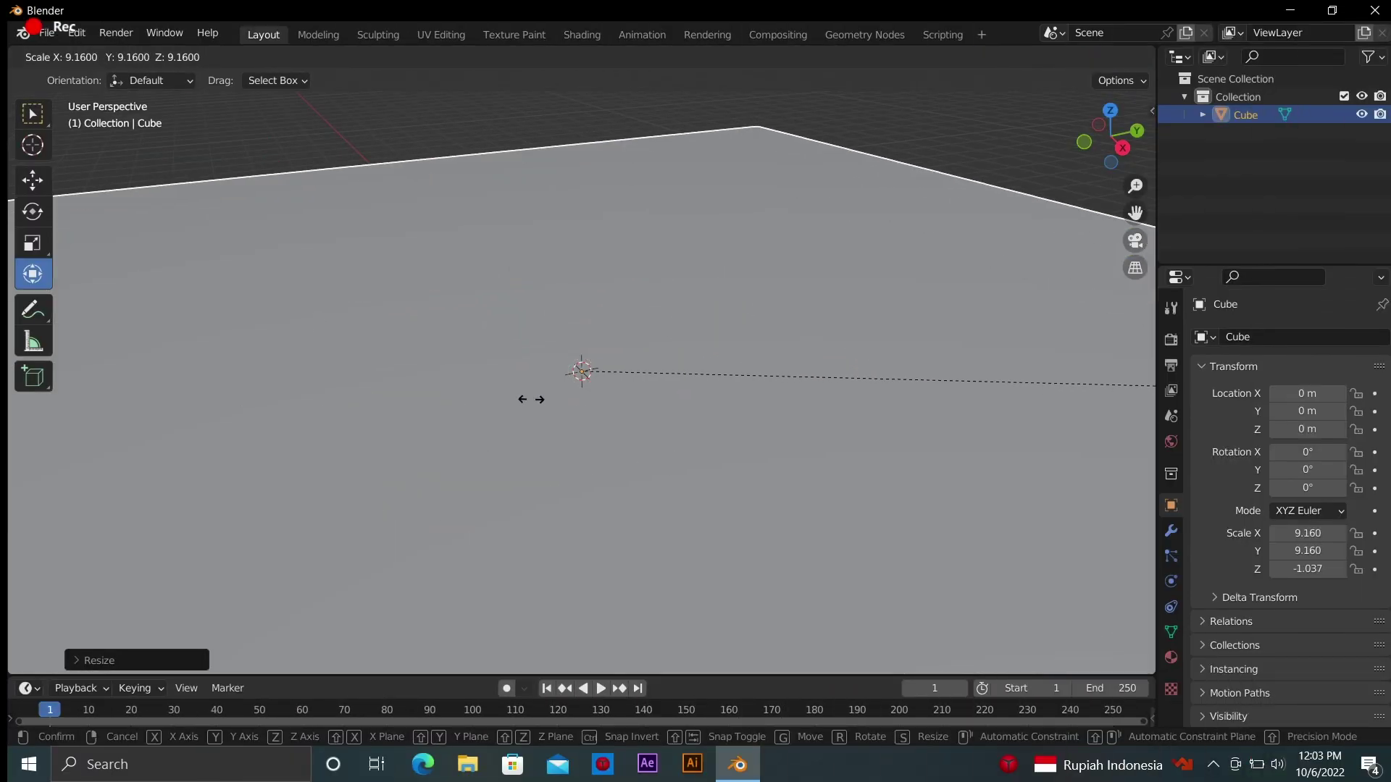
Scale the default cube into a flat slab about 9.16 × 9.70 × 1.04 and enter Edit Mode
key(s)
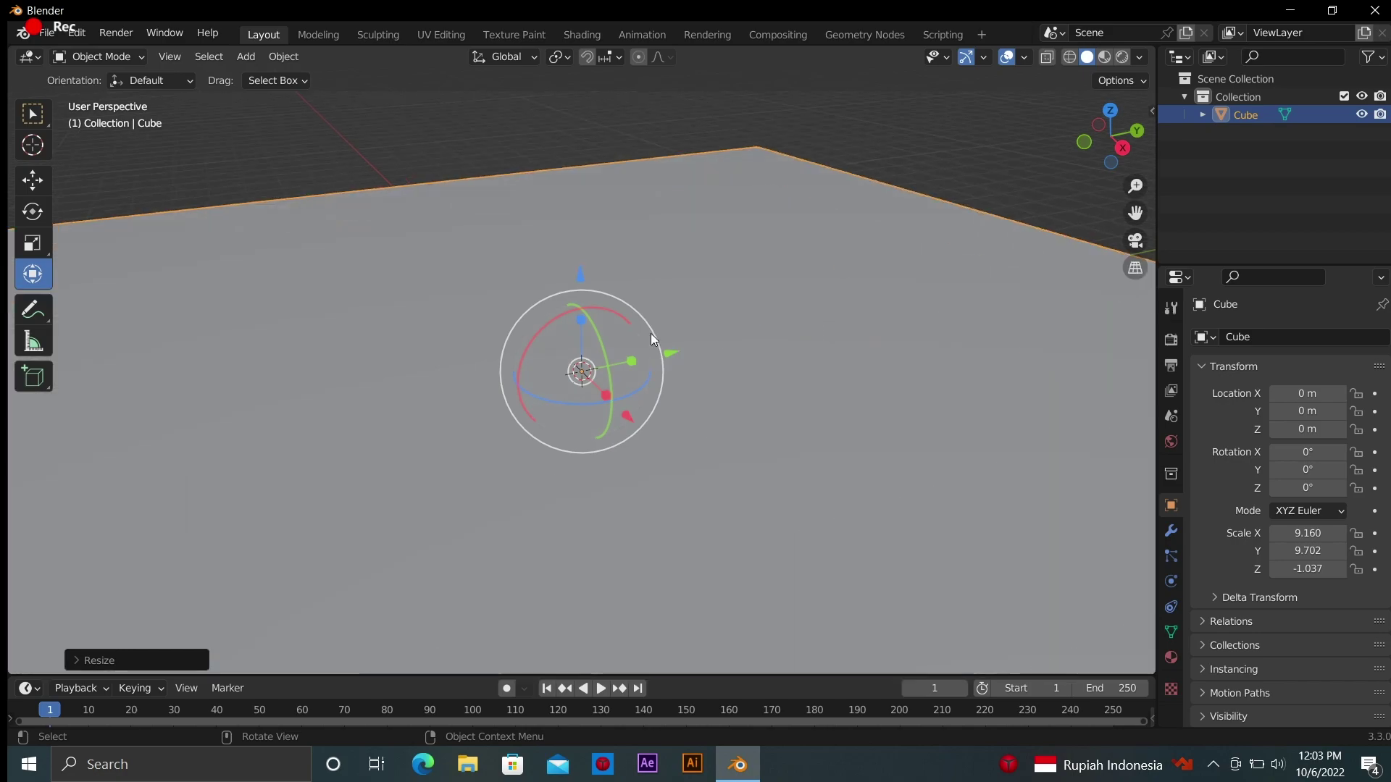
middle_drag(862, 261, 871, 262)
scroll(851, 268, up, 3)
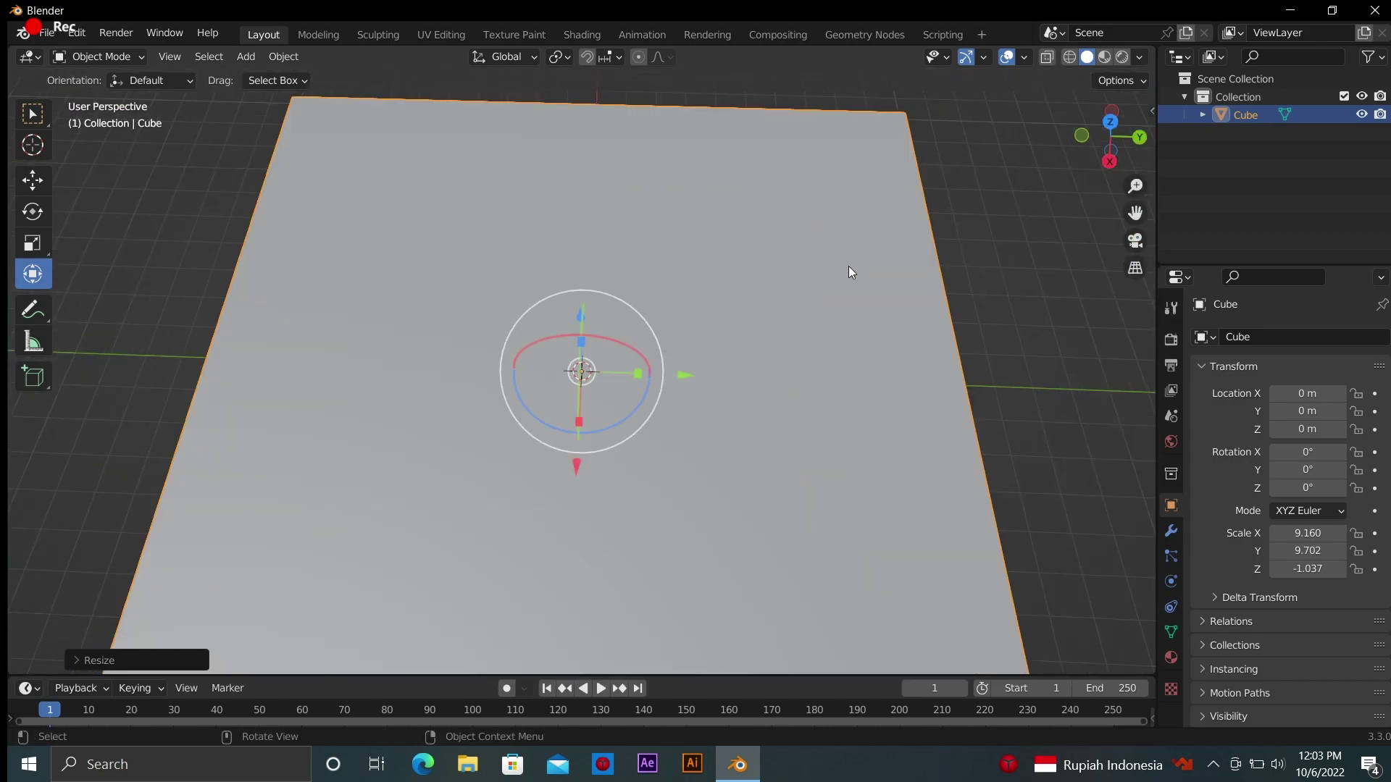
key(Tab)
Add loop cuts near the slab's left, right and front edges to form border strips
click(32, 504)
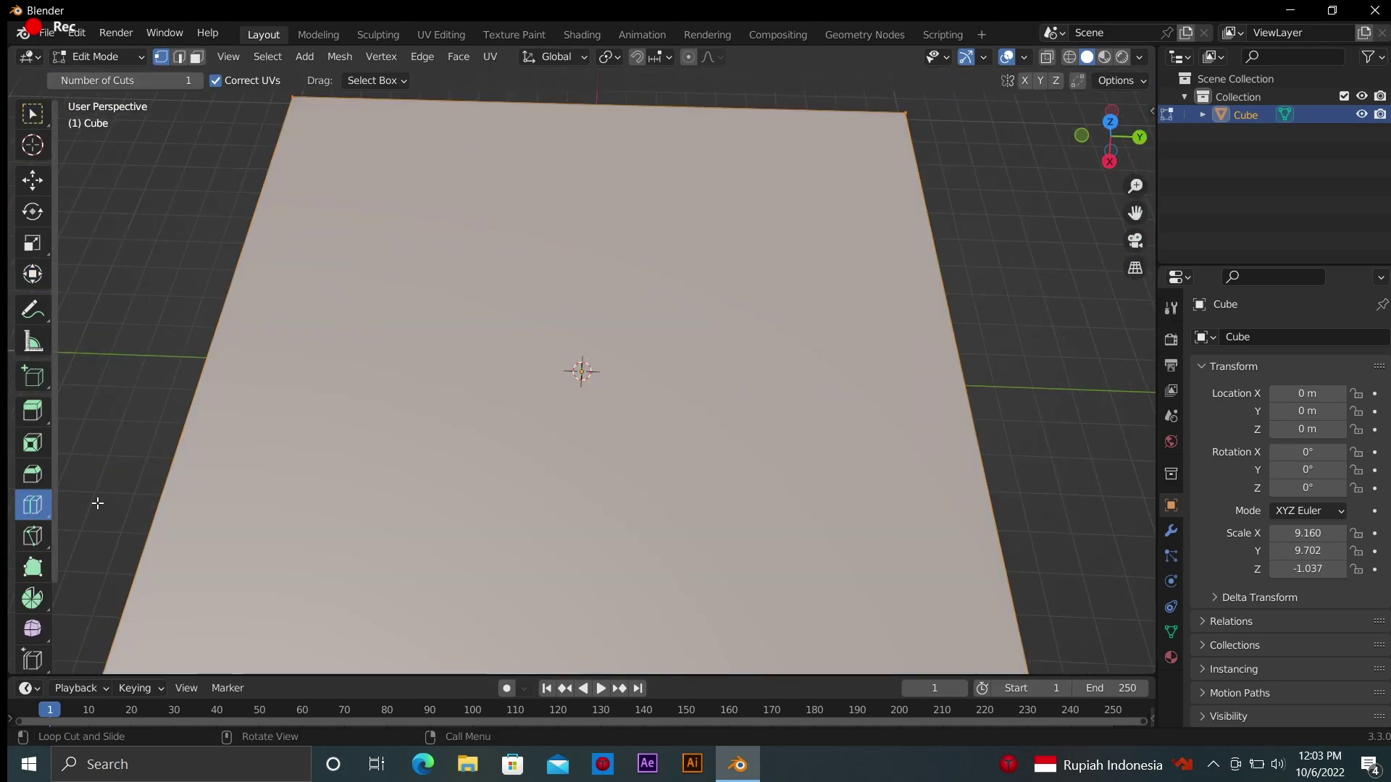
scroll(767, 498, down, 2)
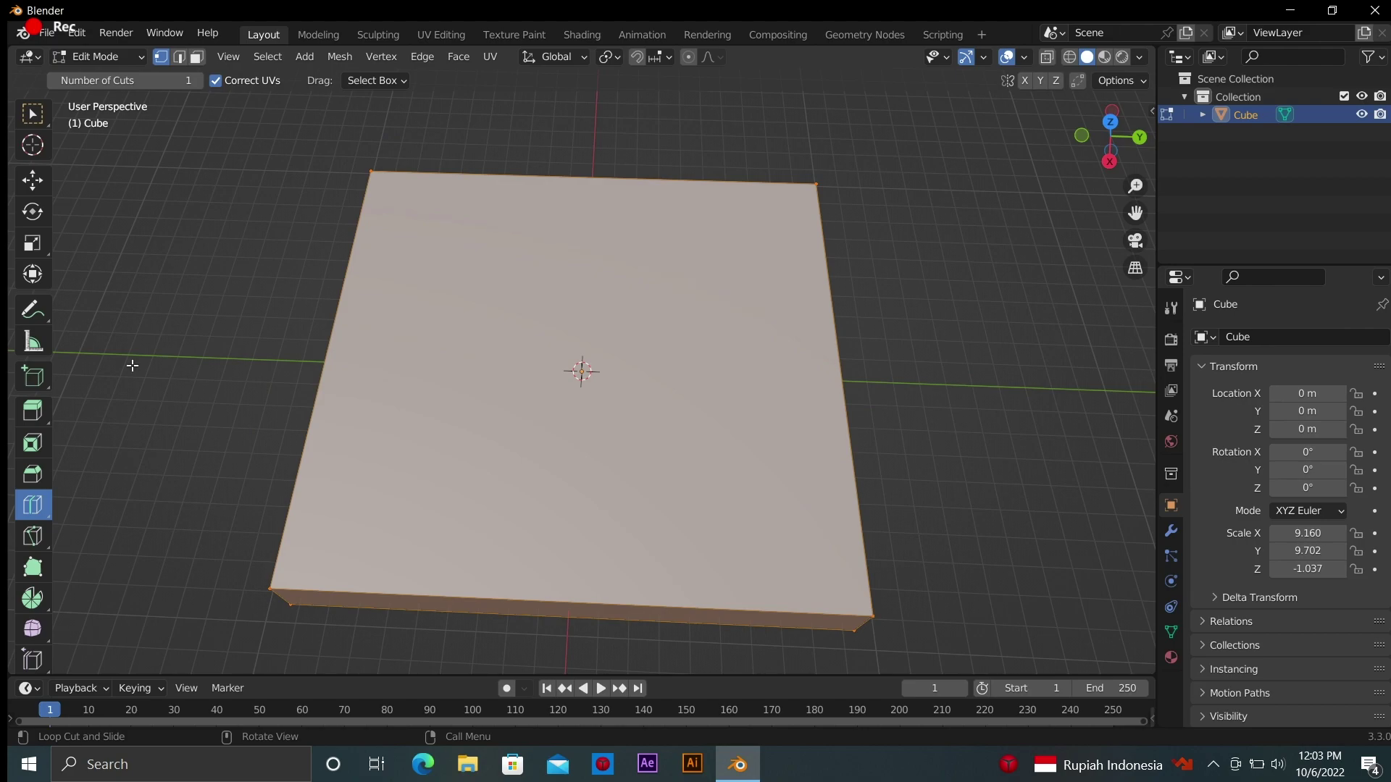
drag(798, 624, 798, 638)
mouse_move(703, 640)
mouse_down()
mouse_move(536, 635)
mouse_move(822, 641)
mouse_up()
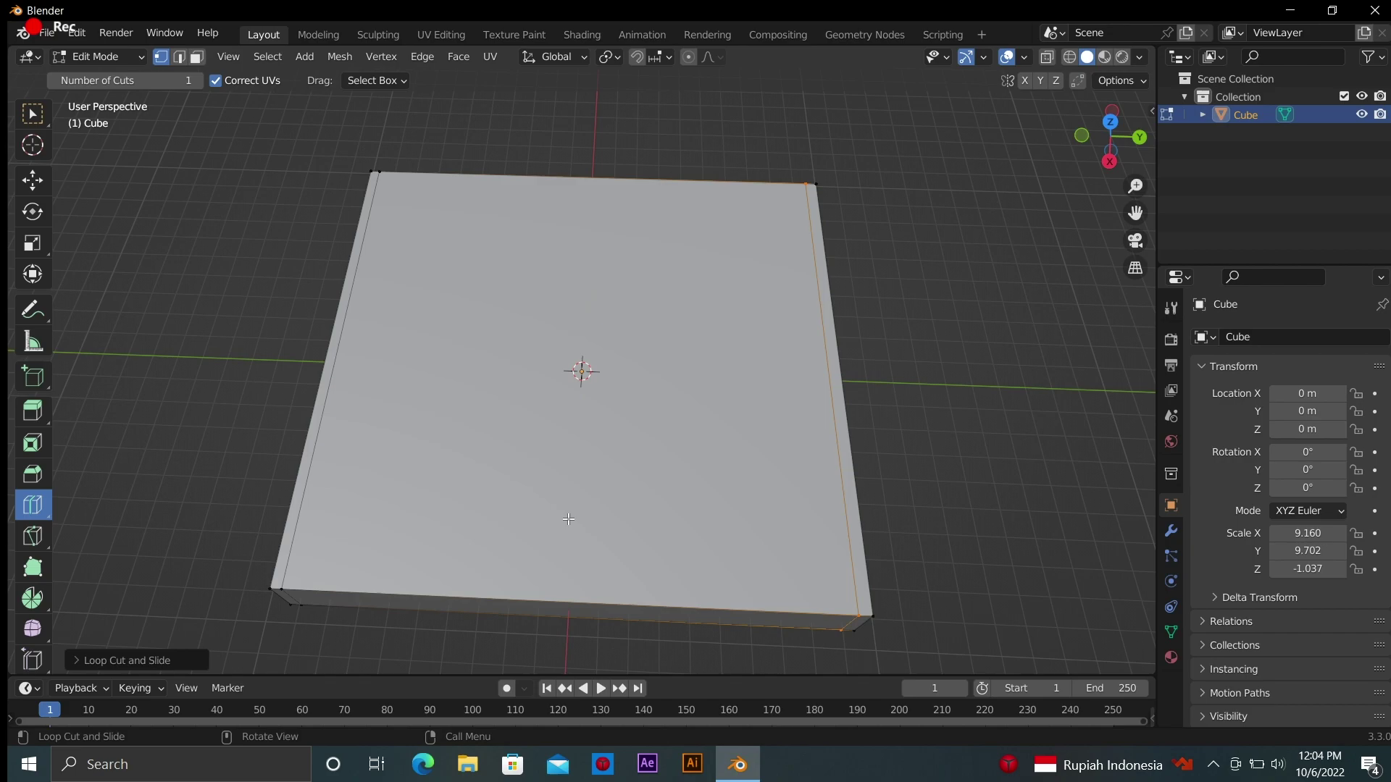
drag(344, 334, 355, 326)
drag(323, 517, 323, 519)
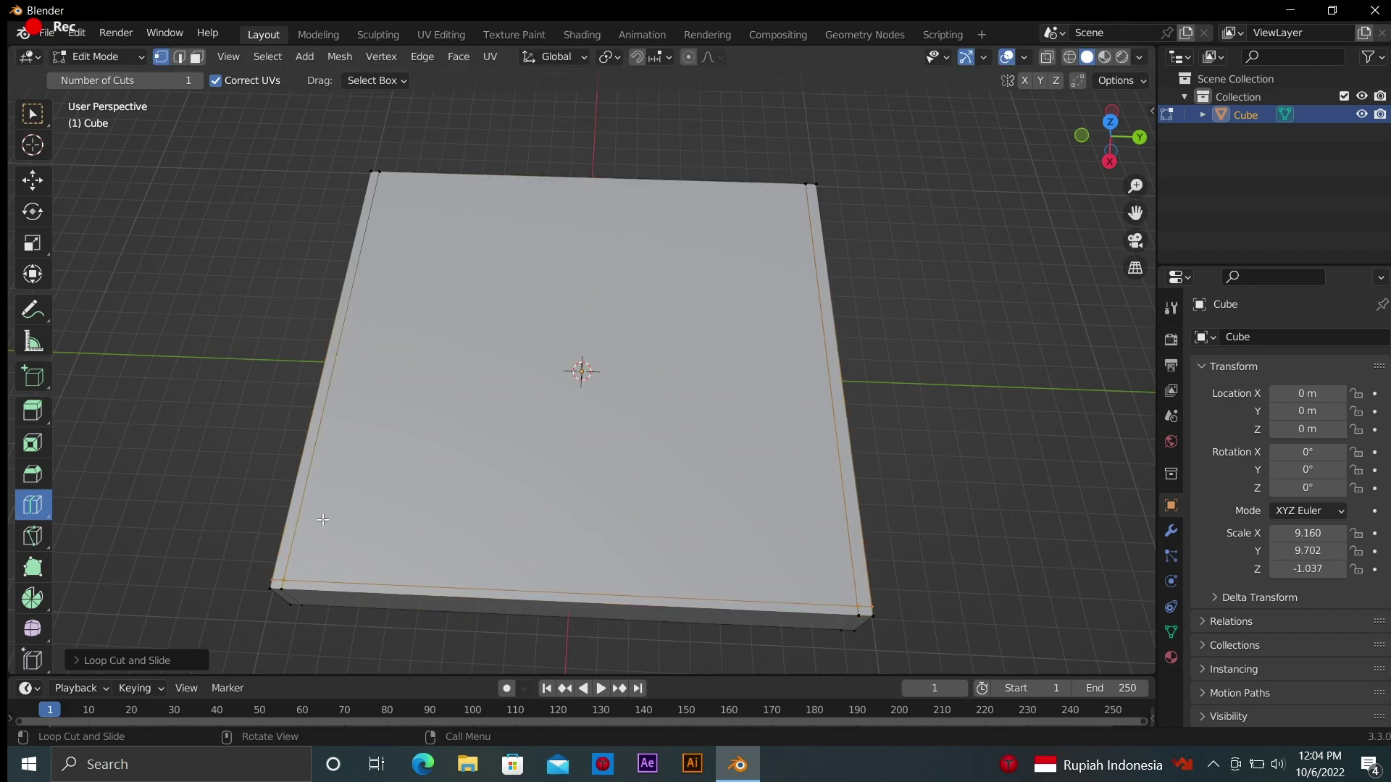
Add paired horizontal and vertical loop cuts through the middle, plus one near the back edge
drag(379, 445, 310, 468)
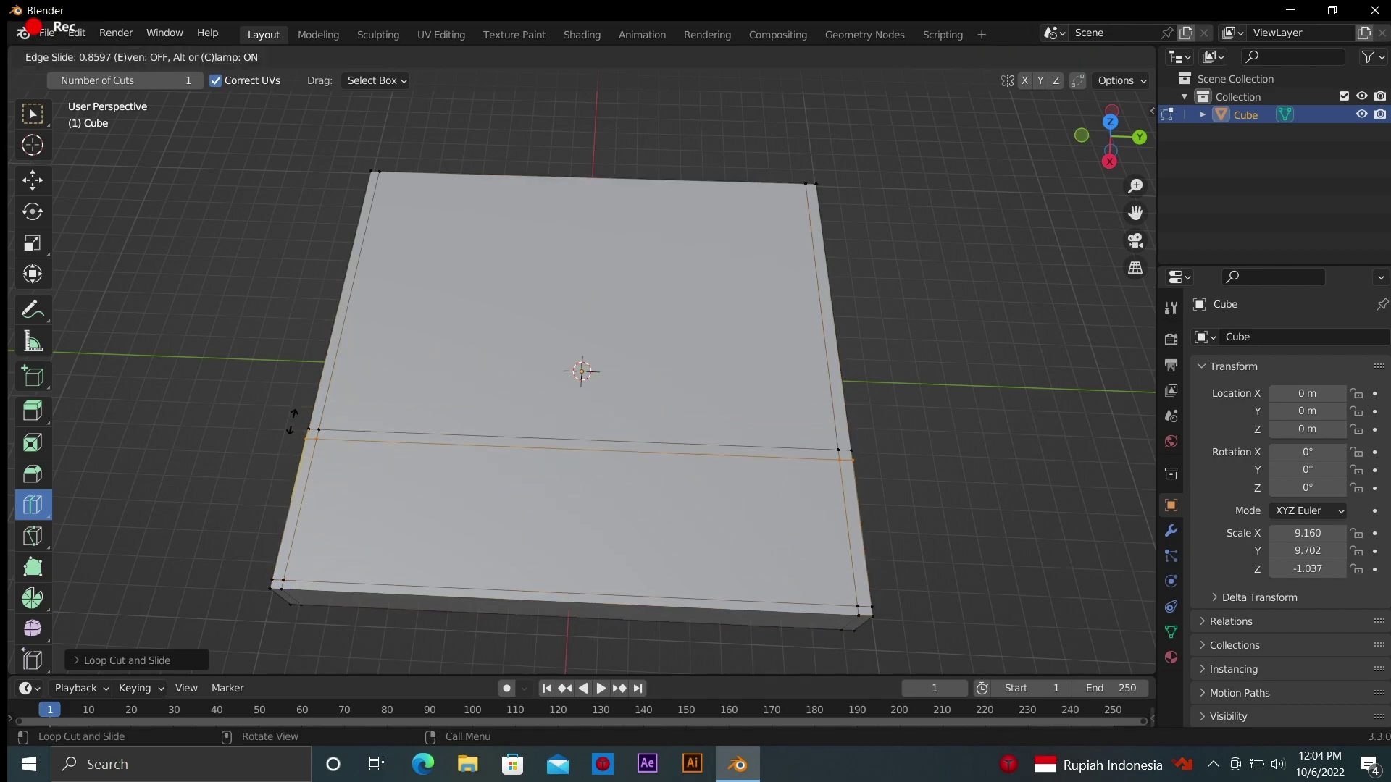
drag(292, 420, 293, 420)
drag(568, 567, 534, 521)
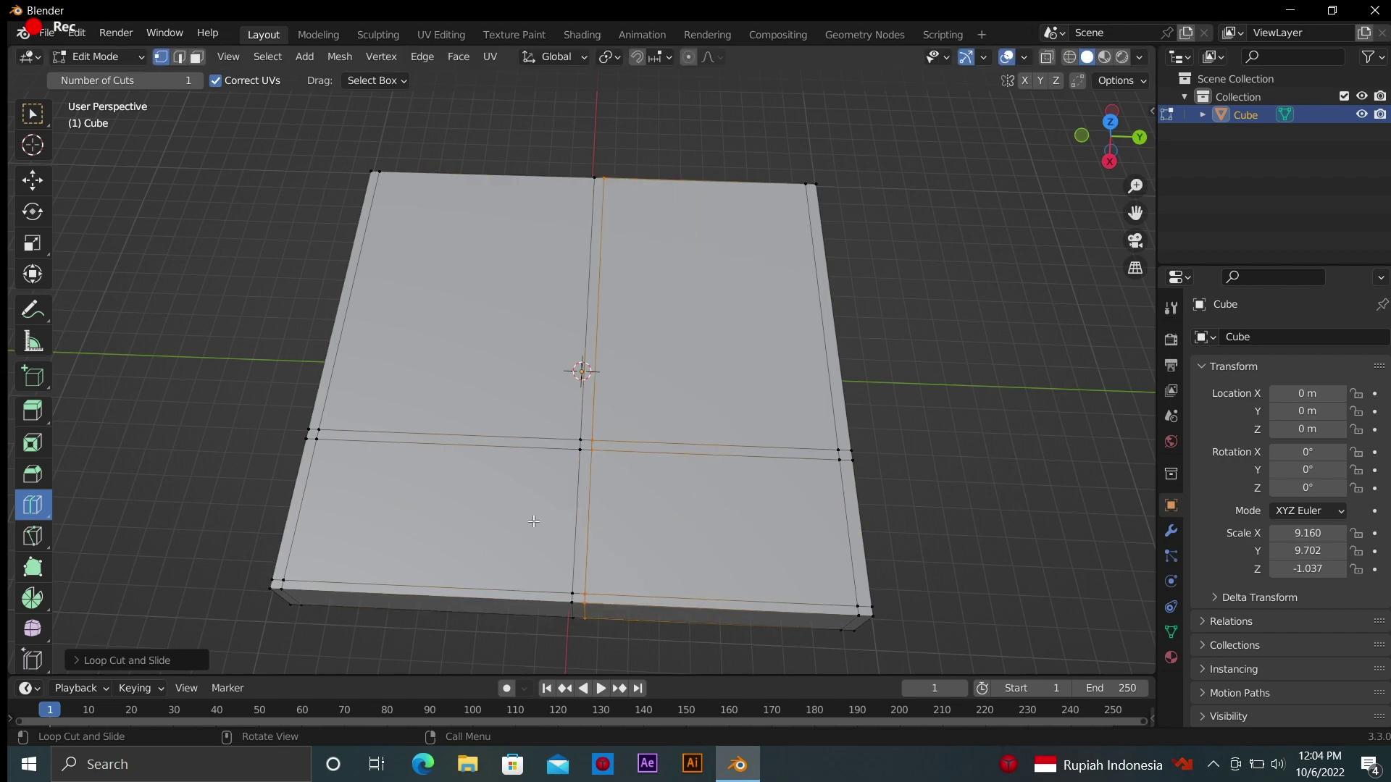
mouse_move(345, 283)
mouse_down()
mouse_move(354, 338)
mouse_move(321, 319)
mouse_up()
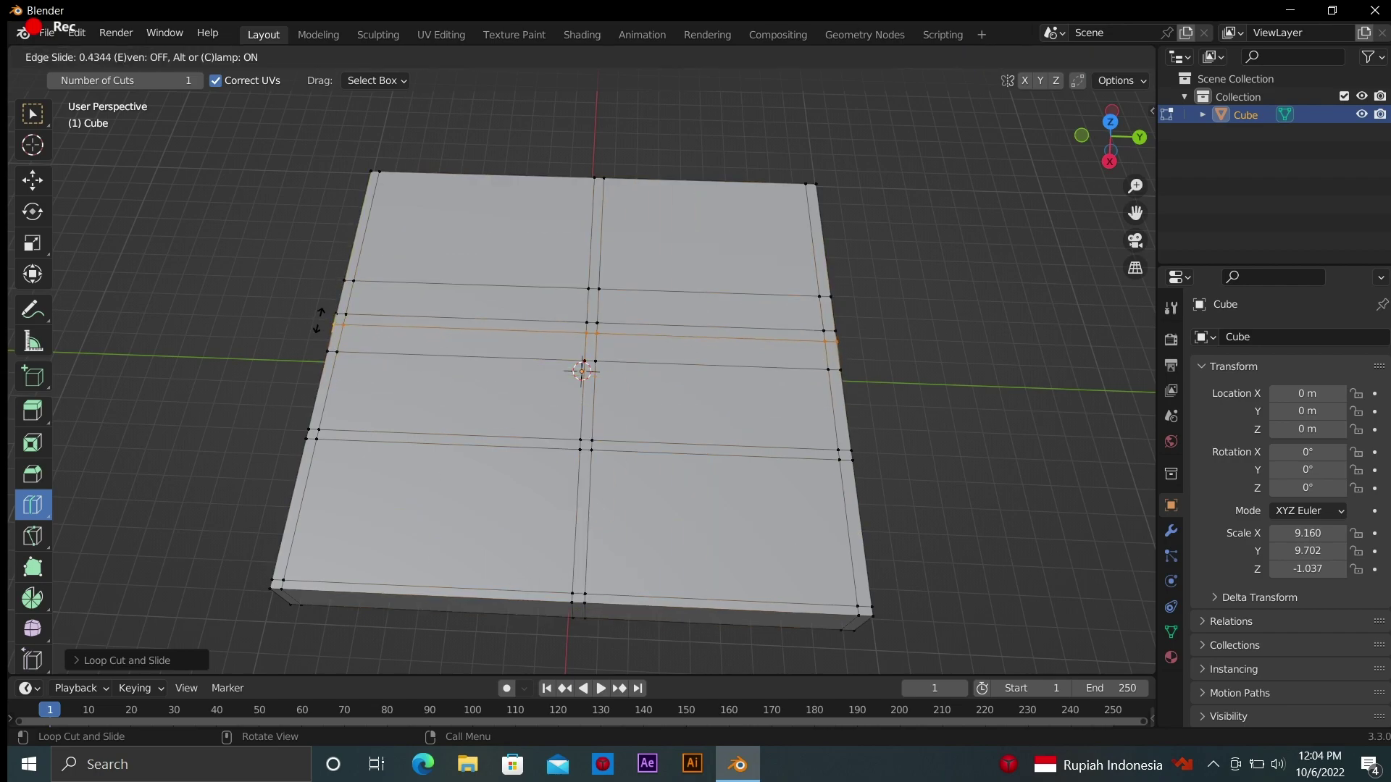
drag(450, 374, 601, 366)
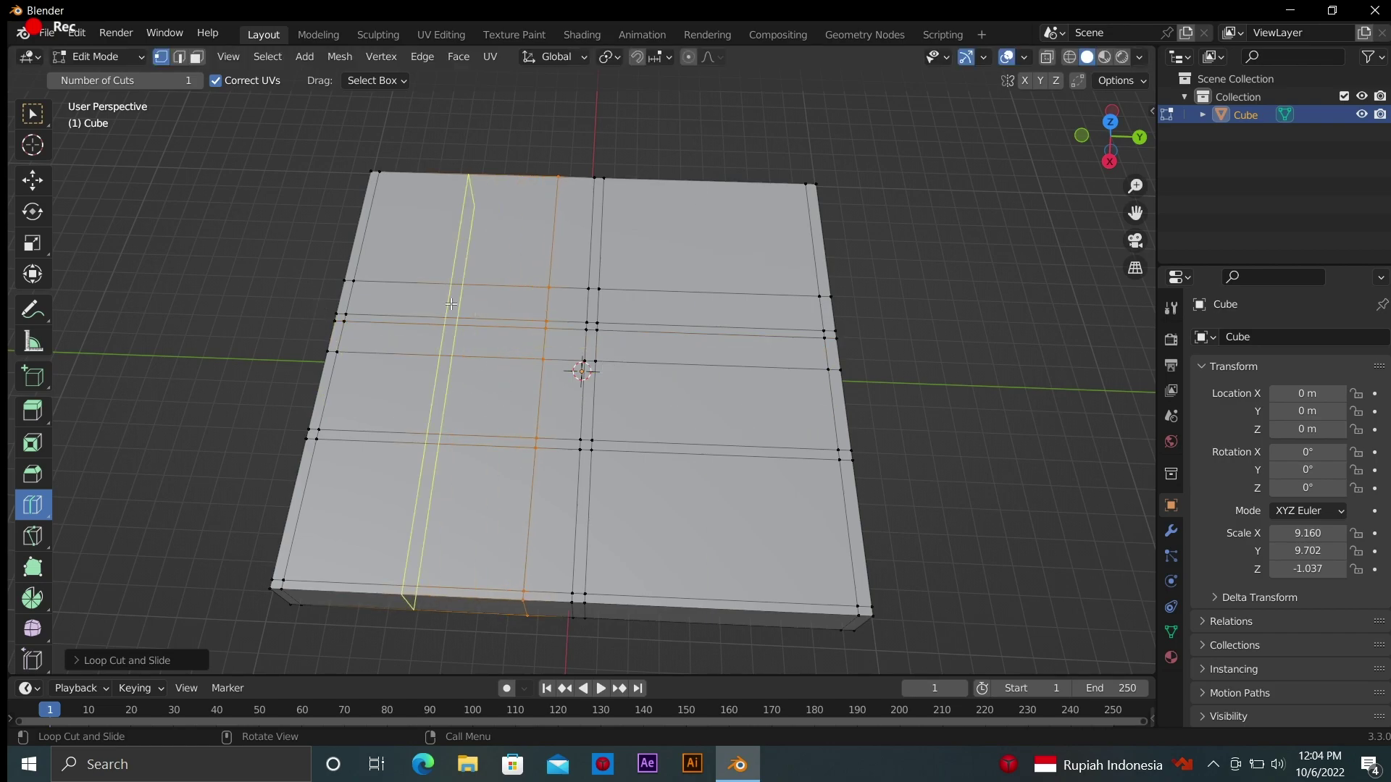
drag(339, 292, 339, 173)
scroll(434, 616, up, 1)
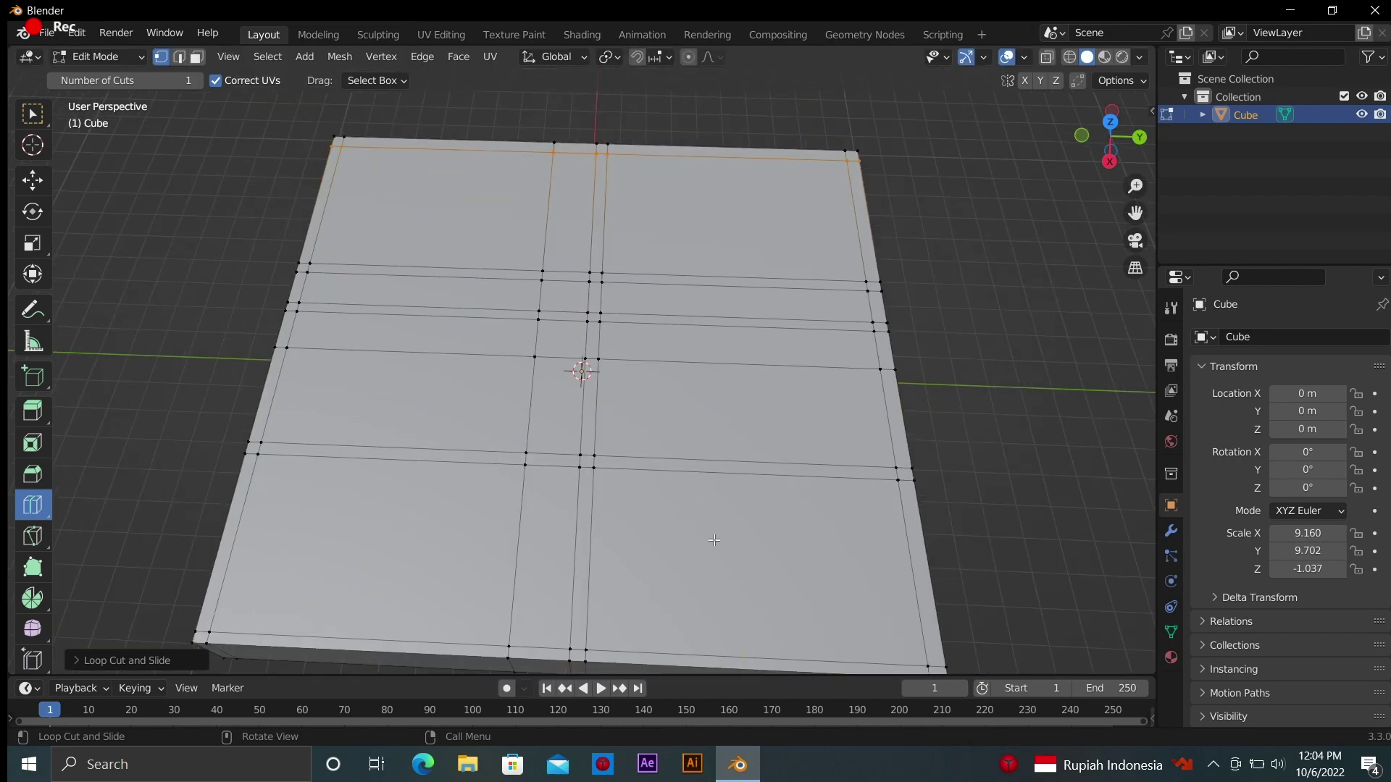
drag(577, 559, 579, 544)
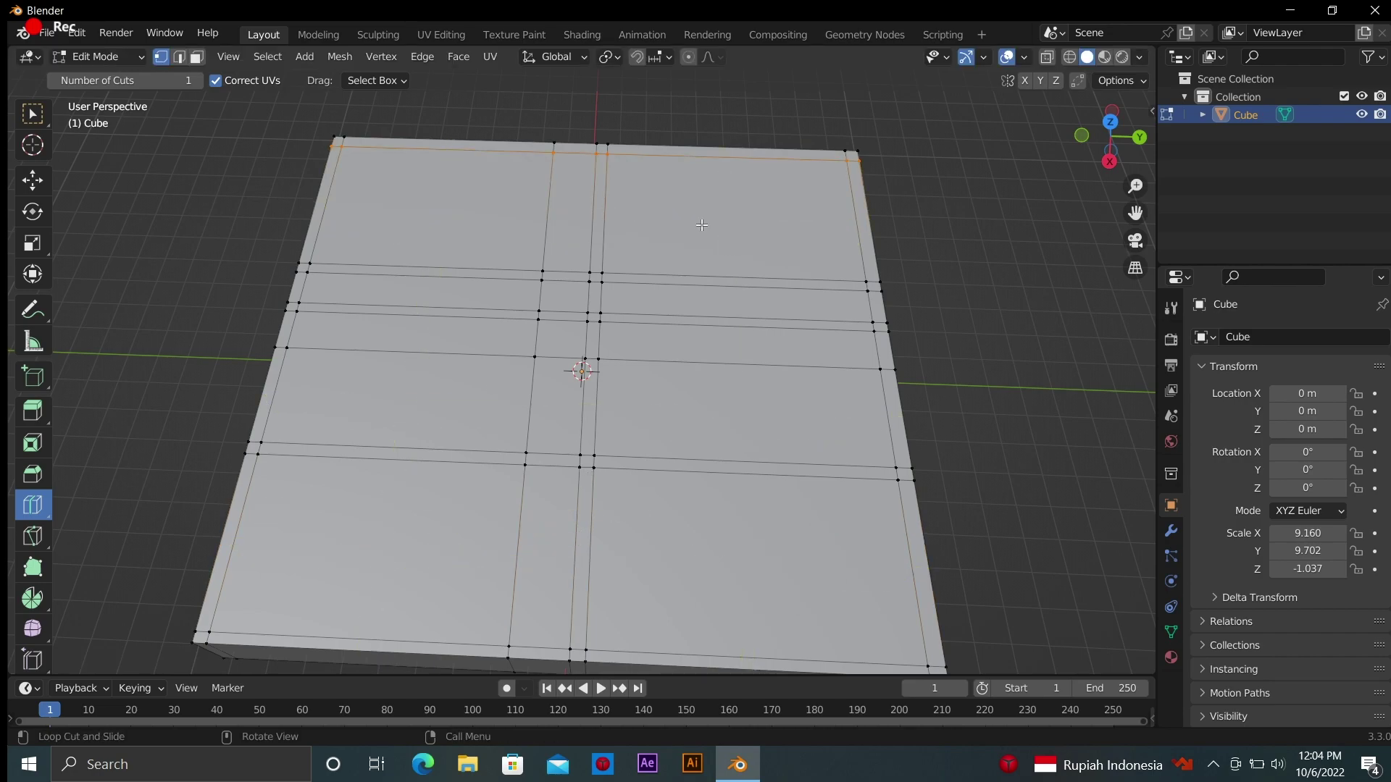
mouse_move(1115, 141)
mouse_down()
mouse_move(1087, 145)
mouse_move(1101, 142)
mouse_up()
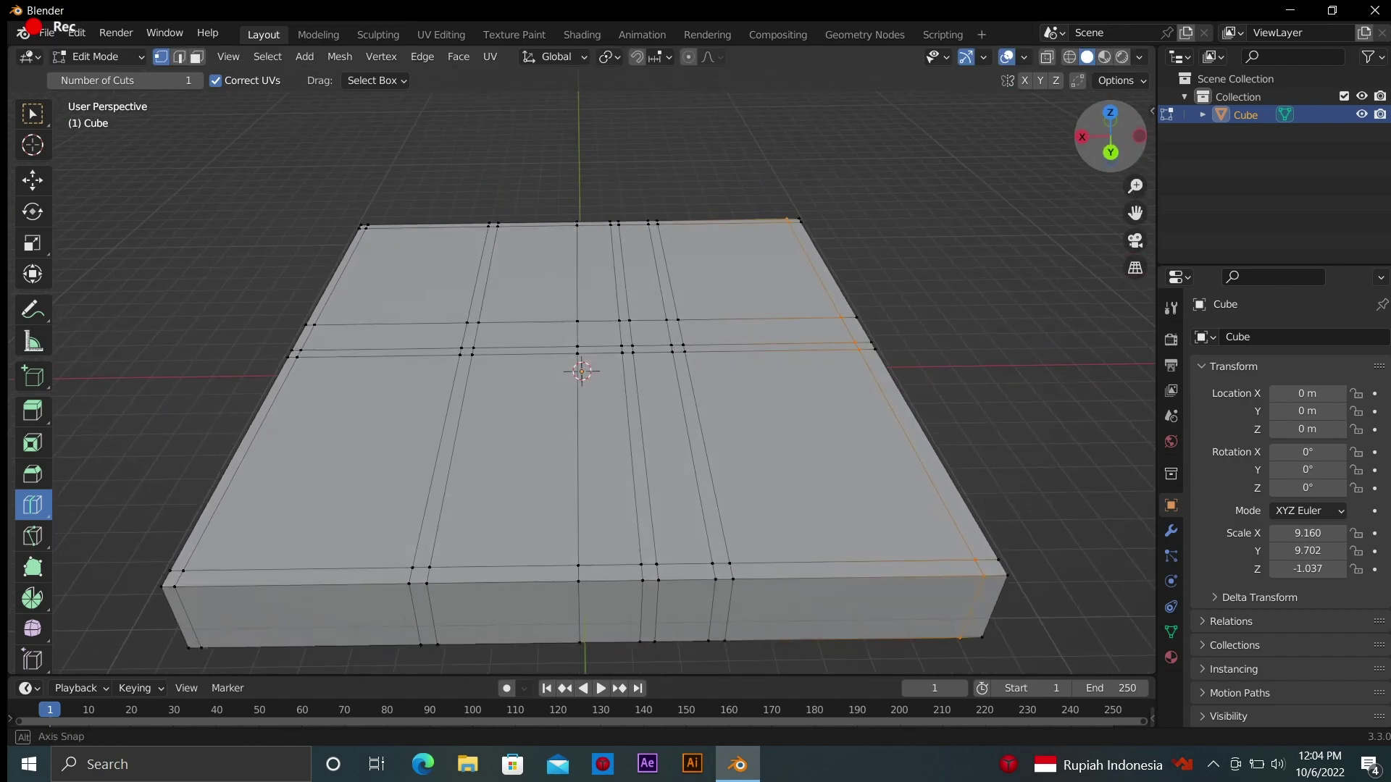
Activate Extrude Region in face select mode and select the front border strip faces
click(32, 406)
click(833, 363)
click(176, 583)
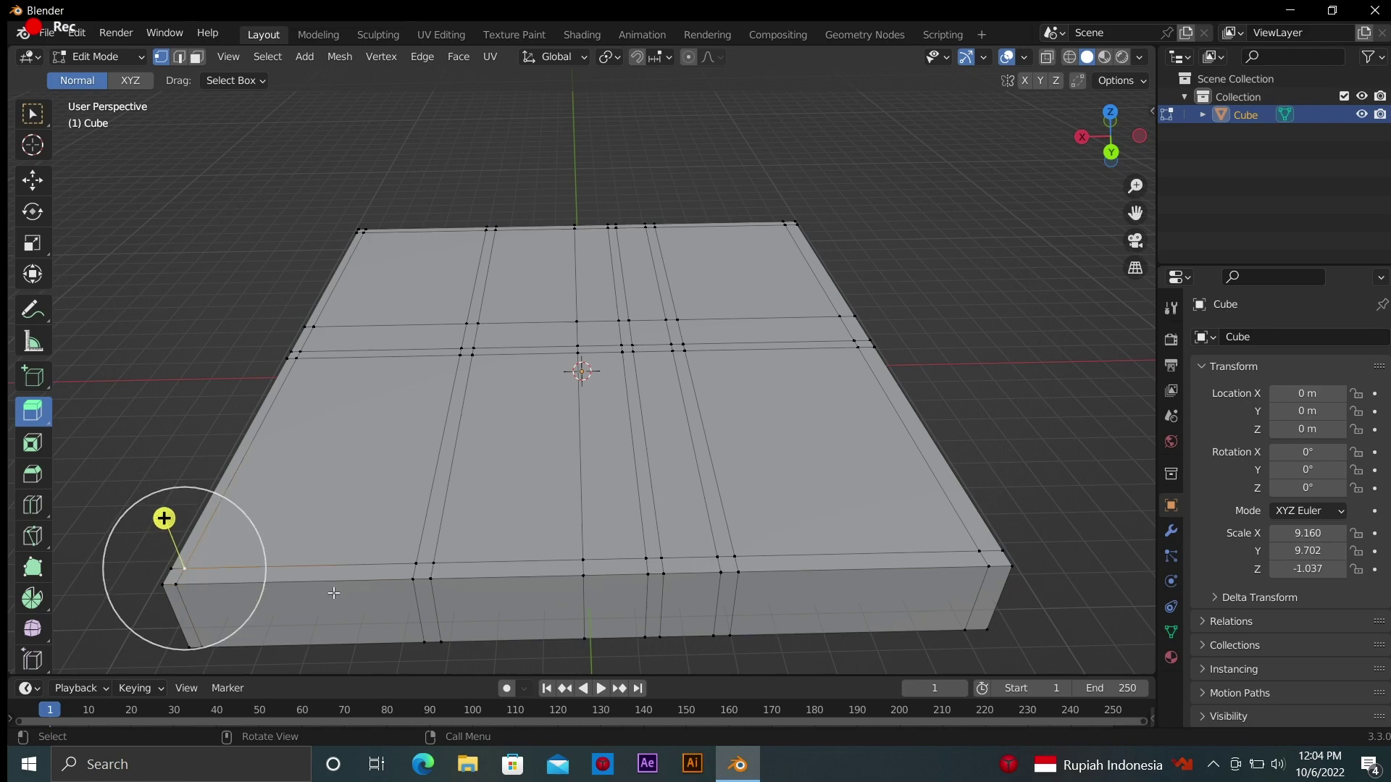
click(83, 463)
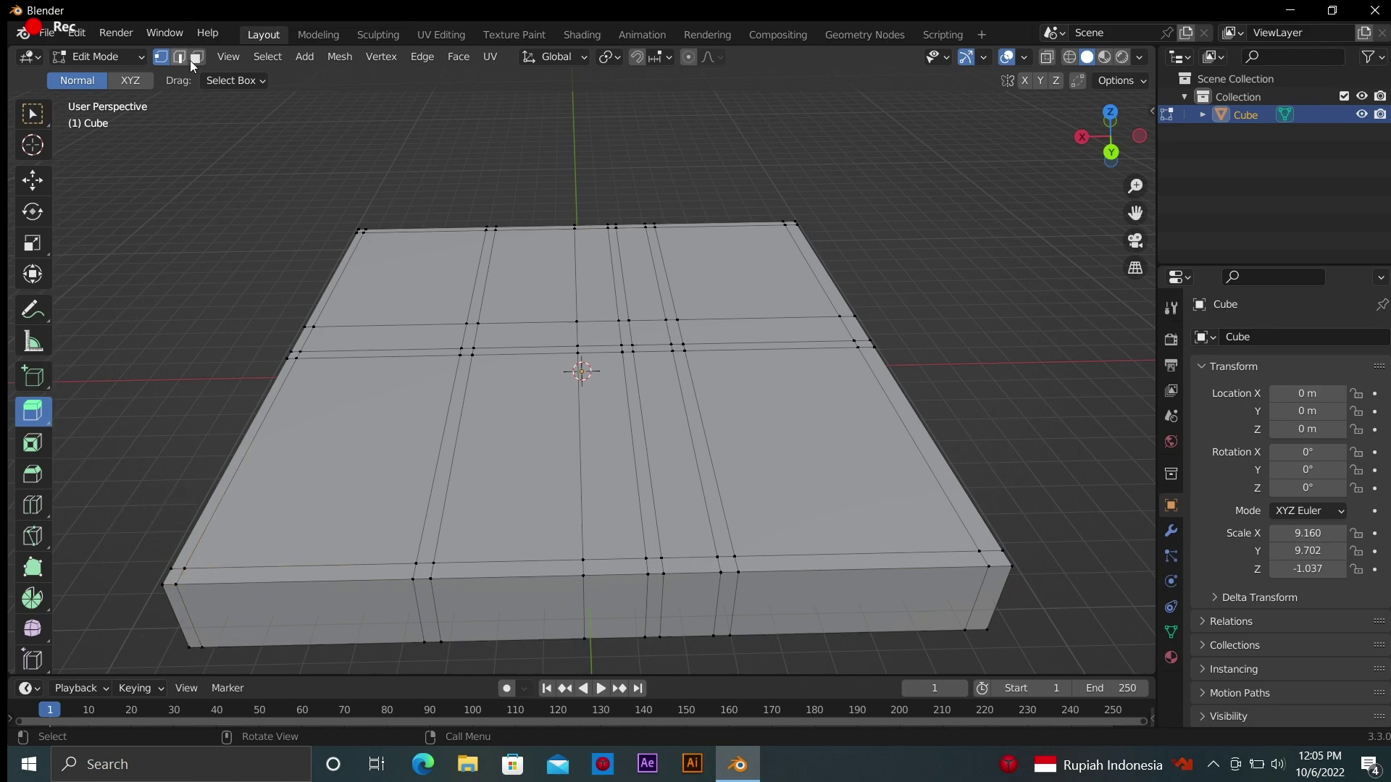
drag(221, 583, 650, 566)
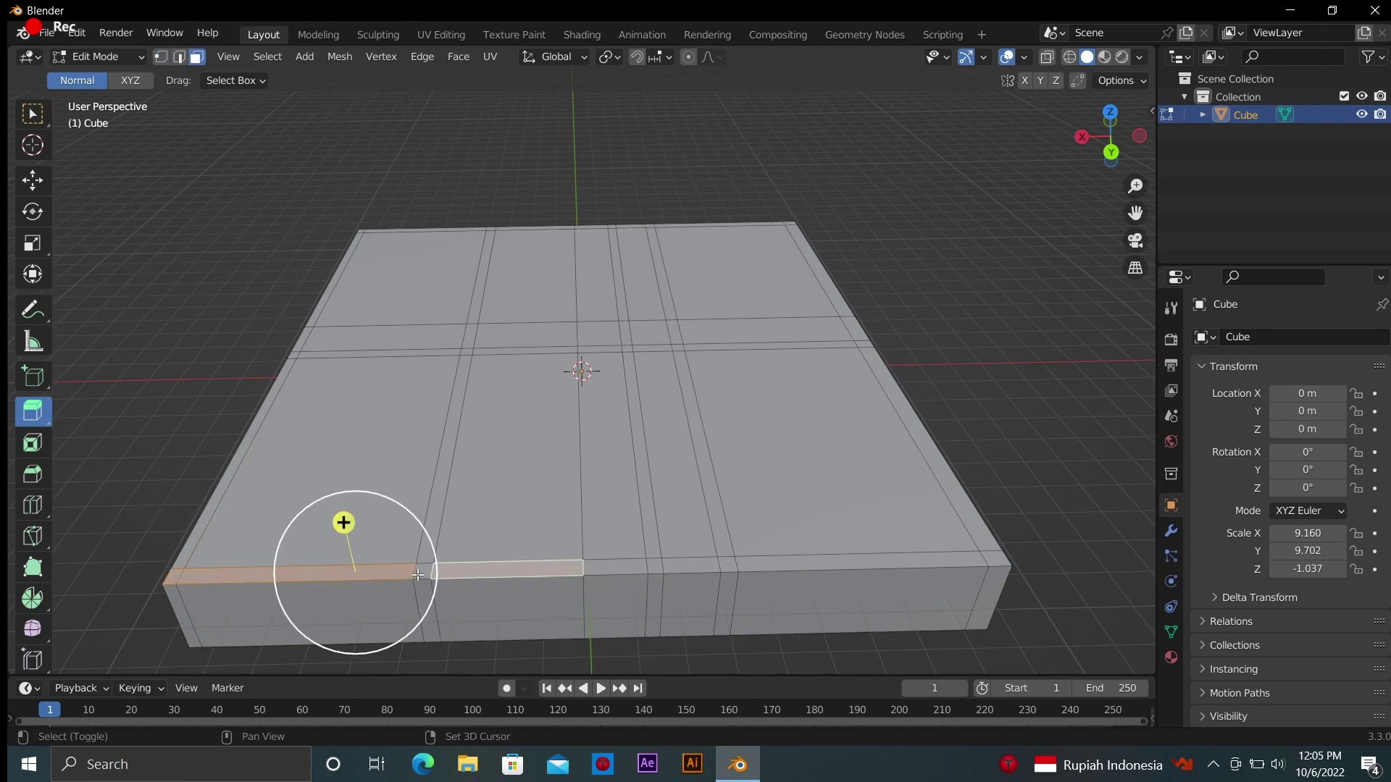
Extend the face selection along the right-side border strip and the rest of the front strip
shift+click(391, 572)
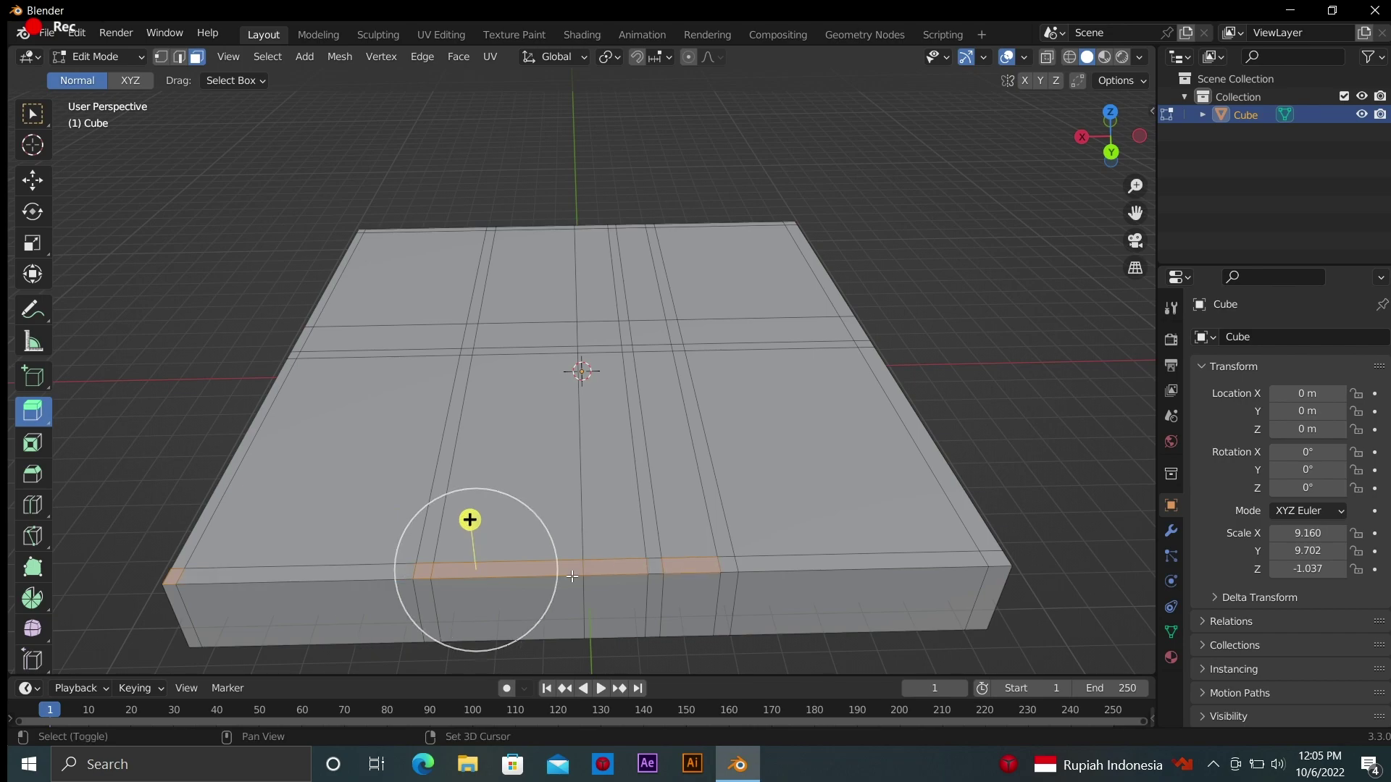
key(ctrl+shift+KP_Add)
key(ctrl+shift+KP_Add)
key(ctrl+shift+KP_Add)
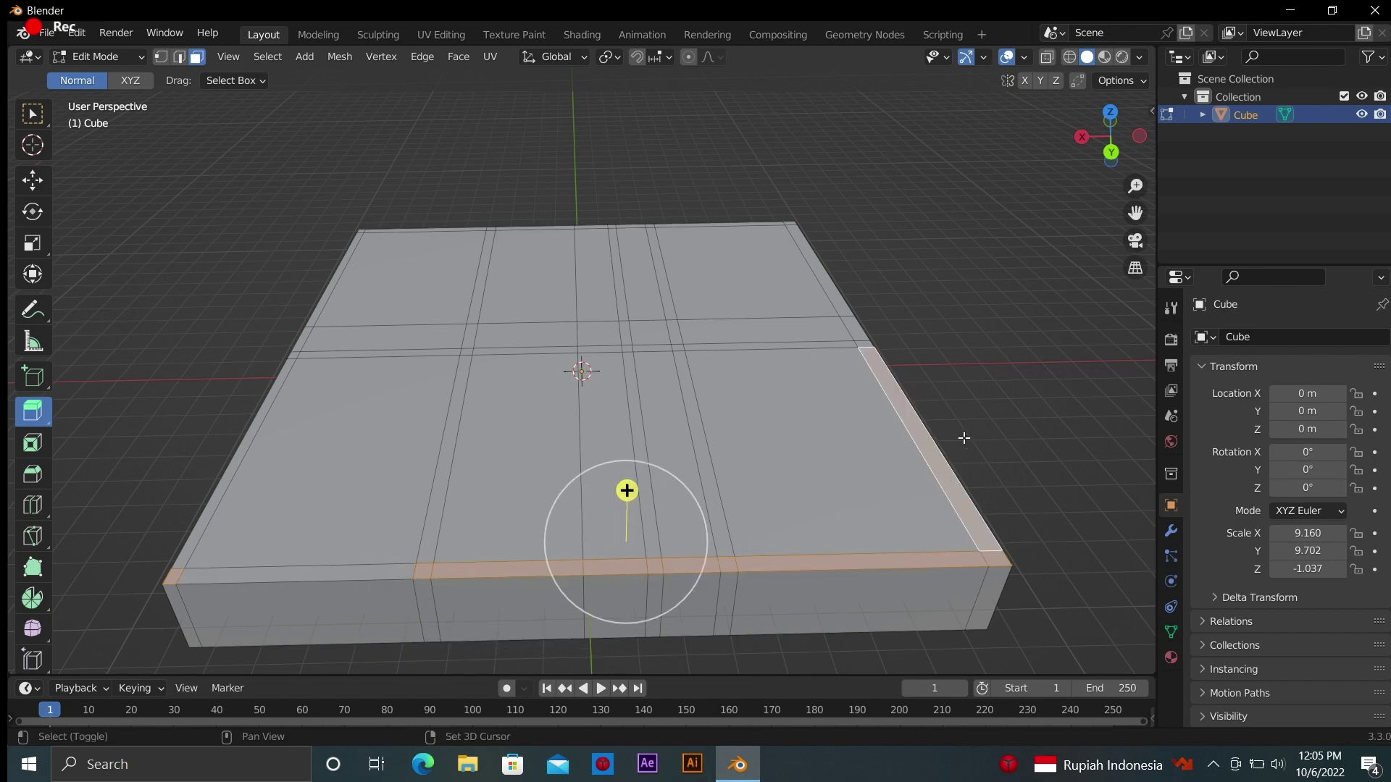
middle_drag(627, 500, 768, 500)
key(ctrl+shift+KP_Add)
key(ctrl+shift+KP_Add)
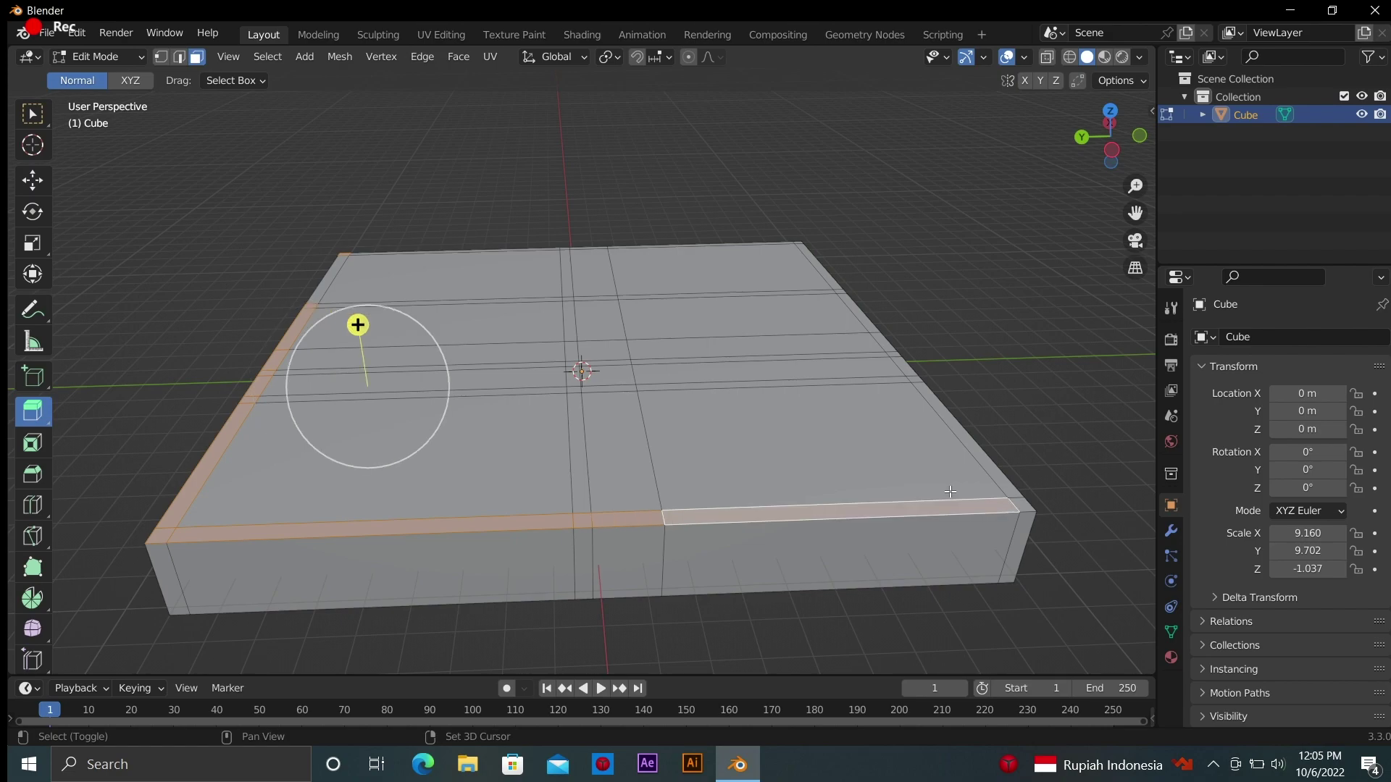
middle_drag(357, 325, 507, 326)
middle_drag(398, 248, 544, 249)
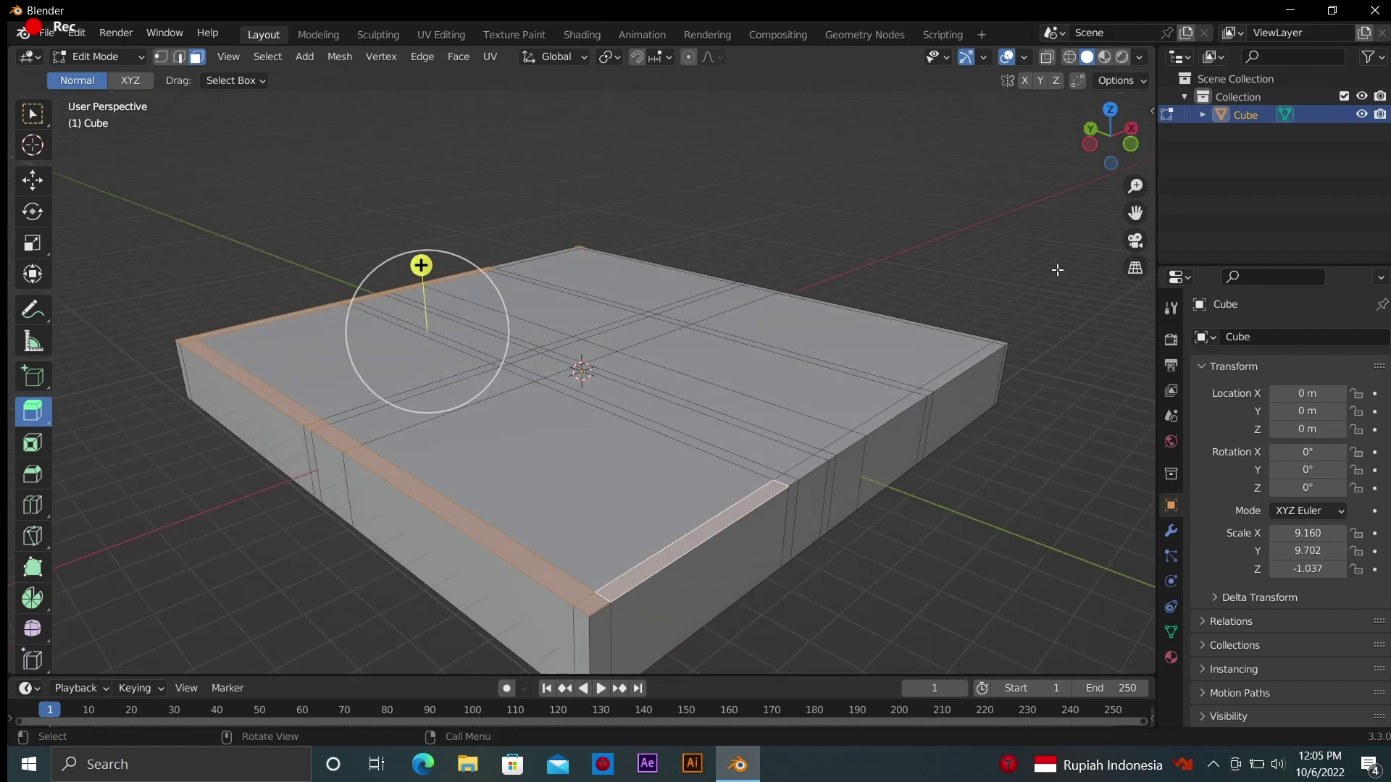
middle_drag(419, 268, 435, 267)
middle_drag(518, 224, 952, 254)
Grow the border strip selection face by face around the right corner
key(ctrl+shift+KP_Add)
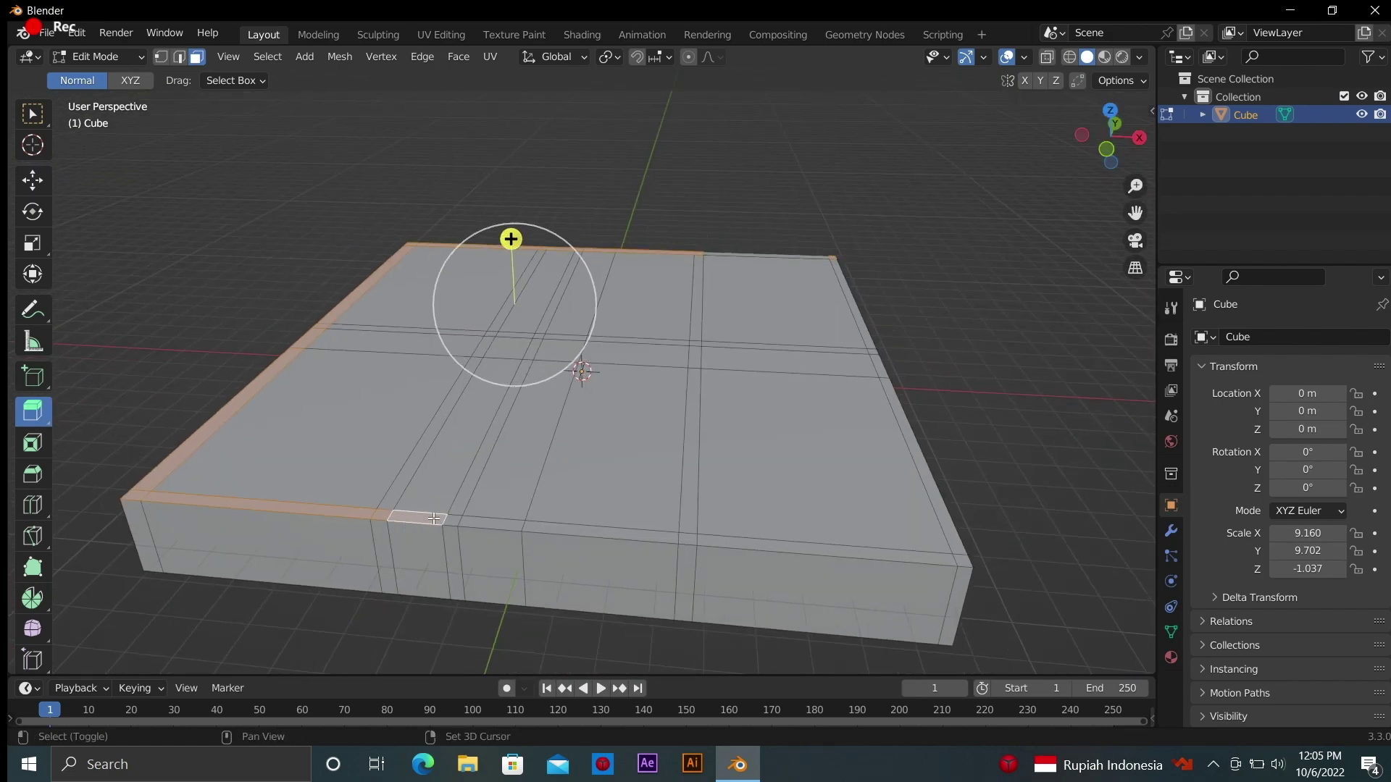
key(ctrl+shift+KP_Add)
key(ctrl+shift+KP_Add)
key(ctrl+shift+KP_Add)
key(ctrl+shift+KP_Add)
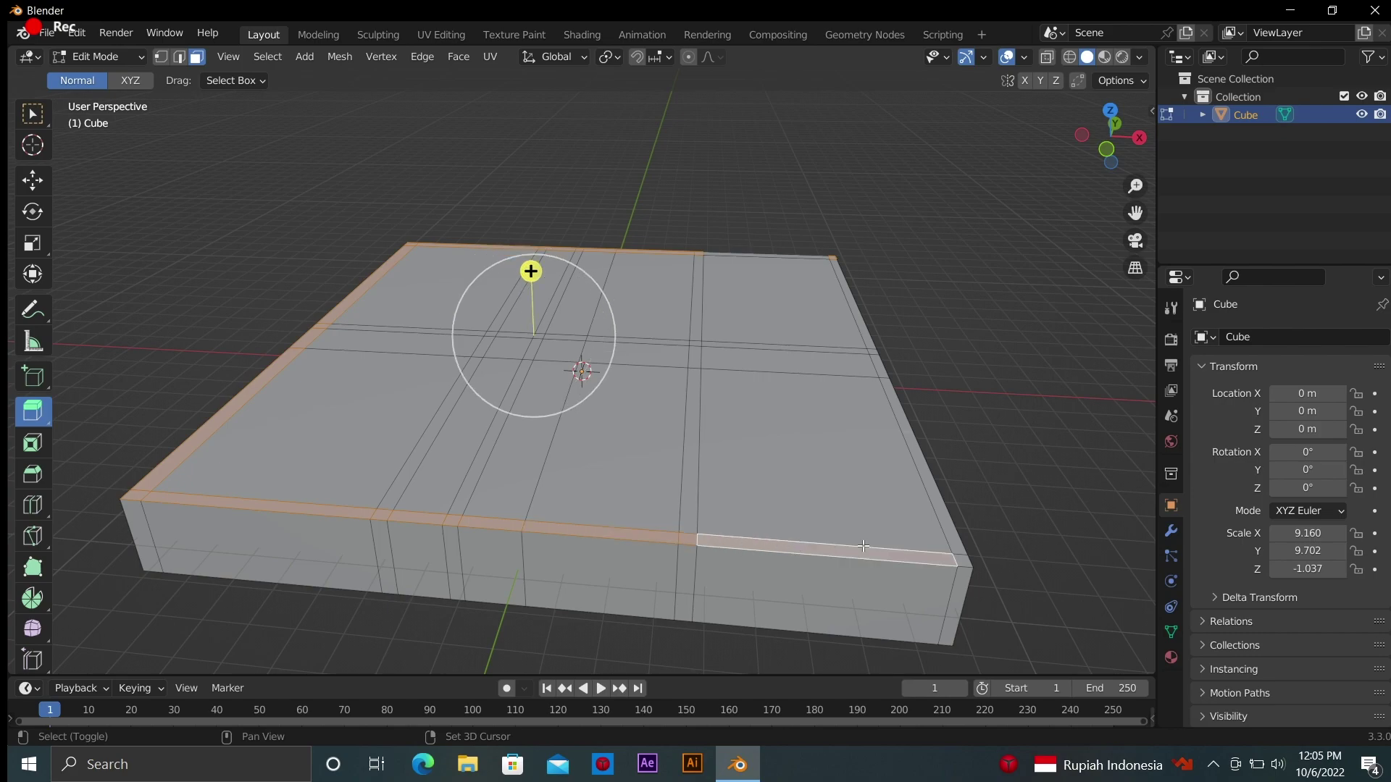
key(ctrl+shift+KP_Add)
middle_drag(701, 539, 836, 347)
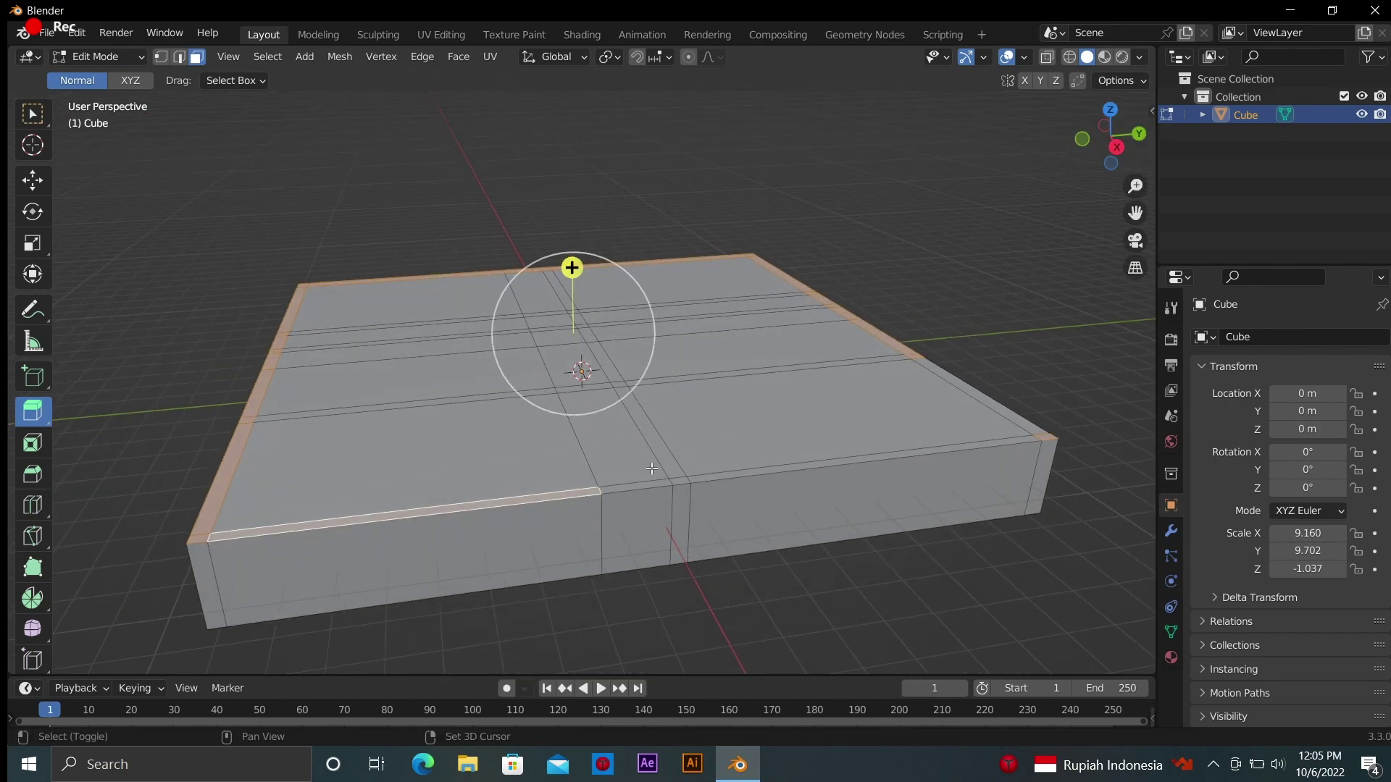
shift+click(713, 472)
shift+click(740, 445)
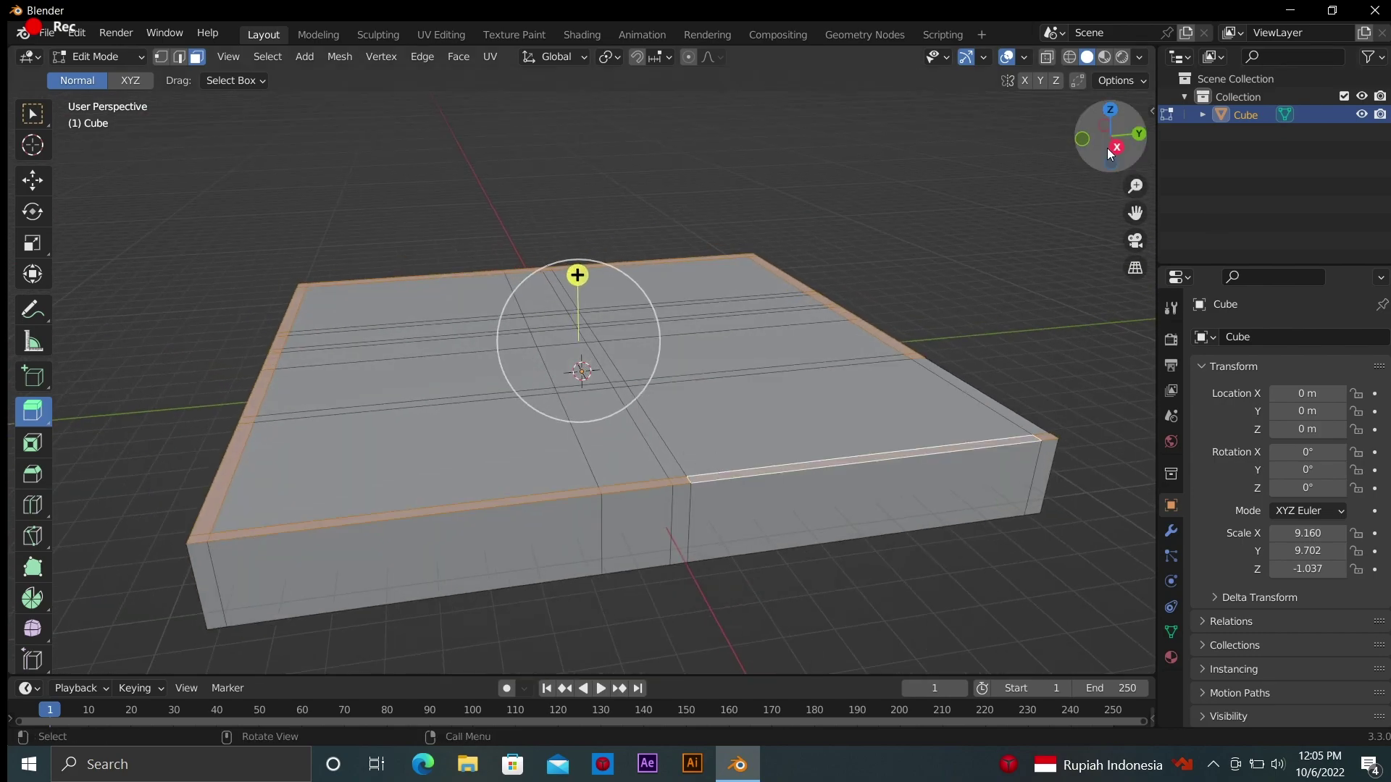
drag(1110, 138, 1115, 145)
Add the thin middle and upper divider strips to the selection
shift+click(576, 418)
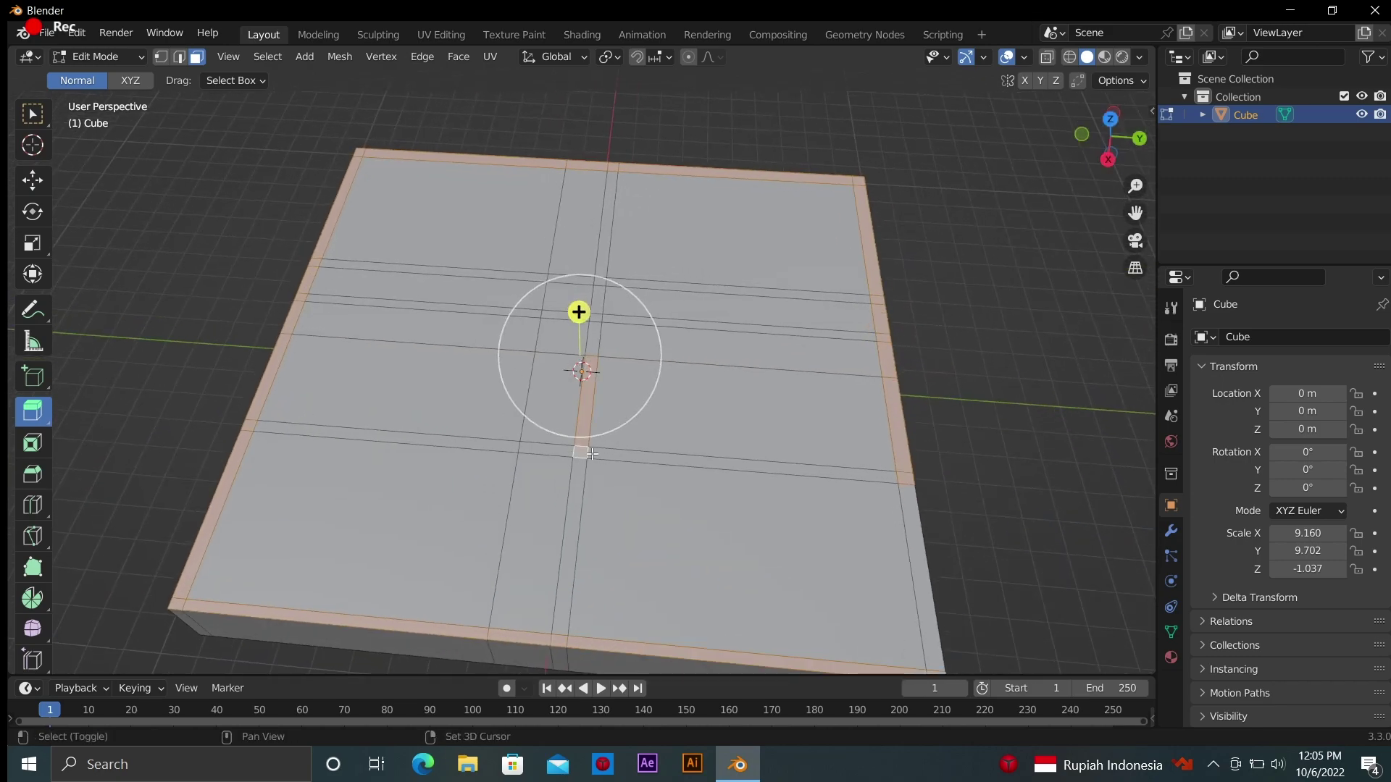
shift+click(592, 453)
shift+click(636, 320)
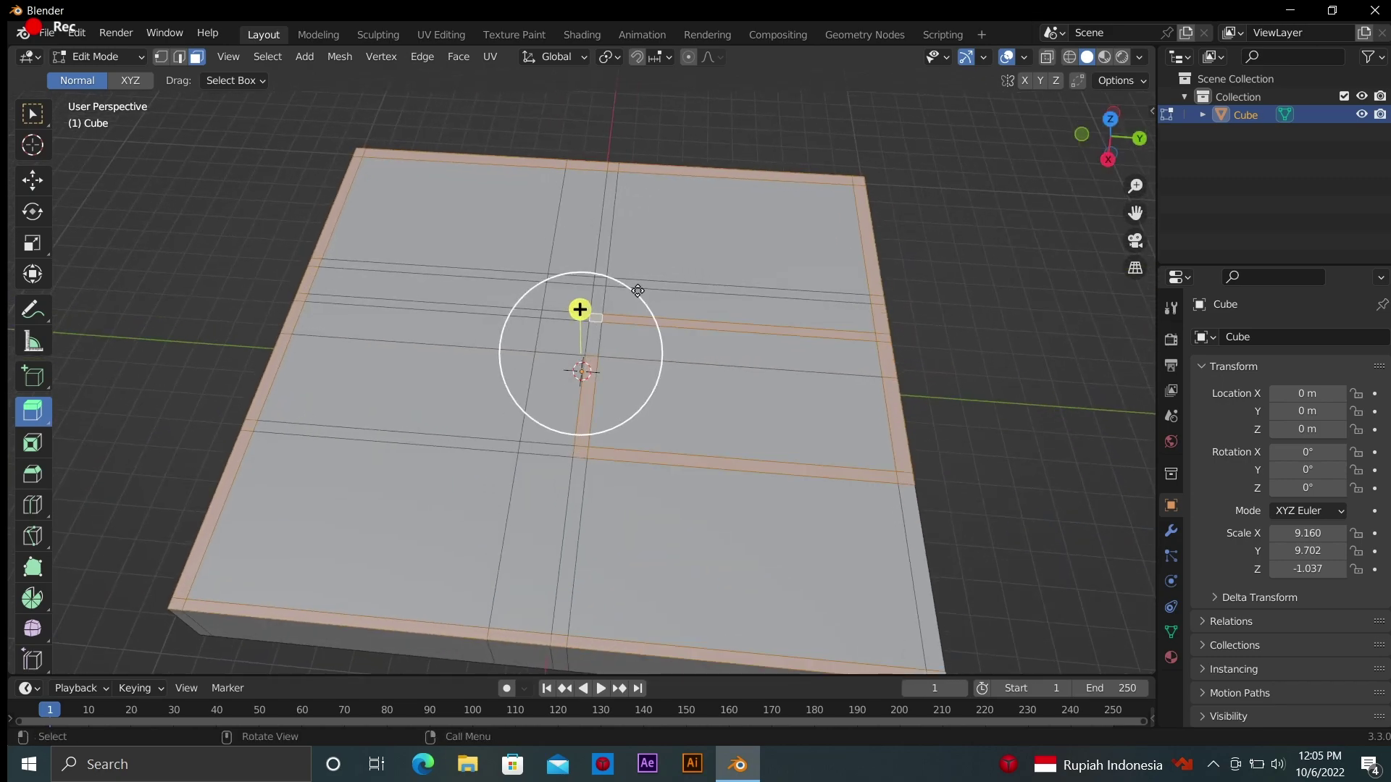
drag(1111, 139, 1055, 168)
shift+click(672, 441)
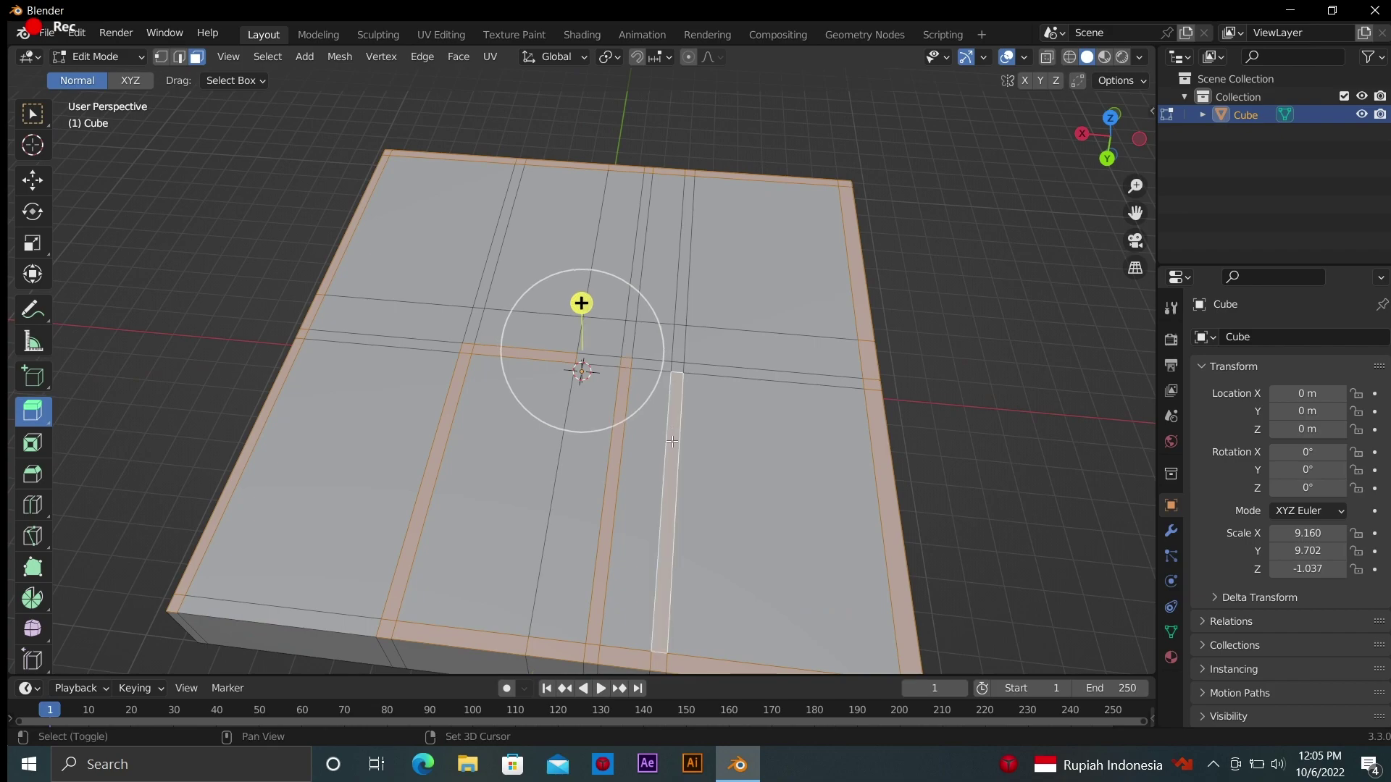
shift+click(667, 471)
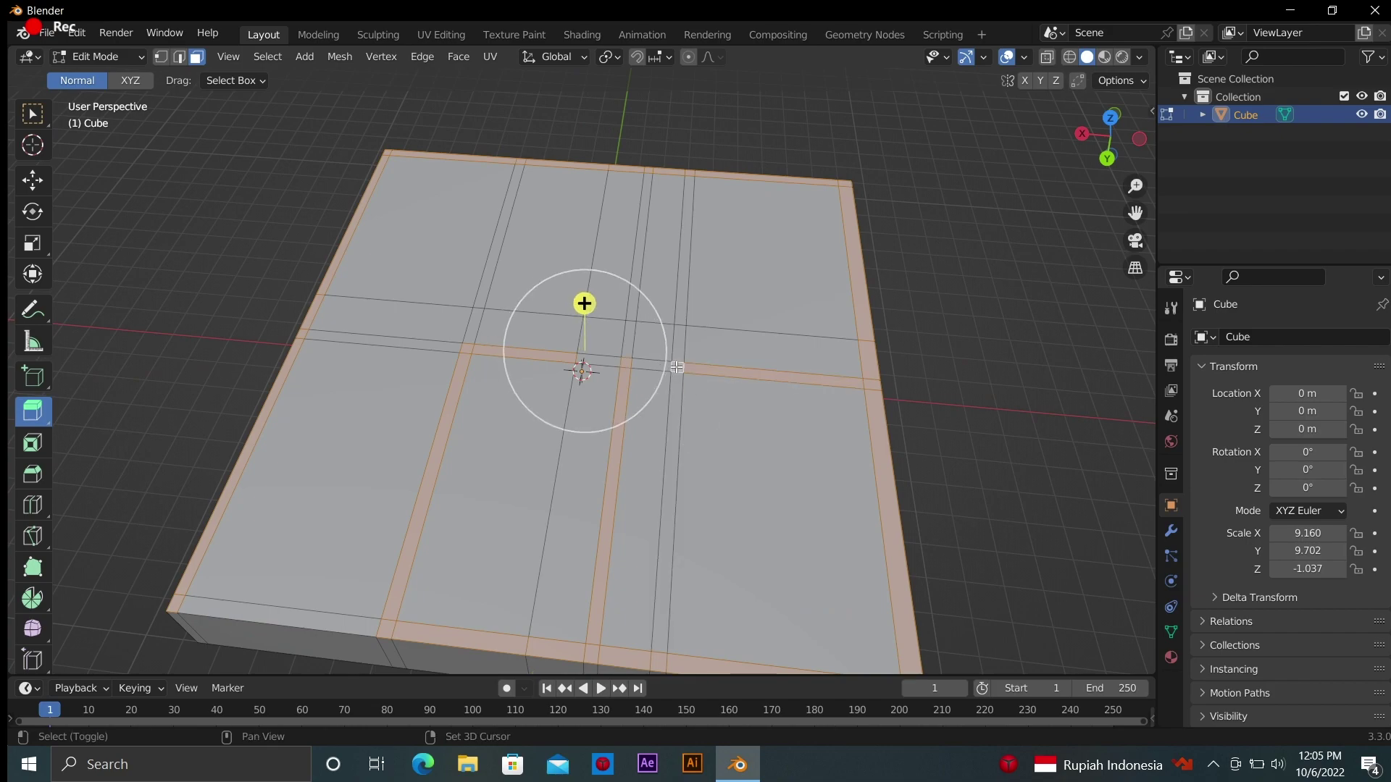
drag(1110, 138, 815, 220)
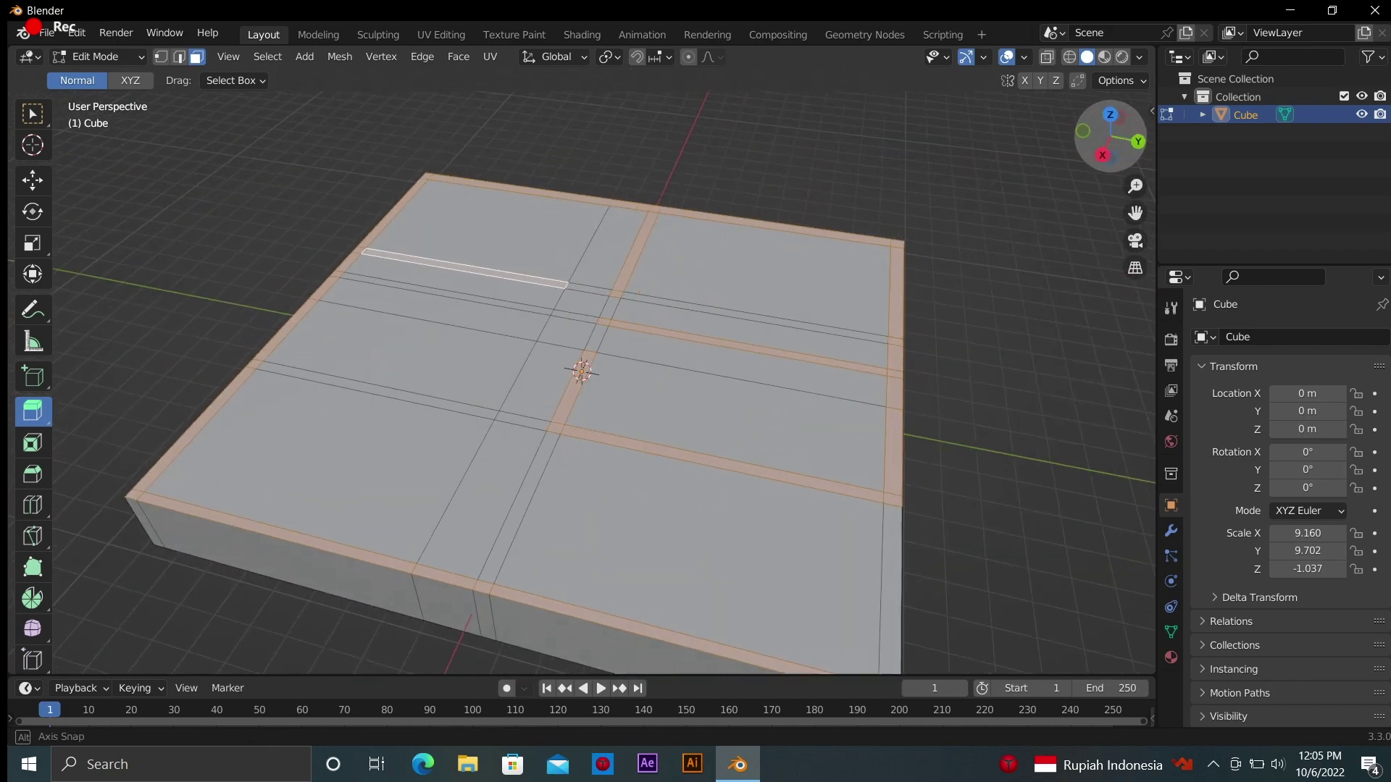
Extrude the selected strips upward into walls, then return the Cube to Object Mode
drag(567, 287, 596, 229)
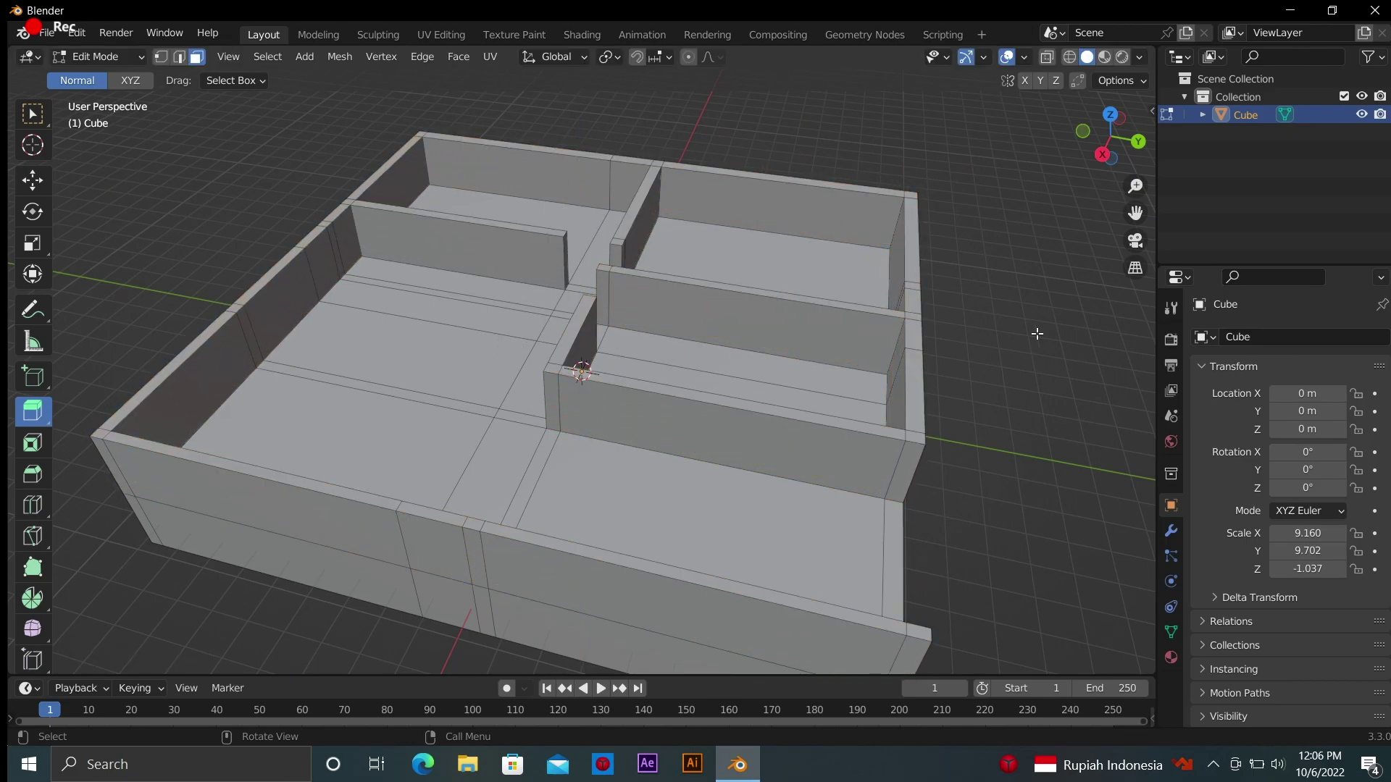
middle_drag(596, 229, 551, 239)
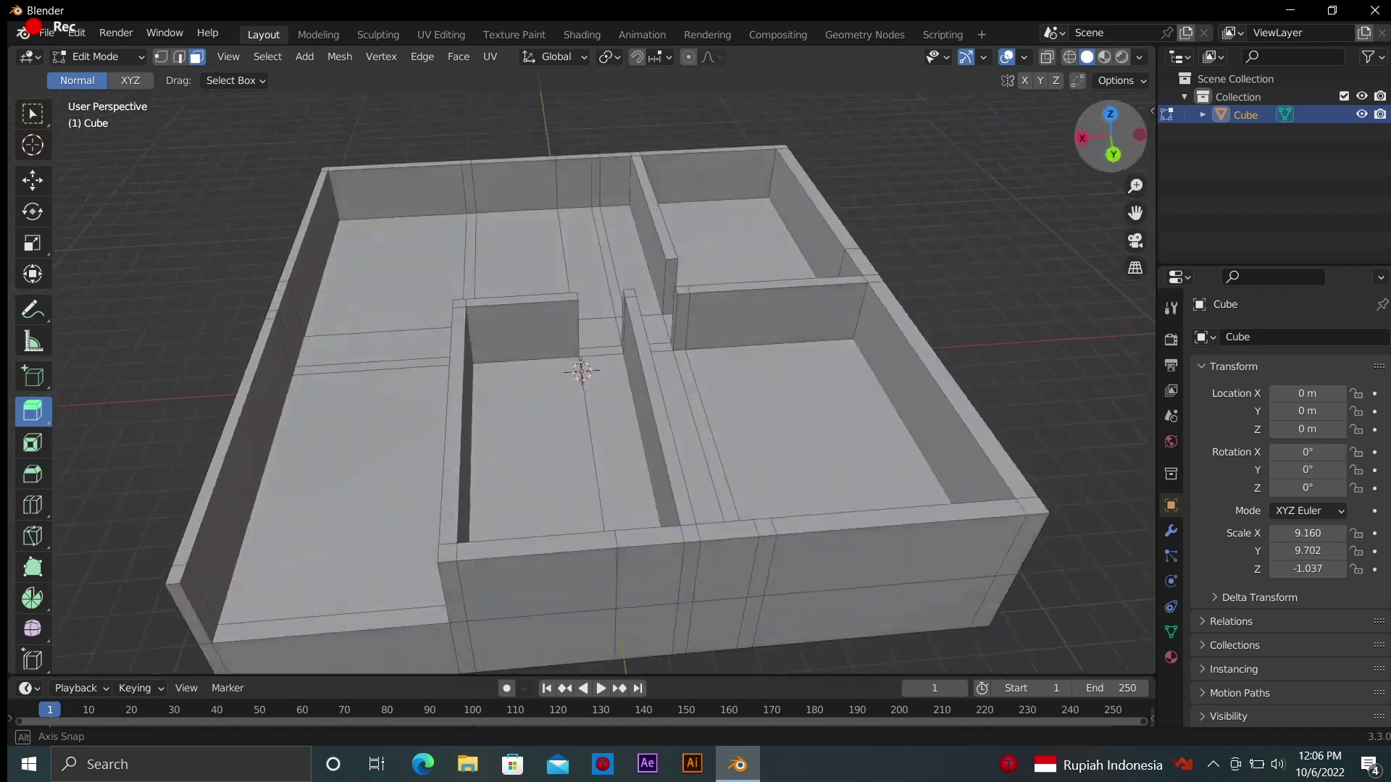
mouse_move(551, 239)
middle_down()
mouse_move(499, 250)
mouse_move(734, 149)
mouse_move(796, 167)
middle_up()
scroll(734, 149, up, 6)
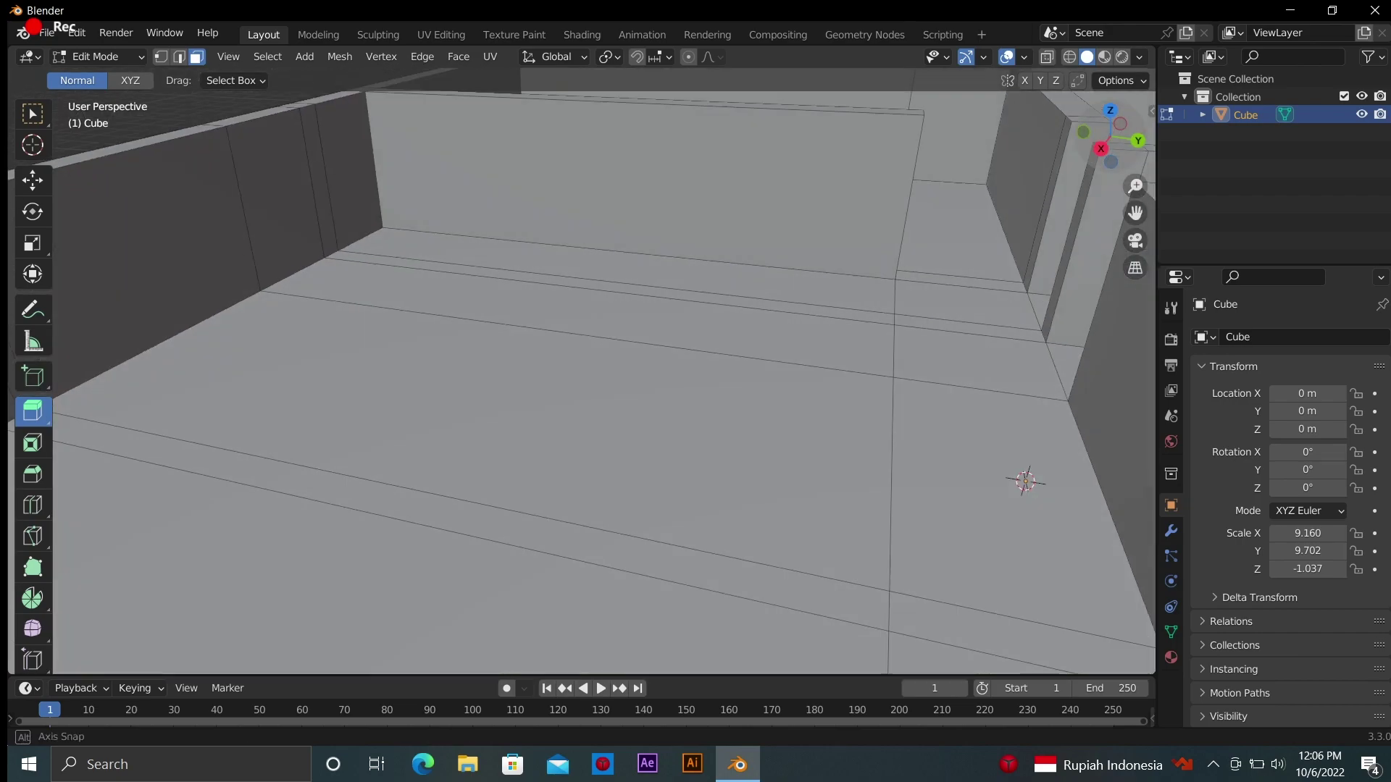
drag(1097, 124, 1097, 124)
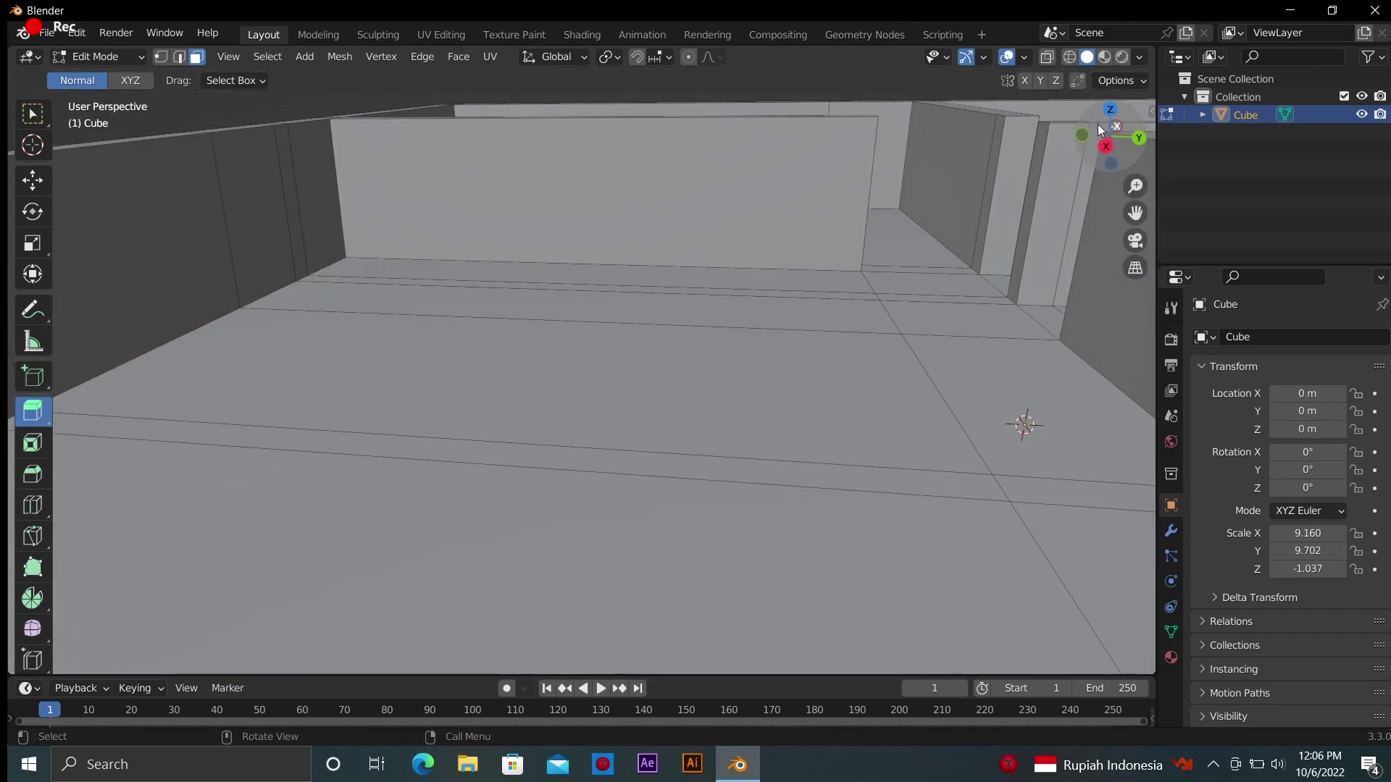
click(321, 441)
scroll(548, 362, down, 3)
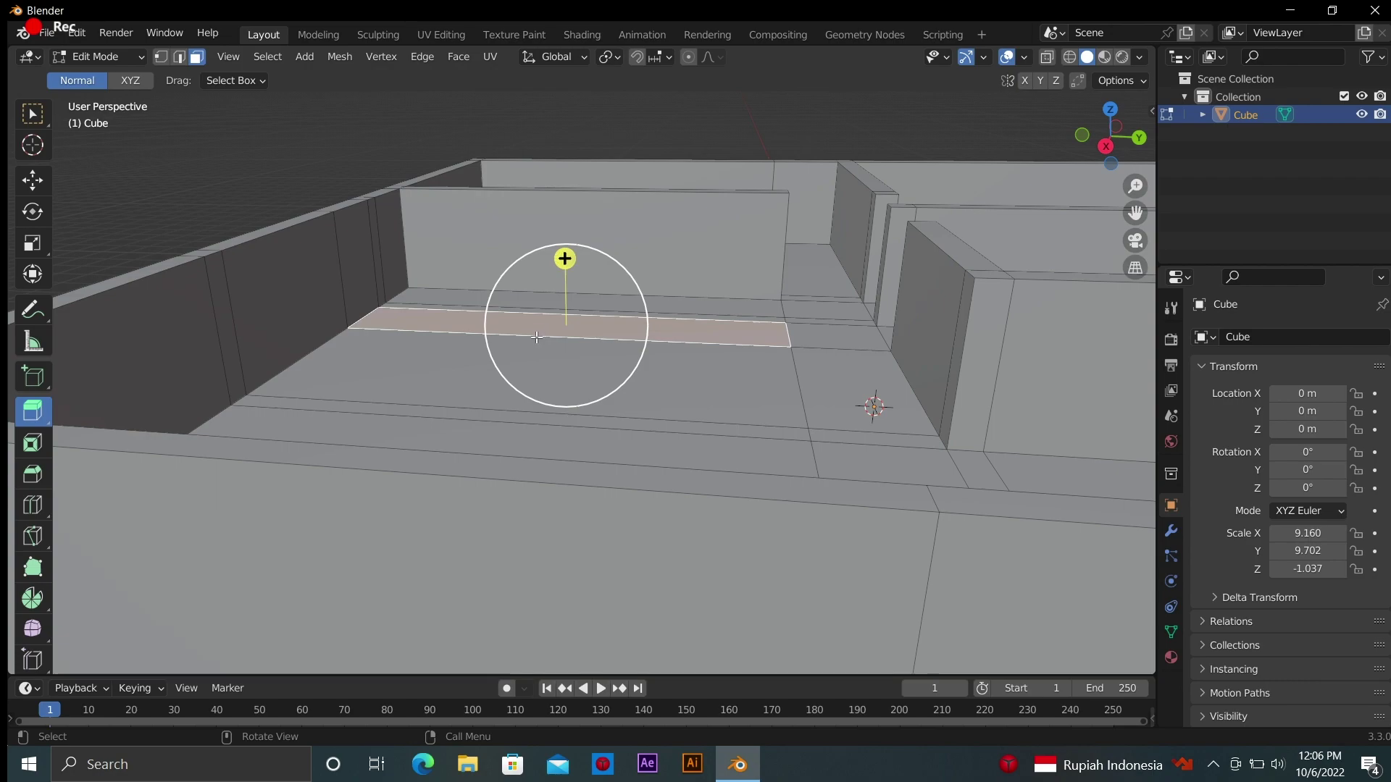
key(Tab)
middle_drag(634, 175, 964, 177)
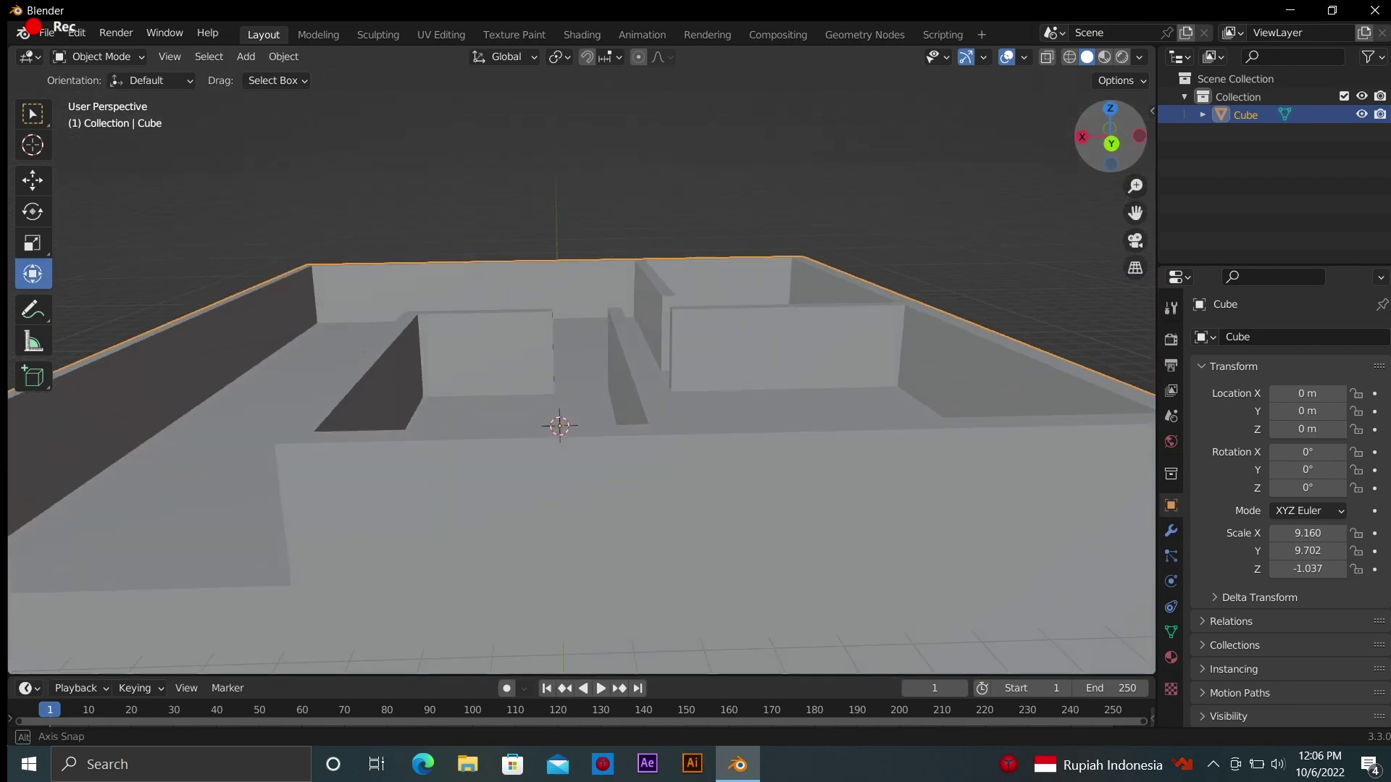
Preview the walled room in Material Preview, then Rendered shading
scroll(850, 236, down, 4)
scroll(843, 236, up, 3)
click(1104, 56)
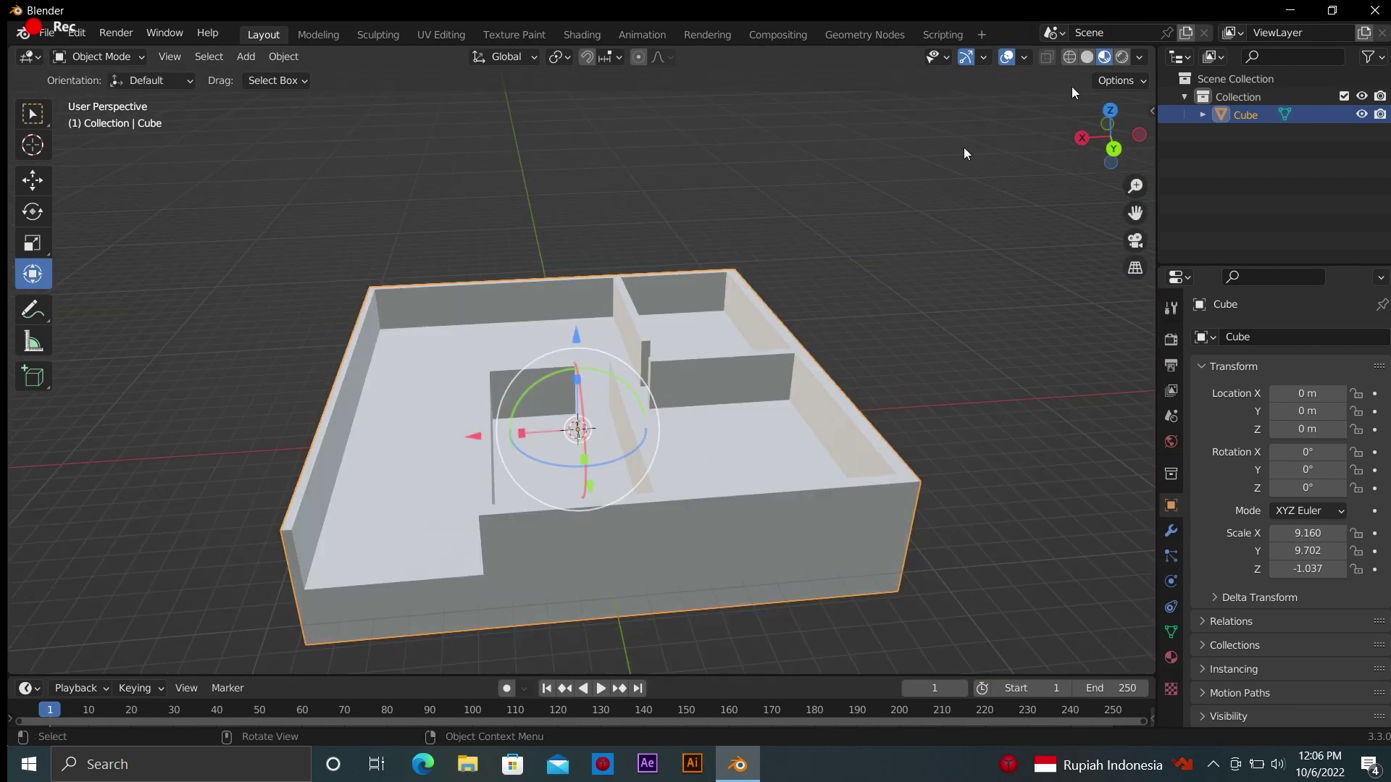
scroll(1021, 217, up, 3)
scroll(1021, 217, down, 1)
key(z)
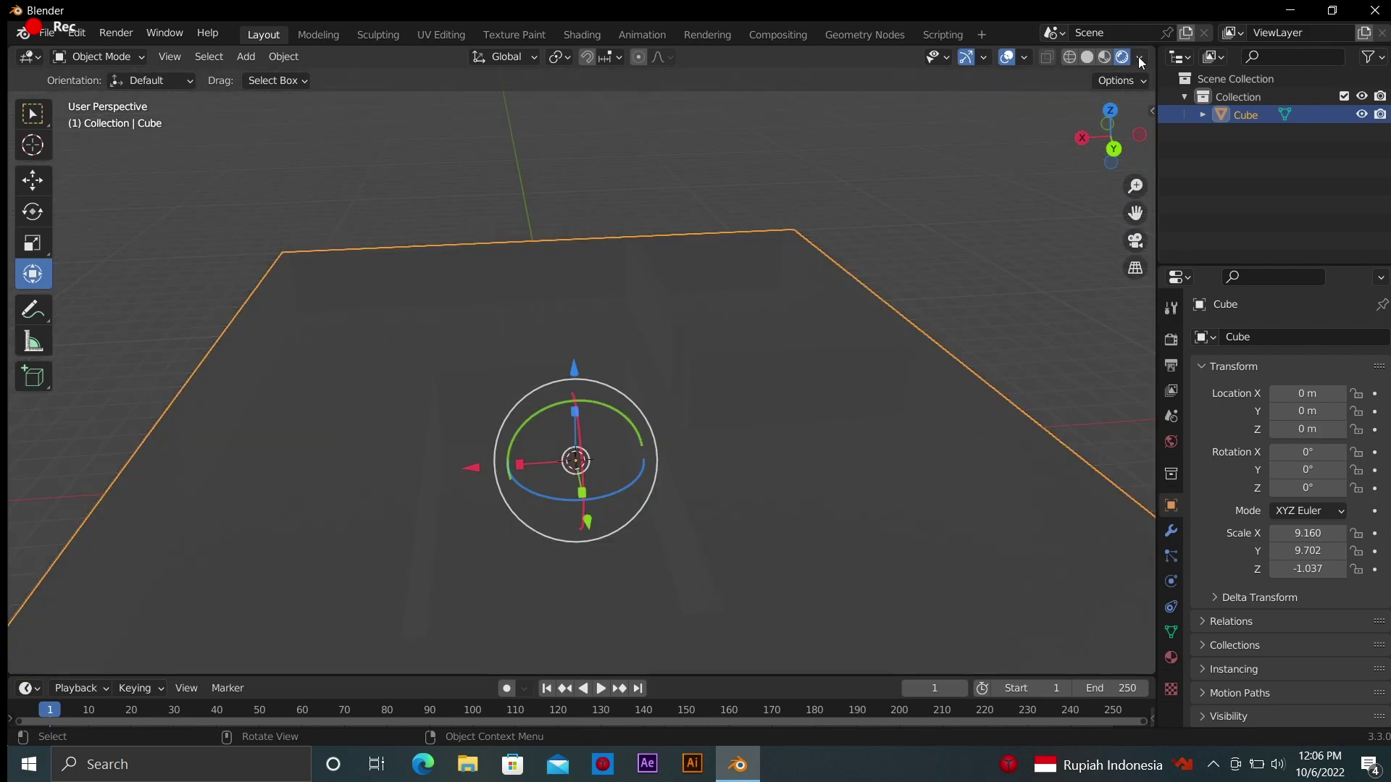
Switch the viewport render pass to Diffuse Light, then back to Combined
click(1139, 57)
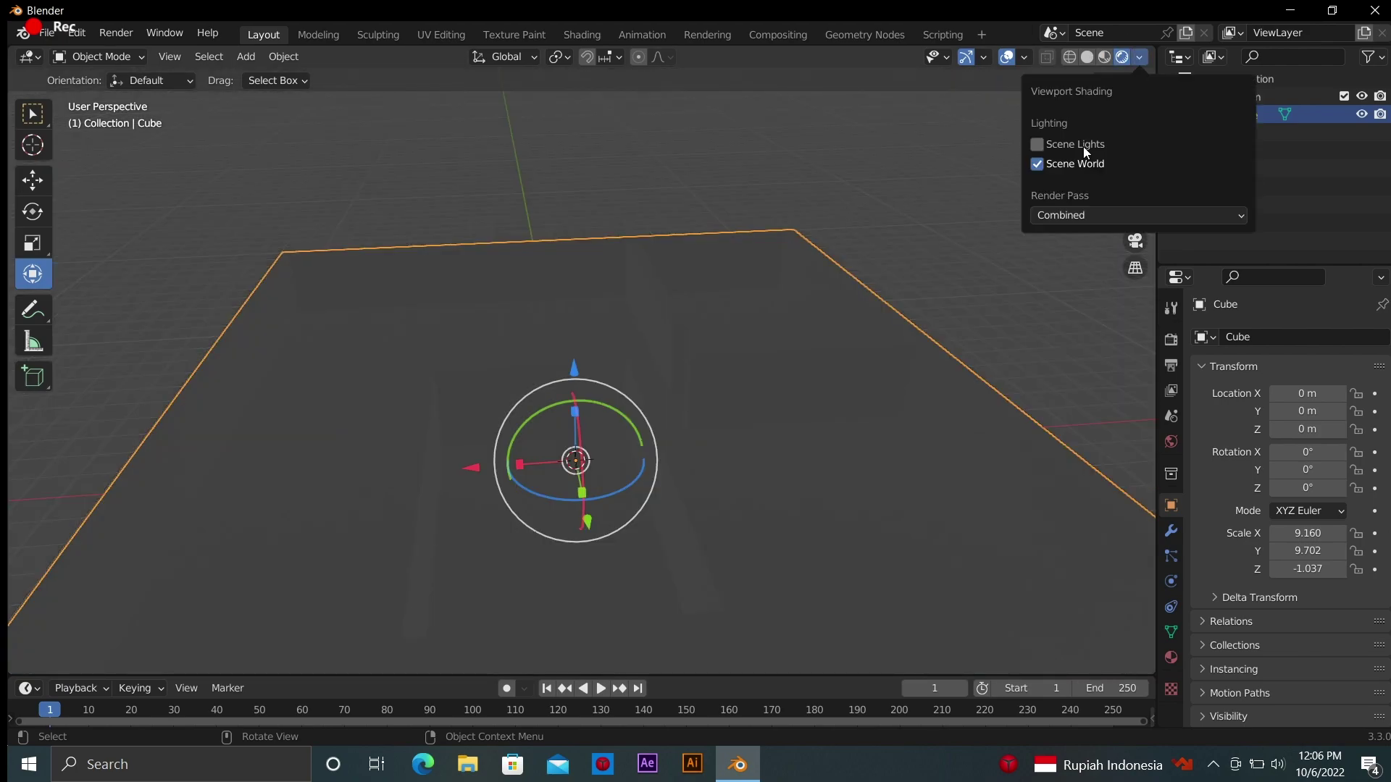
click(1078, 214)
click(1068, 211)
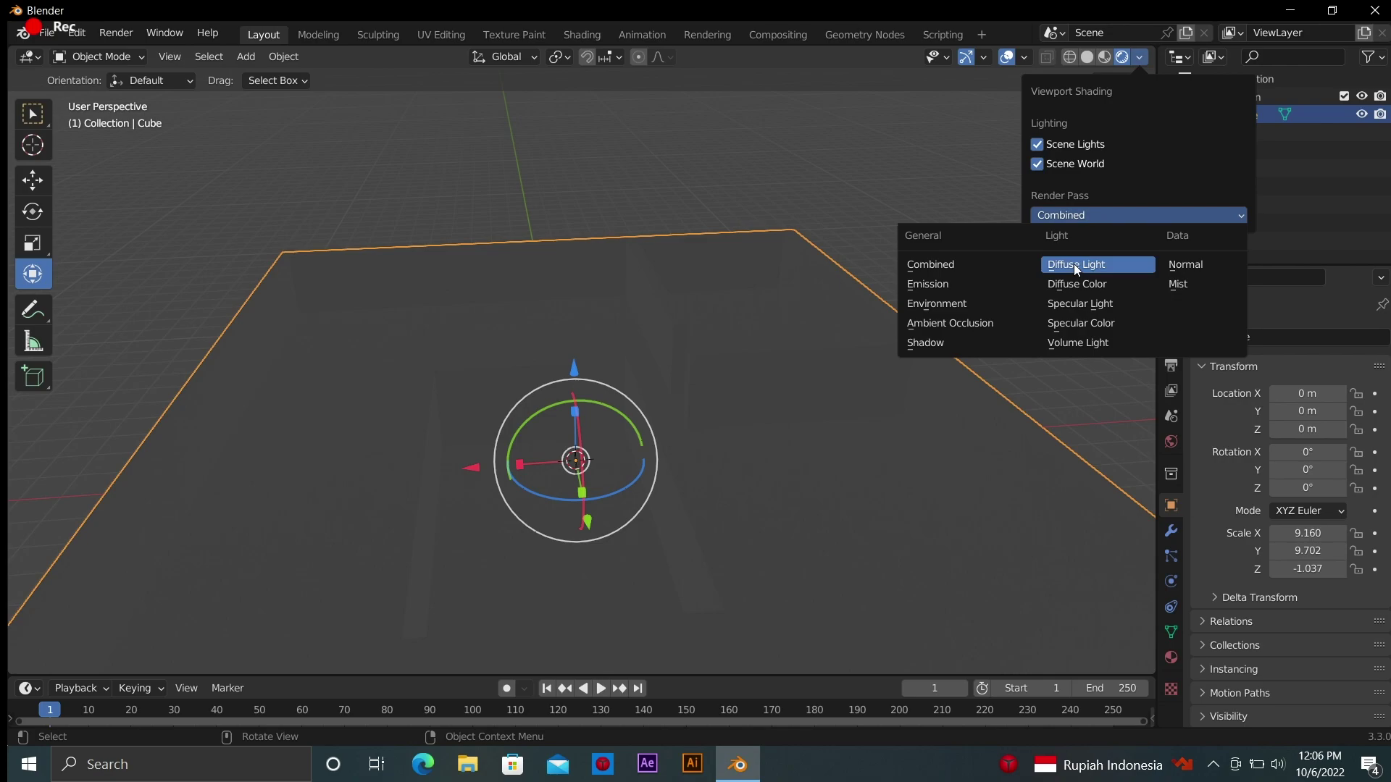
click(1075, 264)
click(1095, 216)
click(1065, 233)
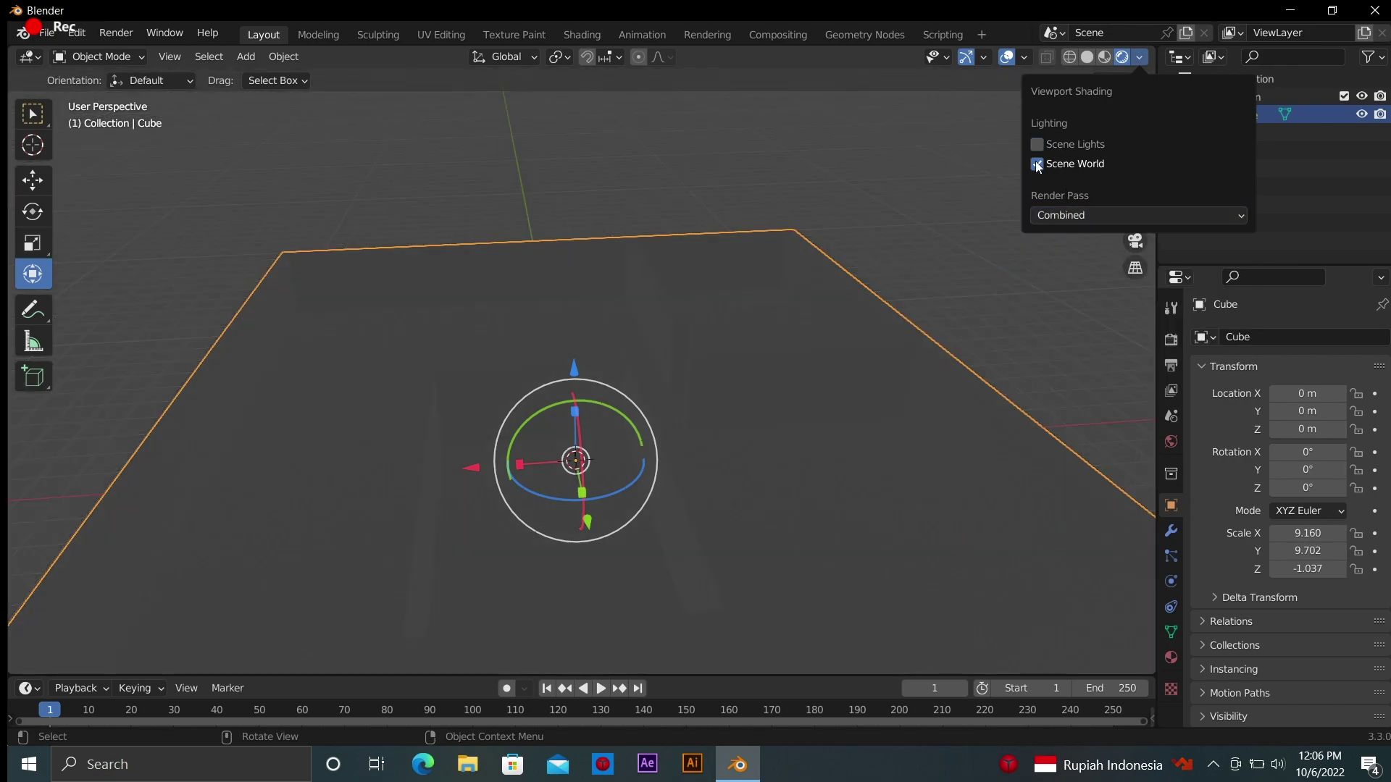
Toggle Scene Lights and World, set environment strength 0.586, and pick a different HDRI
click(1037, 164)
click(1036, 148)
mouse_move(1084, 271)
mouse_down()
mouse_move(1101, 293)
mouse_move(1149, 293)
mouse_up()
click(1124, 207)
click(1011, 273)
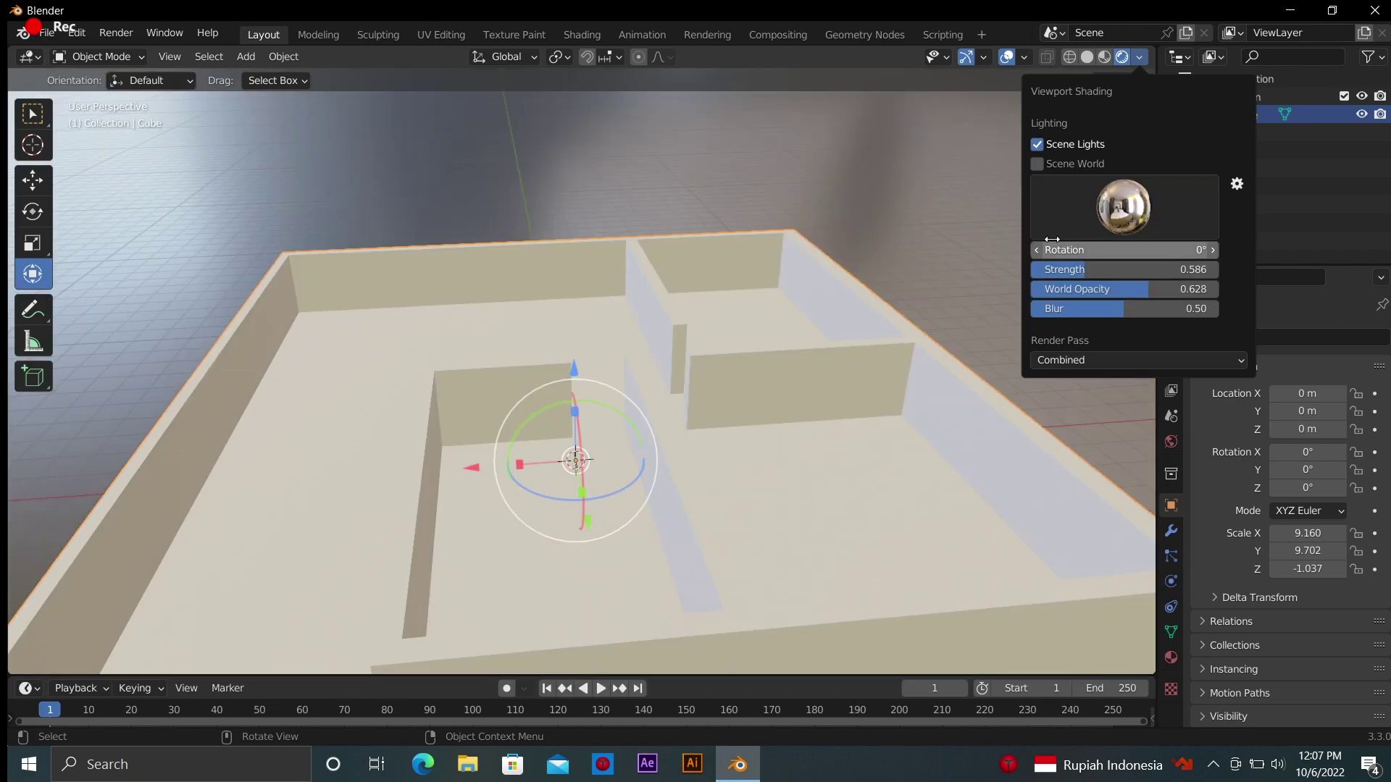
click(1106, 210)
click(1080, 270)
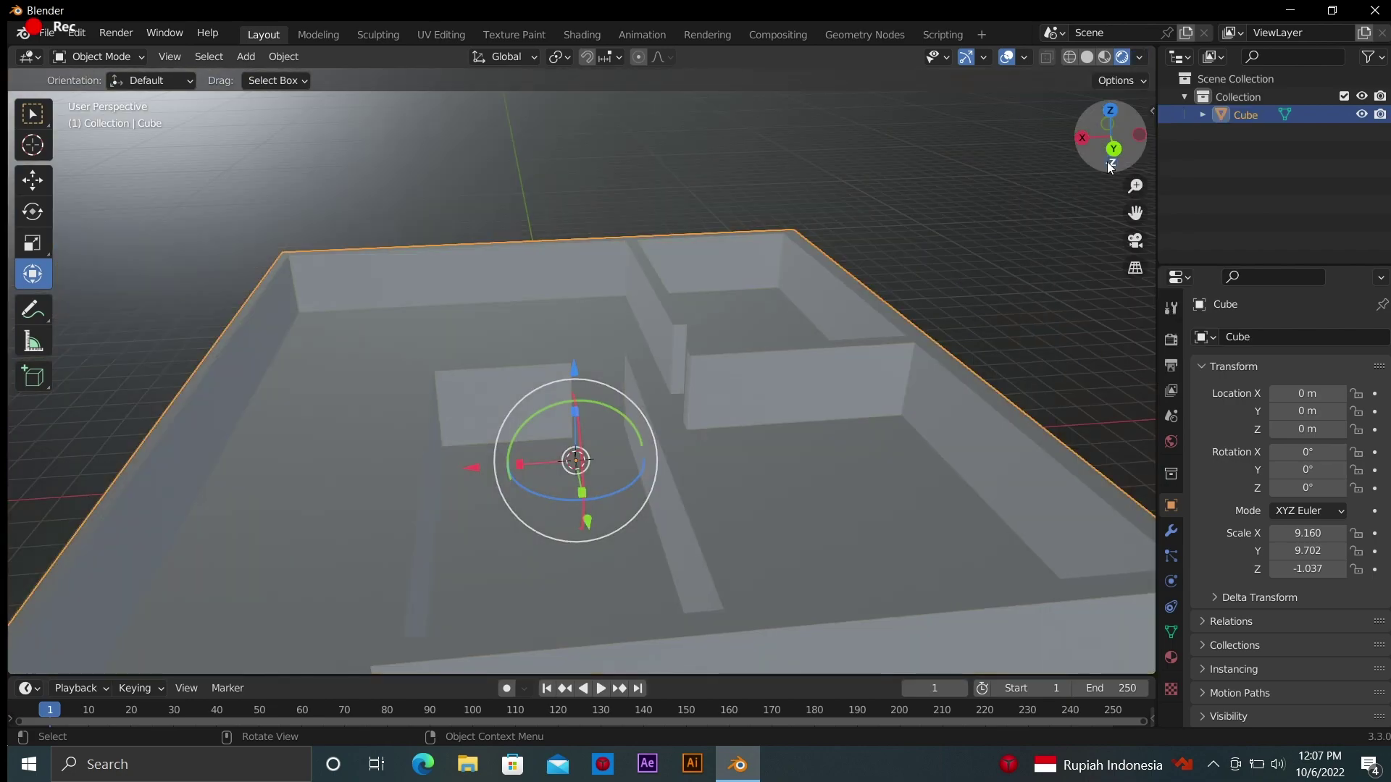
Lower the environment strength to 0.548 and adjust World Opacity
click(1140, 56)
drag(1087, 269, 1049, 289)
drag(1127, 270, 1126, 282)
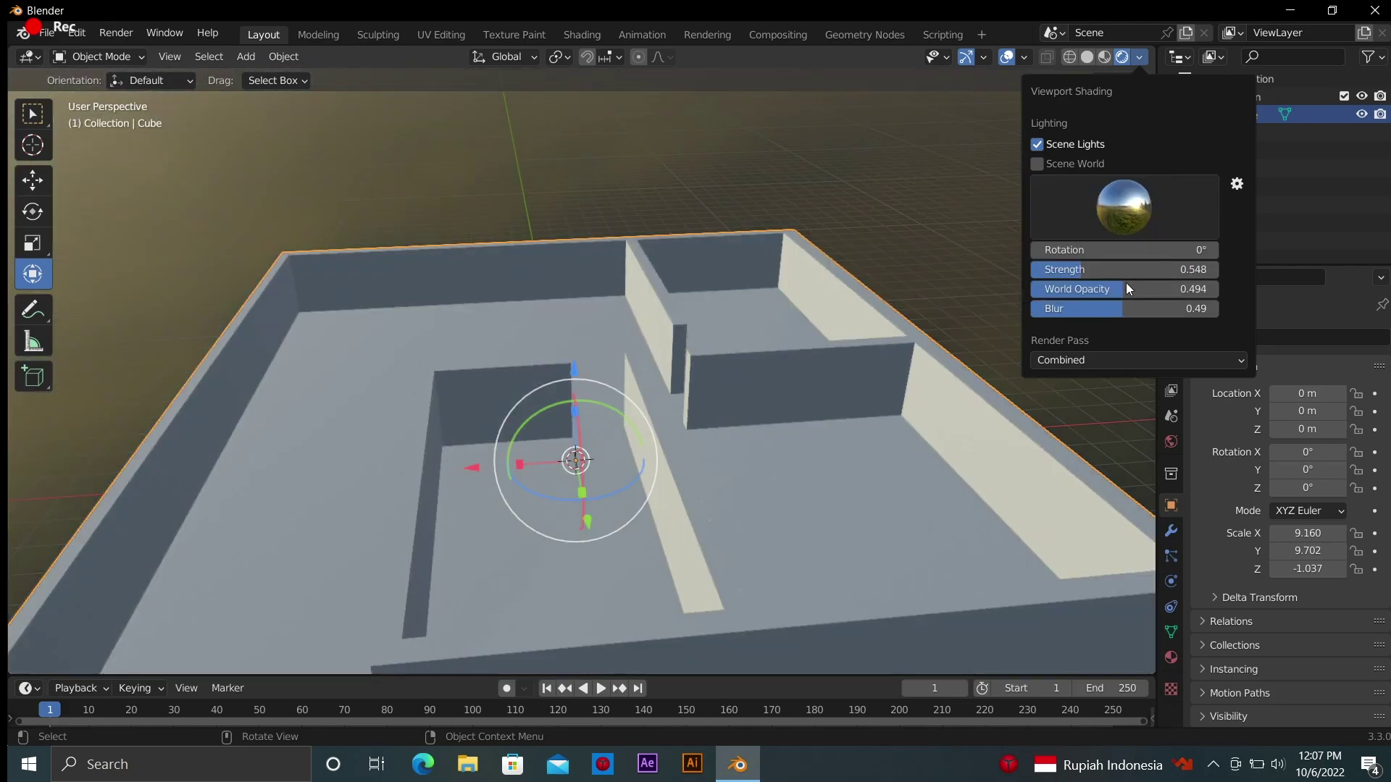
scroll(742, 293, down, 5)
mouse_move(742, 293)
middle_down()
mouse_move(652, 217)
mouse_move(655, 268)
middle_up()
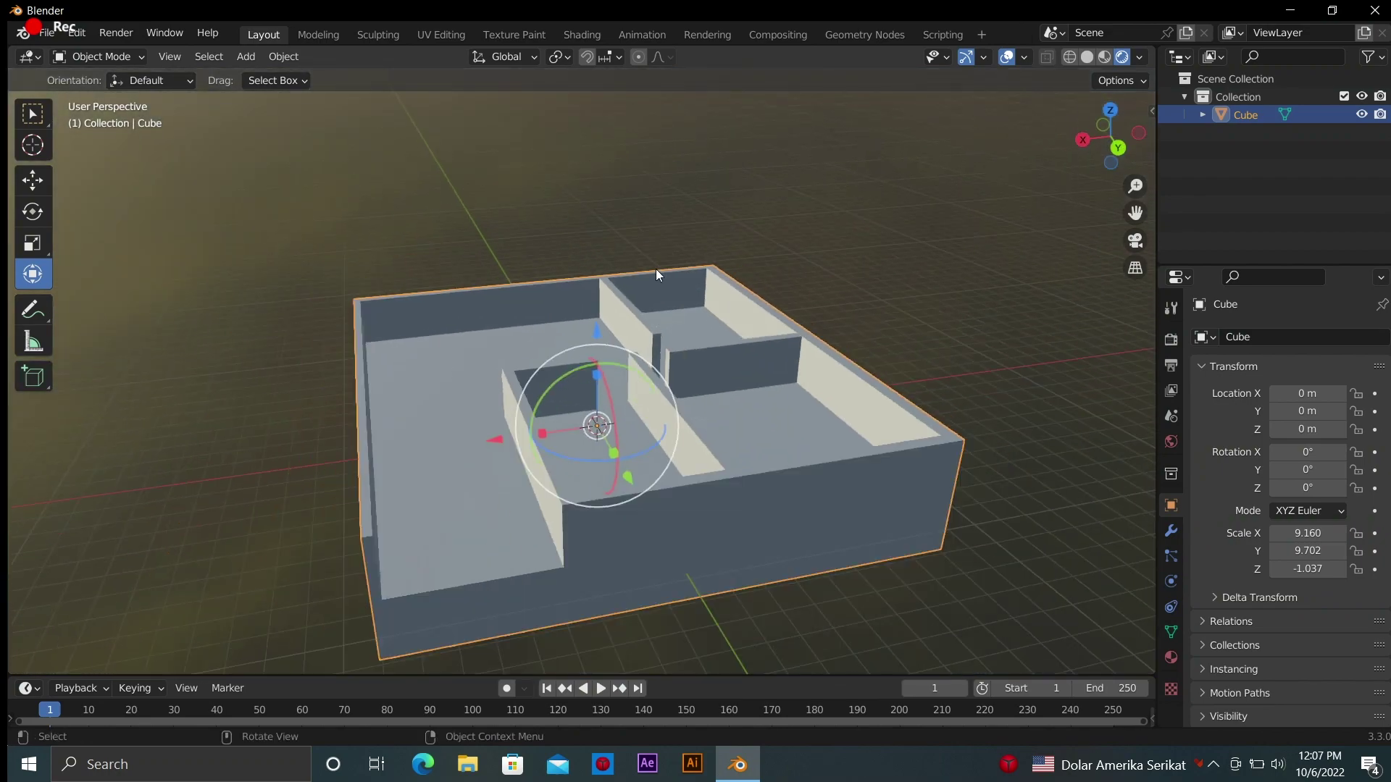
scroll(655, 268, up, 3)
Return the viewport to Solid shading and deselect the Cube
click(1086, 56)
scroll(1095, 132, down, 5)
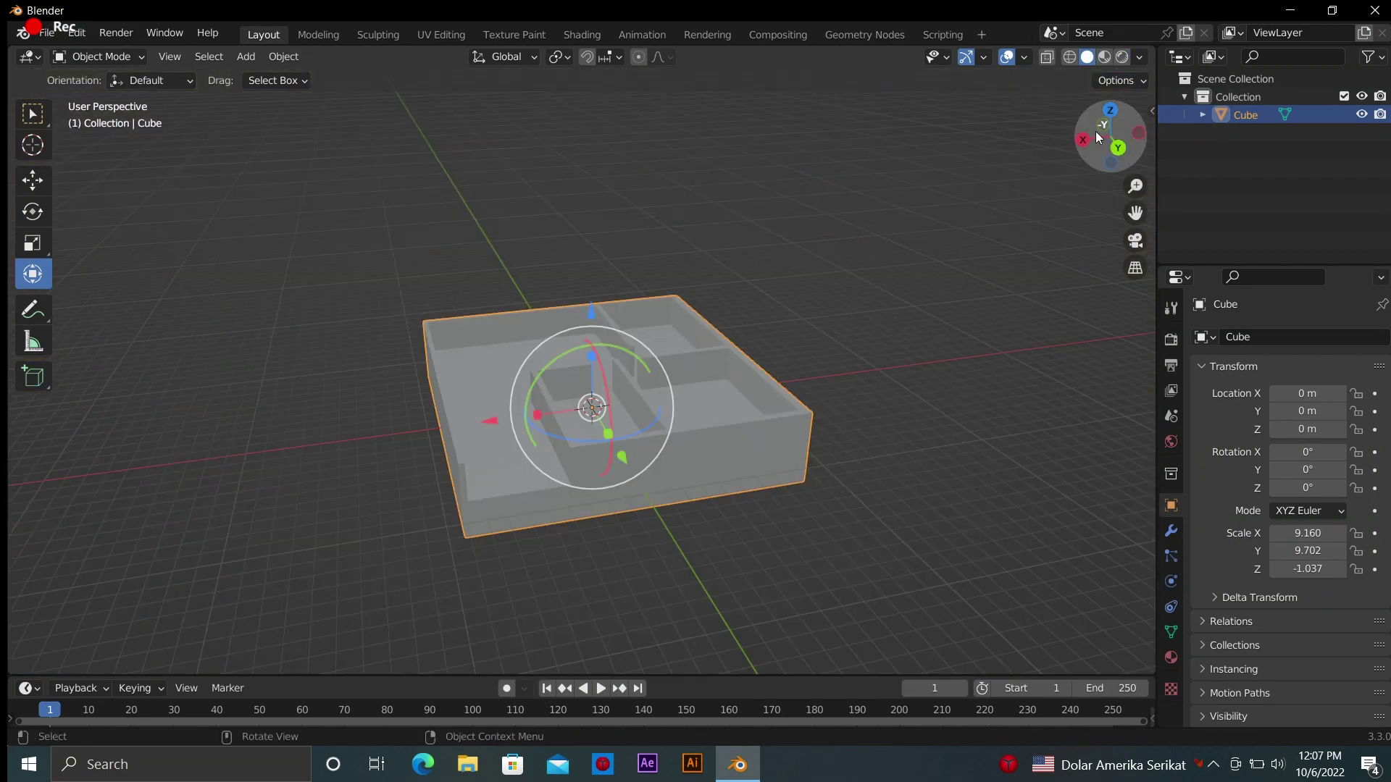
drag(1095, 131, 1133, 151)
click(956, 181)
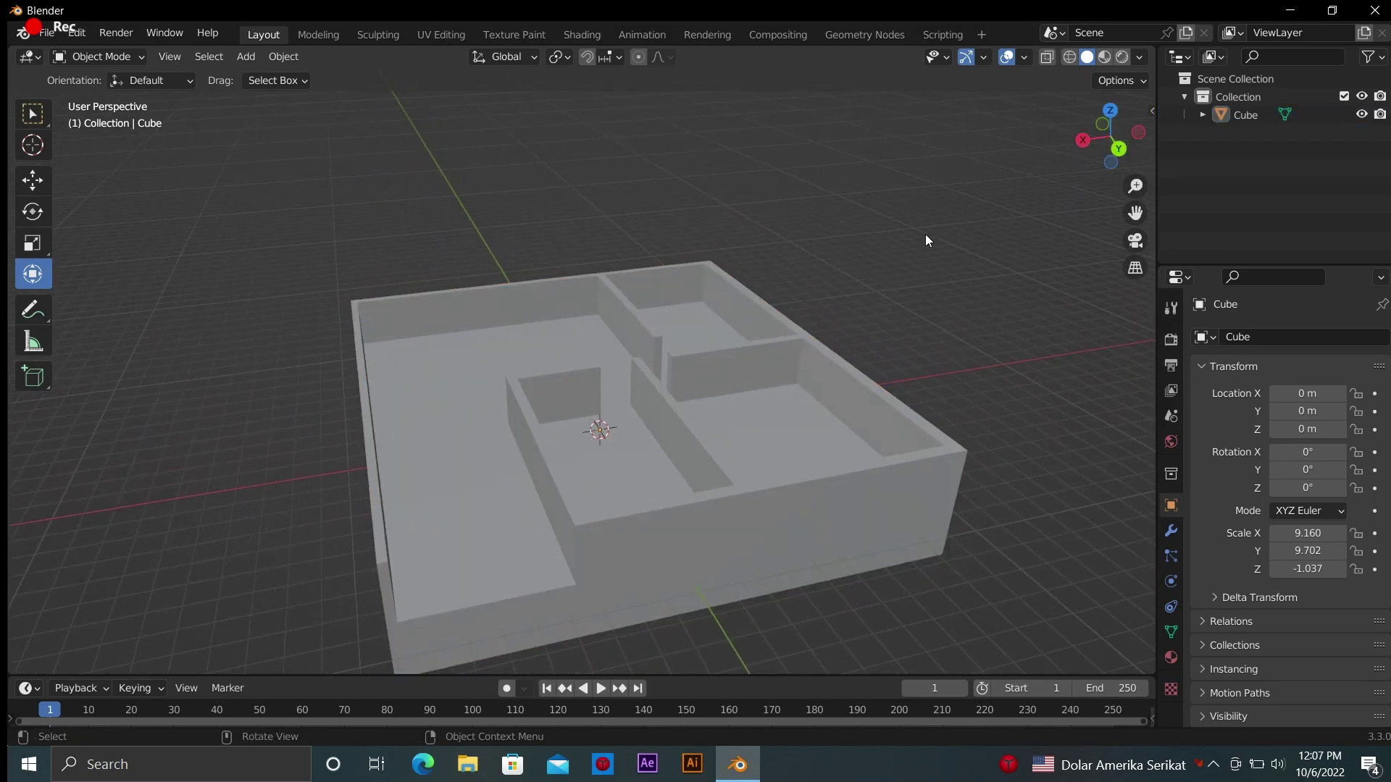
key(shift+a)
Place the 3D cursor and add a new cube to the scene
click(32, 145)
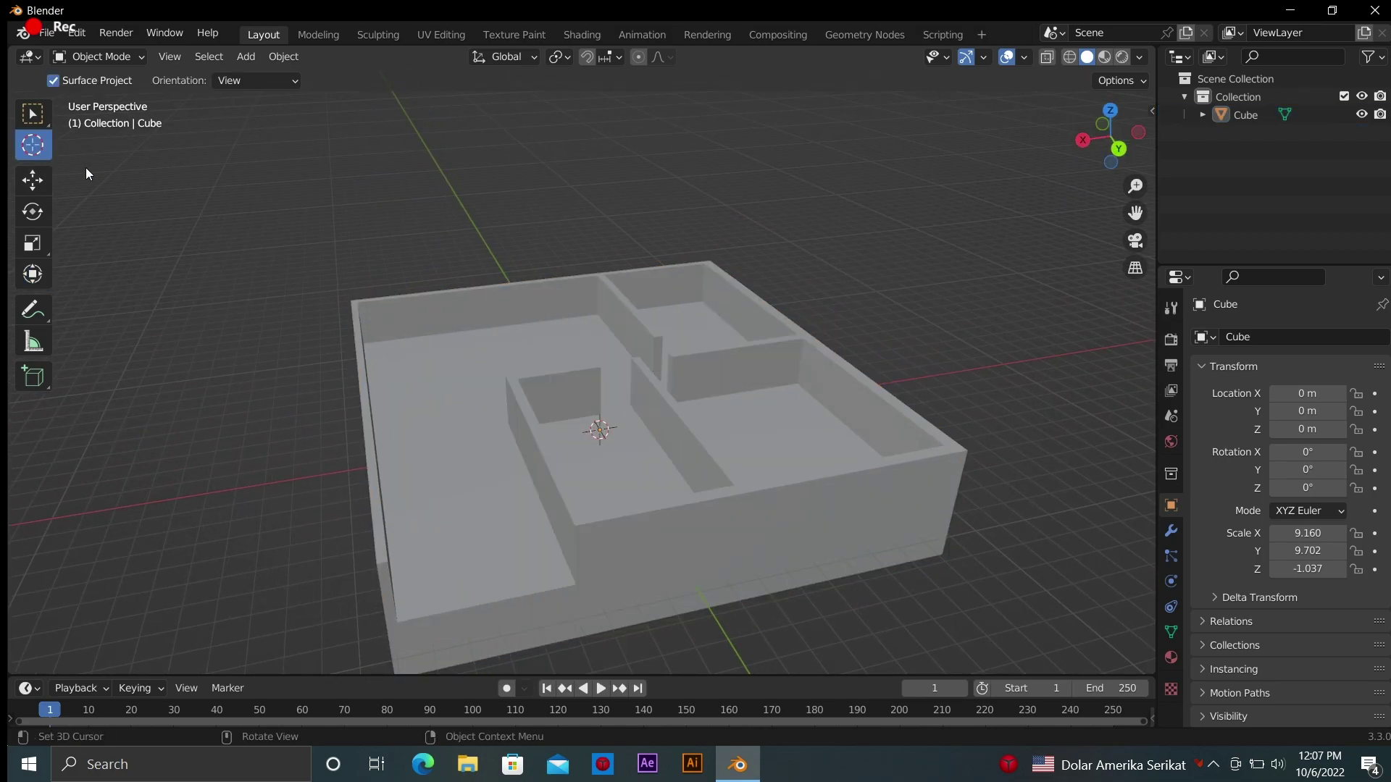
key(shift+a)
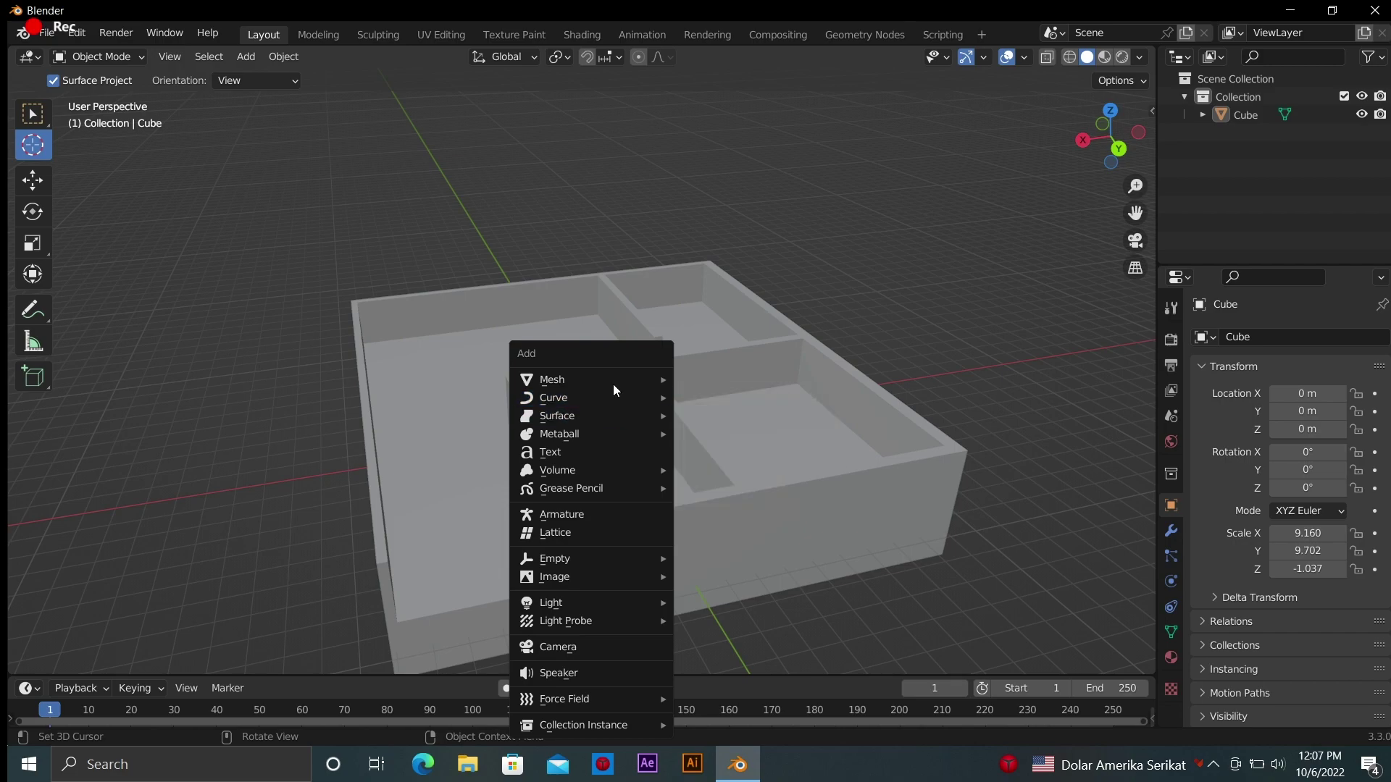
click(701, 402)
scroll(653, 419, up, 2)
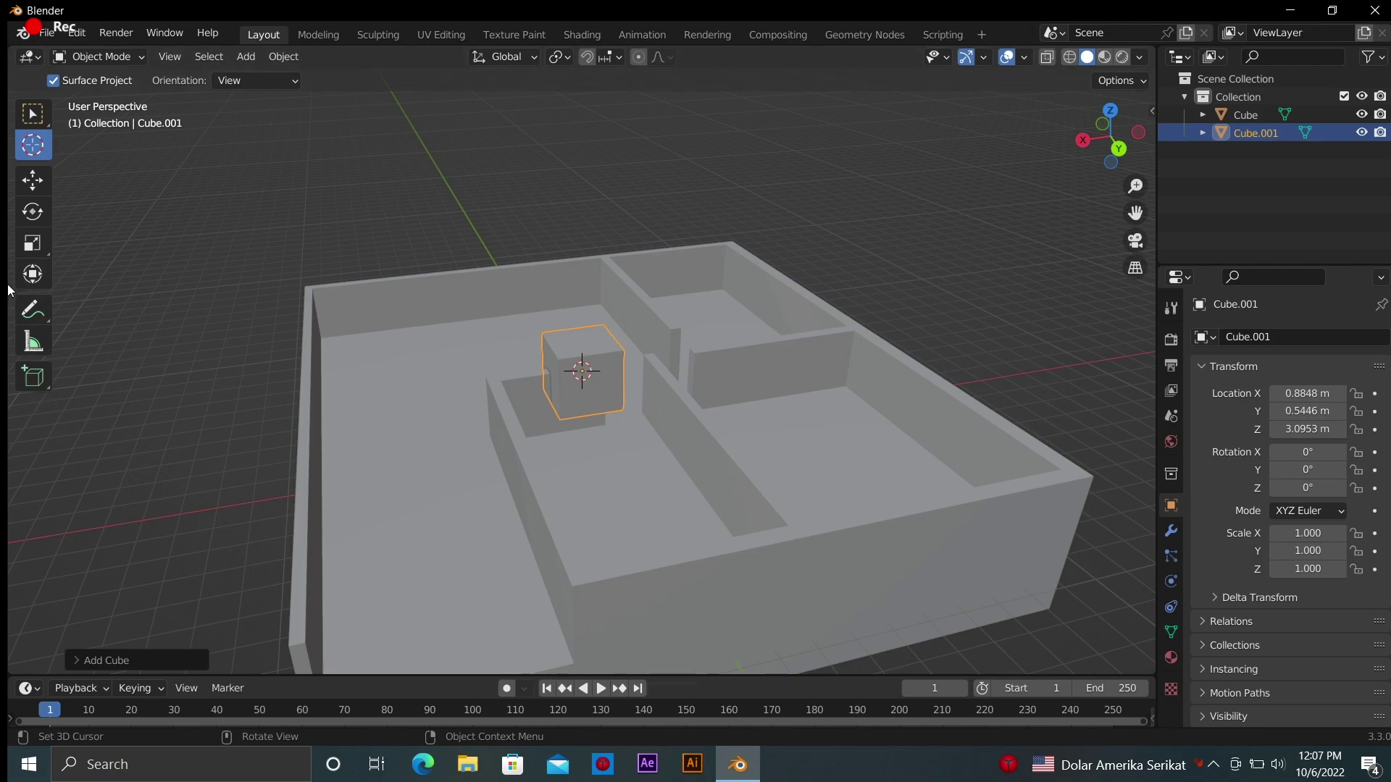
Stretch the new cube along X into a long beam about 9.67 wide
click(33, 273)
mouse_move(589, 326)
mouse_down()
mouse_move(588, 377)
mouse_move(108, 435)
mouse_up()
middle_drag(108, 435, 290, 362)
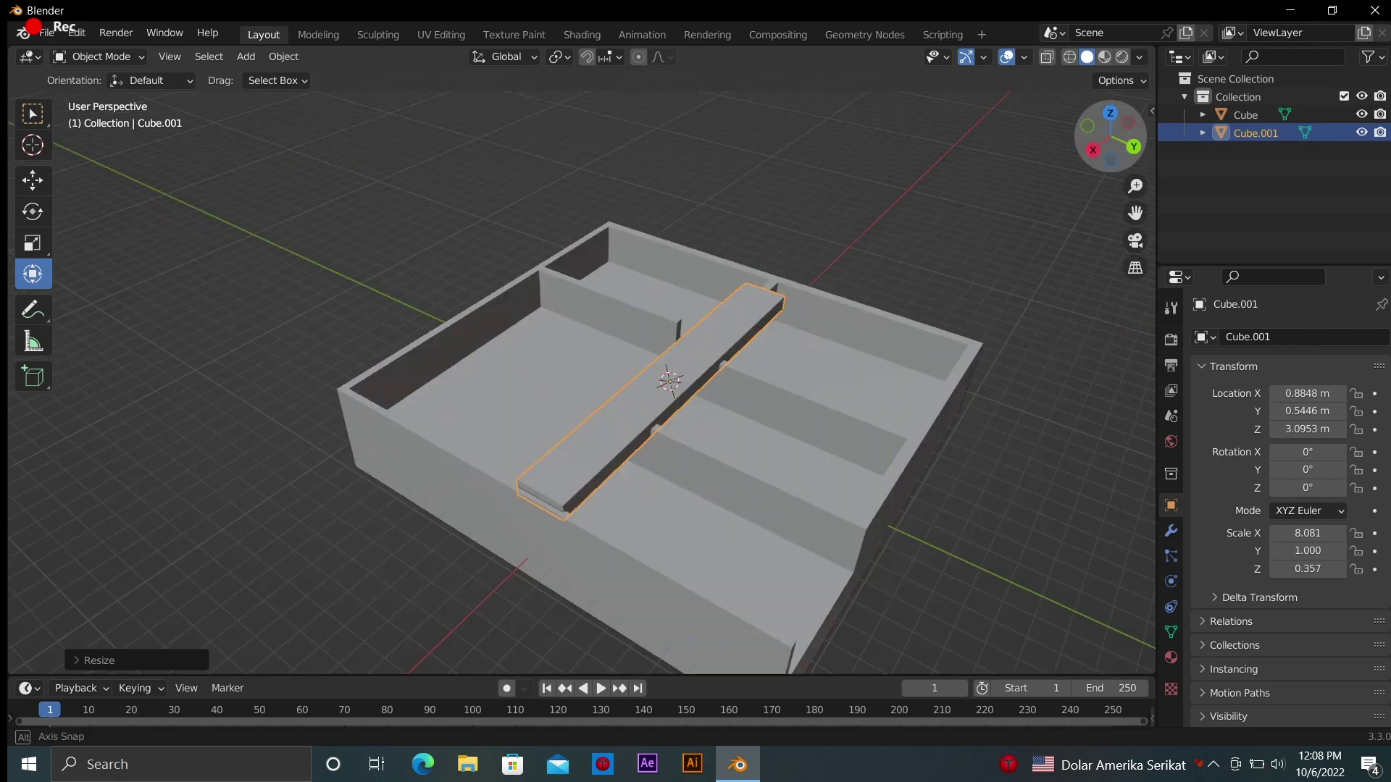
scroll(820, 272, up, 4)
drag(847, 306, 858, 330)
mouse_move(823, 279)
middle_down()
mouse_move(512, 388)
mouse_move(416, 384)
middle_up()
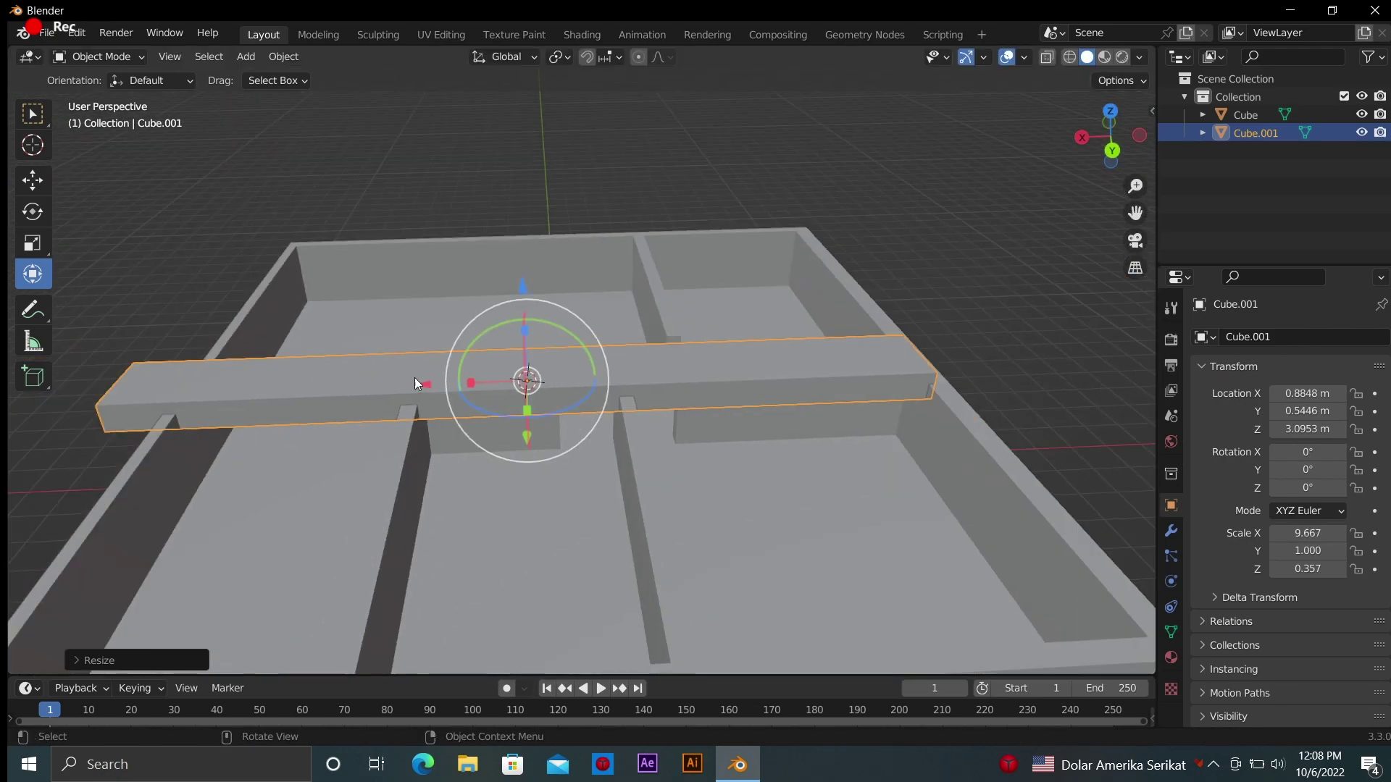
mouse_move(471, 384)
mouse_down()
mouse_move(505, 382)
mouse_move(516, 401)
mouse_move(515, 379)
mouse_move(544, 390)
mouse_up()
click(48, 187)
click(36, 283)
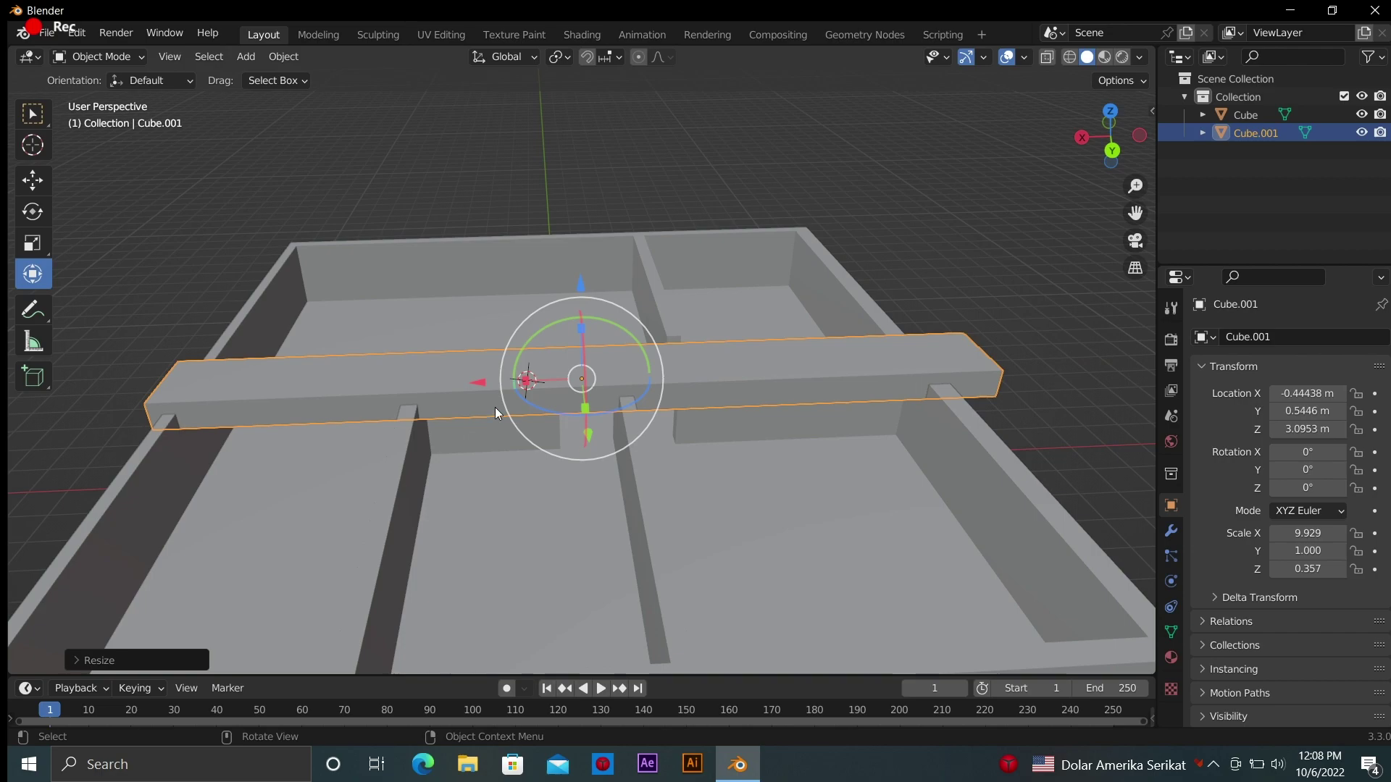
Widen the beam along Y into a roof panel positioned over the room
middle_drag(607, 287, 590, 435)
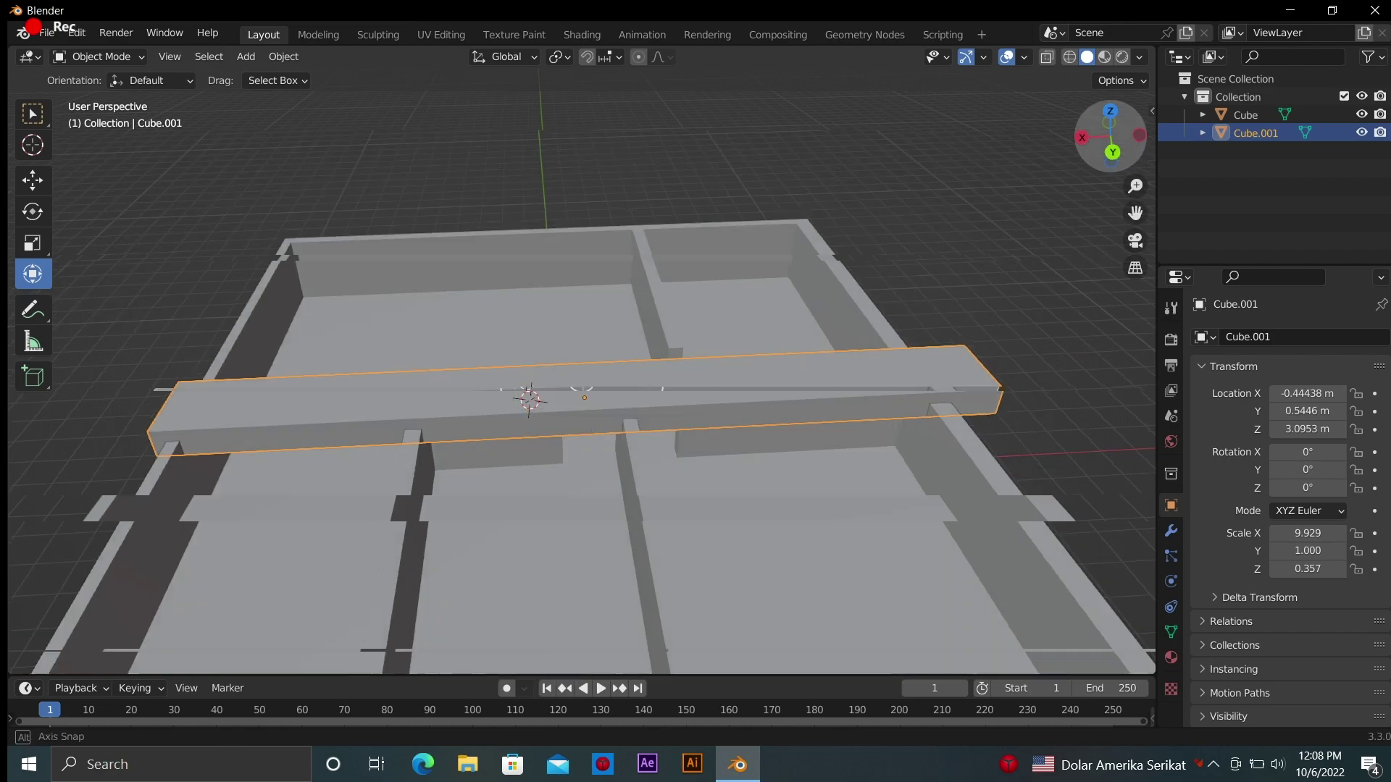
scroll(591, 434, down, 3)
drag(587, 534, 598, 421)
mouse_move(587, 472)
mouse_down()
mouse_move(612, 493)
mouse_move(593, 572)
mouse_move(553, 520)
mouse_move(592, 478)
mouse_up()
click(32, 180)
click(32, 273)
drag(596, 572, 598, 594)
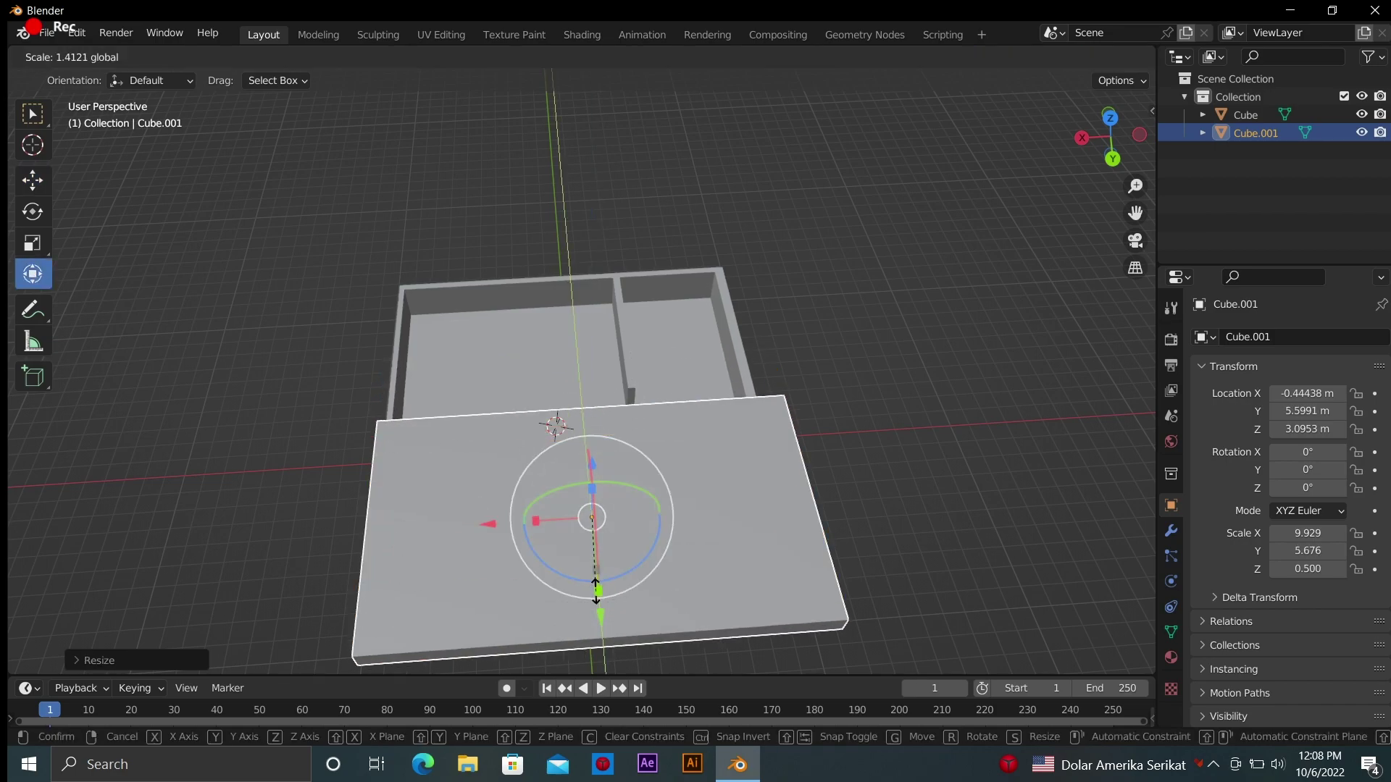
middle_drag(598, 594, 567, 325)
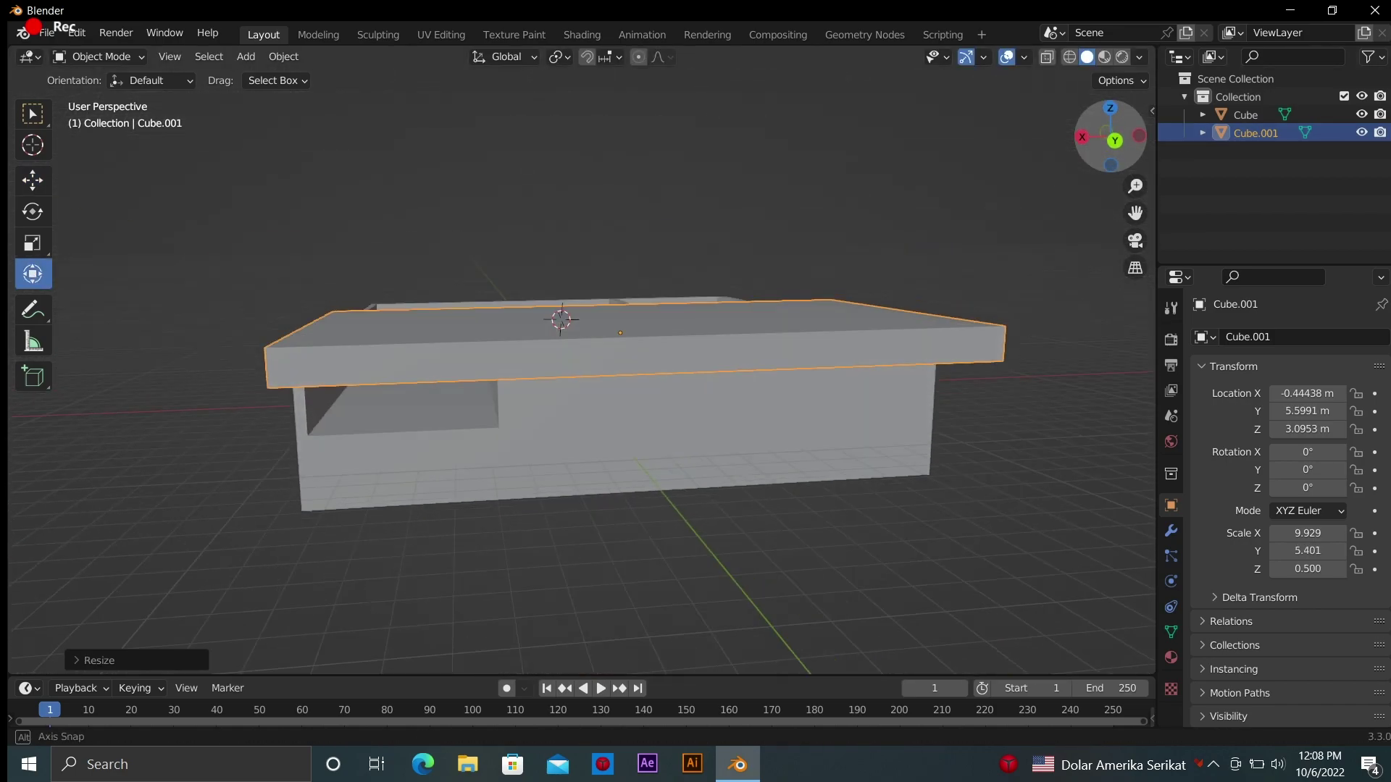
Thin the roof slab along Z to 0.089 and narrow its X width
drag(620, 282, 622, 333)
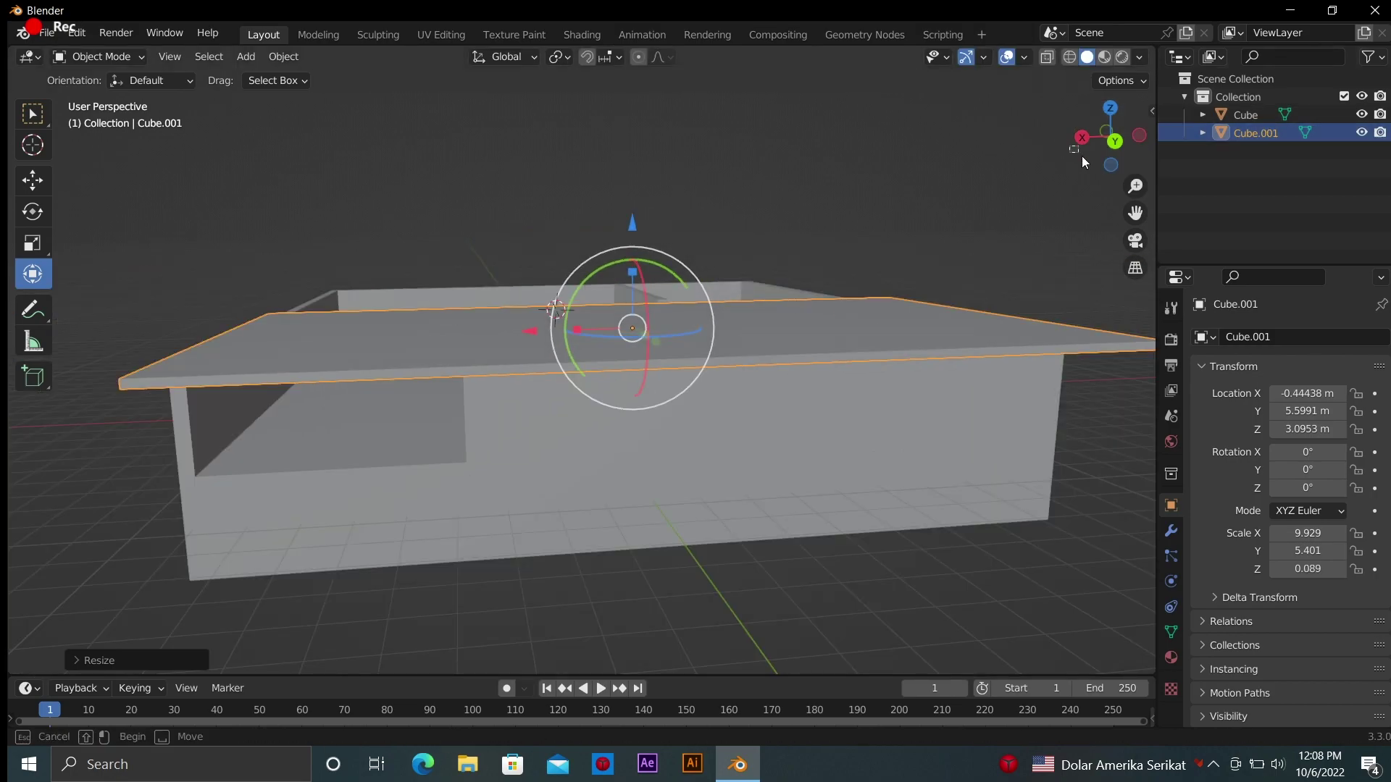
mouse_move(1080, 155)
mouse_down()
mouse_move(1065, 232)
mouse_move(1108, 138)
mouse_up()
click(534, 459)
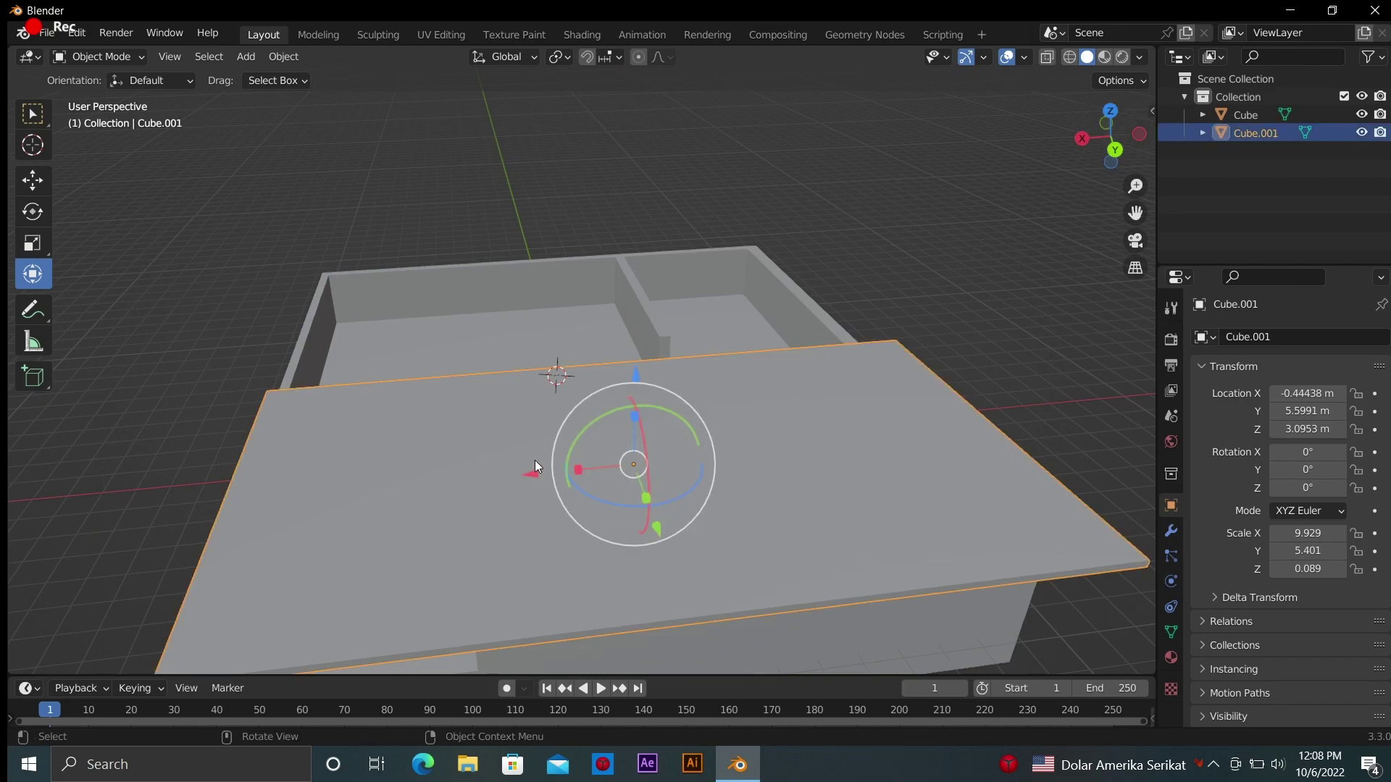
drag(536, 467, 573, 471)
scroll(724, 311, down, 8)
click(1007, 203)
Select the room Cube, then the roof slab, checking how the slab sits on the walls
drag(1108, 137, 1108, 159)
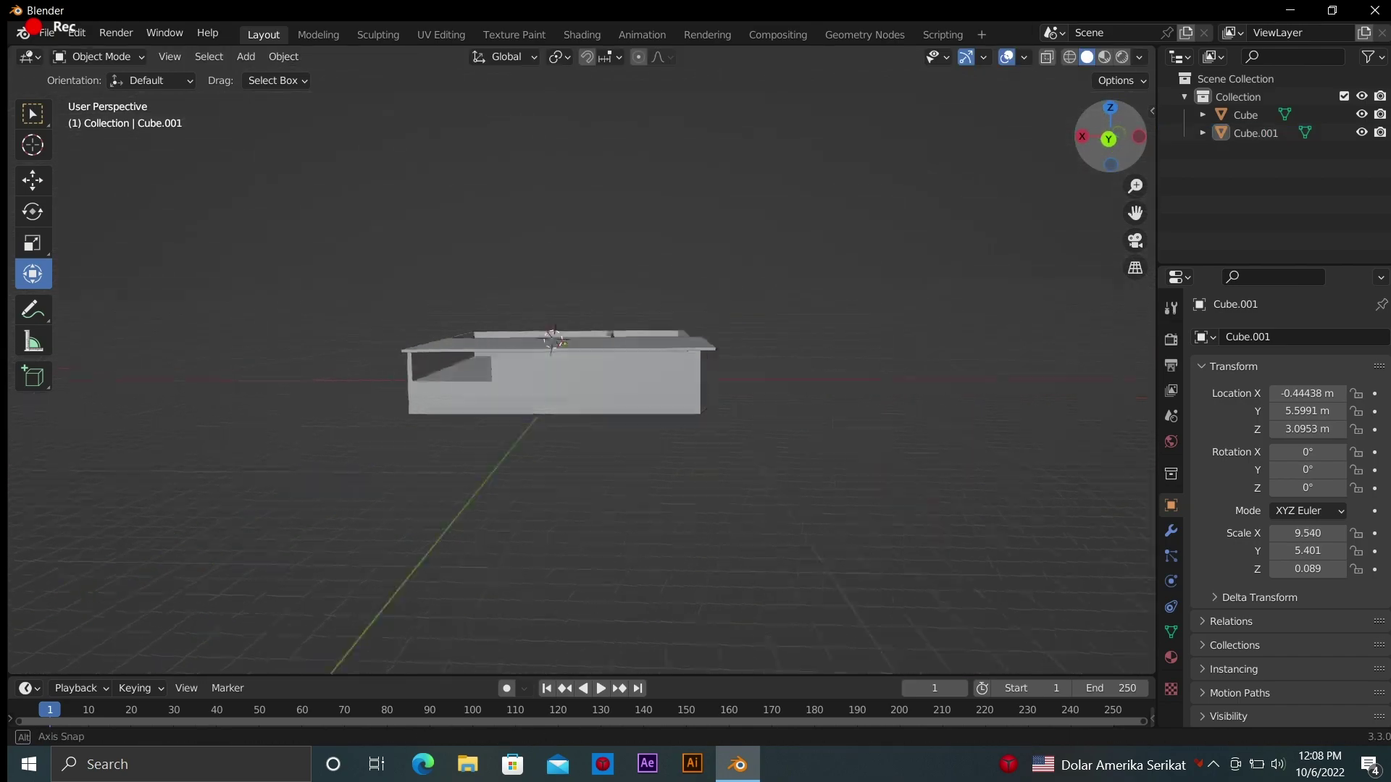
scroll(867, 278, up, 10)
scroll(867, 278, down, 5)
click(562, 410)
scroll(562, 410, up, 4)
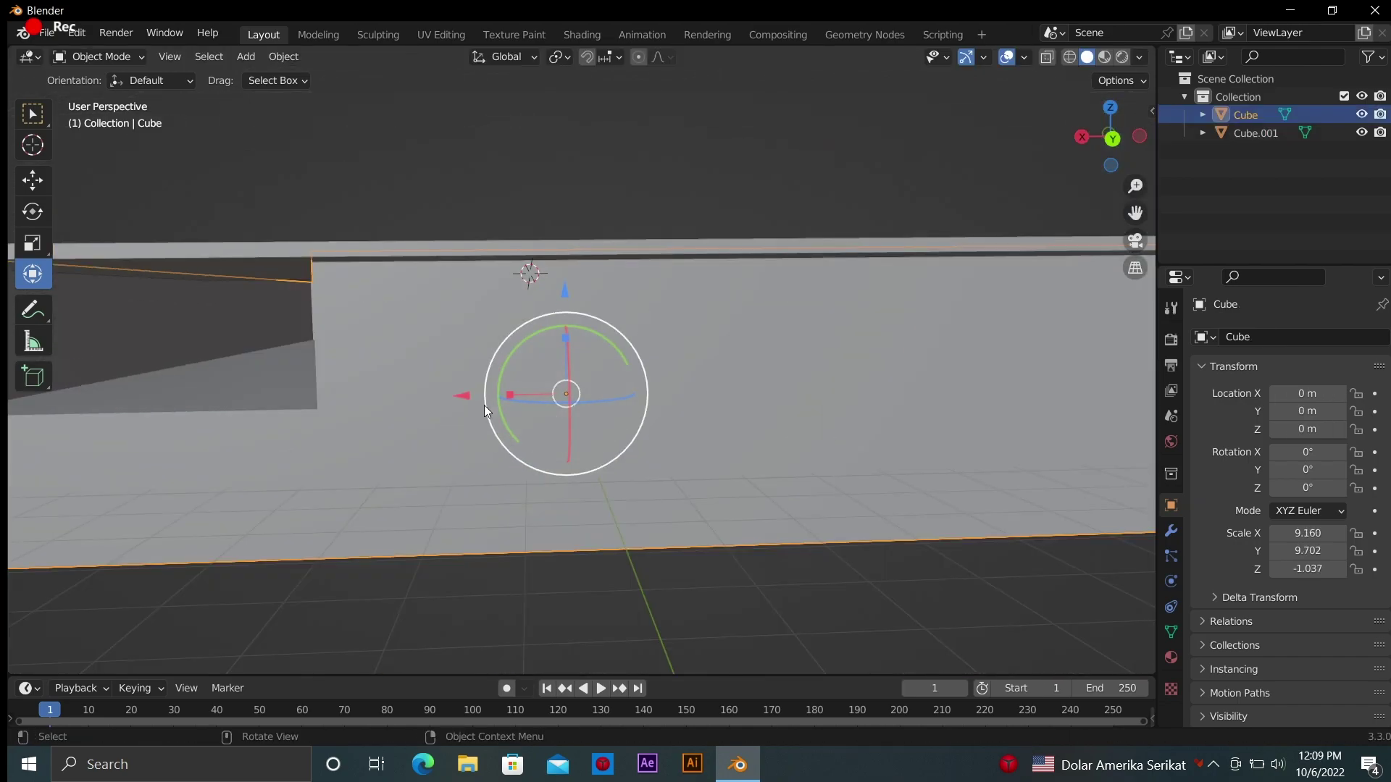
scroll(484, 406, down, 4)
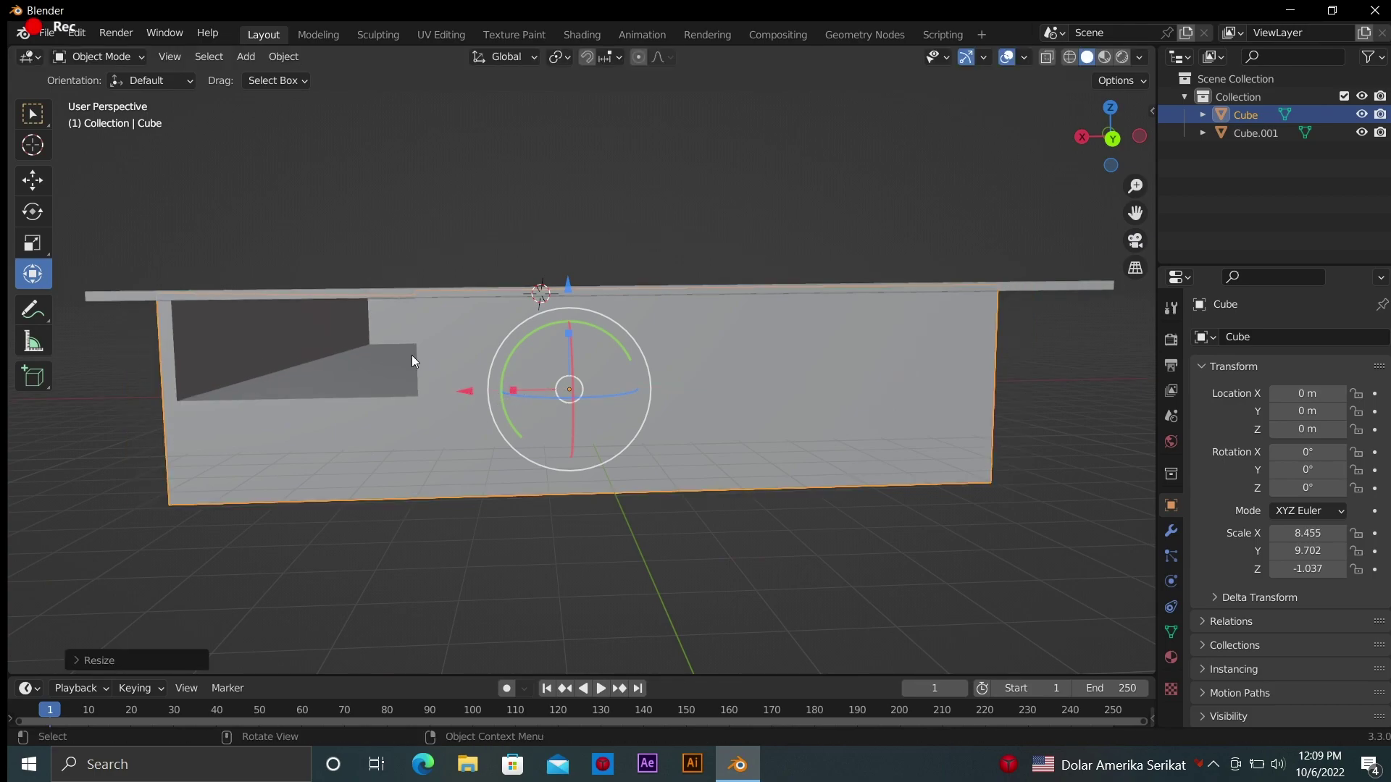
click(616, 293)
mouse_move(799, 237)
middle_down()
mouse_move(760, 348)
mouse_move(652, 405)
mouse_move(637, 340)
middle_up()
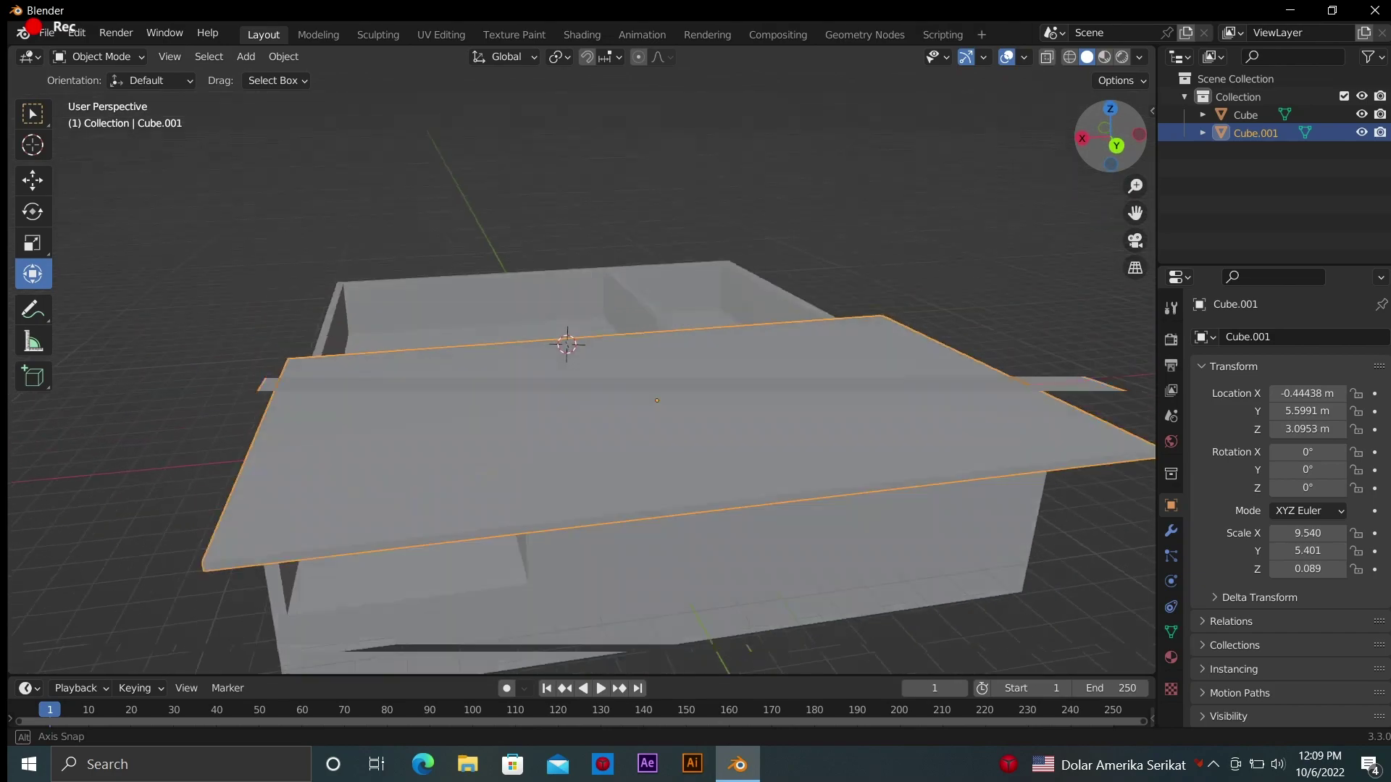
Add loop cuts near the slab's left, right and front edges in Edit Mode
key(Tab)
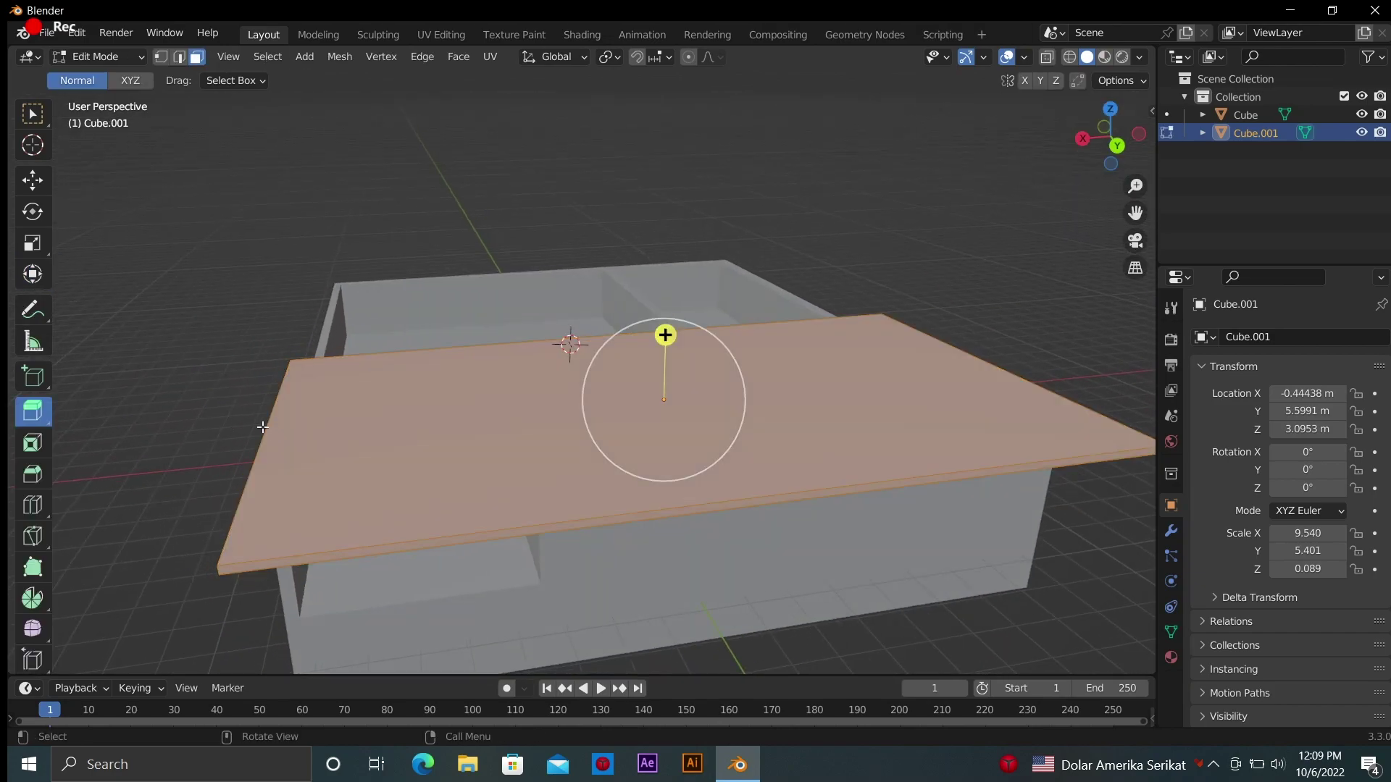
click(33, 505)
drag(507, 536, 94, 556)
drag(1075, 543, 1072, 543)
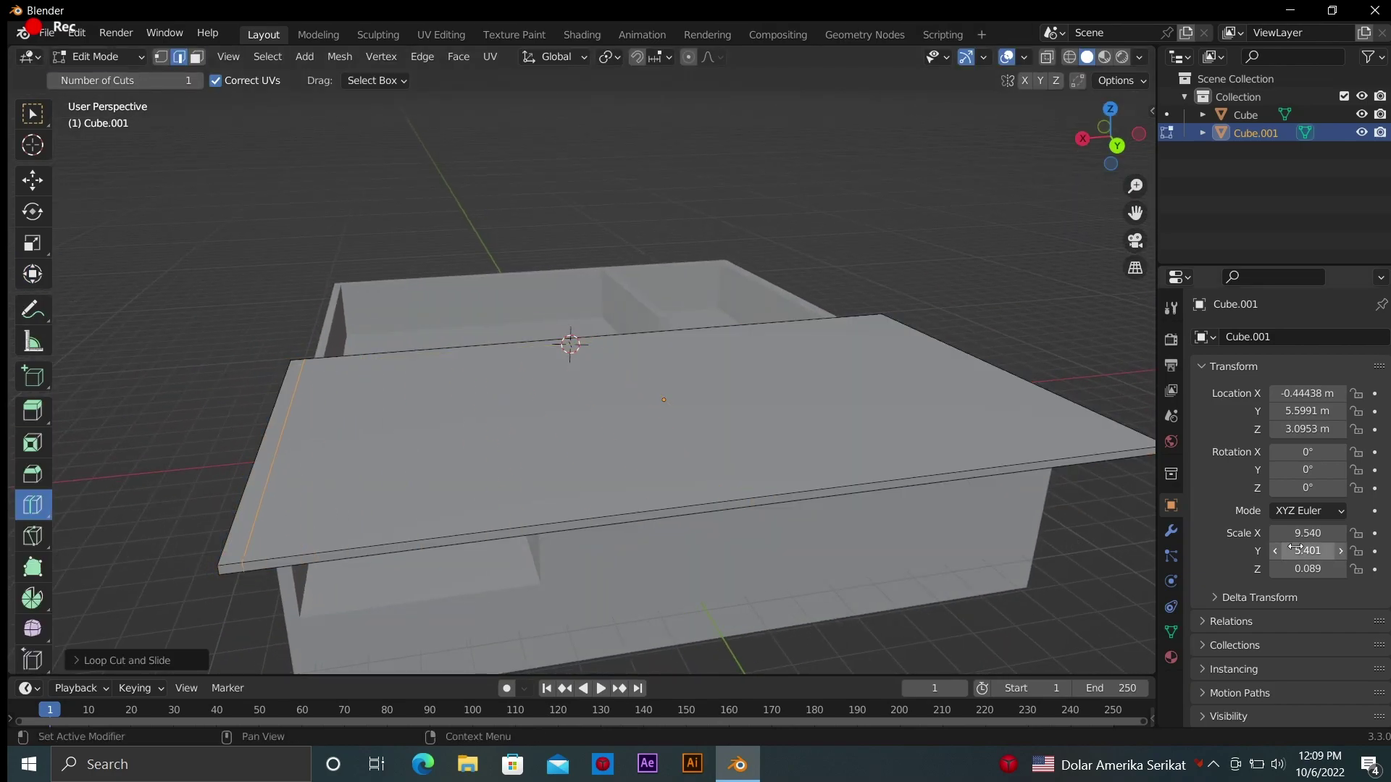
drag(1007, 478, 978, 462)
drag(99, 449, 149, 441)
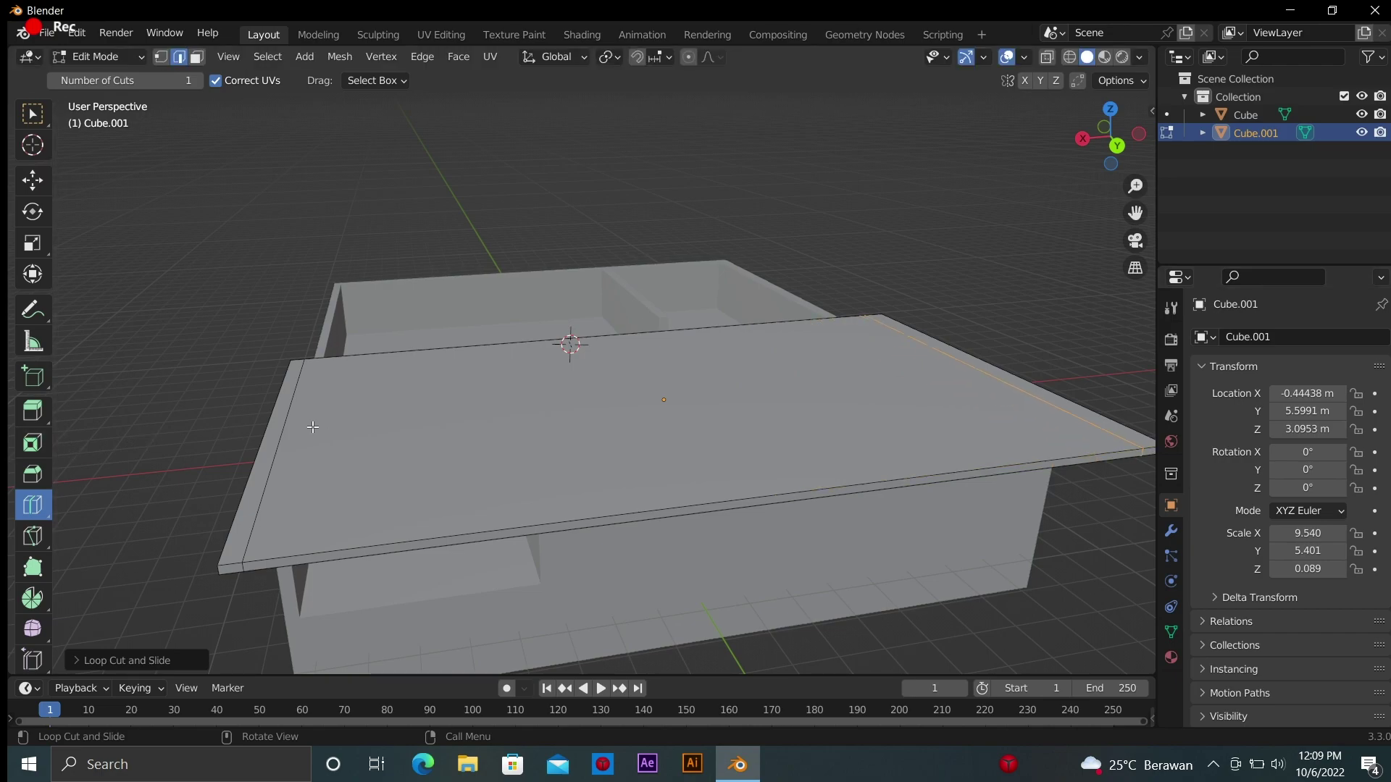
drag(283, 471, 276, 495)
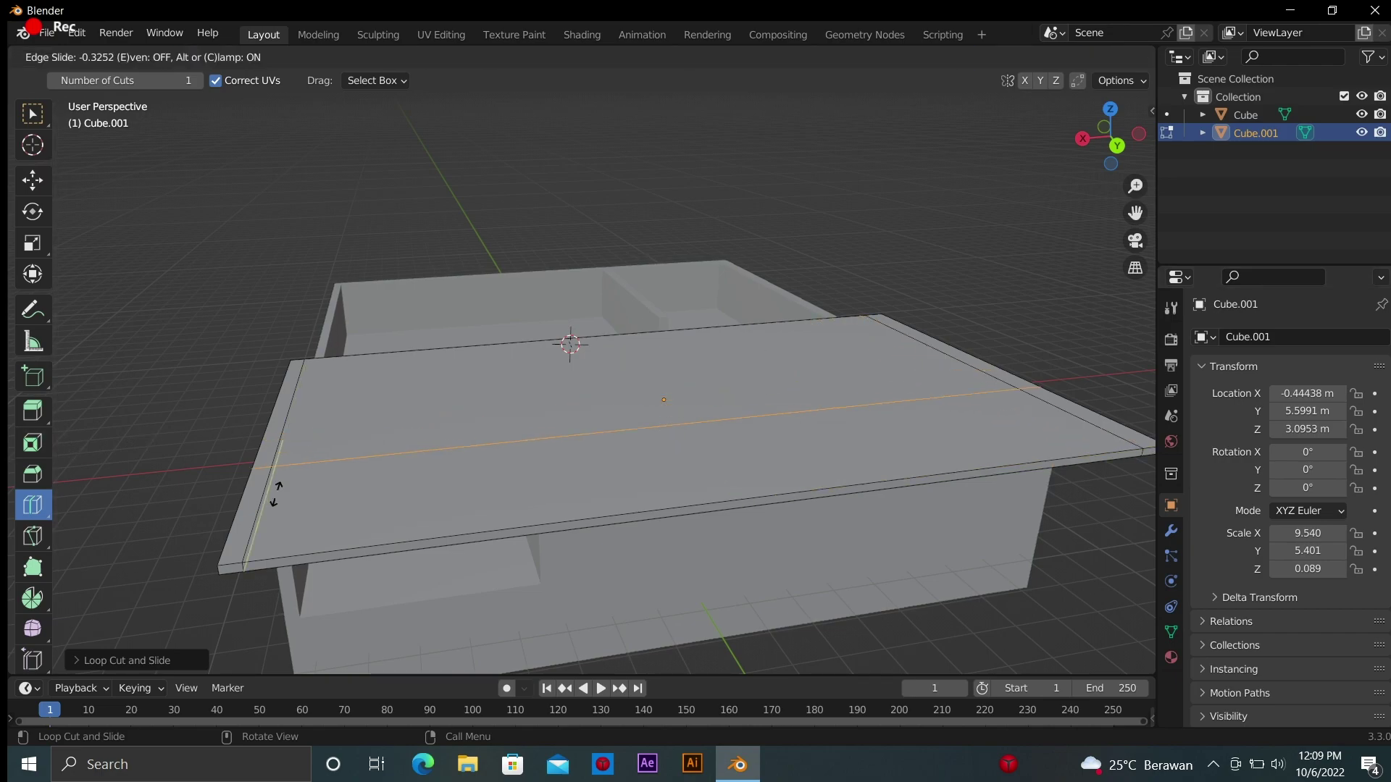
click(274, 558)
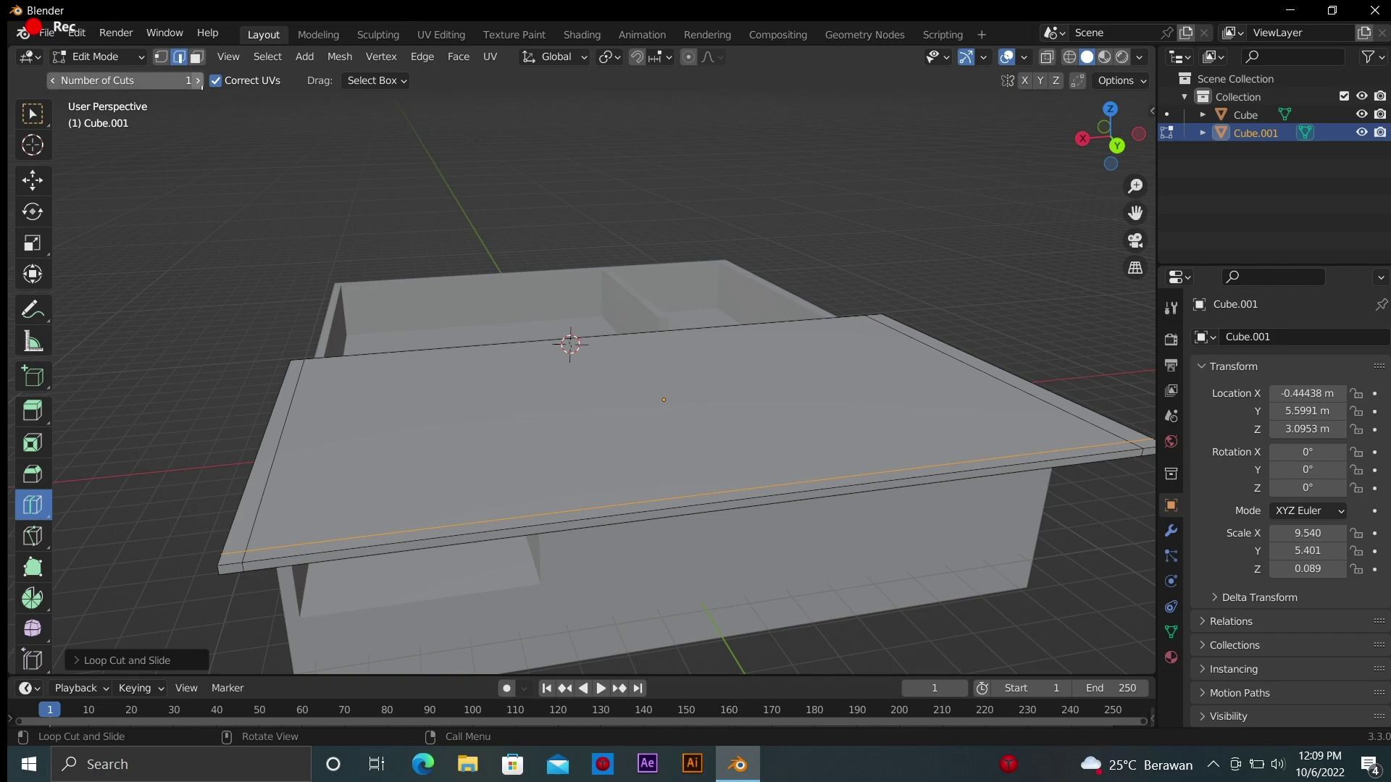
mouse_move(263, 426)
mouse_down()
mouse_move(255, 452)
mouse_move(212, 470)
mouse_up()
click(212, 459)
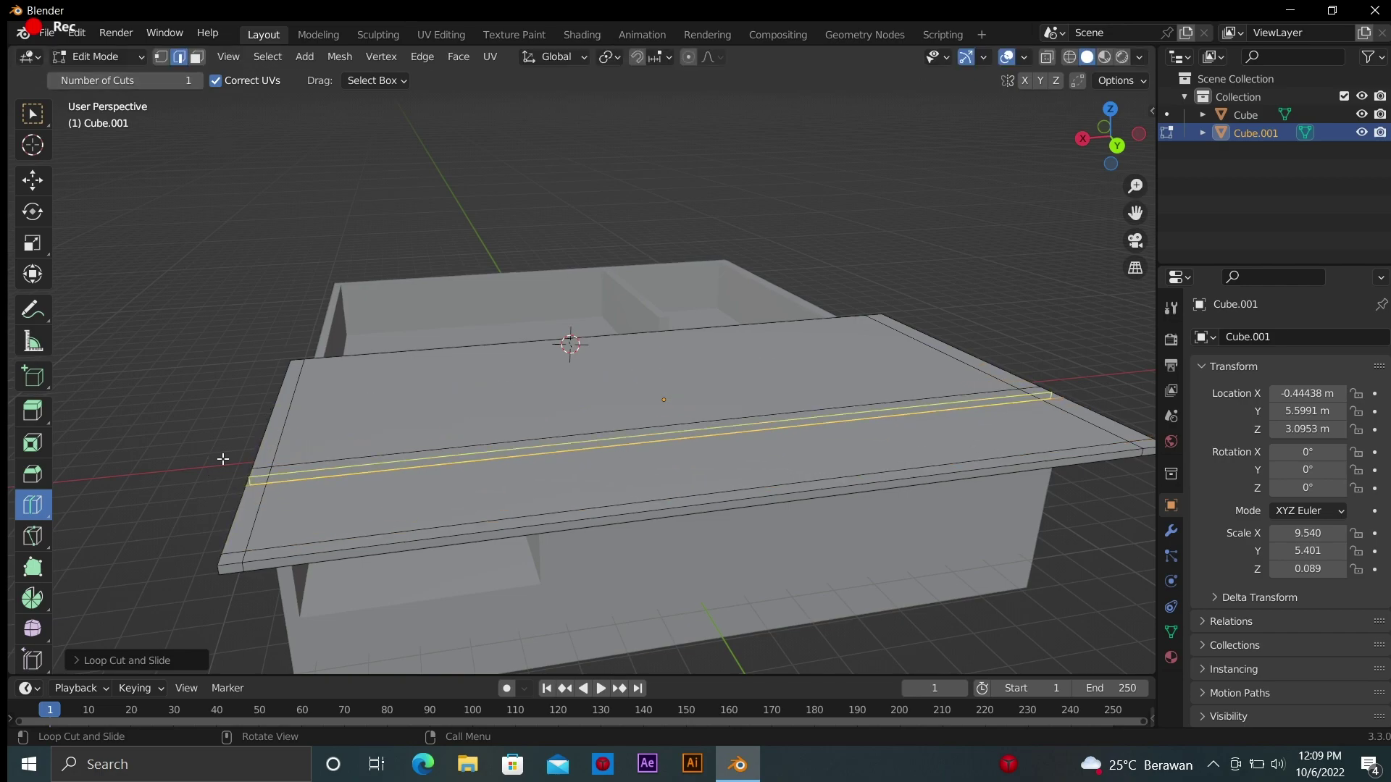
key(alt+a)
Extrude the slab's left end strip upward into a wall; undo a trial right-strip extrusion
click(32, 410)
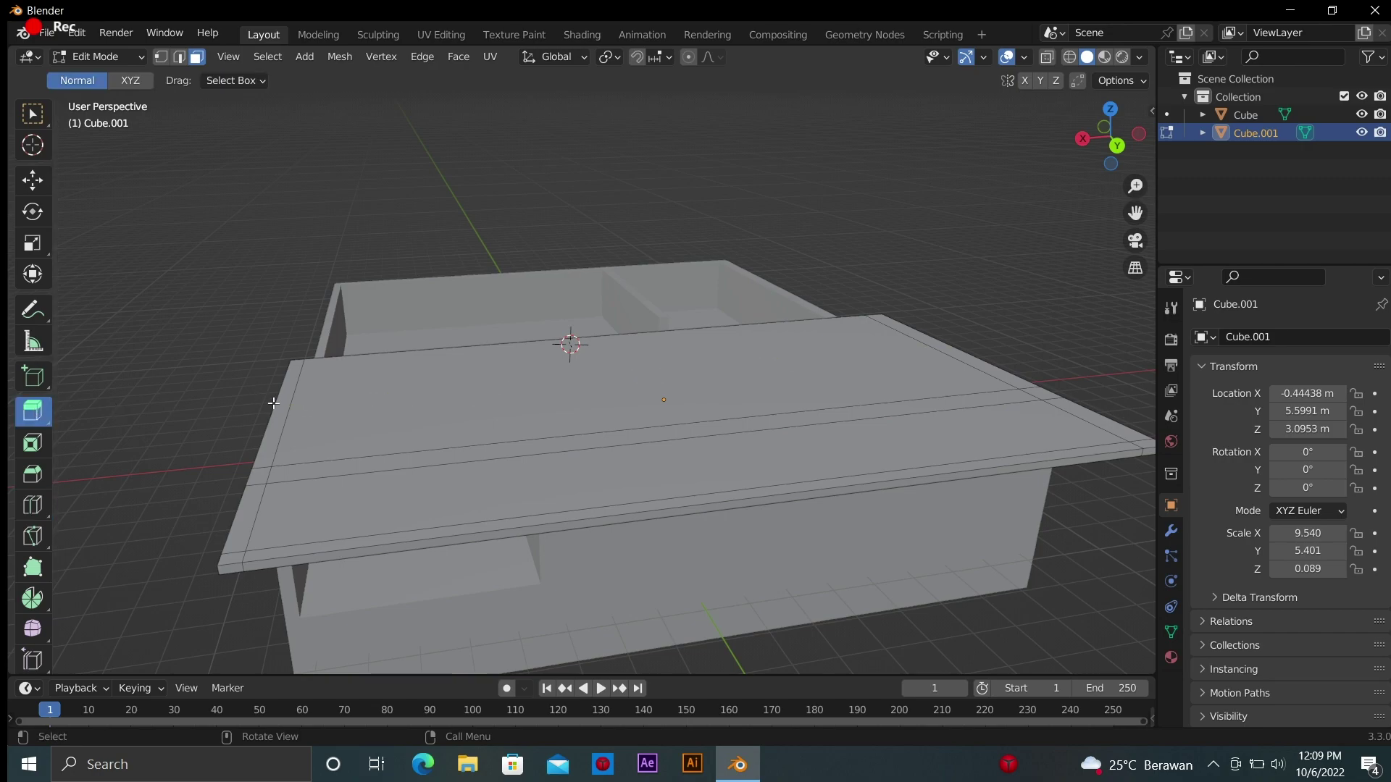
click(275, 404)
click(269, 457)
click(262, 496)
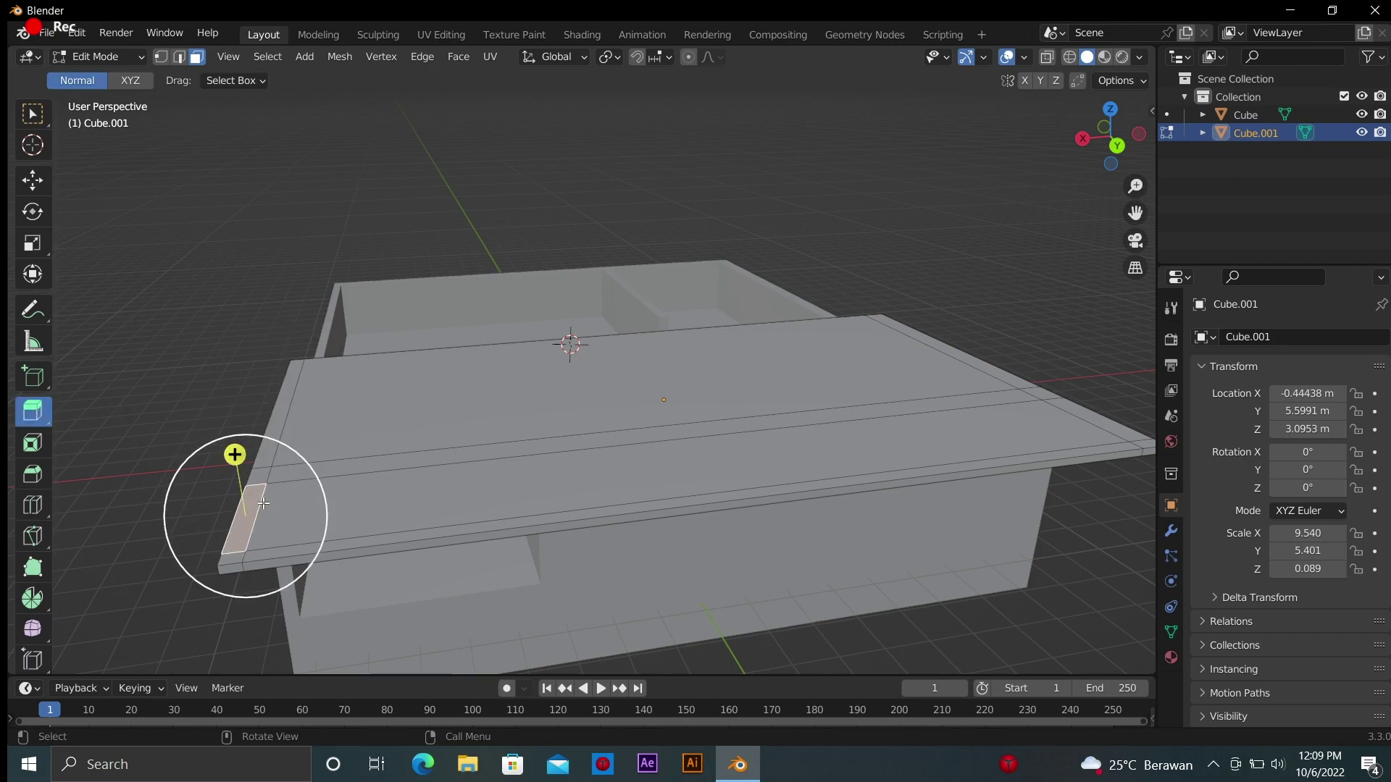
mouse_move(263, 502)
mouse_down()
mouse_move(260, 308)
mouse_move(381, 253)
mouse_up()
shift+middle_drag(619, 287, 383, 308)
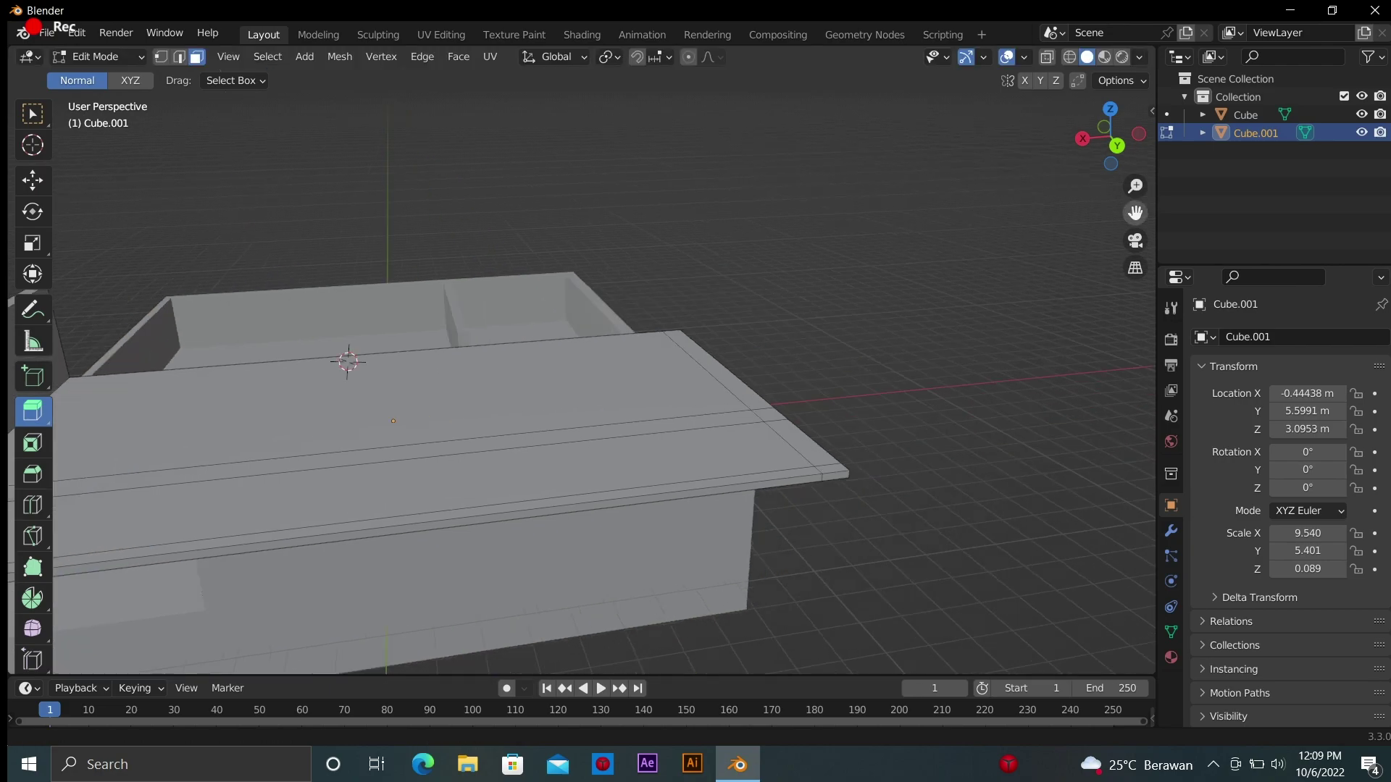
shift+click(765, 427)
drag(698, 301, 729, 211)
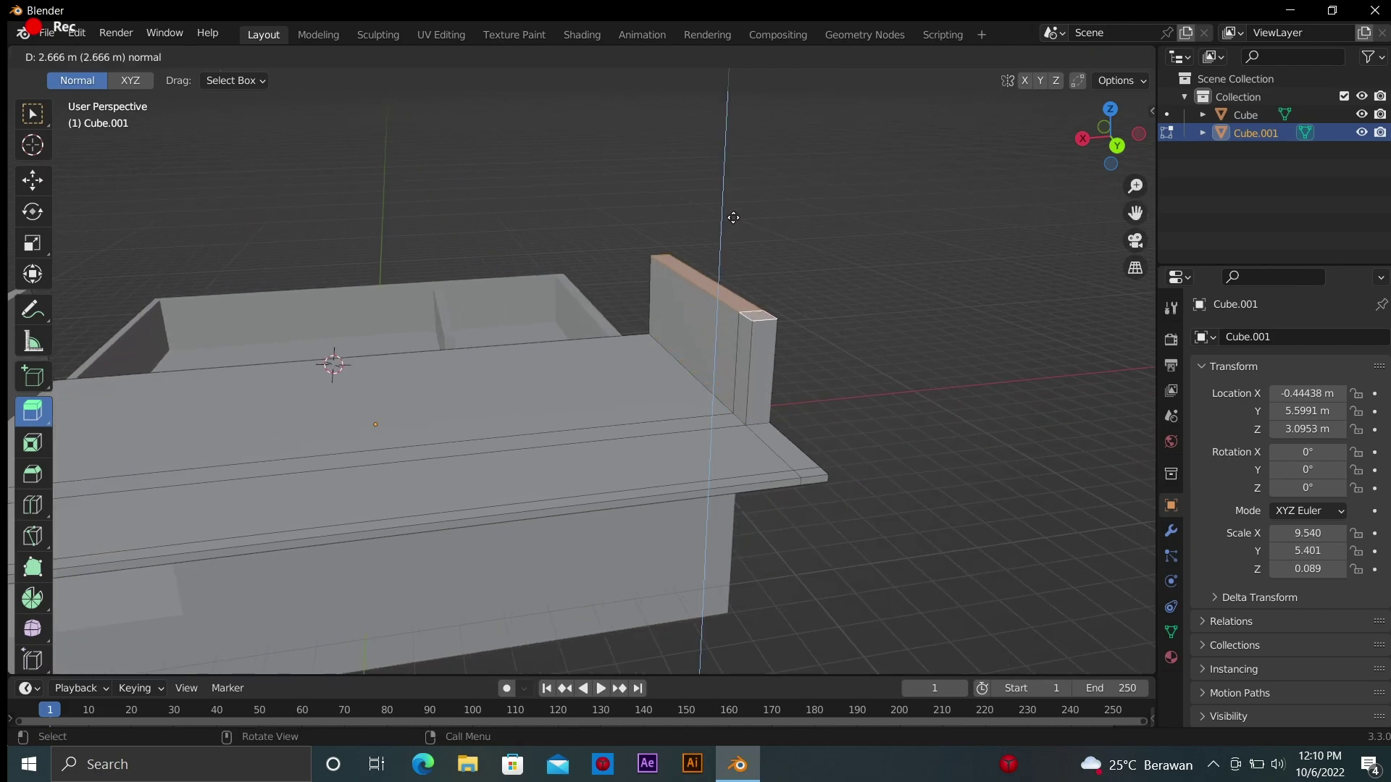
key(ctrl+z)
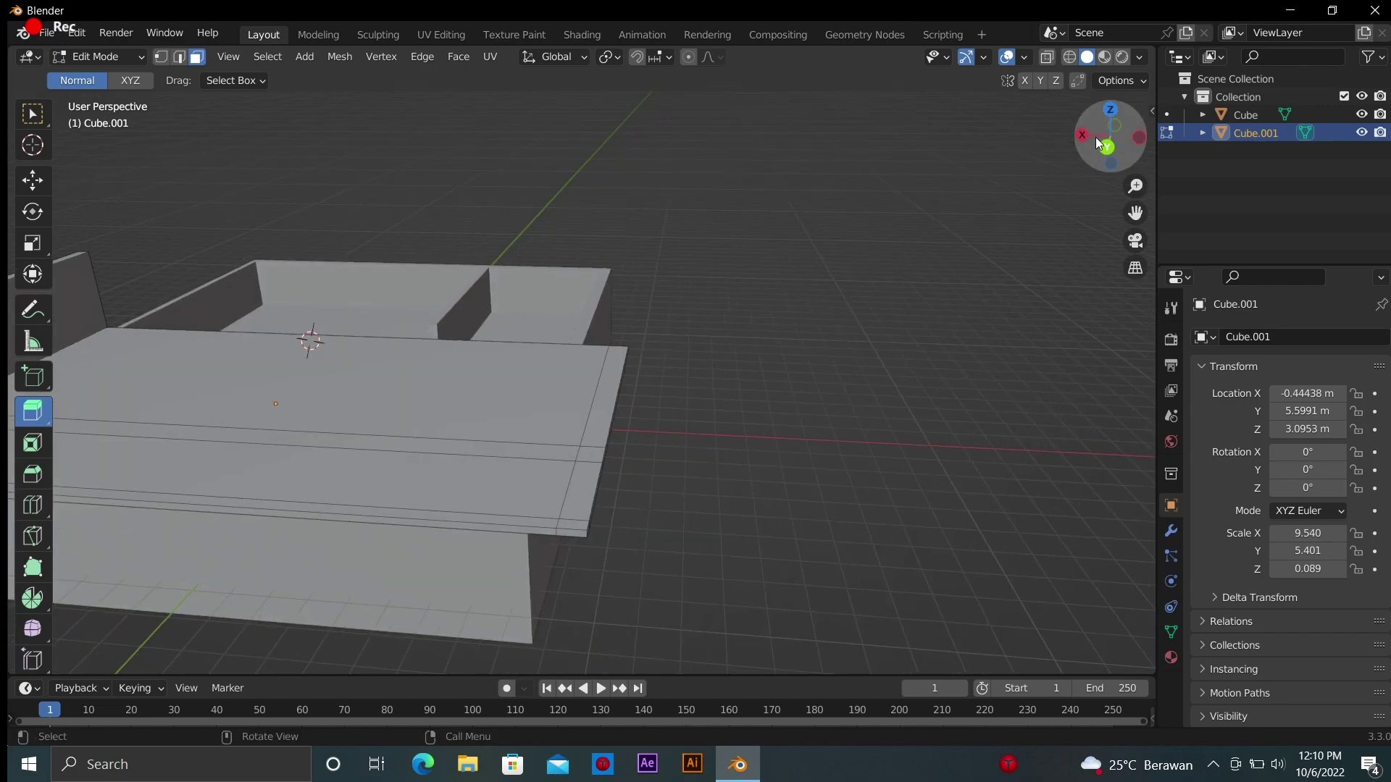
Extrude both left and right end strips up about 4.3 m into tall walls
middle_drag(1042, 210, 773, 249)
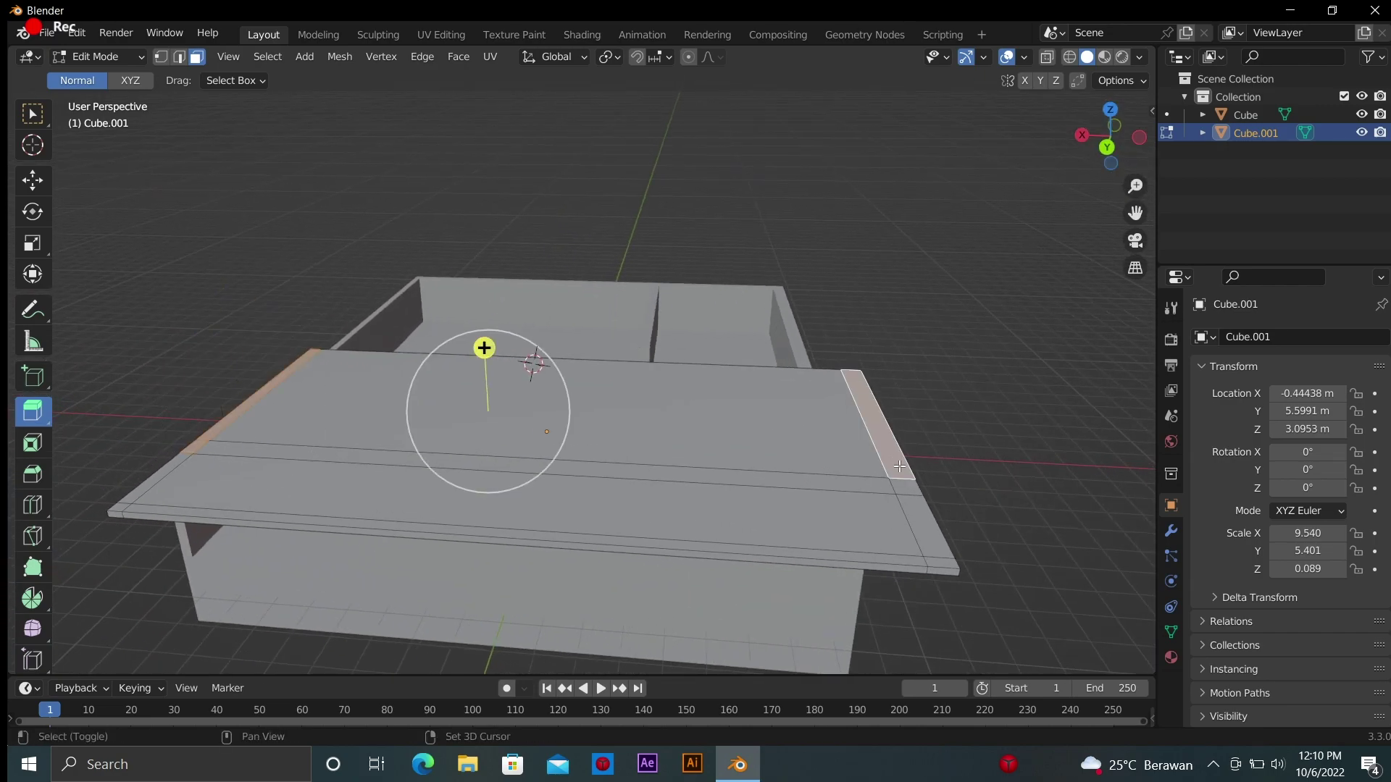
drag(544, 357, 602, 254)
key(ctrl+z)
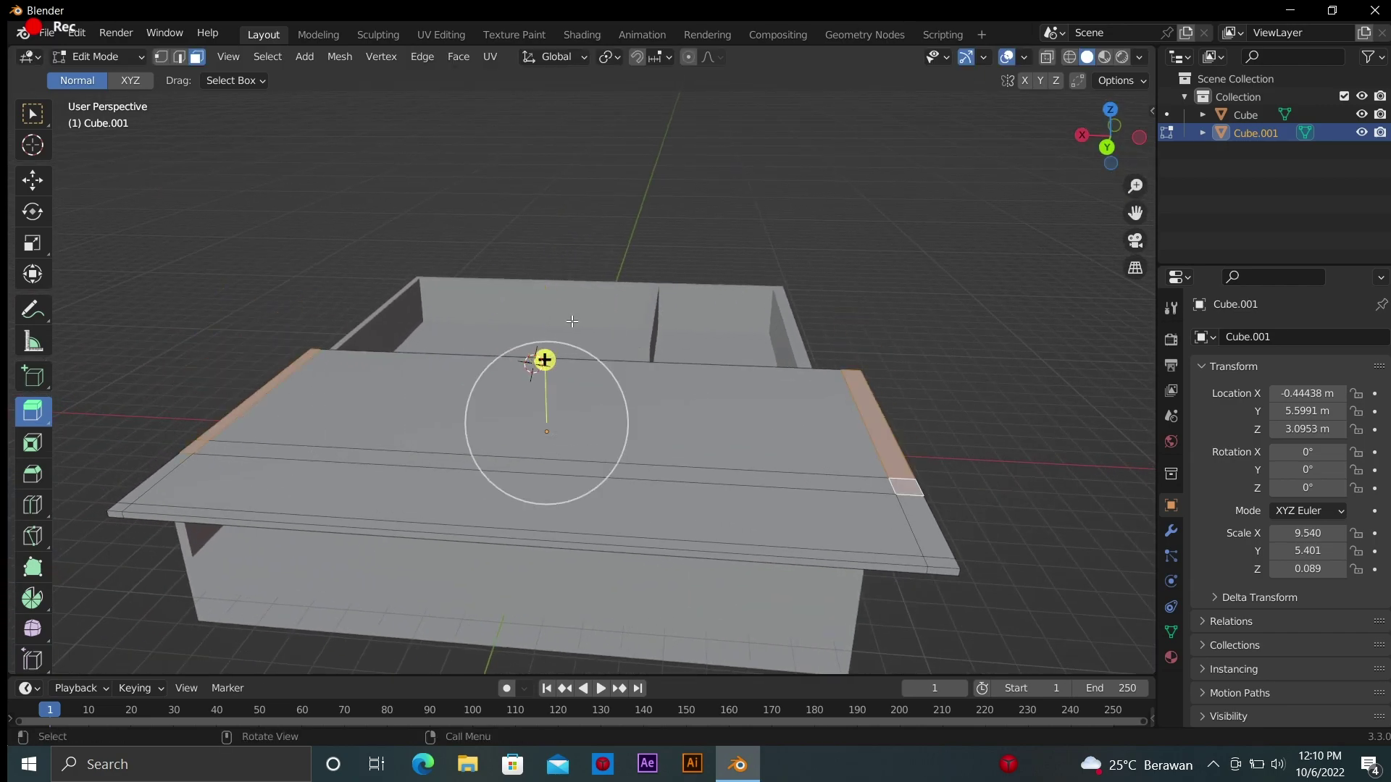
drag(542, 355, 553, 208)
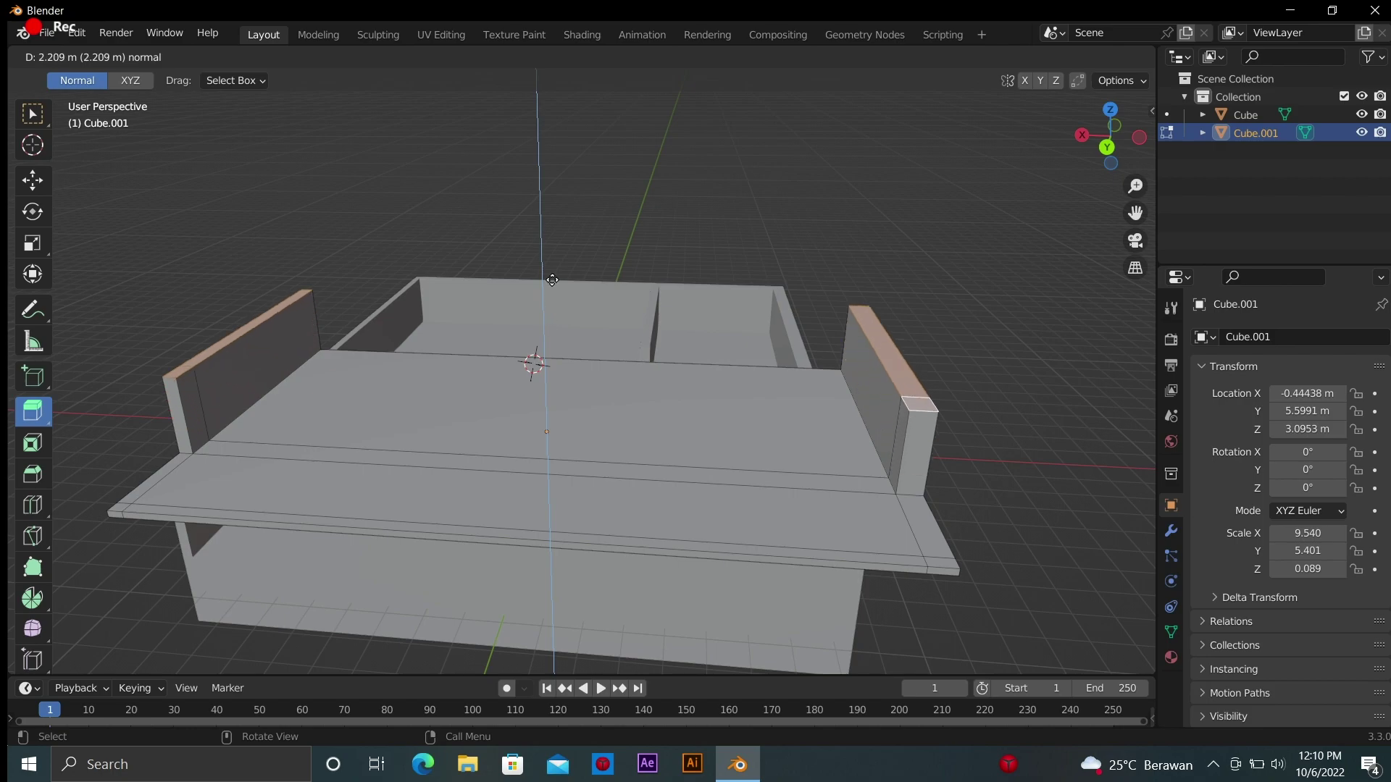
click(553, 209)
key(c)
key(alt+a)
key(Tab)
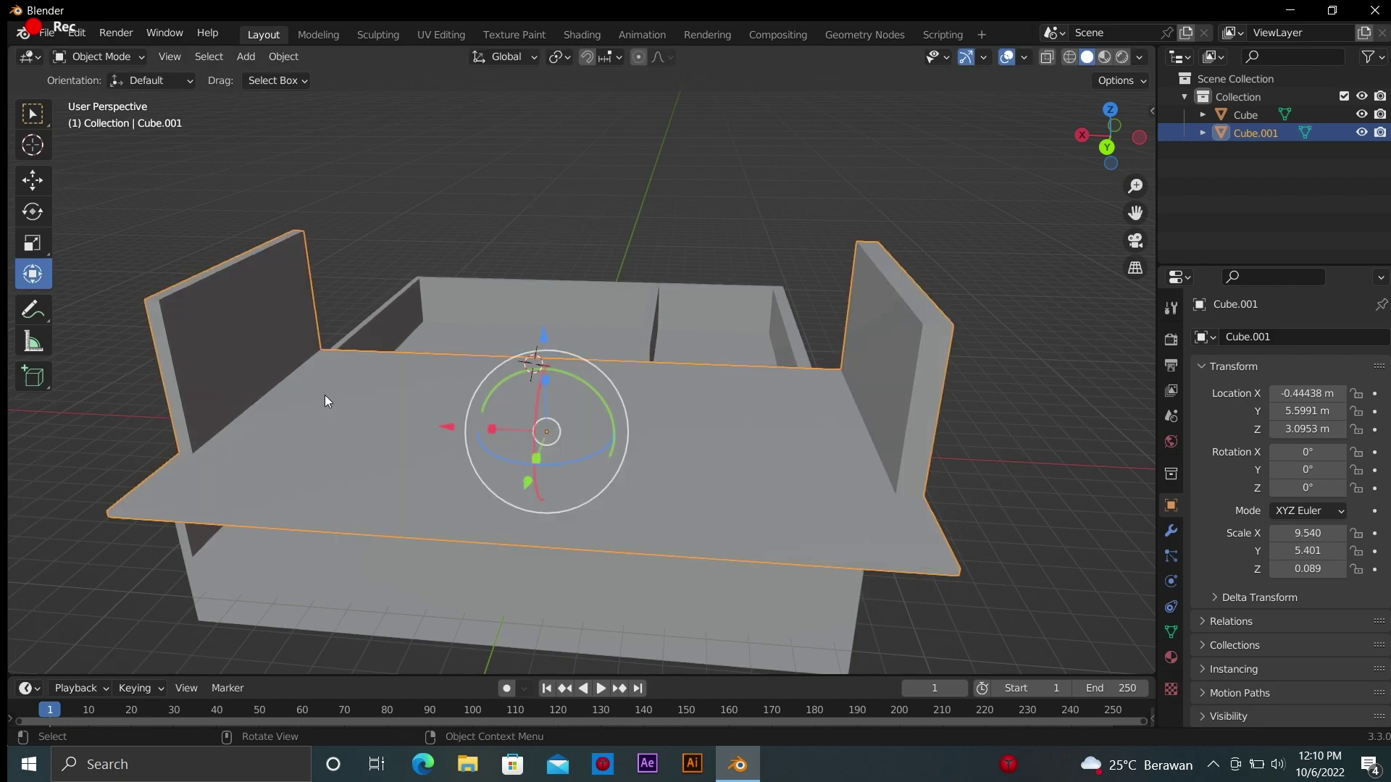
Try raising the slab's front strip into a wall, undo it, and return to Object Mode
key(Tab)
click(226, 446)
drag(528, 404, 518, 257)
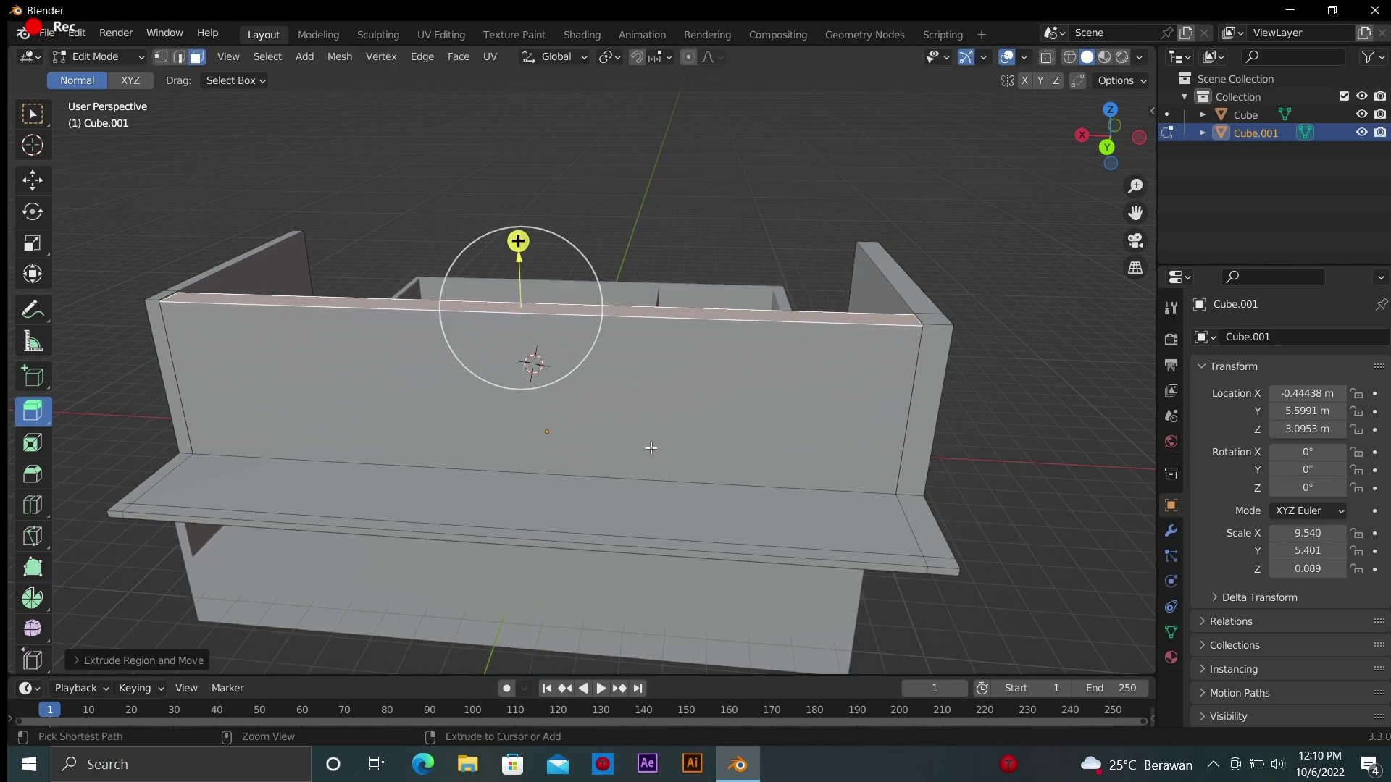
key(ctrl+z)
click(179, 459)
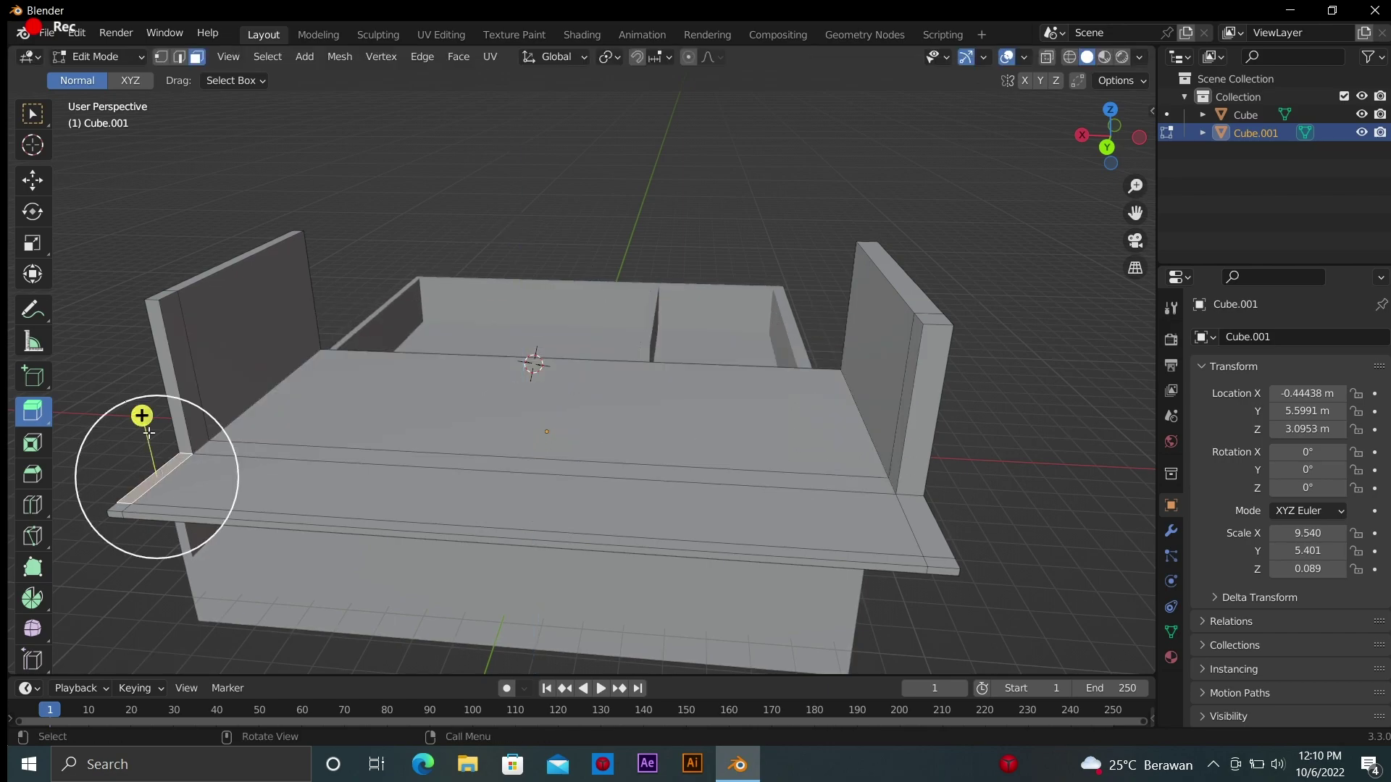
click(463, 444)
key(Tab)
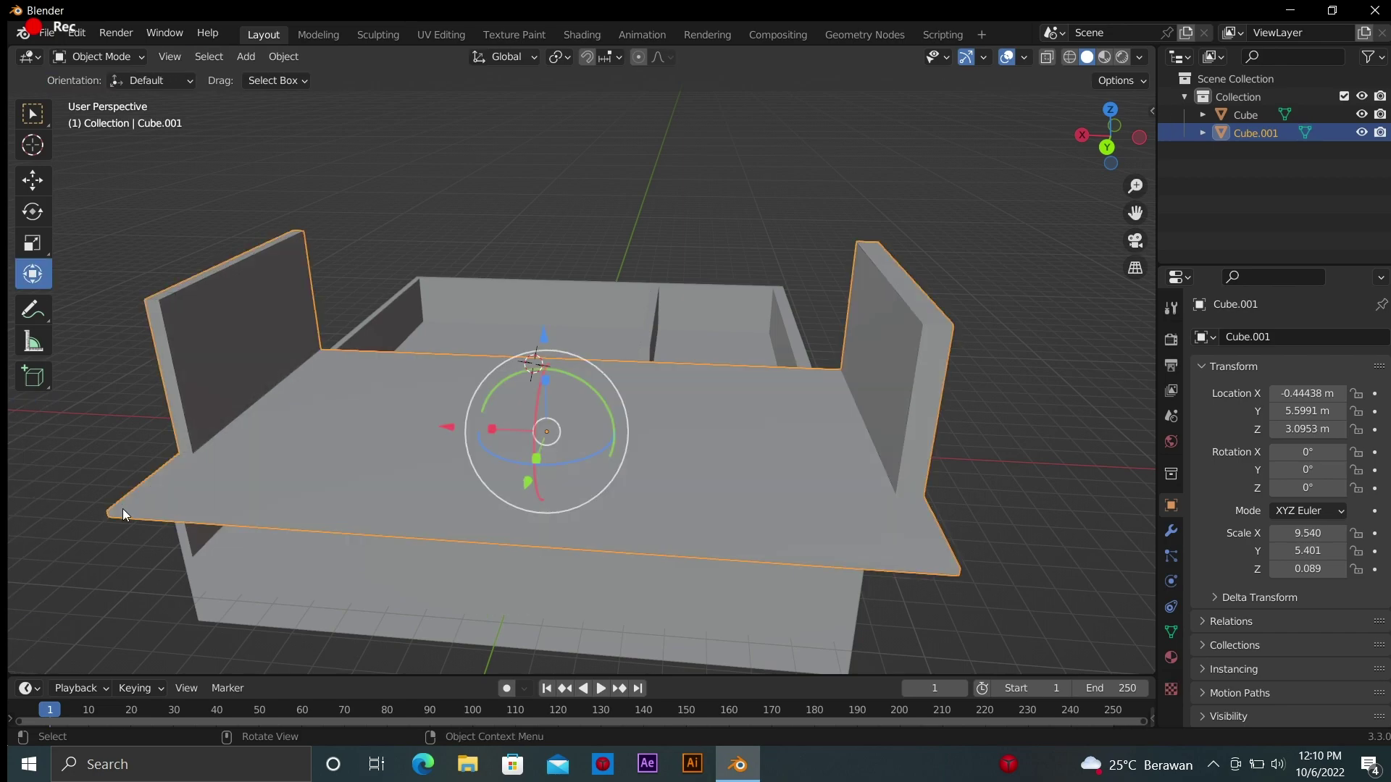
key(shift+a)
click(32, 145)
Add a cylinder, shrink it to about half size, and move it toward the slab corner
key(shift+a)
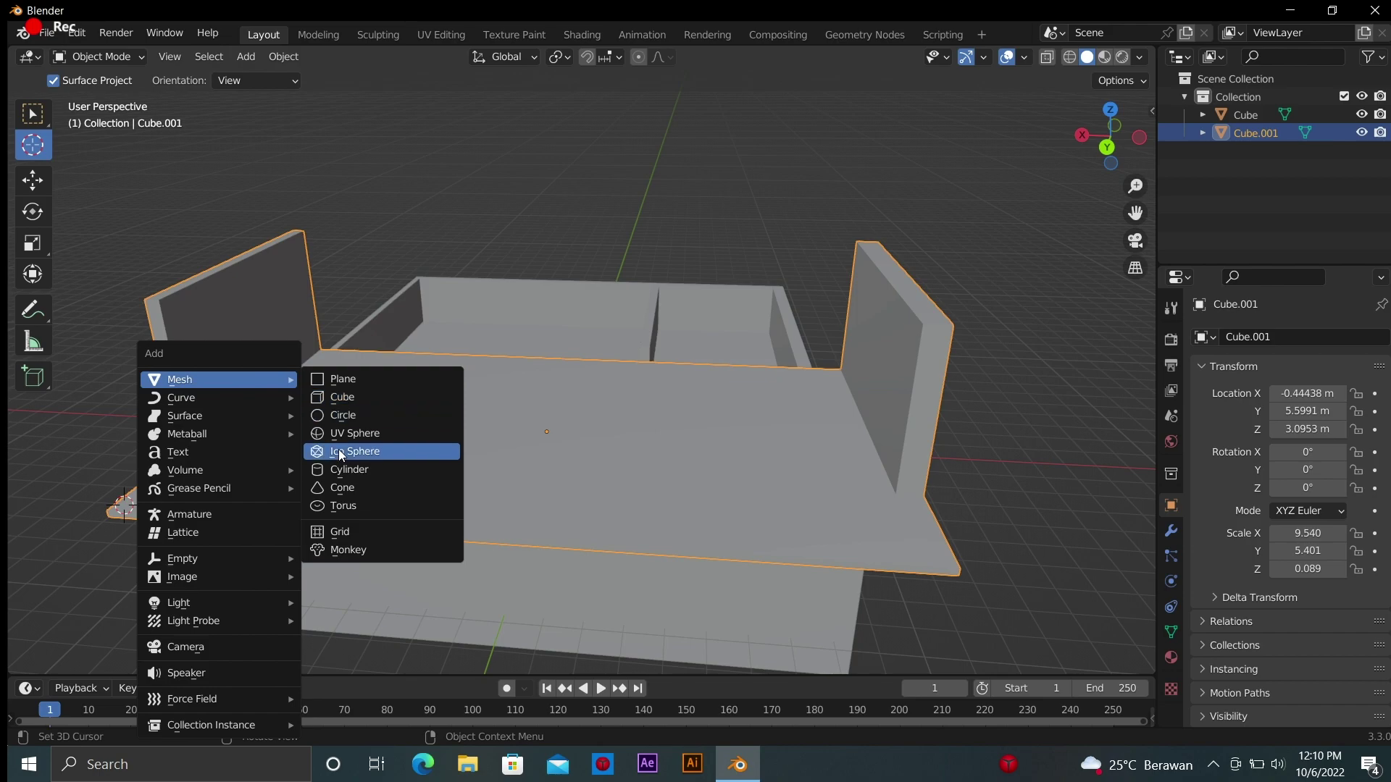
click(366, 500)
scroll(138, 498, down, 3)
key(KP_Decimal)
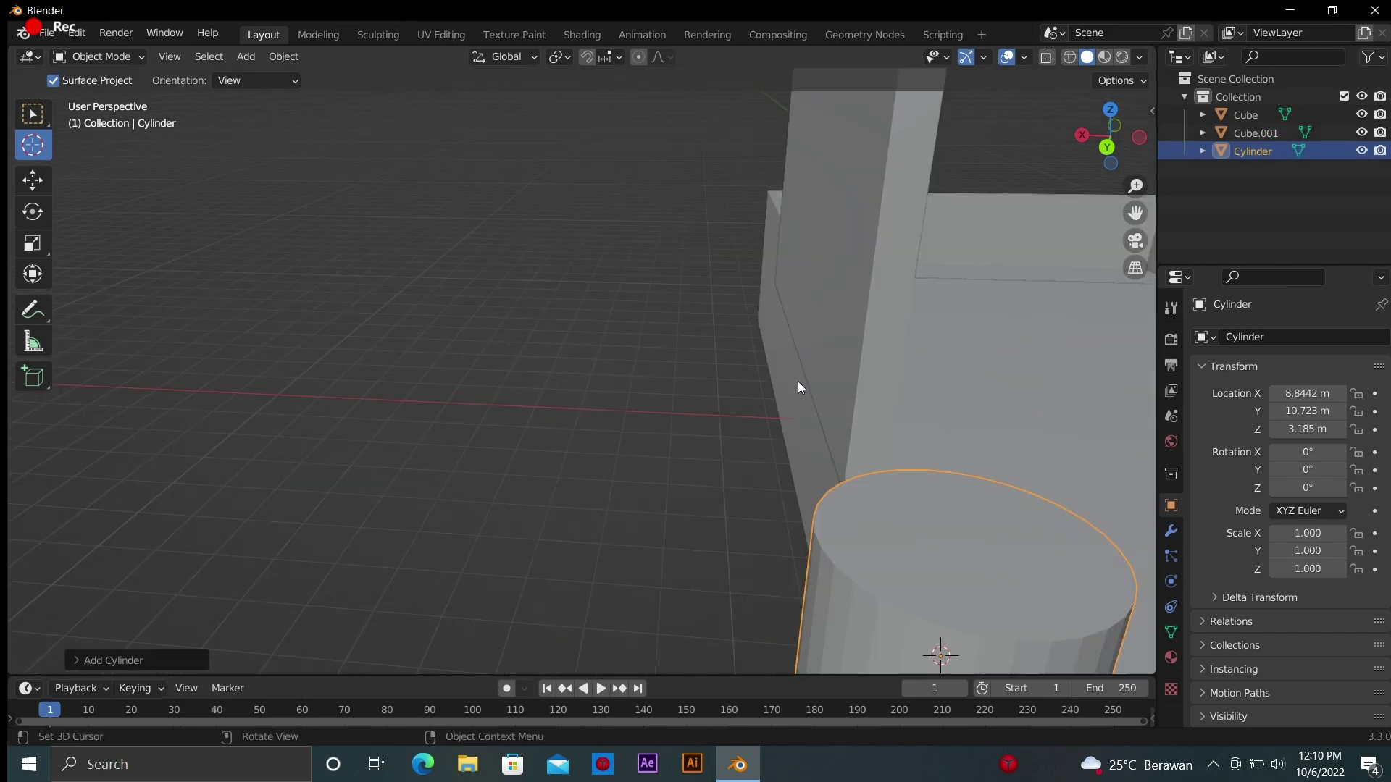
scroll(797, 381, down, 4)
key(s)
click(668, 437)
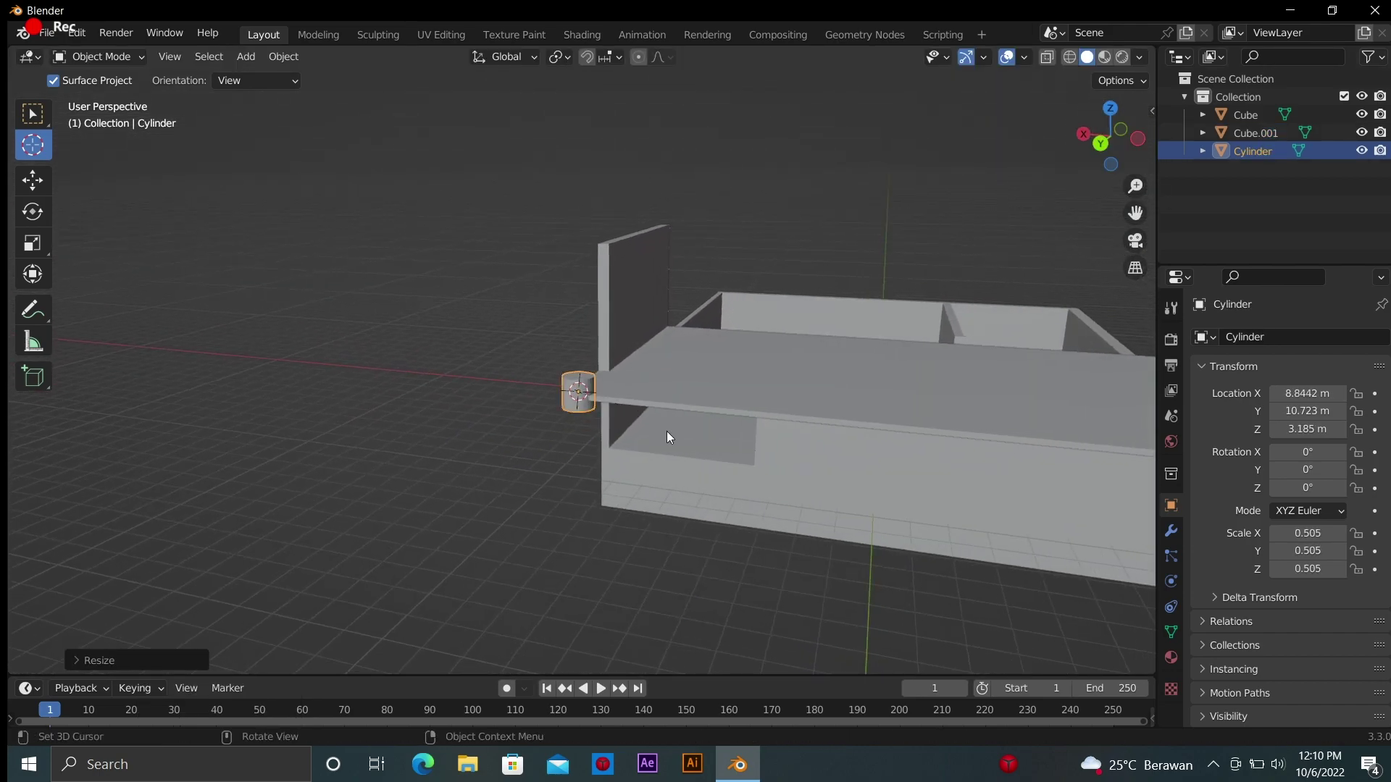
click(32, 180)
drag(578, 347, 578, 312)
drag(558, 373, 536, 373)
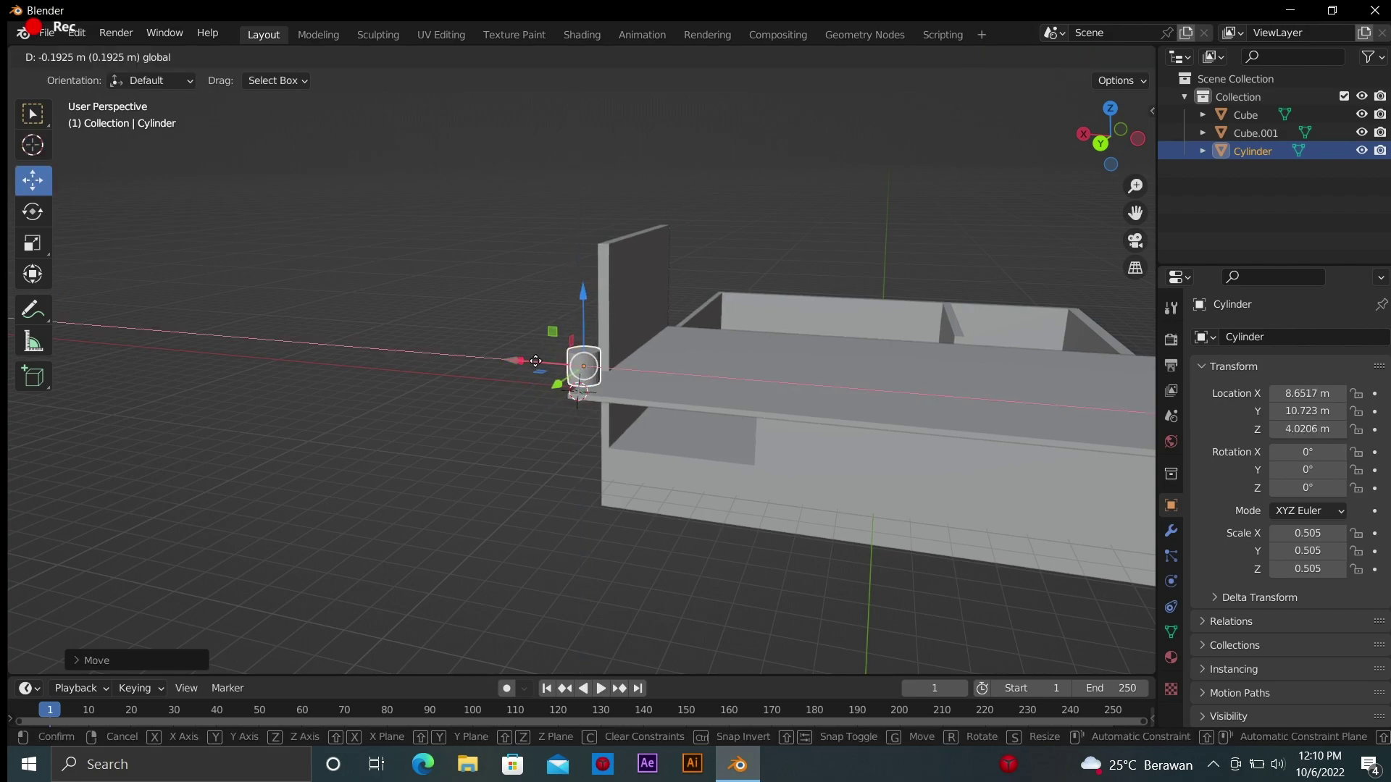
Shrink the cylinder further, lower it onto the slab and slide it along the edge
scroll(681, 371, up, 3)
scroll(669, 345, down, 2)
key(s)
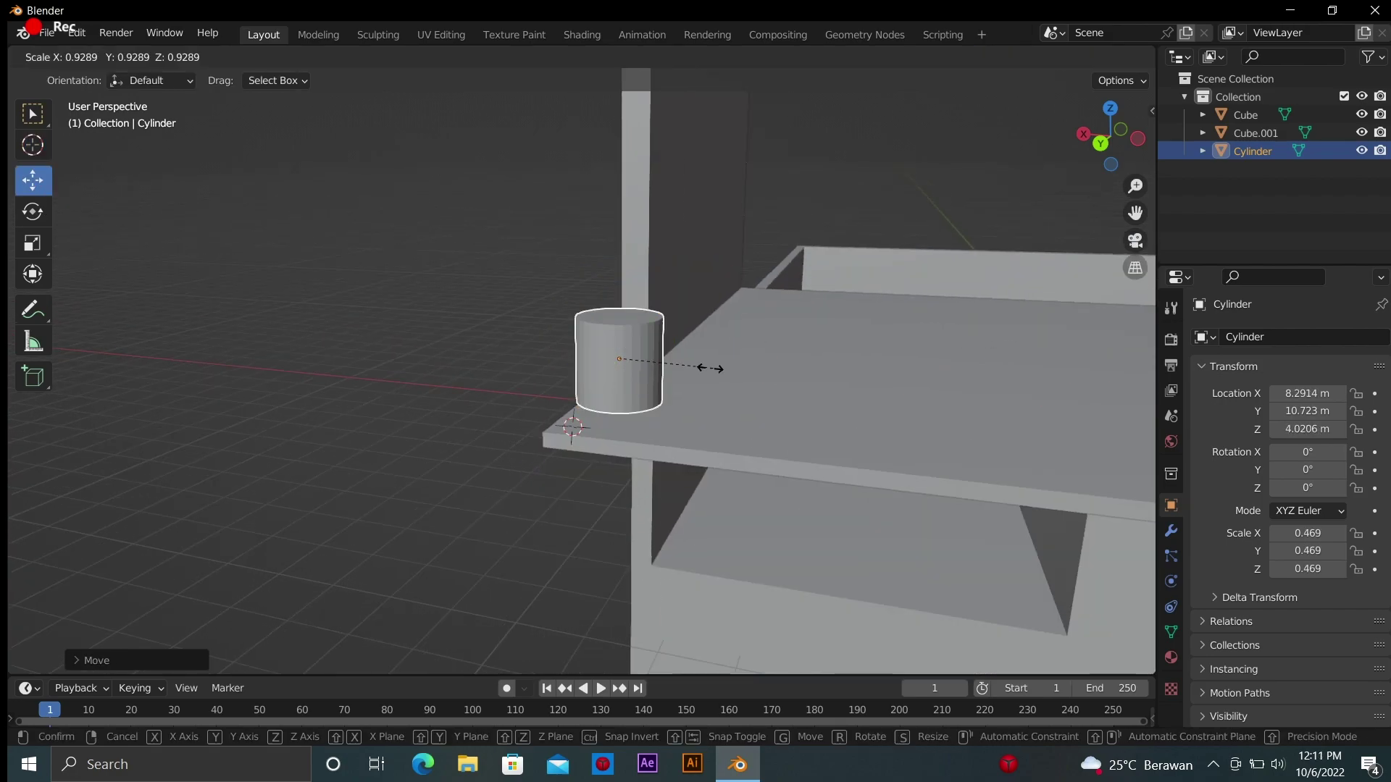
click(667, 371)
drag(617, 301, 616, 355)
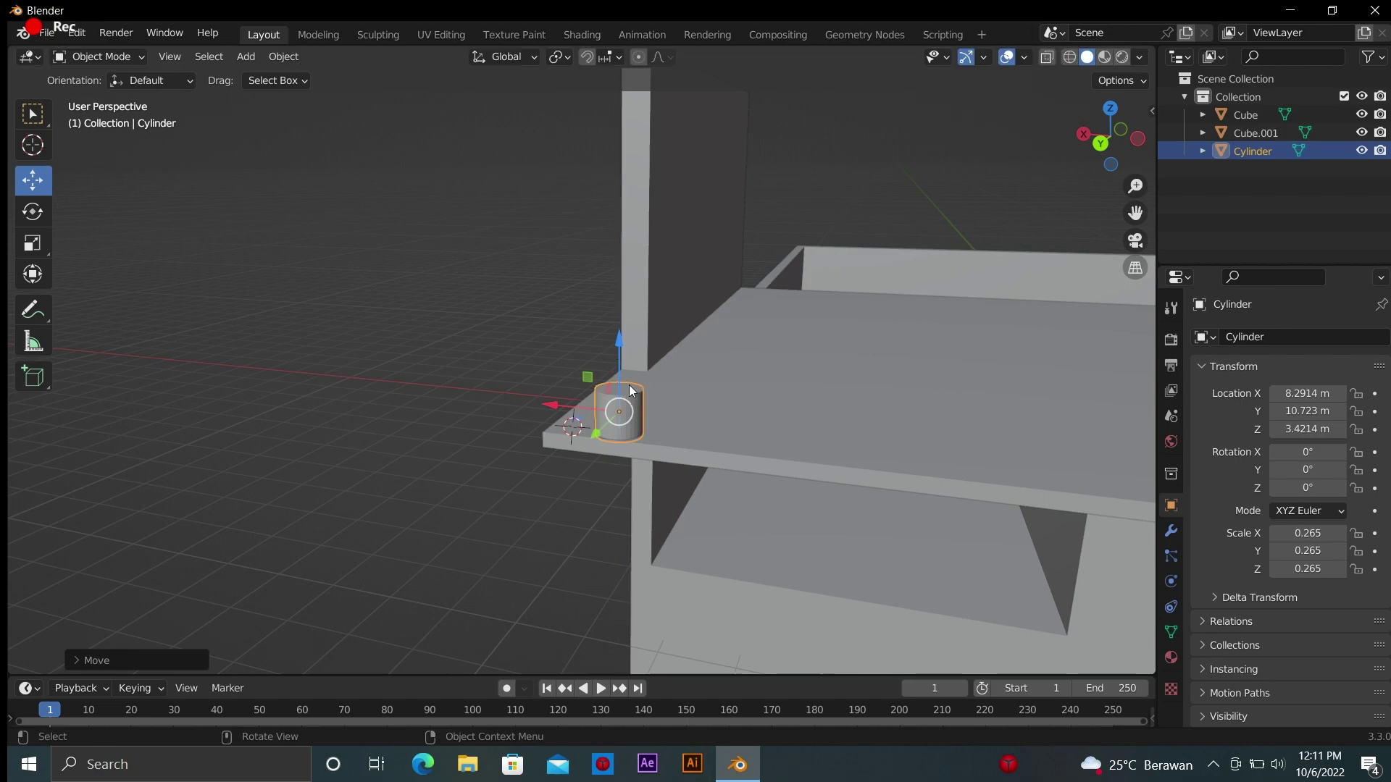
scroll(616, 392, up, 2)
key(s)
click(732, 478)
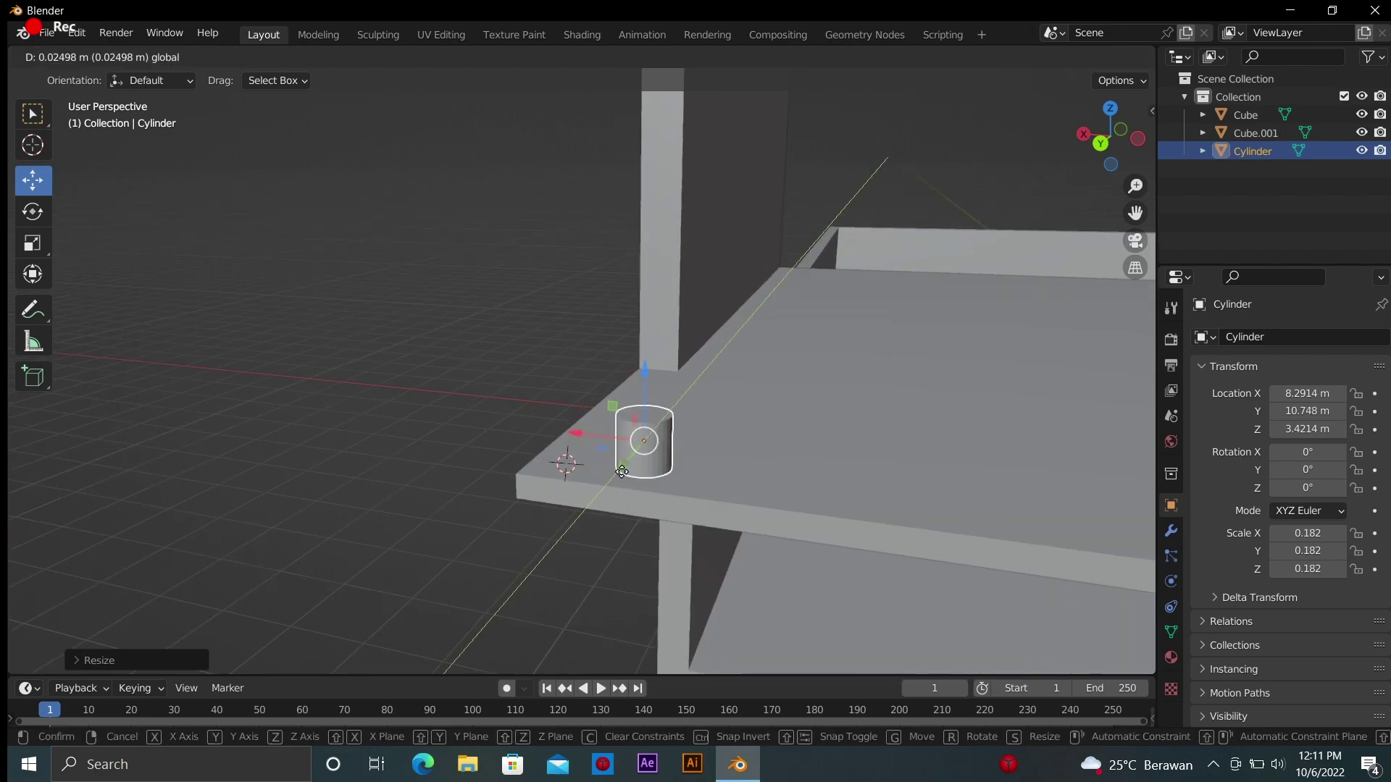
drag(655, 435, 611, 447)
Narrow the cylinder's width along X into a thin post shape
click(32, 274)
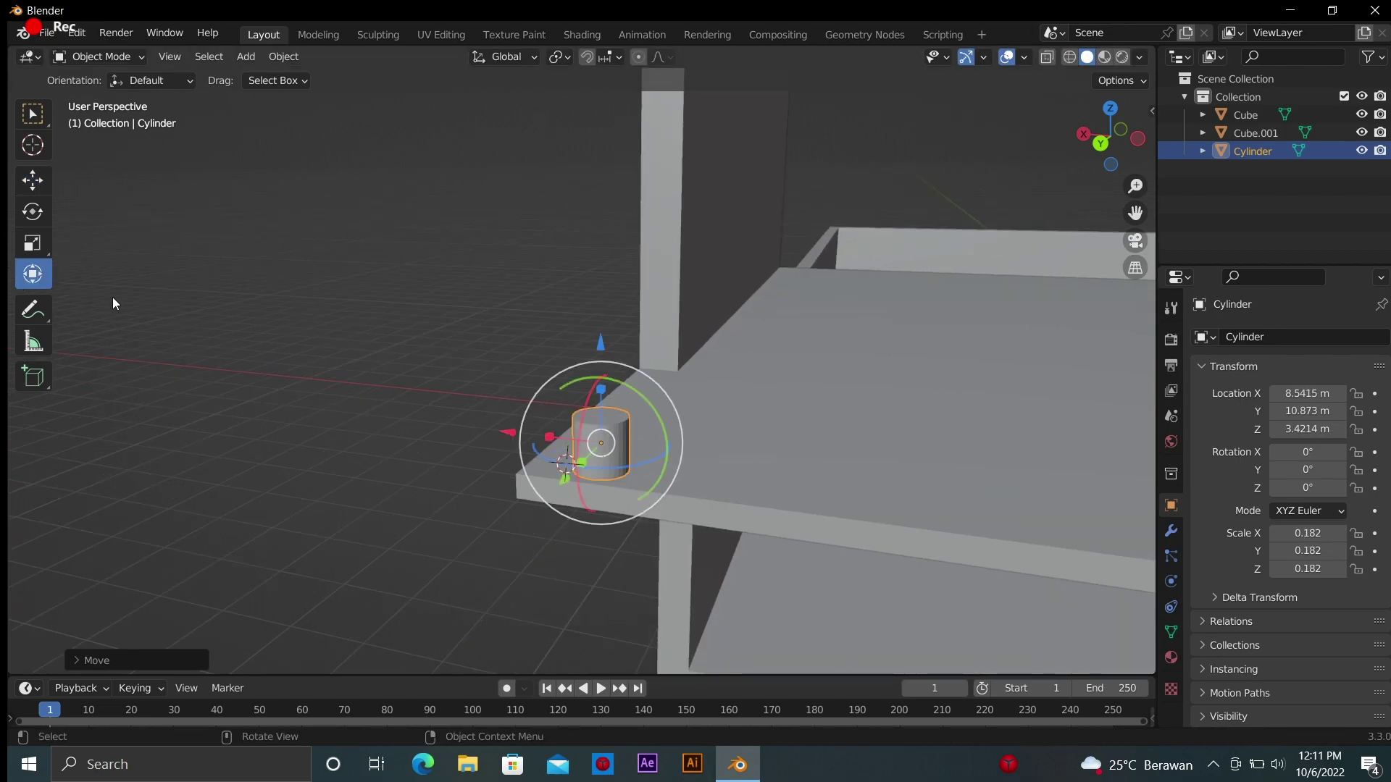
key(s)
click(601, 453)
key(s)
click(591, 456)
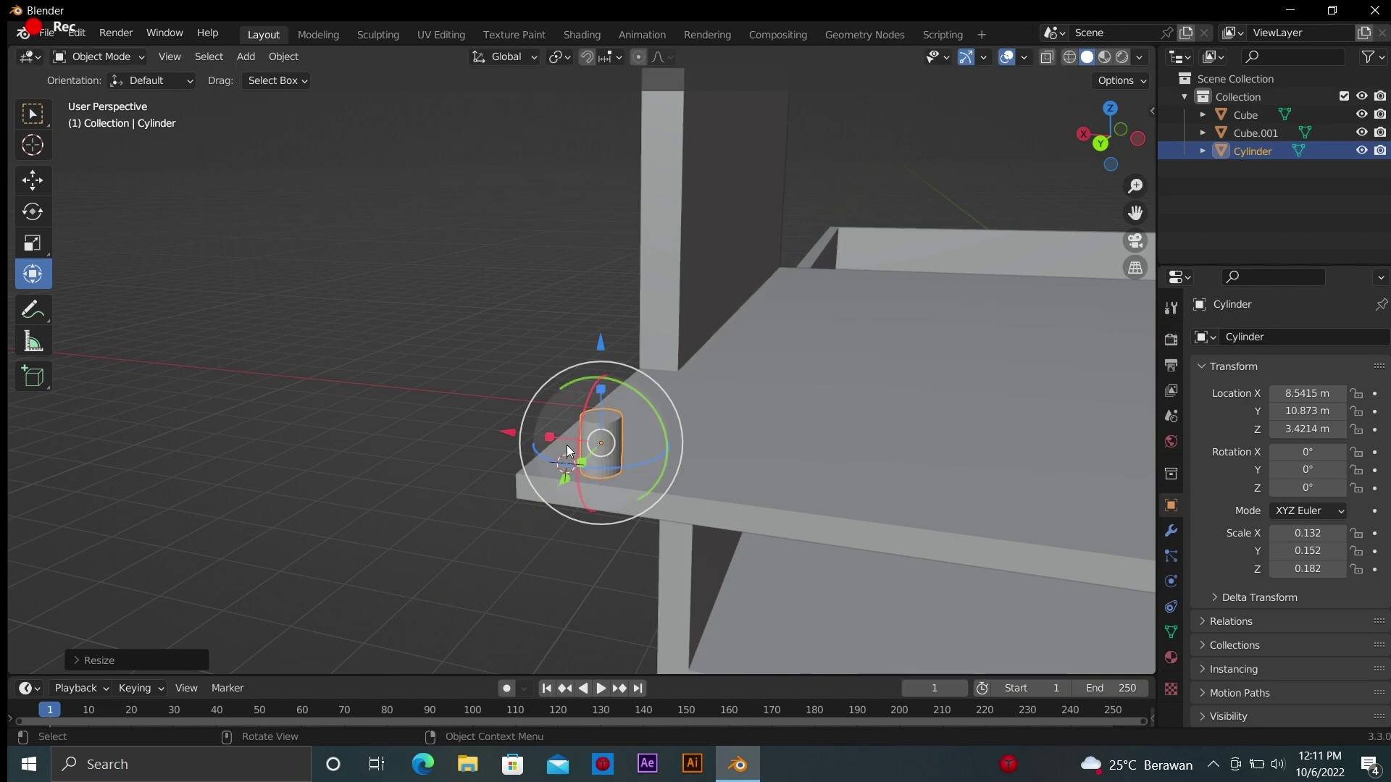
key(s)
click(601, 449)
mouse_move(654, 390)
middle_down()
mouse_move(695, 435)
mouse_move(701, 411)
middle_up()
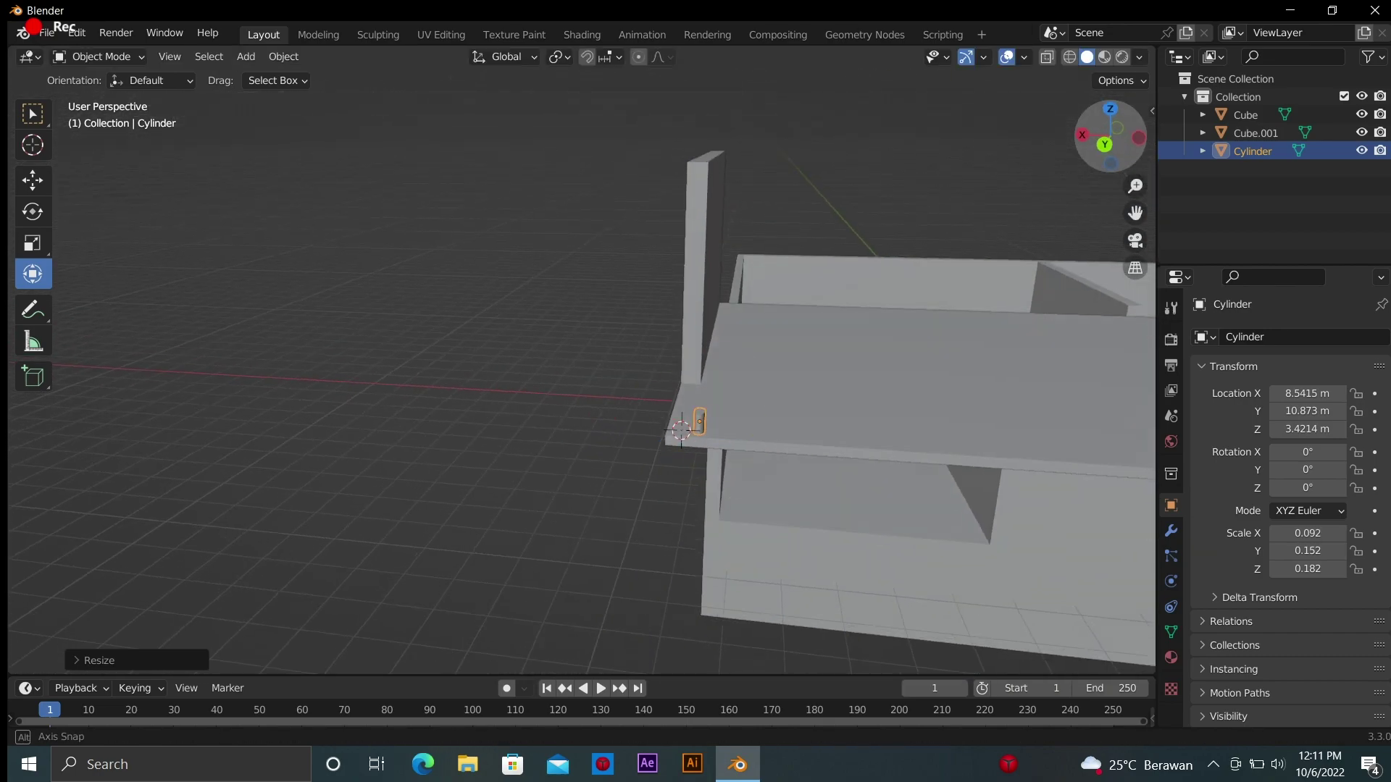
Extrude the cylinder's top face up about 1.6 m into a tall post
key(Tab)
drag(702, 346, 706, 253)
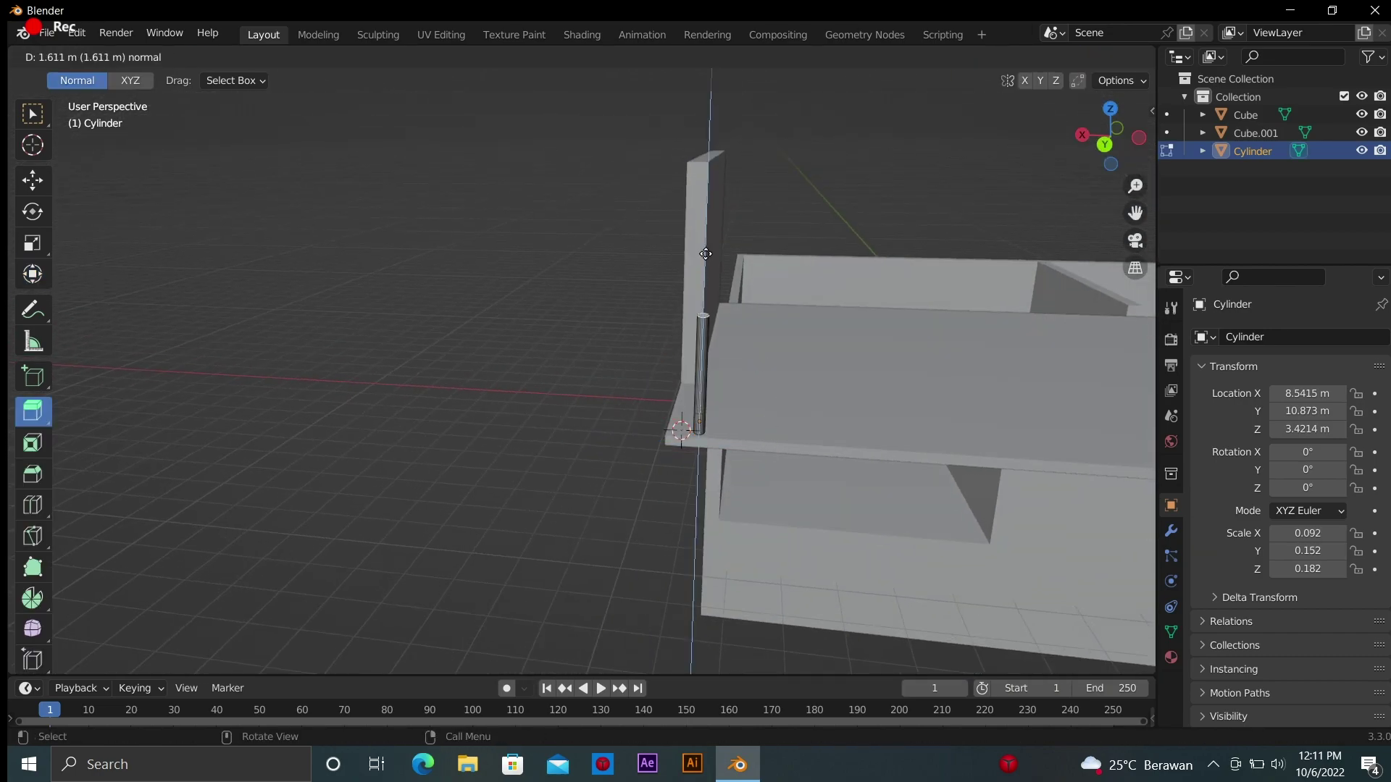
click(706, 252)
key(Tab)
middle_drag(884, 330, 986, 223)
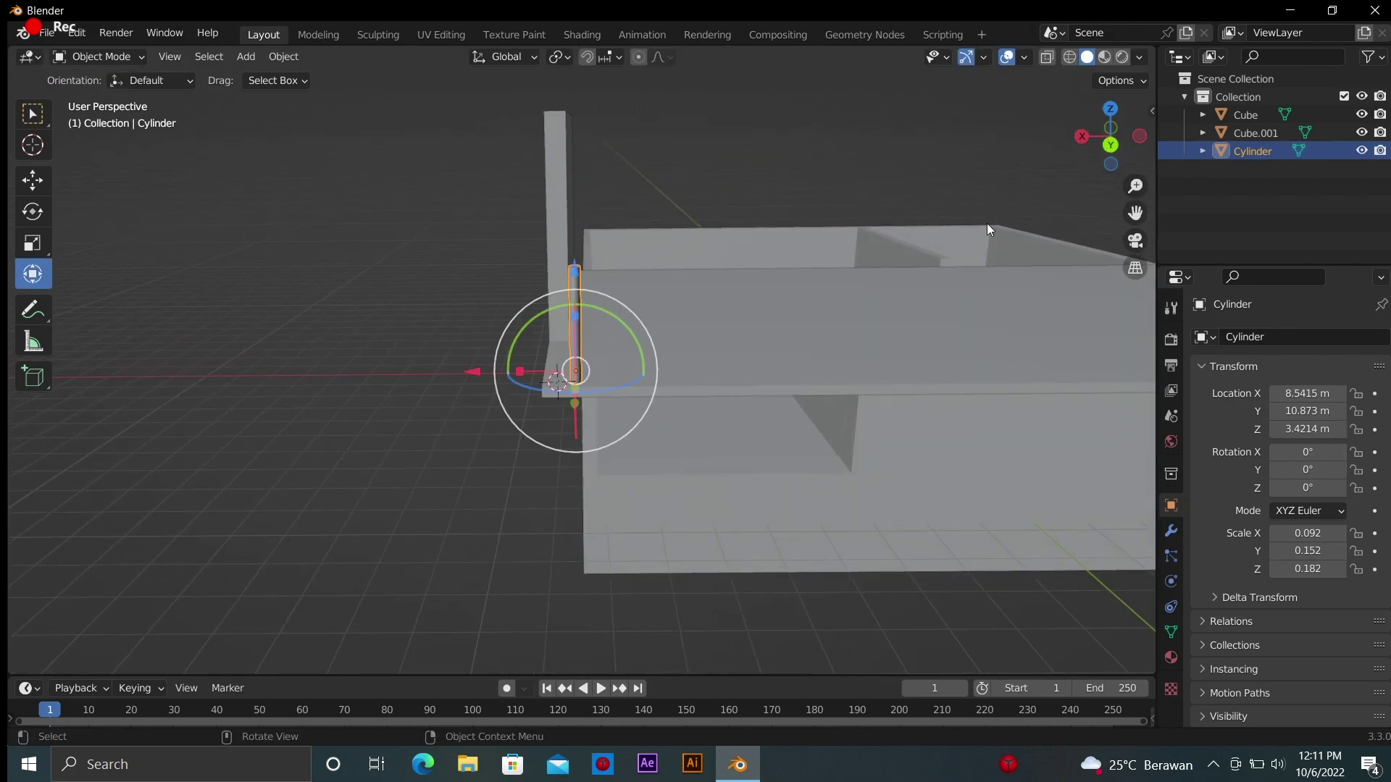
click(1170, 657)
Add an Array modifier to the post and reduce it to a single copy
click(1170, 580)
click(1171, 557)
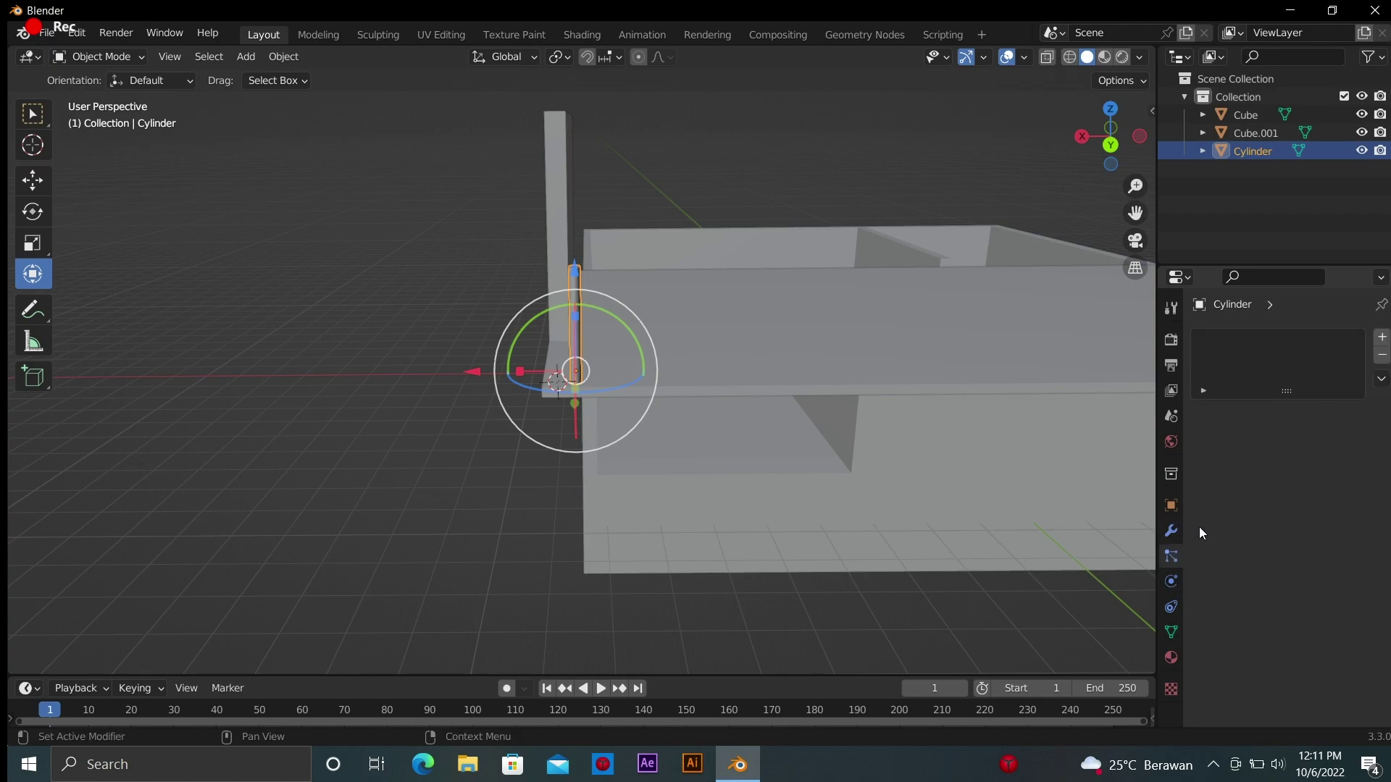
click(1171, 531)
click(1231, 337)
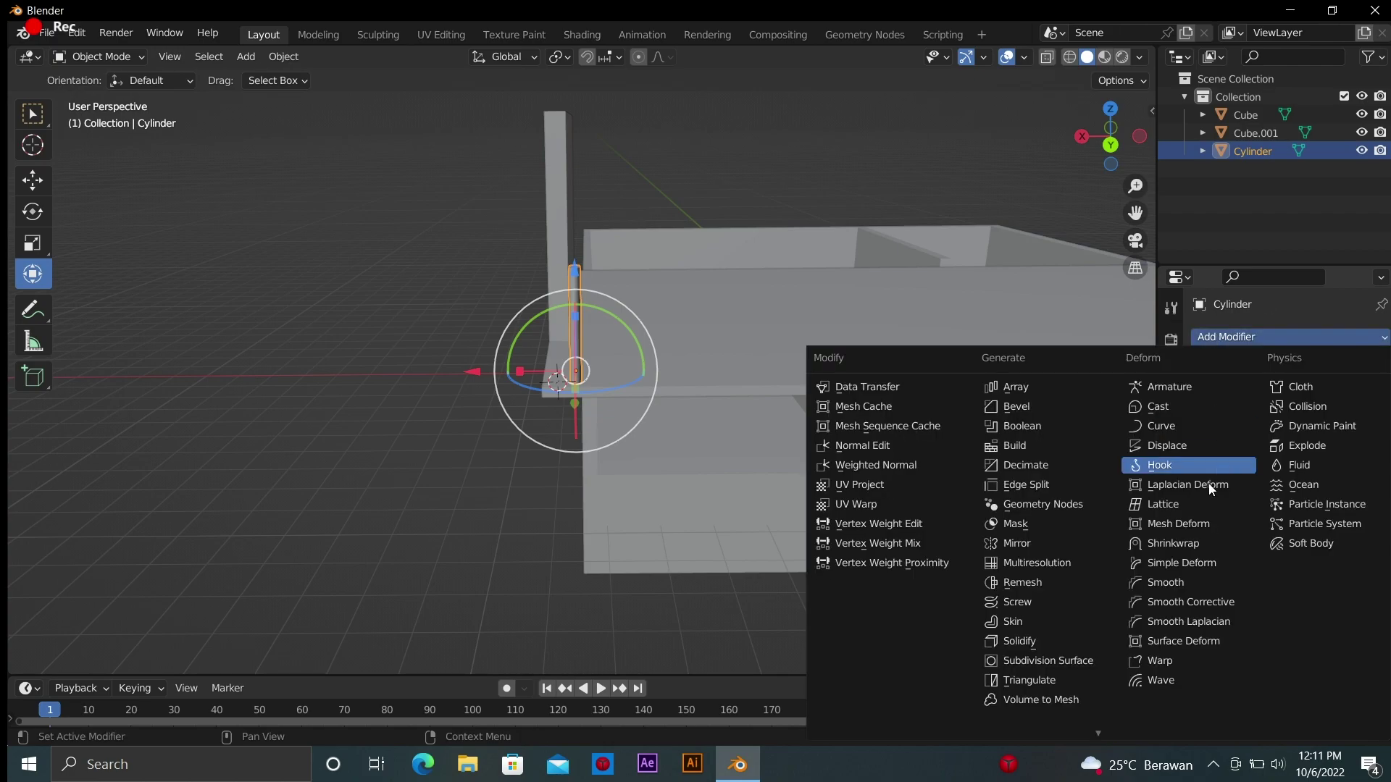
click(1042, 390)
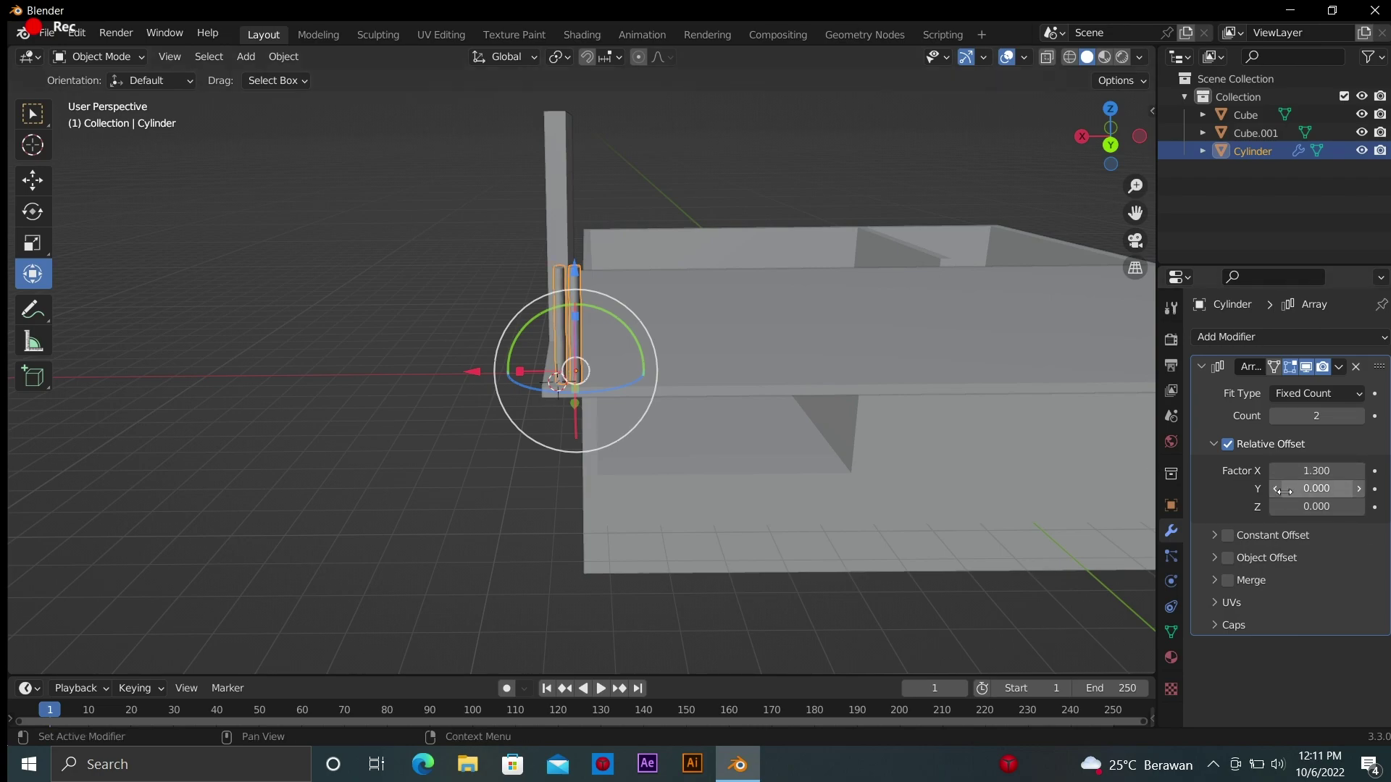
key(ctrl+z)
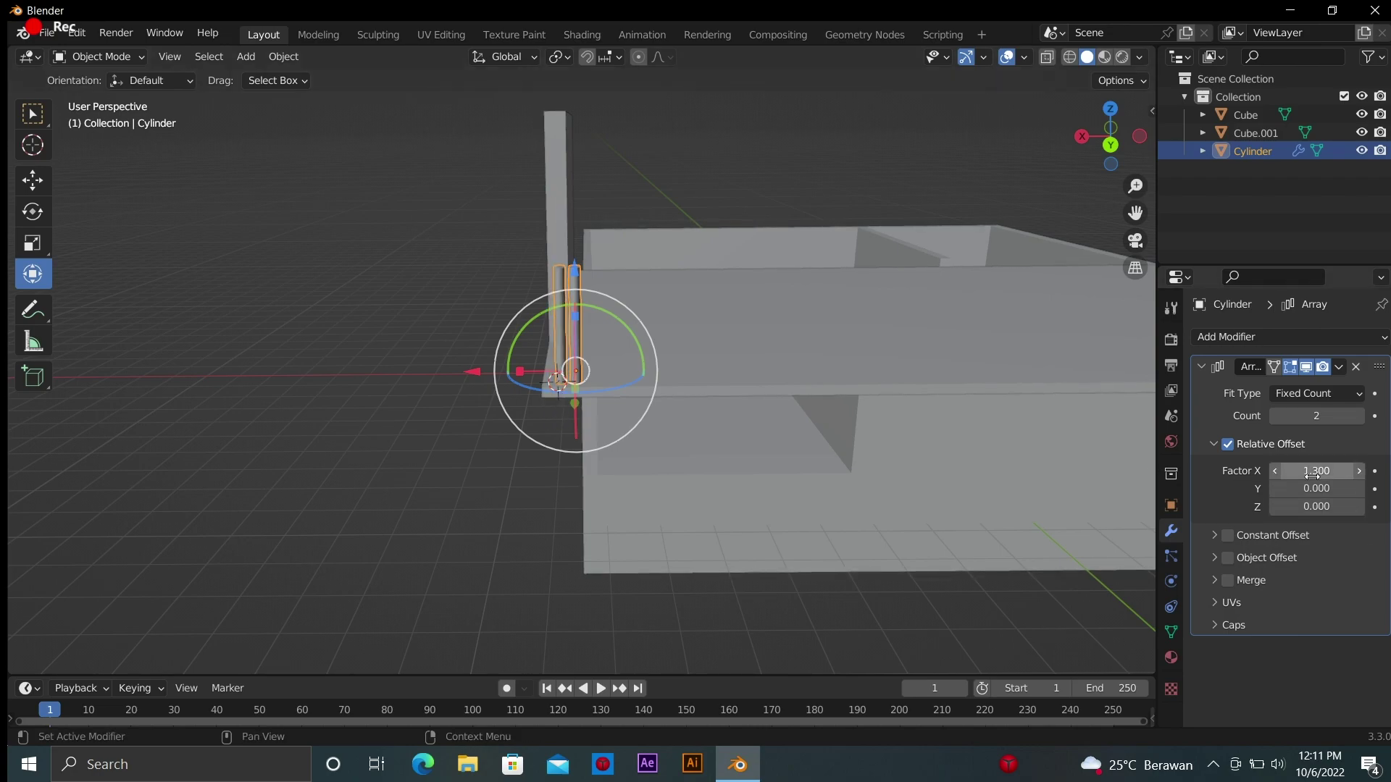
drag(1319, 418, 1051, 455)
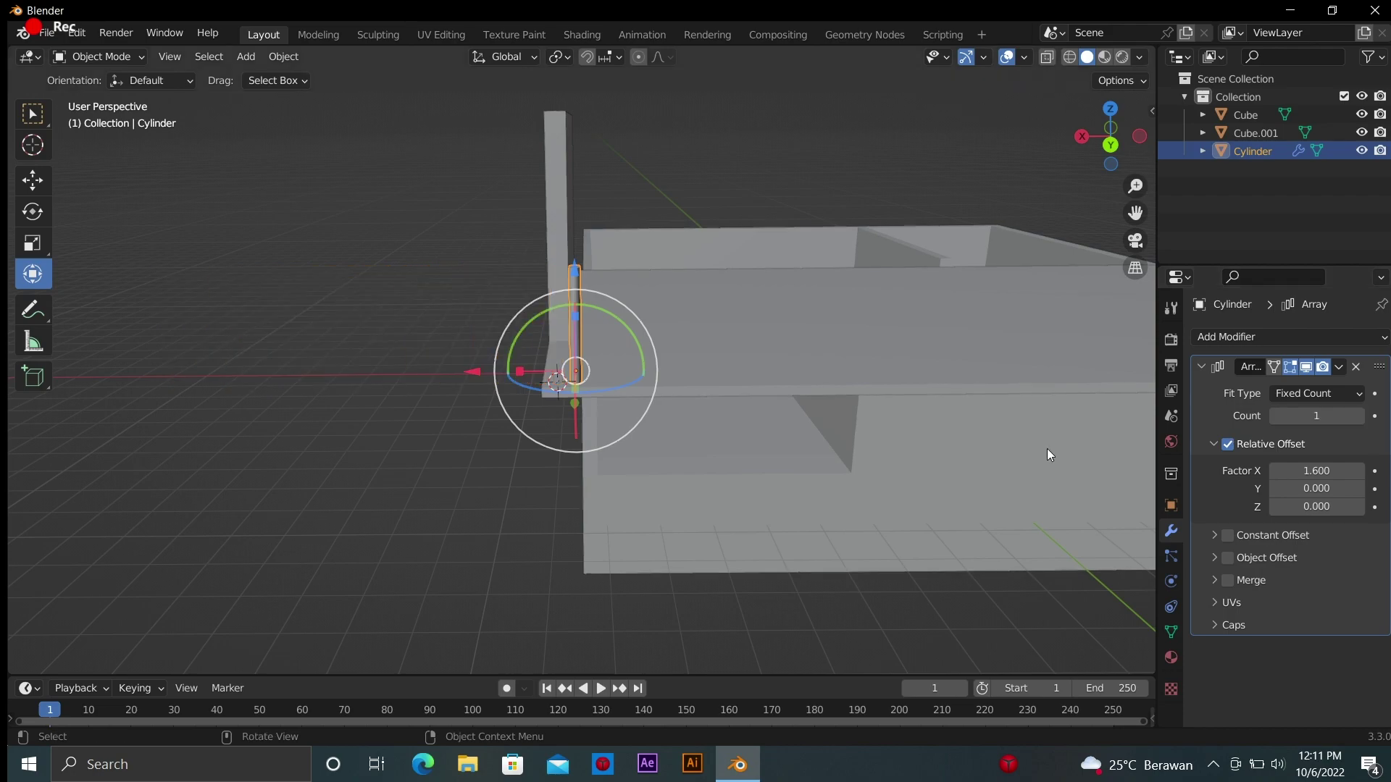
Move the post to the far end of the deck edge
key(g)
click(817, 410)
scroll(694, 376, down, 3)
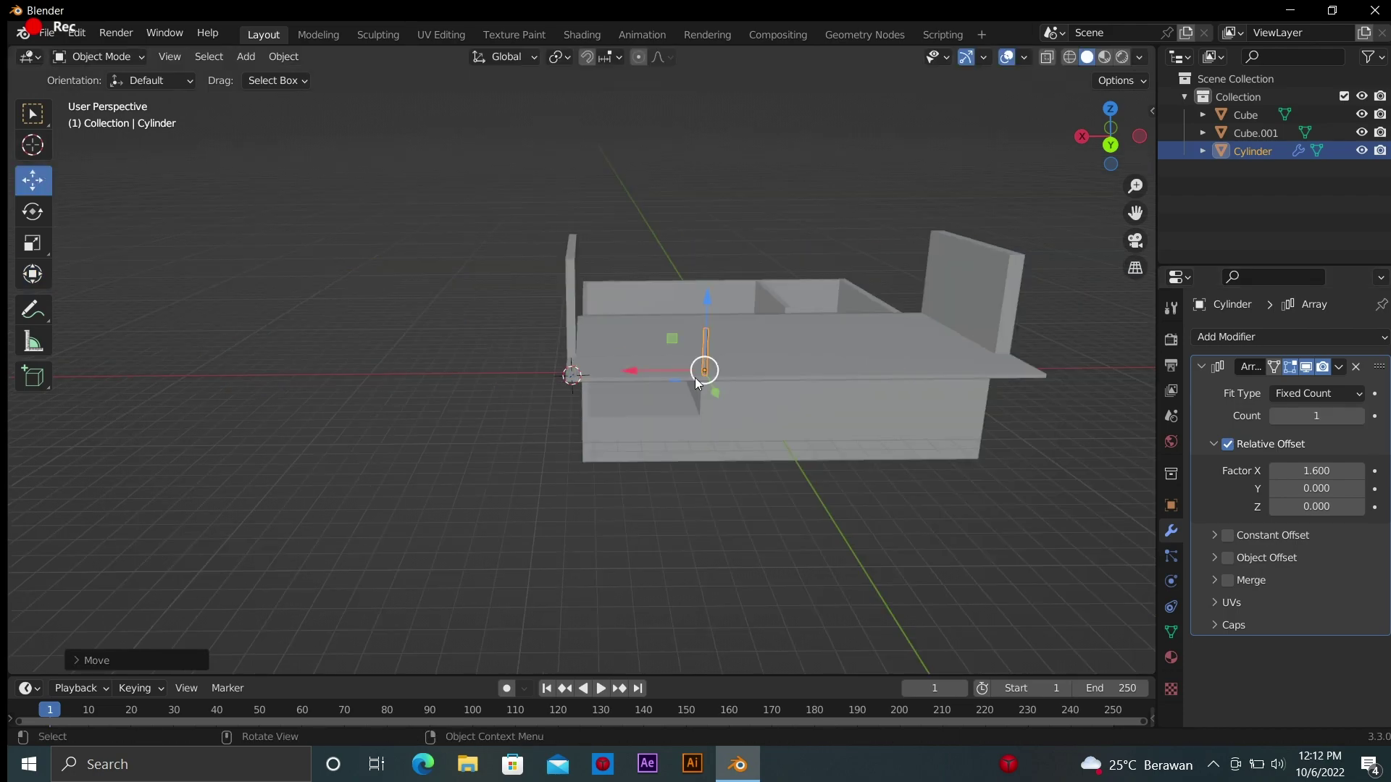
key(g)
click(962, 376)
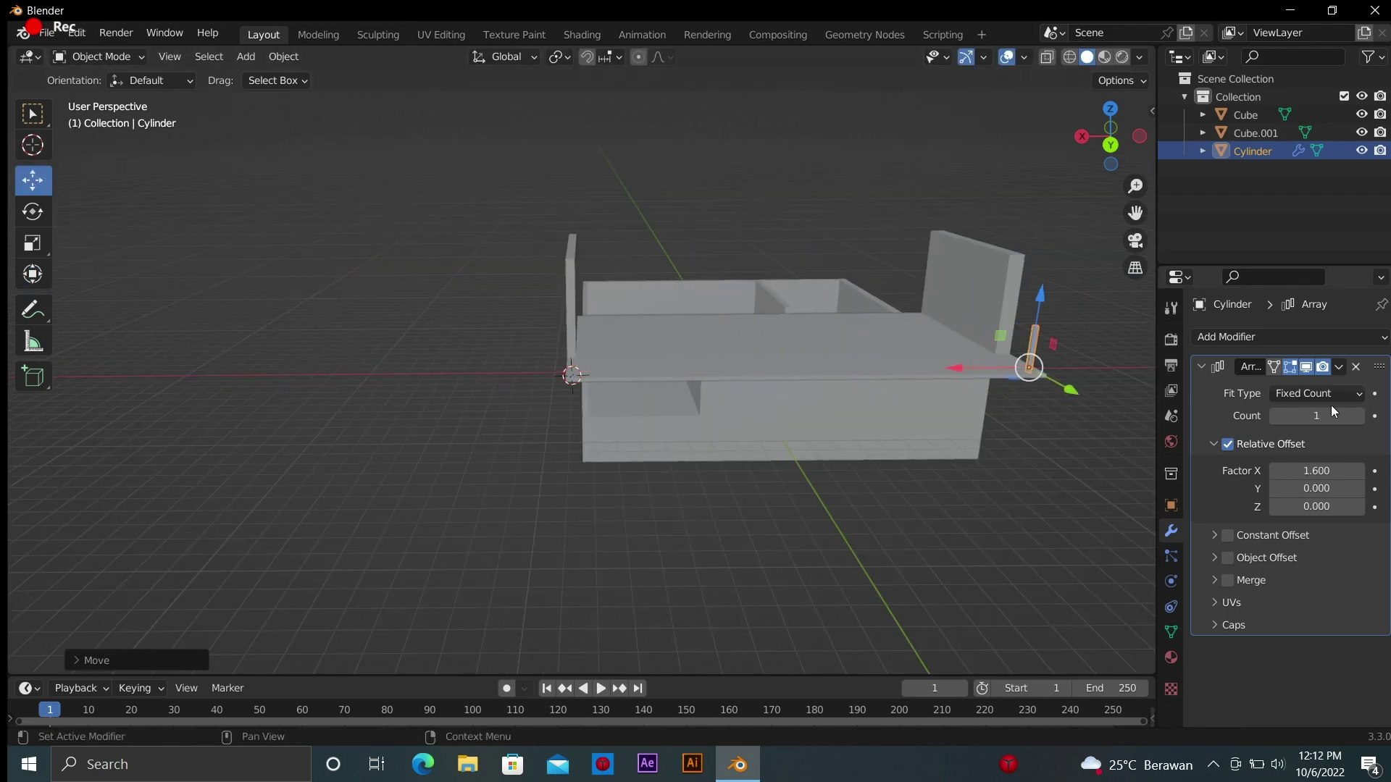
Set the array Count to 31 and Relative Offset Factor X to 3.3 along the deck
drag(1331, 416, 1362, 416)
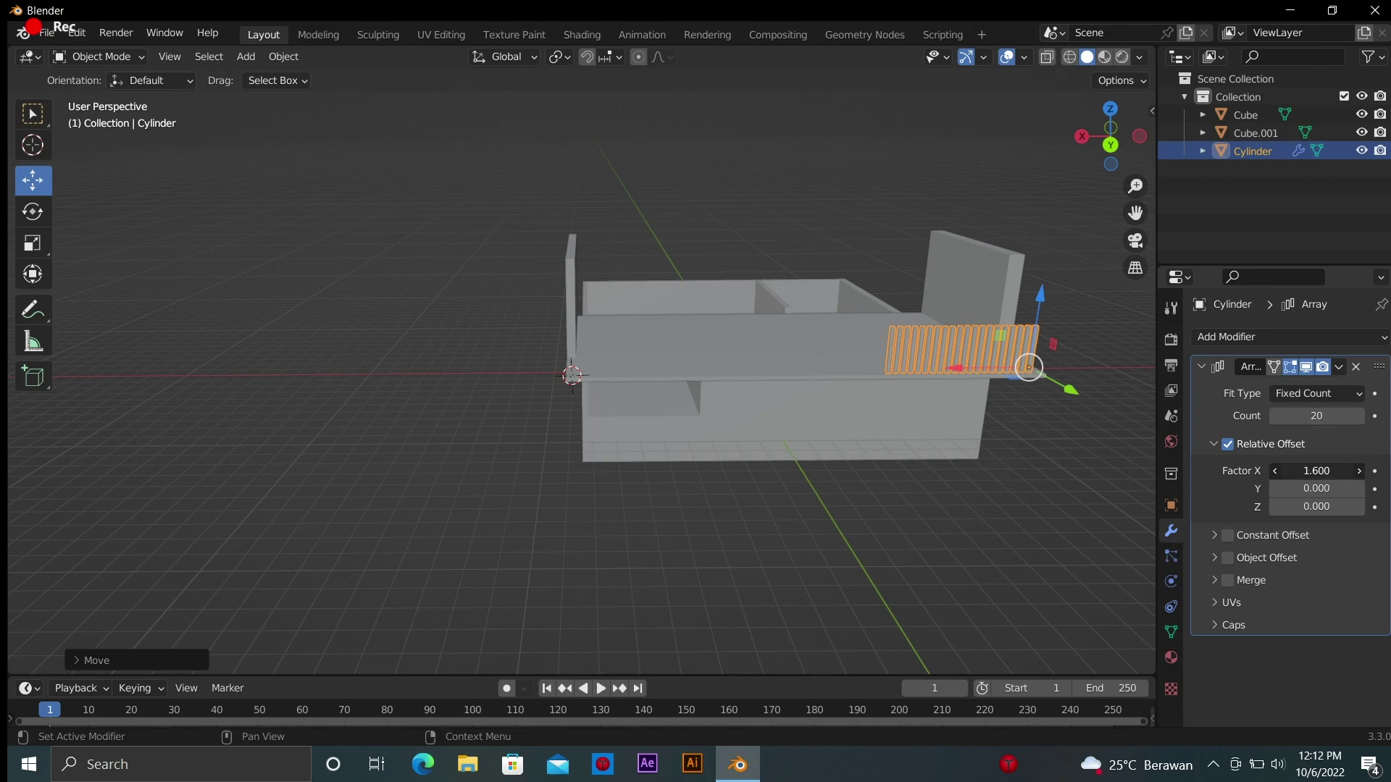
drag(1316, 471, 1354, 471)
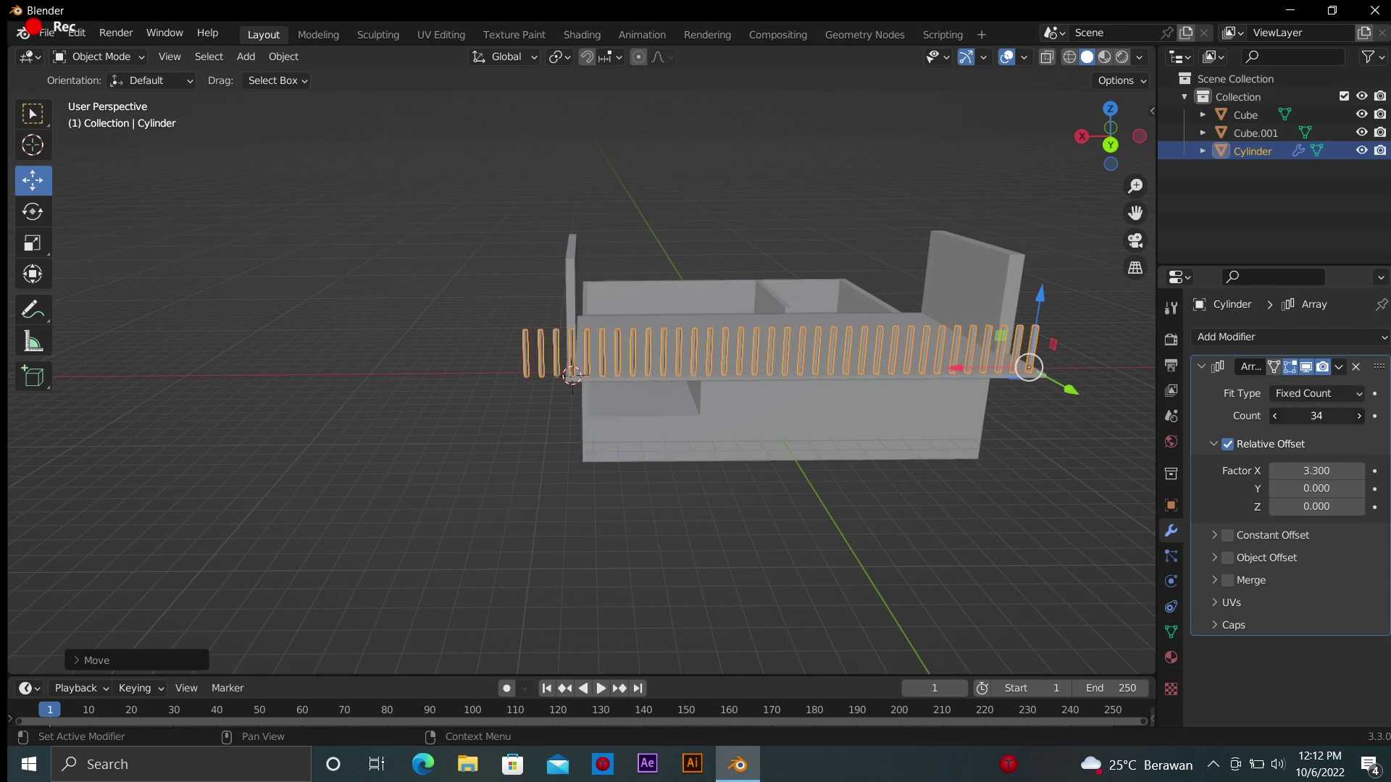
drag(1316, 416, 1347, 415)
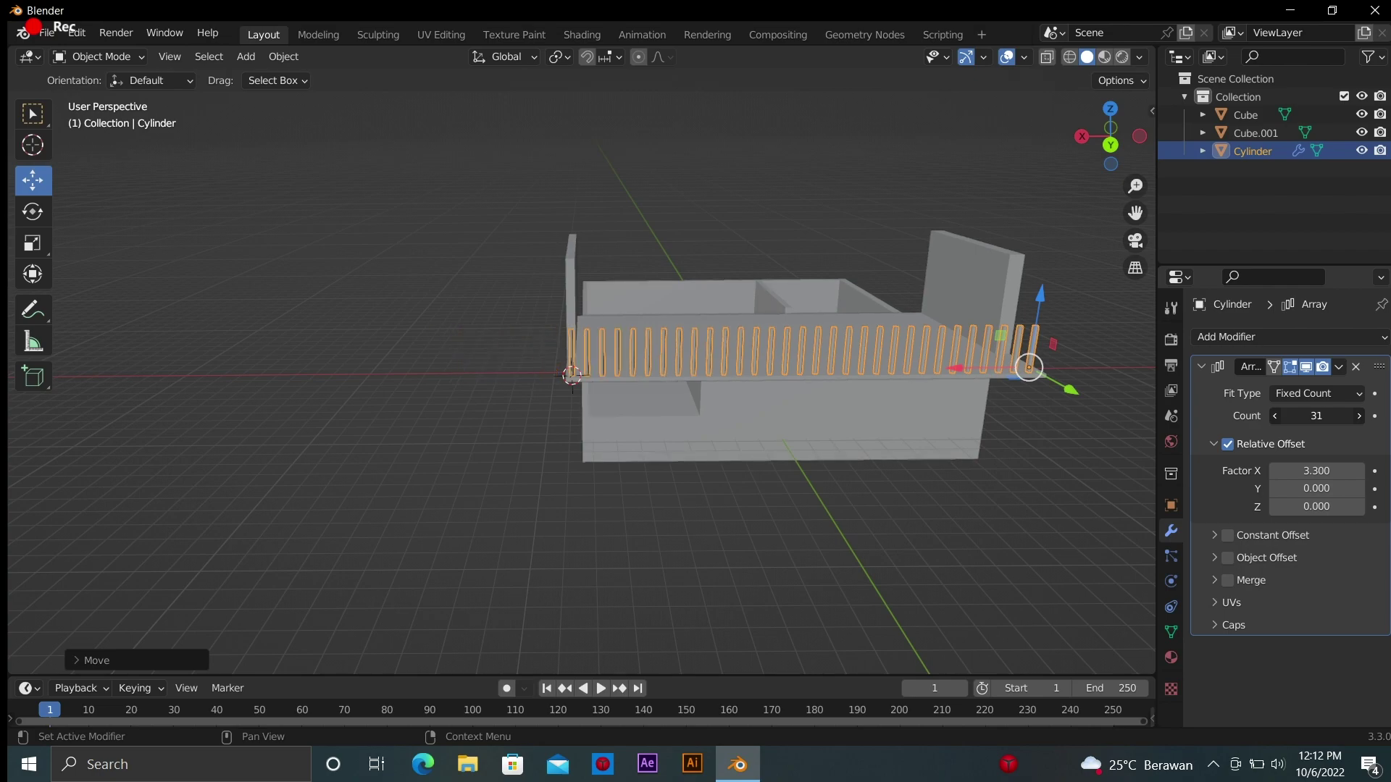
scroll(1039, 371, up, 3)
scroll(1039, 372, down, 3)
click(1119, 189)
mouse_move(1110, 142)
mouse_down()
mouse_move(1084, 135)
mouse_move(1077, 183)
mouse_up()
Add a cylinder, shrink it into a thin rod, and lift it along Z to post height
key(shift+a)
mouse_move(632, 349)
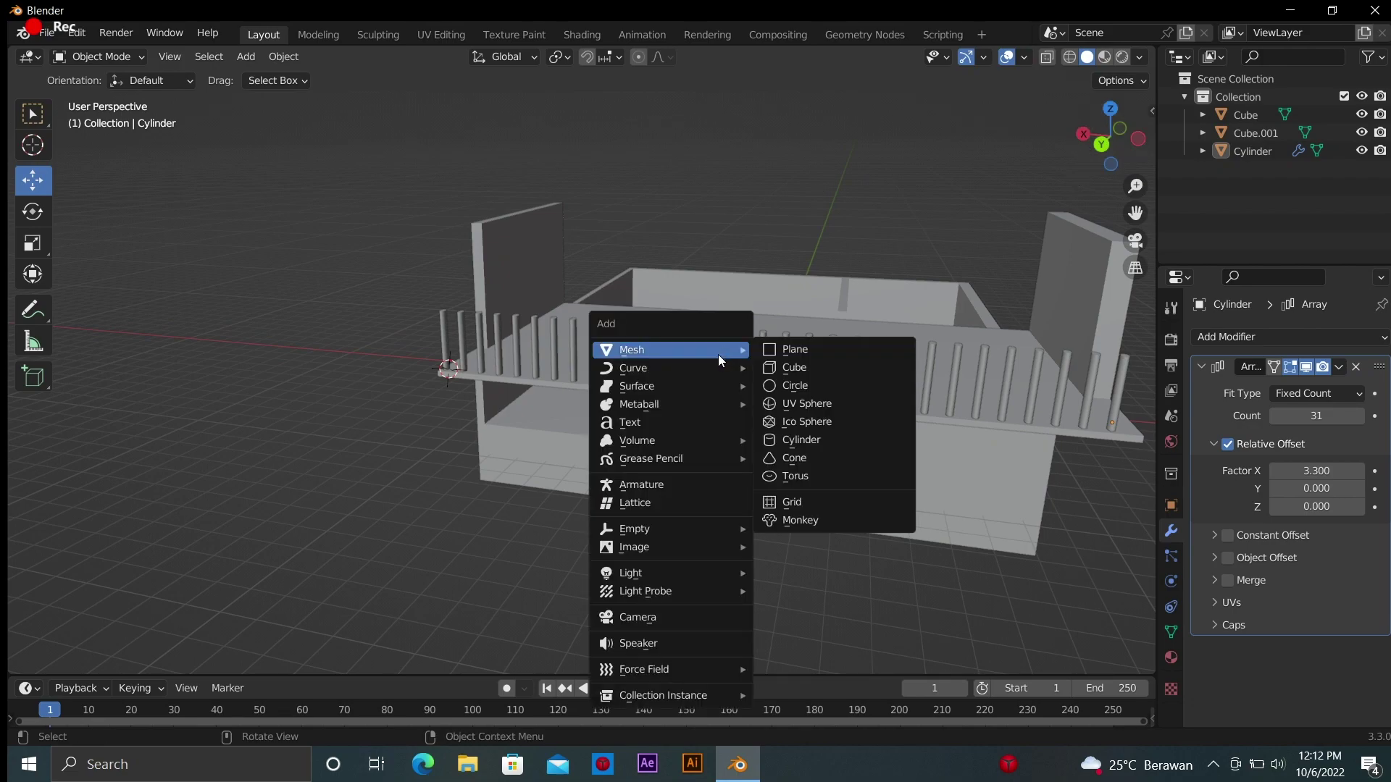
click(820, 440)
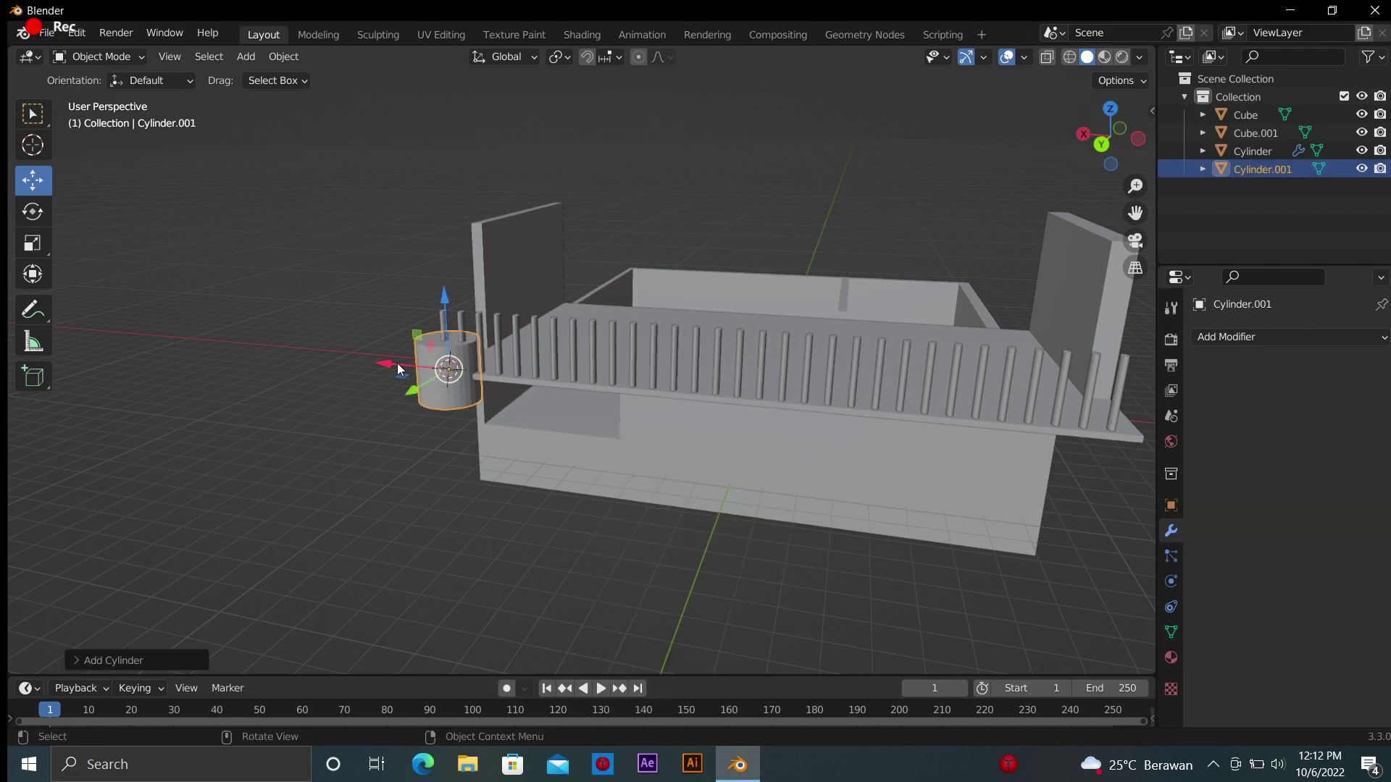
key(s)
click(373, 358)
key(g)
key(z)
click(469, 245)
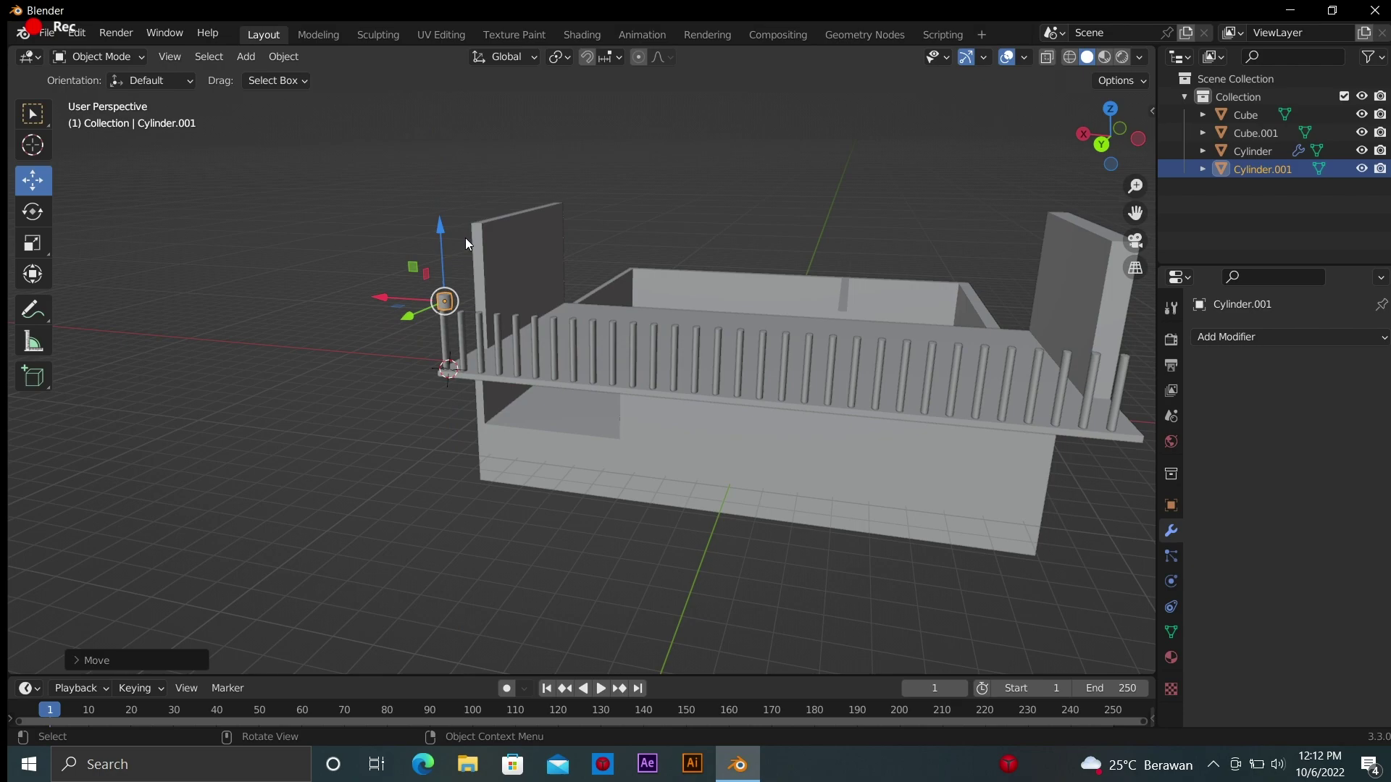
Rotate the rod to lie horizontally, scale it smaller, and turn it around Y
click(32, 211)
drag(499, 275, 454, 308)
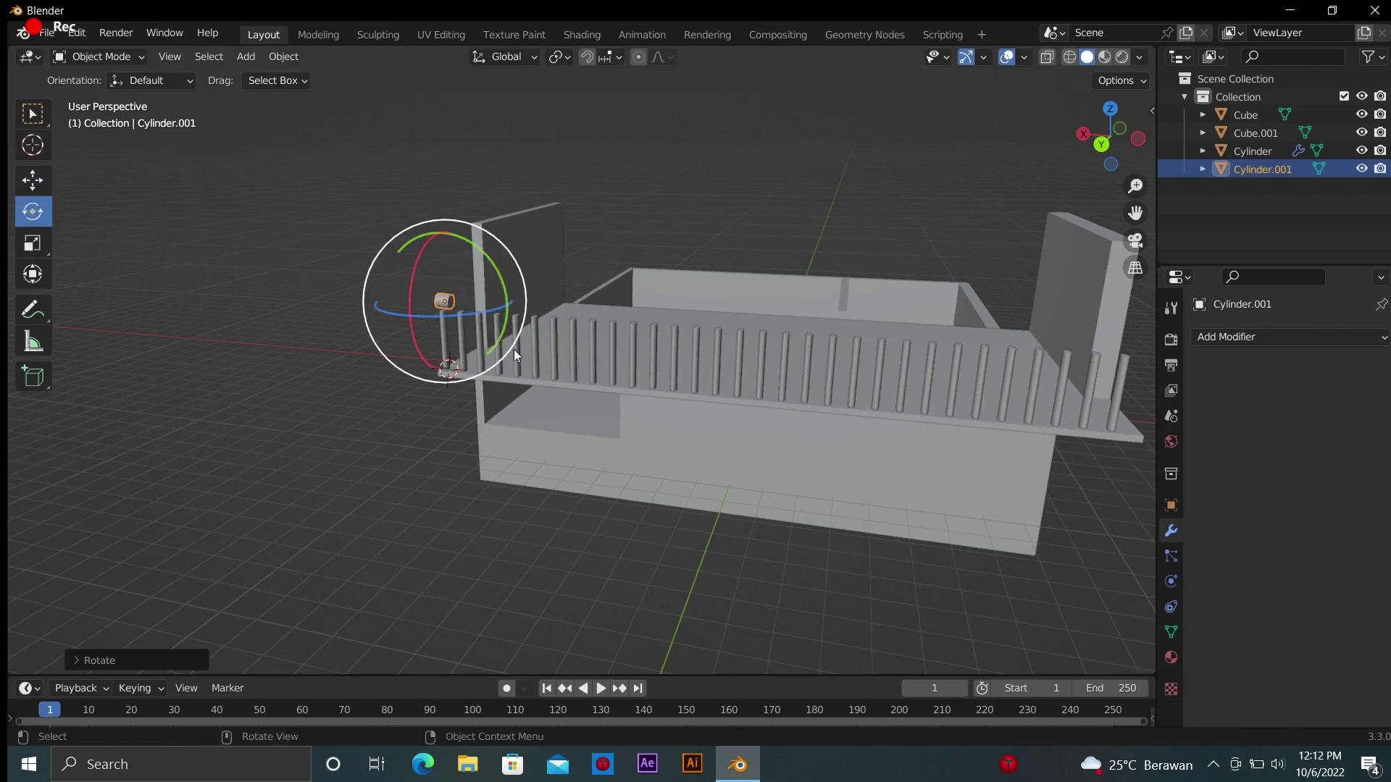
scroll(454, 308, up, 5)
drag(1126, 136, 798, 145)
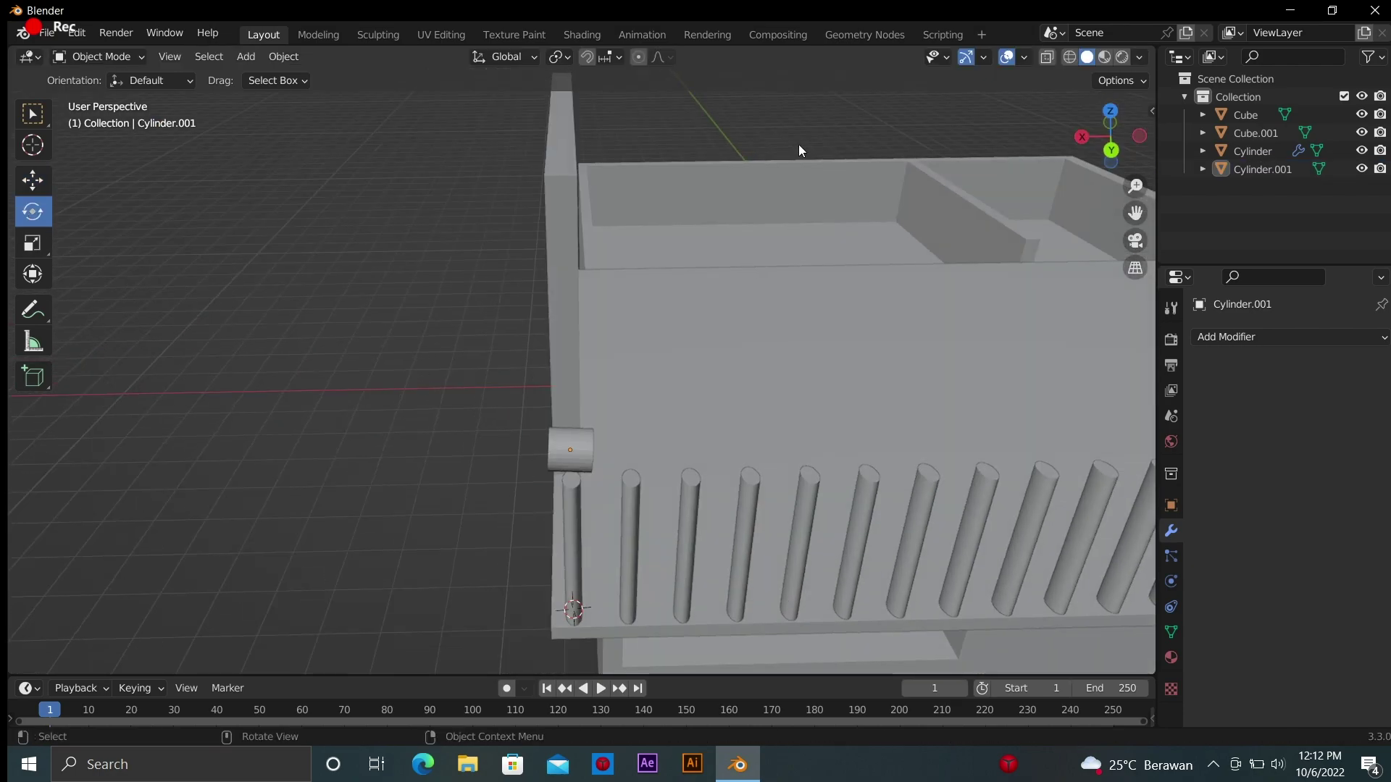
drag(551, 439, 562, 473)
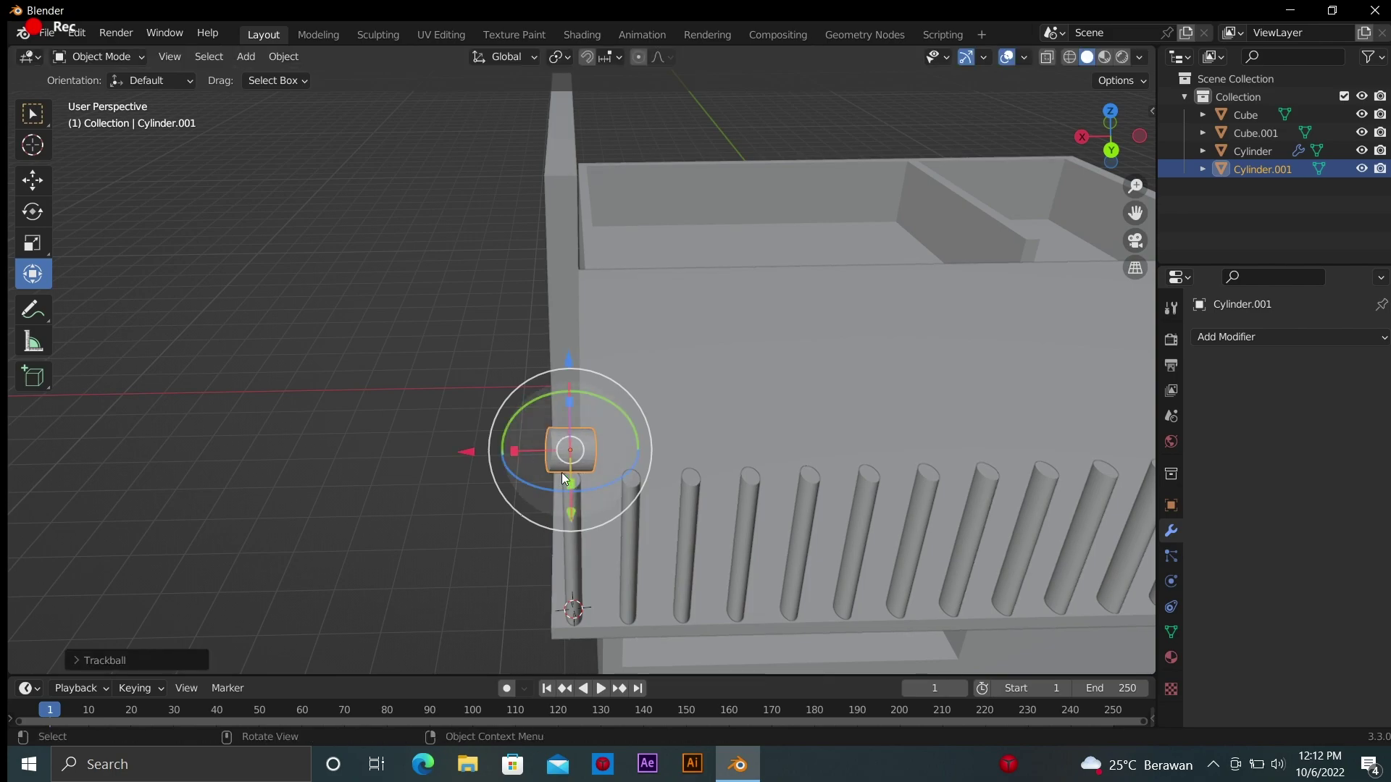
key(s)
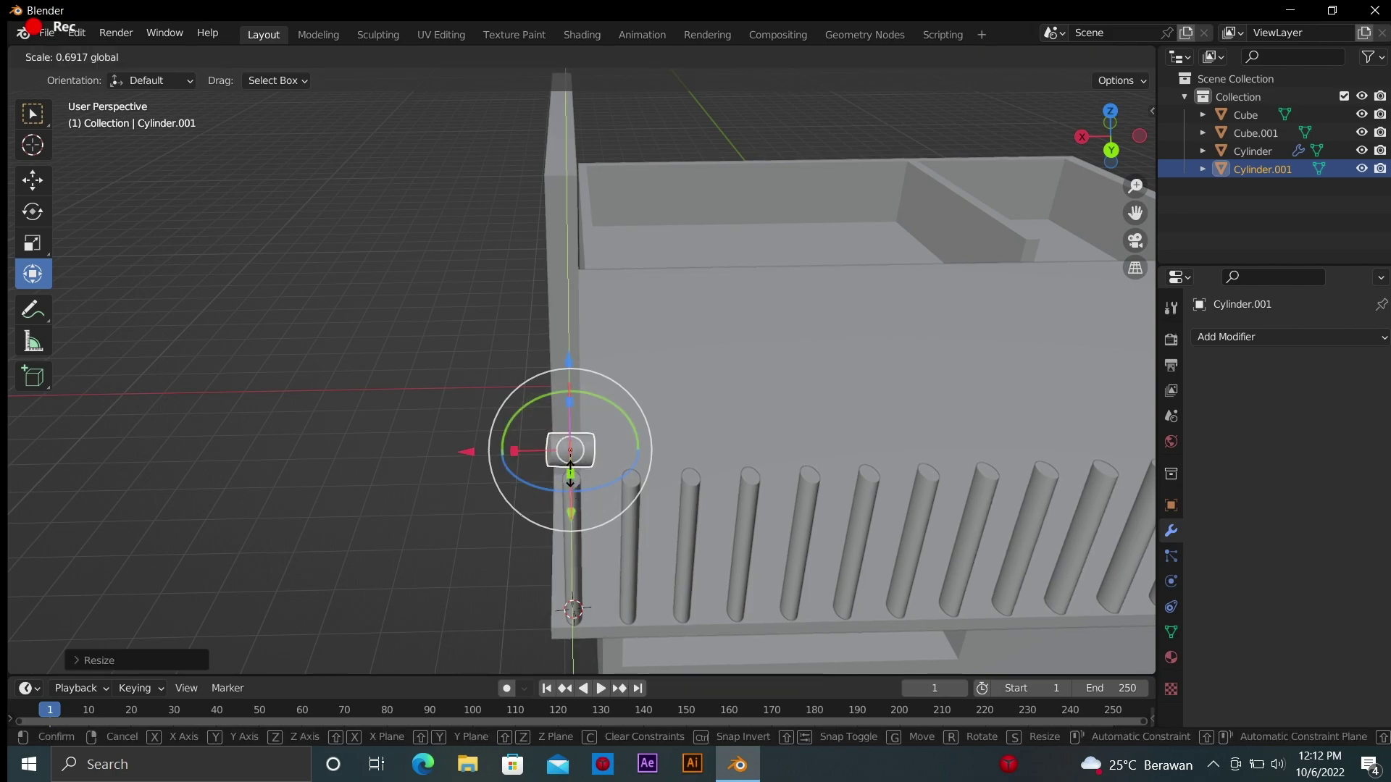
click(572, 446)
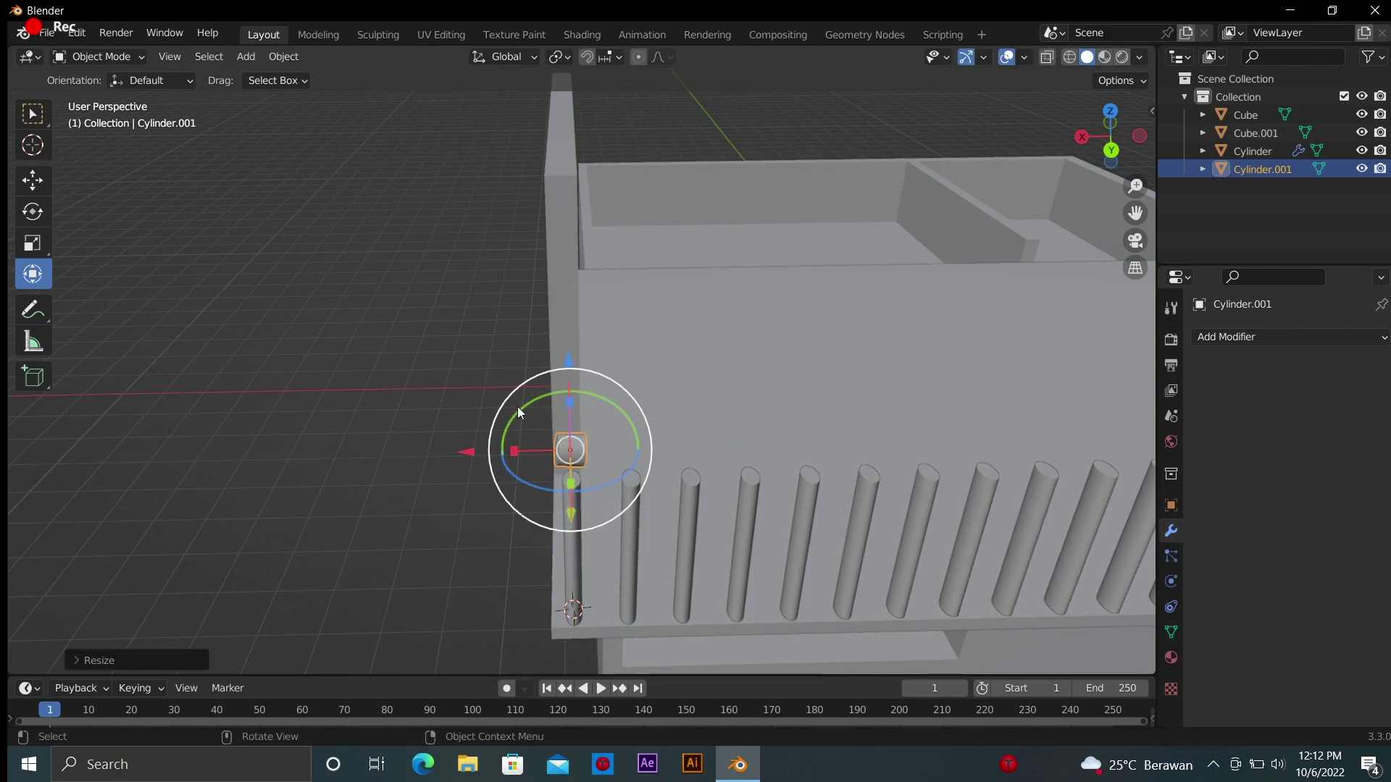
drag(519, 413, 511, 388)
key(shift+space)
key(g)
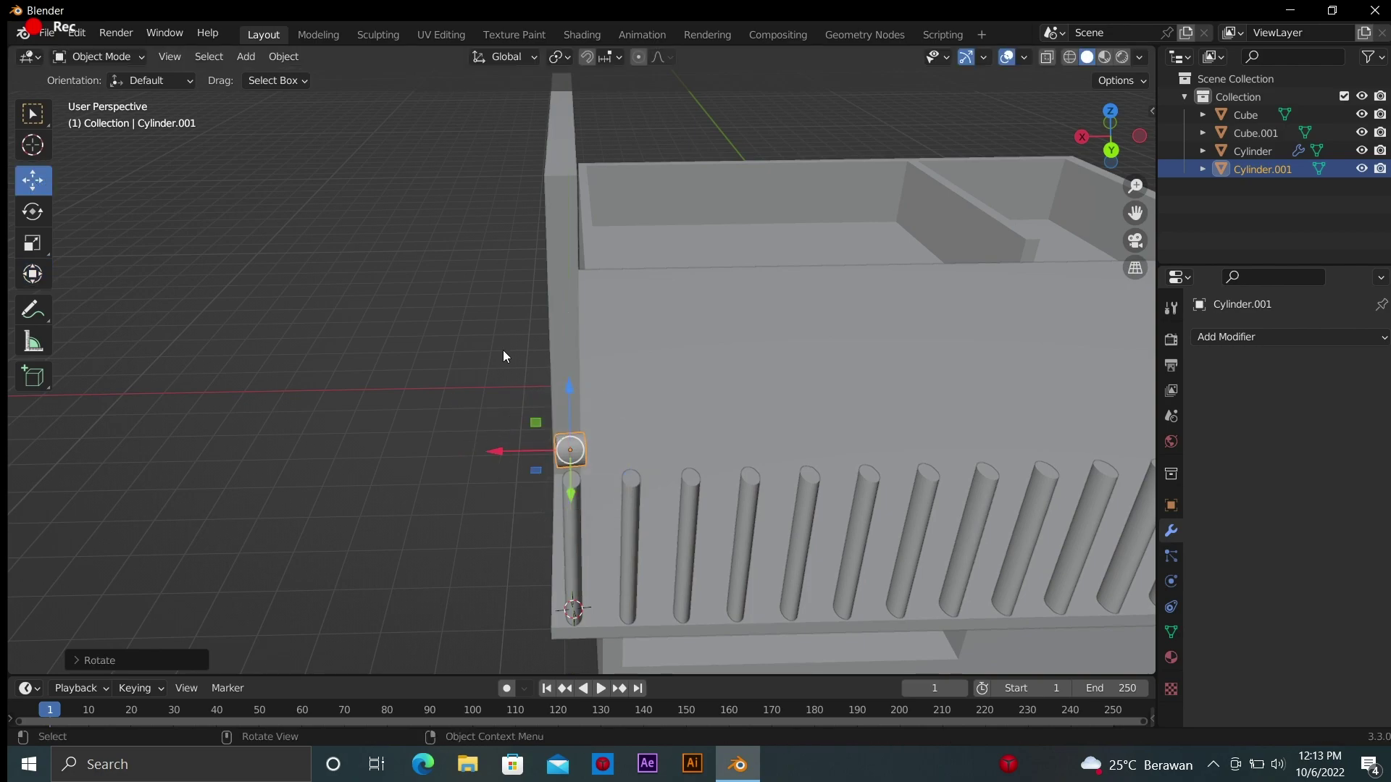
Try extruding the rod into a long bar along the posts, then undo it
key(Tab)
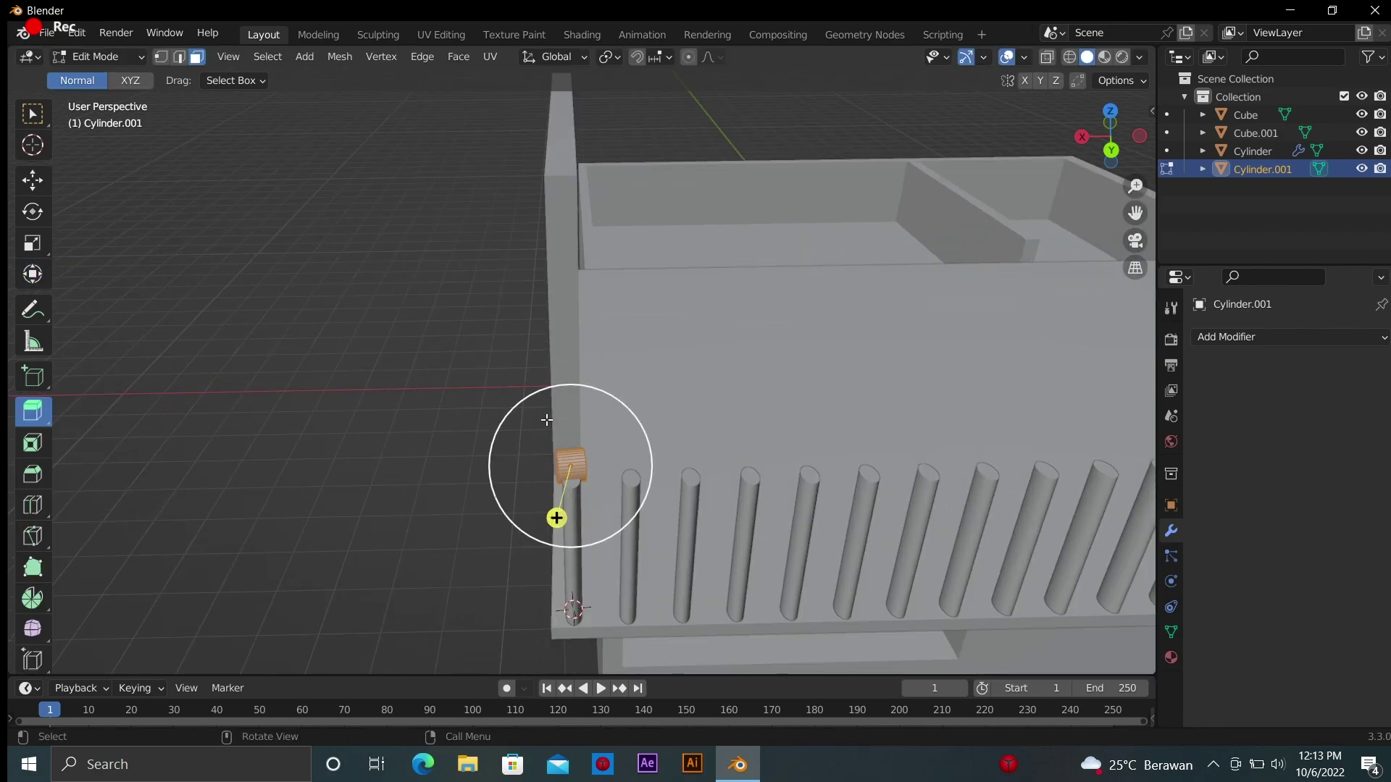
drag(1110, 136, 1121, 151)
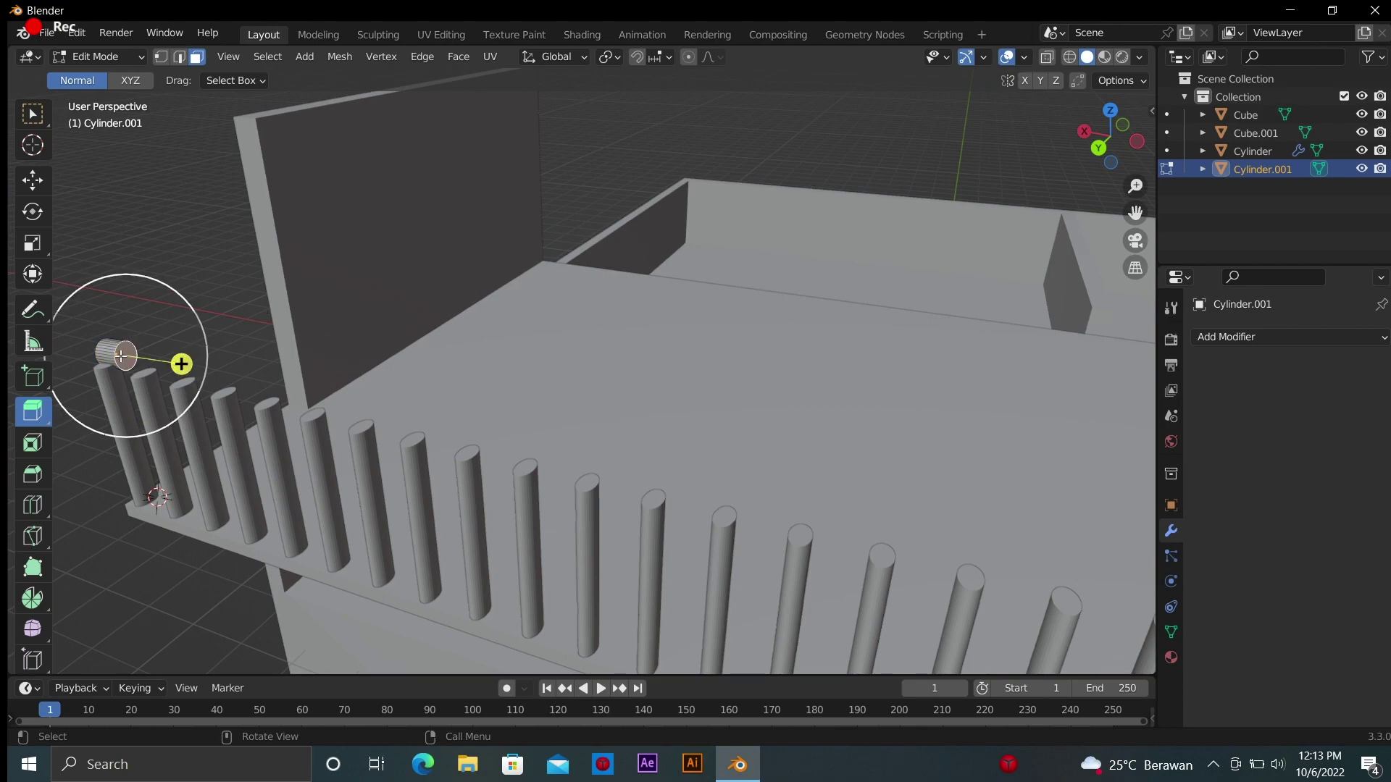
drag(122, 356, 536, 395)
scroll(724, 377, down, 5)
key(ctrl+z)
middle_drag(893, 359, 541, 337)
scroll(540, 337, up, 4)
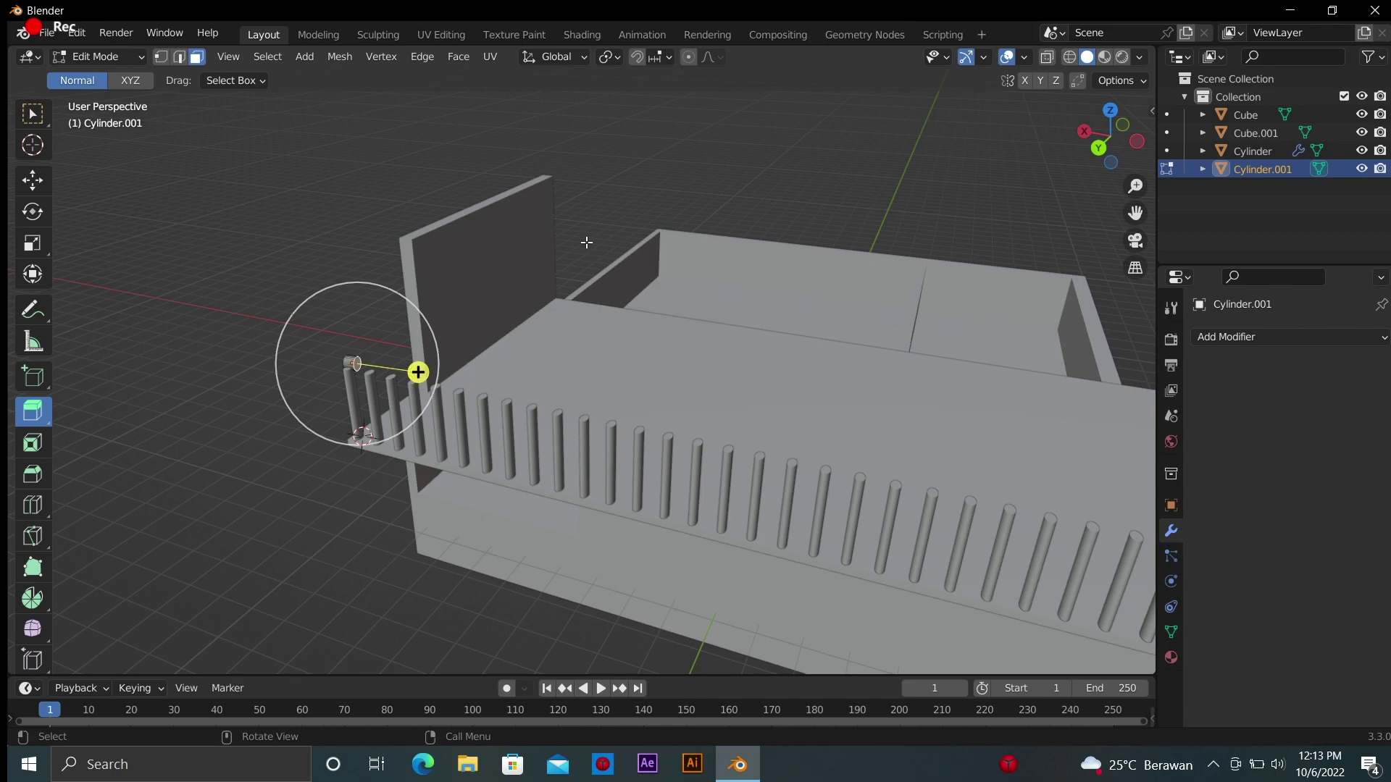
scroll(586, 242, up, 3)
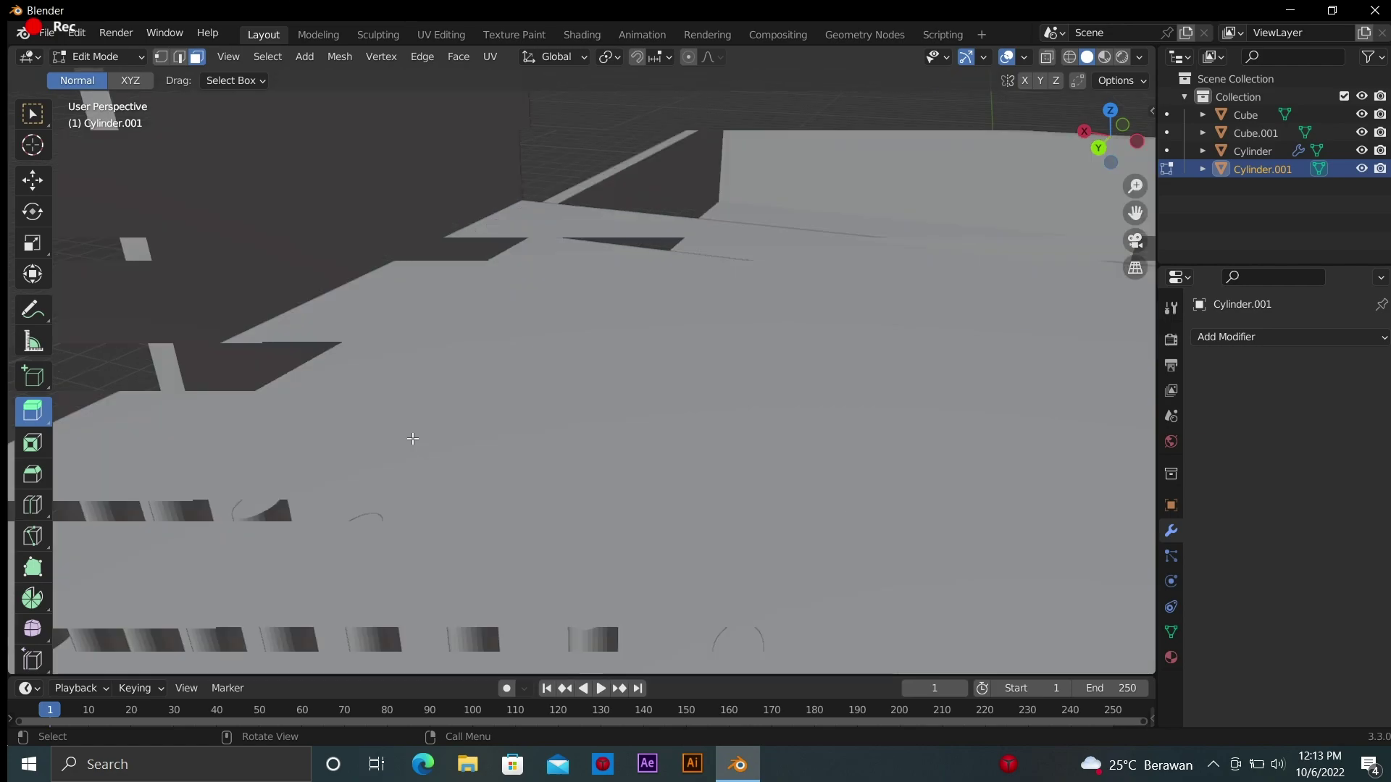
key(Tab)
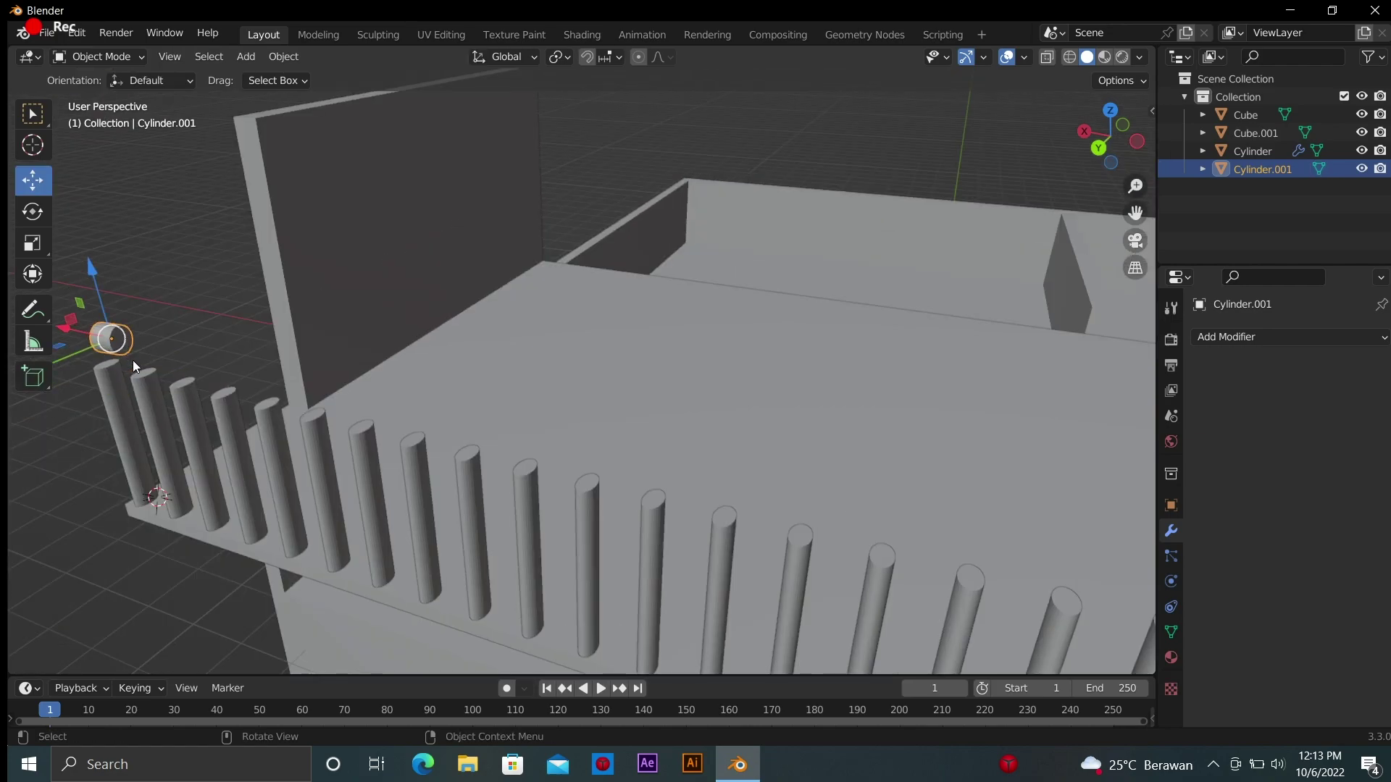
Line the view up with the posts and delete the small rod
drag(1119, 130, 1088, 137)
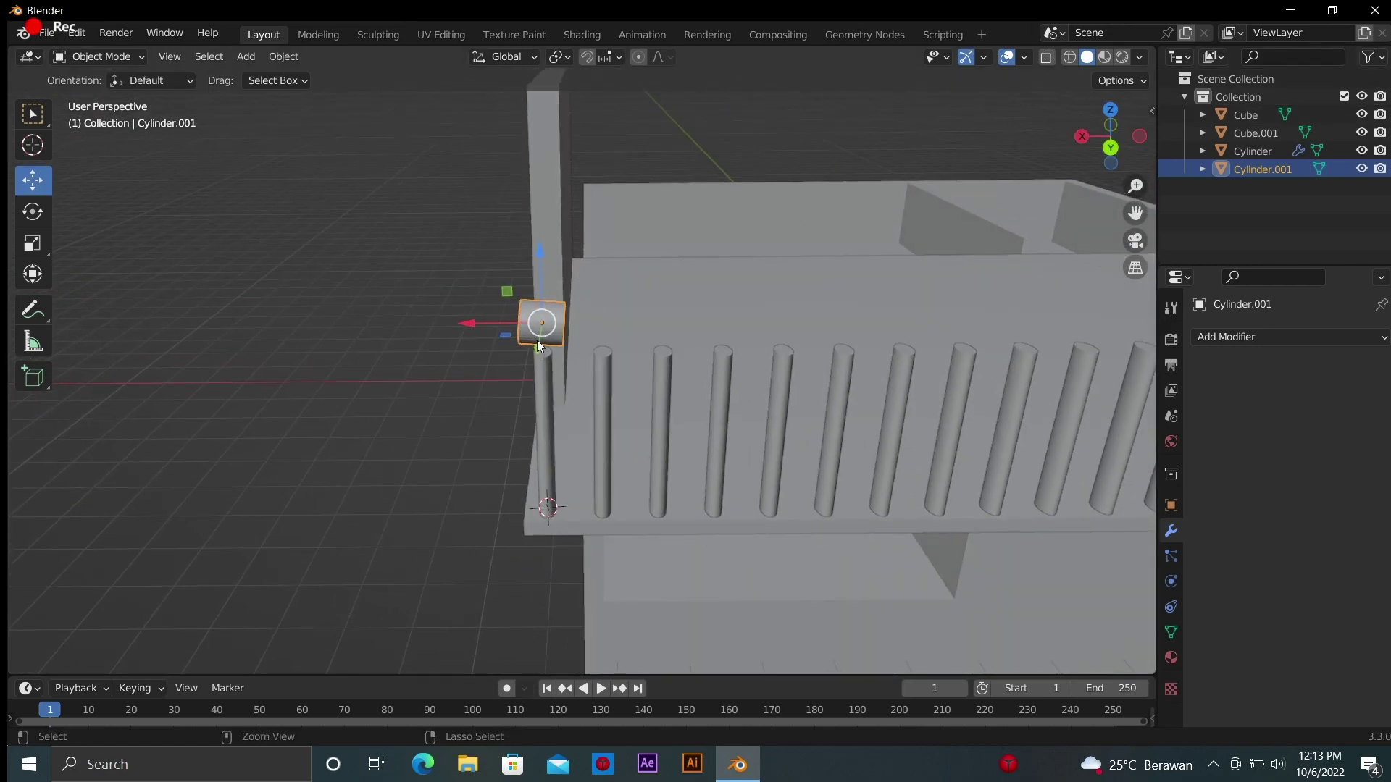
scroll(501, 318, up, 2)
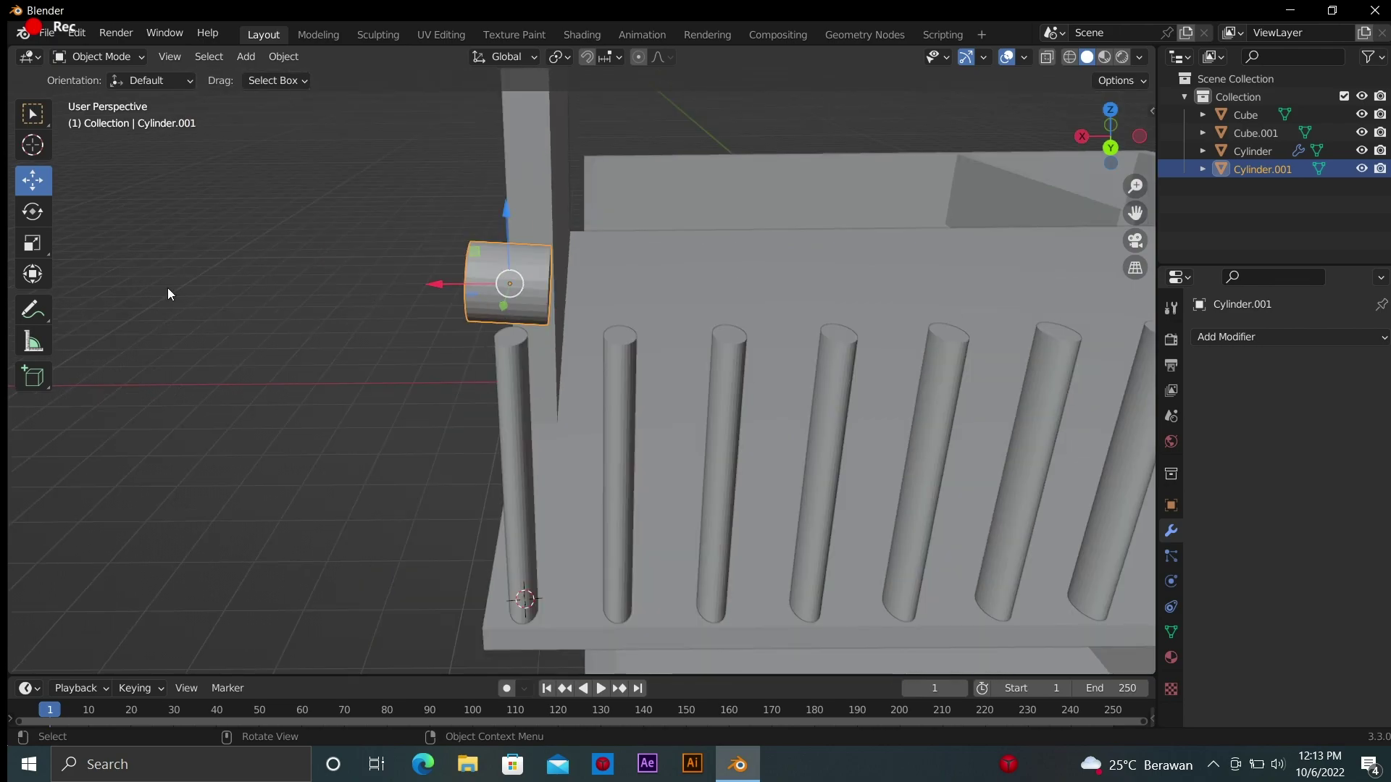
key(Delete)
Add a small cylinder, shrink it, and set it on top of the first railing post
key(shift+a)
click(297, 338)
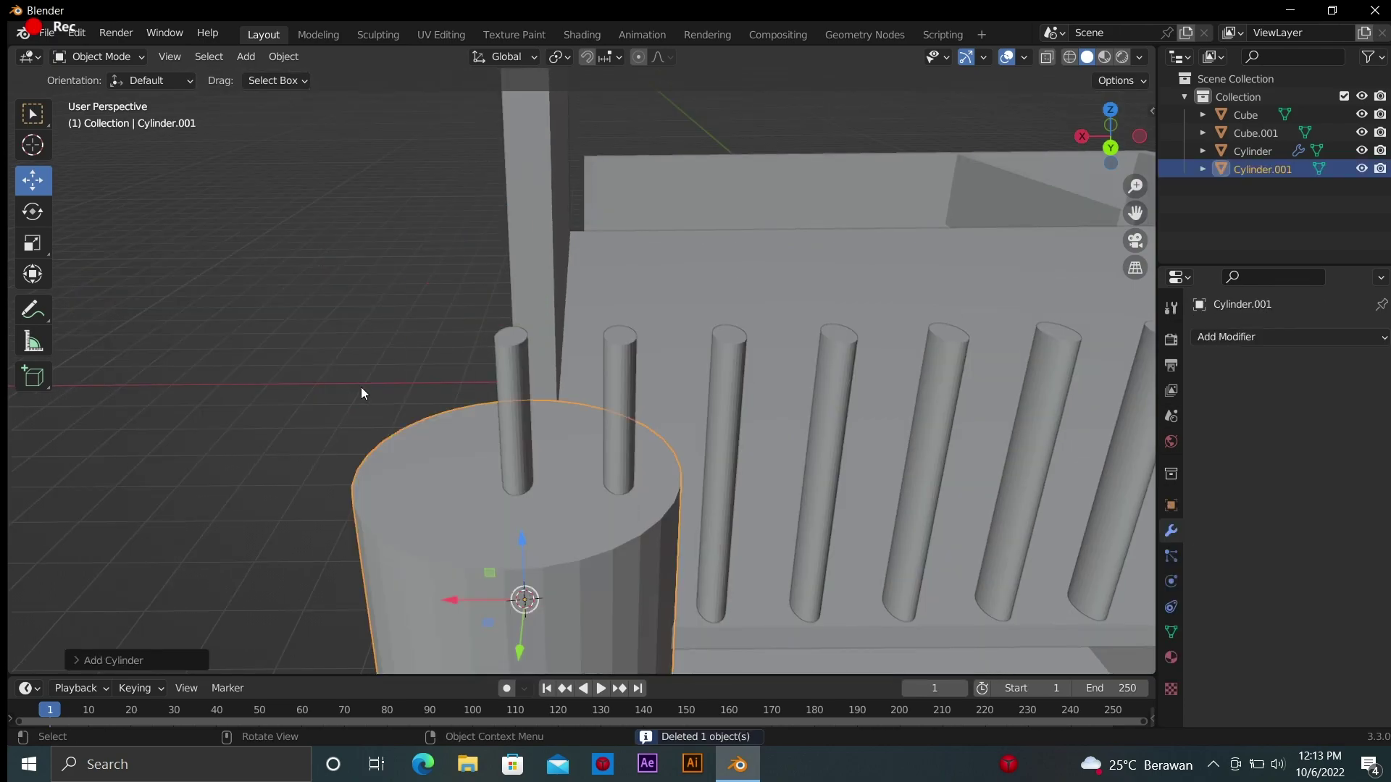
scroll(597, 485, down, 4)
key(s)
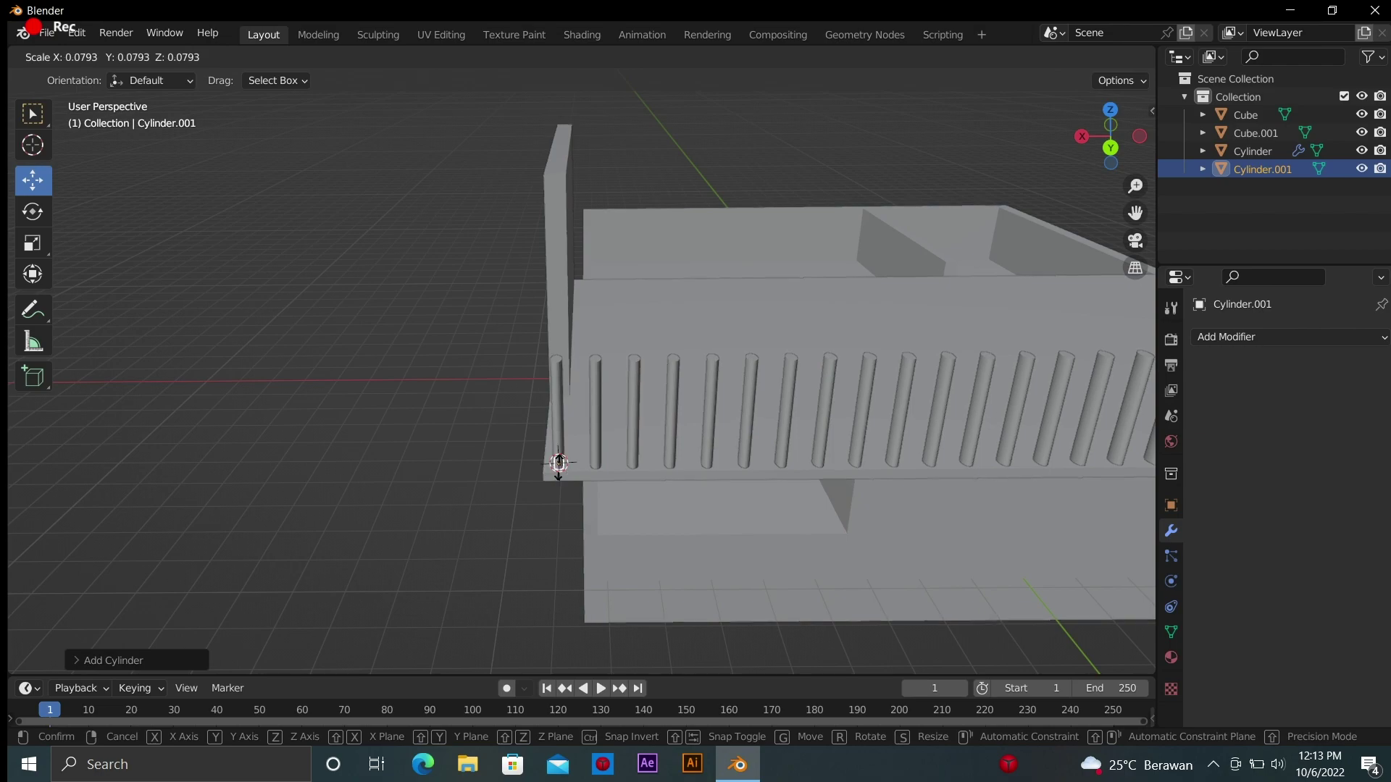
click(558, 462)
key(g)
key(z)
click(563, 338)
scroll(563, 338, up, 5)
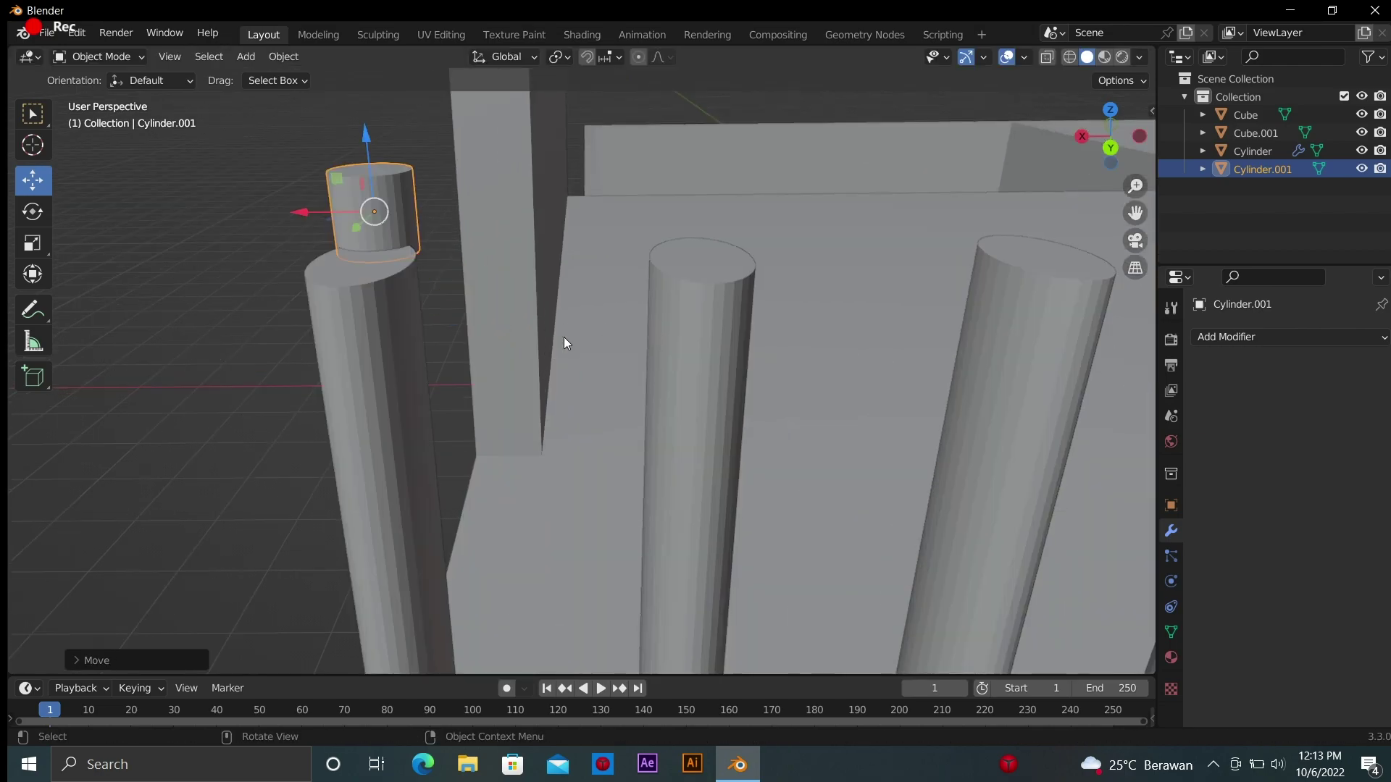
key(g)
click(334, 209)
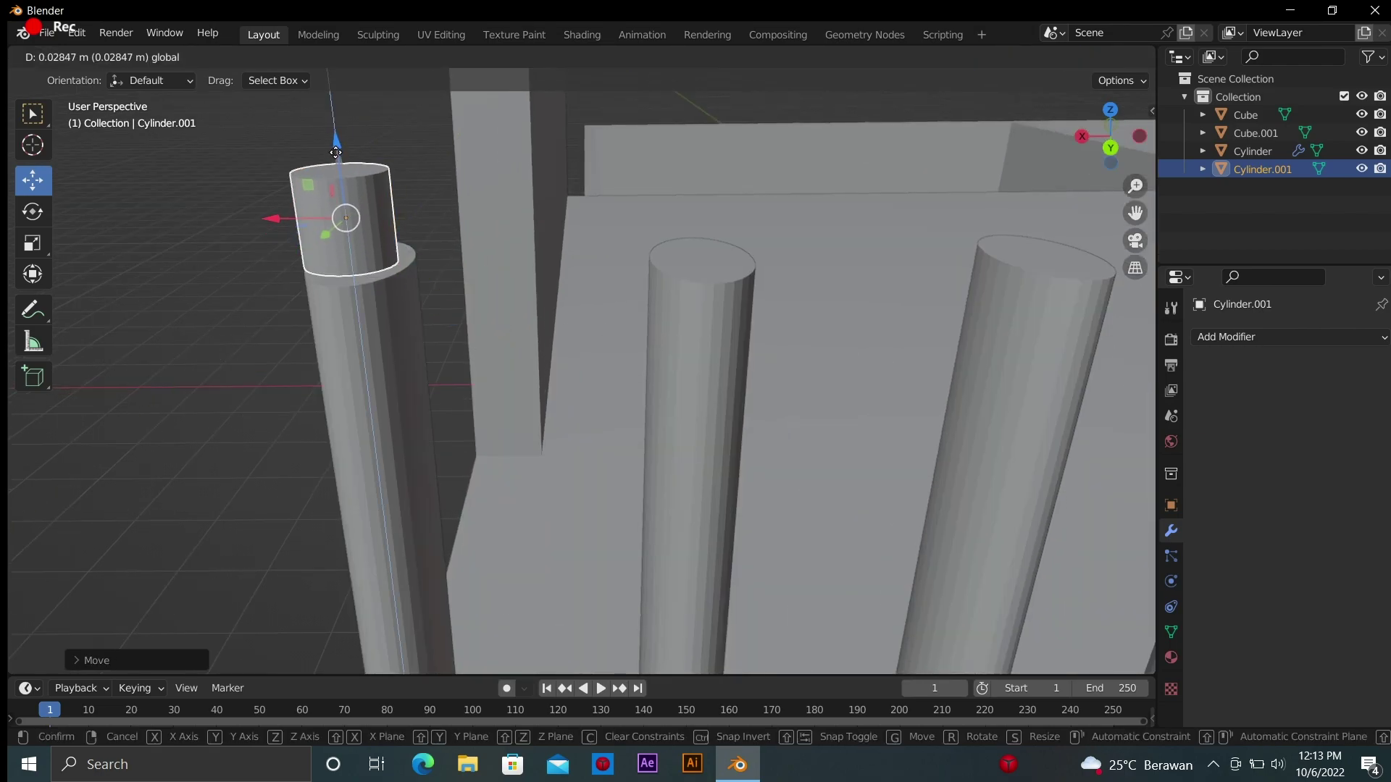
Rotate the small cylinder 90° so it lies horizontally
key(shift+space)
key(t)
mouse_move(335, 267)
mouse_down()
mouse_move(422, 235)
mouse_move(405, 304)
mouse_up()
mouse_move(406, 304)
middle_down()
mouse_move(507, 362)
mouse_move(616, 312)
mouse_move(710, 215)
middle_up()
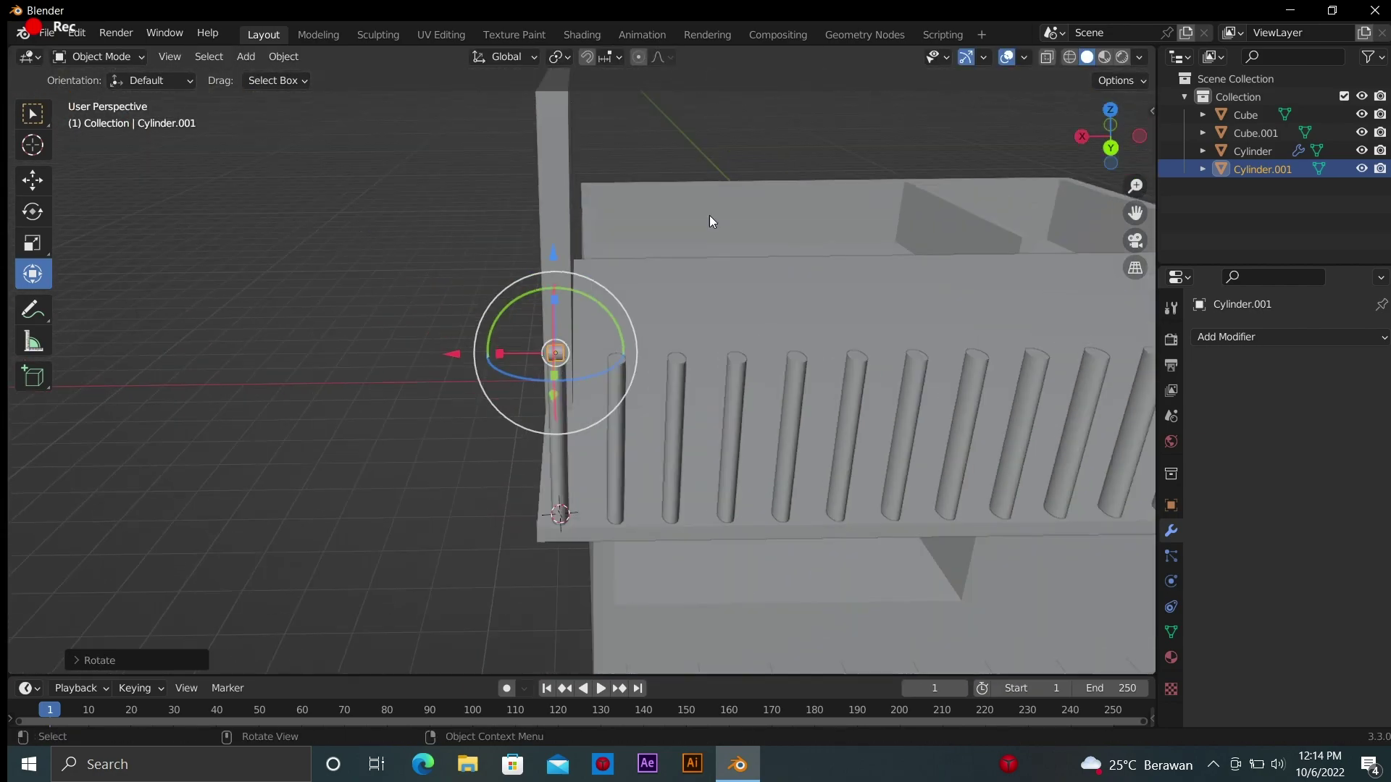
scroll(434, 310, up, 5)
In Edit Mode, extrude the cylinder's end face about 11.77 m along the wall
key(Tab)
click(32, 411)
click(478, 261)
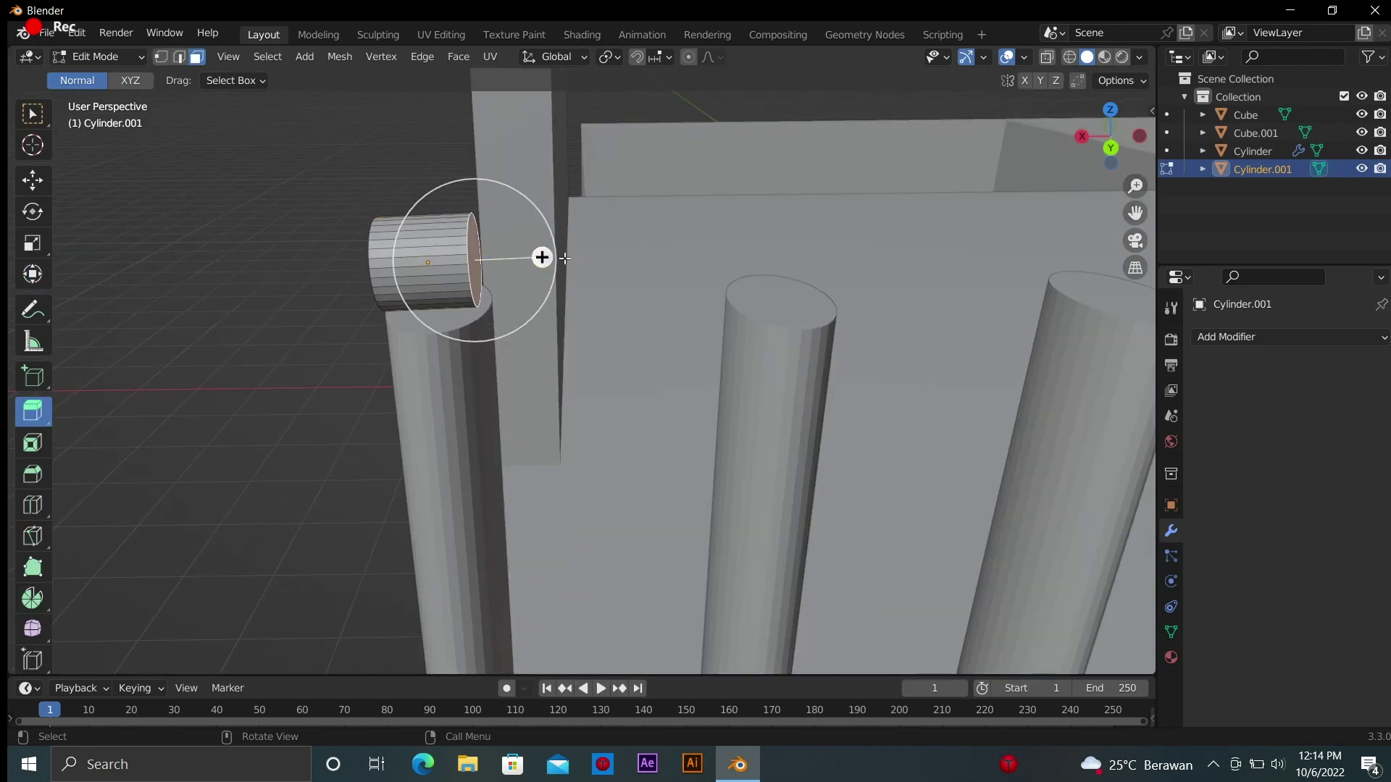
drag(543, 258, 838, 243)
scroll(558, 327, down, 5)
drag(657, 363, 1059, 369)
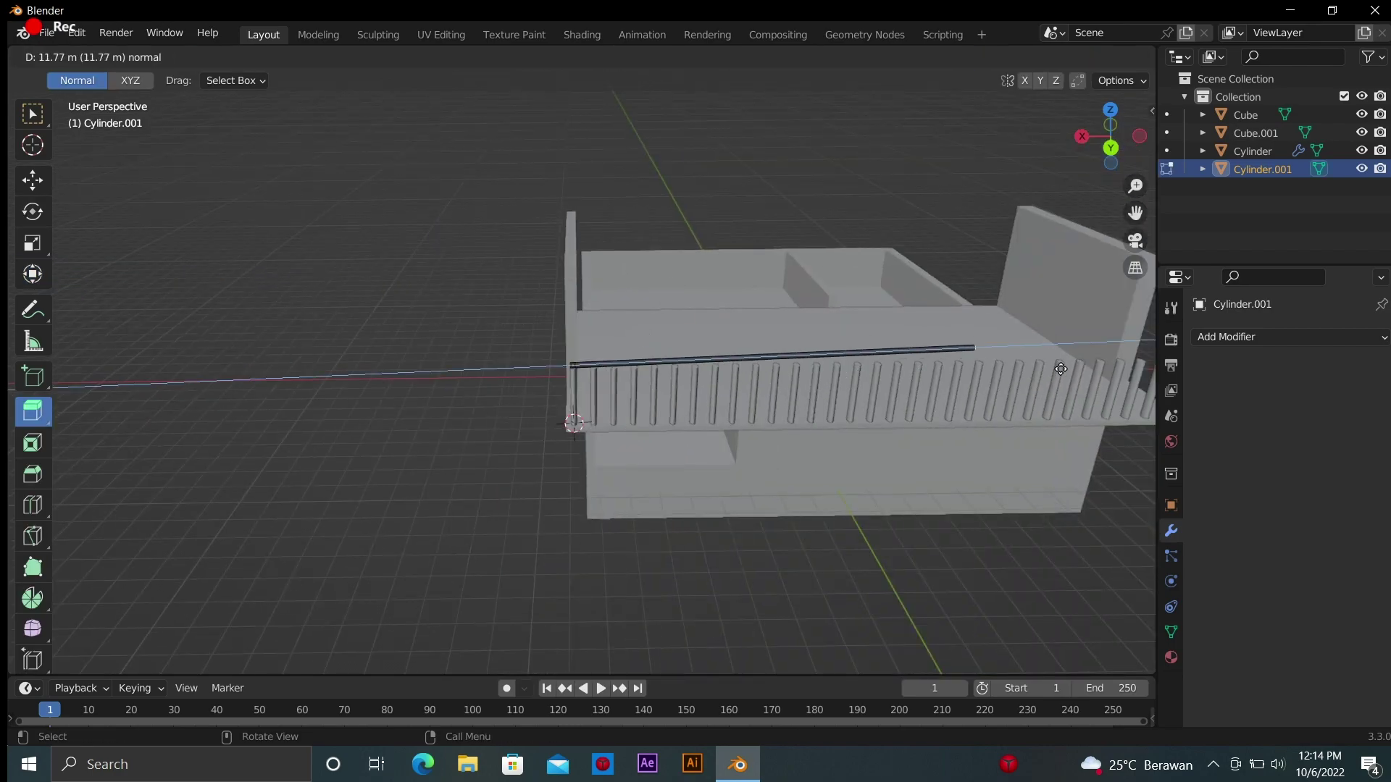
drag(107, 370, 268, 326)
scroll(878, 279, up, 3)
middle_drag(878, 279, 797, 190)
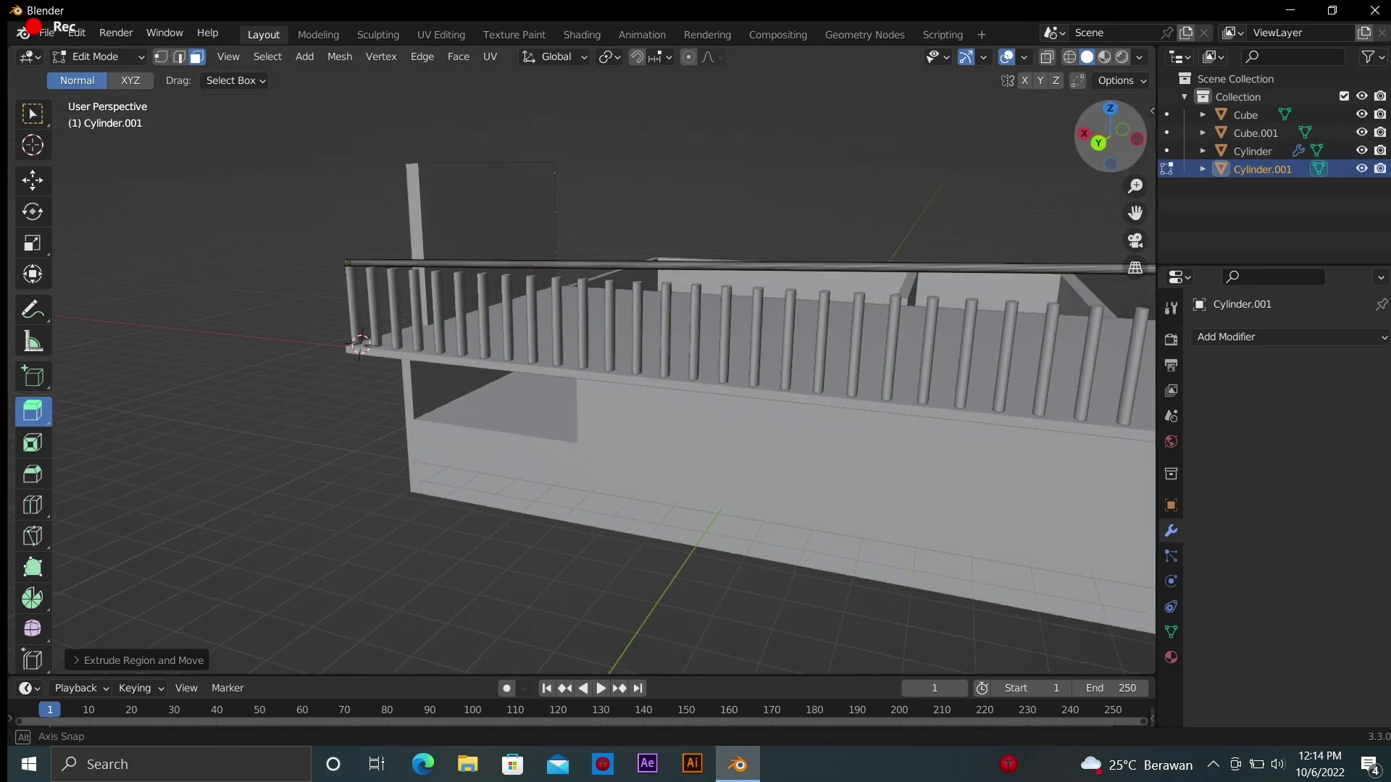
Back in Object Mode, level the rail on the posts and select the row of railing posts
key(Tab)
drag(398, 250, 766, 253)
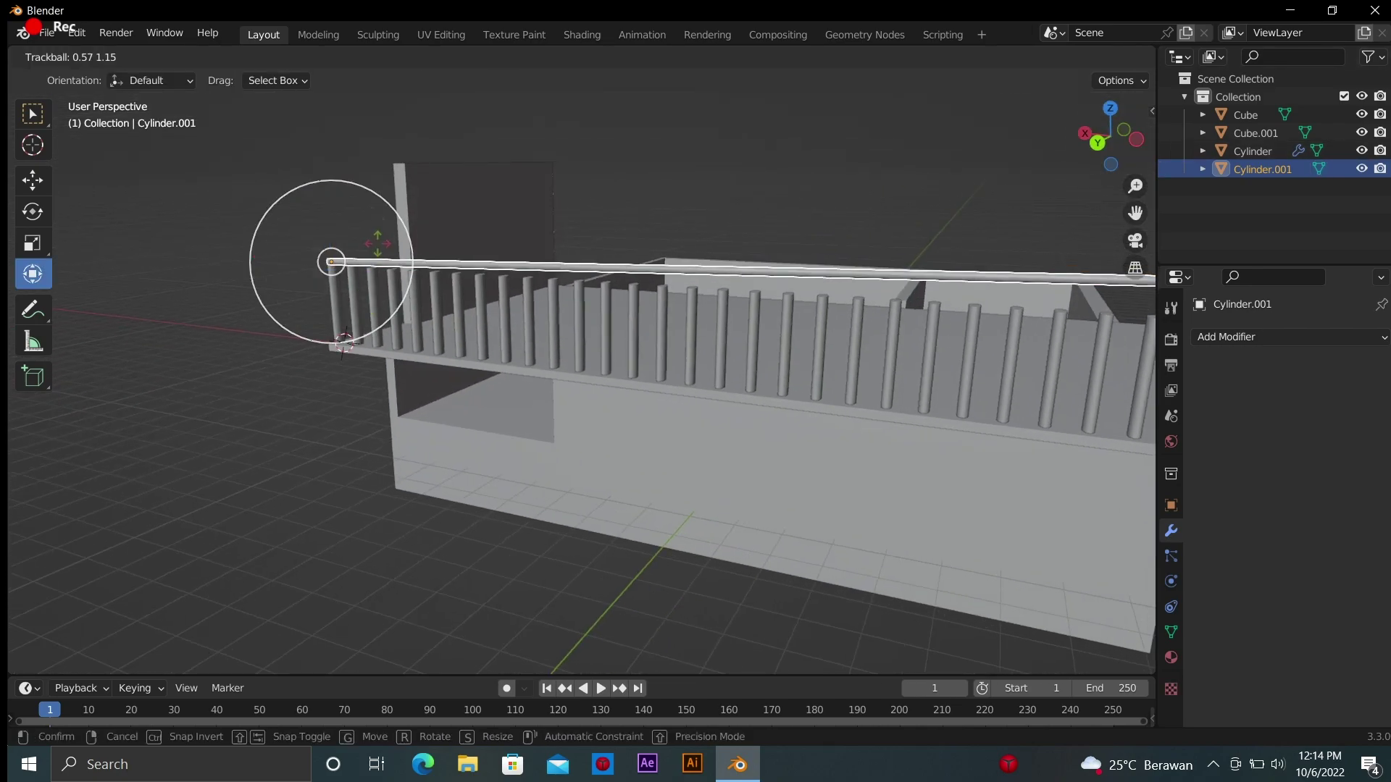
scroll(766, 253, down, 3)
mouse_move(866, 246)
middle_down()
mouse_move(1009, 215)
mouse_move(981, 346)
middle_up()
scroll(1010, 215, up, 3)
scroll(1010, 222, down, 2)
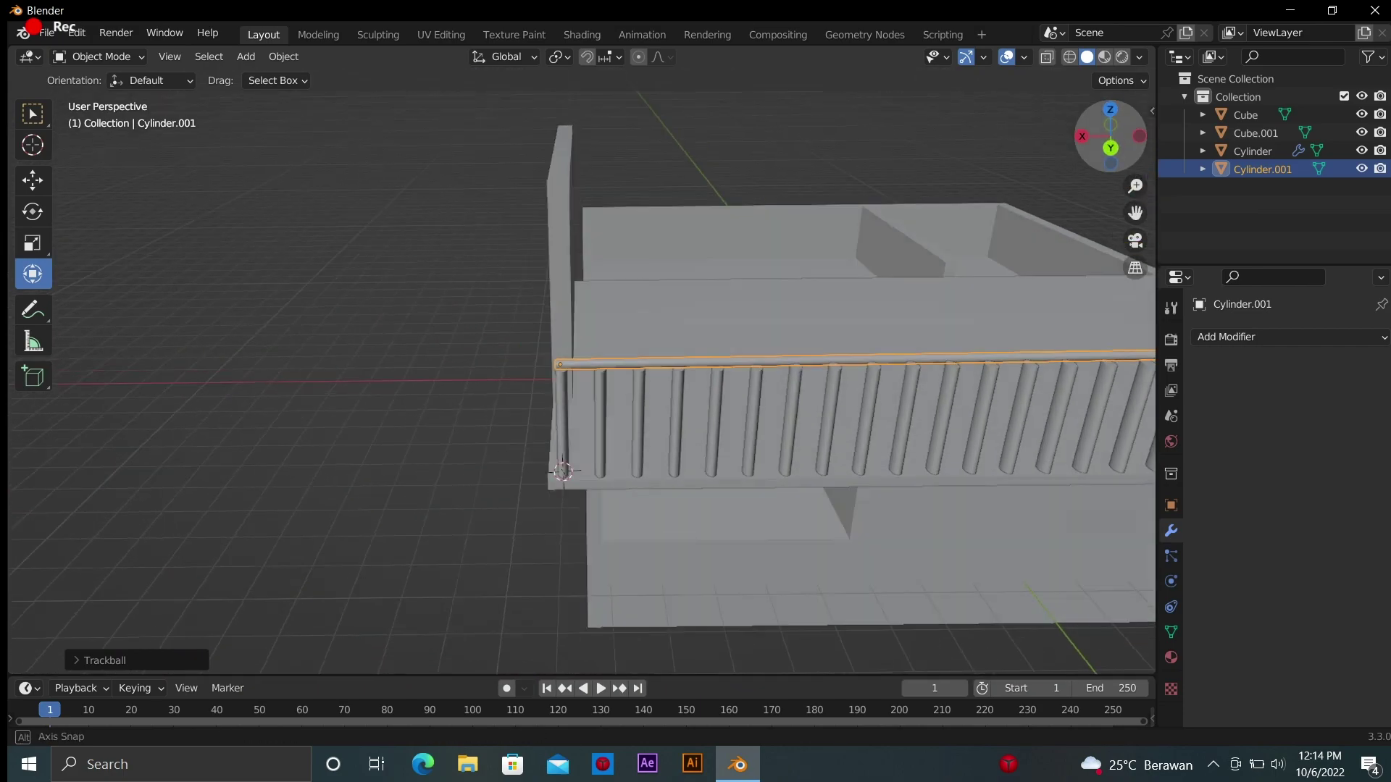
click(982, 346)
scroll(979, 341, down, 3)
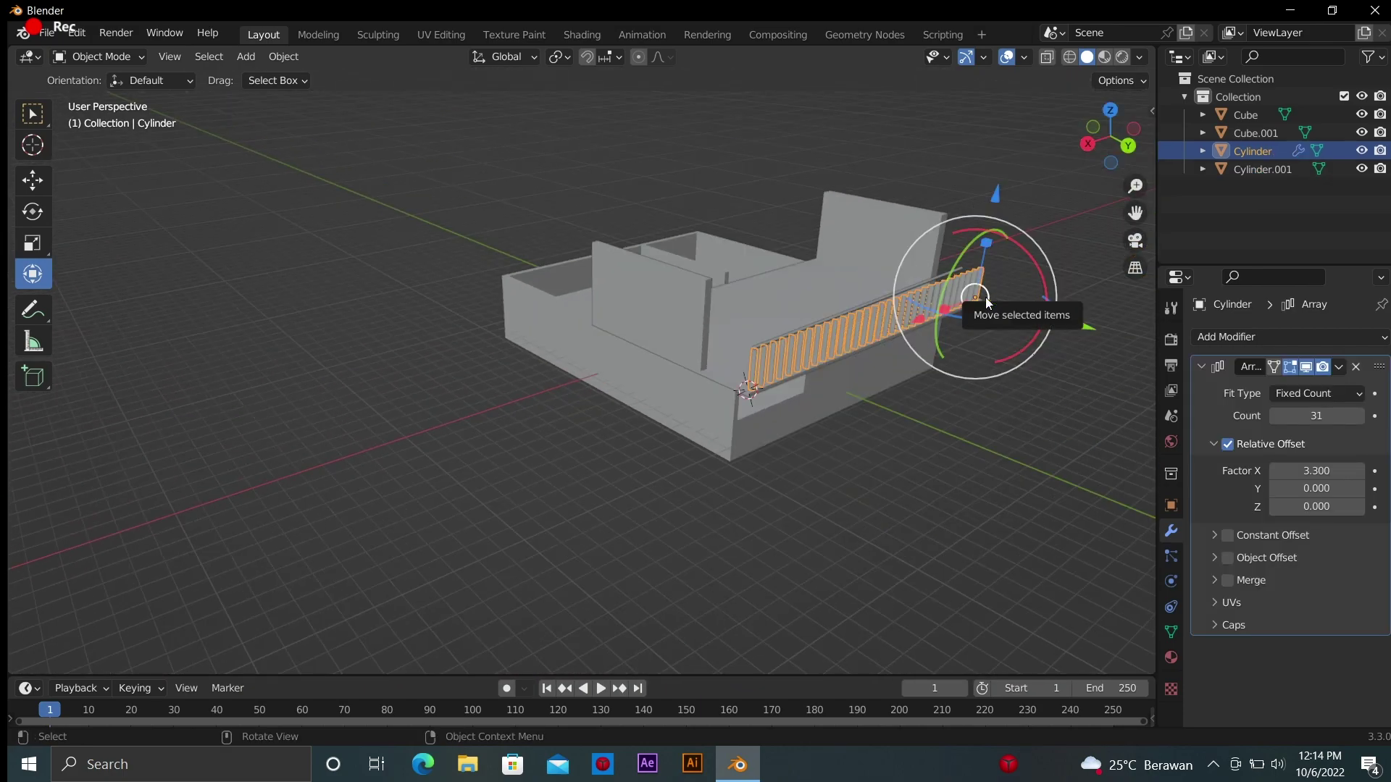
Paste a copy of the post array, slide it along the wall, and set its count to 5
key(ctrl+v)
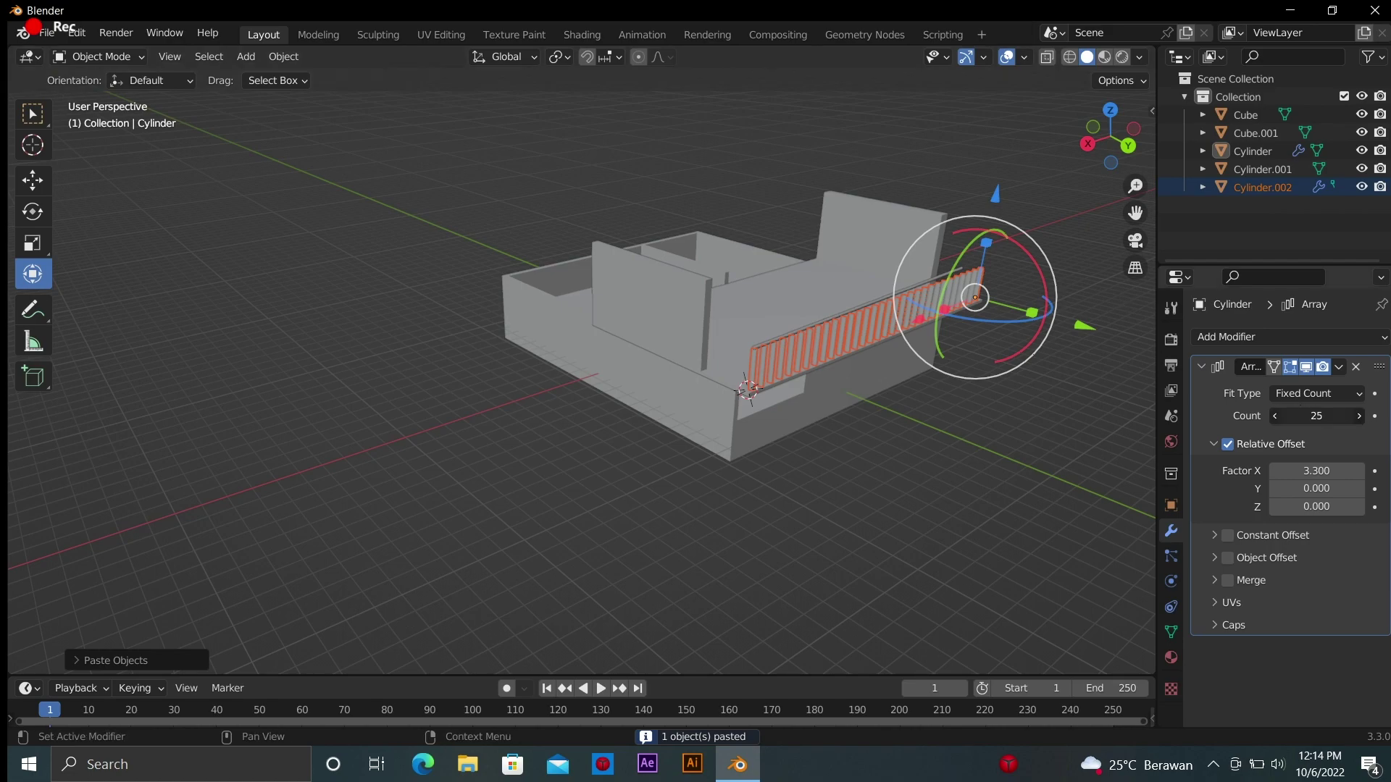
click(34, 183)
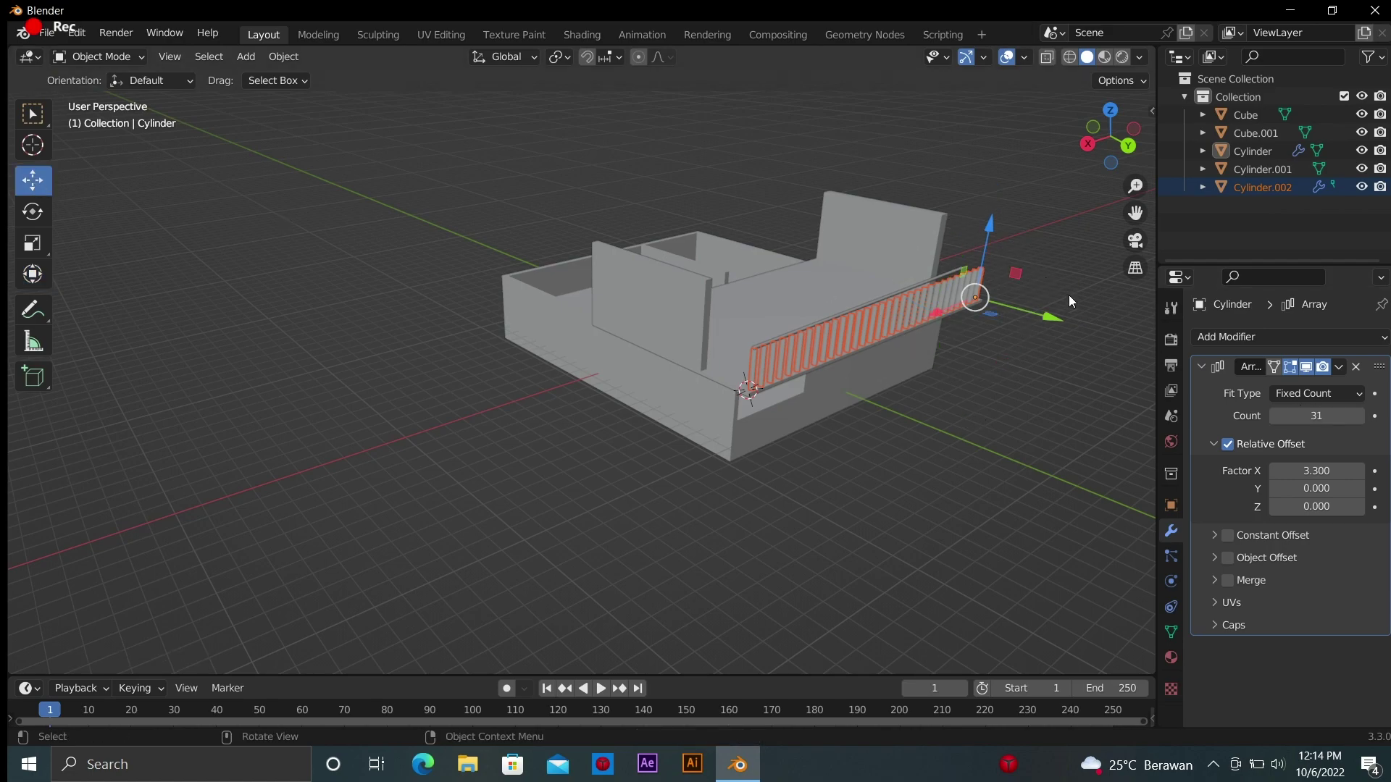
drag(1058, 316, 1011, 303)
click(1070, 397)
click(887, 329)
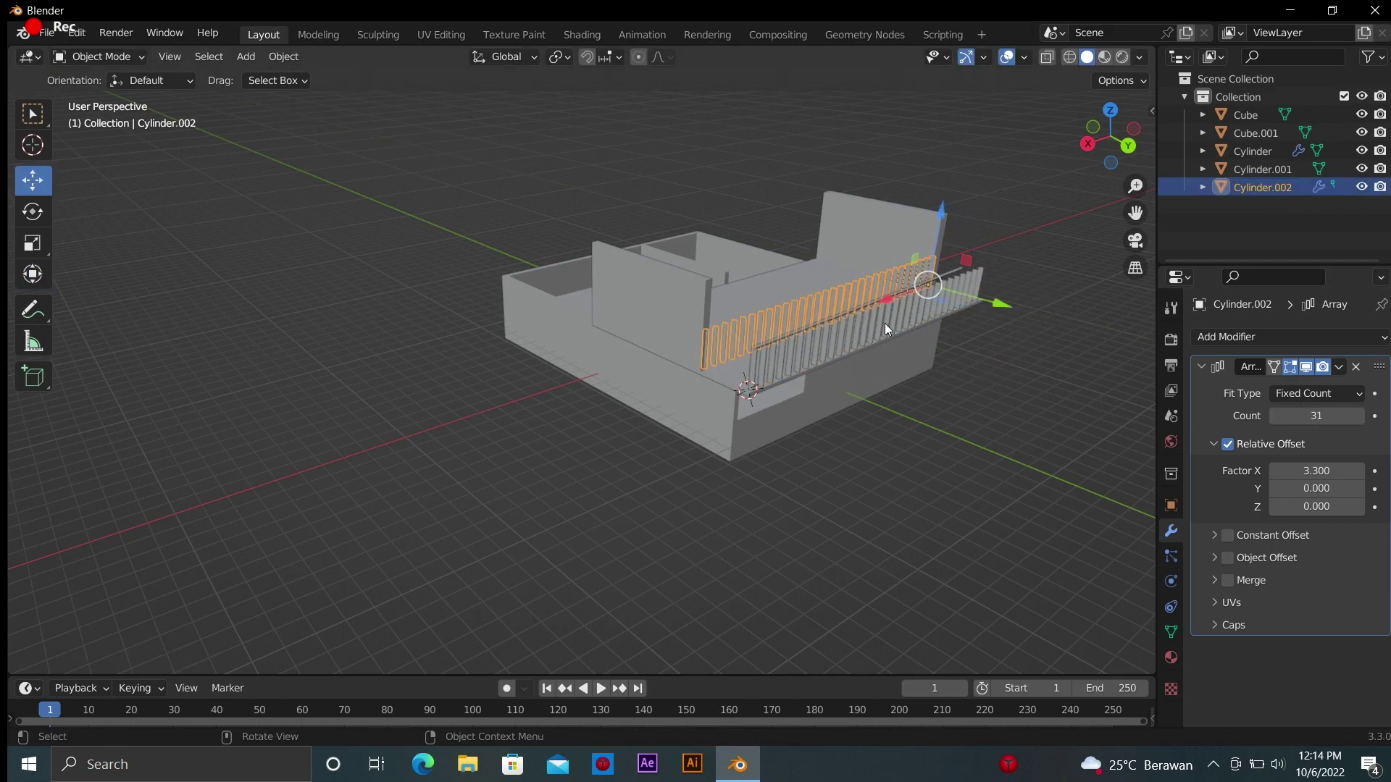
double_click(1275, 416)
Rotate the top rail slightly about vertical and raise it upward
middle_drag(1023, 194, 652, 217)
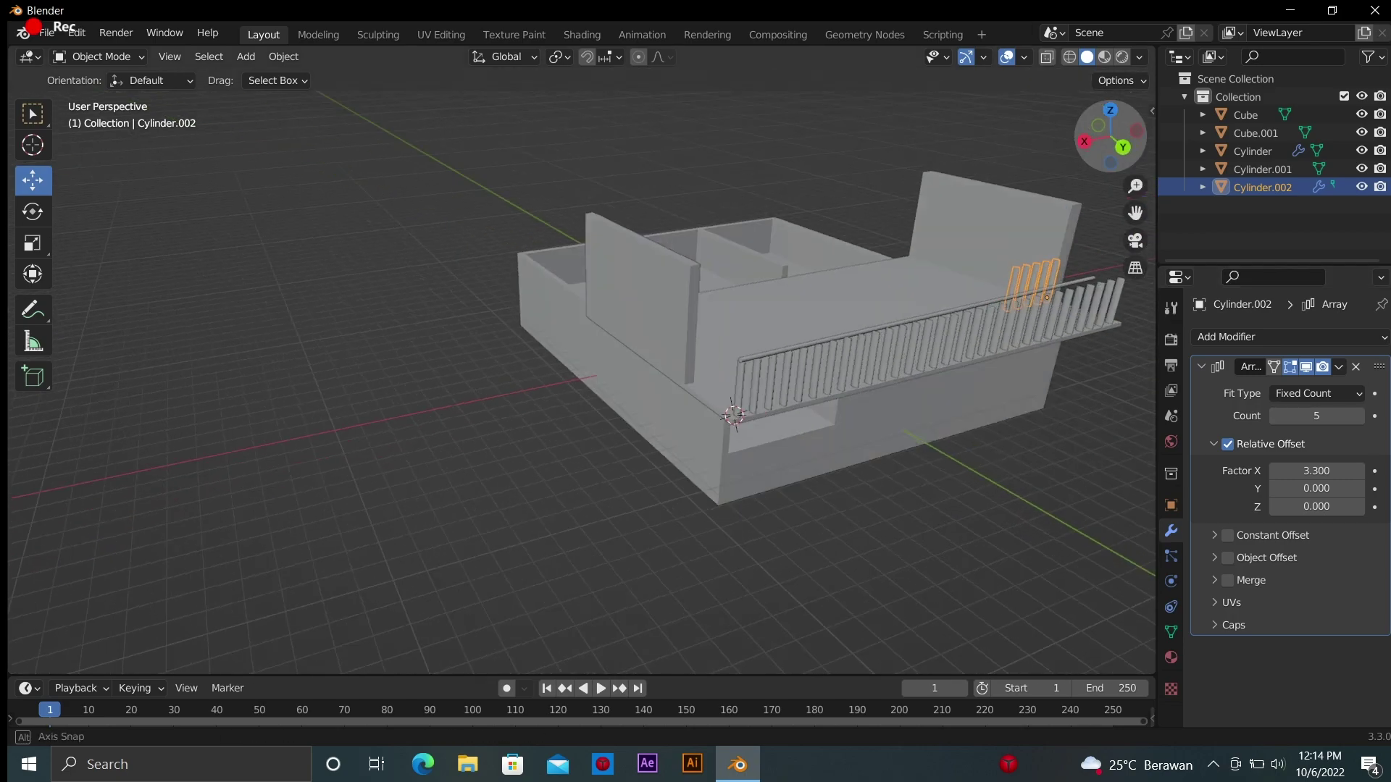
drag(1110, 136, 1077, 127)
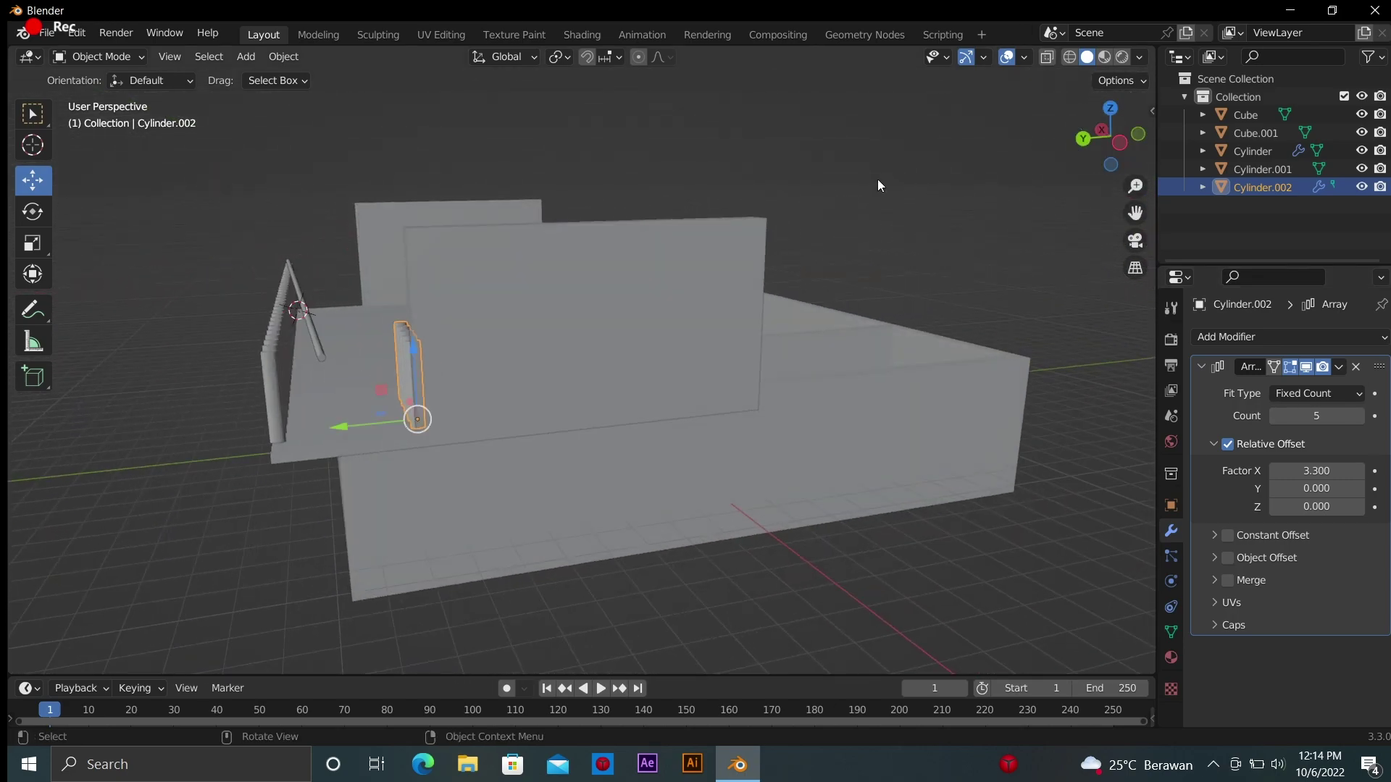
click(306, 329)
click(32, 274)
mouse_move(288, 270)
mouse_down()
mouse_move(289, 282)
mouse_move(302, 266)
mouse_up()
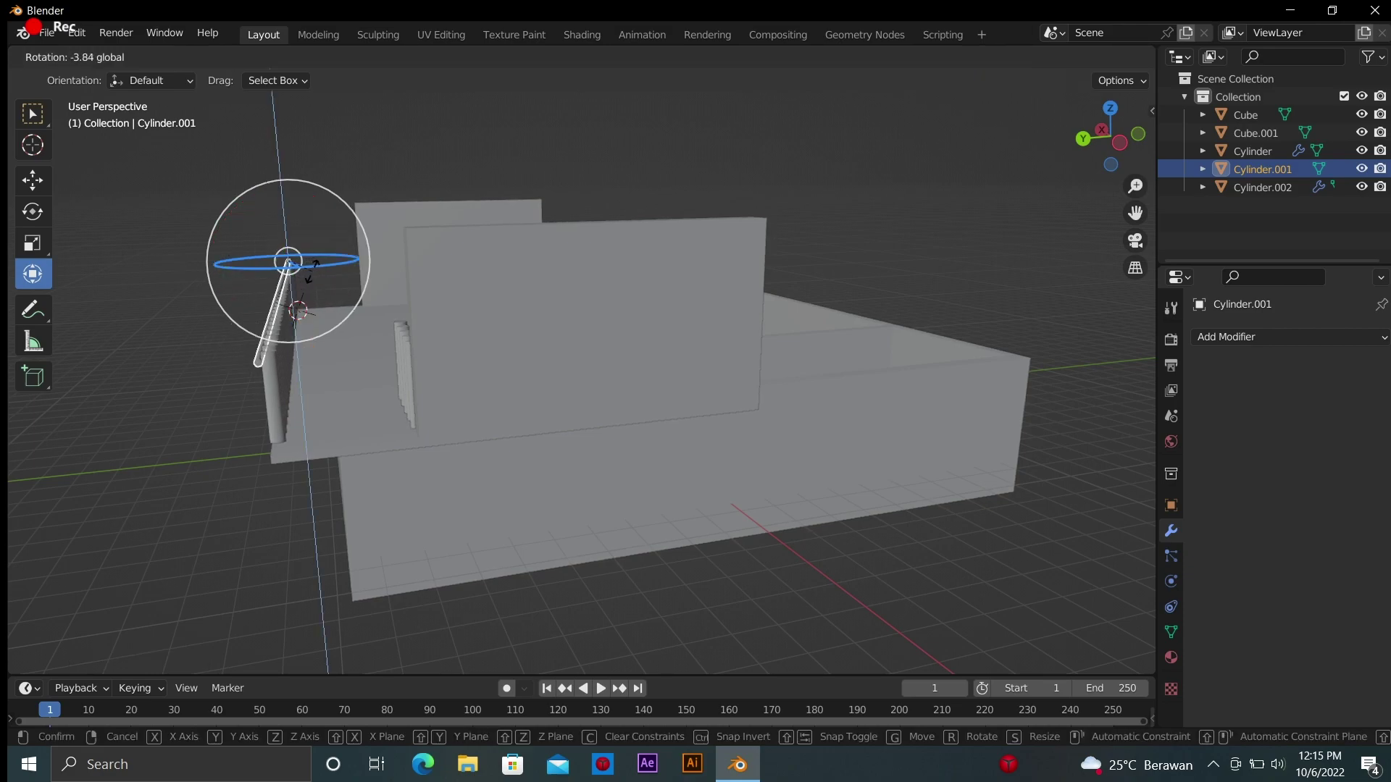
drag(313, 272, 311, 275)
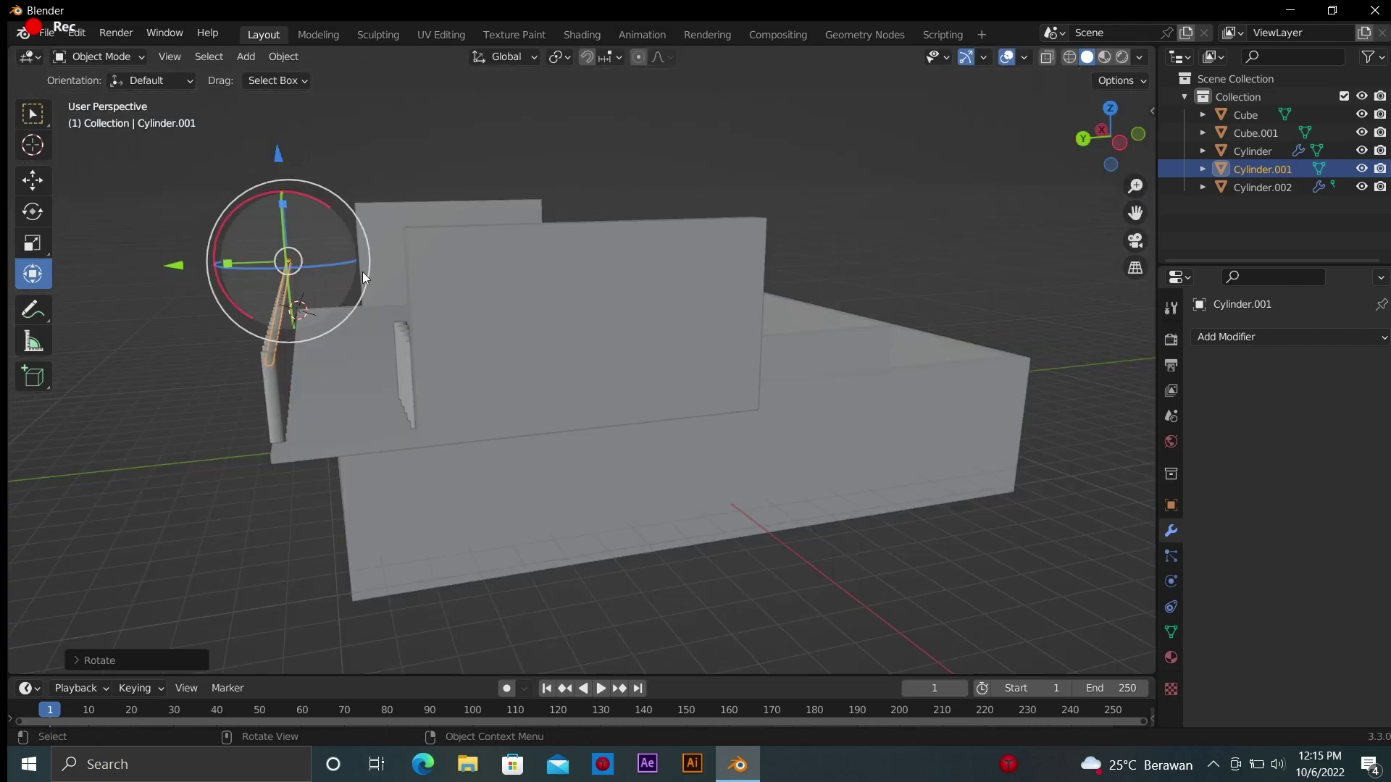
middle_drag(362, 272, 811, 273)
scroll(811, 273, up, 3)
drag(309, 210, 309, 193)
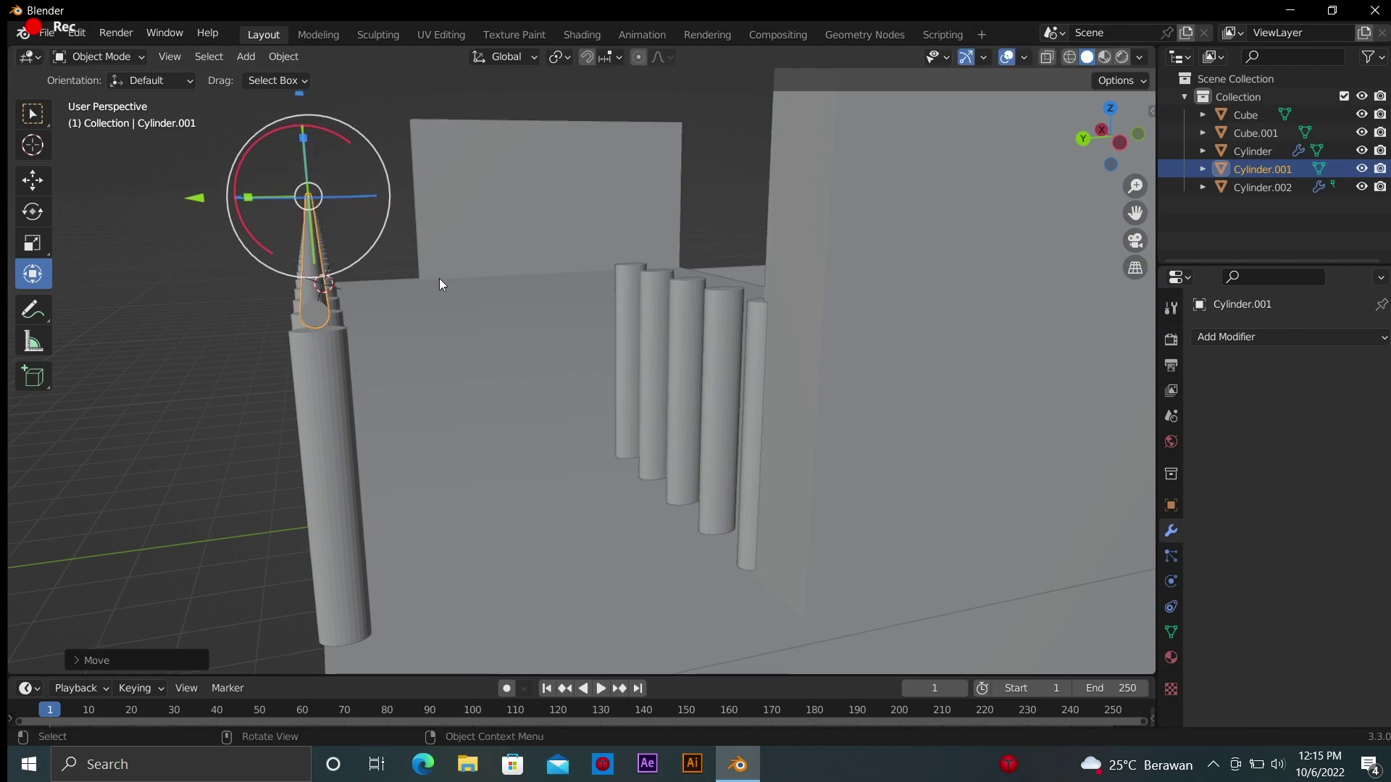
Turn the five-post railing copy about 87° to run along the deck's side
click(674, 322)
mouse_move(720, 552)
mouse_down()
mouse_move(753, 546)
mouse_move(761, 572)
mouse_up()
right_click(709, 559)
right_click(708, 567)
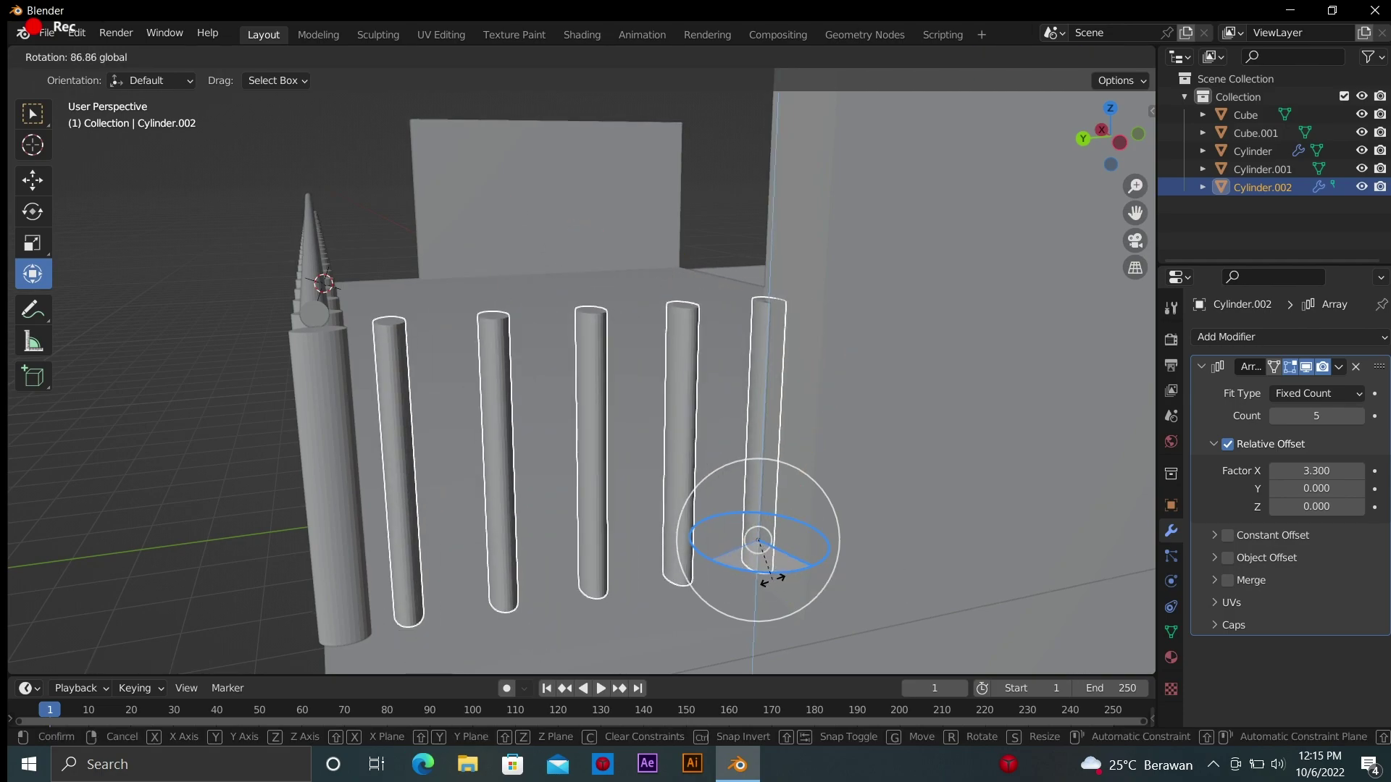
middle_drag(760, 572, 869, 549)
drag(1108, 137, 1095, 129)
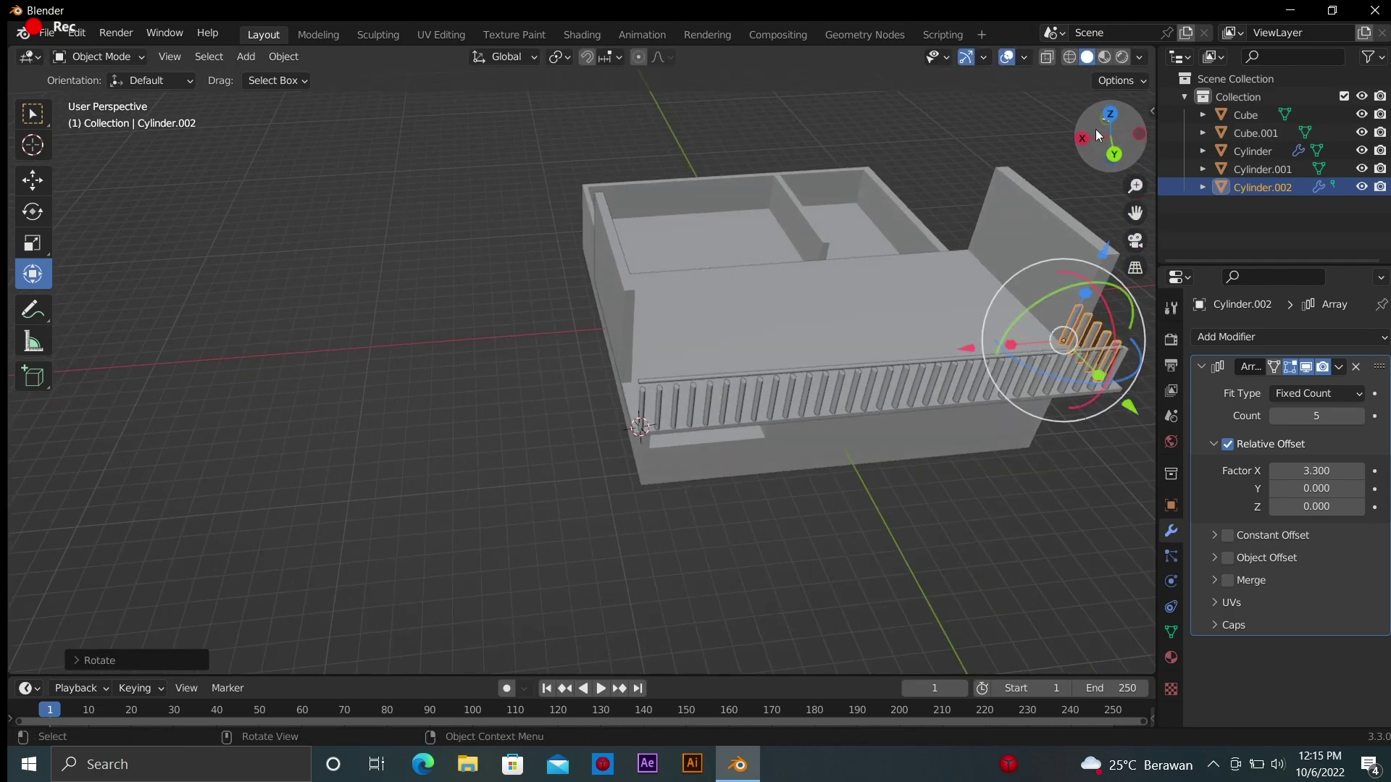
Paste another five-post railing copy and place it at the far corner
key(ctrl+v)
click(40, 181)
key(g)
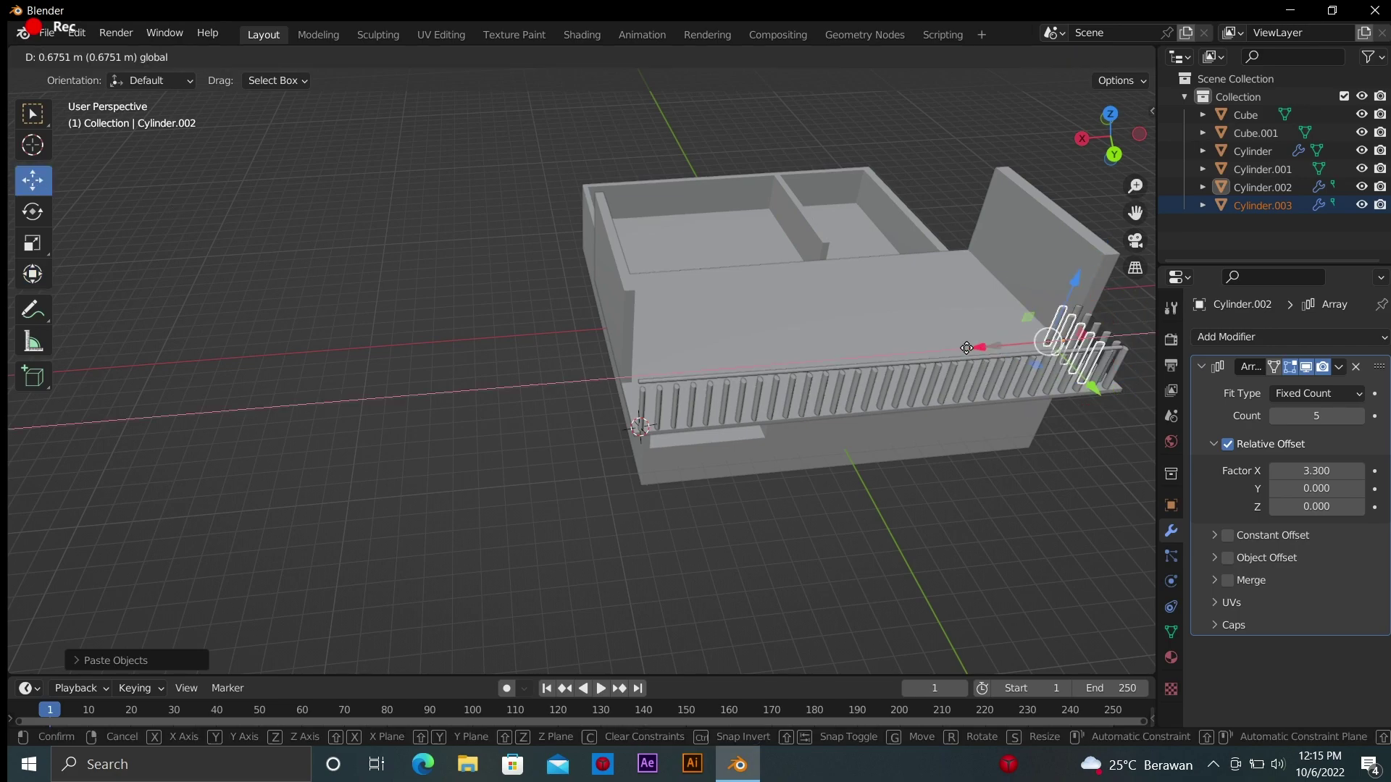
click(552, 348)
scroll(552, 349, up, 3)
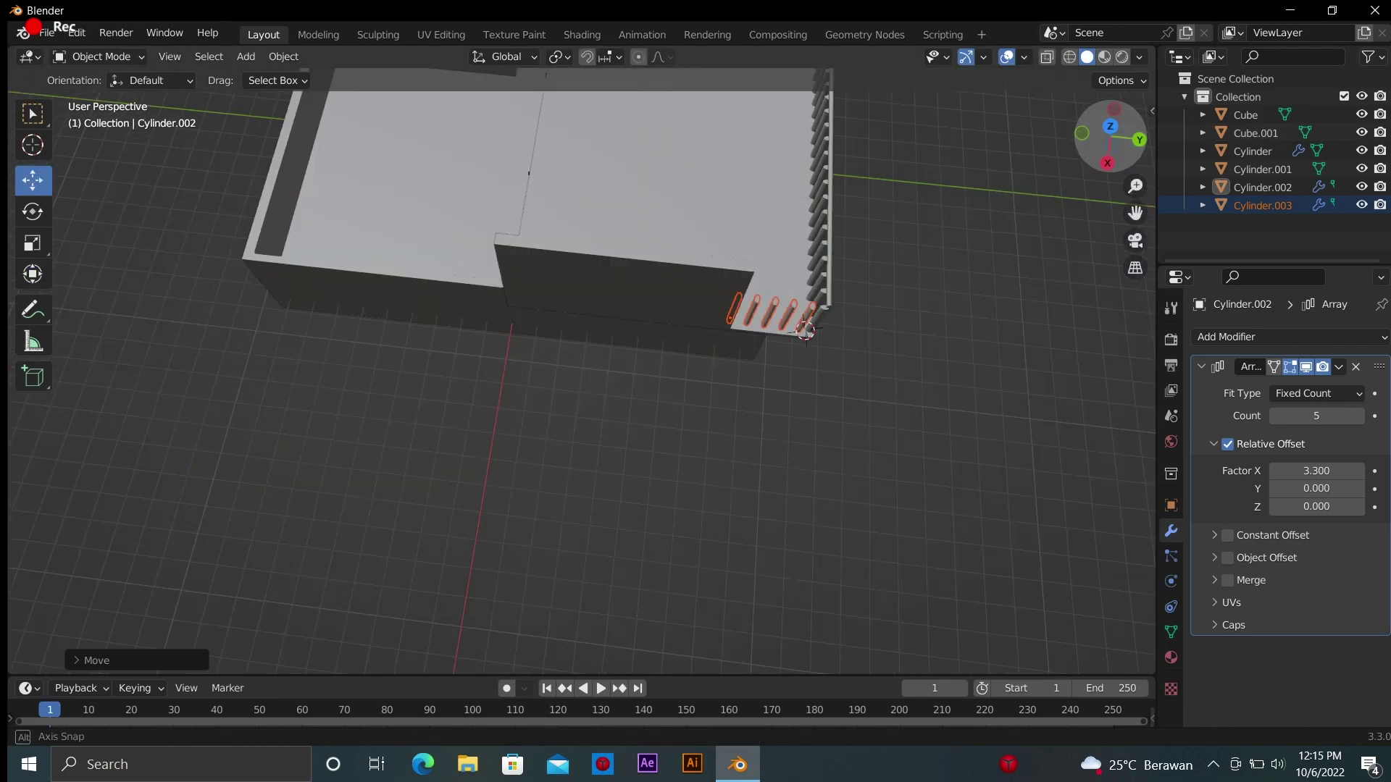
mouse_move(551, 348)
middle_down()
mouse_move(435, 326)
mouse_move(507, 311)
mouse_move(597, 465)
middle_up()
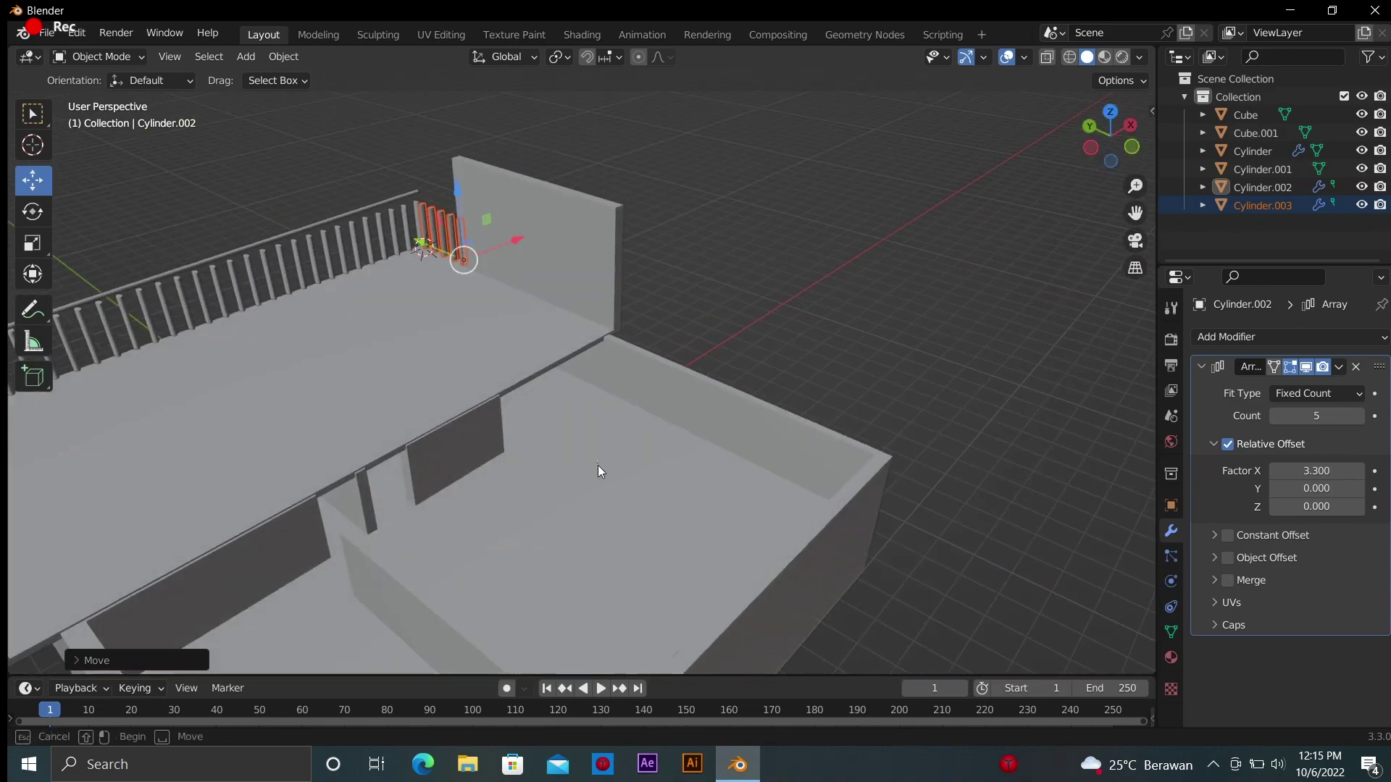
click(601, 466)
Move the top rail, Cylinder.001, into its new position
middle_drag(849, 60, 827, 248)
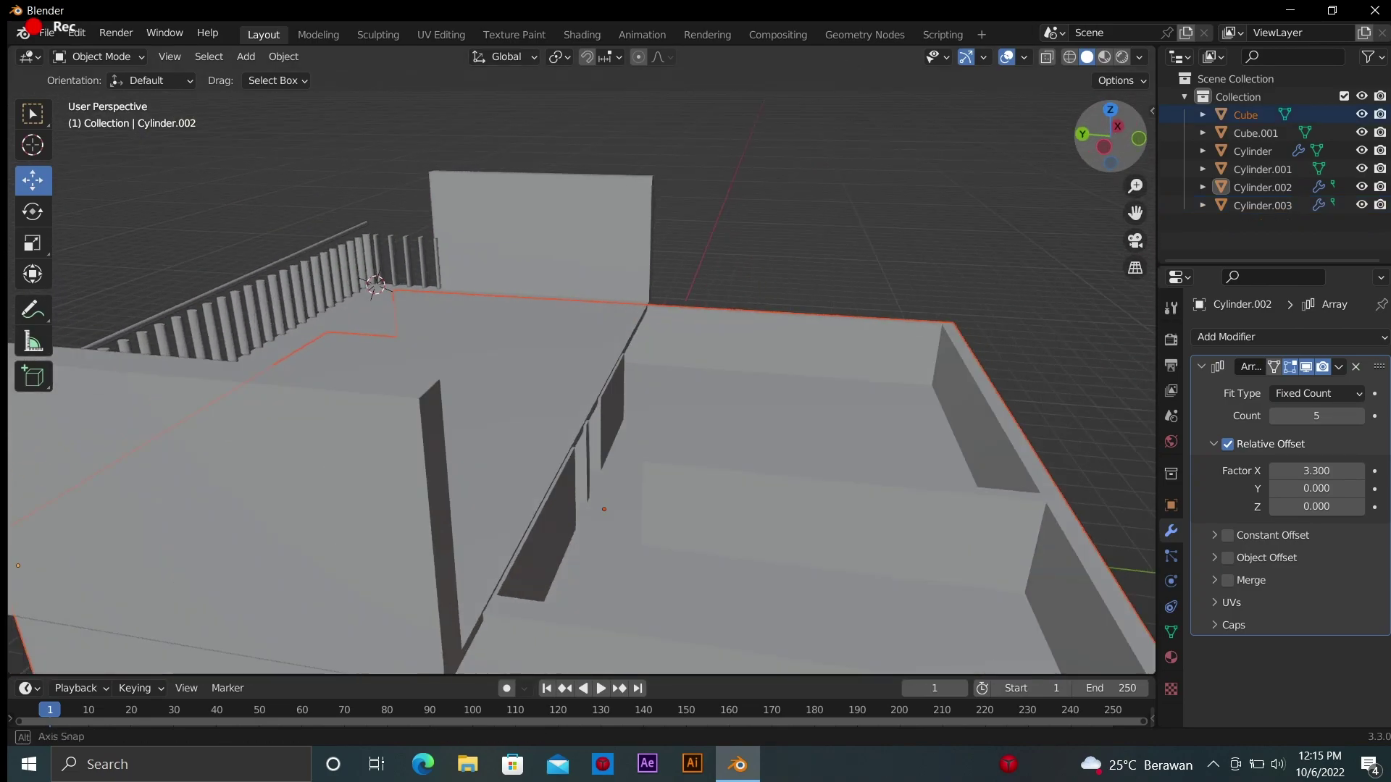
click(862, 250)
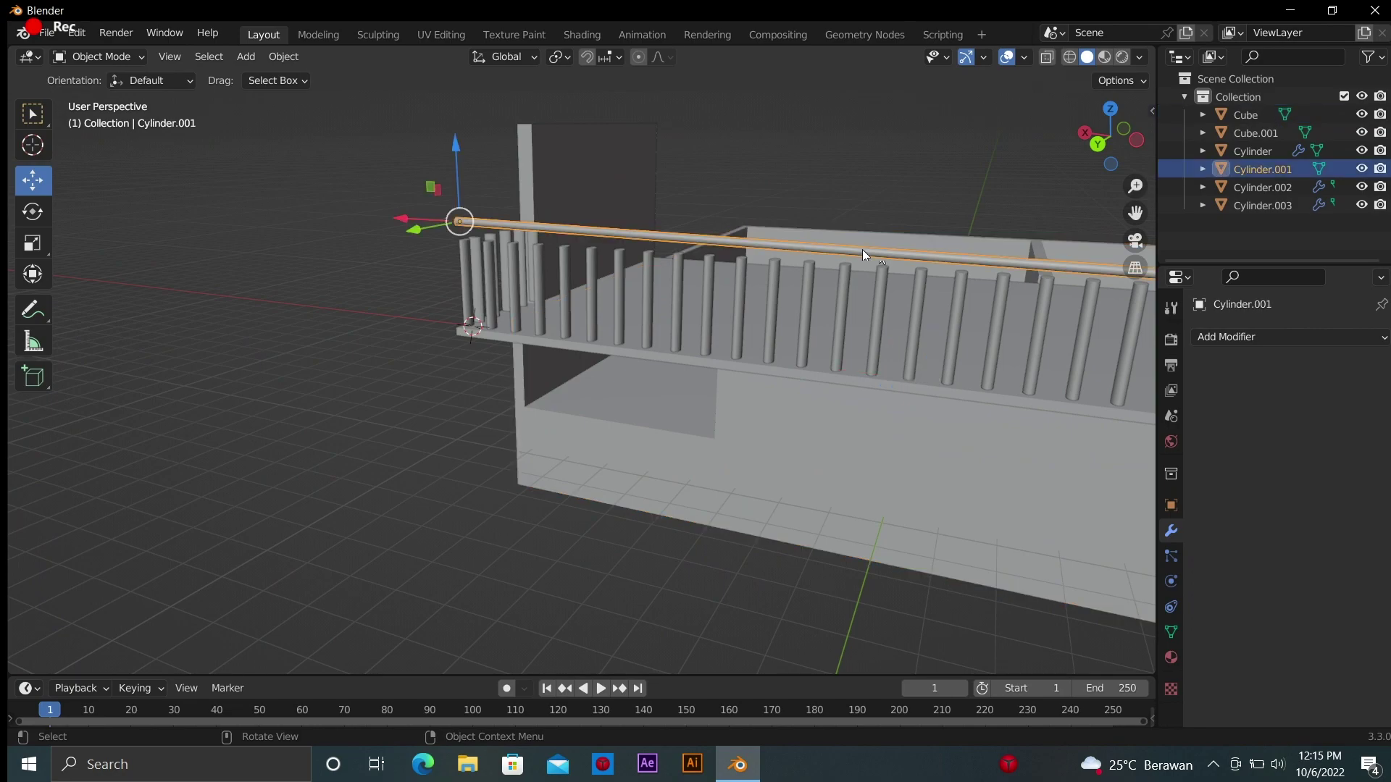
key(g)
click(707, 166)
mouse_move(707, 166)
middle_down()
mouse_move(833, 174)
mouse_move(797, 304)
mouse_move(923, 206)
middle_up()
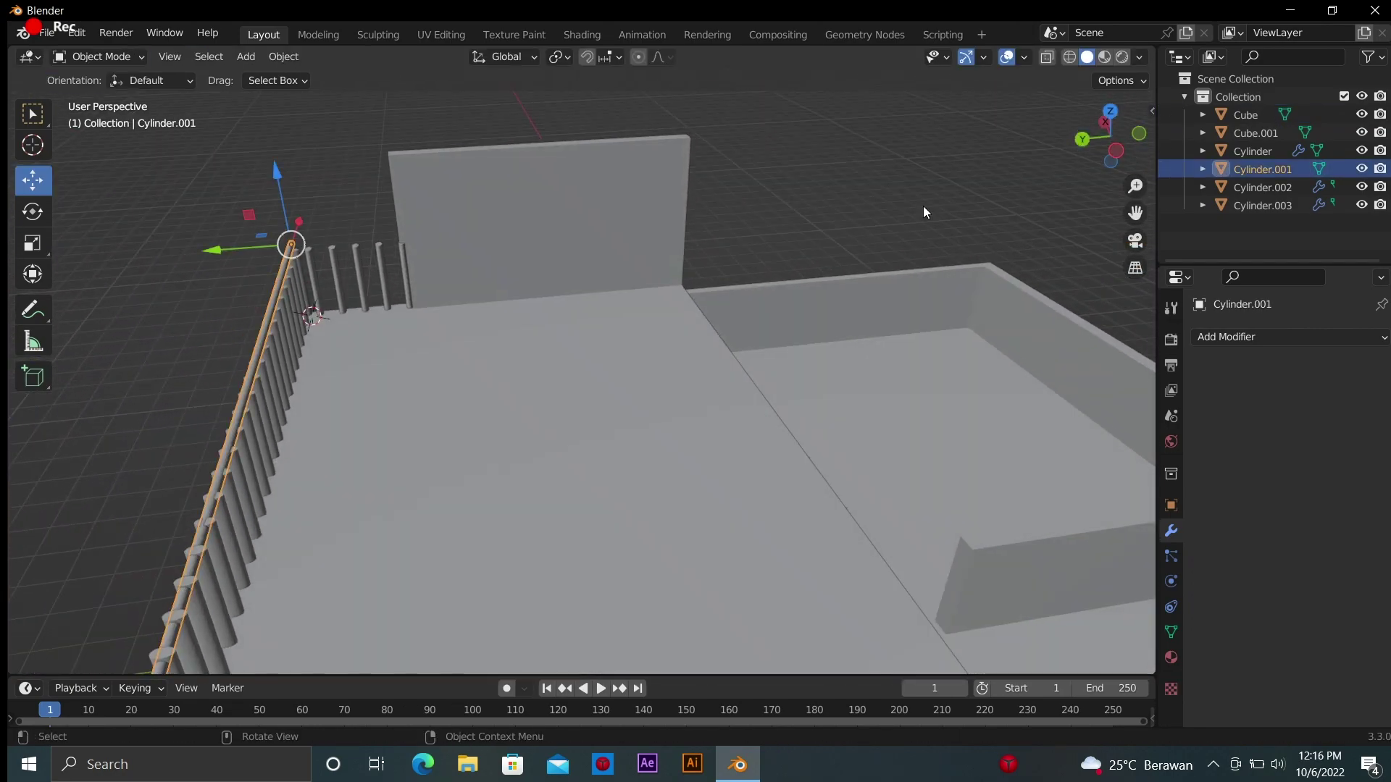
Extrude a strip face of Cube.001 up about 1.067 m to form a wall
click(585, 455)
key(Tab)
click(435, 467)
middle_drag(435, 467, 450, 446)
drag(465, 424, 450, 267)
mouse_move(451, 267)
middle_down()
mouse_move(397, 246)
mouse_move(888, 115)
mouse_move(1138, 224)
middle_up()
Add a vertical loop cut across the upper wall and check it from the side and top views
click(32, 505)
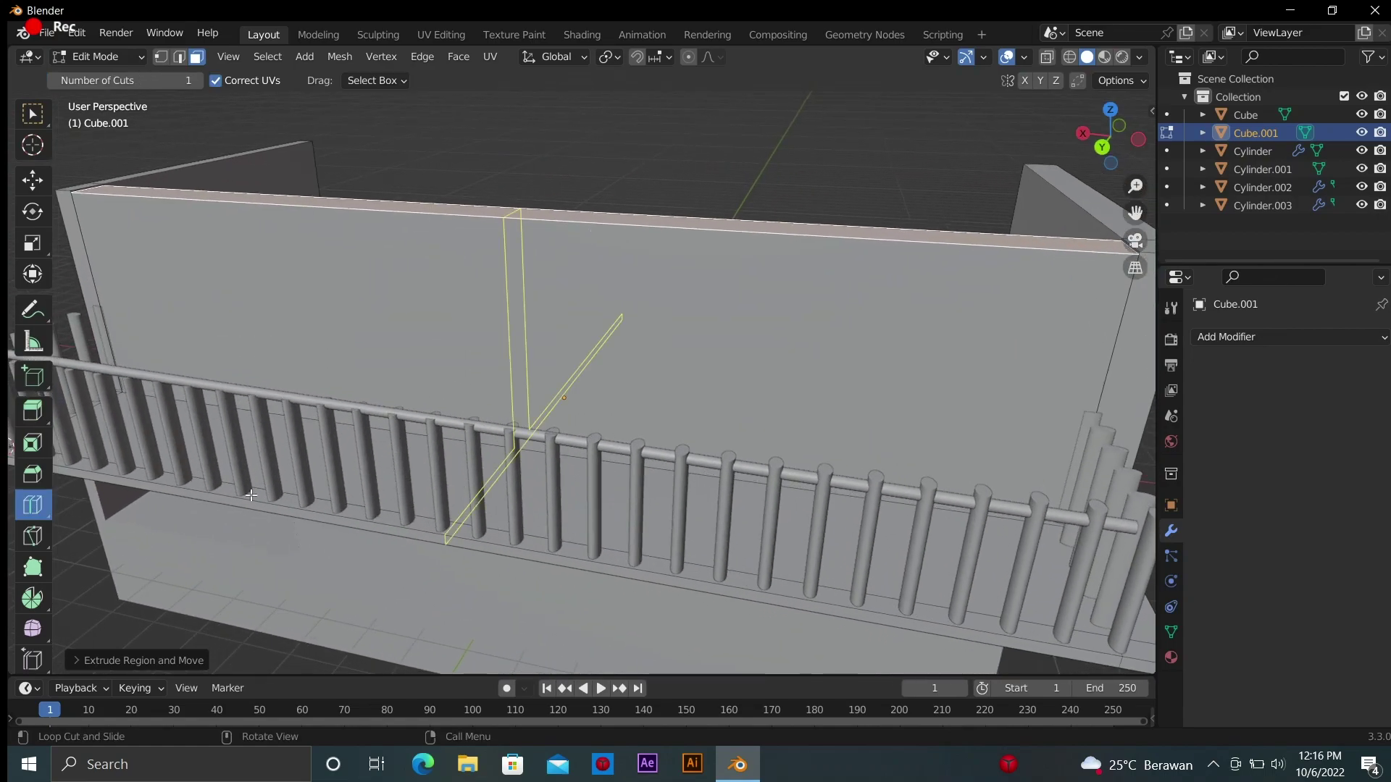
drag(507, 442, 446, 442)
click(463, 456)
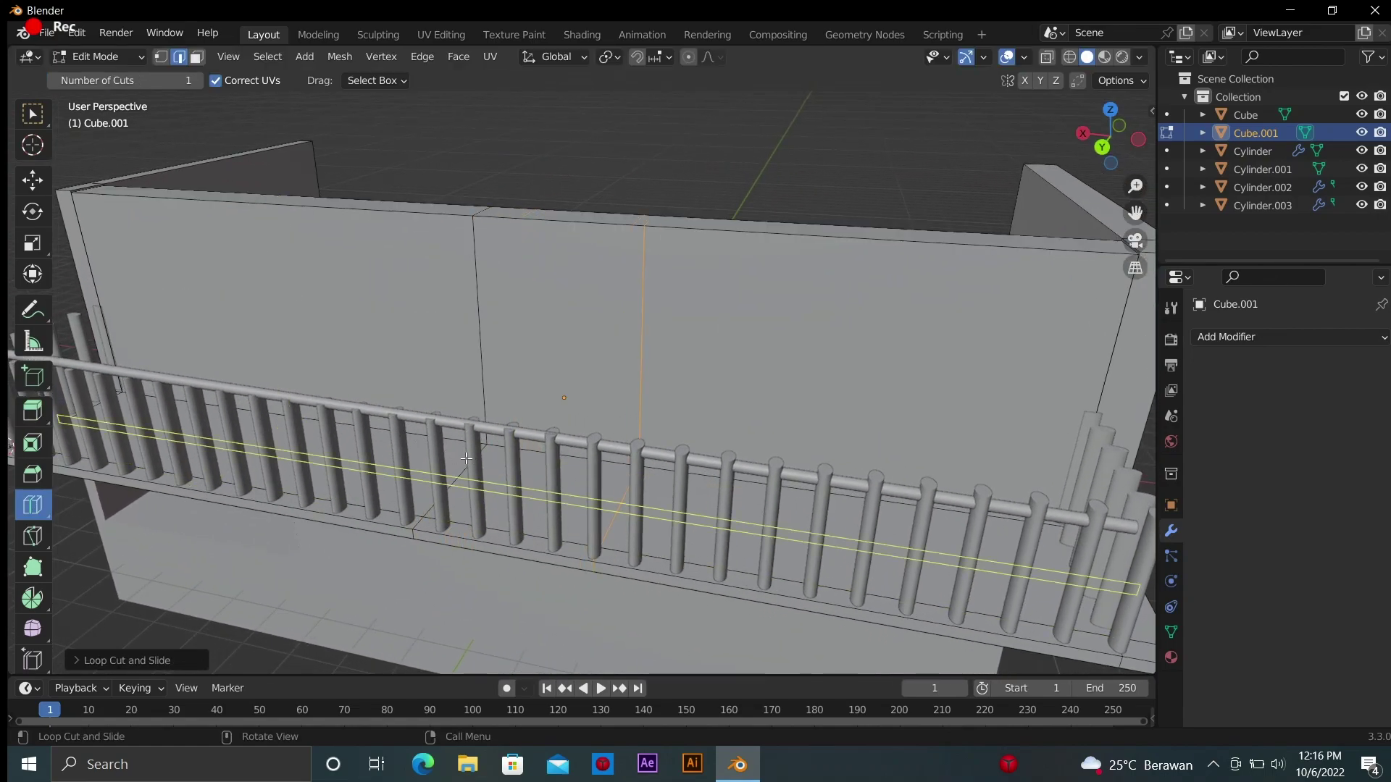
key(grave)
key(grave)
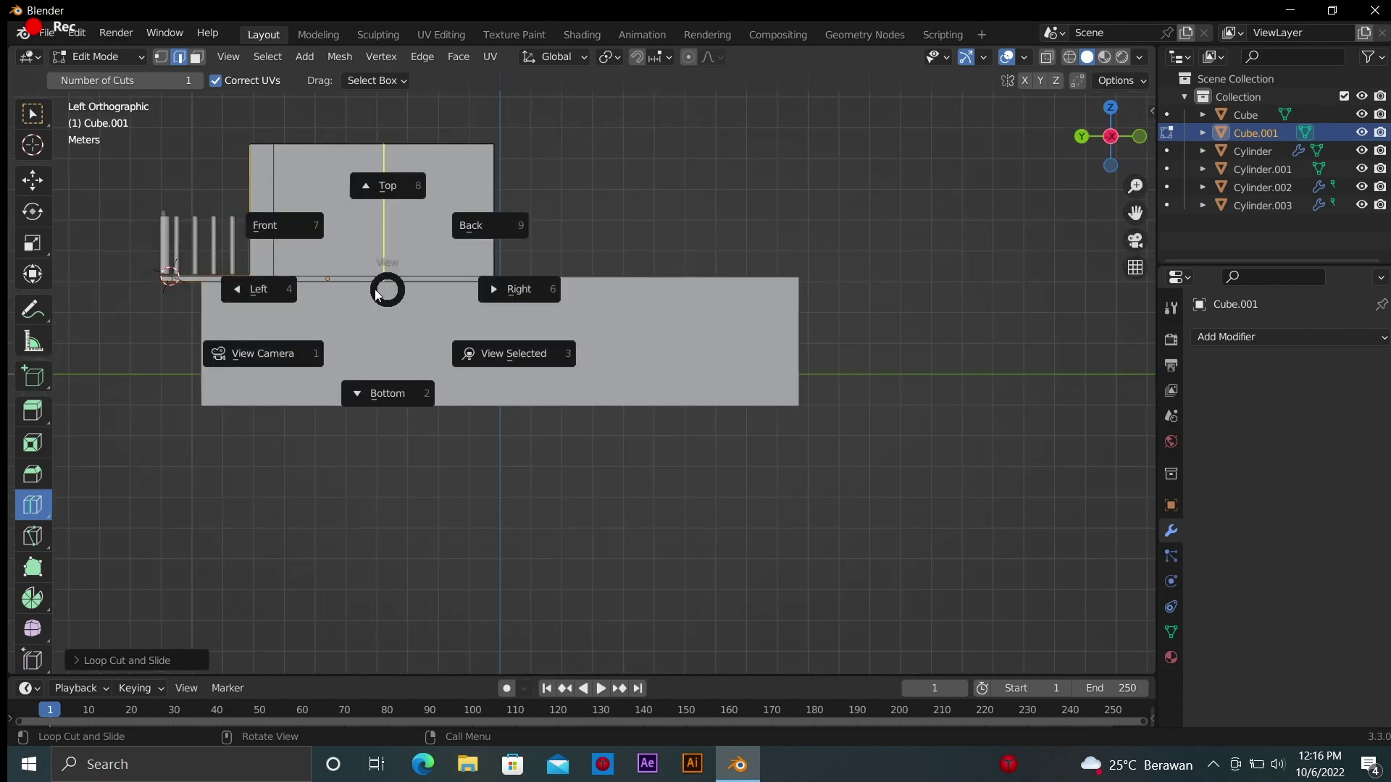
click(267, 287)
key(grave)
click(499, 211)
Add a second vertical cut through the upper wall
key(grave)
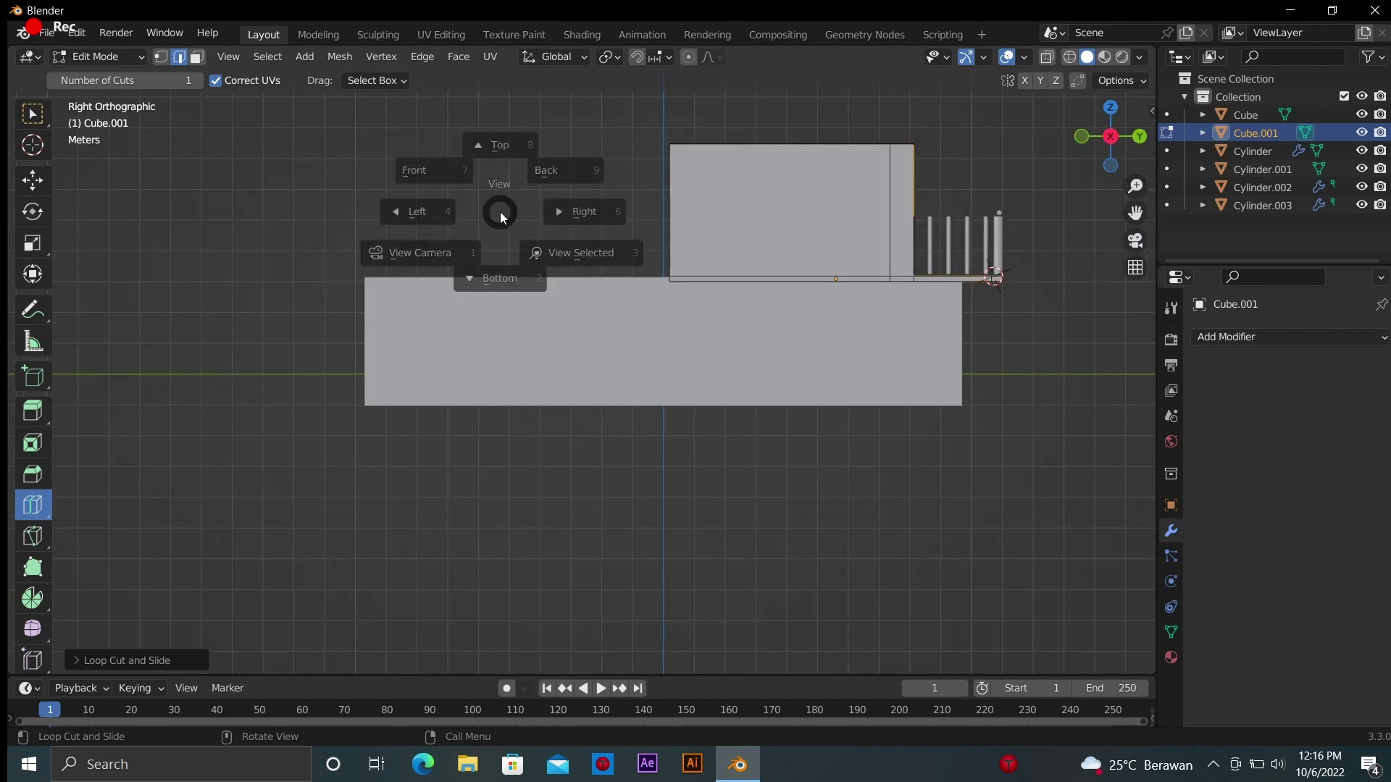
click(486, 123)
key(grave)
click(481, 346)
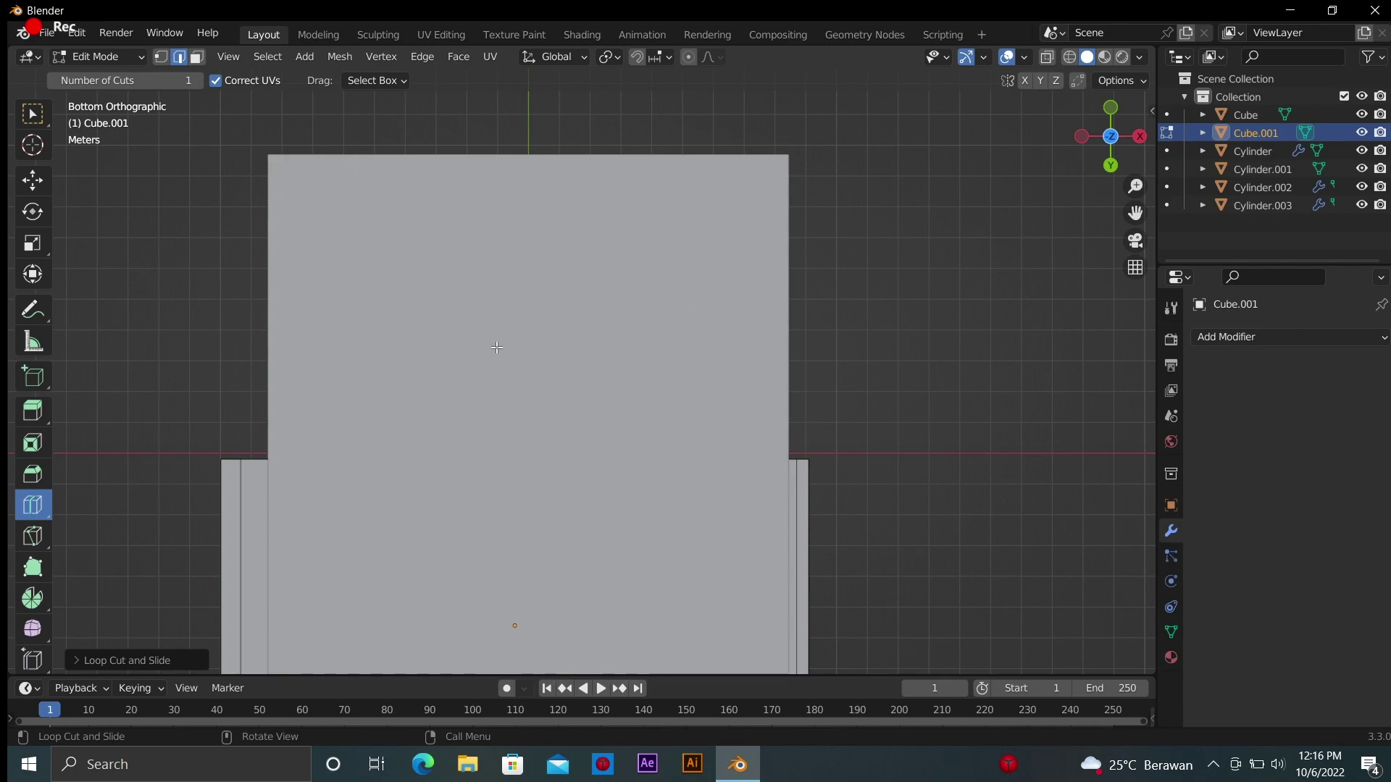
middle_drag(869, 217, 902, 202)
key(grave)
click(832, 220)
middle_drag(773, 236, 813, 224)
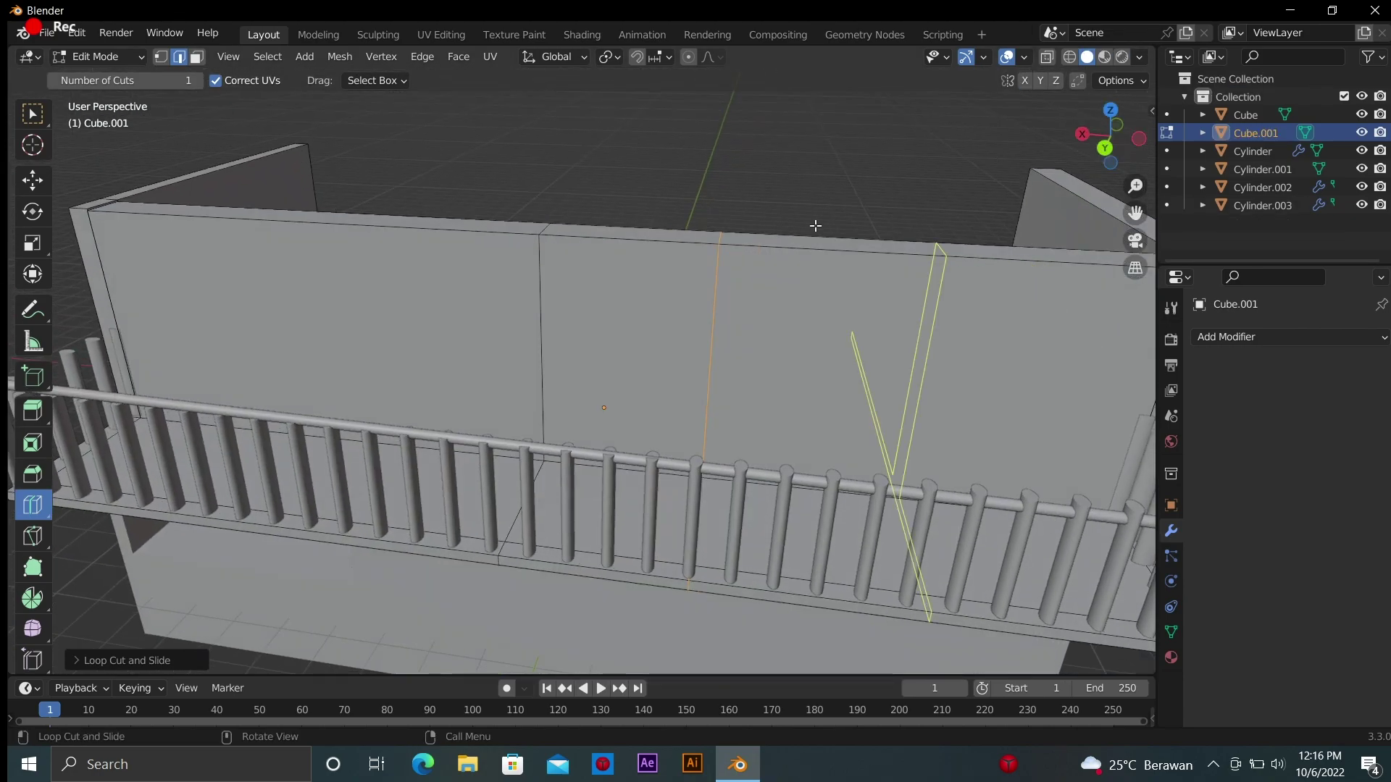
key(grave)
click(800, 308)
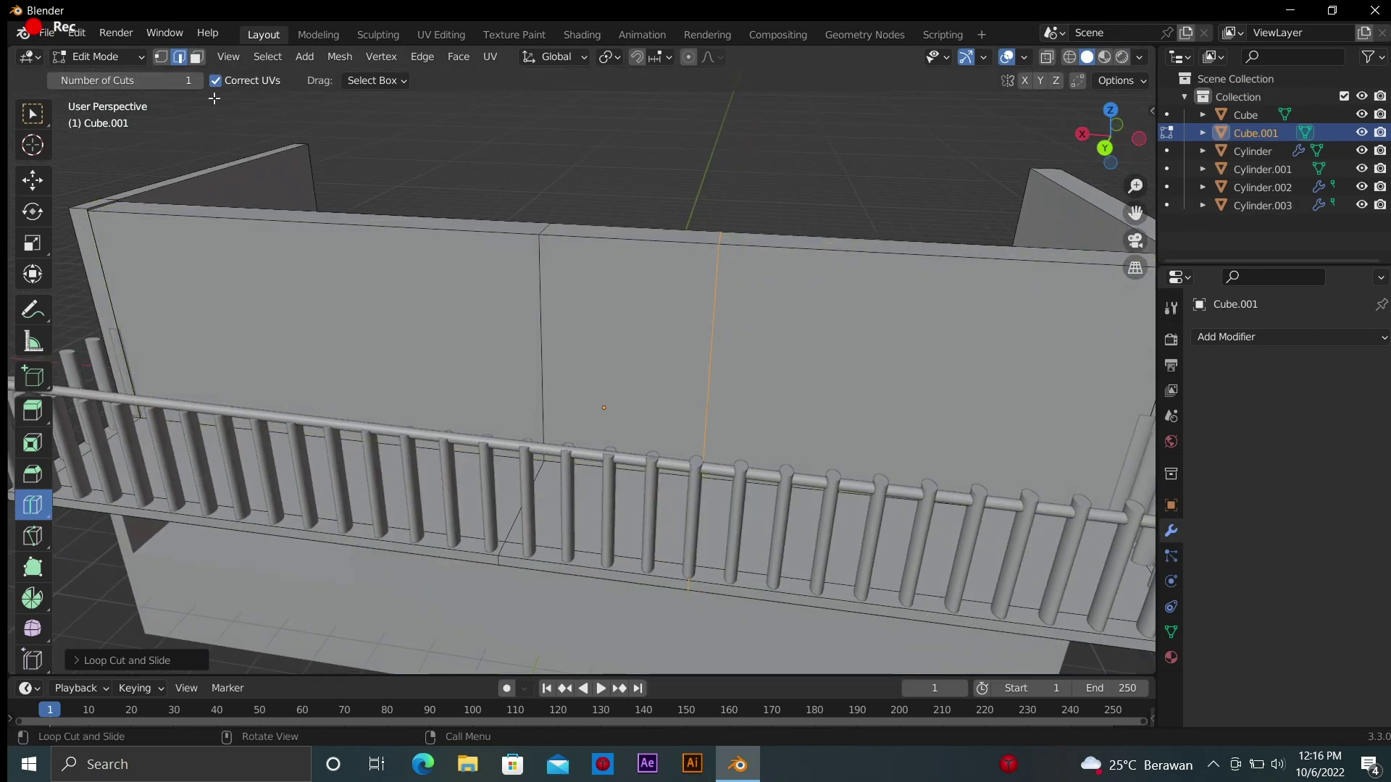
Delete the wall panel face between the two cuts
click(196, 57)
click(608, 435)
right_click(606, 449)
click(581, 616)
click(624, 313)
right_click(624, 313)
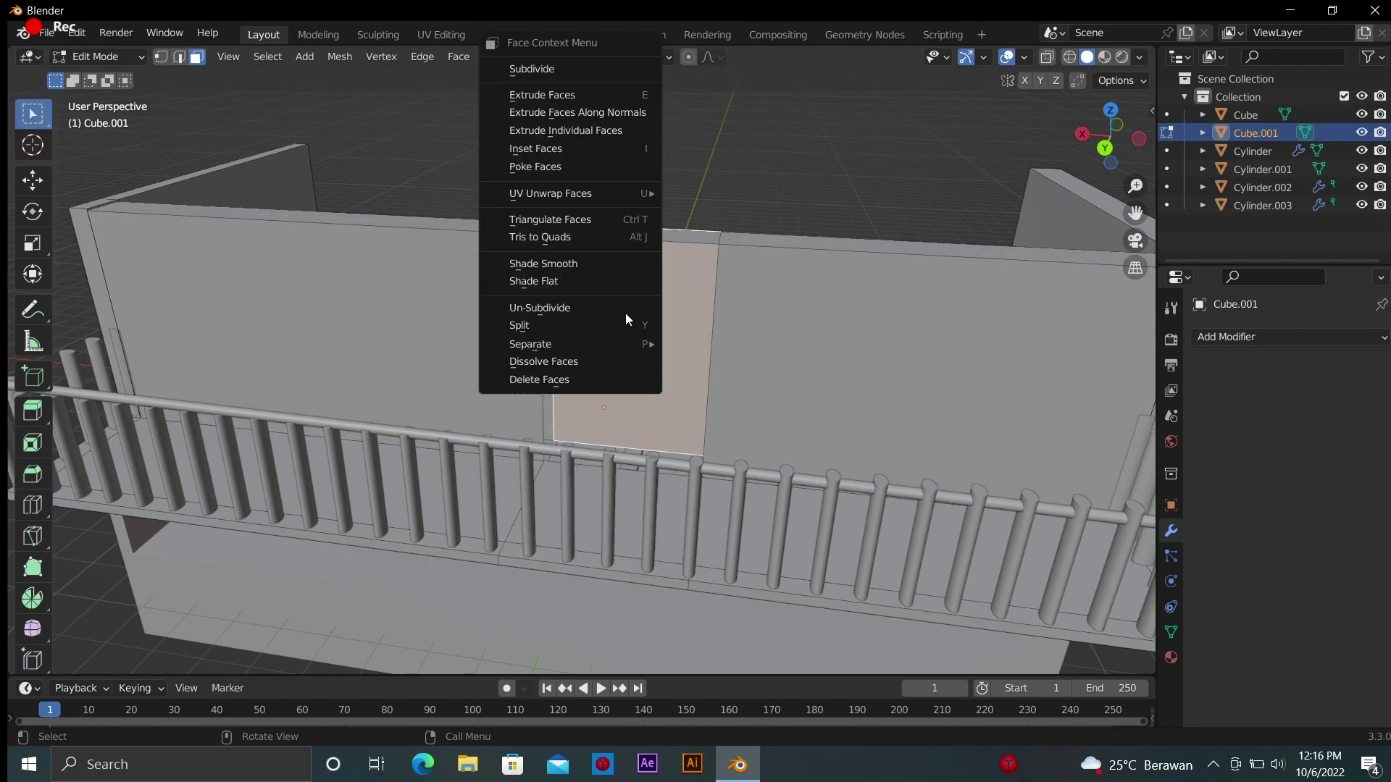
click(616, 379)
Inspect the new wall opening and return to Object Mode
mouse_move(616, 380)
middle_down()
mouse_move(507, 405)
mouse_move(574, 378)
middle_up()
drag(1106, 150, 773, 268)
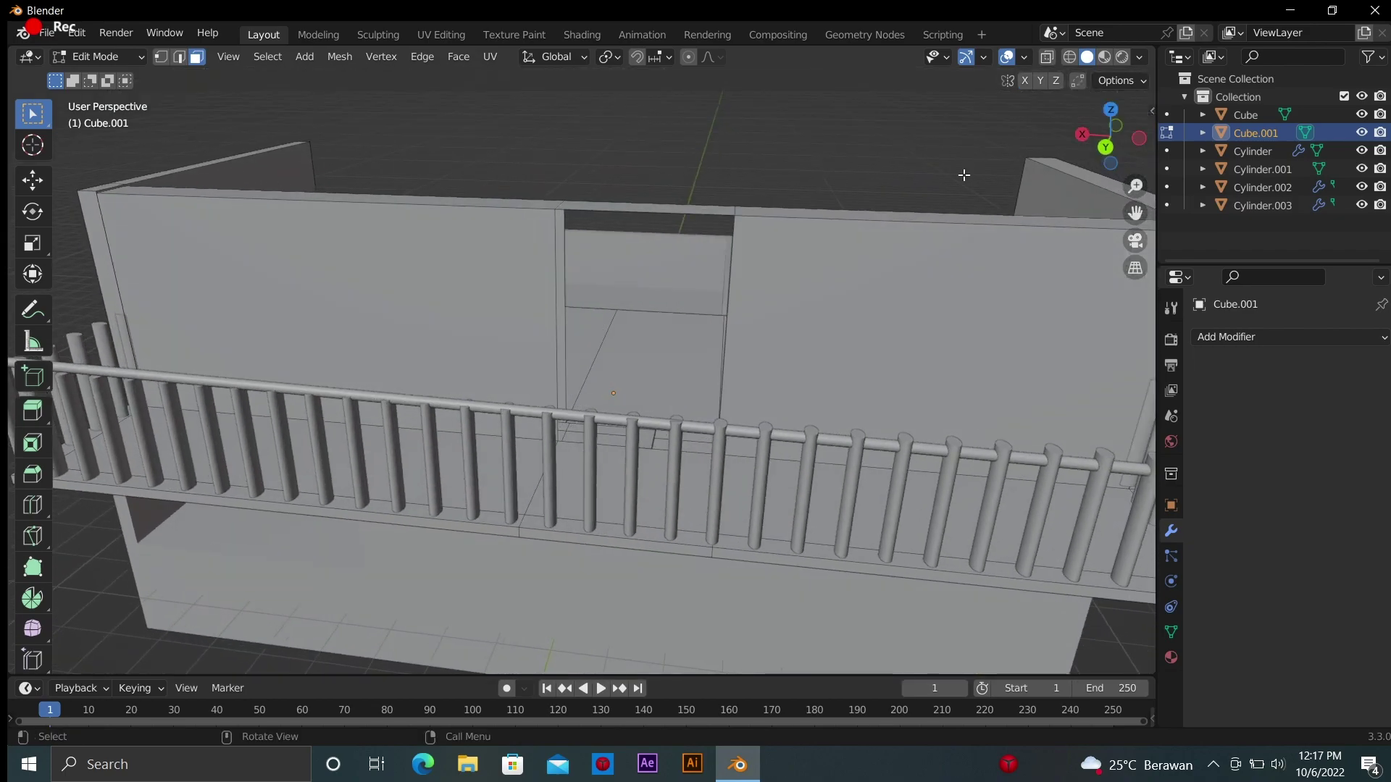
key(Tab)
scroll(772, 268, up, 5)
mouse_move(922, 232)
middle_down()
mouse_move(833, 304)
mouse_move(751, 419)
middle_up()
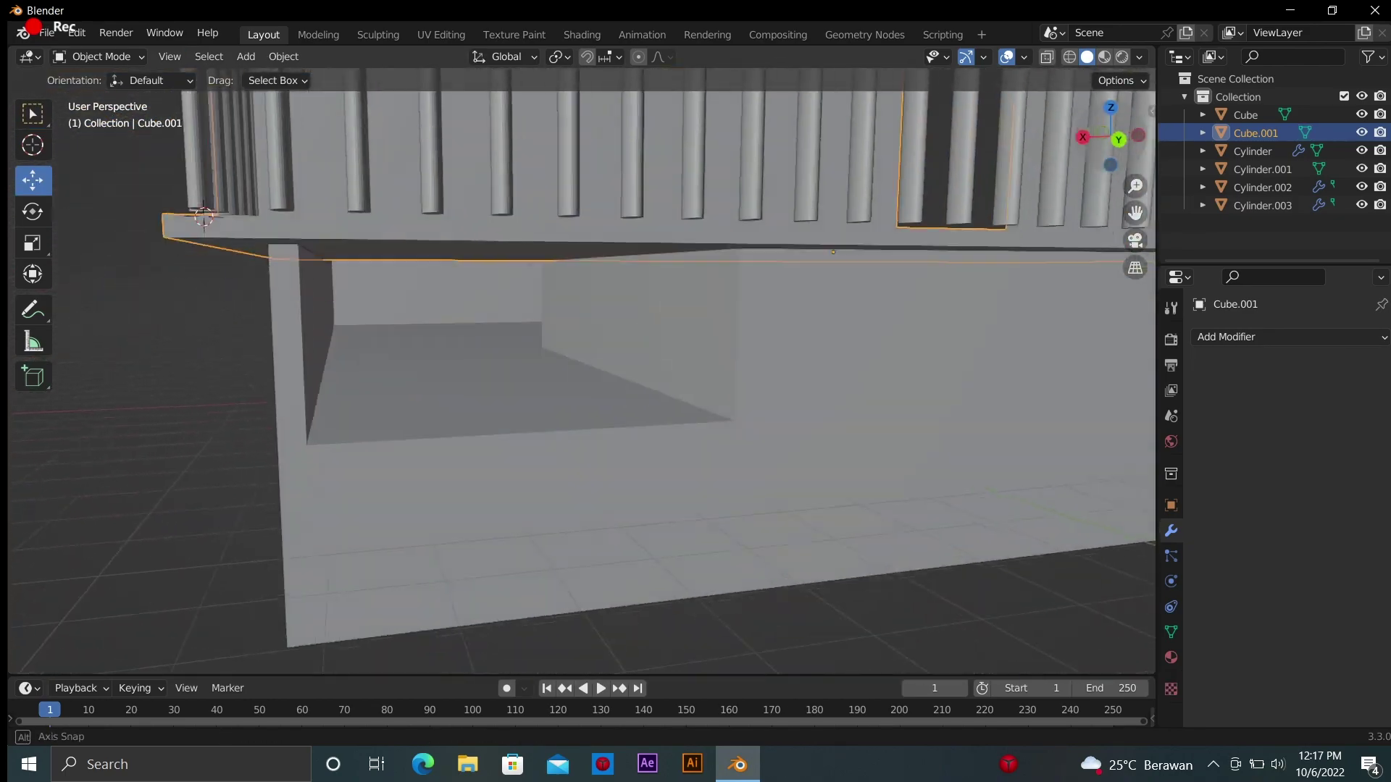
Select the lower house body Cube and add a horizontal loop cut across its front wall
key(Tab)
key(Tab)
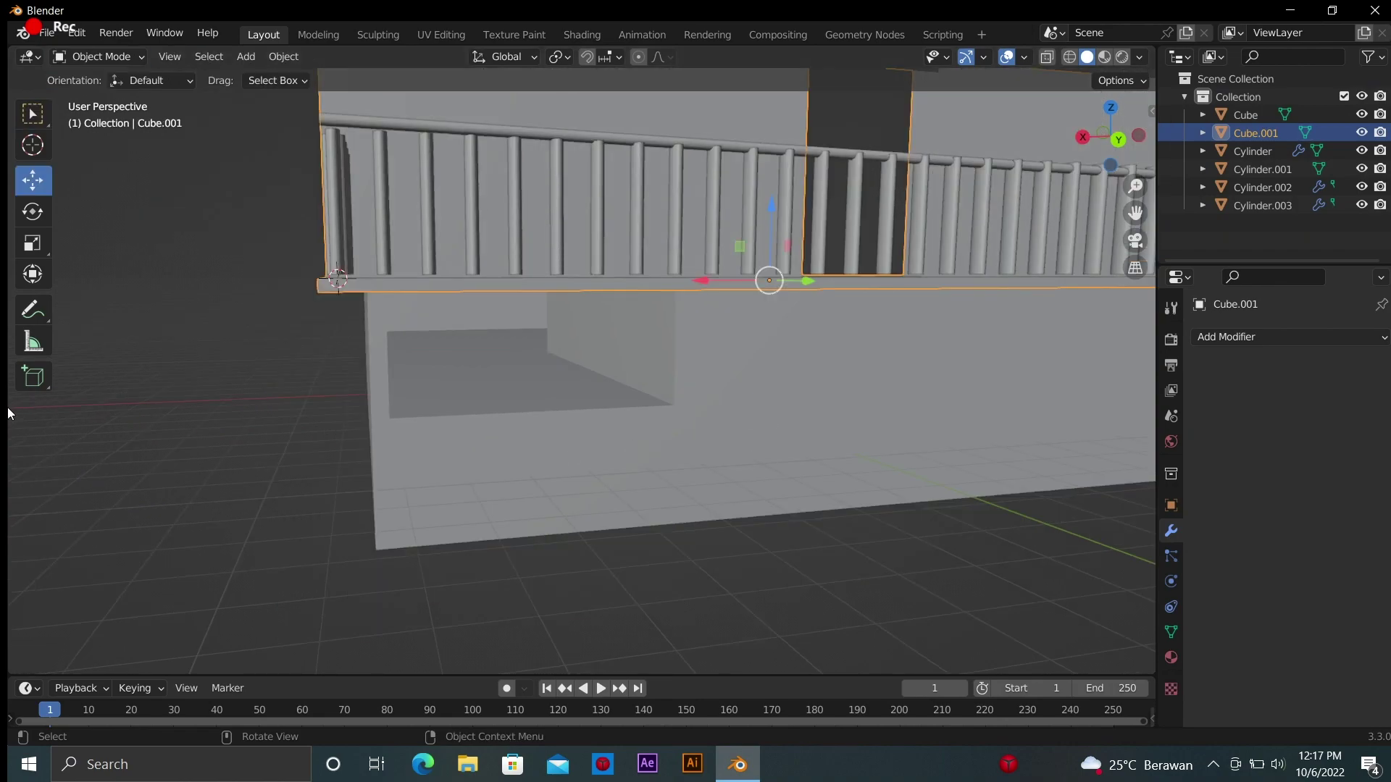
click(428, 440)
key(Tab)
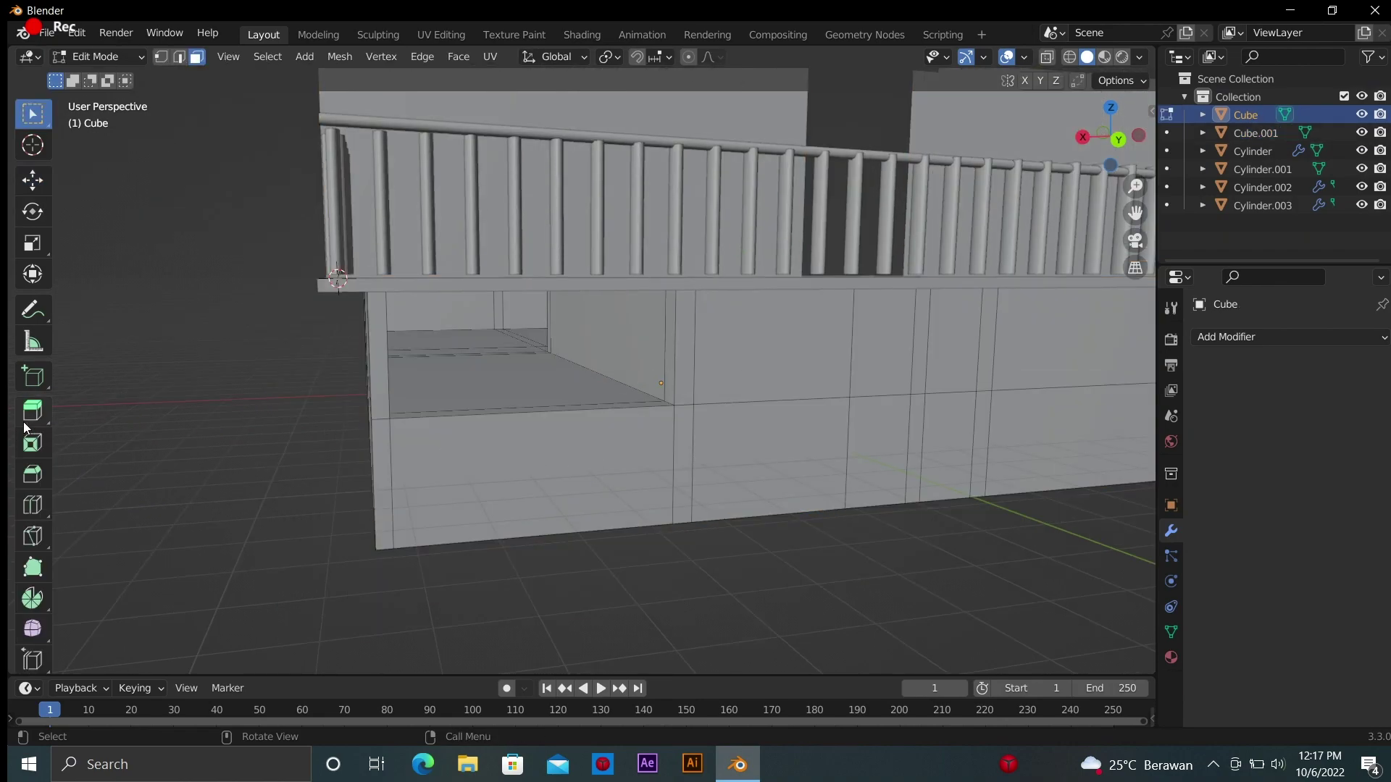
click(32, 505)
click(379, 464)
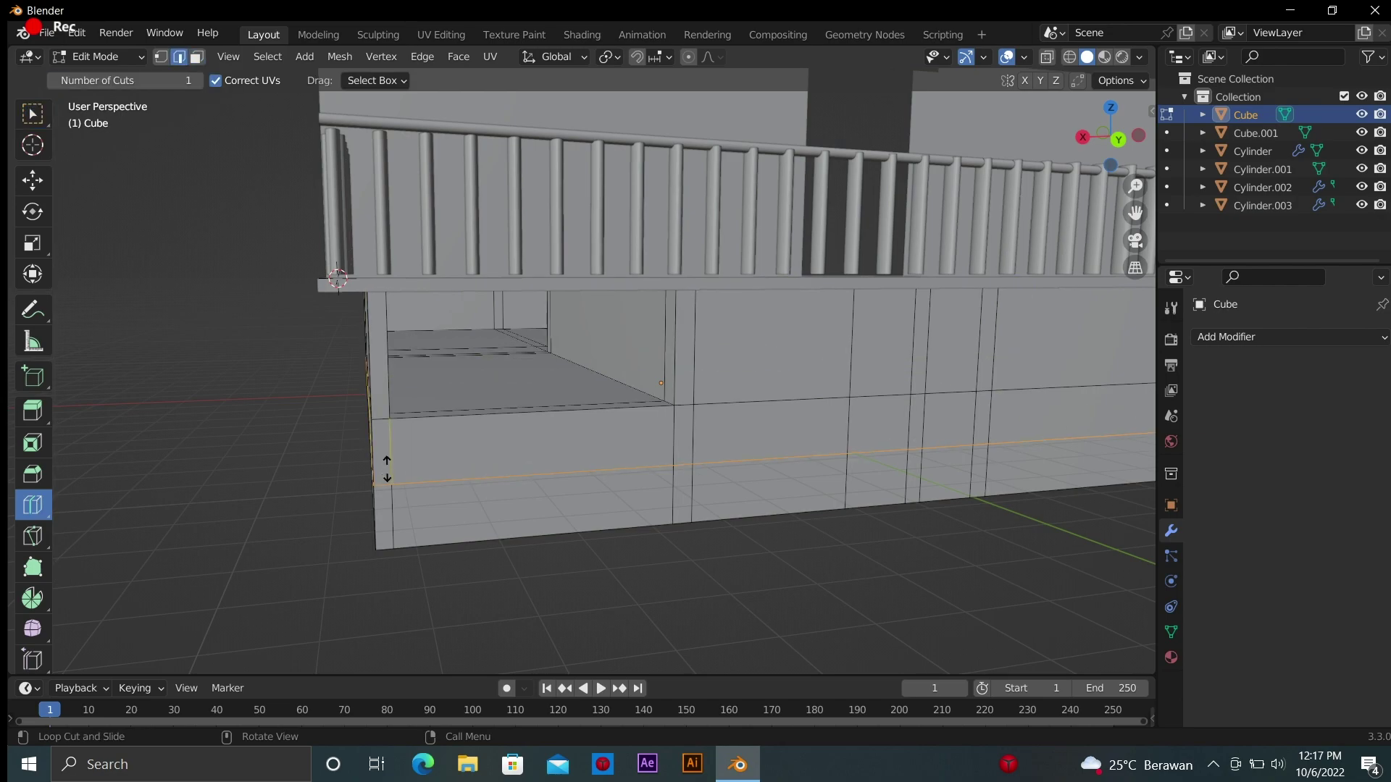
click(531, 466)
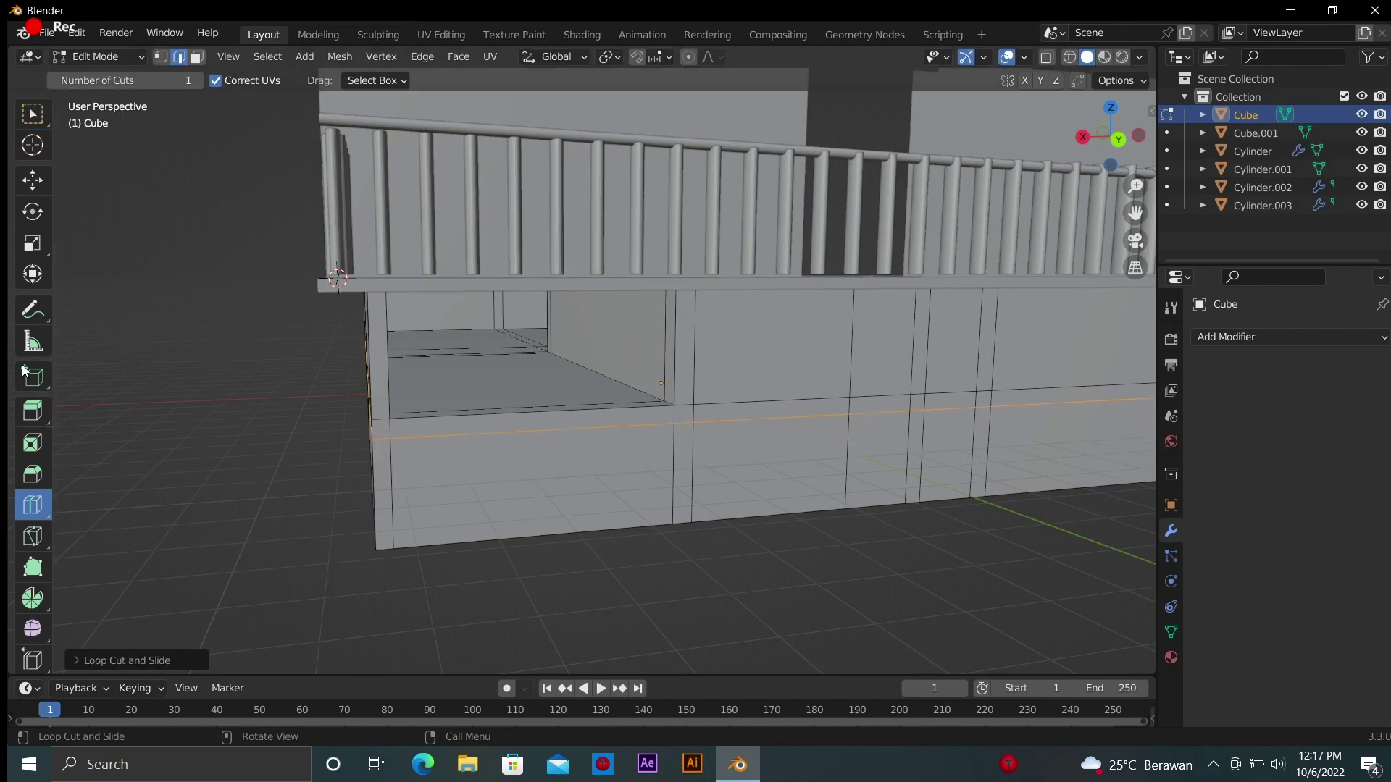
Select the lower wall band faces and extrude them forward into a ledge
click(32, 409)
click(462, 422)
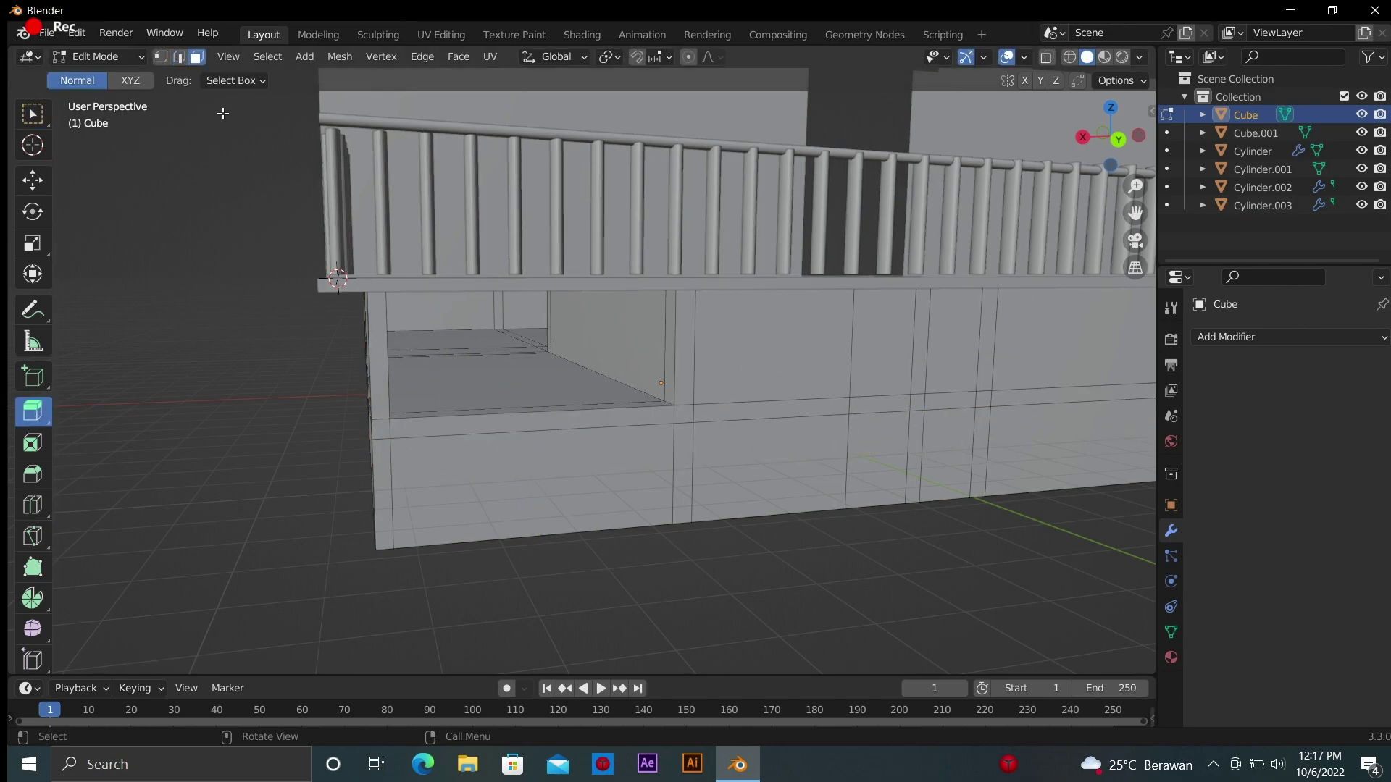
click(536, 421)
click(804, 416)
click(917, 402)
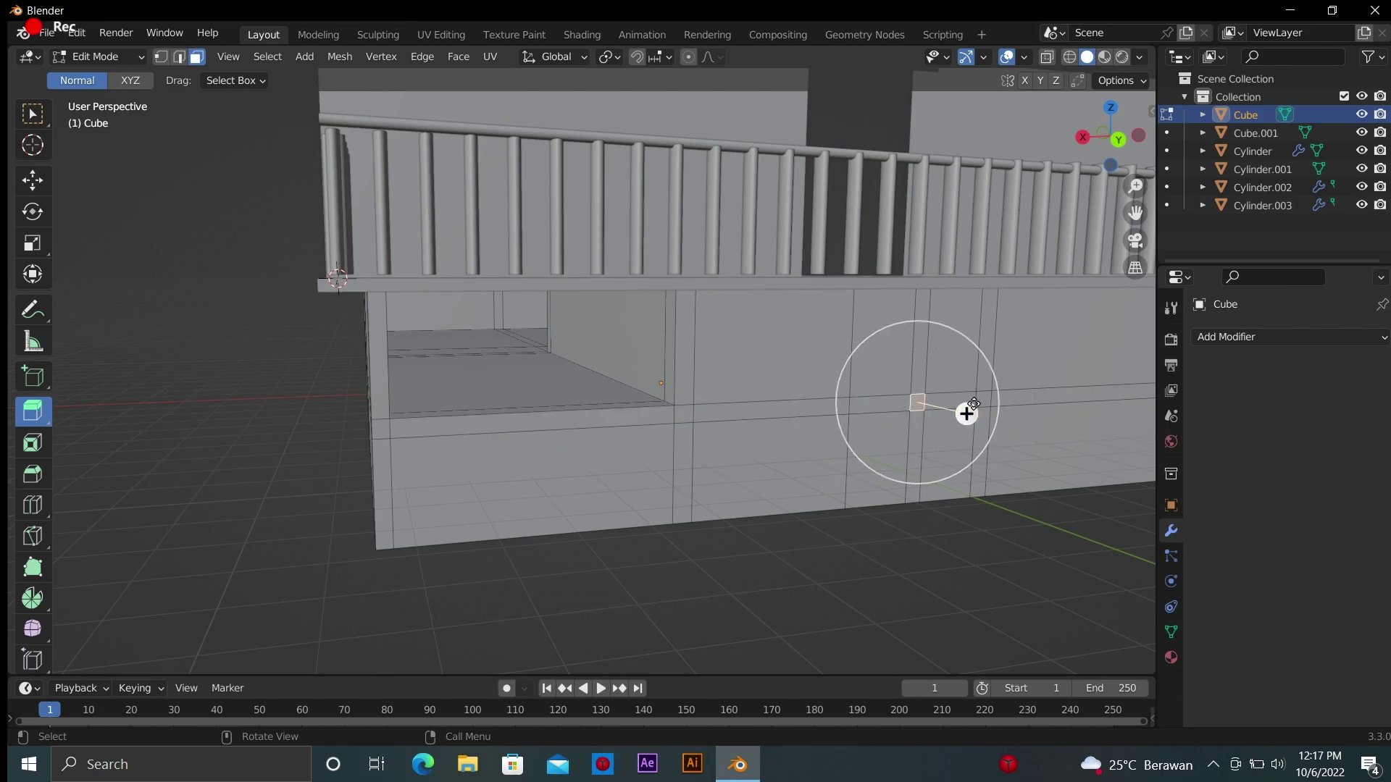
scroll(1050, 350, down, 5)
middle_drag(1050, 351, 1081, 377)
scroll(1080, 376, up, 5)
scroll(1081, 377, down, 5)
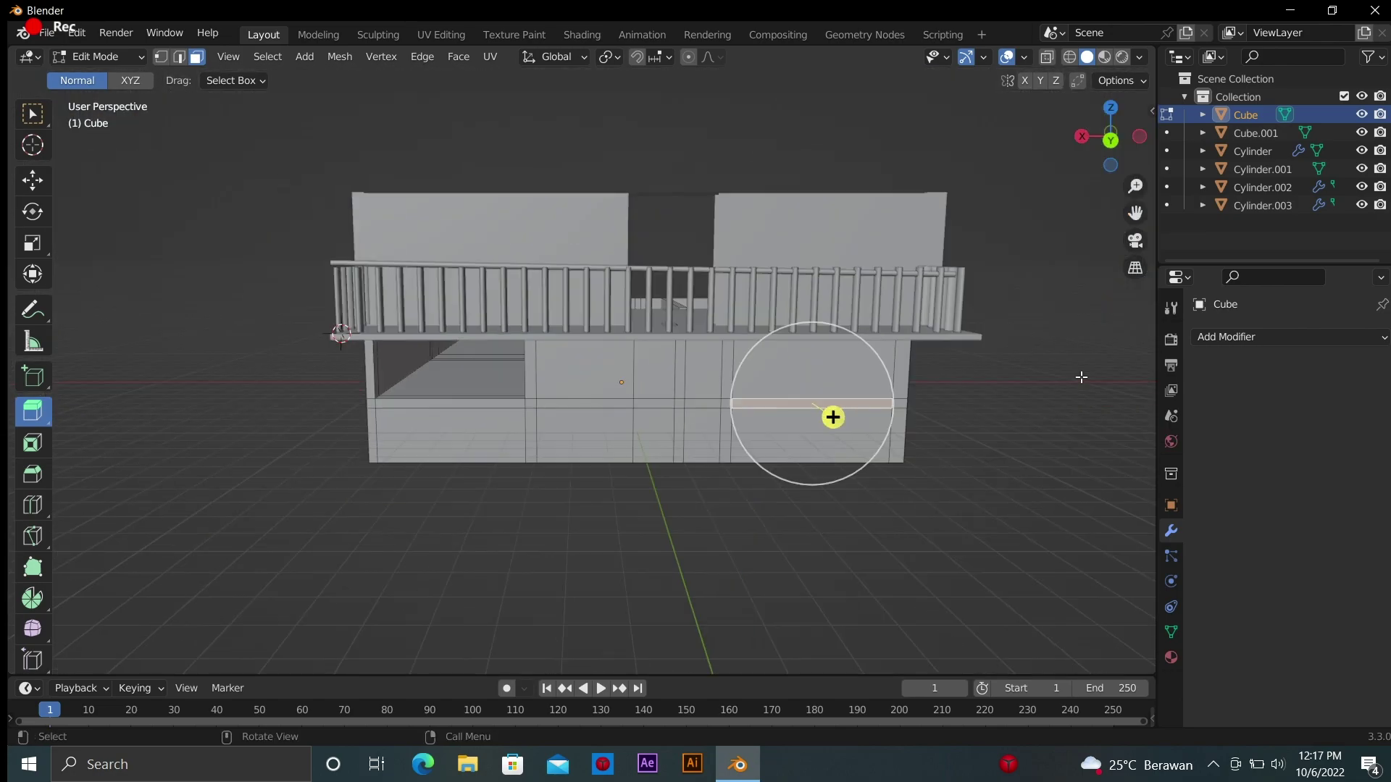
shift+click(811, 404)
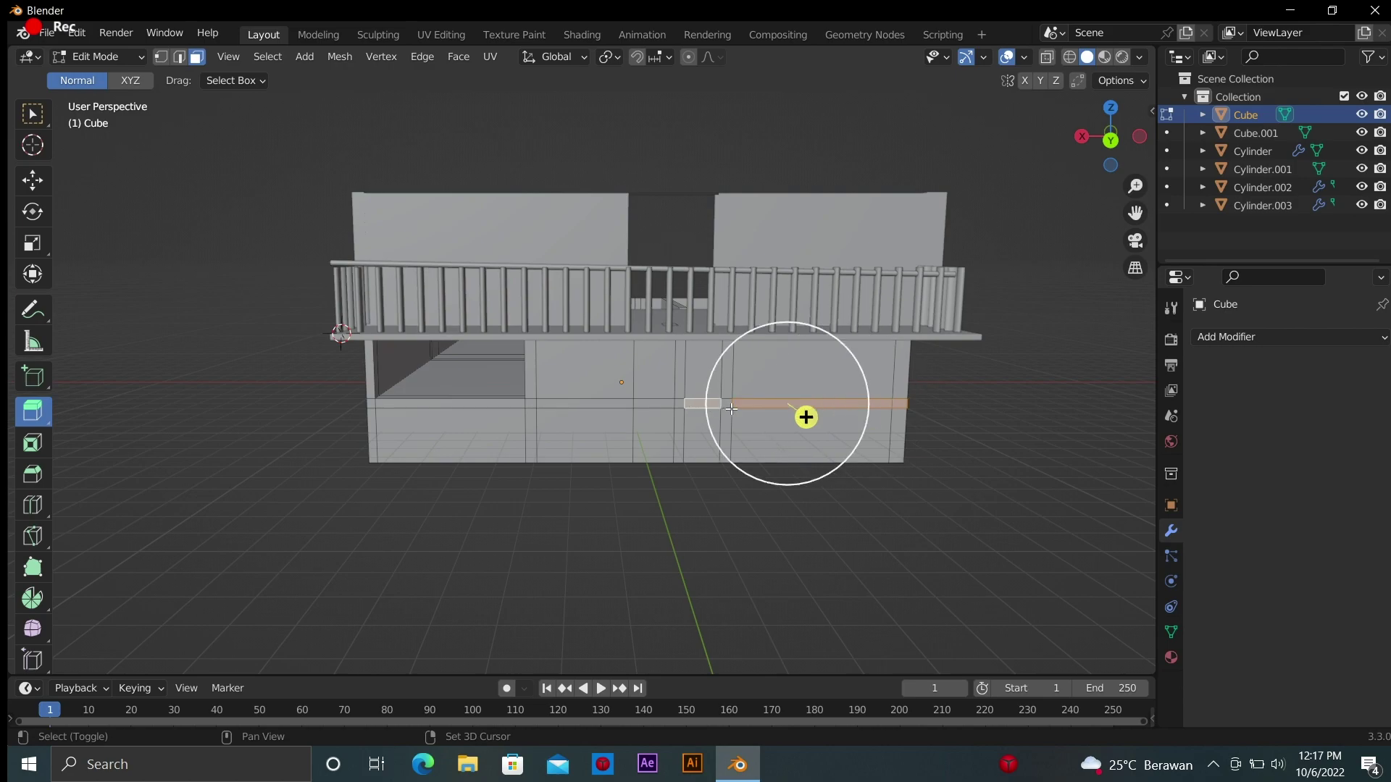
shift+click(537, 404)
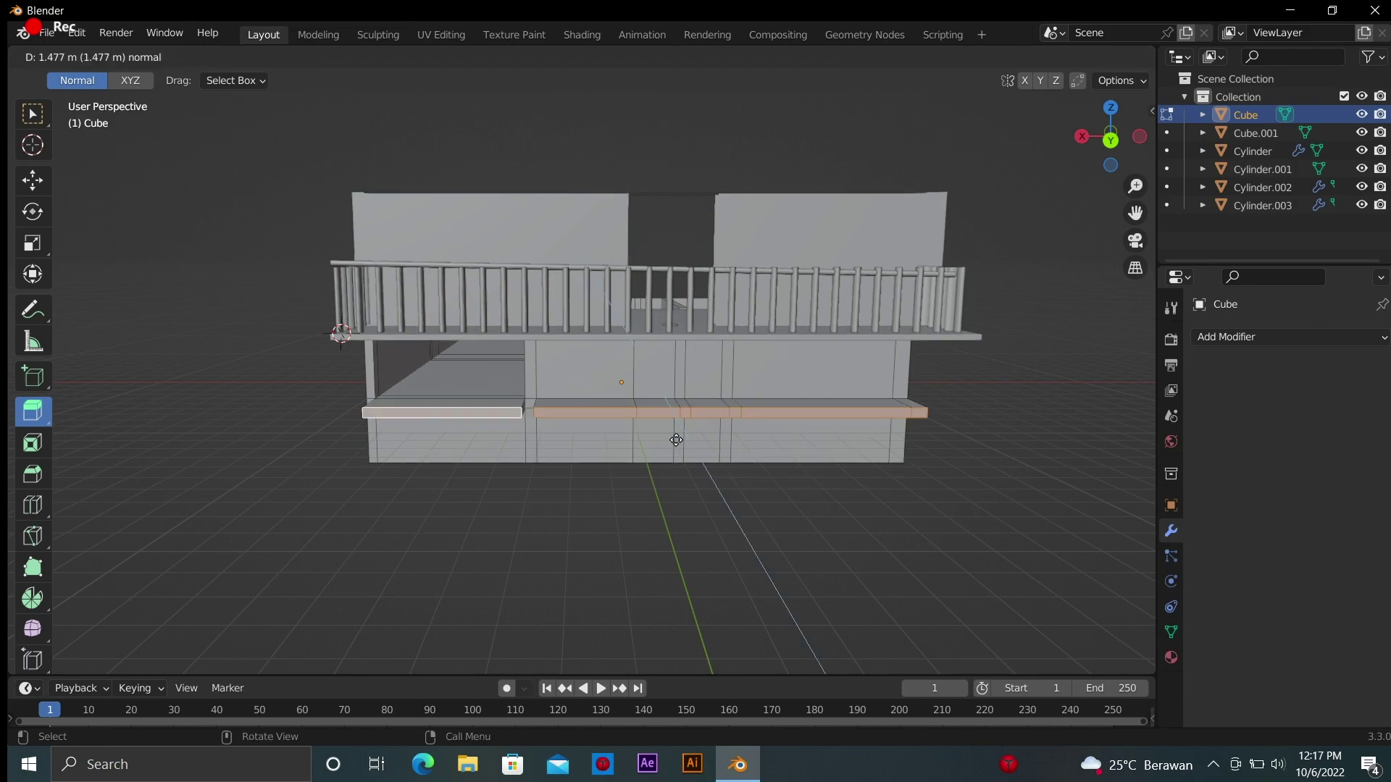
key(e)
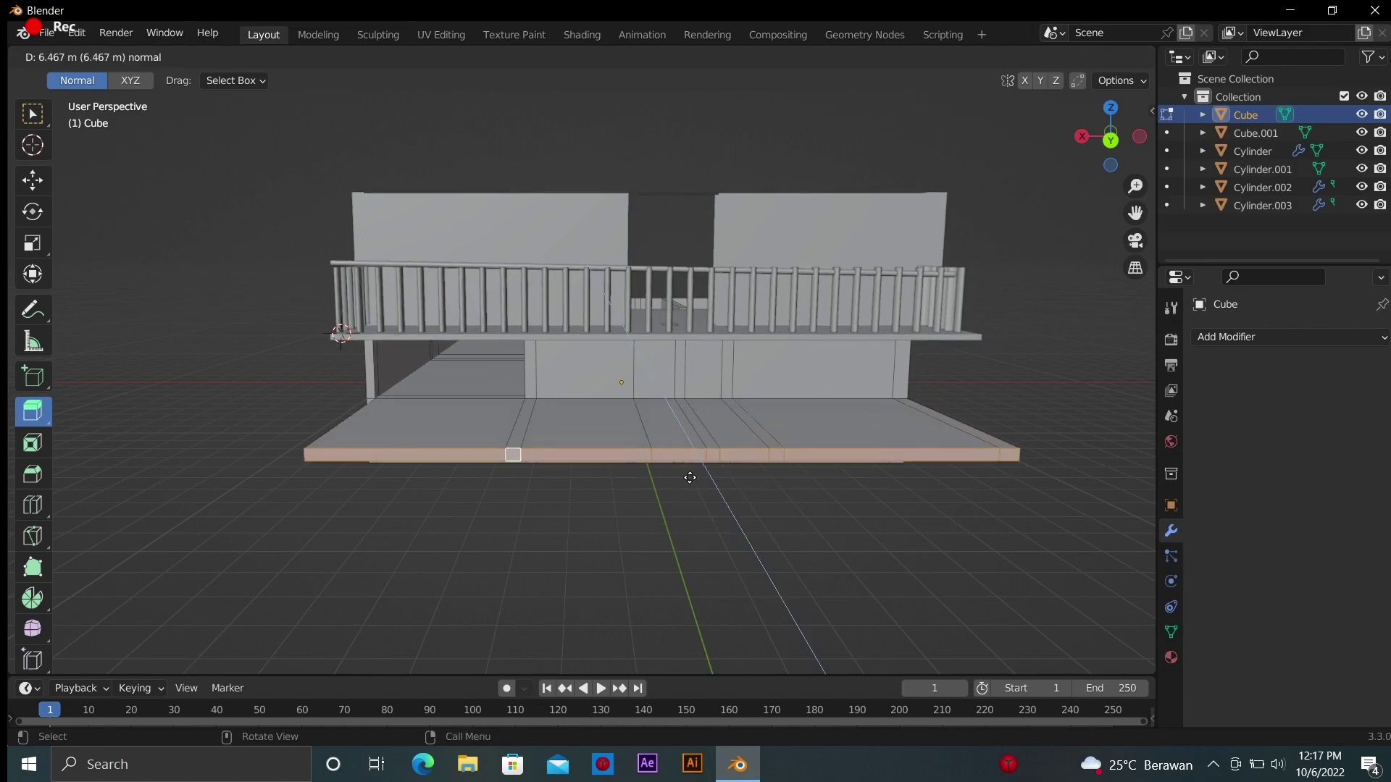
click(690, 480)
Extrude a wider run of lower band faces forward into a broad floor platform
scroll(925, 637, up, 5)
scroll(809, 421, up, 3)
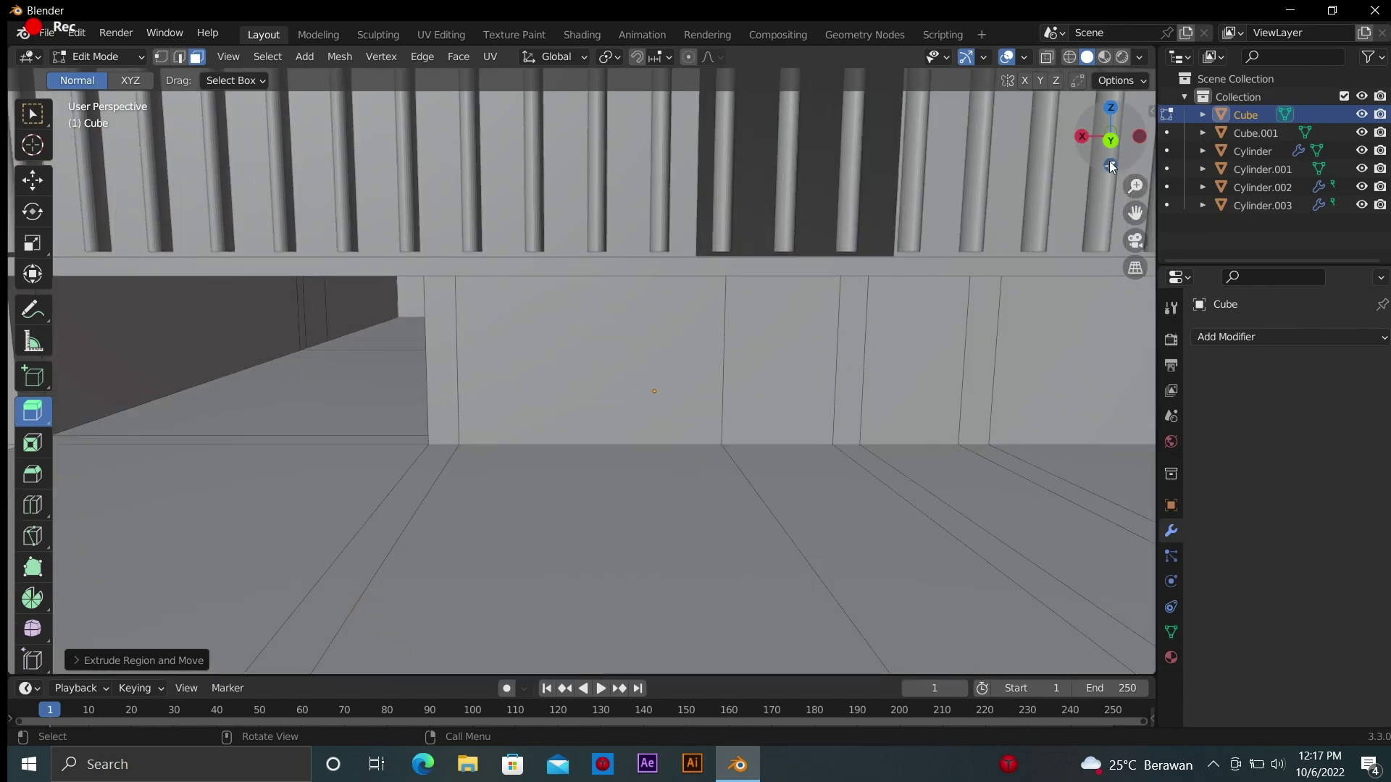
drag(1112, 167, 1108, 188)
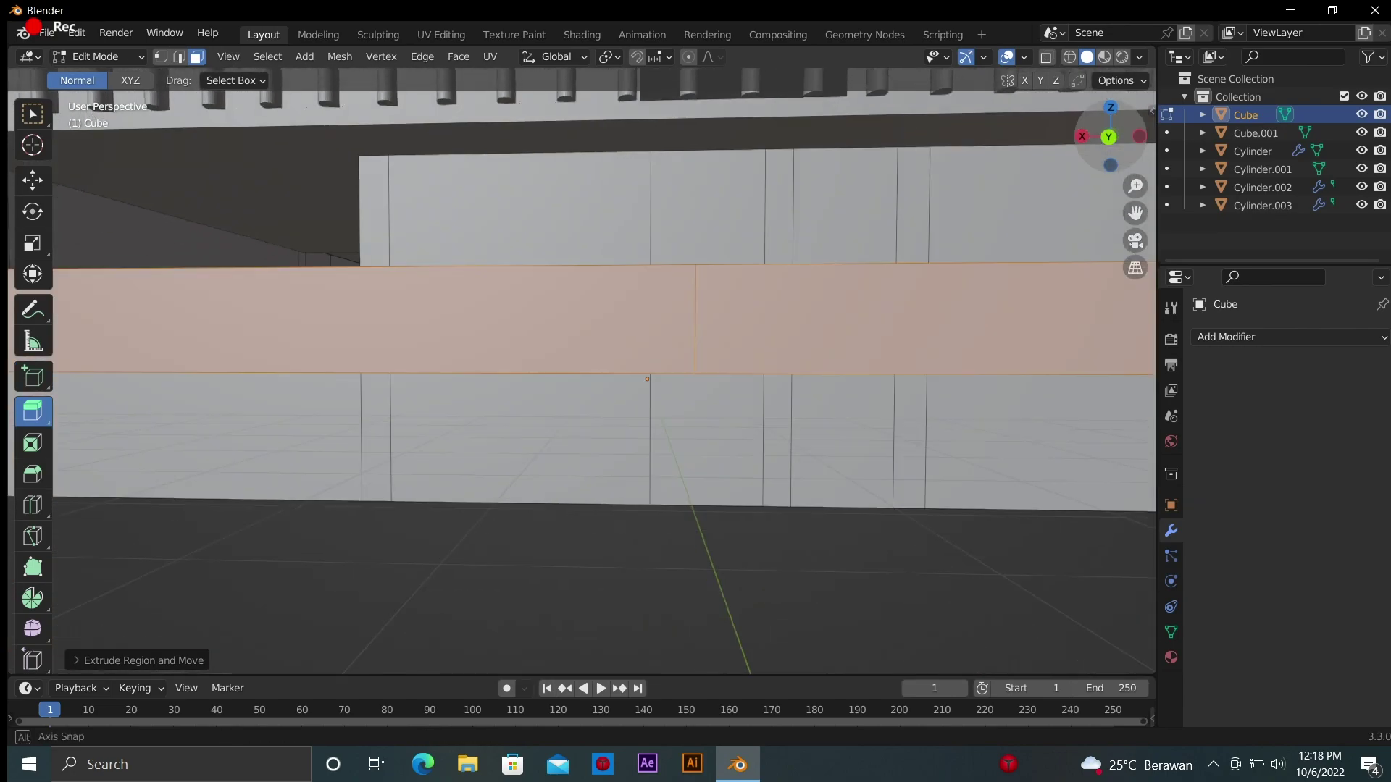
click(507, 420)
click(715, 419)
click(790, 419)
shift+click(647, 422)
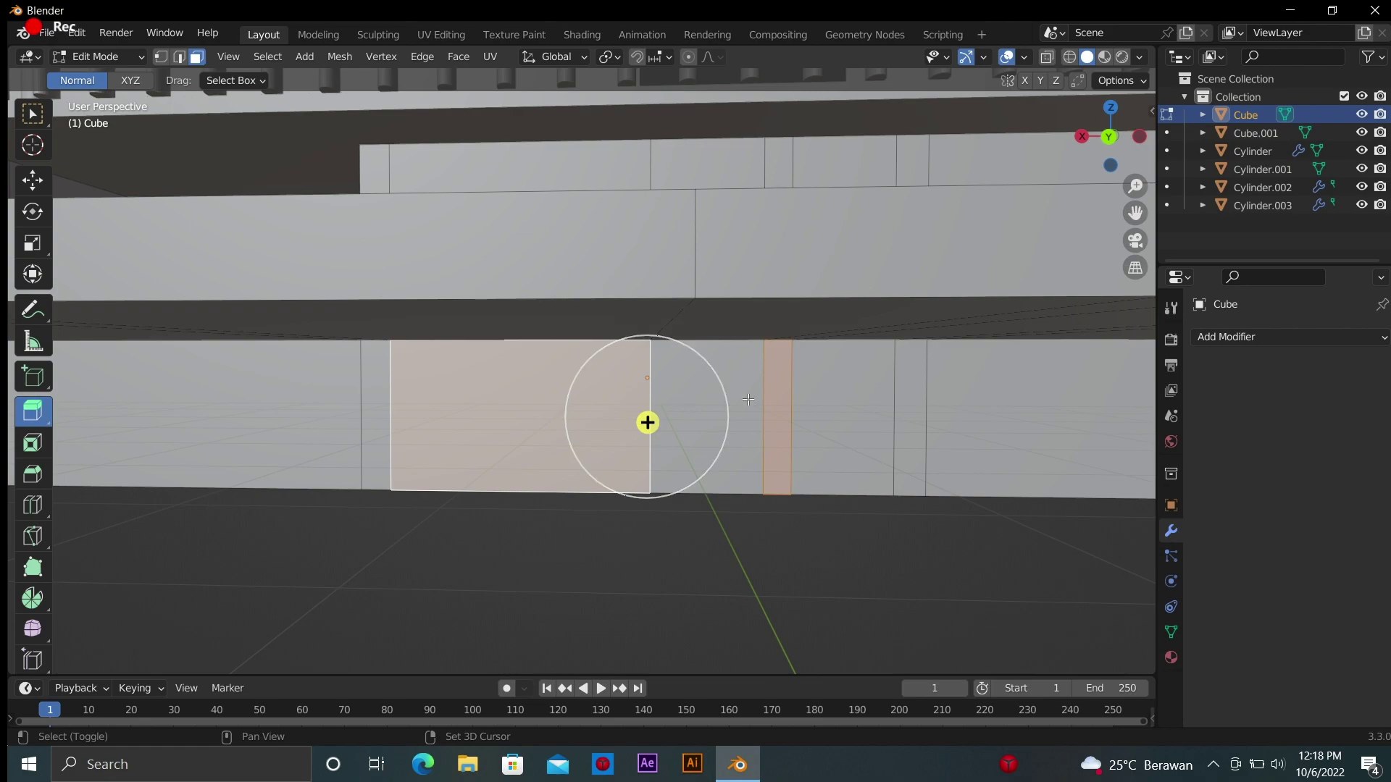
shift+click(741, 423)
shift+click(841, 422)
shift+click(993, 420)
shift+click(675, 422)
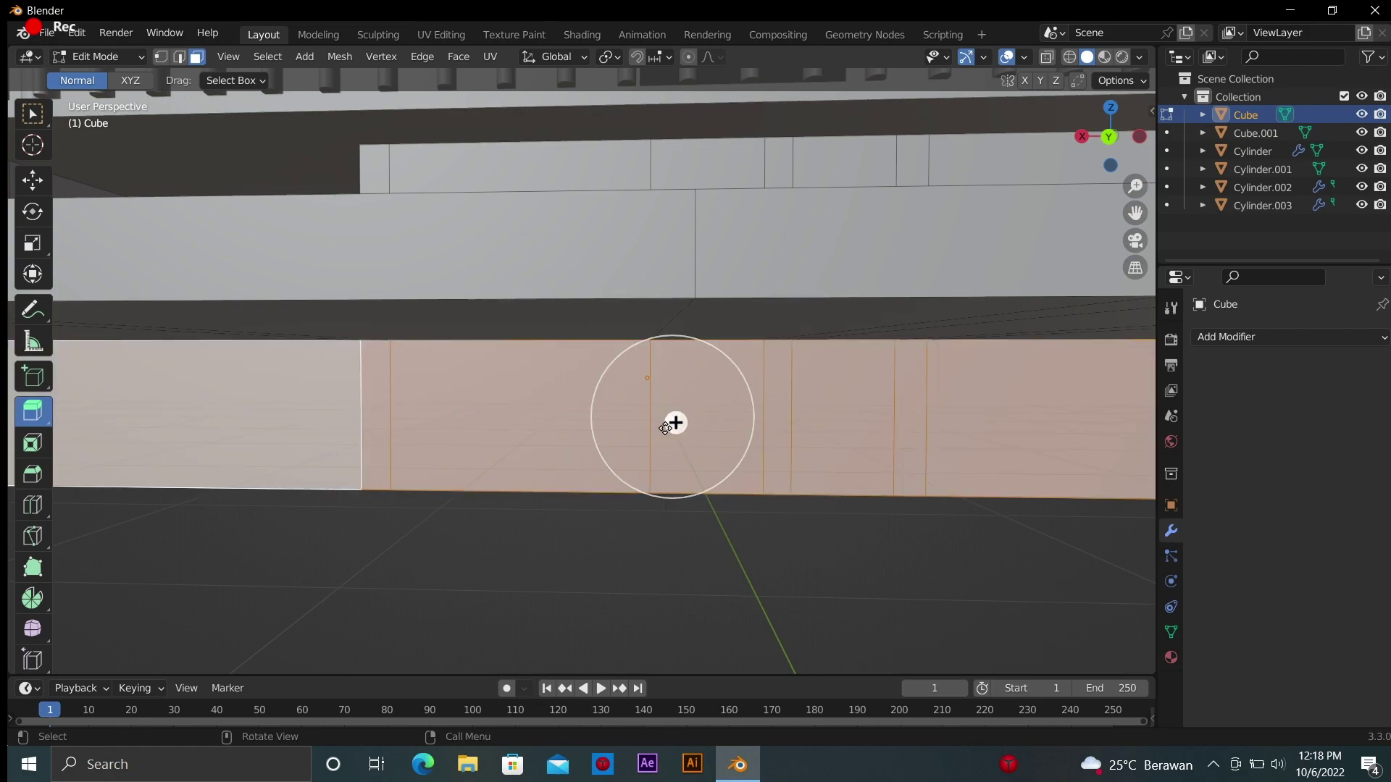
drag(675, 423, 689, 551)
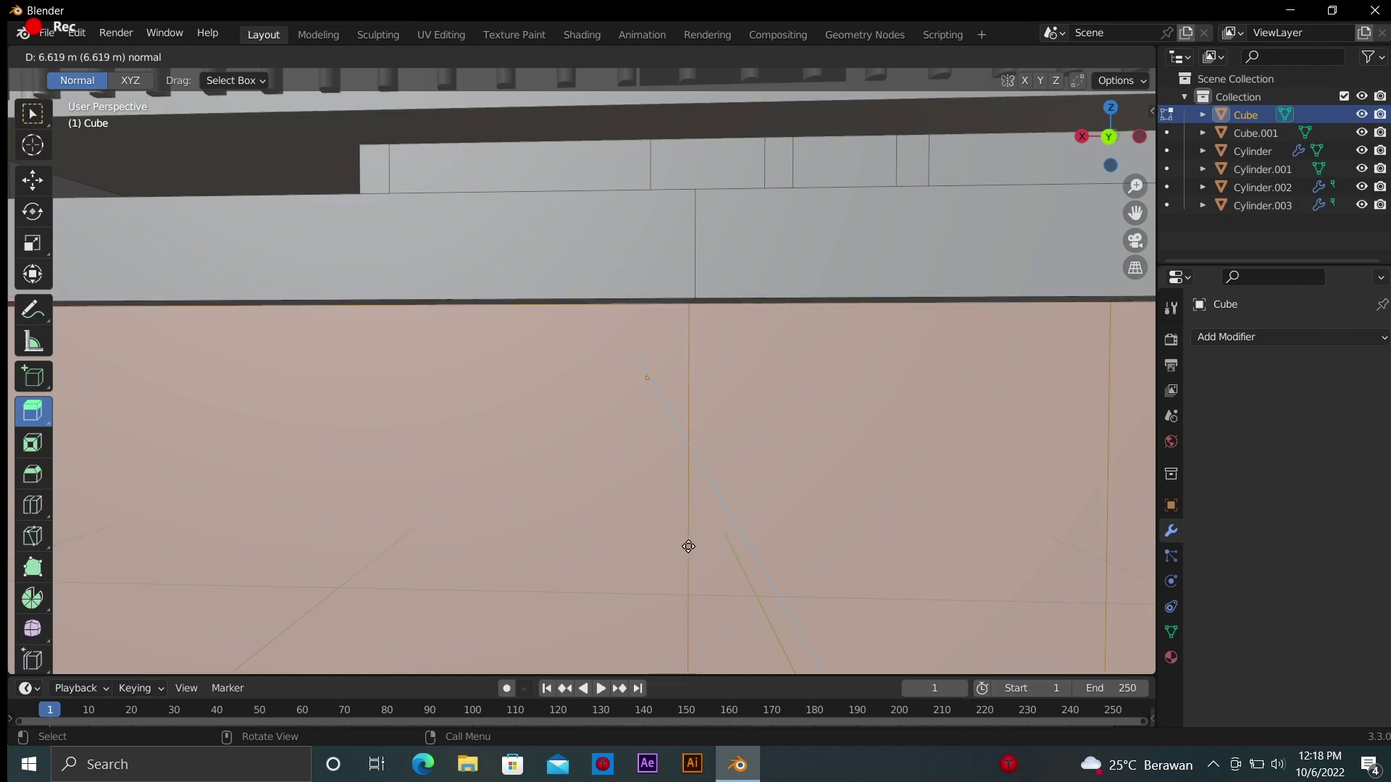
click(687, 550)
Inspect the whole model in Object Mode, then reopen the house body for mesh editing
scroll(692, 548, down, 10)
drag(1111, 141, 1111, 156)
key(Tab)
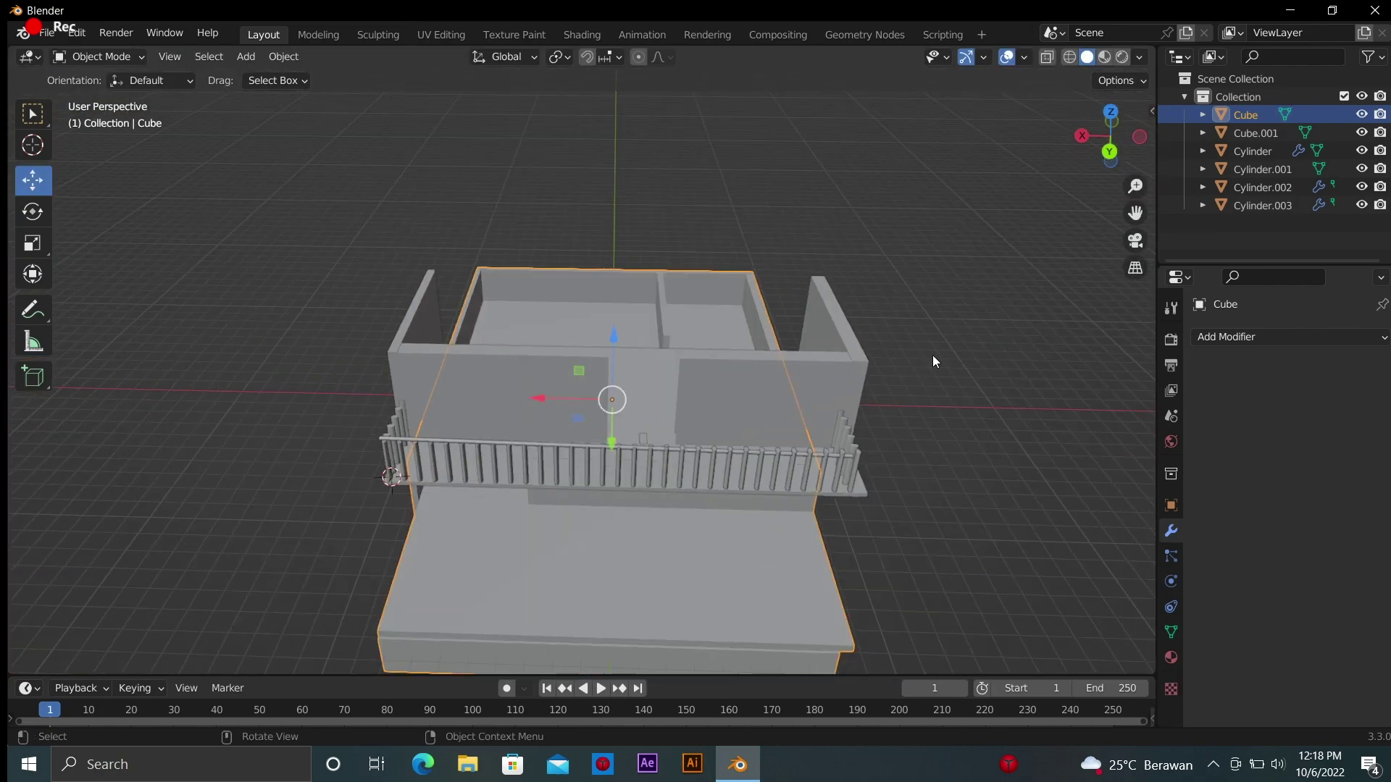
scroll(1007, 311, up, 3)
scroll(1007, 312, up, 2)
scroll(923, 459, up, 3)
scroll(924, 459, down, 2)
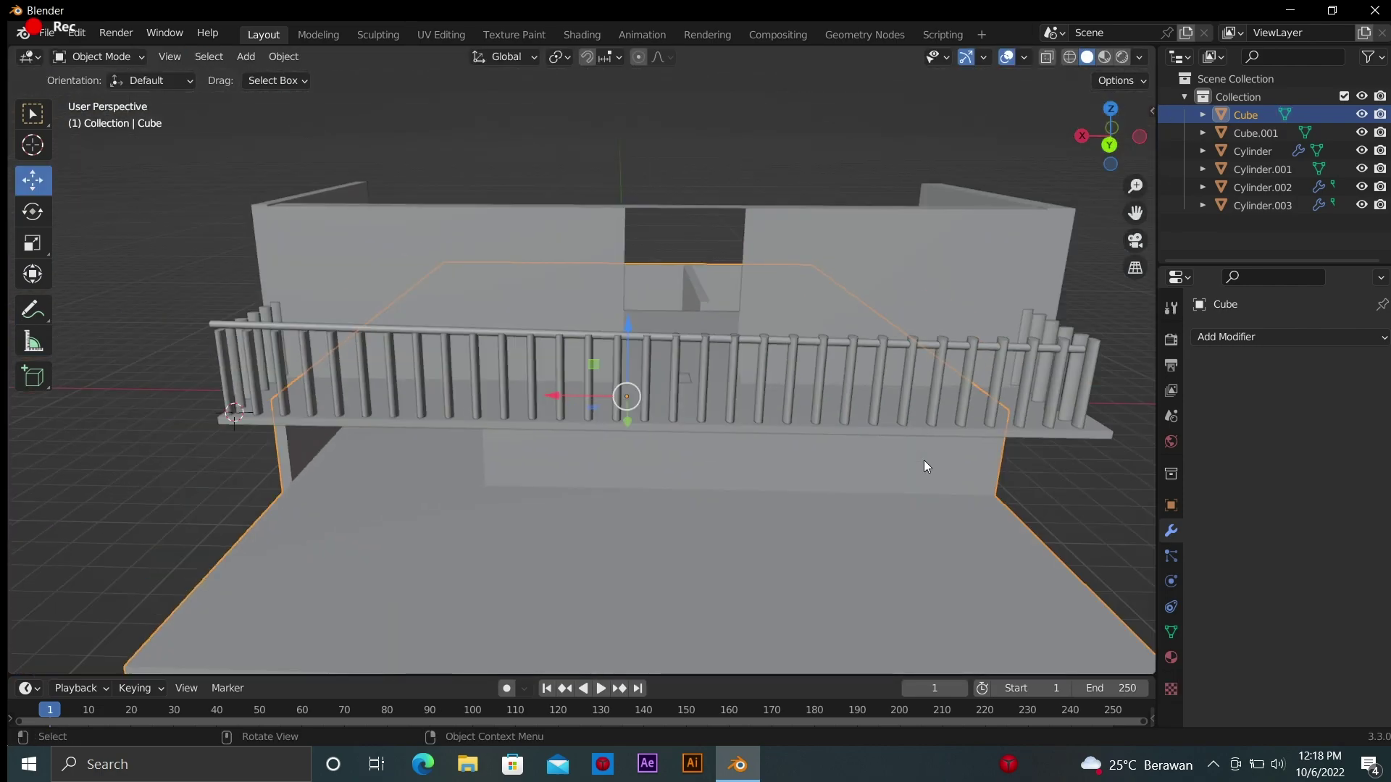
scroll(985, 252, up, 4)
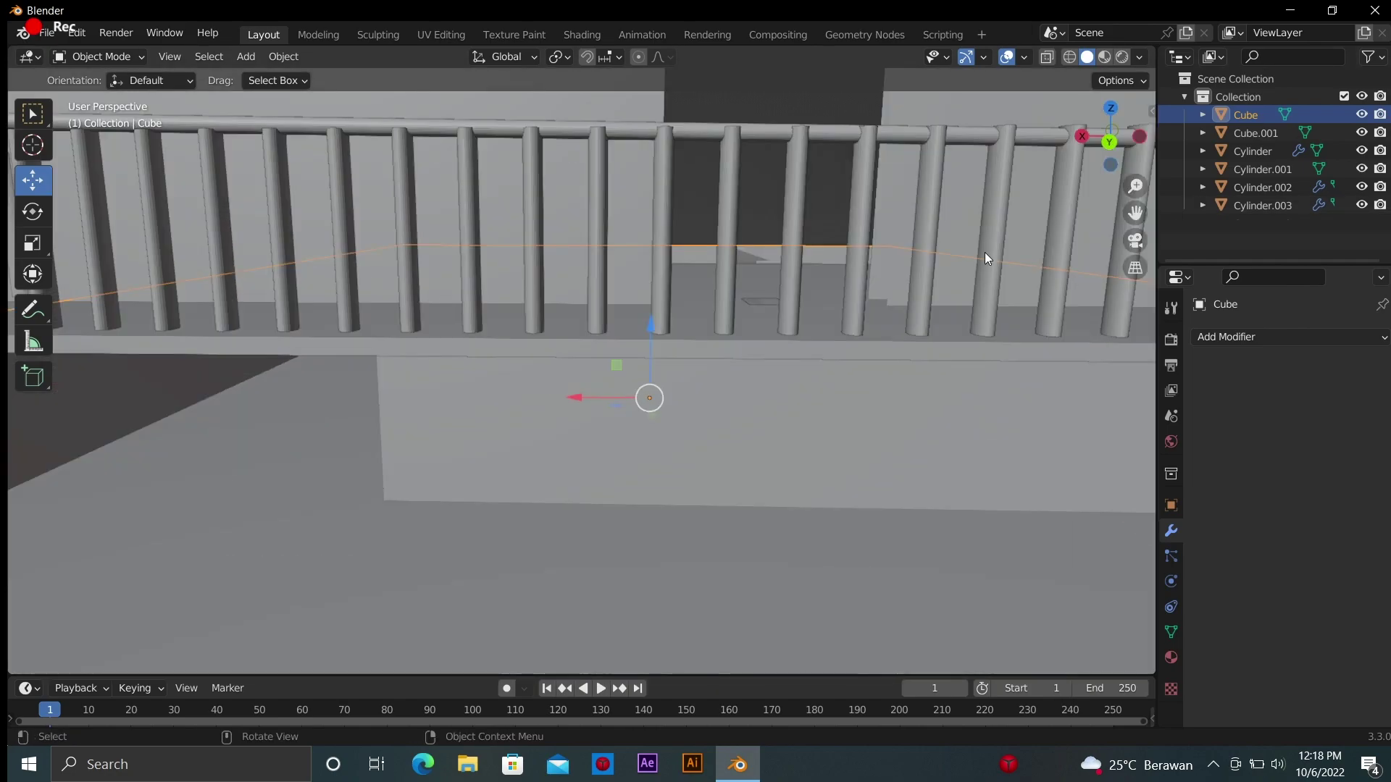
scroll(736, 511, down, 4)
scroll(736, 510, up, 2)
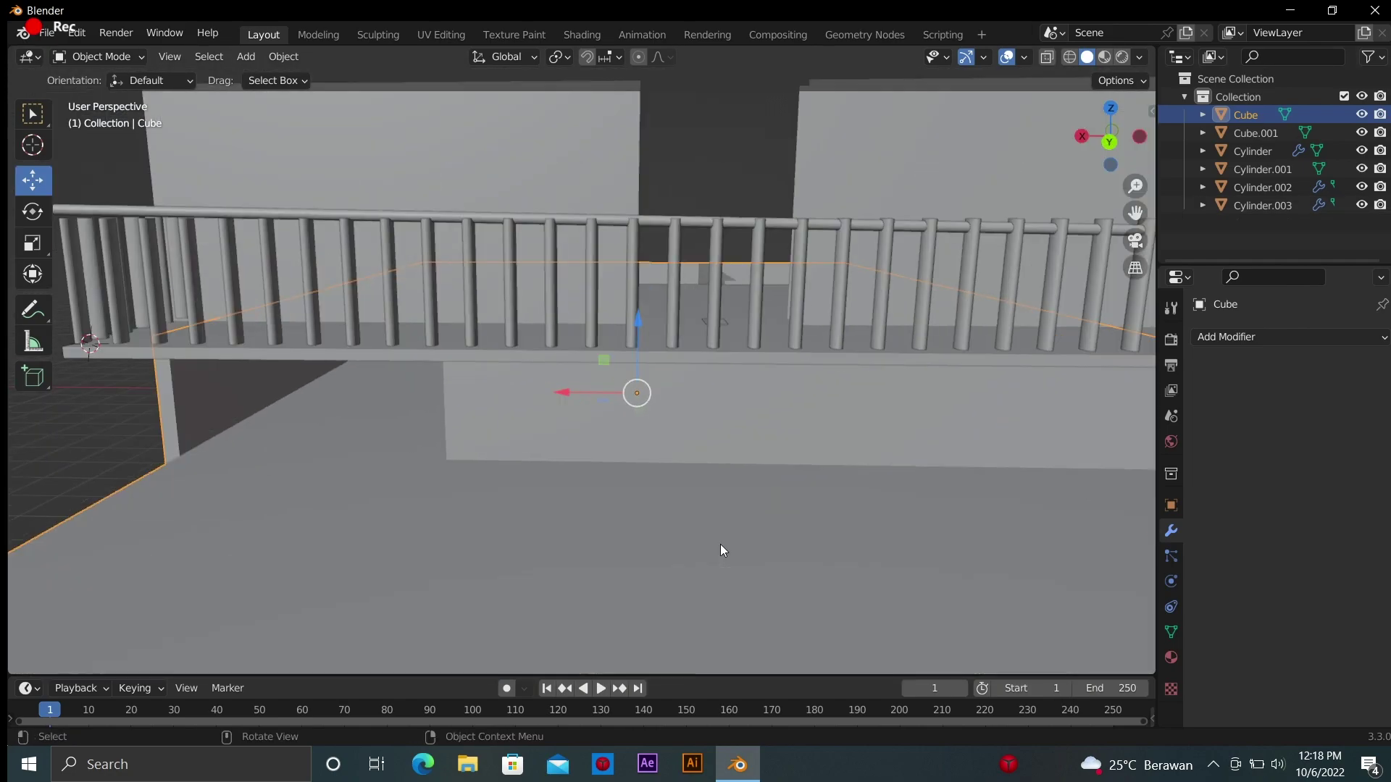
key(Tab)
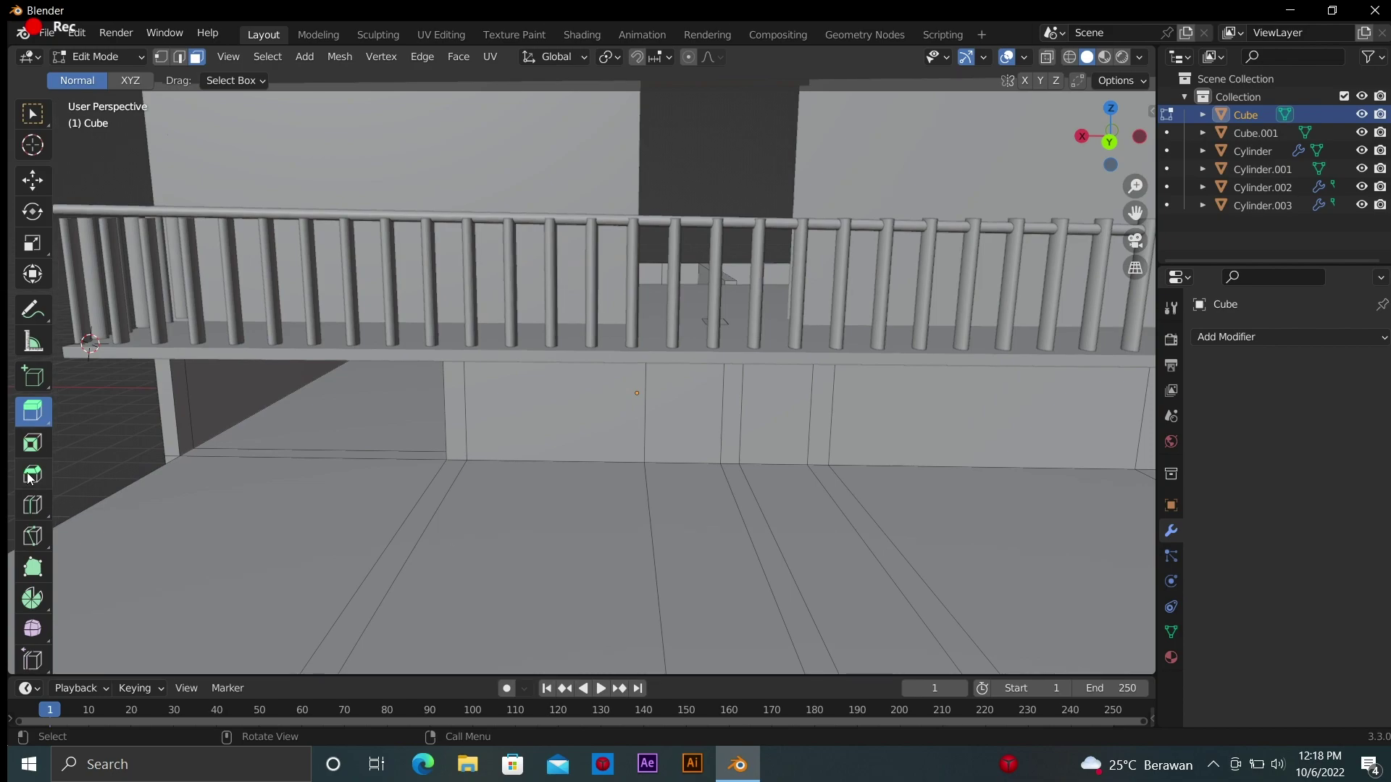
Add two horizontal loop cuts across the front floor platform and return to Object Mode
click(32, 504)
drag(92, 511, 124, 419)
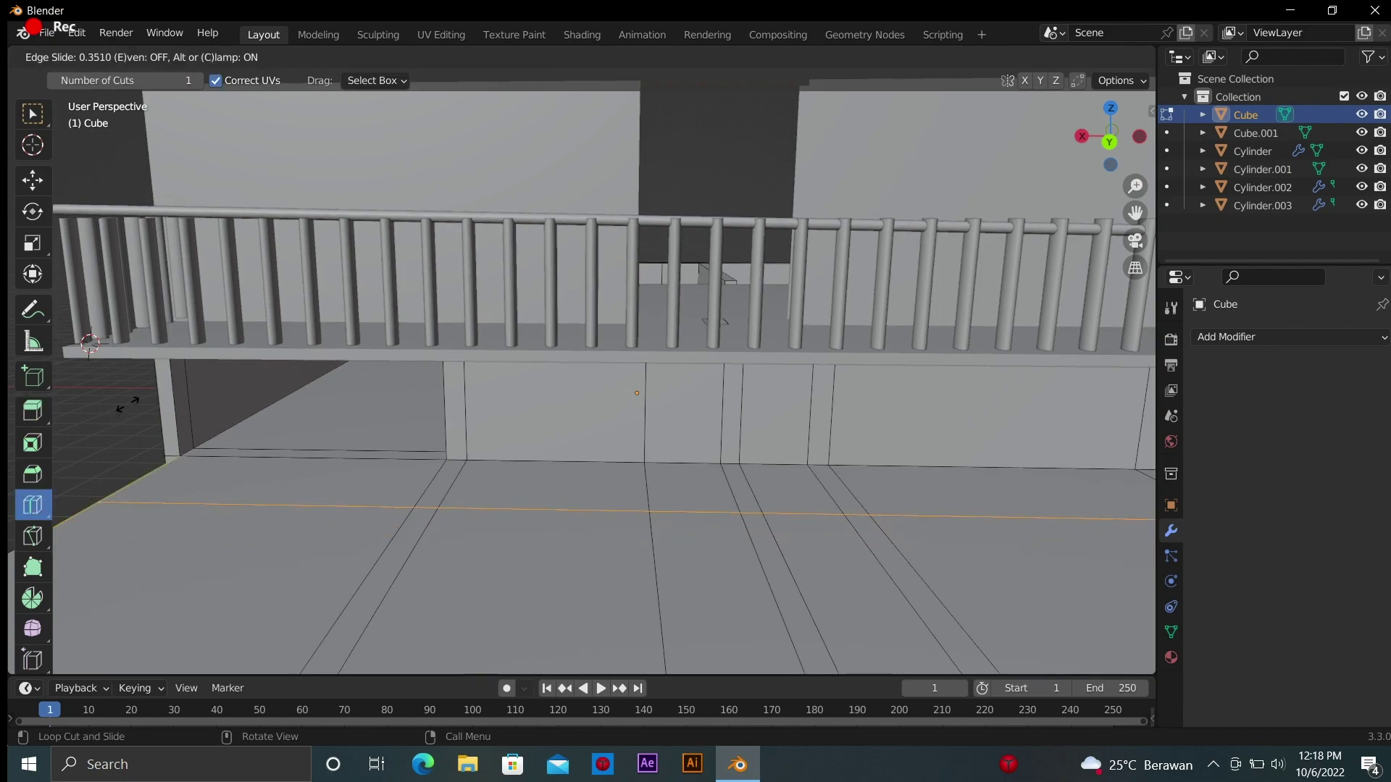
mouse_move(437, 573)
mouse_down()
mouse_move(337, 484)
mouse_move(710, 514)
mouse_up()
scroll(336, 450, down, 2)
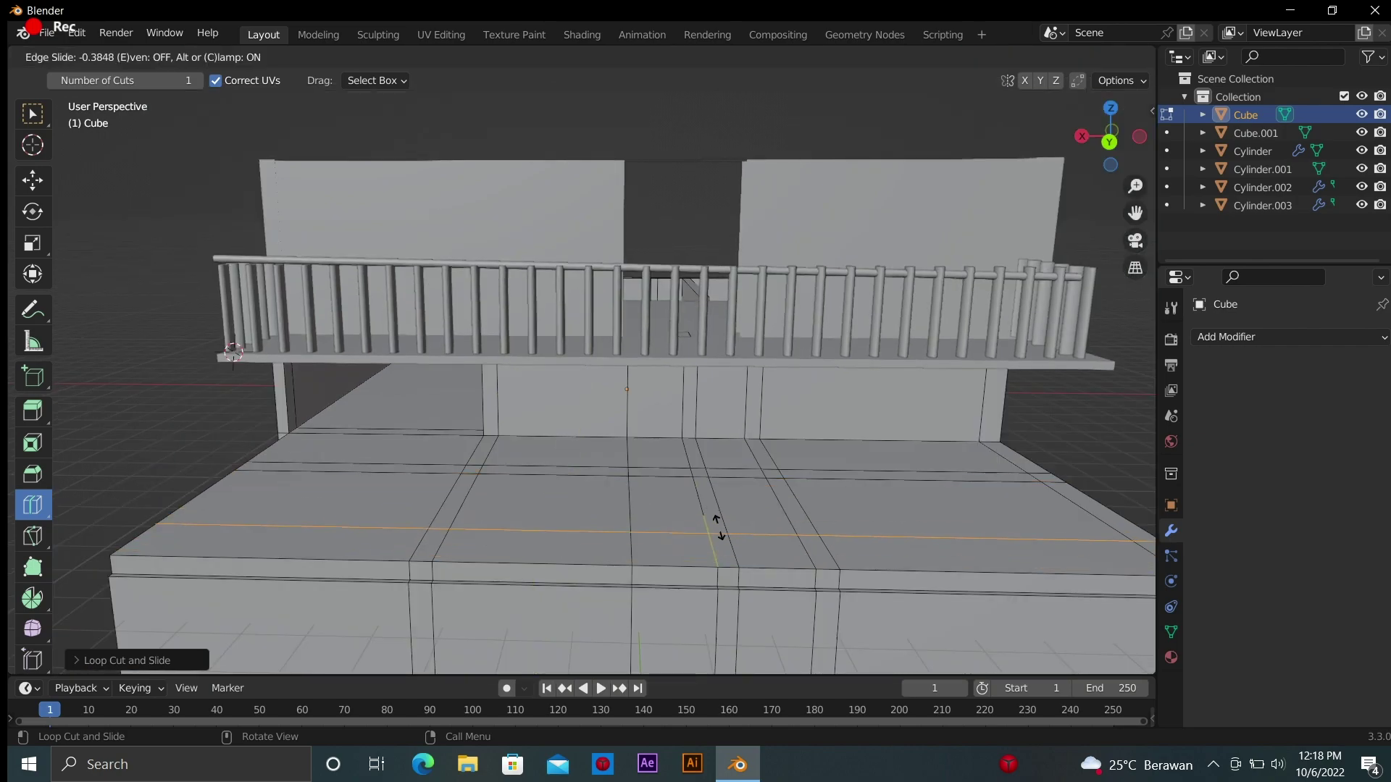
click(715, 529)
click(420, 534)
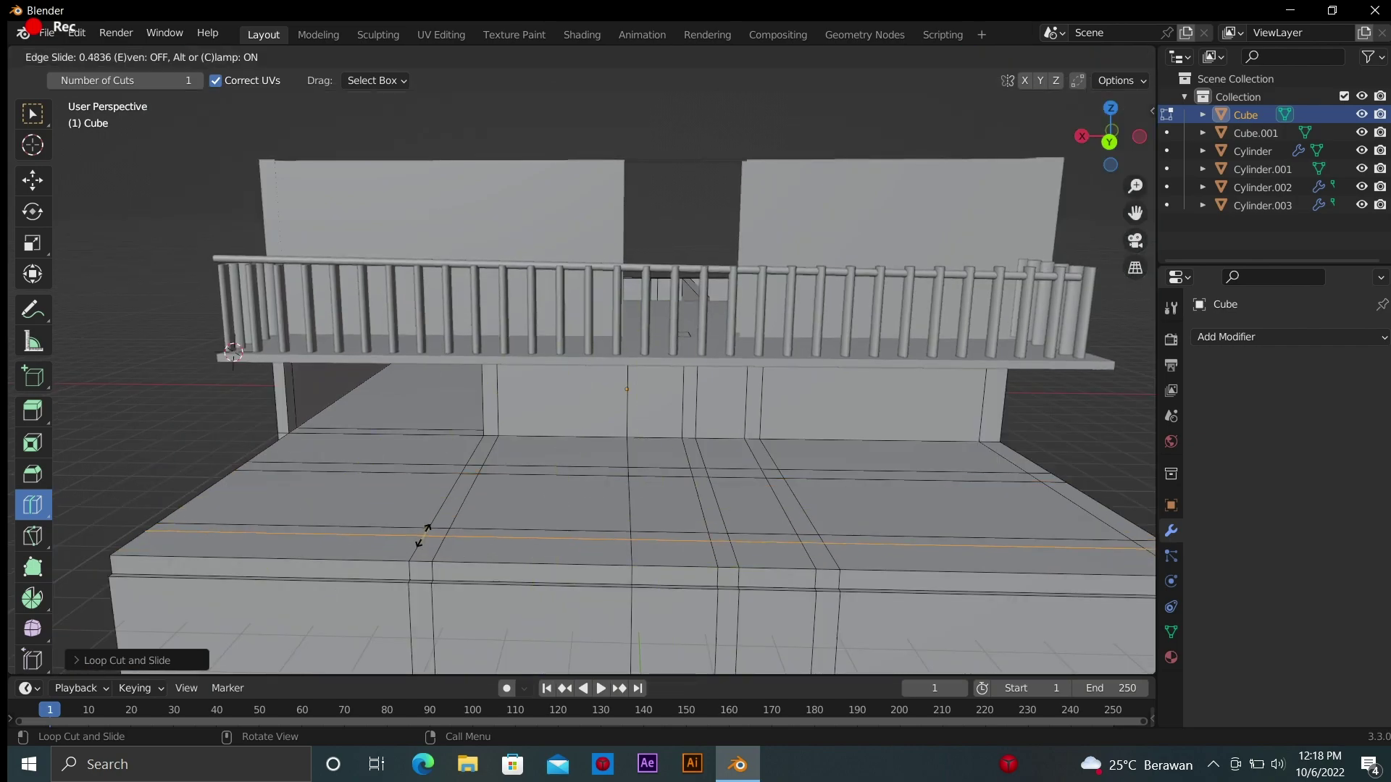
key(Tab)
key(Tab)
key(Tab)
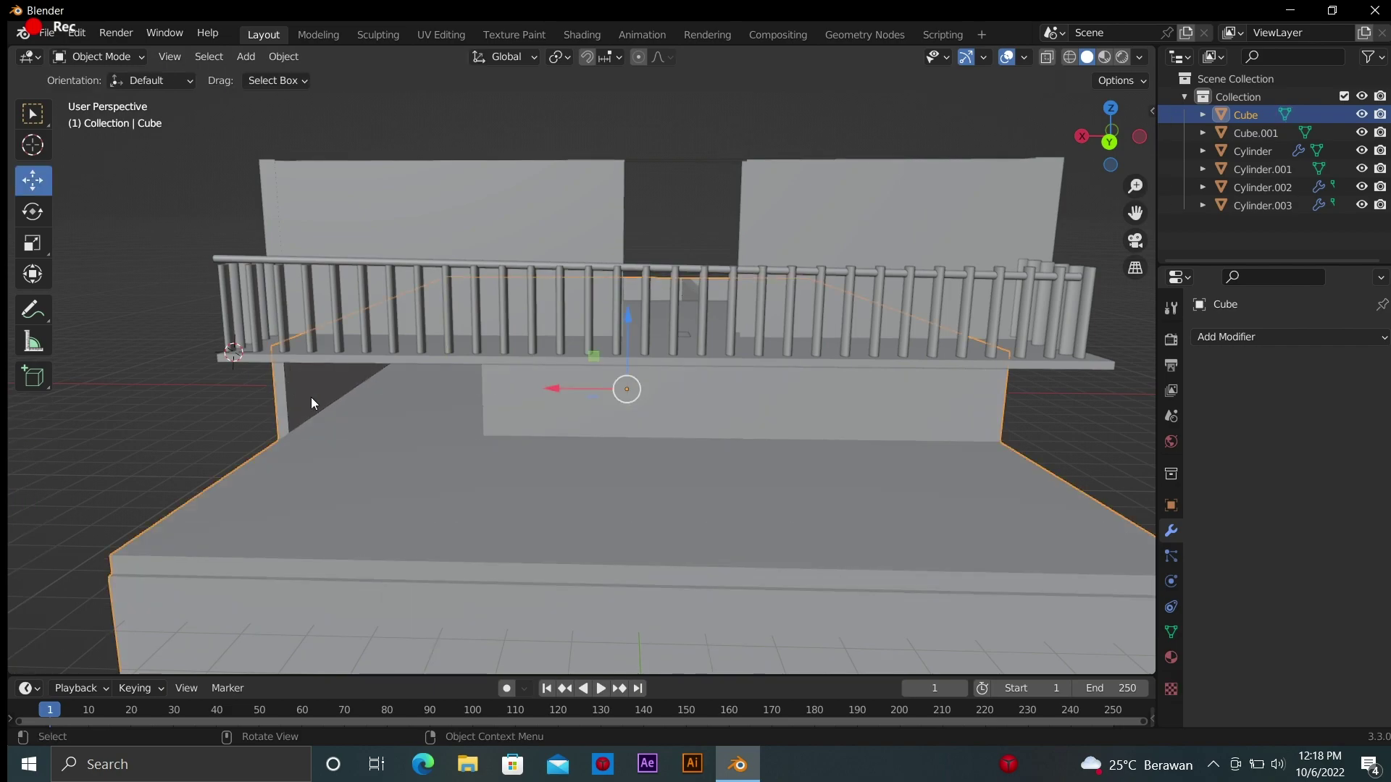
key(s)
key(Escape)
Add a new cube and scale it along X and Z into a wide, flat slab
key(shift+s)
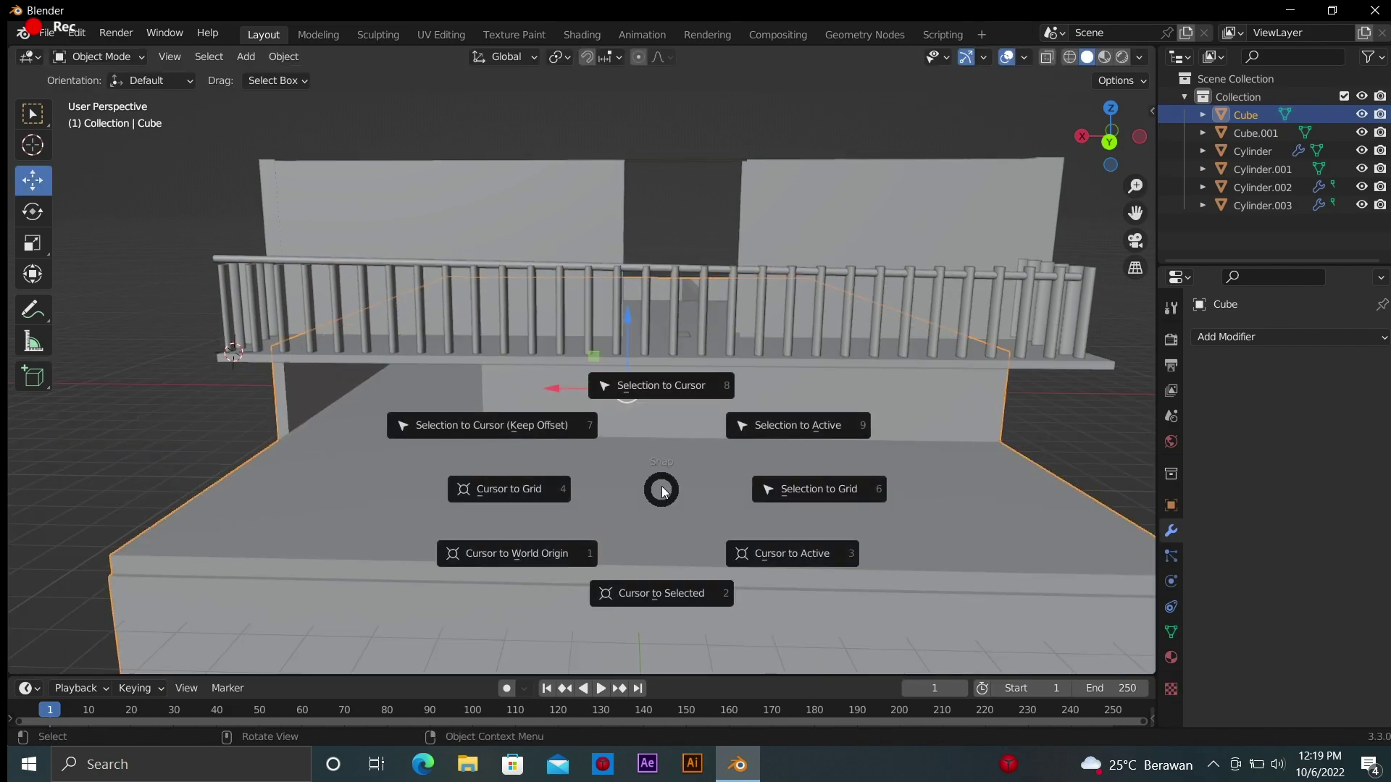
key(shift+a)
click(780, 424)
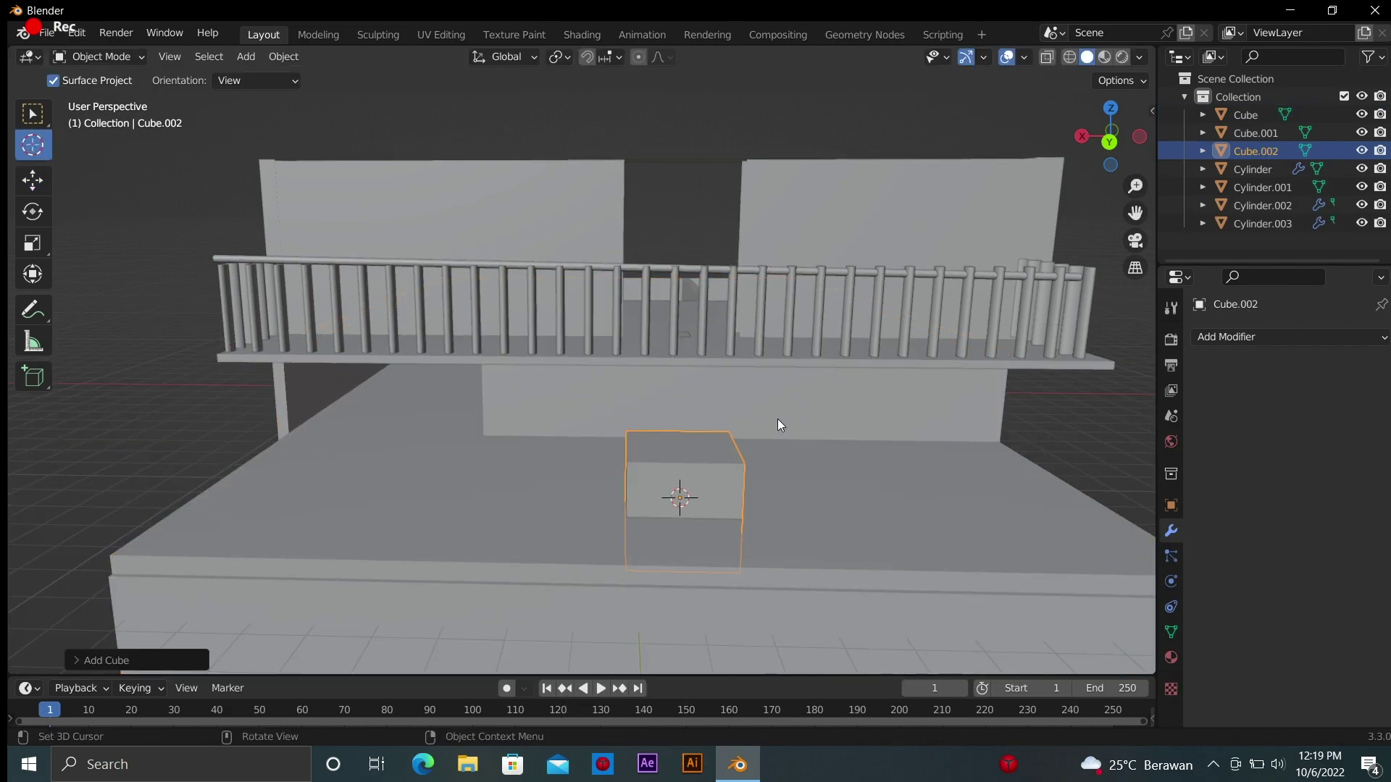
key(s)
key(x)
click(521, 478)
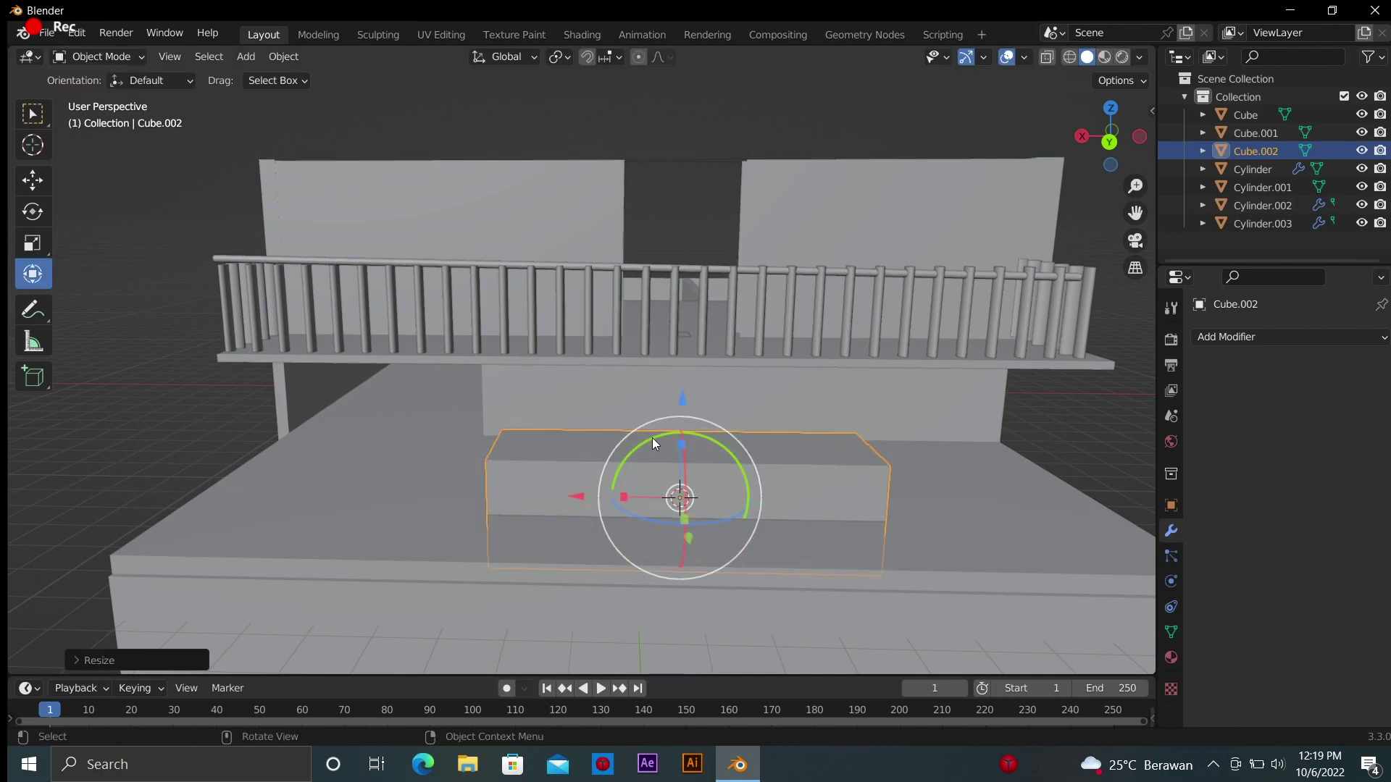
key(s)
key(z)
click(894, 470)
key(s)
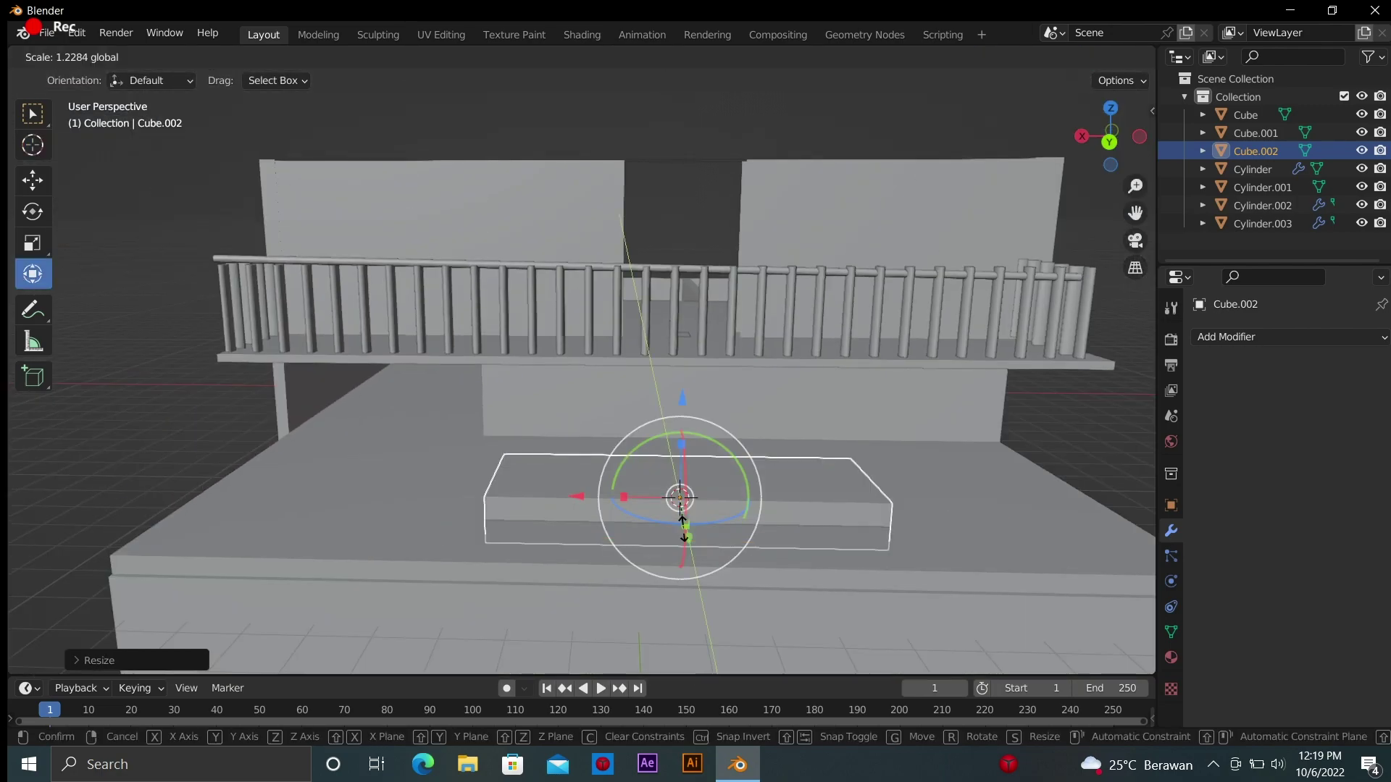
click(684, 538)
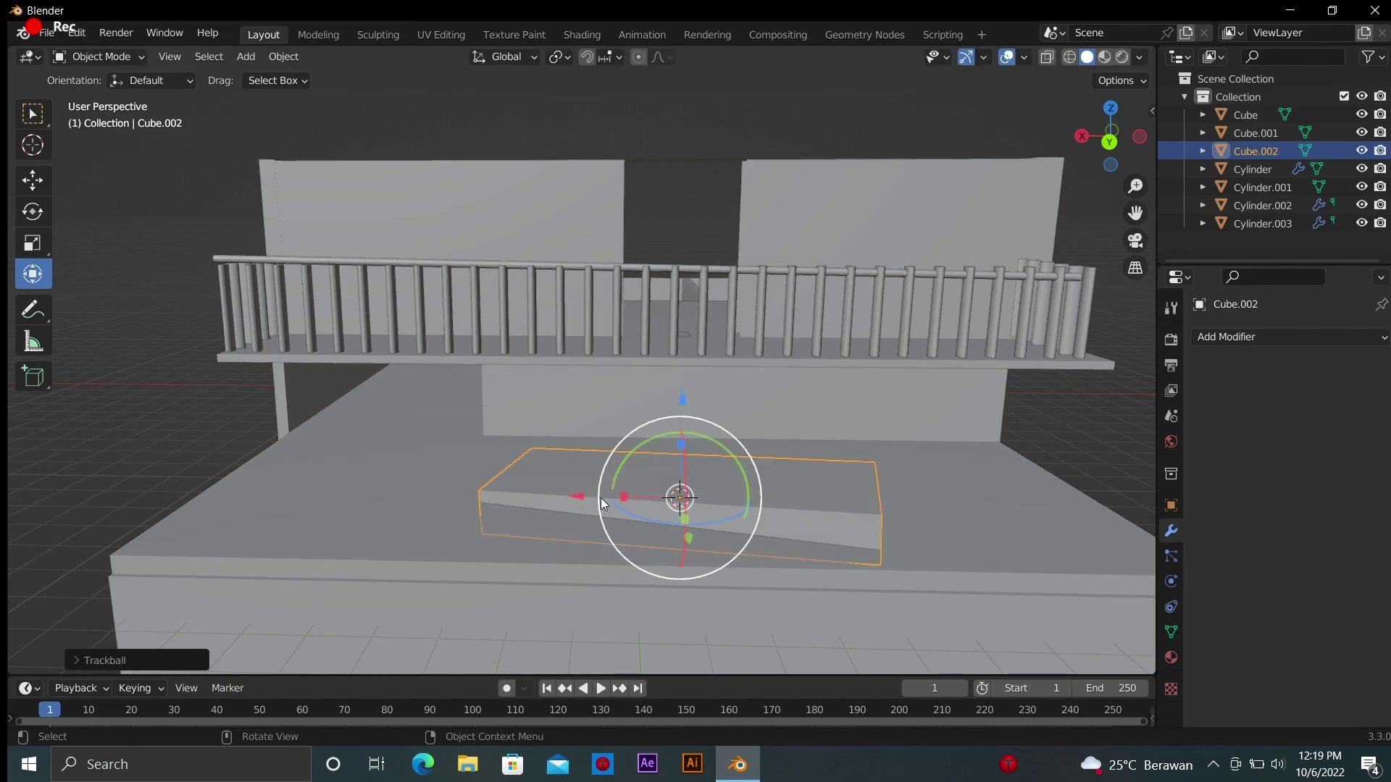
drag(601, 498, 603, 494)
scroll(588, 461, up, 5)
scroll(588, 460, down, 3)
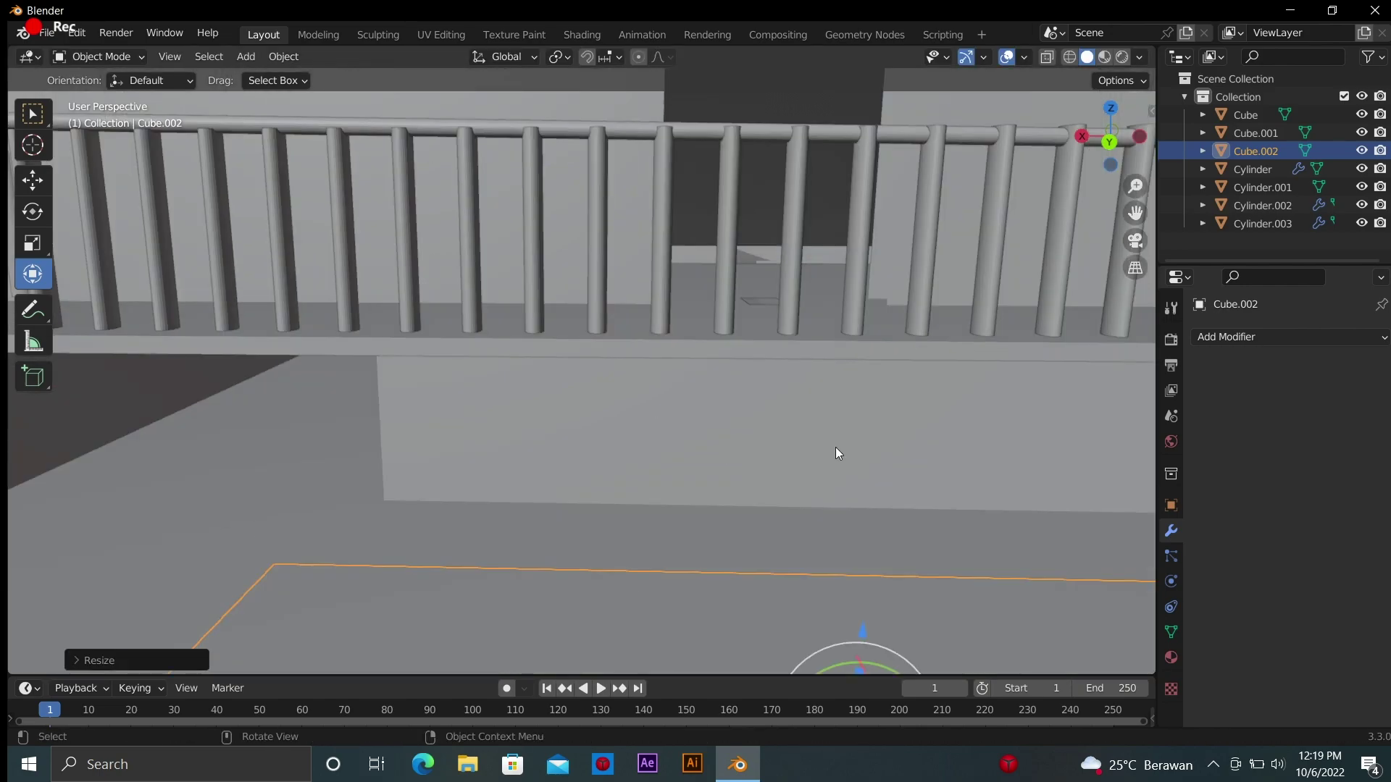
mouse_move(835, 446)
middle_down()
mouse_move(797, 435)
mouse_move(990, 236)
middle_up()
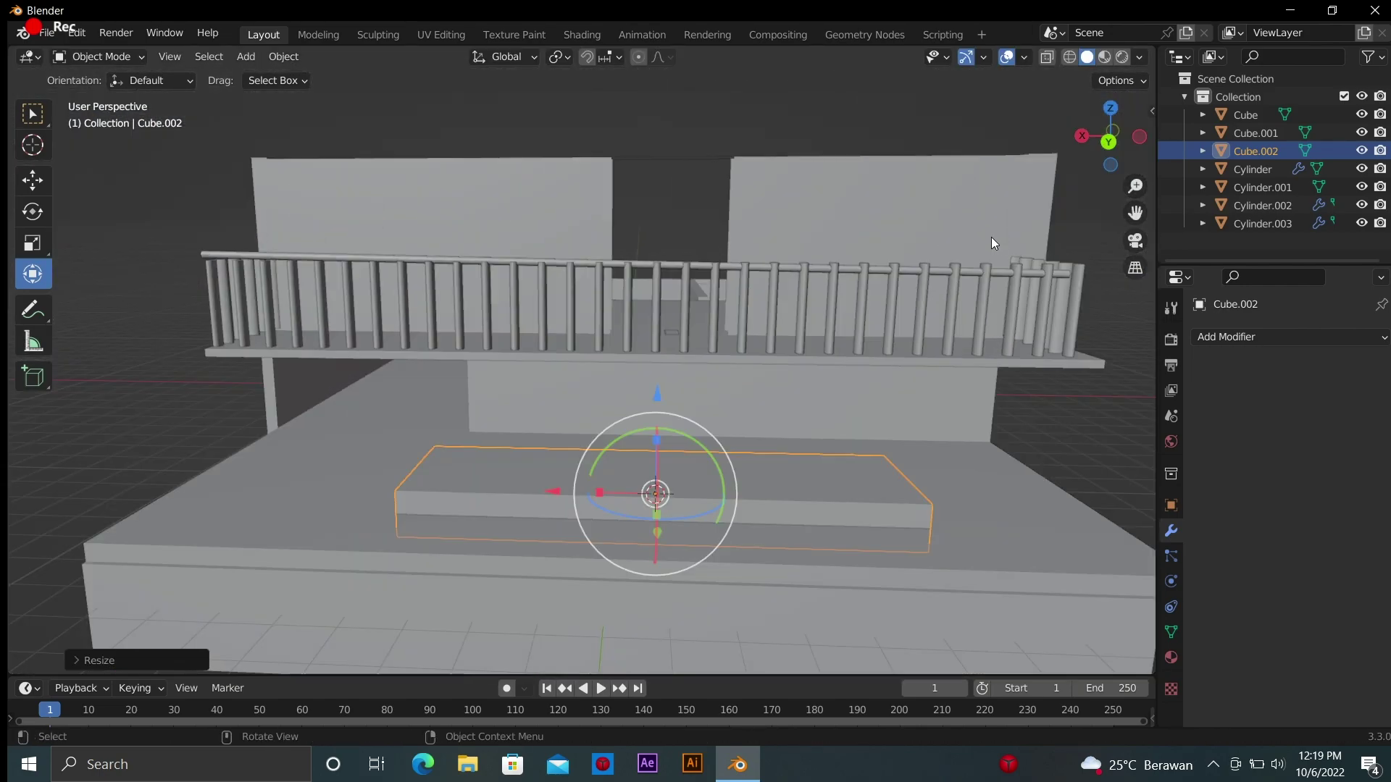
drag(599, 492, 607, 493)
Move the slab right along X onto the front deck and open it in Edit Mode
click(31, 181)
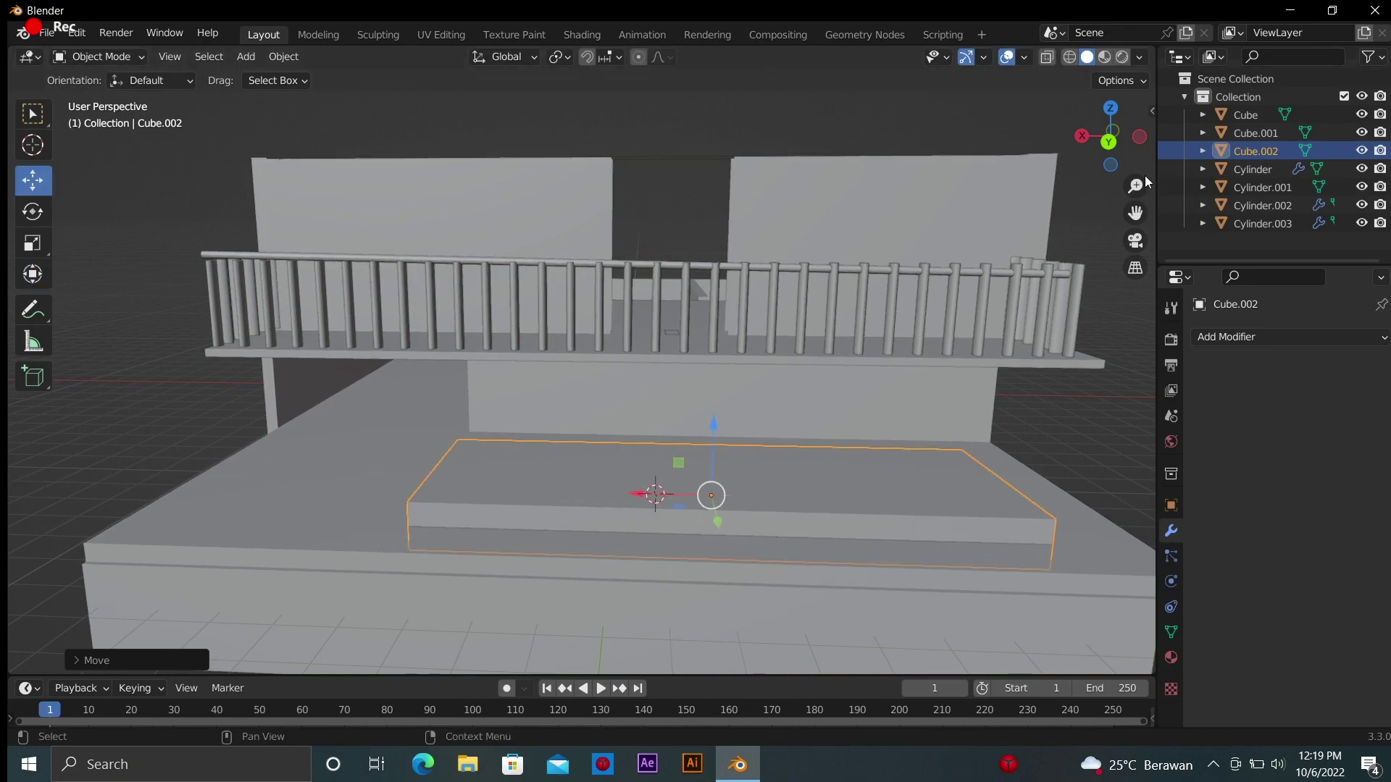
middle_drag(607, 493, 1136, 173)
scroll(1143, 239, down, 3)
drag(1110, 137, 860, 494)
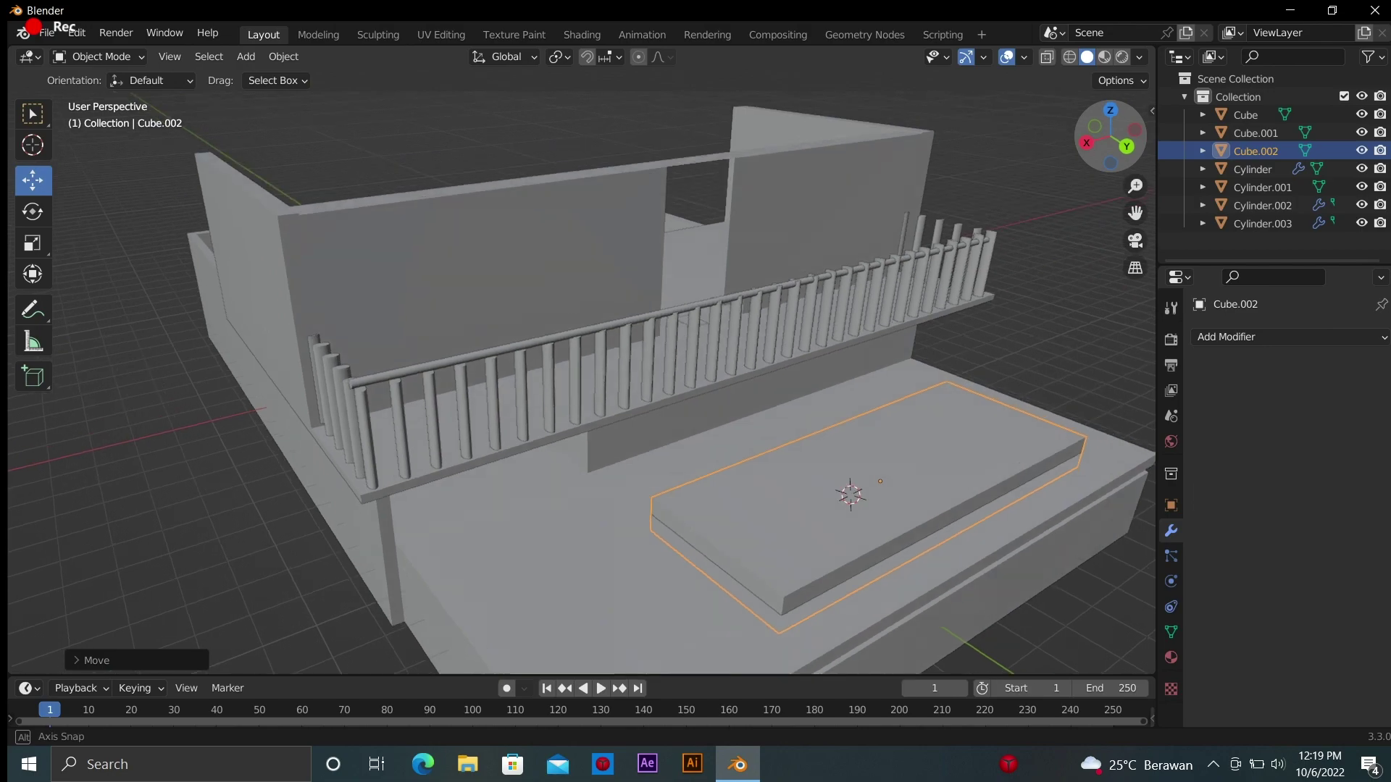
key(alt+a)
click(938, 420)
key(shift+a)
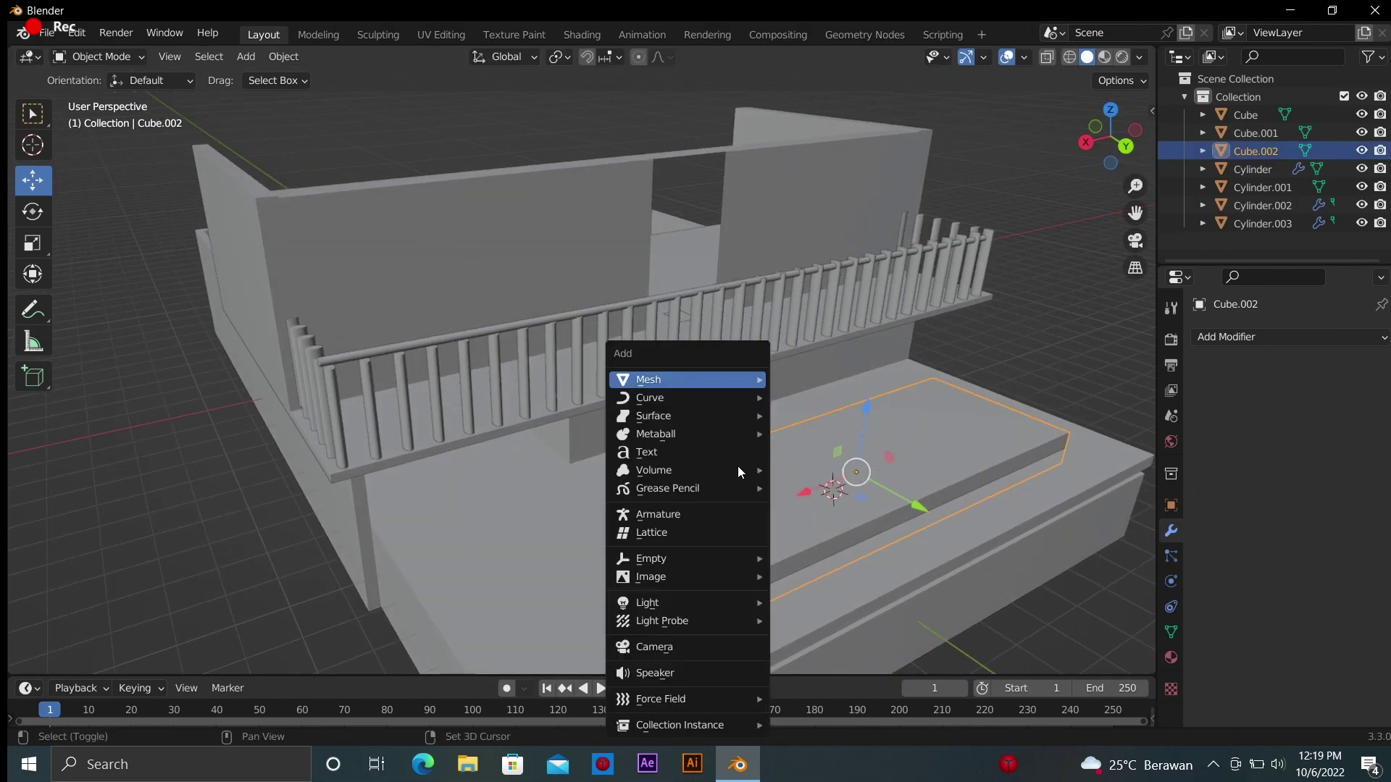
key(Escape)
key(Tab)
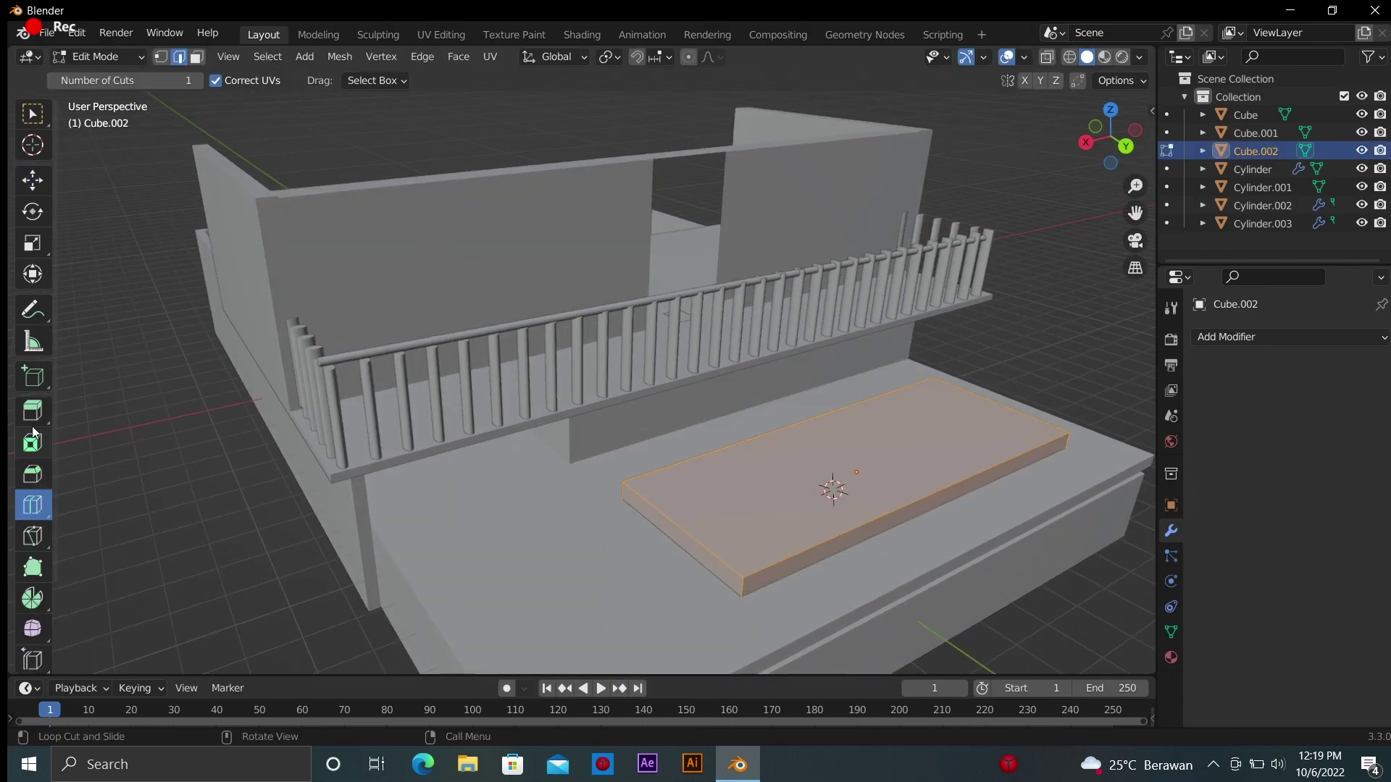
Select the slab's top face and push it down into the slab
click(33, 419)
click(857, 423)
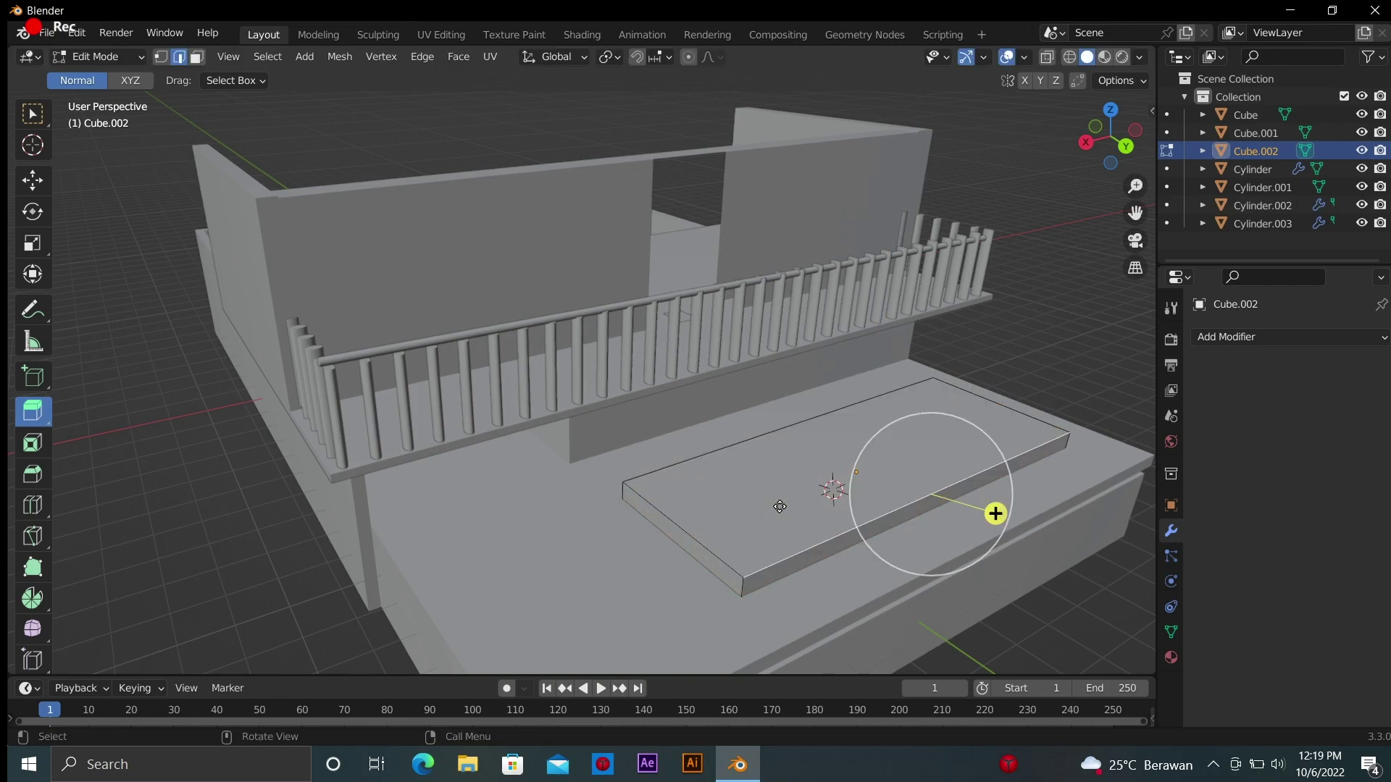
click(767, 458)
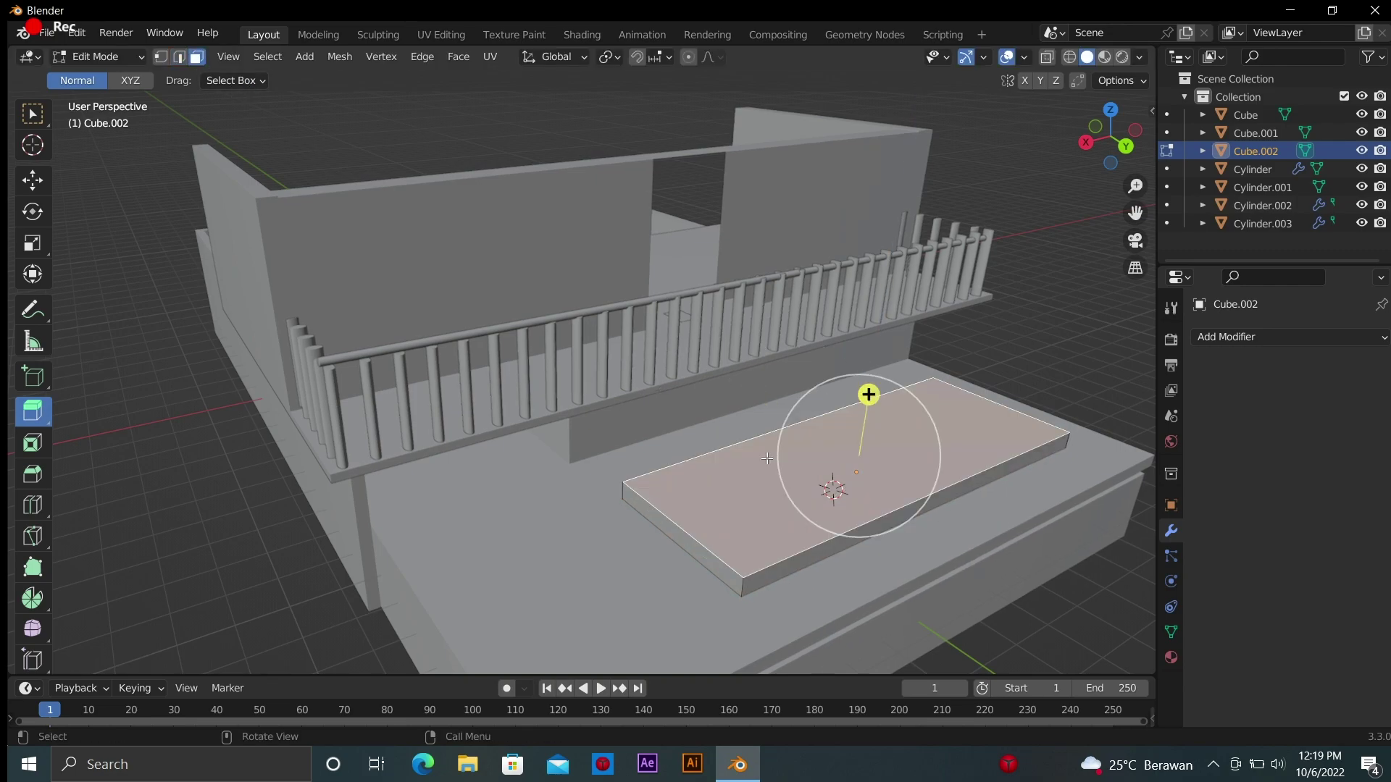
drag(869, 394, 875, 417)
key(Tab)
Reselect the slab in Edit Mode and extrude its top face inward to set the basin depth
click(733, 493)
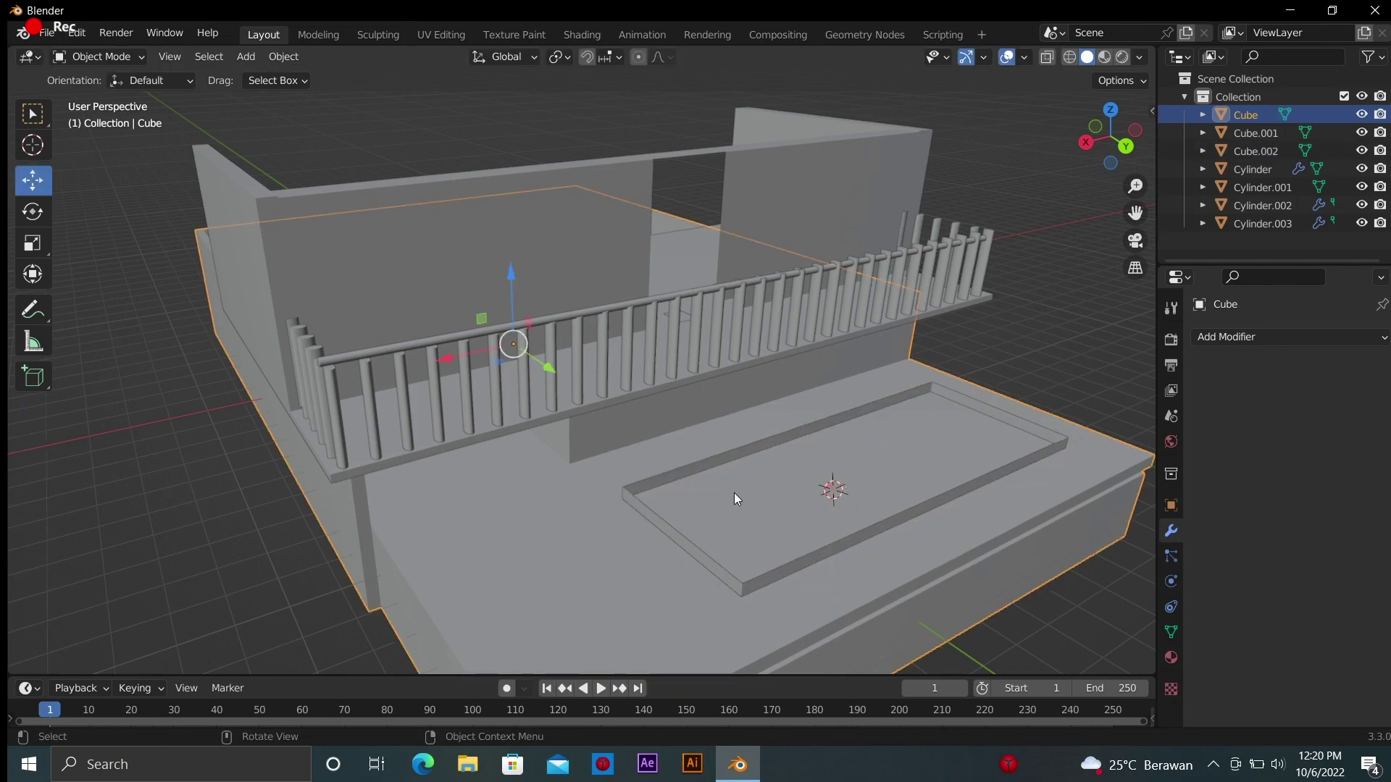
key(Tab)
key(Tab)
click(745, 524)
key(Tab)
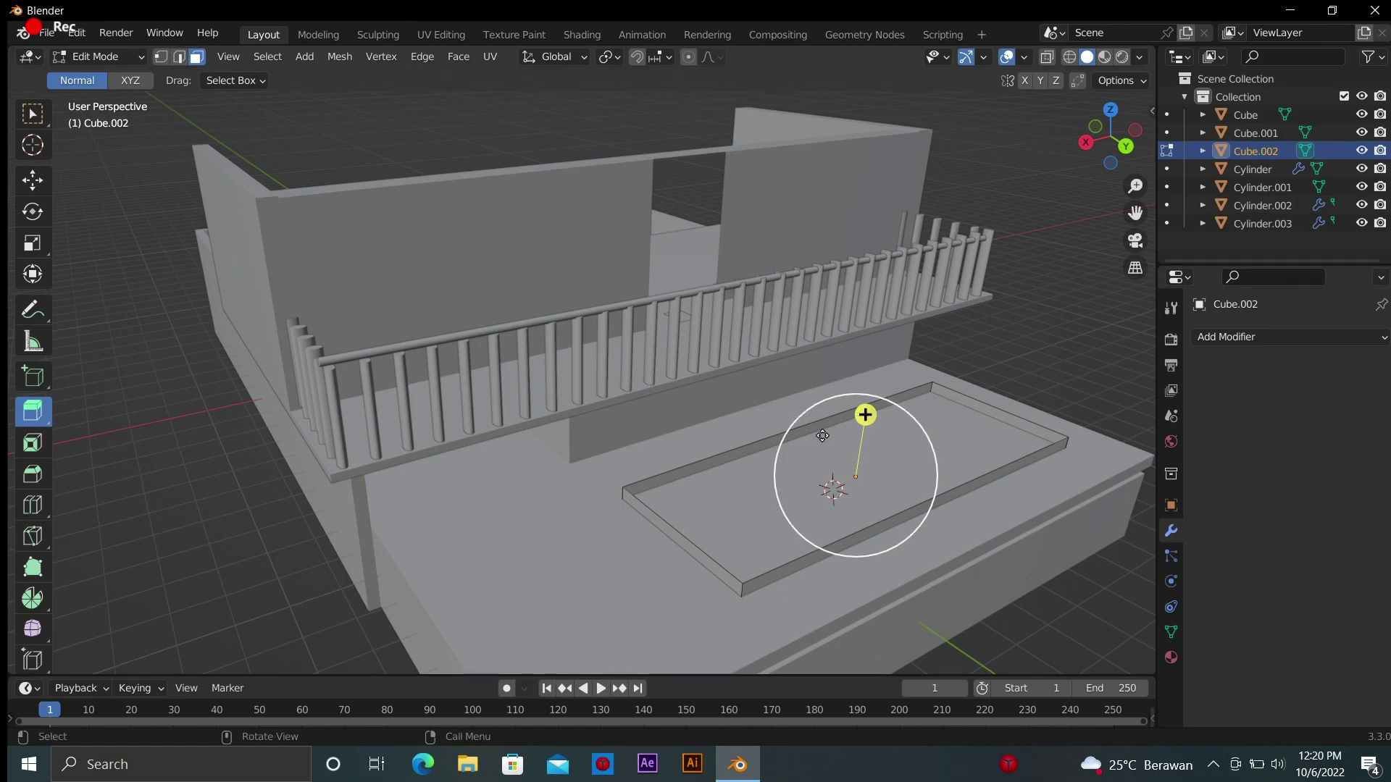
key(Tab)
click(757, 502)
click(700, 545)
key(Tab)
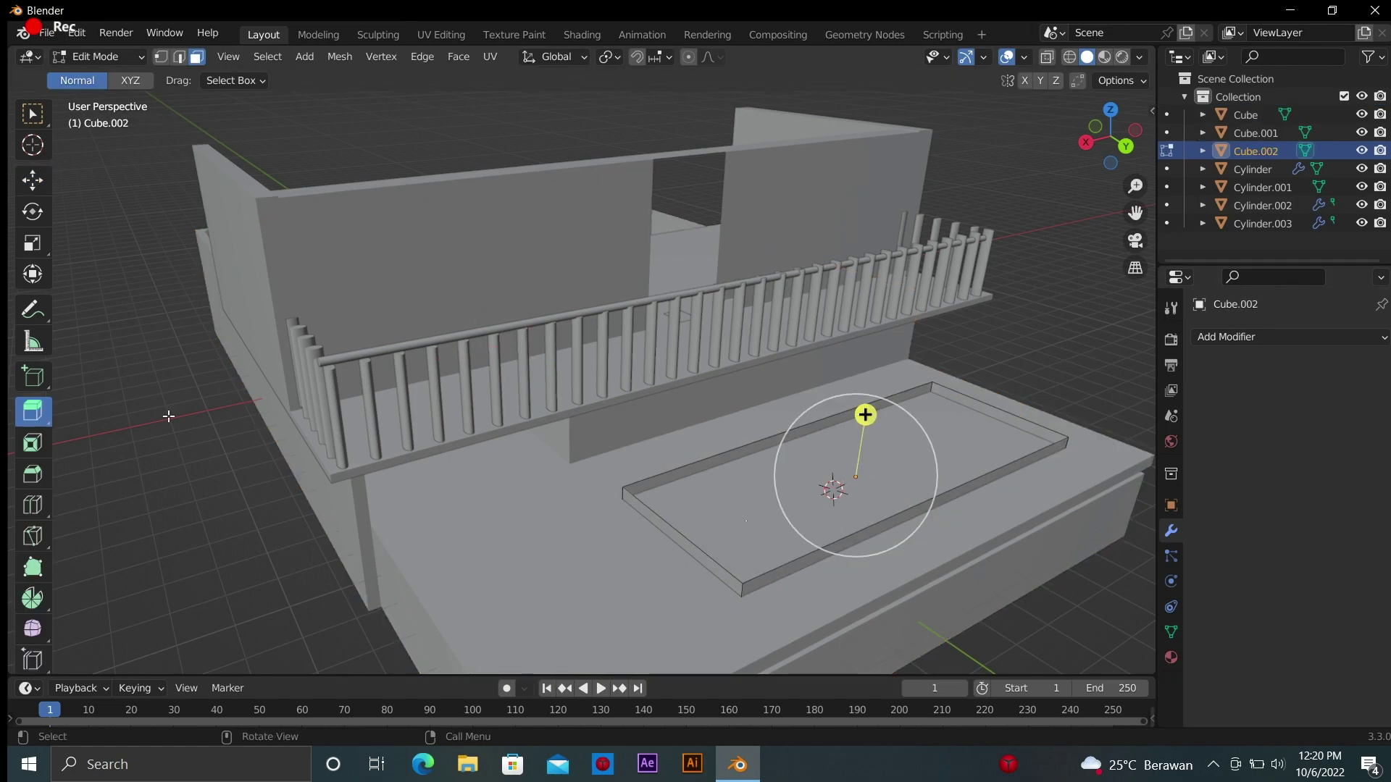
key(e)
click(862, 406)
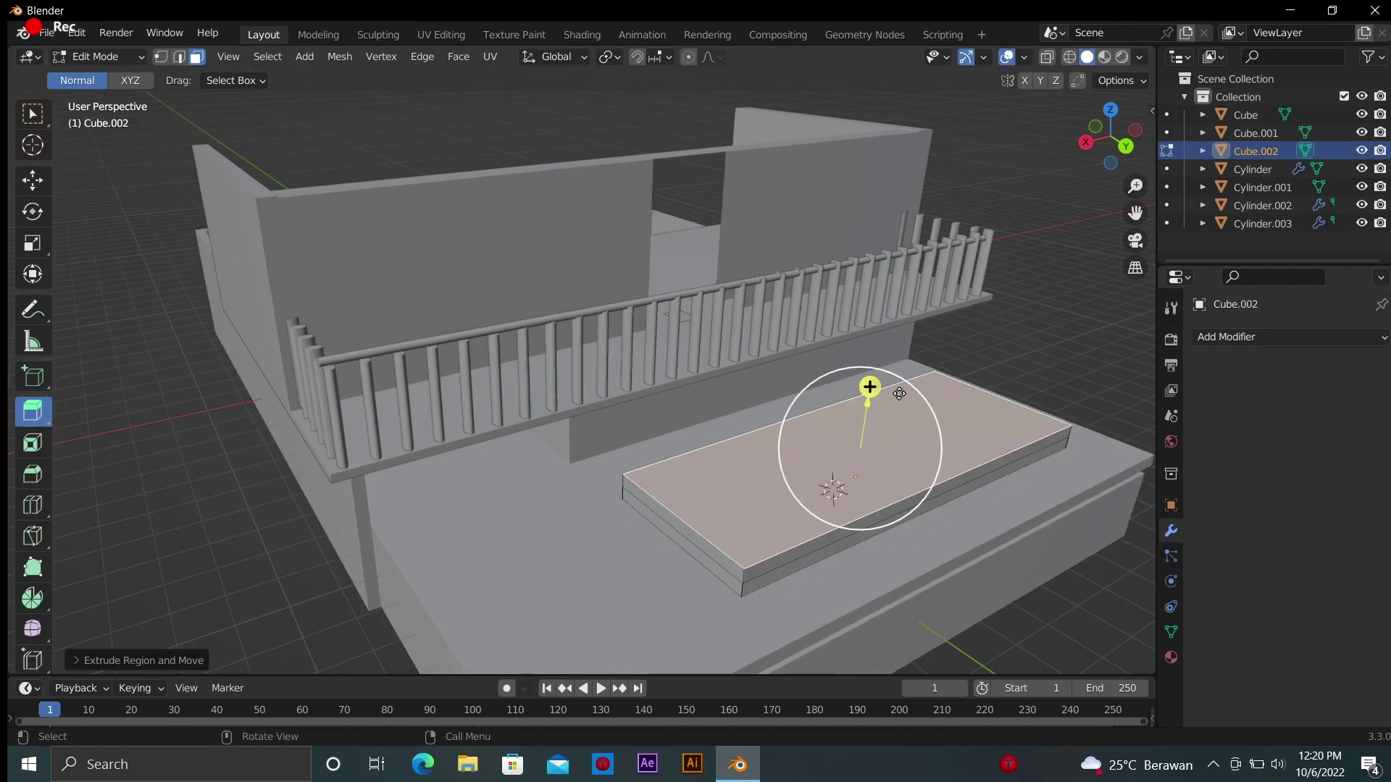
key(ctrl+z)
drag(865, 414, 870, 409)
click(870, 409)
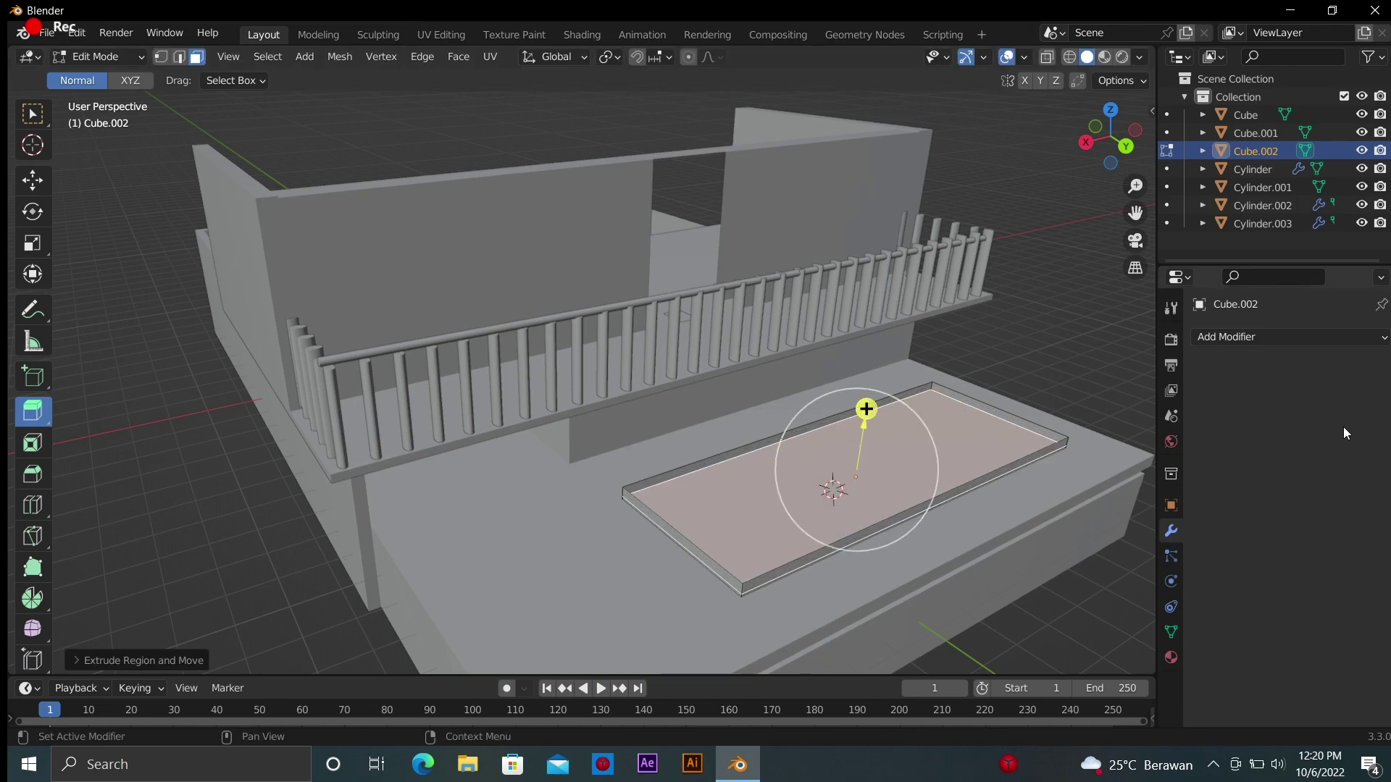
Create the slab's first two materials and give the second a cyan base colour
click(1171, 657)
click(1246, 411)
click(1290, 436)
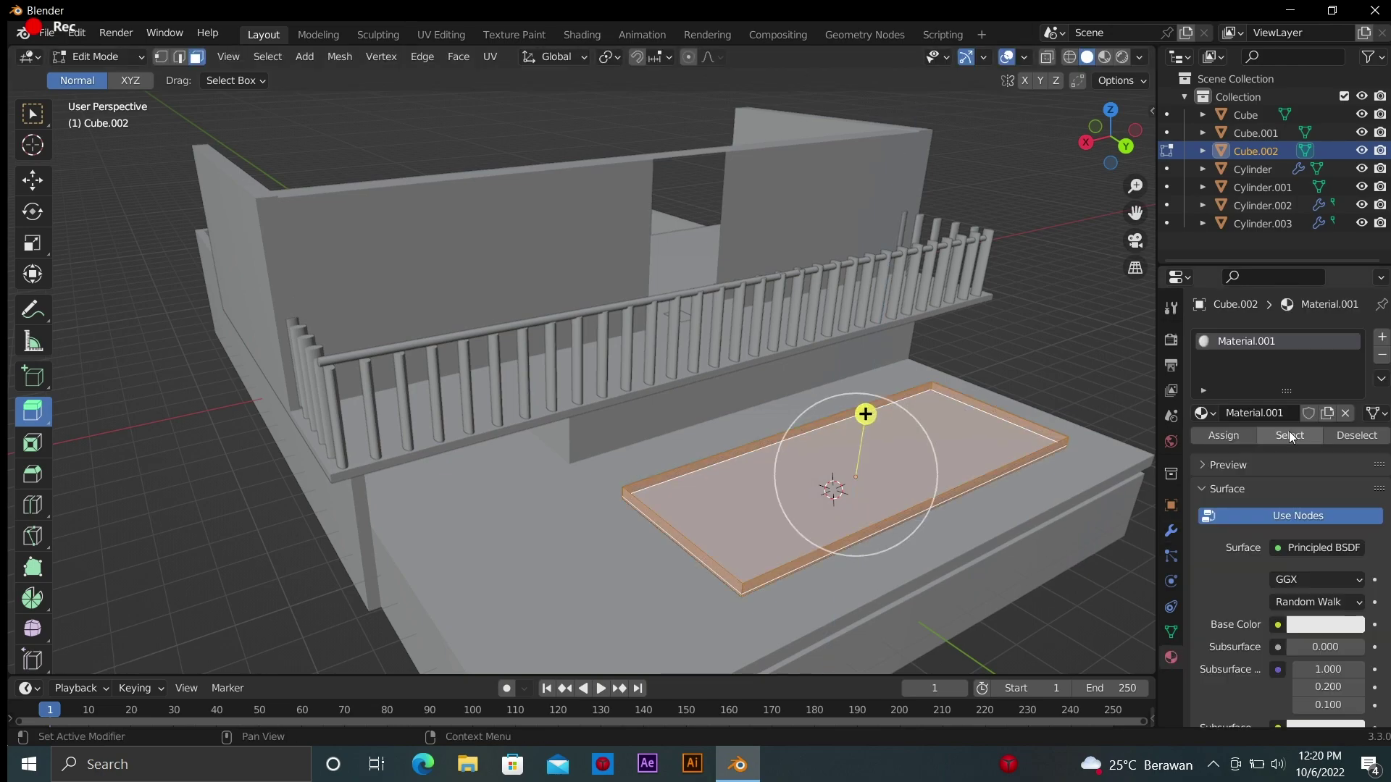
key(ctrl+z)
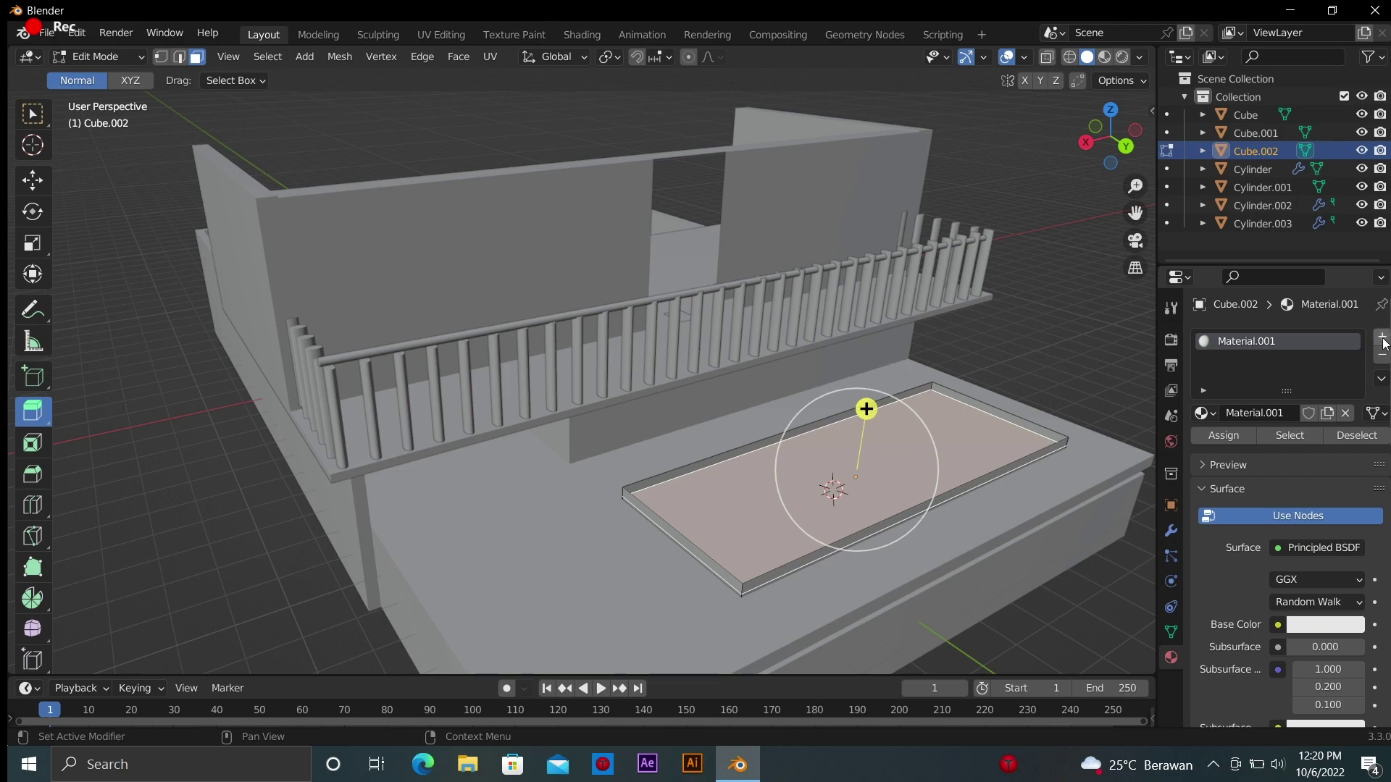
click(1382, 339)
click(1277, 461)
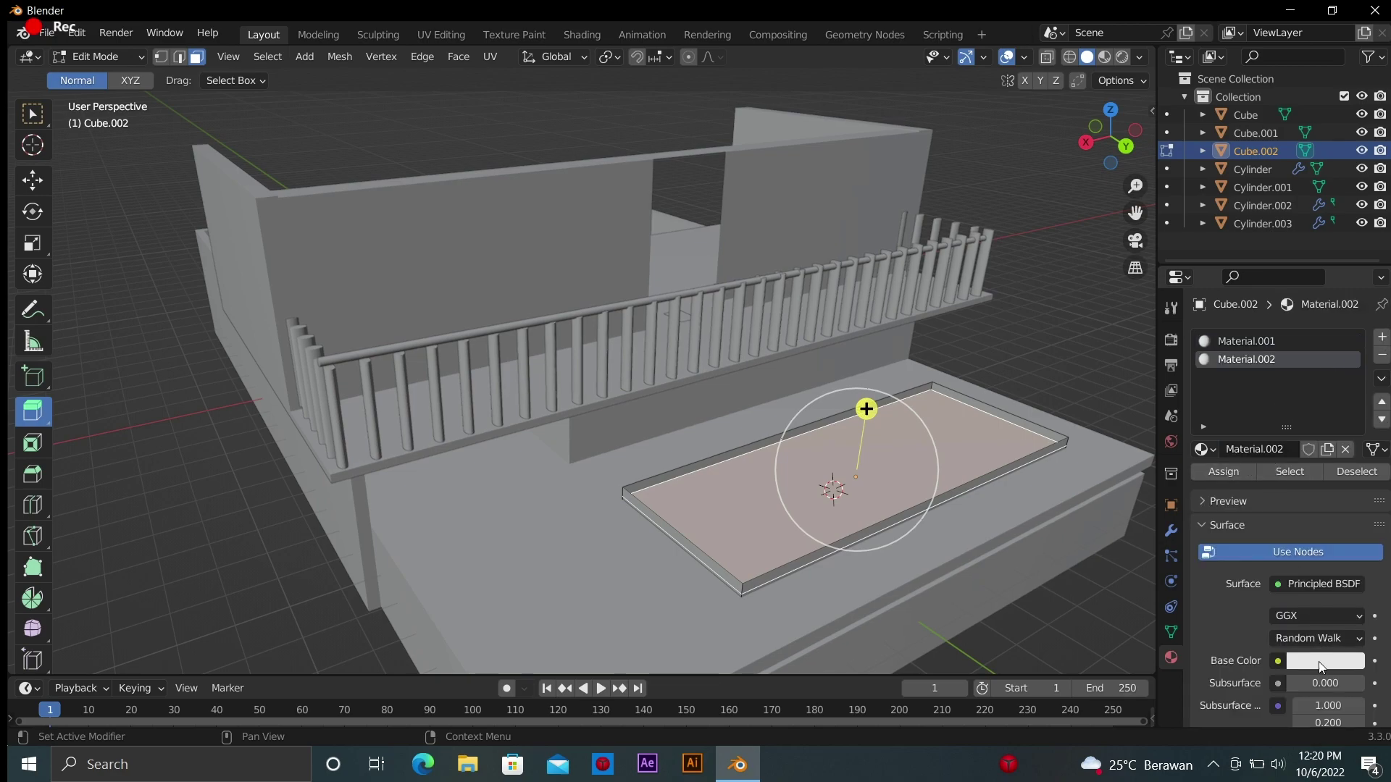
click(1325, 660)
click(1231, 499)
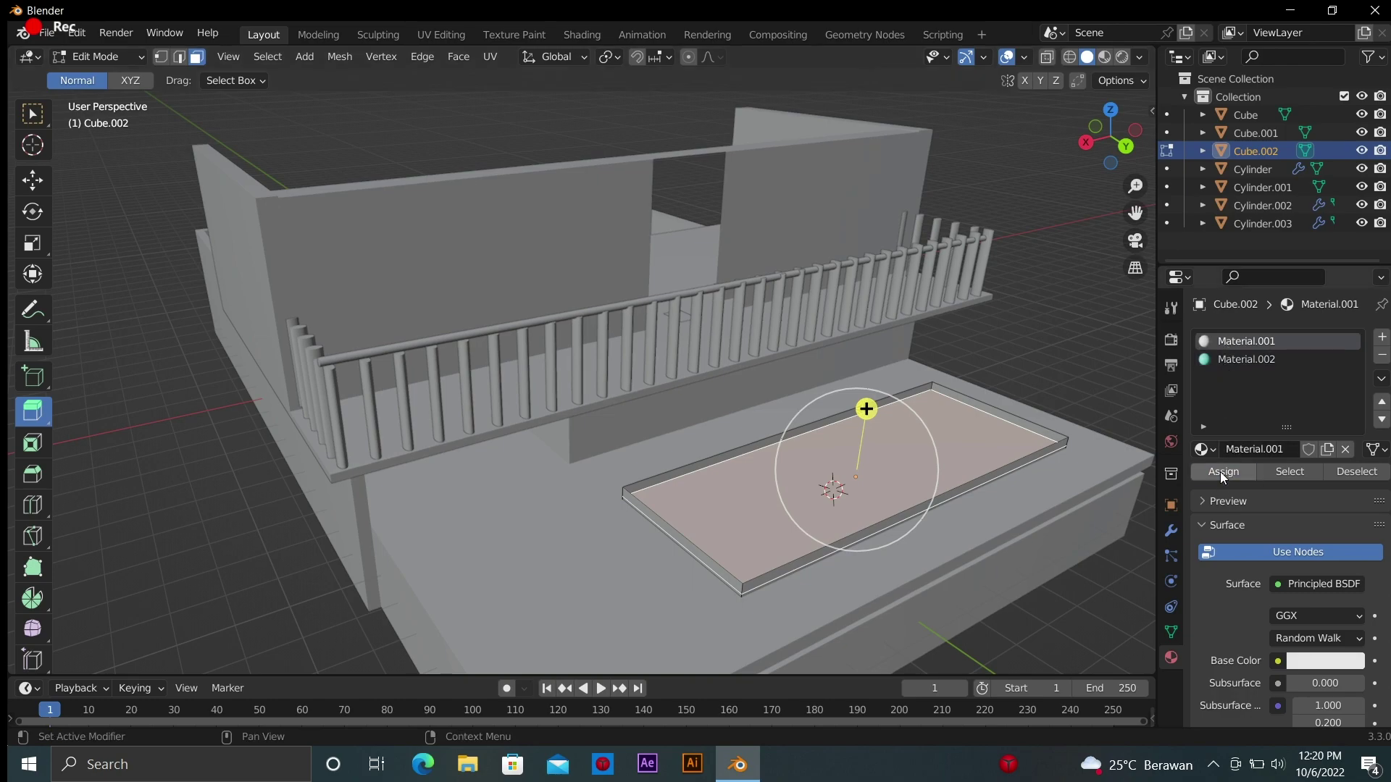
Add a third material, switch to Material Preview, and tint the basin's top face blue
click(1272, 472)
click(1382, 337)
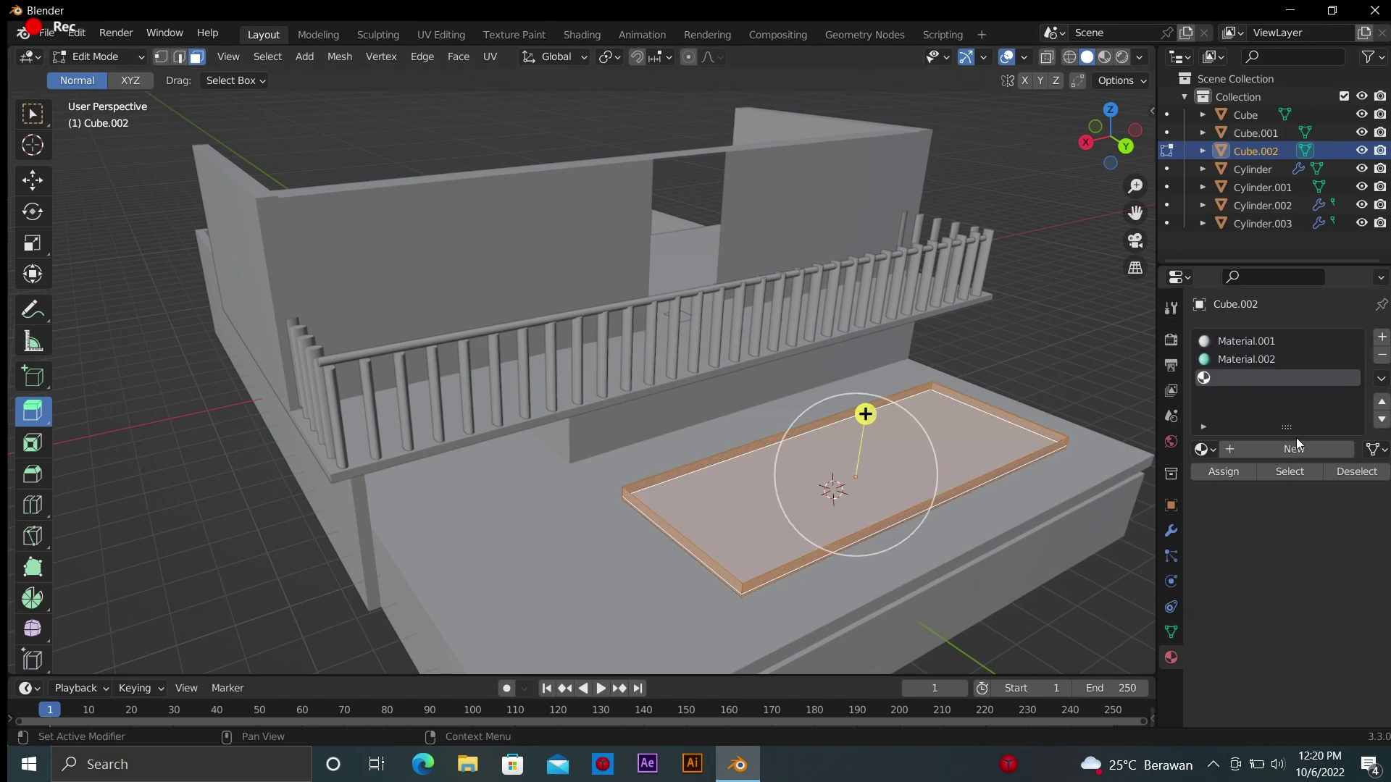
click(890, 459)
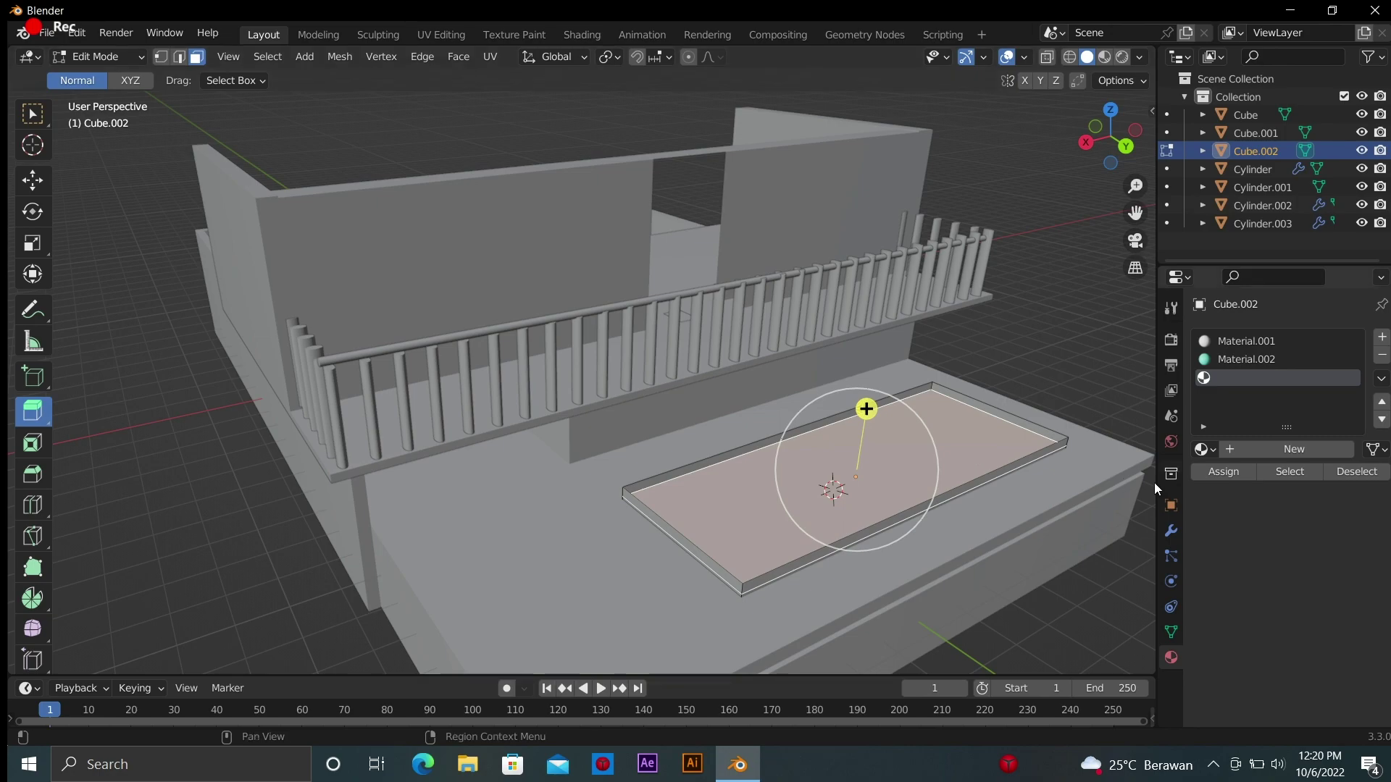
click(1229, 449)
click(1319, 662)
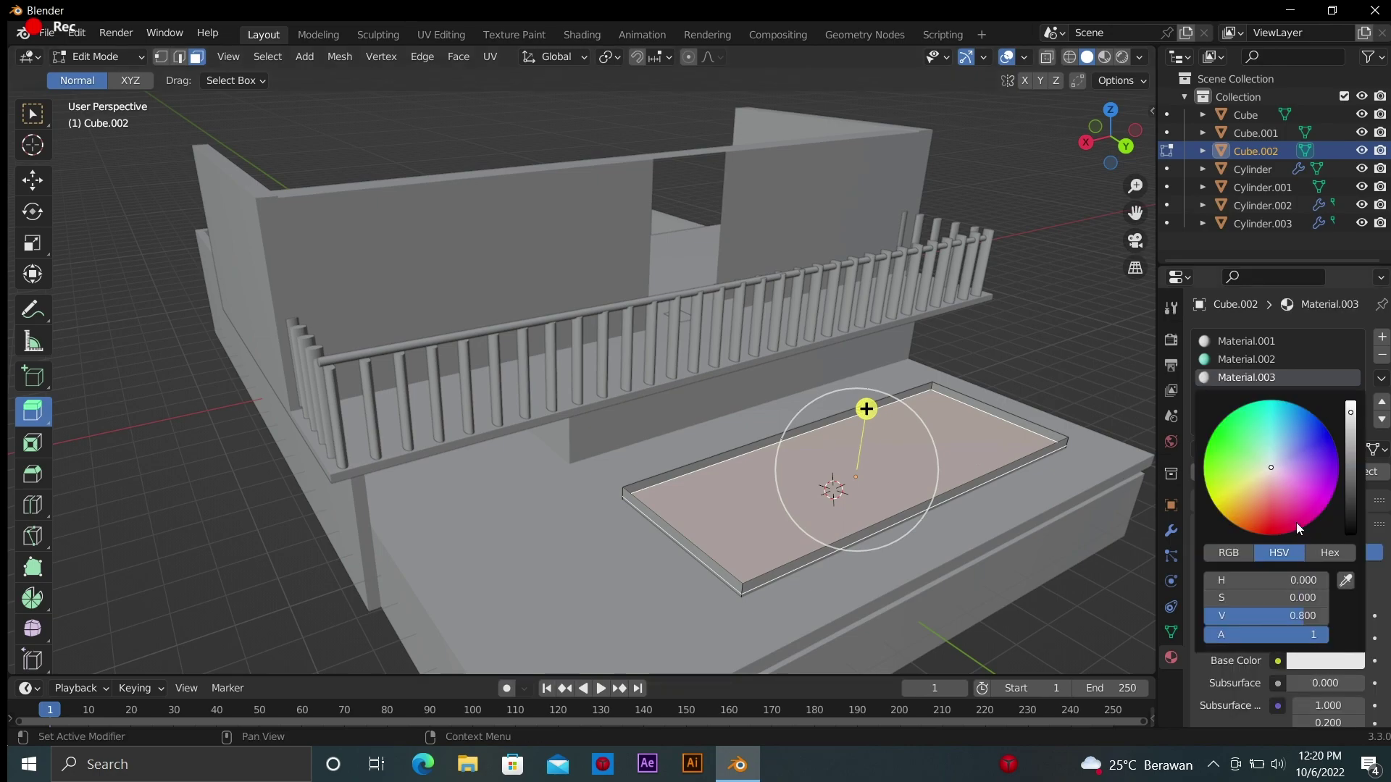
click(1104, 56)
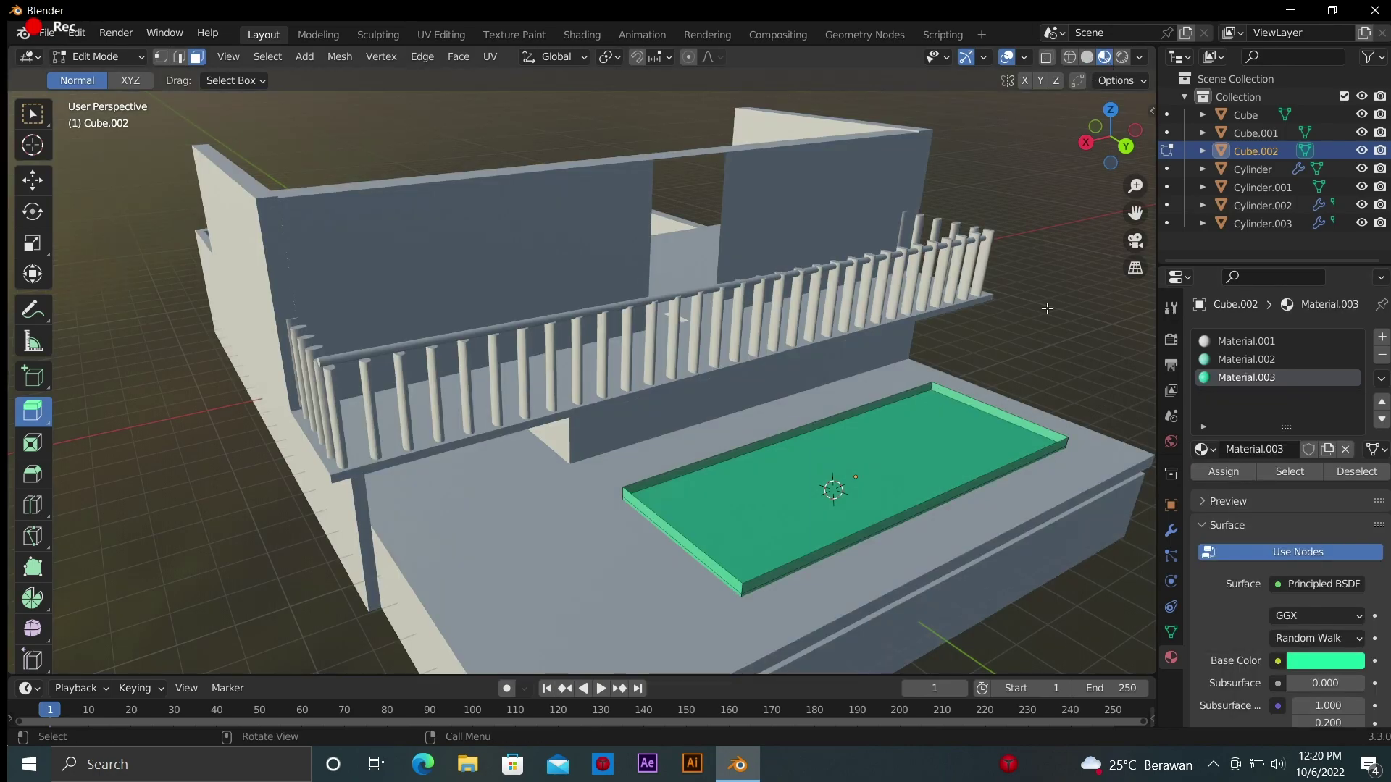
drag(1135, 189, 1136, 196)
click(1029, 491)
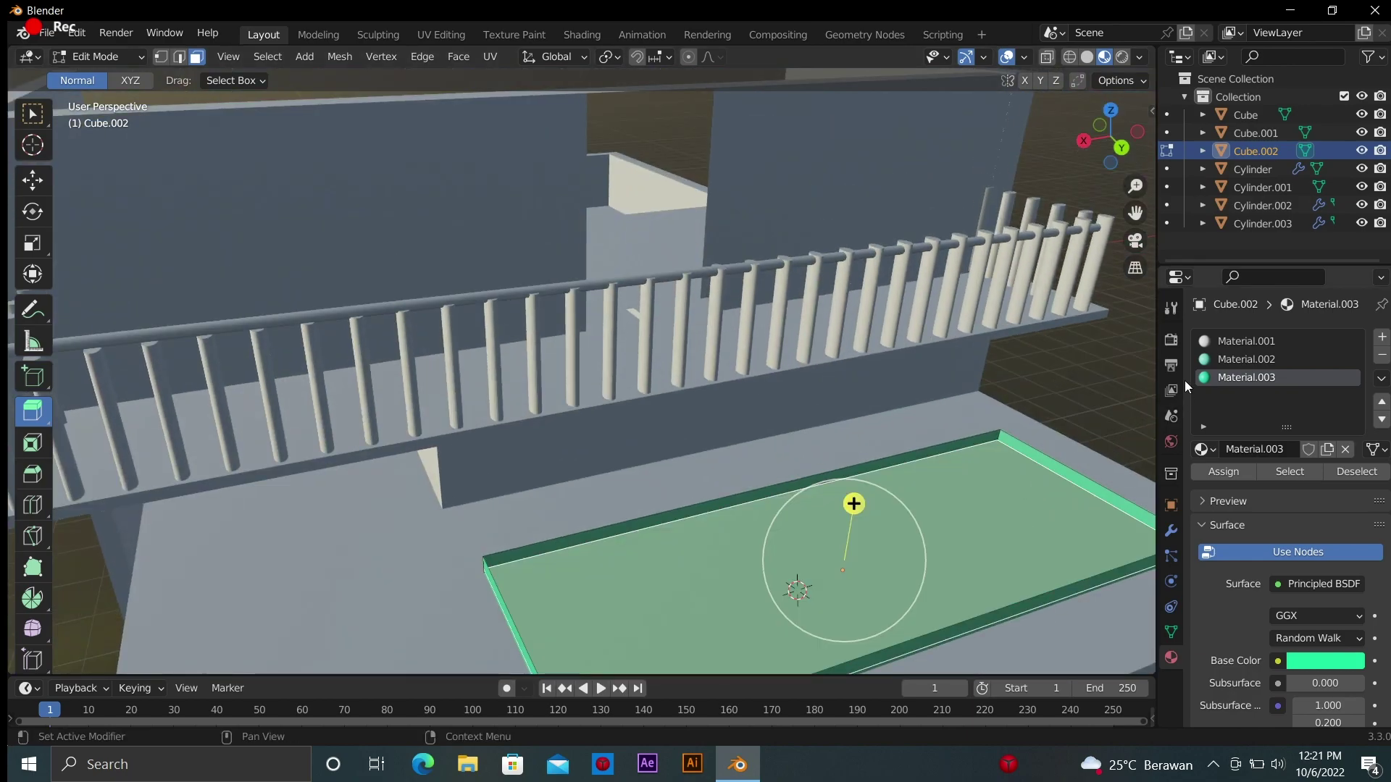
click(1298, 660)
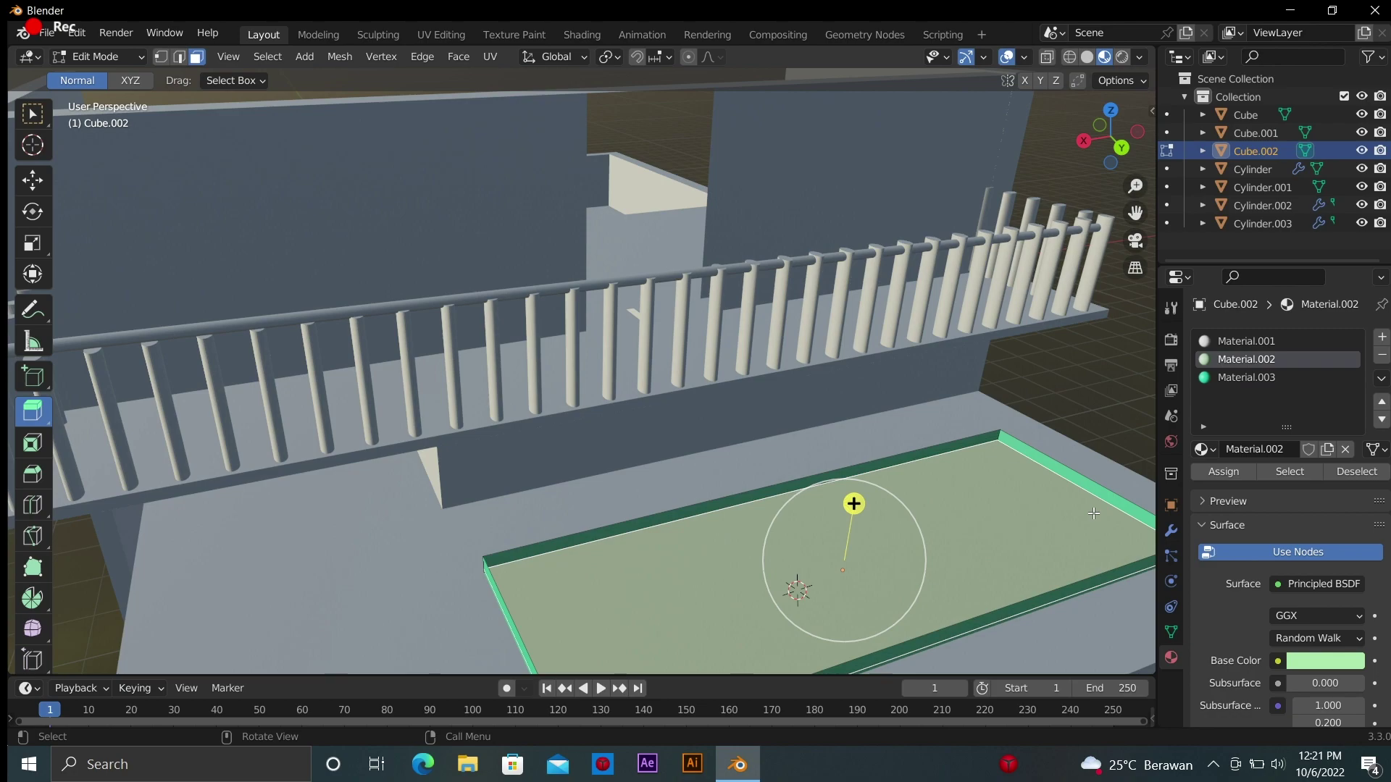
click(1318, 661)
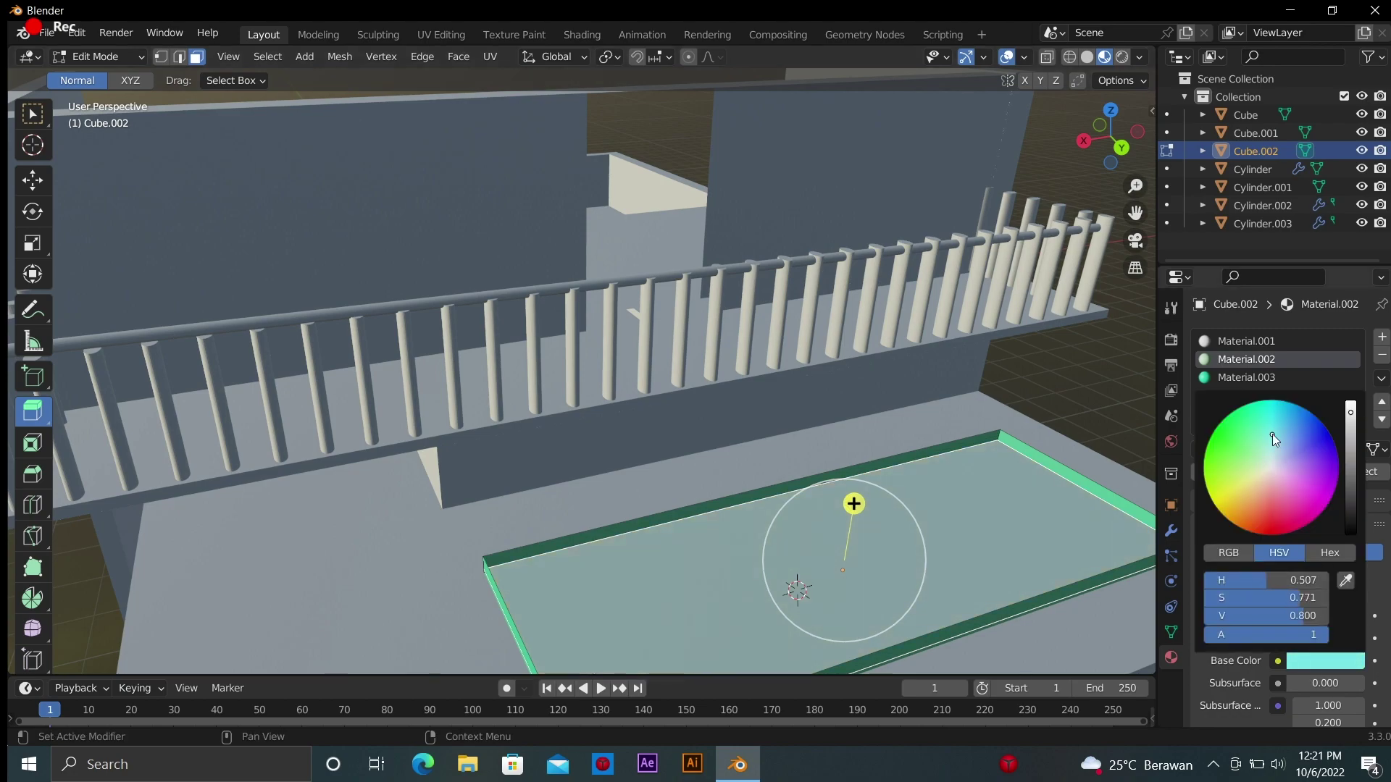
drag(1275, 439, 1295, 421)
Set the third material's base colour to dark red for the pool rim
key(Tab)
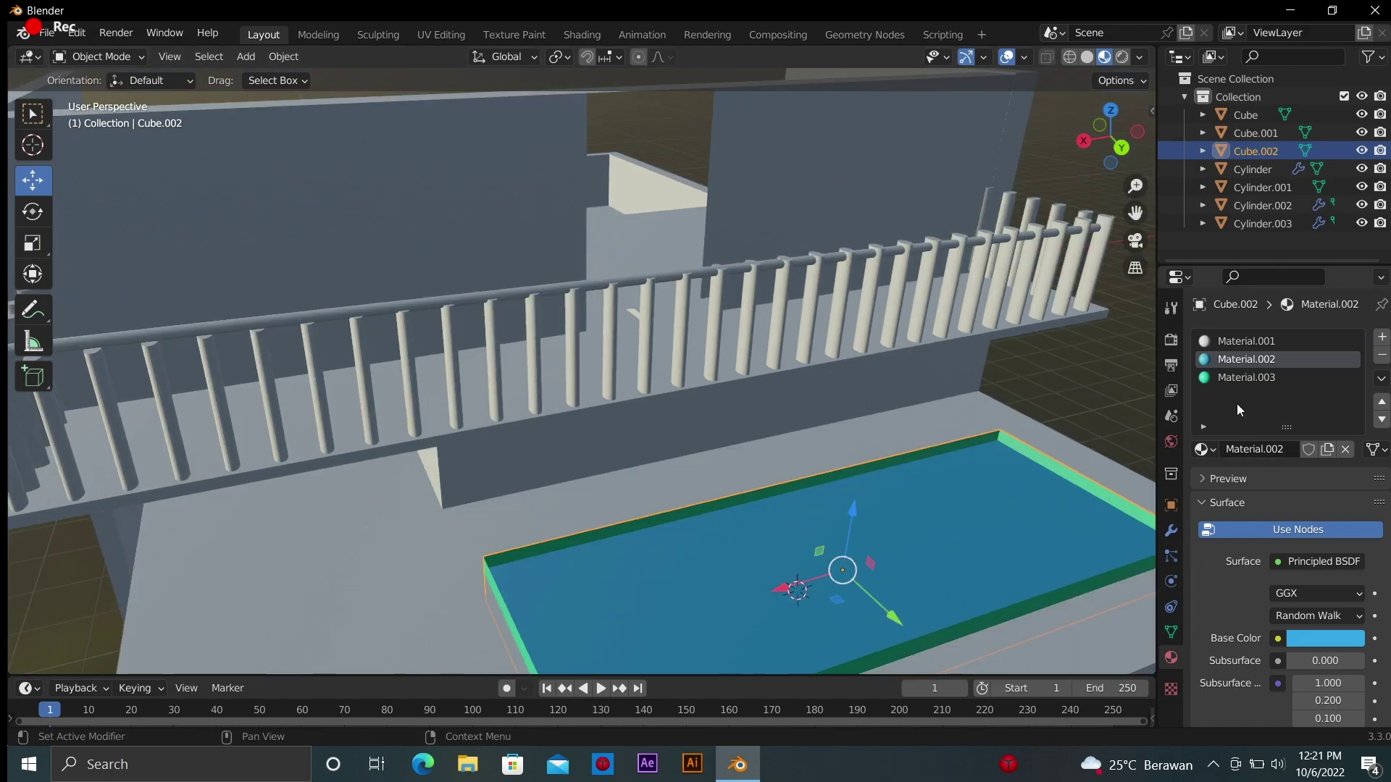
click(1246, 377)
click(1325, 638)
drag(1296, 500, 1273, 454)
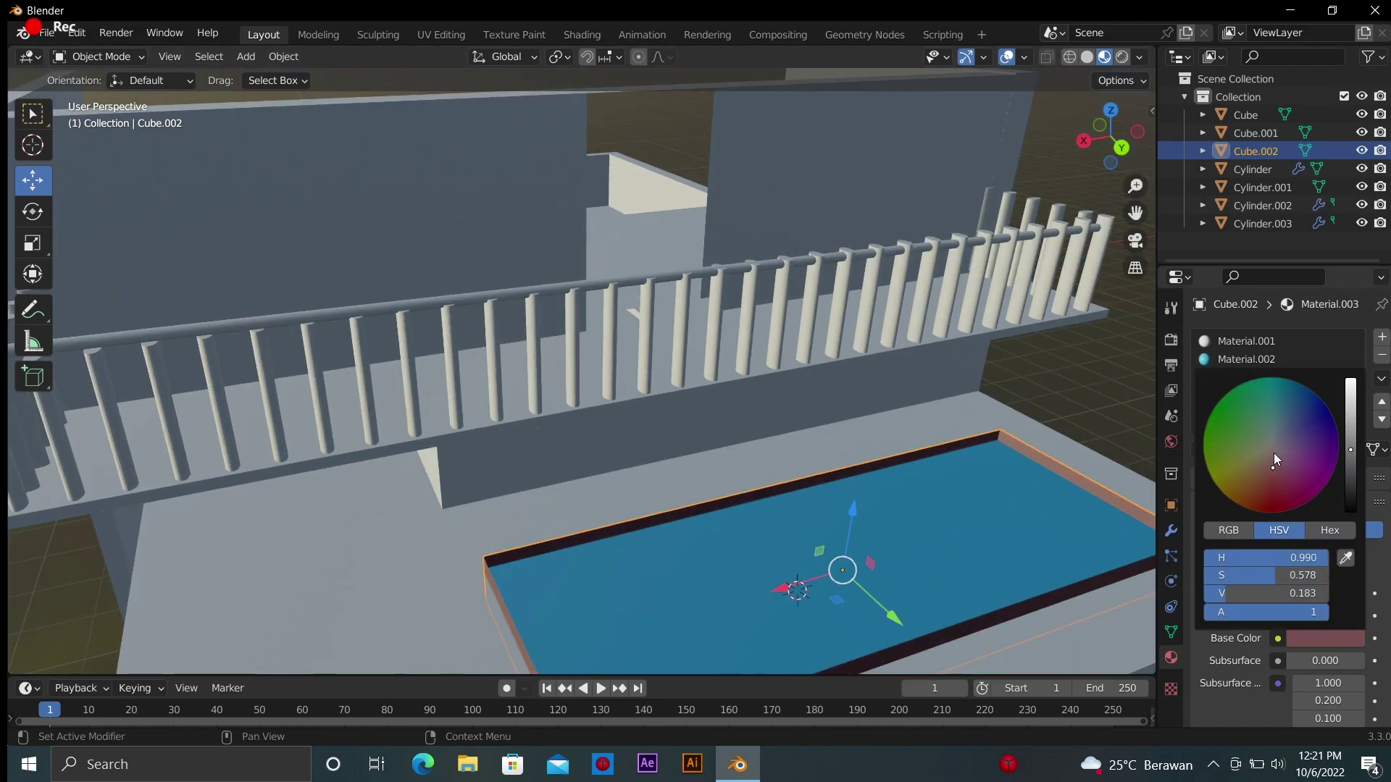
click(1032, 353)
scroll(1031, 353, down, 5)
mouse_move(1032, 353)
middle_down()
mouse_move(906, 362)
mouse_move(936, 207)
mouse_move(655, 258)
middle_up()
Look down into the walled room and add a new cube inside it
mouse_move(902, 184)
middle_down()
mouse_move(797, 326)
mouse_move(923, 301)
middle_up()
scroll(849, 329, up, 5)
mouse_move(1125, 152)
mouse_down()
mouse_move(1130, 133)
mouse_move(973, 243)
mouse_up()
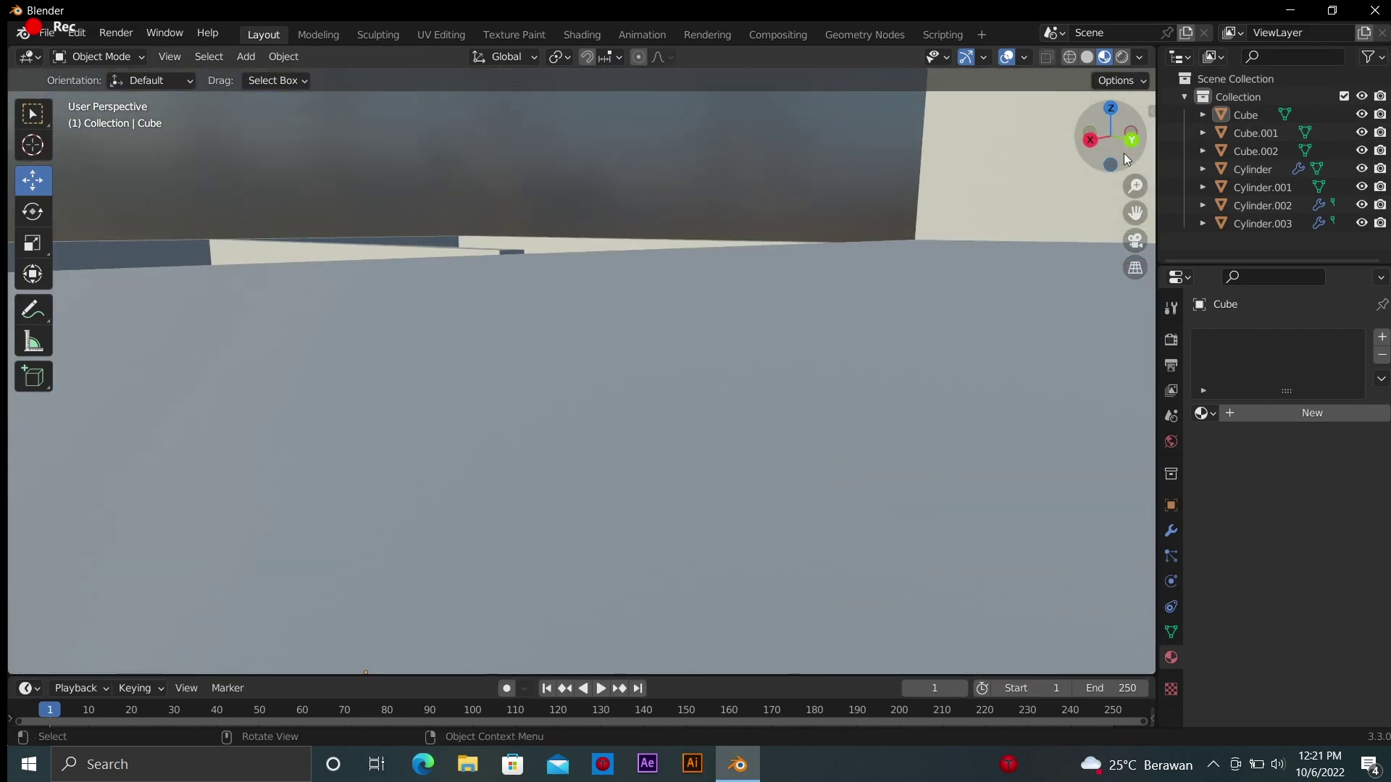
drag(1123, 154, 1070, 137)
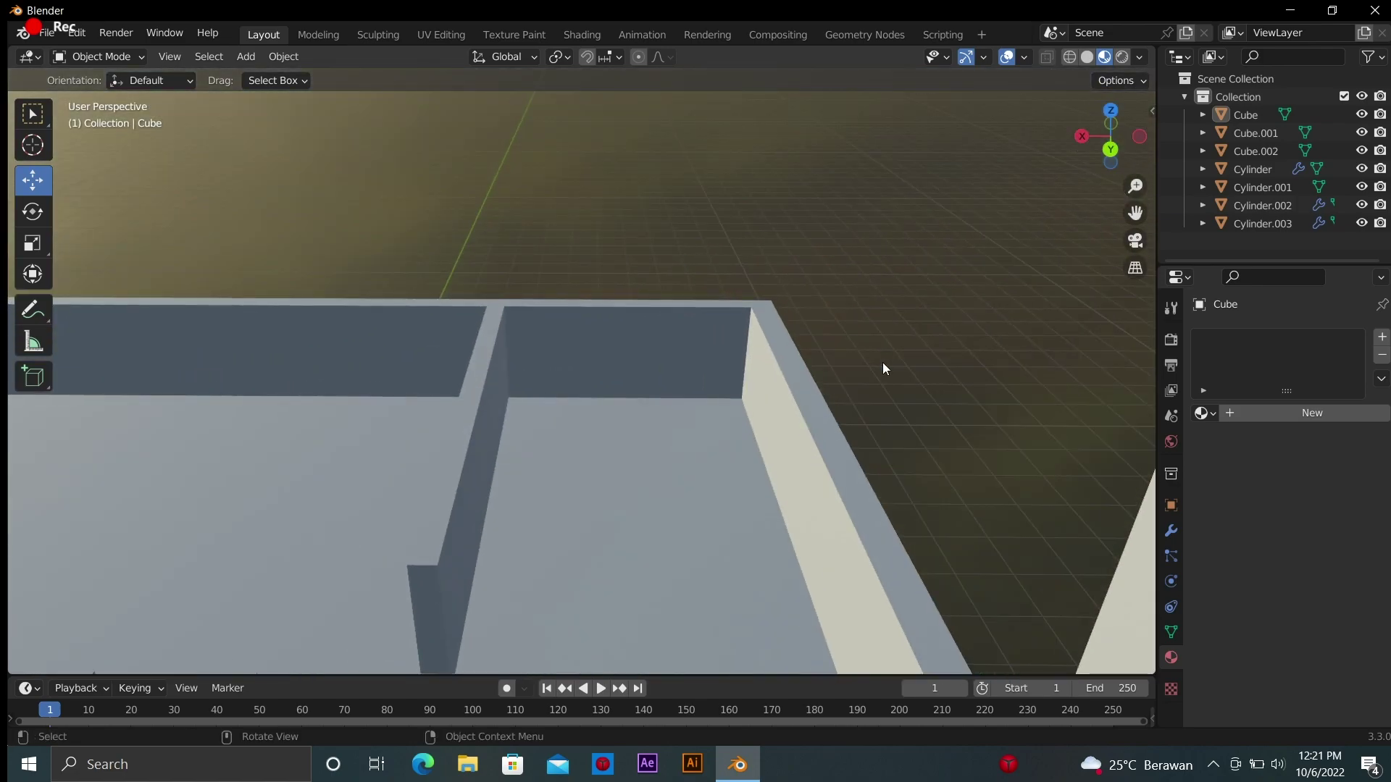
scroll(882, 362, up, 3)
scroll(867, 262, up, 3)
scroll(778, 276, up, 3)
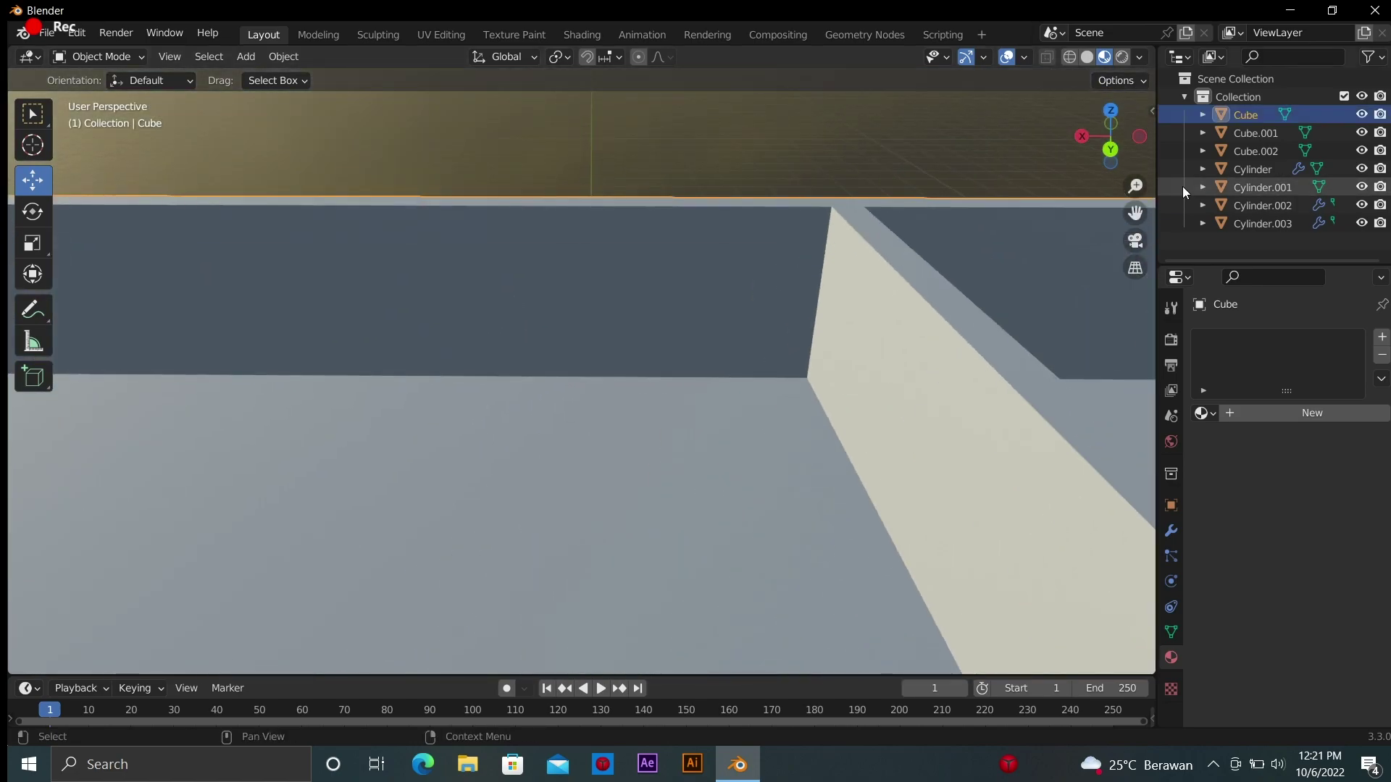
scroll(621, 377, down, 2)
scroll(621, 376, down, 2)
key(shift+a)
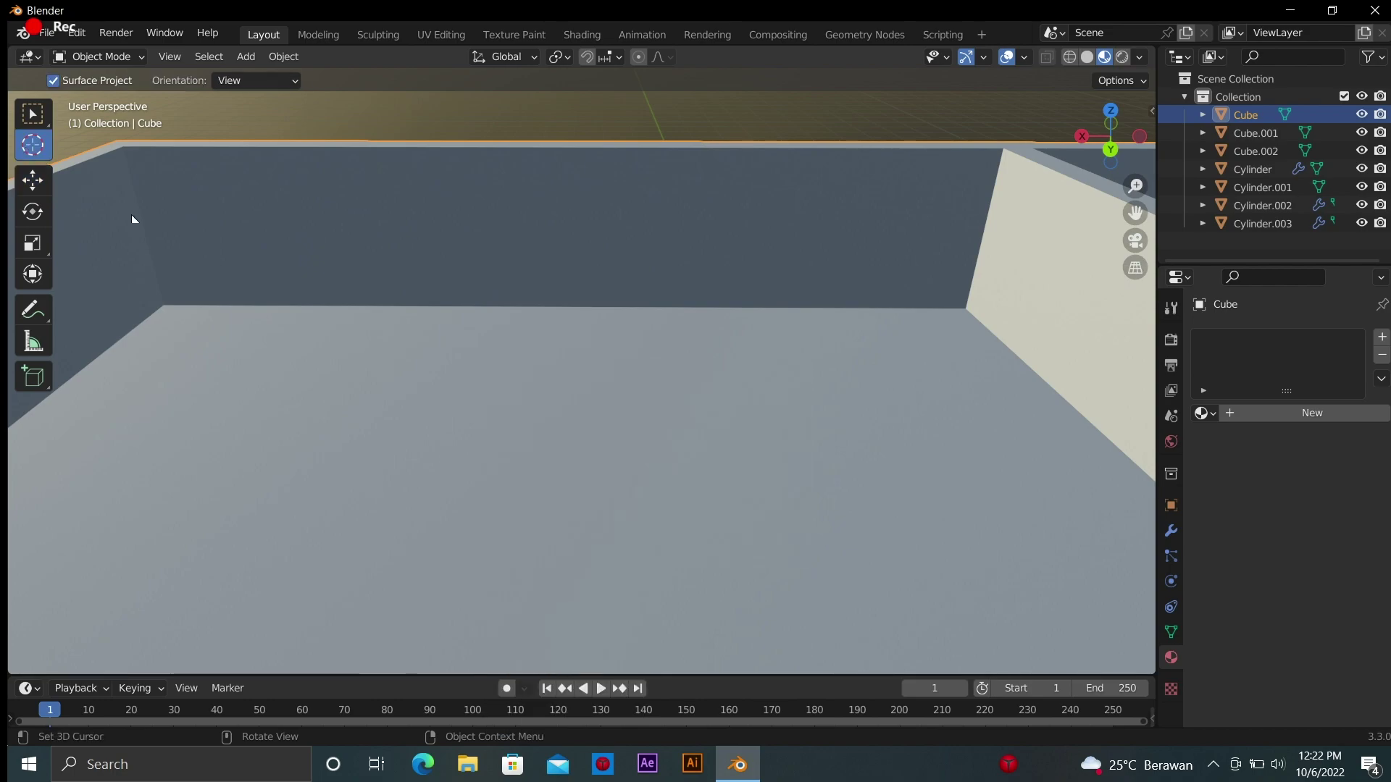
key(shift+a)
click(616, 394)
Flatten the cube along Z, stretch it along Y, and raise it off the floor
scroll(507, 435, up, 2)
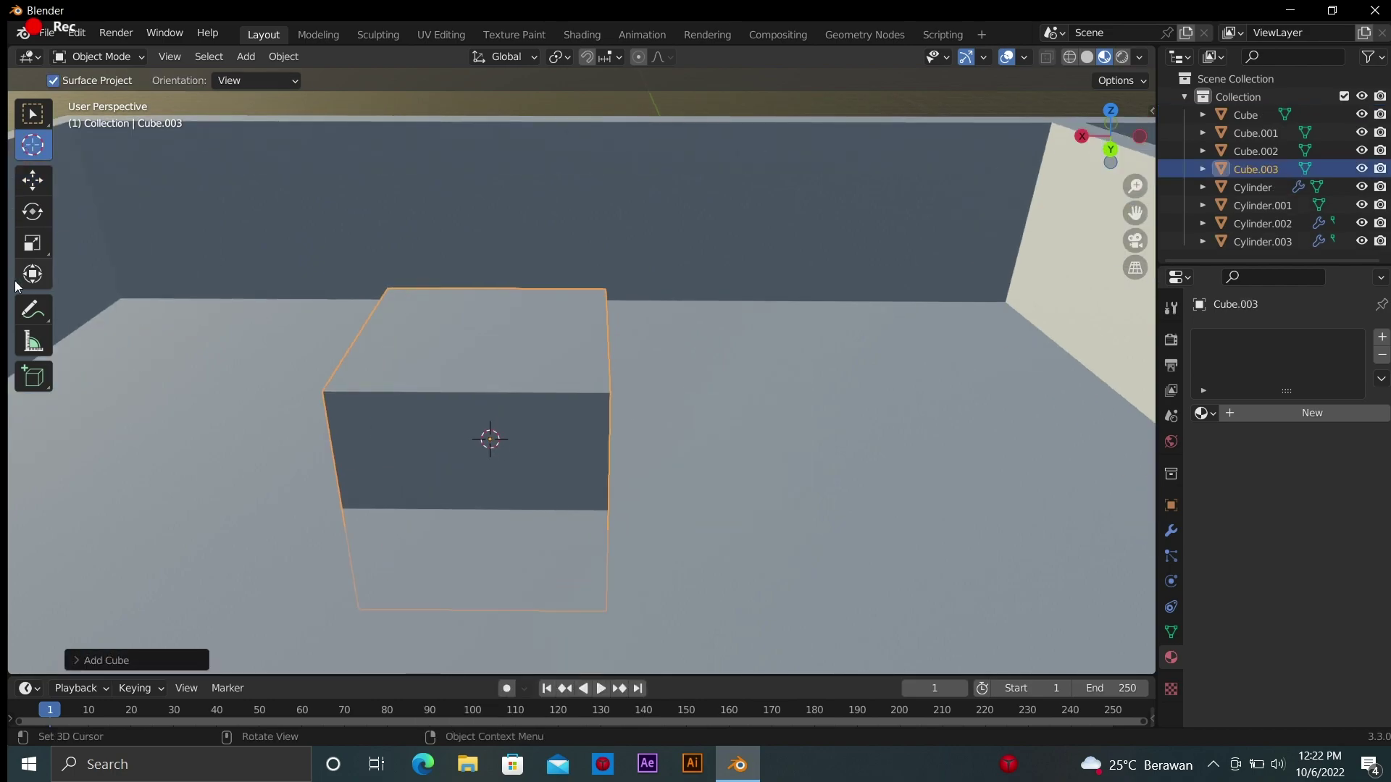
key(shift+space)
key(t)
drag(487, 389, 484, 434)
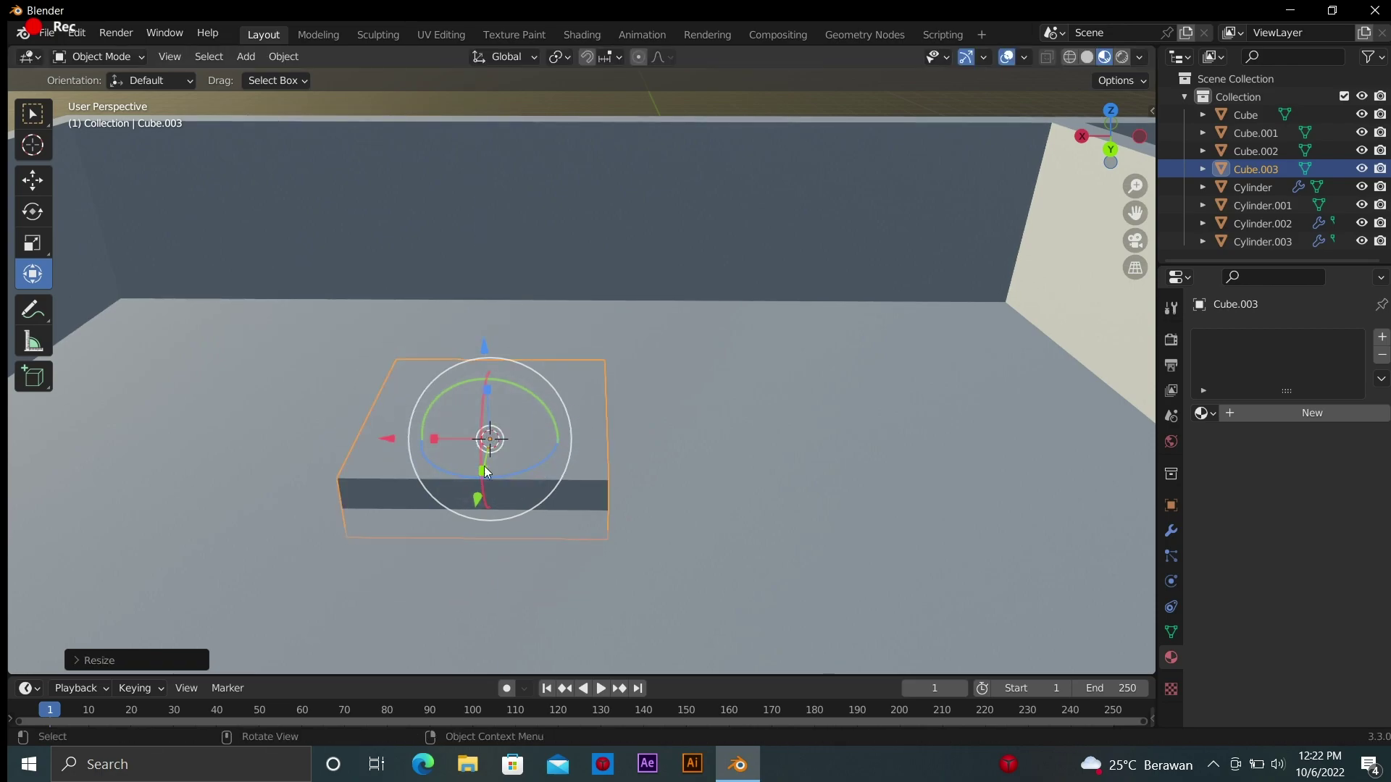
mouse_move(478, 497)
mouse_down()
mouse_move(476, 523)
mouse_move(477, 507)
mouse_up()
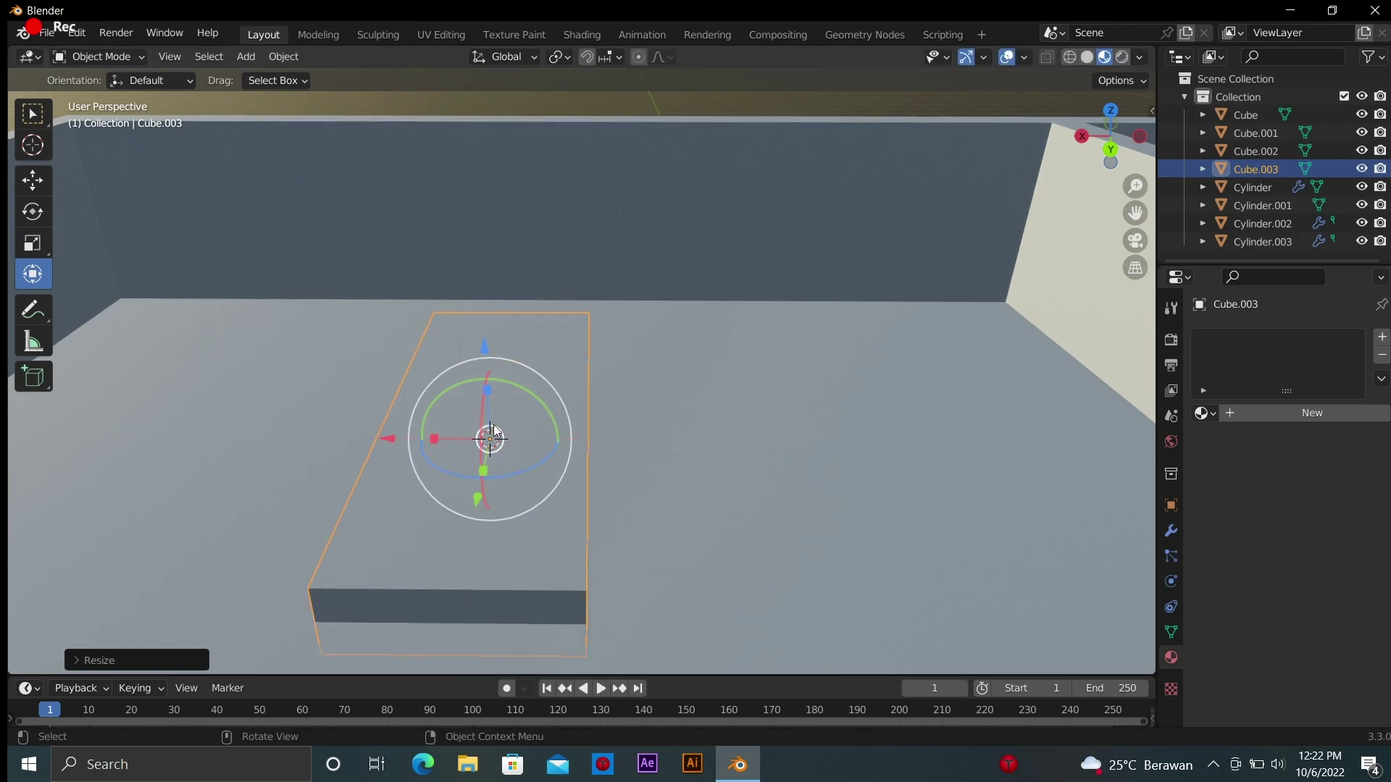
drag(486, 384, 564, 310)
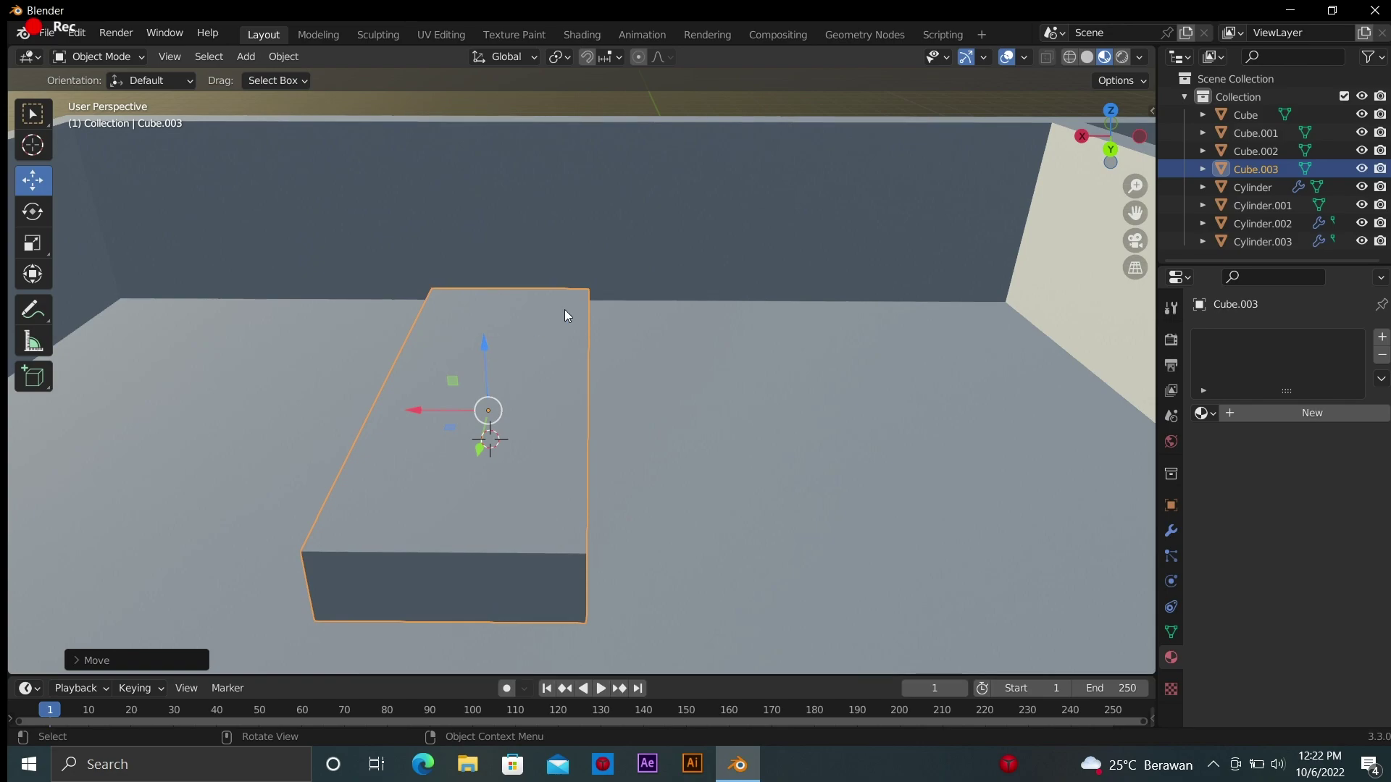
mouse_move(565, 310)
middle_down()
mouse_move(575, 293)
mouse_move(707, 362)
middle_up()
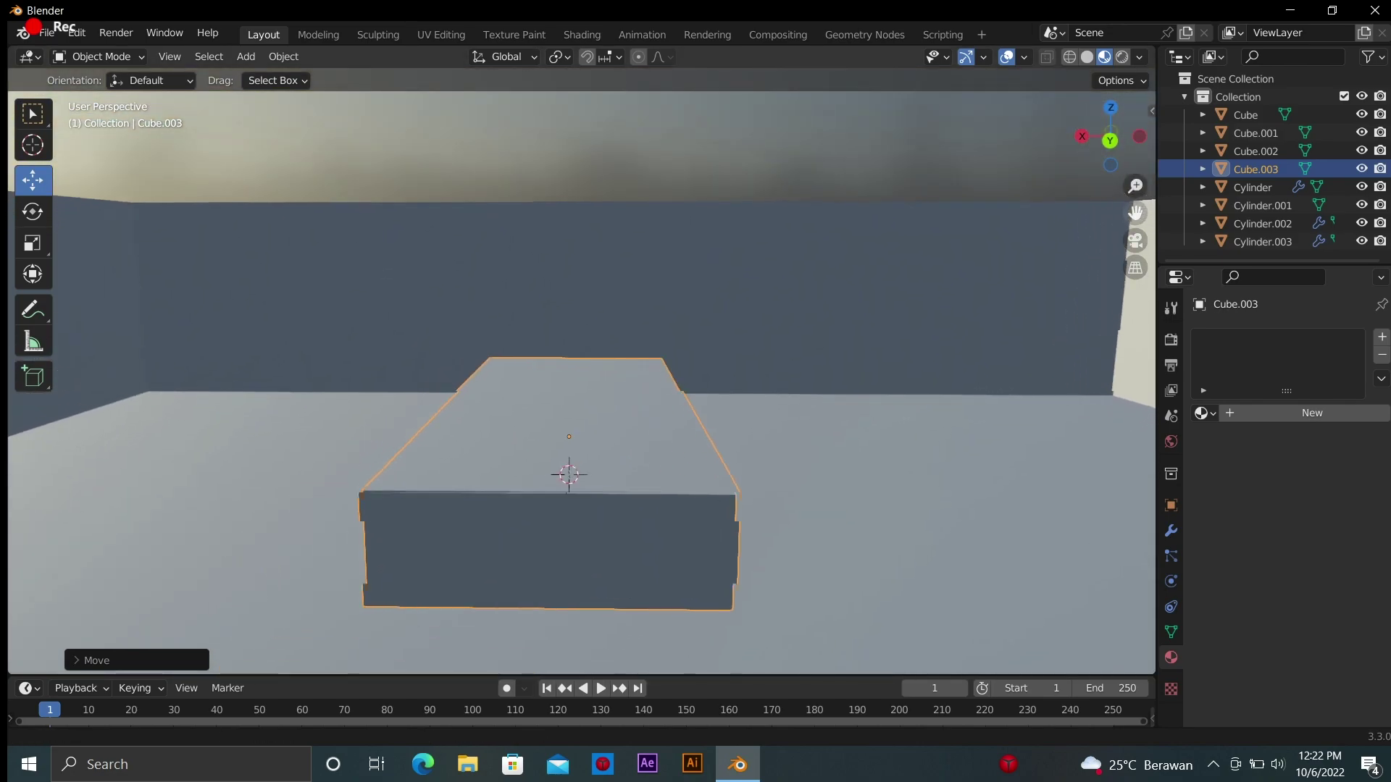
Make the block narrower along X and taller along Z
click(32, 274)
key(s)
key(x)
click(252, 260)
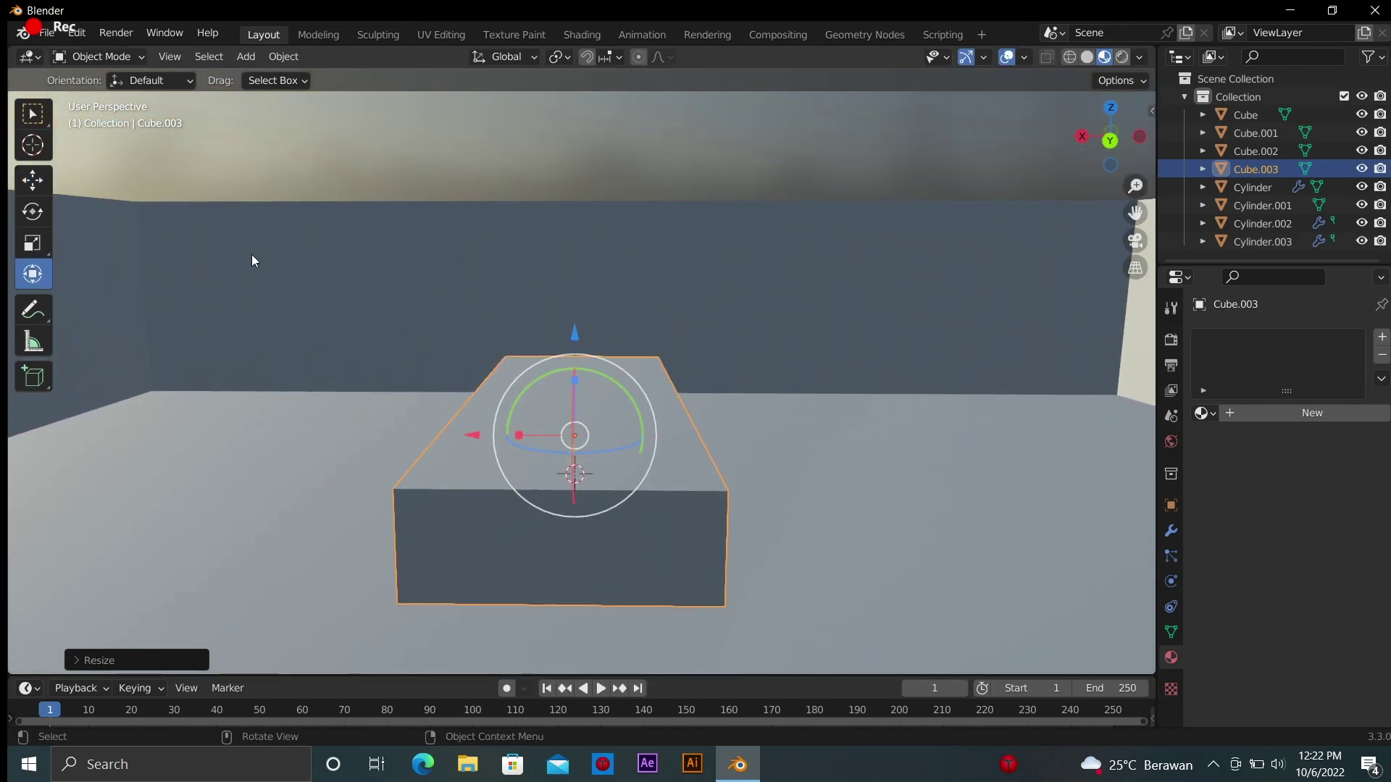
drag(579, 381, 829, 425)
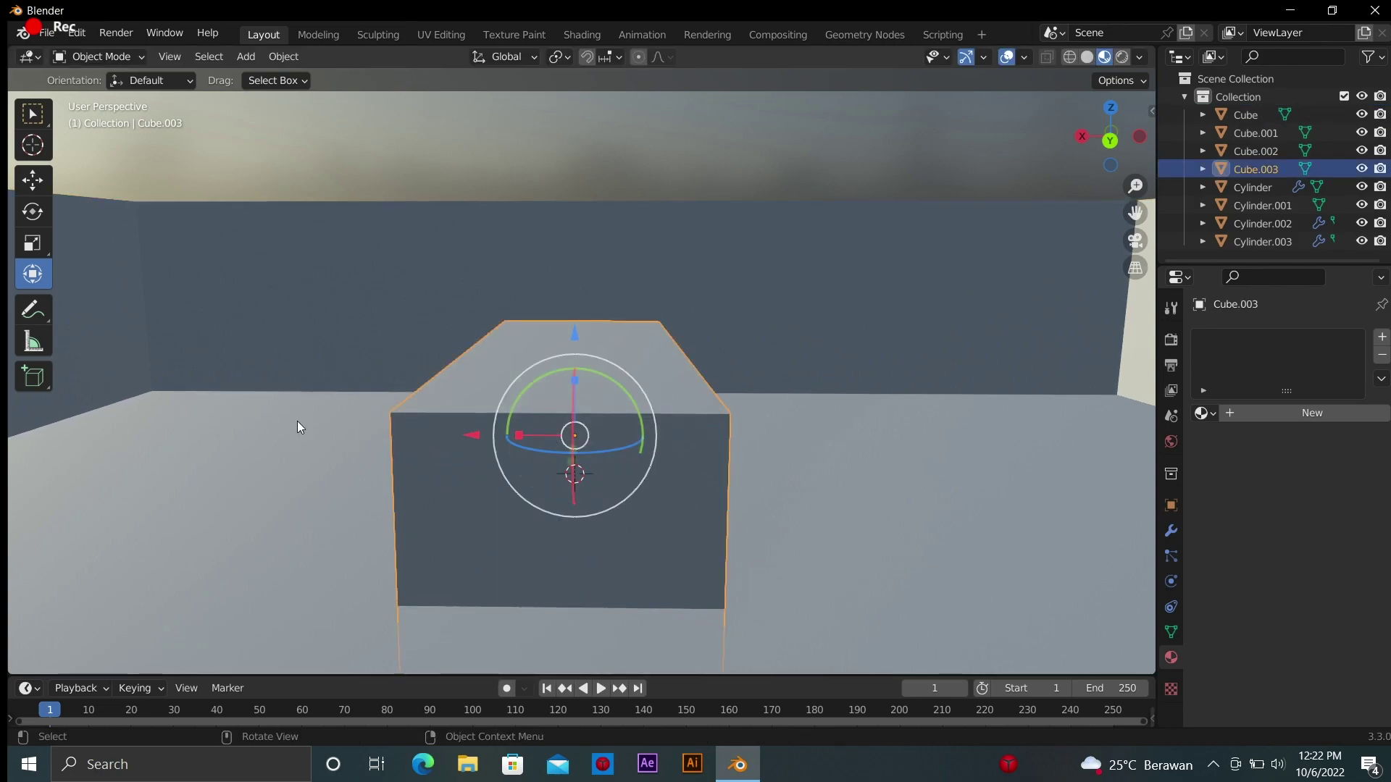
In Edit Mode, add a horizontal edge loop around the block
key(Tab)
click(40, 509)
drag(393, 500, 390, 399)
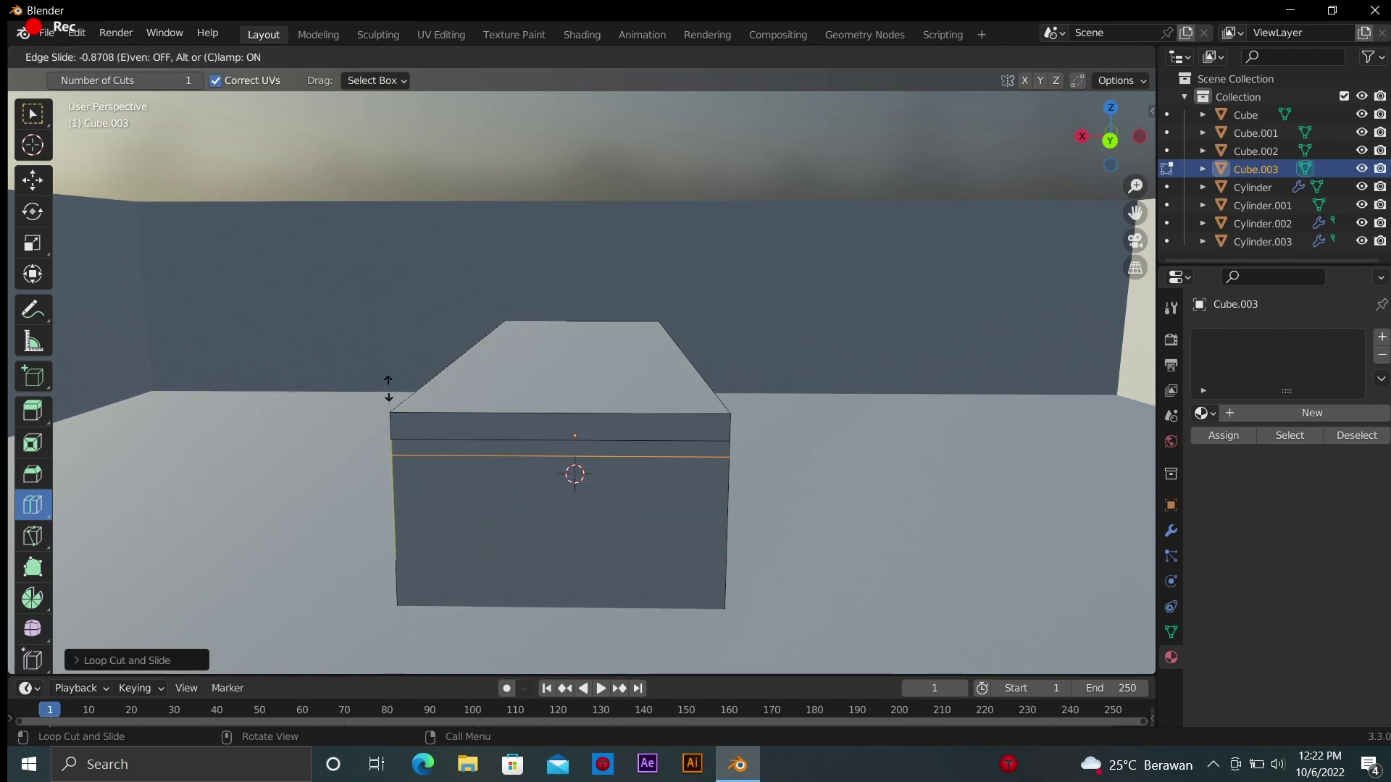
Slide a single edge loop up near the top of the bench block
click(388, 389)
key(ctrl+z)
drag(395, 424, 355, 352)
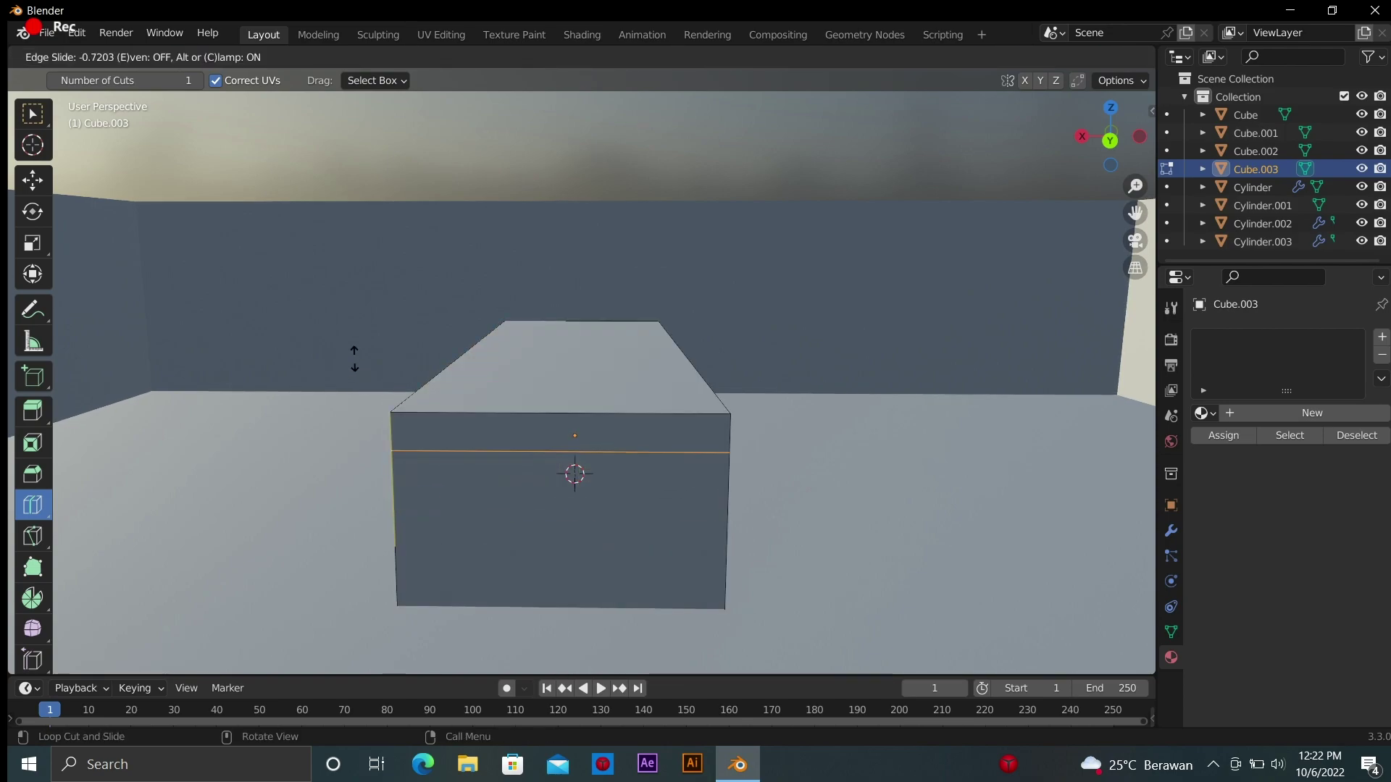
In face mode, select the top band faces and extrude them outward
click(196, 57)
click(32, 411)
click(428, 421)
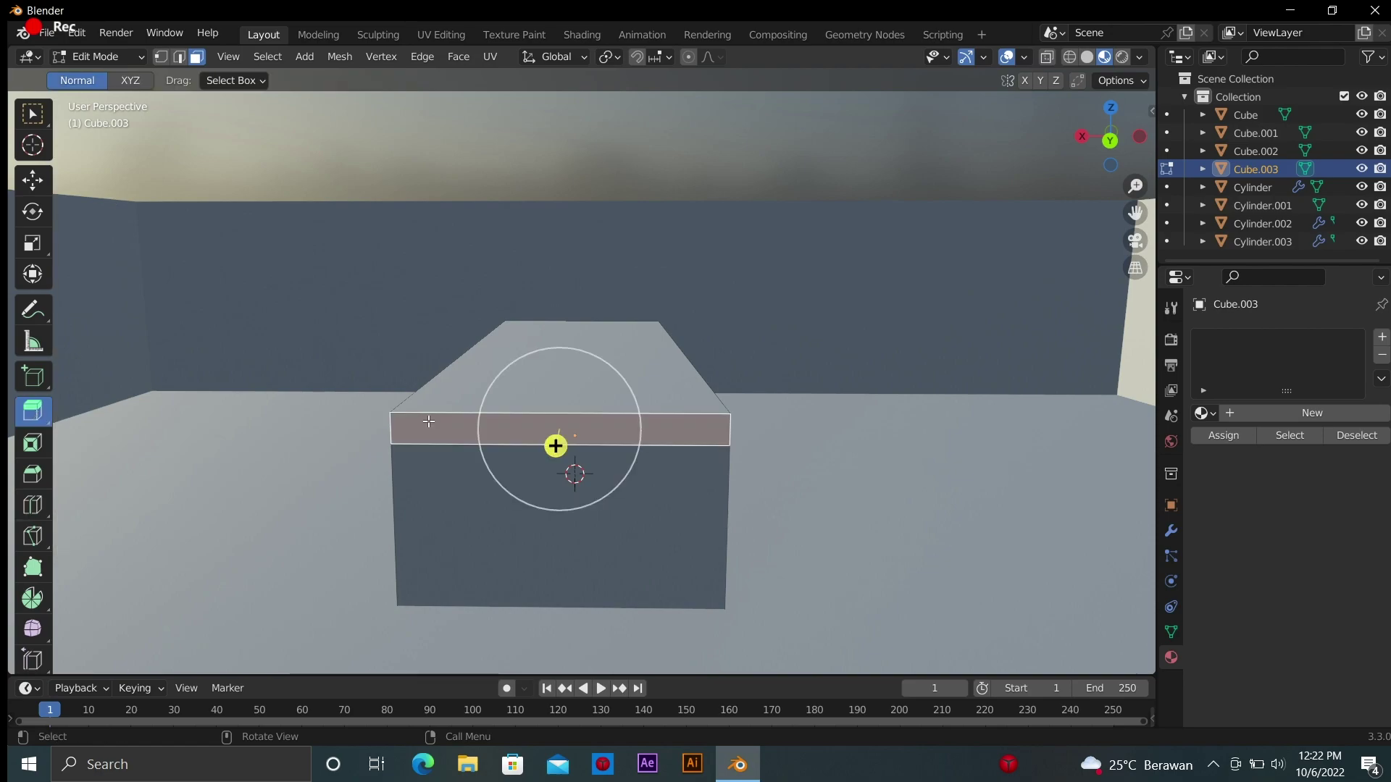
middle_drag(1093, 217, 678, 437)
shift+click(678, 437)
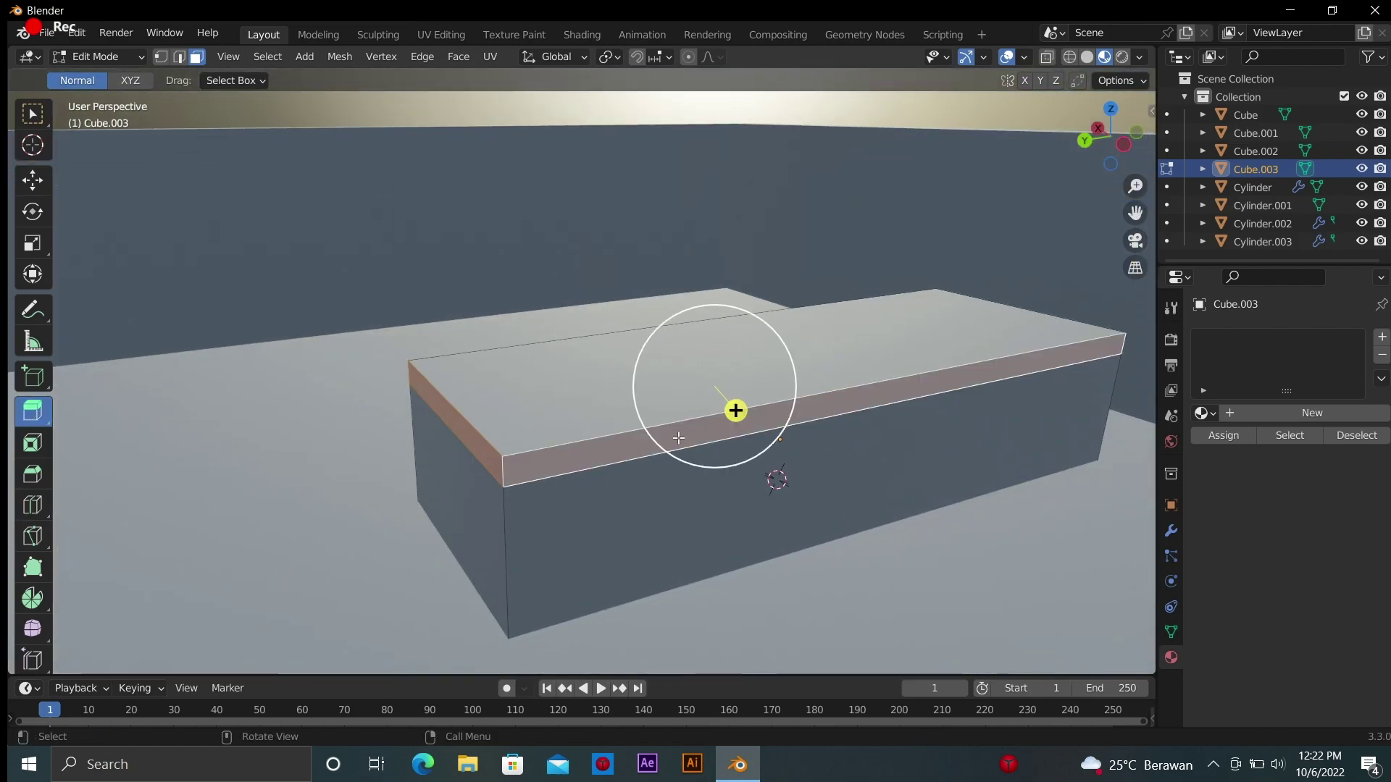
drag(735, 411, 775, 442)
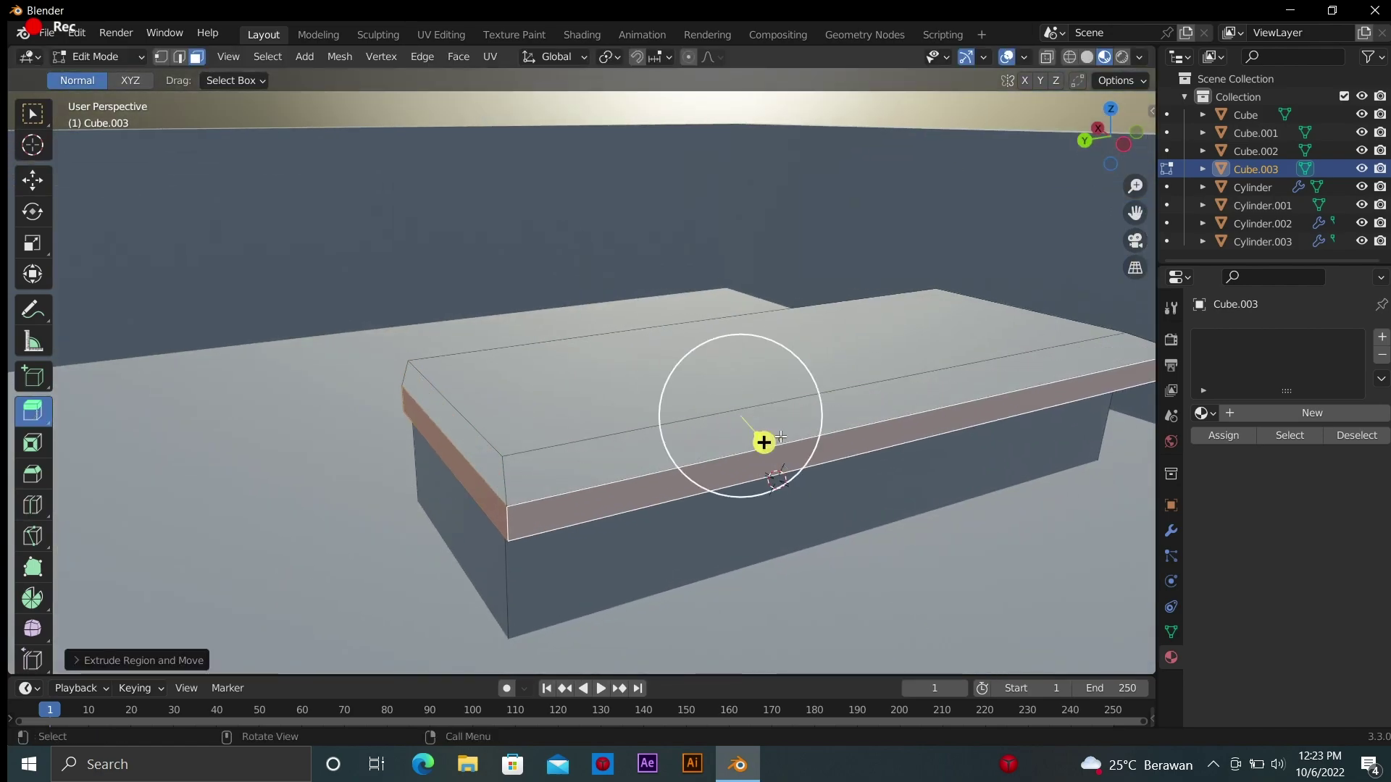
Reselect the long front top band and push it outward as an overhang
middle_drag(760, 444, 725, 305)
middle_drag(579, 332, 637, 320)
click(507, 480)
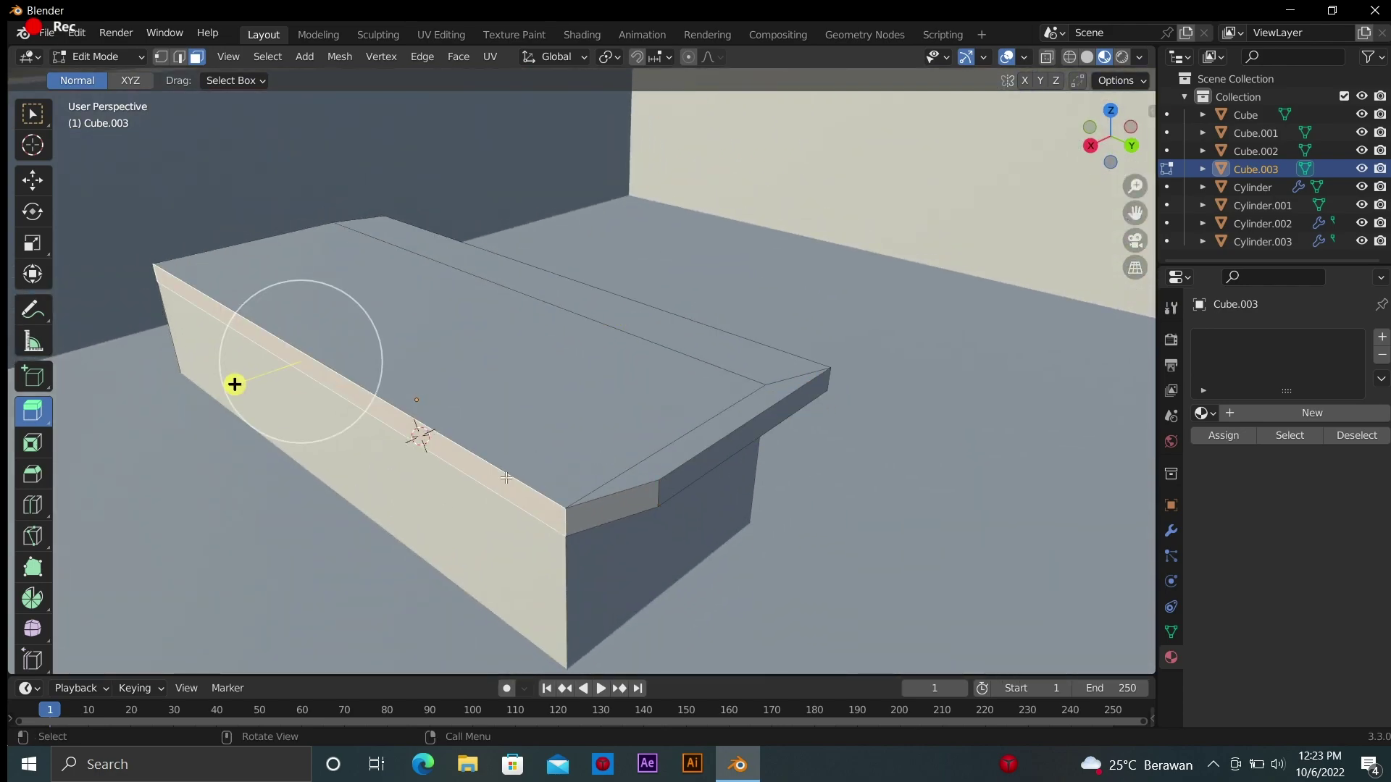
key(e)
right_click(572, 523)
shift+click(571, 523)
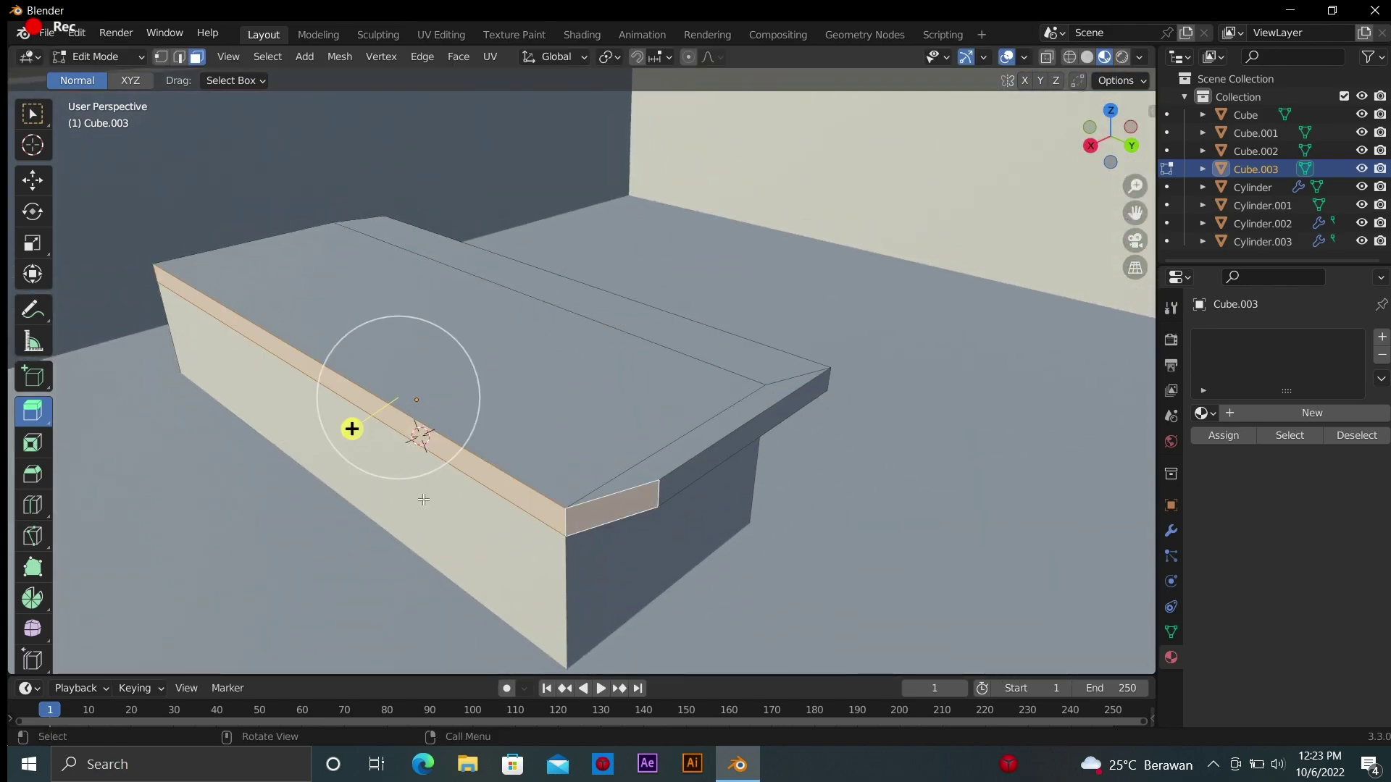
key(ctrl+z)
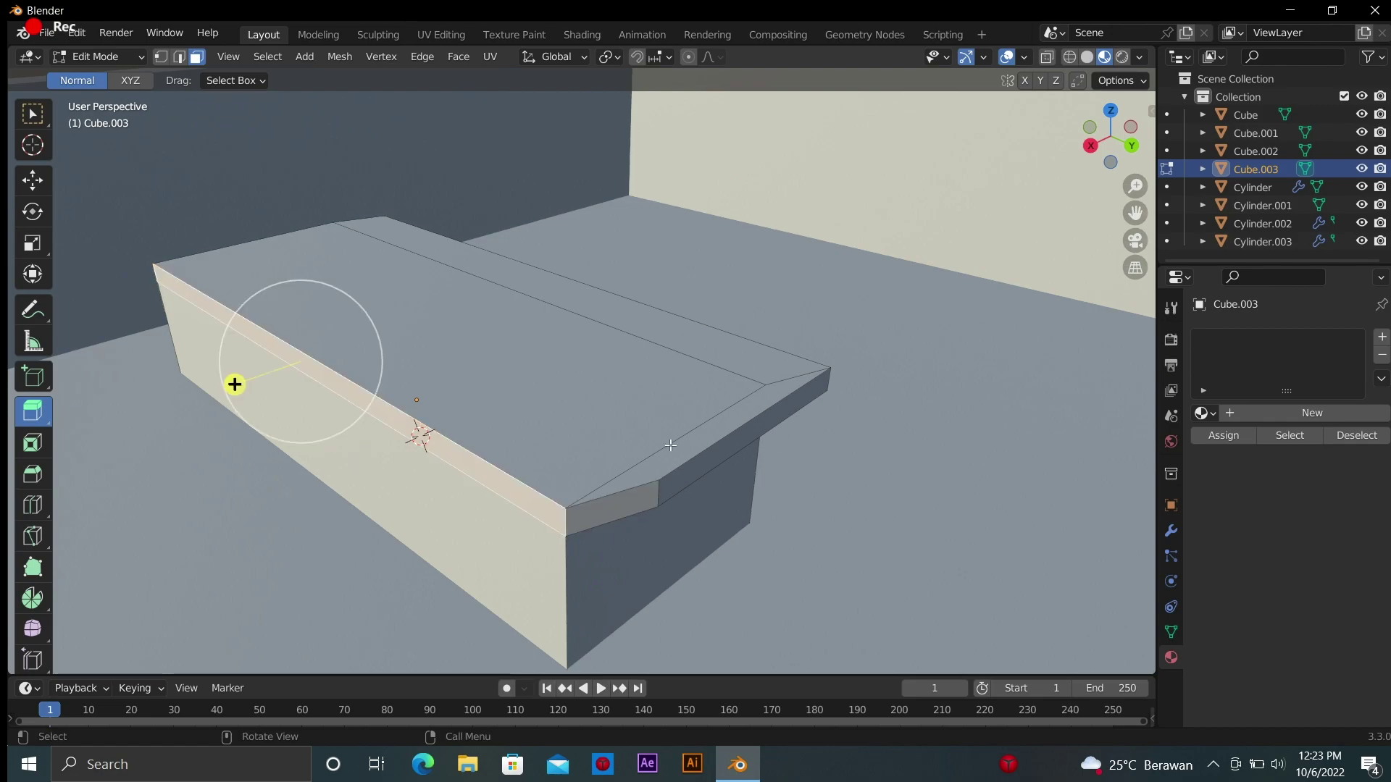
drag(230, 367, 268, 392)
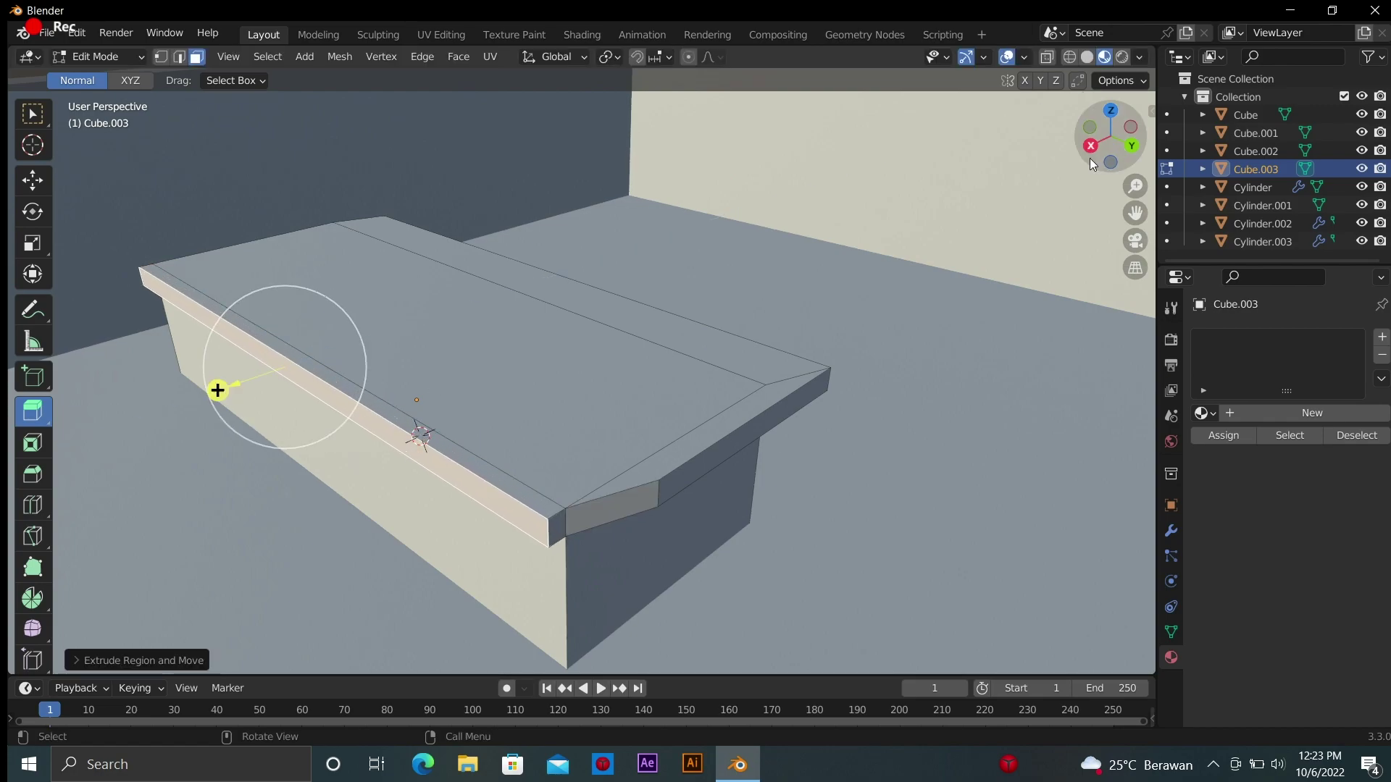
Undo the unwanted extrusions and re-extrude the top face slightly outward
drag(1090, 158, 1062, 147)
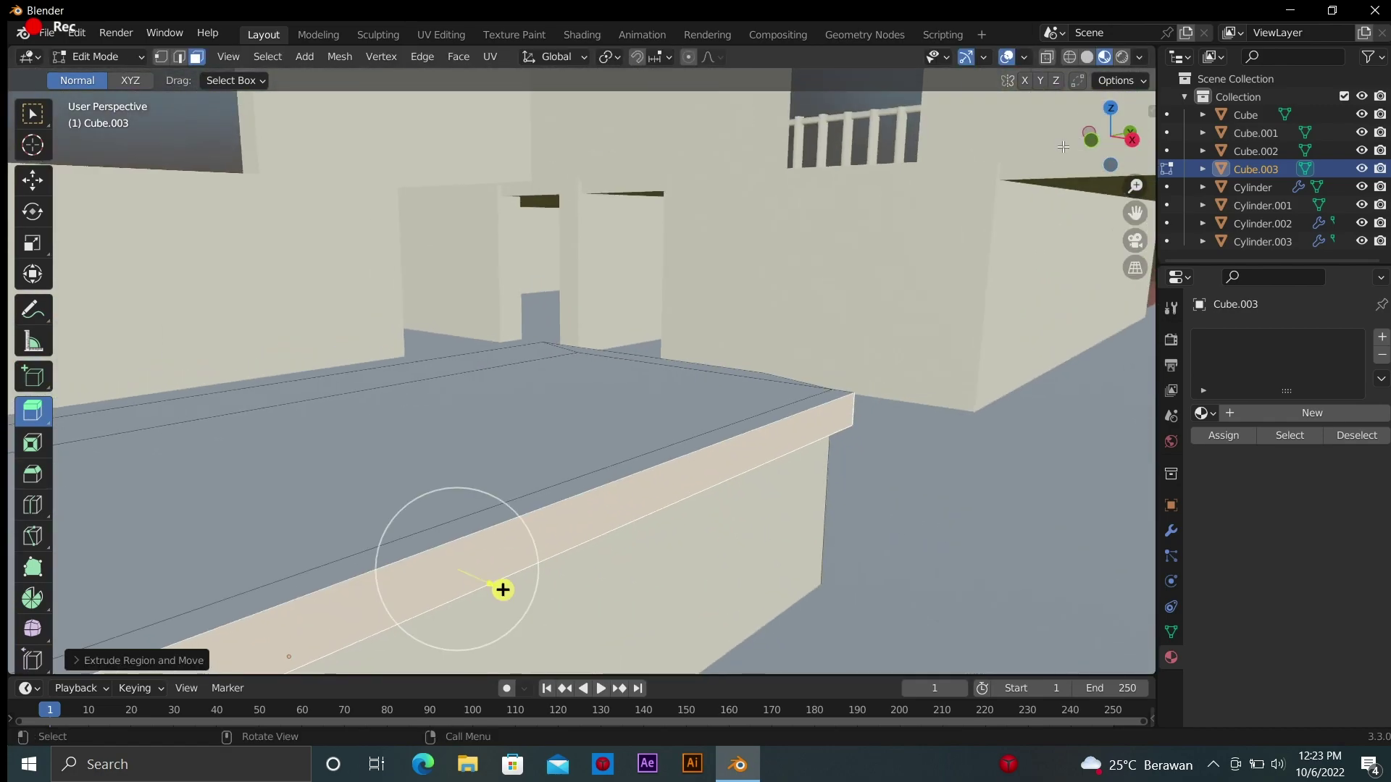
scroll(638, 290, down, 2)
drag(1078, 136, 633, 435)
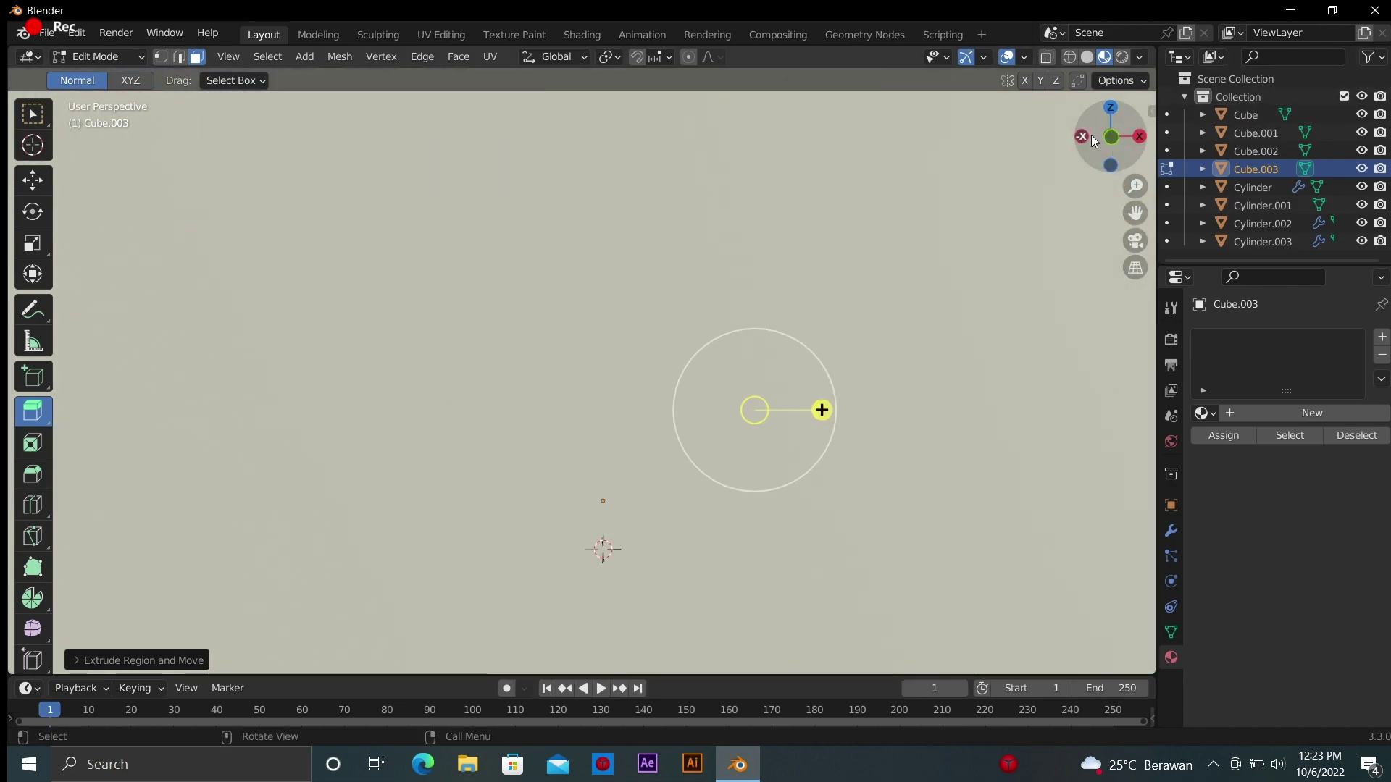
key(ctrl+z)
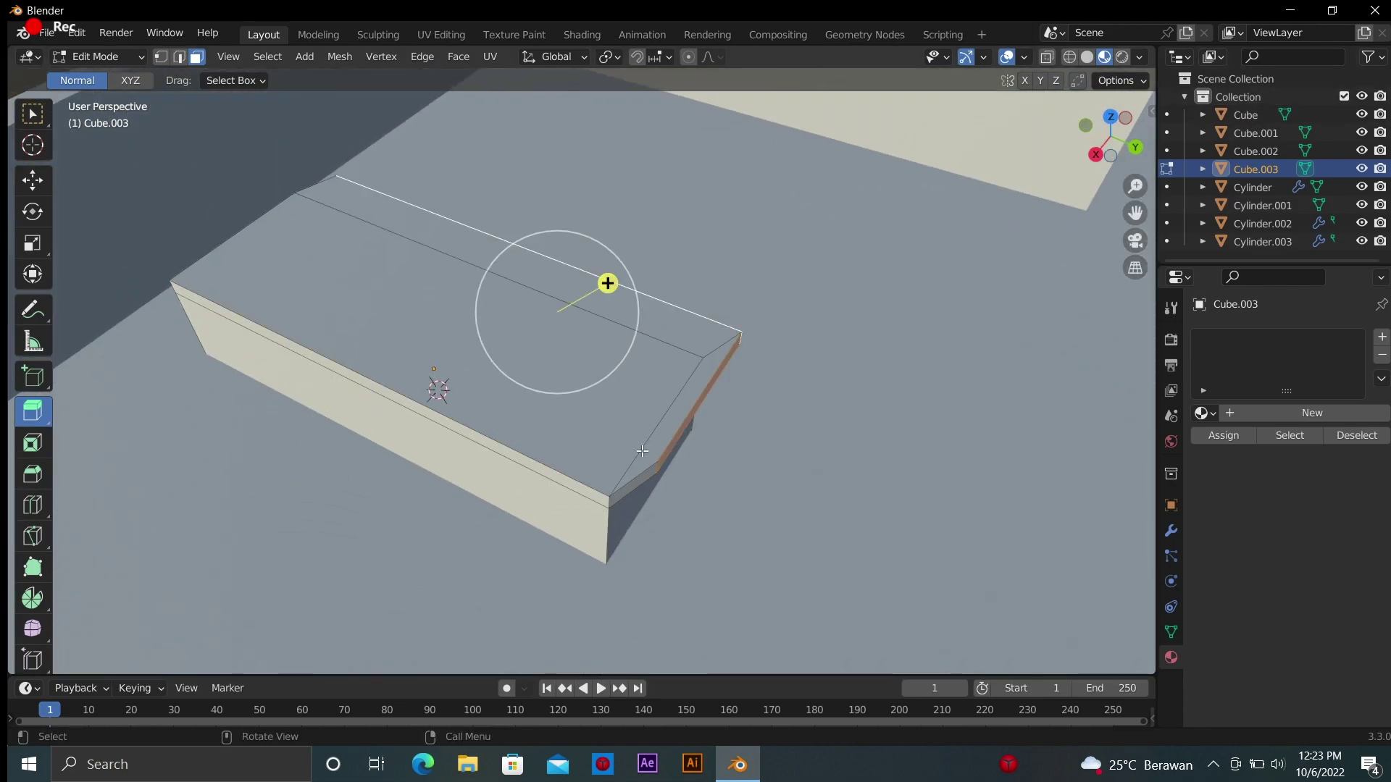
key(ctrl+z)
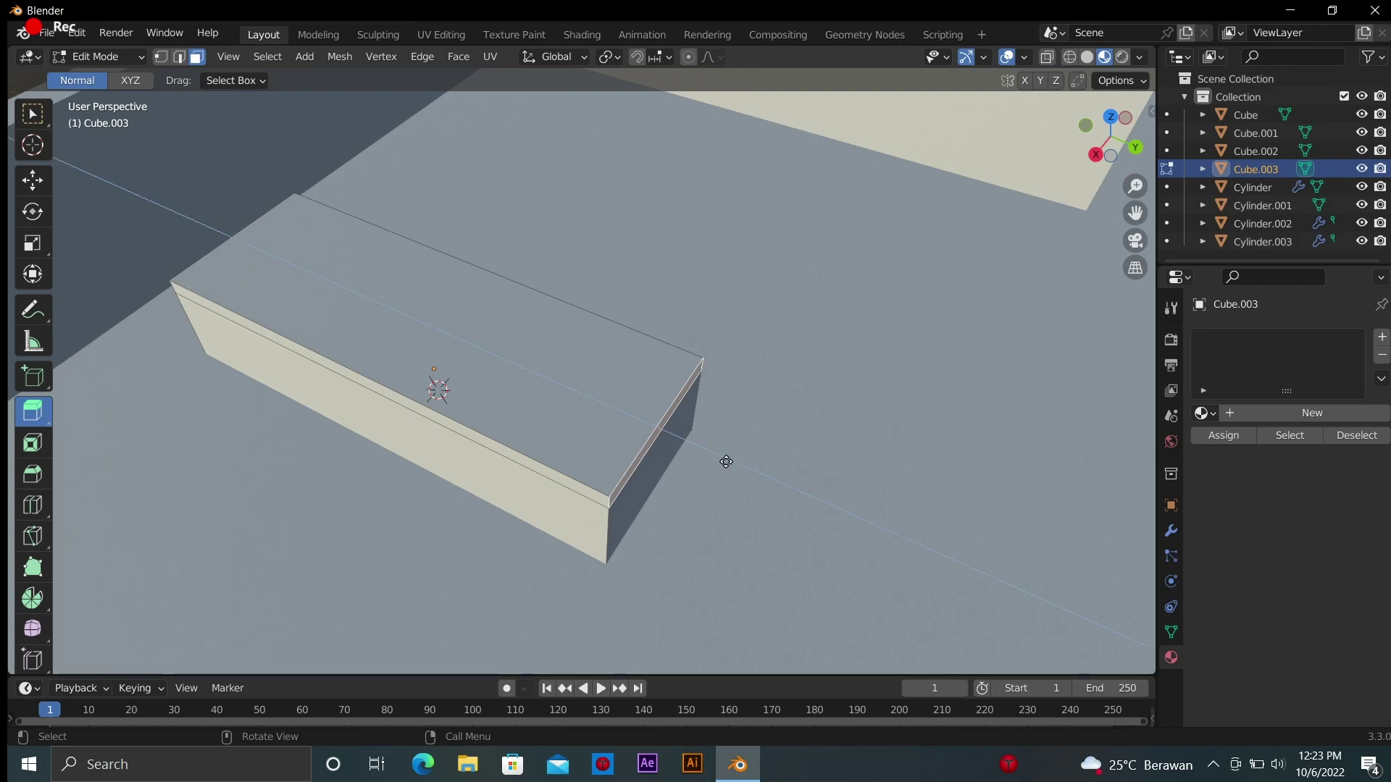
drag(727, 461, 310, 429)
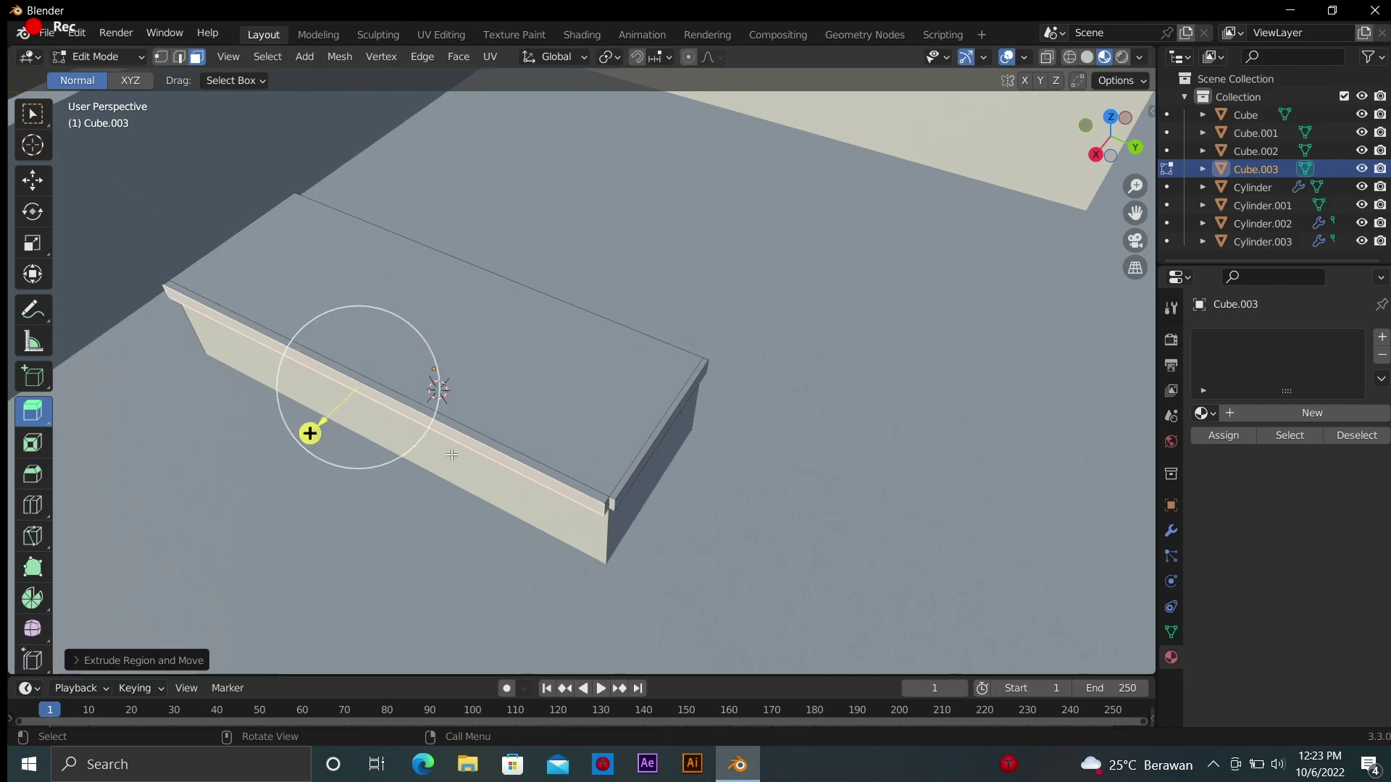
click(598, 562)
Extend the top band a little further outward and check the overhang from above
middle_drag(906, 147, 652, 427)
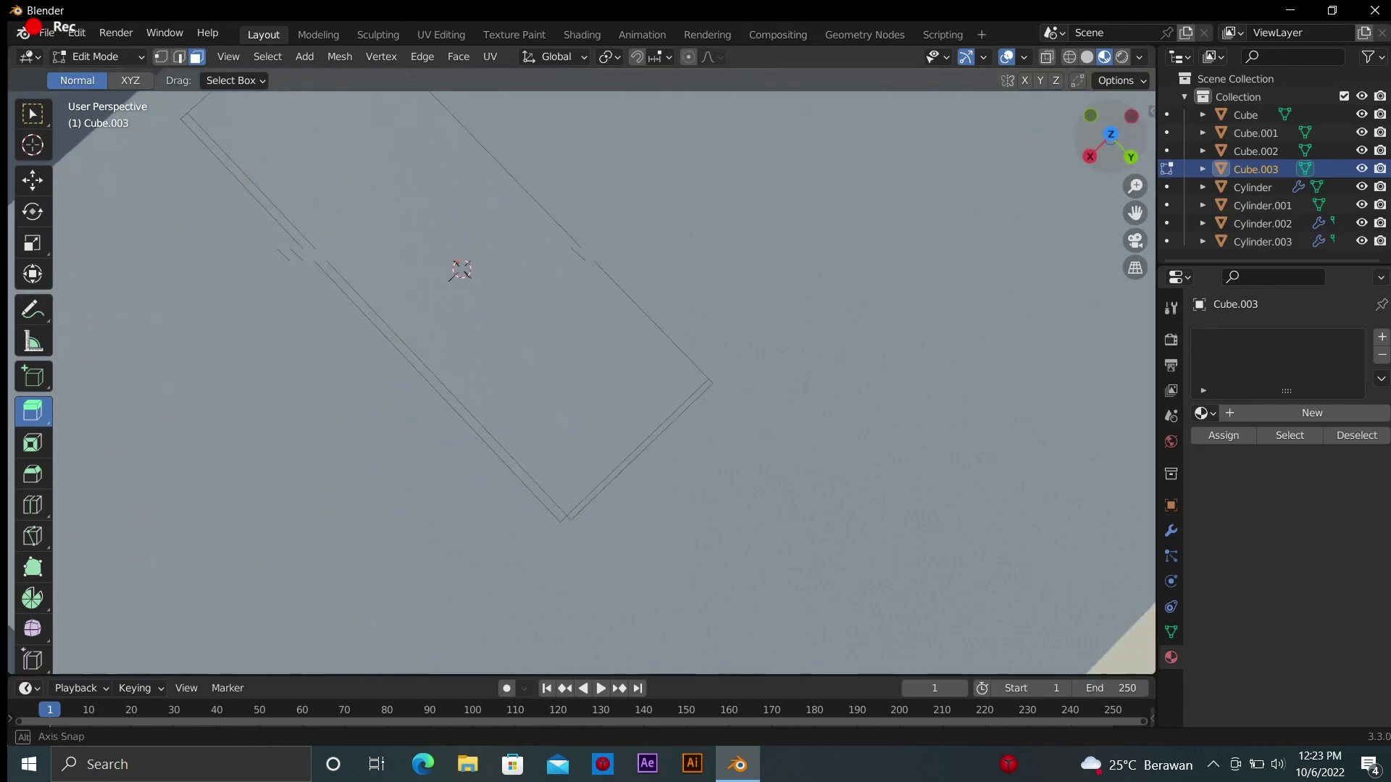
scroll(652, 427, down, 4)
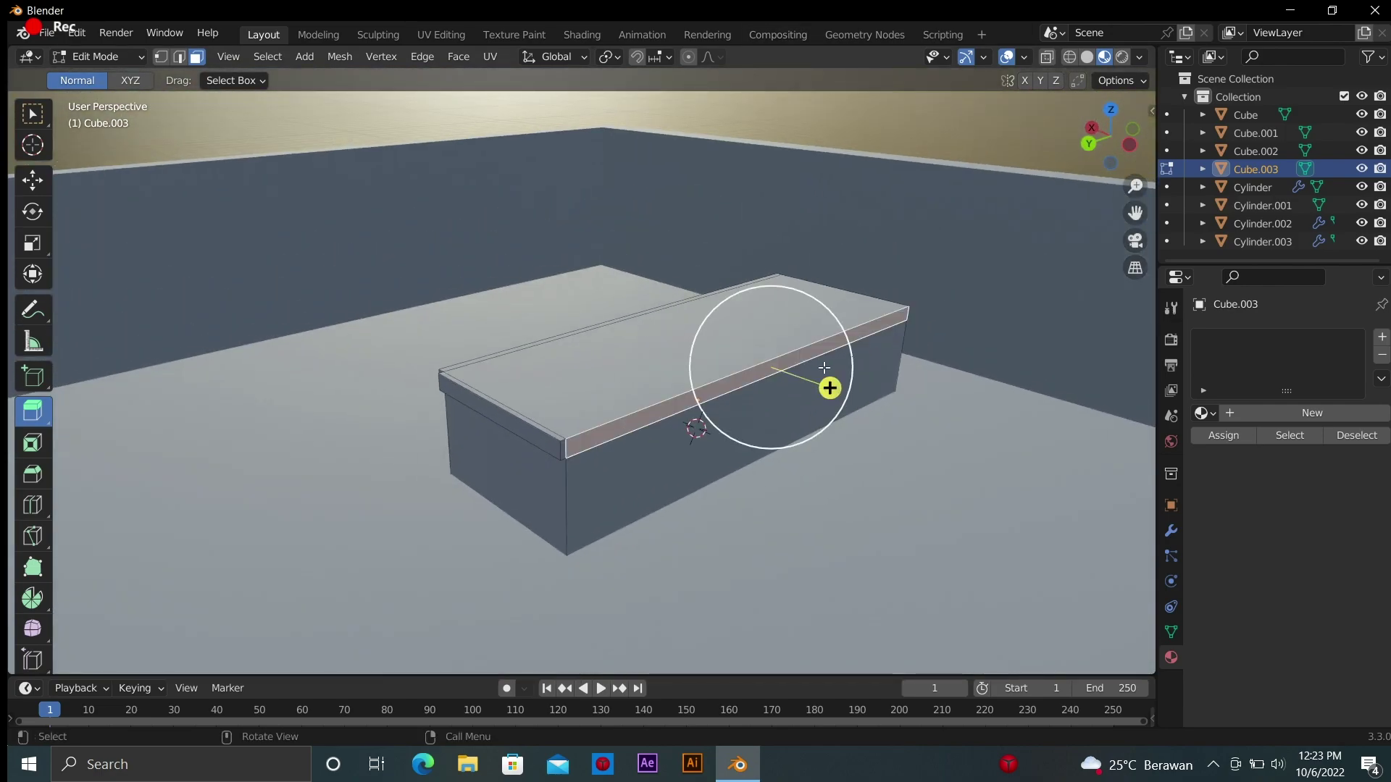
drag(825, 368, 1003, 410)
mouse_move(1145, 120)
mouse_down()
mouse_move(1108, 137)
mouse_move(1125, 205)
mouse_up()
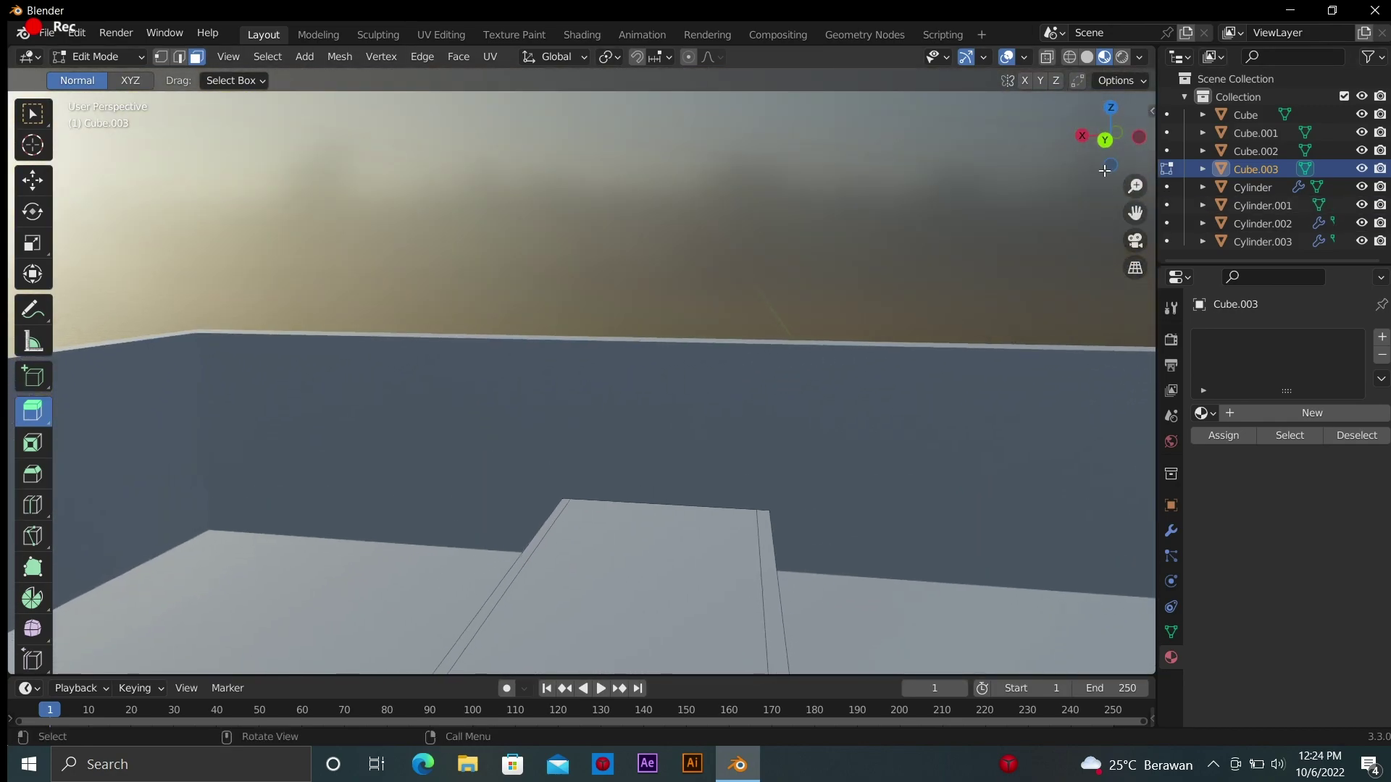
mouse_move(1108, 139)
mouse_down()
mouse_move(1108, 119)
mouse_move(719, 275)
mouse_up()
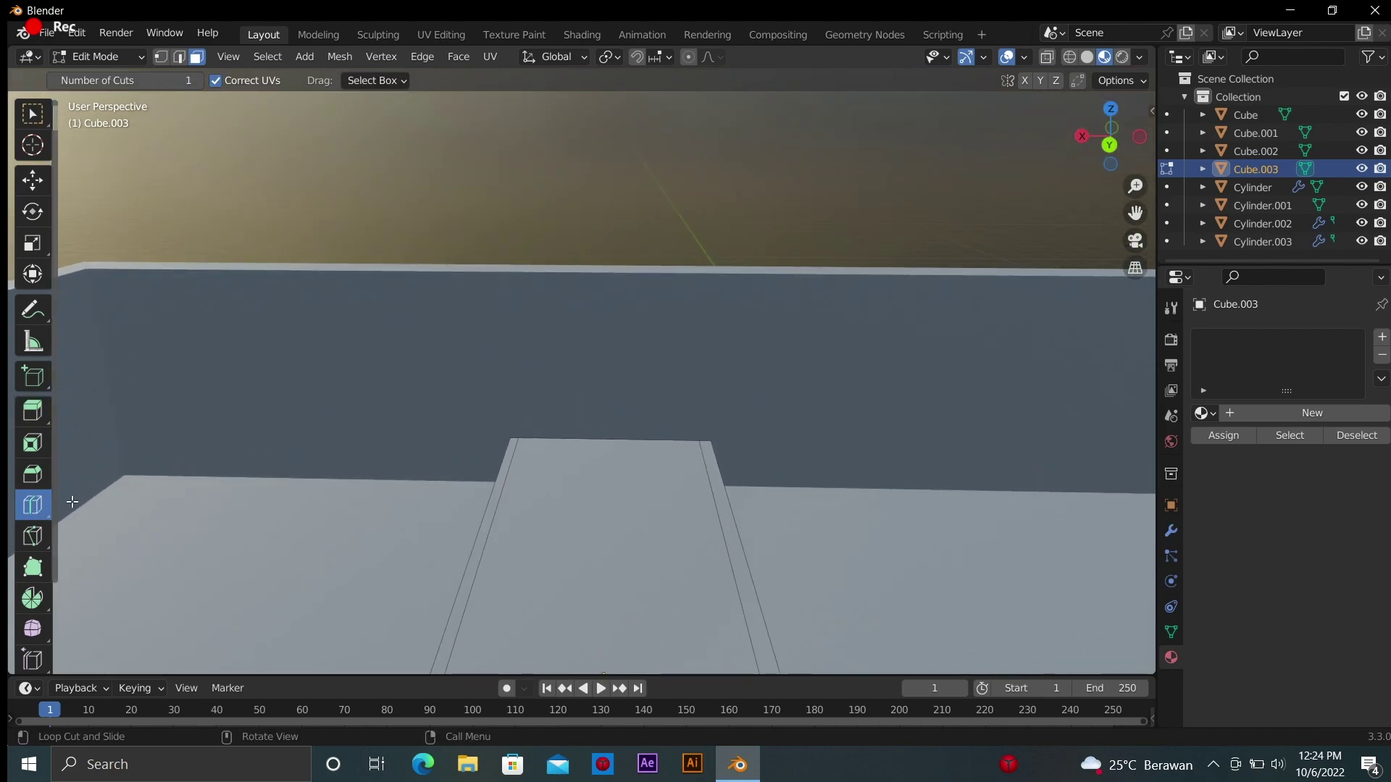
On the room's wall object, add horizontal and vertical loop cuts across the walls
key(alt+q)
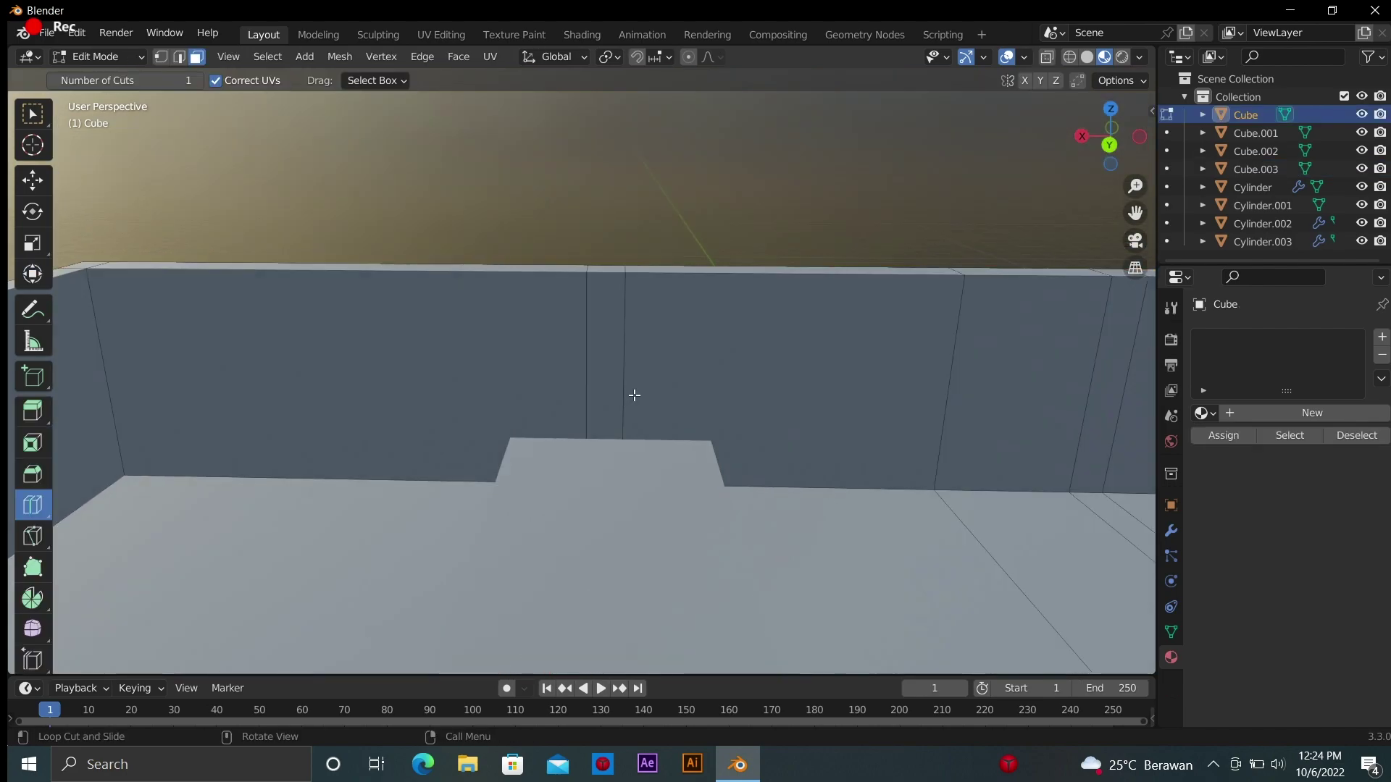
drag(512, 377, 612, 319)
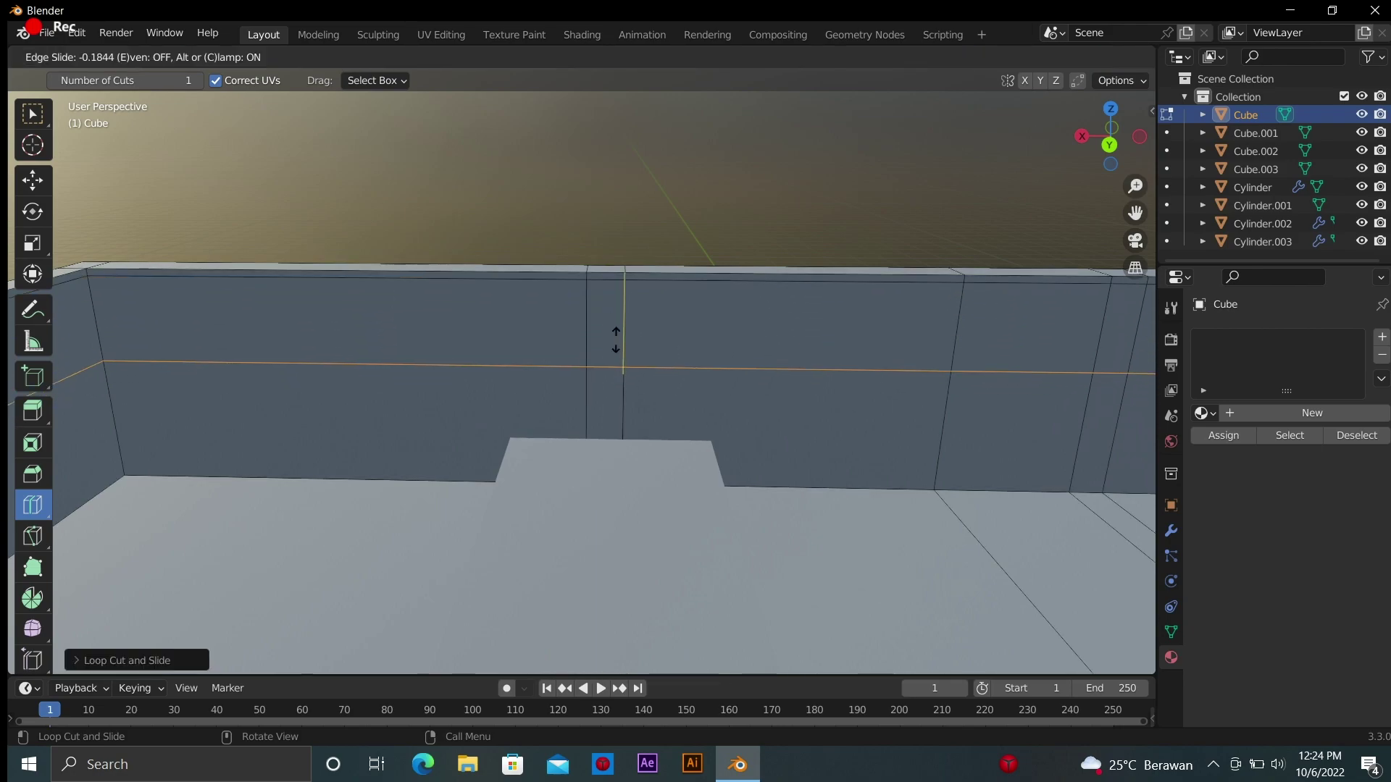
key(3)
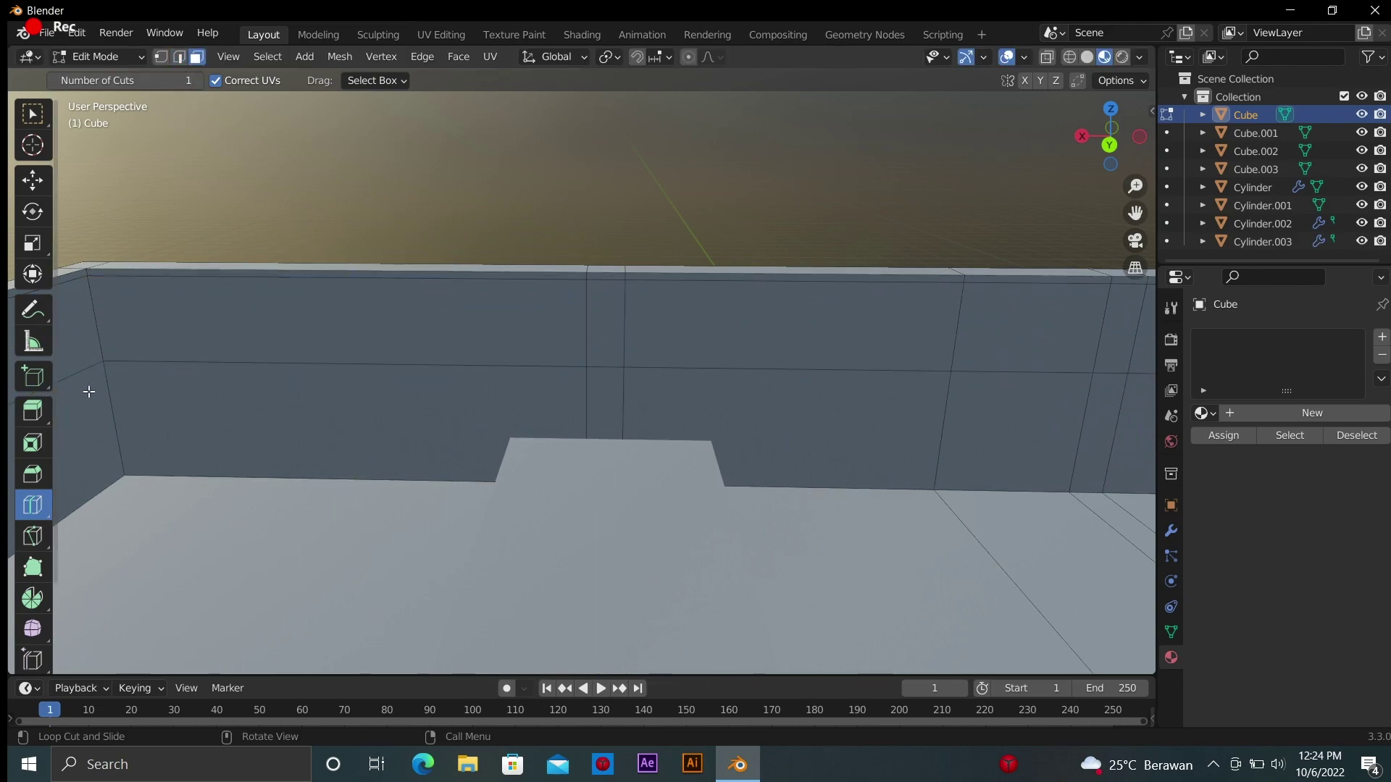
mouse_move(357, 412)
mouse_down()
mouse_move(483, 505)
mouse_move(555, 503)
mouse_up()
middle_drag(555, 503, 353, 384)
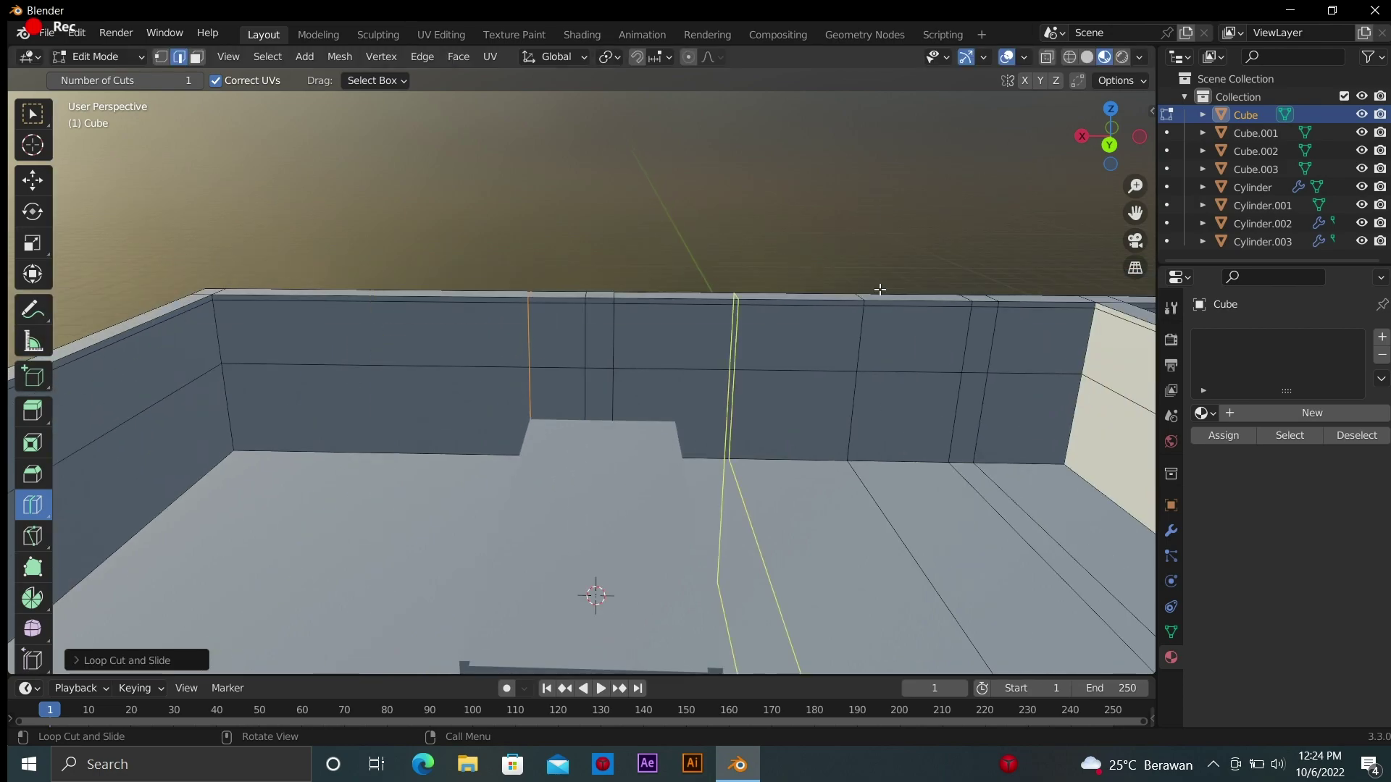
middle_drag(879, 289, 855, 471)
drag(855, 471, 850, 480)
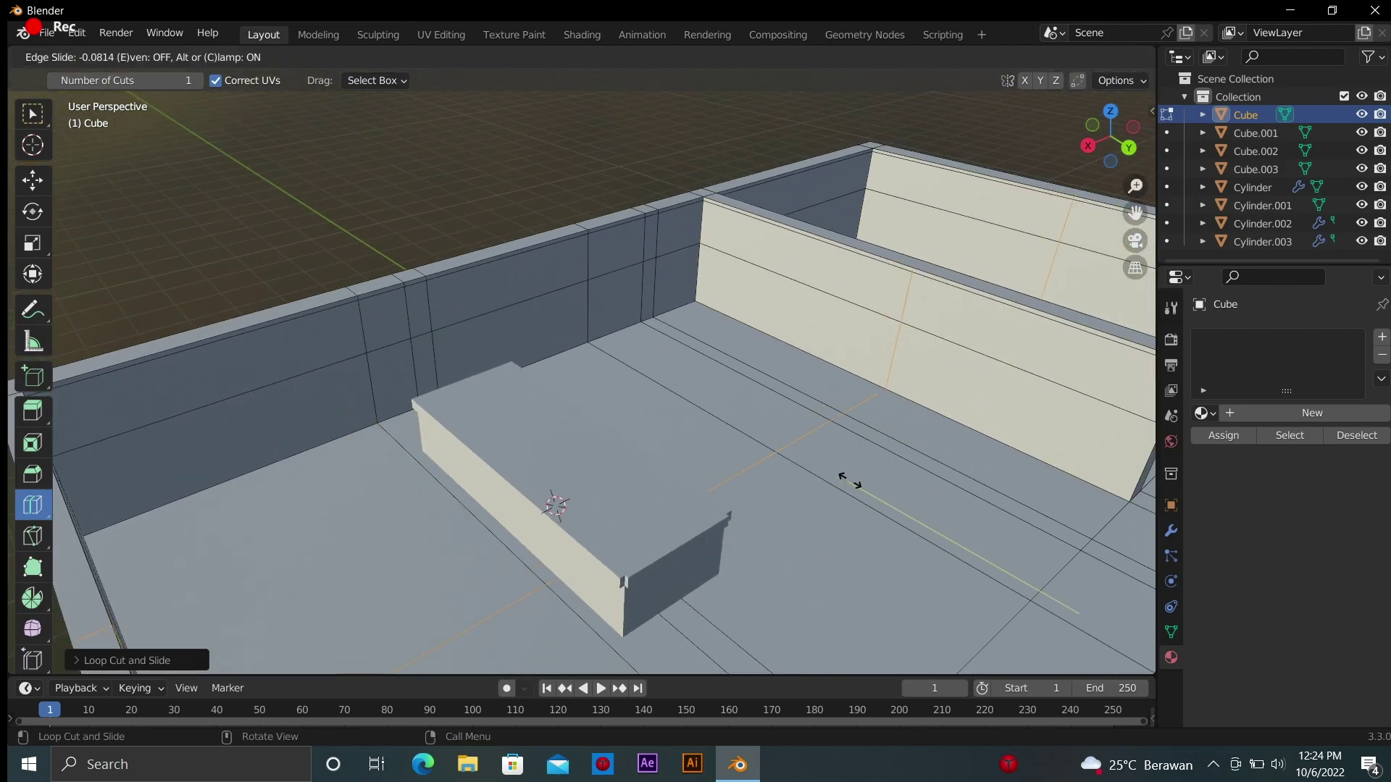
click(945, 529)
Cut a loop across the floor and raise the narrow strip into a tall partition wall
middle_drag(945, 529, 777, 534)
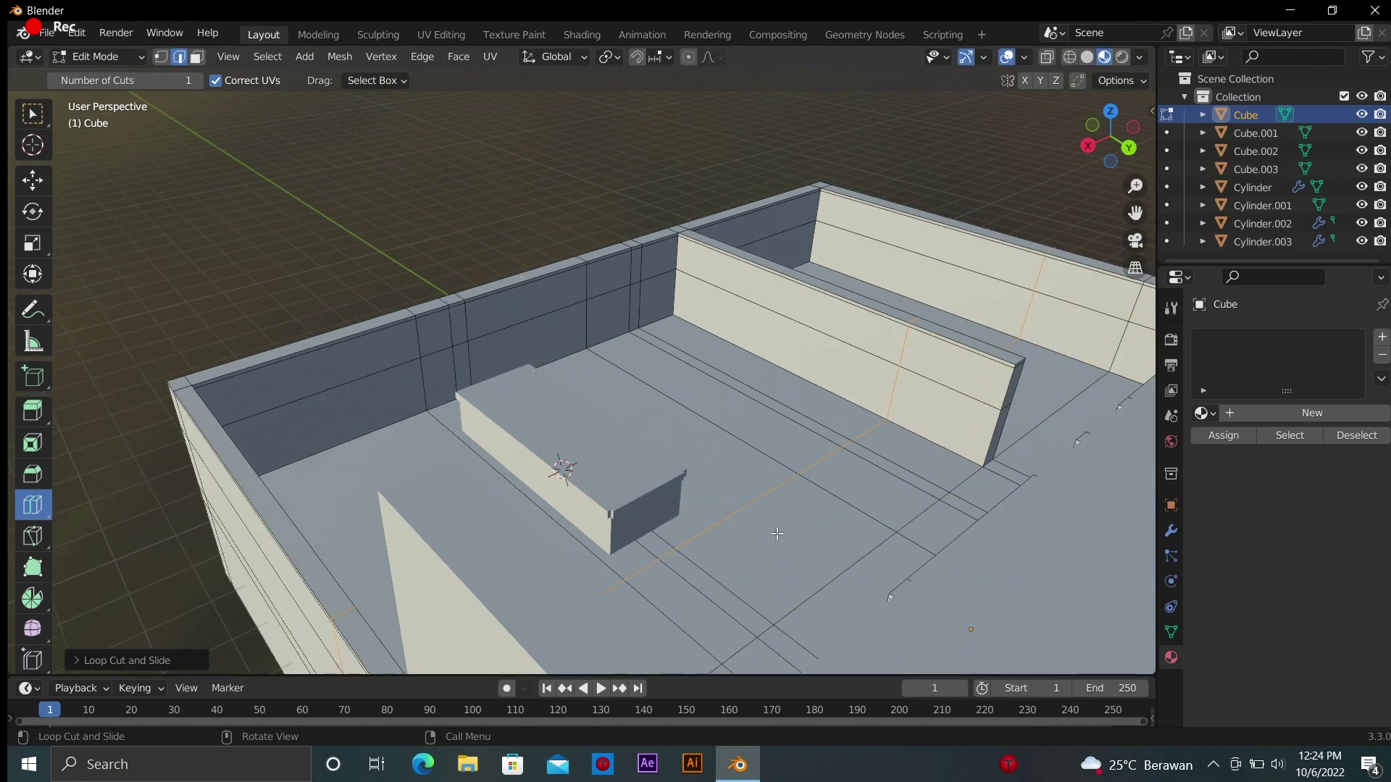
click(728, 532)
scroll(470, 267, up, 2)
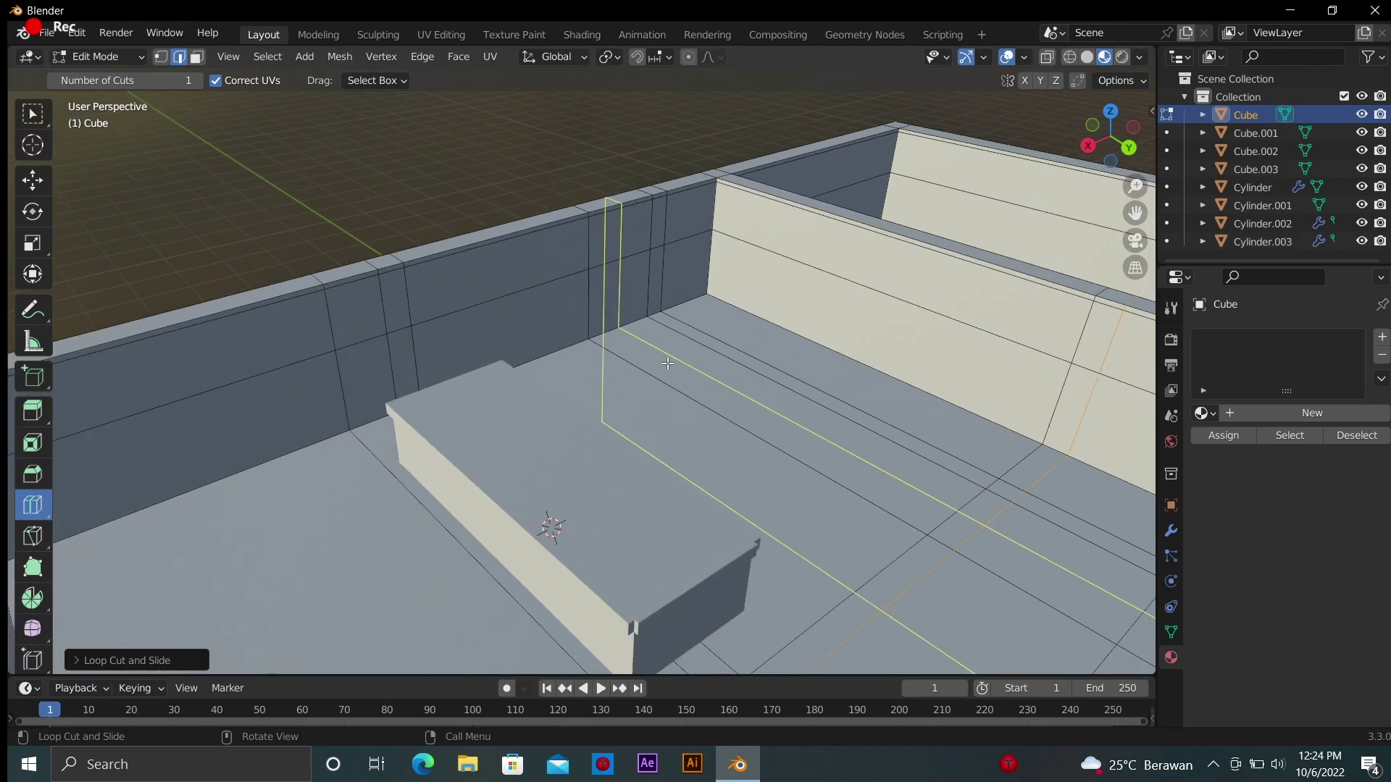
click(33, 410)
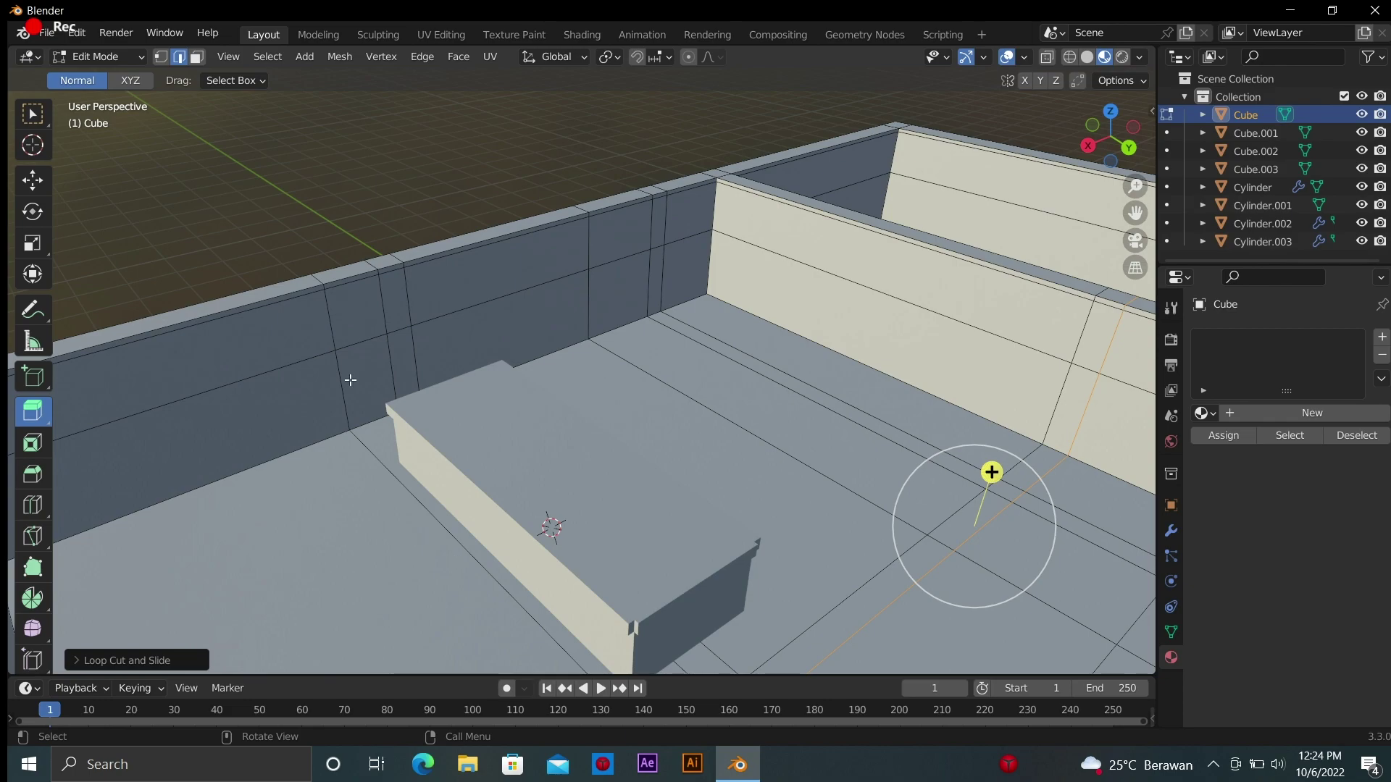
click(32, 505)
drag(369, 409, 397, 426)
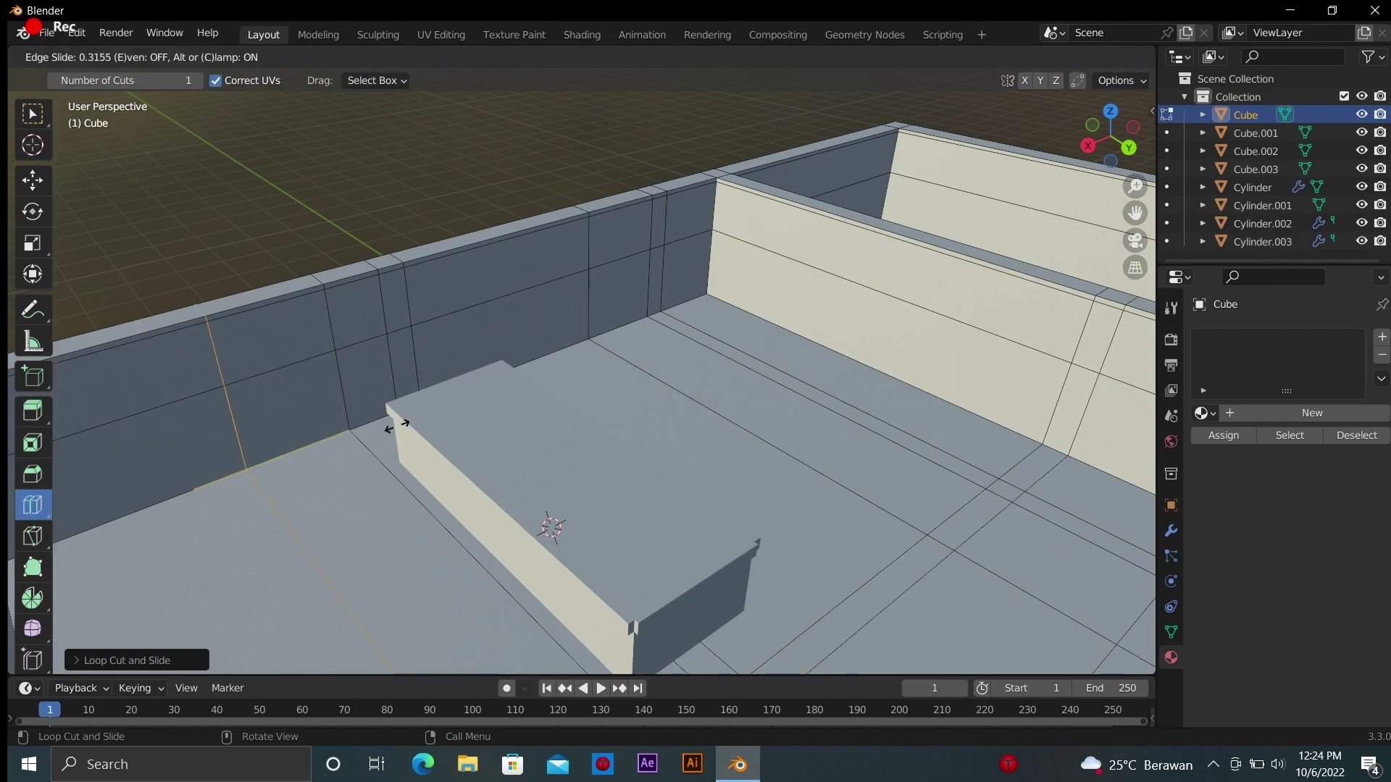
click(492, 376)
click(33, 410)
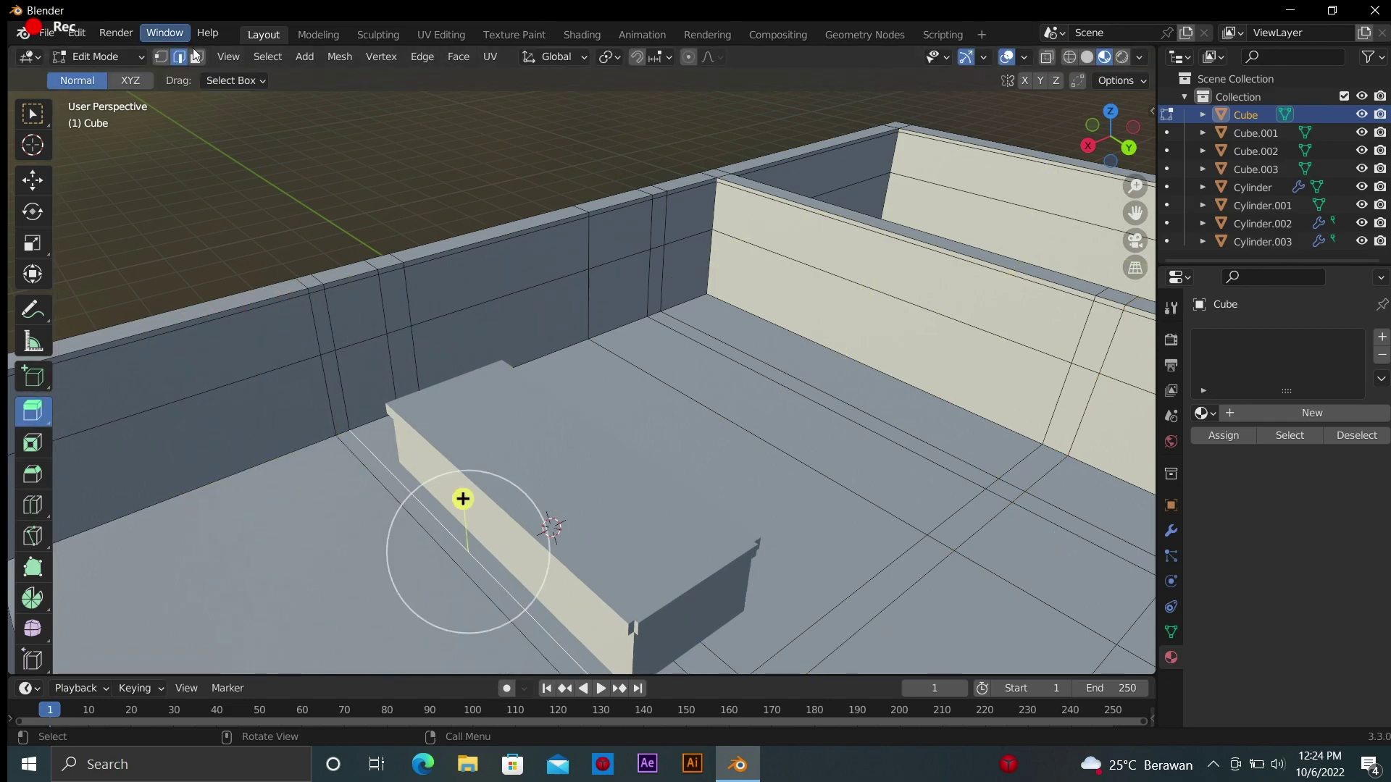
drag(456, 500, 469, 336)
Cut a horizontal loop around the upper walls
mouse_move(1141, 160)
middle_down()
mouse_move(1012, 332)
mouse_move(903, 400)
mouse_move(851, 401)
middle_up()
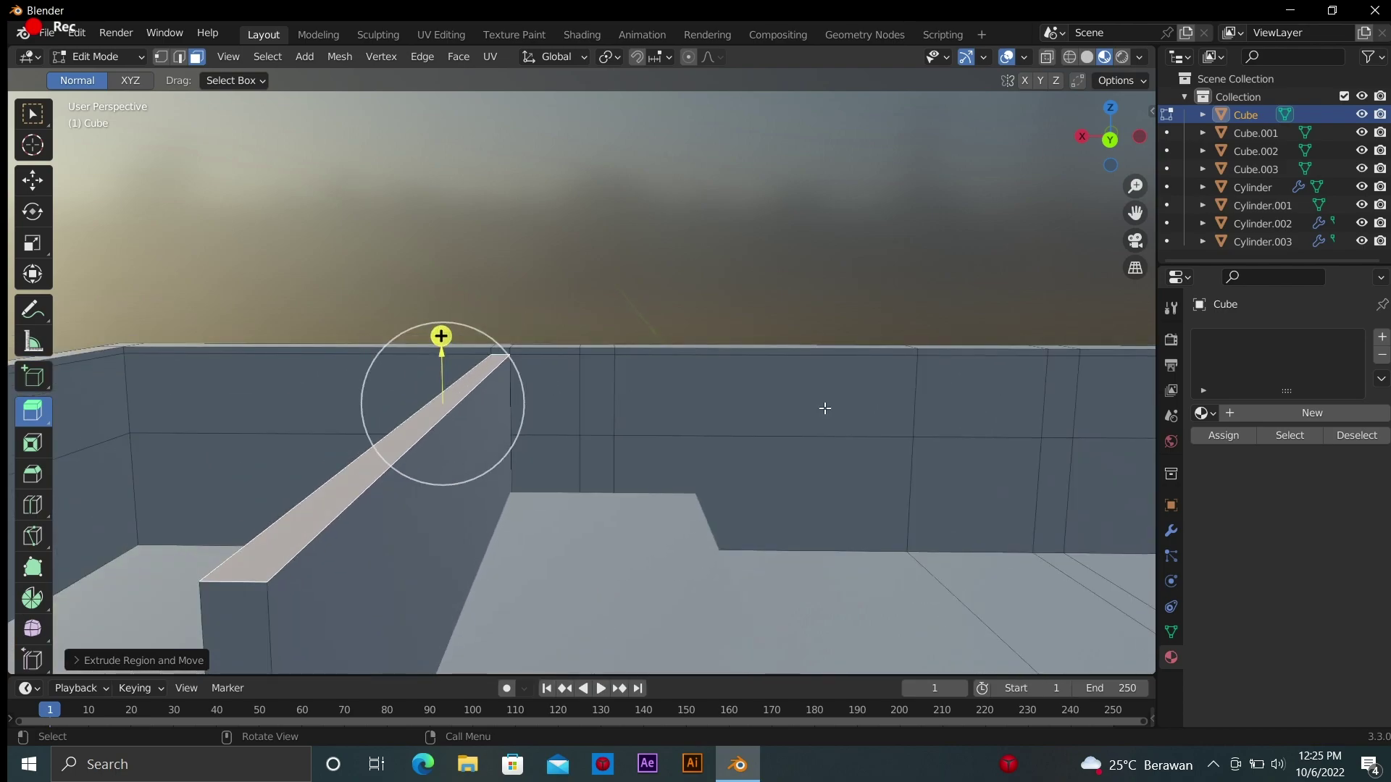
key(shift+space)
key(r)
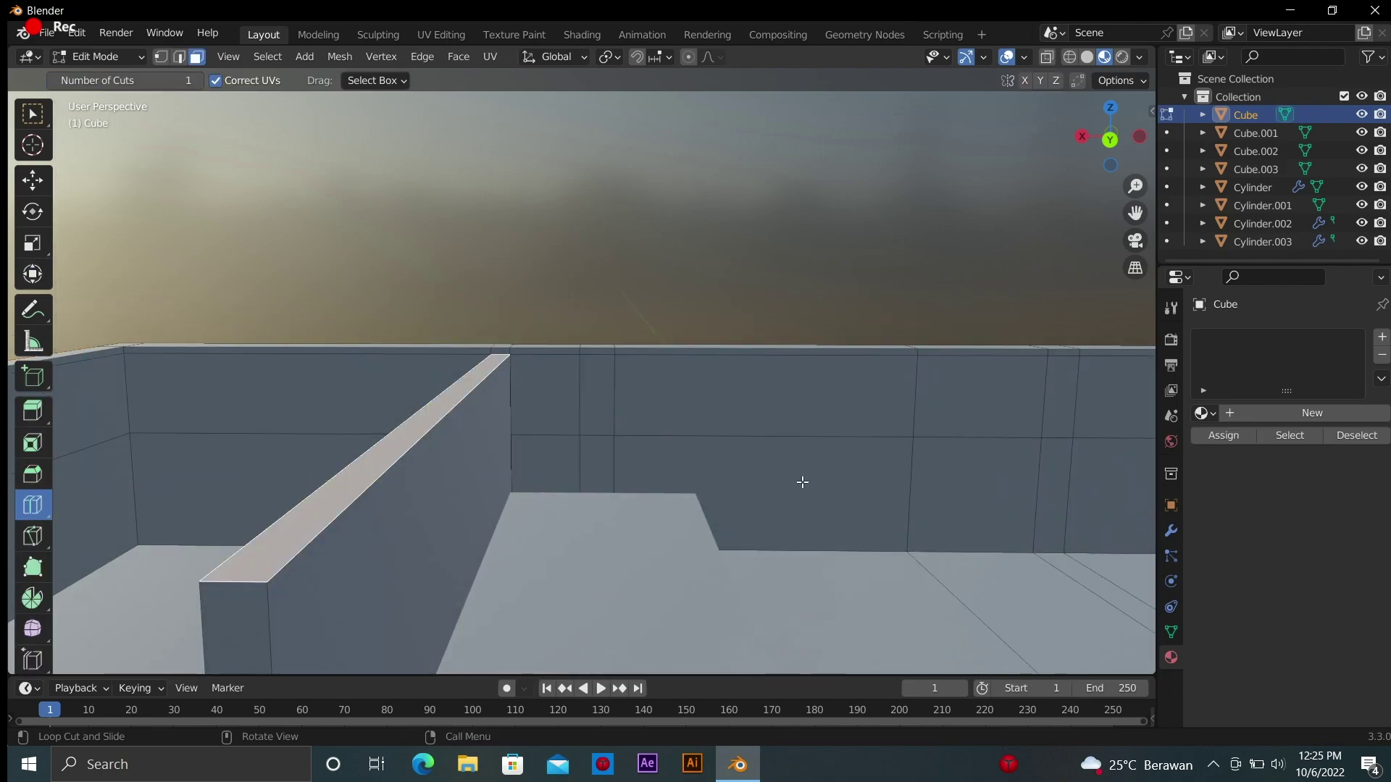
mouse_move(576, 395)
mouse_down()
mouse_move(561, 370)
mouse_move(519, 398)
mouse_move(614, 371)
mouse_up()
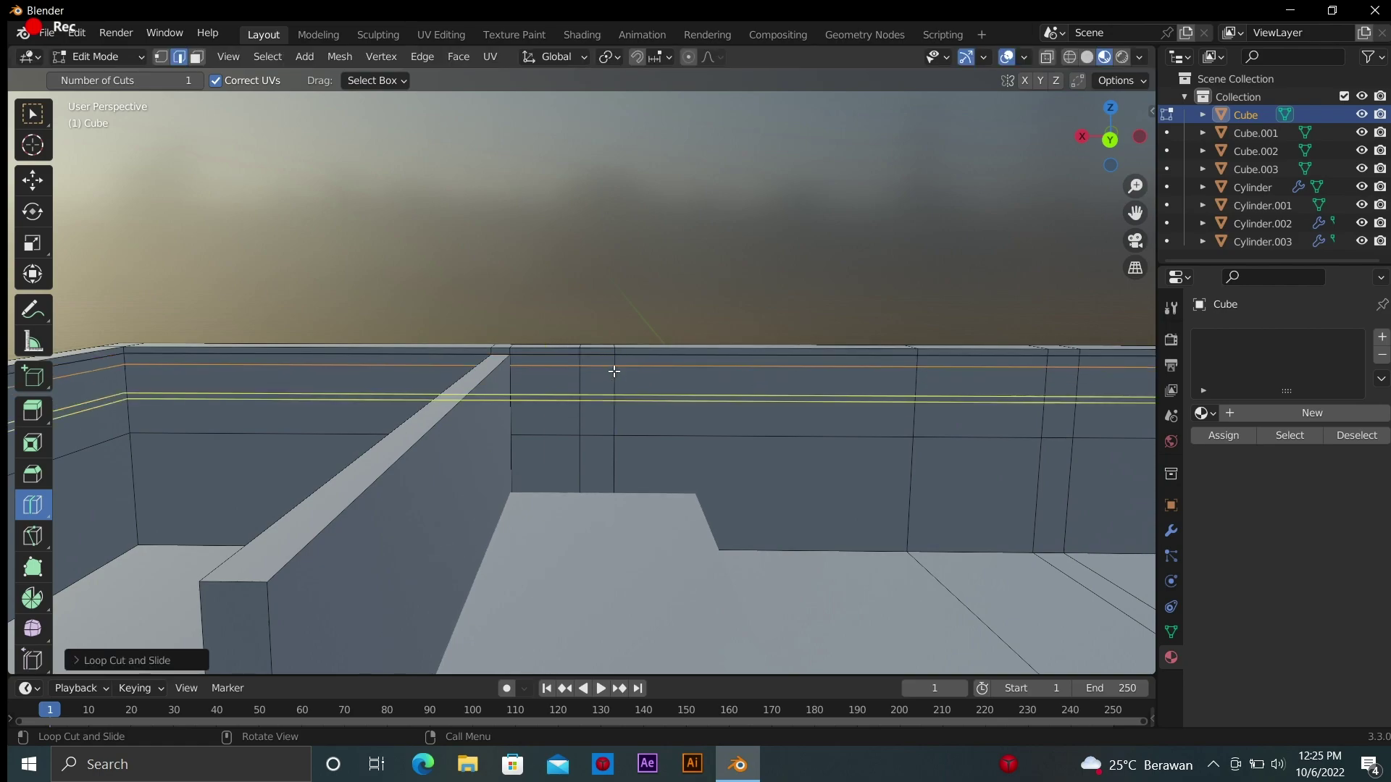
Extrude the long and narrow upper wall faces outward into a ledge
key(3)
click(33, 411)
click(547, 393)
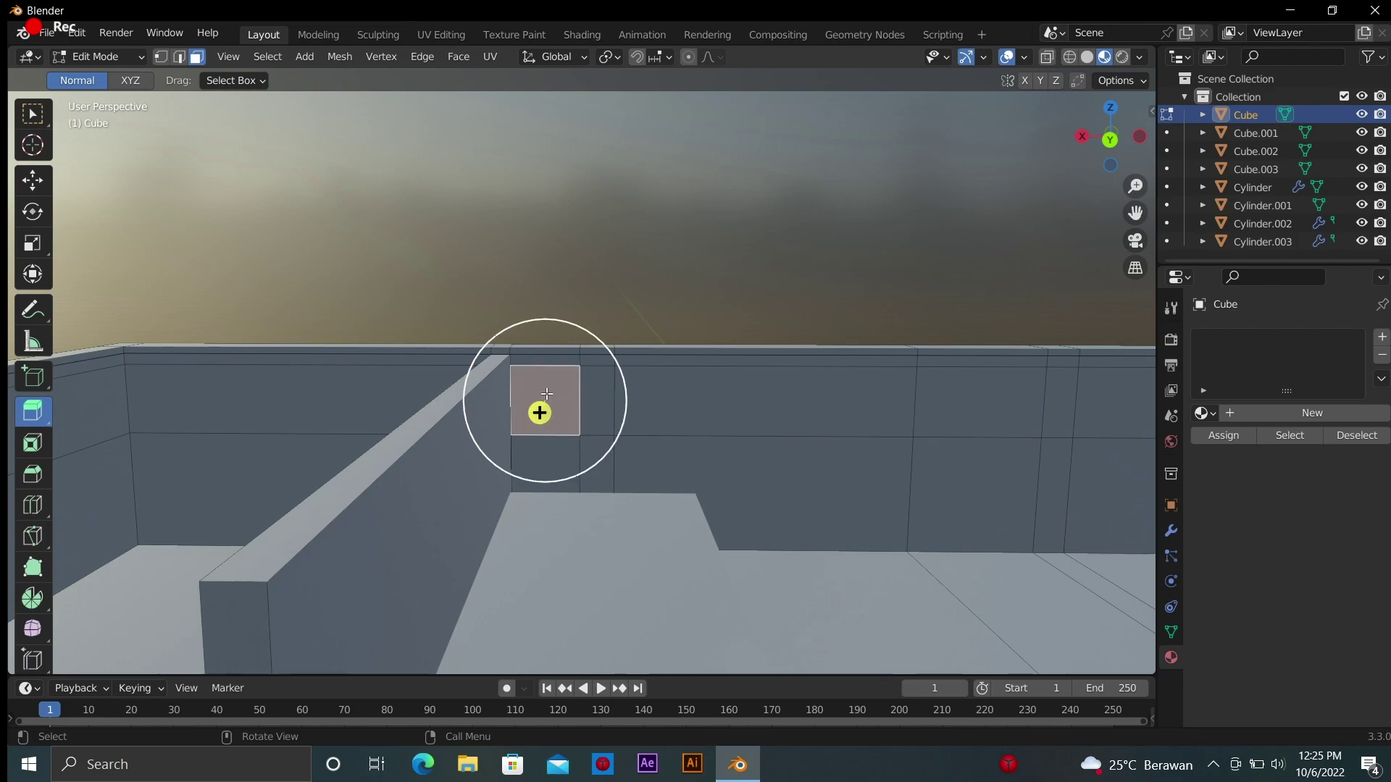
click(780, 413)
drag(780, 413, 786, 417)
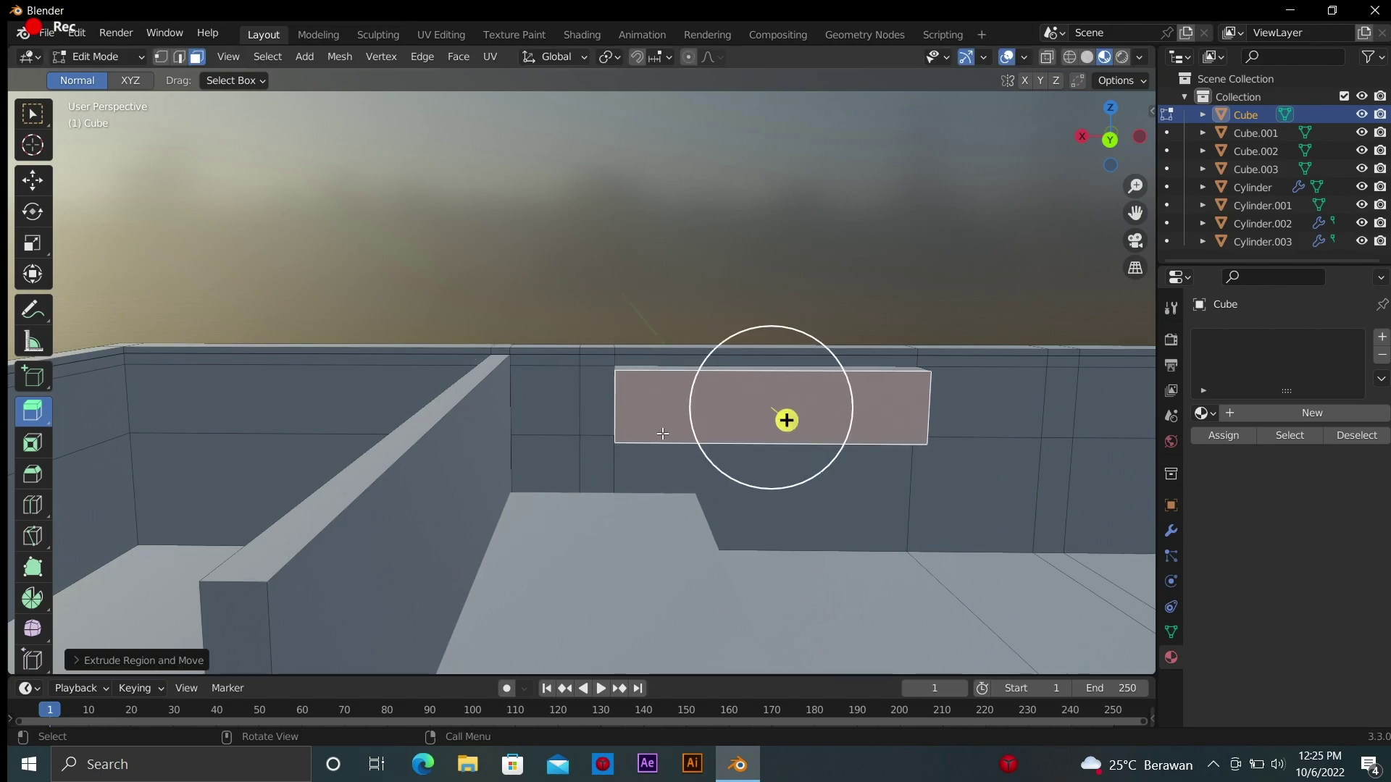
click(596, 413)
drag(596, 413, 537, 424)
click(543, 406)
Extrude another floor strip up 1.691 m into a second partition wall
mouse_move(683, 428)
middle_down()
mouse_move(551, 405)
mouse_move(652, 406)
mouse_move(1045, 285)
middle_up()
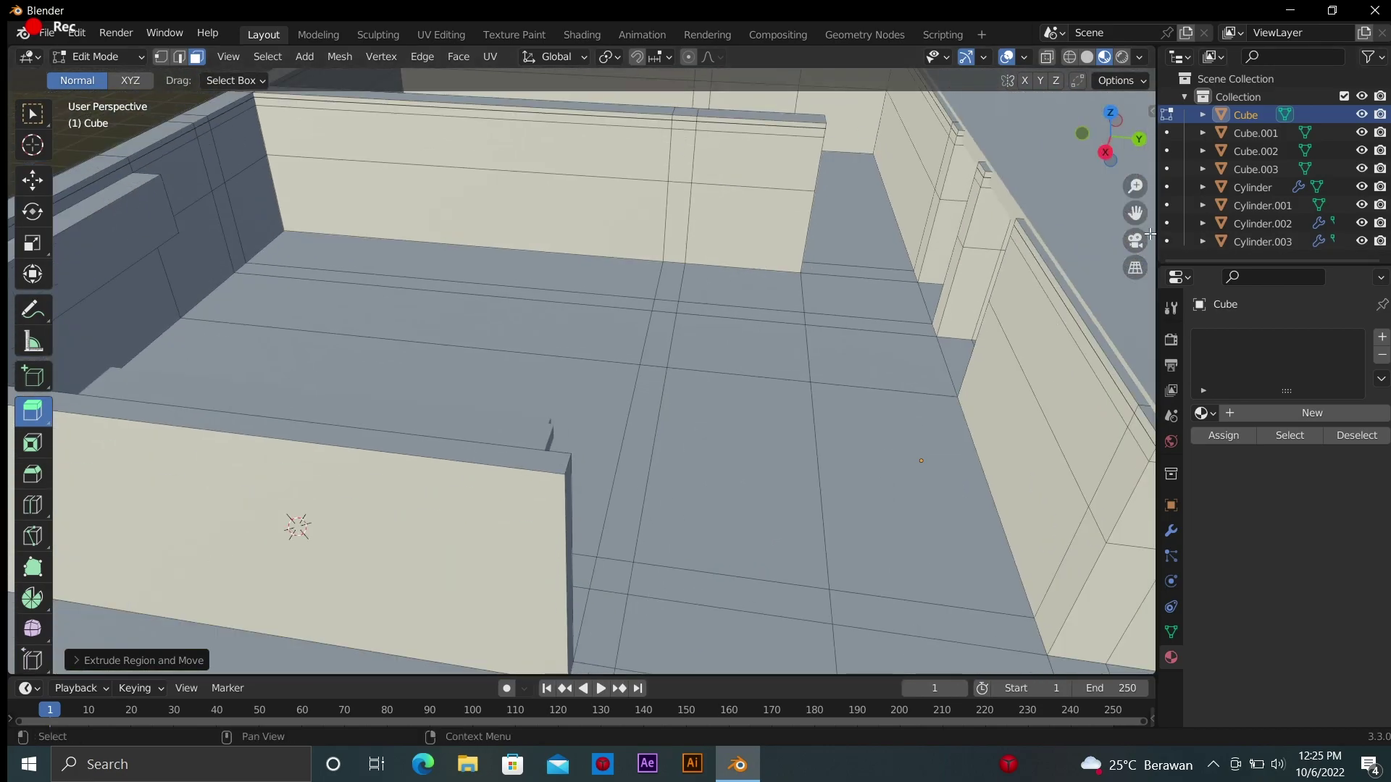
click(639, 330)
shift+click(588, 550)
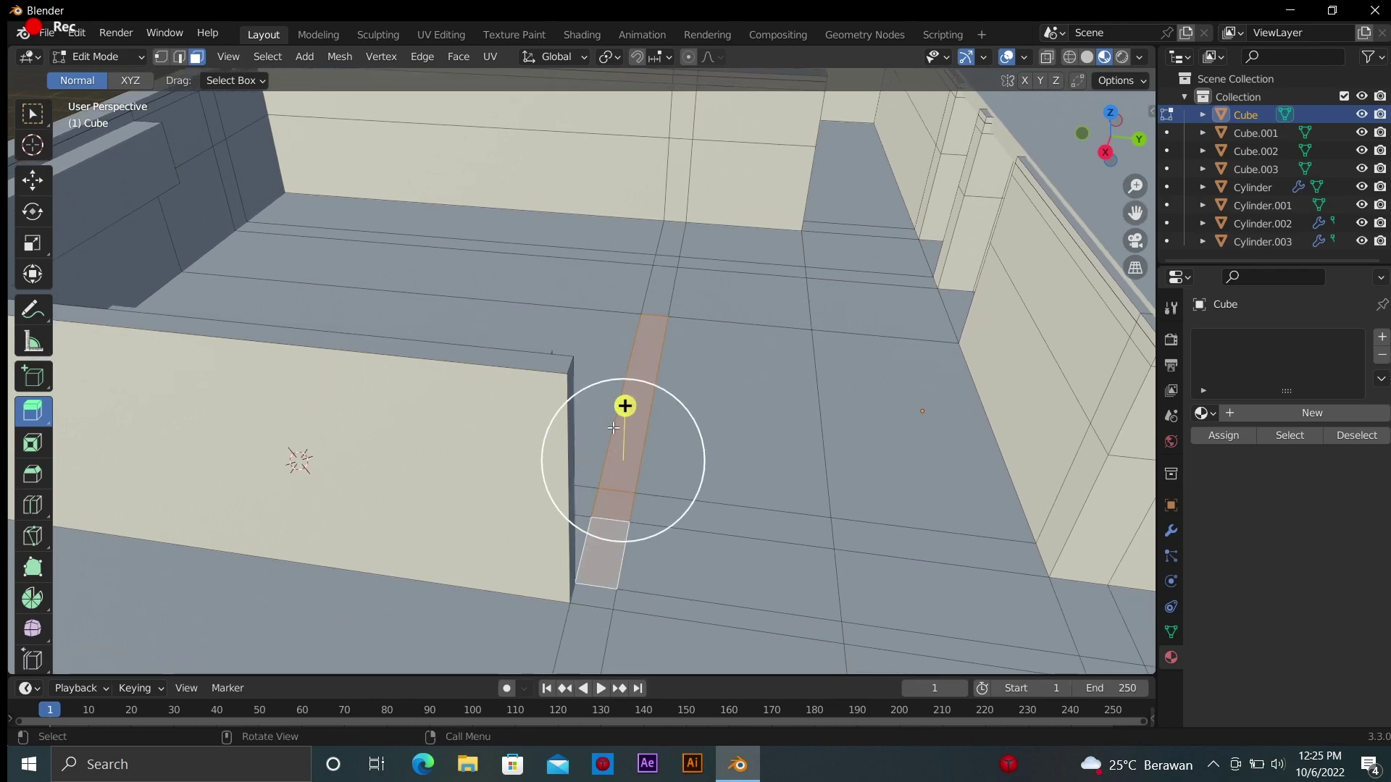
drag(625, 406, 627, 217)
middle_drag(627, 217, 1289, 400)
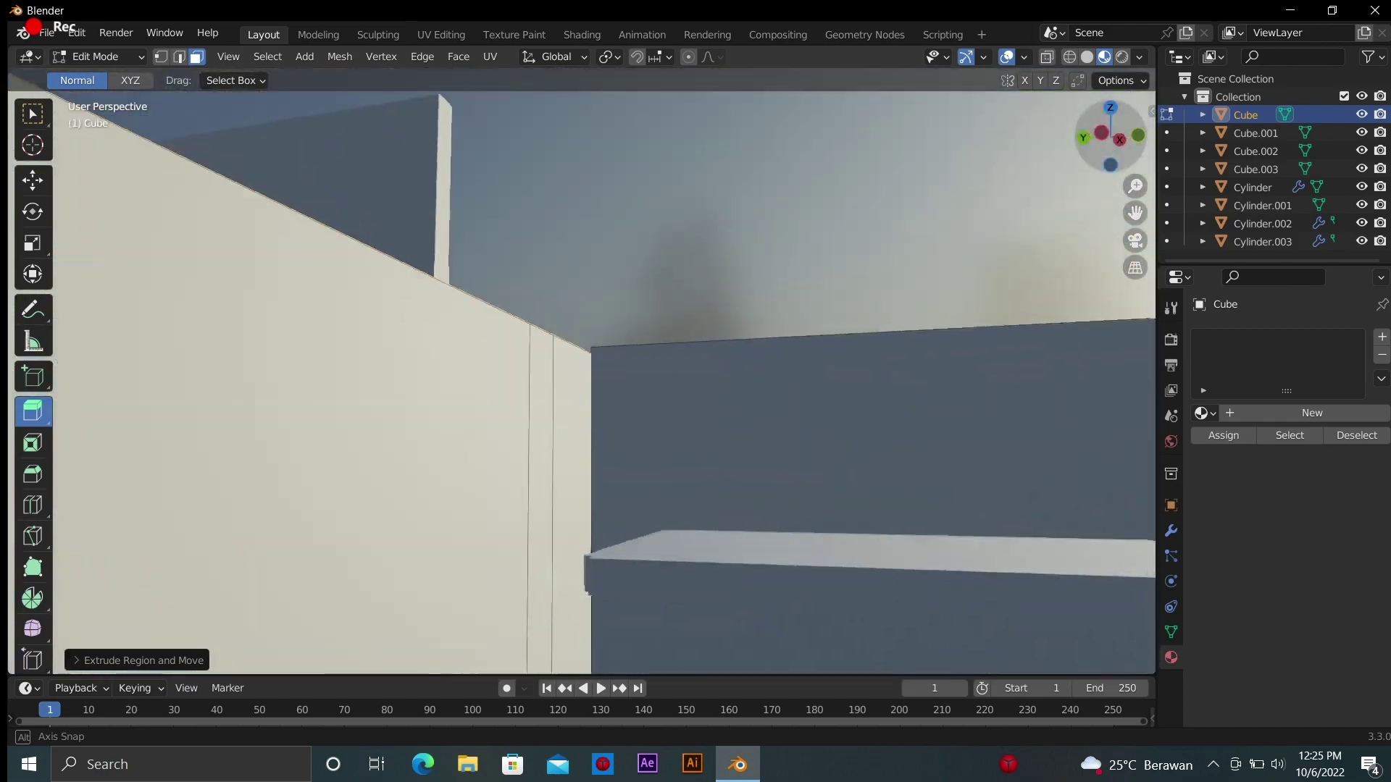
middle_drag(1087, 369, 1022, 344)
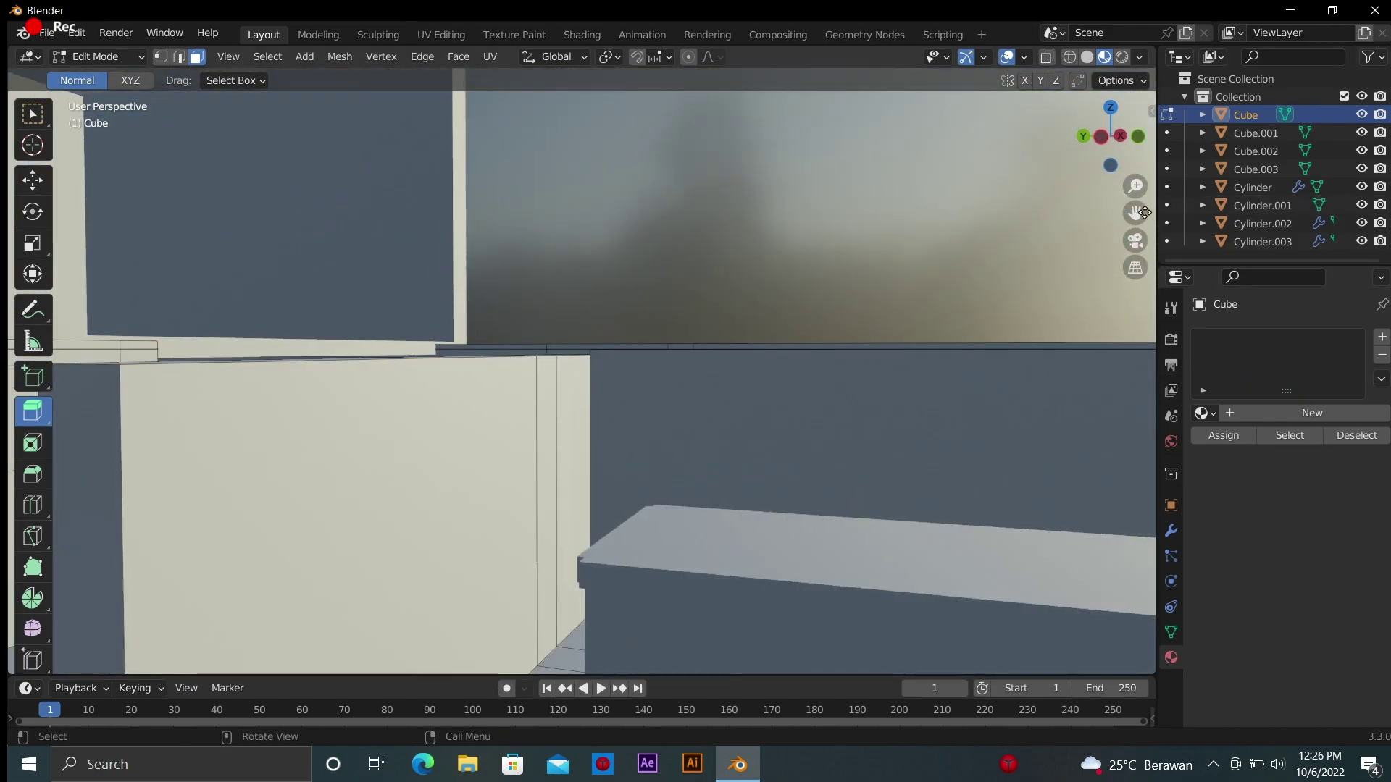
mouse_move(991, 273)
middle_down()
mouse_move(1156, 262)
mouse_move(1084, 176)
middle_up()
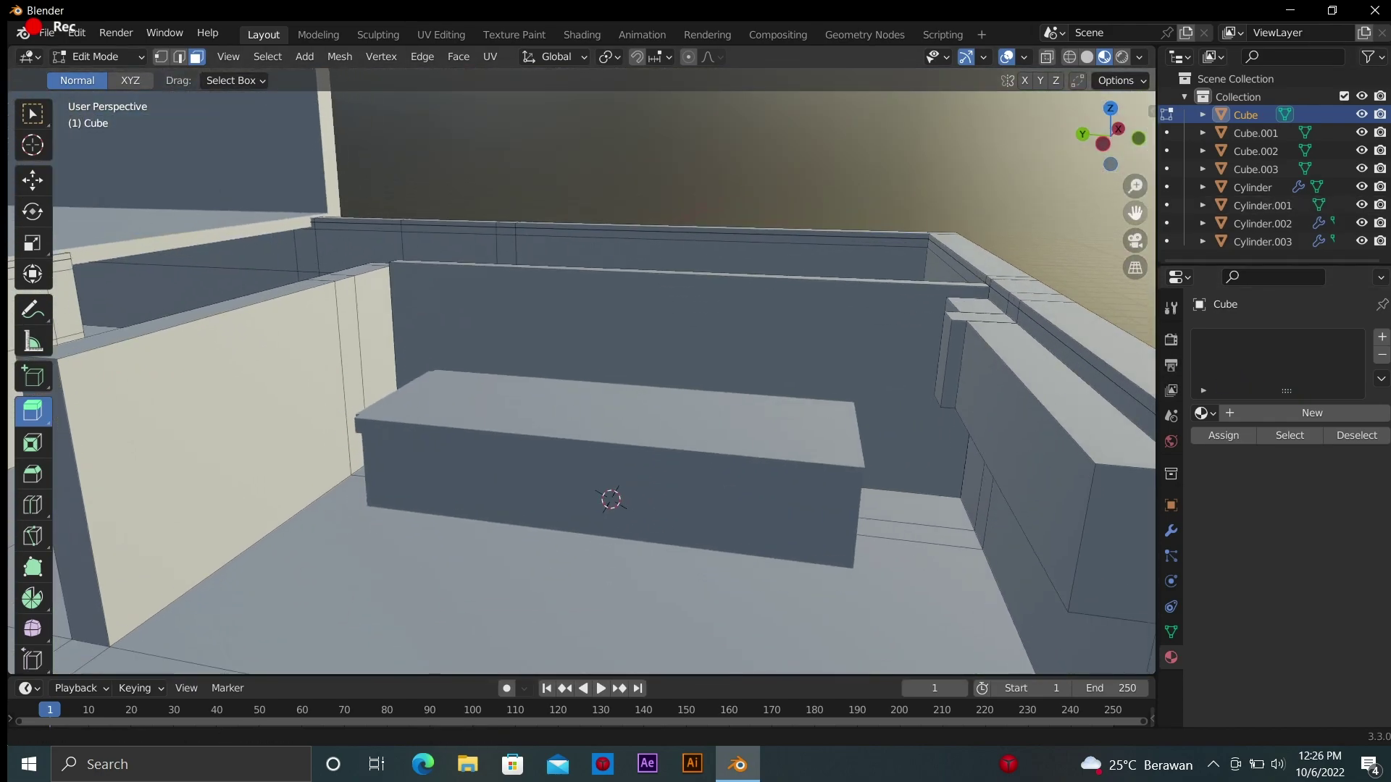
Re-enter Edit Mode and select the back wall face behind the bench
scroll(1014, 340, up, 2)
key(Tab)
key(Tab)
click(868, 362)
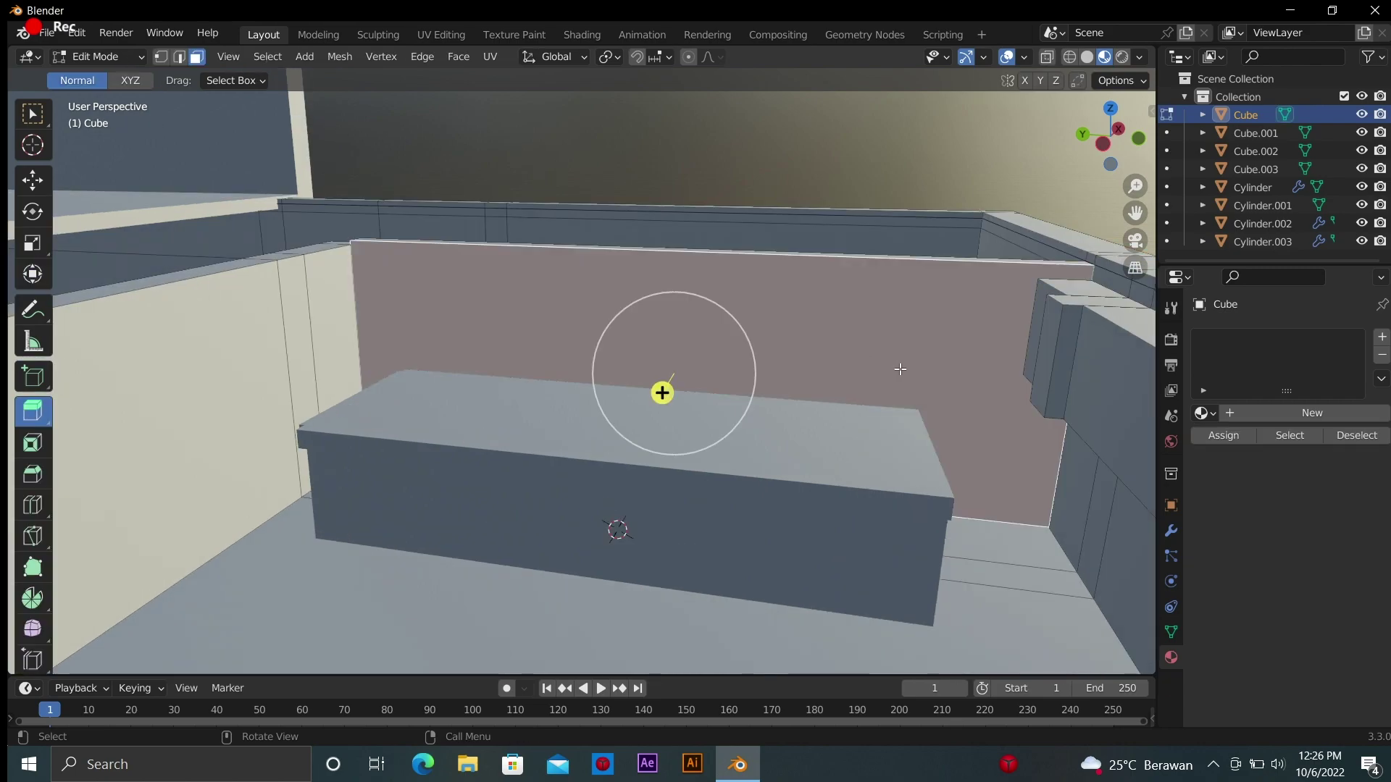
middle_drag(1113, 256, 771, 273)
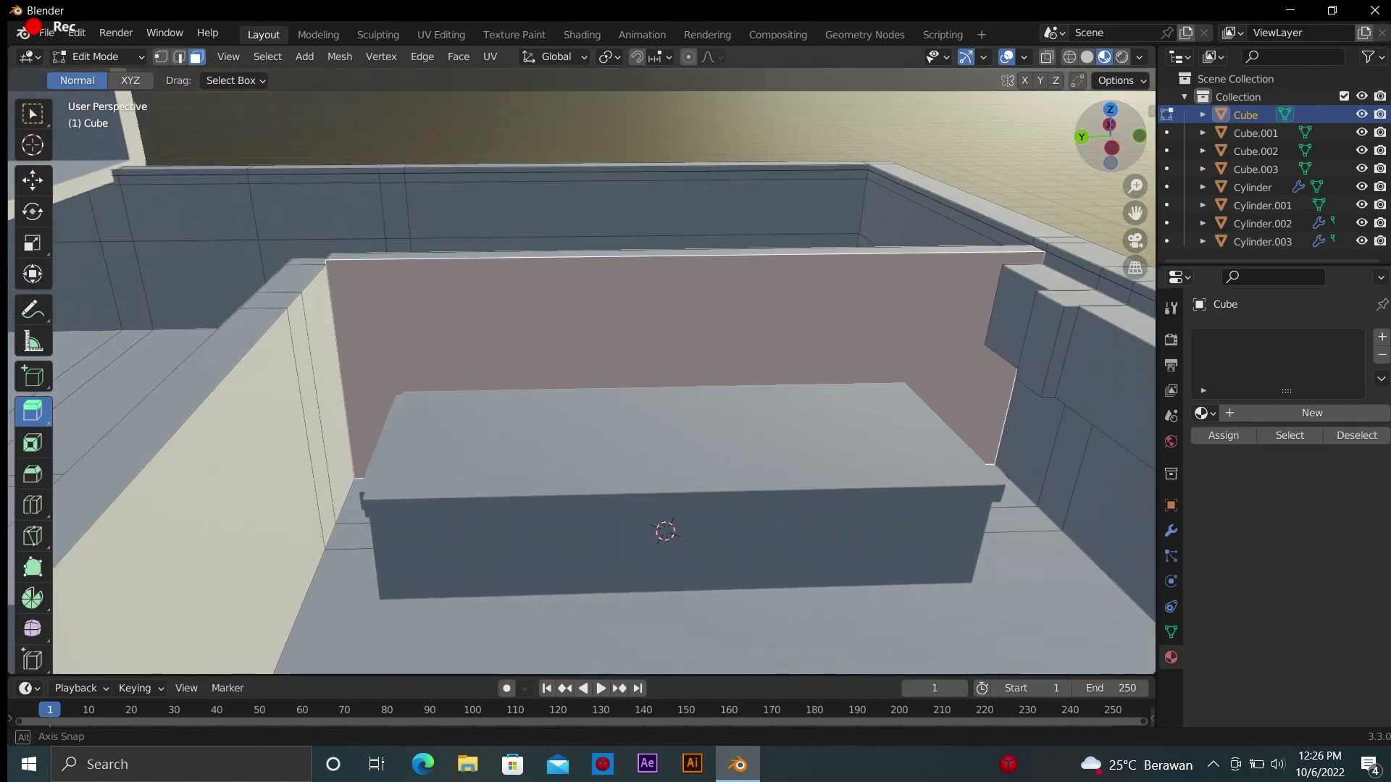
scroll(770, 273, up, 3)
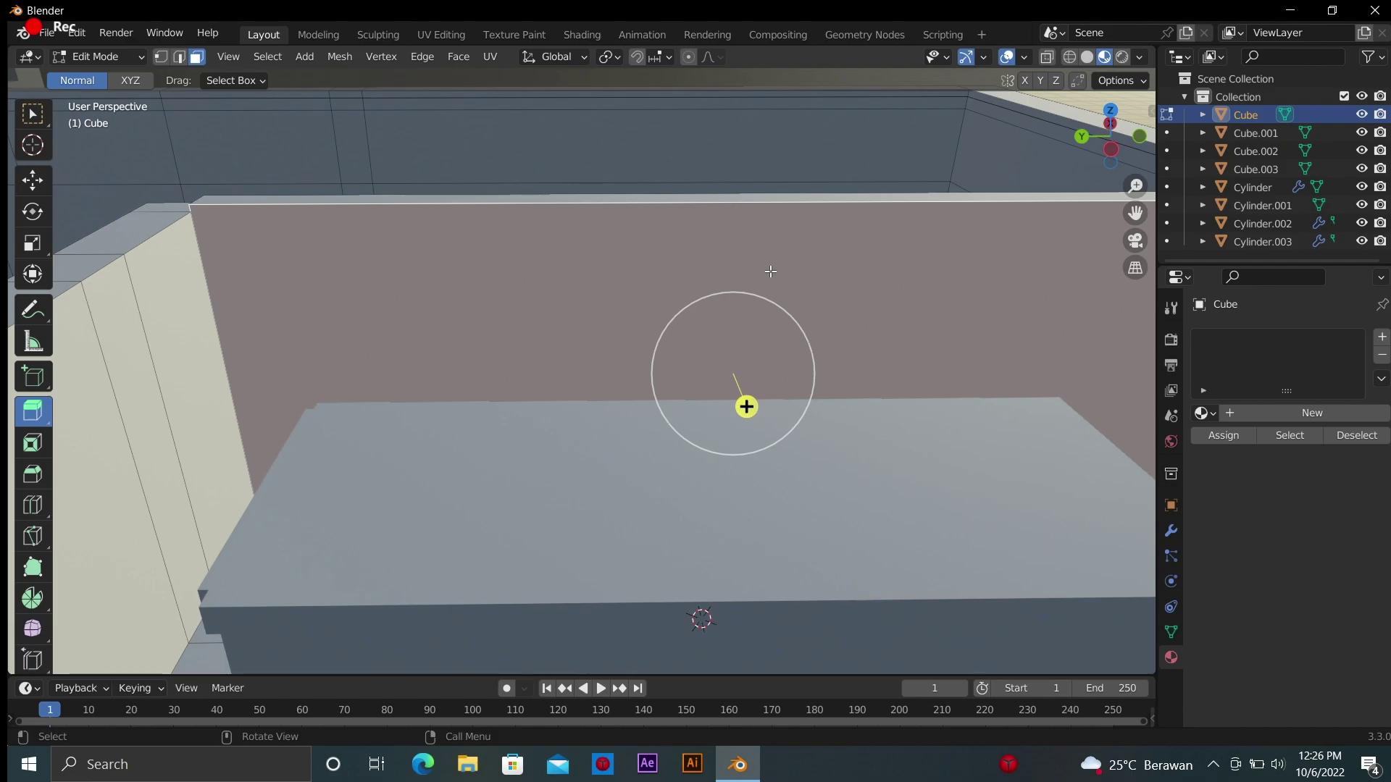
scroll(771, 271, down, 3)
mouse_move(771, 271)
middle_down()
mouse_move(724, 405)
mouse_move(507, 405)
mouse_move(652, 406)
mouse_move(580, 384)
mouse_move(528, 304)
middle_up()
scroll(690, 408, up, 4)
scroll(690, 408, down, 3)
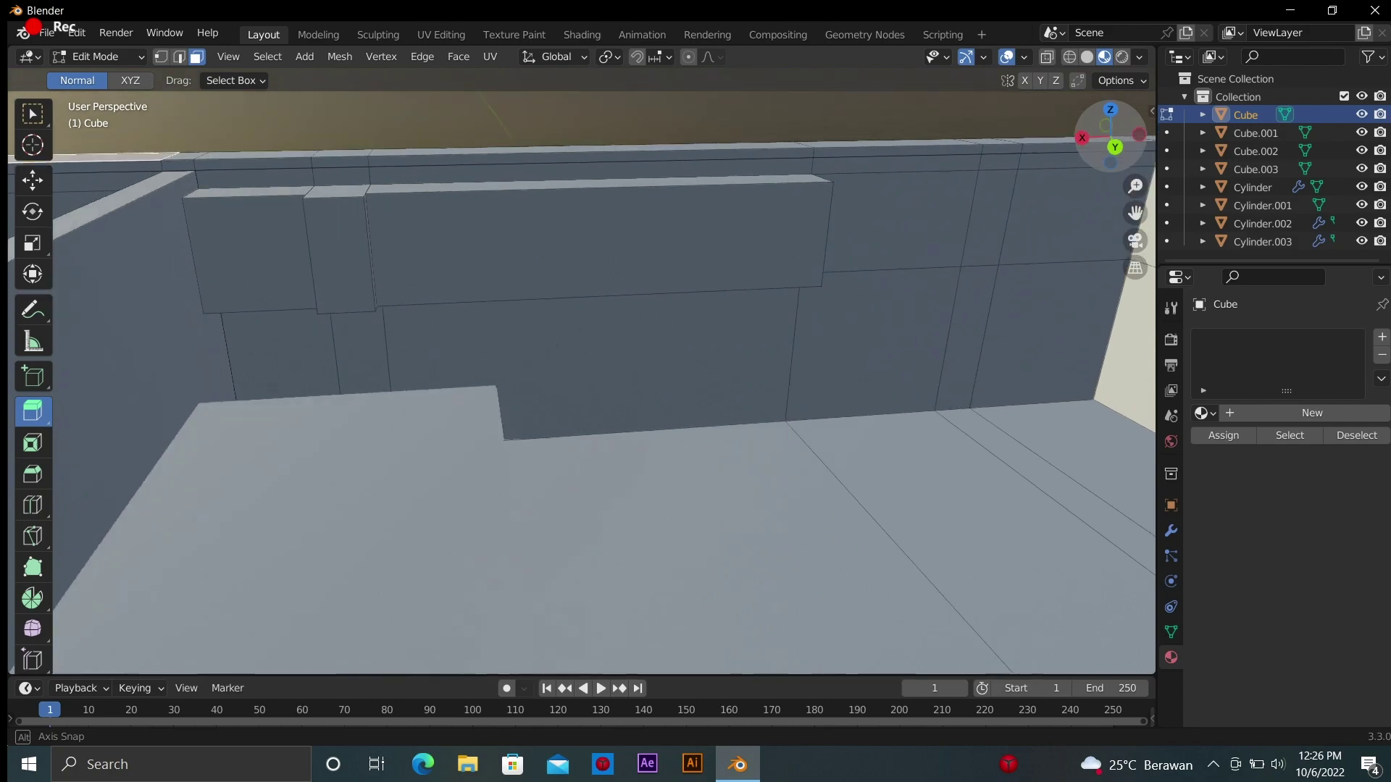
drag(1108, 141, 1098, 158)
Select the right-hand back wall face and cut a horizontal loop across it
click(719, 341)
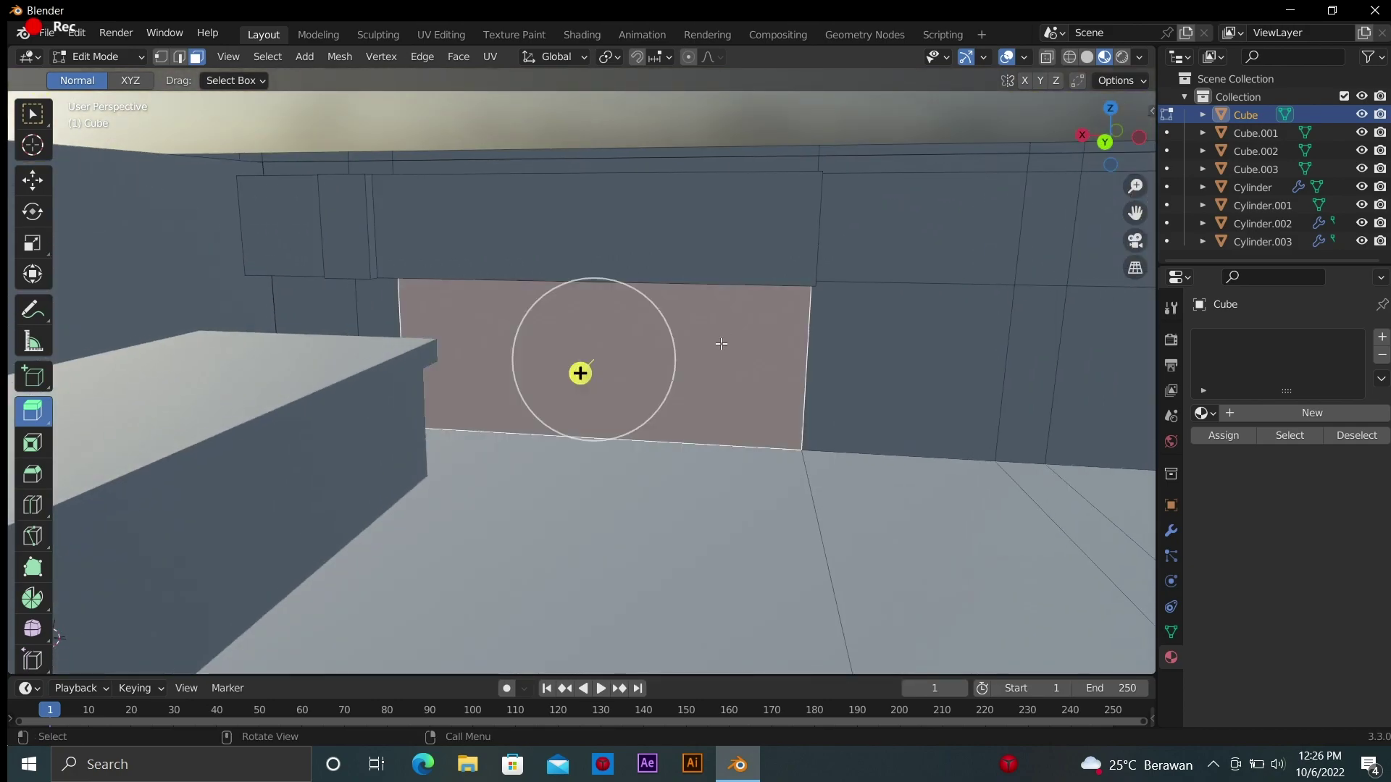
click(845, 341)
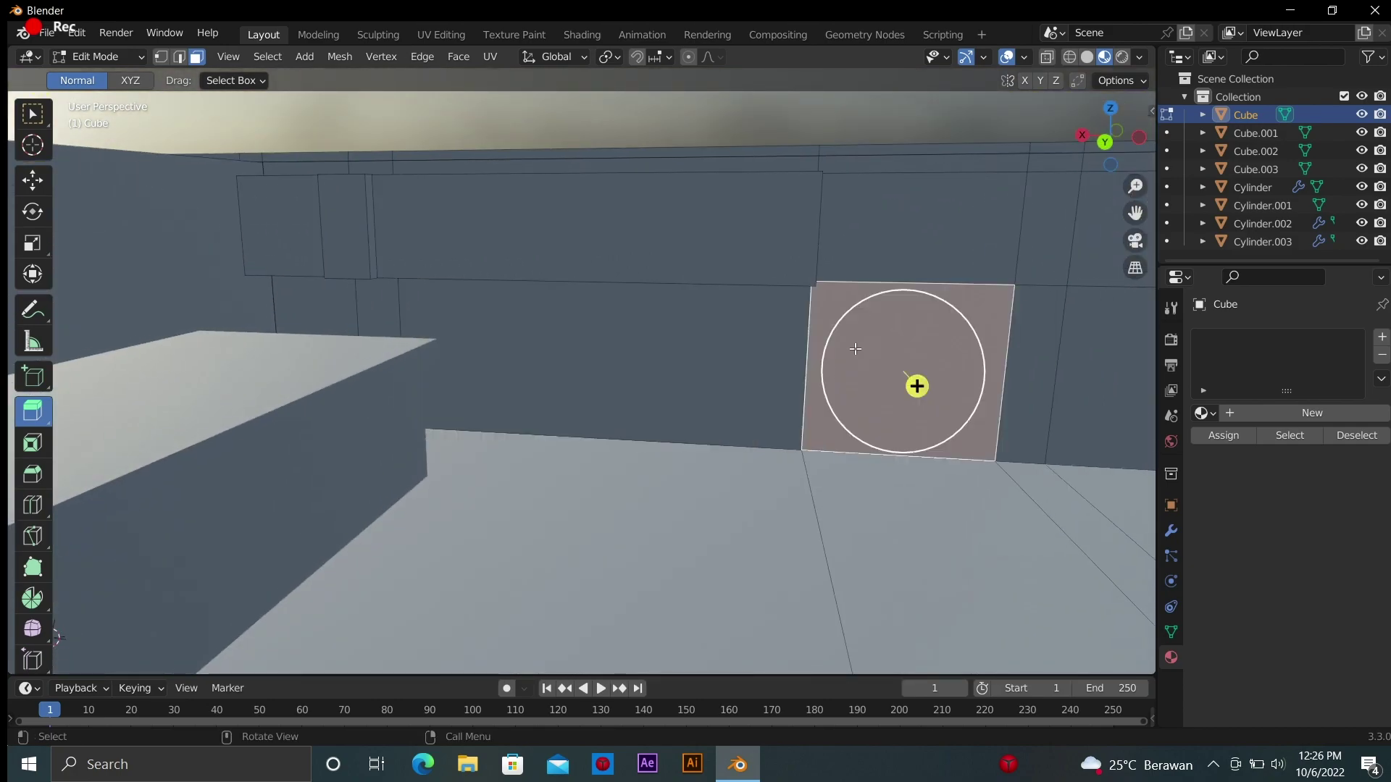
click(32, 505)
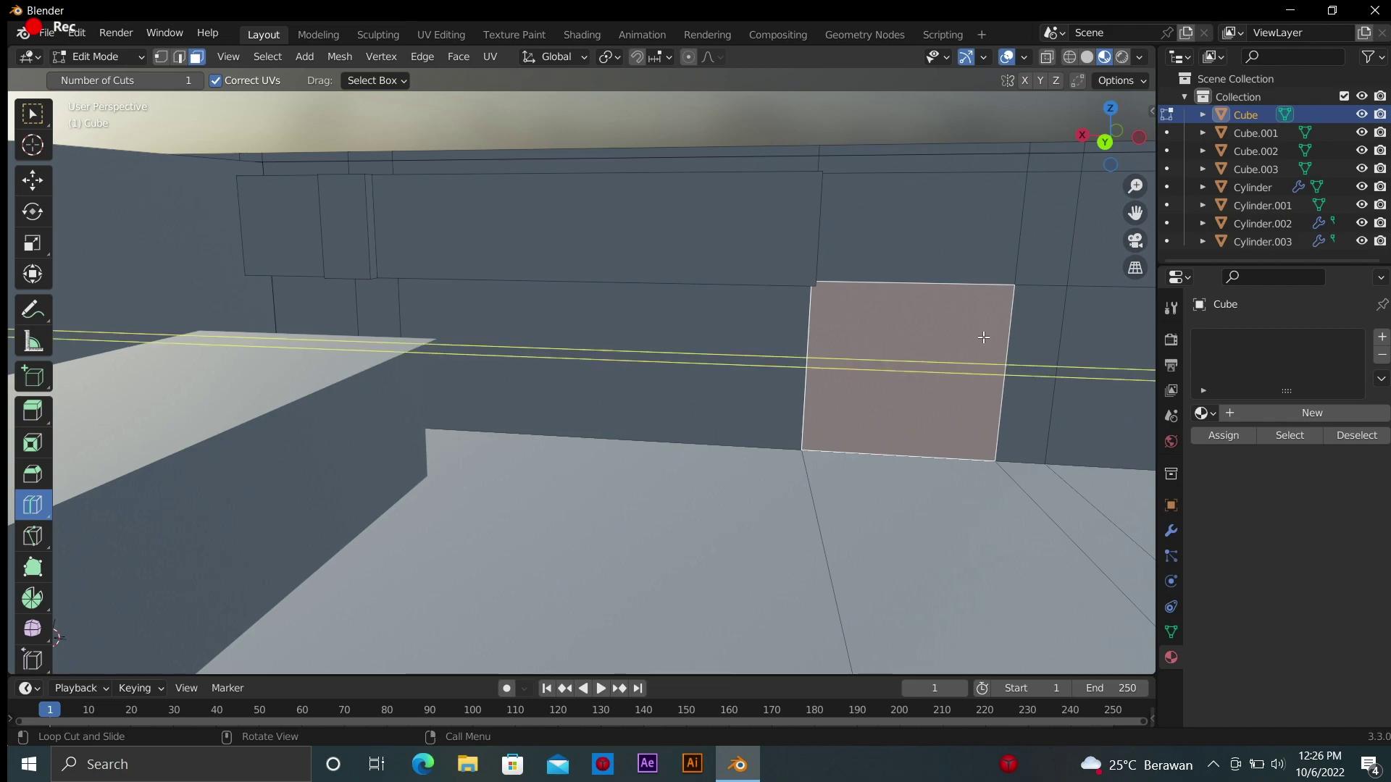
drag(983, 338, 1028, 331)
click(1027, 328)
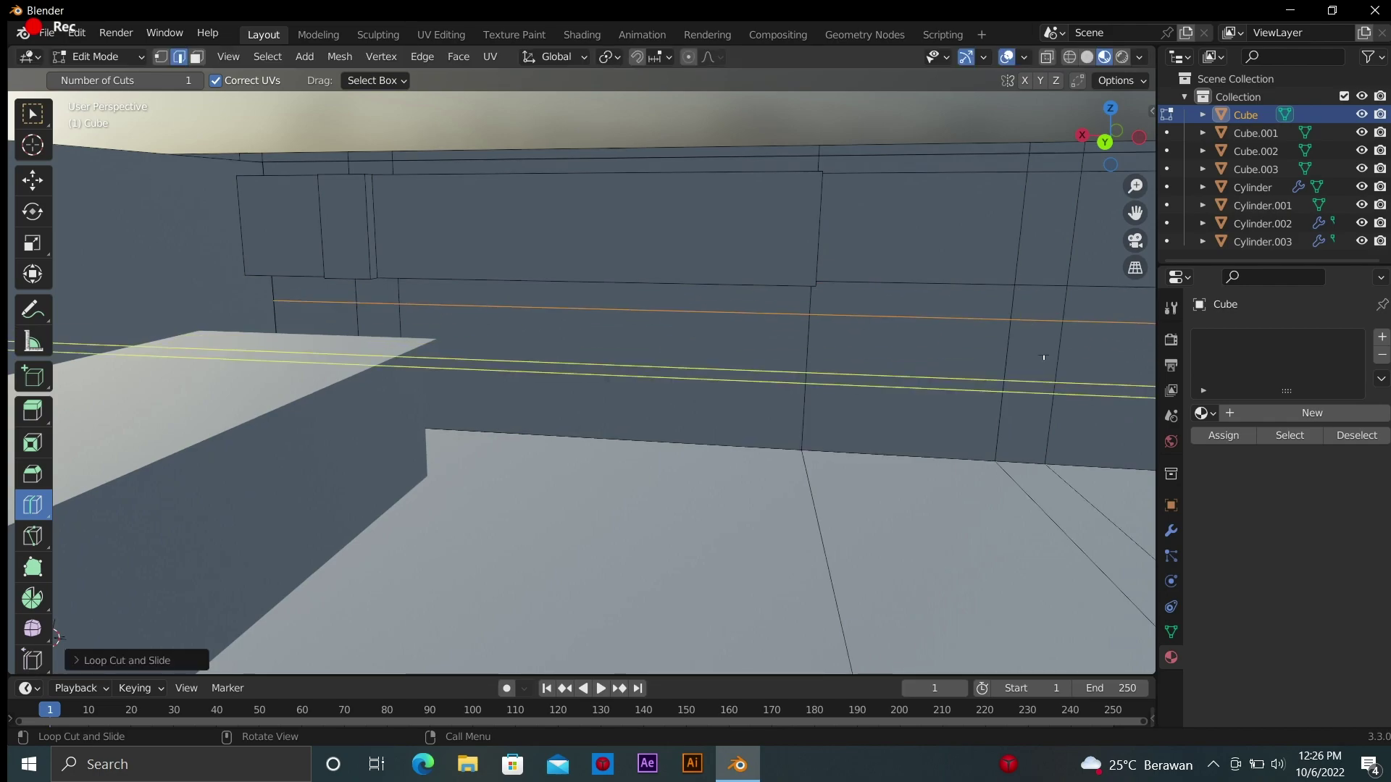
Push the thin strip below the cut outward into a ledge and return to Object Mode
key(Tab)
key(Tab)
click(33, 410)
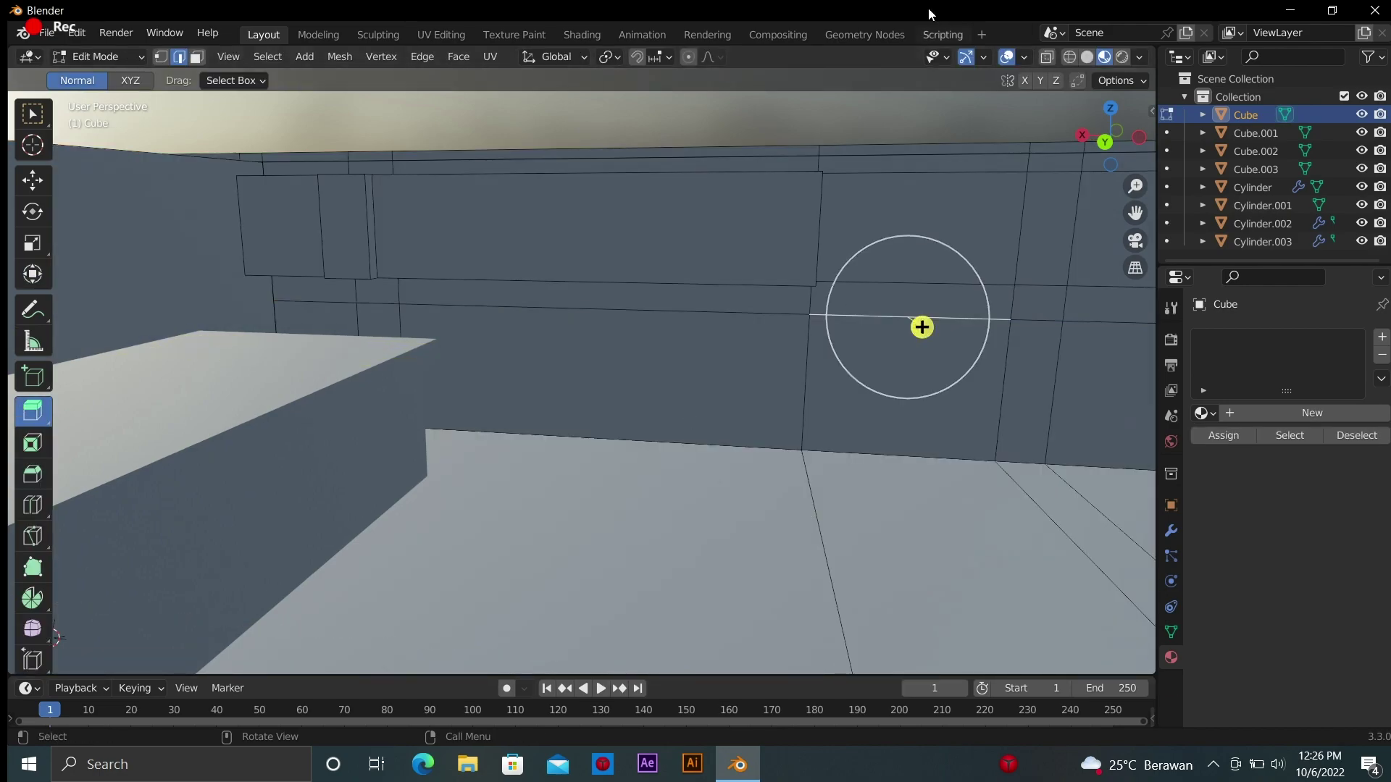
click(978, 310)
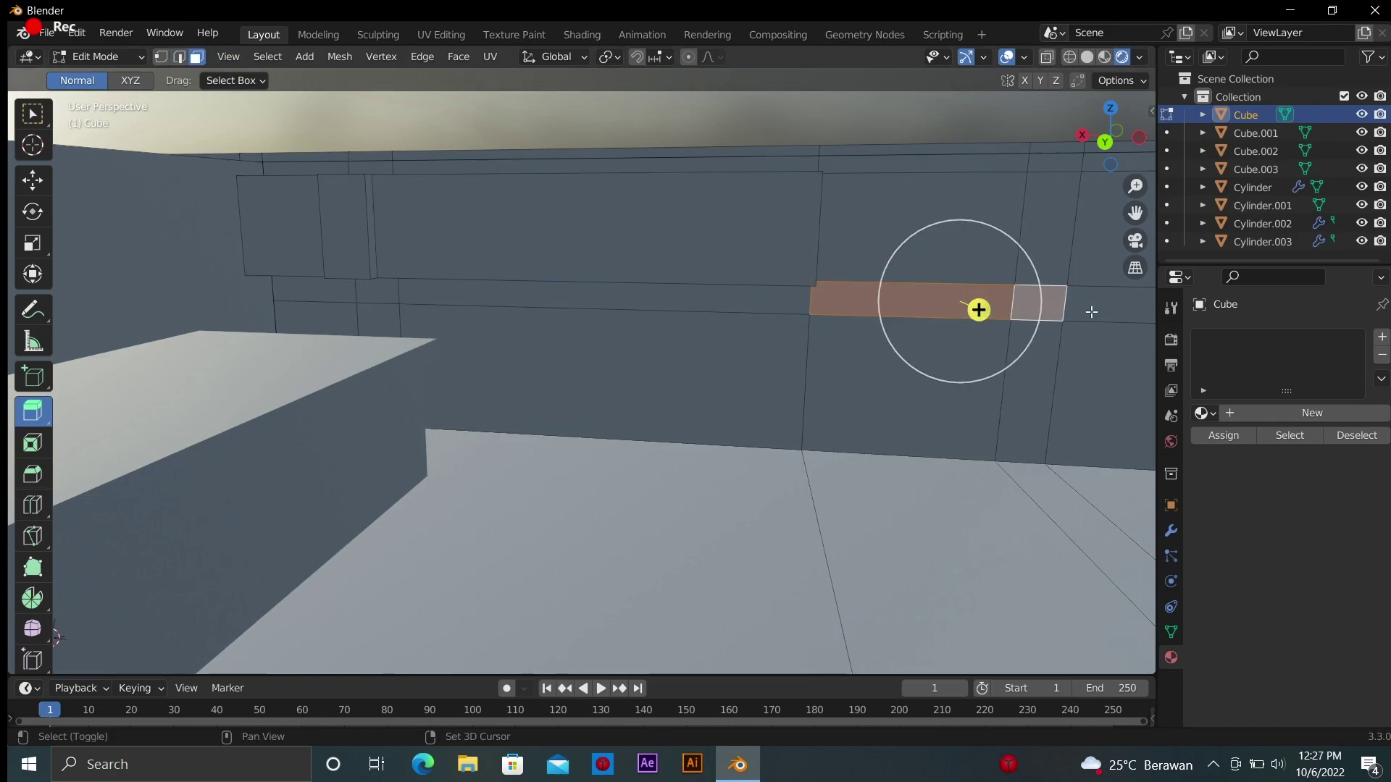
mouse_move(978, 310)
mouse_down()
mouse_move(1066, 329)
mouse_move(1086, 320)
mouse_up()
mouse_move(1086, 319)
middle_down()
mouse_move(941, 304)
mouse_move(877, 226)
mouse_move(916, 306)
mouse_move(1163, 145)
mouse_move(950, 207)
middle_up()
key(Tab)
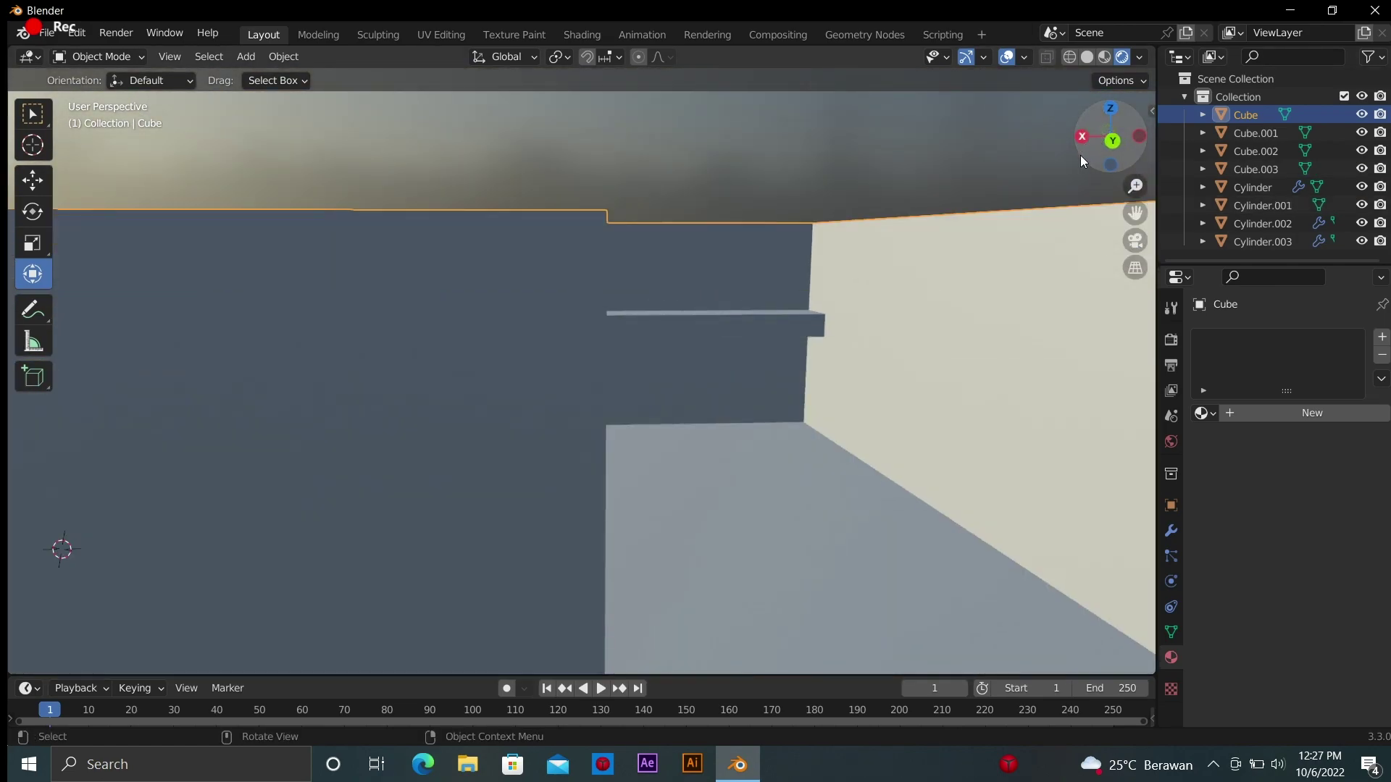
Place the 3D cursor on the floor and add a new cube there
middle_drag(950, 207, 1079, 155)
middle_drag(979, 277, 777, 402)
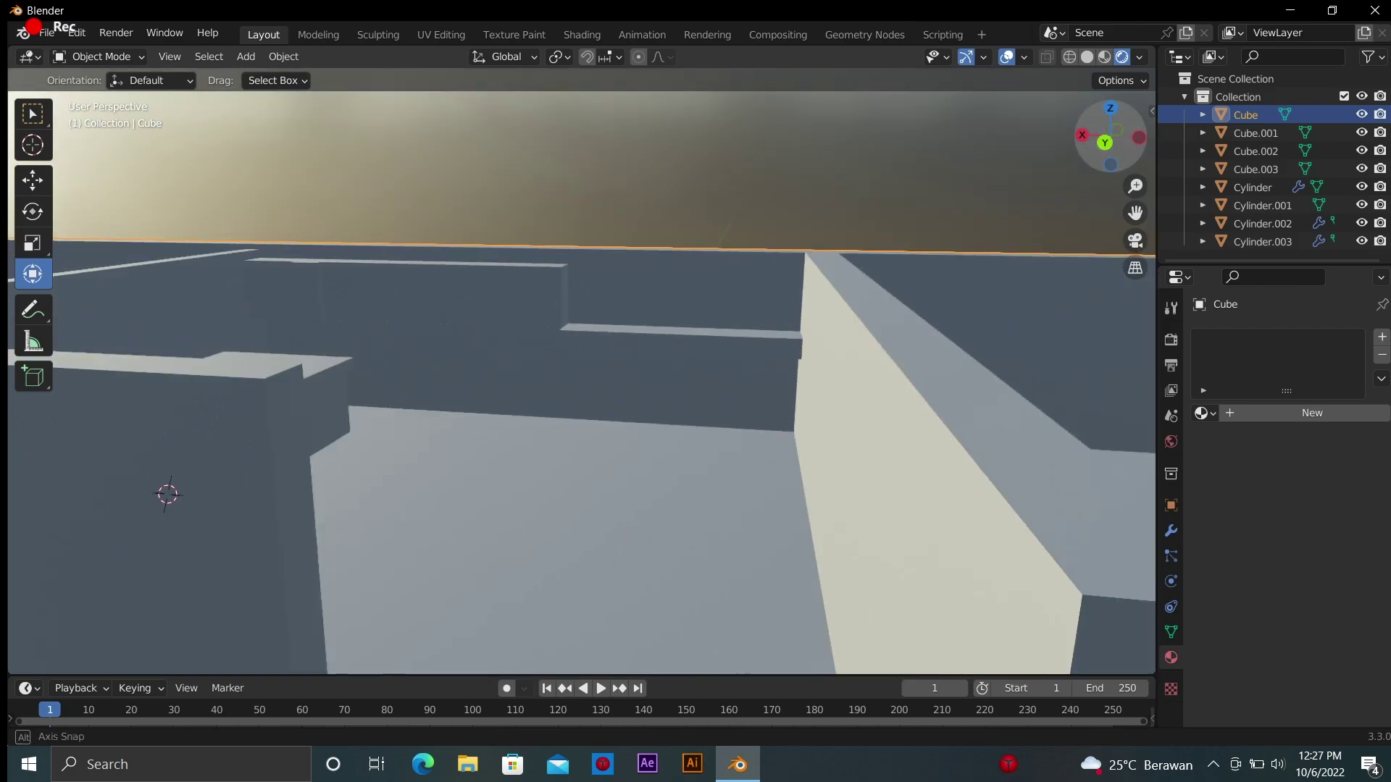
click(608, 509)
key(shift+a)
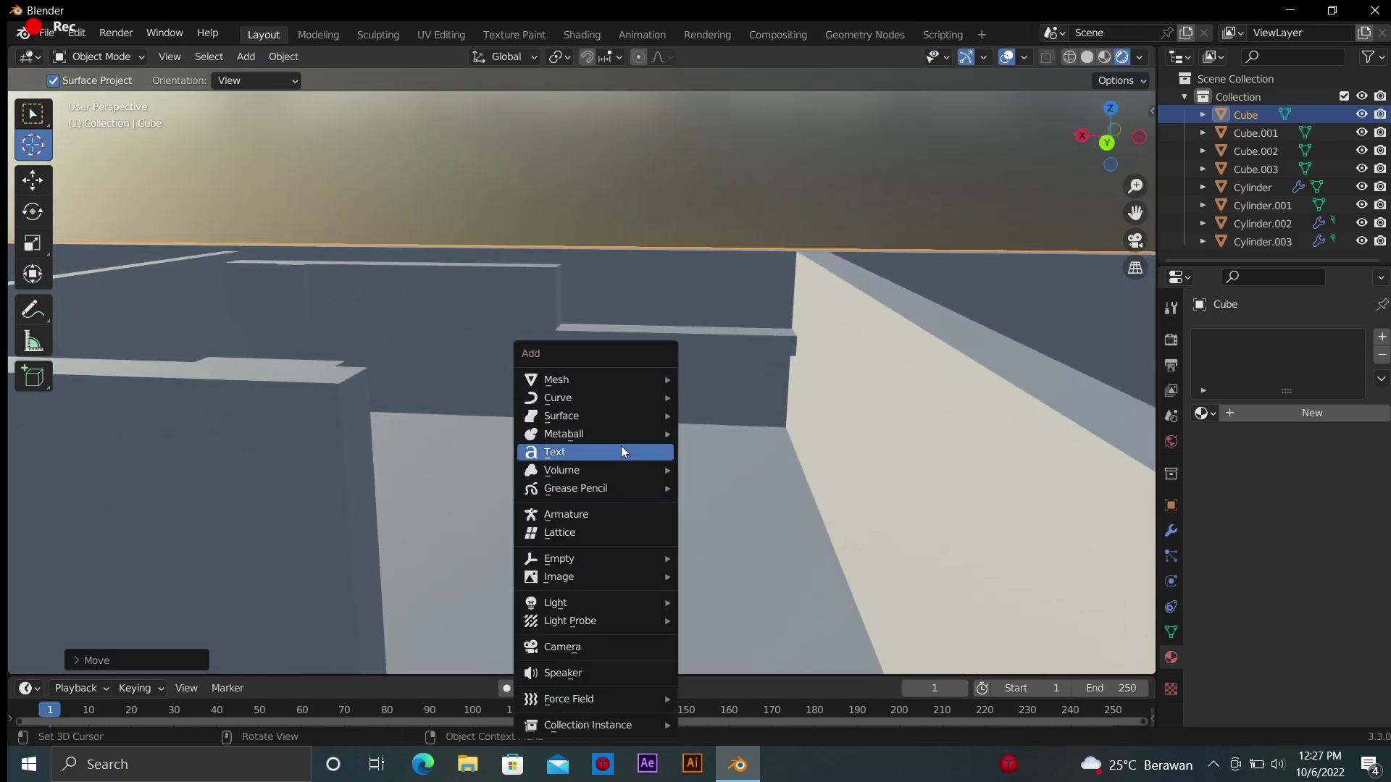
click(732, 397)
Squash the cube into a thin panel, widen it along X, and raise it near the wall tops
click(32, 276)
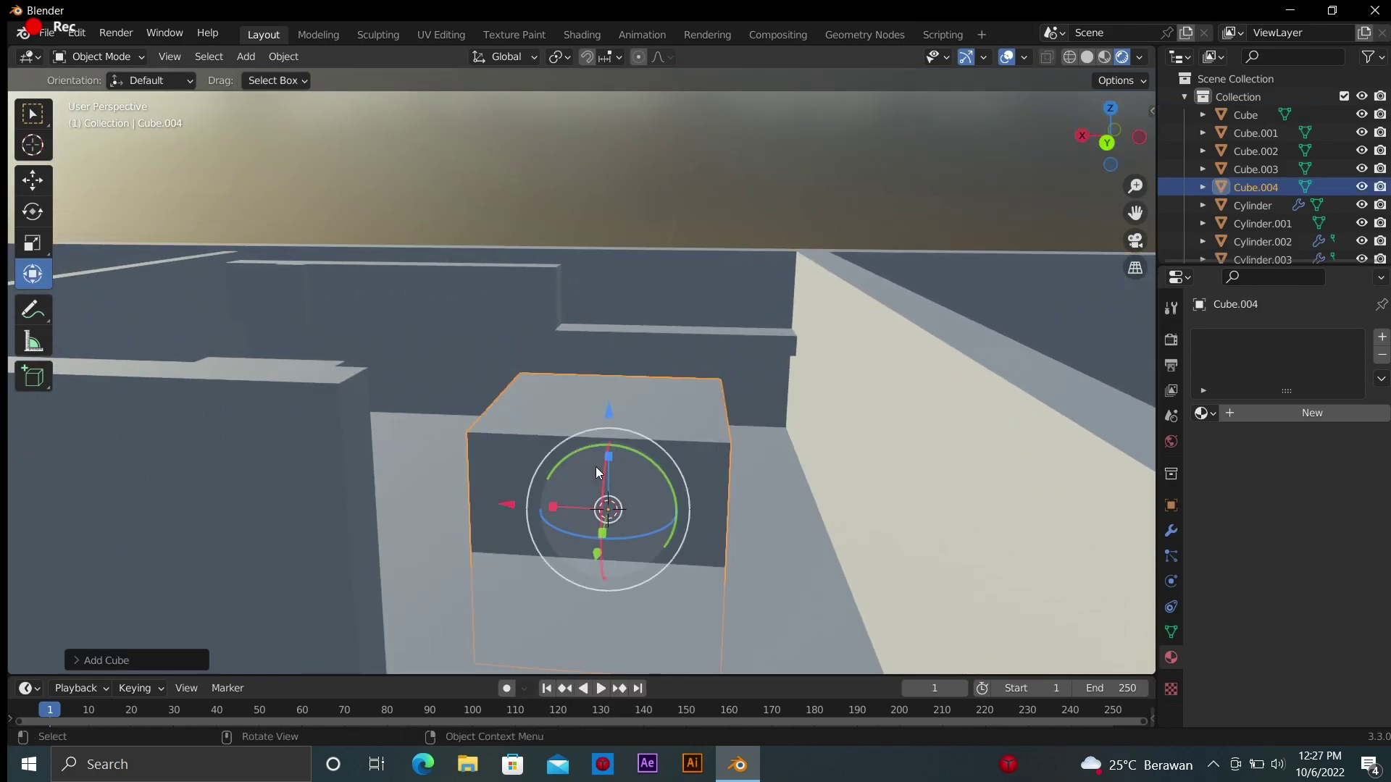
mouse_move(600, 540)
mouse_down()
mouse_move(605, 520)
mouse_move(529, 506)
mouse_up()
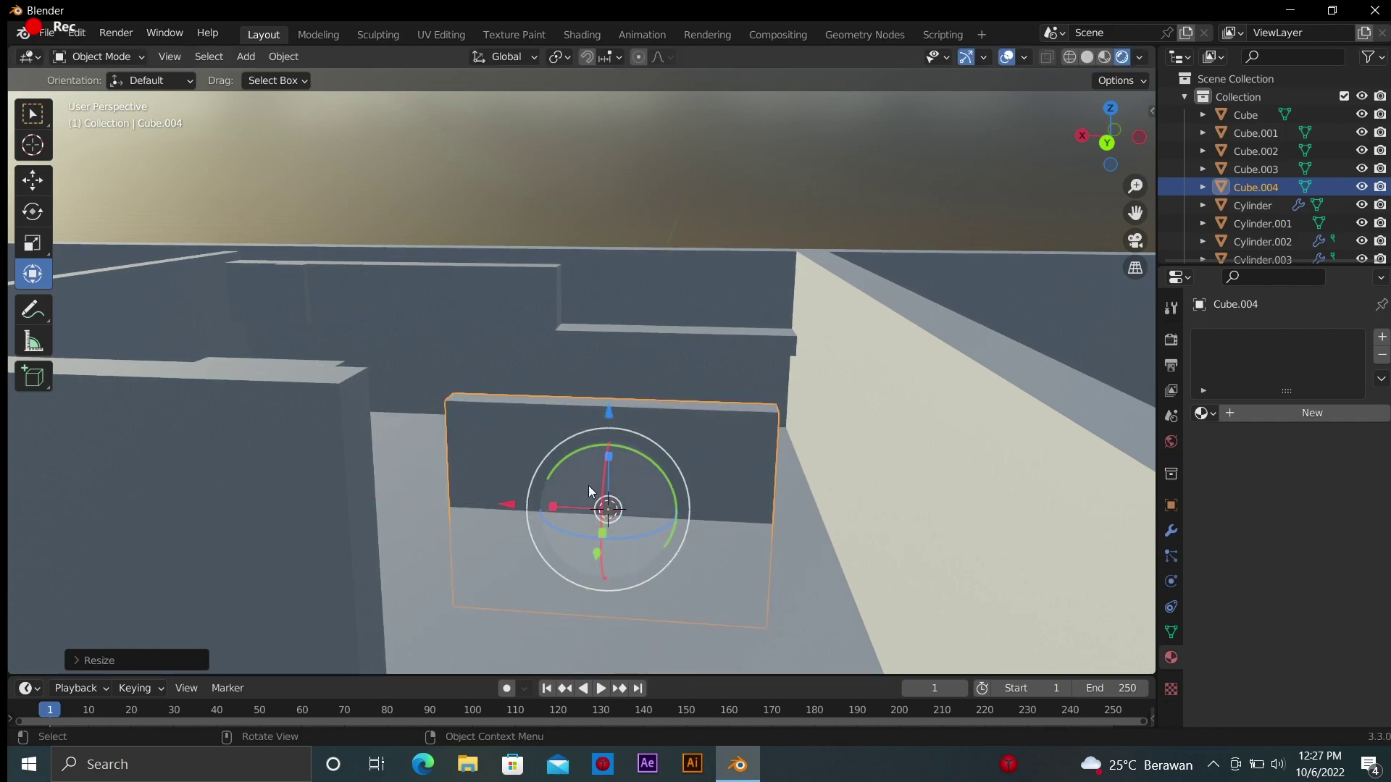
drag(608, 457, 605, 500)
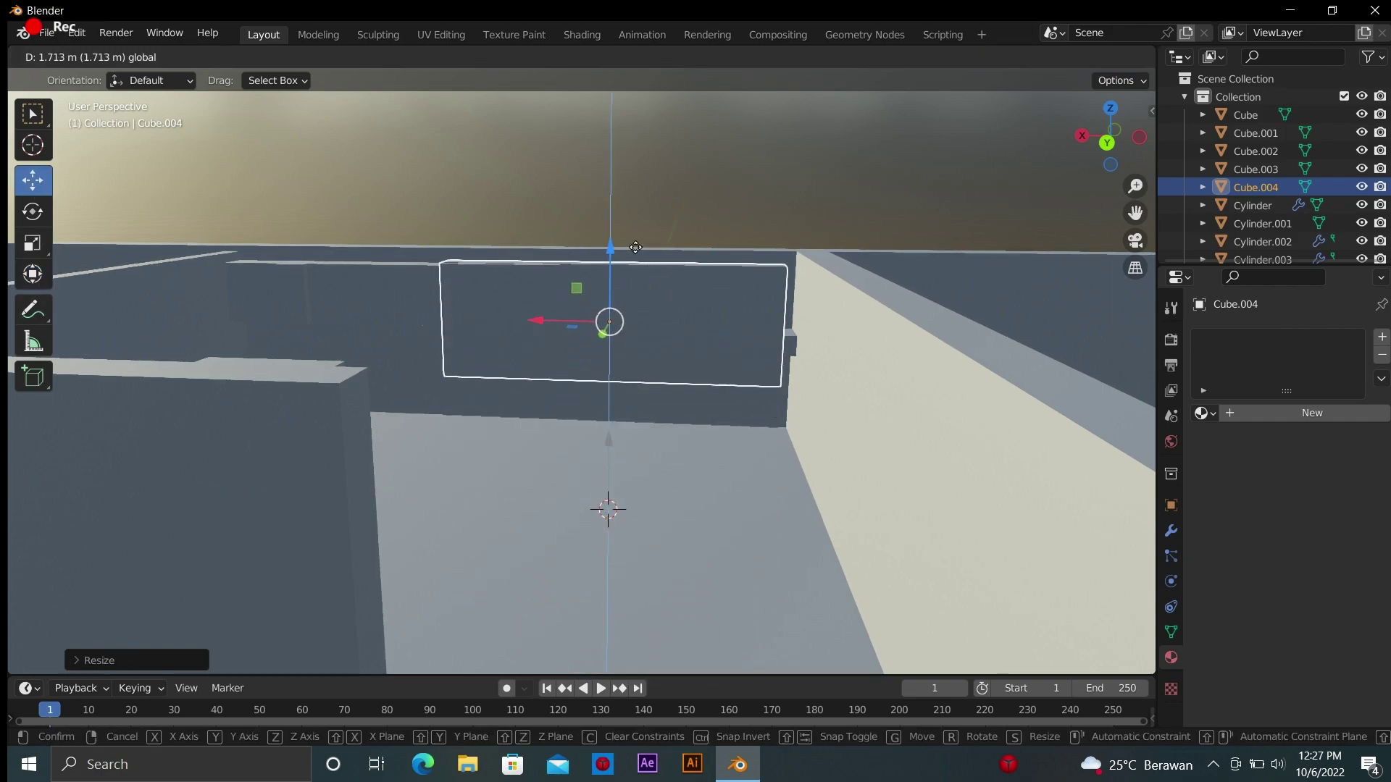
middle_drag(572, 534, 1099, 142)
scroll(338, 331, up, 3)
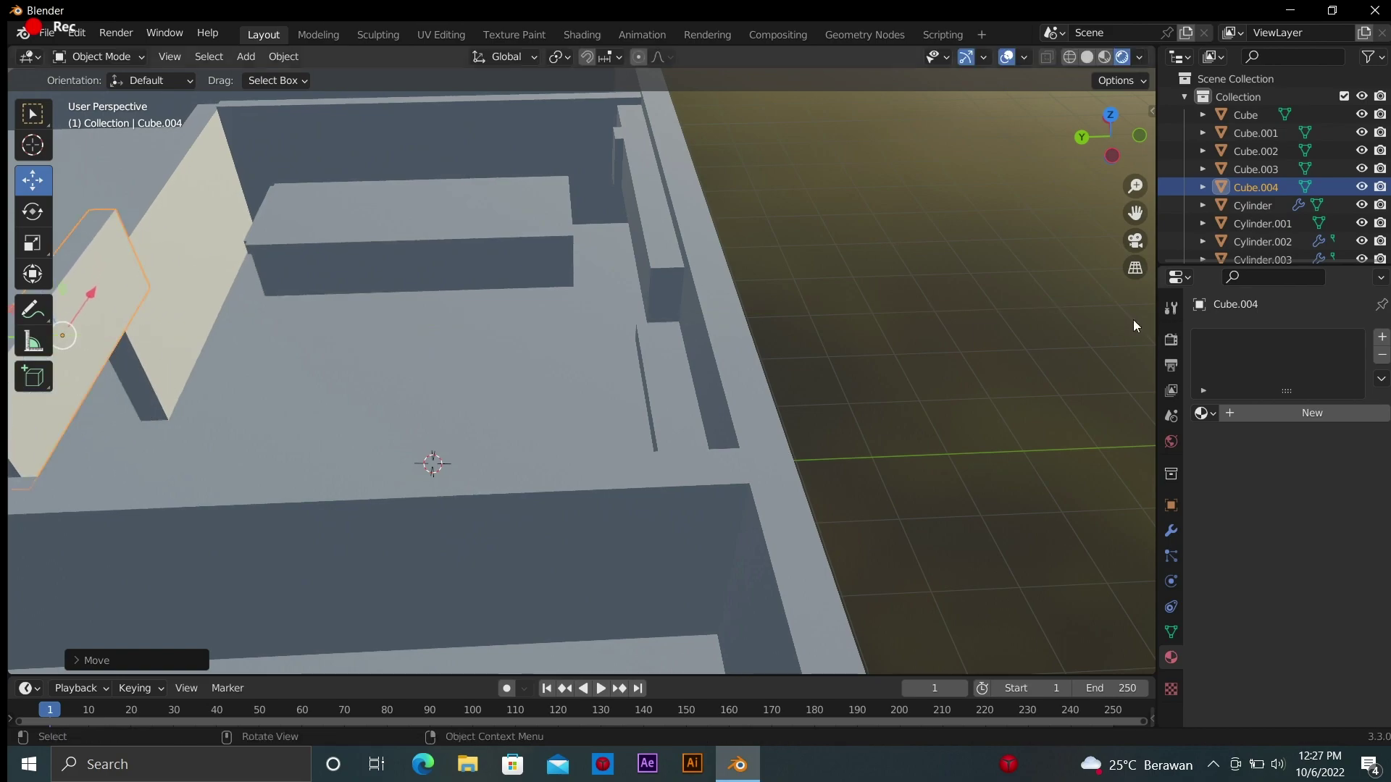
drag(1109, 138, 1141, 185)
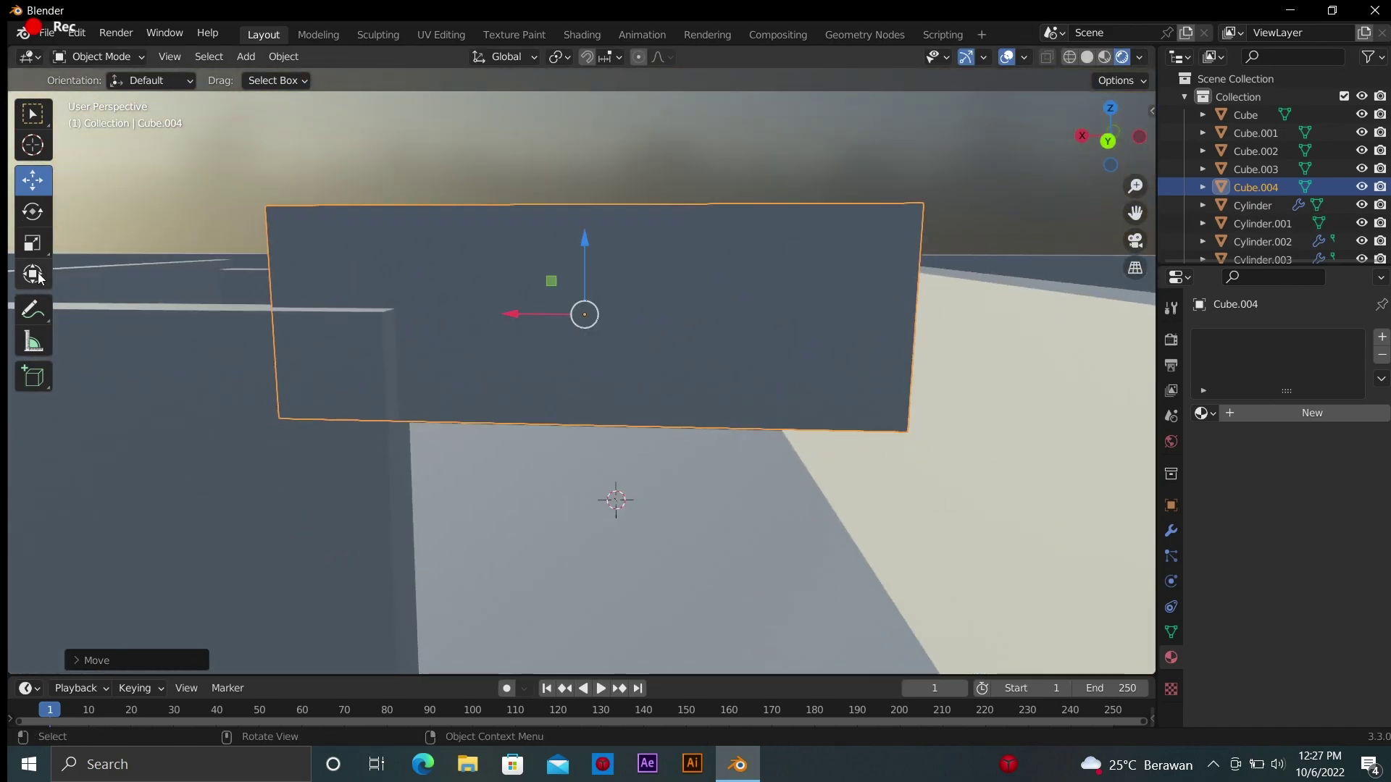
drag(528, 316, 536, 315)
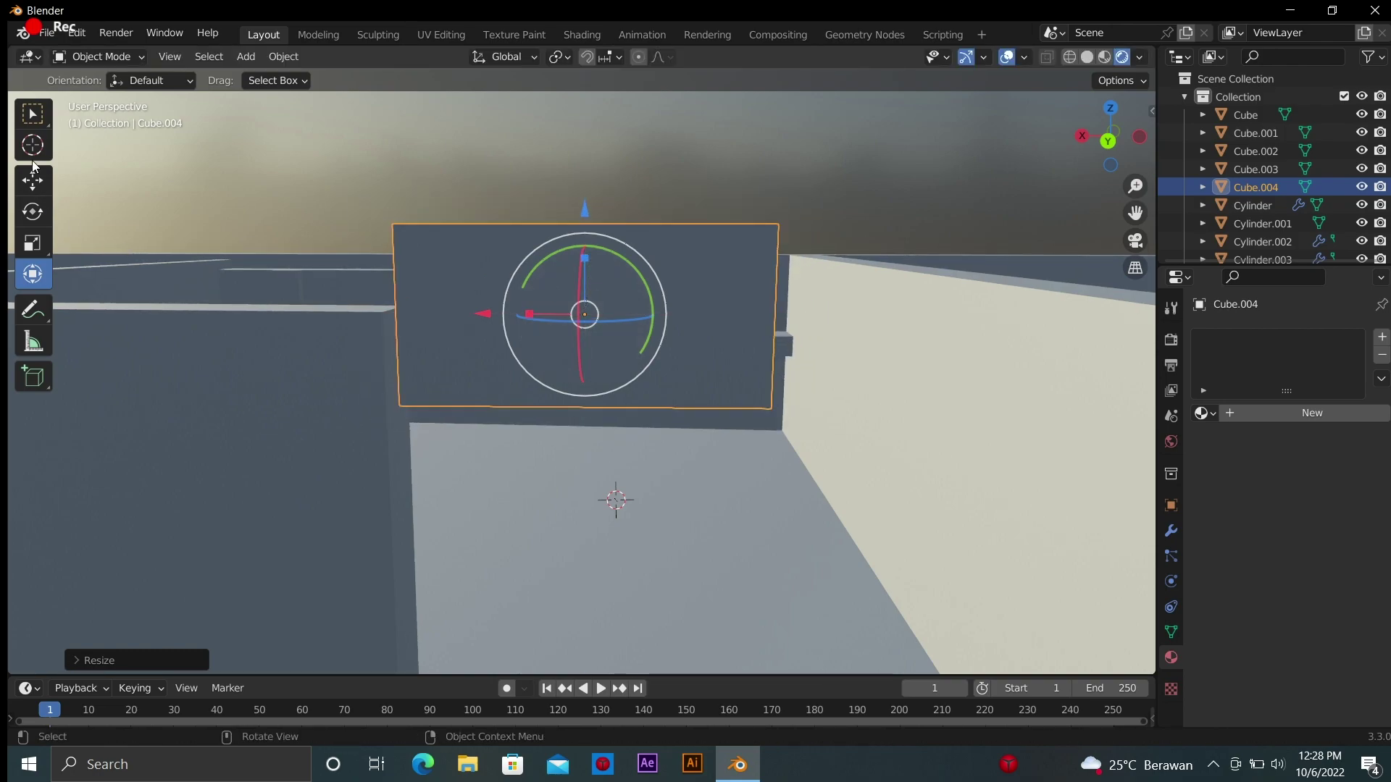
drag(469, 245, 509, 263)
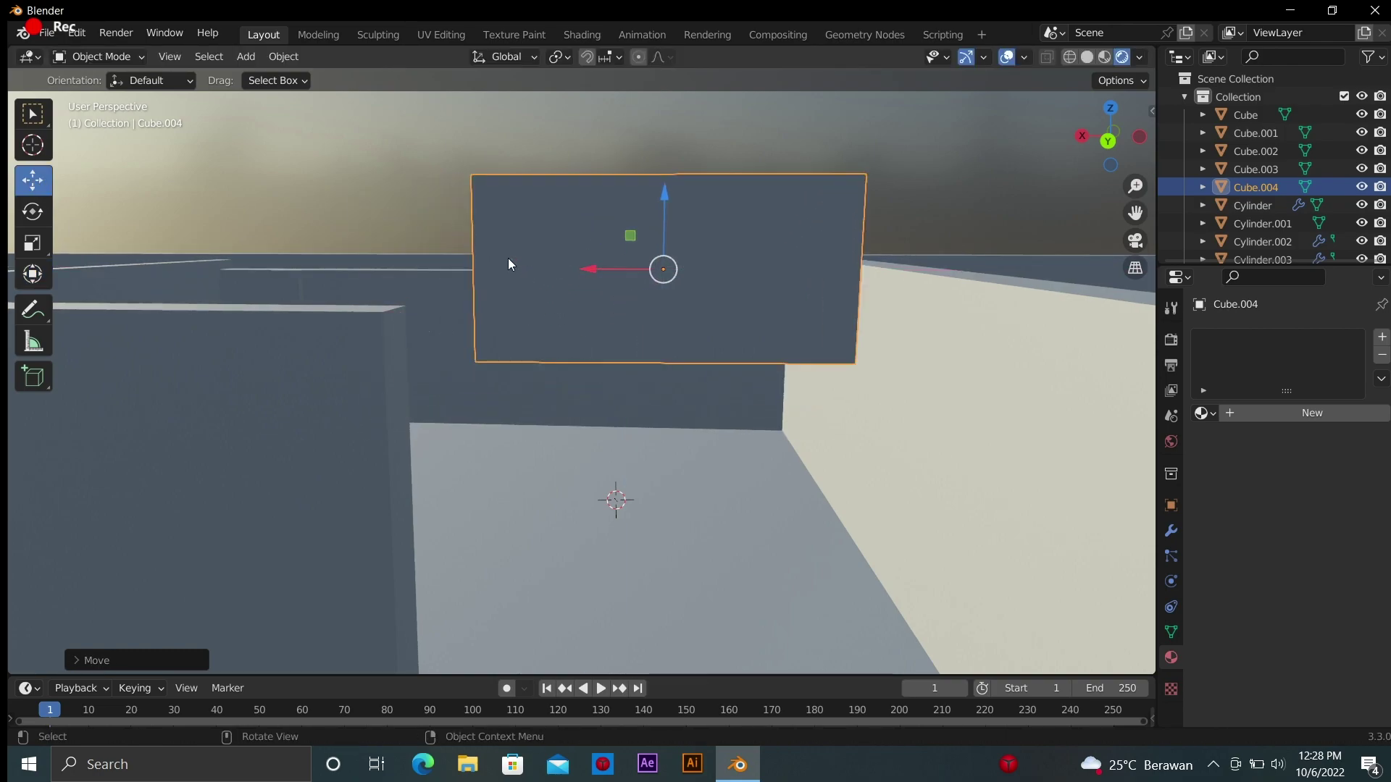
Add a text object and raise it along Z above the walls
key(shift+a)
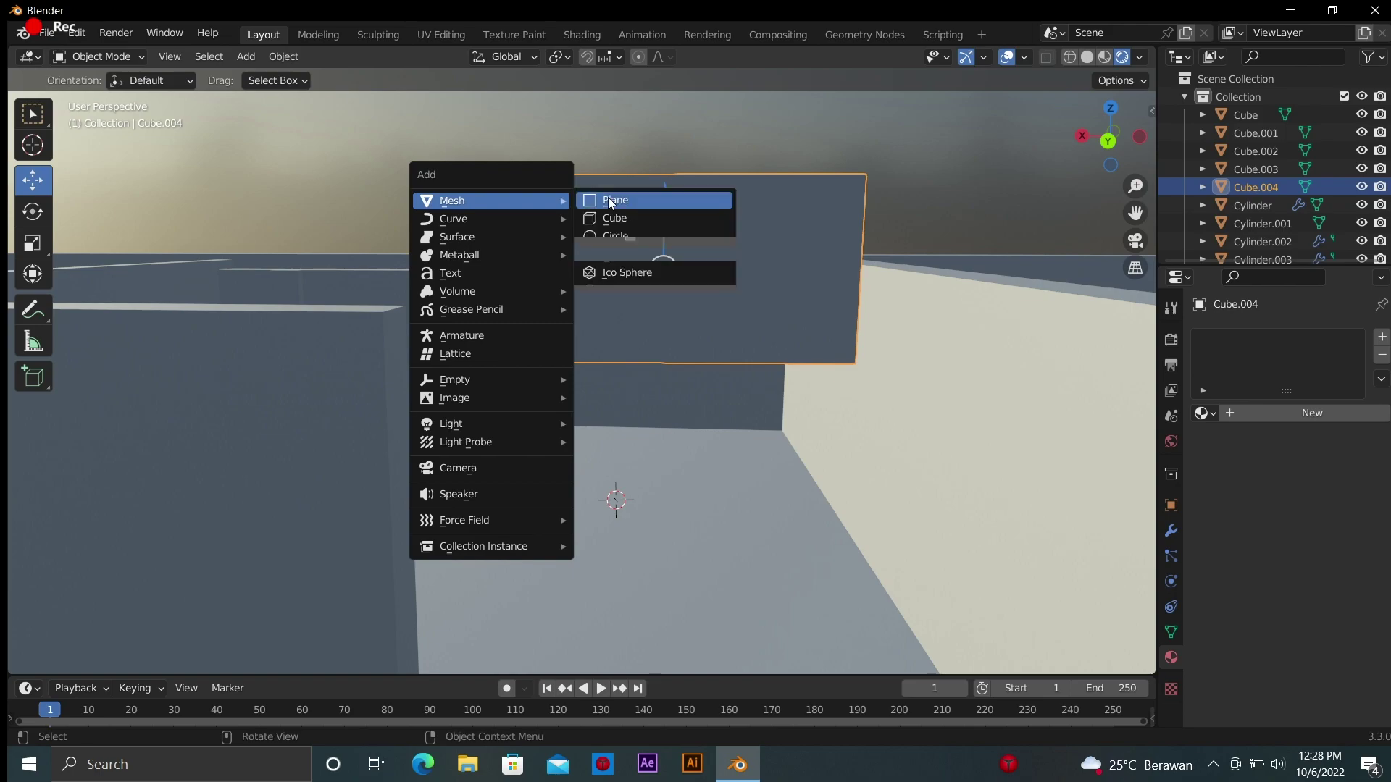
click(497, 273)
key(g)
key(z)
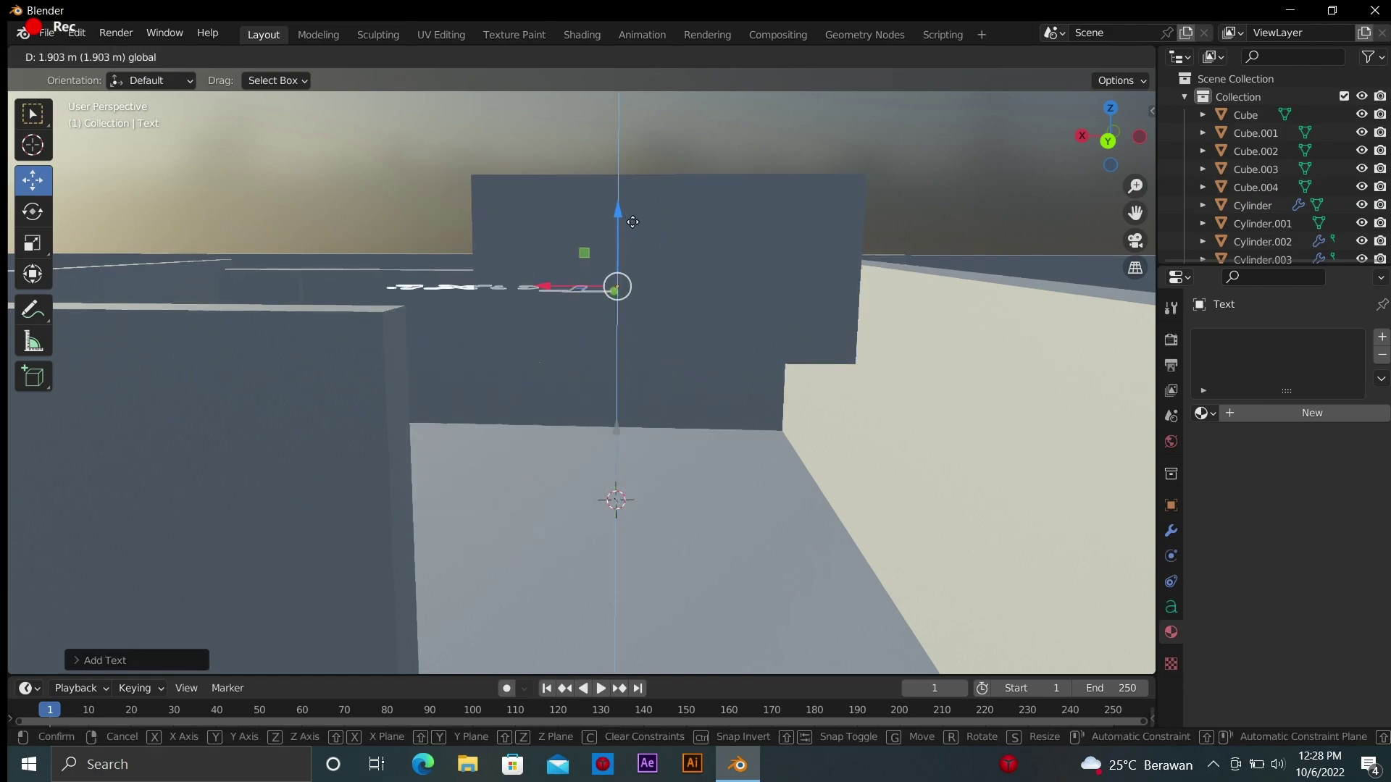
click(640, 280)
Change the text to 'DAPUR' and give it a new red material
key(Tab)
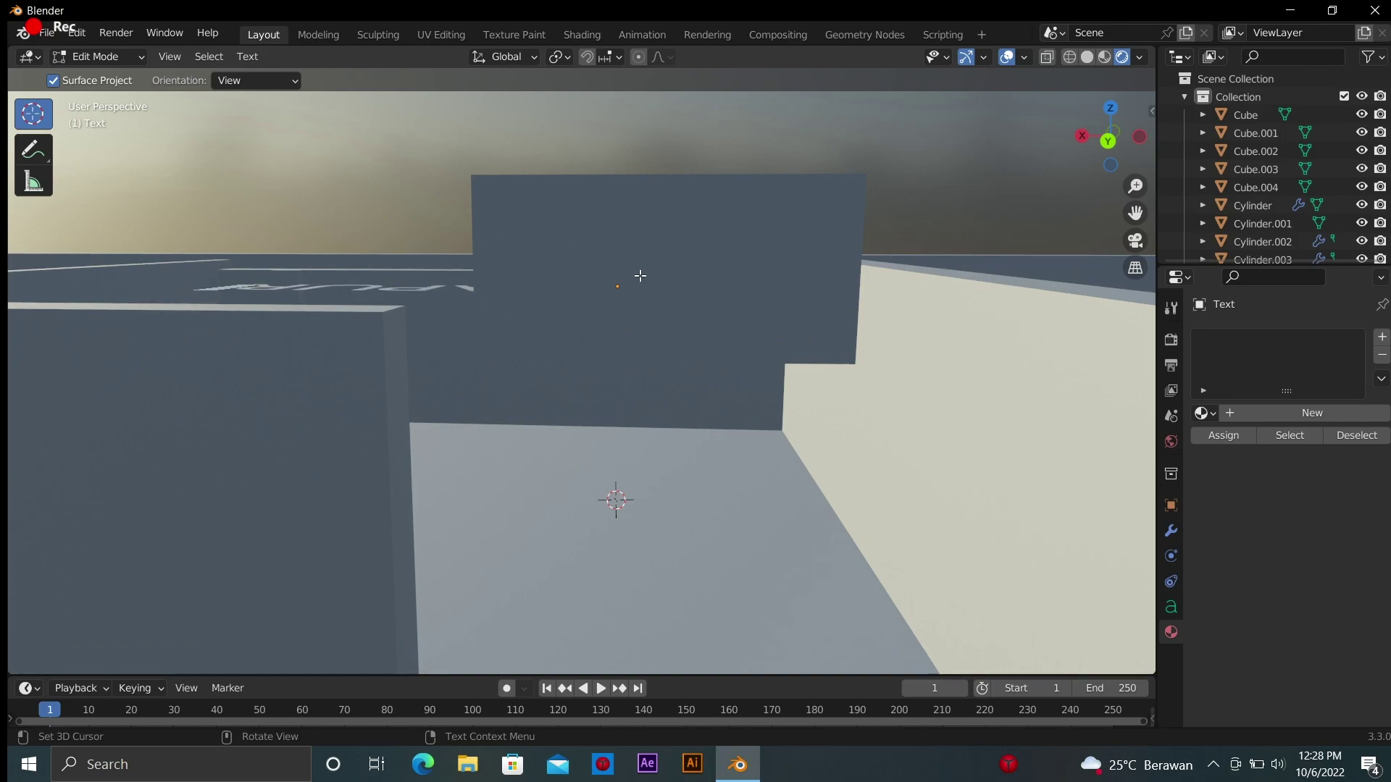
middle_drag(640, 276, 641, 161)
key(Tab)
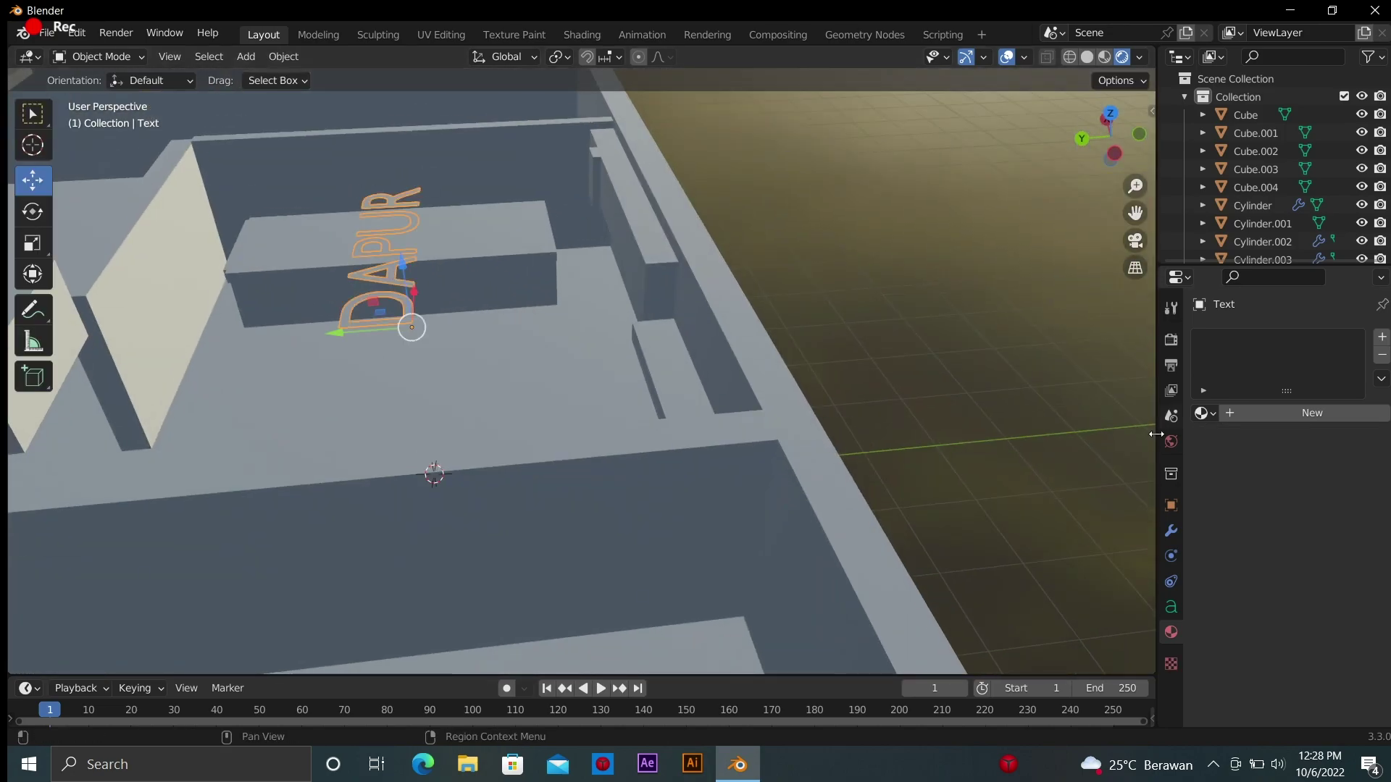
click(1312, 413)
click(1315, 601)
drag(1263, 398, 1333, 406)
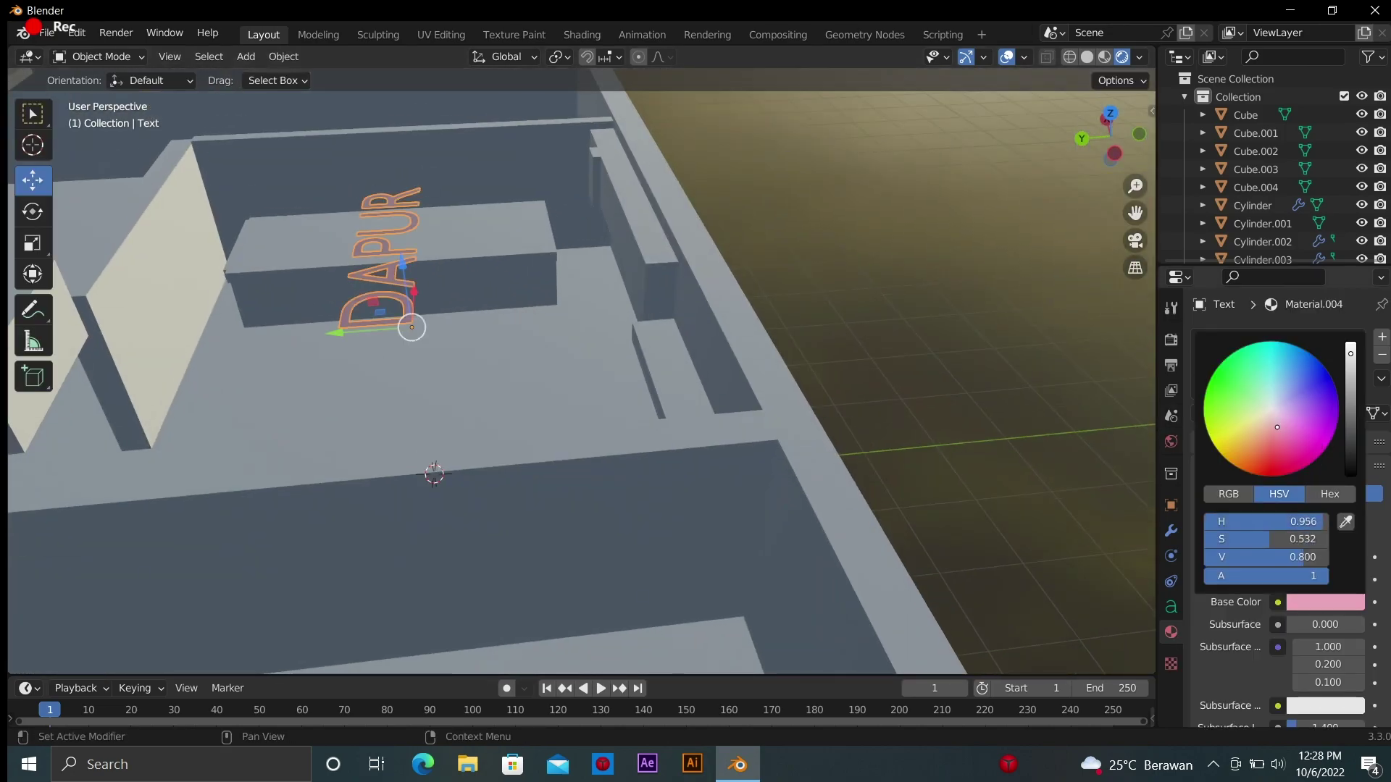
Stand the DAPUR text upright, nudge it along Y, scale it slightly and shift it sideways
mouse_move(1000, 293)
middle_down()
mouse_move(528, 205)
mouse_move(1092, 131)
middle_up()
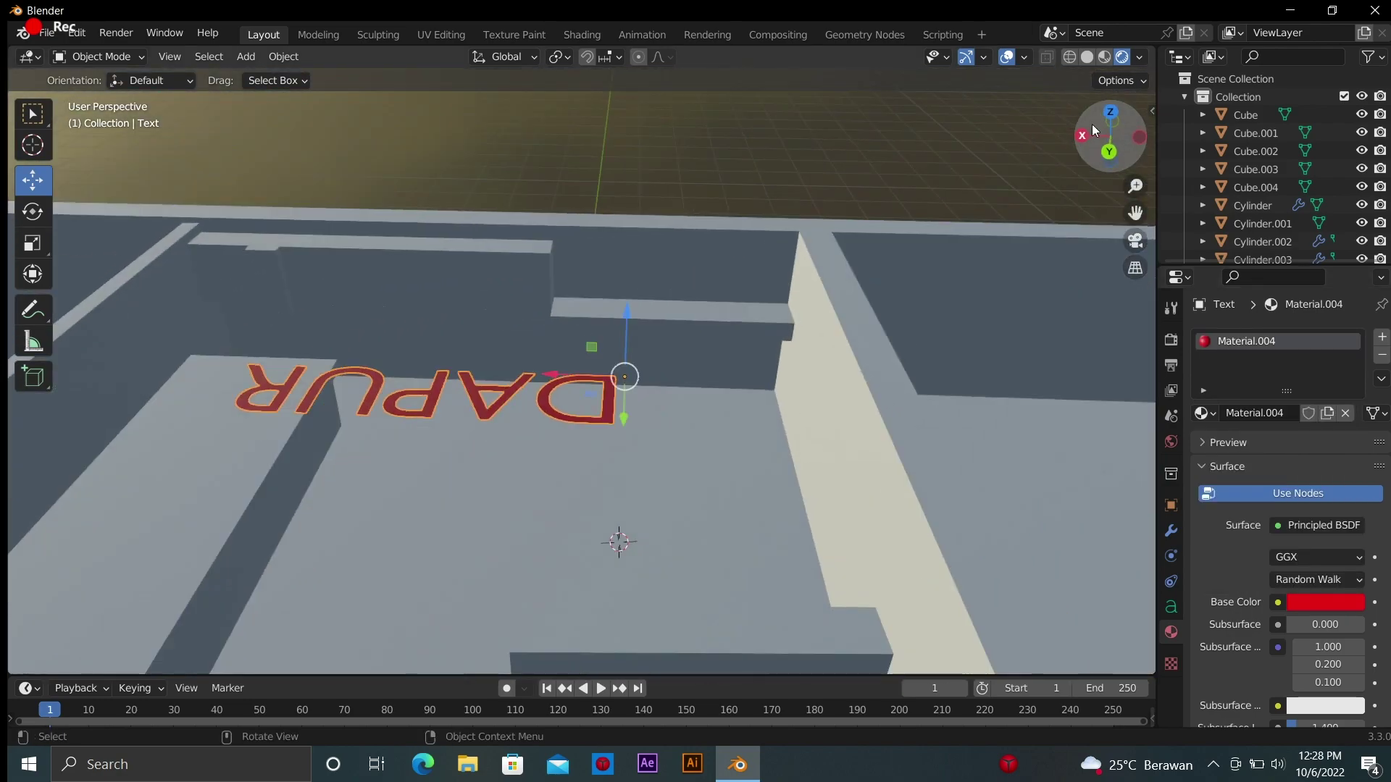
drag(624, 408, 624, 378)
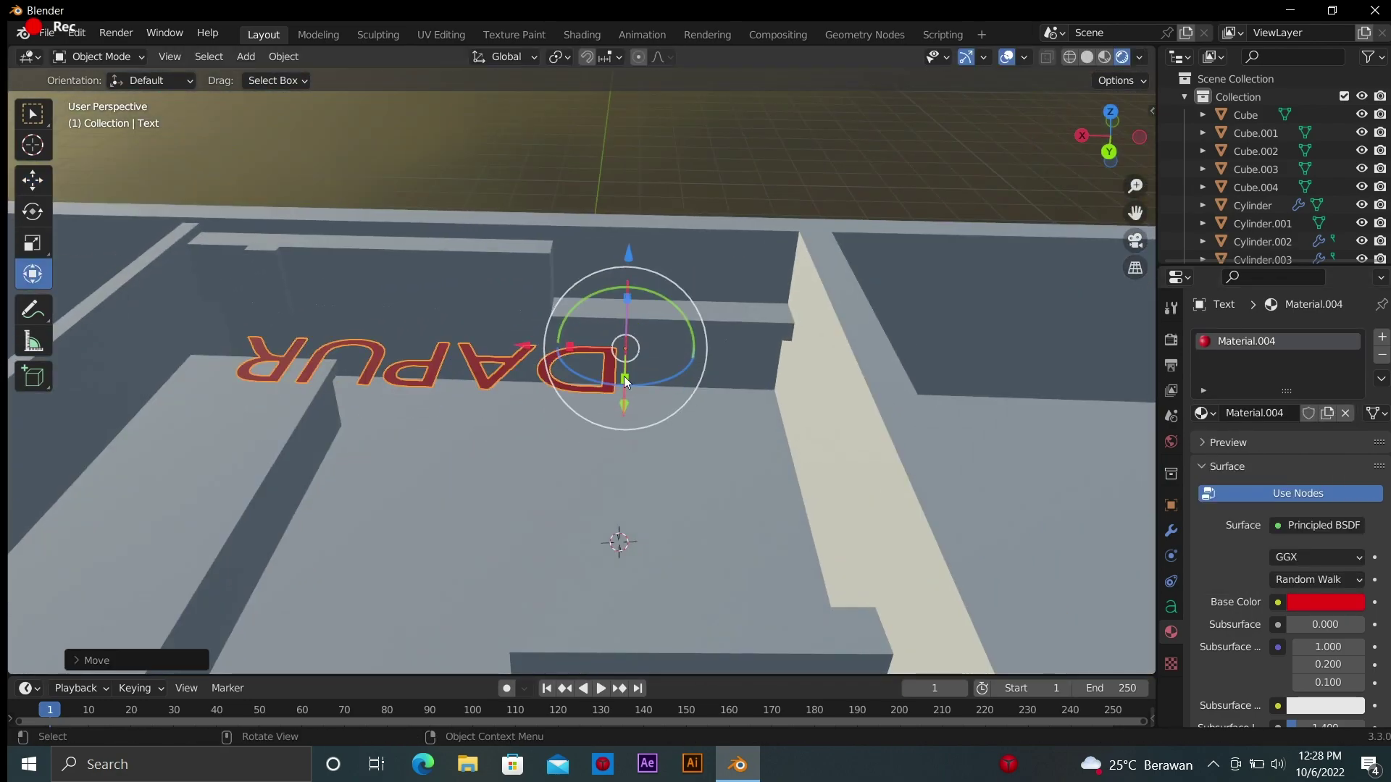
middle_drag(623, 300, 402, 229)
mouse_move(402, 229)
mouse_down()
mouse_move(495, 258)
mouse_move(201, 289)
mouse_up()
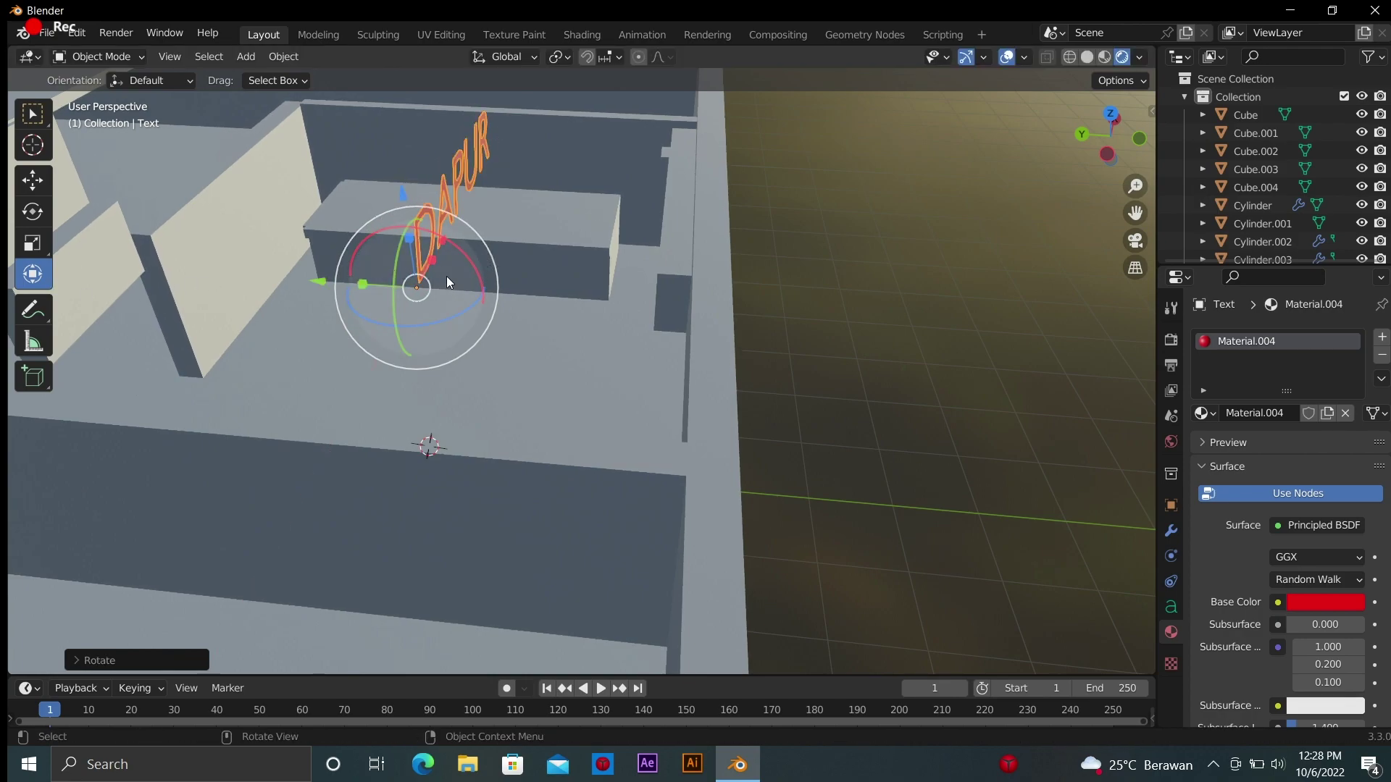
key(s)
click(401, 240)
drag(416, 288, 108, 210)
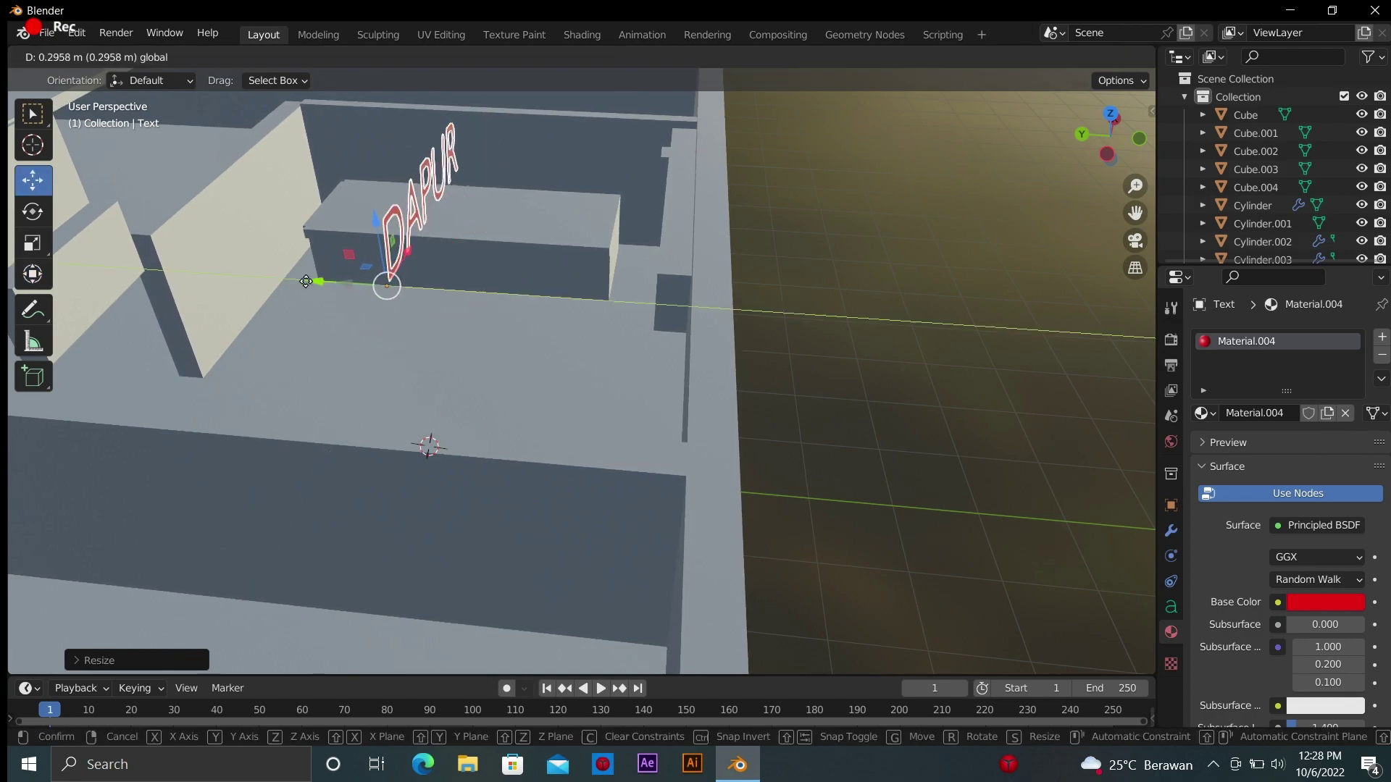
Move DAPUR to a new position and rotate it freely into place
click(32, 180)
mouse_move(434, 362)
middle_down()
mouse_move(529, 543)
mouse_move(646, 328)
middle_up()
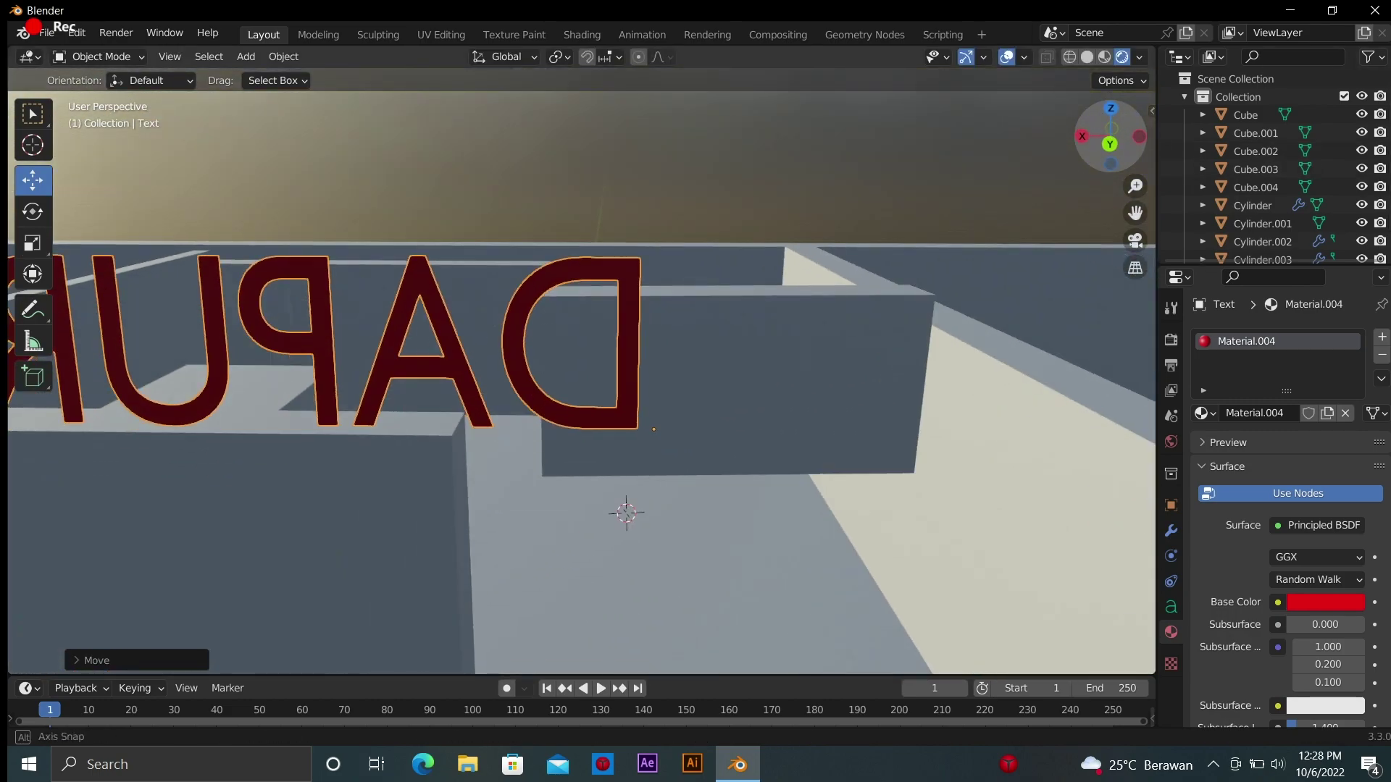
key(g)
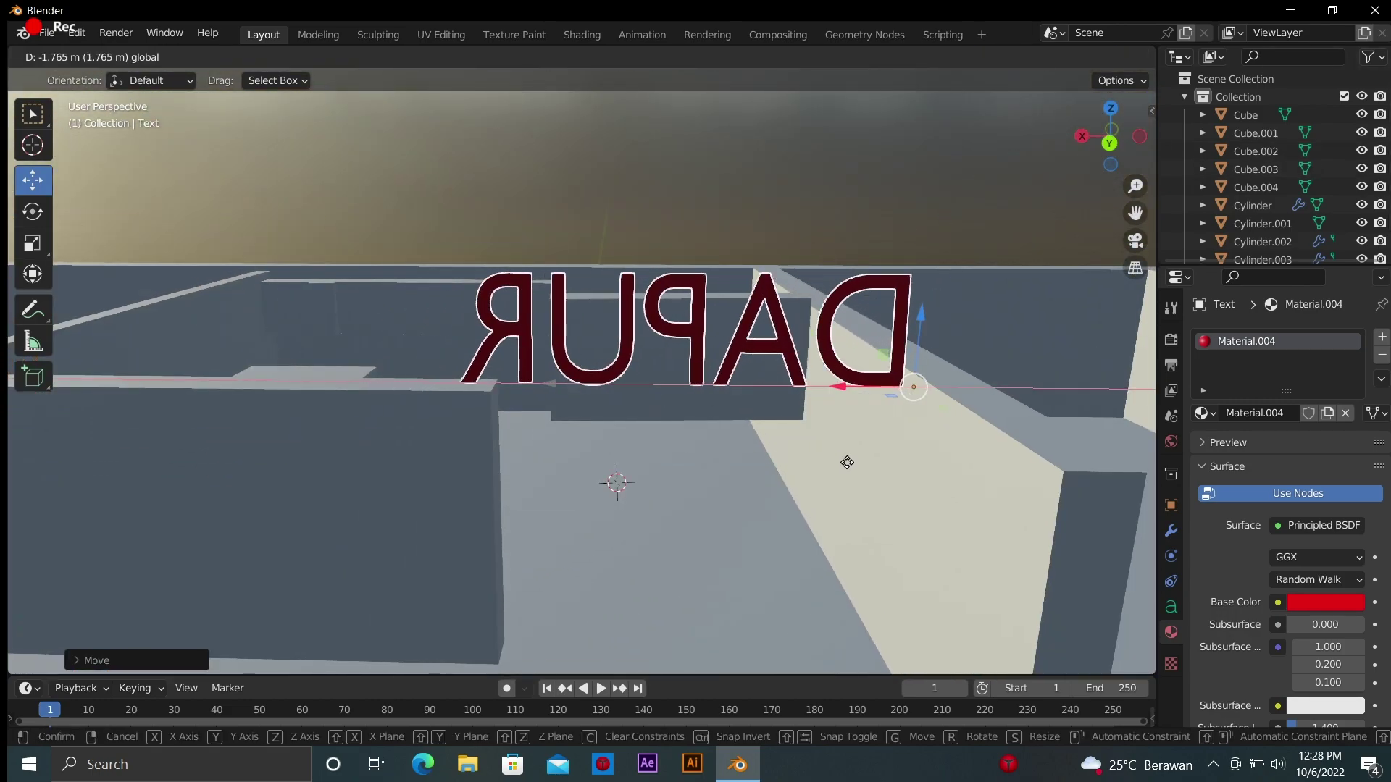
click(844, 459)
mouse_move(978, 452)
mouse_down()
mouse_move(935, 405)
mouse_move(895, 404)
mouse_up()
Lower DAPUR's character spacing in the text properties, keeping curve resolution at 12
click(1169, 608)
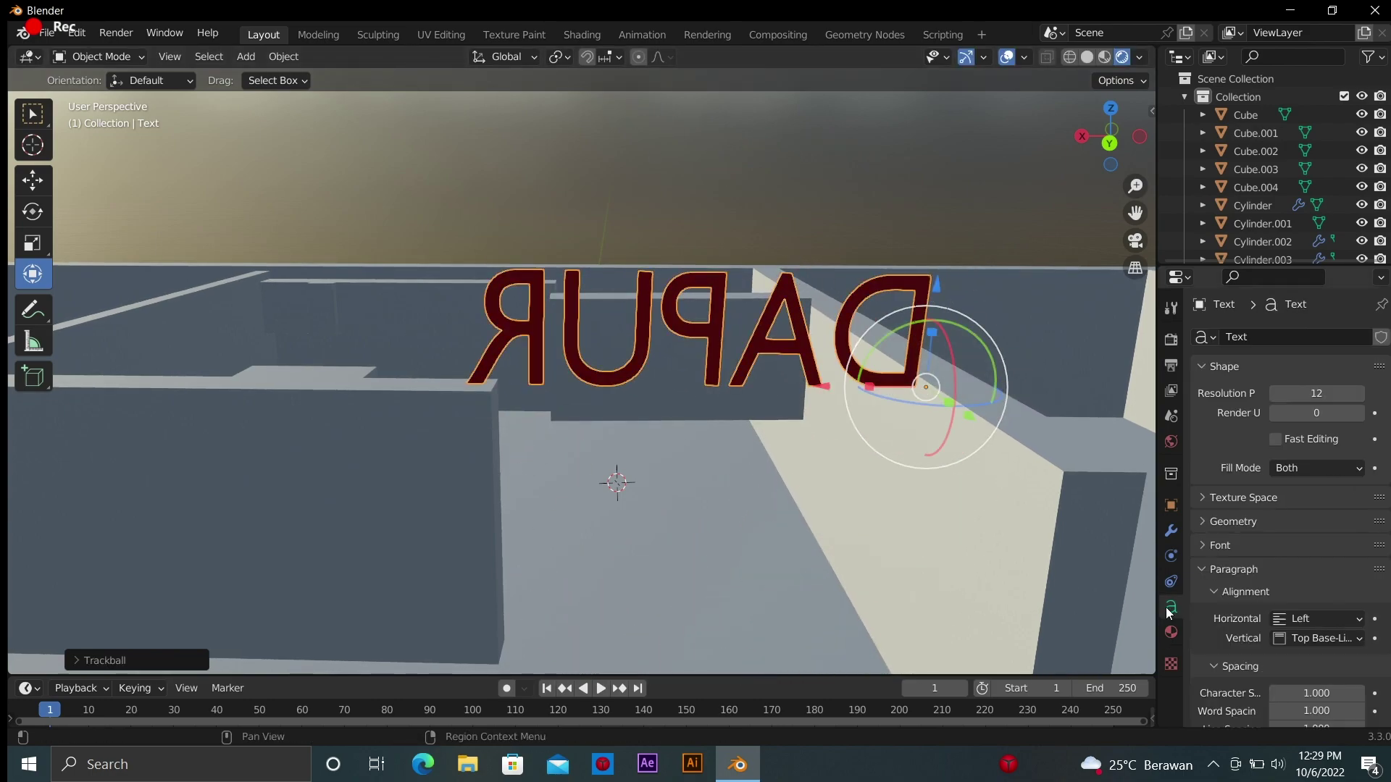
drag(1316, 394, 1275, 393)
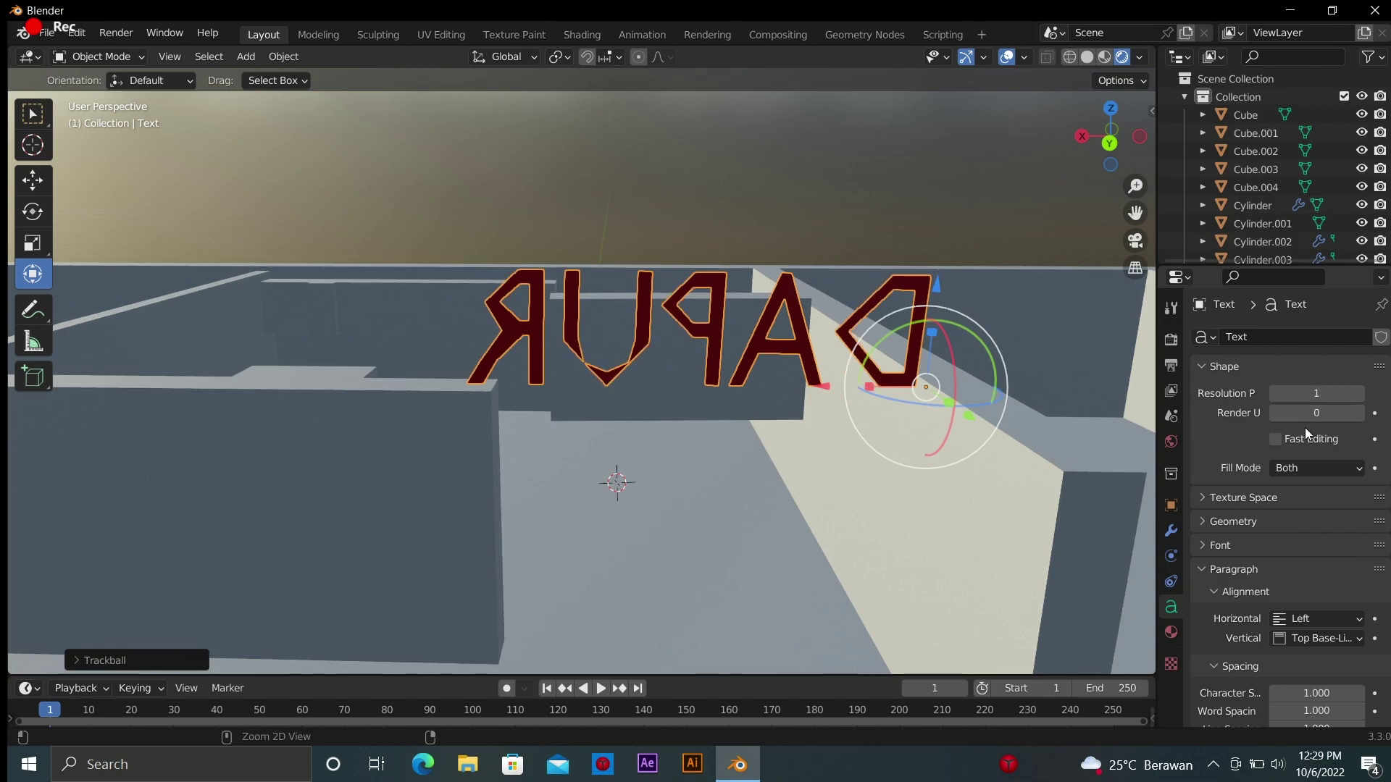
key(ctrl+z)
scroll(1280, 551, down, 3)
scroll(1240, 427, down, 1)
drag(1316, 576, 1282, 575)
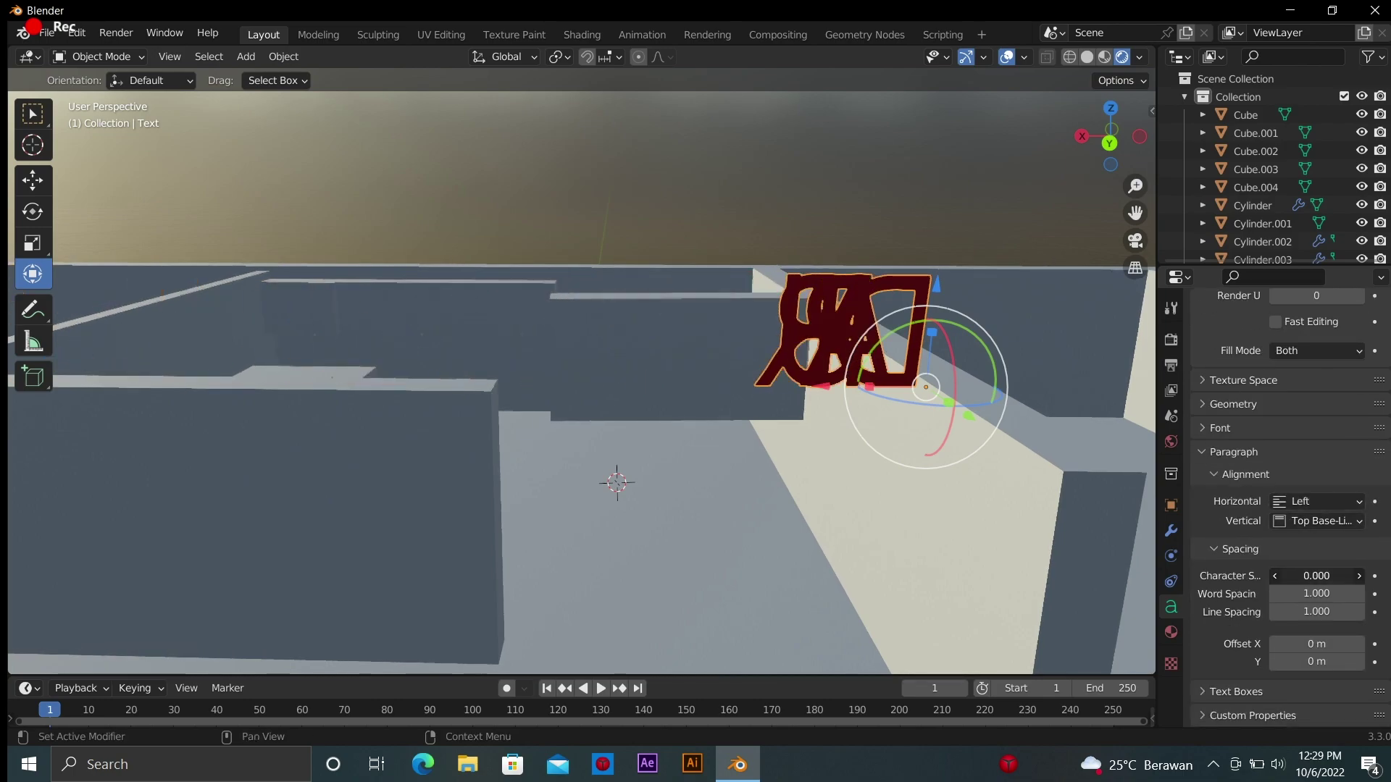
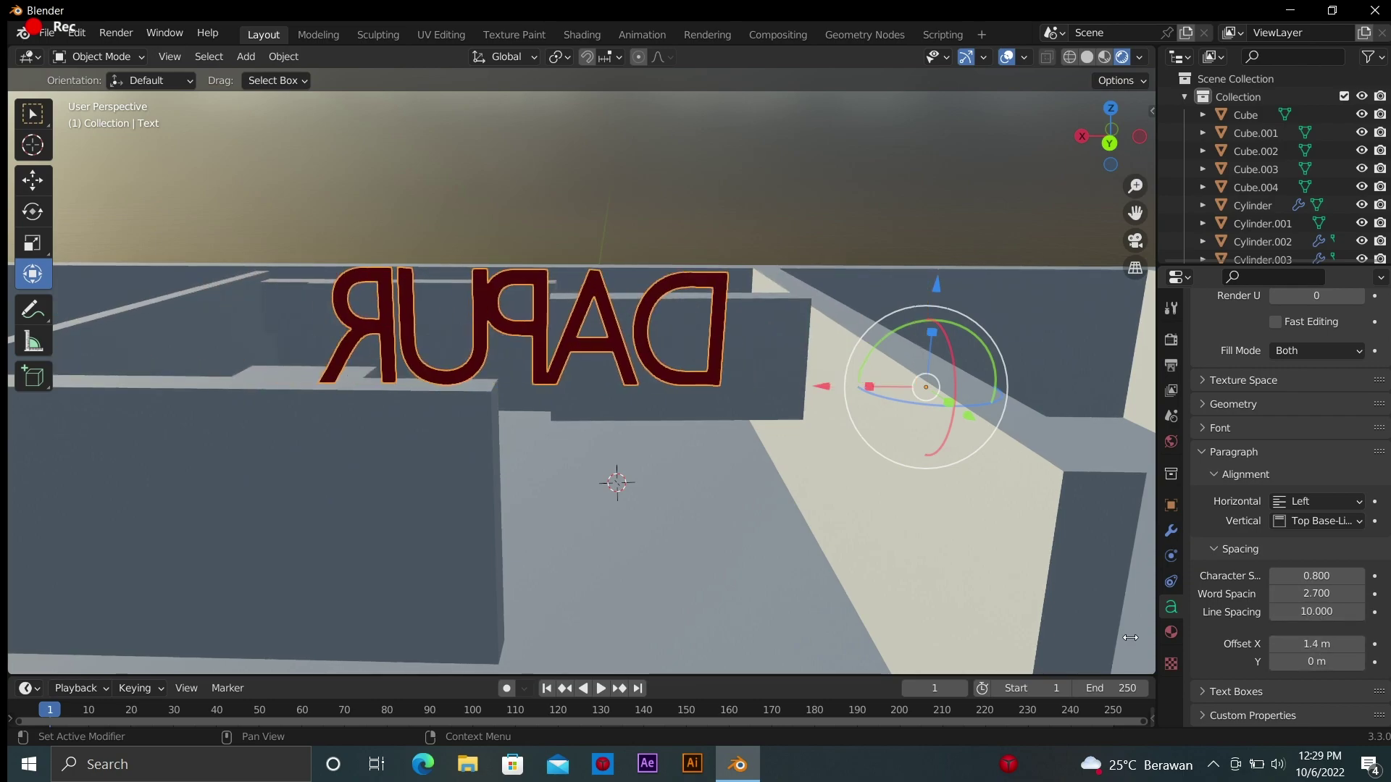
Undo the DAPUR spacing change, then shrink the text and slide it along X toward the wall
key(ctrl+z)
key(s)
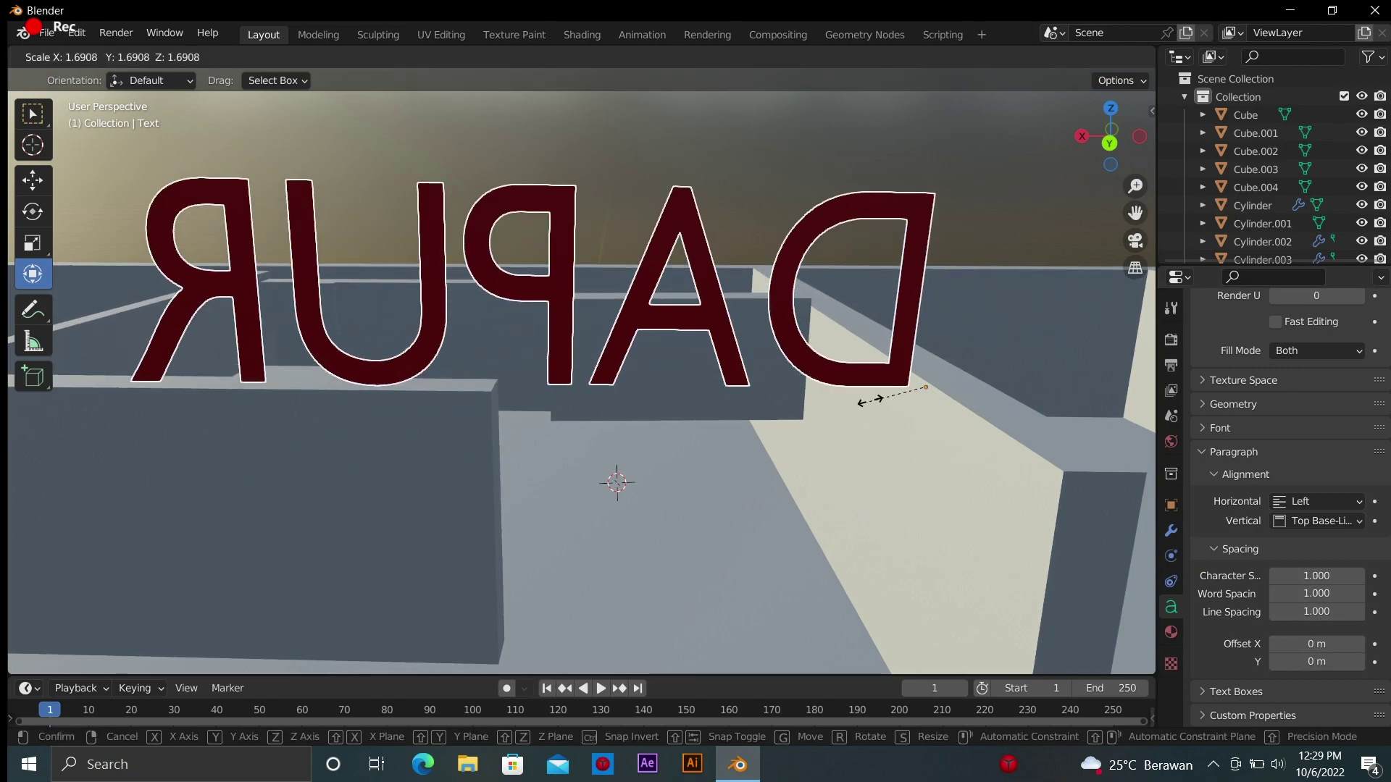
click(528, 405)
key(g)
key(x)
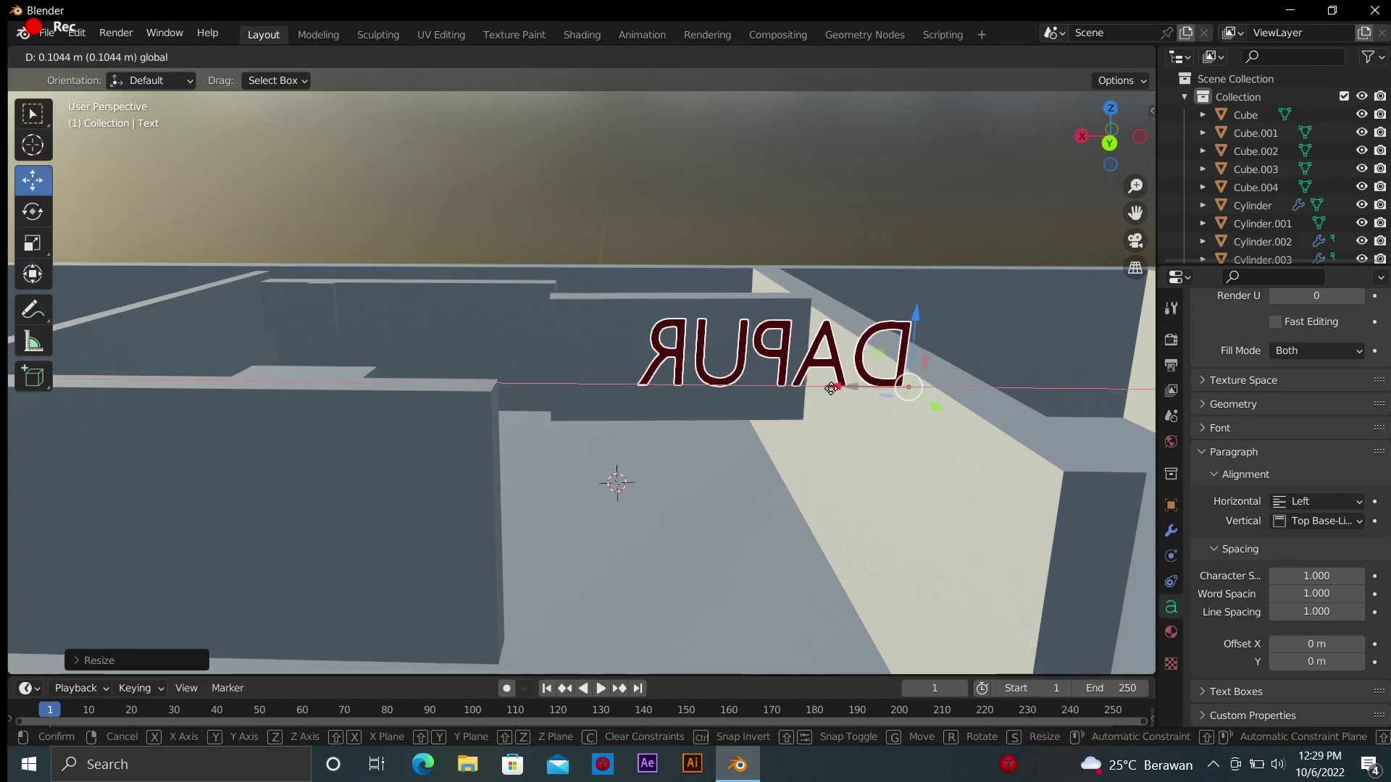
click(802, 389)
Nudge the DAPUR text onto the inner wall face, view it head-on, and deselect it
mouse_move(1006, 167)
middle_down()
mouse_move(941, 171)
mouse_move(594, 350)
middle_up()
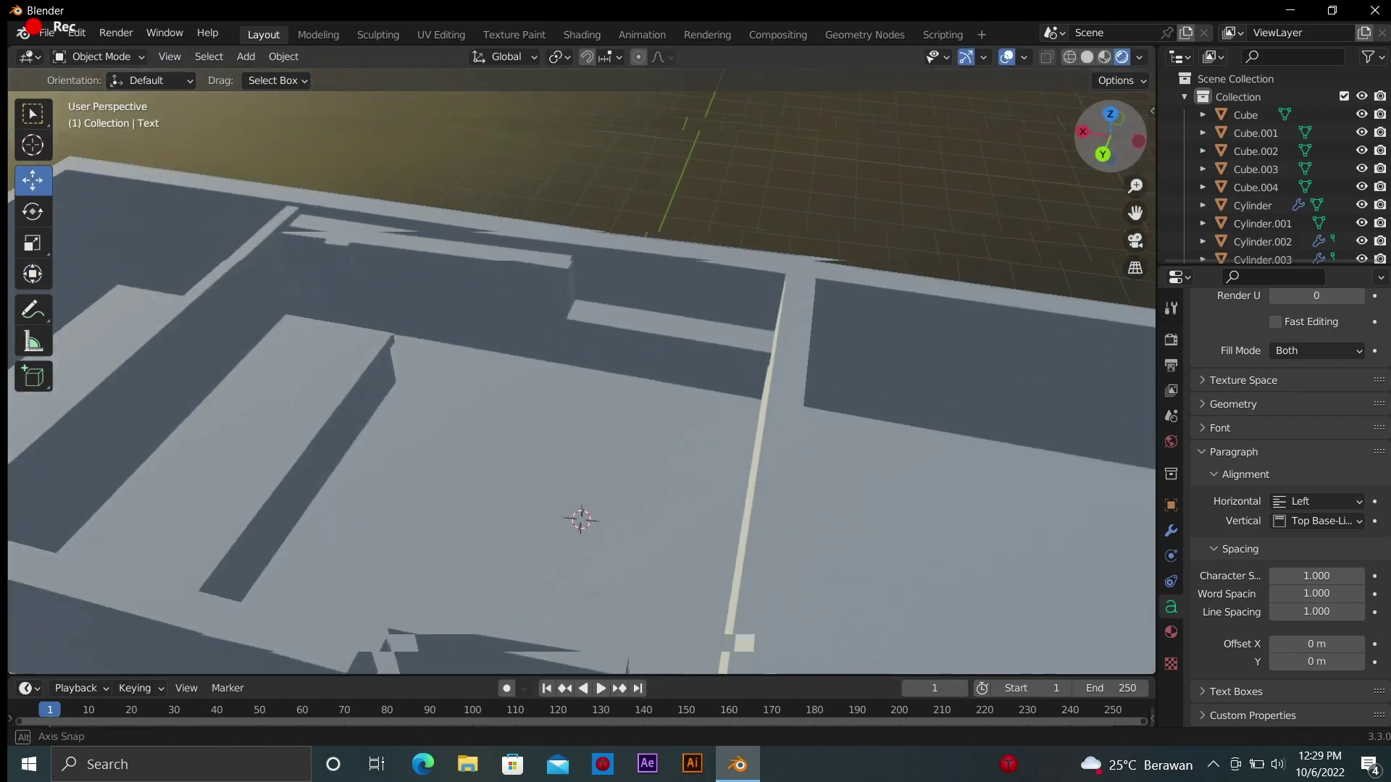
click(593, 350)
click(207, 569)
shift+middle_drag(208, 569, 342, 585)
key(g)
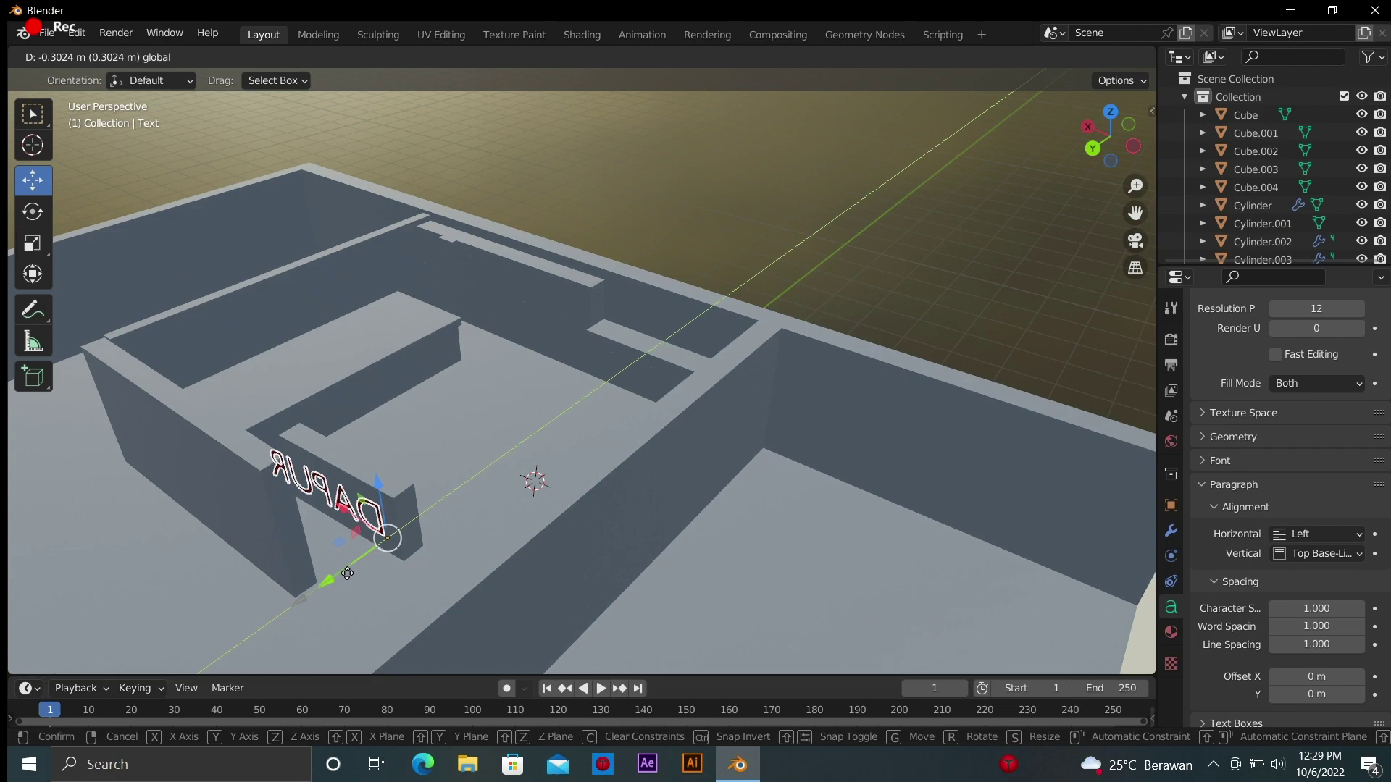
click(342, 585)
middle_drag(831, 371, 1033, 146)
click(868, 259)
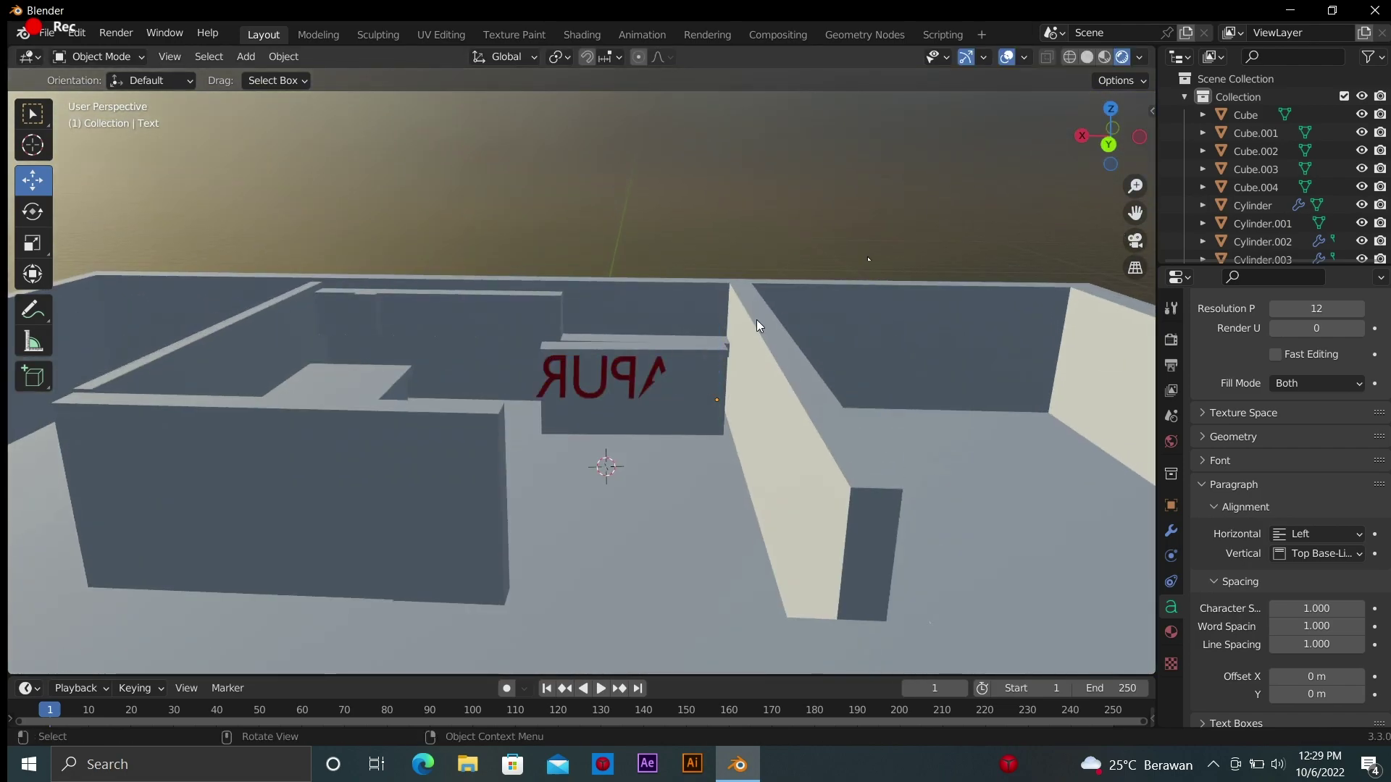
Rotate the DAPUR sign slightly around Z and check it from a wider view
mouse_move(700, 411)
mouse_down()
mouse_move(717, 406)
mouse_move(665, 355)
mouse_move(724, 312)
mouse_up()
mouse_move(1036, 245)
middle_down()
mouse_move(1011, 162)
mouse_move(840, 184)
middle_up()
drag(1108, 134, 1119, 145)
drag(1110, 134, 1097, 155)
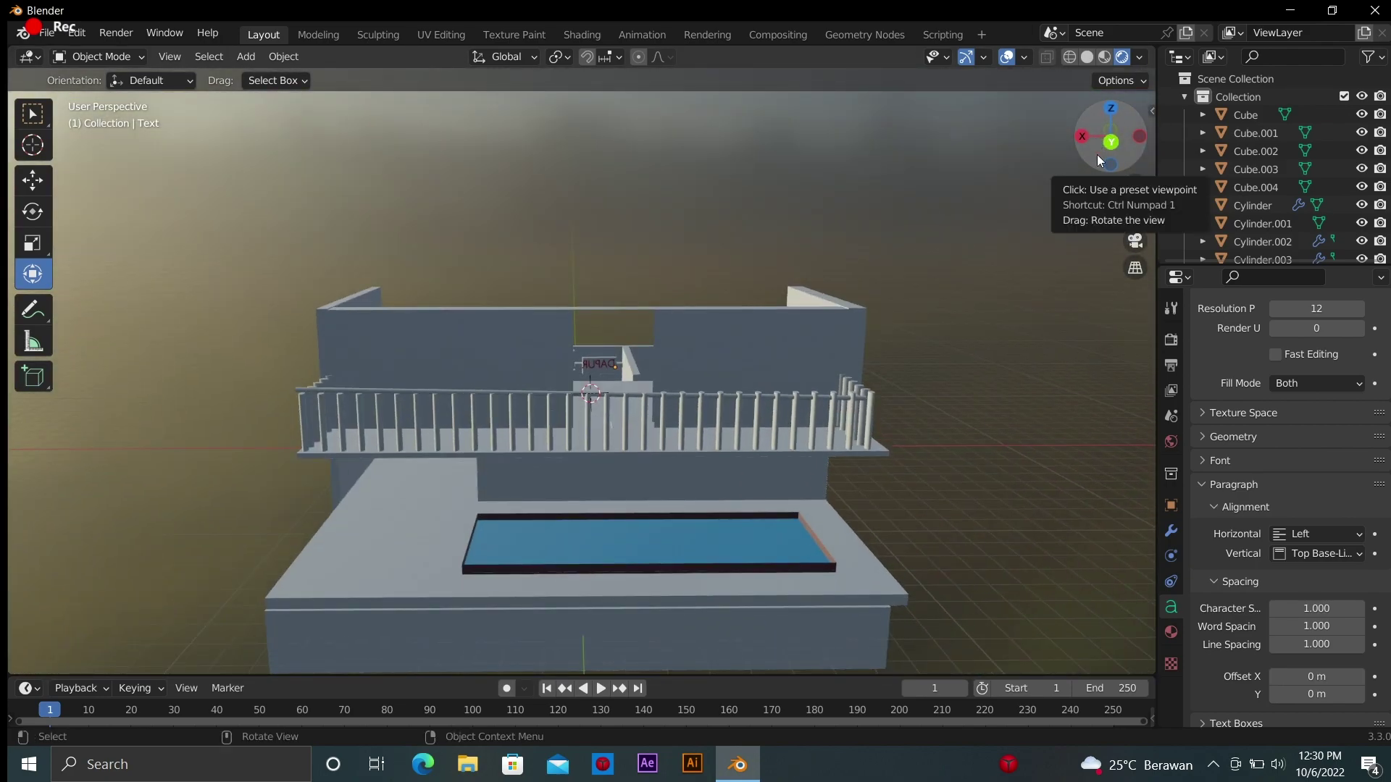
scroll(507, 253, up, 4)
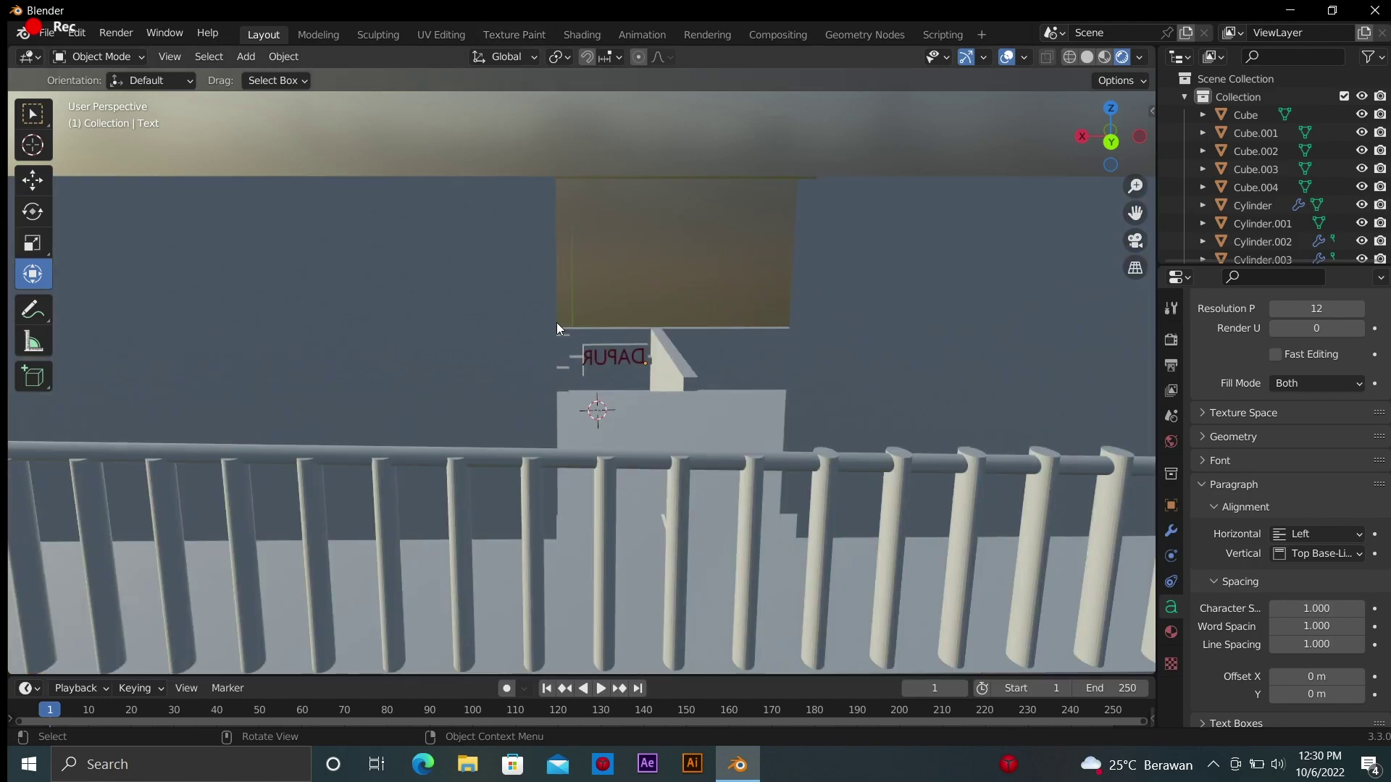
scroll(724, 312, down, 2)
mouse_move(1111, 152)
mouse_down()
mouse_move(1108, 170)
mouse_move(1123, 155)
mouse_move(1119, 217)
mouse_move(994, 317)
mouse_up()
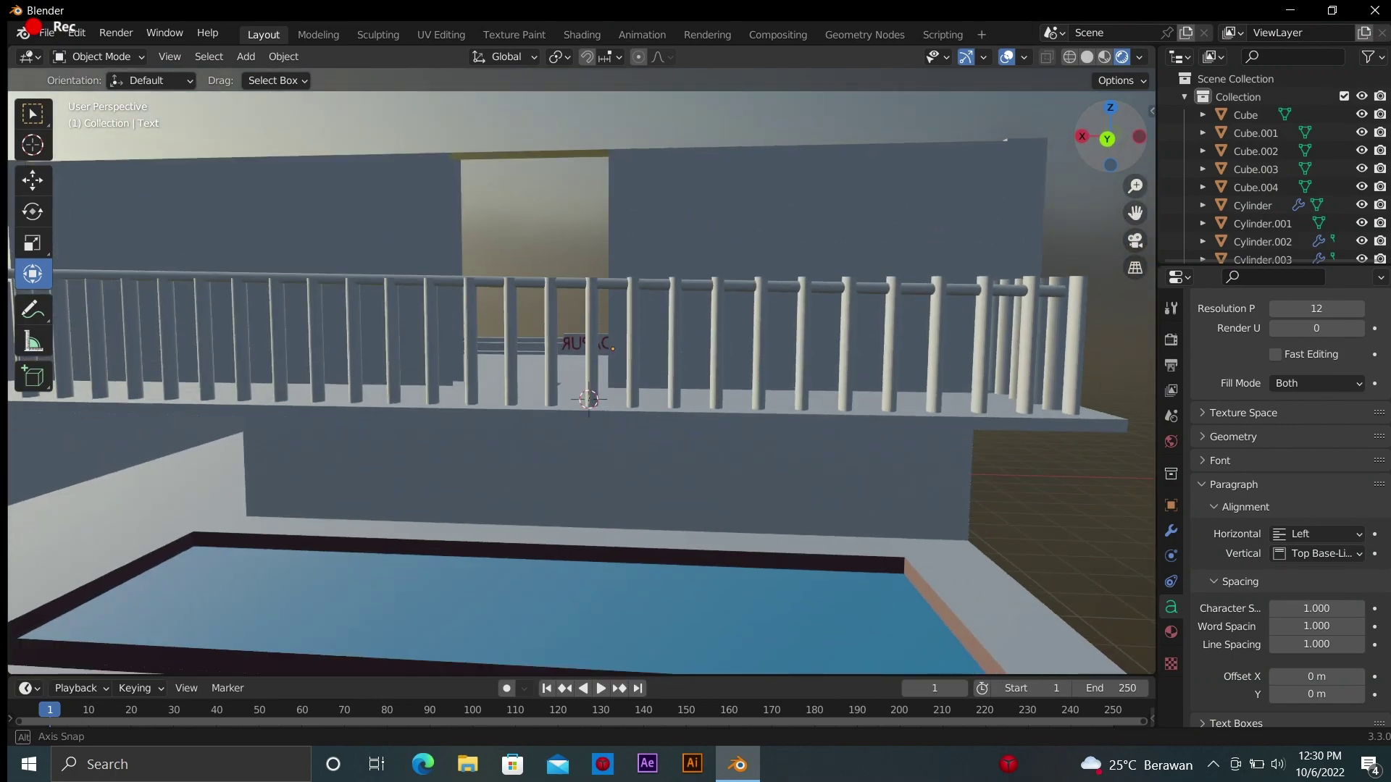
Select the house's base Cube, enter Edit Mode briefly, then return to Object Mode
click(907, 593)
scroll(721, 549, down, 3)
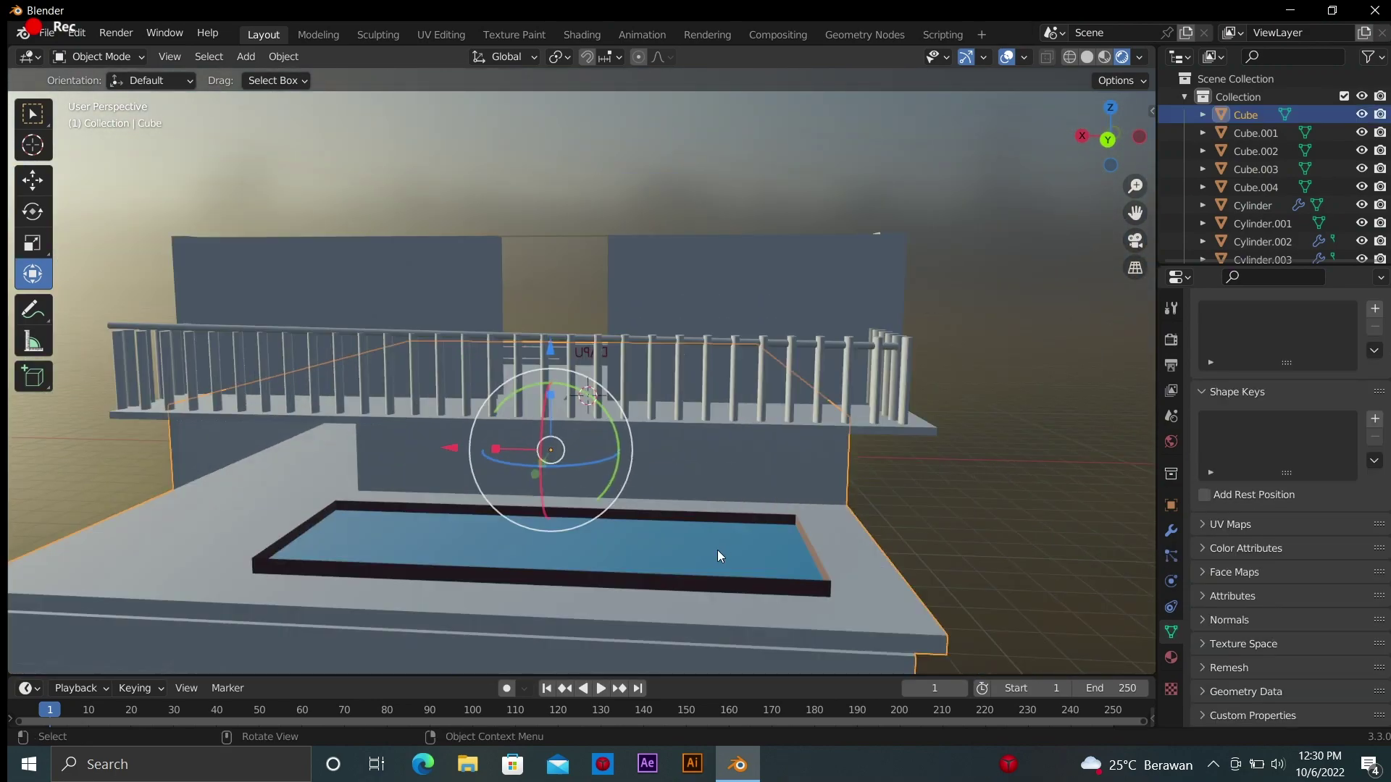
key(Tab)
click(203, 573)
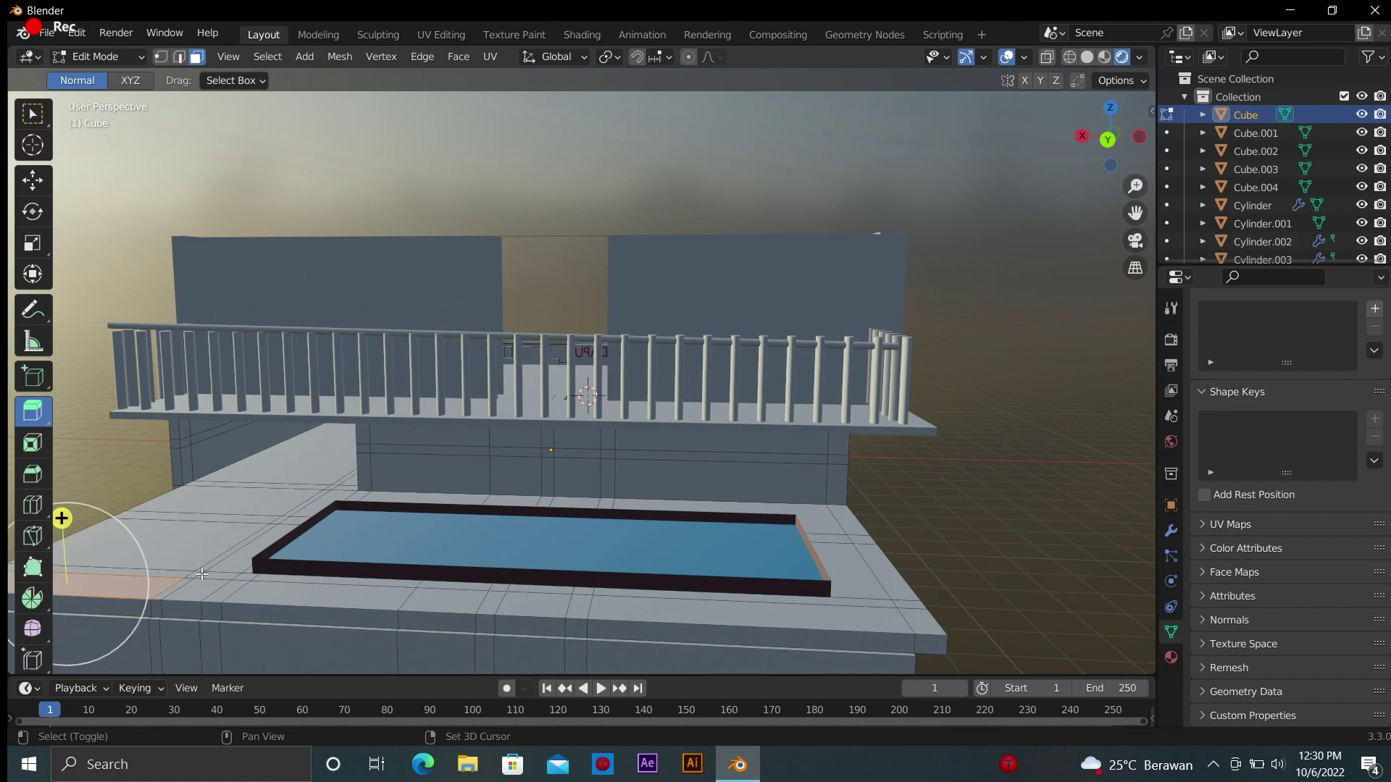
scroll(301, 561, down, 3)
middle_drag(301, 561, 931, 189)
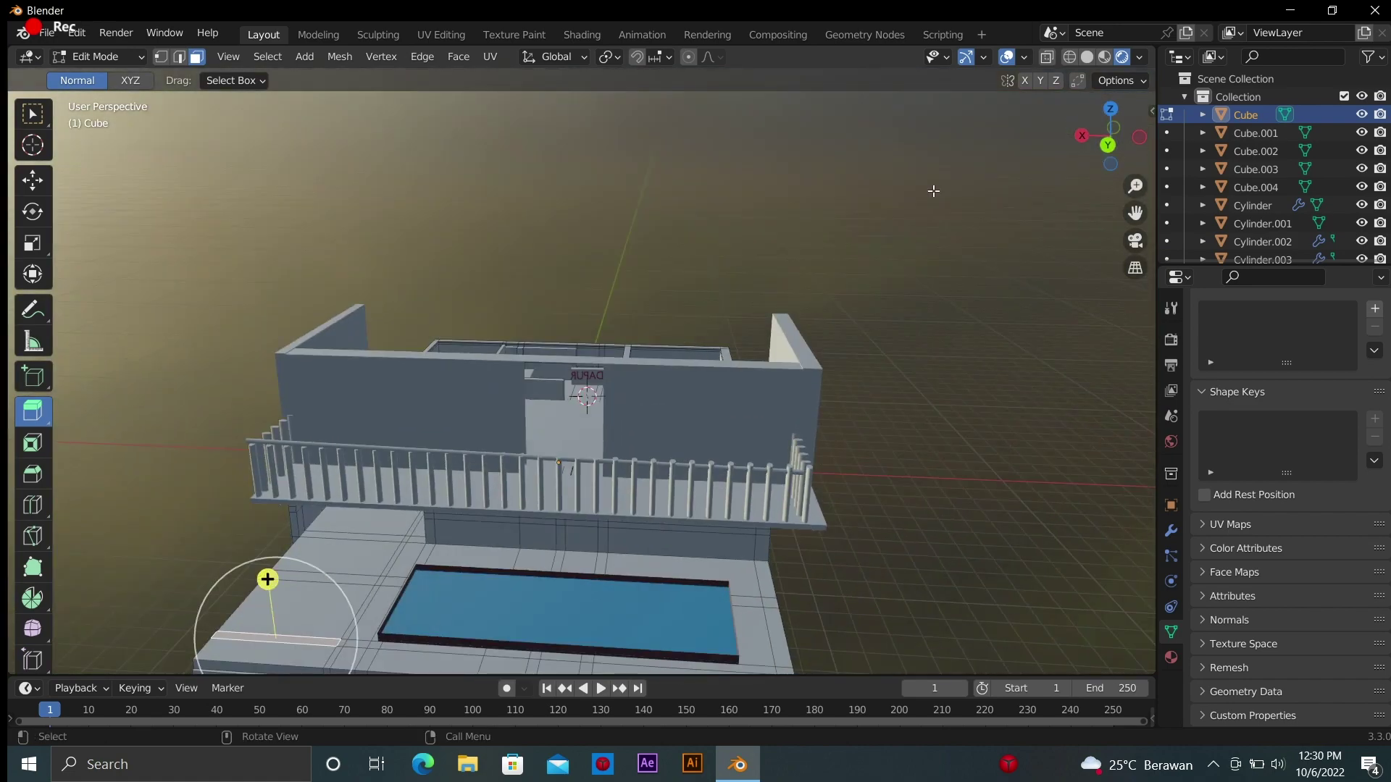
key(Tab)
Add a new cube (Cube.005) and show its transform handles
key(shift+a)
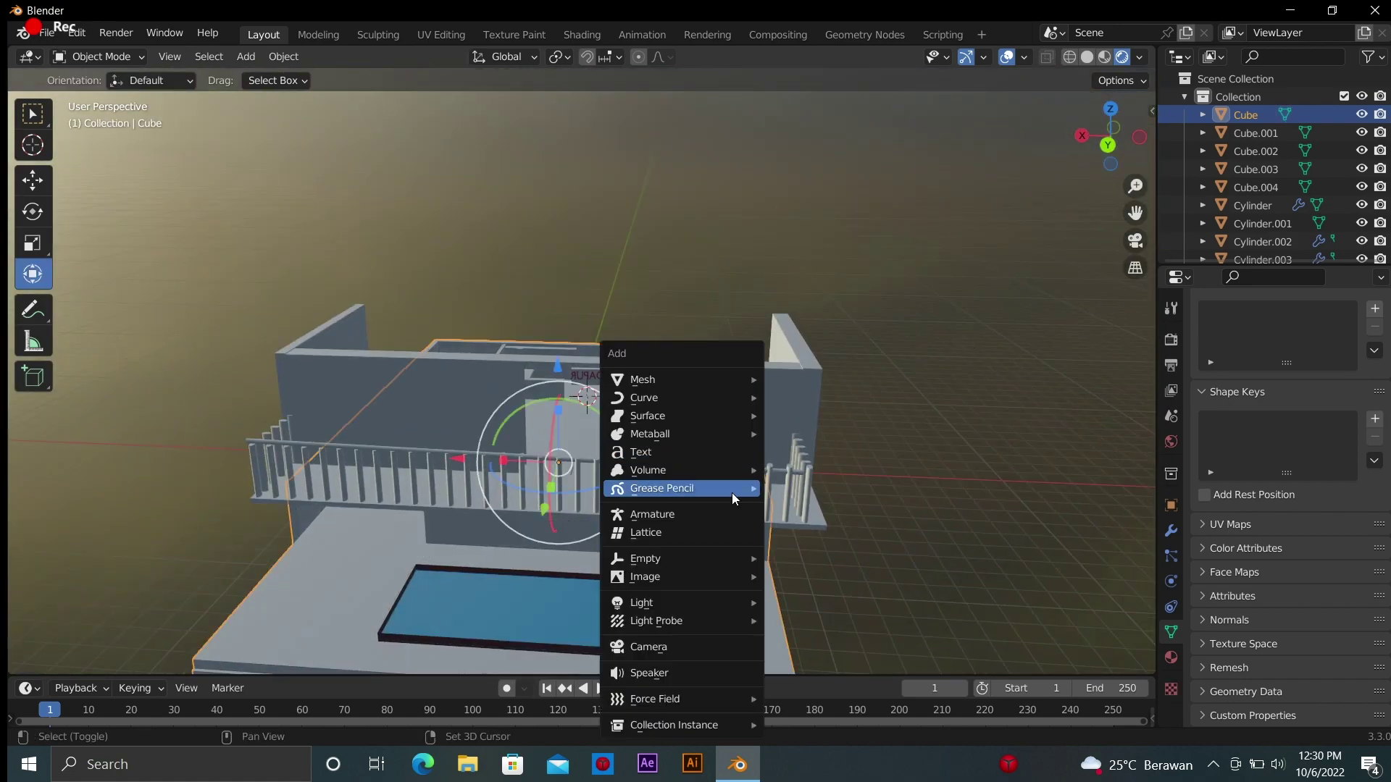
click(32, 145)
key(shift+a)
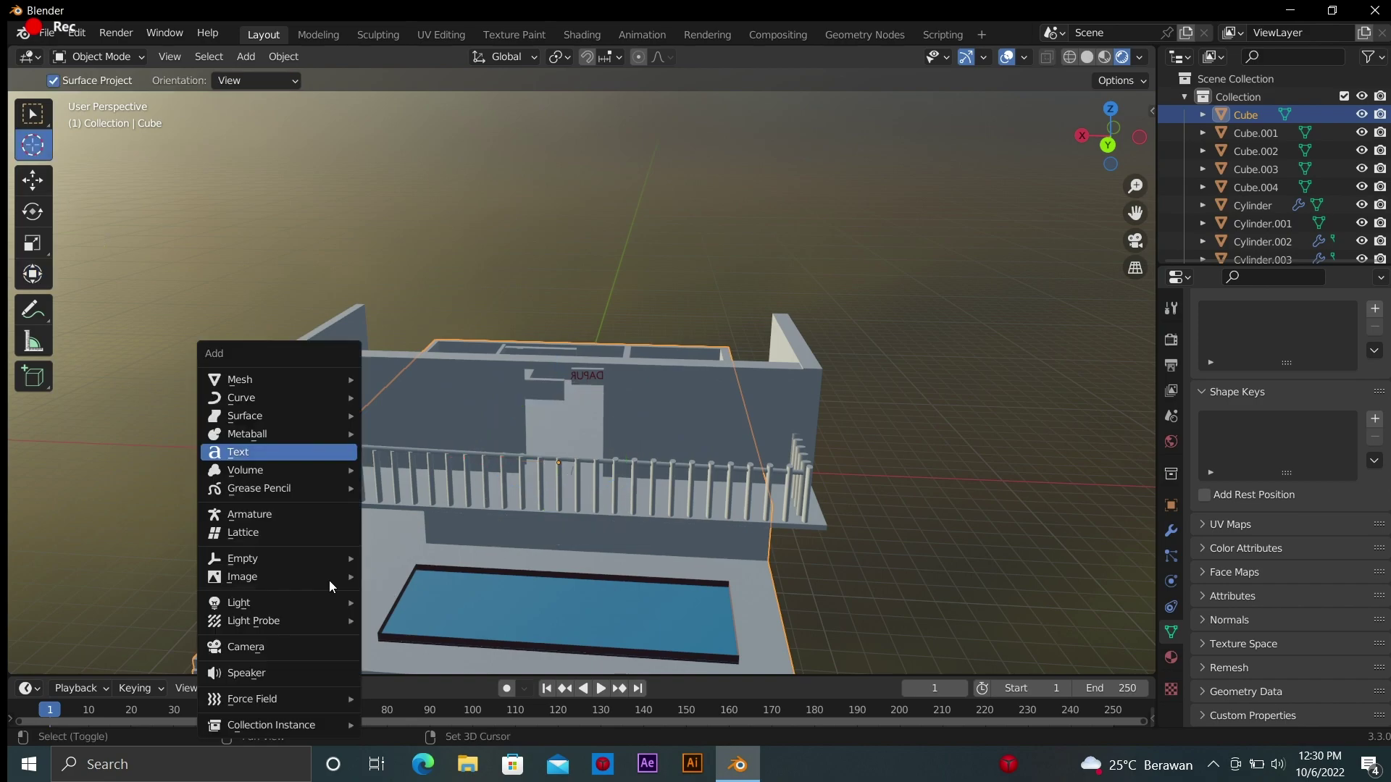
mouse_move(239, 380)
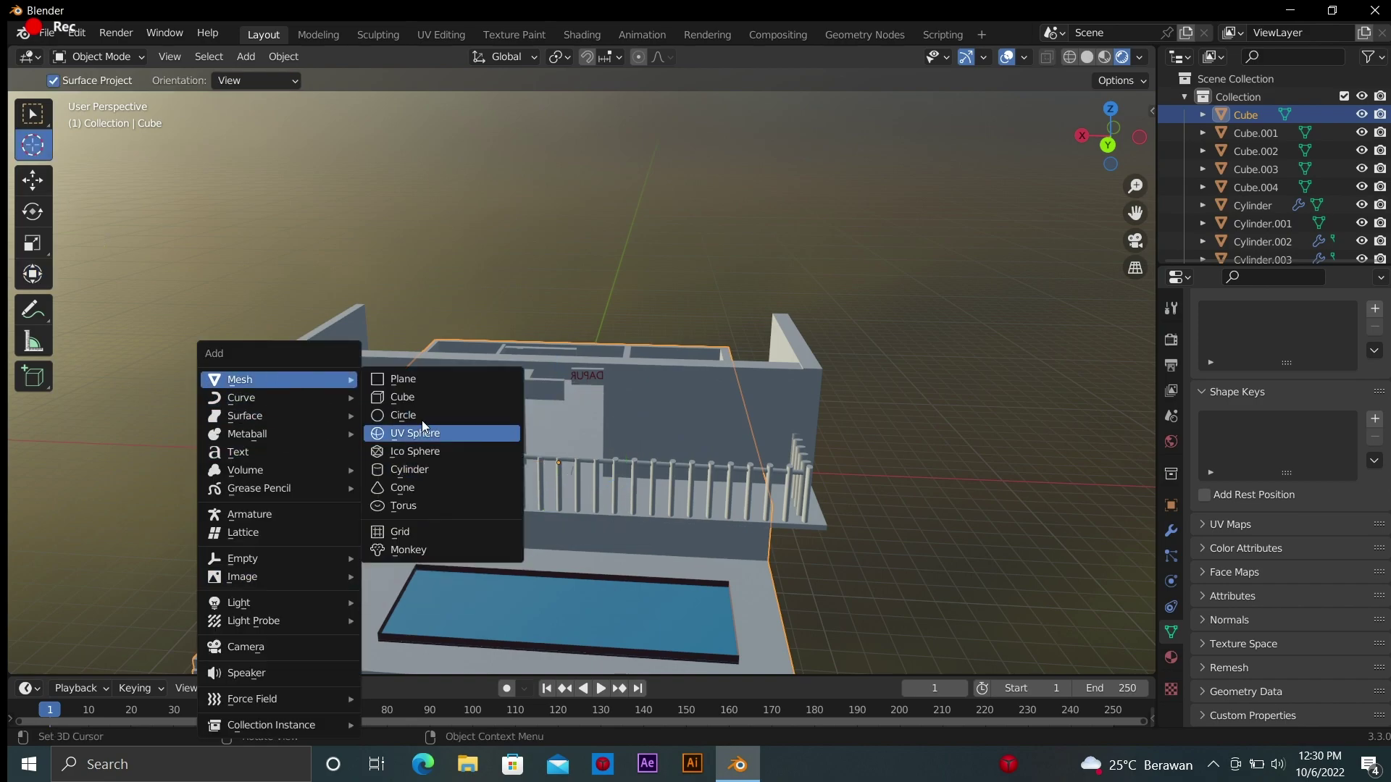
click(402, 398)
click(32, 274)
Scale the new cube into a flat plane and slide it right across the pool
key(s)
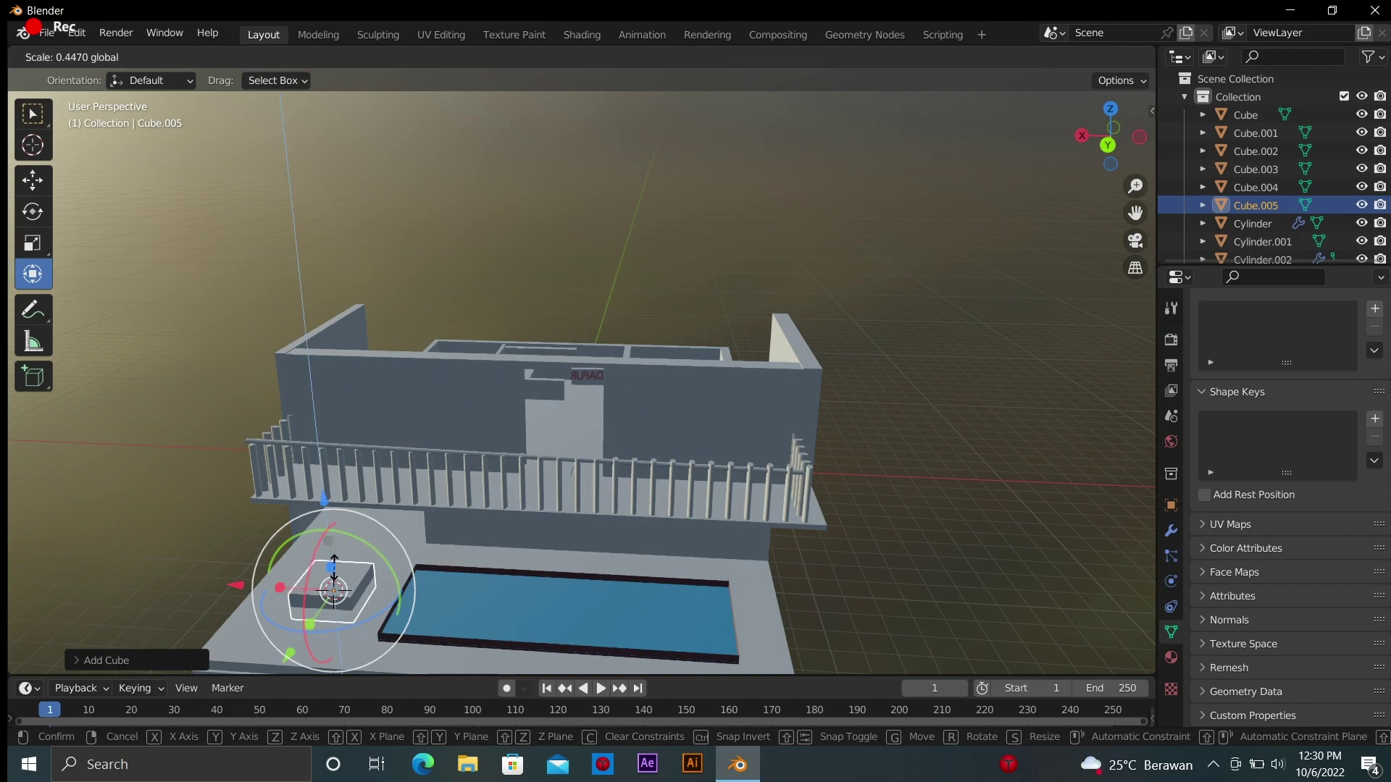
click(311, 649)
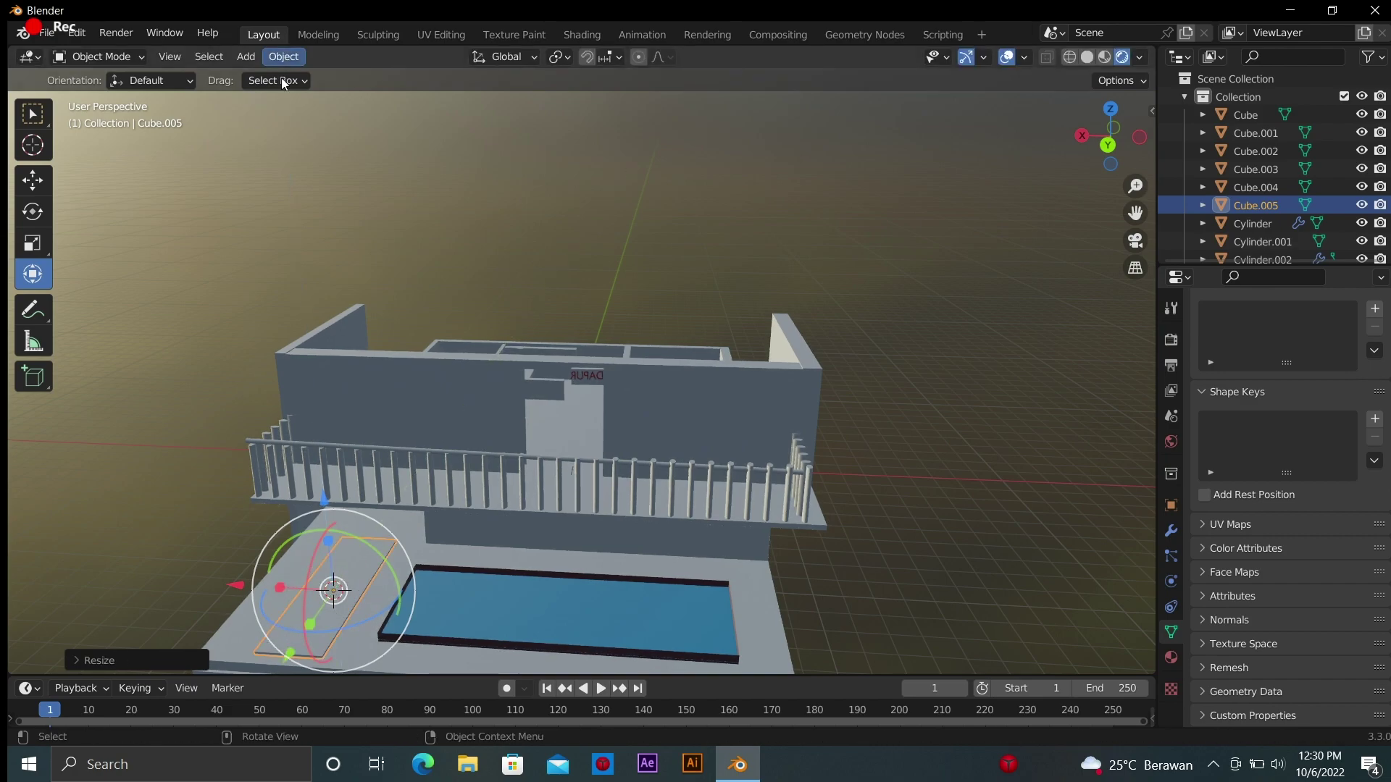
key(s)
click(348, 598)
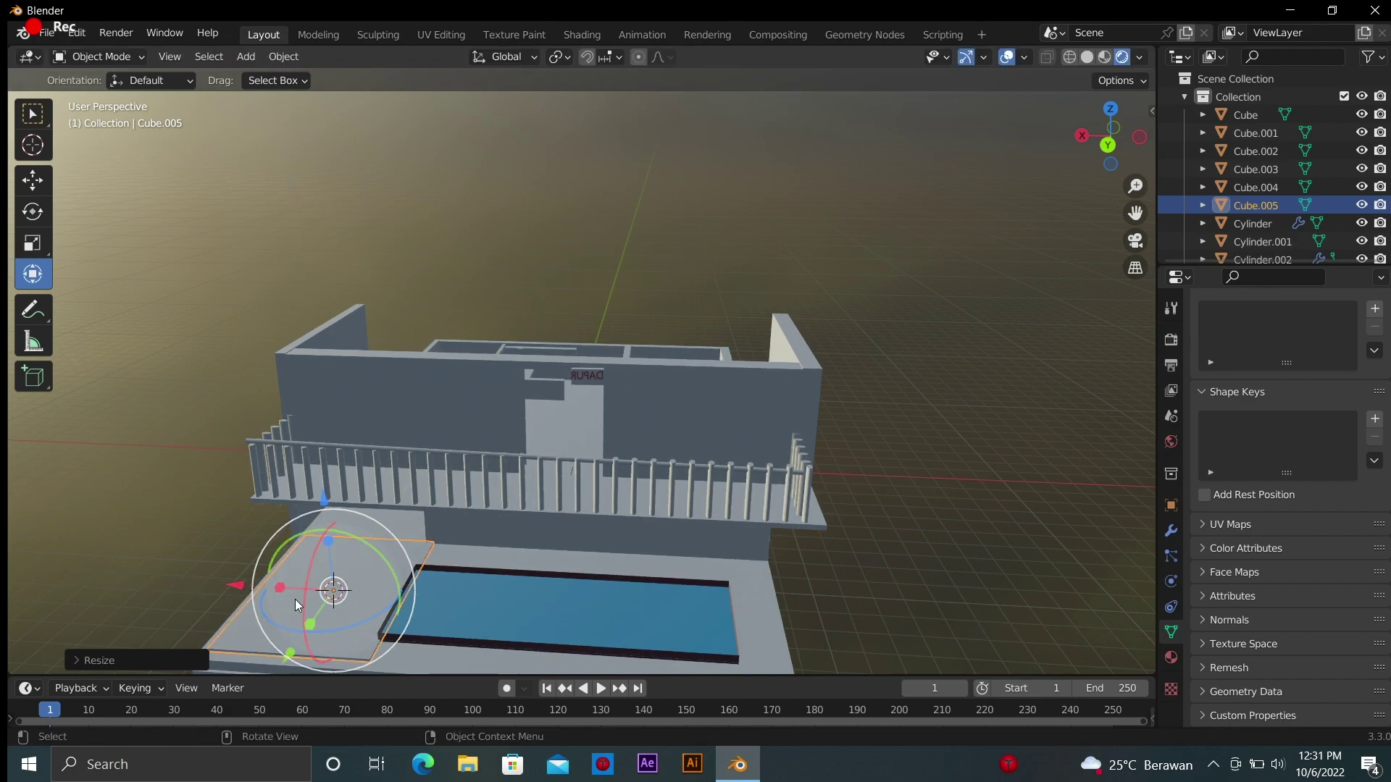
key(s)
key(Return)
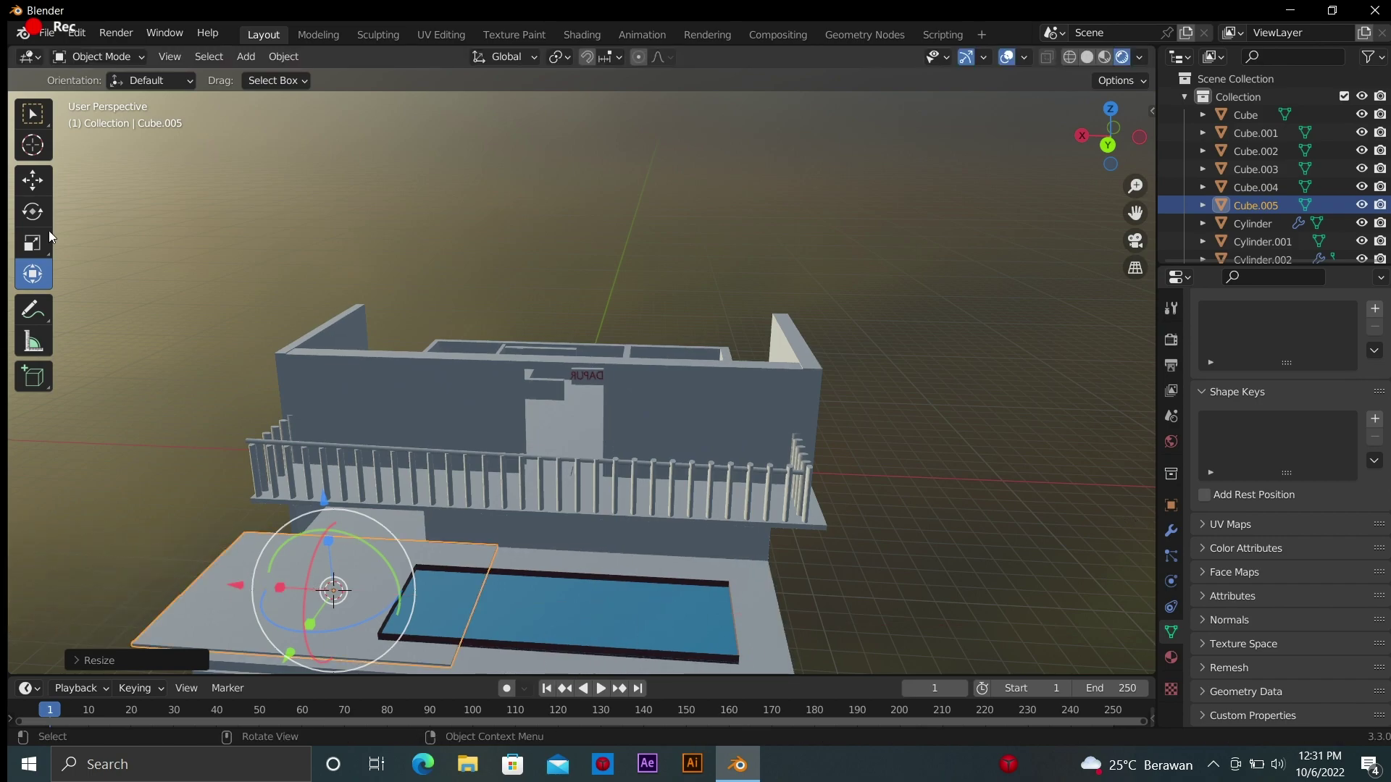
click(33, 180)
drag(333, 591, 623, 607)
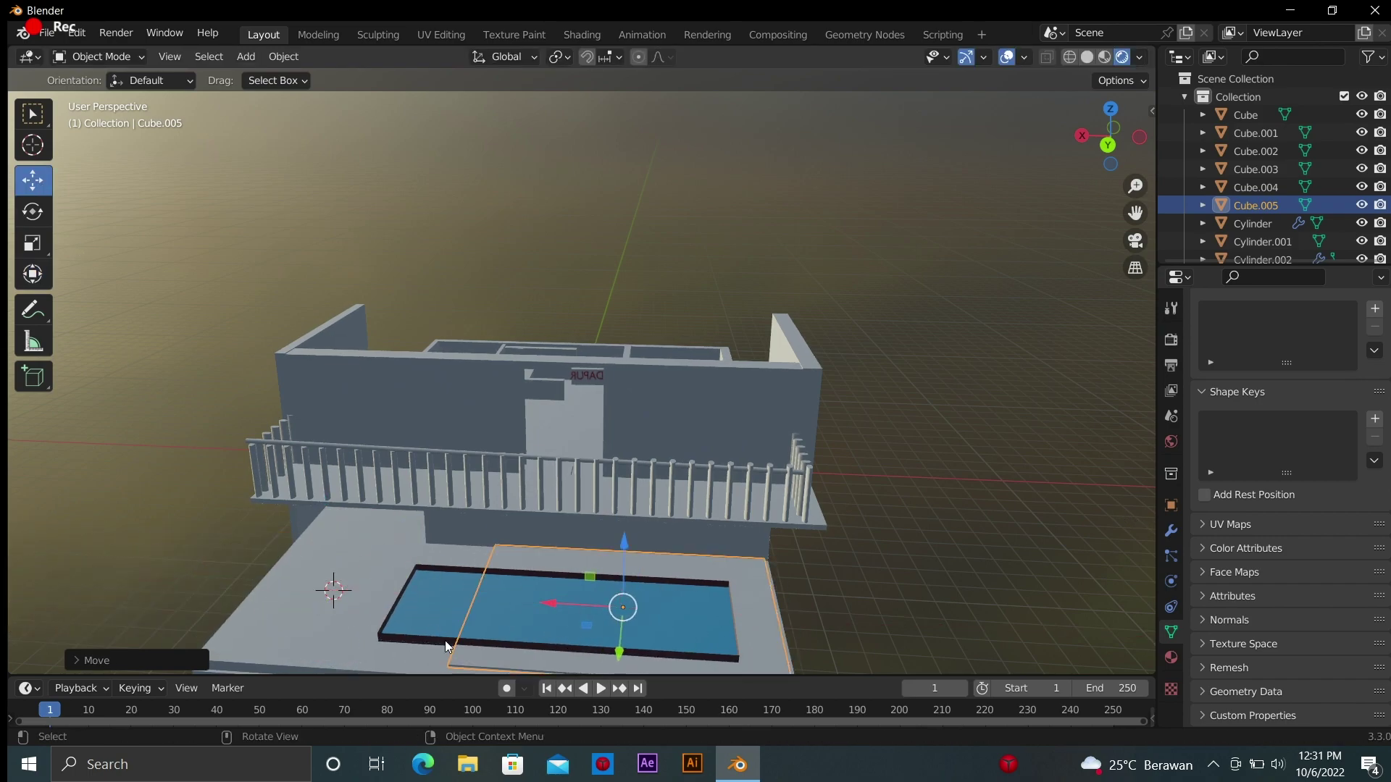
click(33, 274)
Enlarge the plane and shift it left along one axis, then rescale it
key(s)
key(Return)
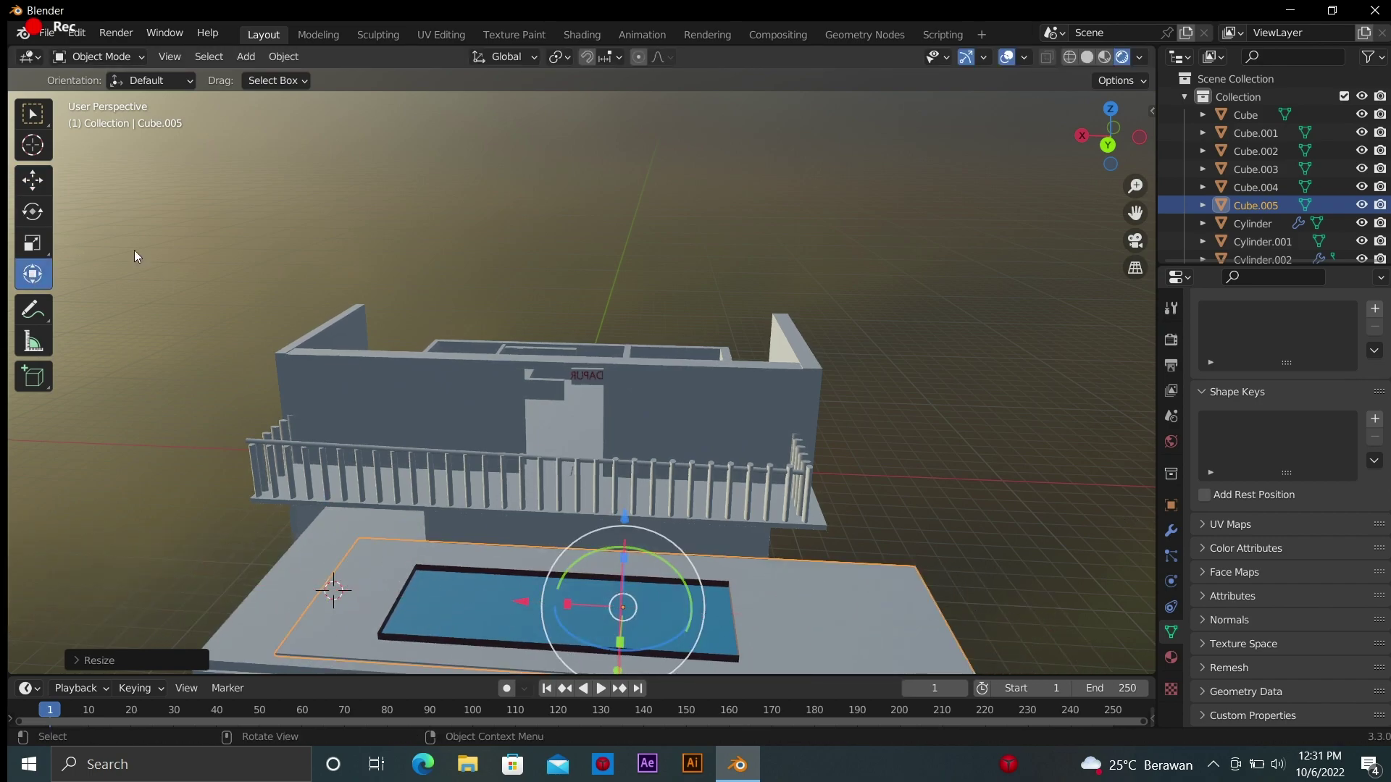
key(shift+space)
key(g)
key(g)
click(386, 505)
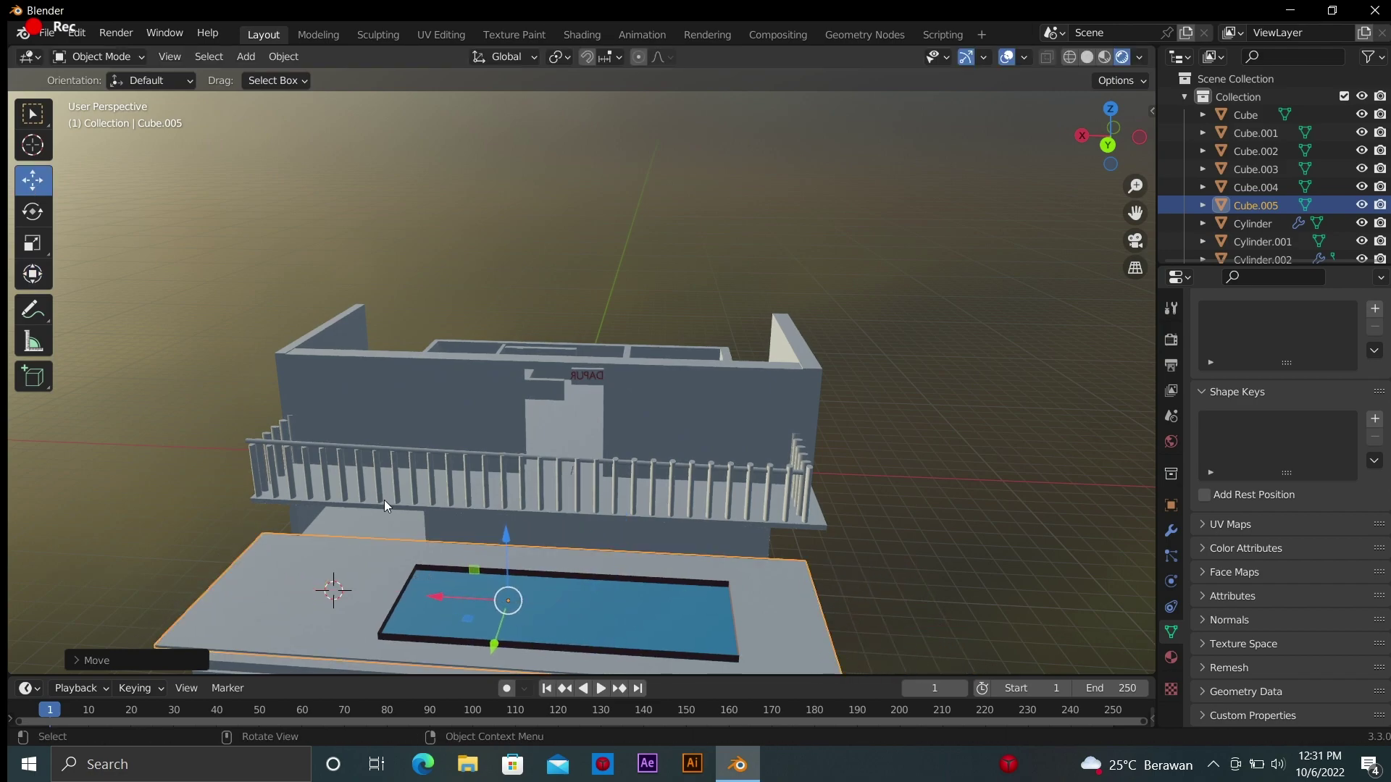
key(s)
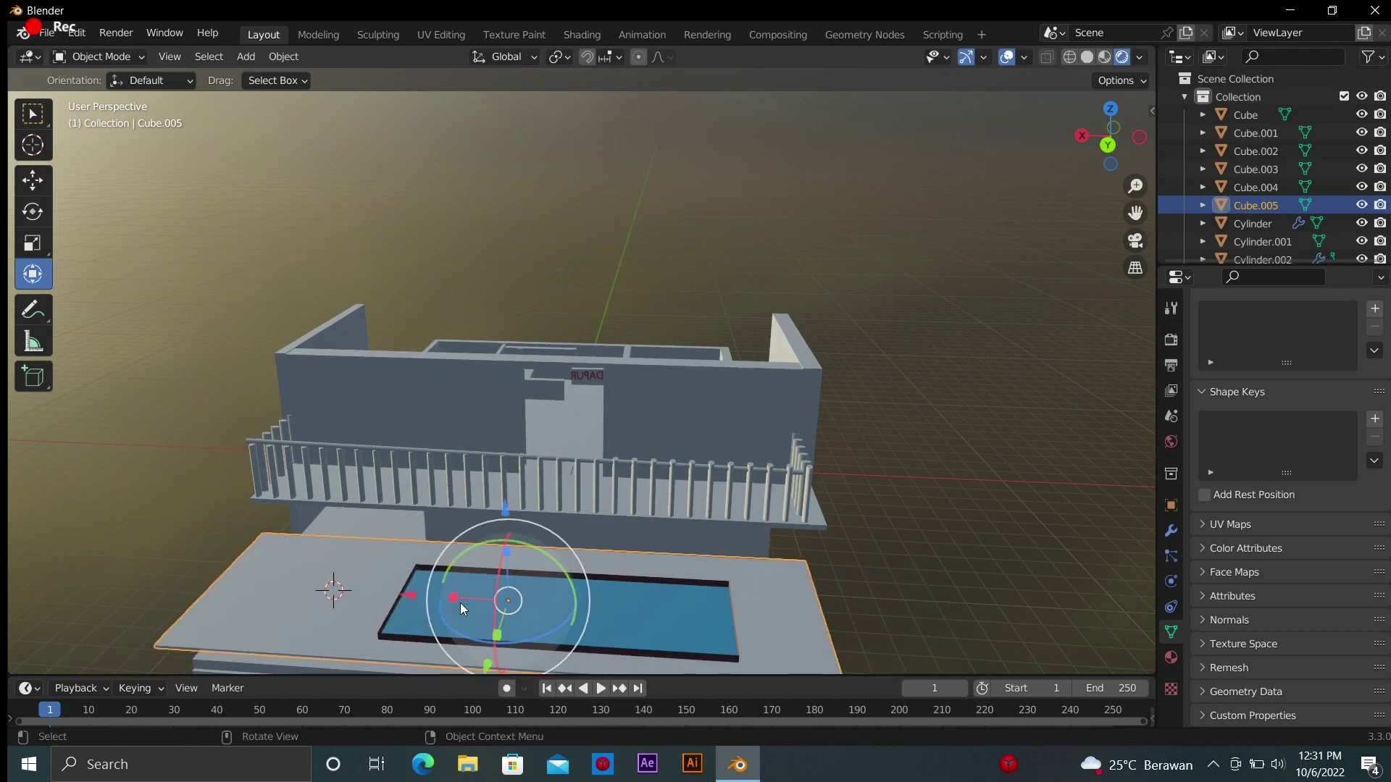
click(465, 600)
middle_drag(897, 419, 244, 547)
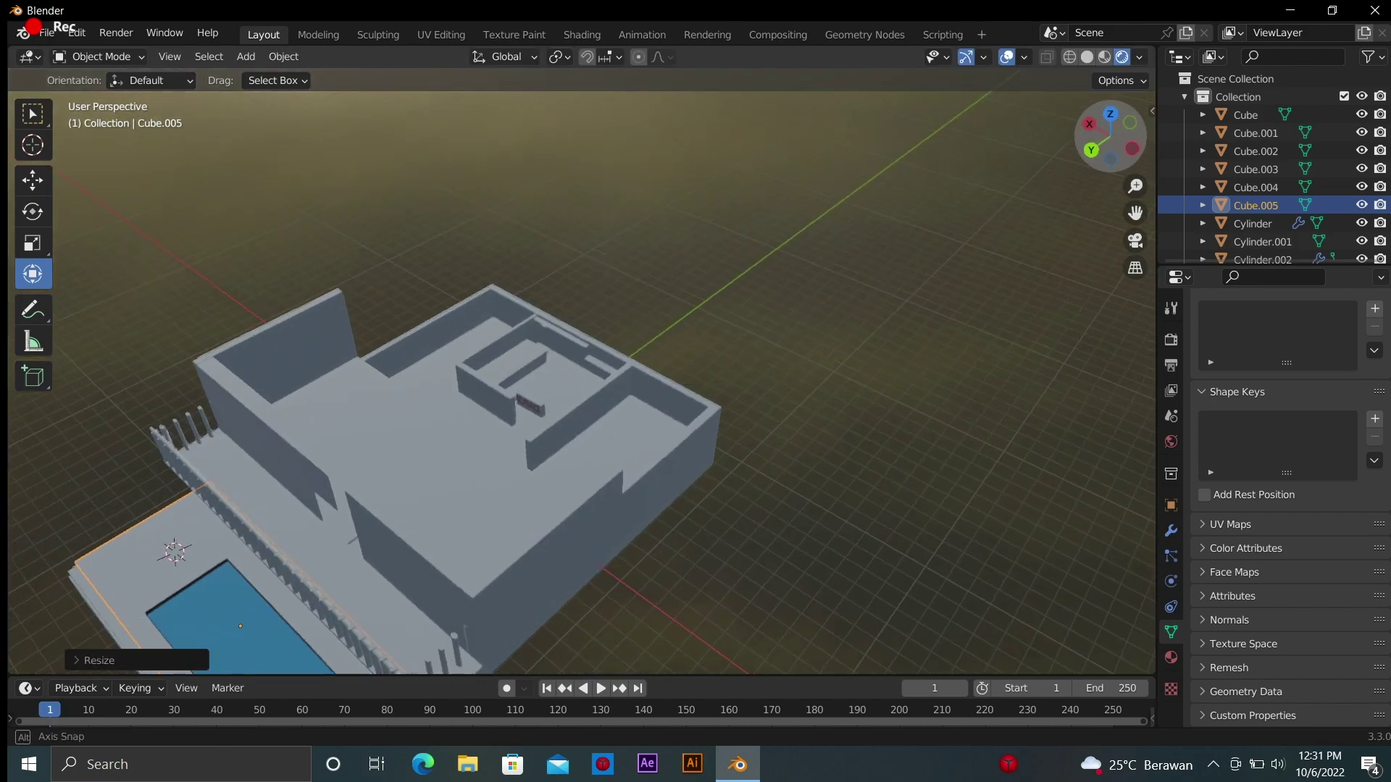
Scale Cube.005 up and position it over the building
key(s)
click(123, 419)
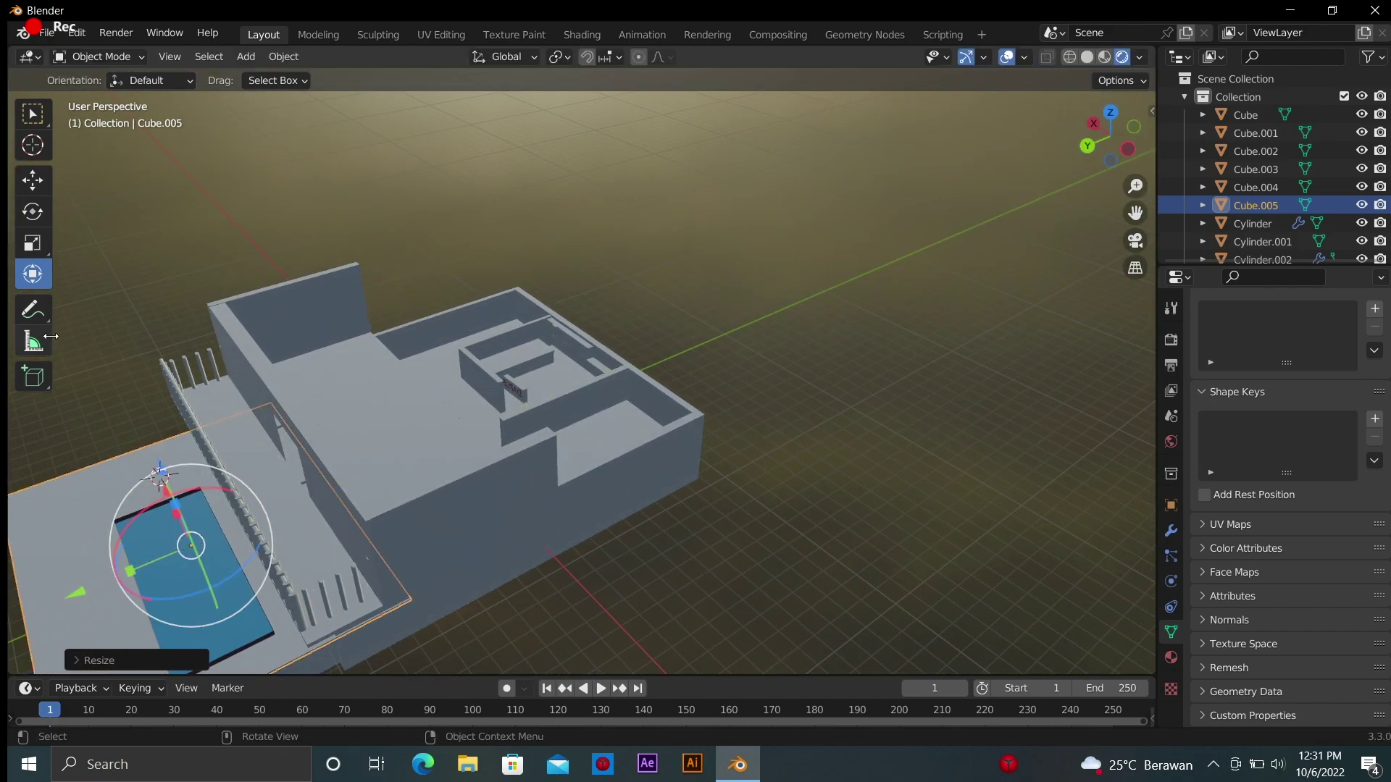
key(shift+space)
key(g)
Move Cube.005 onto the upper floor and adjust its Y scale to fit
key(g)
click(364, 507)
click(35, 275)
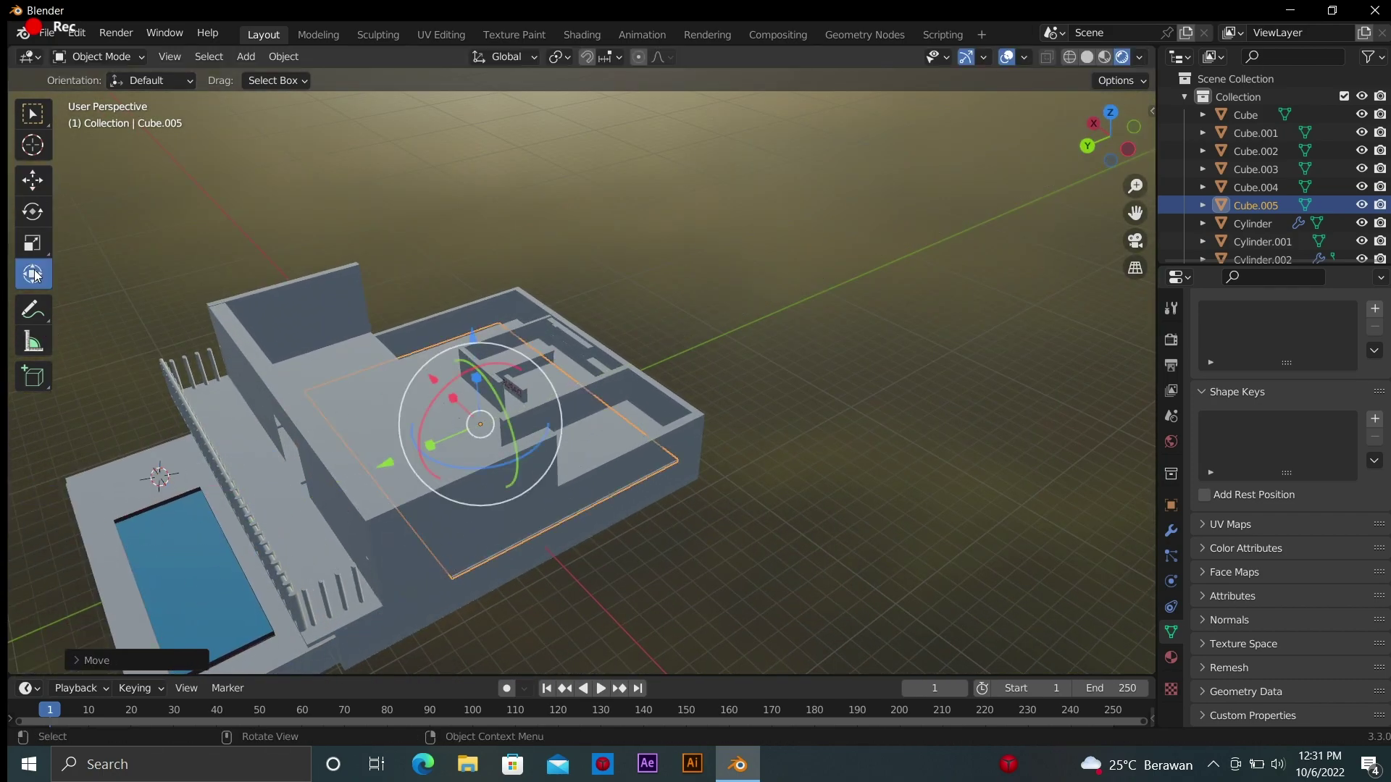
key(s)
click(339, 445)
key(shift+space)
key(g)
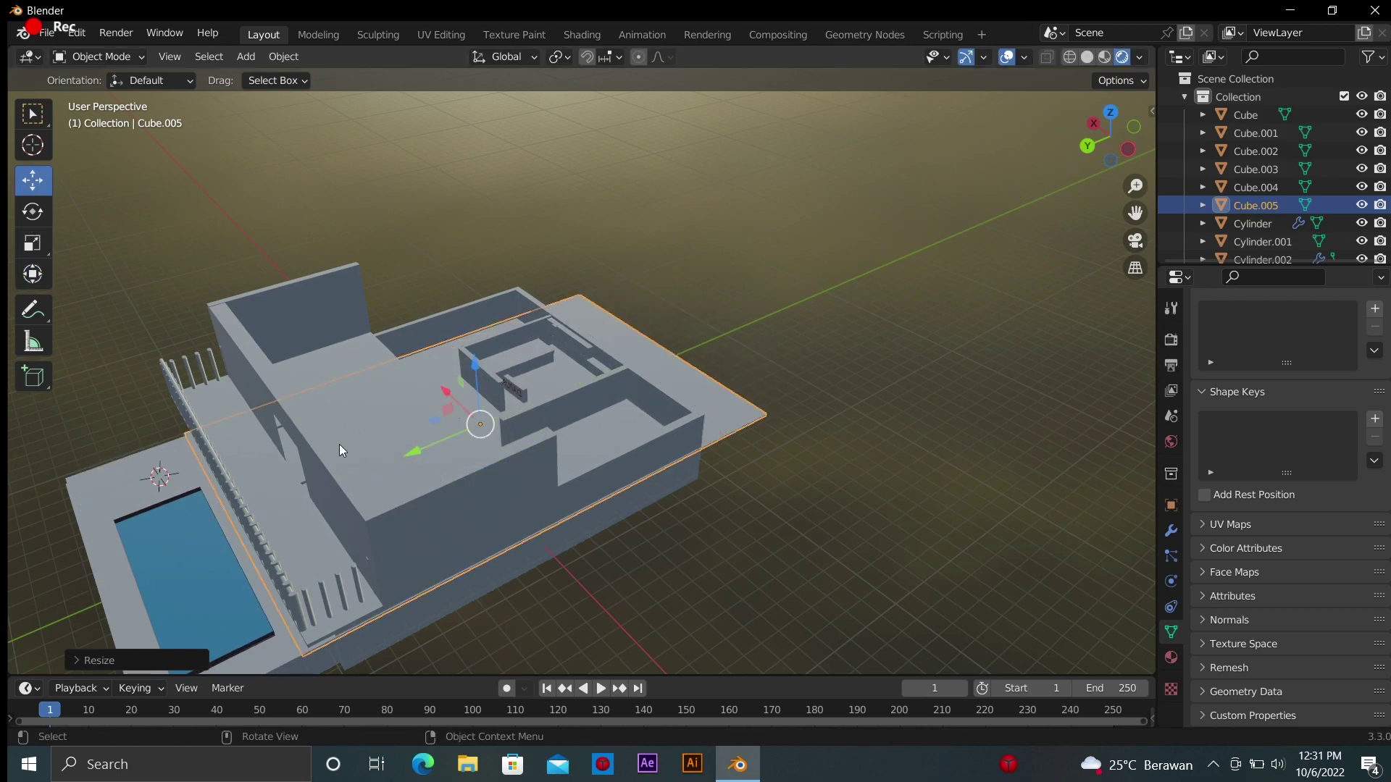
key(g)
click(280, 474)
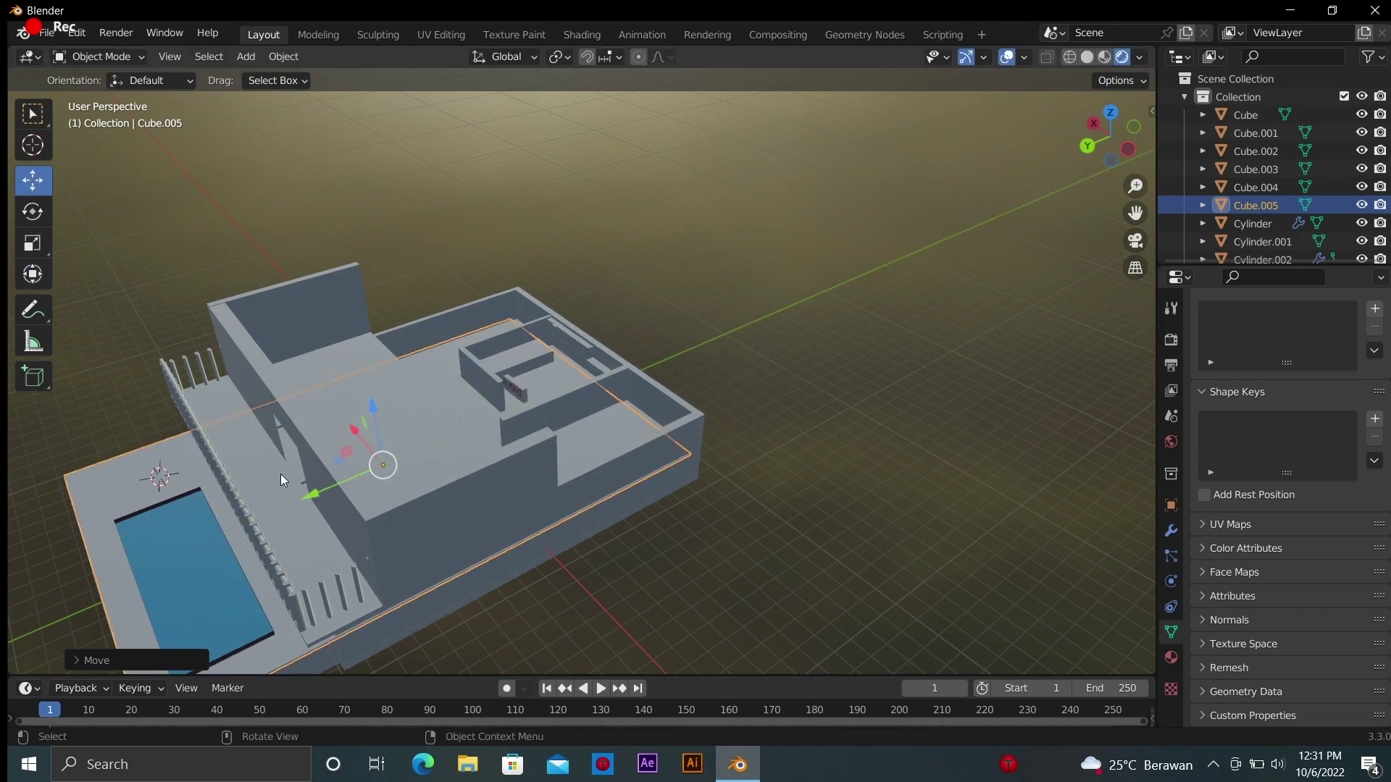
key(shift+space)
key(t)
drag(339, 493, 316, 501)
key(shift+space)
Finish placing Cube.005 and give it a new material with a yellow base colour
key(g)
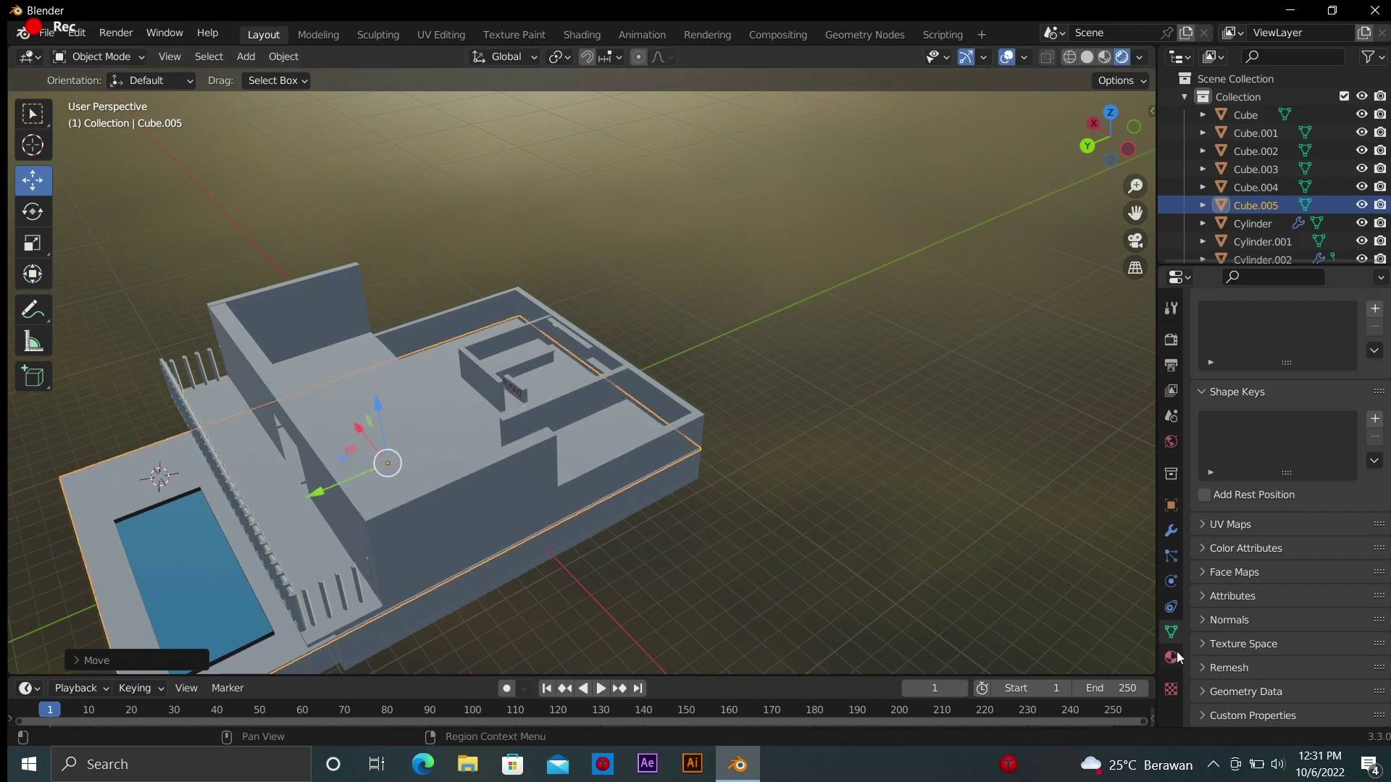
click(1170, 657)
click(1243, 423)
click(1326, 602)
click(1282, 449)
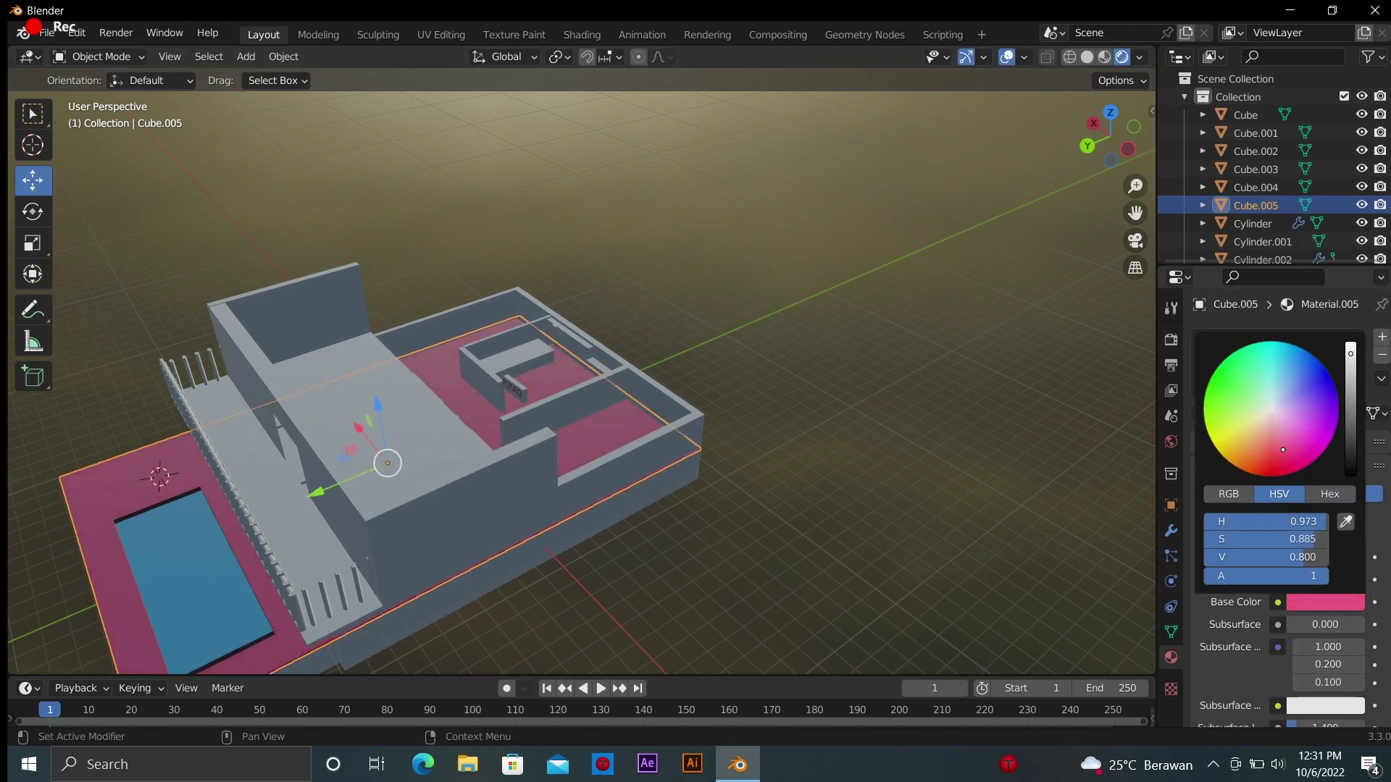
drag(1283, 450, 1237, 426)
click(1239, 434)
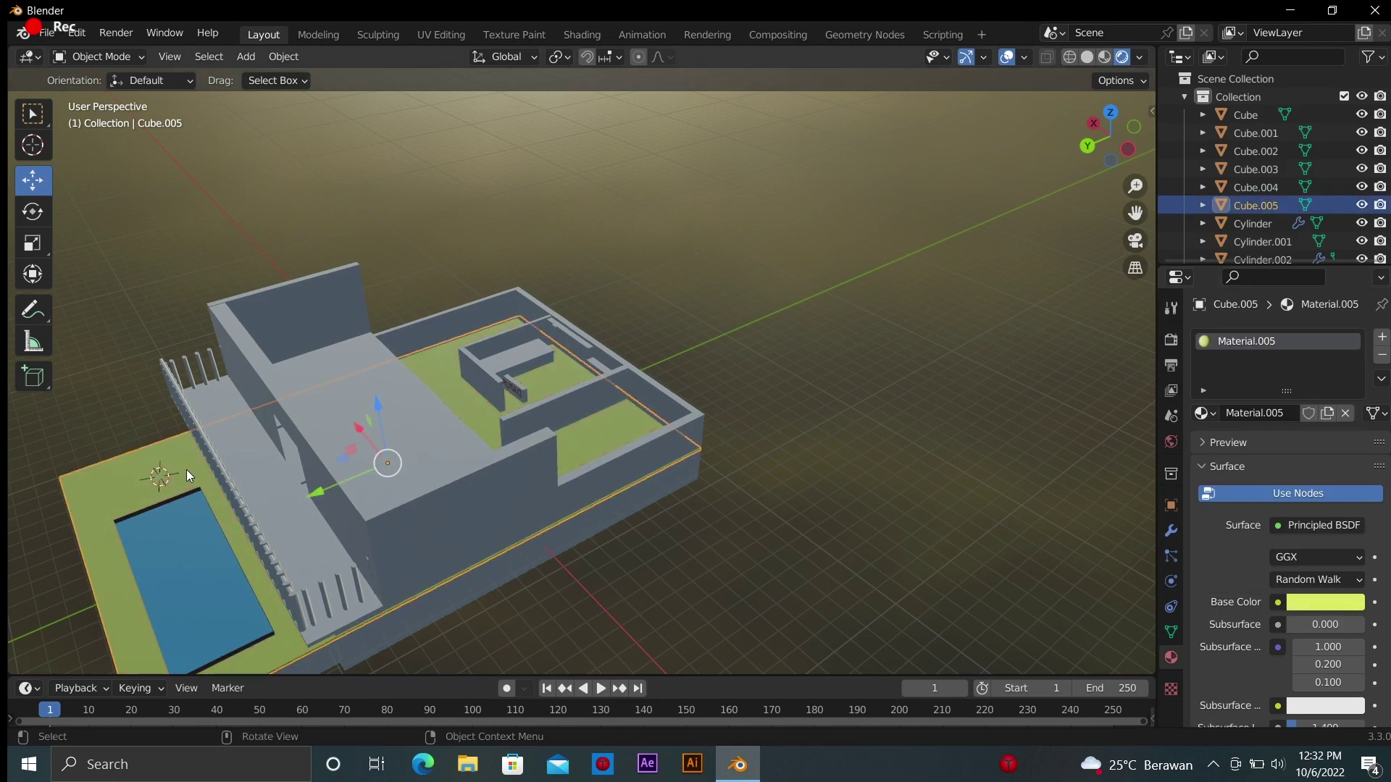
Drive the base colour with an Image Texture loaded from the wood image in the texture folder
click(1278, 602)
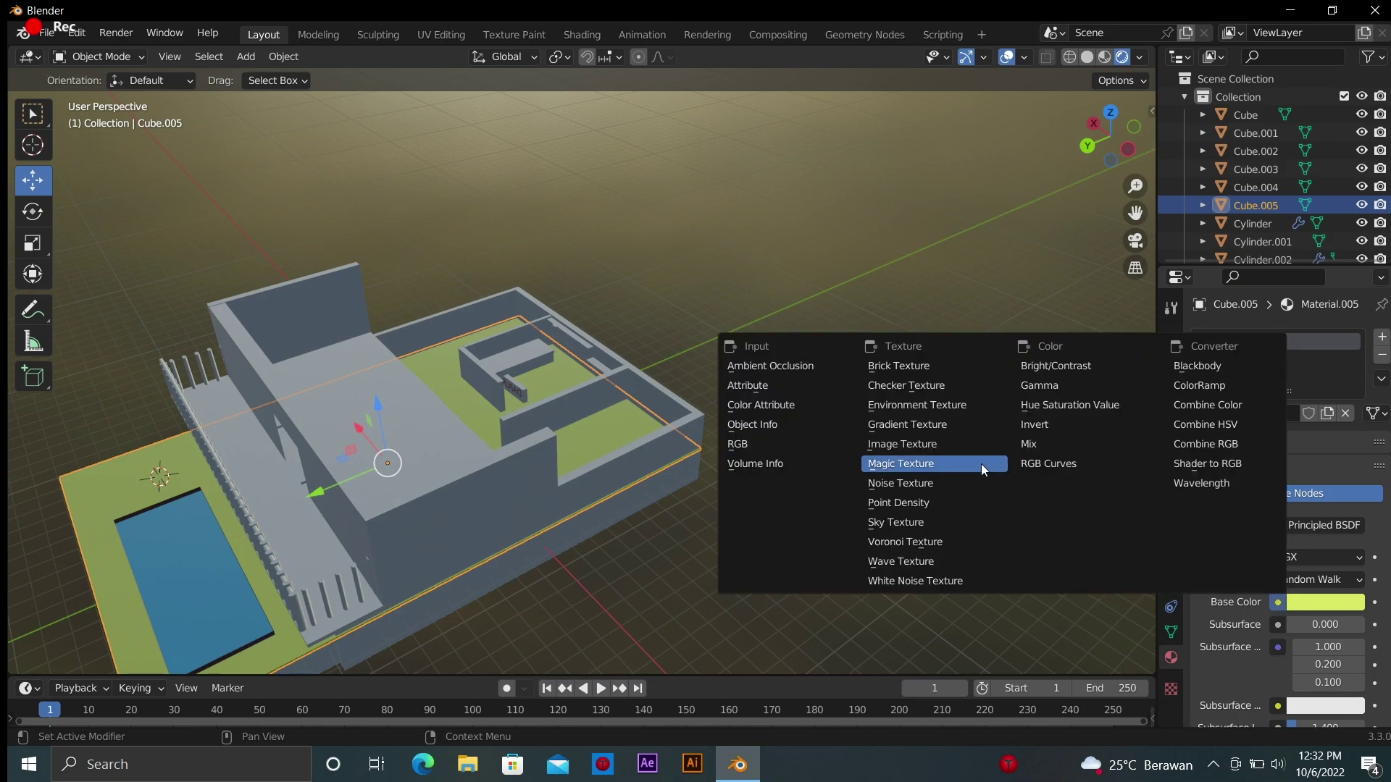
click(914, 549)
click(1297, 626)
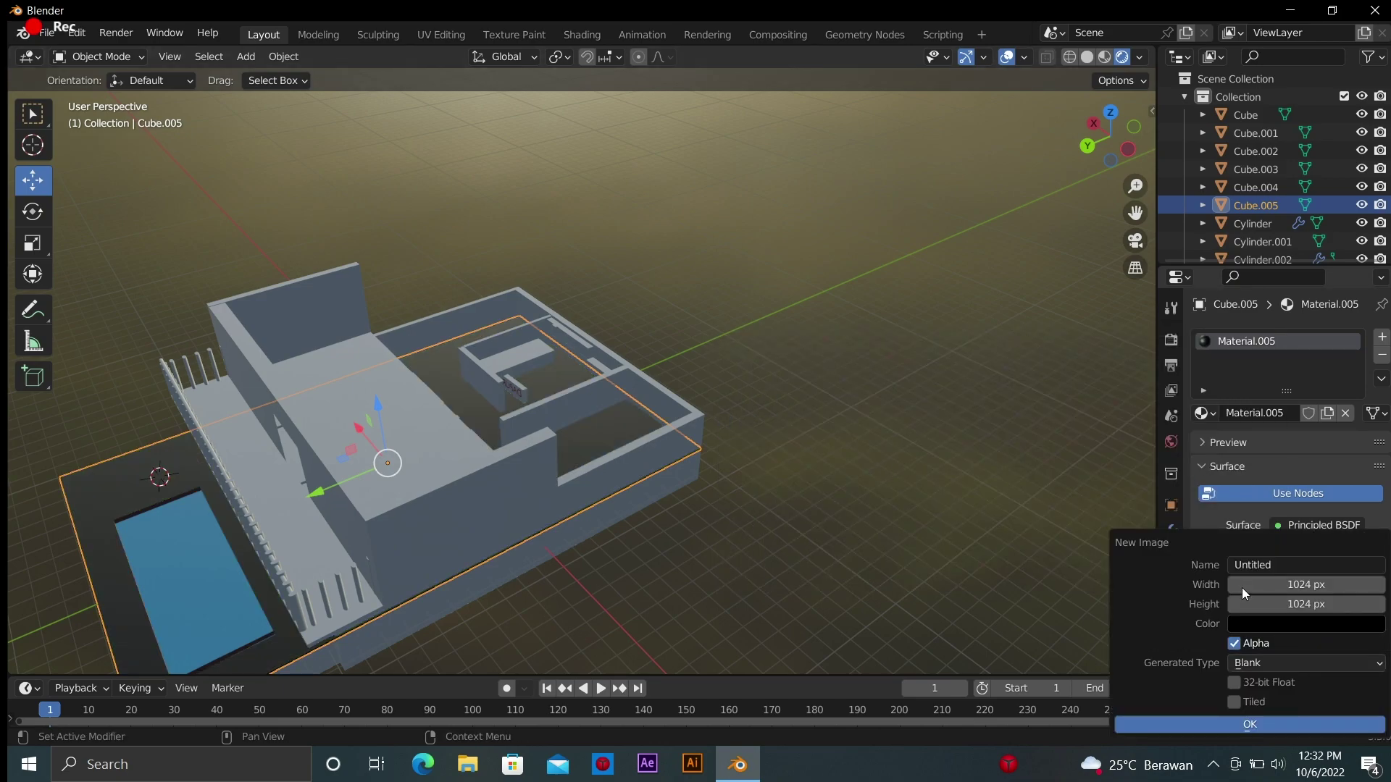
click(1344, 625)
click(293, 542)
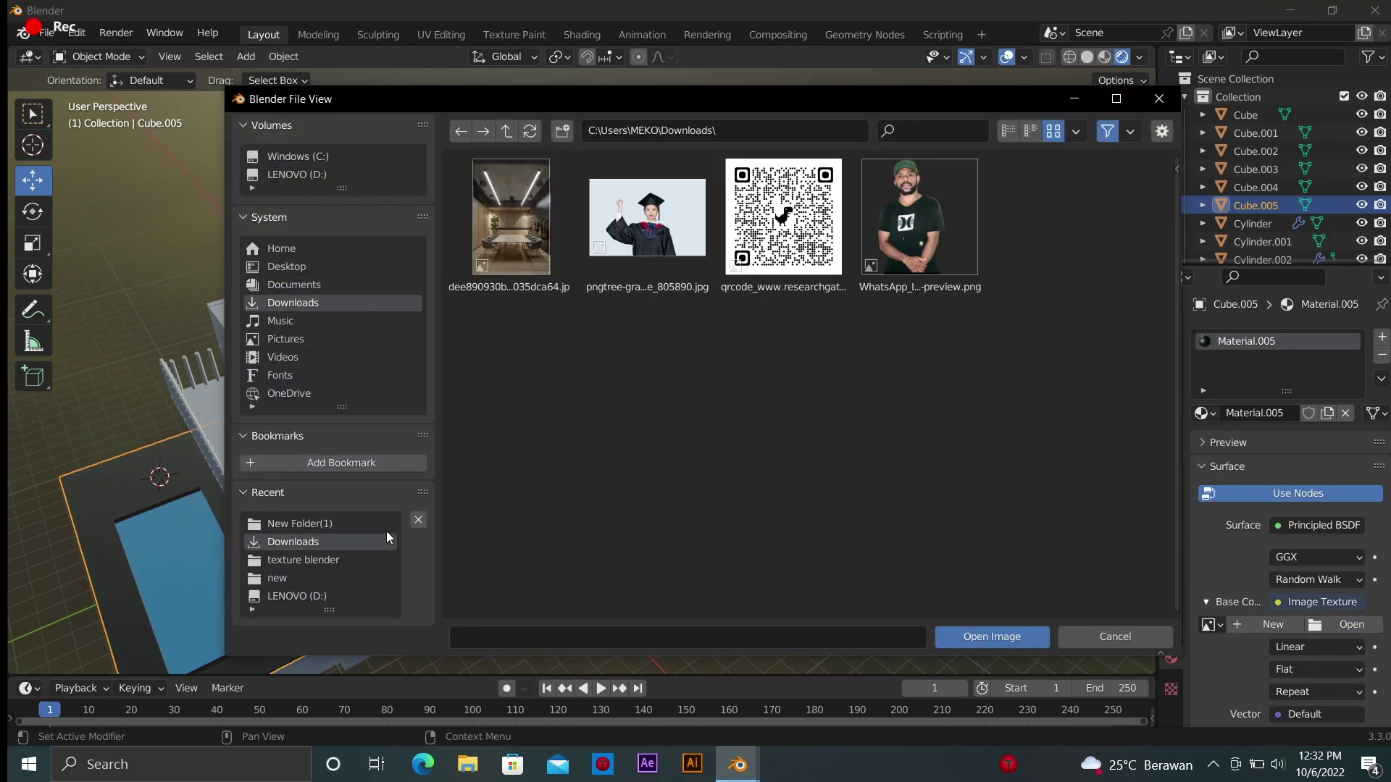
double_click(647, 362)
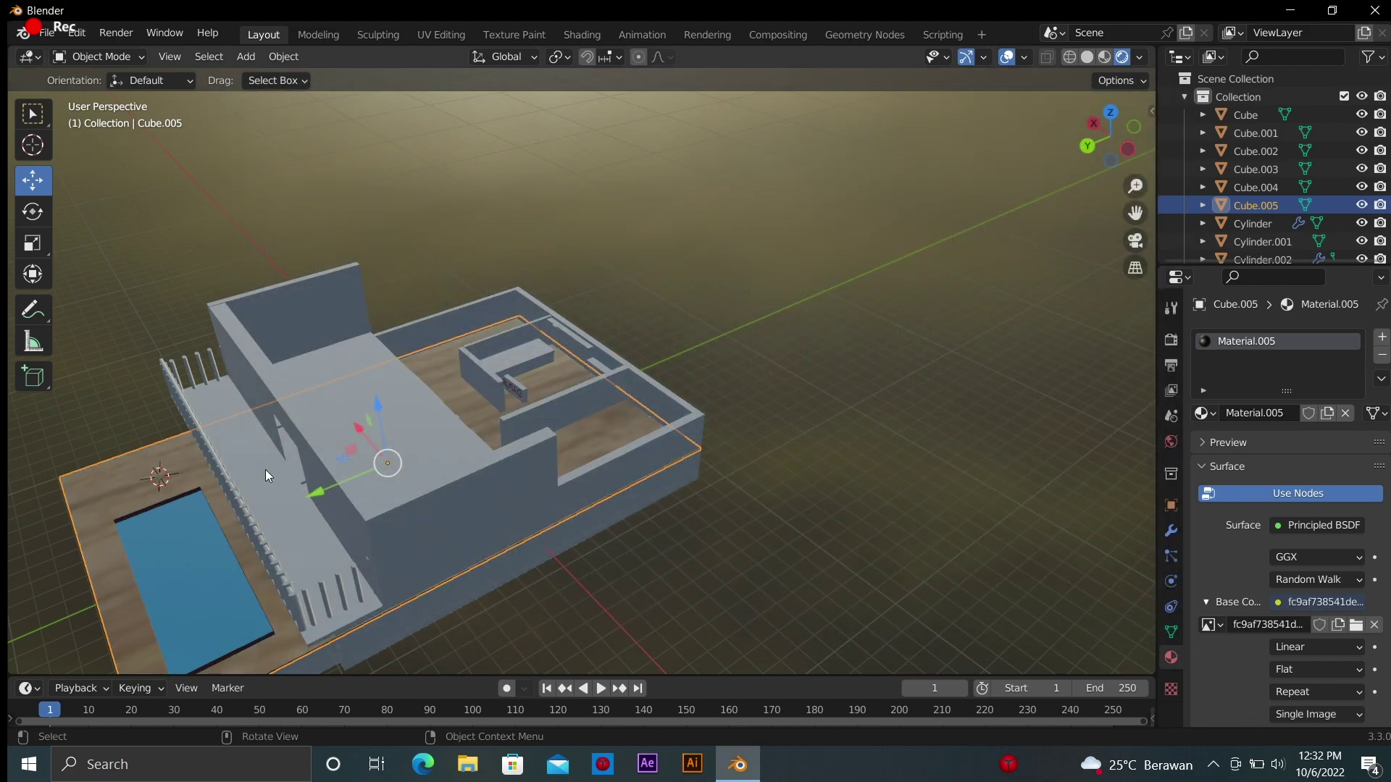
Unwrap Cube.005's UVs and repack them with Lightmap Pack
key(Tab)
key(u)
click(188, 532)
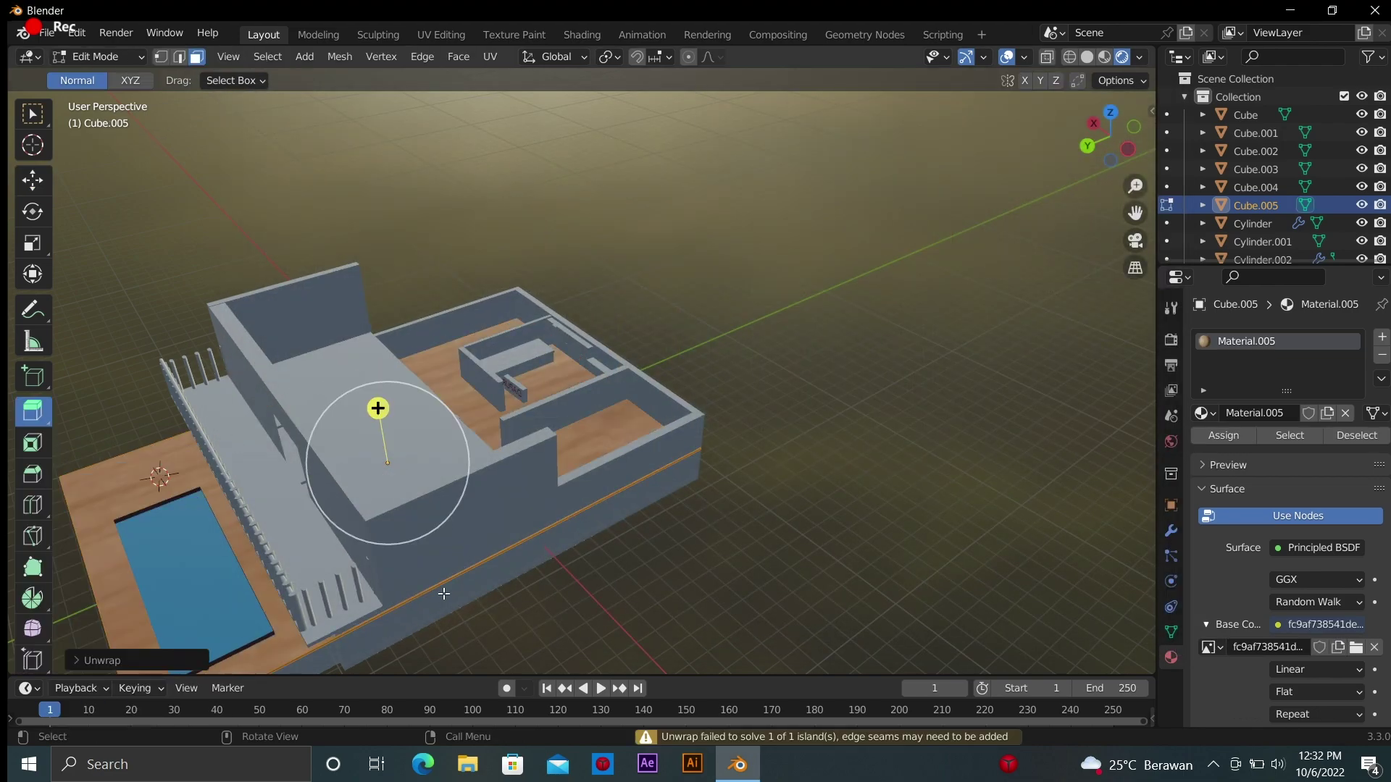
mouse_move(1109, 134)
mouse_down()
mouse_move(1079, 144)
mouse_move(1101, 145)
mouse_up()
key(u)
click(416, 534)
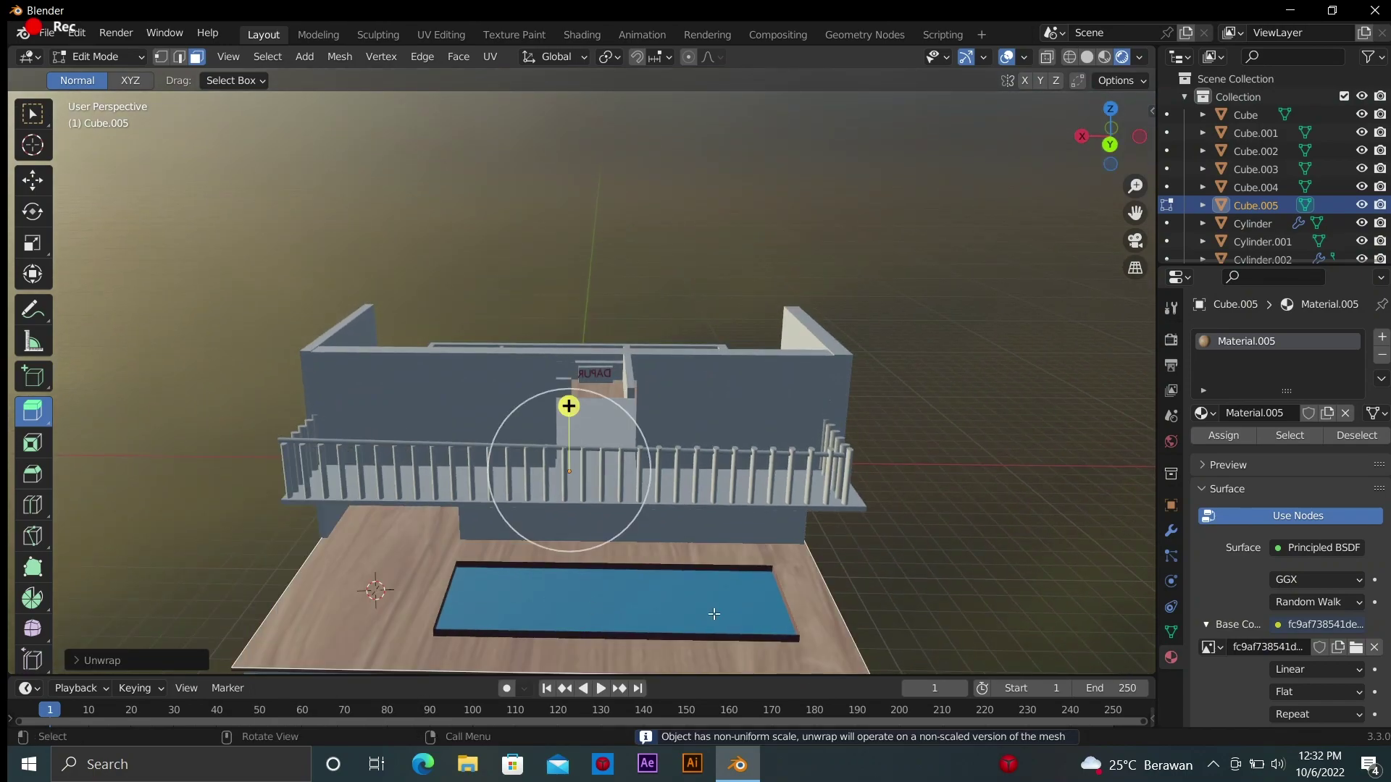
key(Tab)
Zoom and orbit around the house, then select the wall object Cube
scroll(620, 537, up, 3)
scroll(639, 536, down, 1)
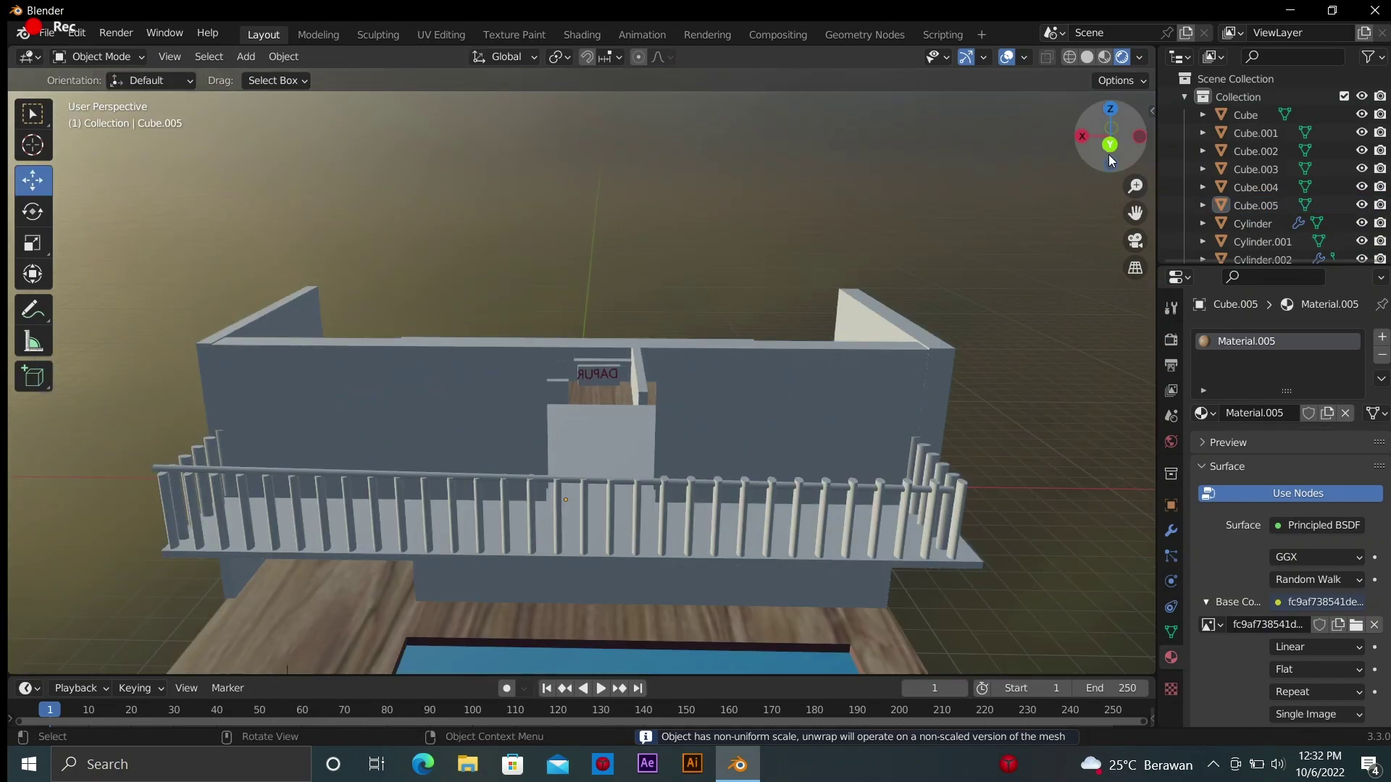
scroll(946, 279, down, 3)
scroll(840, 261, up, 3)
scroll(840, 255, down, 2)
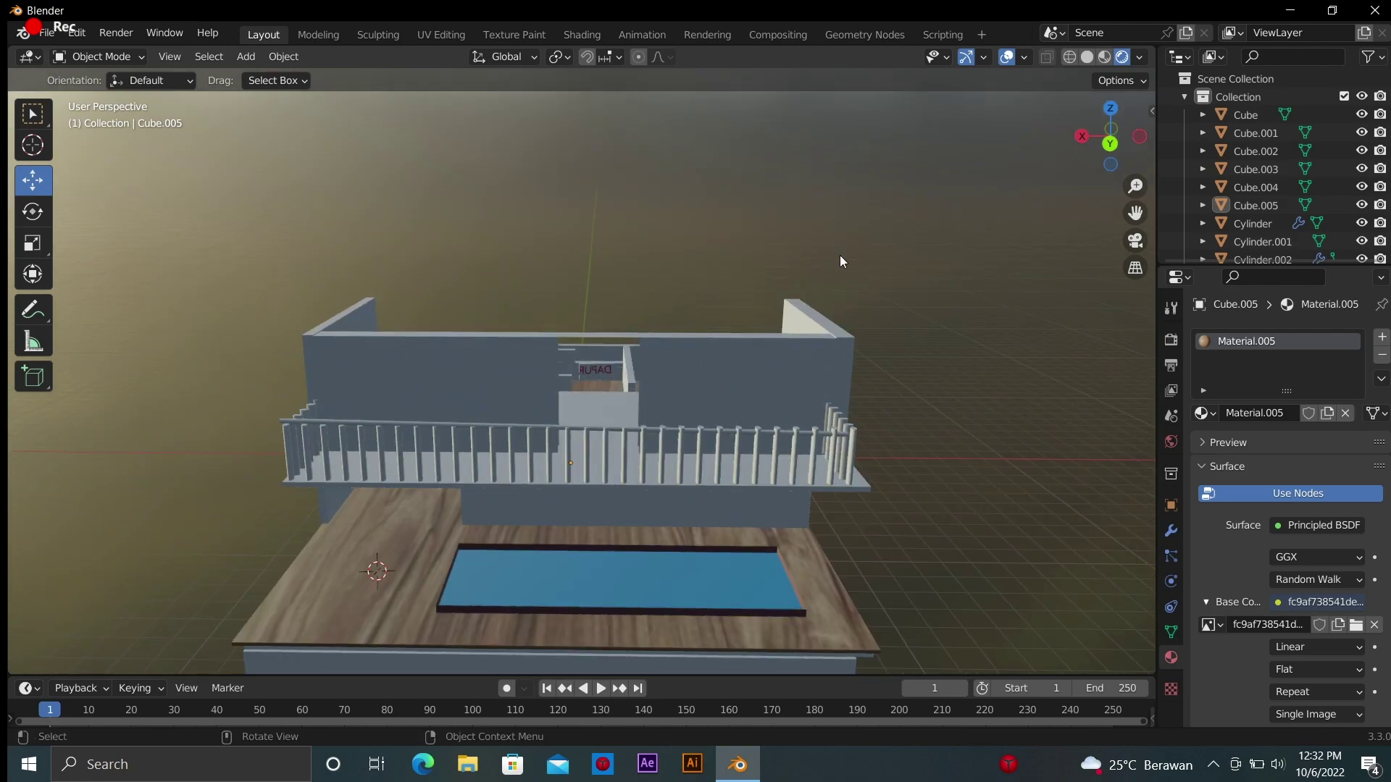
mouse_move(1002, 254)
middle_down()
mouse_move(823, 199)
mouse_move(711, 342)
middle_up()
scroll(823, 199, up, 5)
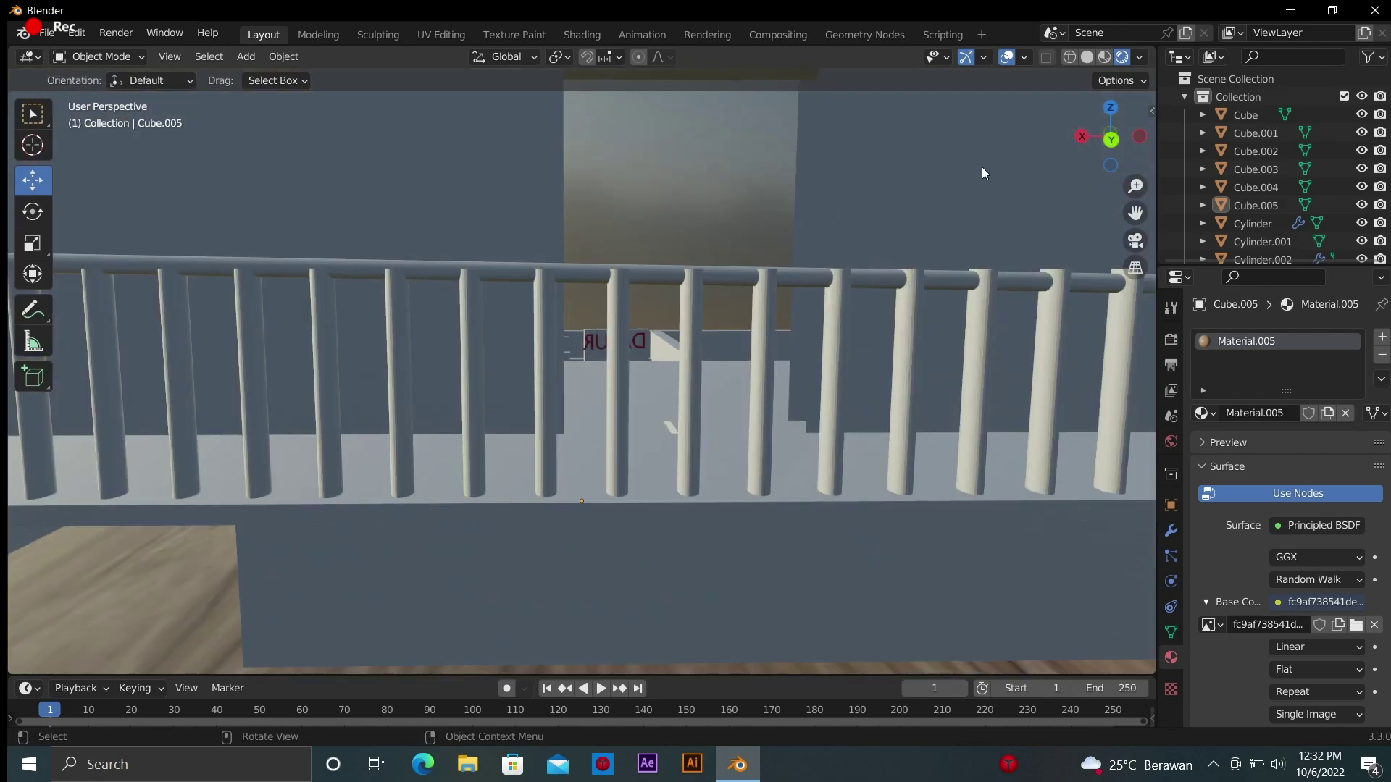
click(711, 342)
Inspect the wall Cube in Edit Mode from the left view, then return to Object Mode
key(grave)
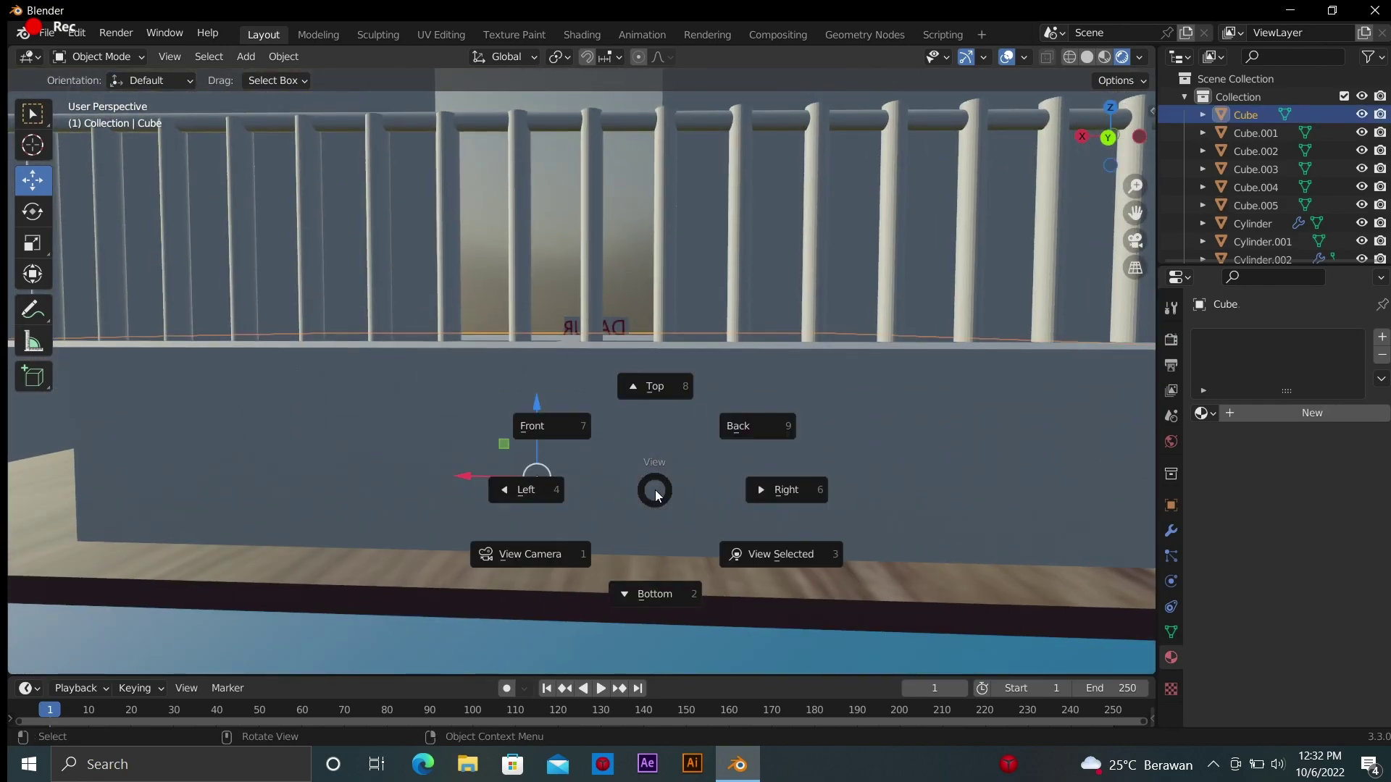
key(Tab)
key(grave)
click(484, 493)
scroll(226, 423, down, 1)
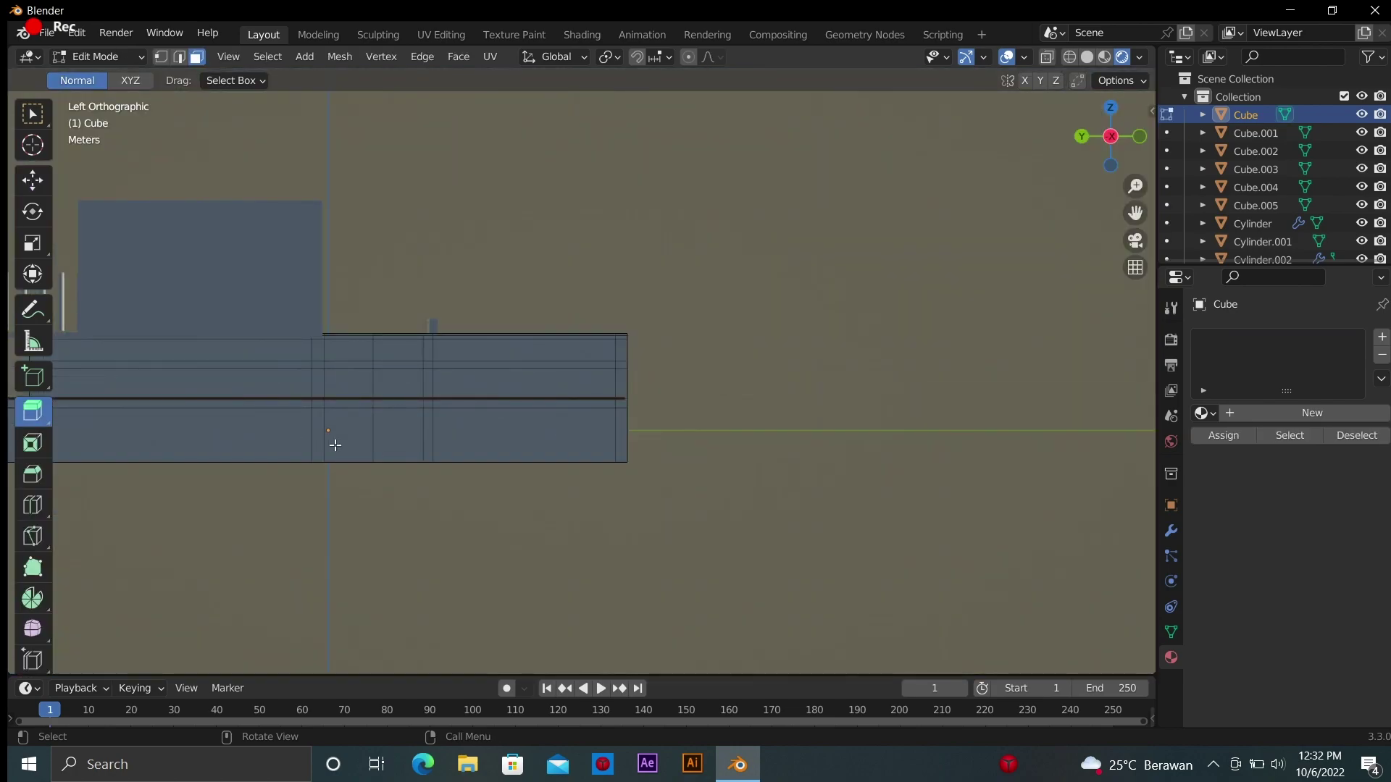
middle_drag(332, 442, 435, 362)
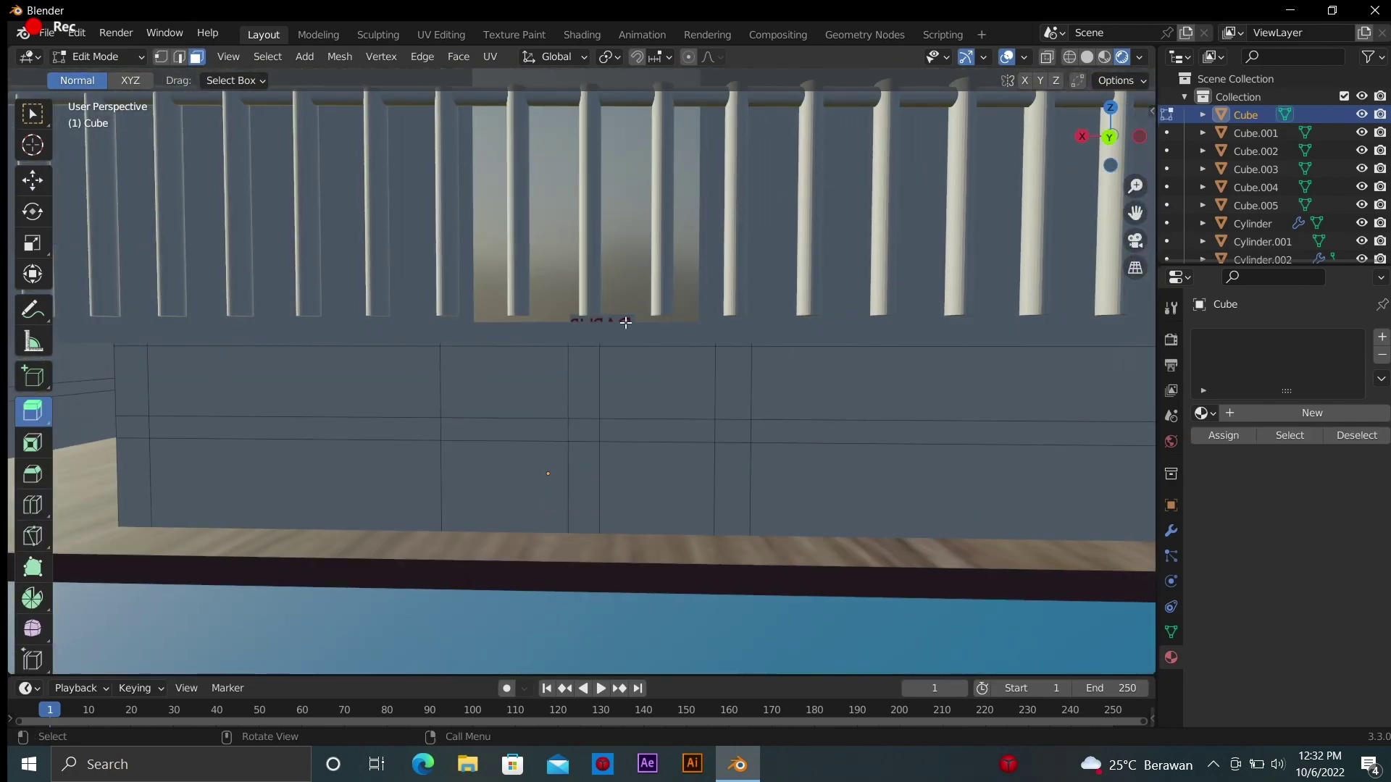
key(ctrl+Tab)
click(469, 468)
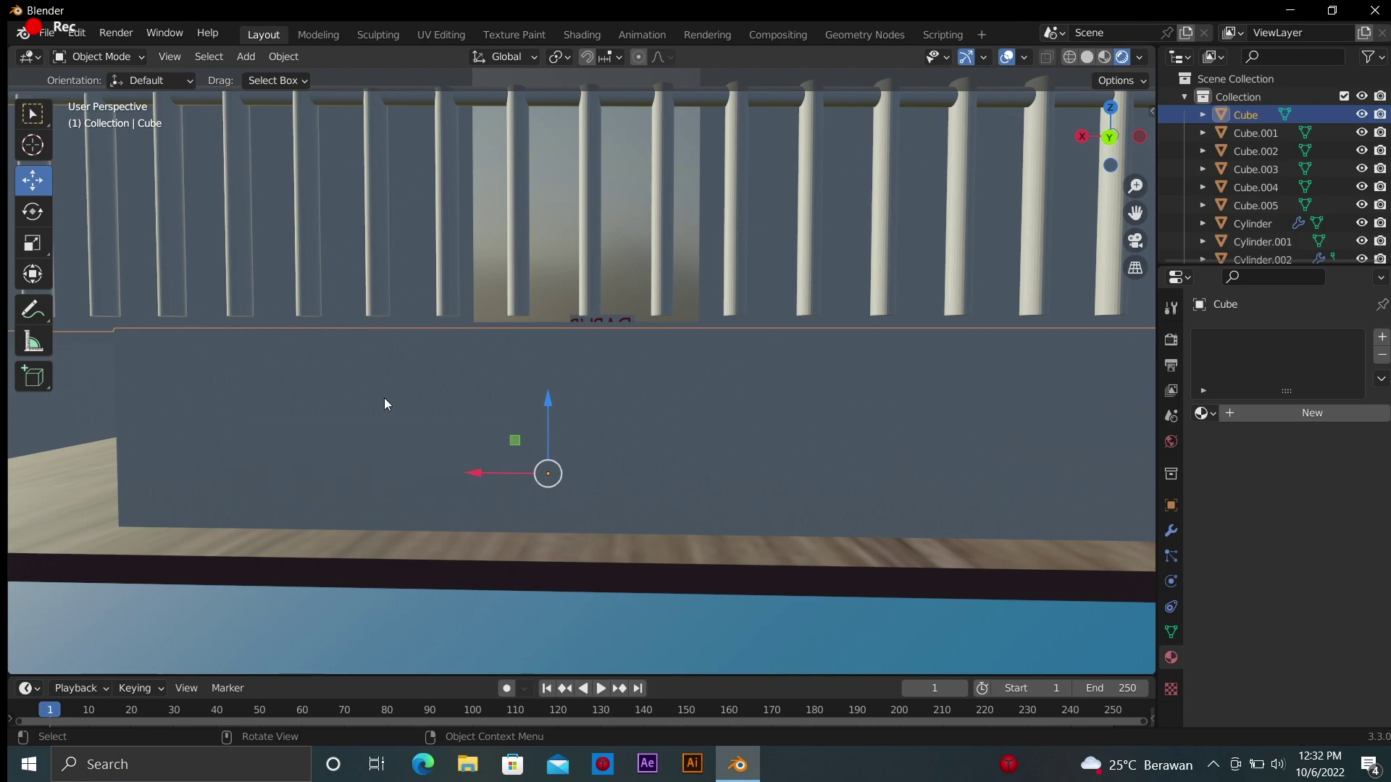
scroll(383, 398, down, 5)
scroll(603, 367, up, 3)
Select the wooden floor Cube.005 and raise it slightly
click(687, 529)
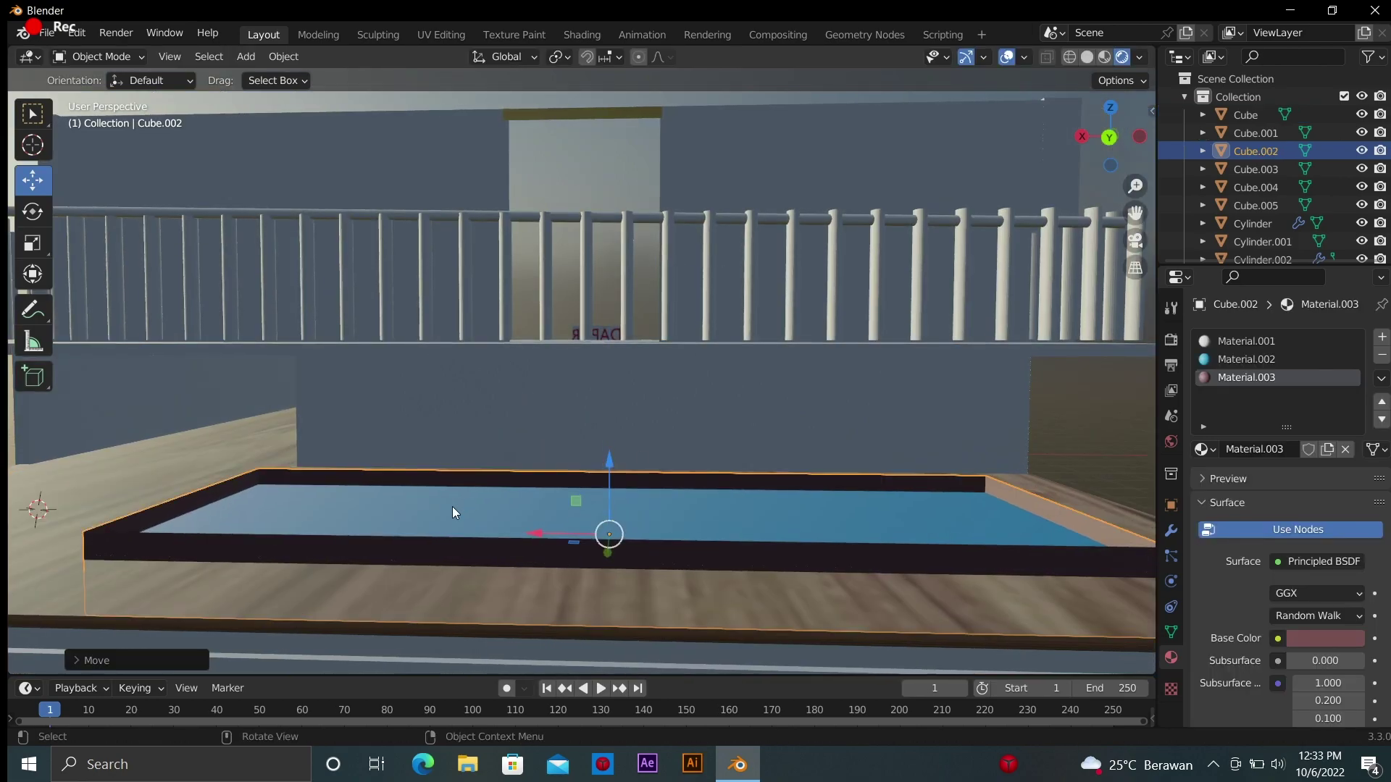
click(541, 563)
drag(542, 563, 558, 593)
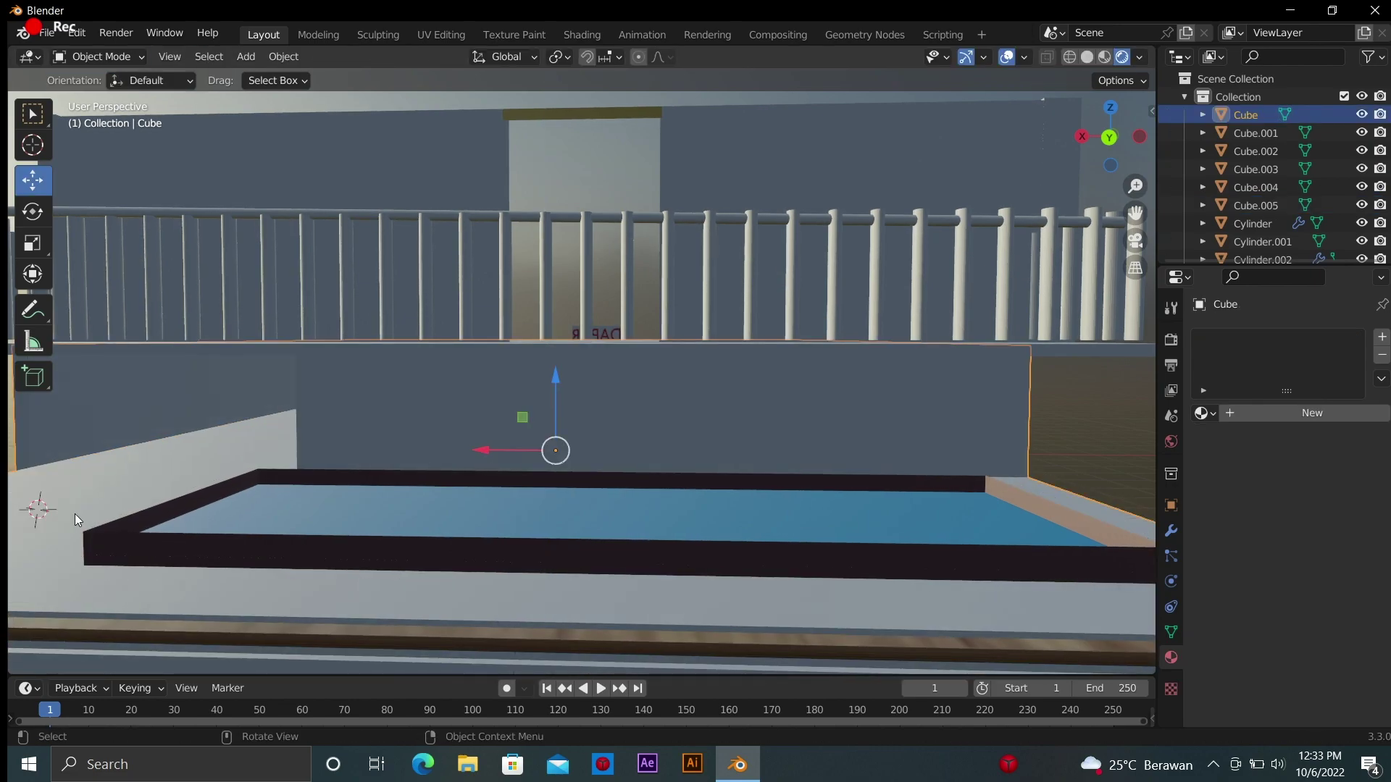
drag(549, 549, 1059, 427)
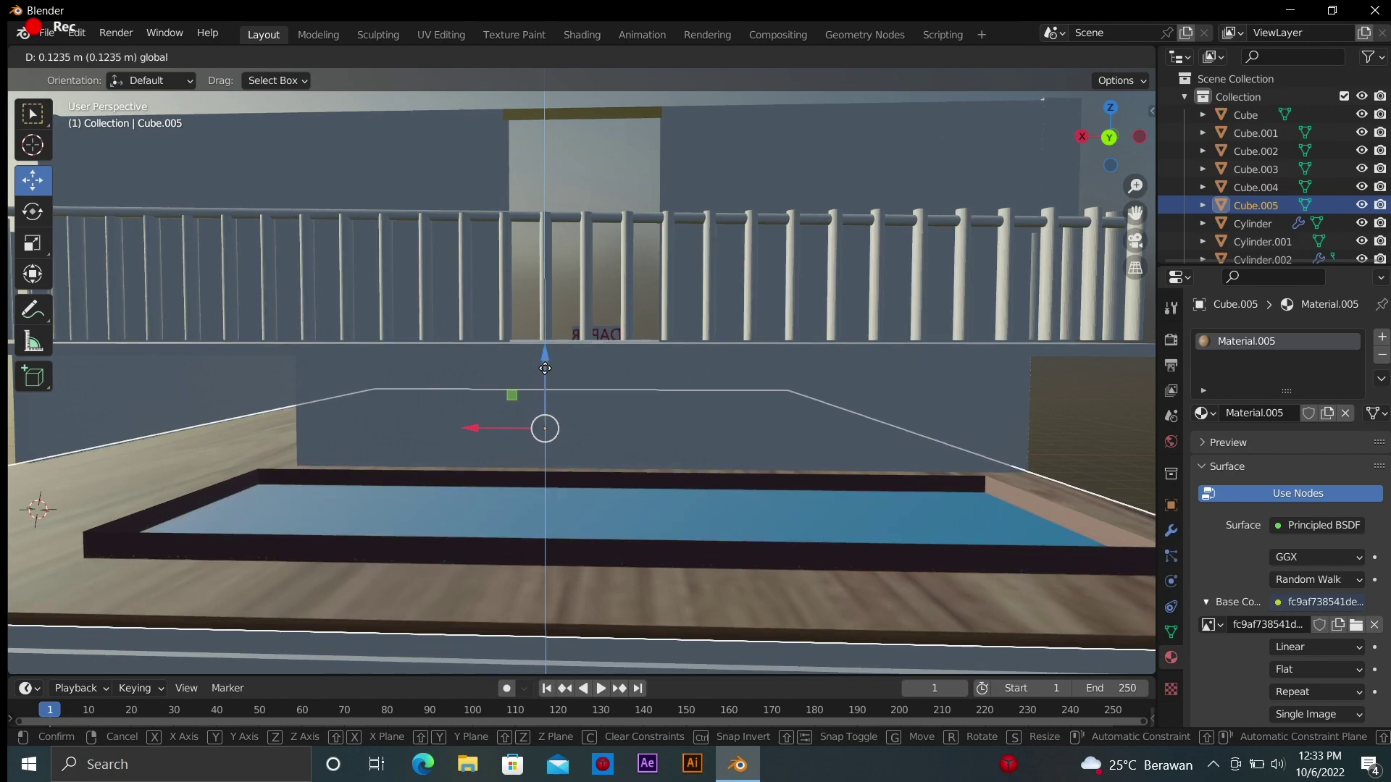
Place the 3D cursor on the house's lower wall
click(720, 413)
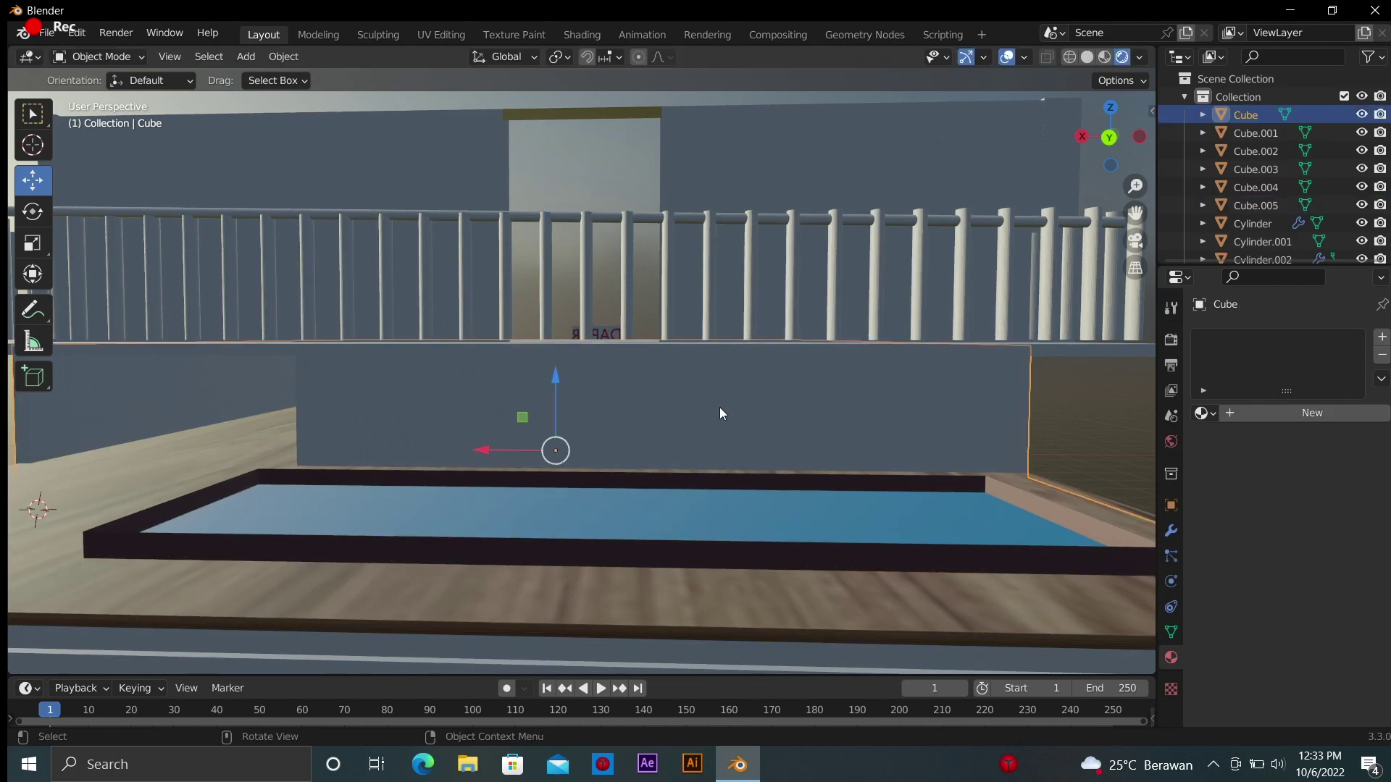
click(32, 144)
click(523, 391)
Add a new cube (Cube.006) at the 3D cursor and rotate it
key(shift+a)
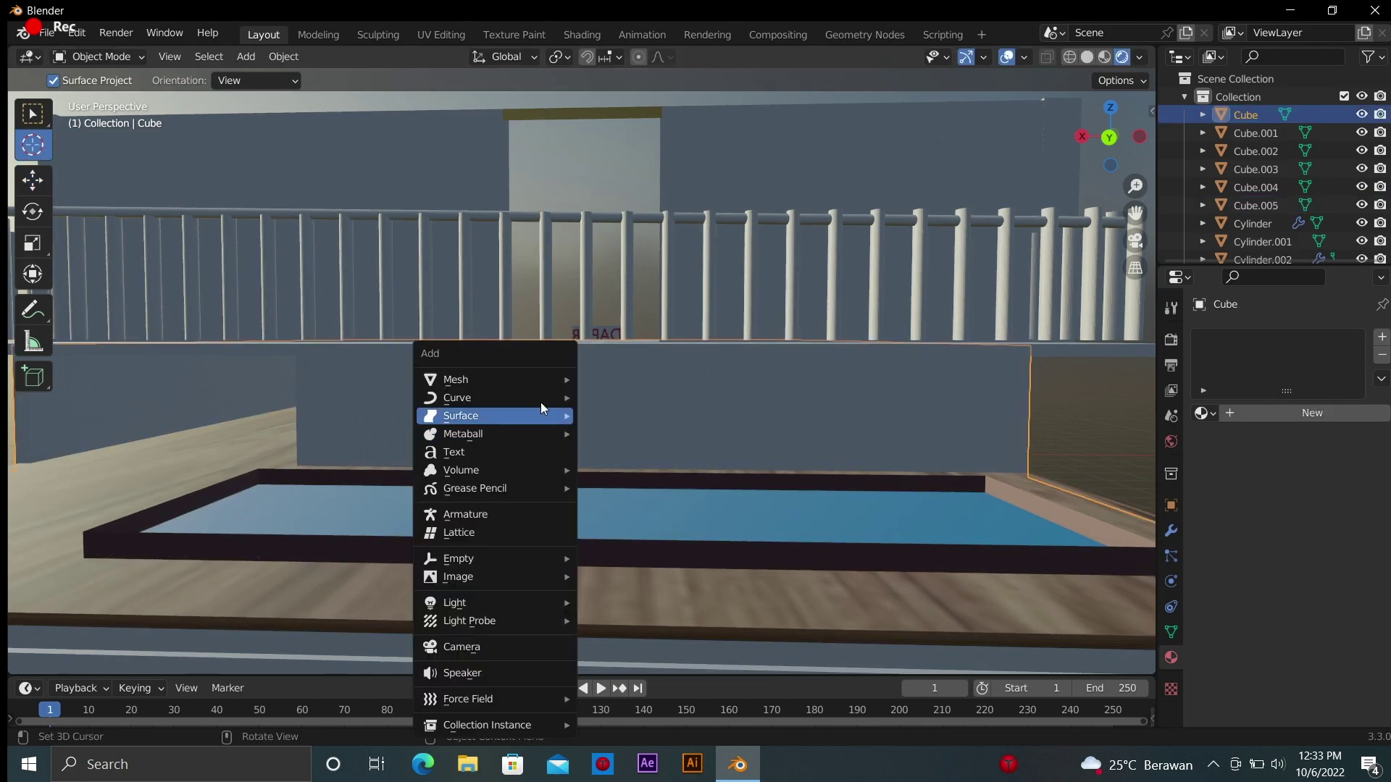
click(612, 397)
scroll(593, 440, down, 3)
click(32, 310)
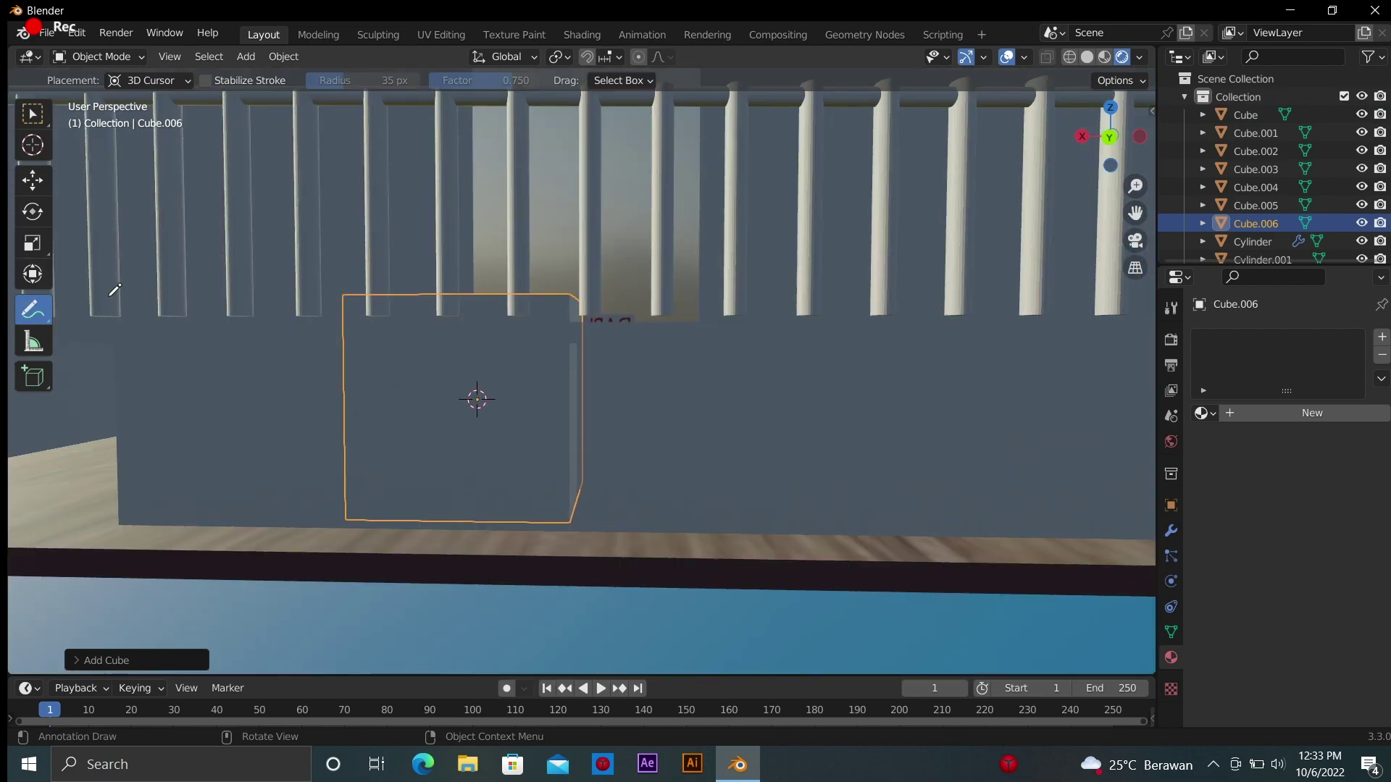
click(33, 275)
middle_drag(547, 407, 362, 377)
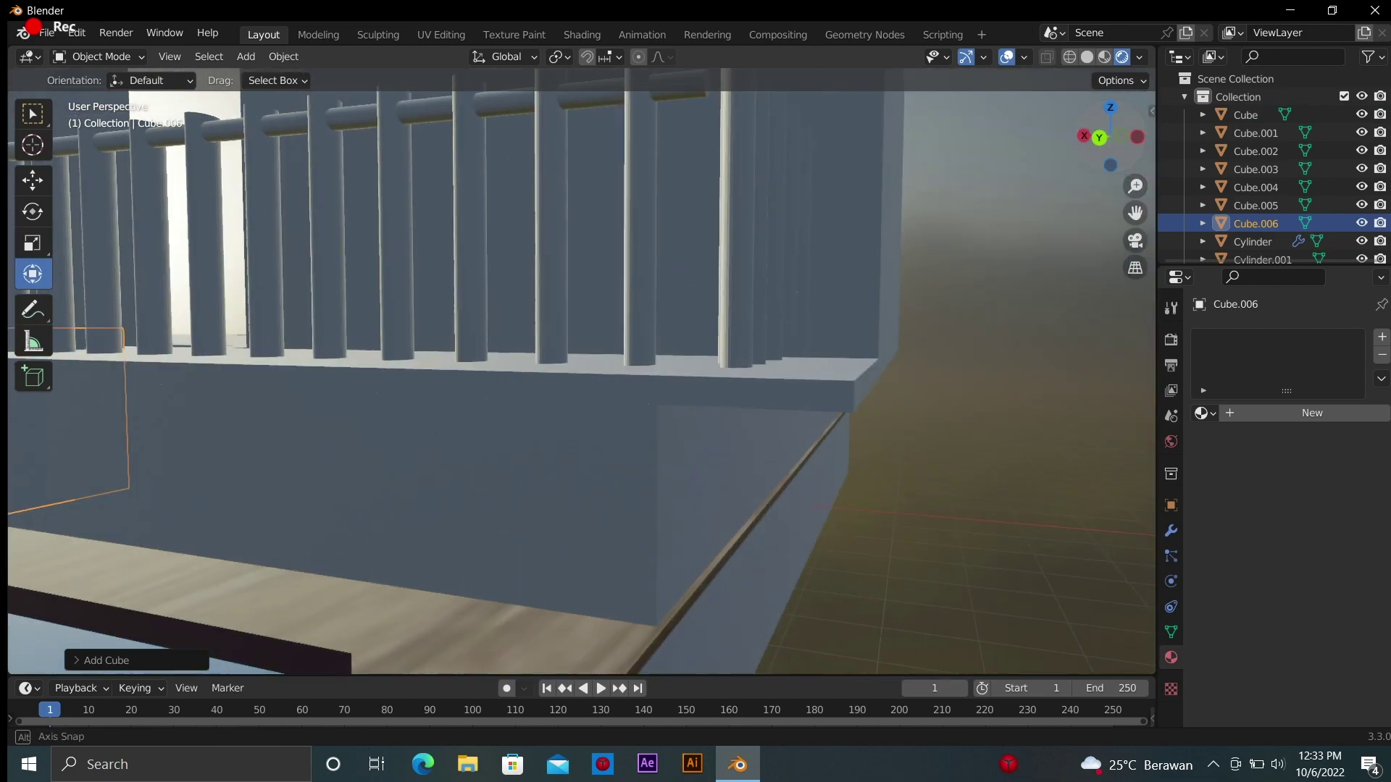
Reposition Cube.006 onto the lower wall below the railing
scroll(202, 349, down, 3)
drag(262, 388, 360, 381)
scroll(362, 380, up, 5)
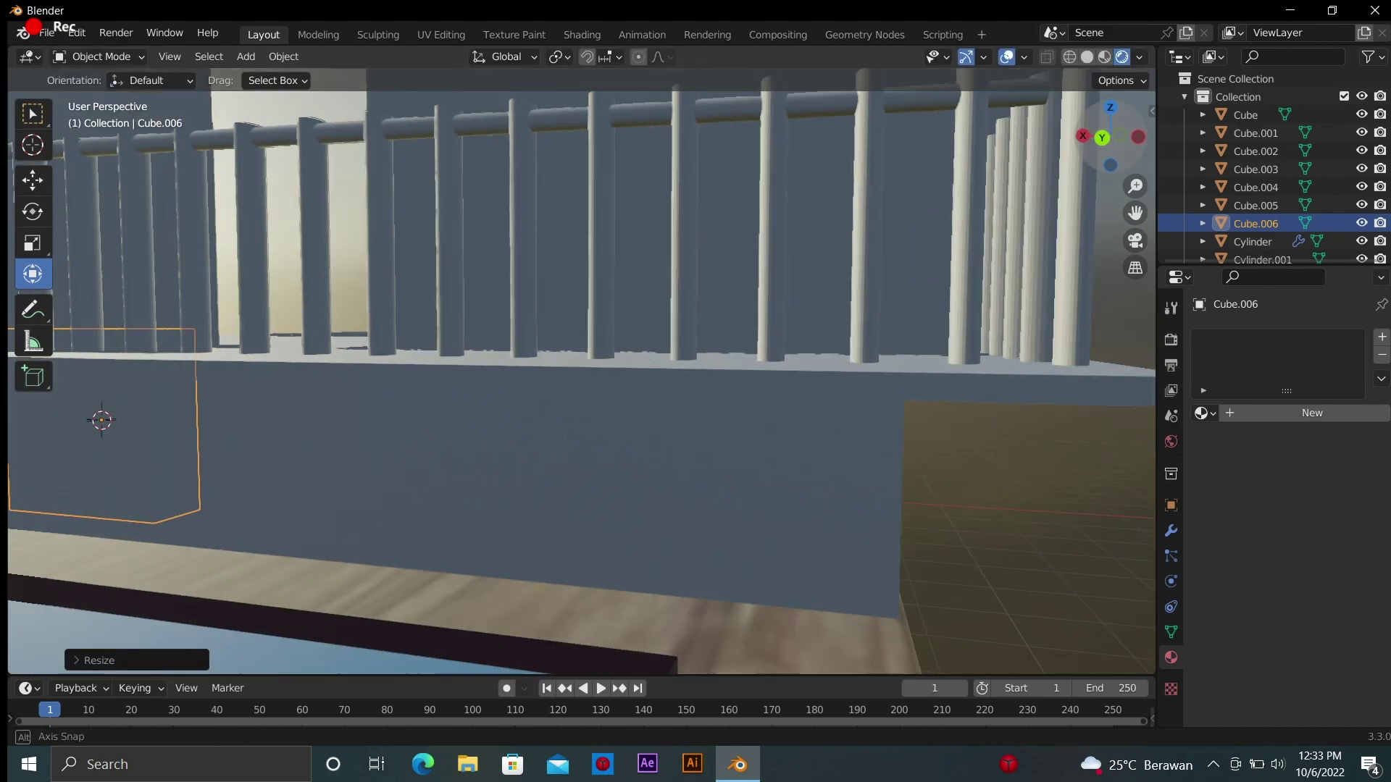
middle_drag(362, 379, 1006, 198)
click(32, 186)
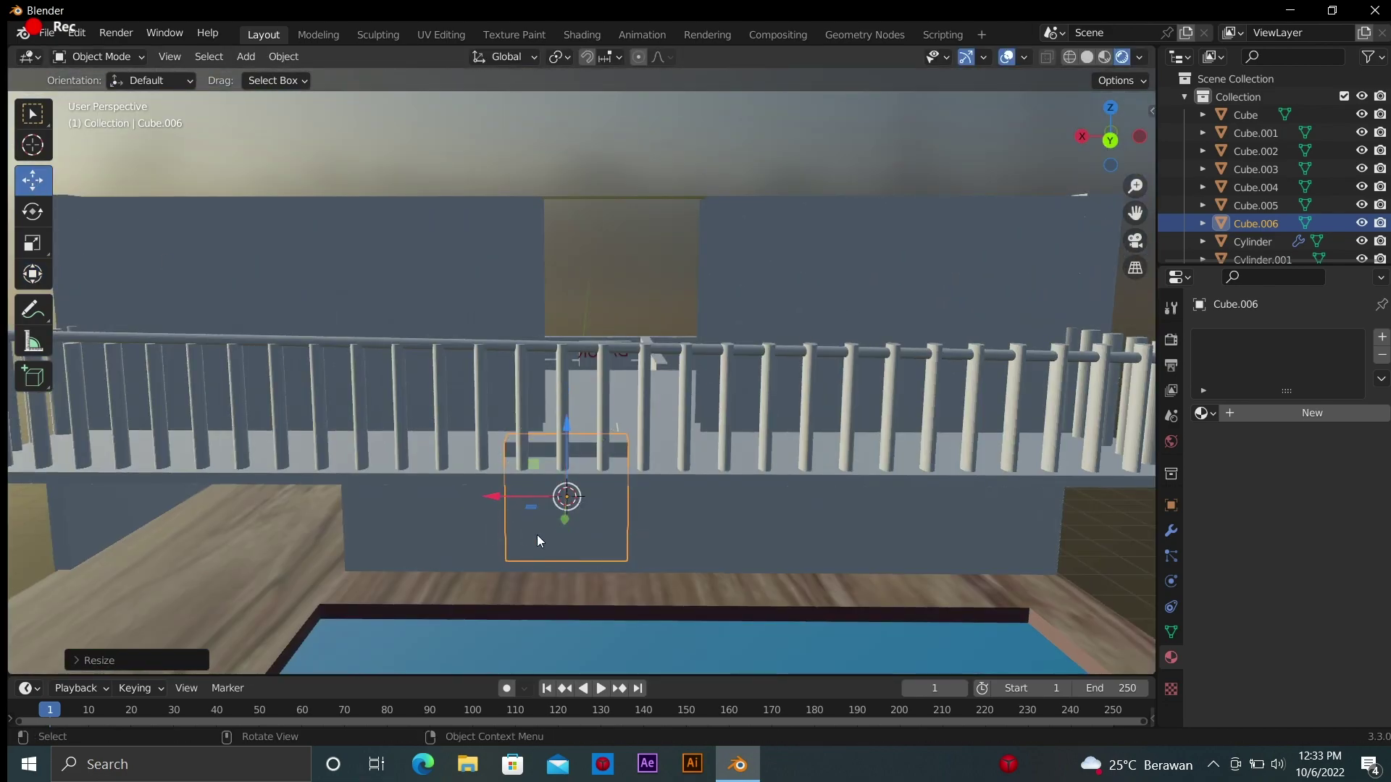
drag(536, 541, 572, 539)
Shift Cube.006 right and down and shrink it to a 0.6559 square panel
scroll(584, 528, up, 4)
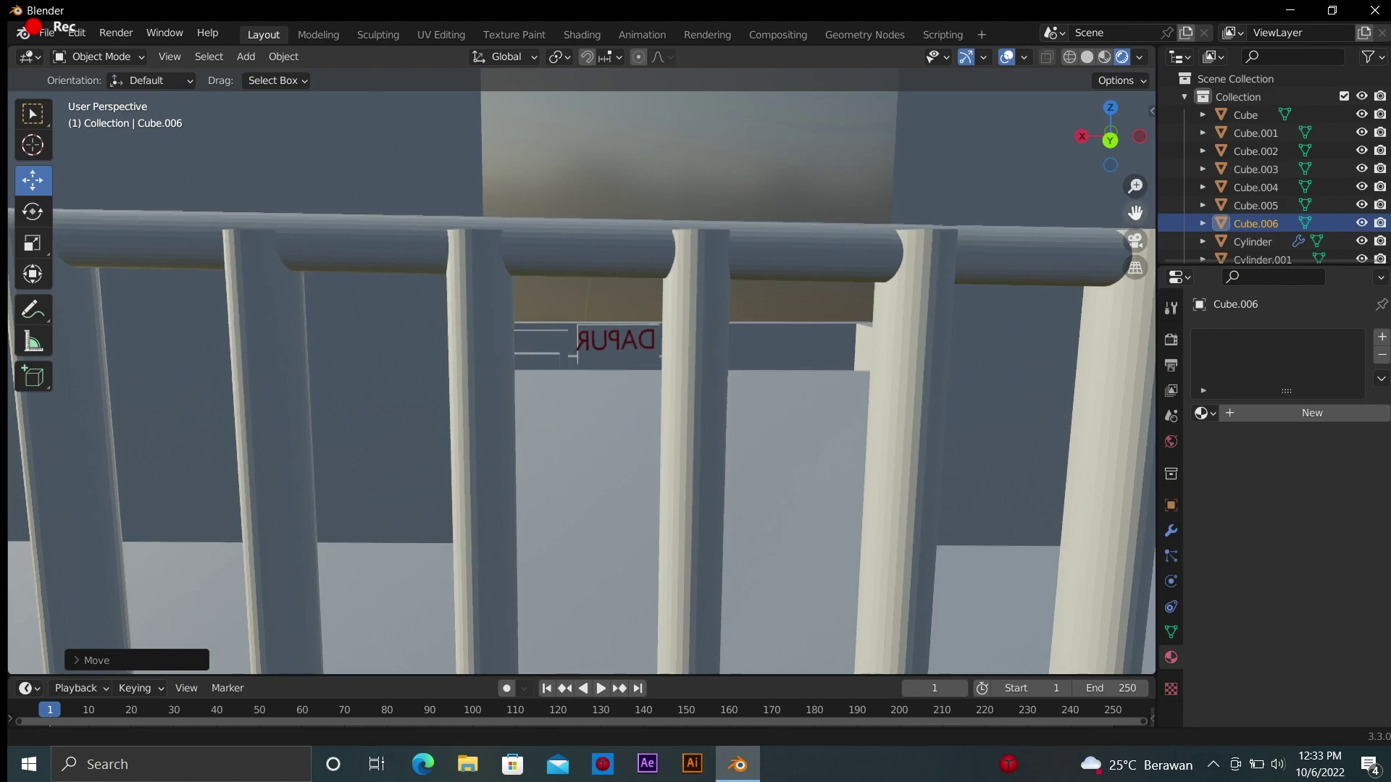
middle_drag(646, 512, 930, 285)
scroll(931, 284, down, 2)
drag(570, 284, 579, 248)
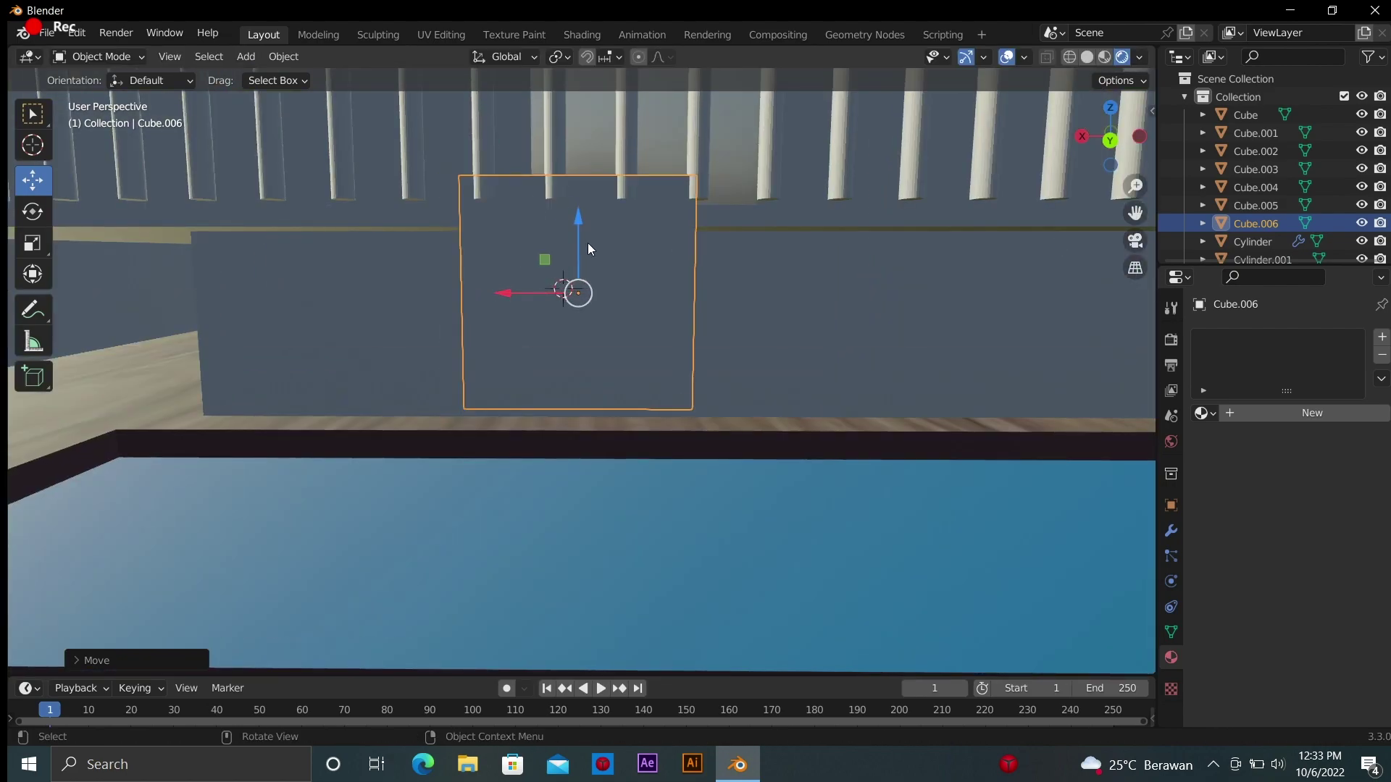
click(20, 279)
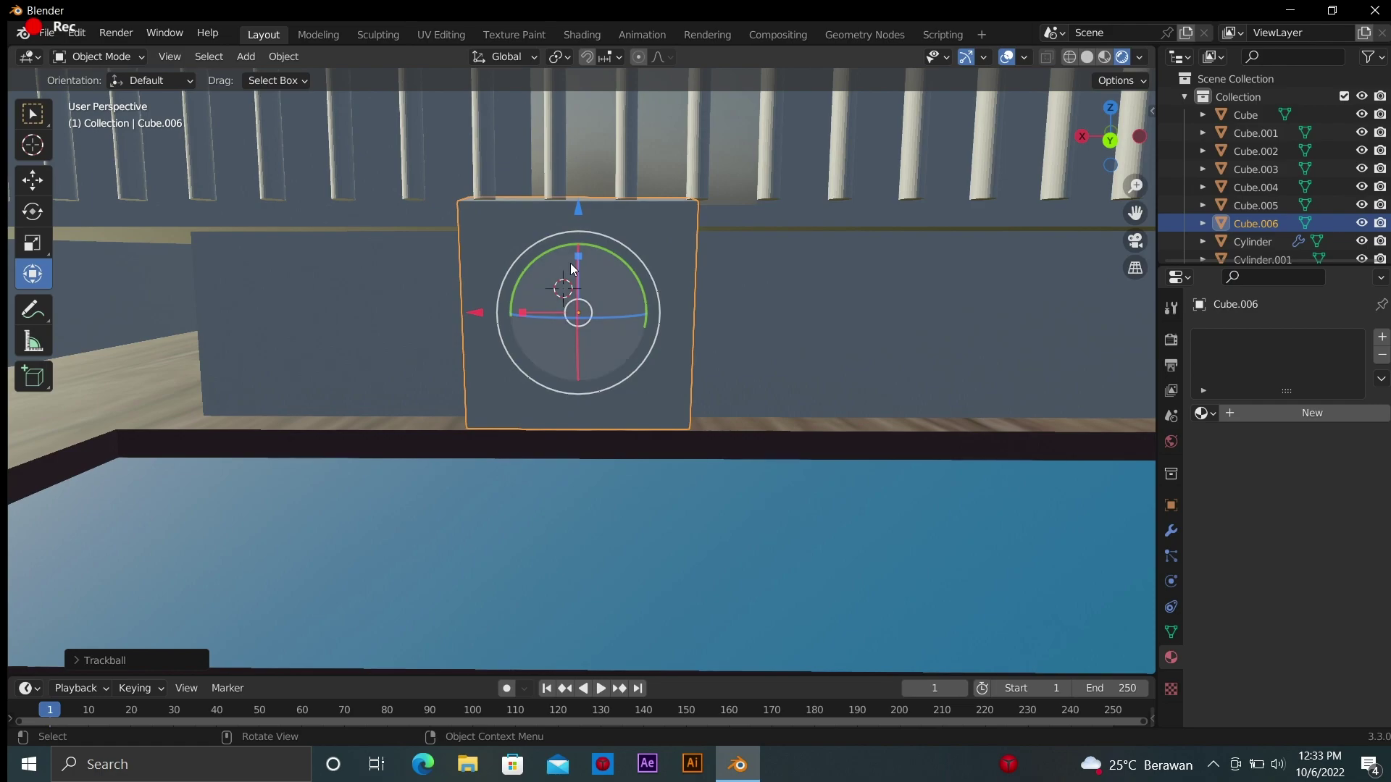
mouse_move(578, 248)
mouse_down()
mouse_move(576, 268)
mouse_move(490, 293)
mouse_move(605, 297)
mouse_up()
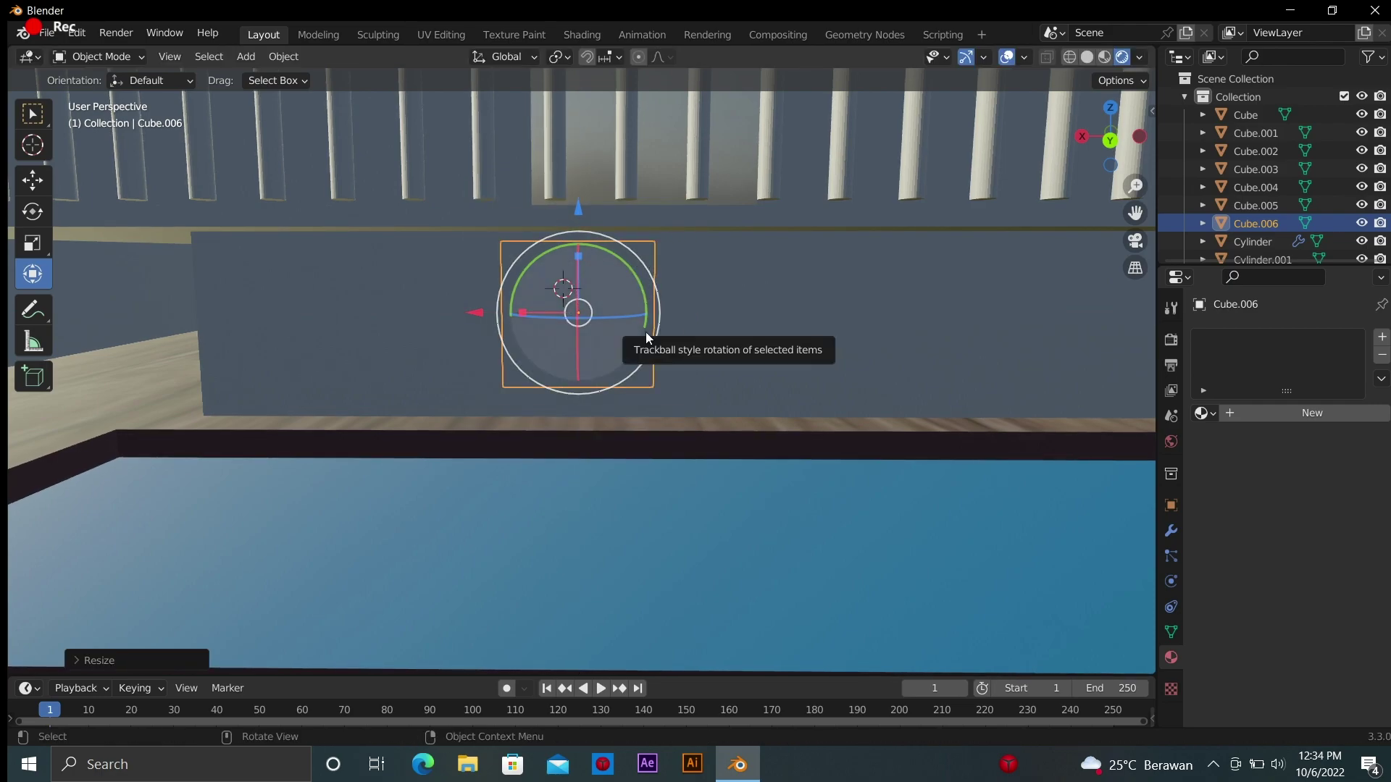
key(Tab)
Loop-cut Cube.006's front vertically and horizontally into a 2×2 grid of panes
click(33, 504)
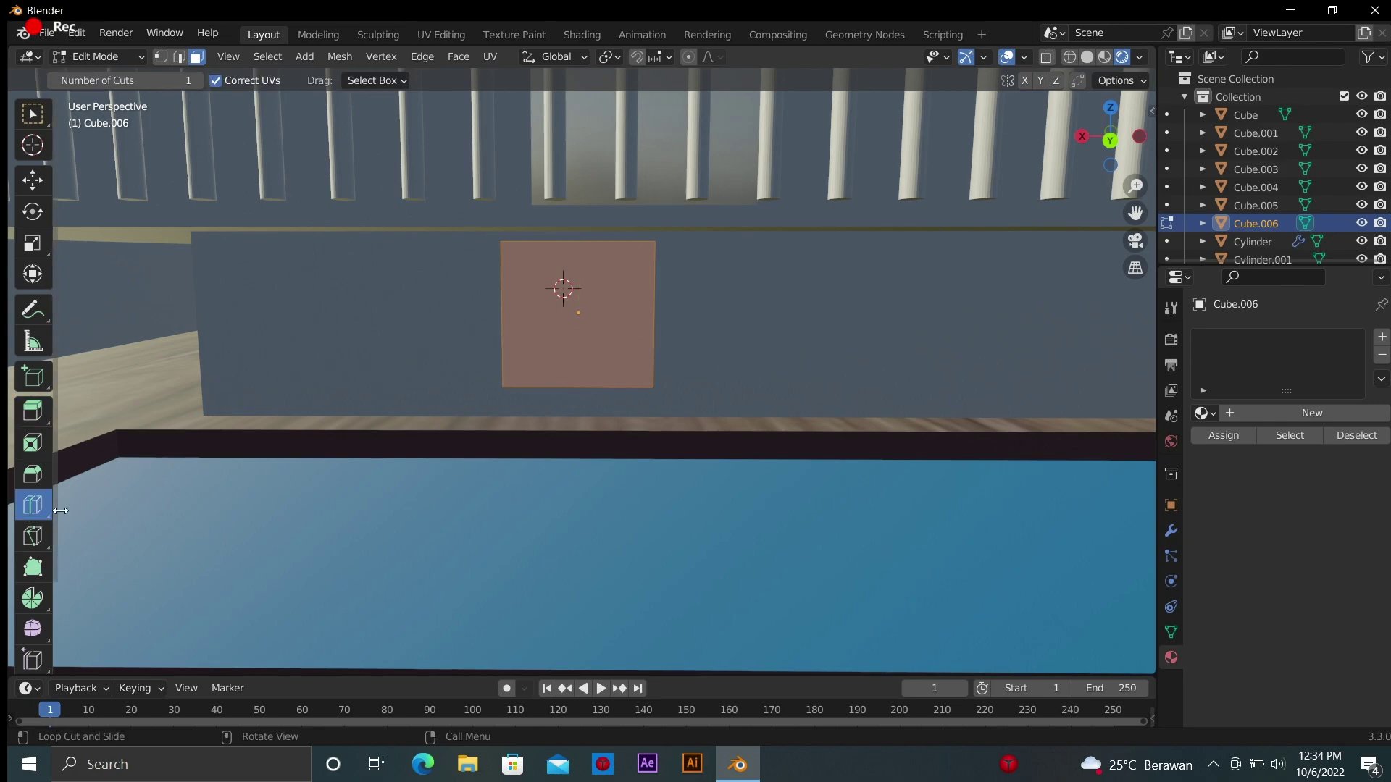
mouse_move(584, 388)
mouse_down()
mouse_move(603, 397)
mouse_move(568, 399)
mouse_up()
drag(505, 318, 504, 335)
drag(498, 382, 522, 387)
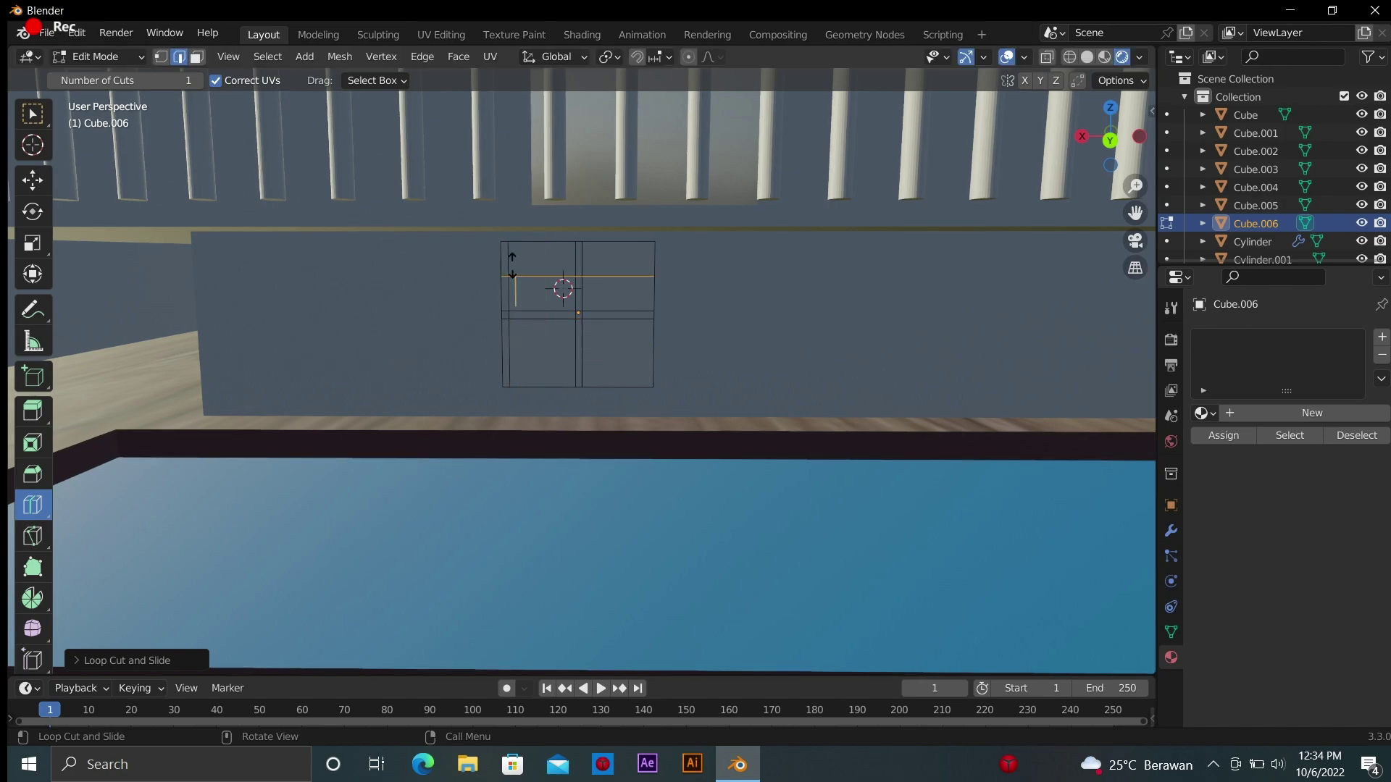
drag(512, 265, 512, 239)
drag(634, 310, 651, 318)
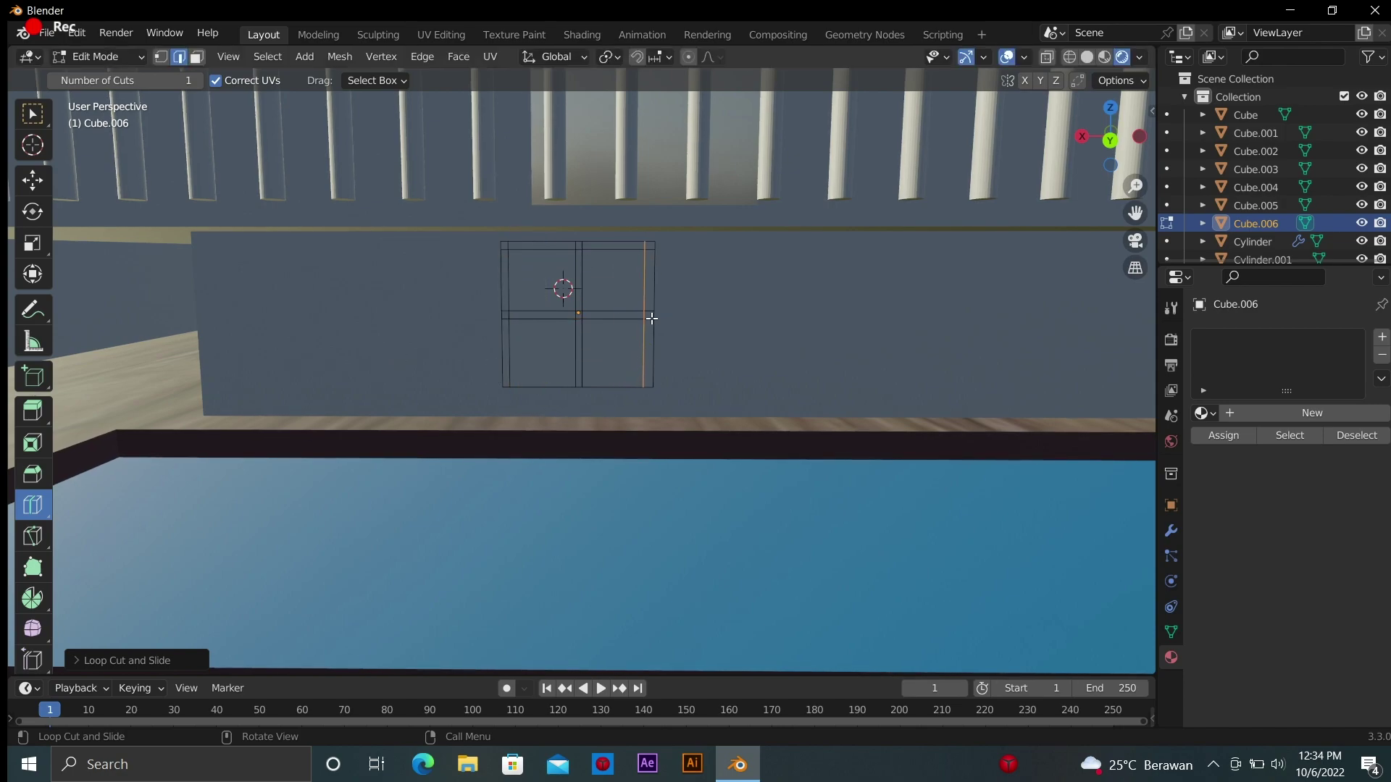
drag(501, 347, 490, 372)
Switch to face selection and select the first window pane
key(Tab)
key(Tab)
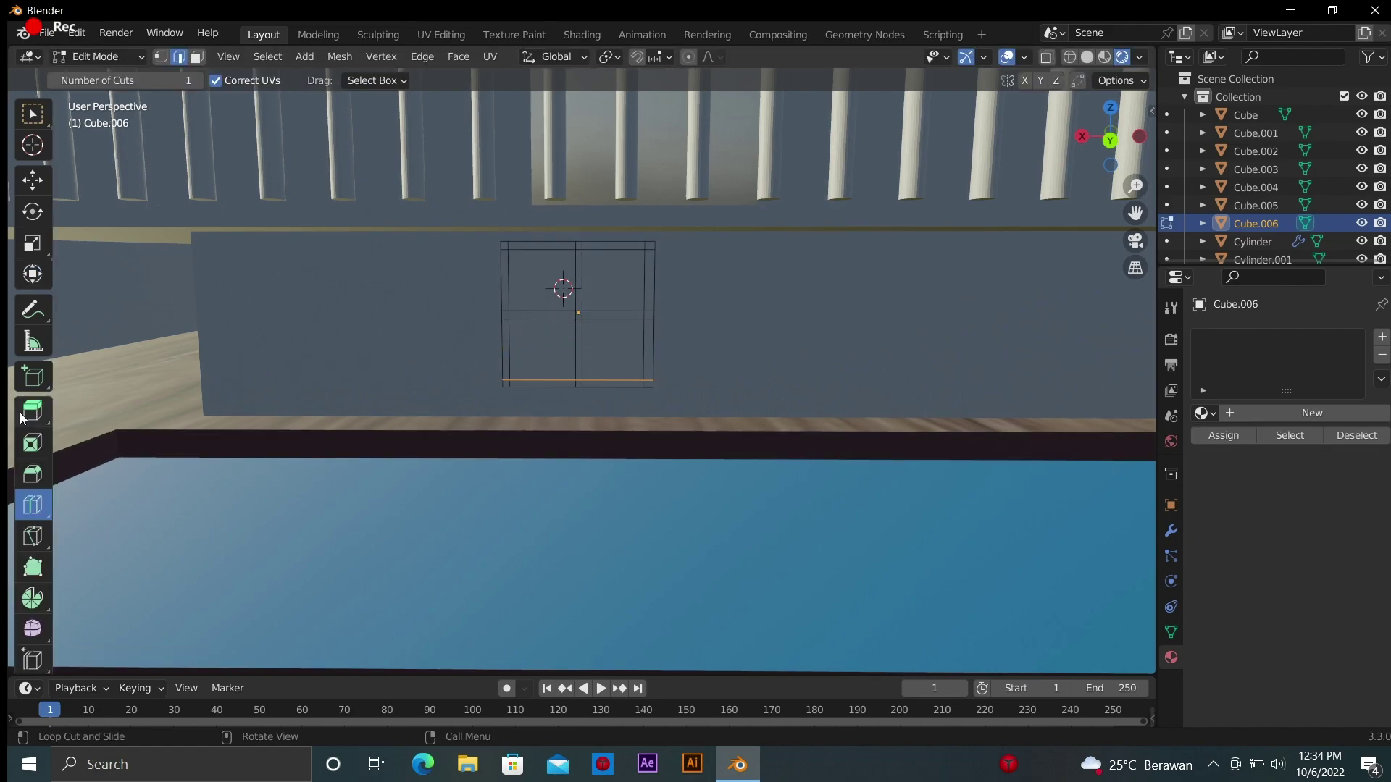
click(22, 417)
key(3)
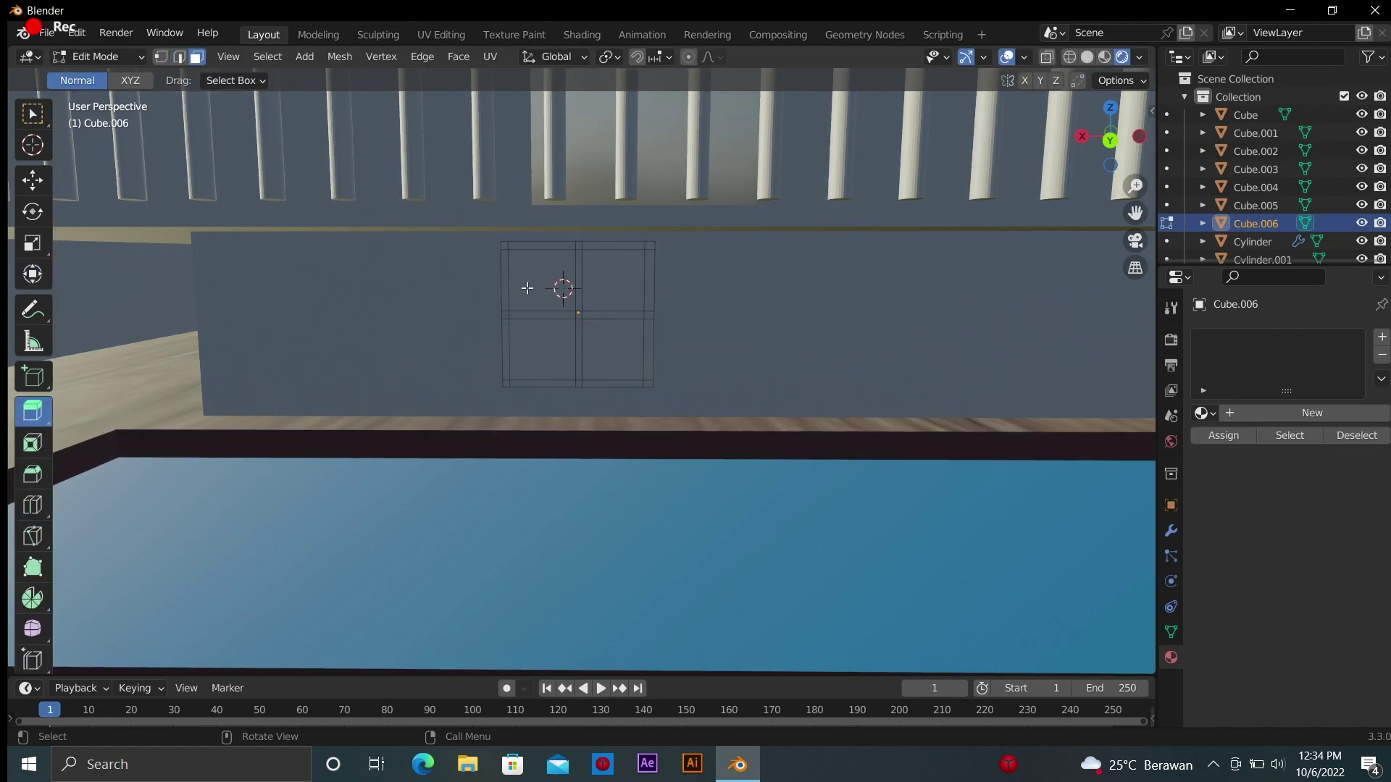
click(548, 347)
Select all four panes and give them a new material in a second slot
shift+click(612, 350)
shift+click(612, 282)
shift+click(554, 301)
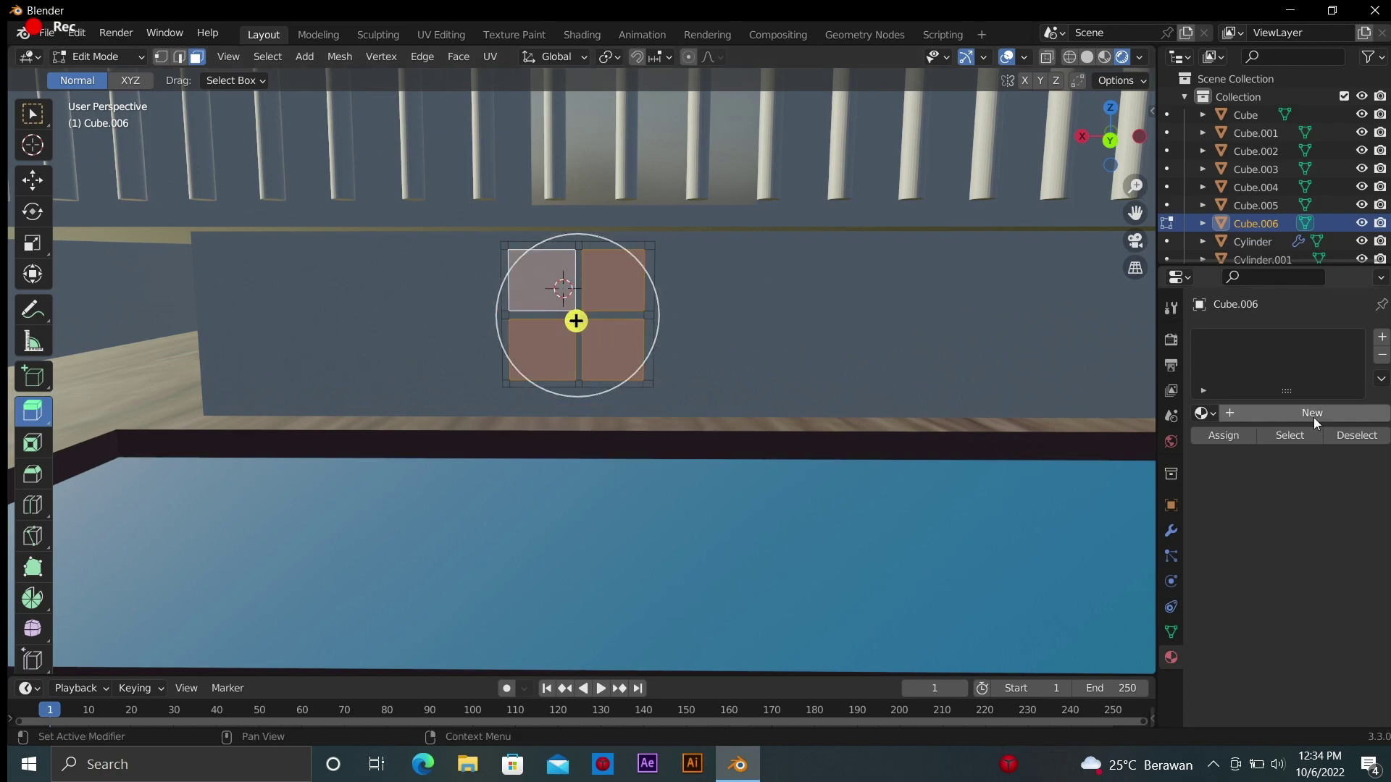
click(1332, 415)
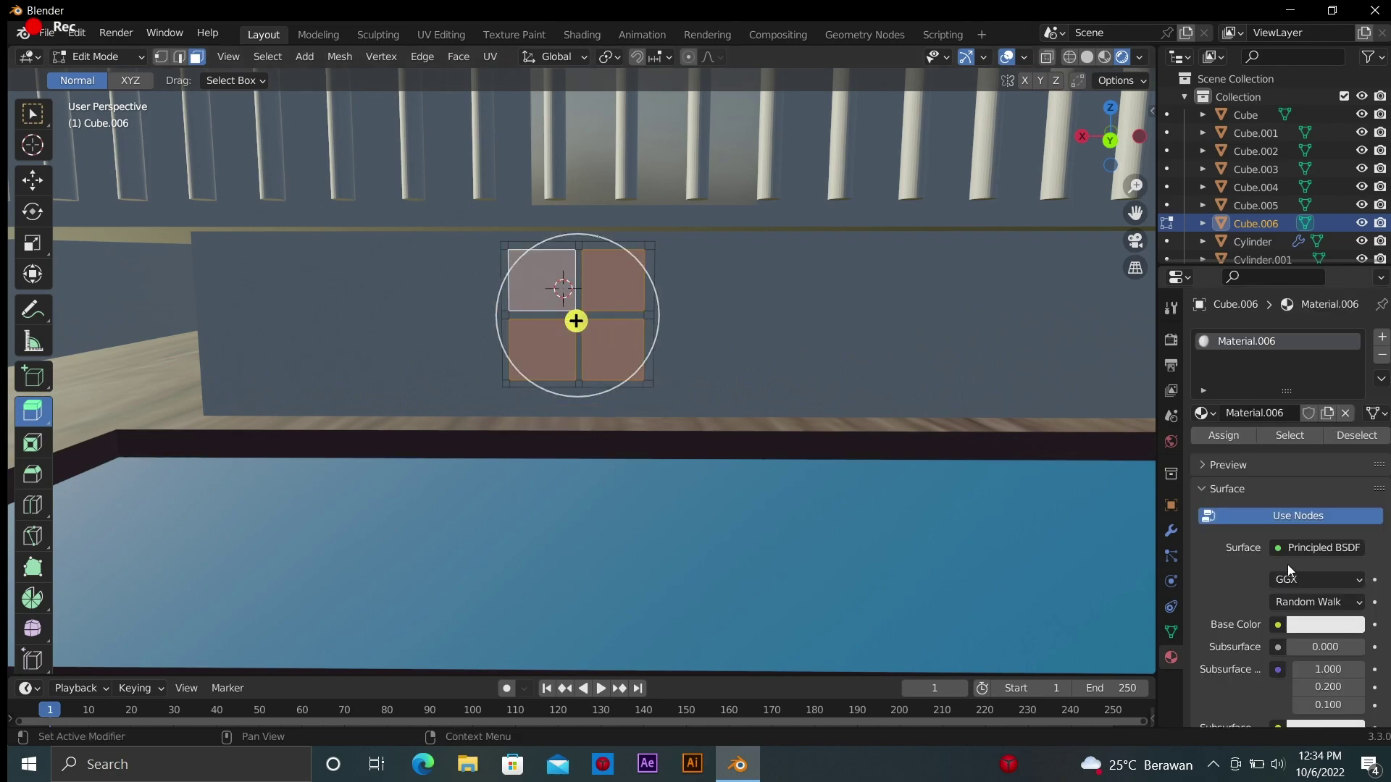
click(1382, 337)
click(1246, 449)
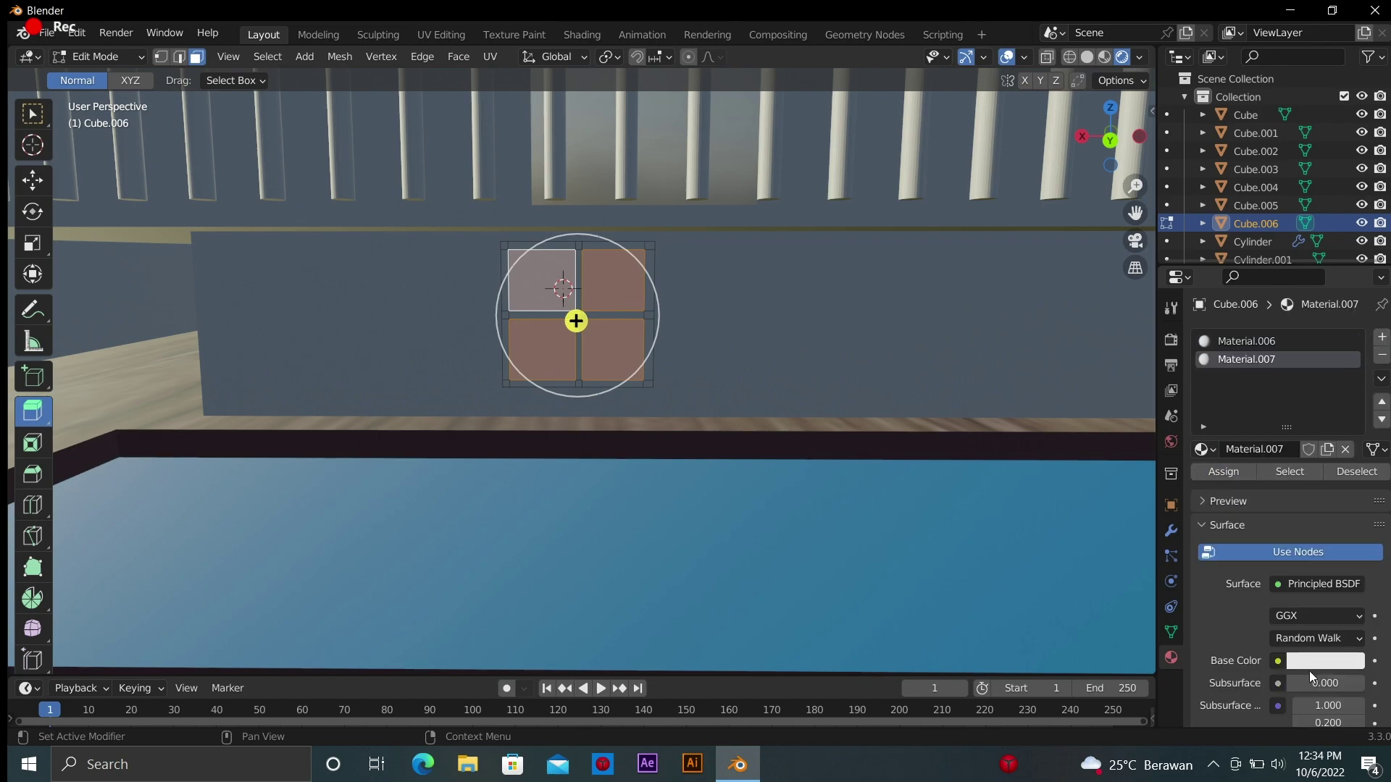
Make the pane material Material.007 a Glass BSDF with roughness 0
right_click(1279, 585)
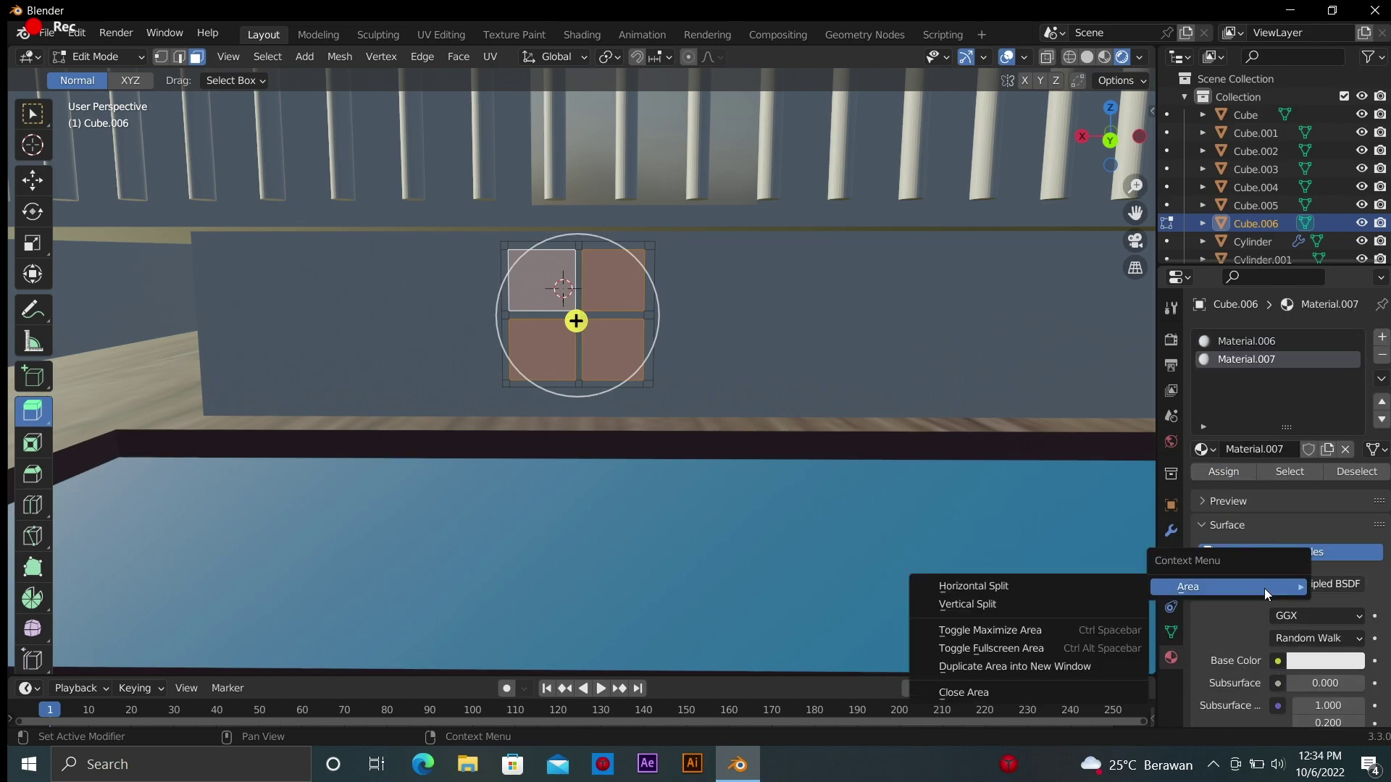
click(1318, 584)
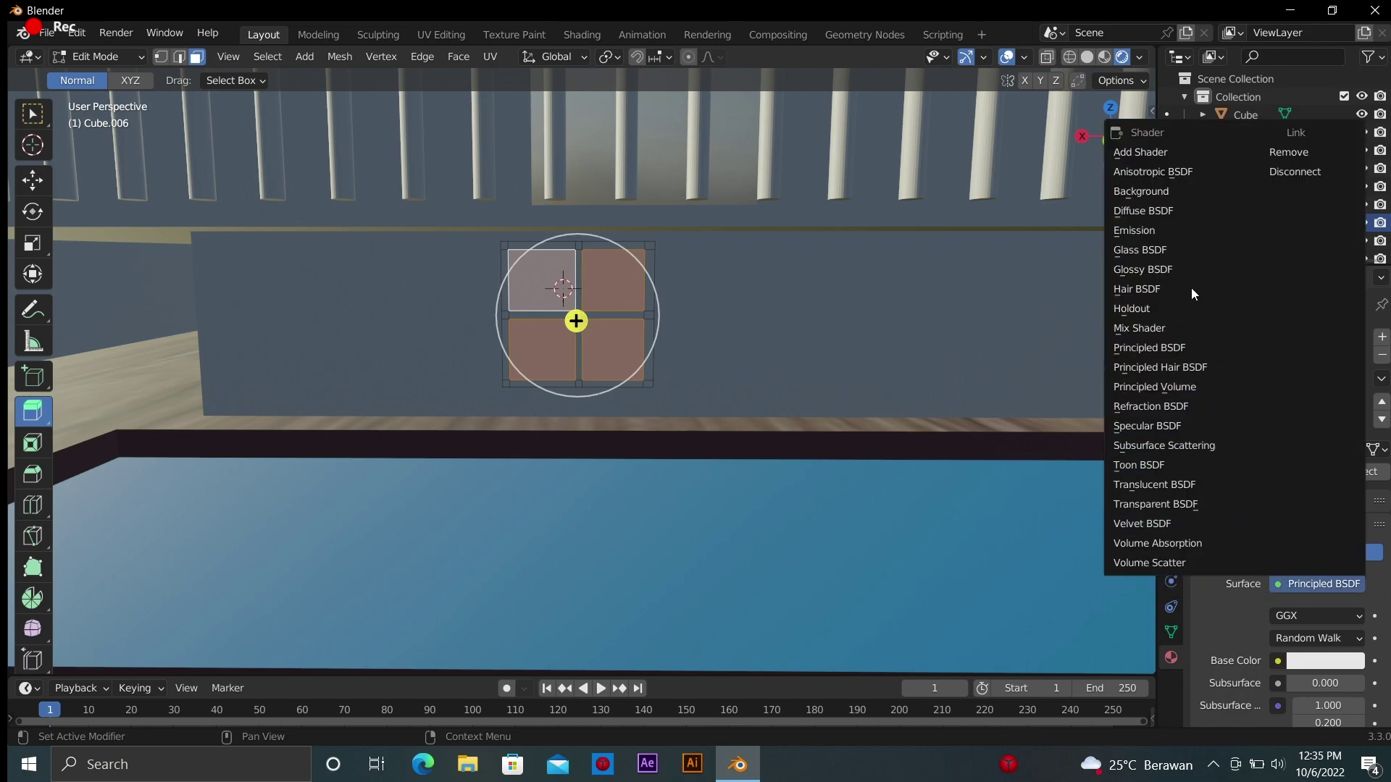
key(Escape)
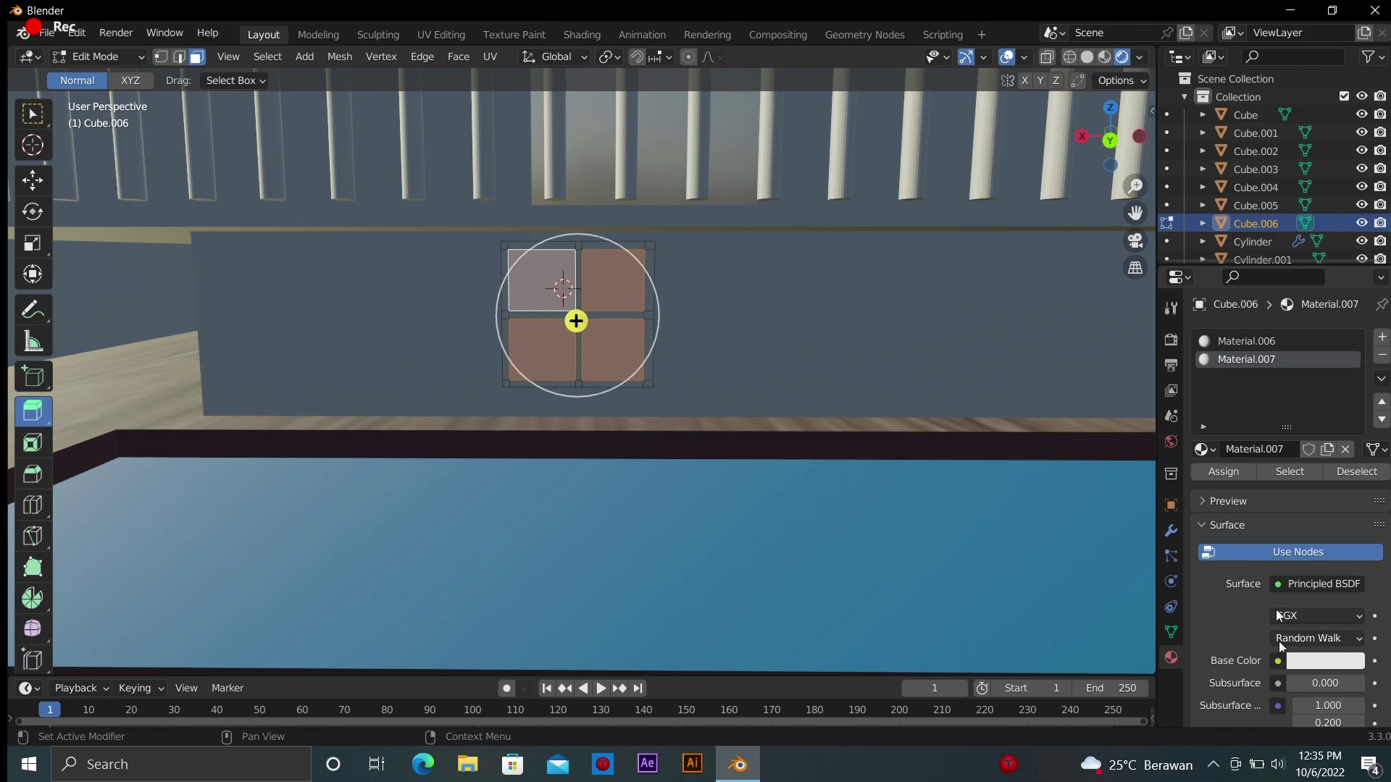
click(1318, 583)
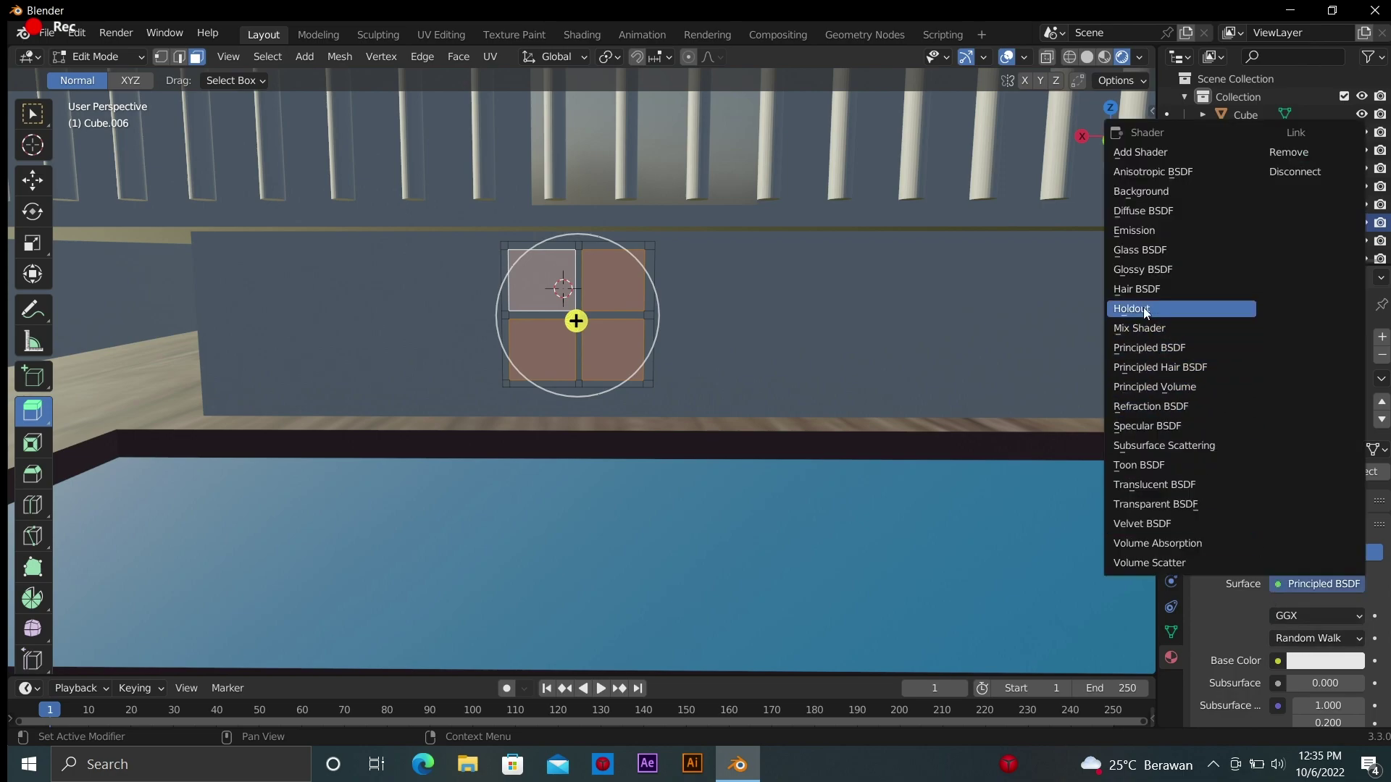
click(1140, 250)
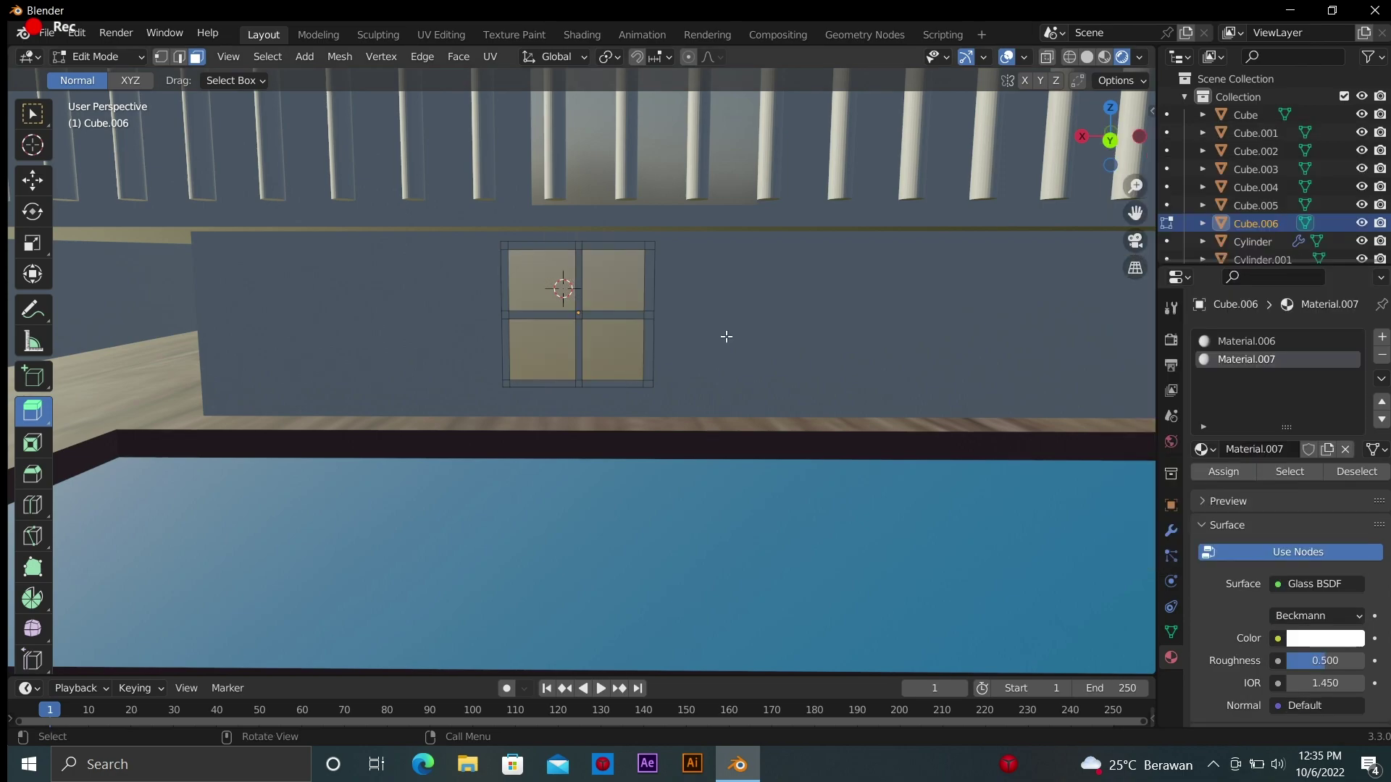
drag(1328, 671, 1282, 670)
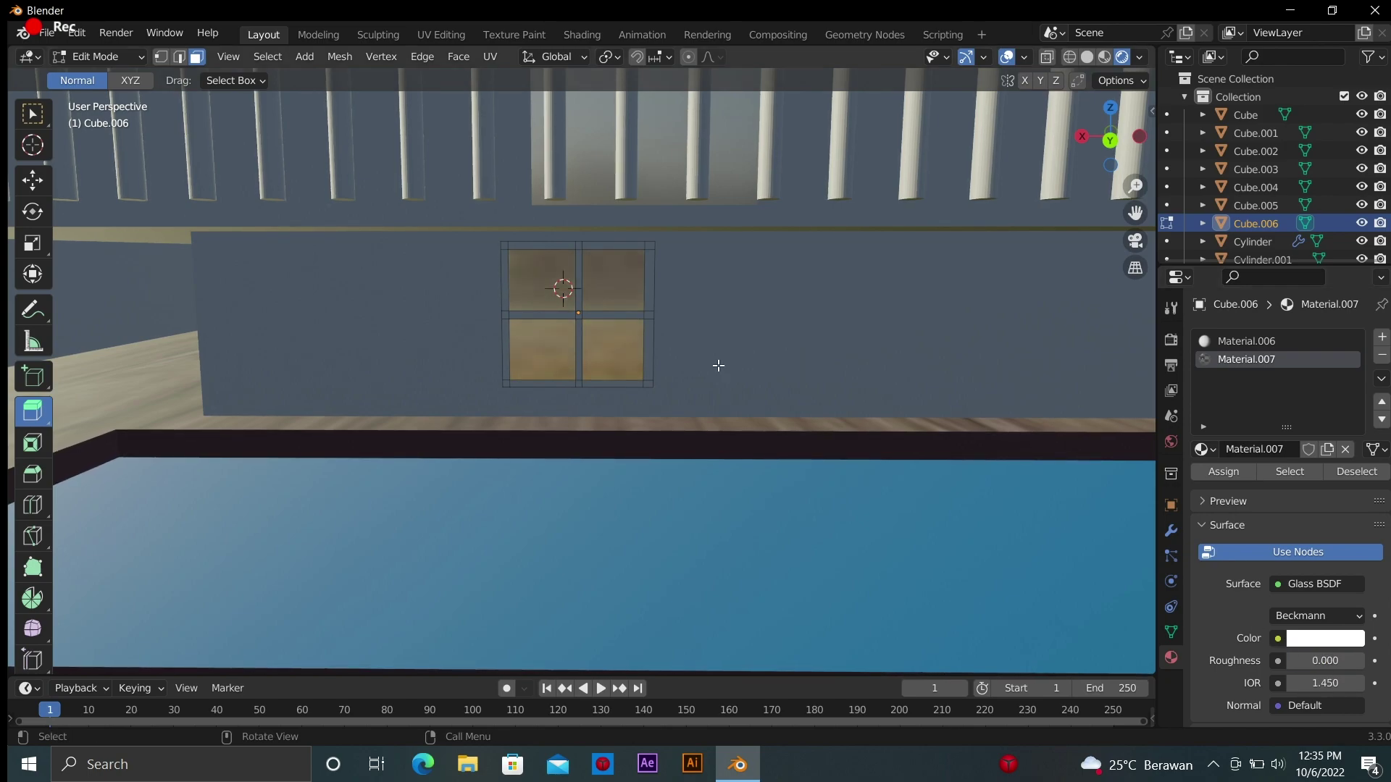
Change the frame's Material.006 base colour to a reddish tone
click(1246, 341)
click(1324, 661)
drag(1305, 528, 1249, 514)
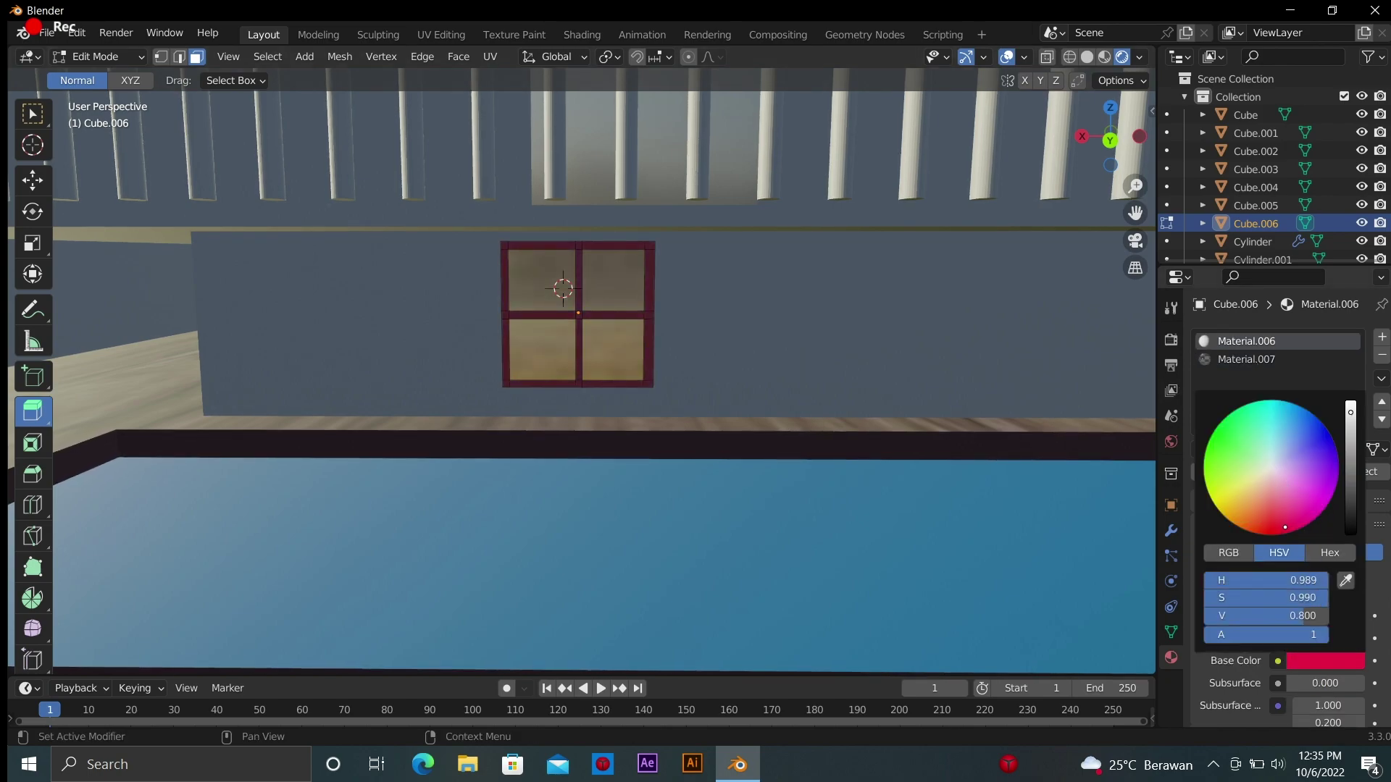
scroll(652, 405, down, 5)
Return to Object Mode and scale the window down
key(ctrl+KP_3)
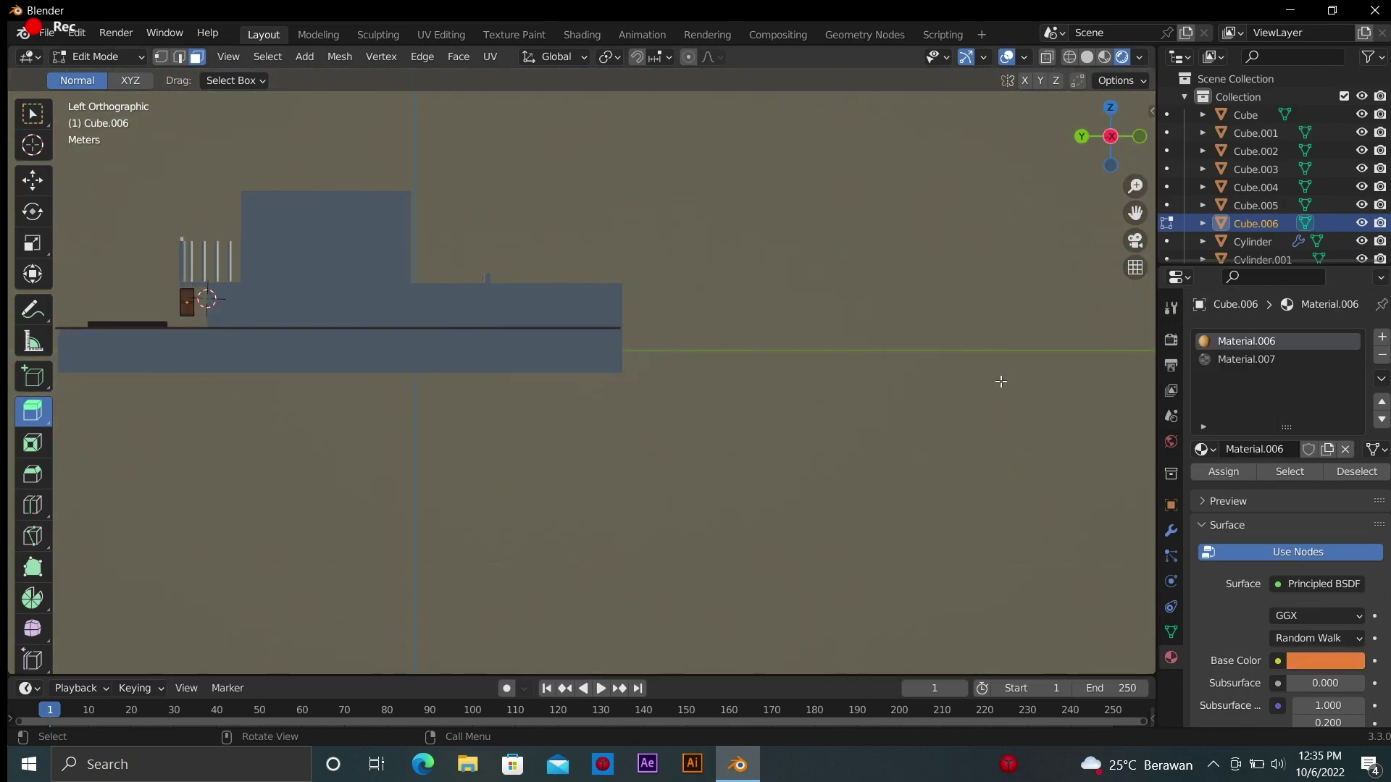
middle_drag(869, 325, 832, 288)
scroll(783, 325, up, 5)
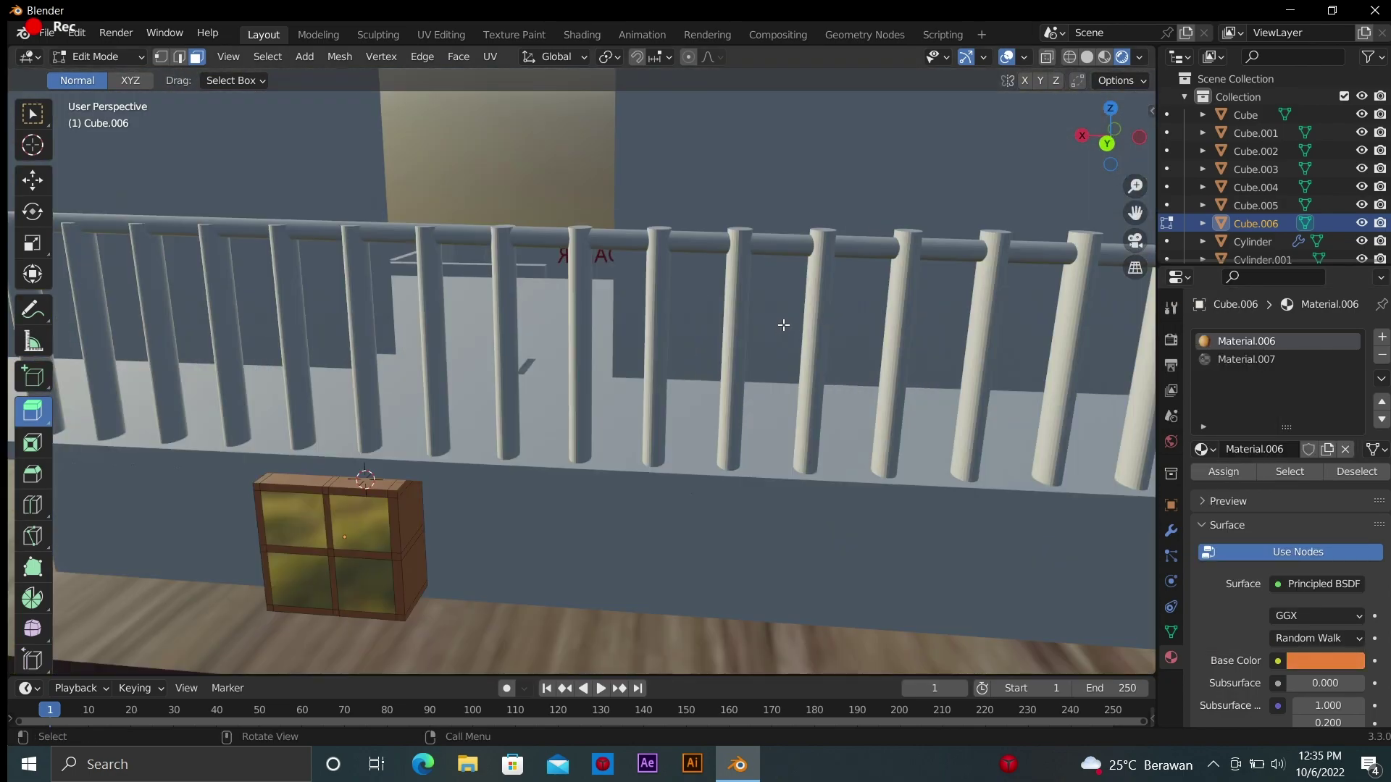
key(Tab)
mouse_move(297, 562)
mouse_down()
mouse_move(346, 542)
mouse_move(328, 570)
mouse_move(403, 571)
mouse_up()
click(32, 180)
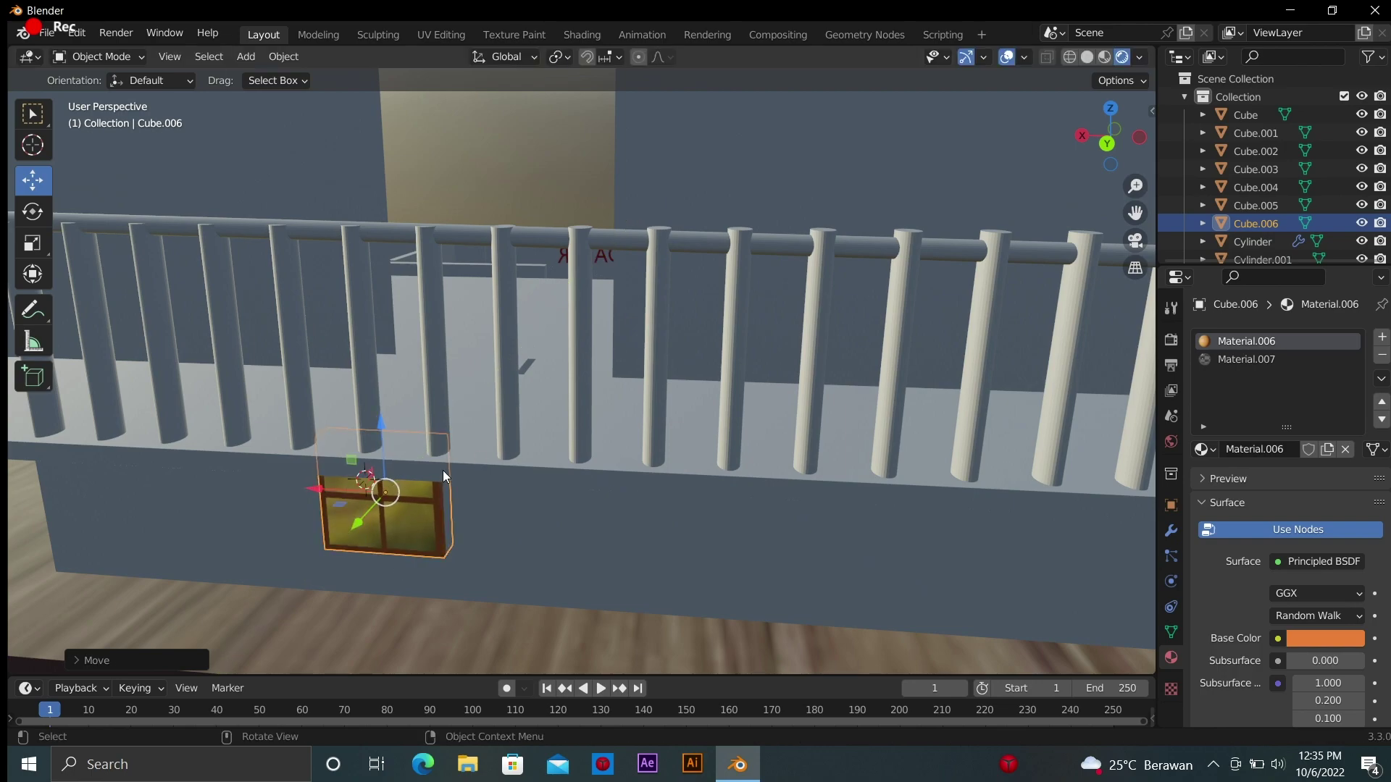
Paste two window copies, Cube.007 and Cube.008, spaced rightward along the lower wall
mouse_move(444, 474)
middle_down()
mouse_move(710, 373)
mouse_move(1004, 194)
middle_up()
key(ctrl+c)
key(ctrl+v)
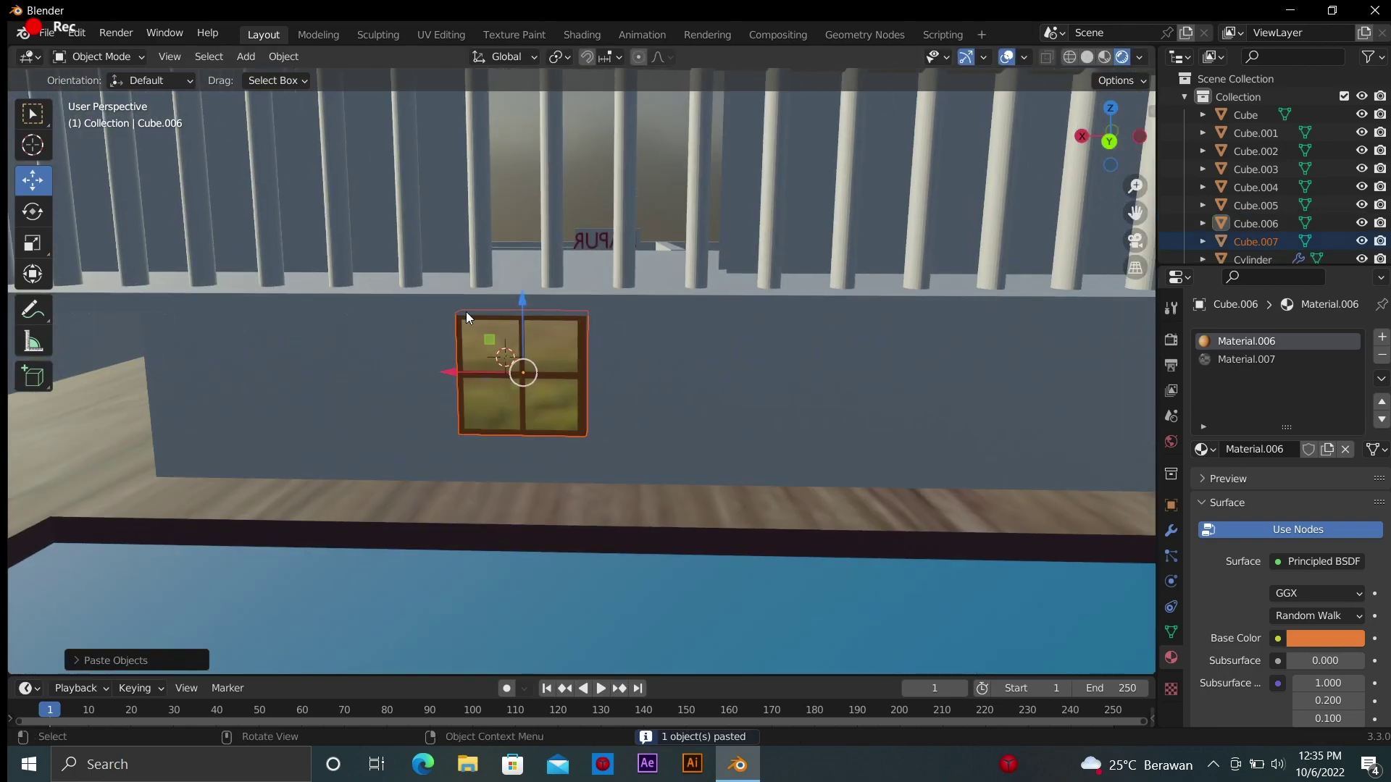
drag(461, 371, 540, 383)
click(811, 409)
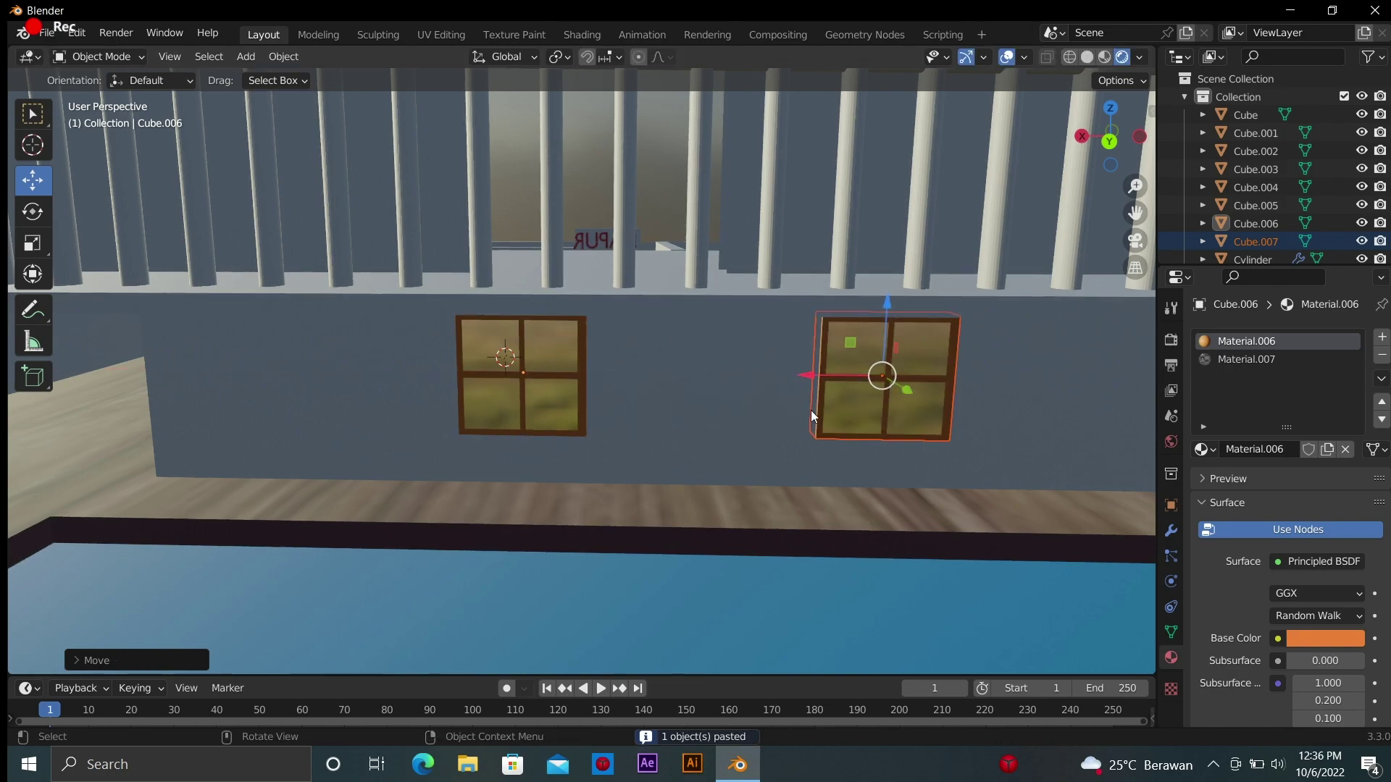
key(ctrl+c)
key(ctrl+v)
drag(846, 372, 1079, 372)
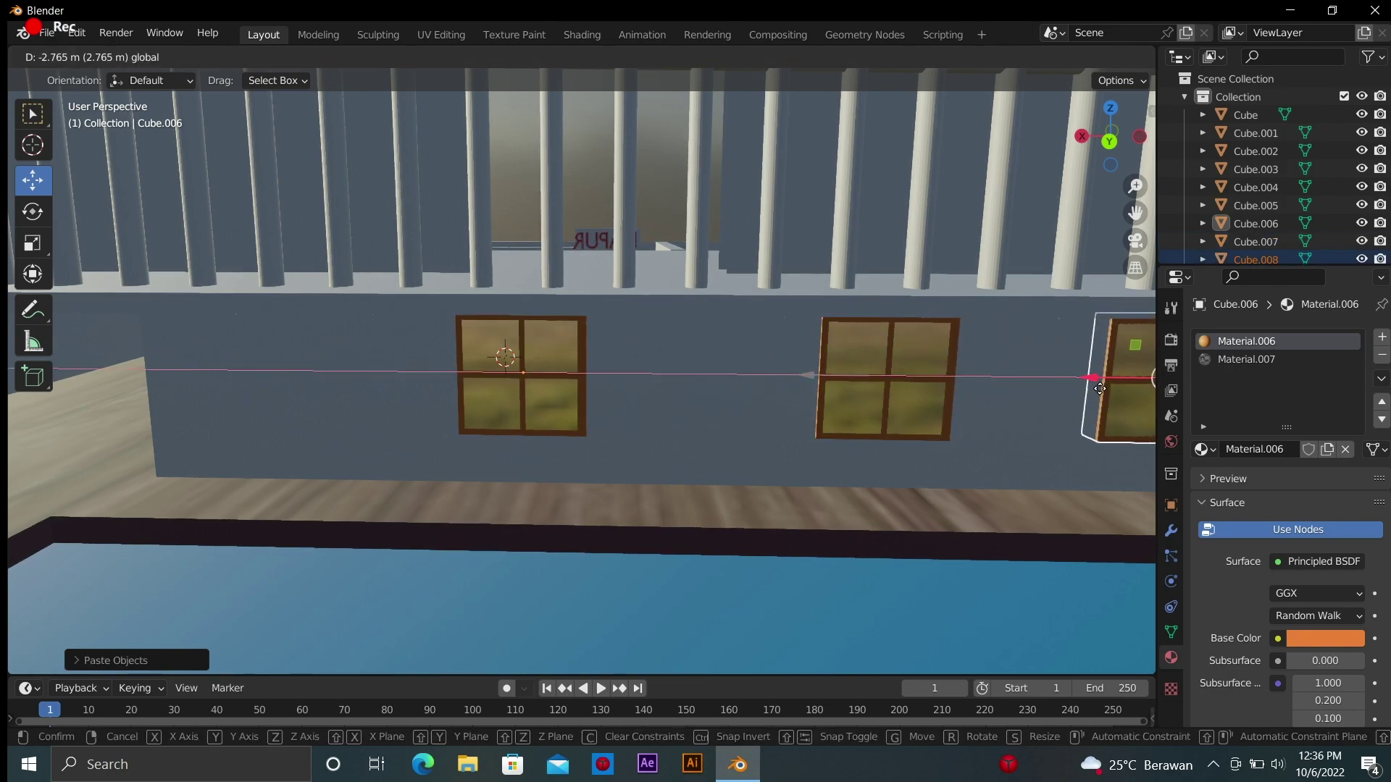
scroll(798, 399, down, 3)
scroll(797, 398, up, 2)
scroll(789, 388, down, 2)
Select the upper-floor wall object and enter Edit Mode on it
middle_drag(788, 388, 833, 434)
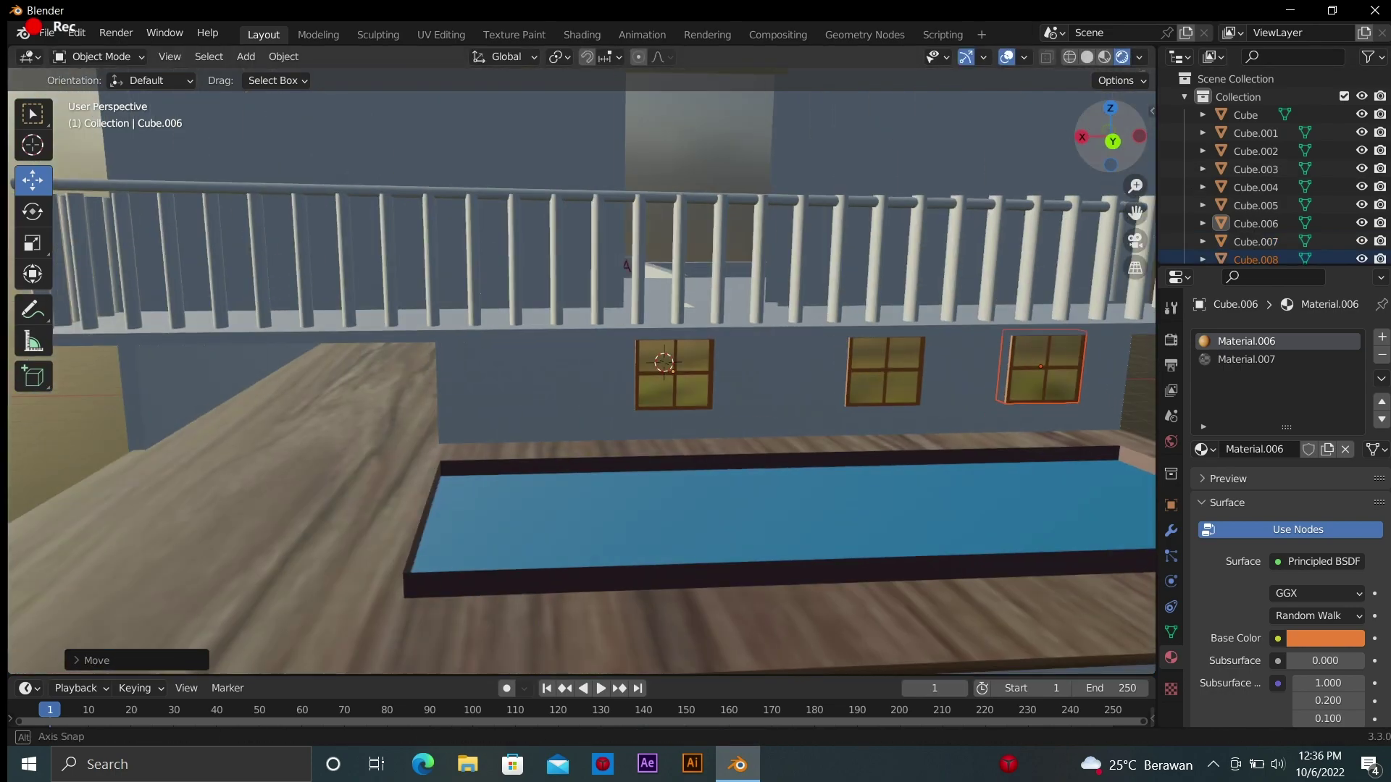
click(809, 240)
key(Tab)
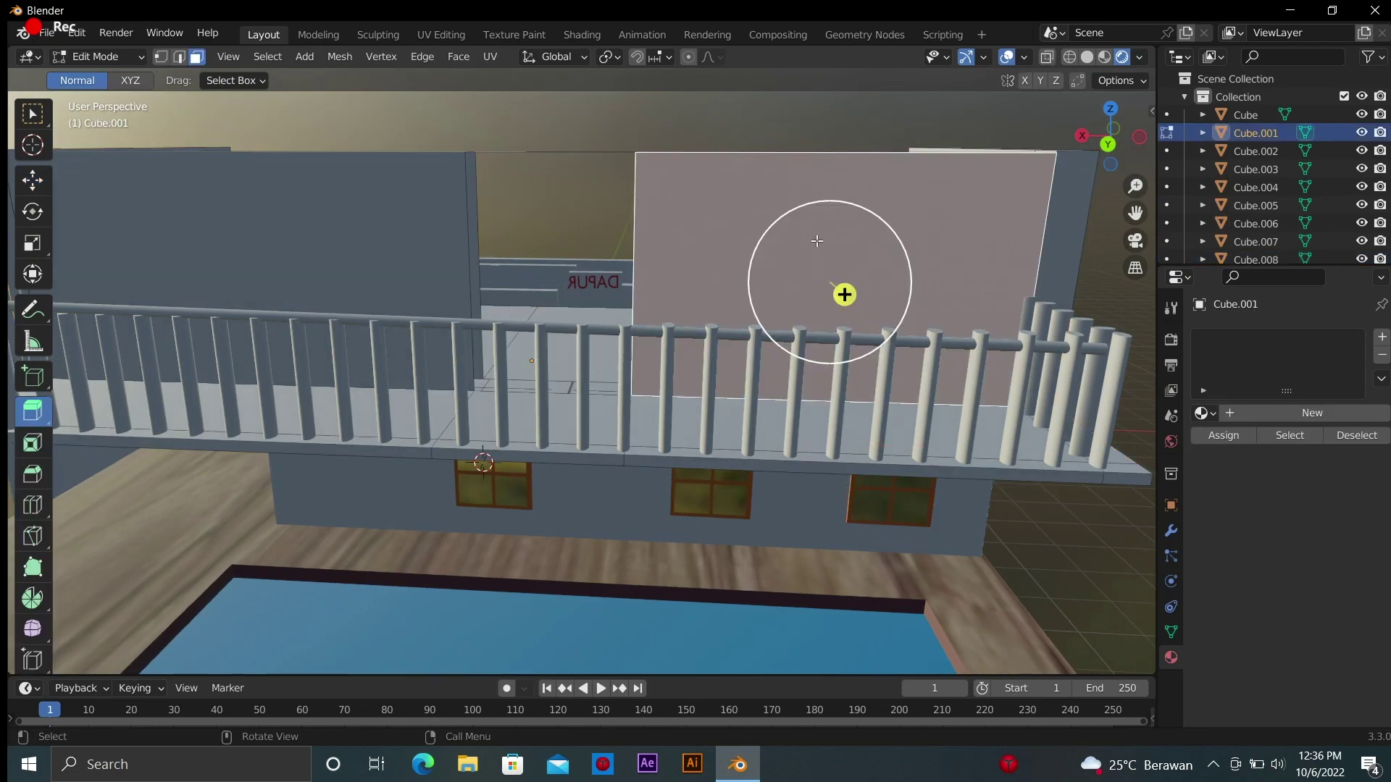
scroll(507, 287, down, 2)
key(Tab)
scroll(504, 277, down, 2)
scroll(673, 368, down, 3)
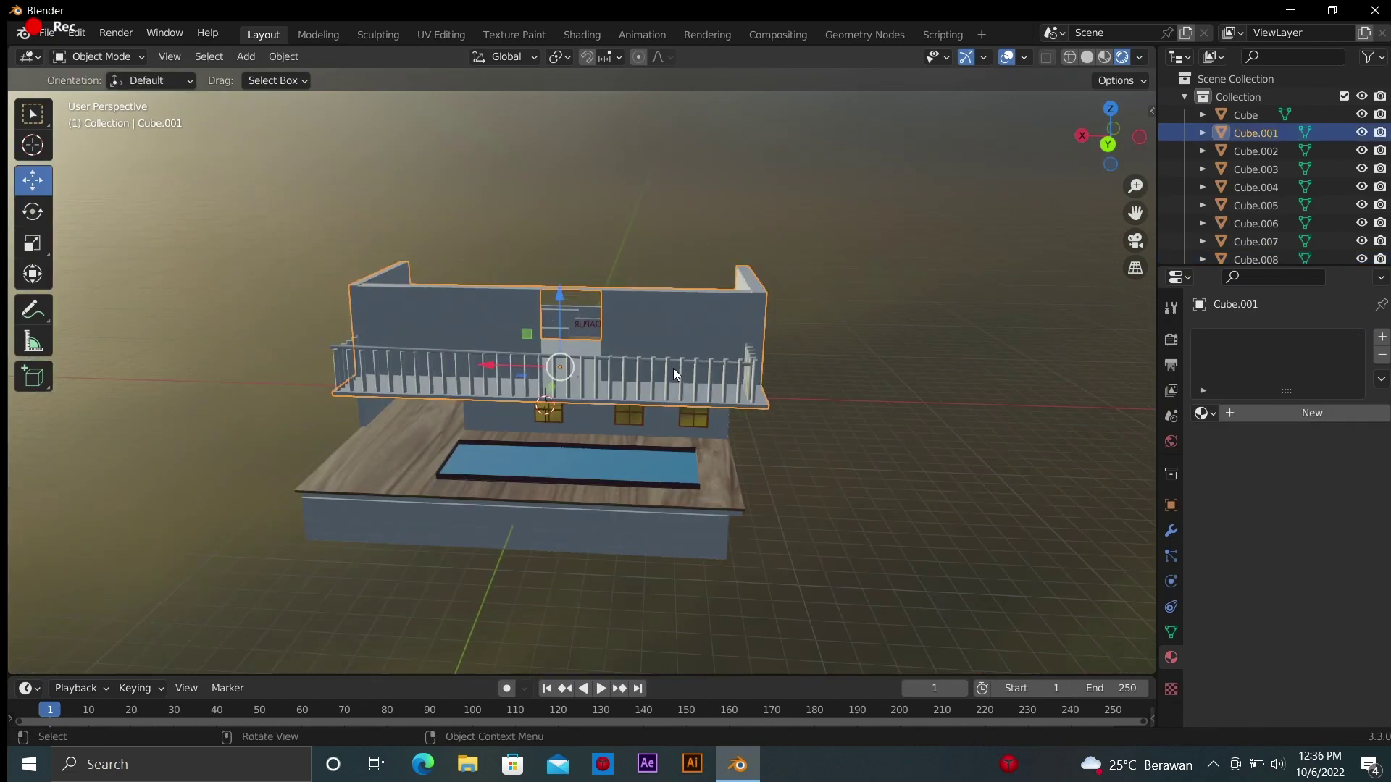
mouse_move(1110, 138)
mouse_down()
mouse_move(1129, 145)
mouse_move(449, 212)
mouse_up()
scroll(476, 312, up, 4)
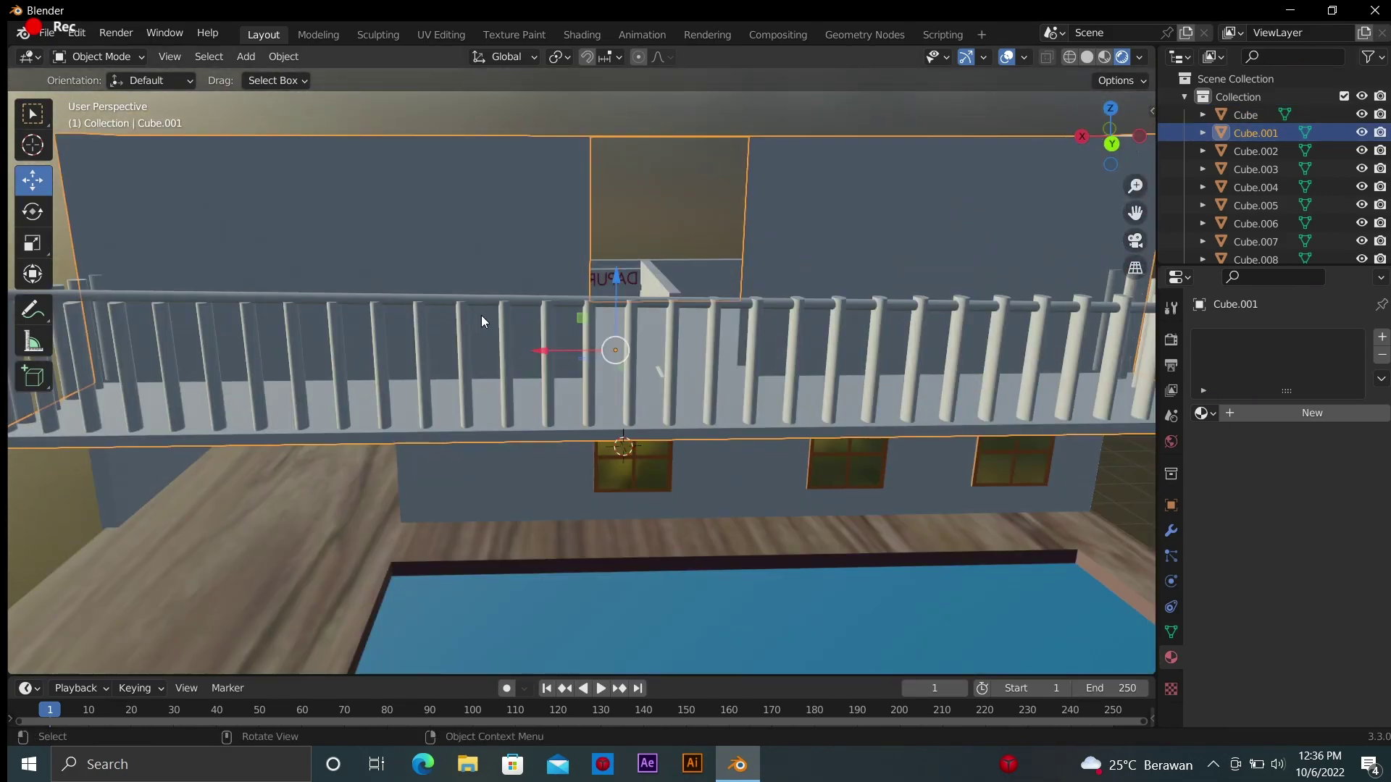
mouse_move(476, 316)
middle_down()
mouse_move(551, 340)
mouse_move(1107, 142)
mouse_move(1087, 87)
mouse_move(1043, 94)
middle_up()
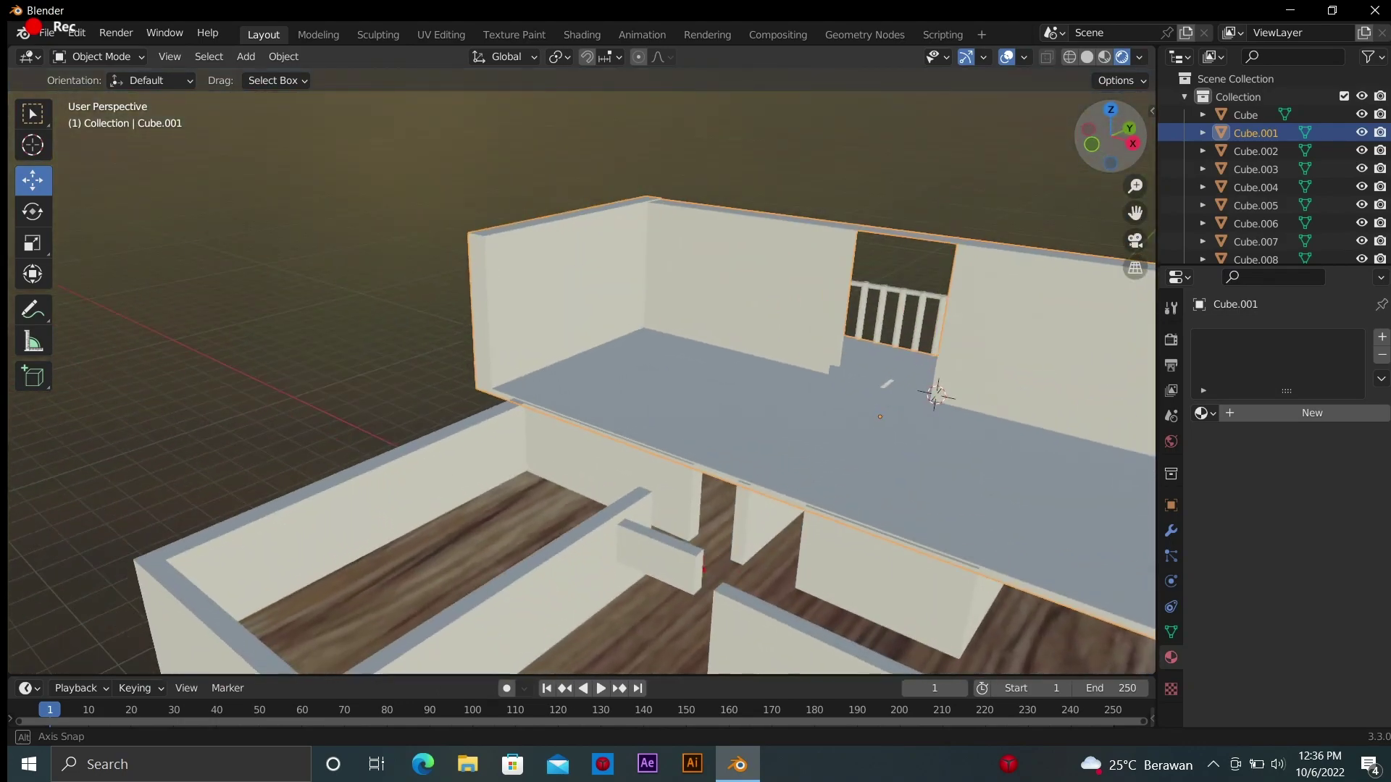
mouse_move(1040, 403)
middle_down()
mouse_move(1055, 388)
mouse_move(789, 202)
middle_up()
scroll(1055, 389, up, 3)
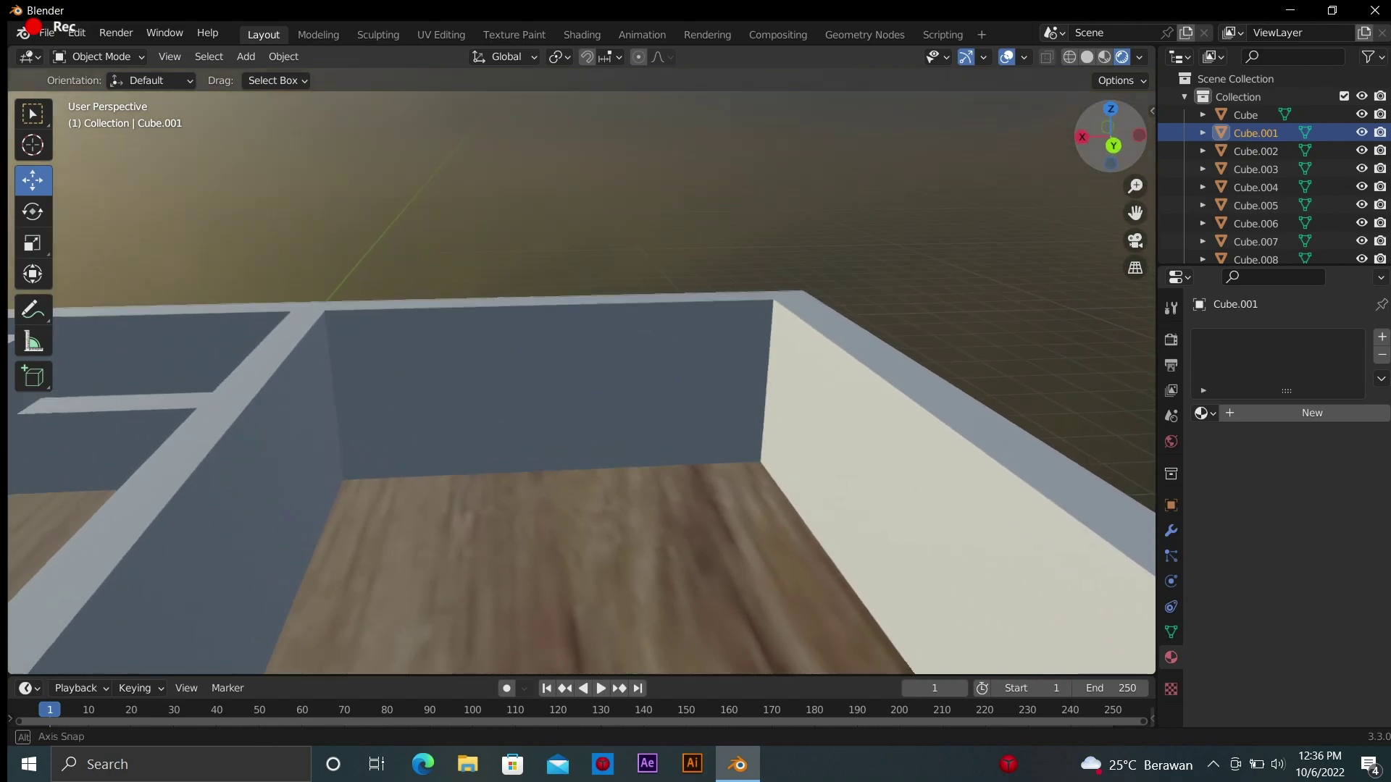
drag(1135, 212, 1207, 250)
drag(1135, 185, 969, 227)
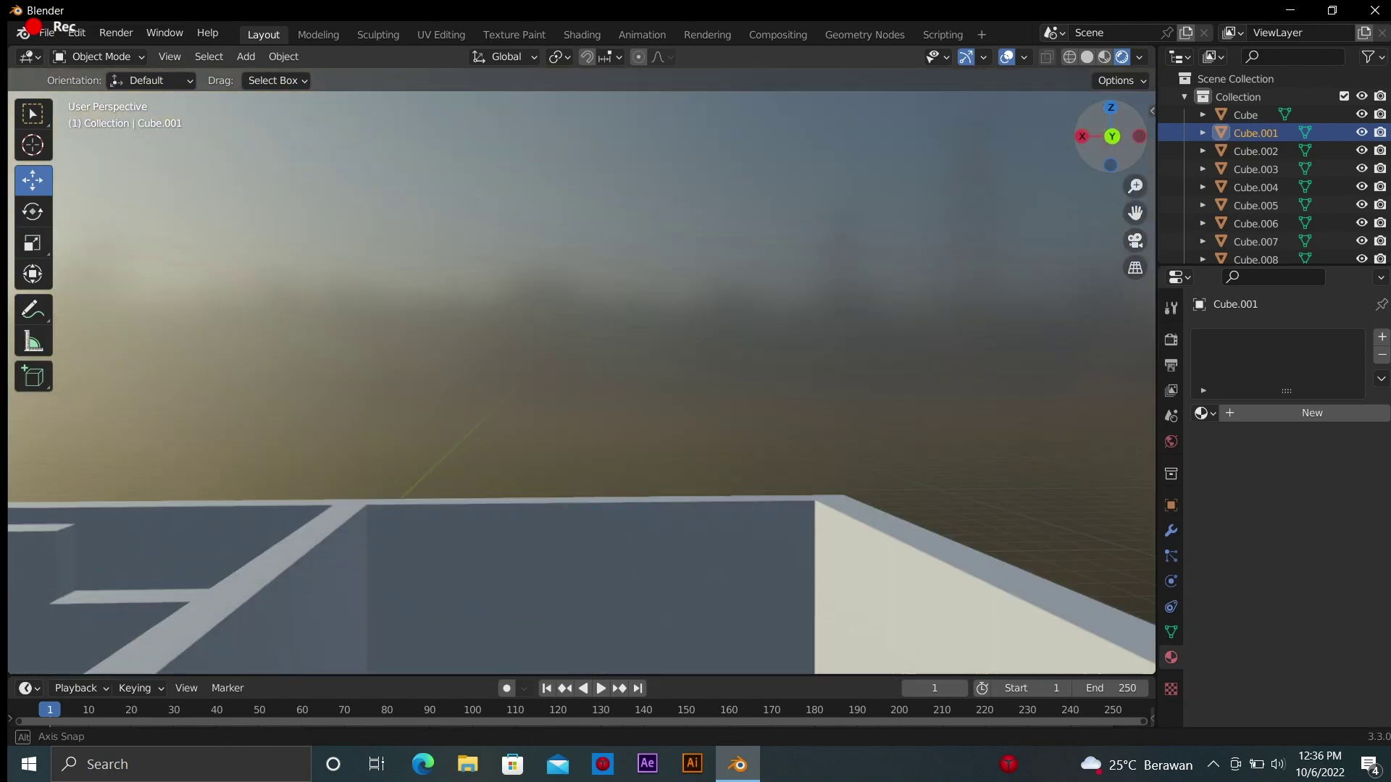
drag(1109, 141, 1111, 137)
Add a new cube, Cube.009, on the upper room's wooden floor
click(585, 519)
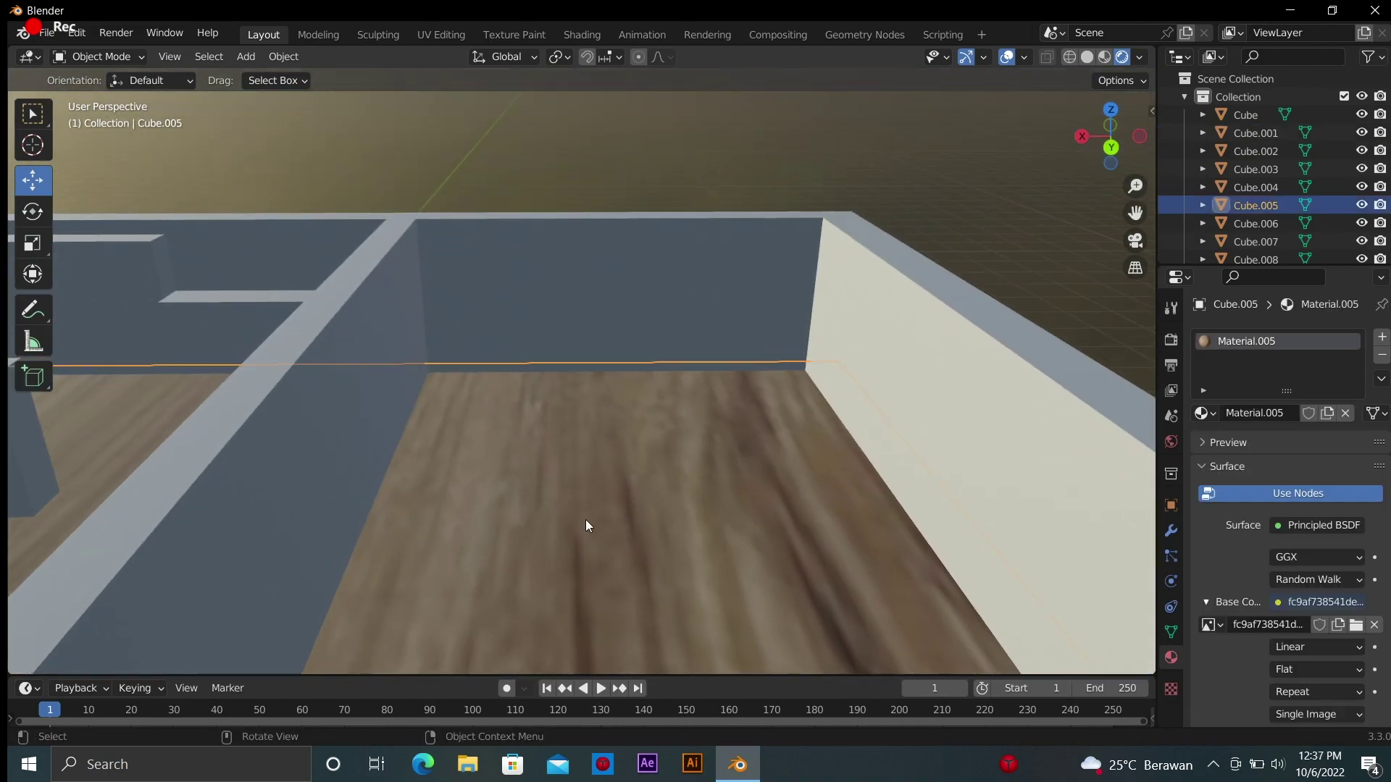
key(shift+a)
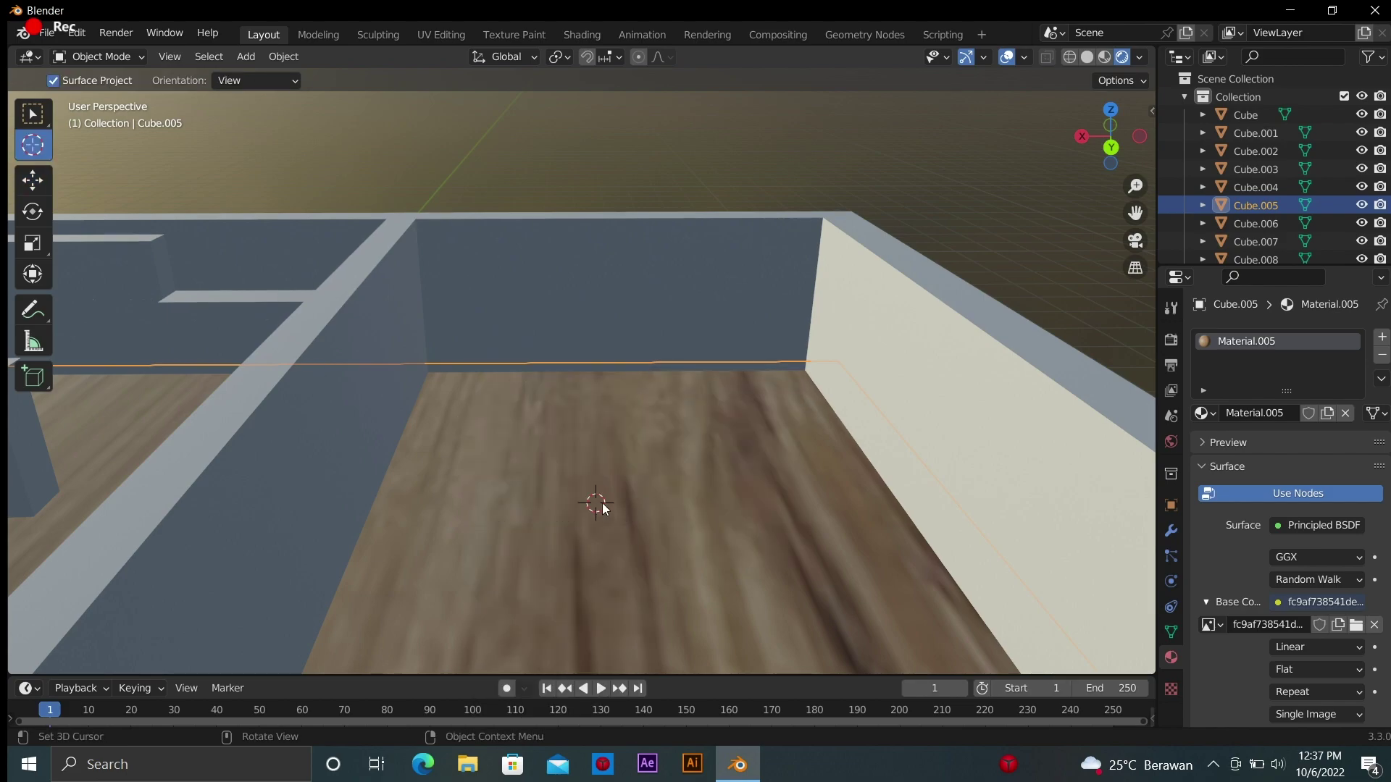
key(shift+a)
click(754, 393)
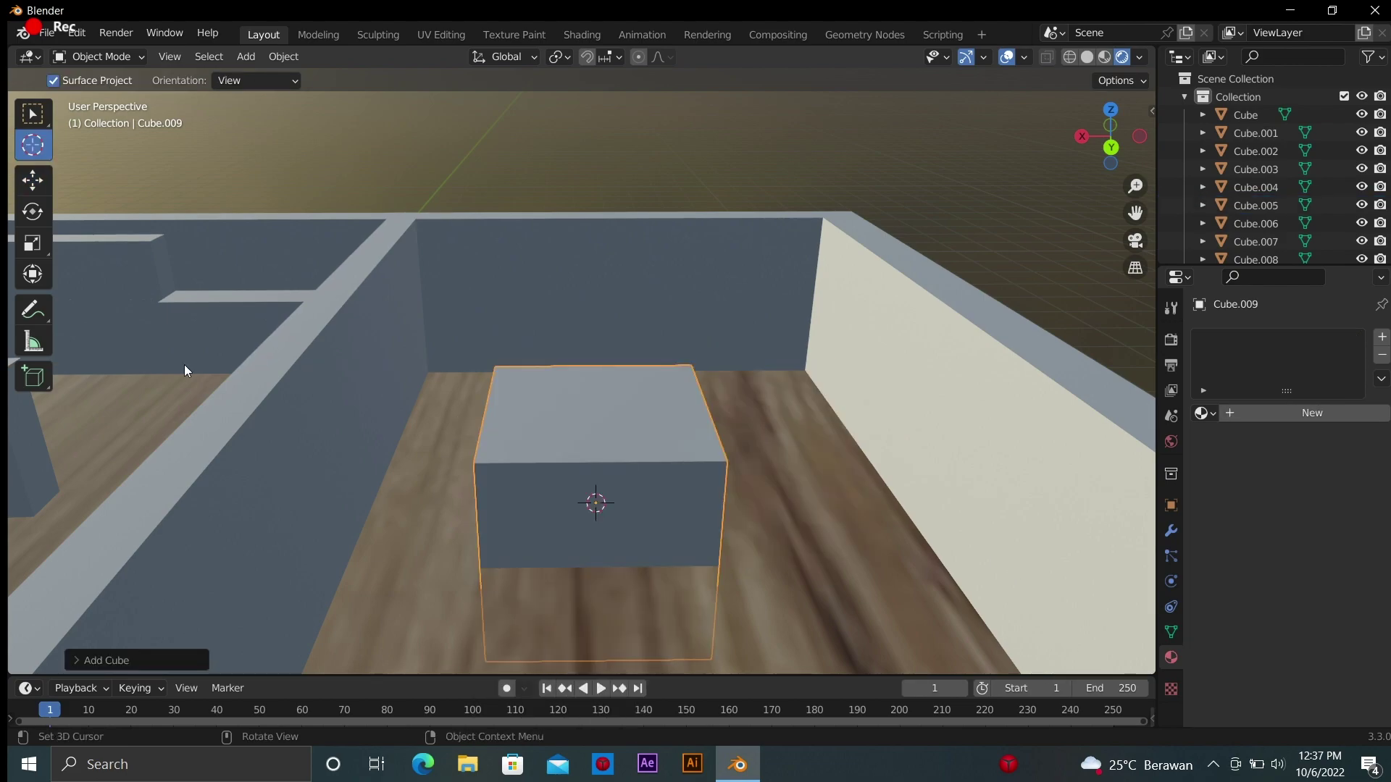
Scale the new cube wide and flat into a low slab
key(shift+space)
key(t)
drag(523, 497, 589, 520)
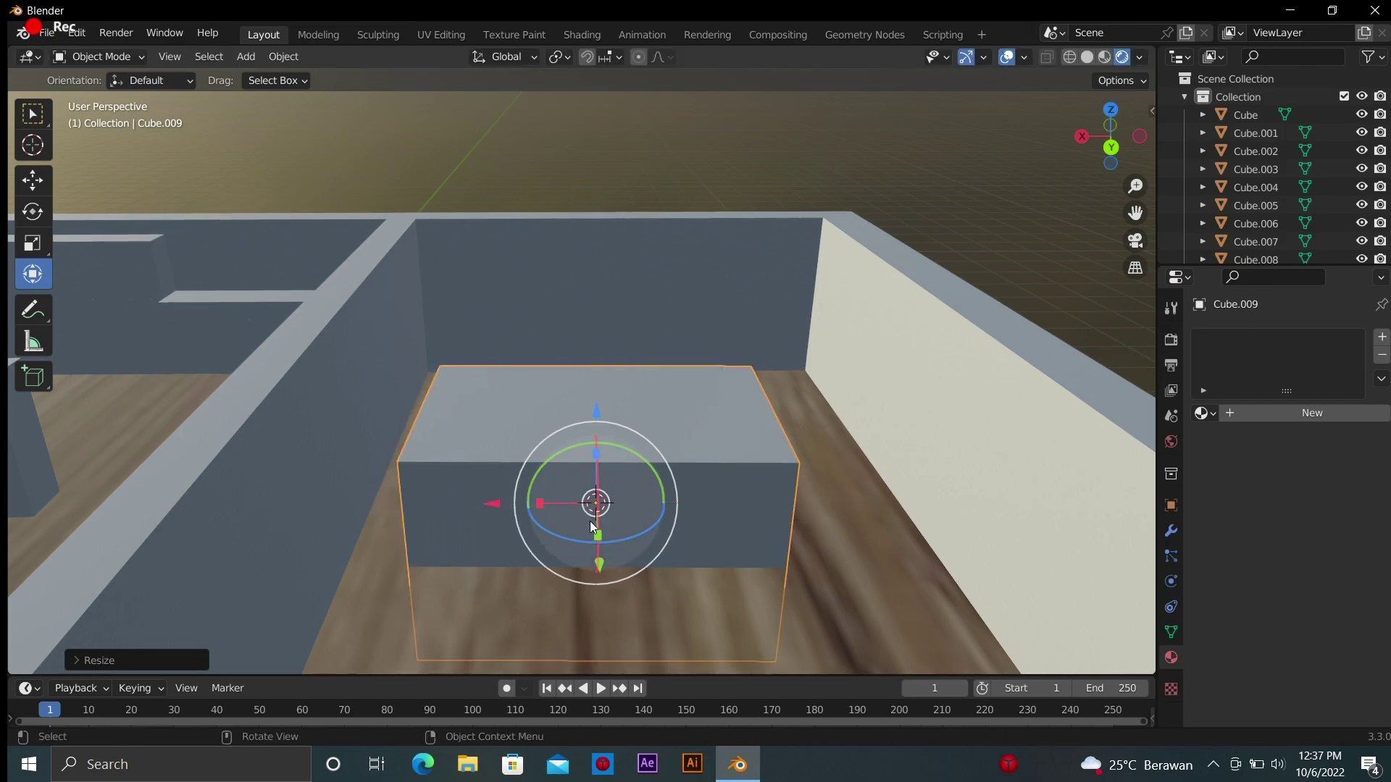
drag(597, 453, 597, 500)
middle_drag(597, 500, 507, 464)
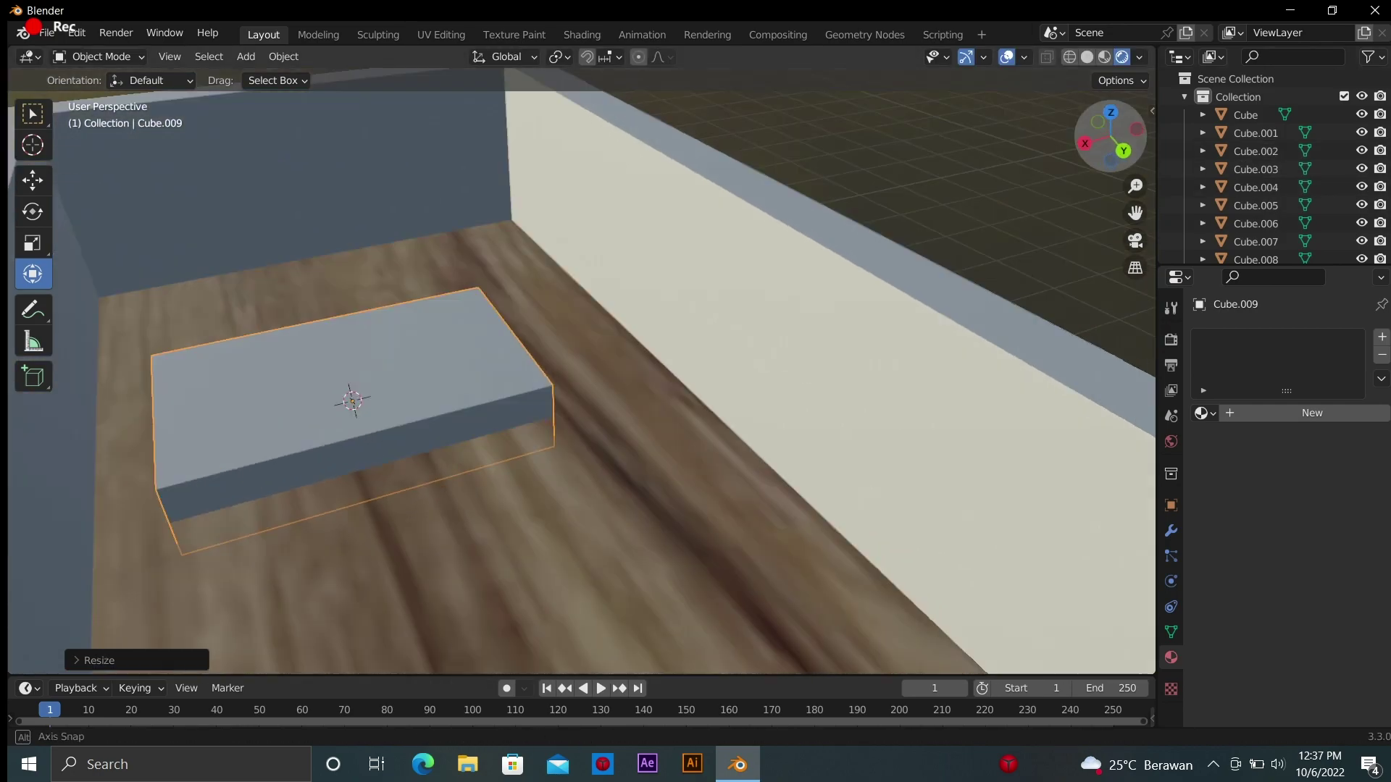
middle_drag(826, 210, 853, 207)
mouse_move(1151, 155)
middle_down()
mouse_move(1148, 197)
mouse_move(807, 175)
mouse_move(1099, 132)
middle_up()
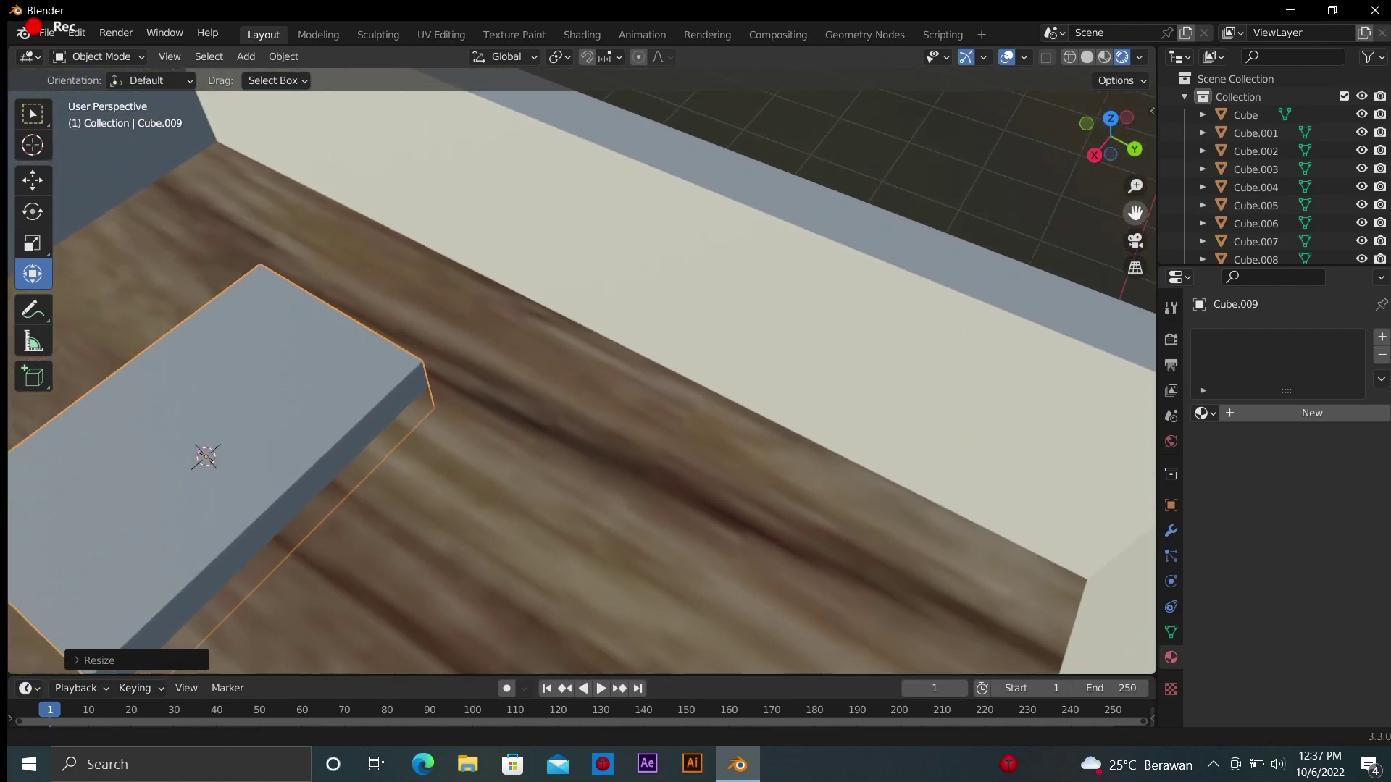
drag(1099, 132, 1139, 212)
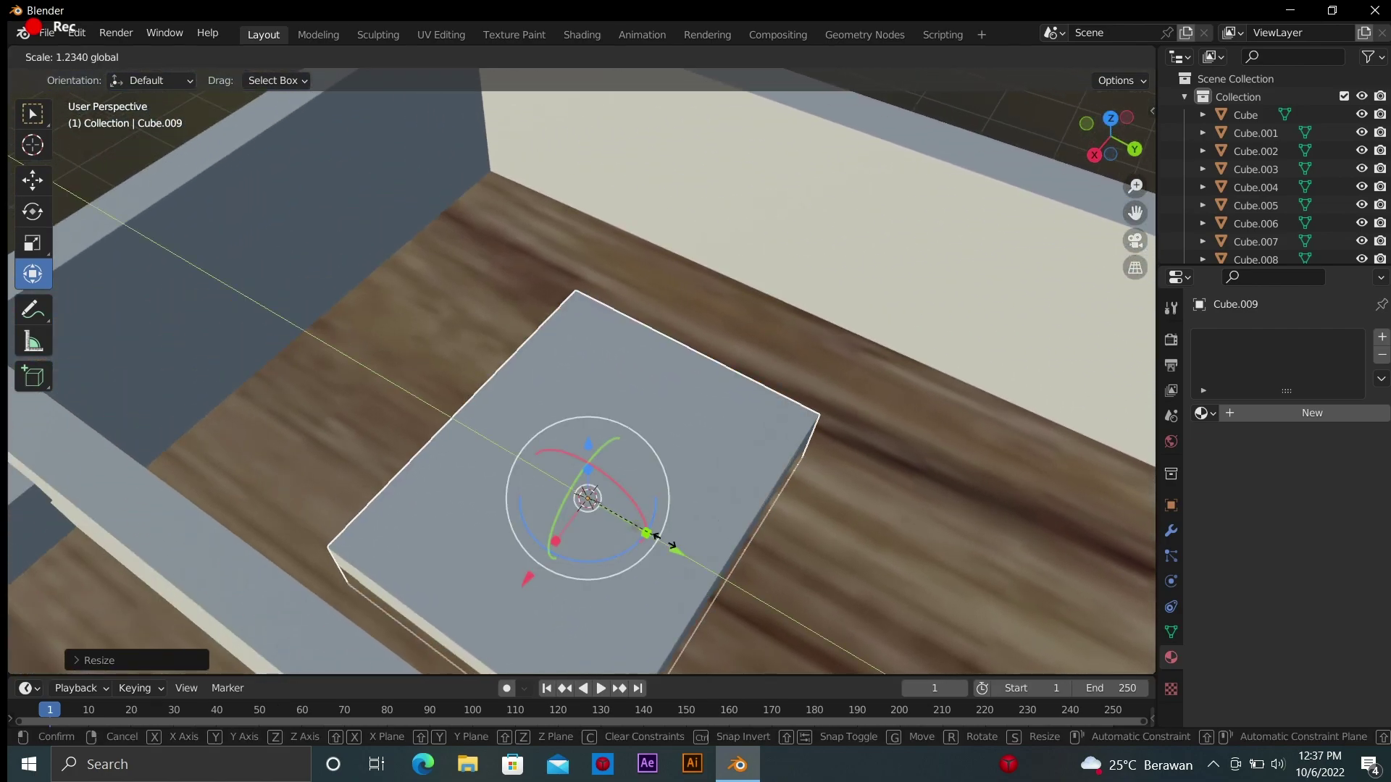
Enlarge the slab uniformly and slide it across the floor into place
drag(521, 505, 9, 333)
drag(588, 499, 478, 433)
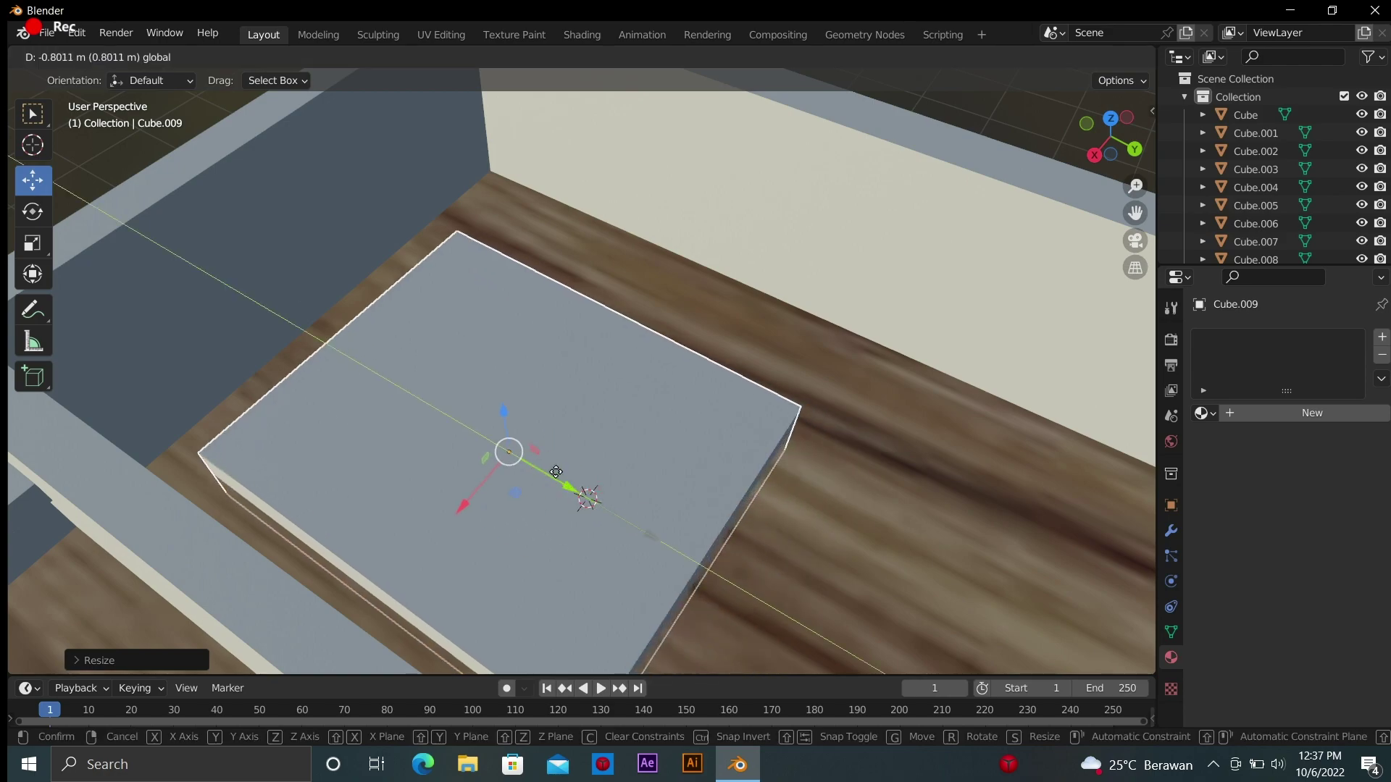
drag(1145, 118, 1115, 137)
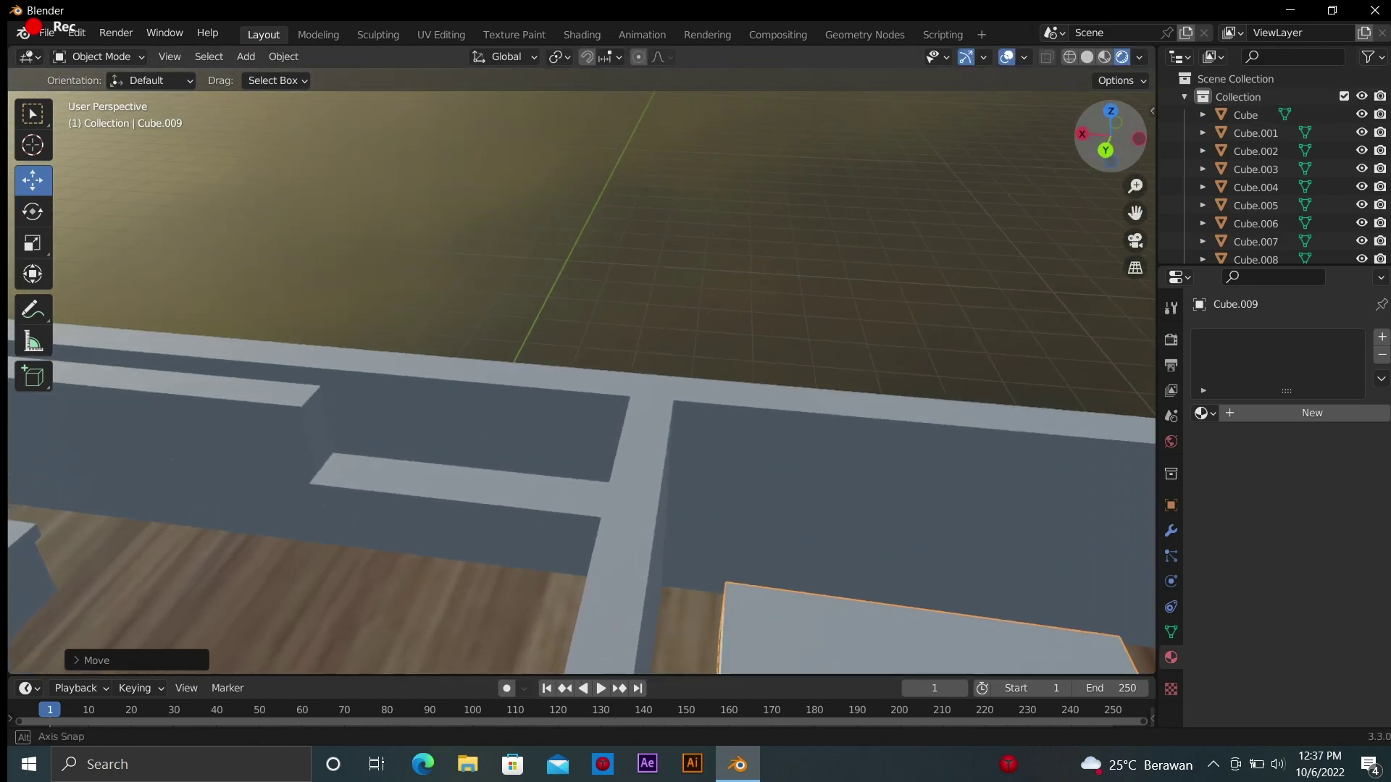
mouse_move(1135, 212)
mouse_down()
mouse_move(1146, 217)
mouse_move(798, 207)
mouse_up()
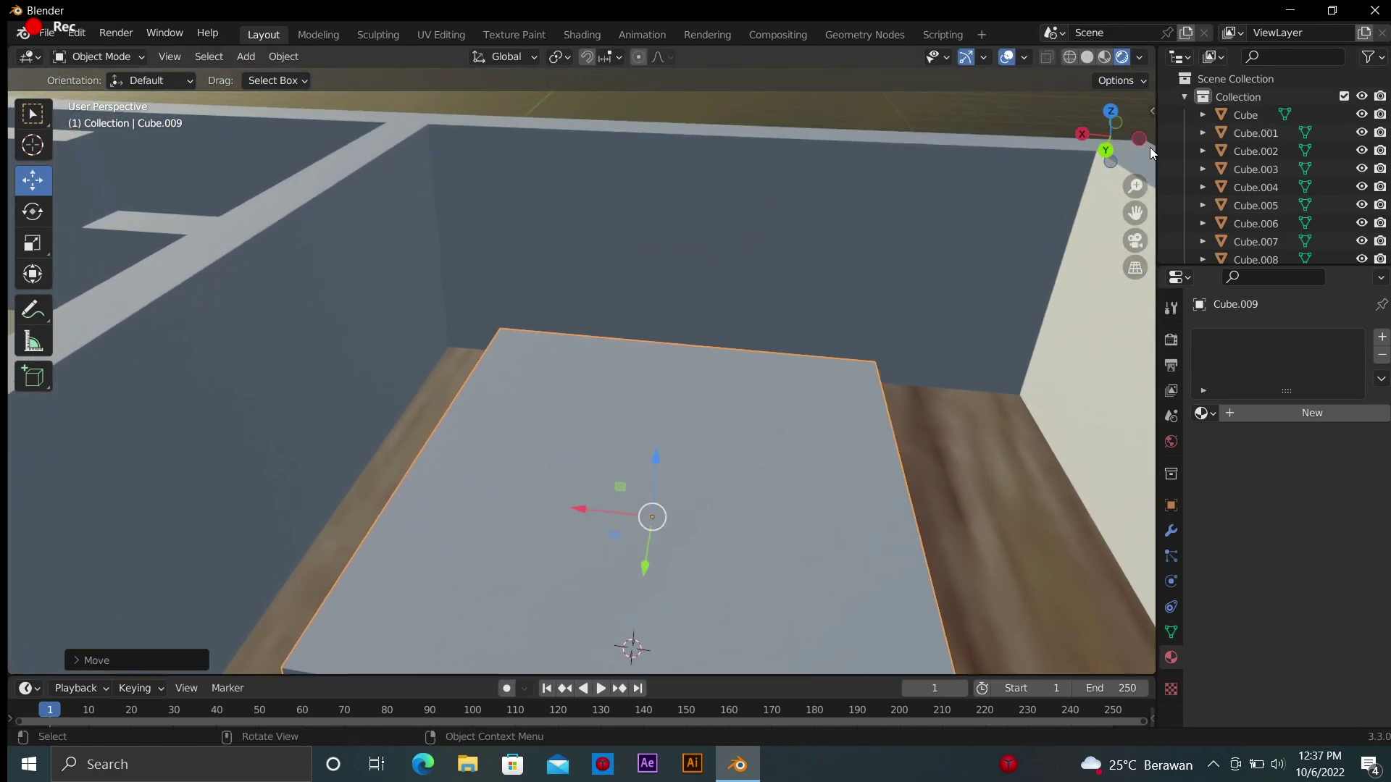
Add a loop cut near the back edge of the slab
key(Tab)
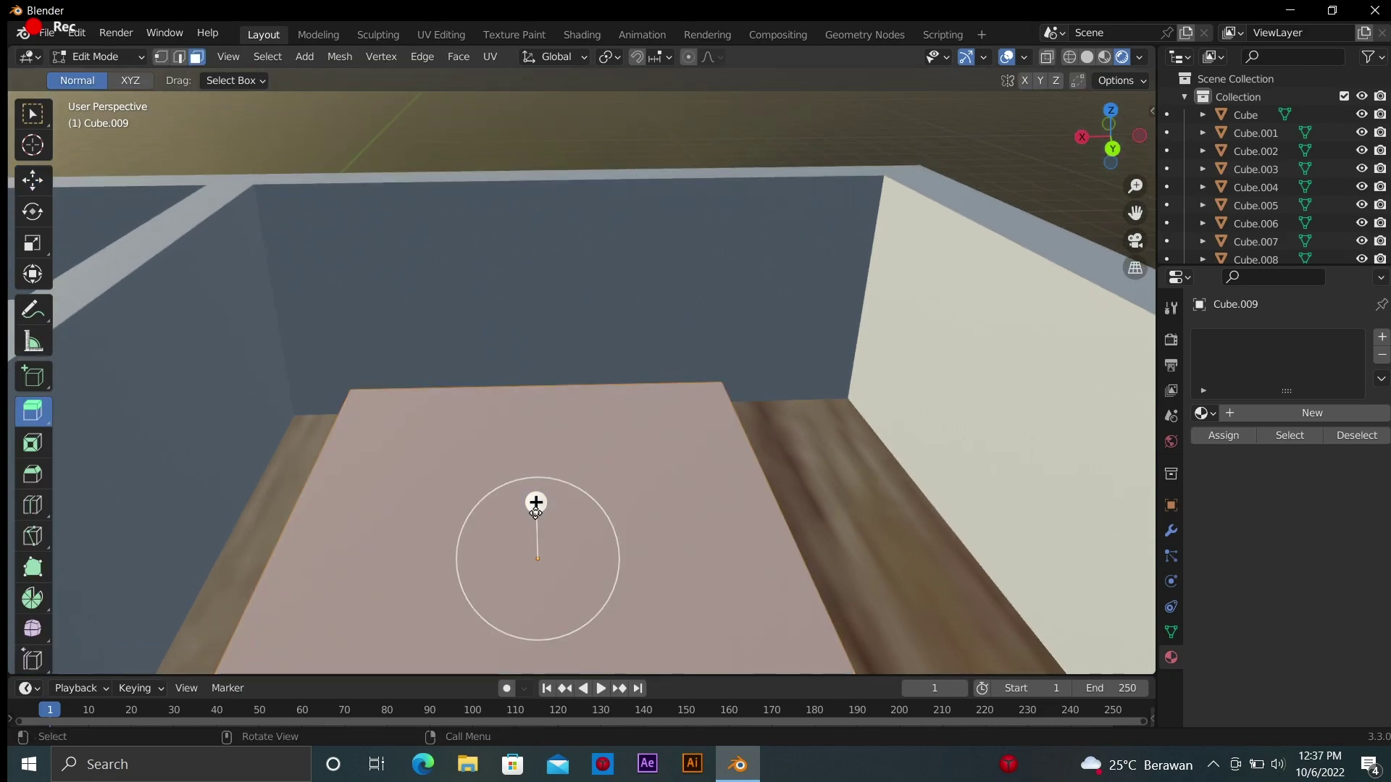
click(32, 505)
drag(316, 508, 319, 501)
click(339, 316)
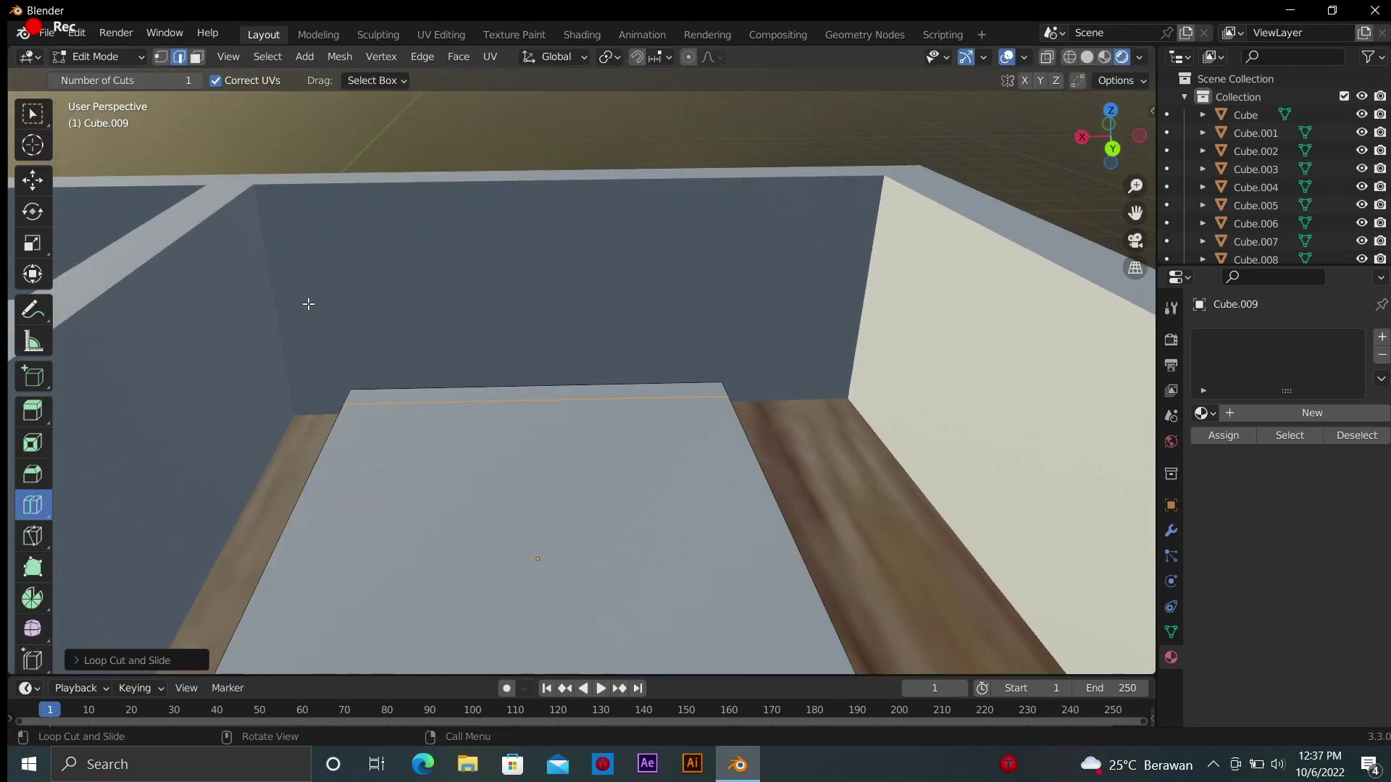
Extrude the back strip upward into a headboard and bevel its edges
click(33, 409)
click(197, 63)
click(472, 389)
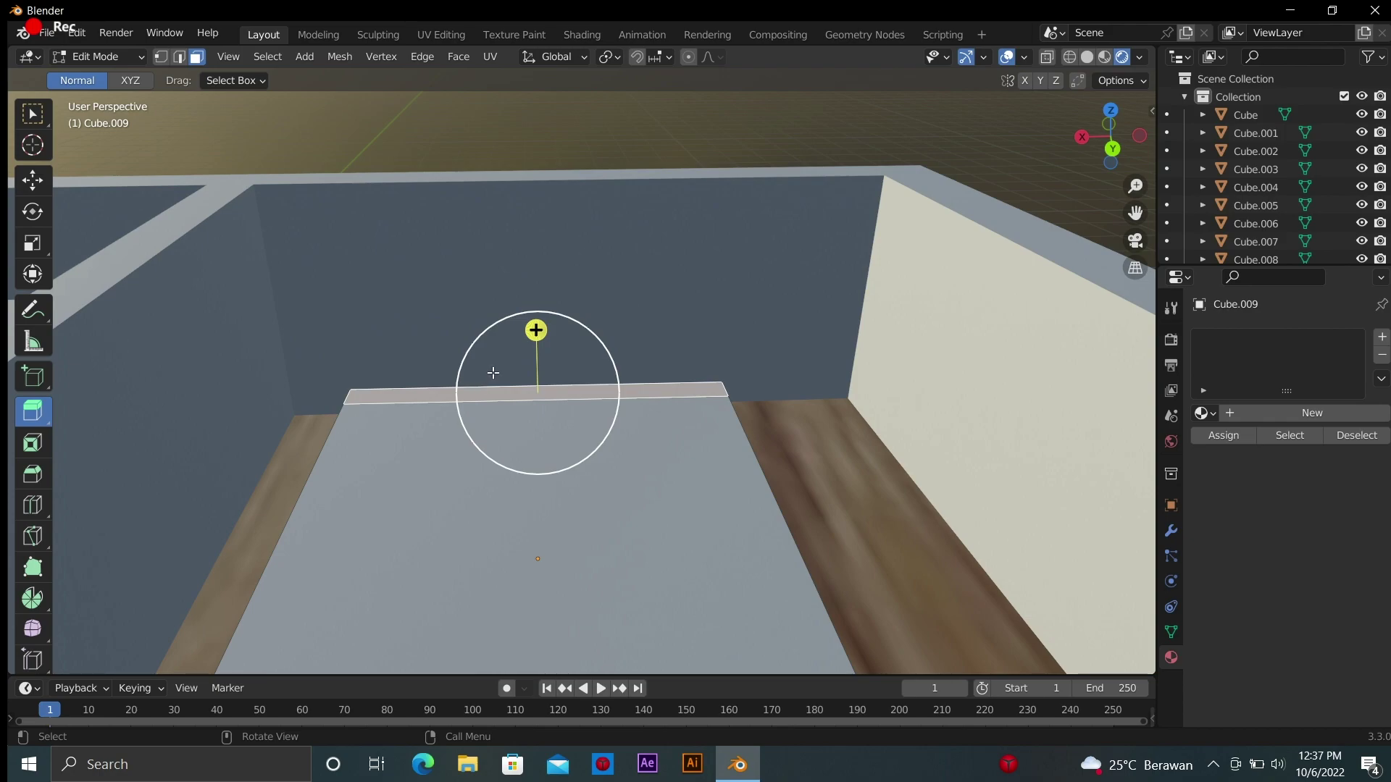
drag(493, 373, 483, 324)
click(32, 474)
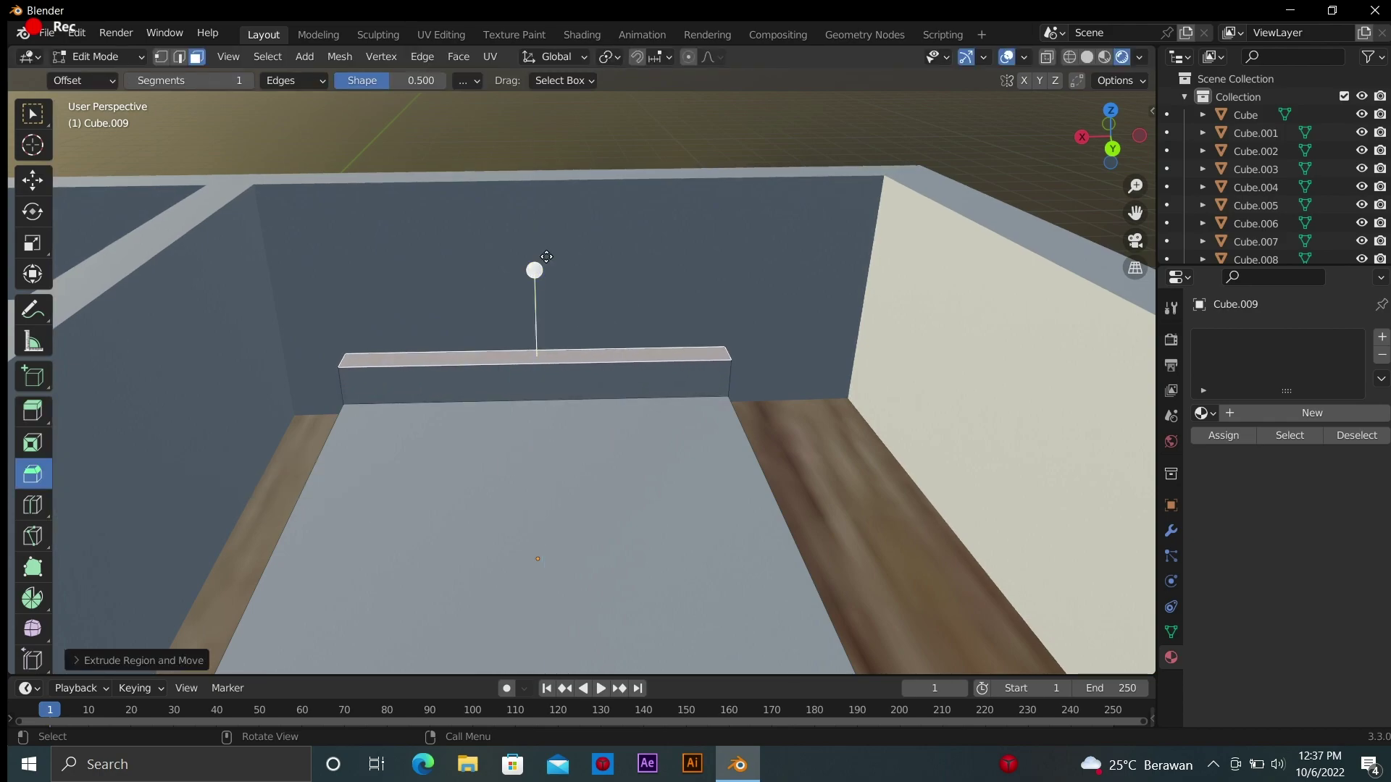
mouse_move(535, 268)
mouse_down()
mouse_move(544, 247)
mouse_move(534, 271)
mouse_up()
Move the bed slightly along Y in Object Mode and reframe the view around it
key(Tab)
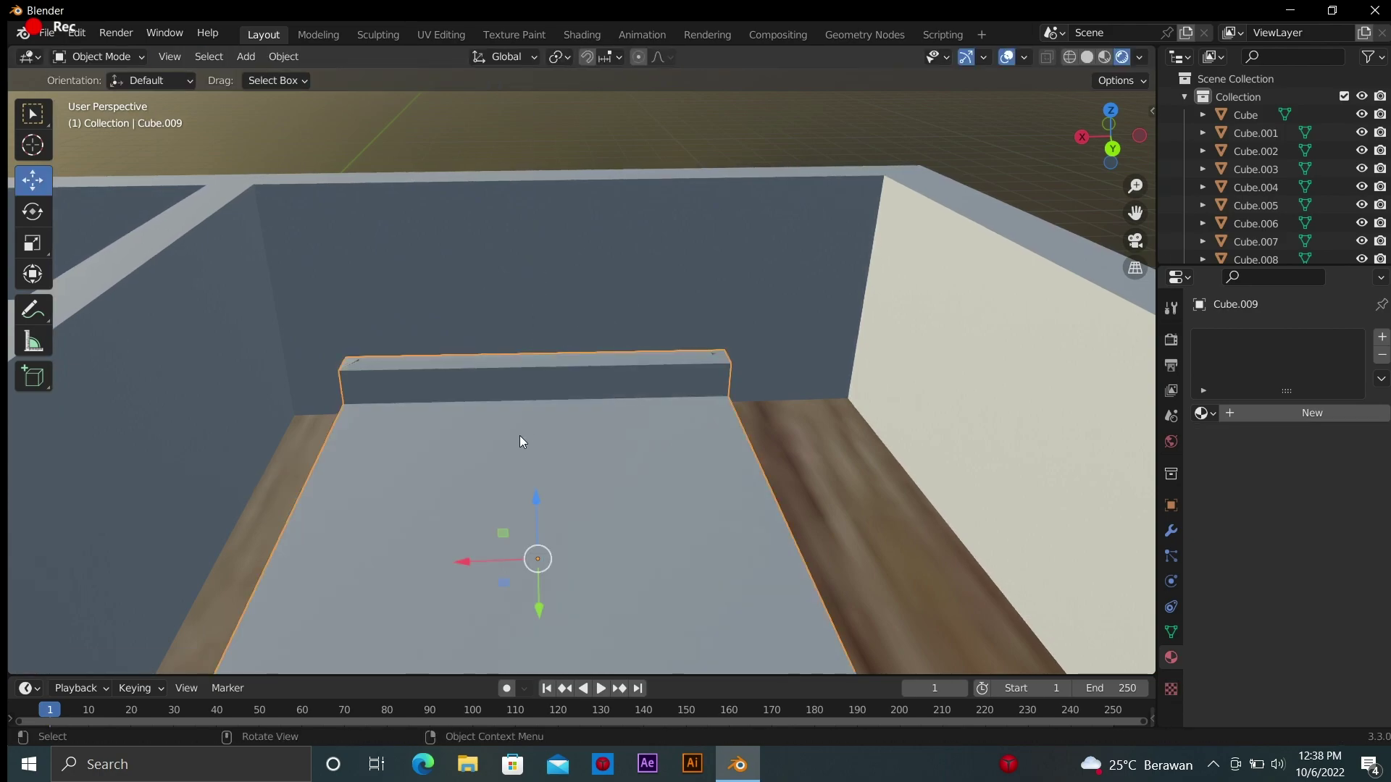
drag(538, 600, 545, 570)
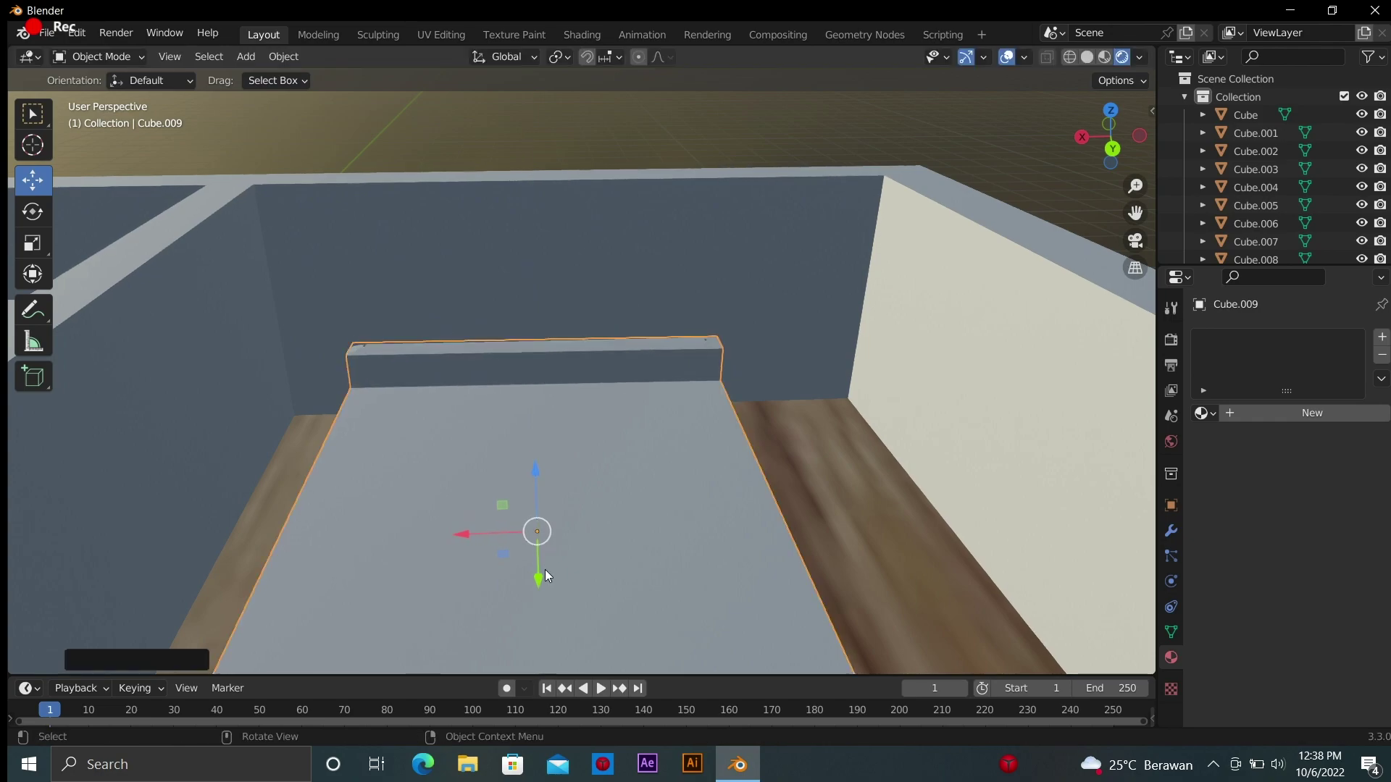
middle_drag(627, 471, 550, 463)
scroll(1053, 175, down, 5)
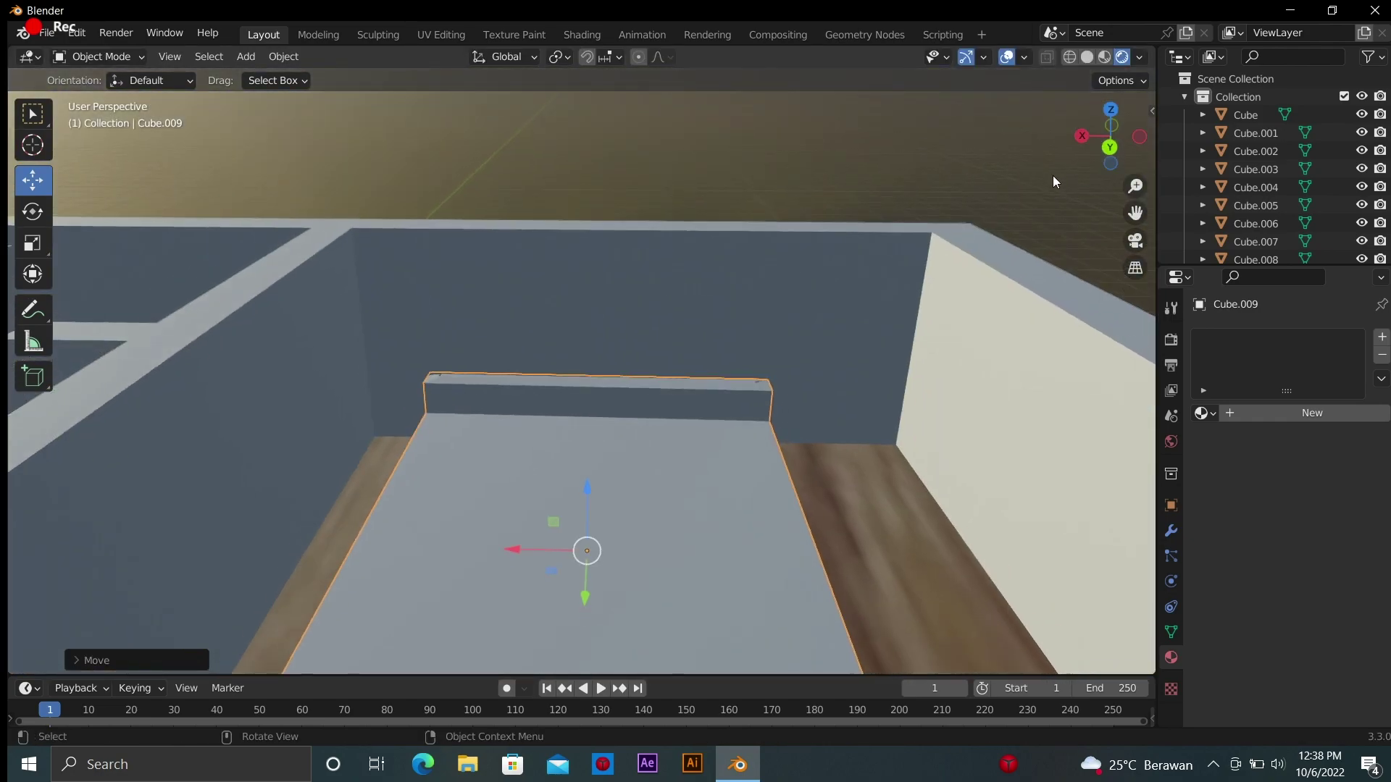
middle_drag(1053, 175, 1081, 108)
drag(1135, 212, 1139, 212)
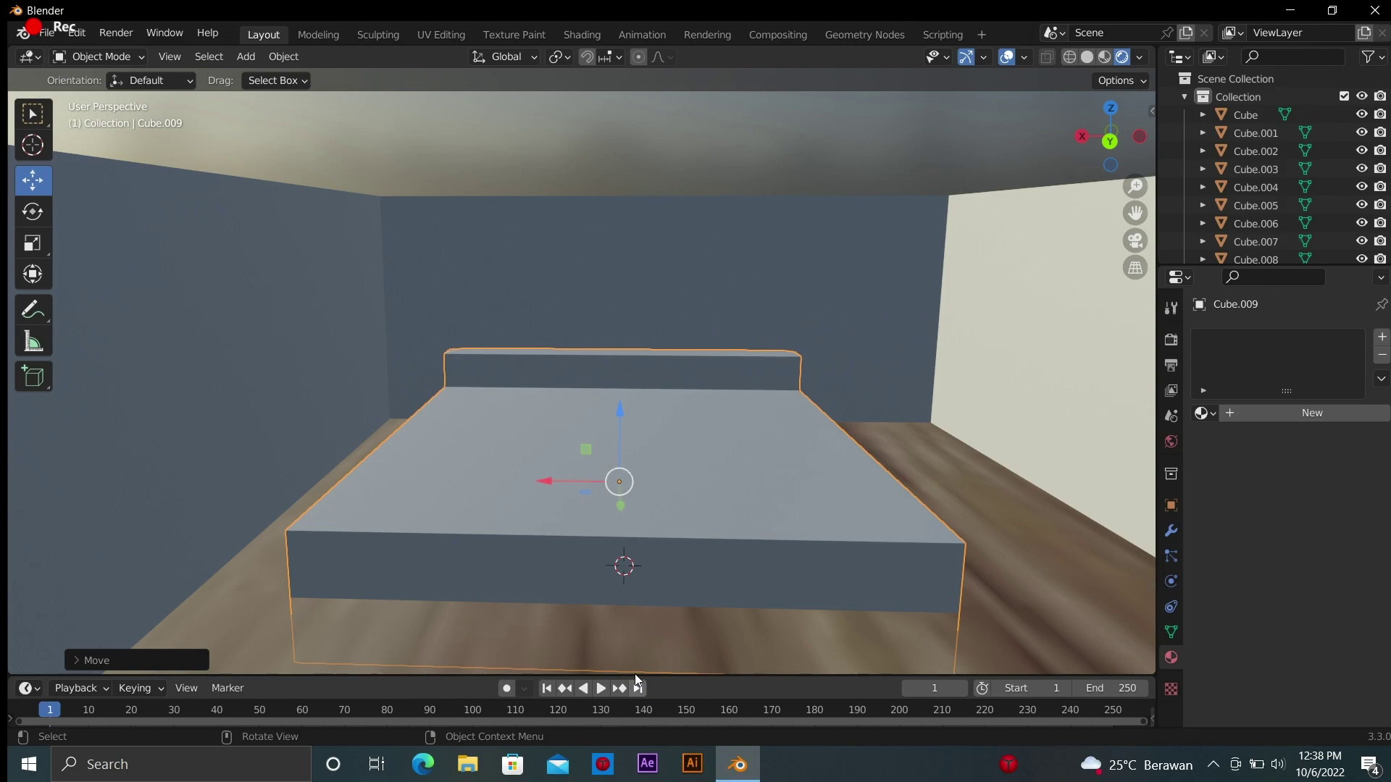
key(Tab)
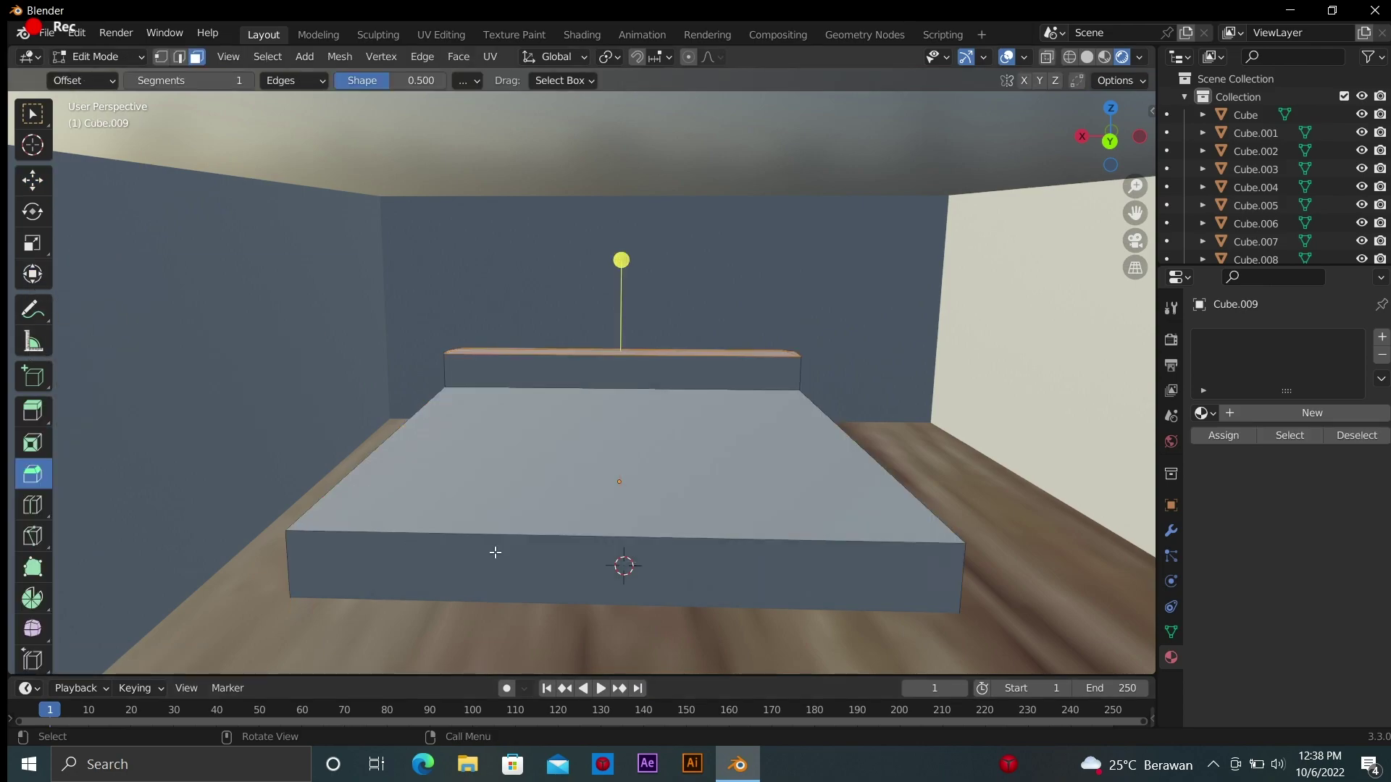
Add a loop cut near the bed's top edge and select the top face
middle_drag(525, 557, 949, 198)
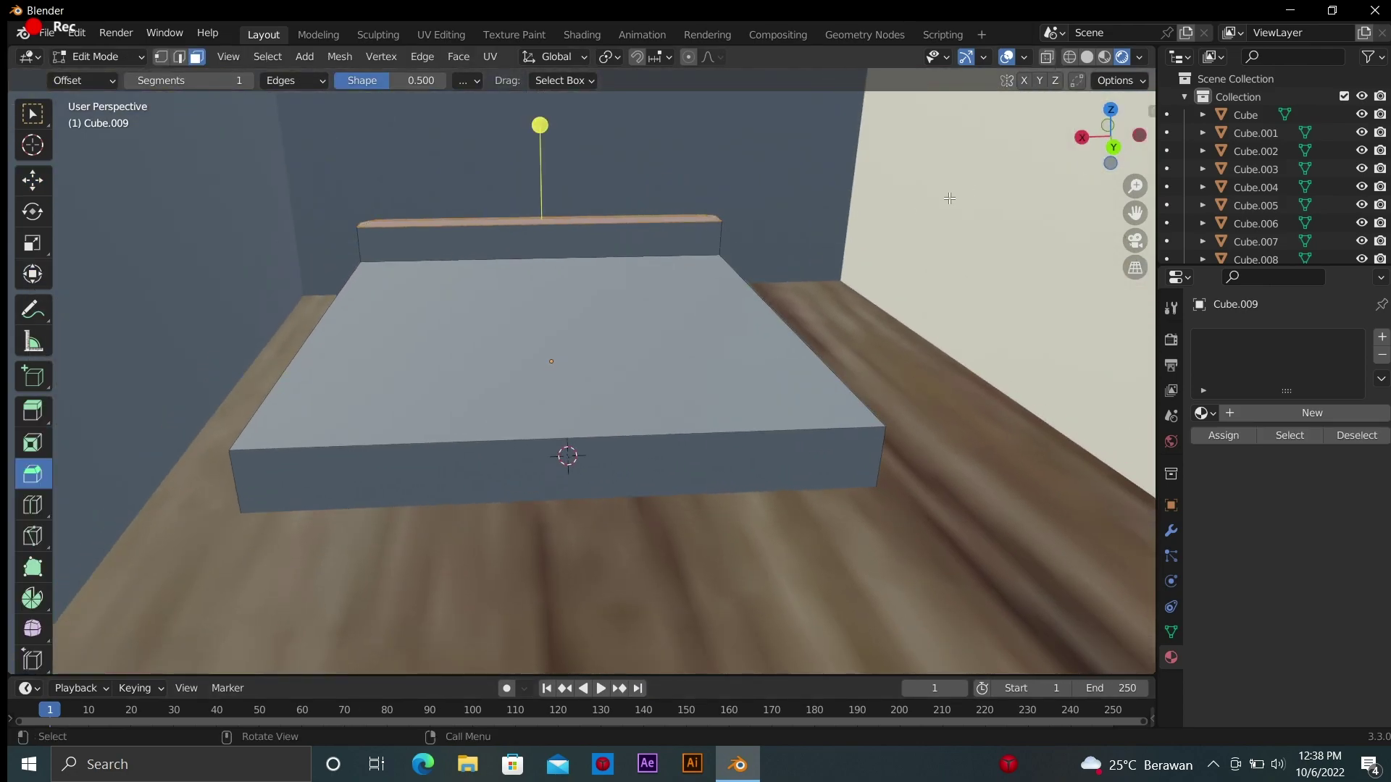
click(36, 515)
click(277, 507)
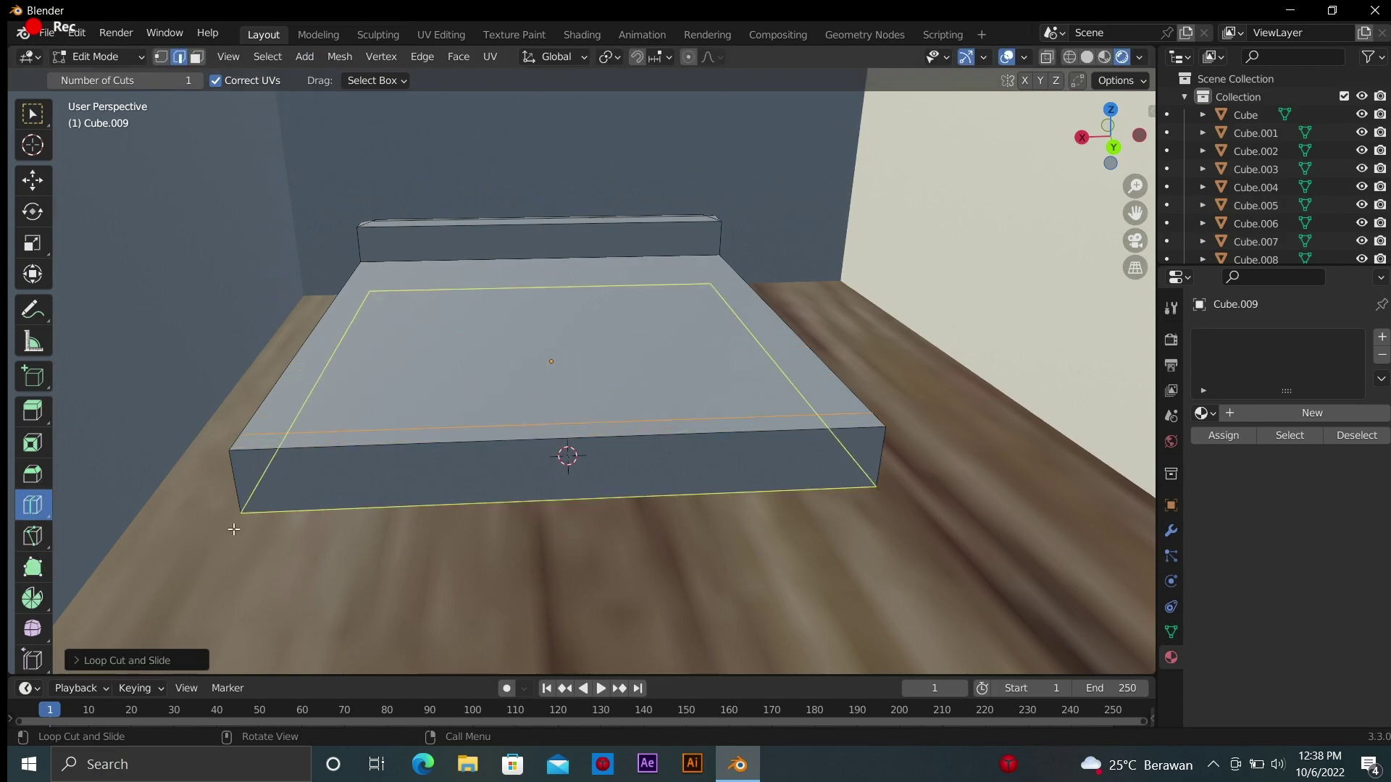
click(33, 473)
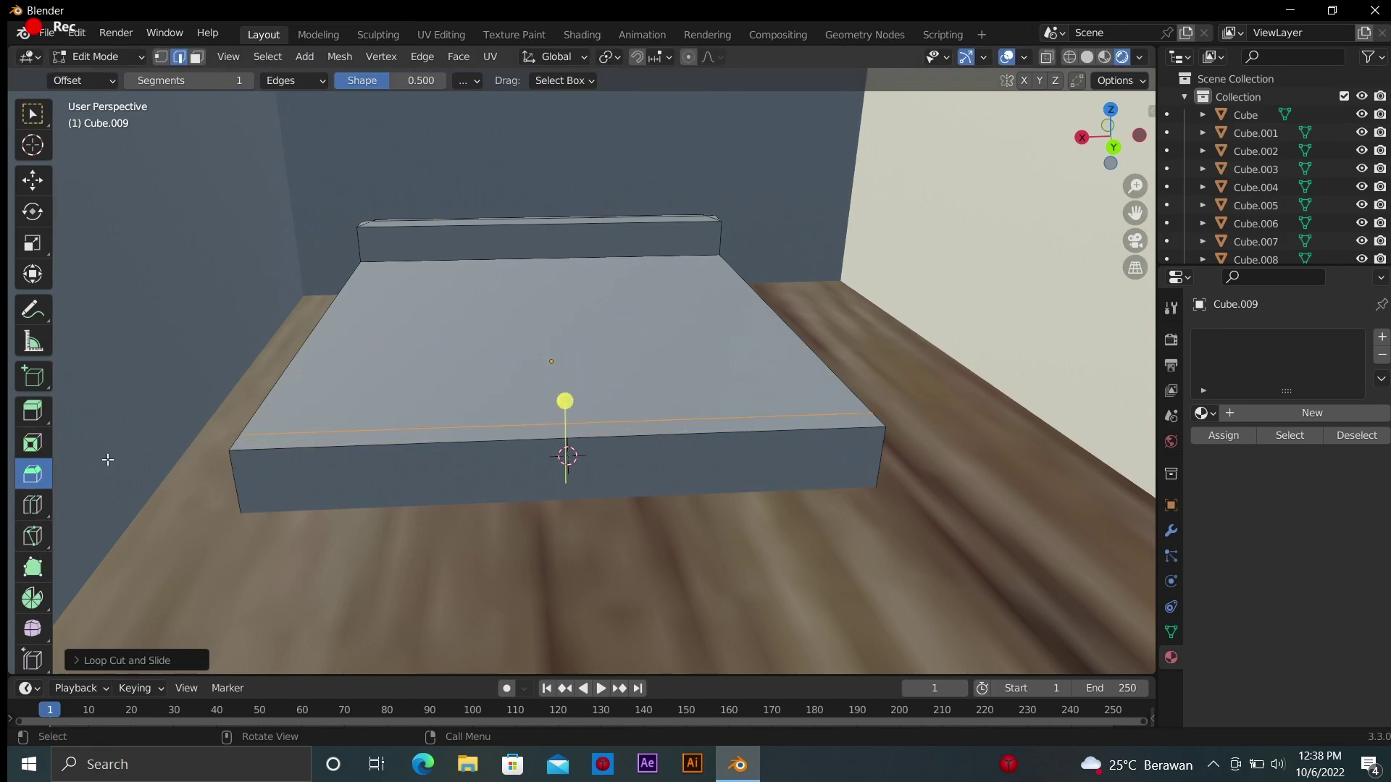
click(46, 406)
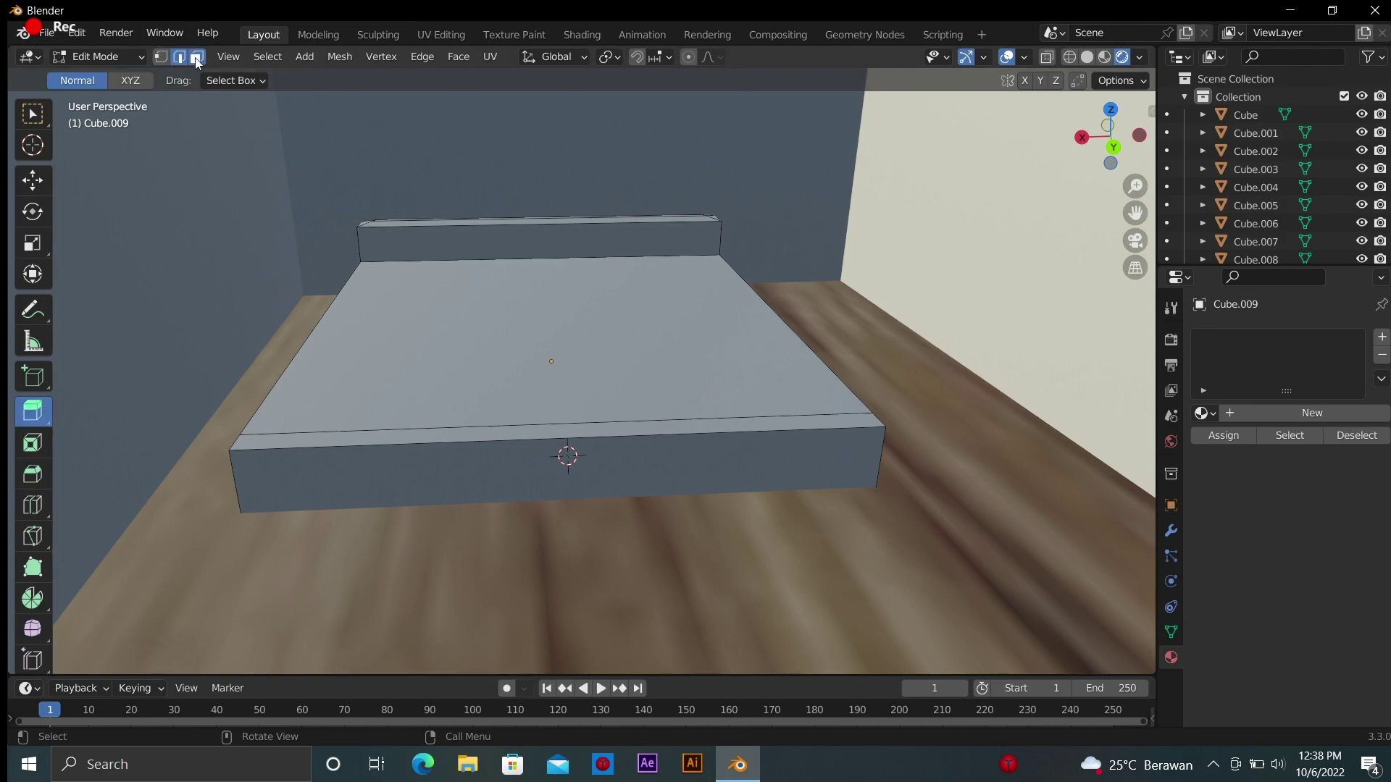
click(197, 63)
click(507, 371)
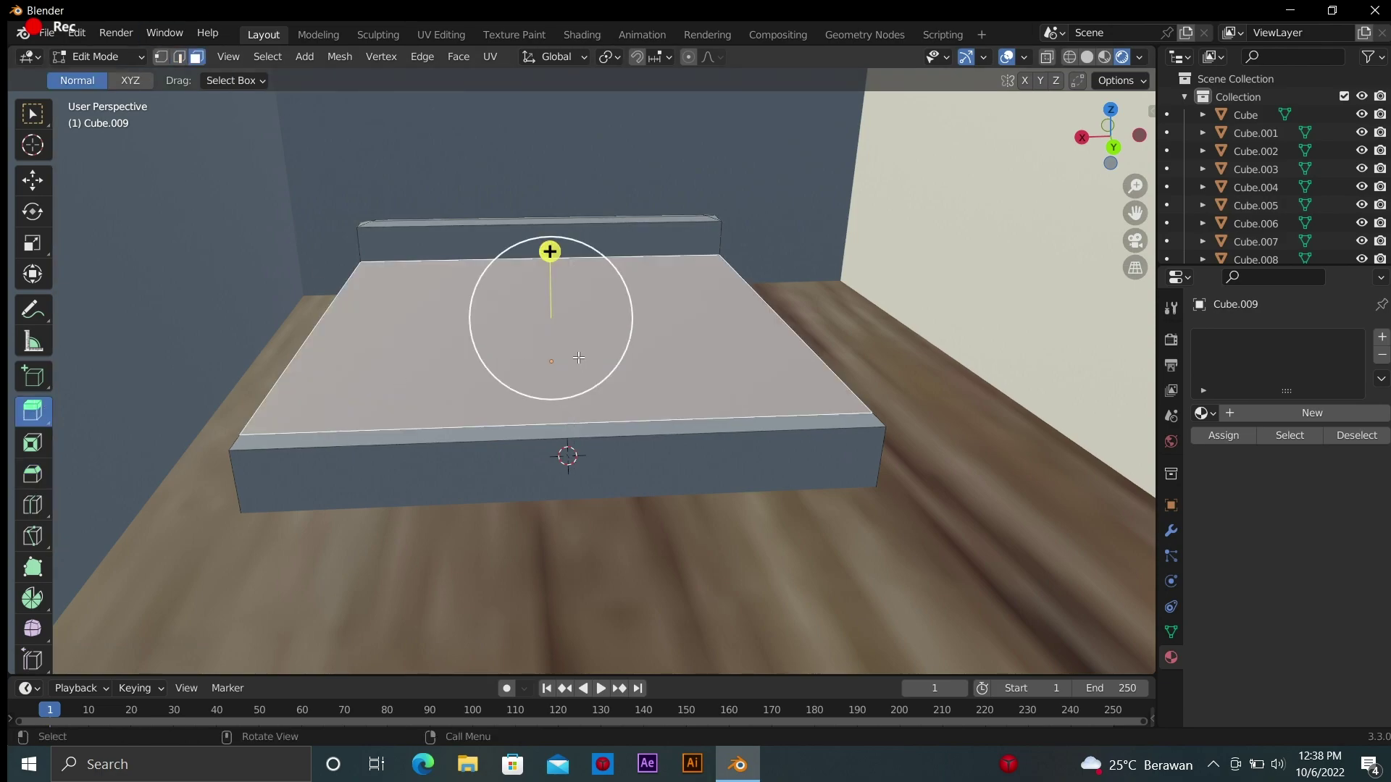
Bevel the top face's border and raise the inner face slightly
key(ctrl+b)
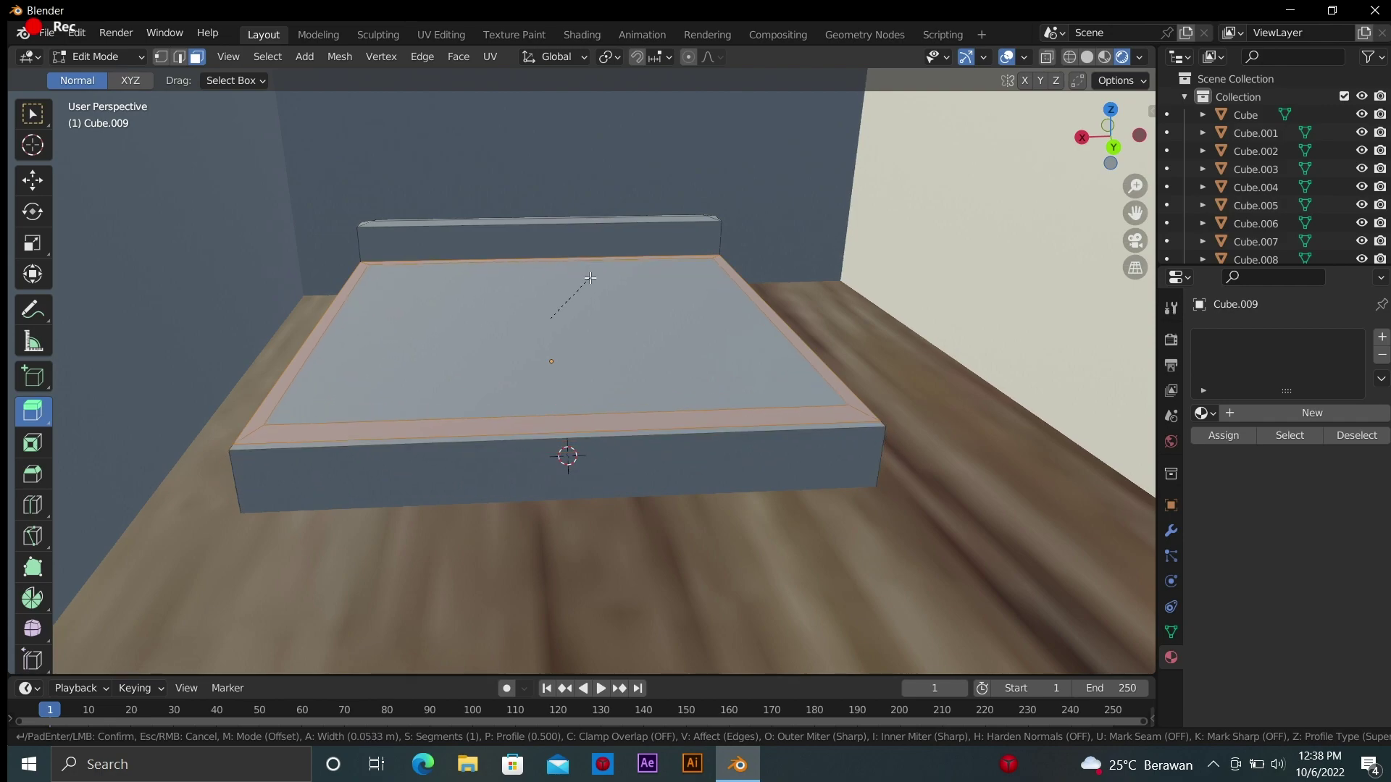
click(591, 278)
drag(563, 243, 564, 243)
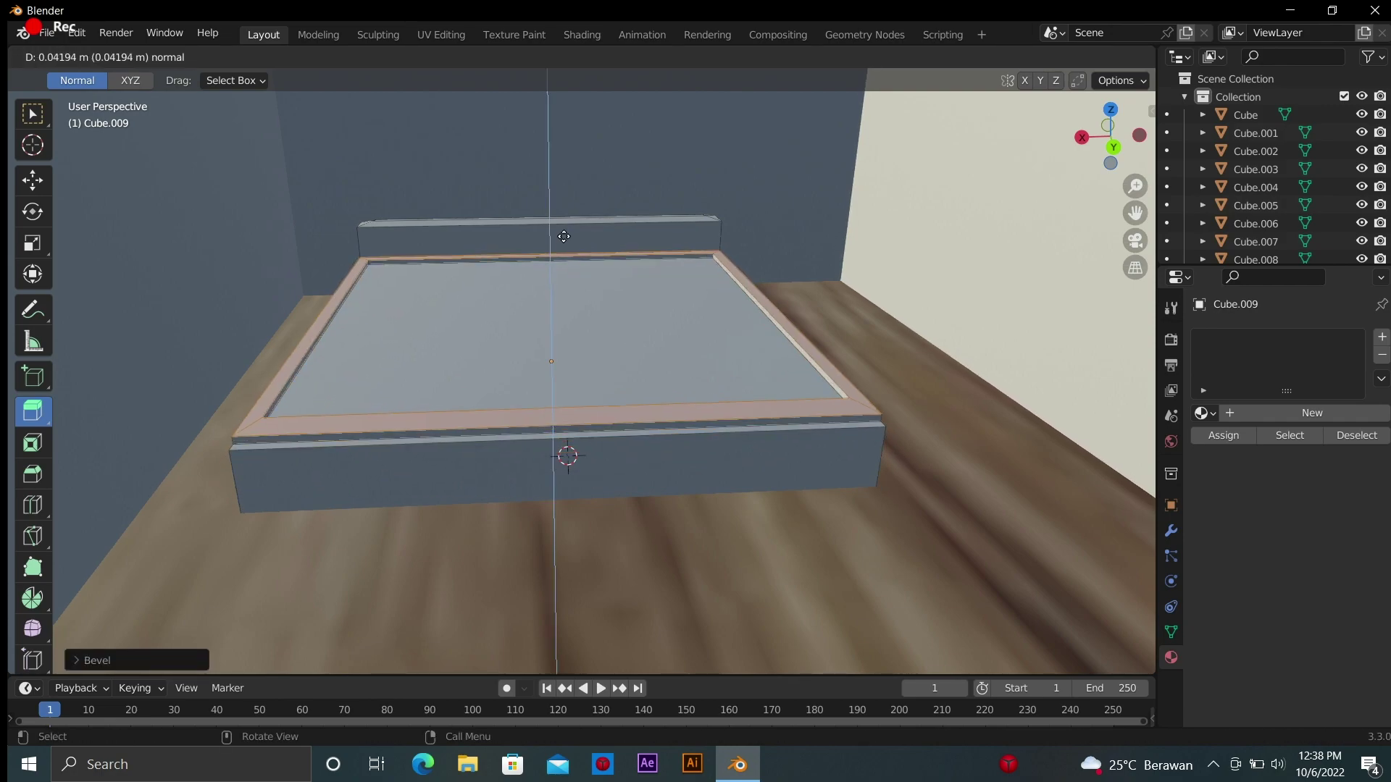
drag(564, 245, 572, 304)
click(571, 304)
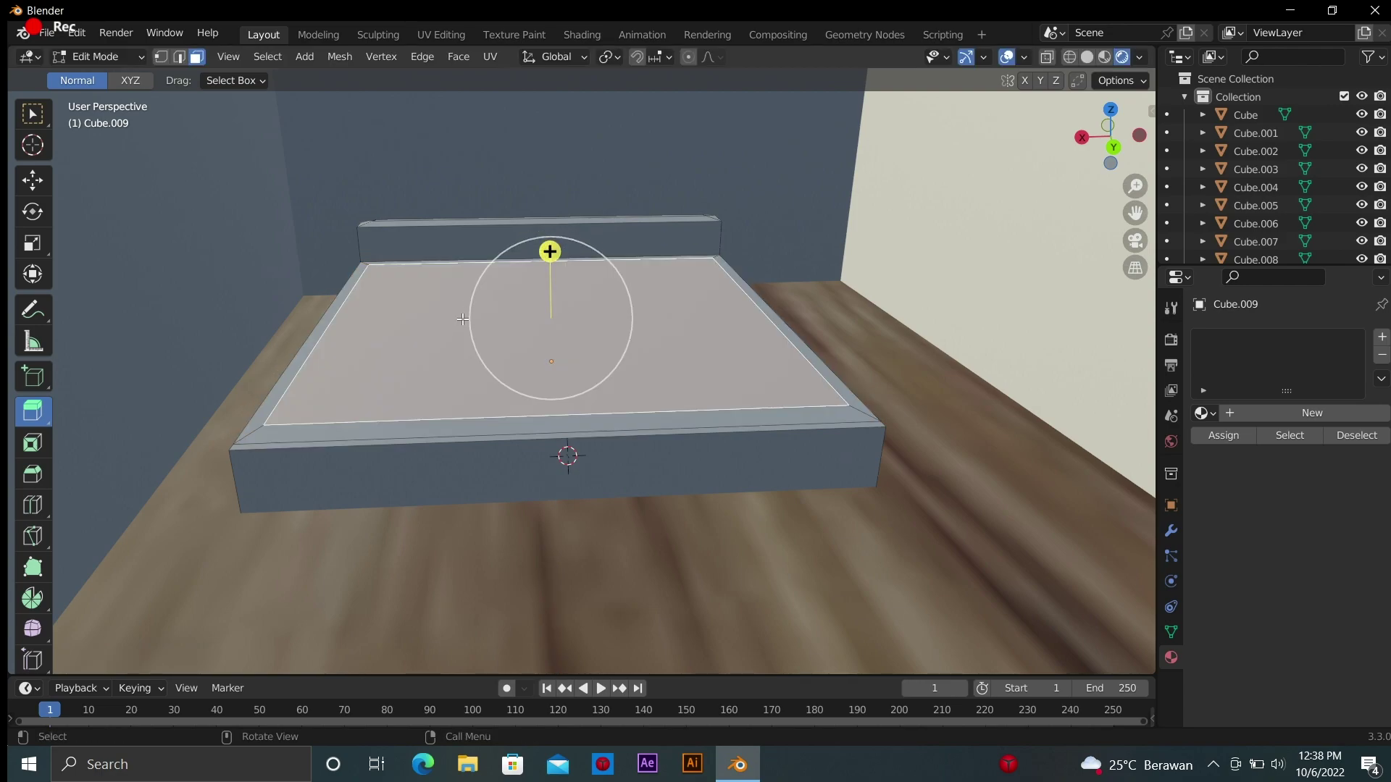
Bevel the top face again and inset it into a mattress surface
key(ctrl+b)
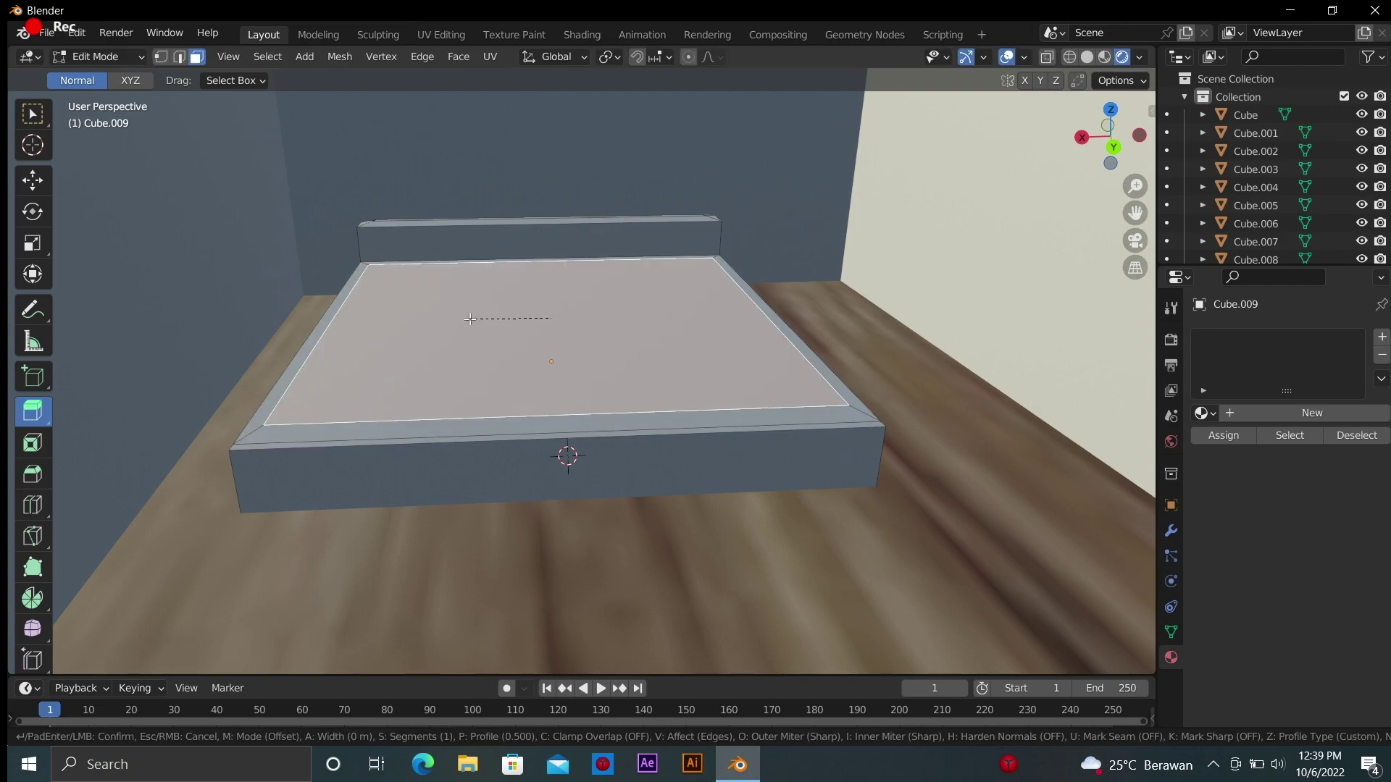
click(469, 318)
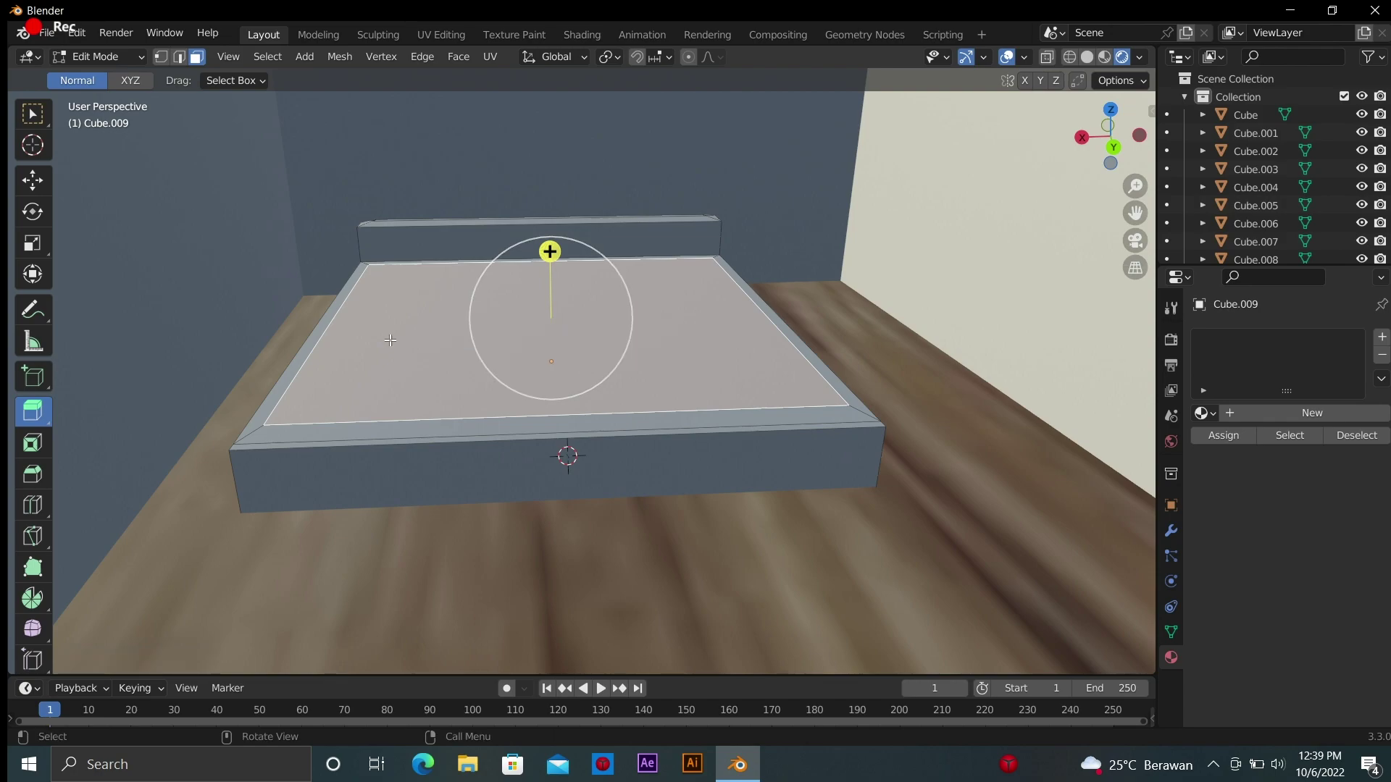
click(32, 442)
drag(602, 320, 604, 320)
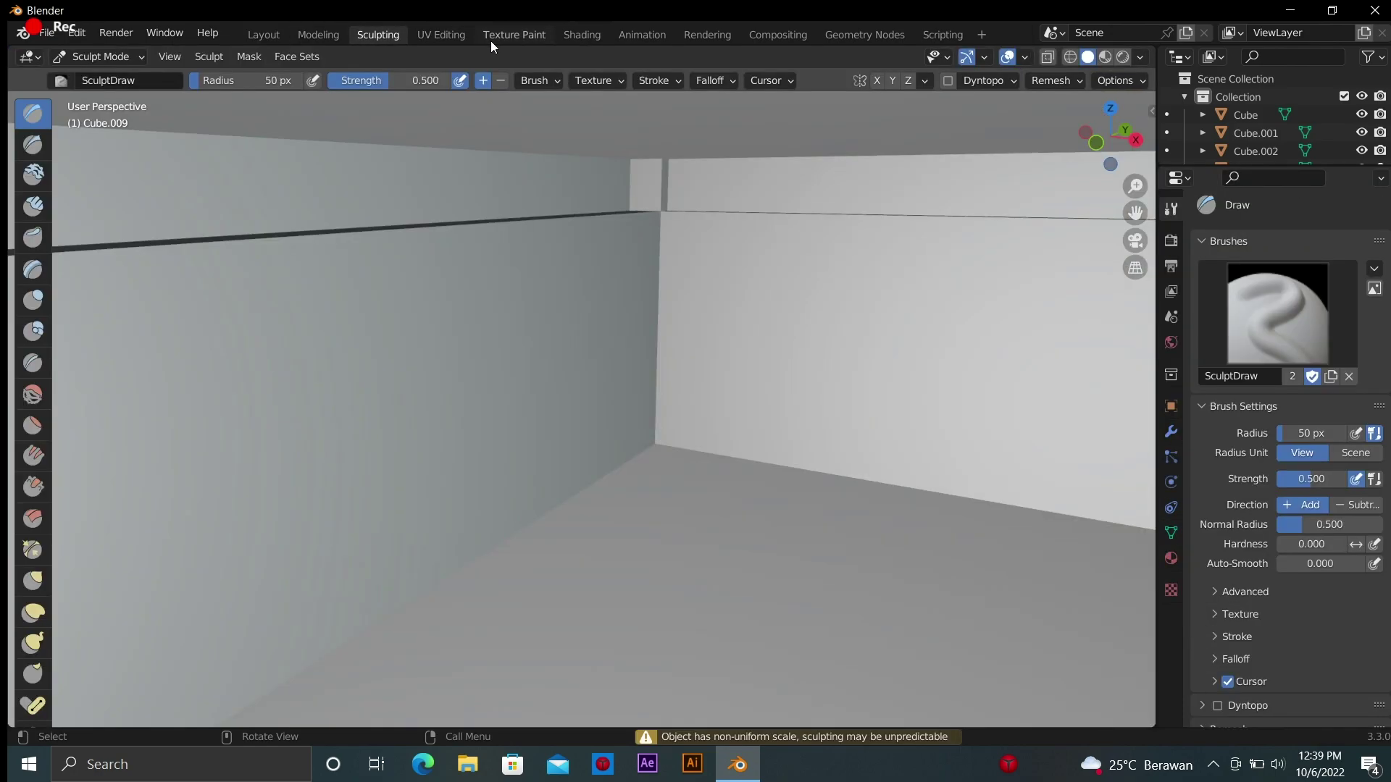
Orbit around the room to inspect the bed from several angles
mouse_move(785, 271)
middle_down()
mouse_move(725, 326)
mouse_move(818, 255)
middle_up()
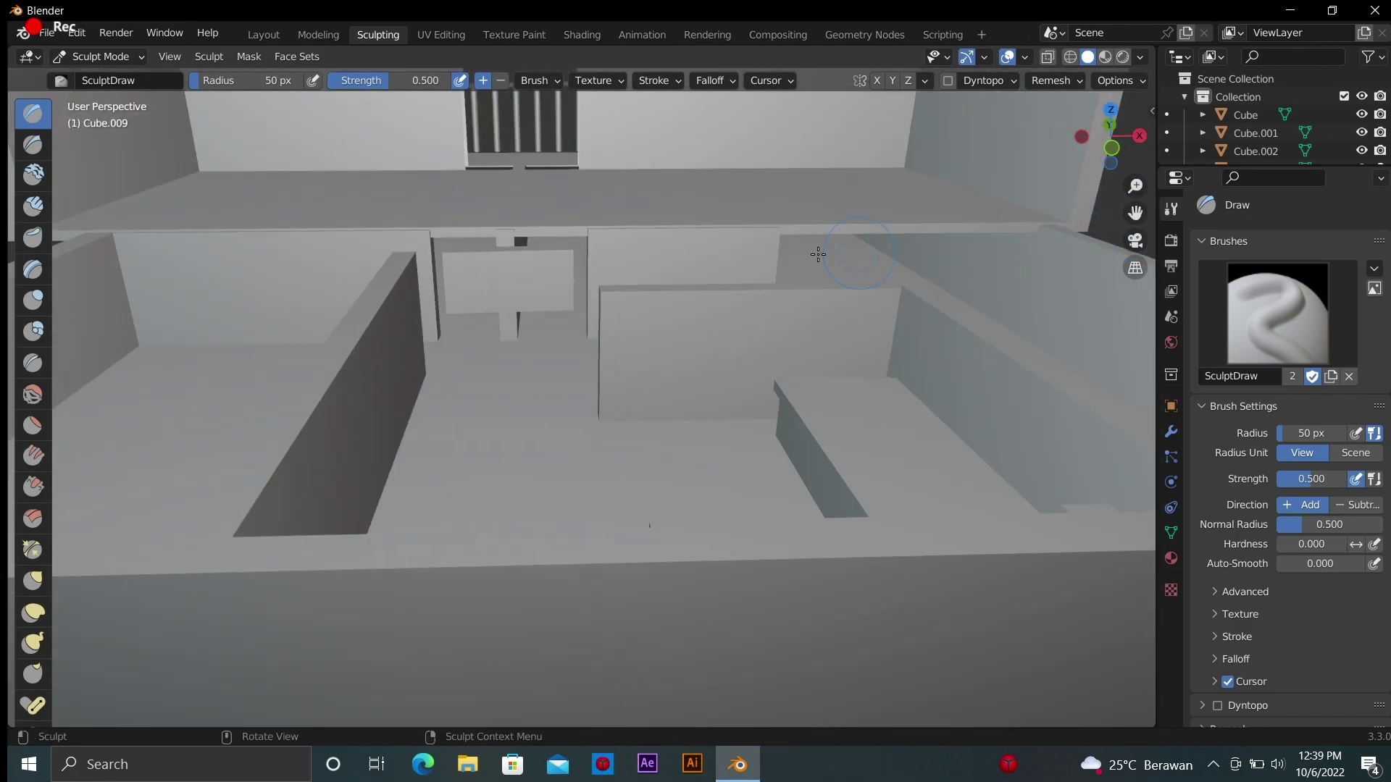
middle_drag(1128, 231, 345, 267)
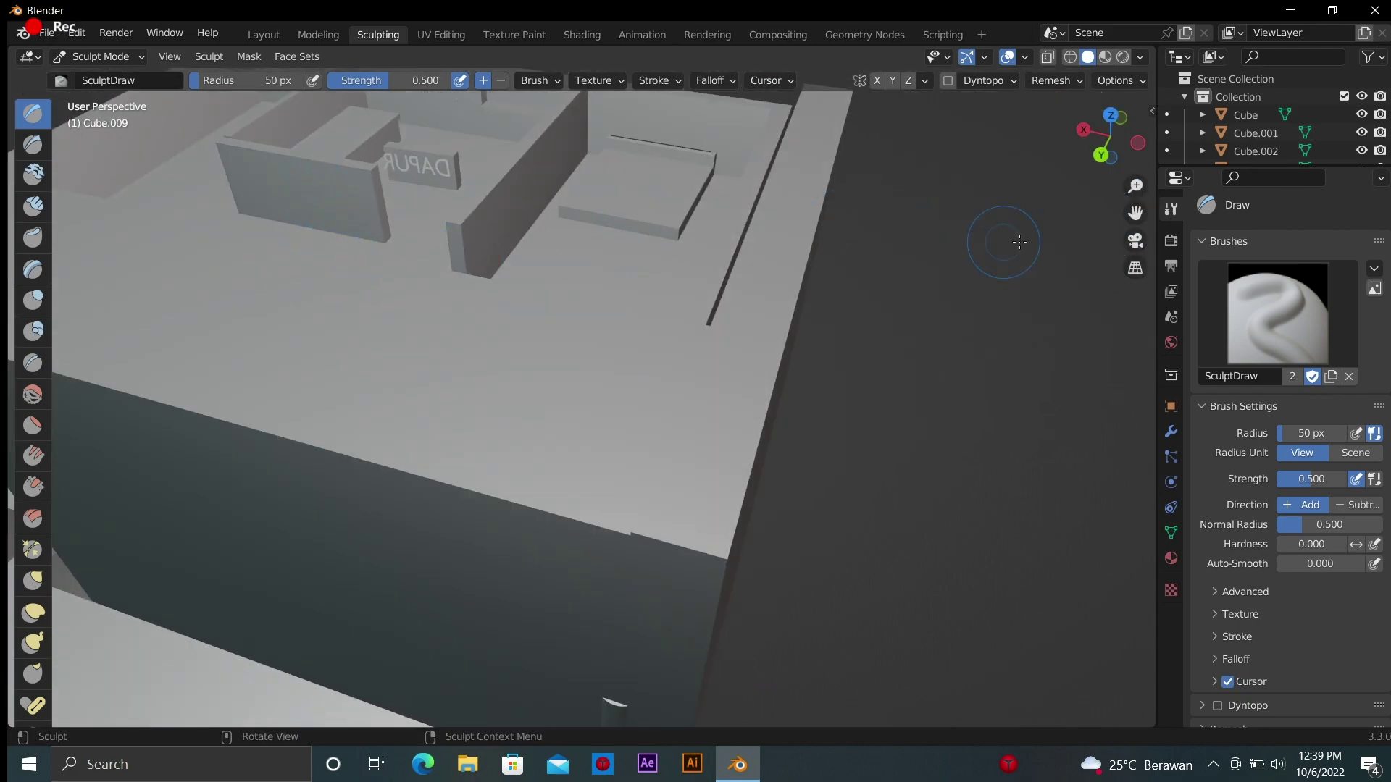
middle_drag(1019, 242, 1109, 138)
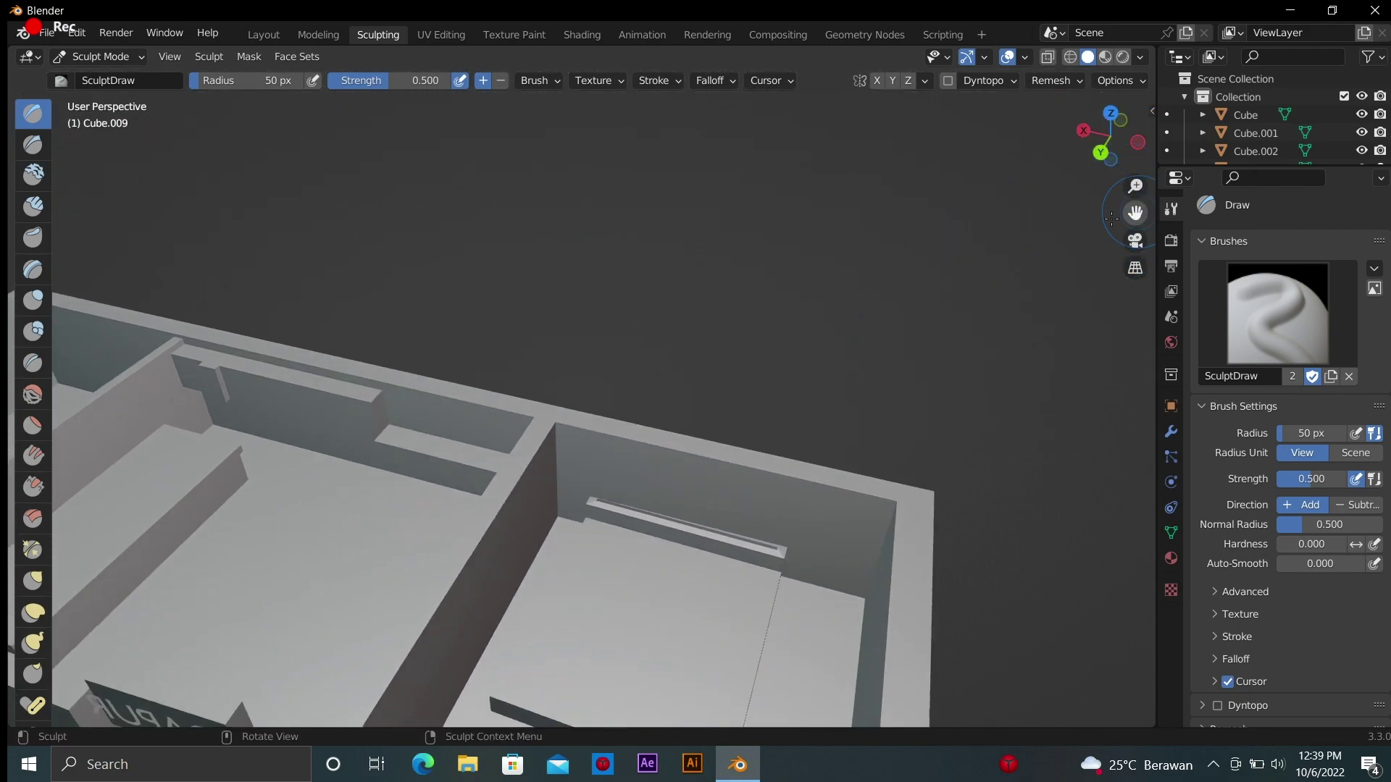
mouse_move(1110, 137)
mouse_down()
mouse_move(1135, 142)
mouse_move(1111, 145)
mouse_up()
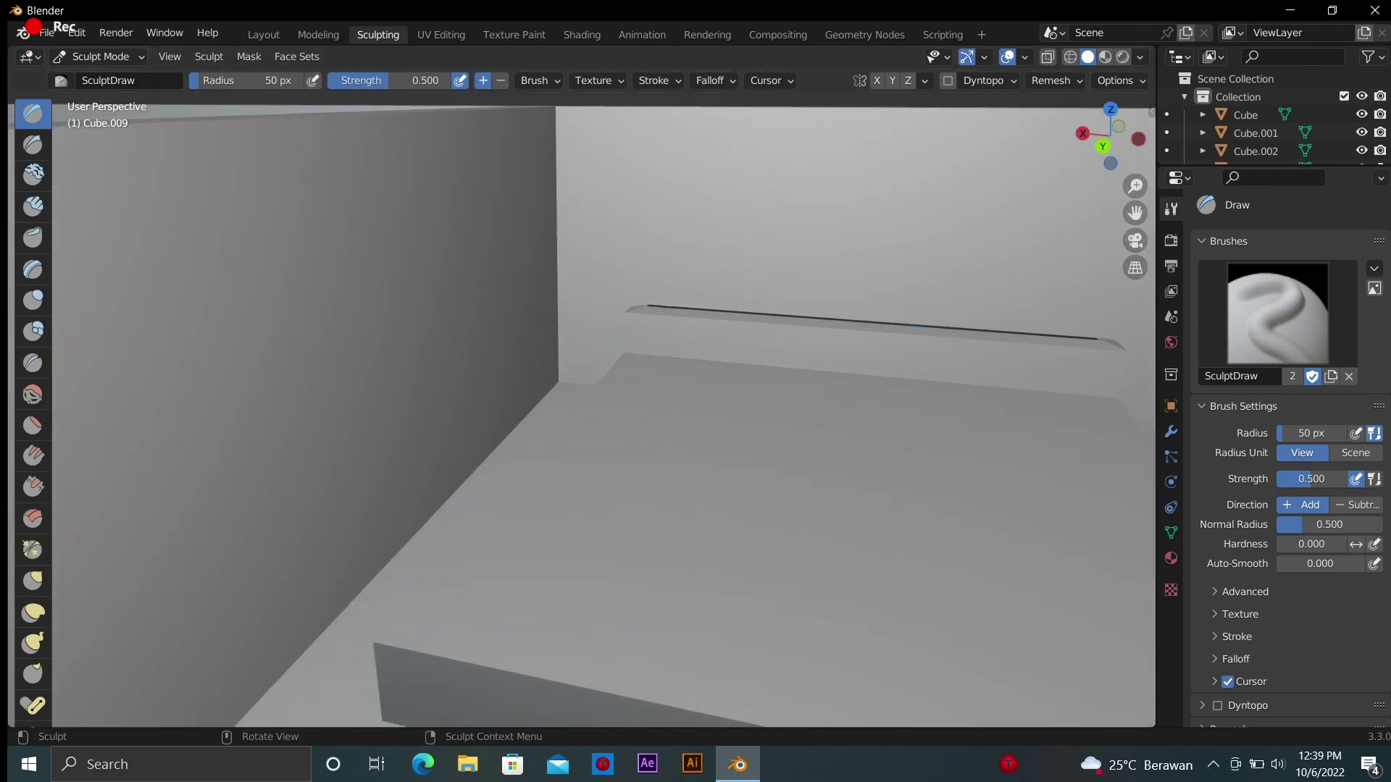
Toggle the bed between Edit Mode and Sculpt Mode using the mode menu
key(Tab)
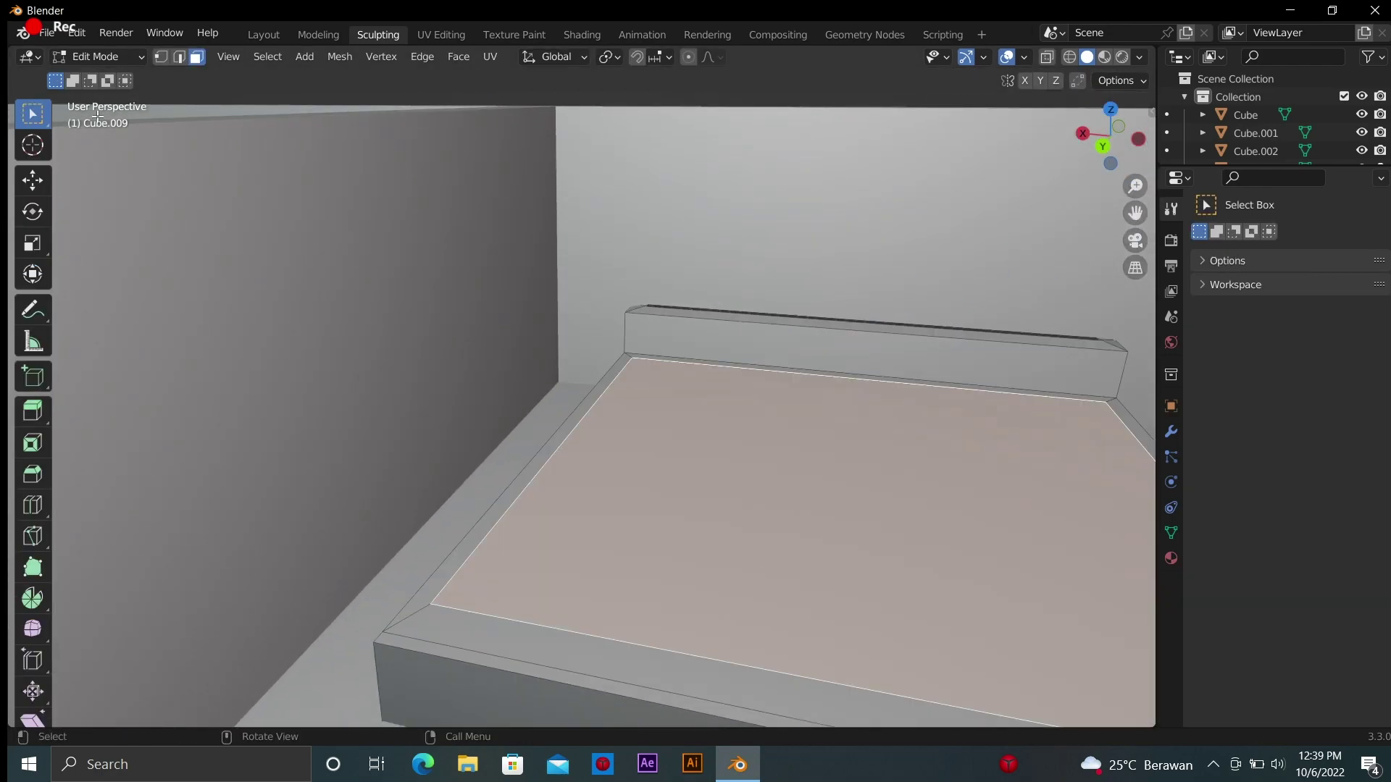
click(94, 56)
click(94, 118)
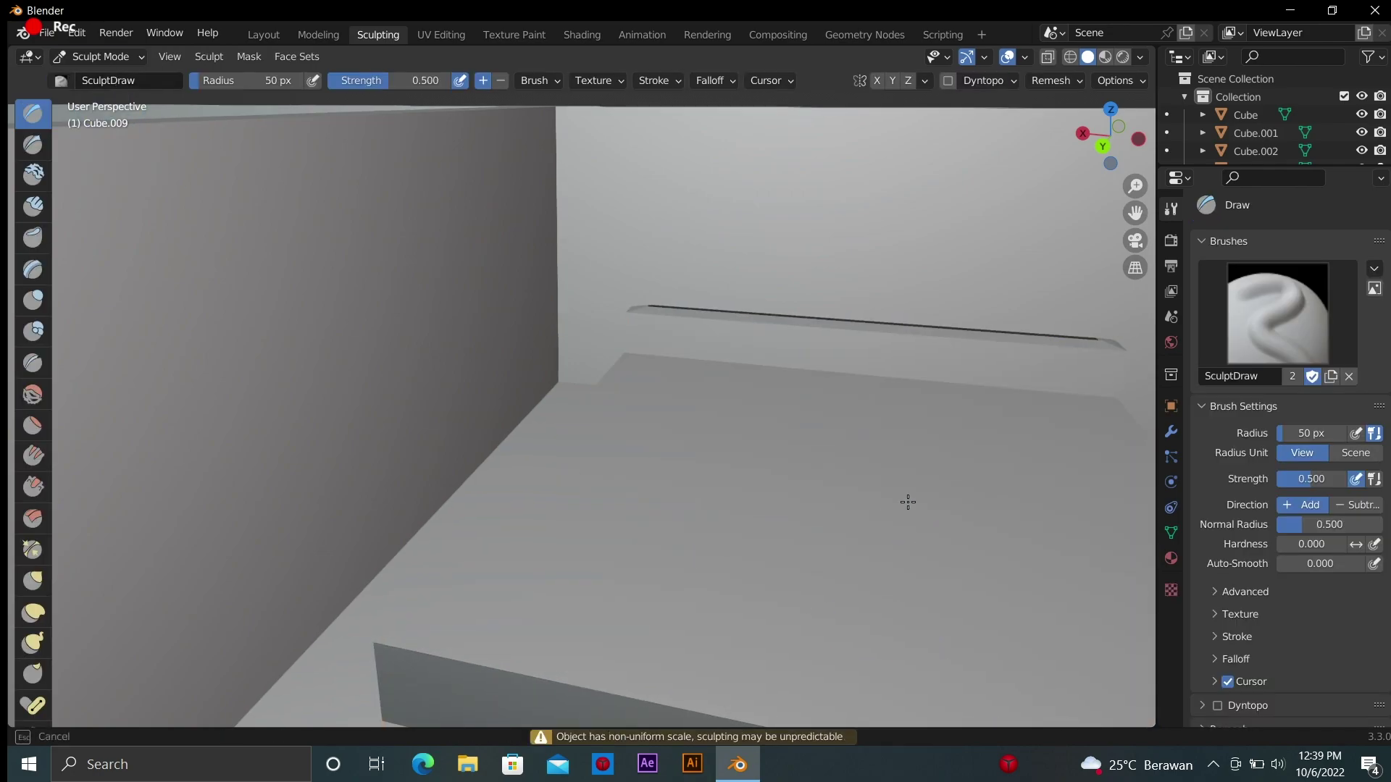
key(Tab)
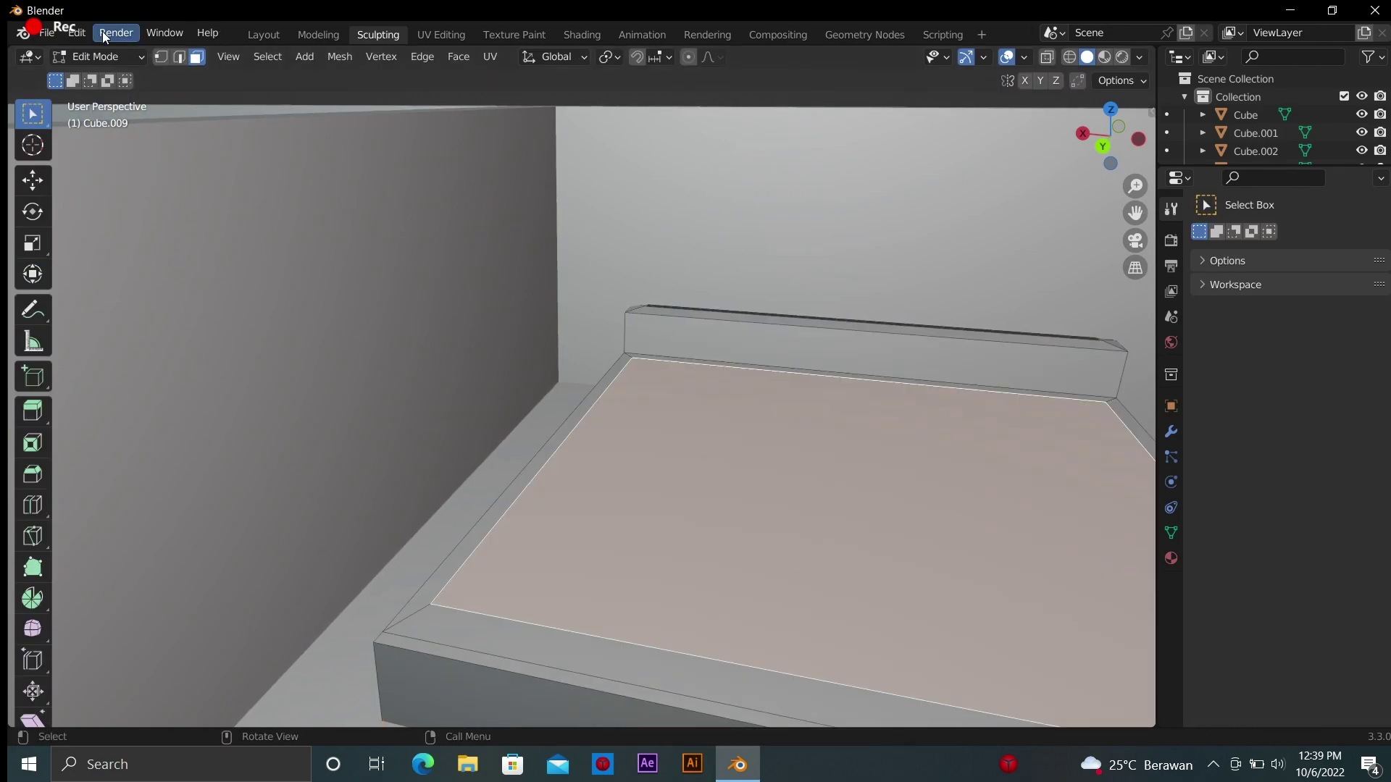
click(94, 57)
click(95, 57)
click(94, 119)
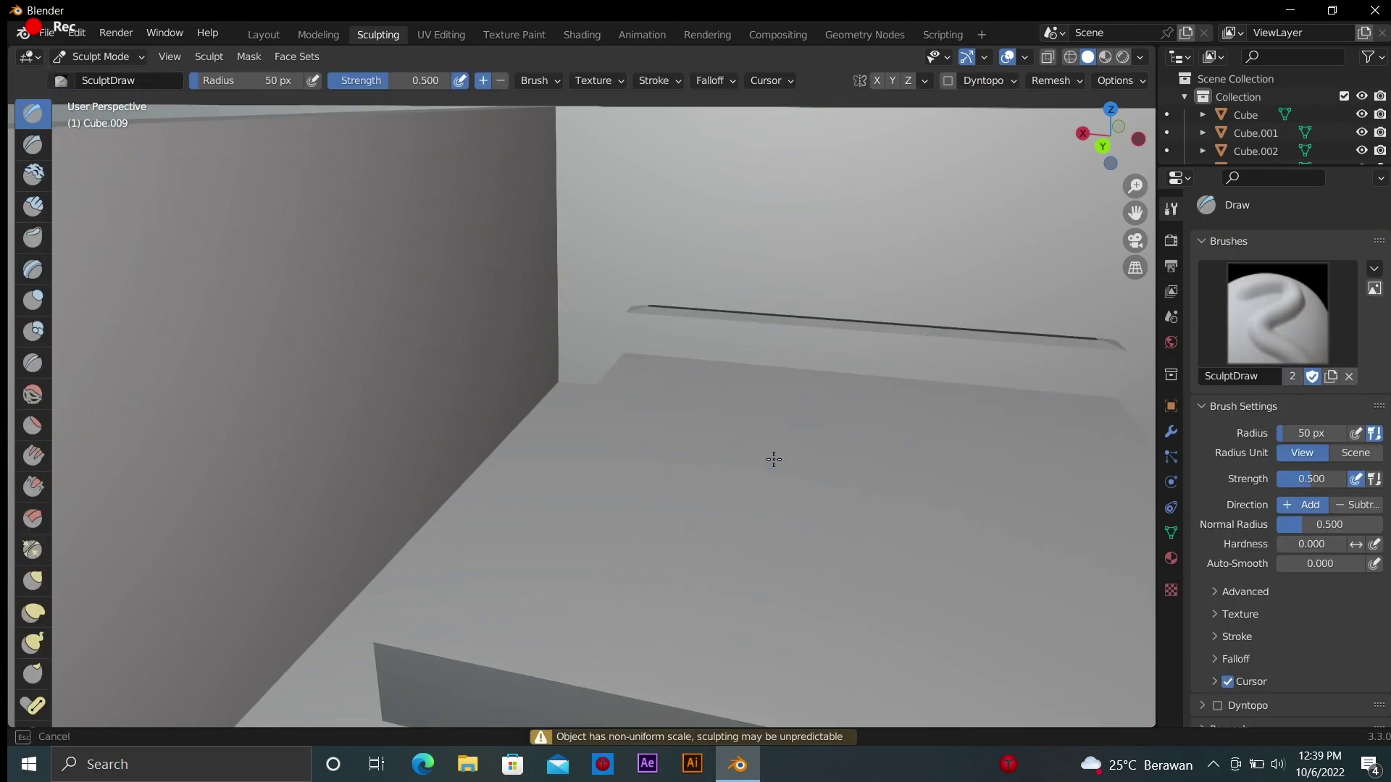
Apply an Inflate/Deflate brush stroke to the bed, then undo it
right_click(724, 572)
click(33, 299)
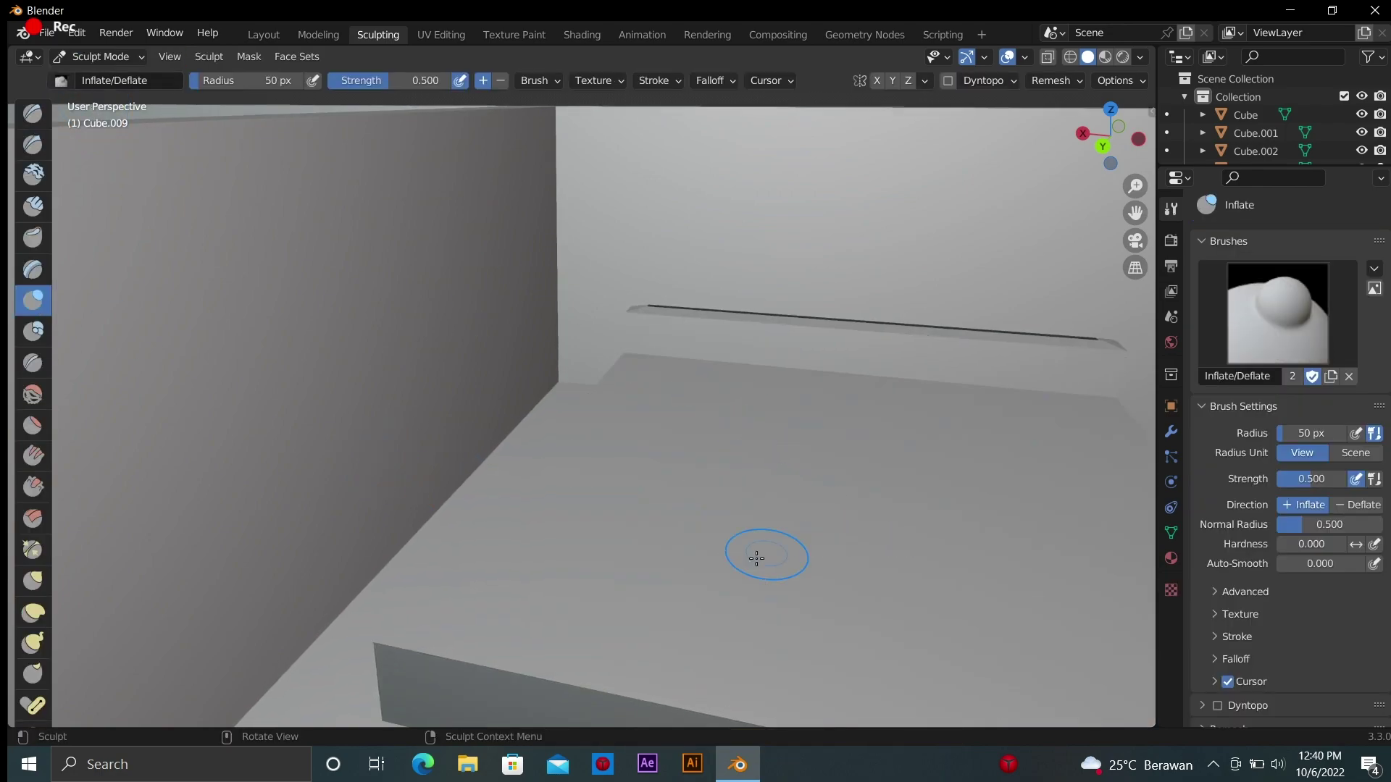
key(ctrl+z)
key(Tab)
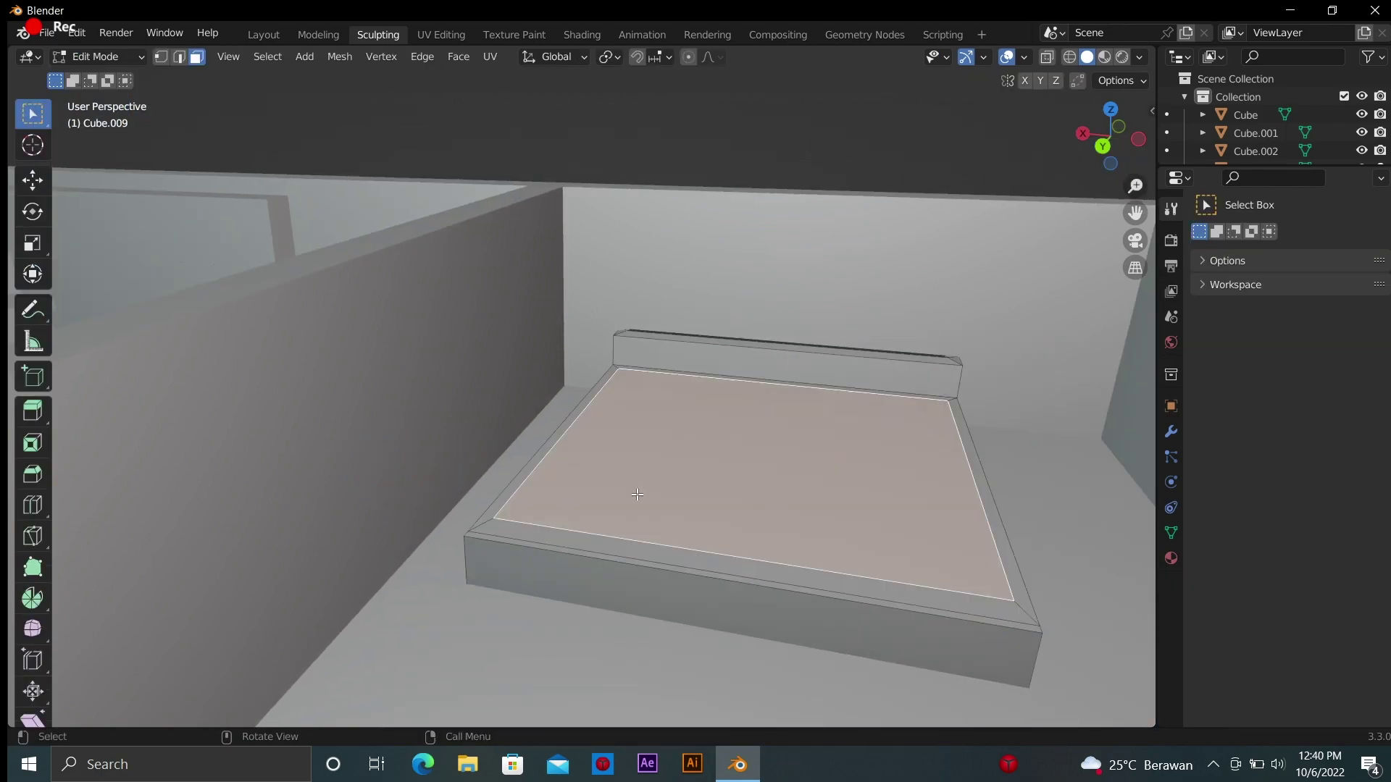
click(100, 57)
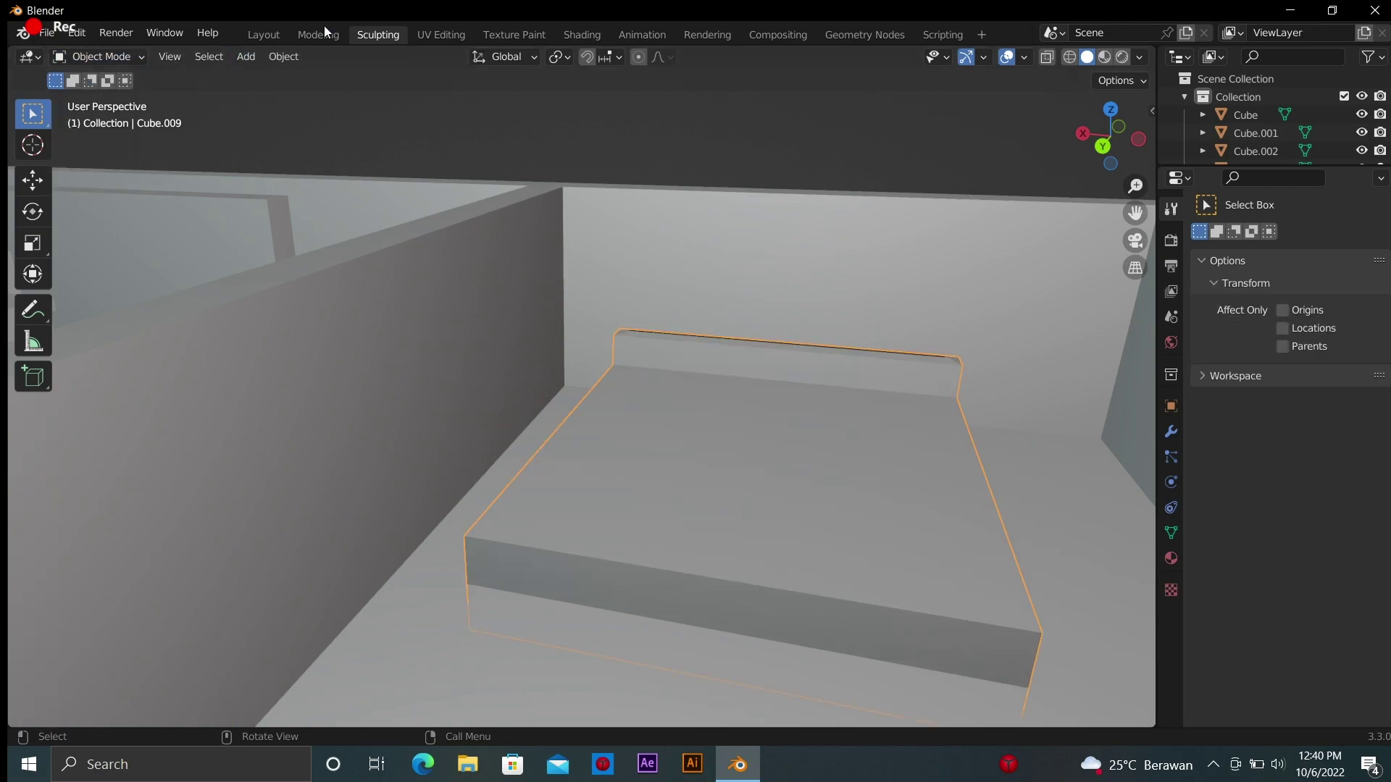
Return to the Layout workspace and orbit from the bed out to the balcony front
click(262, 35)
mouse_move(507, 217)
middle_down()
mouse_move(681, 315)
mouse_move(875, 188)
mouse_move(891, 152)
middle_up()
scroll(739, 301, up, 5)
scroll(876, 192, down, 5)
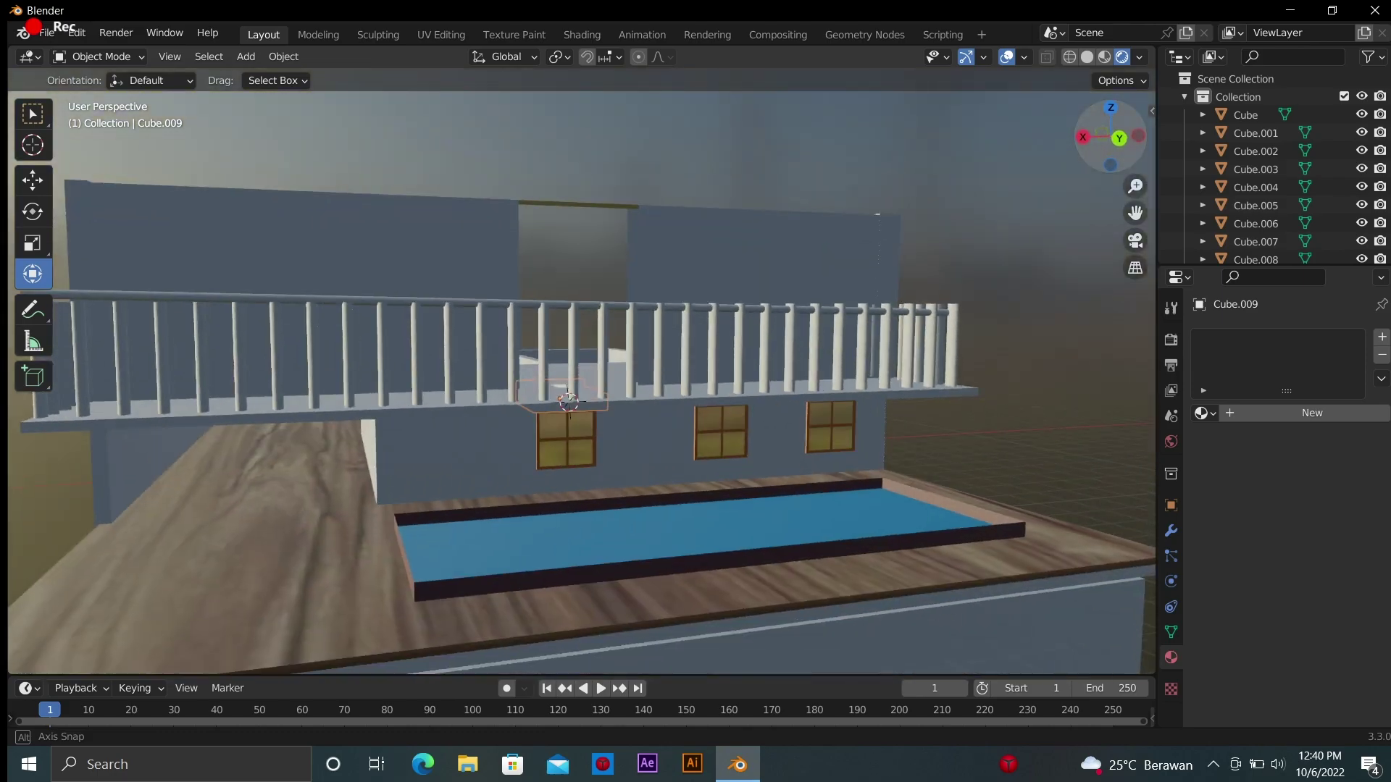
mouse_move(1123, 150)
mouse_down()
mouse_move(1014, 239)
mouse_move(1051, 145)
mouse_move(923, 177)
mouse_up()
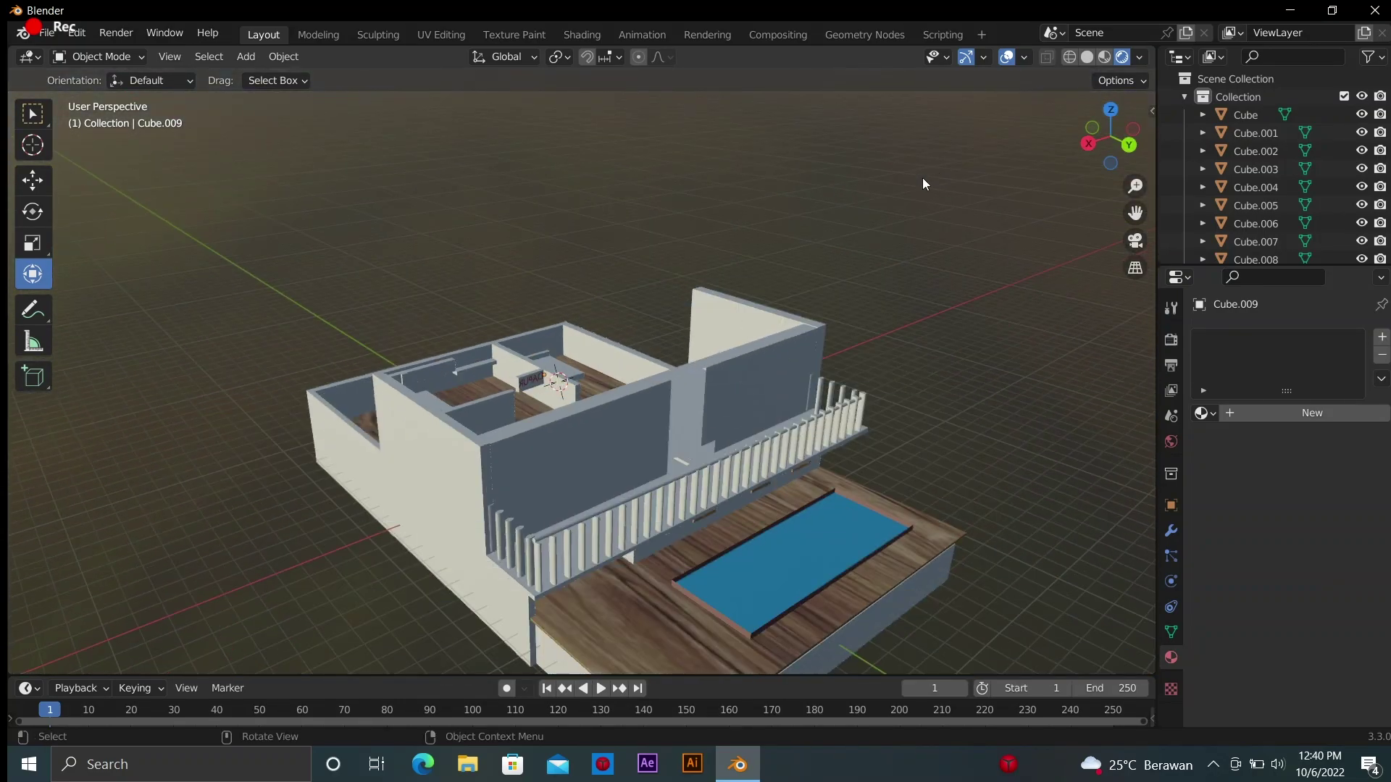
Orbit through the interior walls to a wide exterior view and select the house body
key(shift+a)
scroll(592, 381, up, 5)
mouse_move(592, 381)
middle_down()
mouse_move(1002, 332)
mouse_move(652, 363)
mouse_move(744, 232)
middle_up()
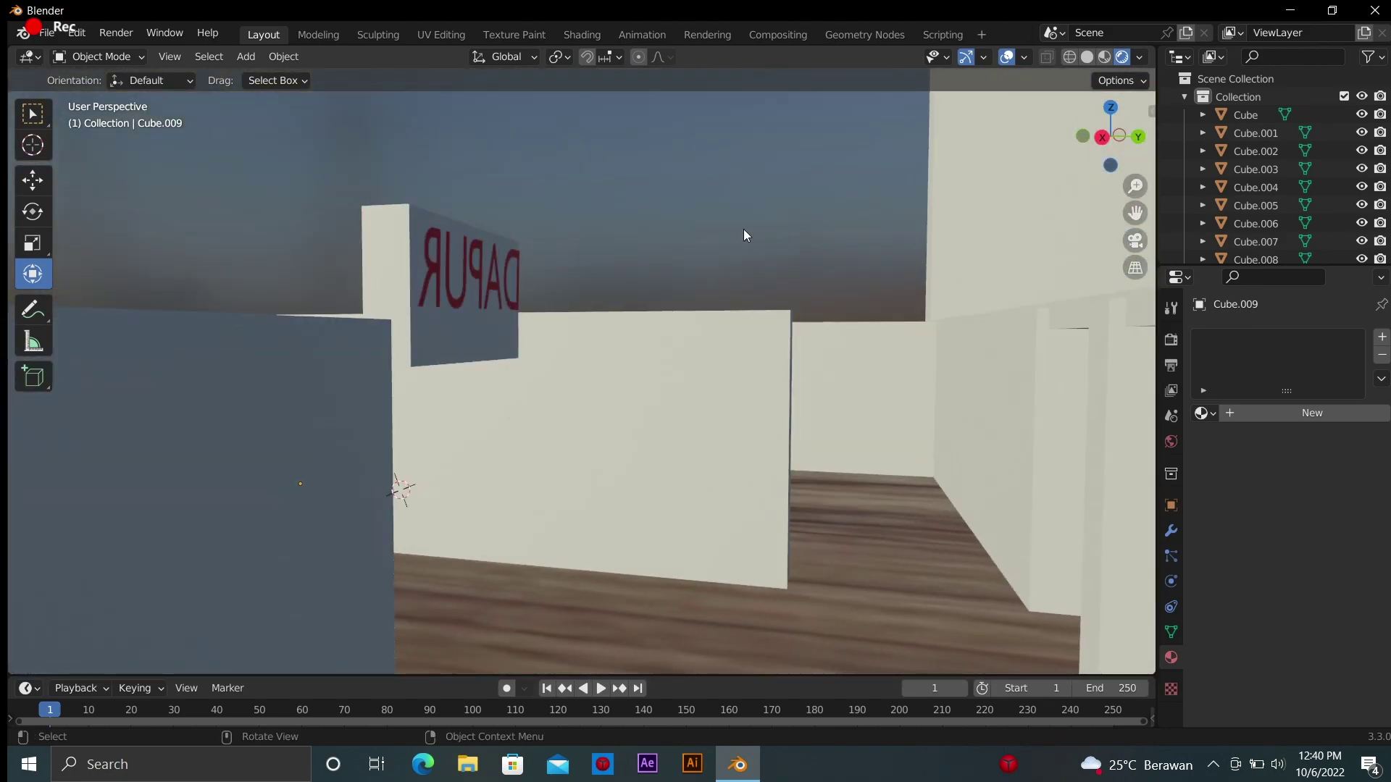
scroll(797, 276, up, 3)
mouse_move(849, 313)
middle_down()
mouse_move(985, 190)
mouse_move(994, 207)
middle_up()
scroll(985, 190, down, 6)
click(580, 335)
In Edit Mode on the house body, select the three wall faces behind the pool
click(390, 440)
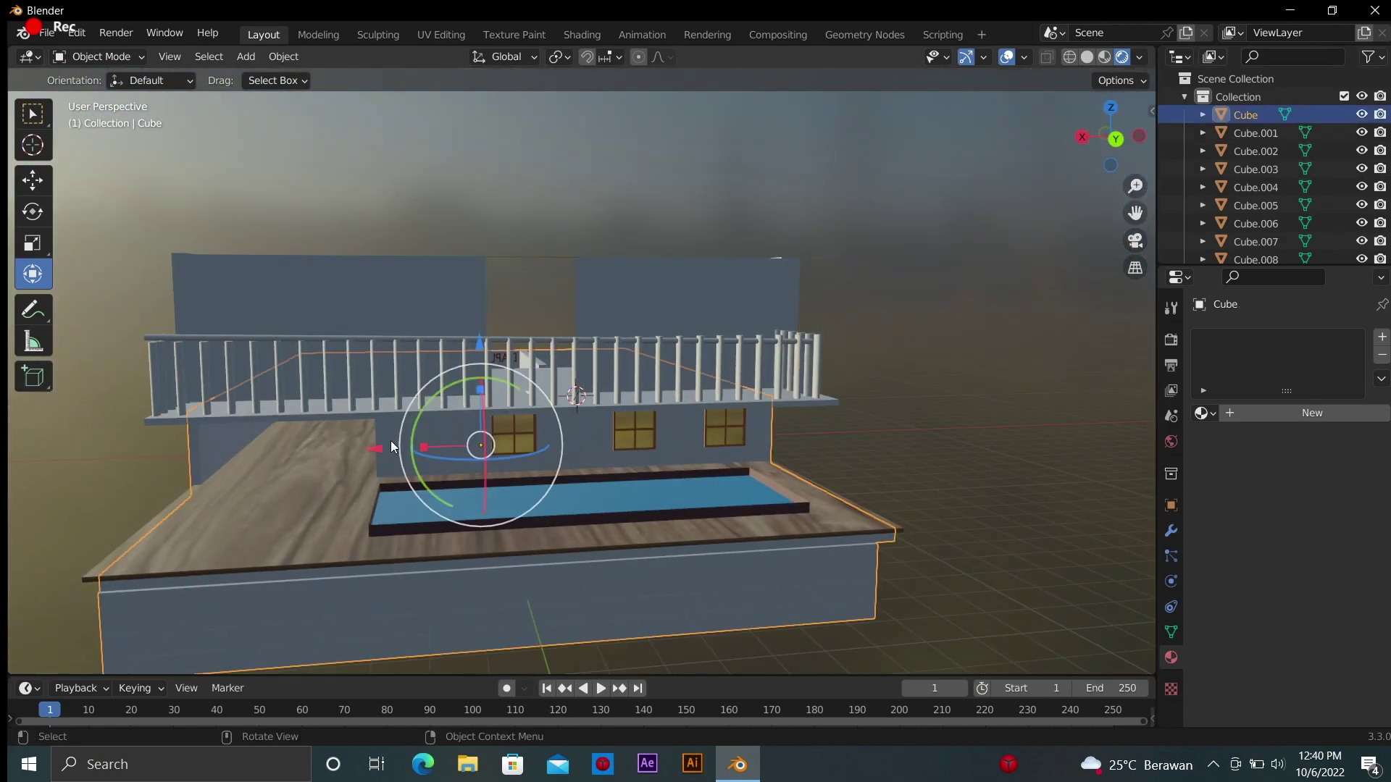
key(grave)
key(Tab)
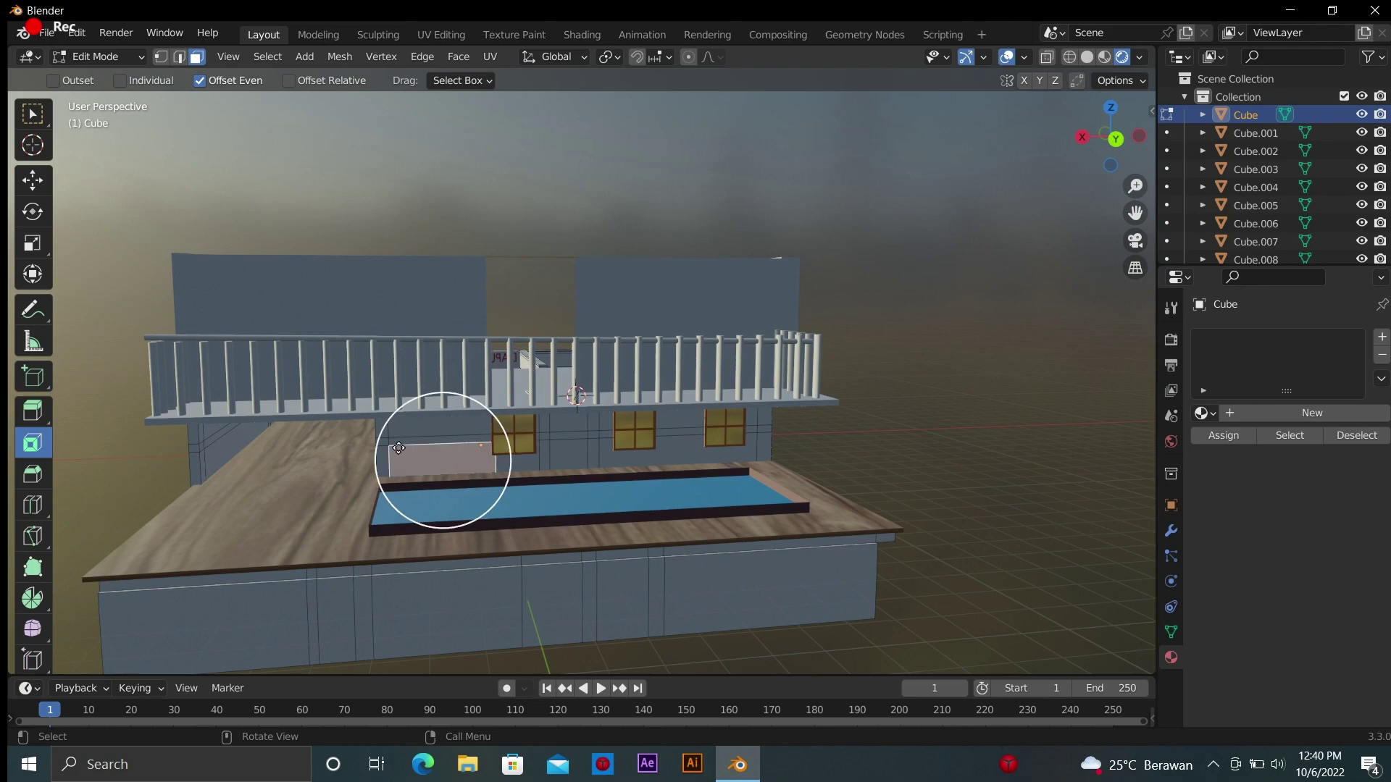
click(429, 428)
shift+click(513, 464)
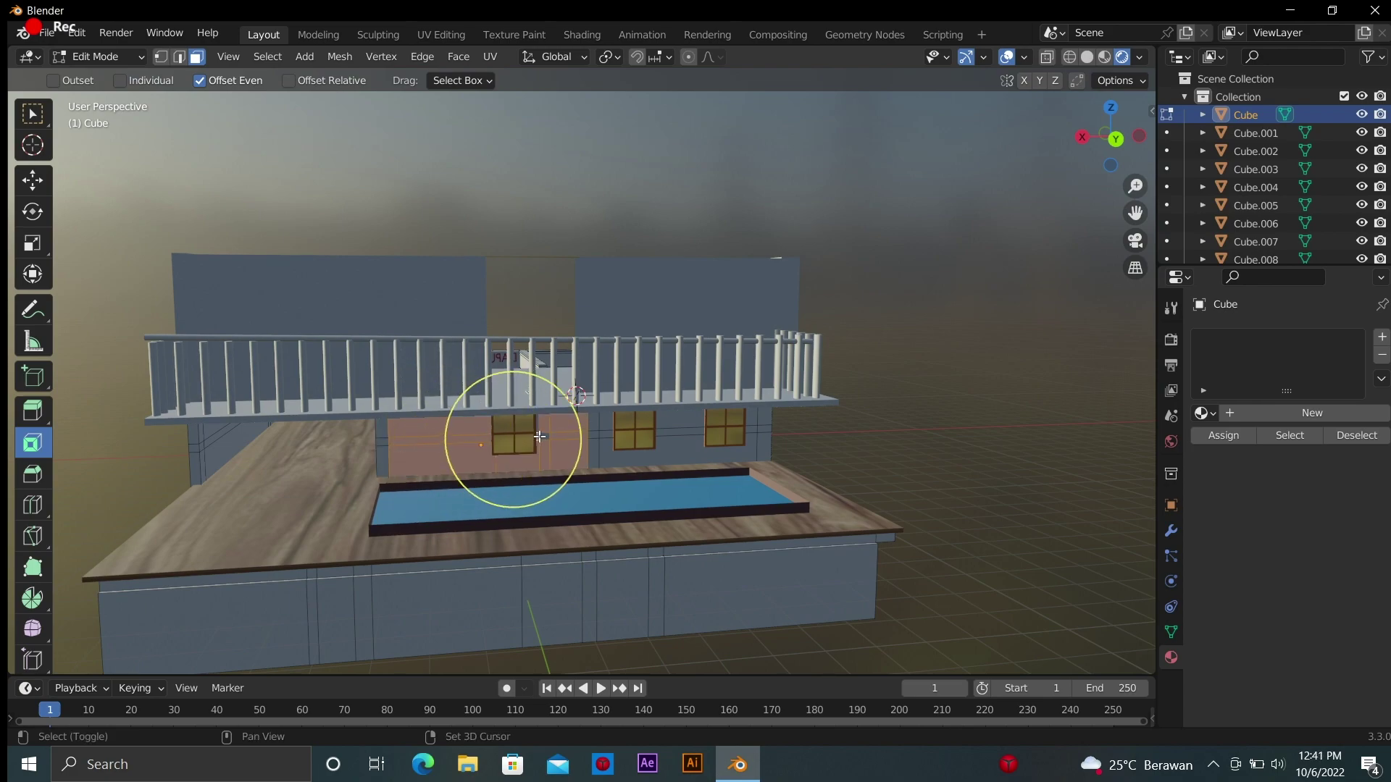
shift+click(577, 439)
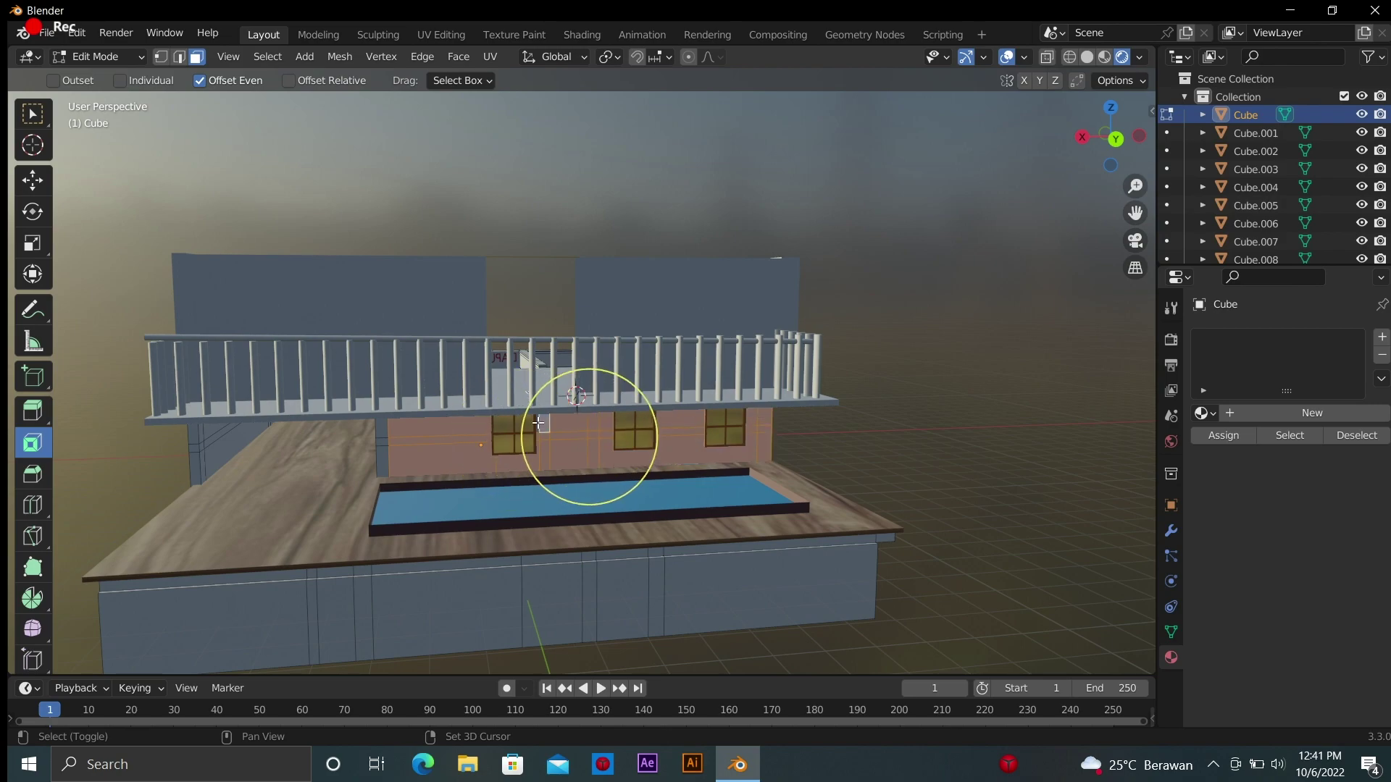
Add a second material slot with new Material.013 and a near-black base colour
click(1312, 413)
click(1319, 620)
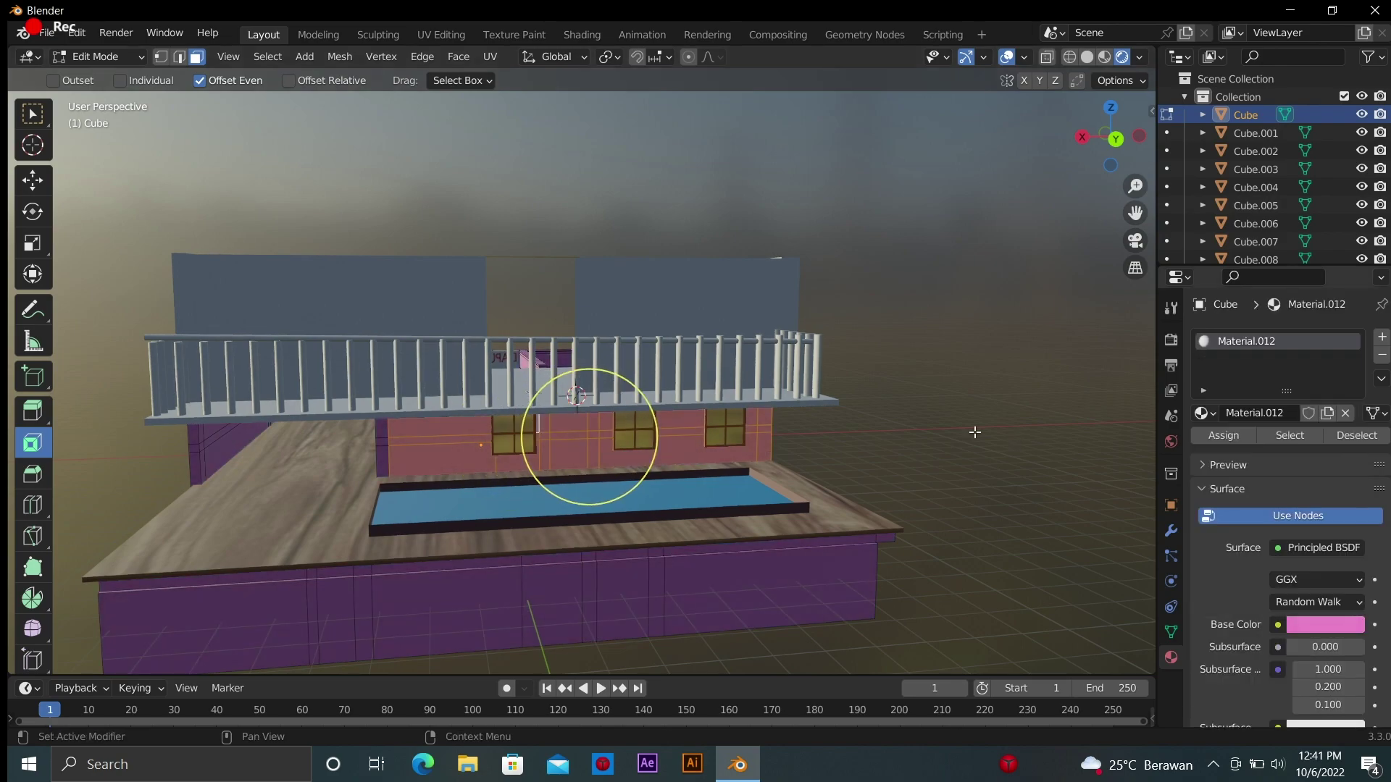
key(ctrl+z)
key(ctrl+z)
click(1259, 419)
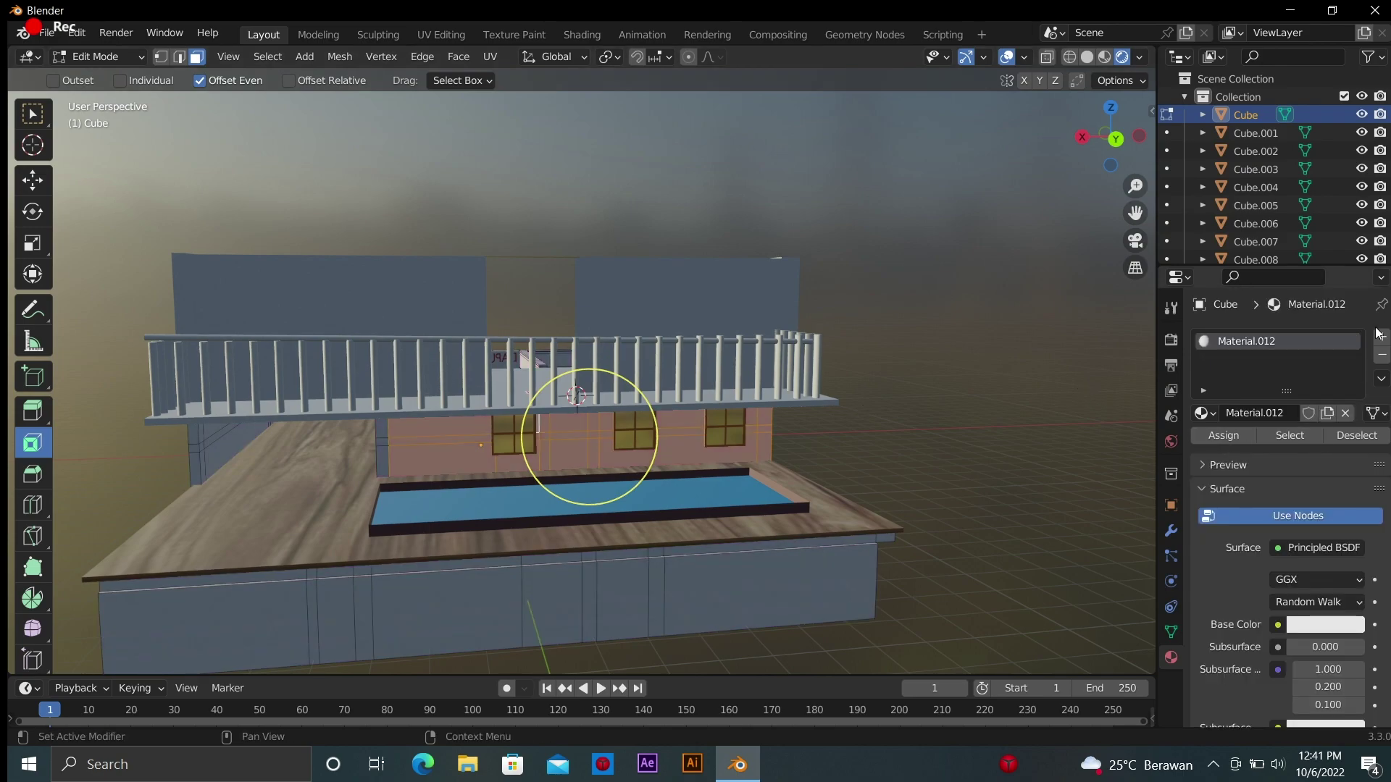
click(1378, 335)
click(1253, 449)
click(1327, 661)
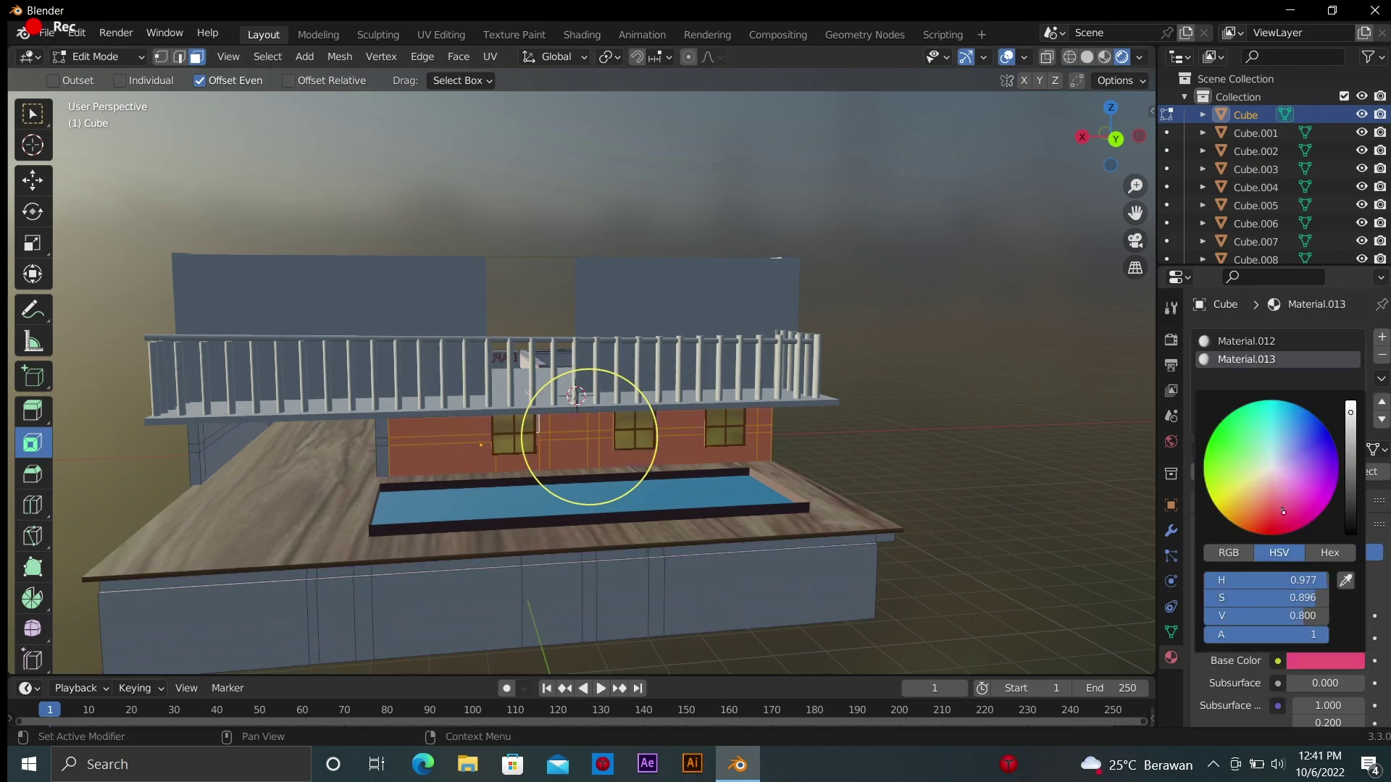
click(1280, 466)
Select the dark wall's top strip, return to Object Mode and orbit back to perspective
ctrl+scroll(1280, 466, down, 10)
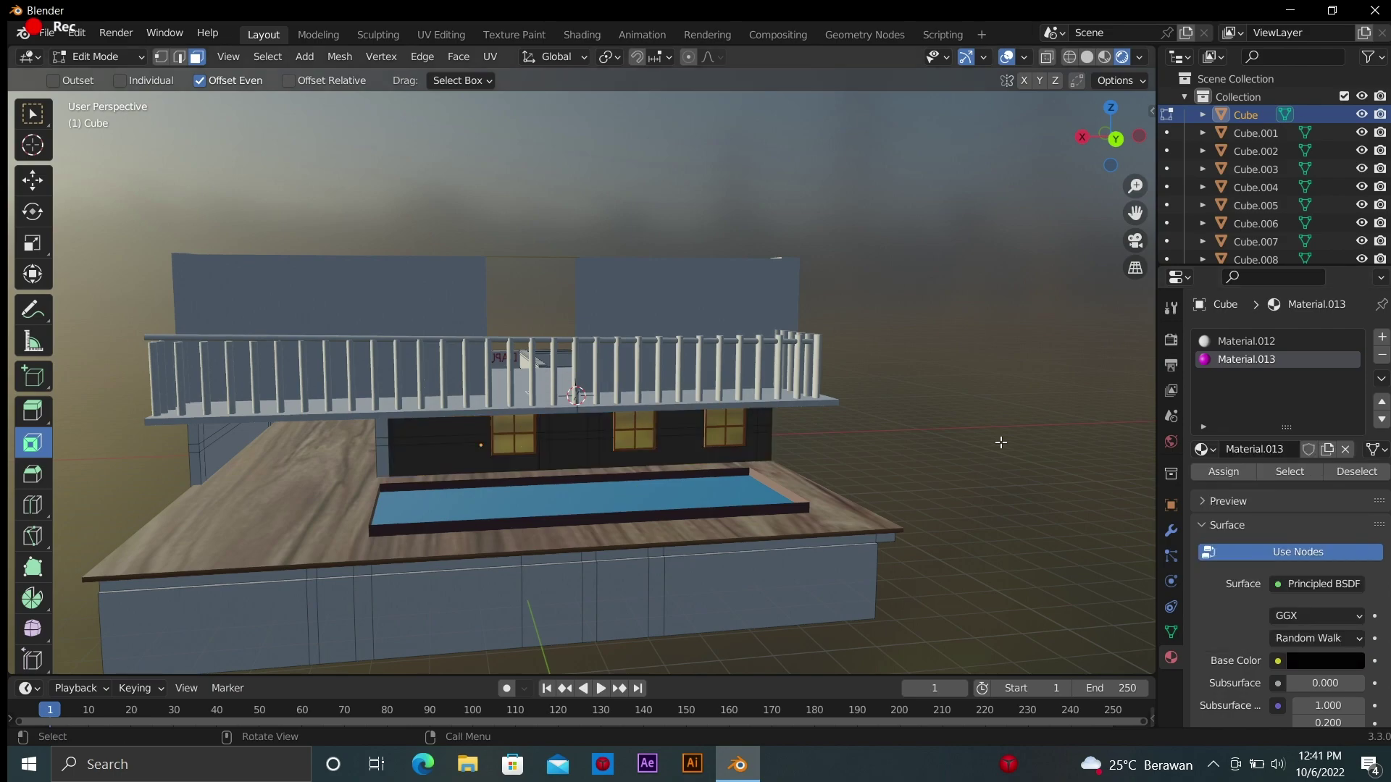
scroll(582, 436, up, 2)
key(c)
click(398, 464)
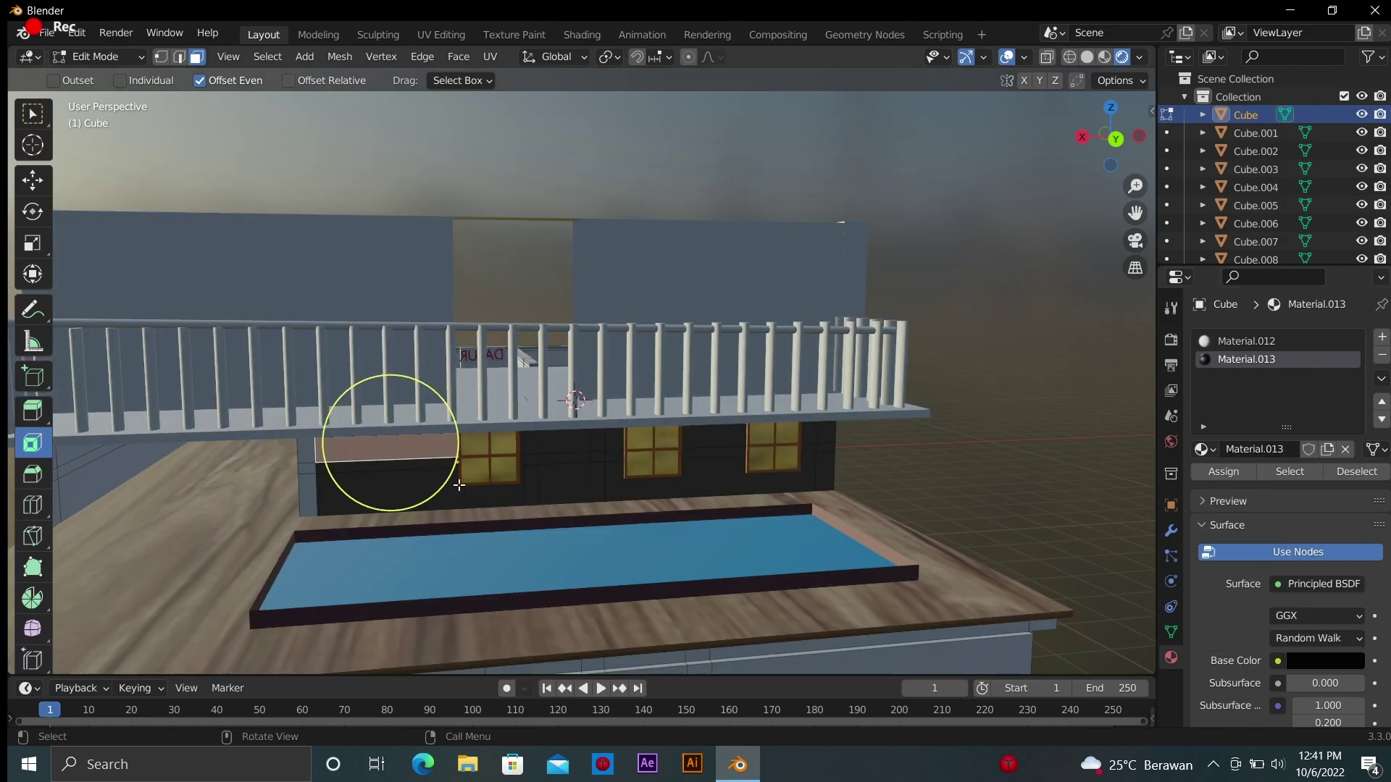
key(Escape)
key(Tab)
key(KP_3)
drag(1148, 123, 1072, 126)
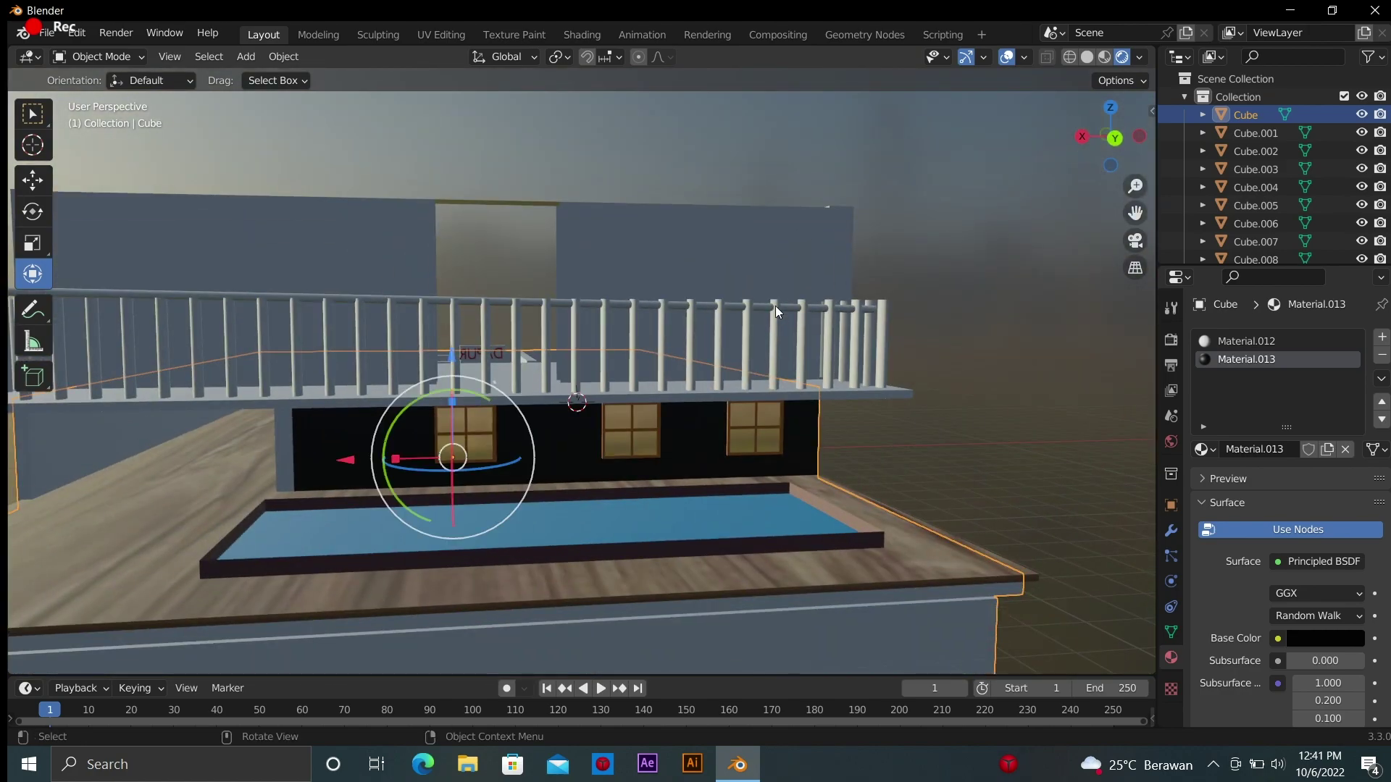
Zoom and orbit to look down into the upper floor, then select slab Cube.001
shift+scroll(684, 365, up, 5)
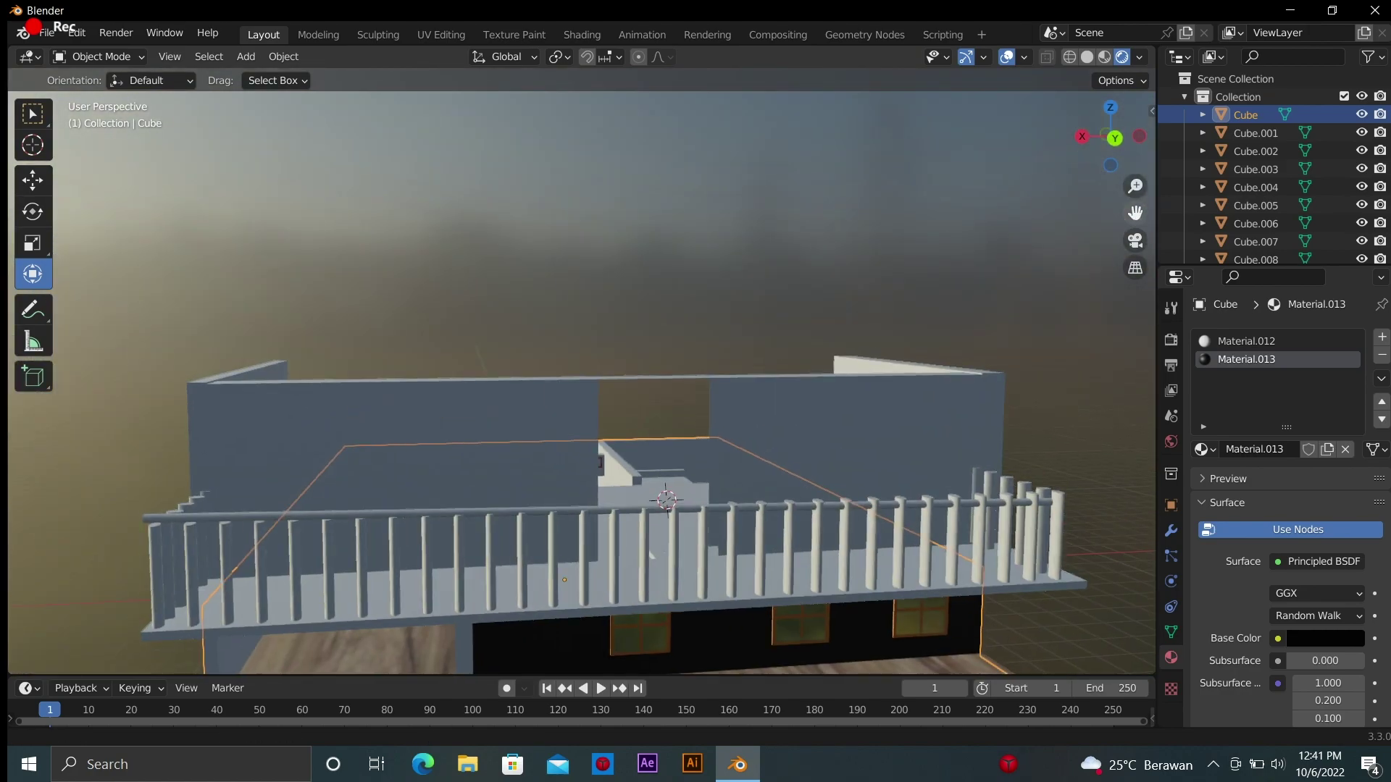
scroll(720, 483, up, 3)
middle_drag(762, 467, 652, 521)
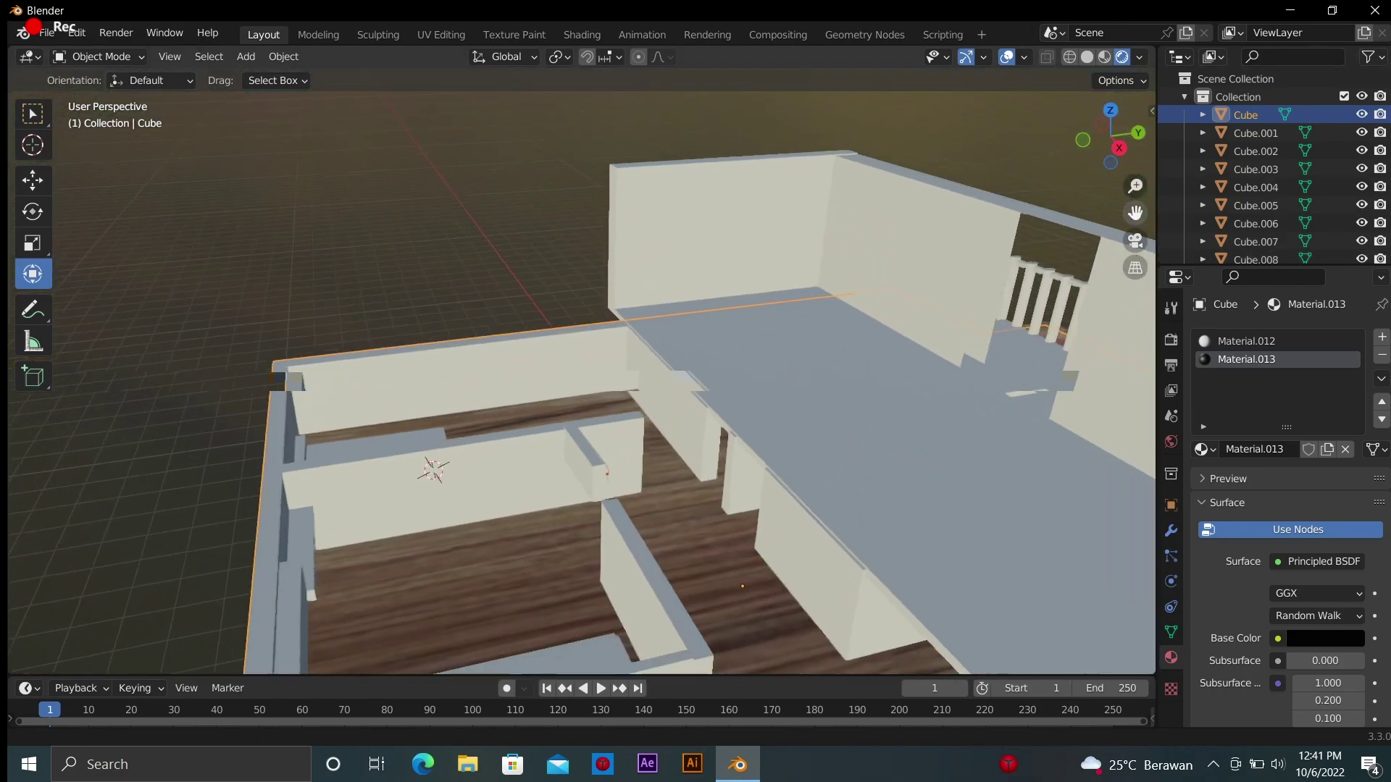
scroll(1136, 268, up, 4)
click(946, 486)
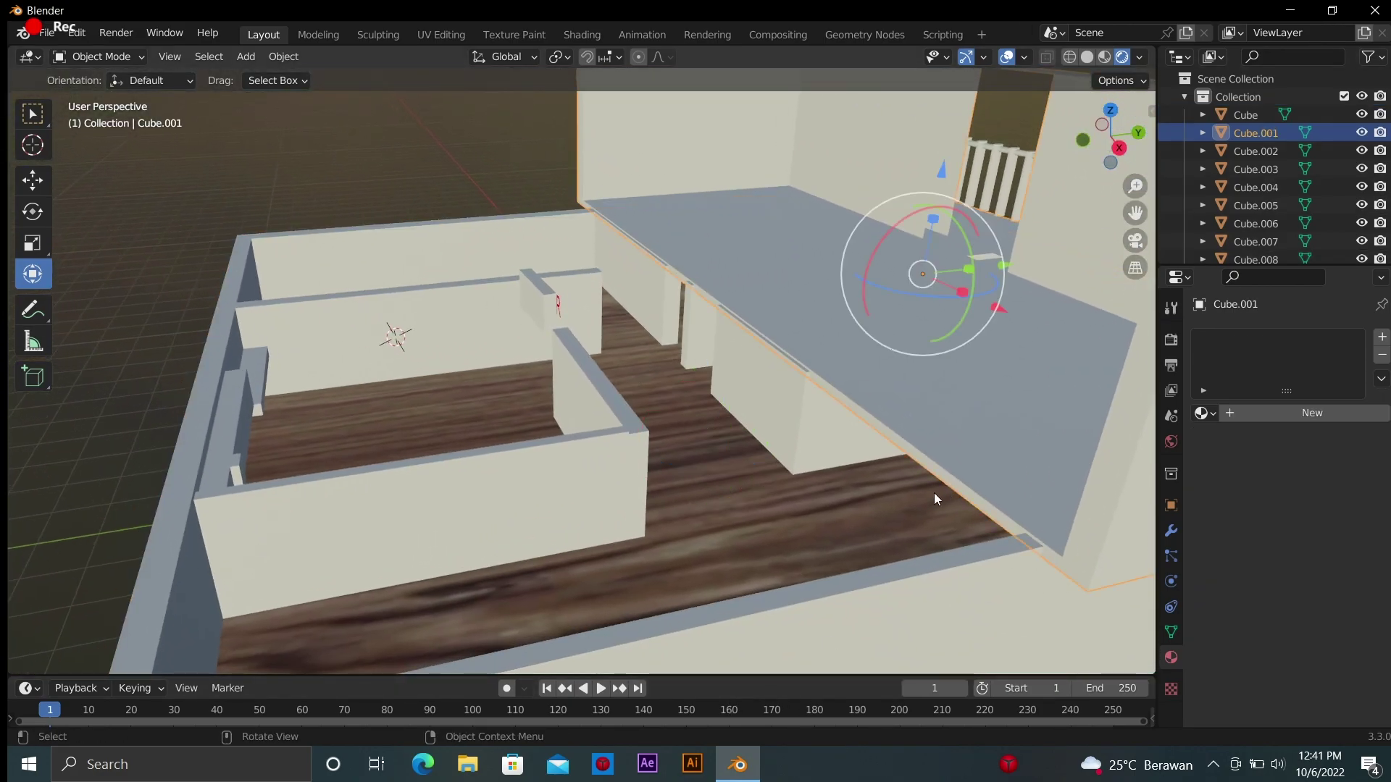
Enter Edit Mode on the upper floor slab and select its edge face
key(shift+a)
click(702, 437)
click(785, 507)
key(Tab)
key(grave)
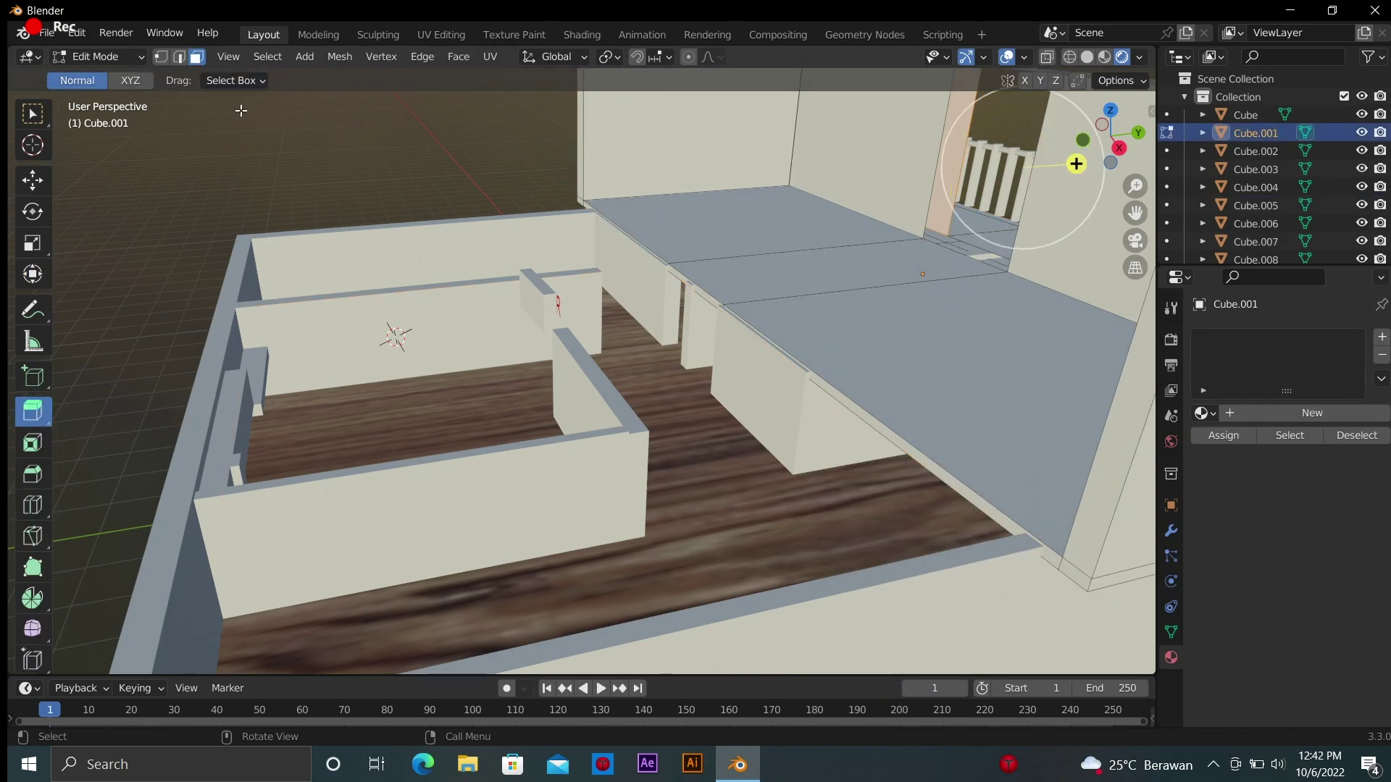
click(933, 496)
Extrude the slab's edge face outward about 3 m
drag(783, 406, 172, 492)
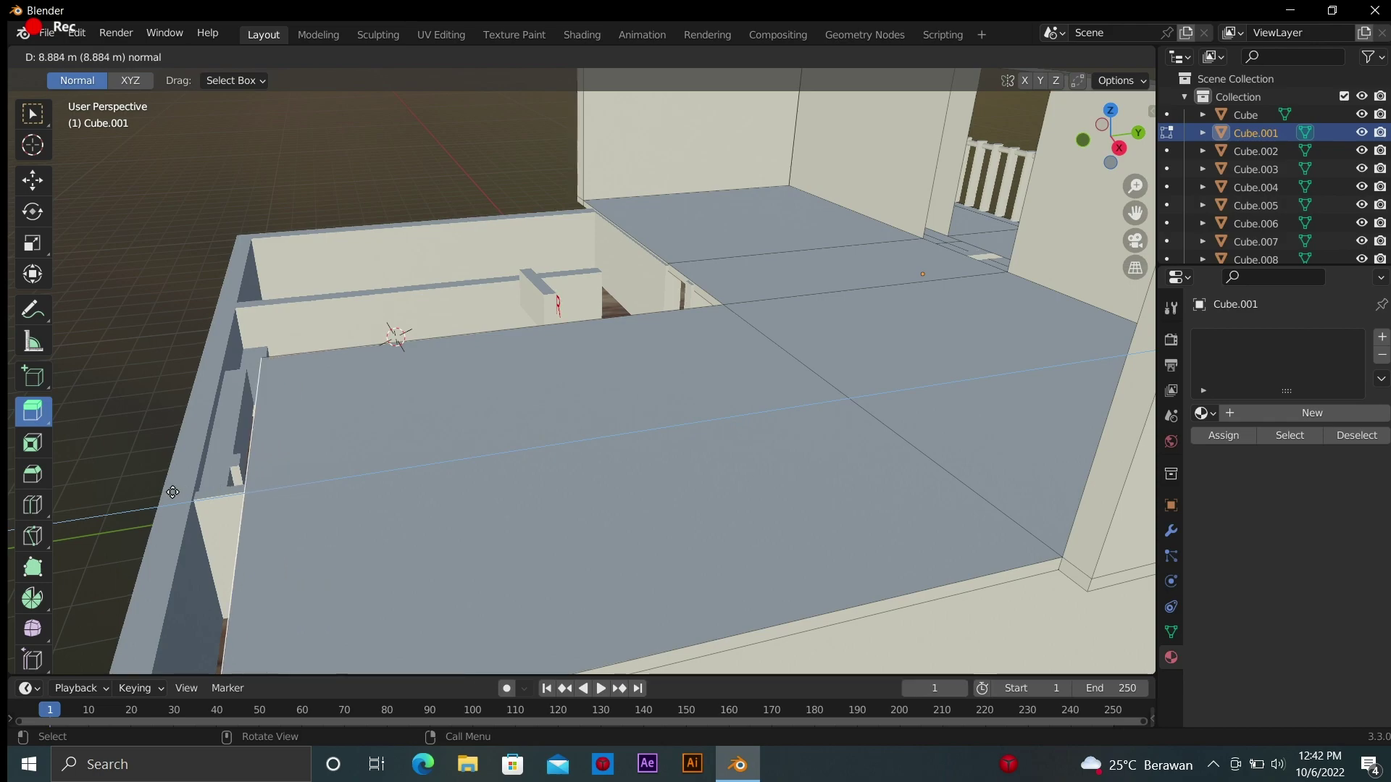
click(434, 463)
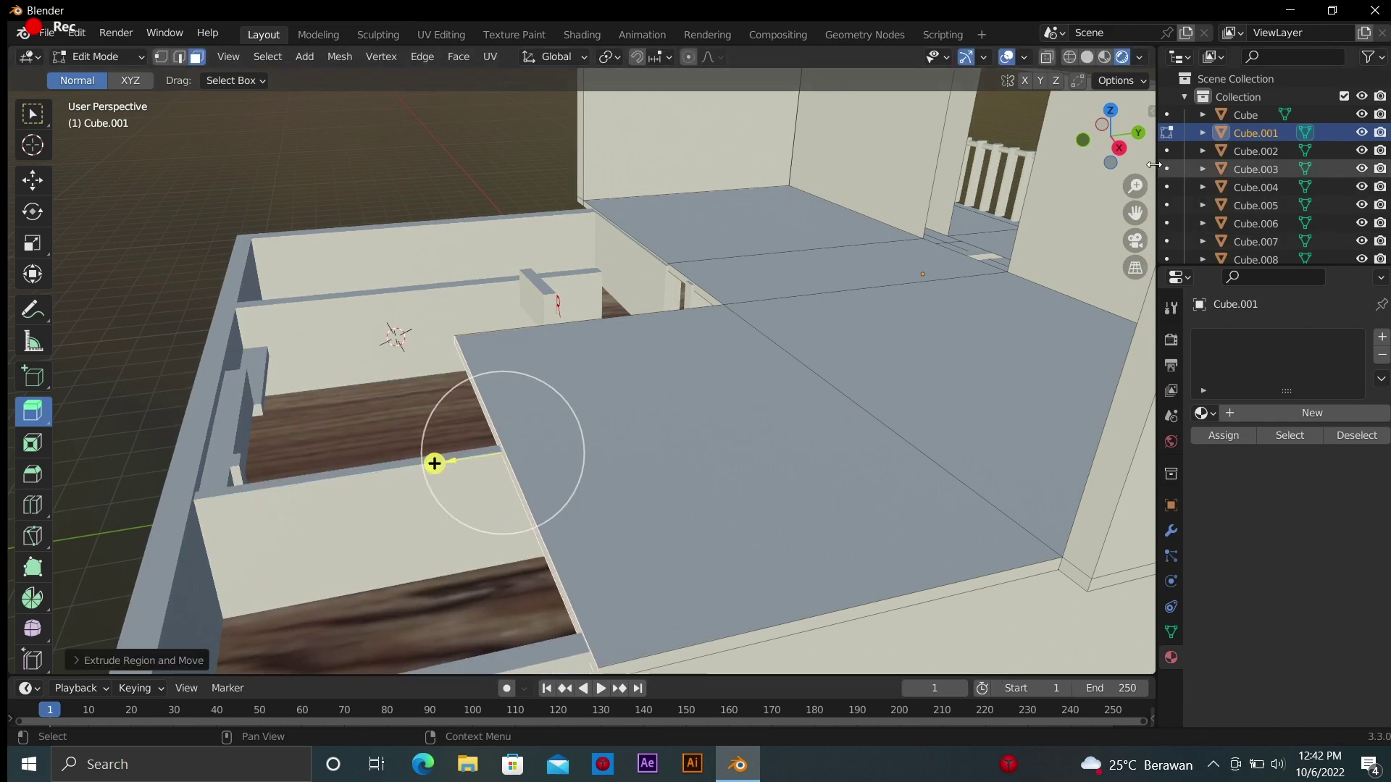
middle_drag(434, 463, 855, 308)
drag(794, 344, 755, 418)
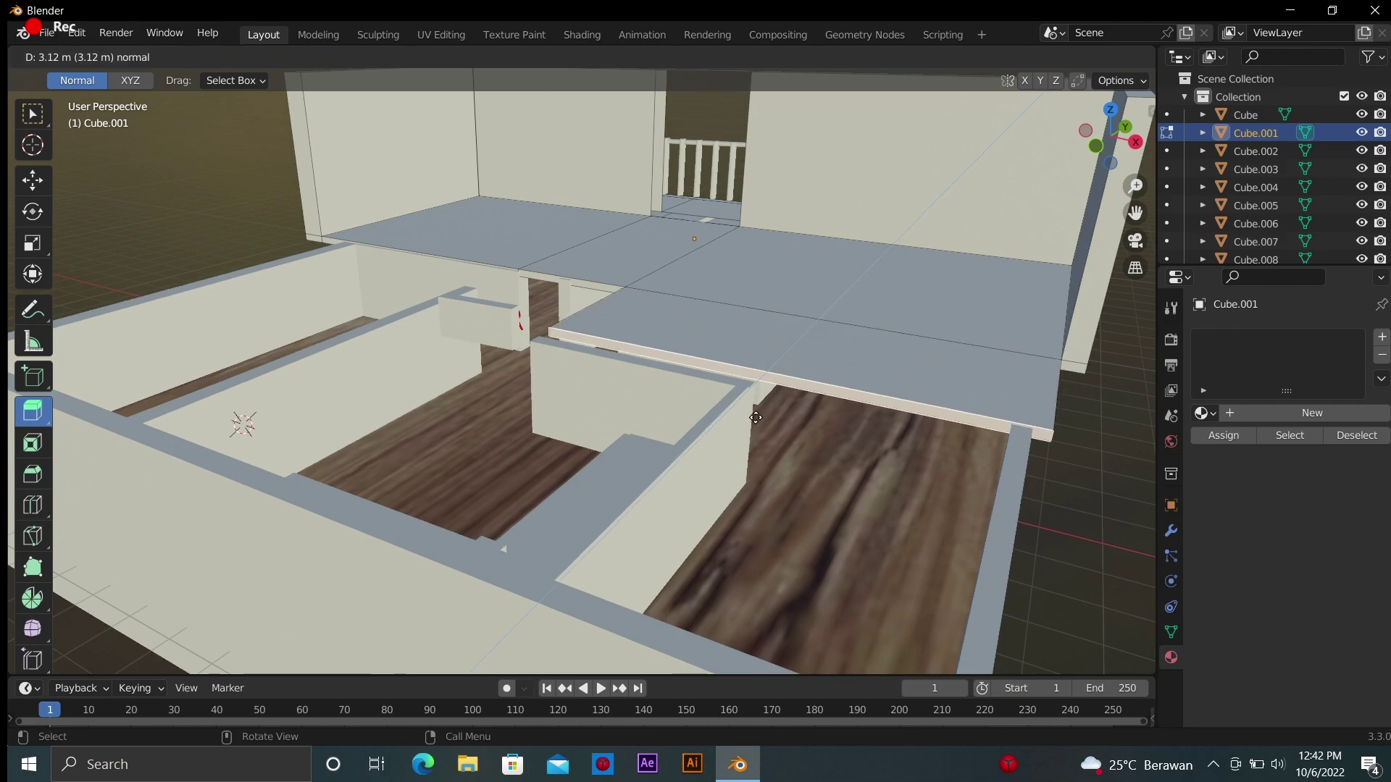
click(746, 415)
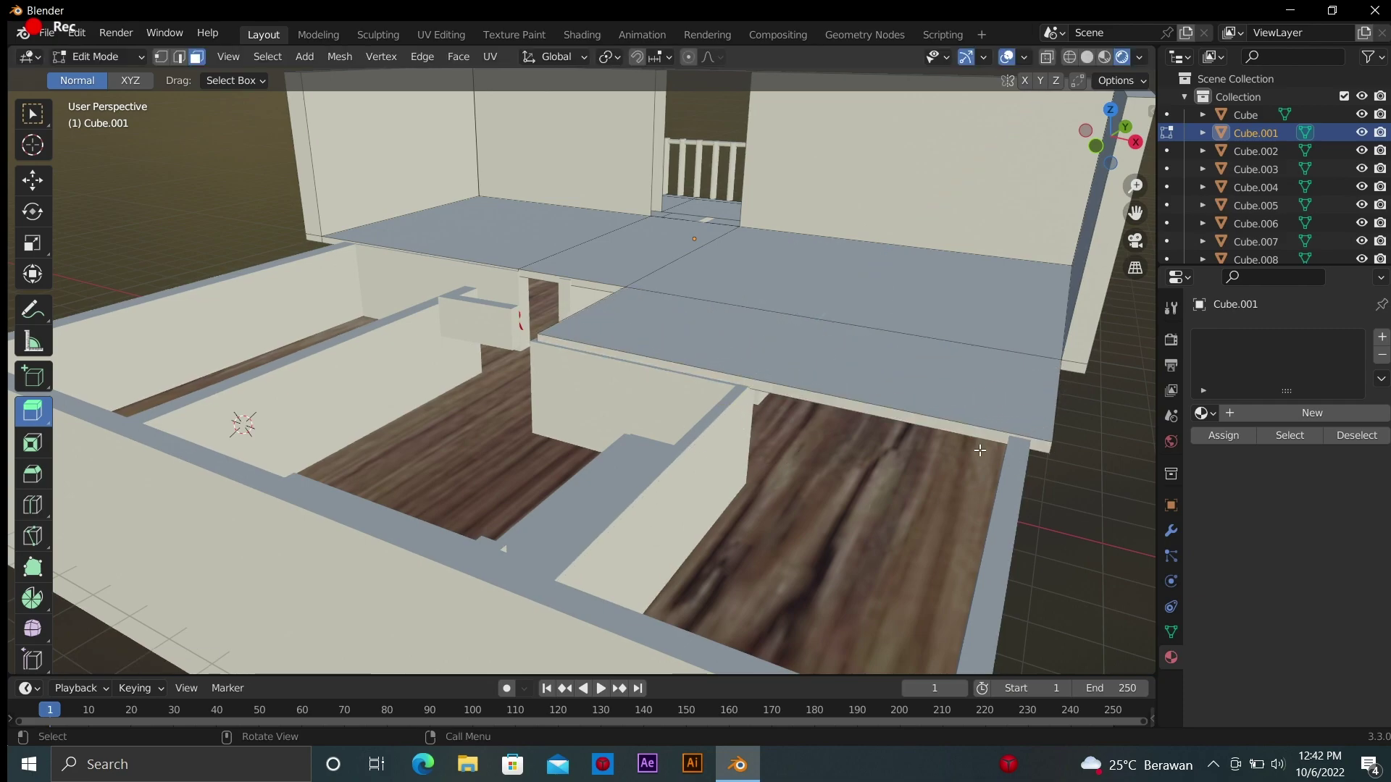
Return to Object Mode and bring up the Add menu for a new mesh
key(shift+a)
key(s)
key(Tab)
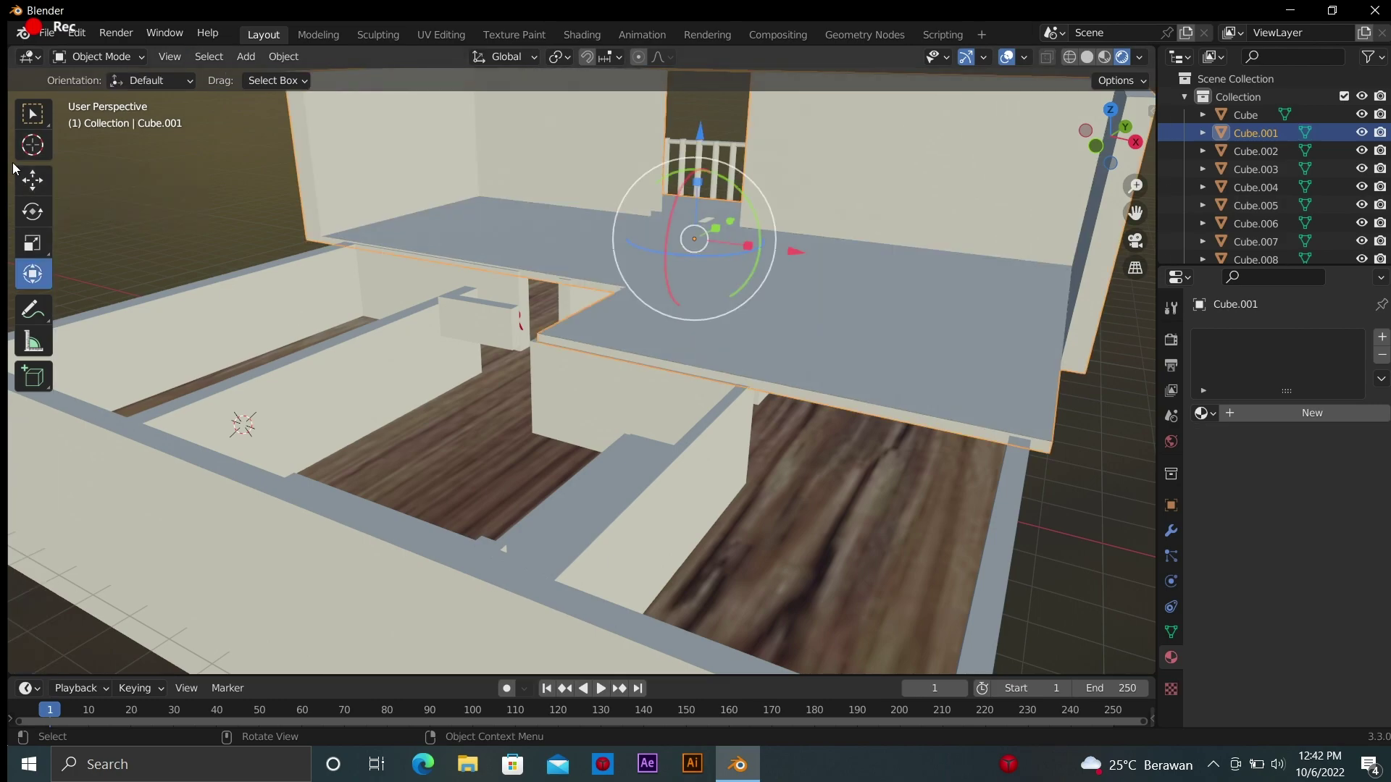
click(32, 145)
key(shift+a)
Add Cube.010, shrink and flatten it, and move it beneath the slab's edge
click(1005, 397)
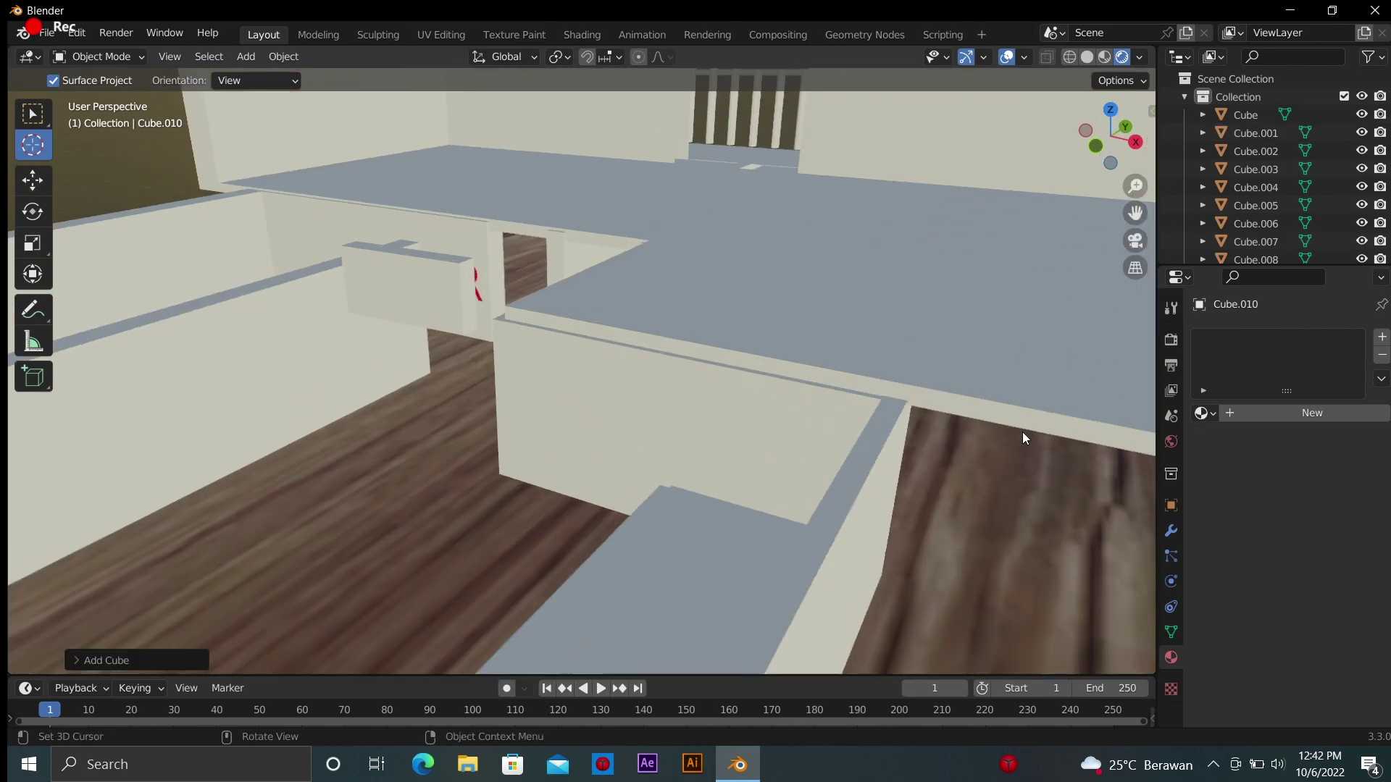
middle_drag(1005, 397, 688, 342)
click(32, 274)
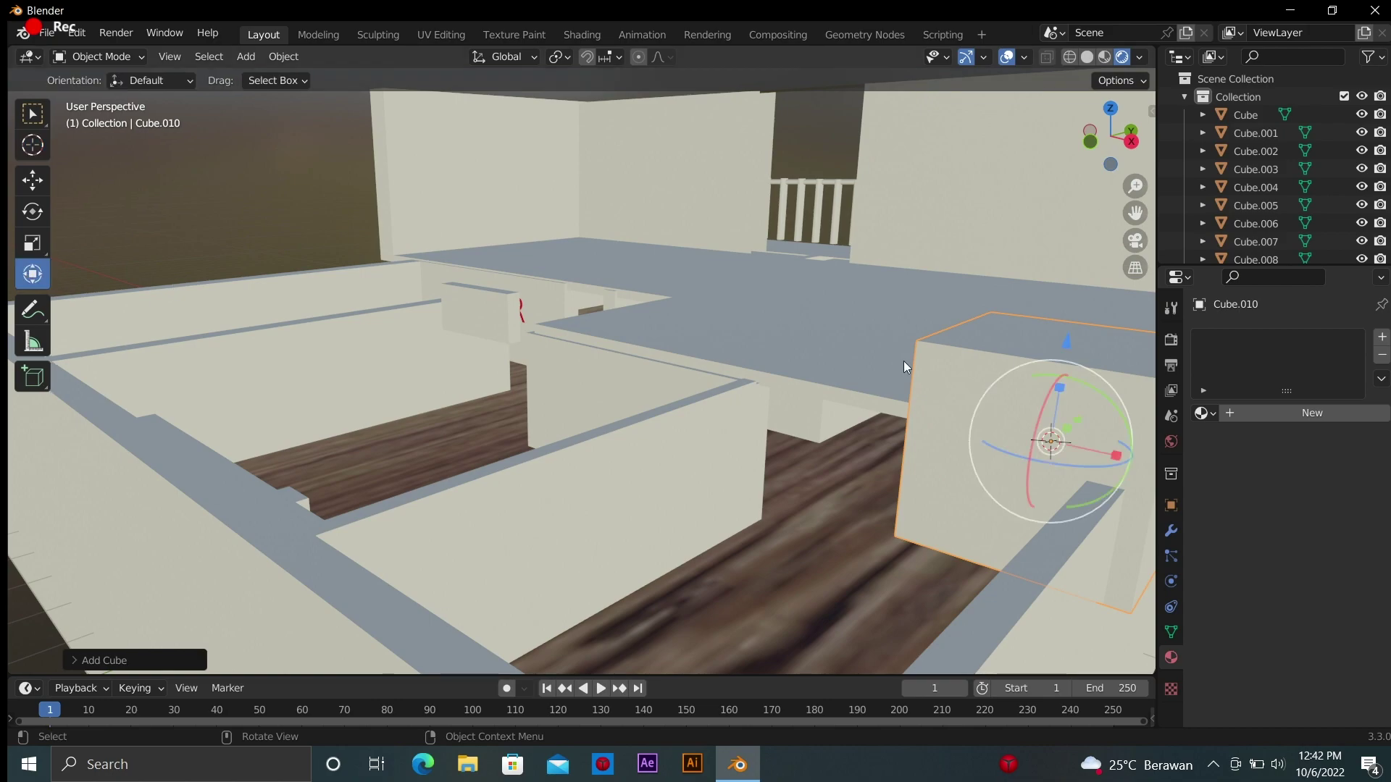
drag(985, 395, 1067, 447)
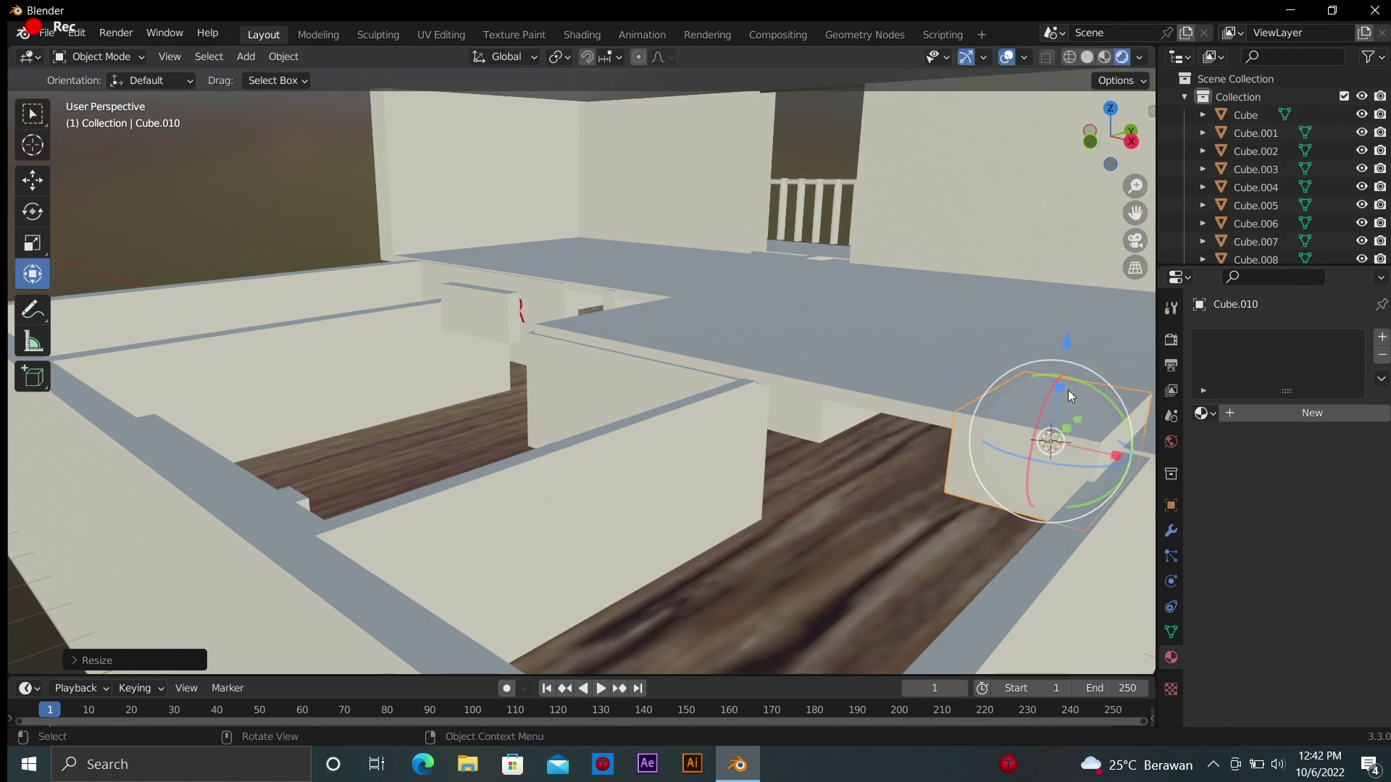
mouse_move(1068, 394)
mouse_down()
mouse_move(1062, 424)
mouse_move(1116, 452)
mouse_up()
middle_drag(1116, 452, 1122, 117)
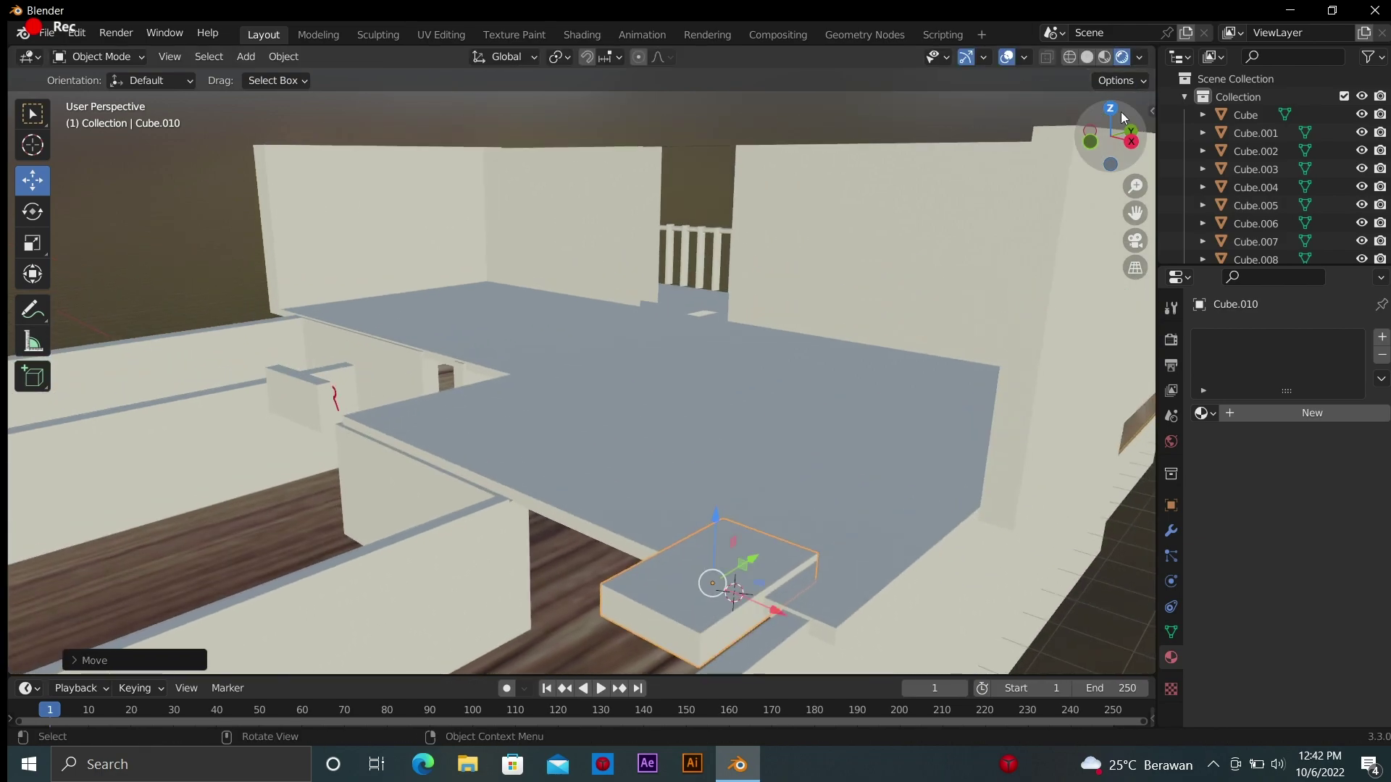
drag(1119, 112, 1120, 110)
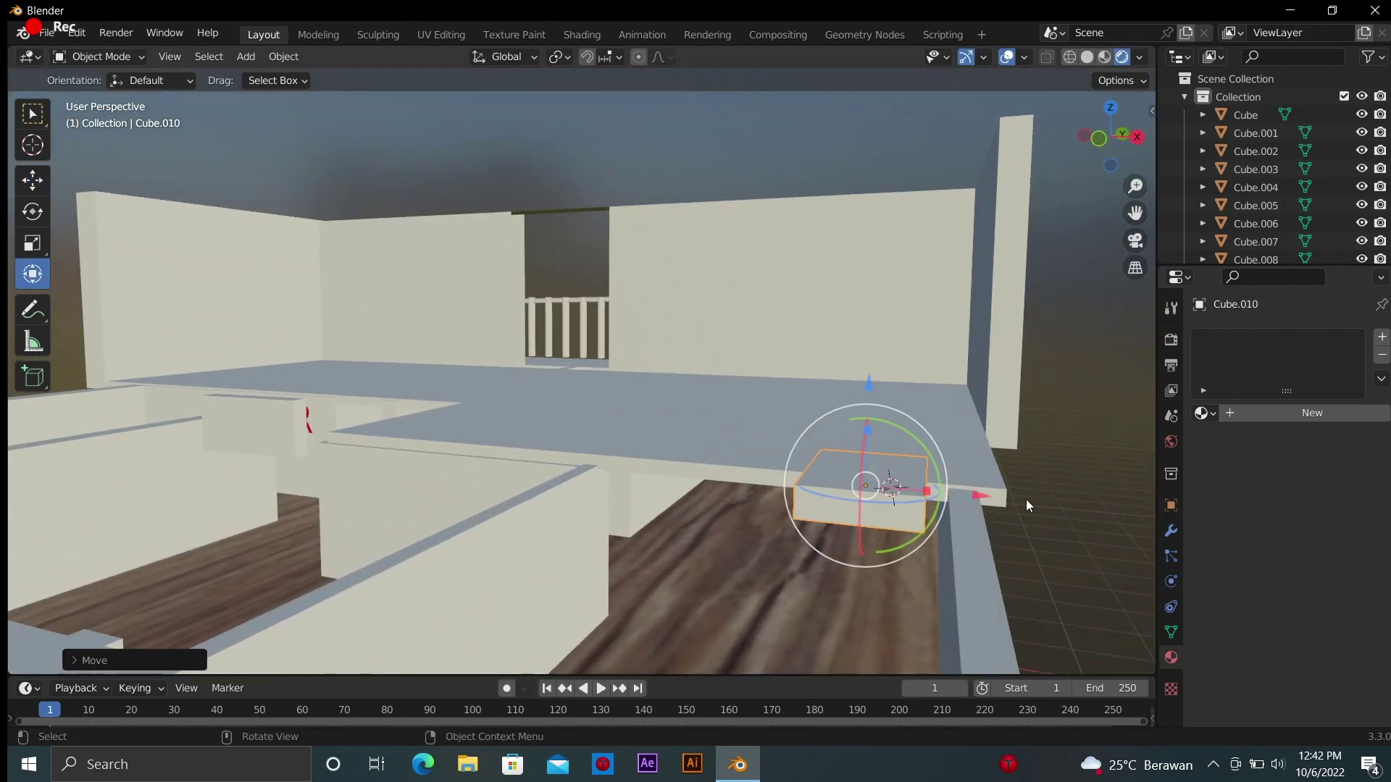
Resize the block, loop-cut its middle and extrude a first lower step
drag(867, 430, 867, 417)
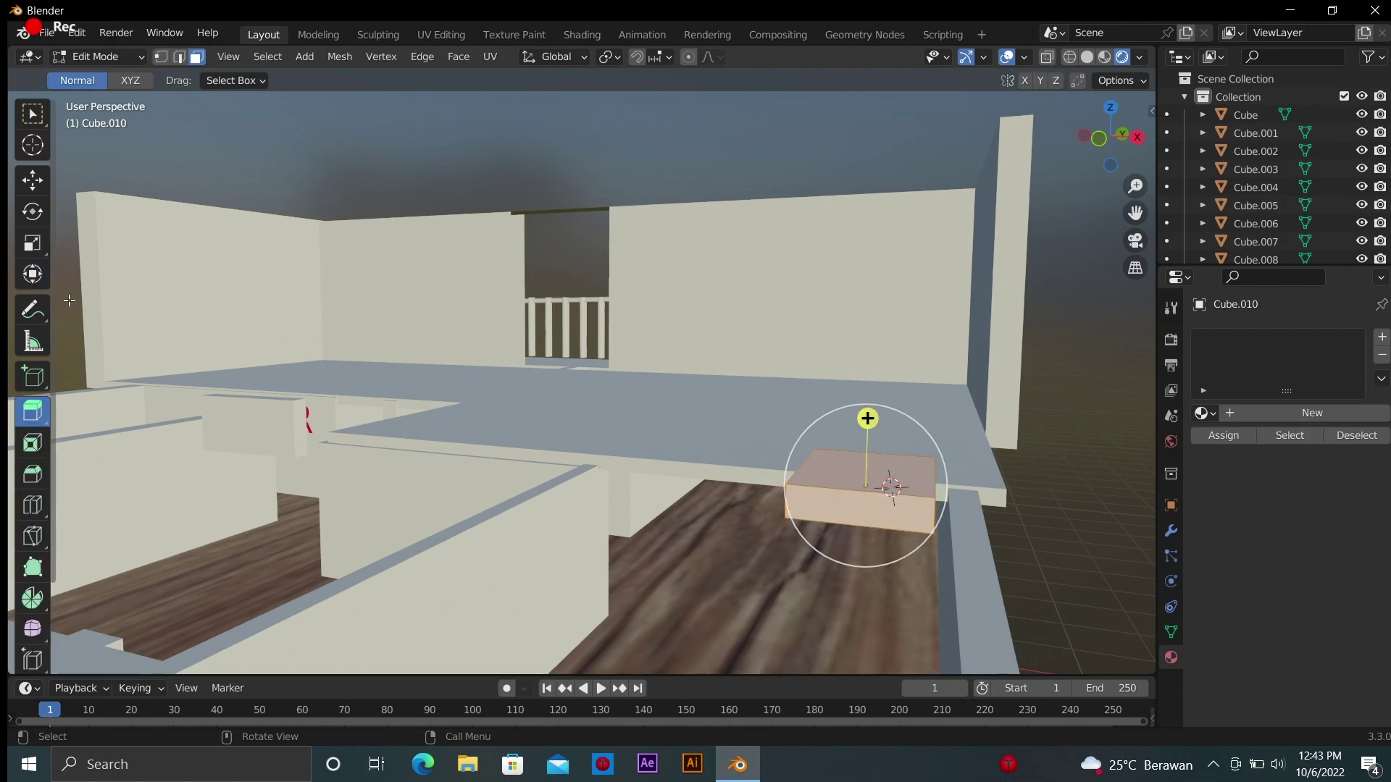
key(Tab)
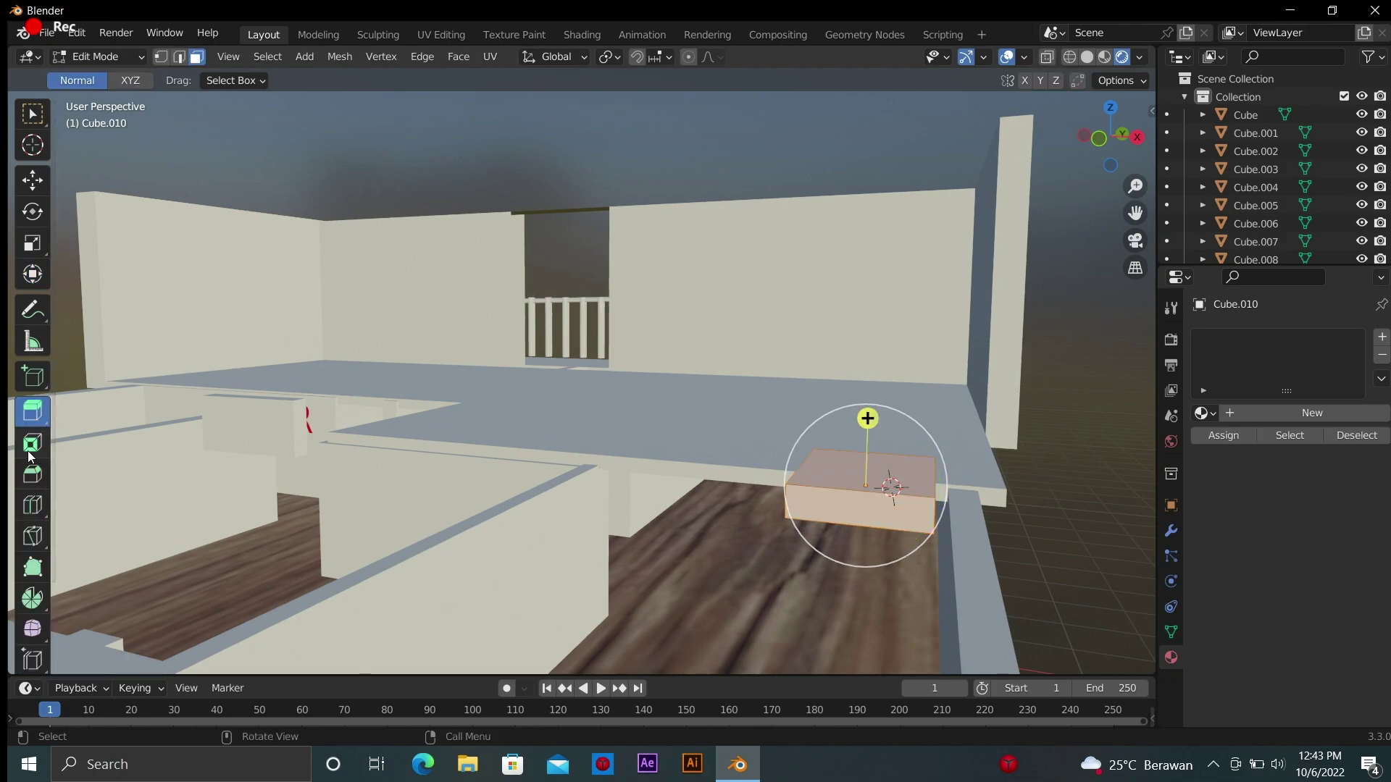
click(32, 504)
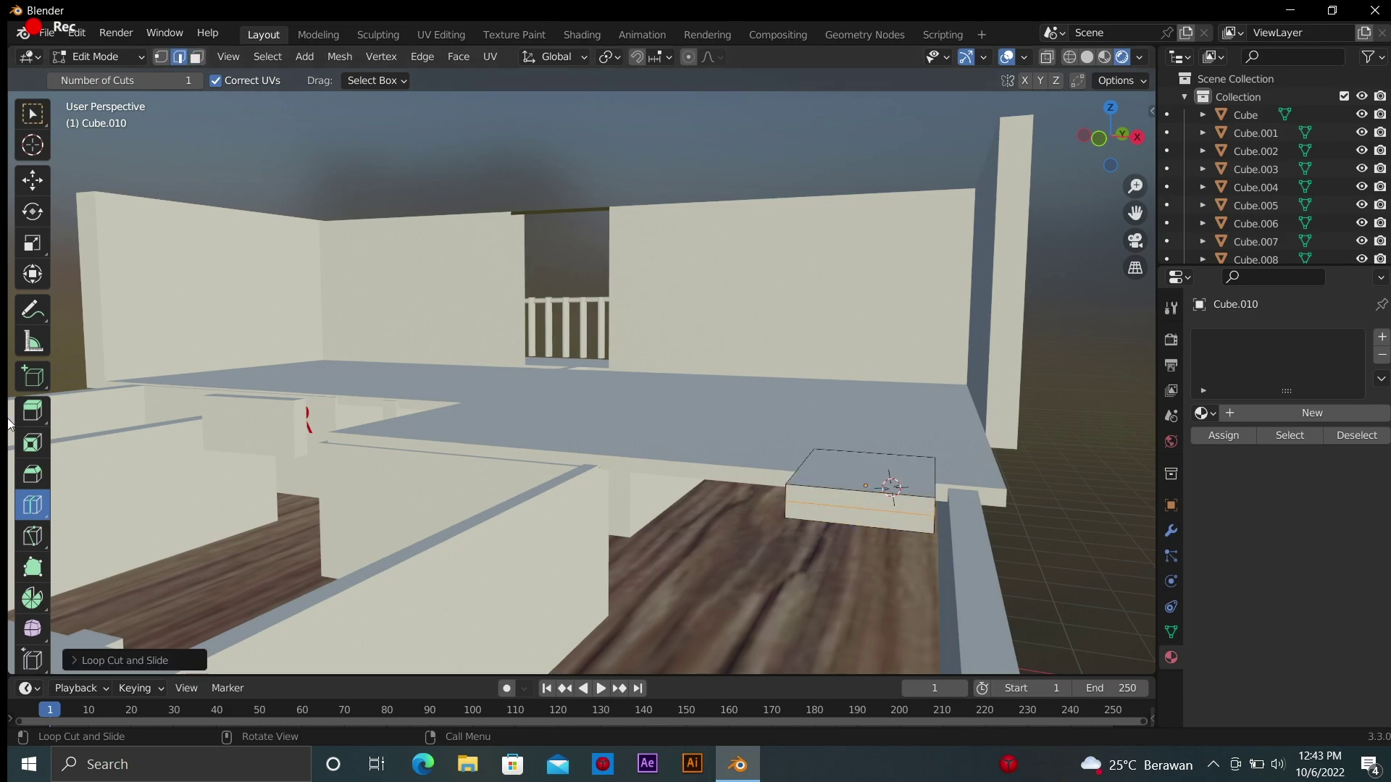
click(31, 411)
click(850, 525)
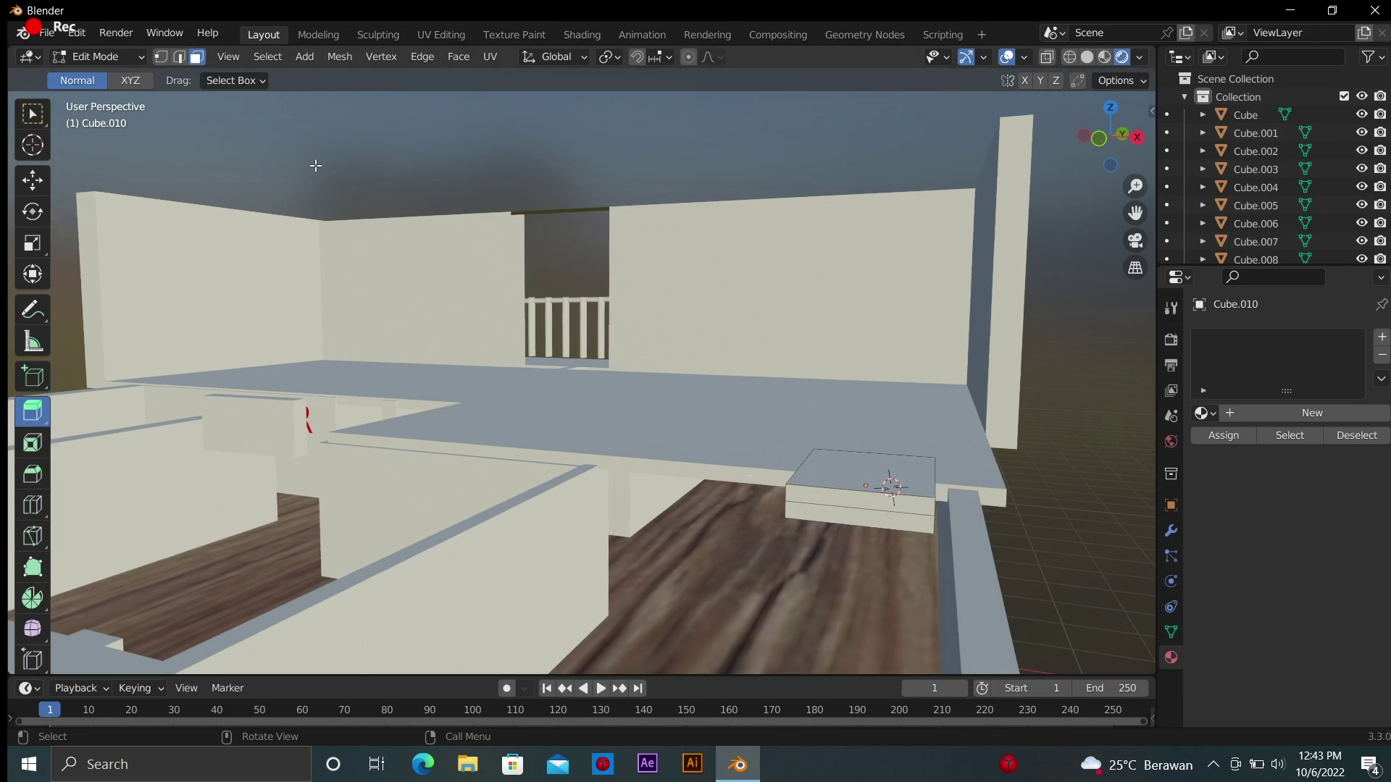
drag(850, 536, 840, 561)
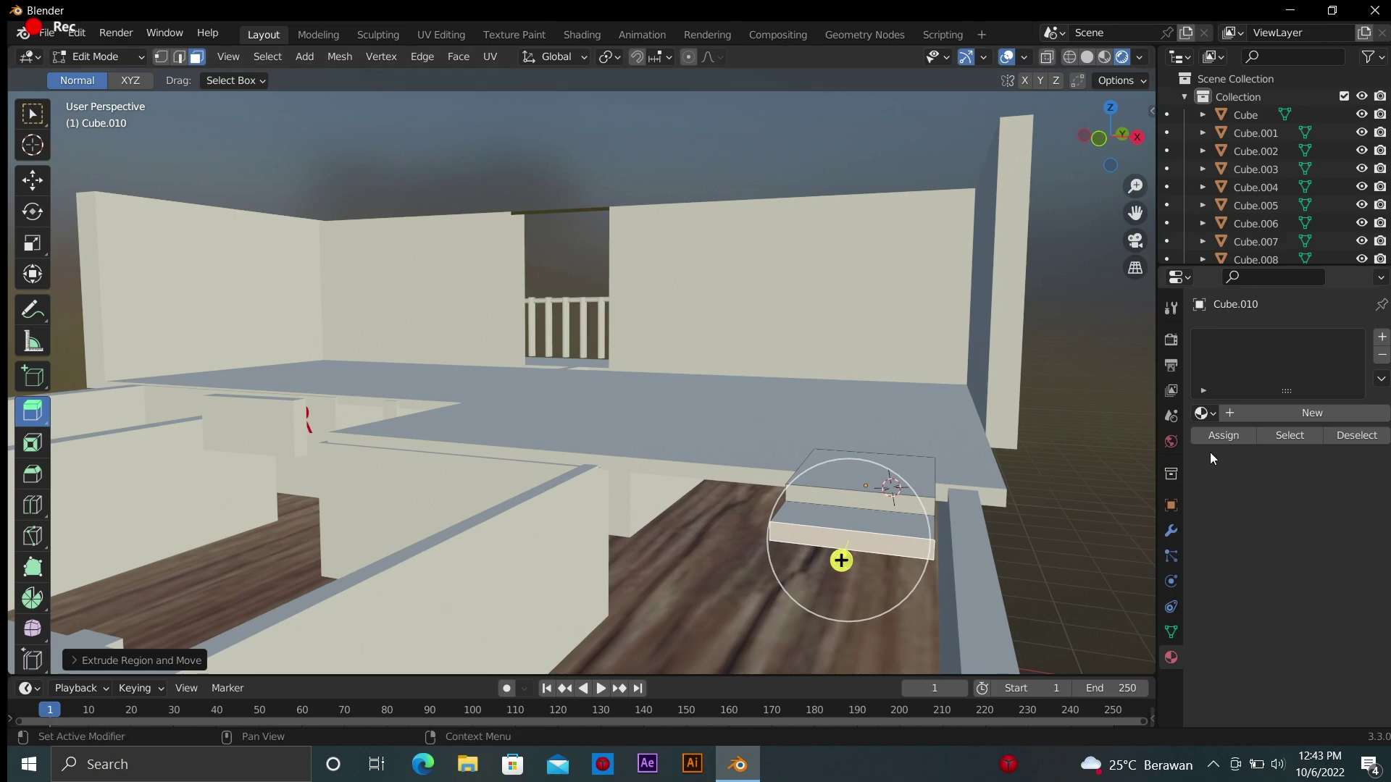
View beneath the slab, loop-cut the overhang and extrude its face downward
mouse_move(1144, 405)
middle_down()
mouse_move(1151, 337)
mouse_move(1087, 326)
middle_up()
scroll(1123, 210, down, 2)
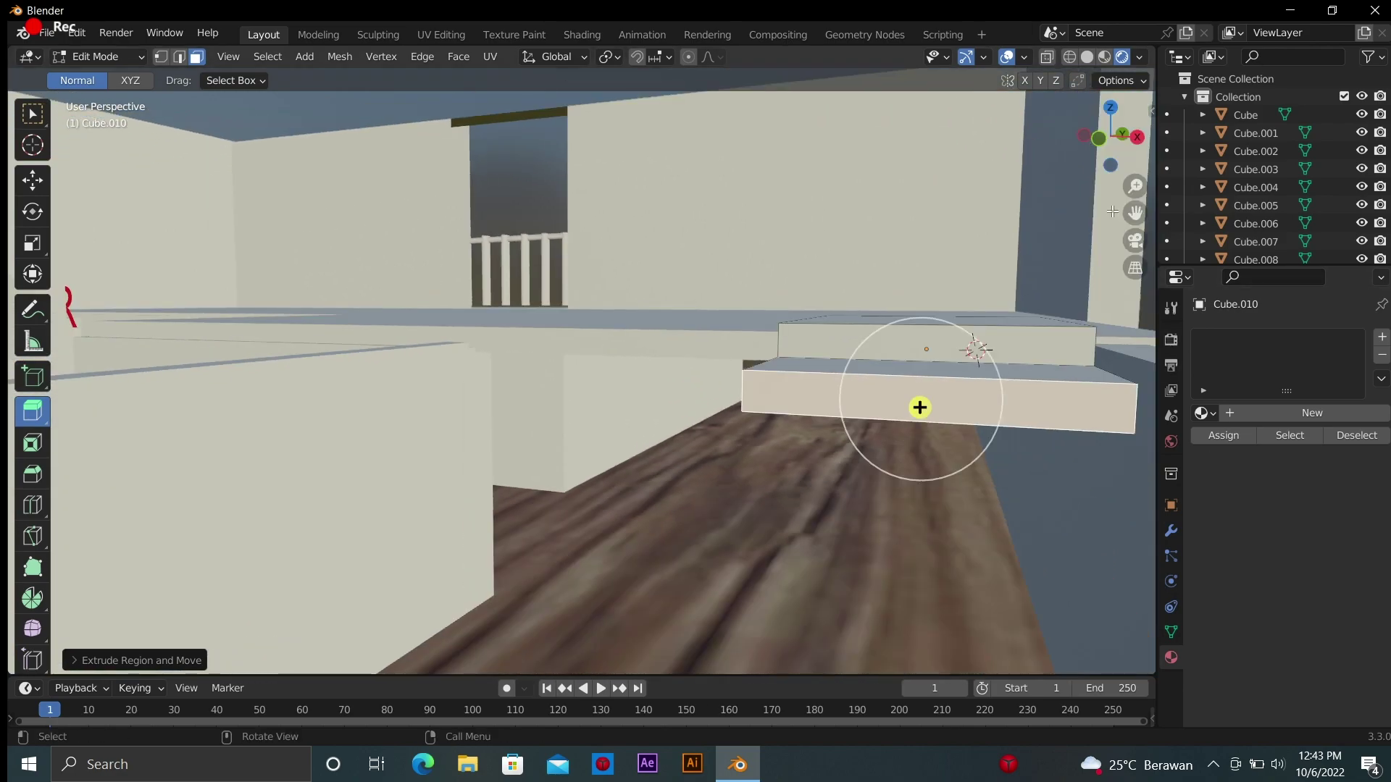
shift+middle_drag(177, 438, 23, 321)
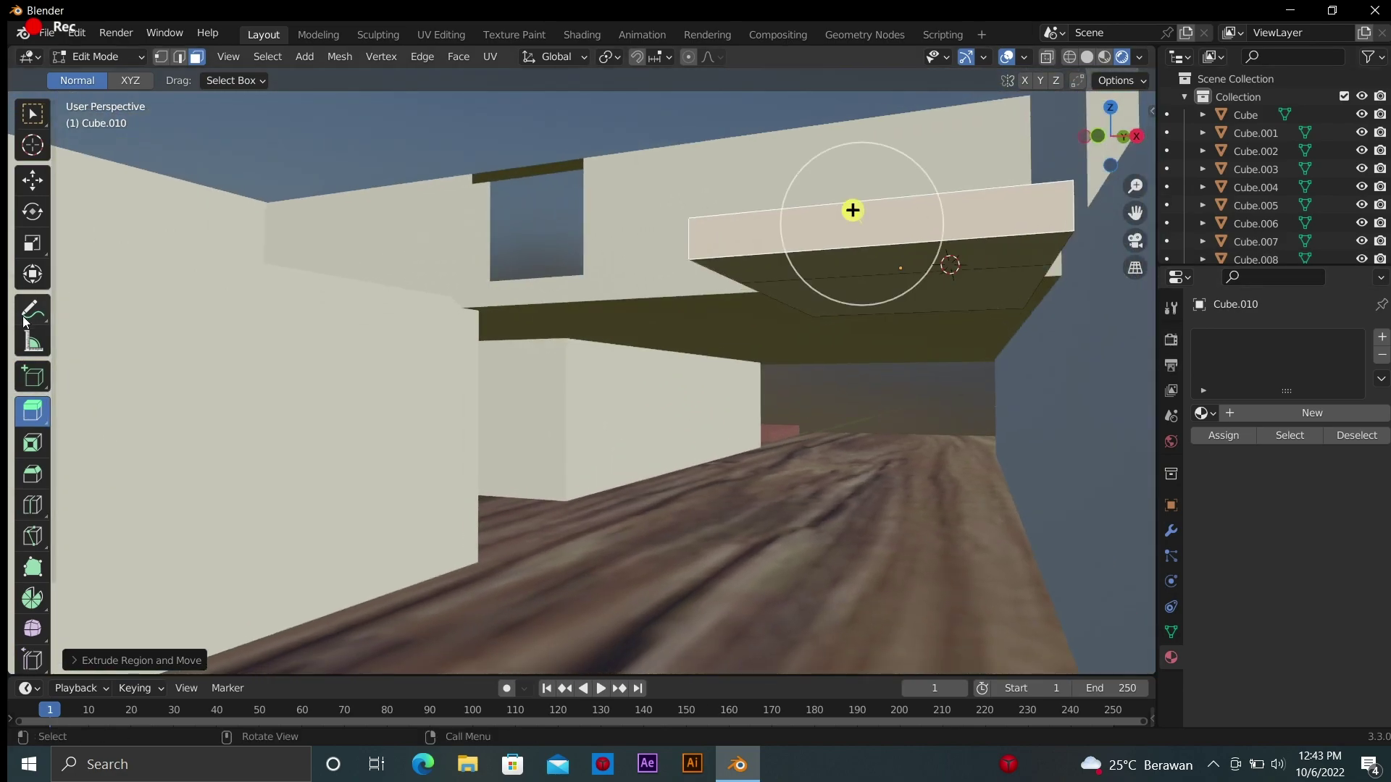
click(21, 499)
click(882, 224)
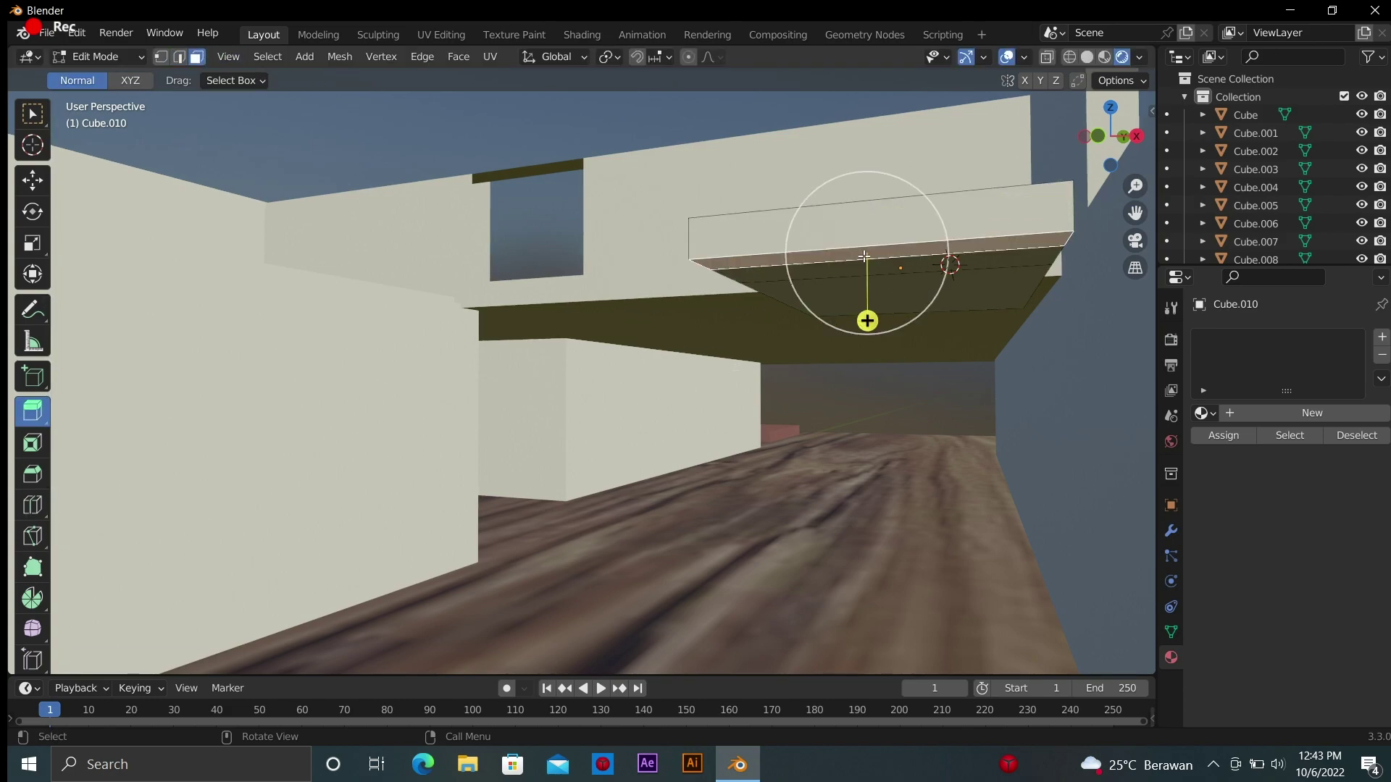
drag(867, 321, 807, 390)
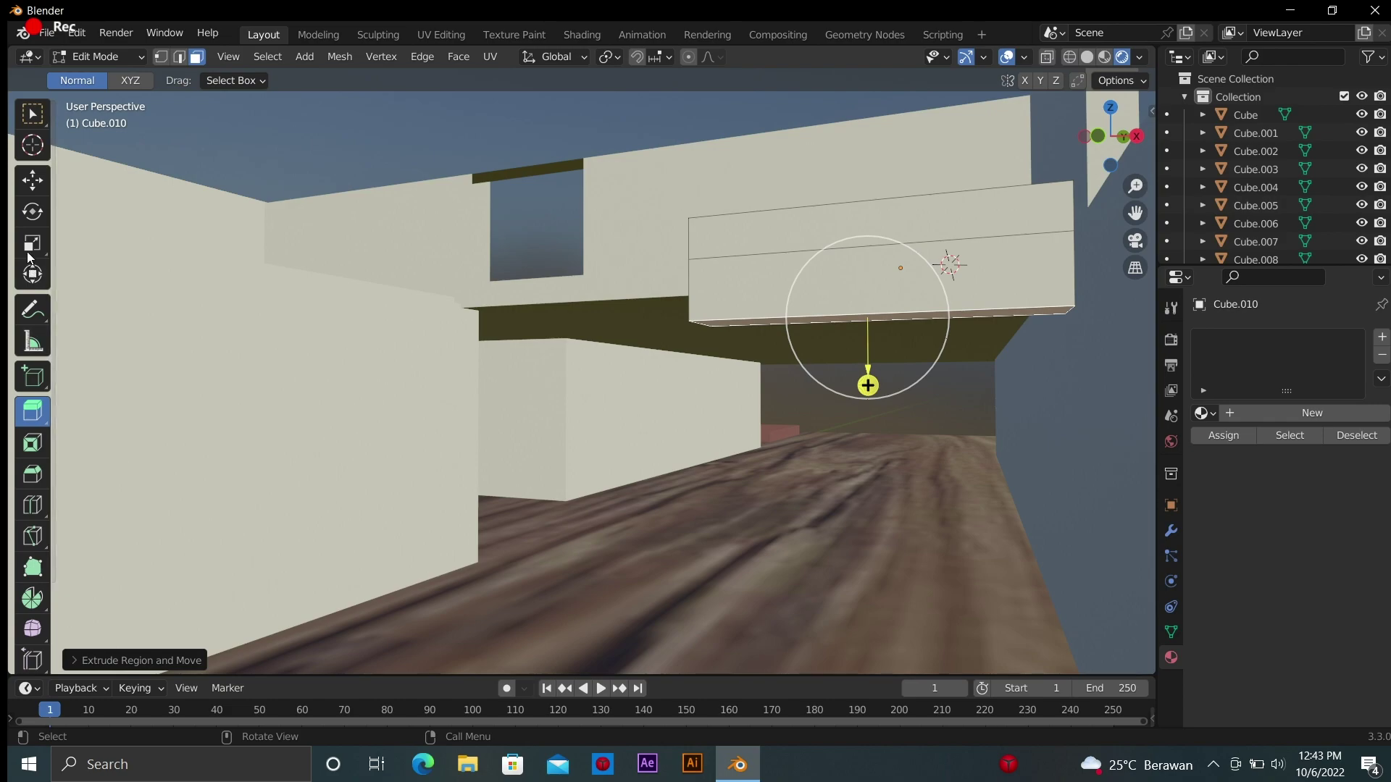
Add two more loop cuts, extruding the lower strip out and down into steps
click(32, 504)
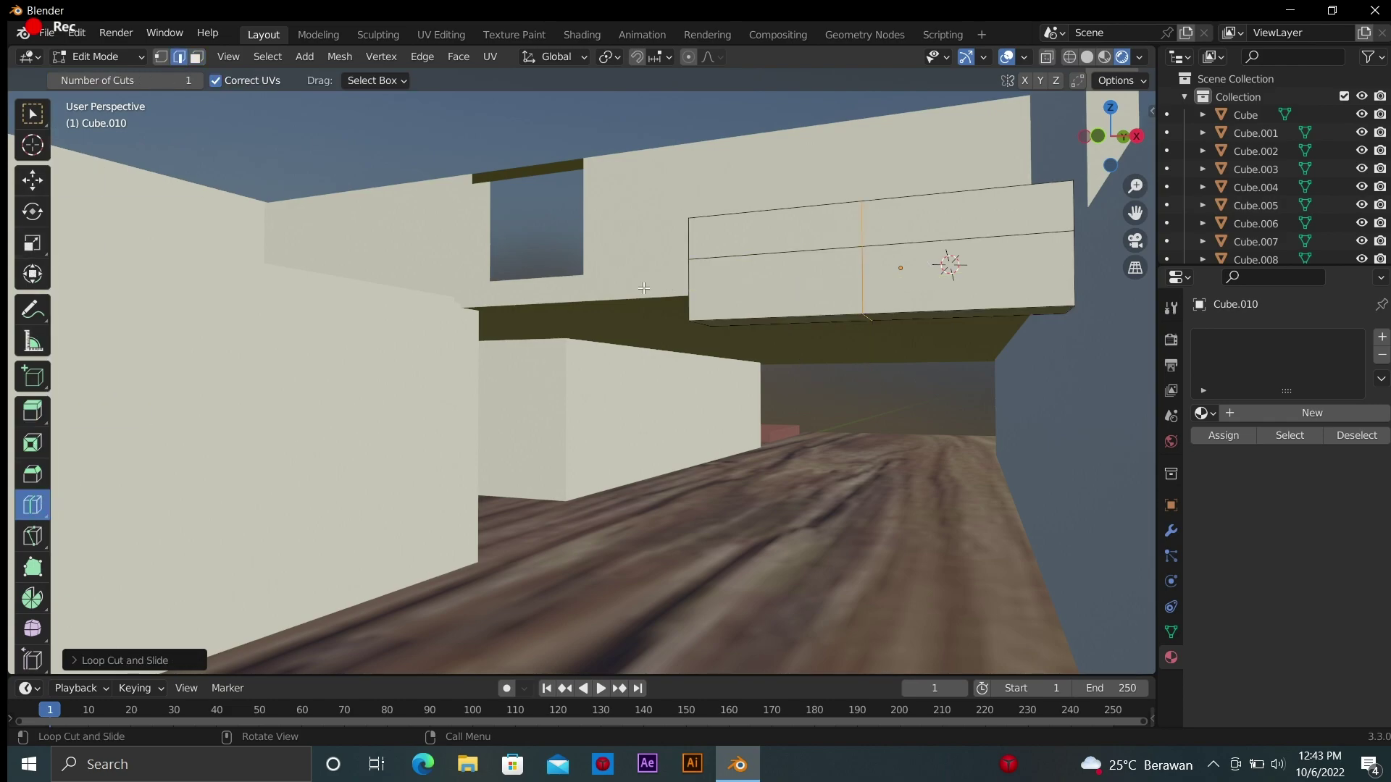
click(692, 279)
click(32, 411)
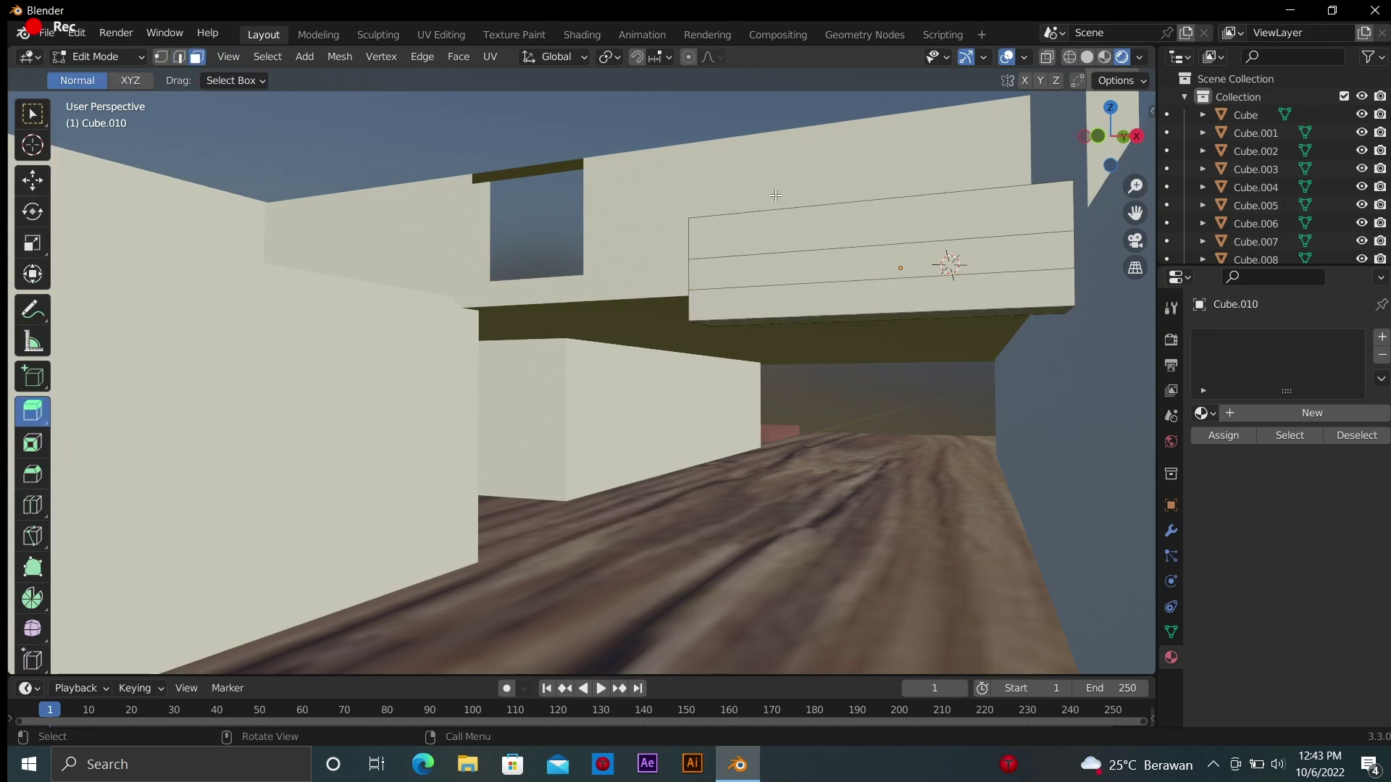
drag(797, 316, 746, 333)
click(32, 504)
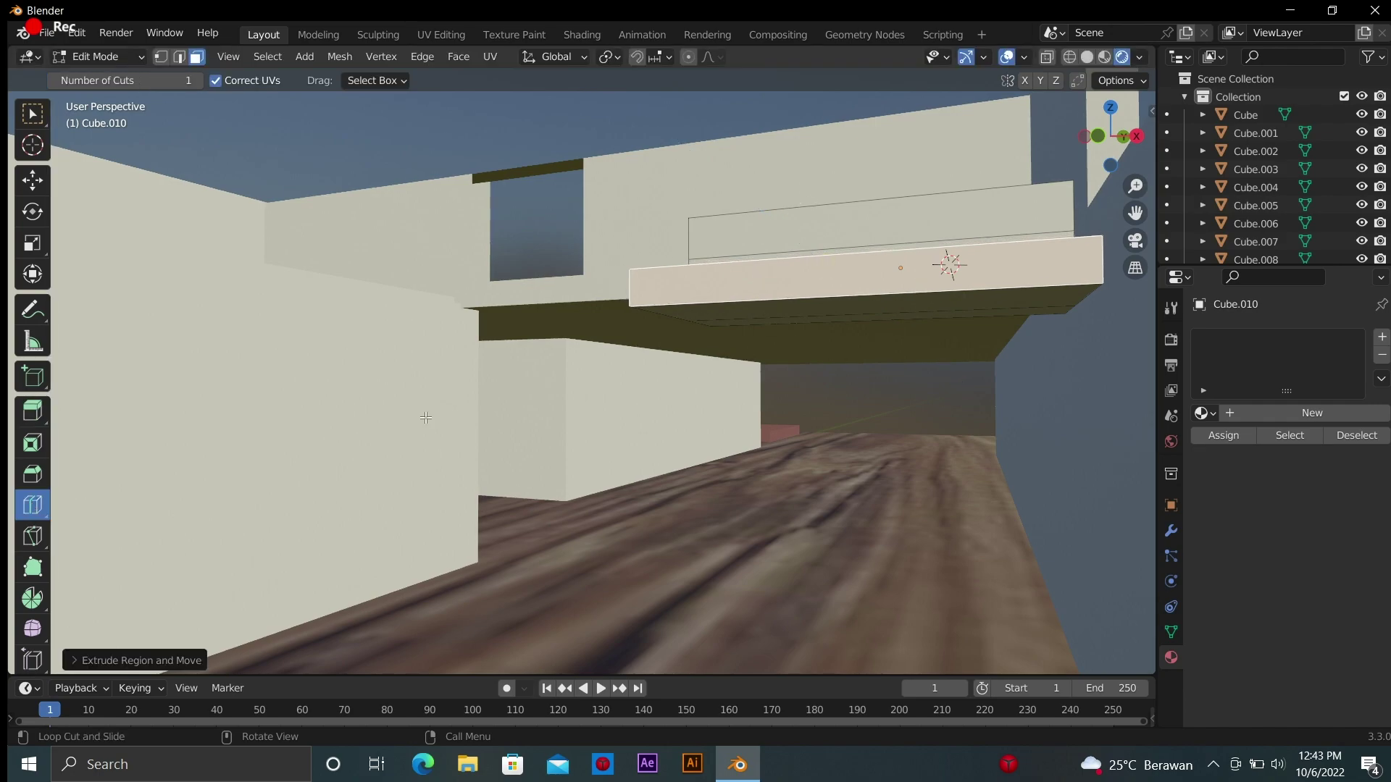
drag(654, 303, 617, 314)
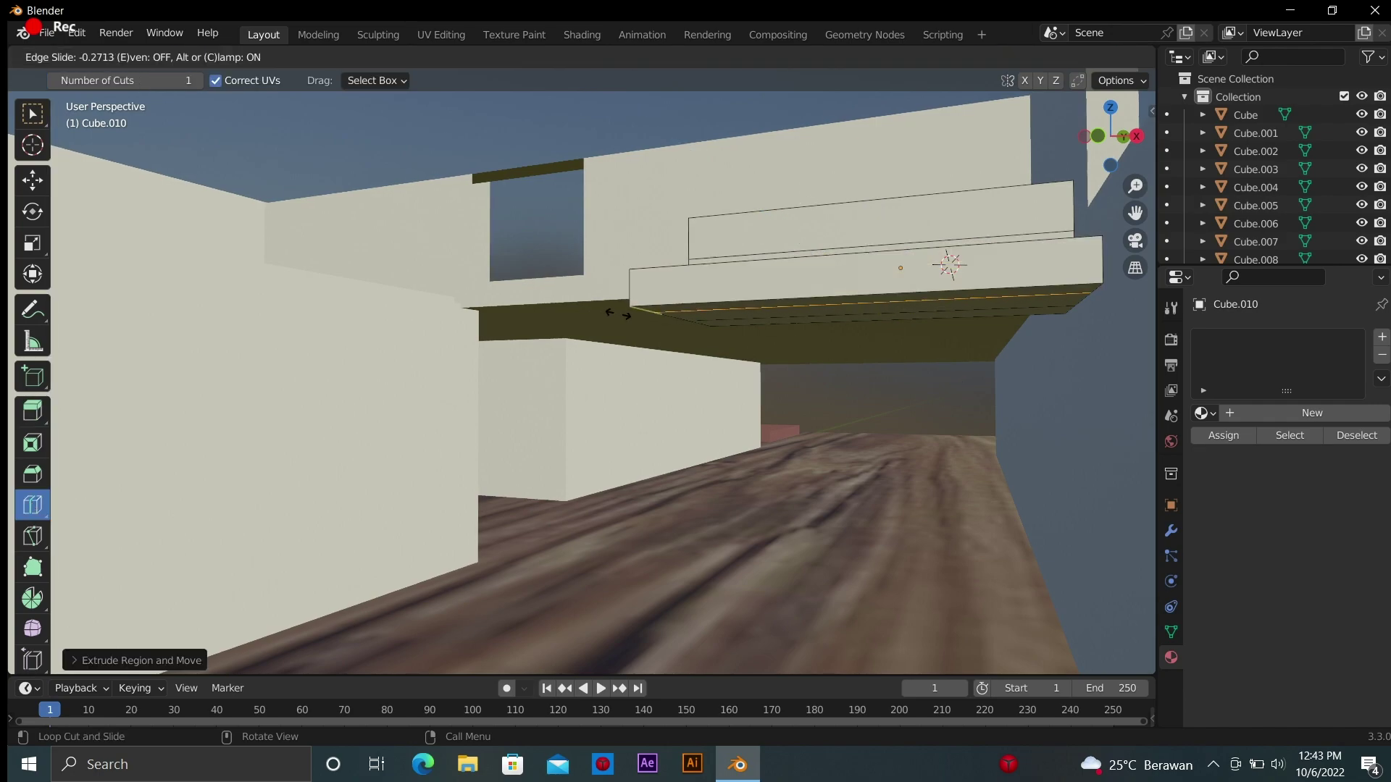
click(32, 411)
click(197, 58)
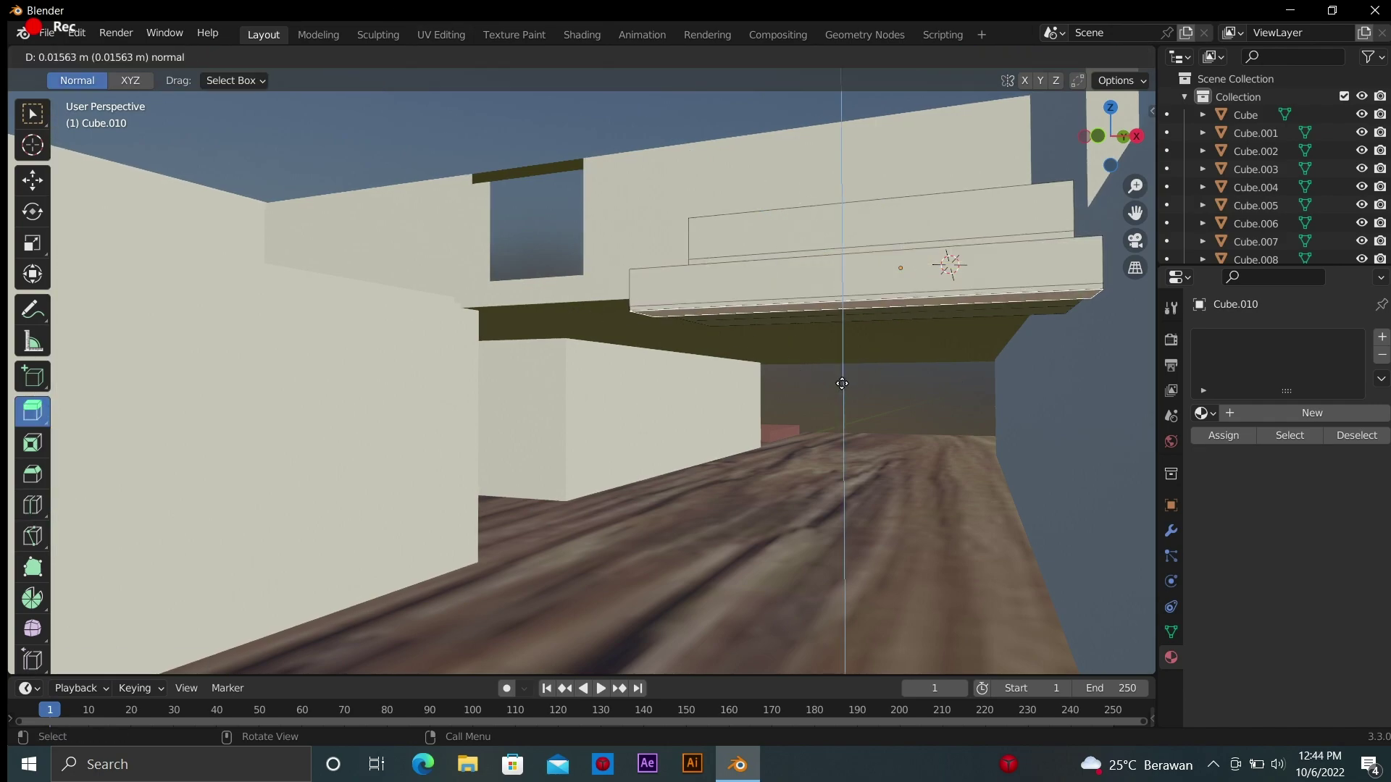
drag(640, 306, 840, 438)
Extrude the bottom strip into a larger step, then loop-cut and lower it
click(32, 504)
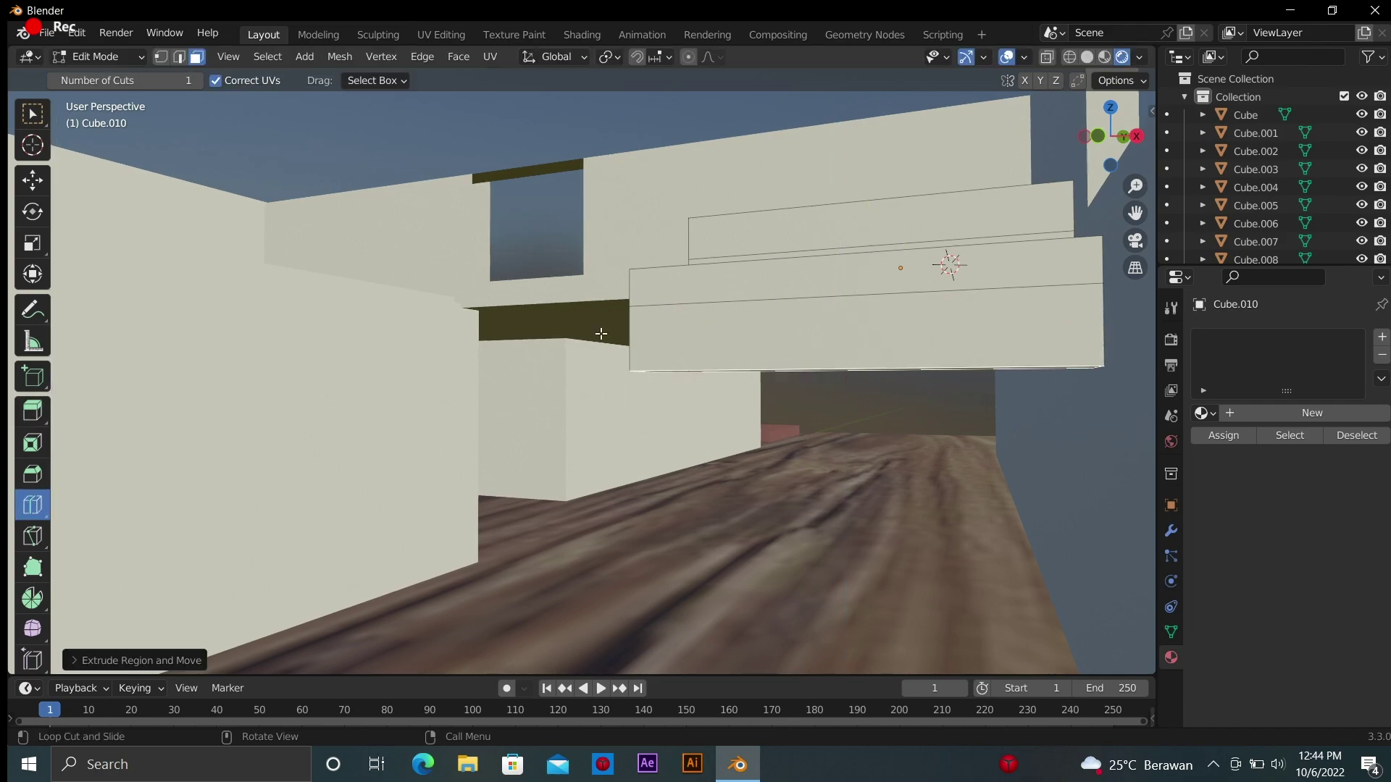
click(32, 411)
key(3)
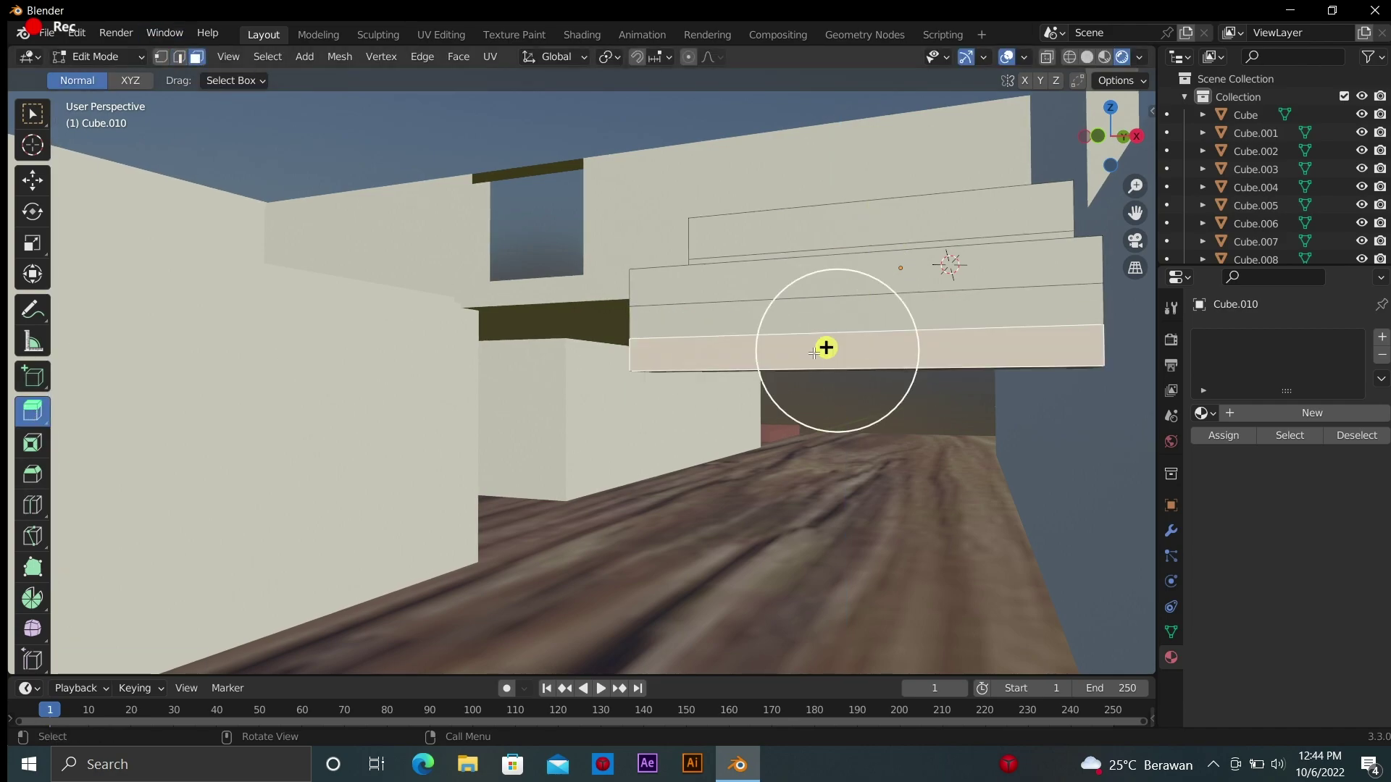
drag(826, 347, 794, 340)
click(32, 505)
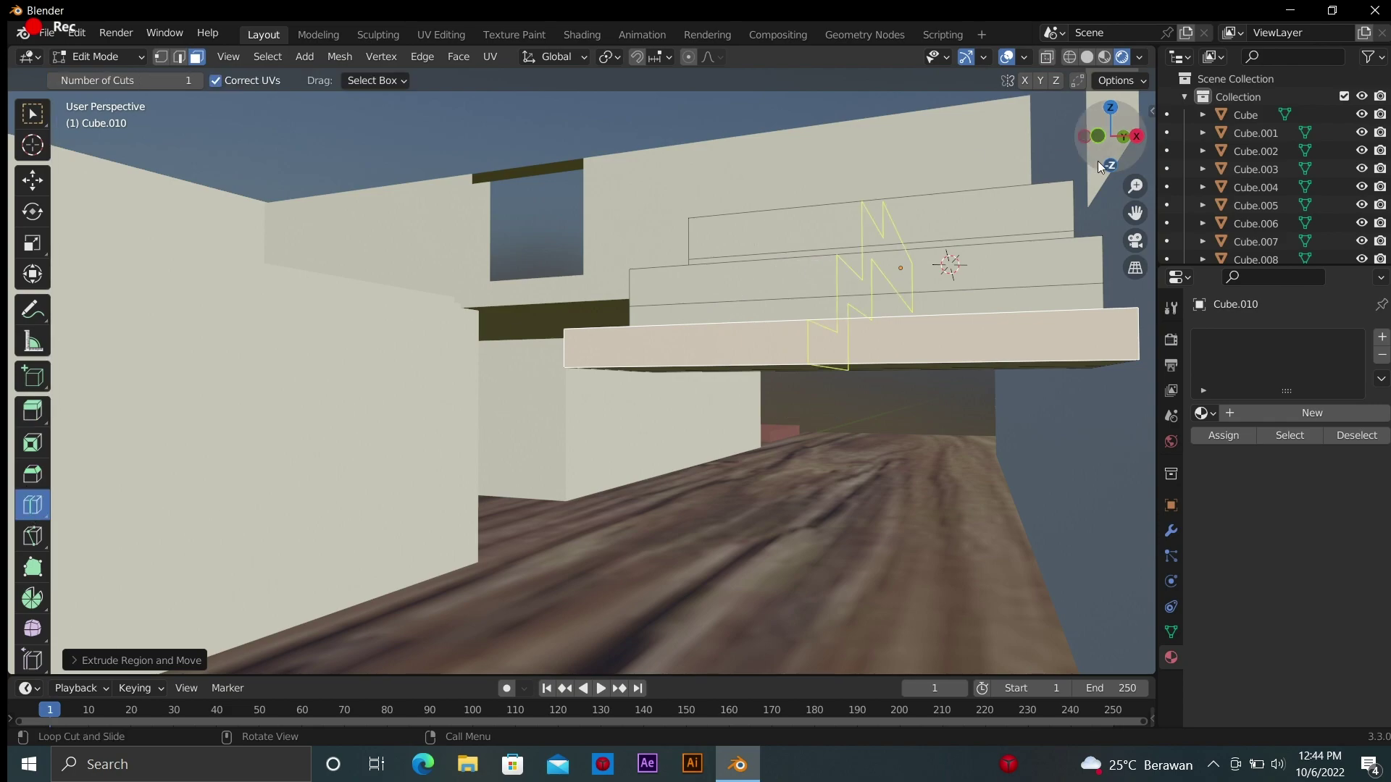
drag(1097, 165, 776, 274)
click(485, 347)
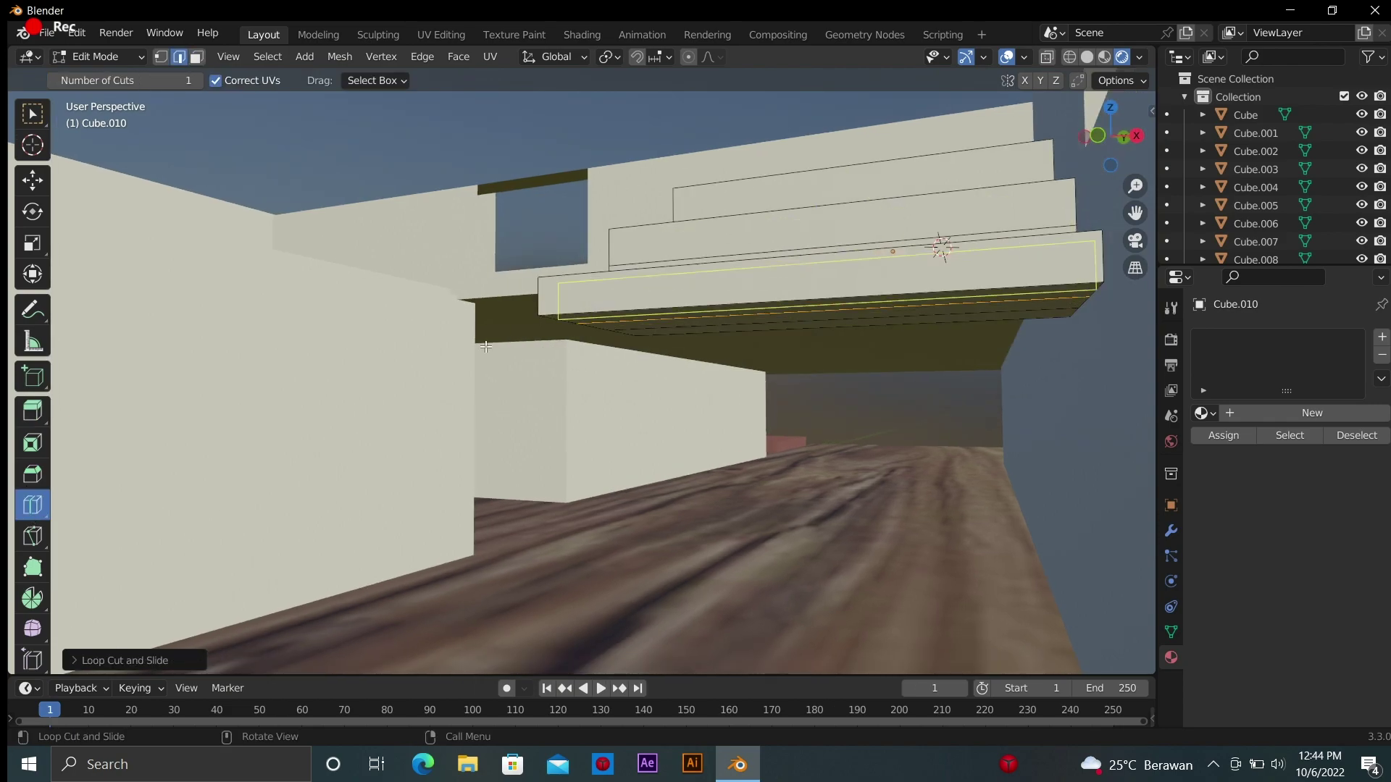
click(31, 411)
key(3)
drag(759, 269, 786, 435)
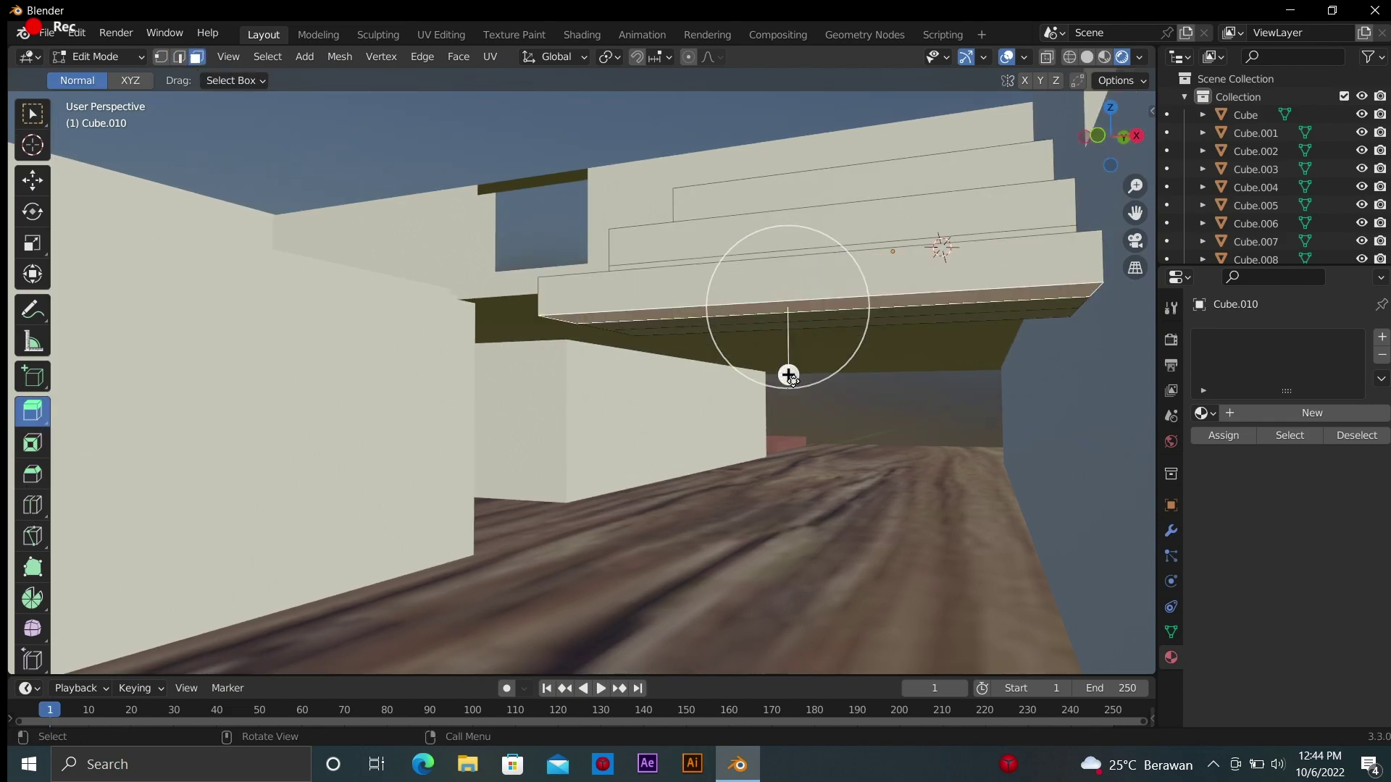
Loop-cut and extrude another step, then extend the front strip down toward the floor
key(ctrl+r)
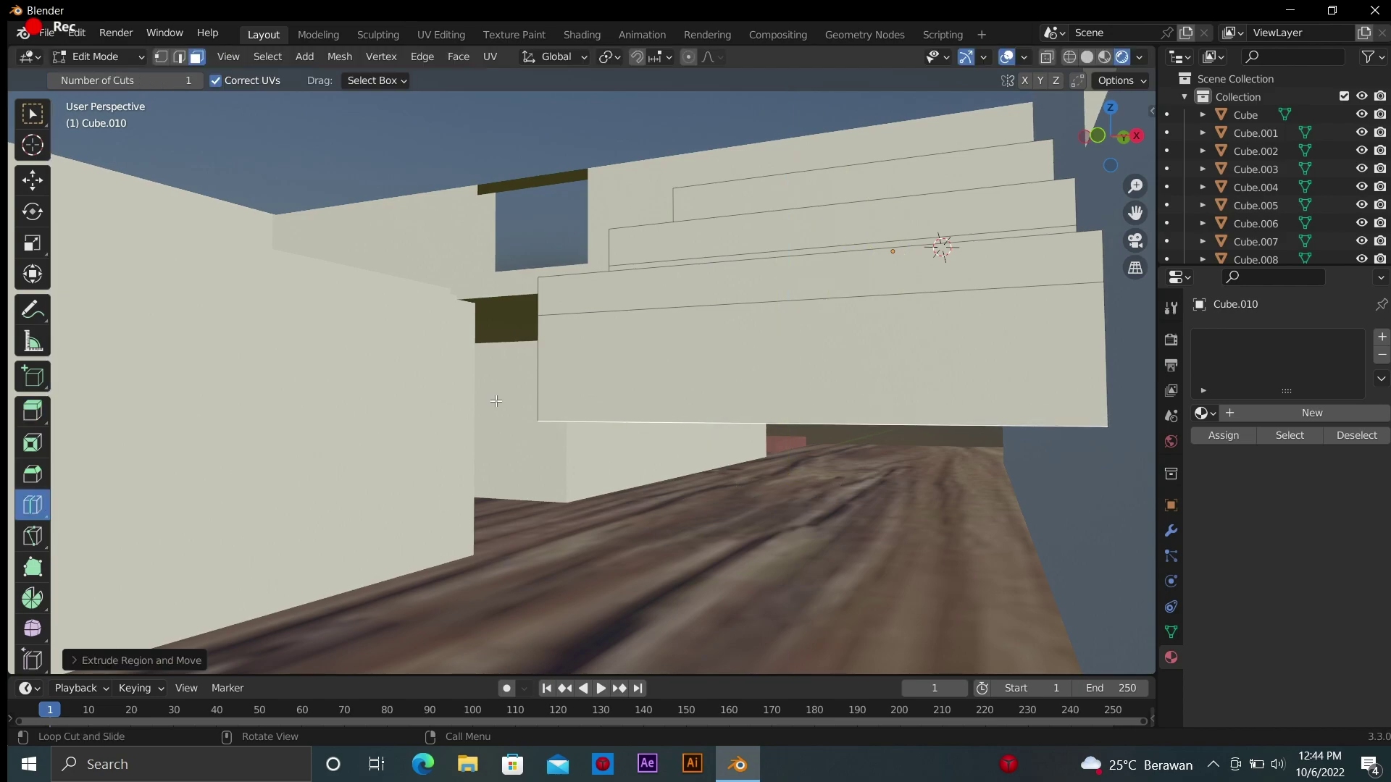
click(536, 407)
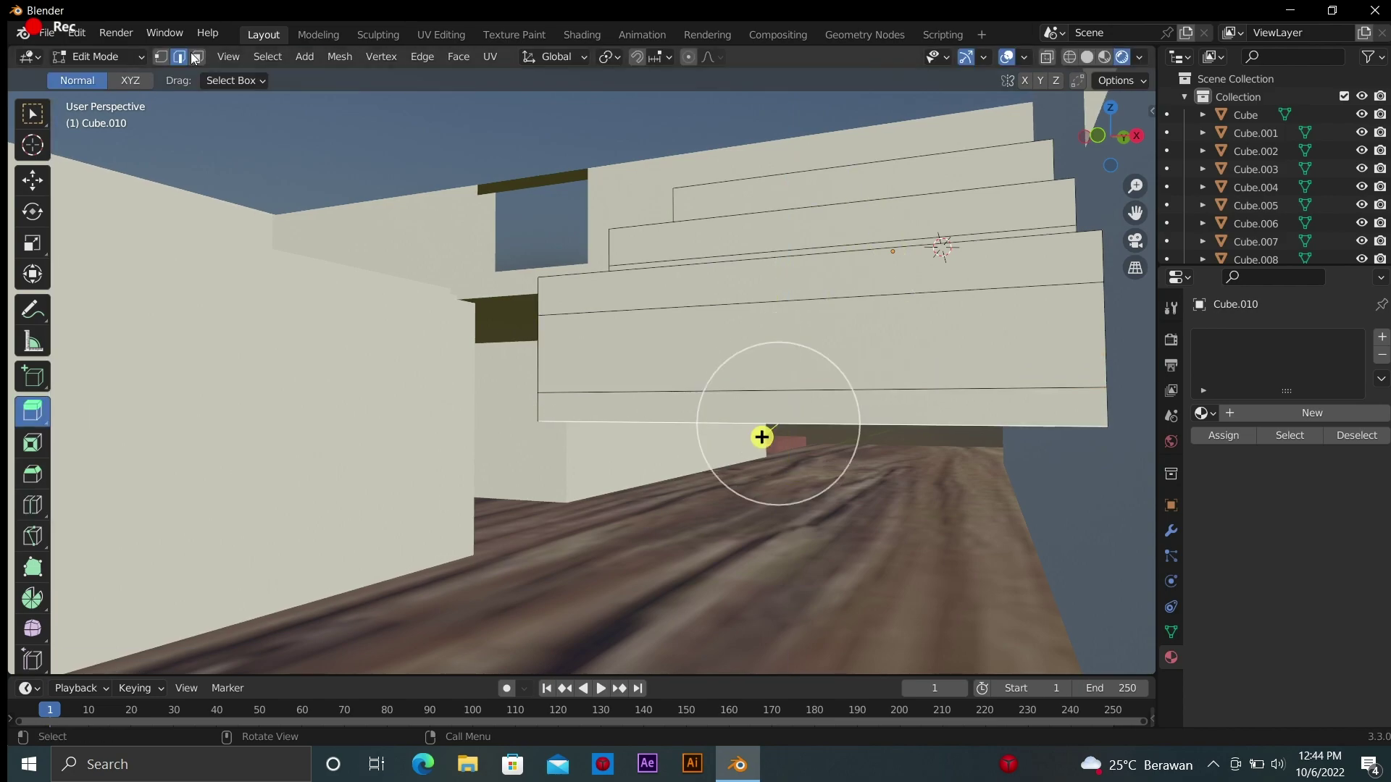
click(567, 310)
key(e)
click(560, 453)
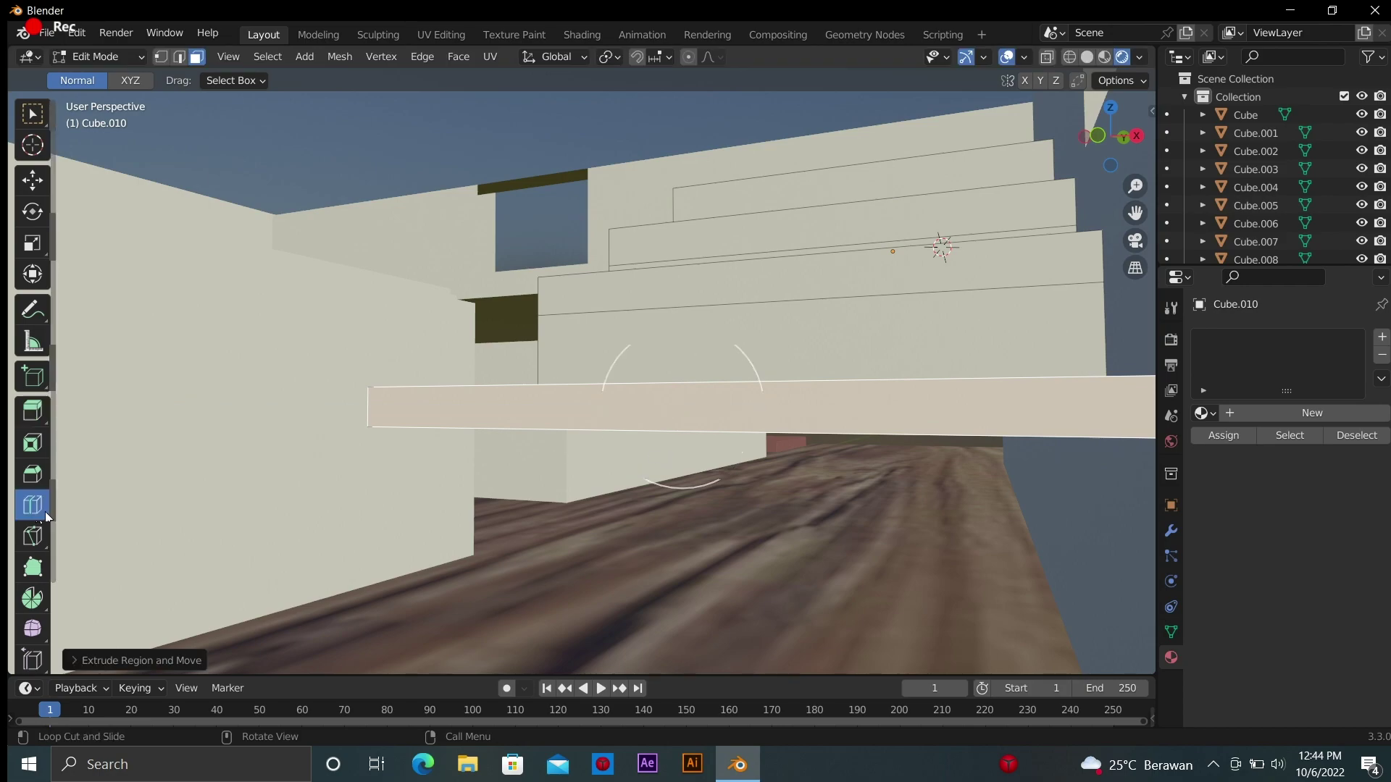
middle_drag(794, 370, 796, 341)
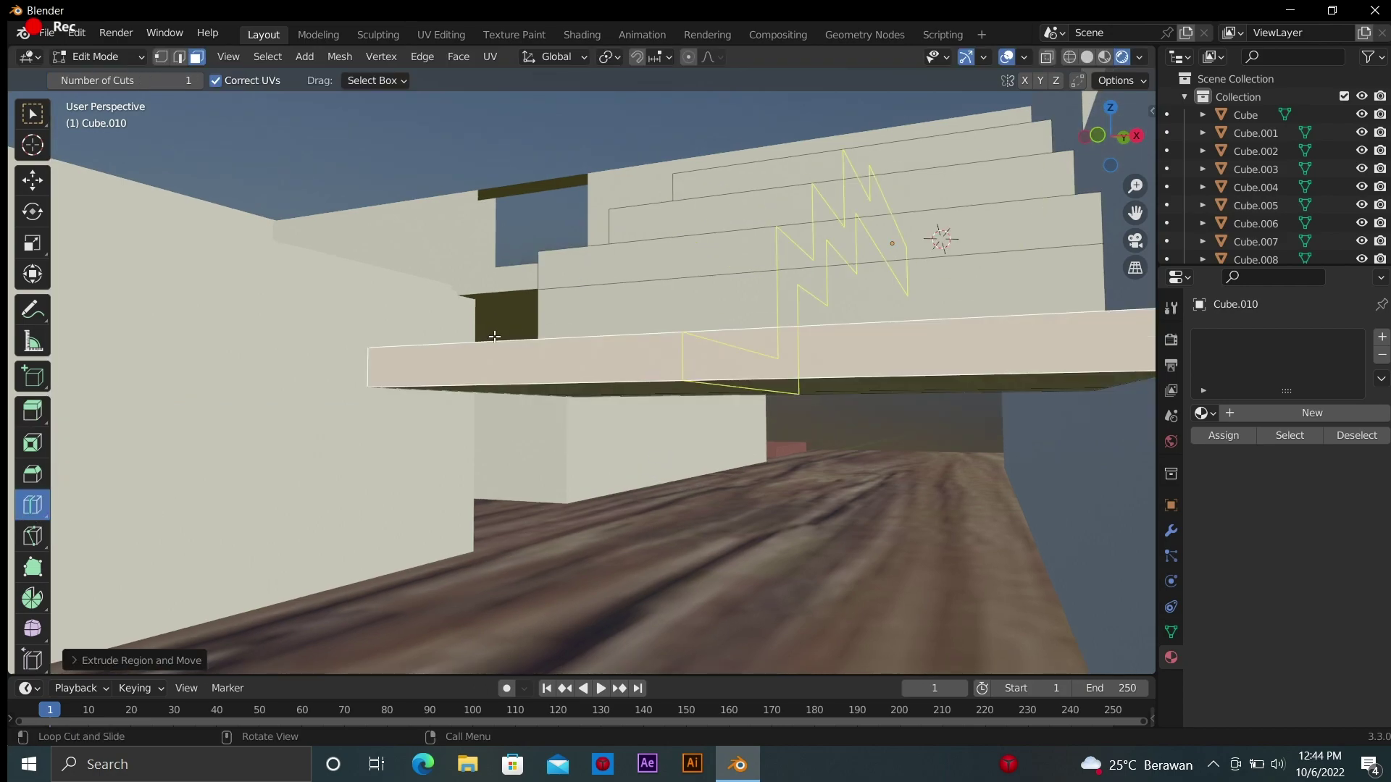
drag(494, 337, 363, 416)
click(31, 410)
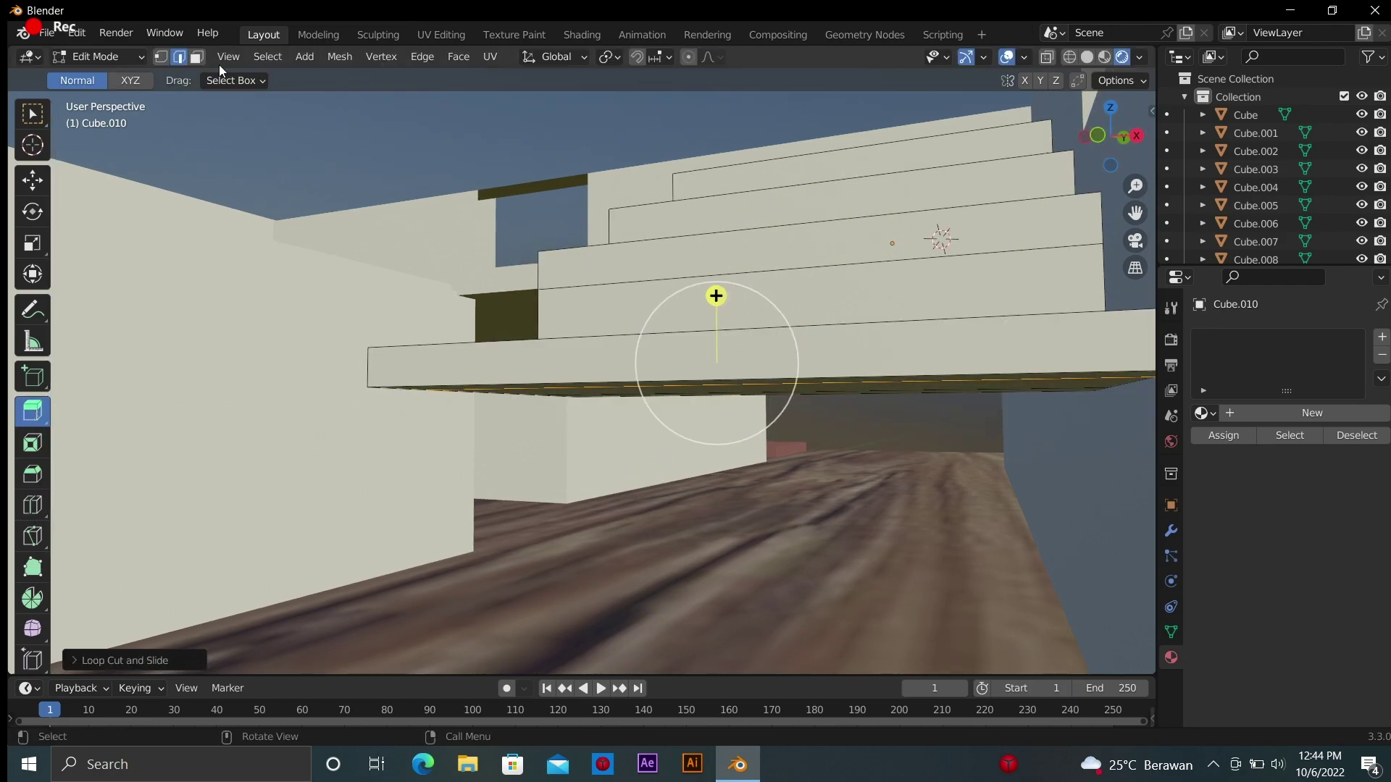
click(196, 57)
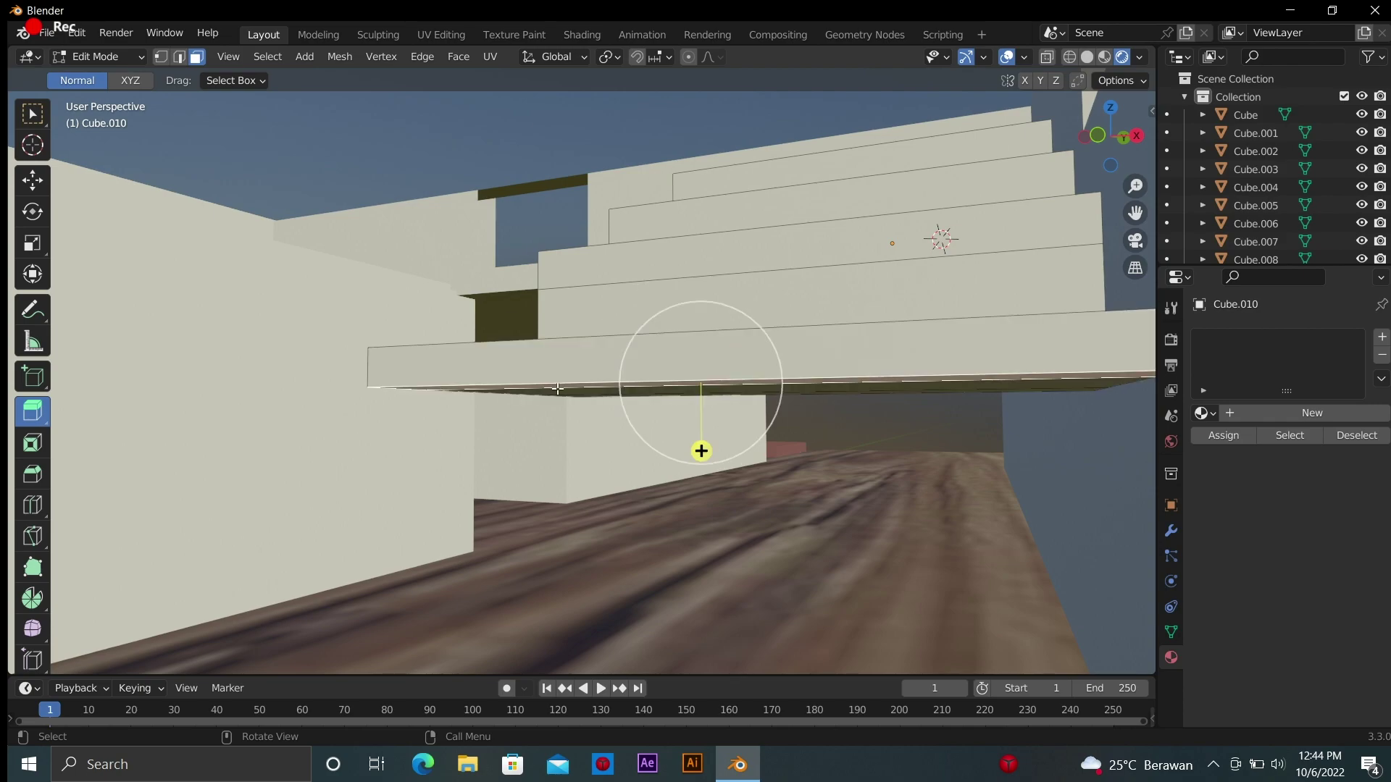
drag(702, 449, 705, 599)
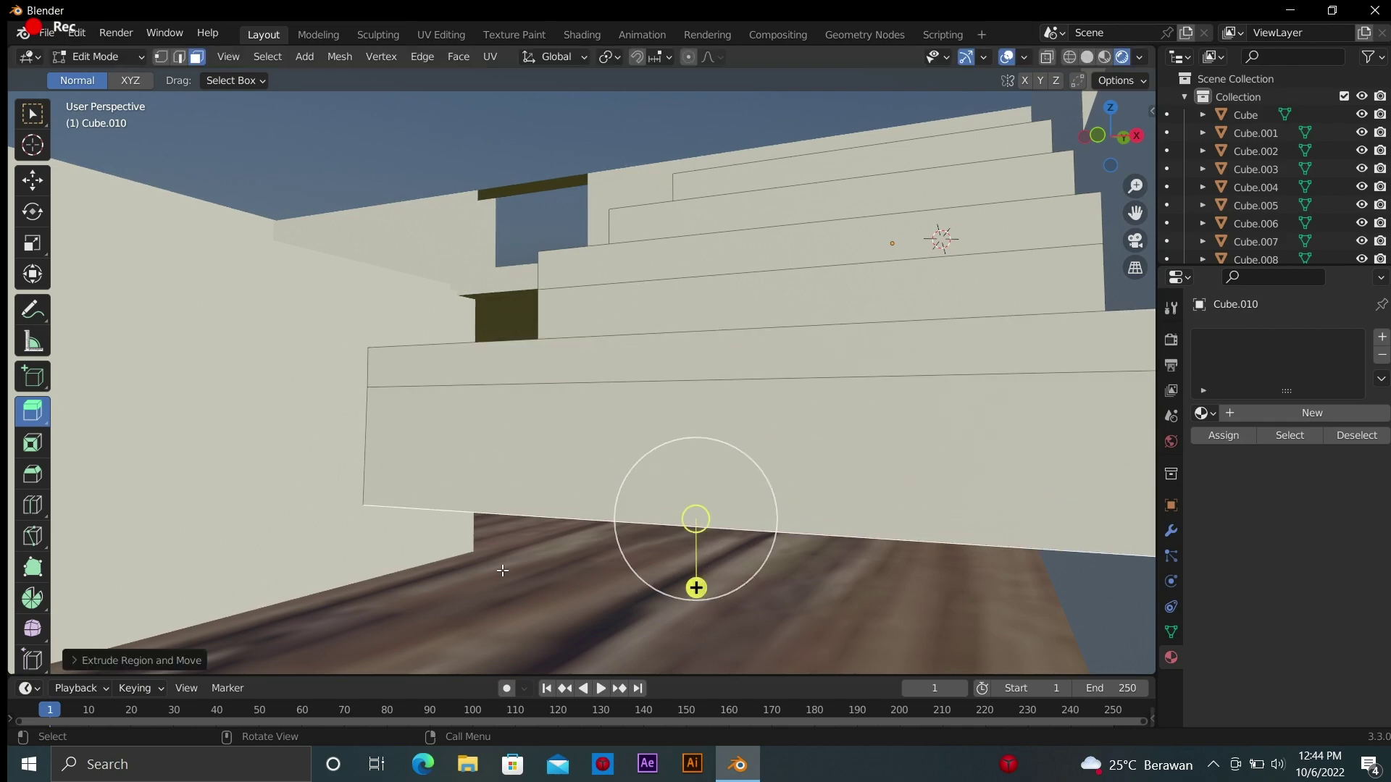
Loop-cut the front face and extrude its bottom strip into a new step
click(32, 505)
click(384, 492)
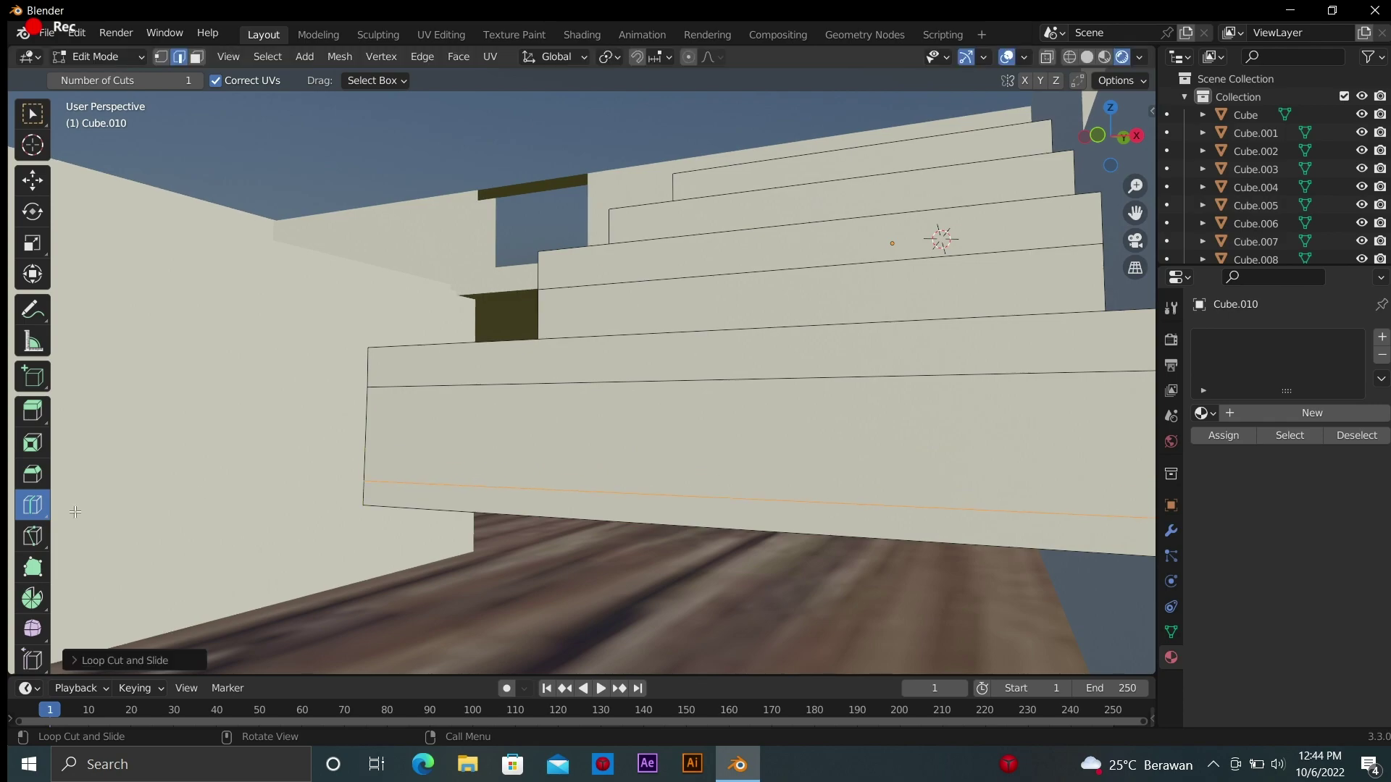
click(32, 422)
click(197, 57)
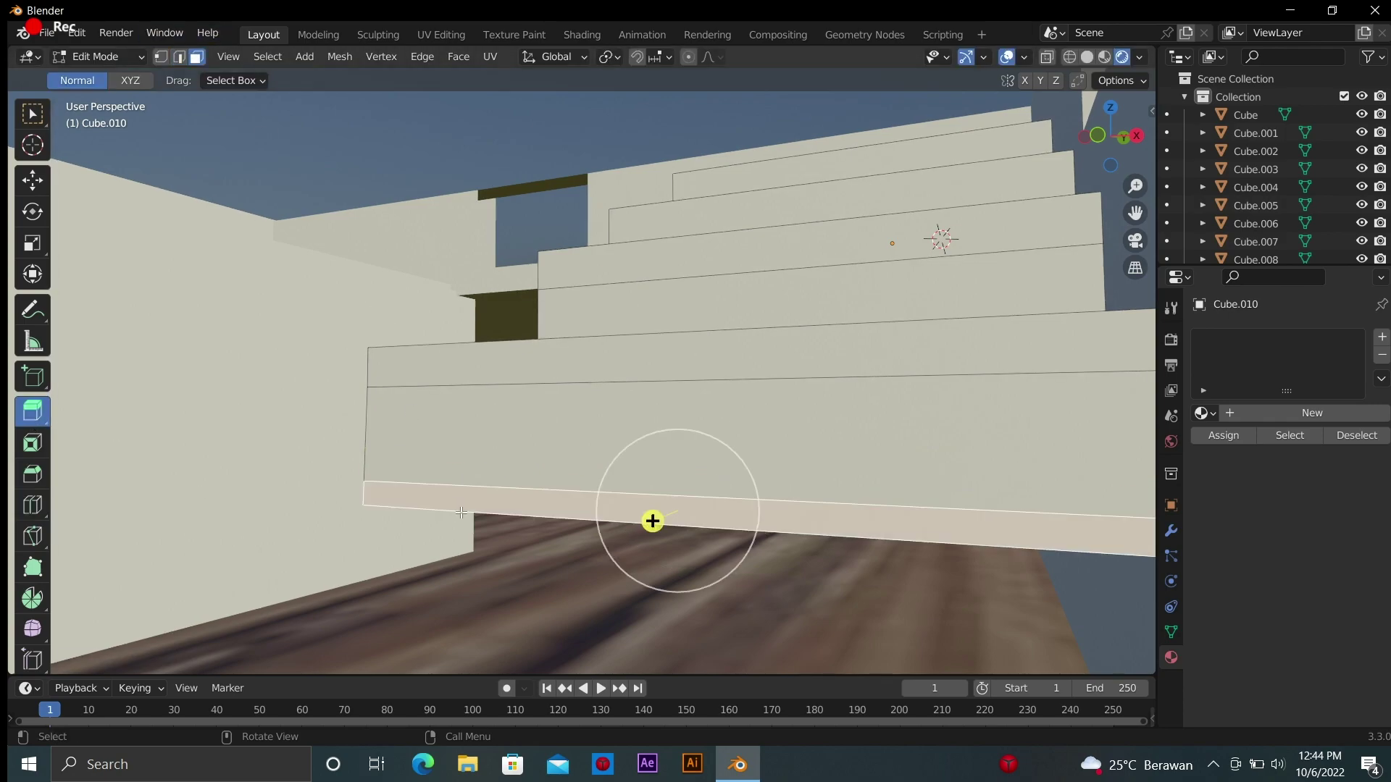
drag(652, 521, 637, 572)
From below, loop-cut the beam and extrude its lower face downward
middle_drag(637, 572, 1035, 150)
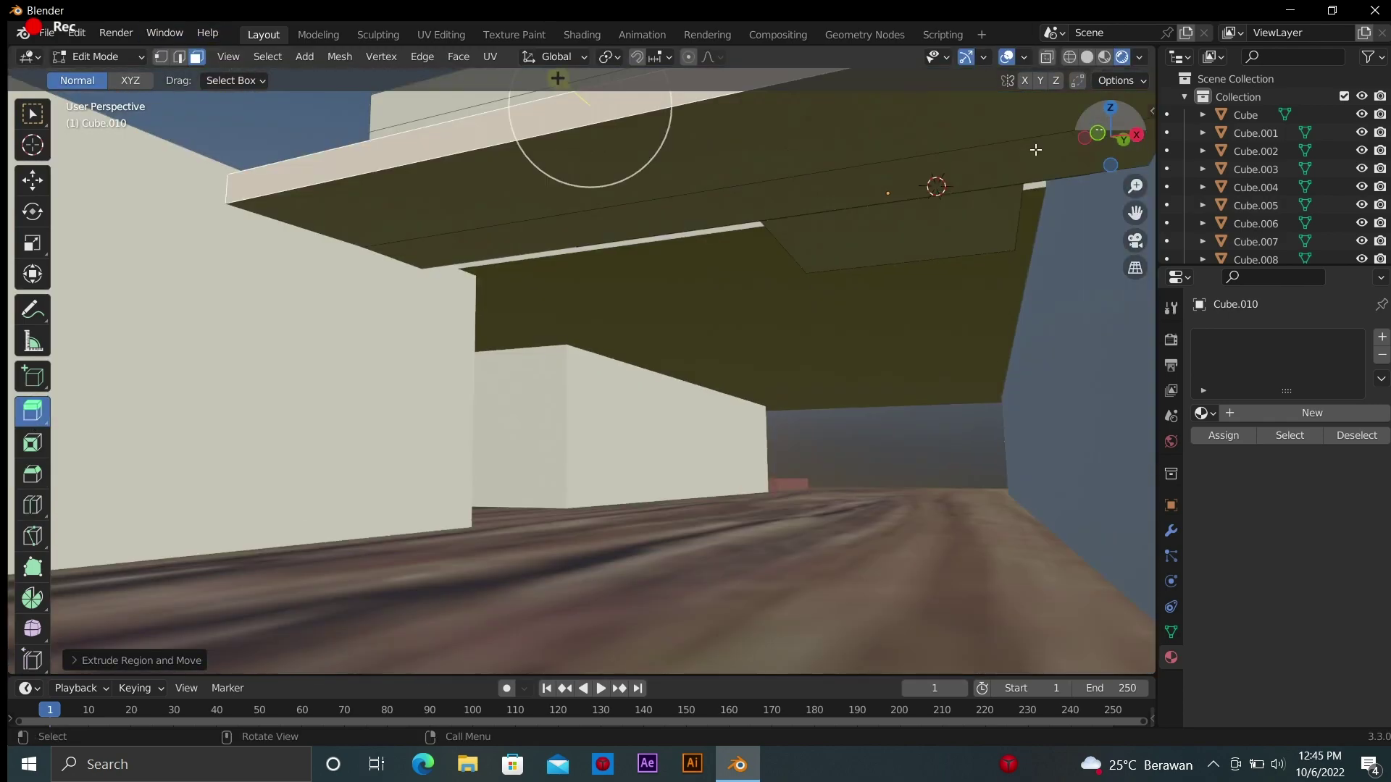
click(497, 227)
click(32, 410)
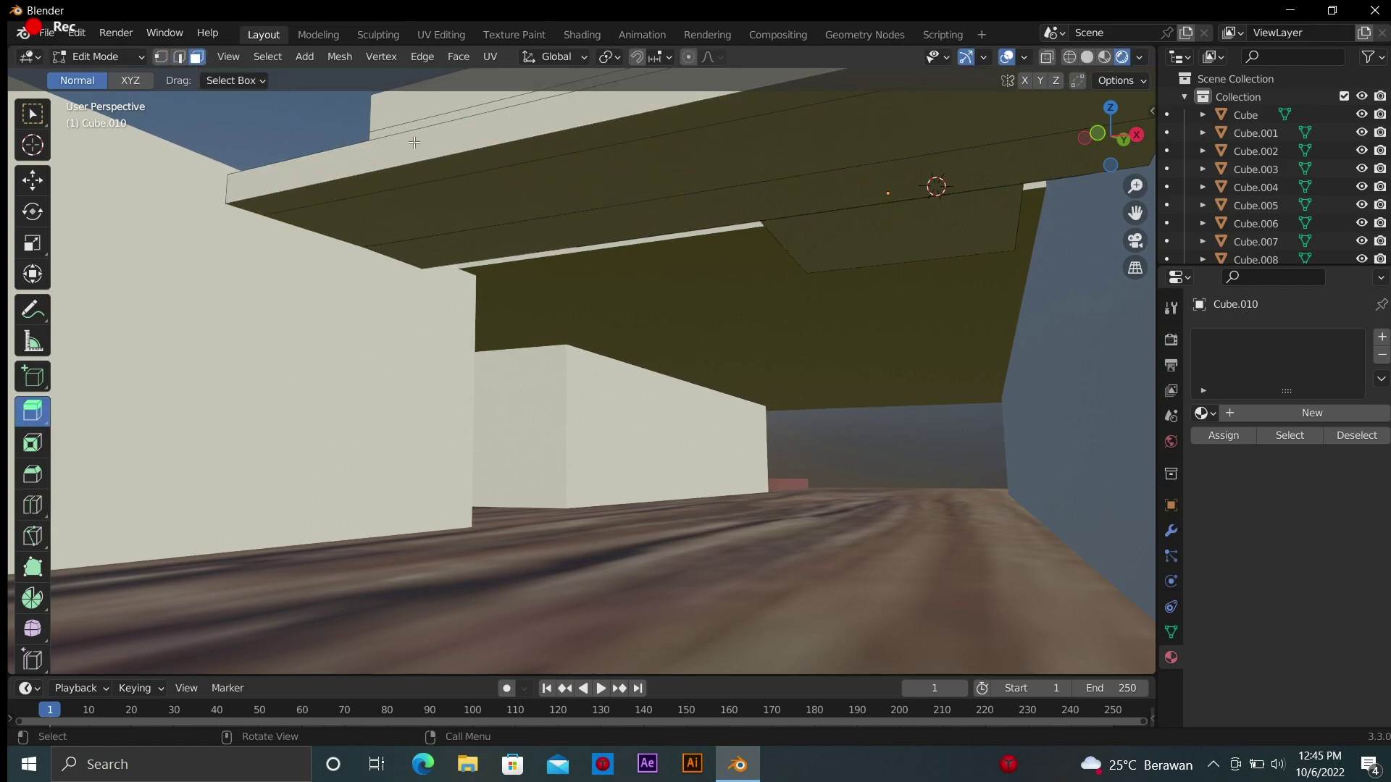
click(608, 210)
mouse_move(602, 202)
mouse_down()
mouse_move(588, 398)
mouse_move(599, 465)
mouse_up()
click(41, 498)
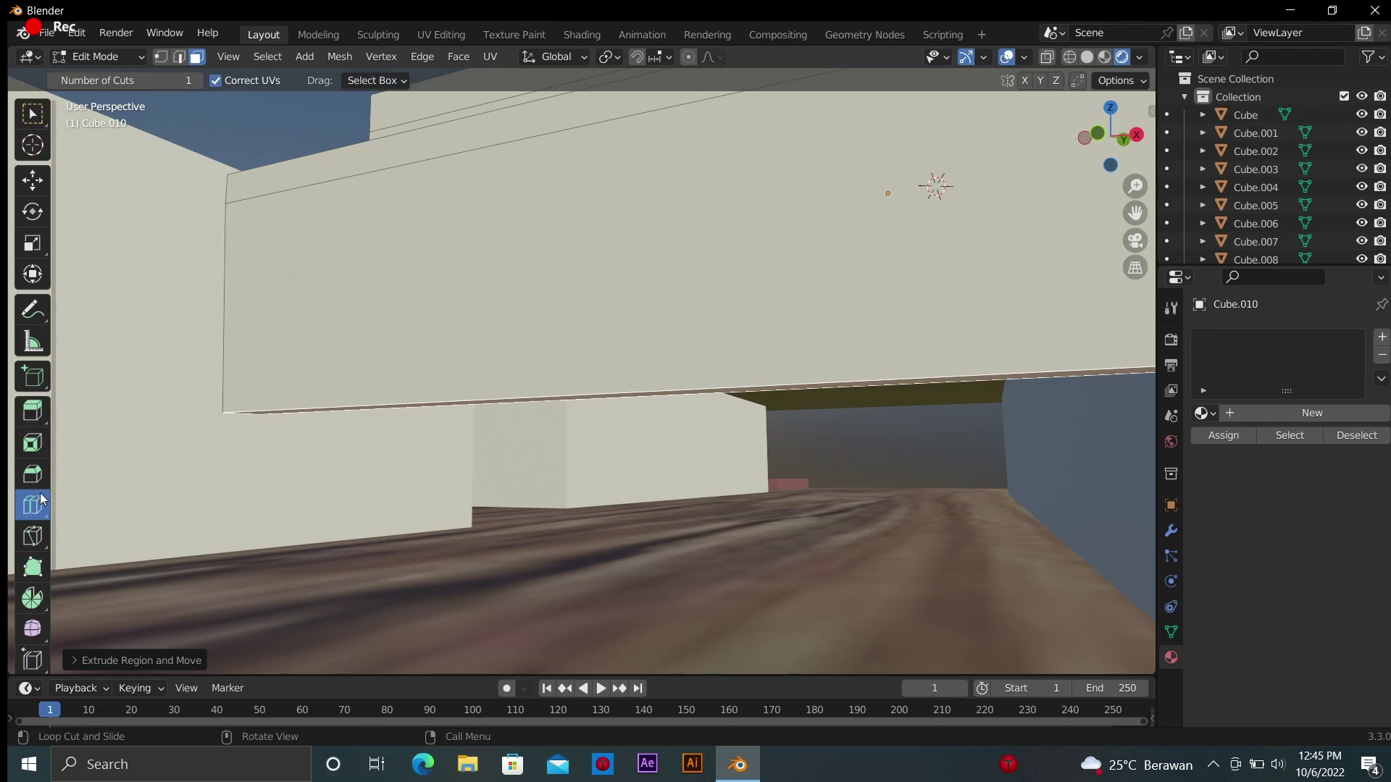
Add a final step and extrude the lowest face down toward the floor
drag(239, 378, 200, 384)
click(32, 410)
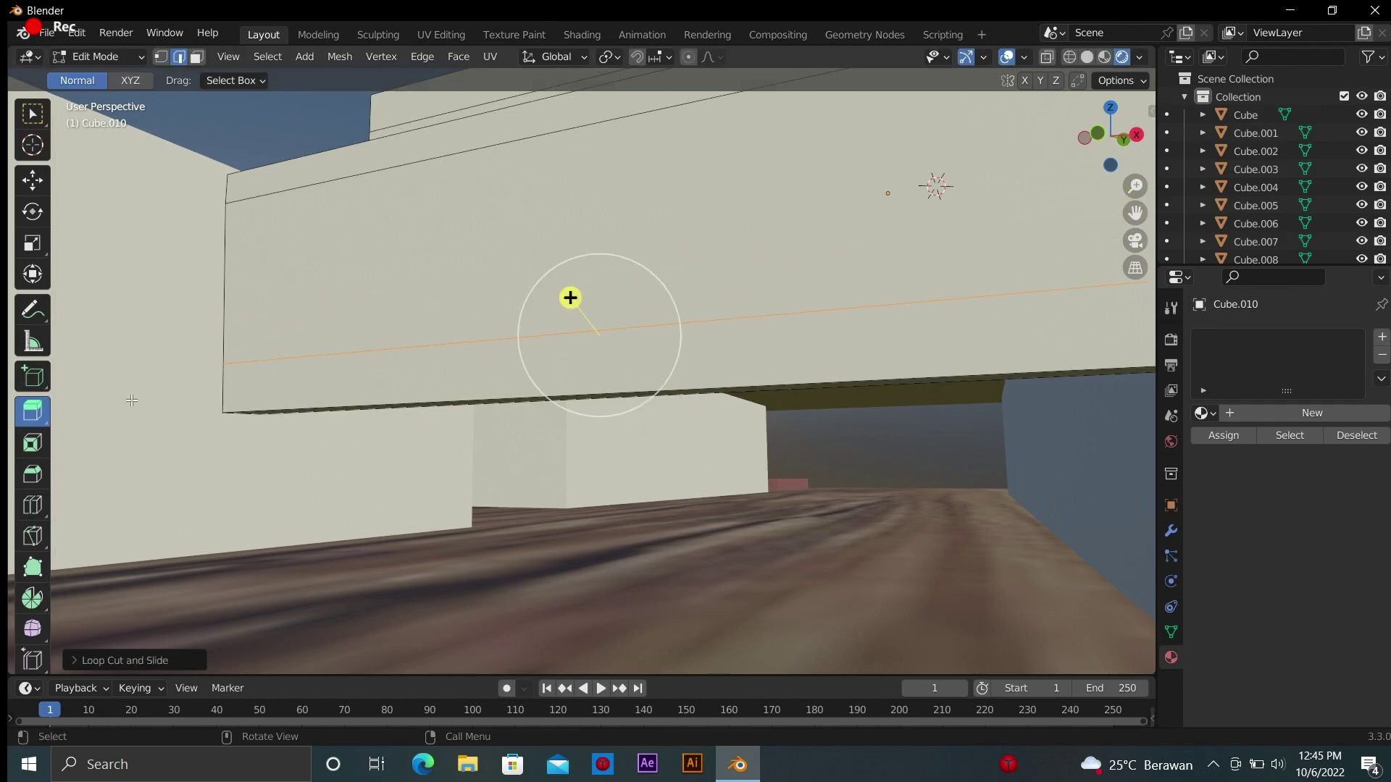
key(3)
drag(516, 378, 507, 384)
mouse_move(507, 384)
middle_down()
mouse_move(652, 362)
mouse_move(652, 391)
middle_up()
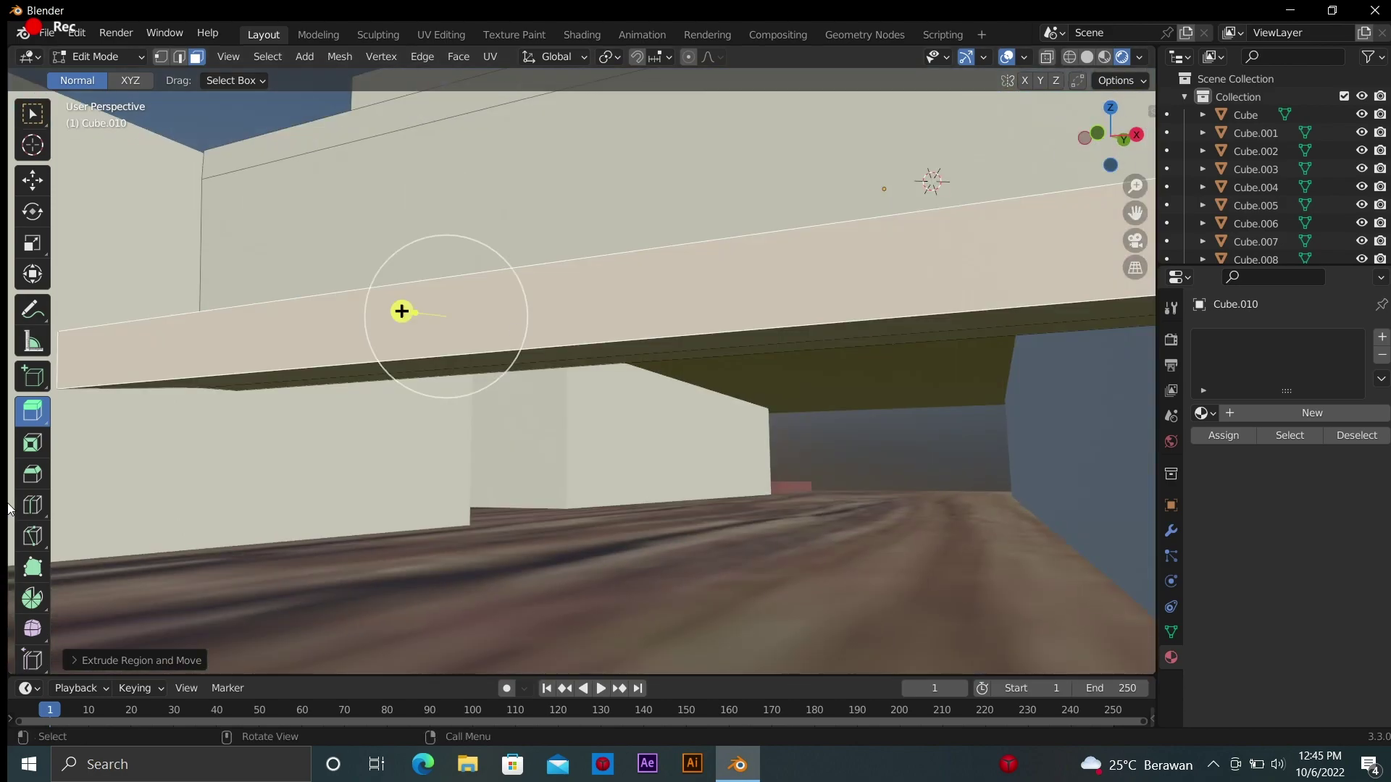
key(ctrl+r)
click(572, 321)
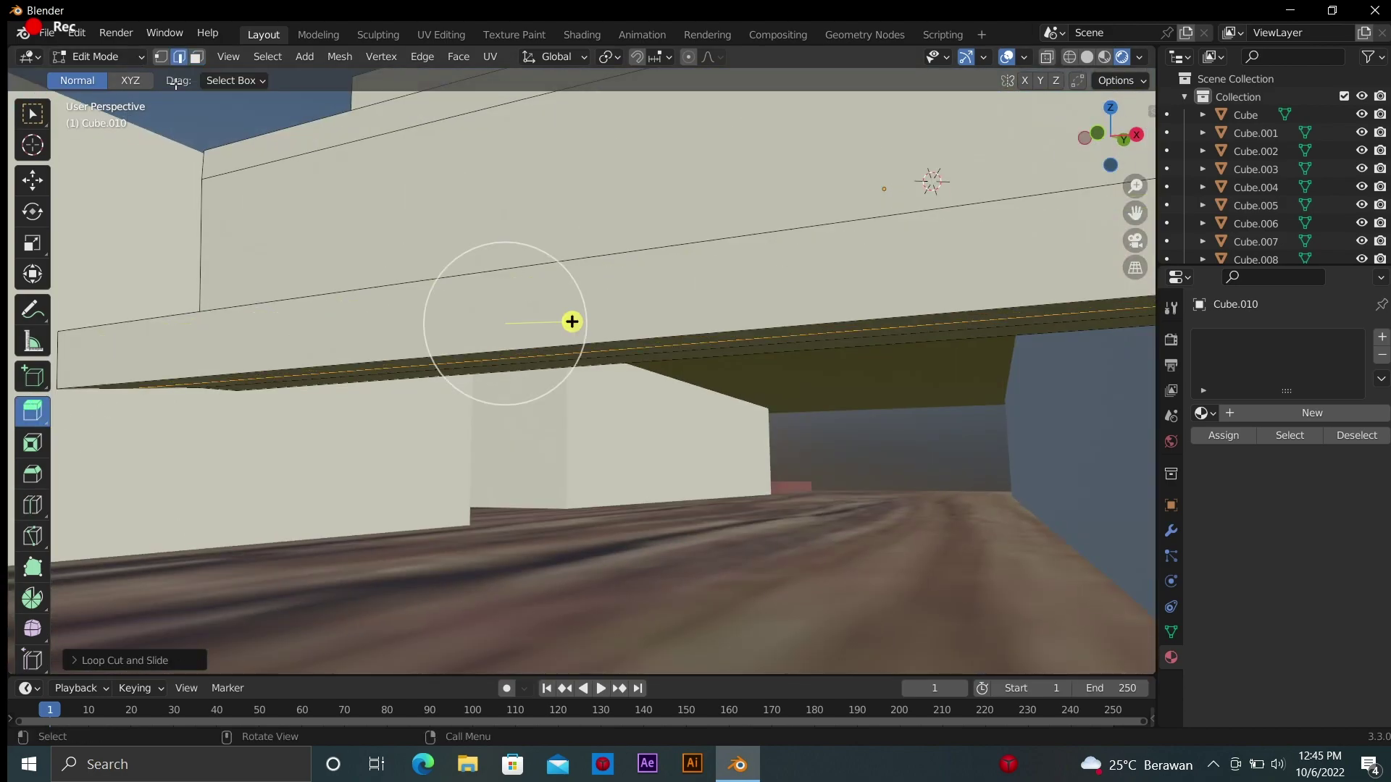
mouse_move(572, 322)
mouse_down()
mouse_move(478, 633)
mouse_move(488, 652)
mouse_up()
Loop-cut the bottom stair and extrude it into one more step on the floor
scroll(551, 267, down, 2)
scroll(552, 264, down, 5)
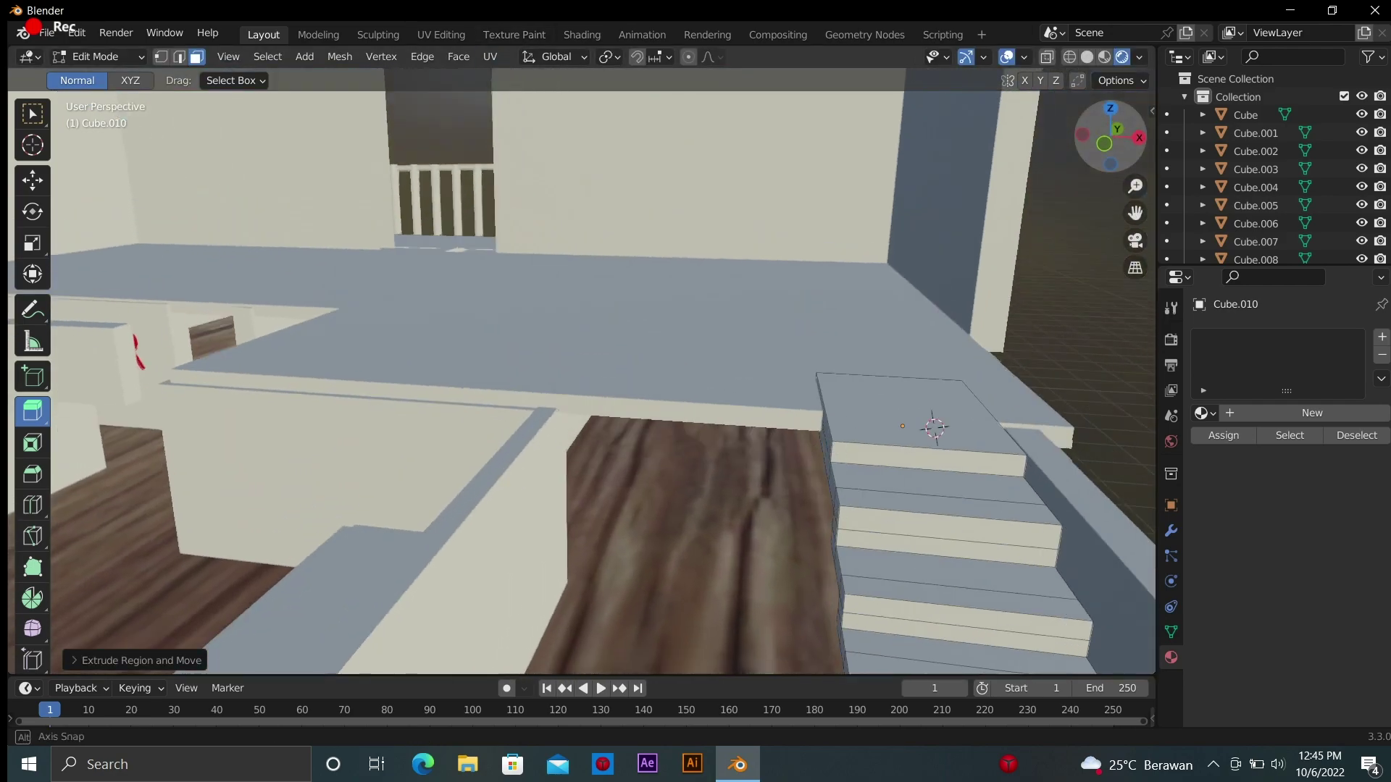
middle_drag(553, 265, 695, 326)
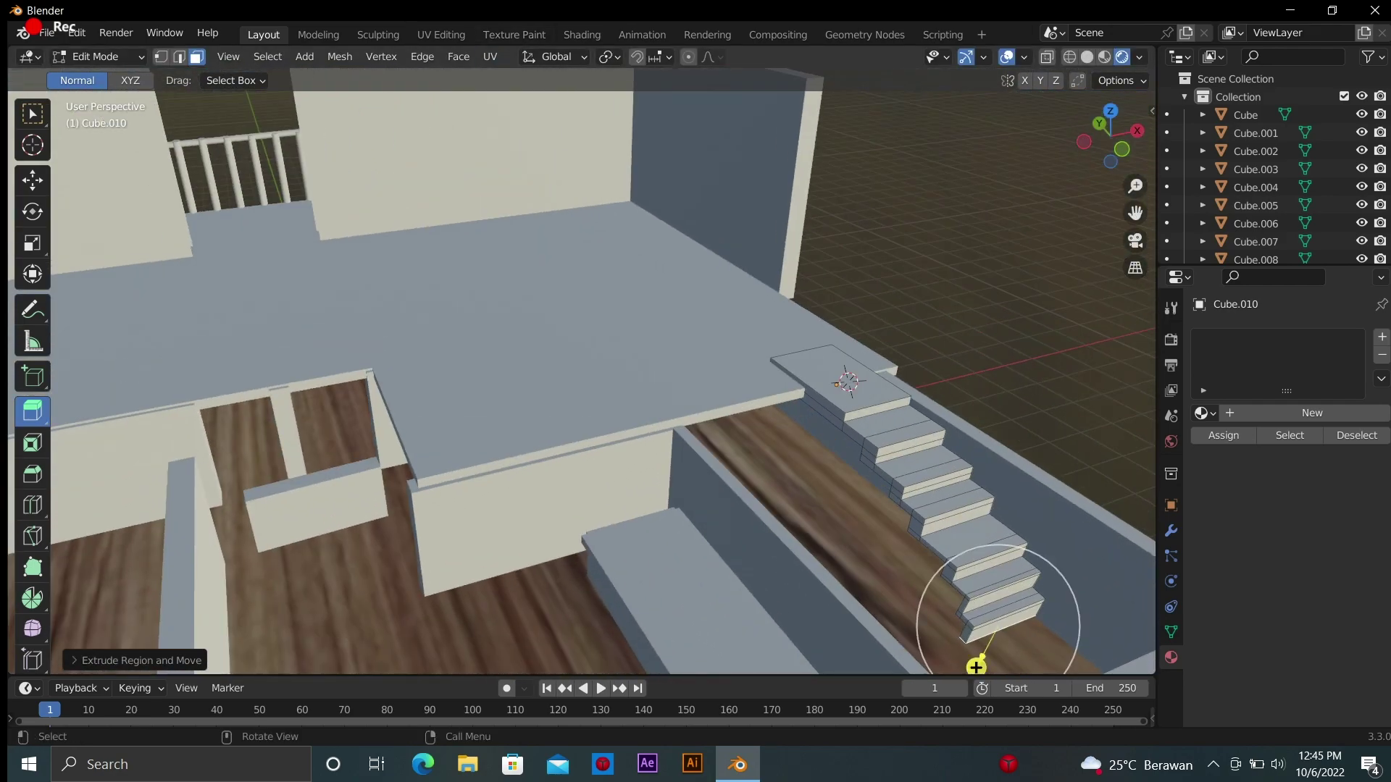
scroll(695, 326, up, 2)
scroll(695, 326, up, 1)
scroll(696, 325, up, 2)
shift+middle_drag(1152, 550, 1142, 464)
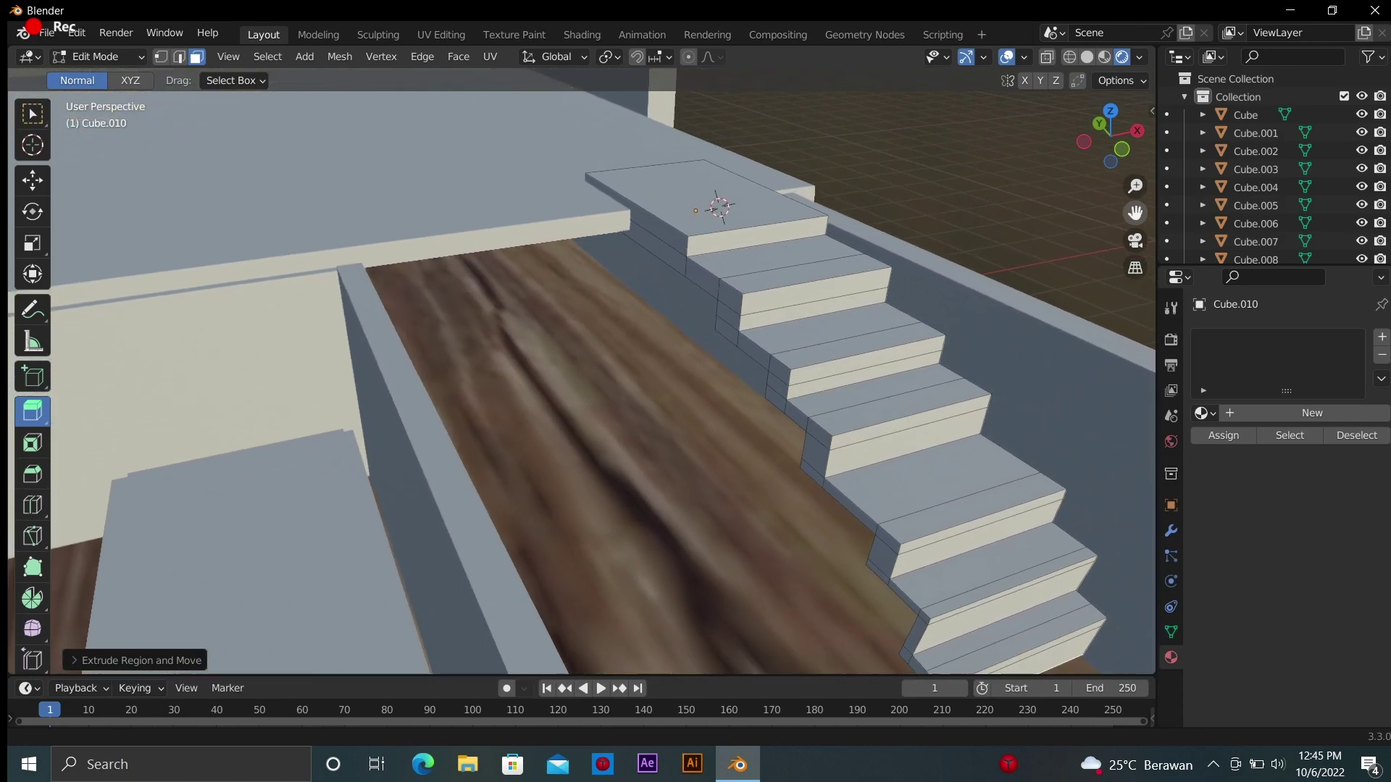
click(32, 505)
drag(898, 617, 890, 612)
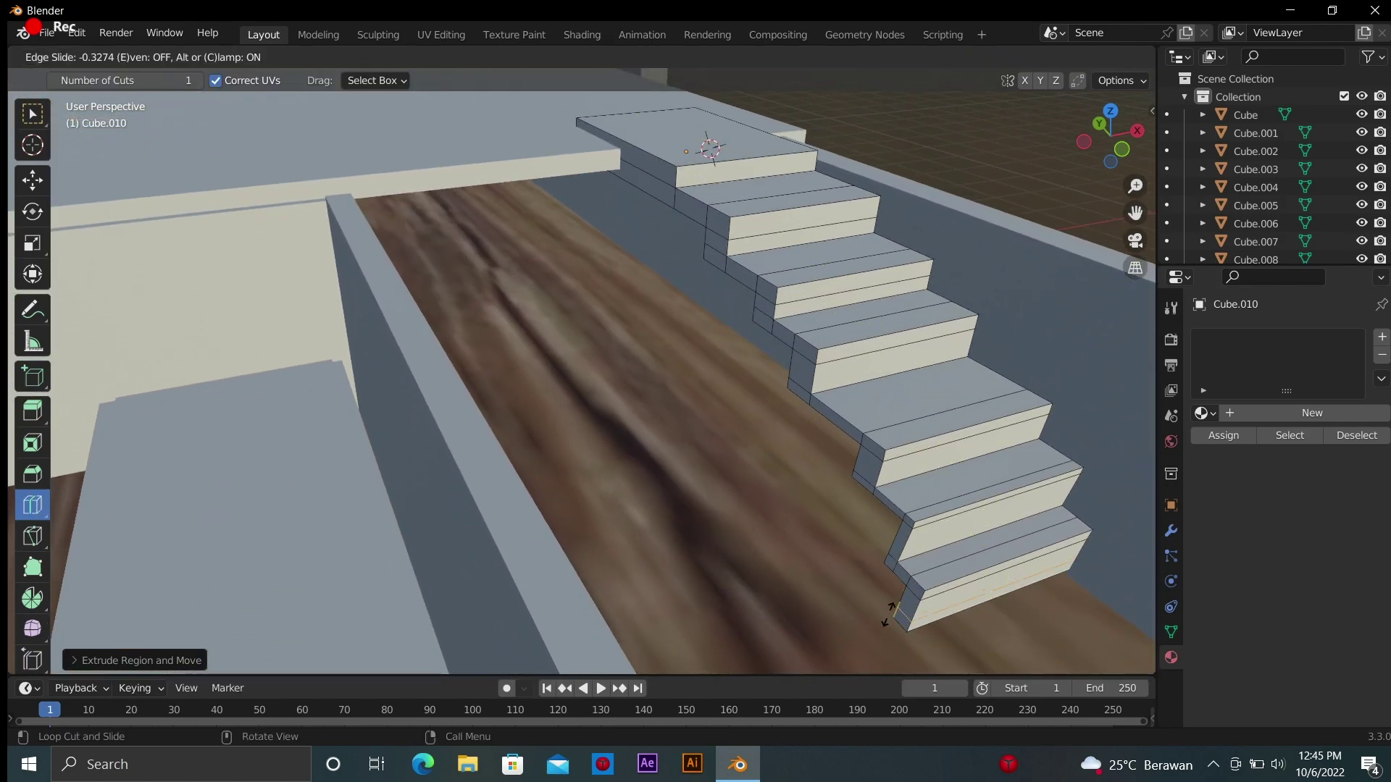
click(885, 607)
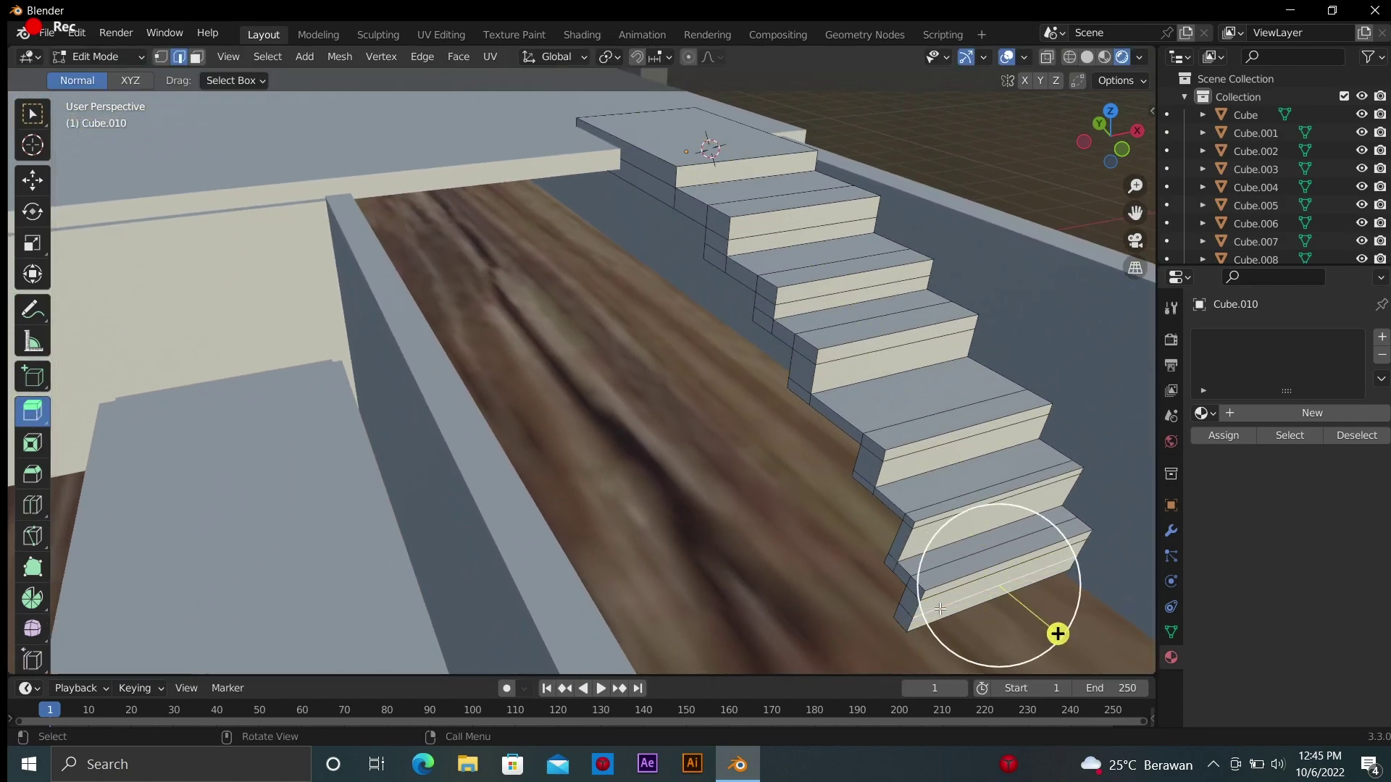
click(194, 58)
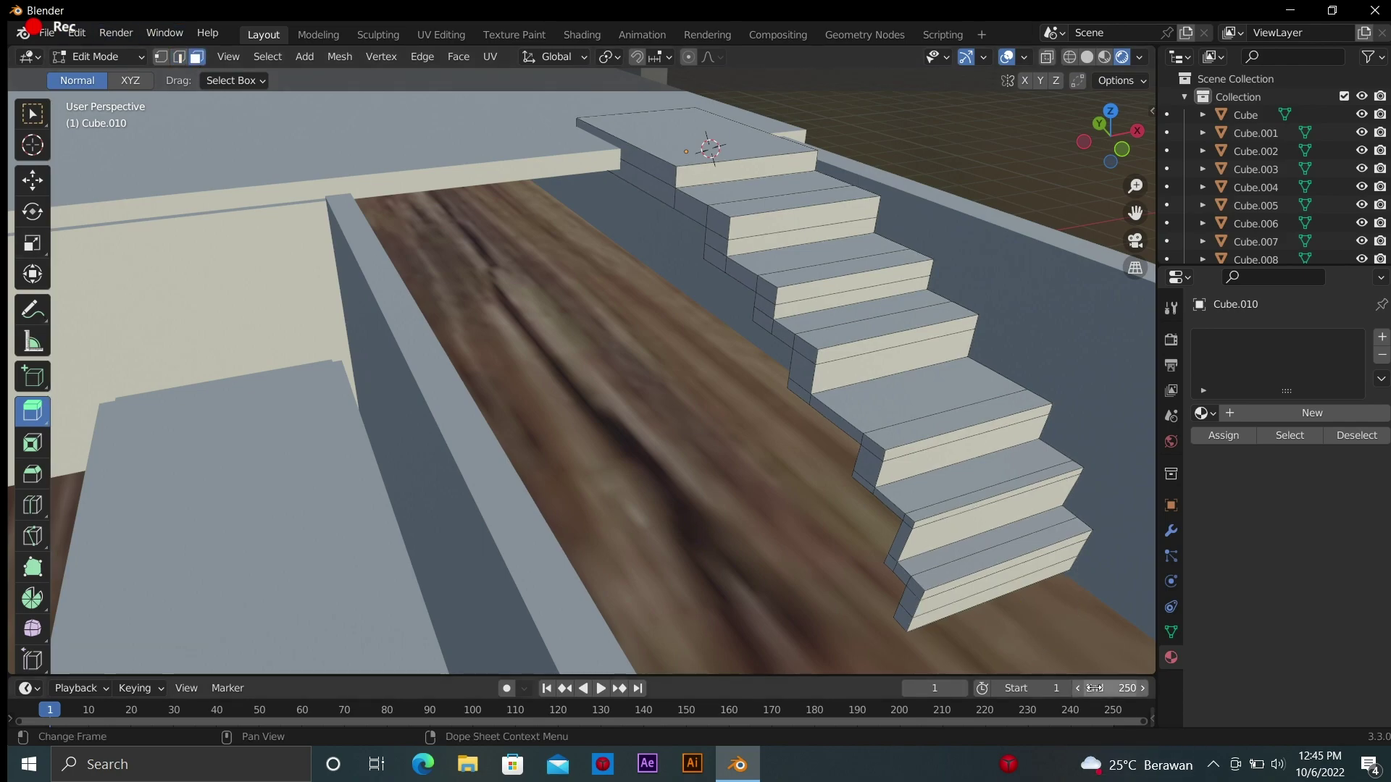
drag(1071, 633, 1107, 659)
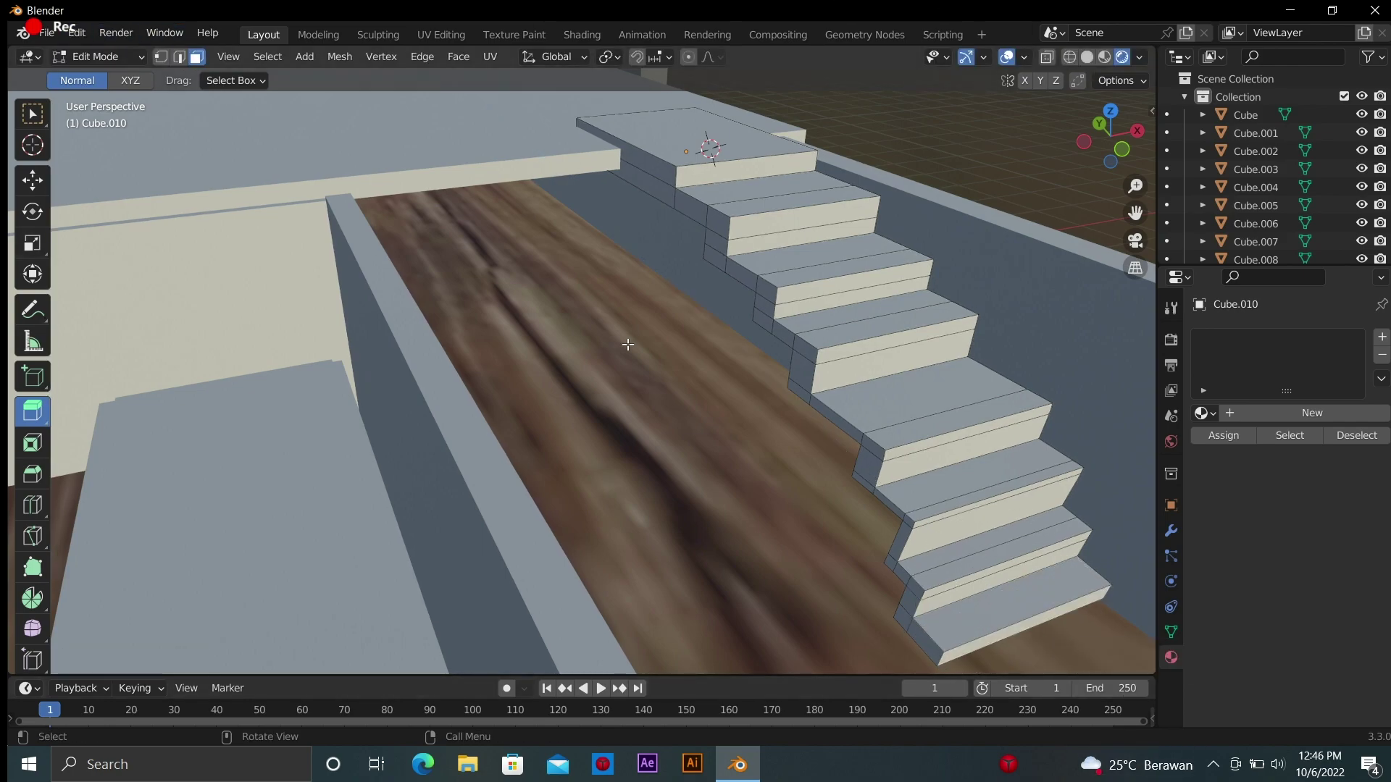
In Object Mode, move the whole staircase into its new position beneath the upper floor
key(Tab)
middle_drag(627, 344, 760, 264)
key(g)
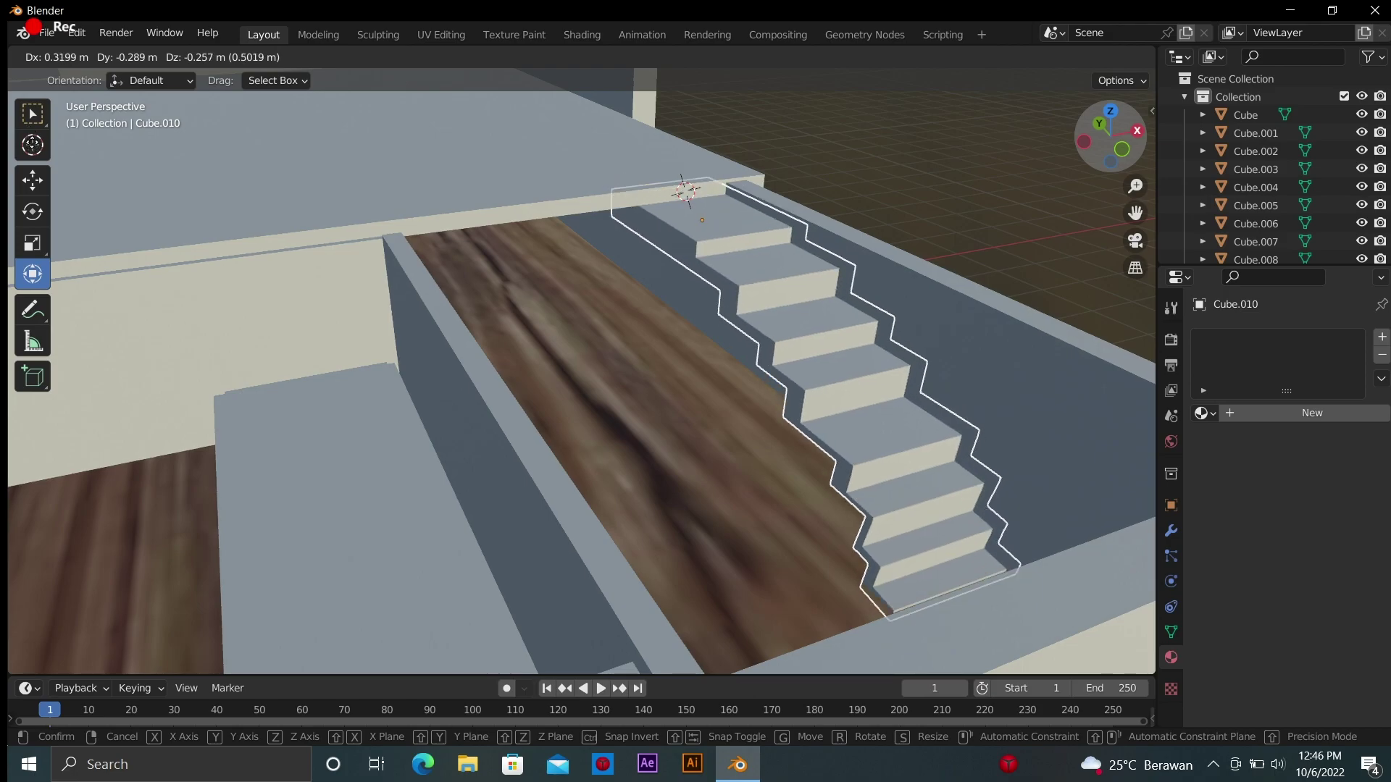
key(Return)
mouse_move(174, 201)
middle_down()
mouse_move(305, 217)
mouse_move(997, 176)
mouse_move(778, 380)
middle_up()
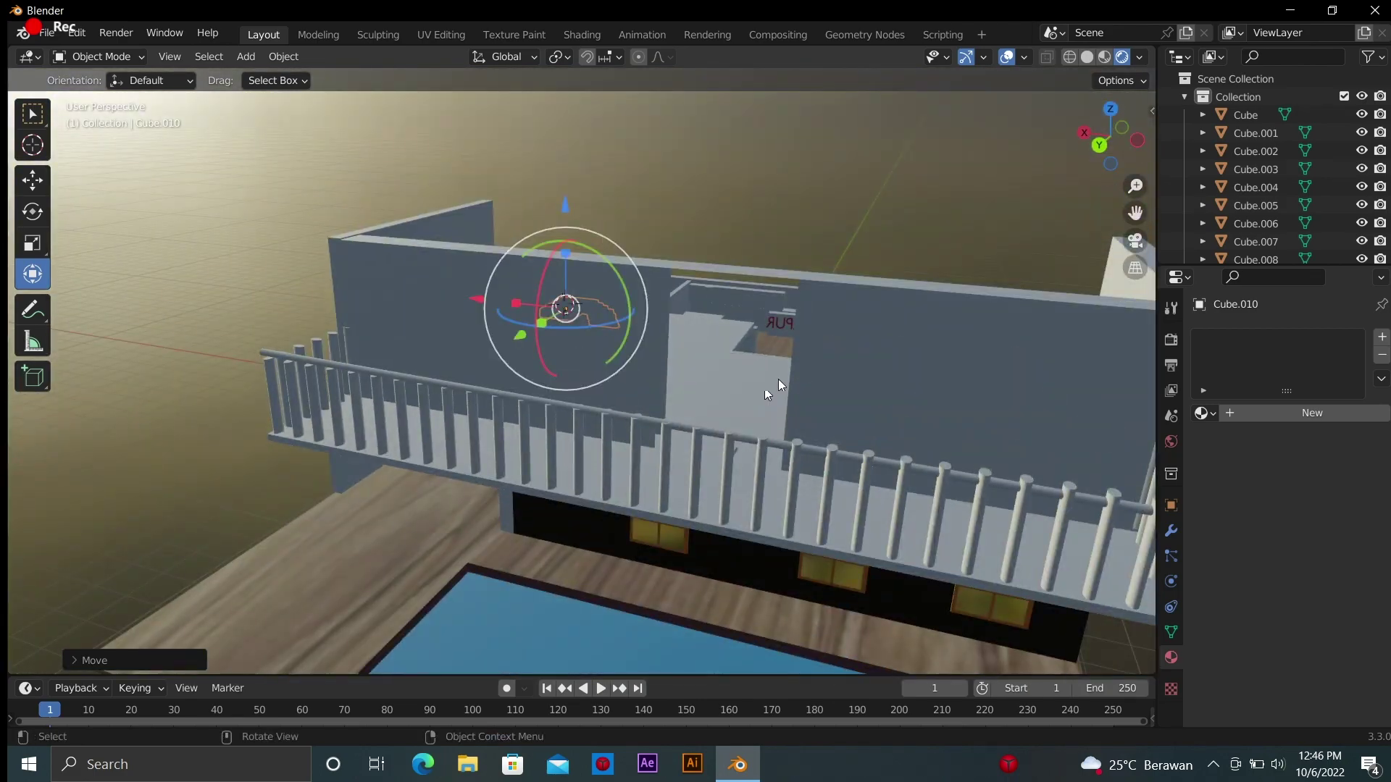
Give the railing posts an Image Texture base colour and the wood Material.005
click(728, 489)
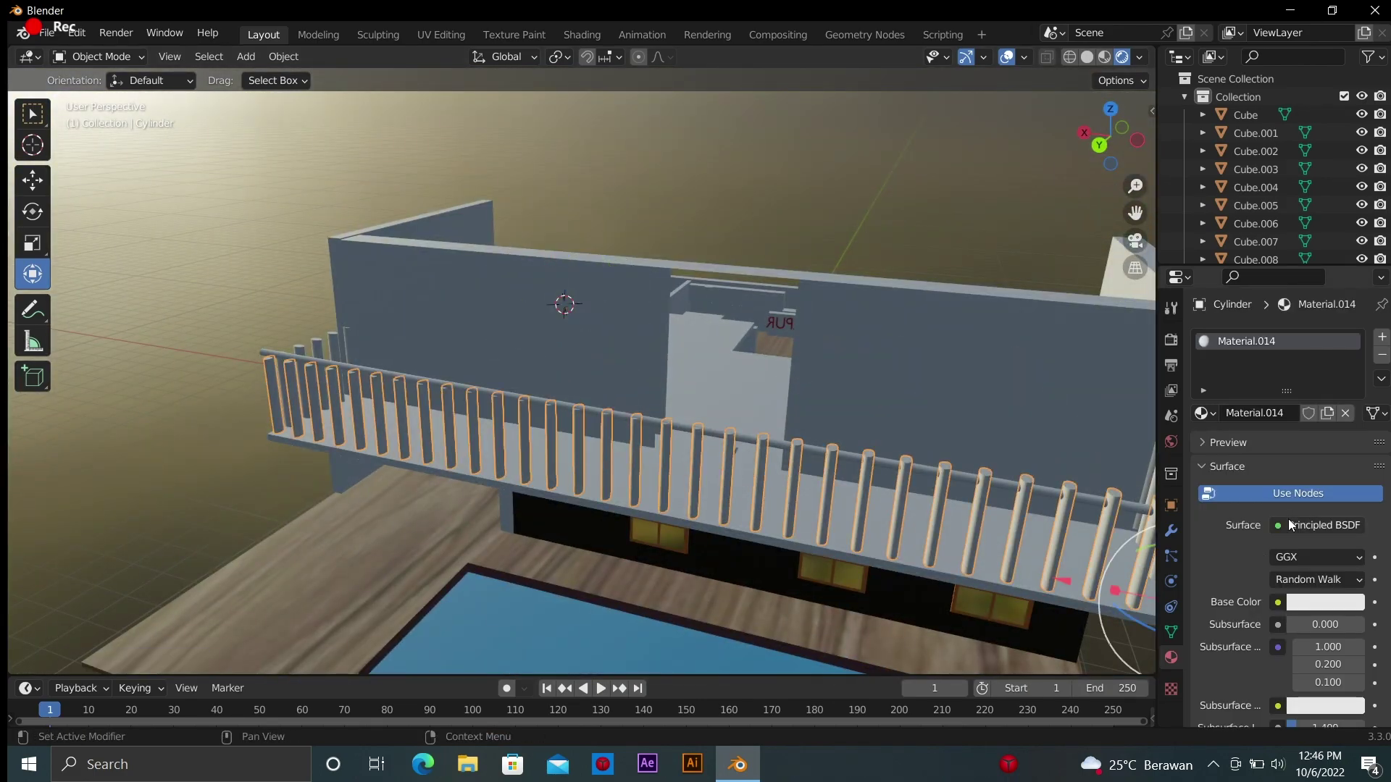
right_click(1288, 518)
click(1278, 601)
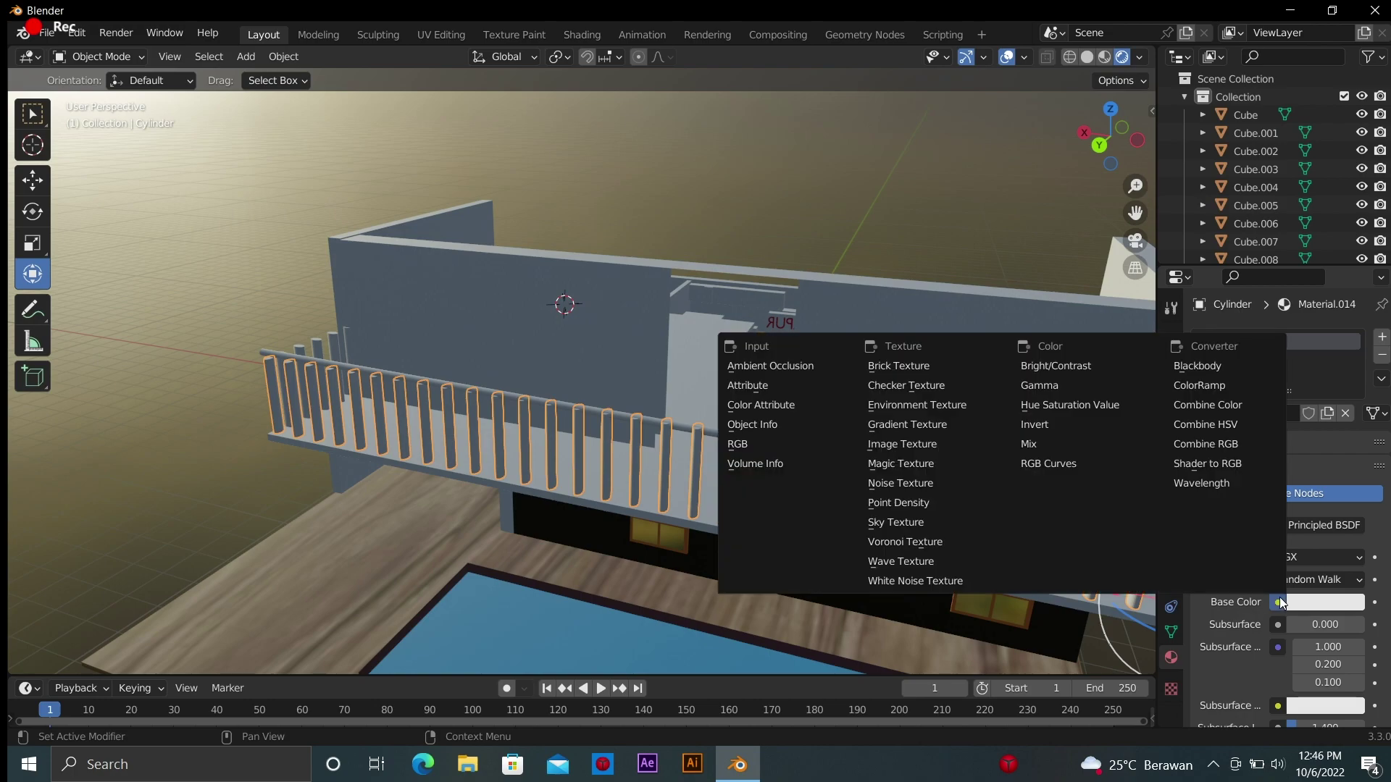
click(1278, 526)
click(1121, 288)
click(1279, 601)
click(898, 464)
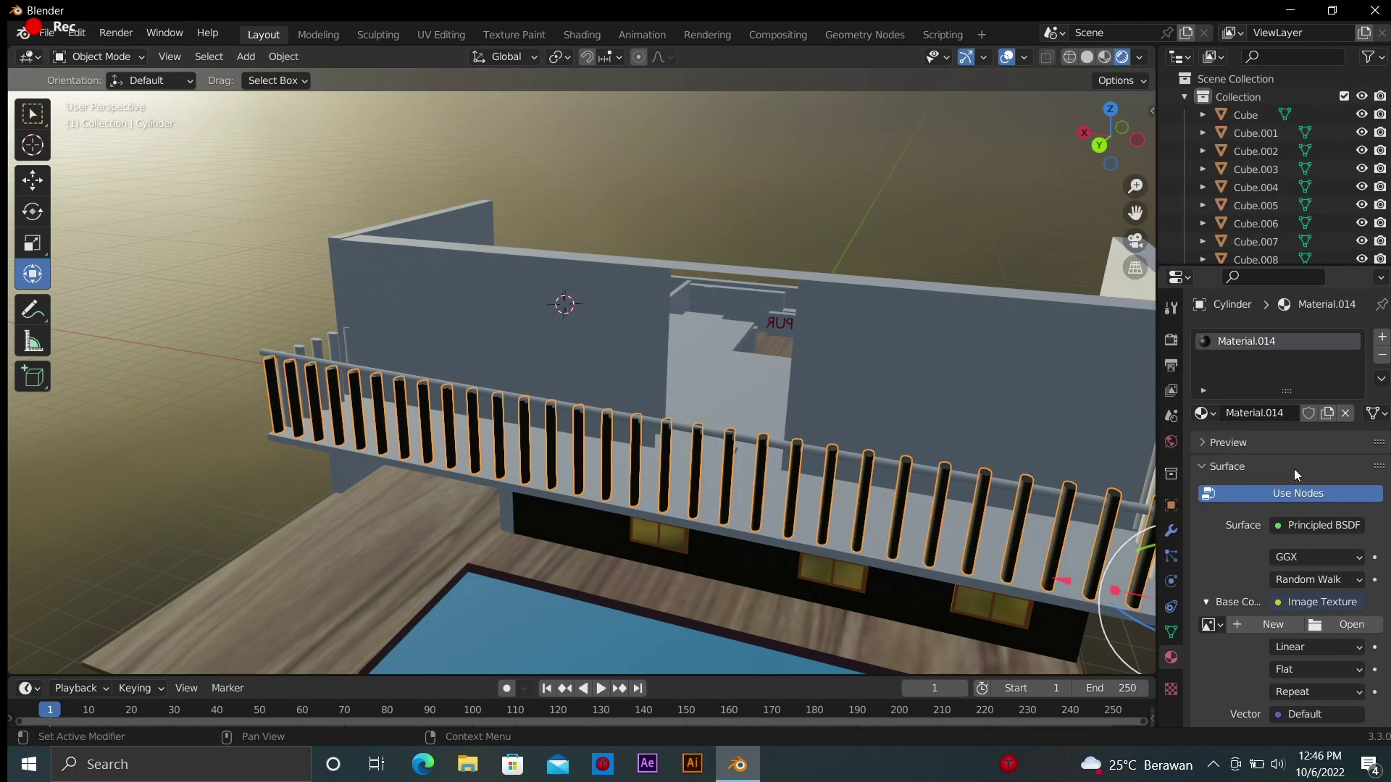
click(1204, 413)
click(1037, 454)
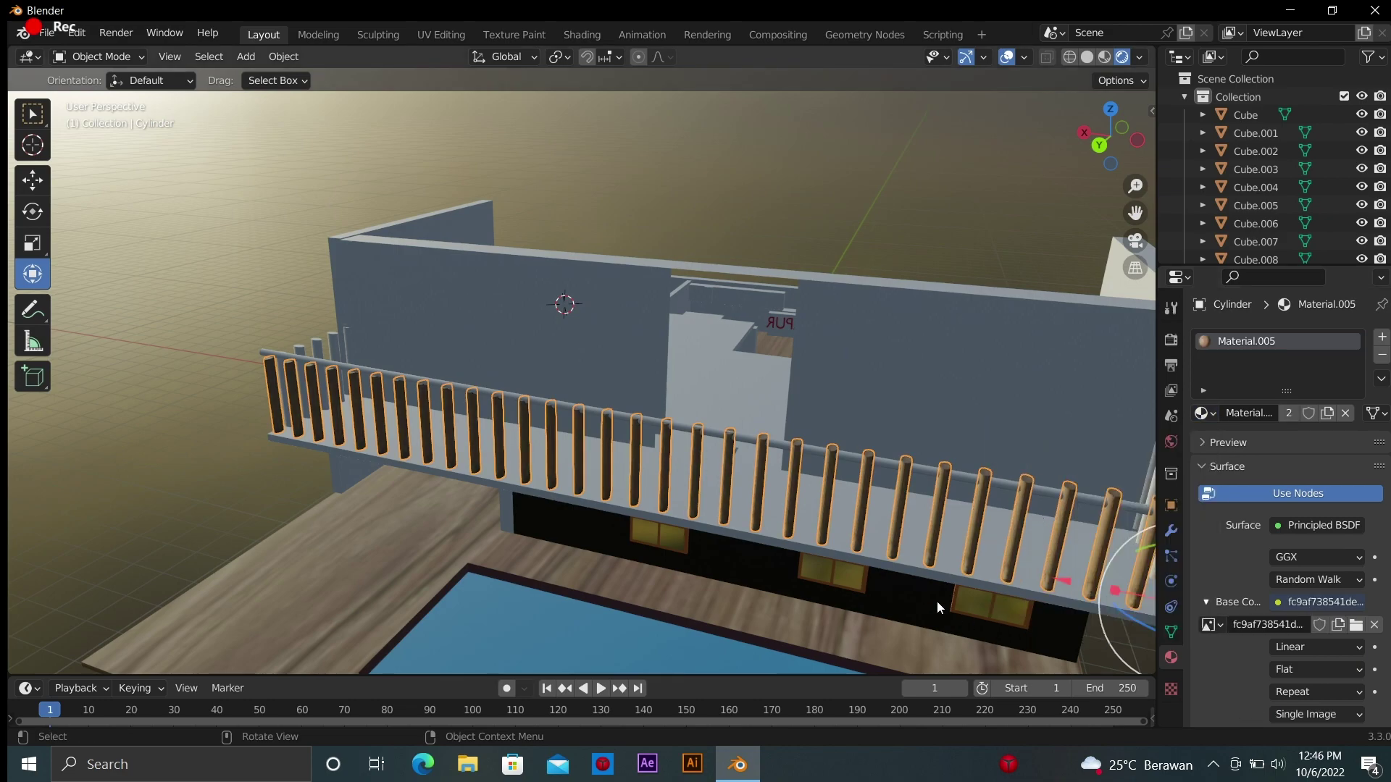
key(ctrl+z)
key(ctrl+z)
key(ctrl+shift+z)
key(ctrl+shift+z)
Unwrap the railing posts' UVs in Edit Mode, then return to Object Mode
key(Tab)
key(u)
click(510, 428)
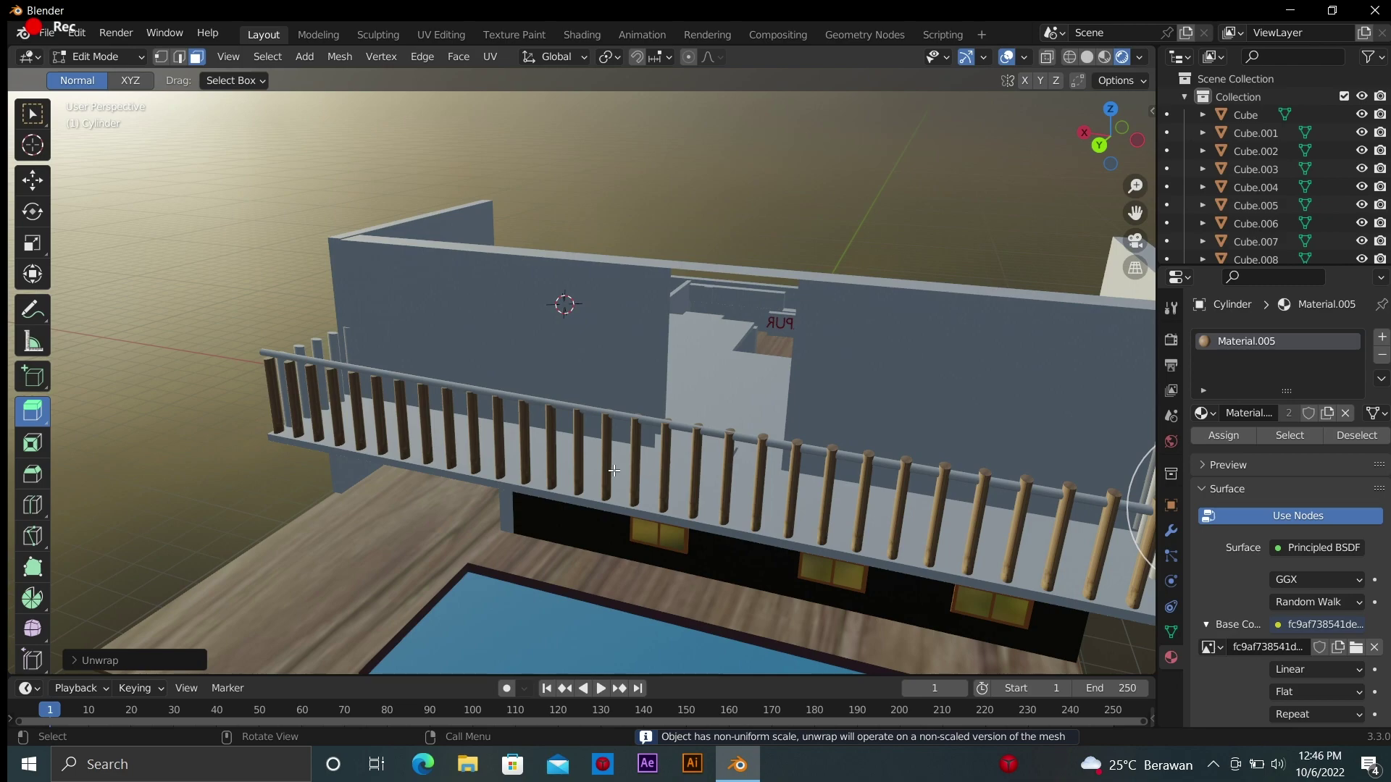
key(grave)
key(Escape)
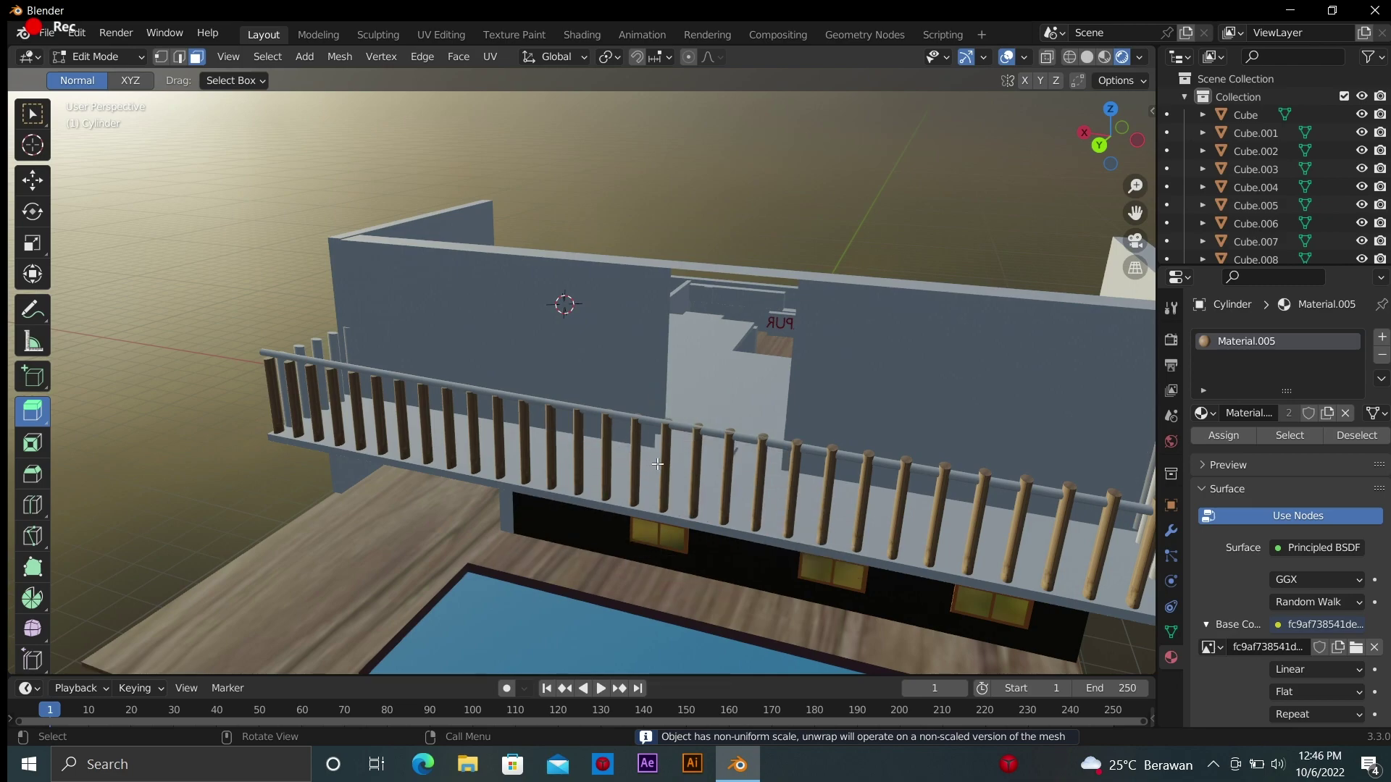
key(grave)
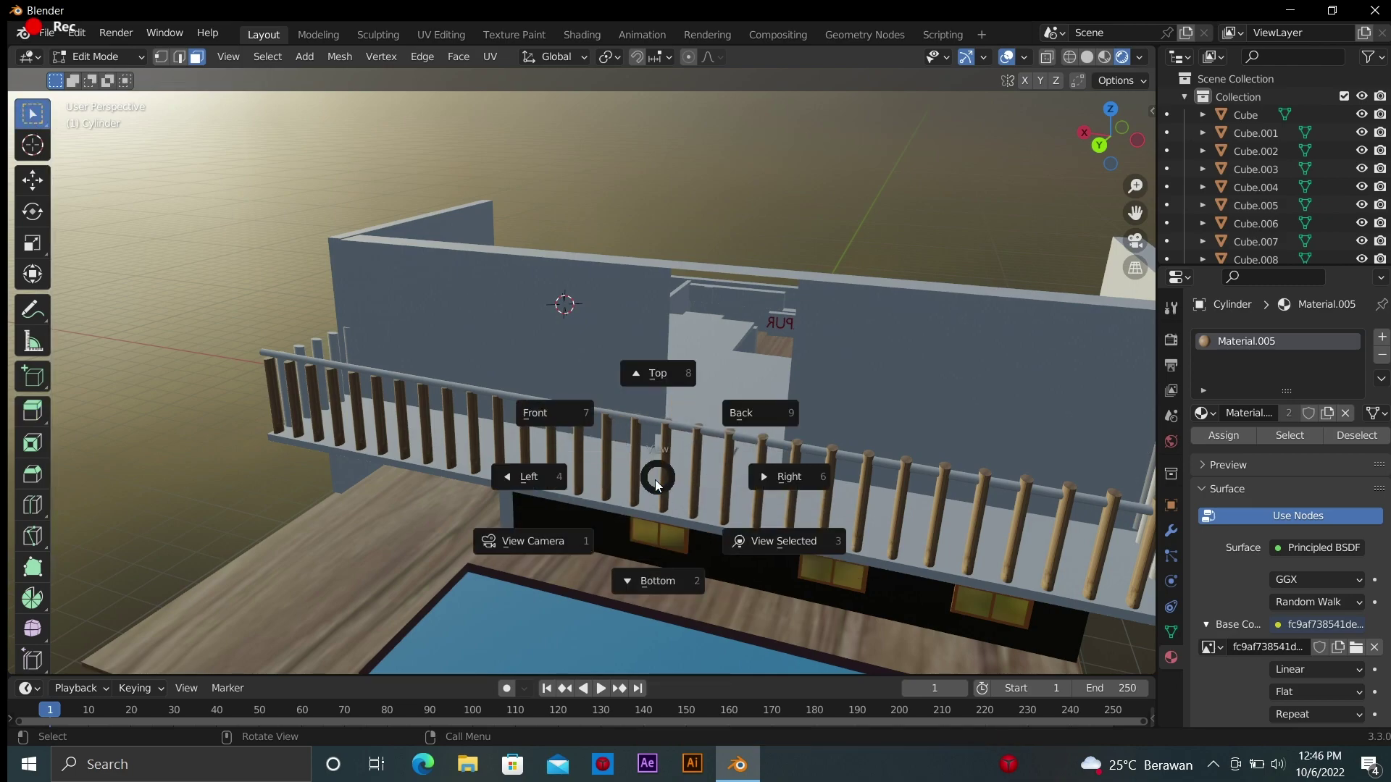
key(Escape)
key(Tab)
scroll(979, 430, down, 5)
middle_drag(979, 430, 942, 449)
drag(1106, 169, 1093, 189)
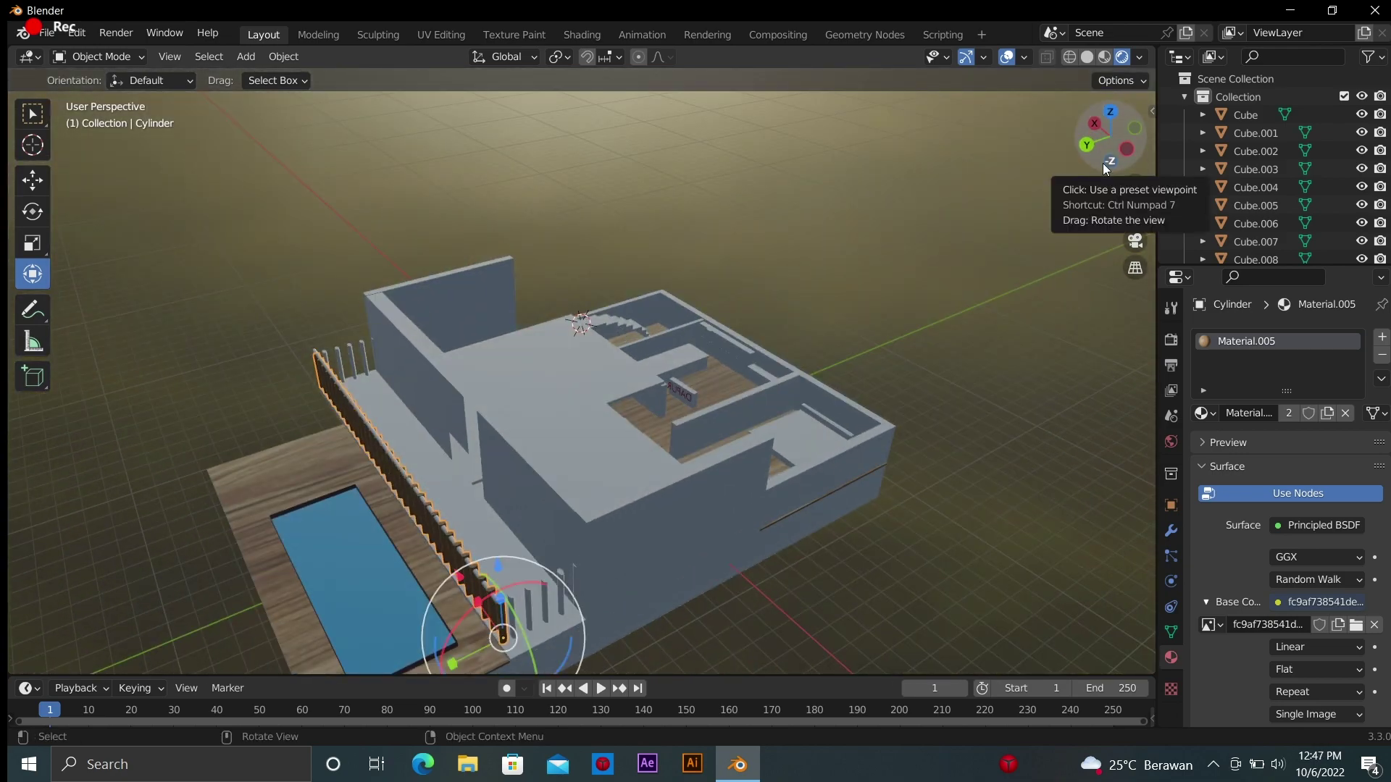
Orbit around the balcony railing and select the handrail part Cylinder.001
scroll(756, 375, up, 6)
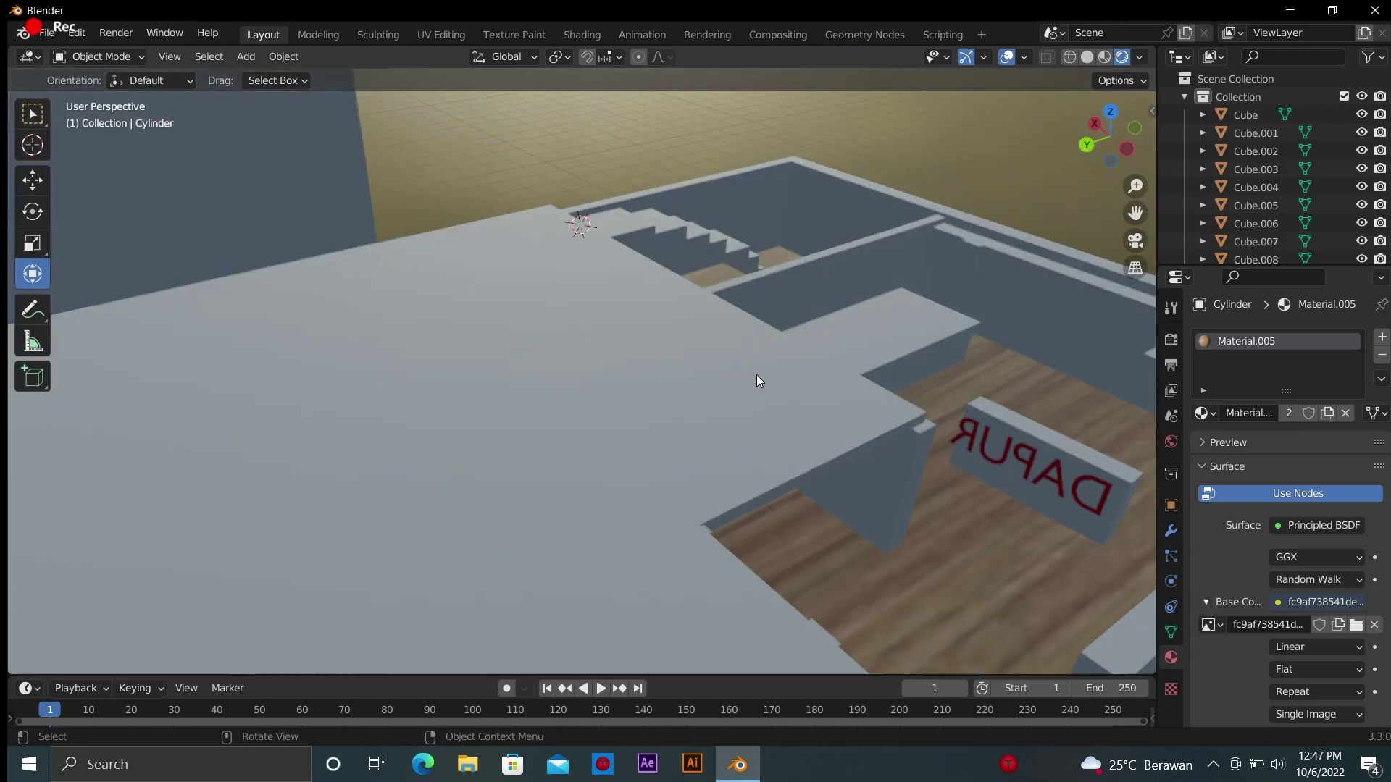
middle_drag(756, 376, 753, 304)
scroll(978, 305, down, 5)
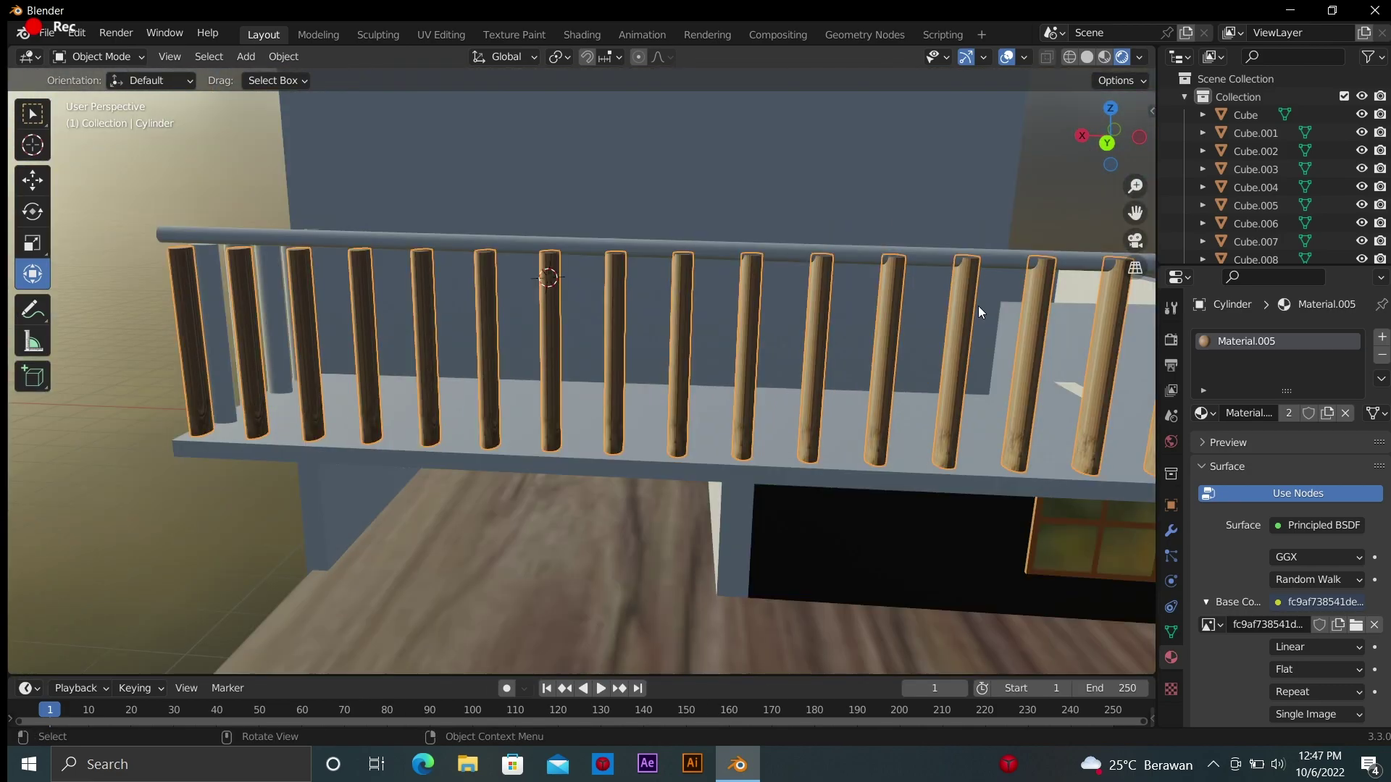
middle_drag(978, 306, 1068, 131)
drag(1069, 136, 1014, 217)
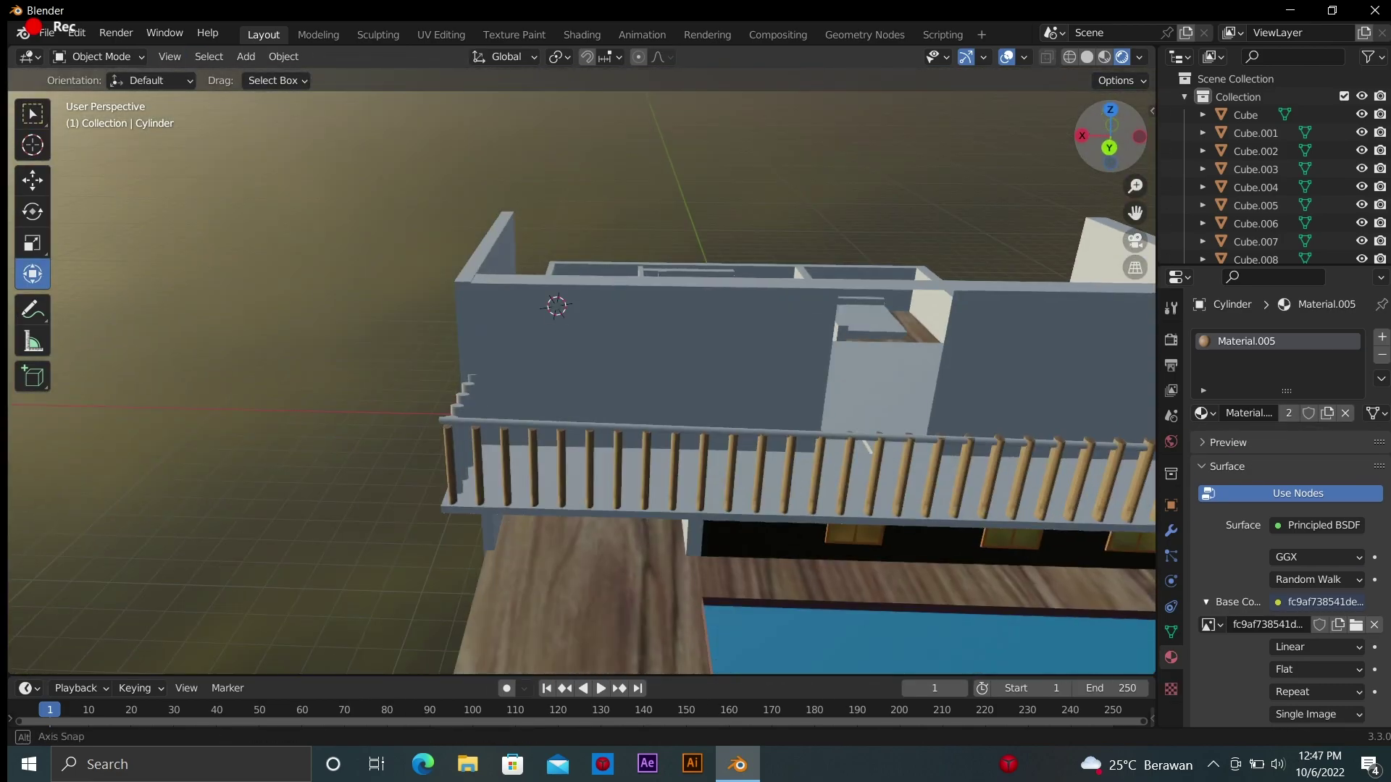
click(834, 436)
Try the material list and a new material on Cylinder.001
click(1201, 413)
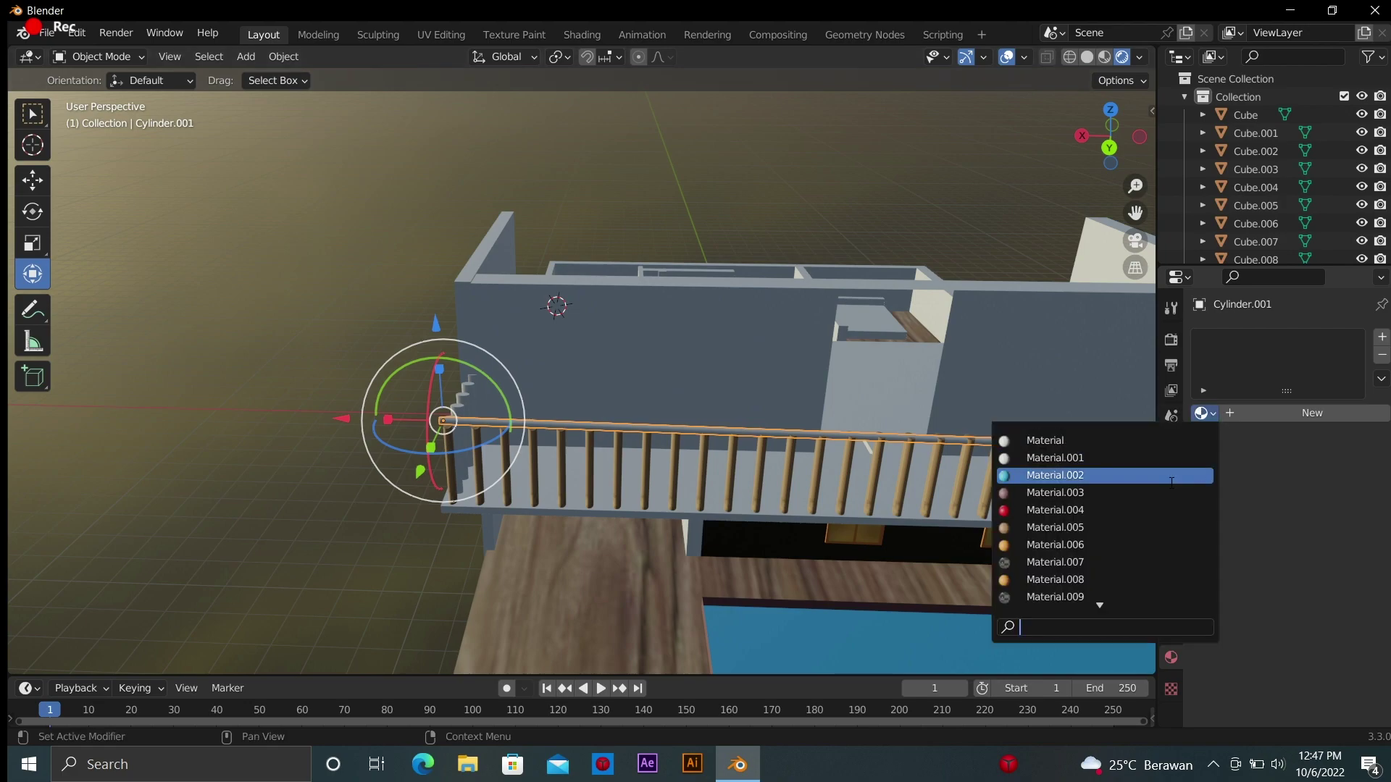
click(1275, 412)
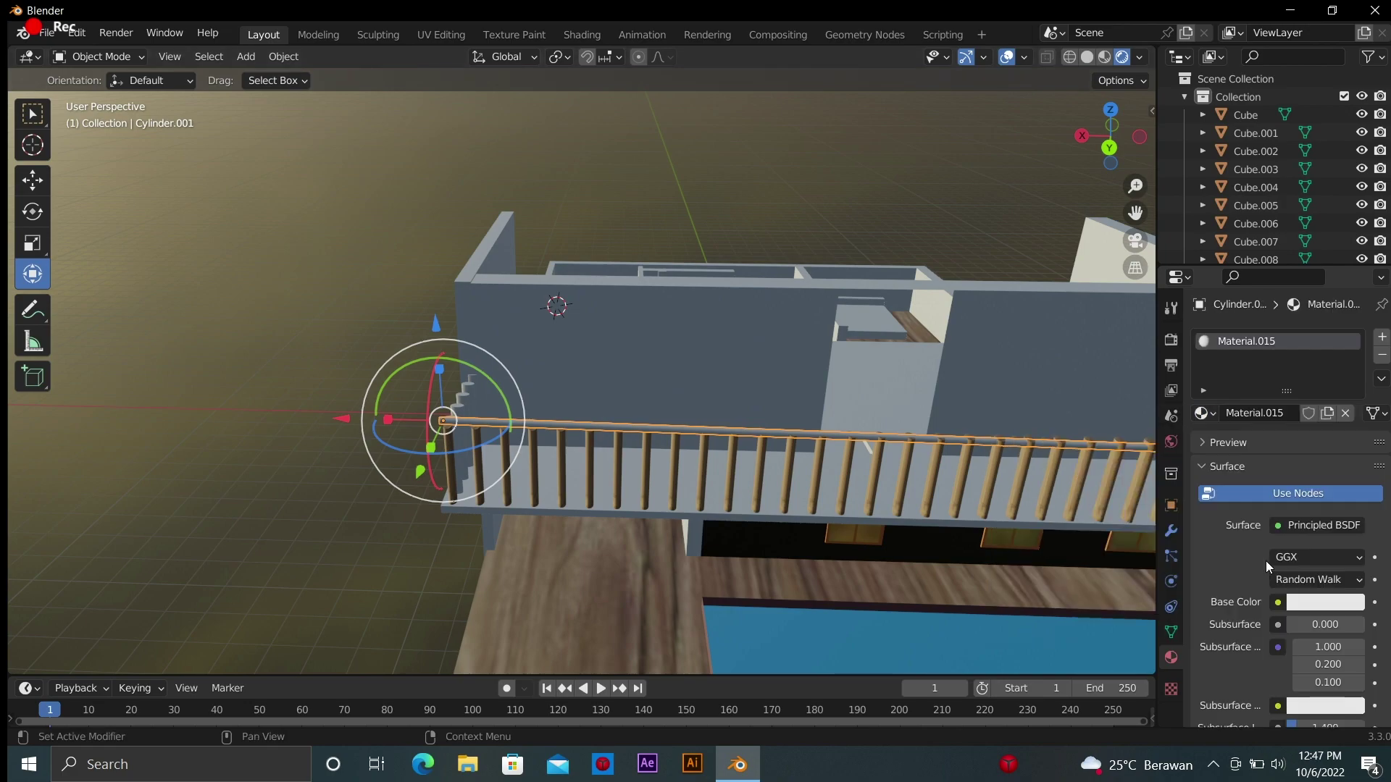
click(1275, 528)
click(1204, 413)
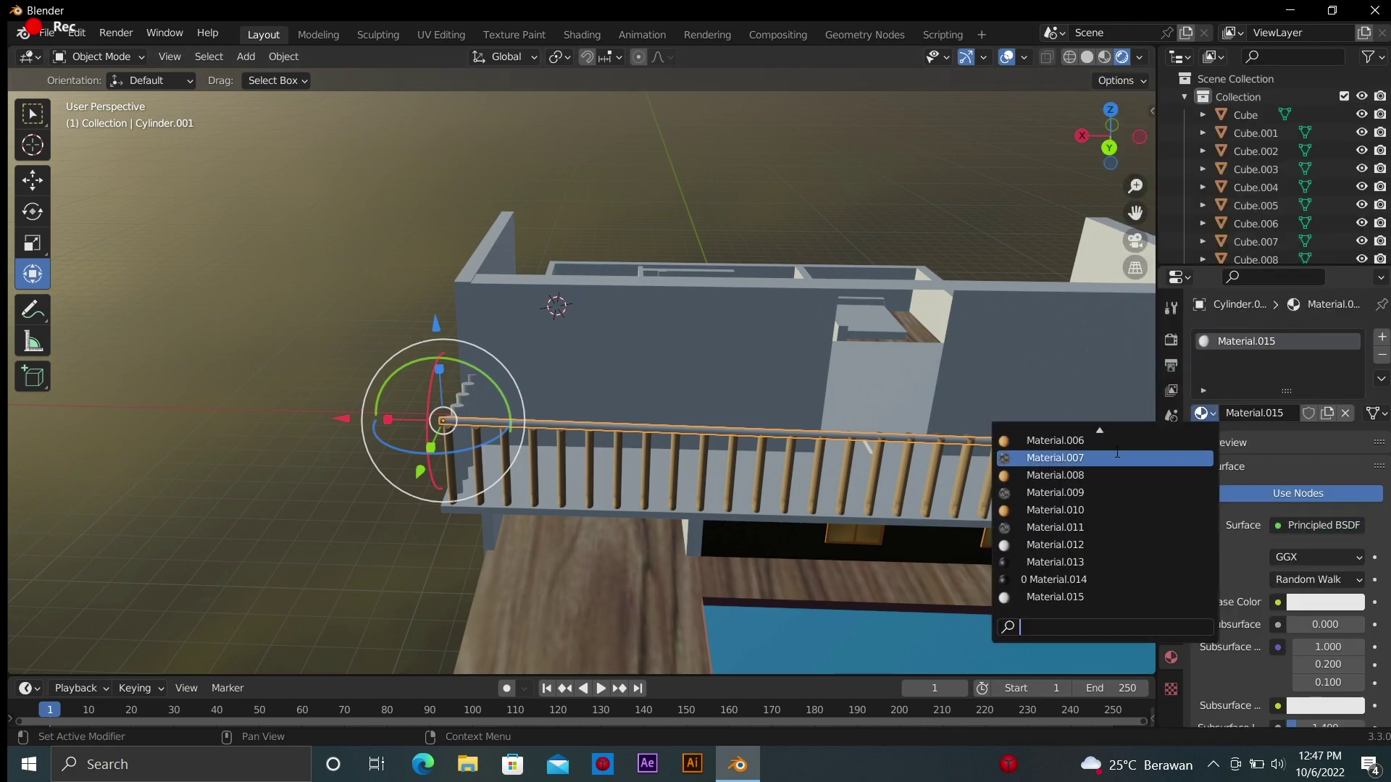
Apply the orange wood Material.008 to the stair railing Cylinder.002
click(585, 463)
click(477, 406)
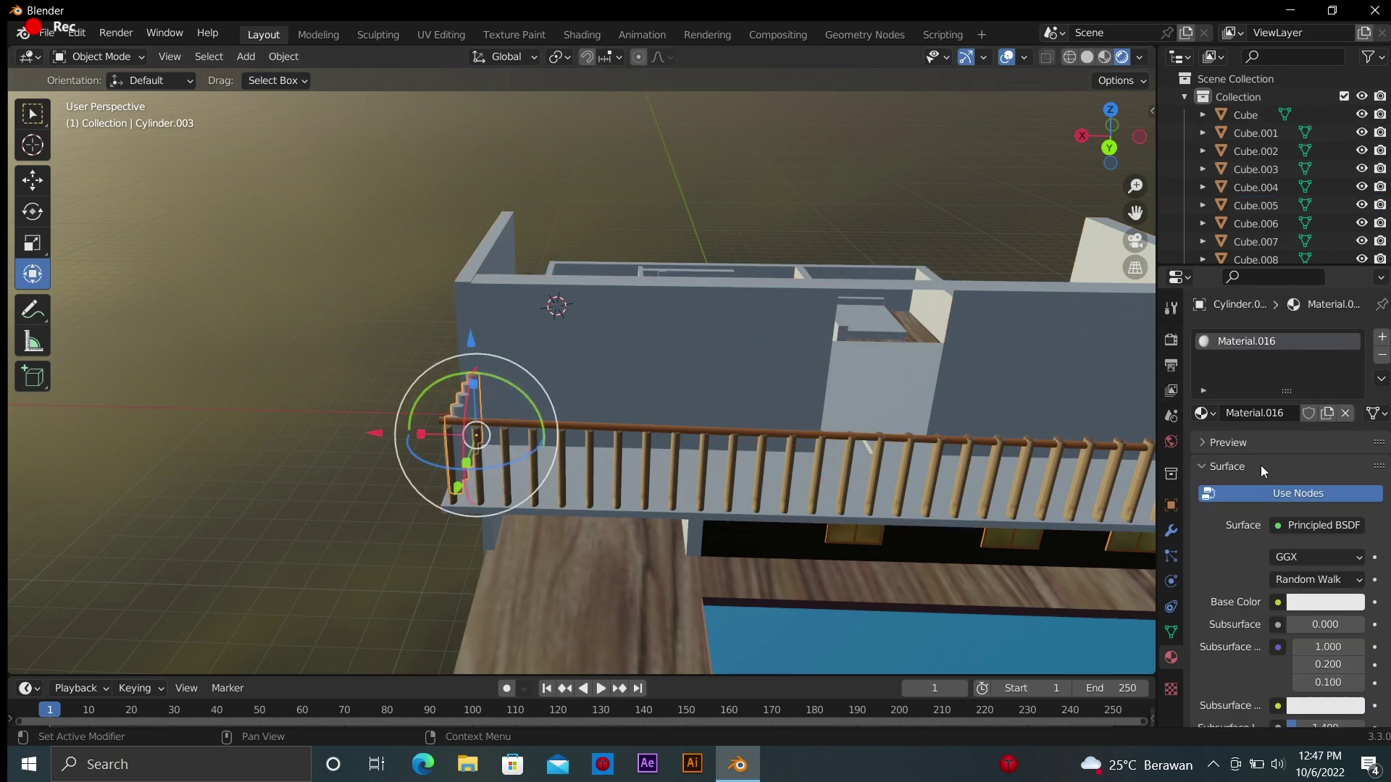
middle_drag(1038, 477, 981, 444)
click(981, 444)
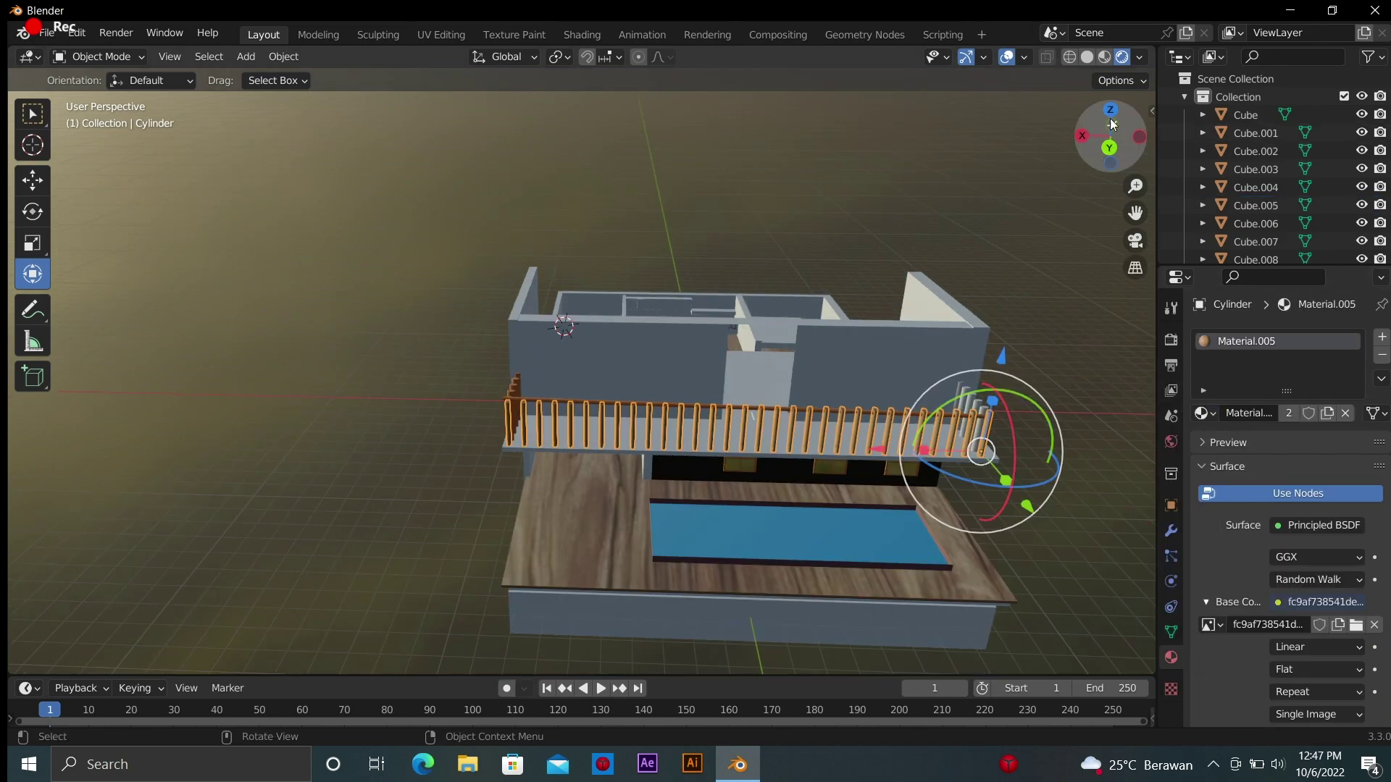
drag(1114, 124, 1095, 148)
click(786, 442)
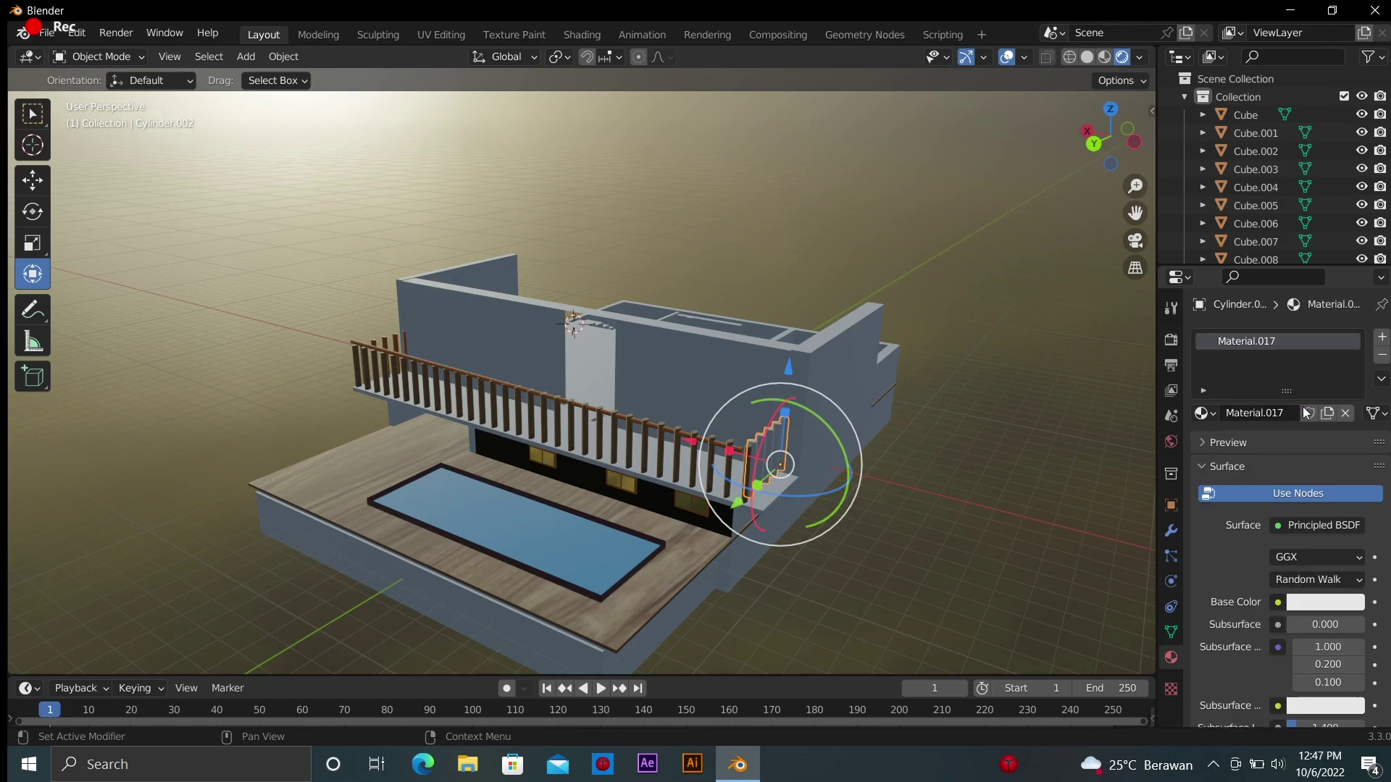
click(1205, 413)
click(1054, 440)
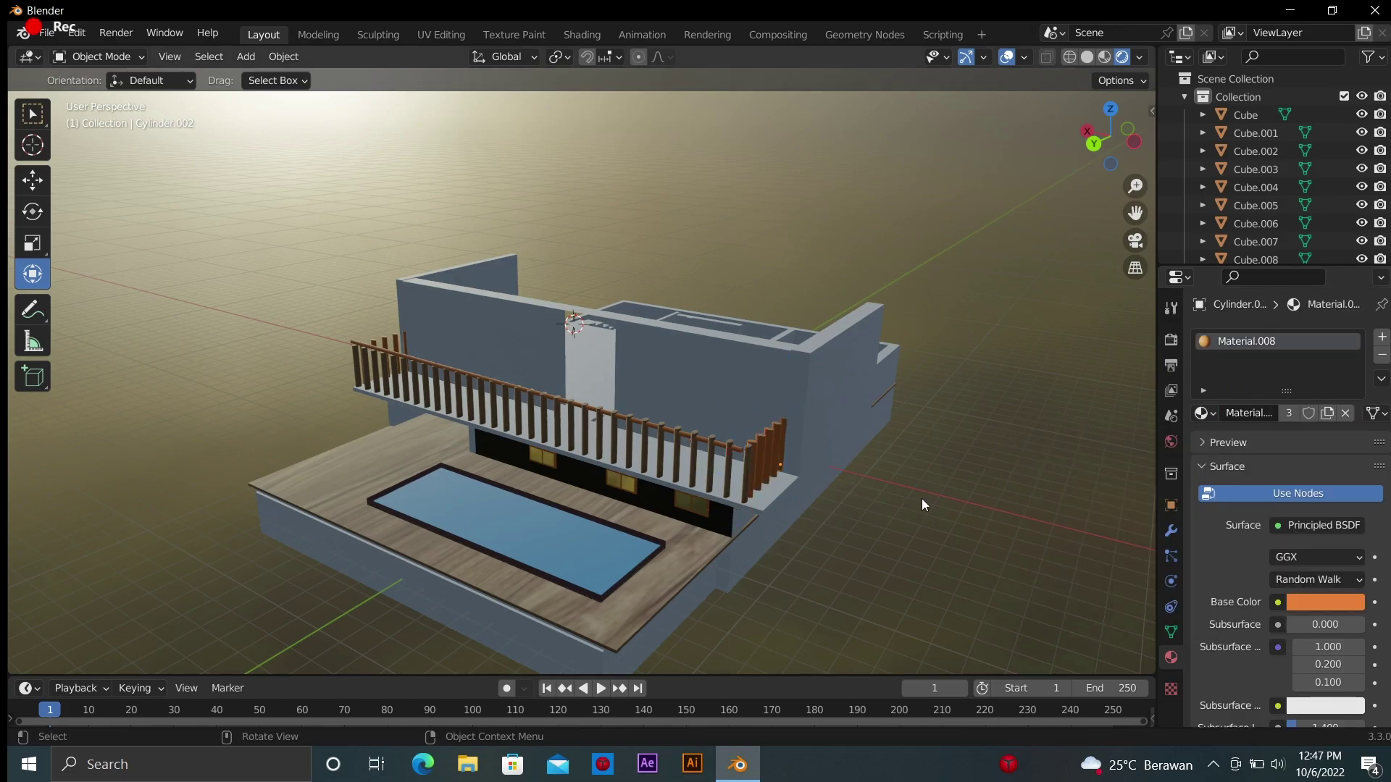
Give the staircase Cube.010 a new material with a light beige base colour
mouse_move(1116, 132)
mouse_down()
mouse_move(1098, 145)
mouse_move(1120, 144)
mouse_move(982, 204)
mouse_up()
scroll(733, 266, up, 10)
middle_drag(733, 266, 689, 224)
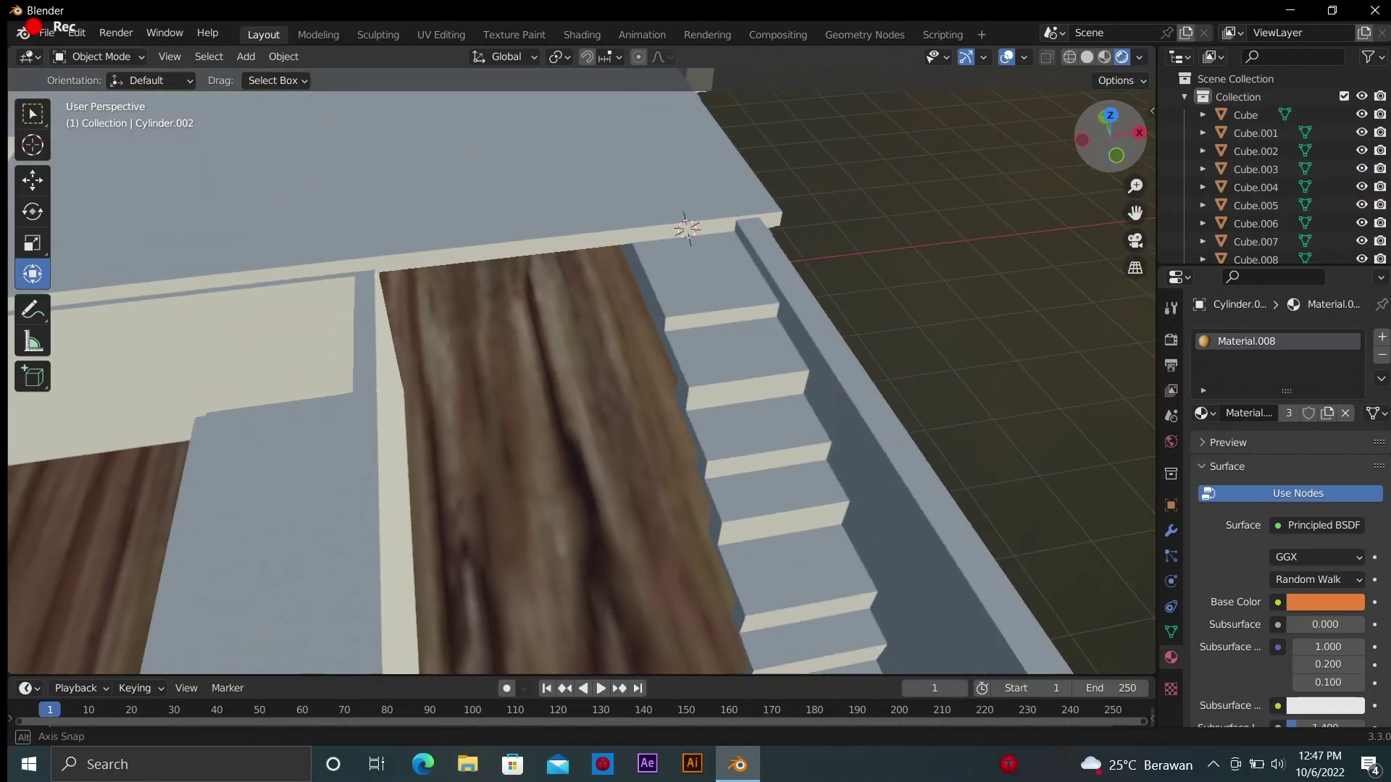
click(933, 377)
click(1289, 412)
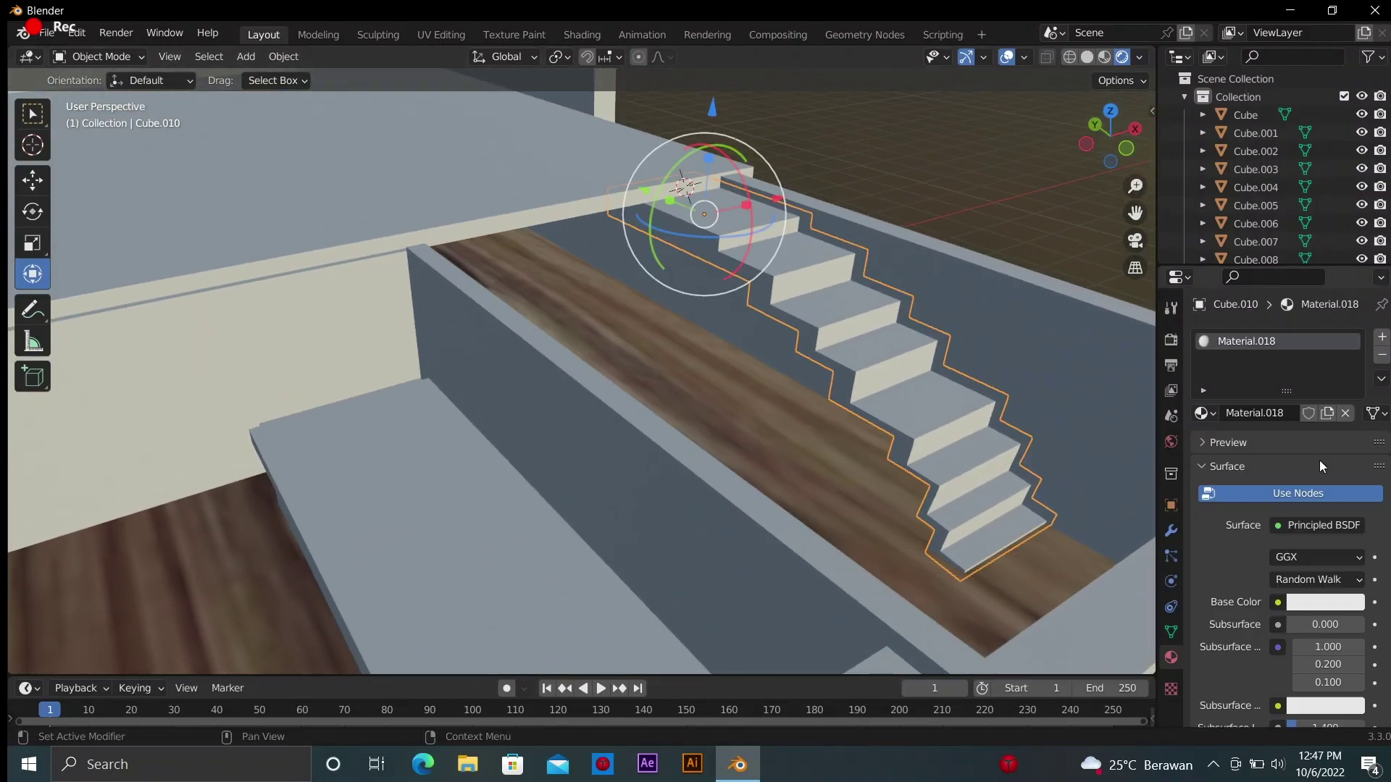
click(1325, 602)
click(1284, 445)
mouse_move(1351, 363)
mouse_down()
mouse_move(1350, 425)
mouse_move(1350, 362)
mouse_up()
click(1269, 410)
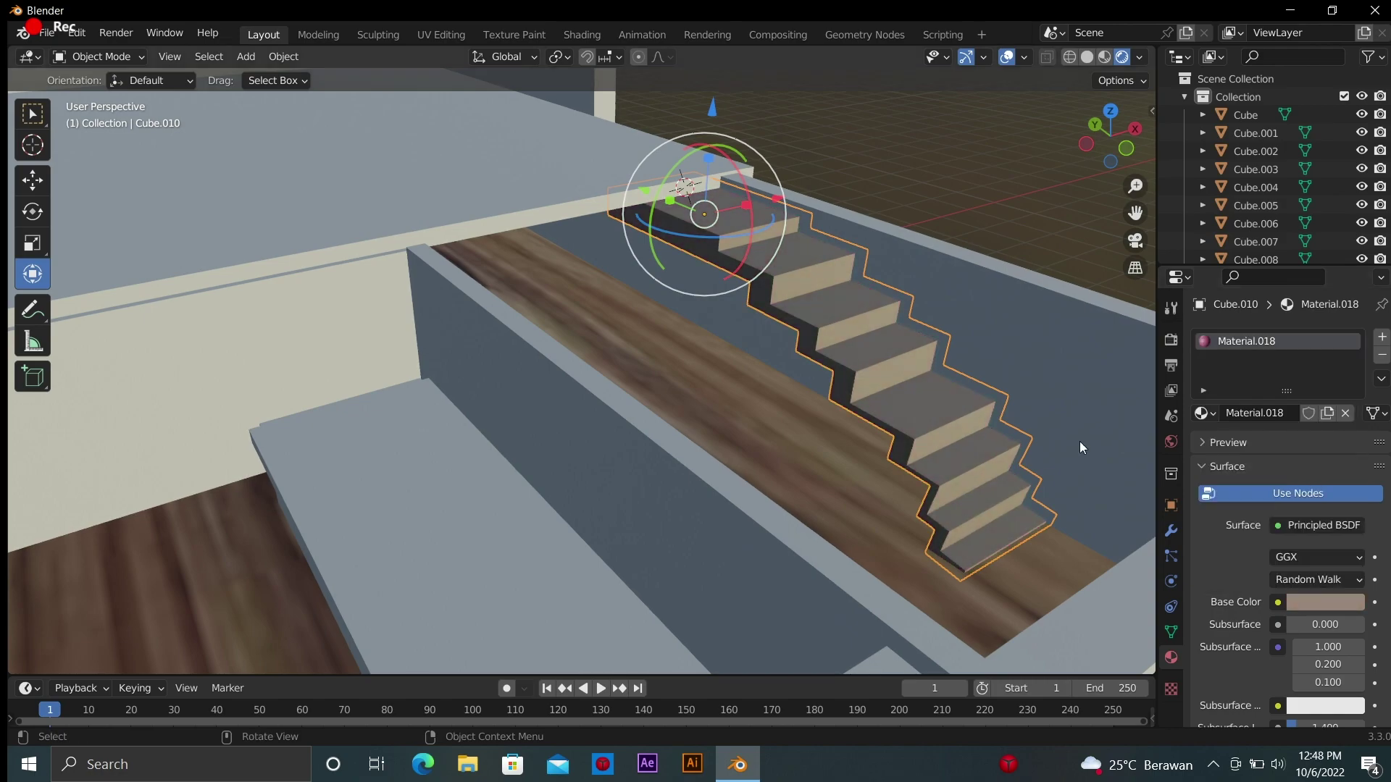
mouse_move(995, 199)
middle_down()
mouse_move(780, 180)
mouse_move(976, 198)
middle_up()
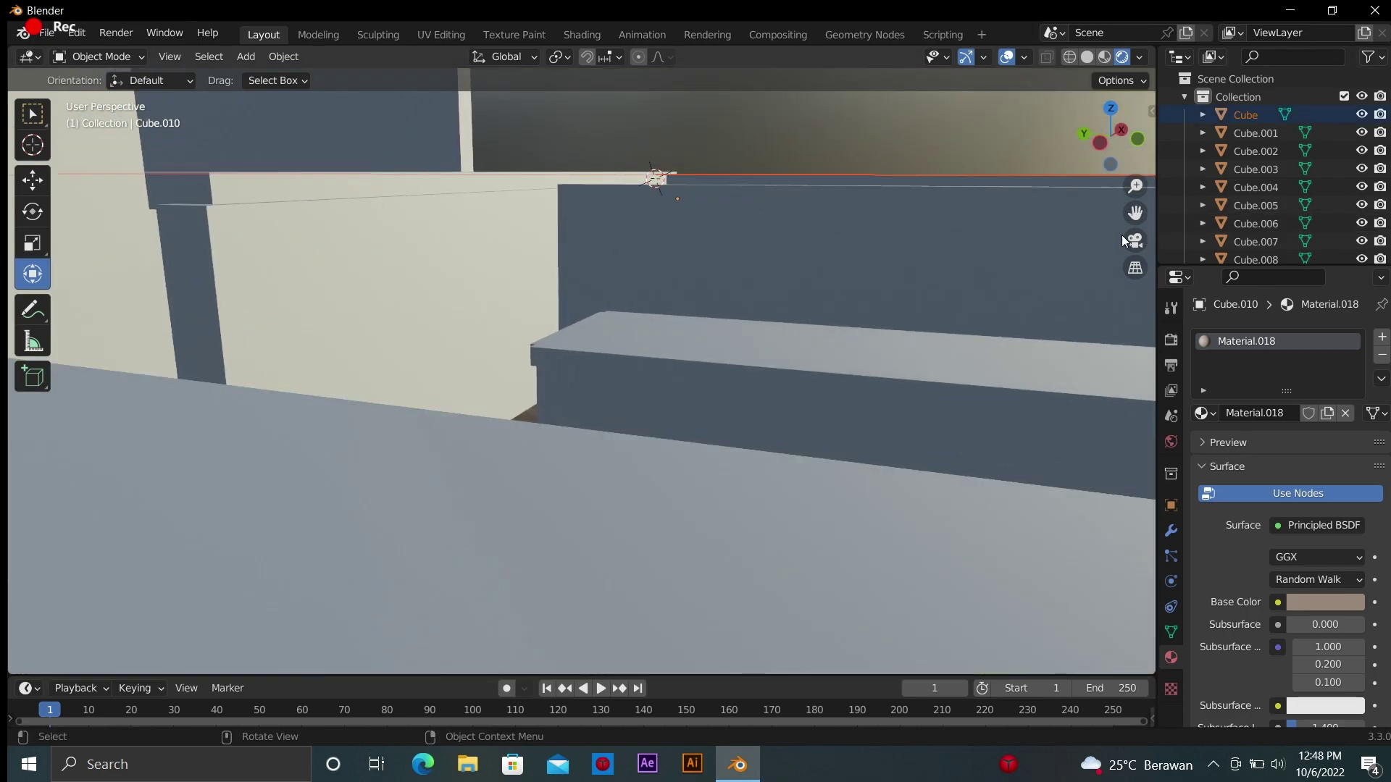
middle_drag(1122, 234, 1127, 149)
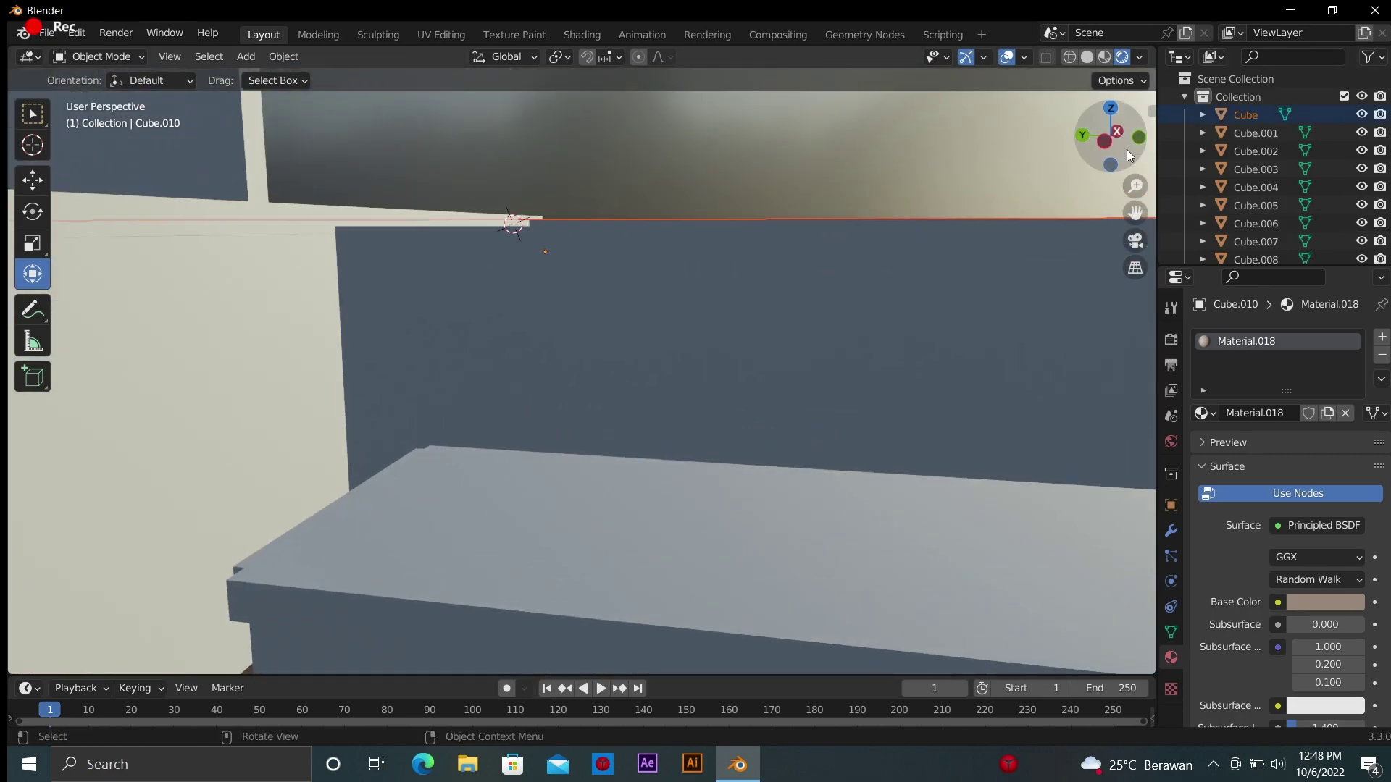
click(1043, 380)
scroll(1038, 394, down, 2)
middle_drag(1014, 349, 1110, 168)
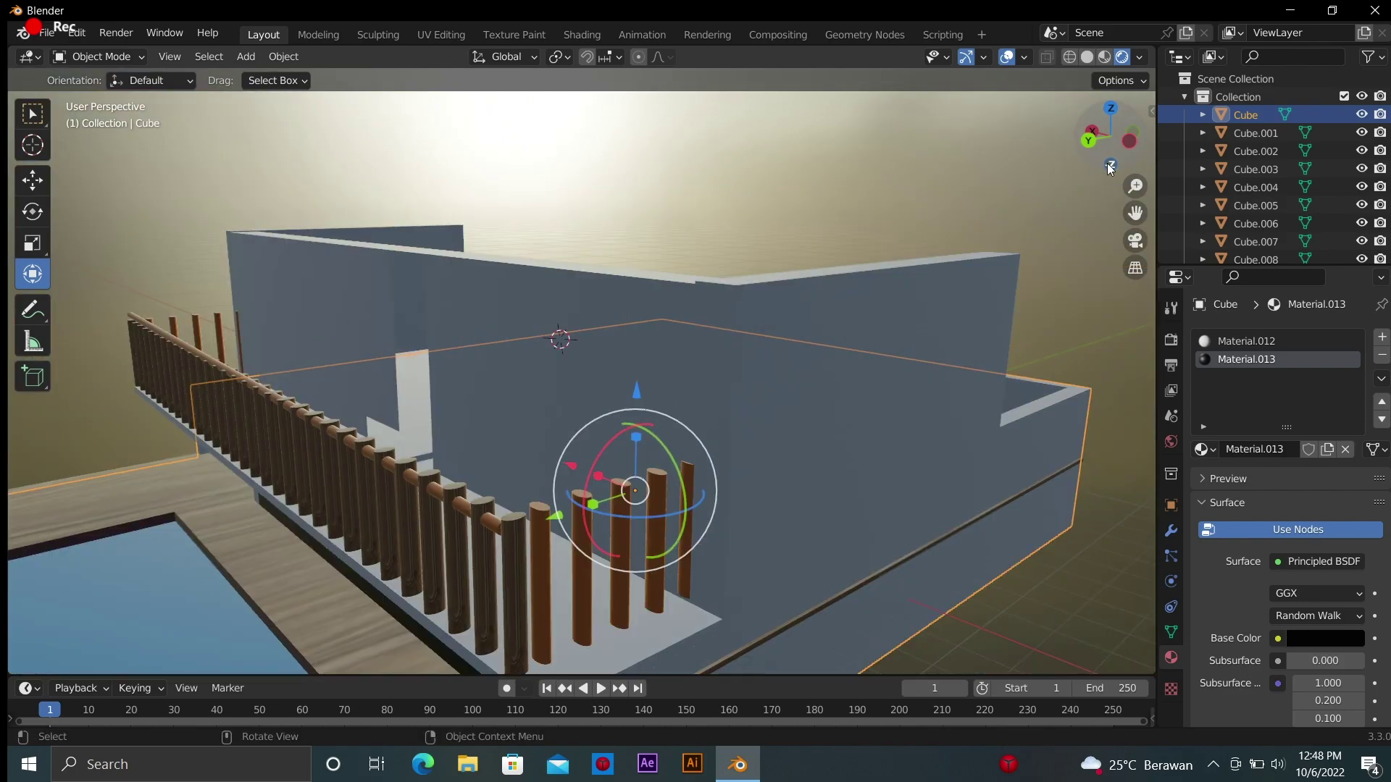
mouse_move(1110, 168)
mouse_down()
mouse_move(1072, 189)
mouse_move(1122, 141)
mouse_up()
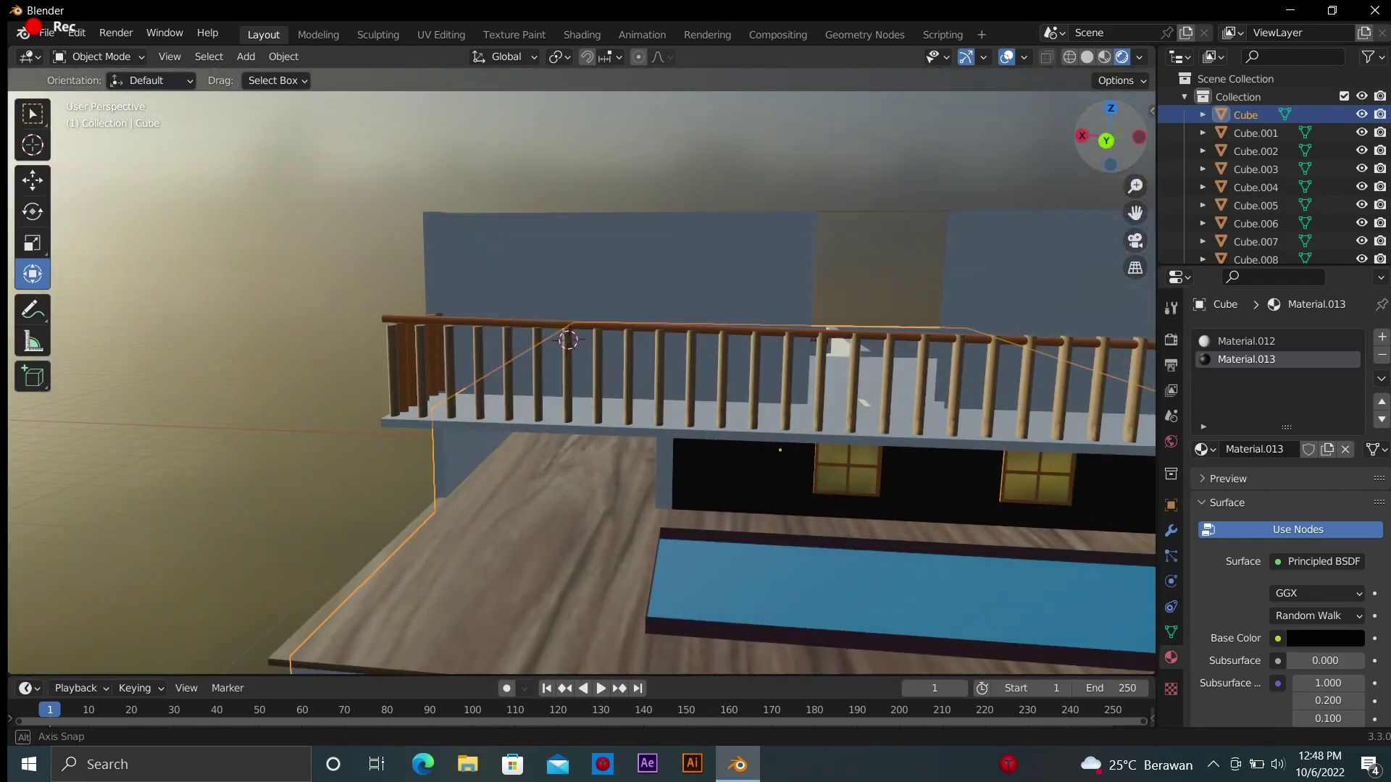
click(737, 306)
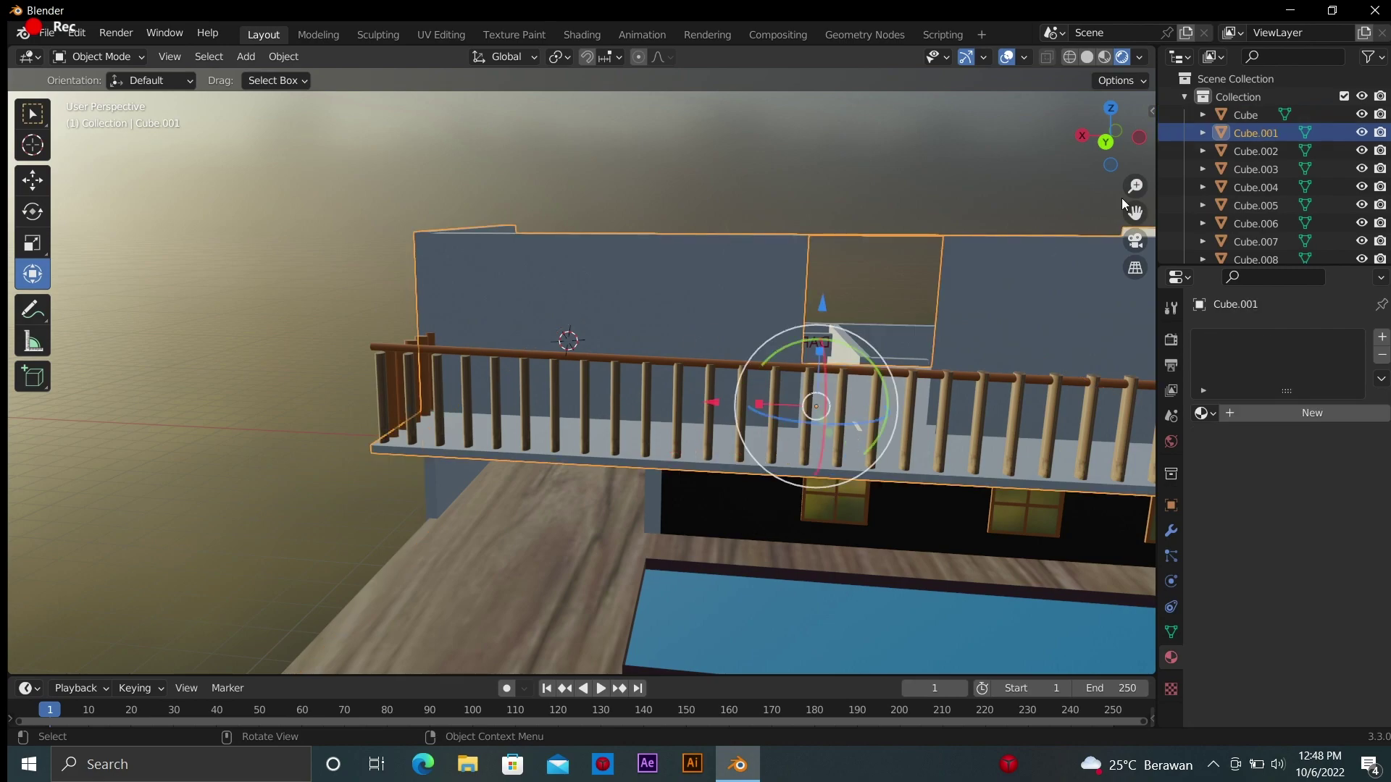
middle_drag(1121, 198, 1098, 136)
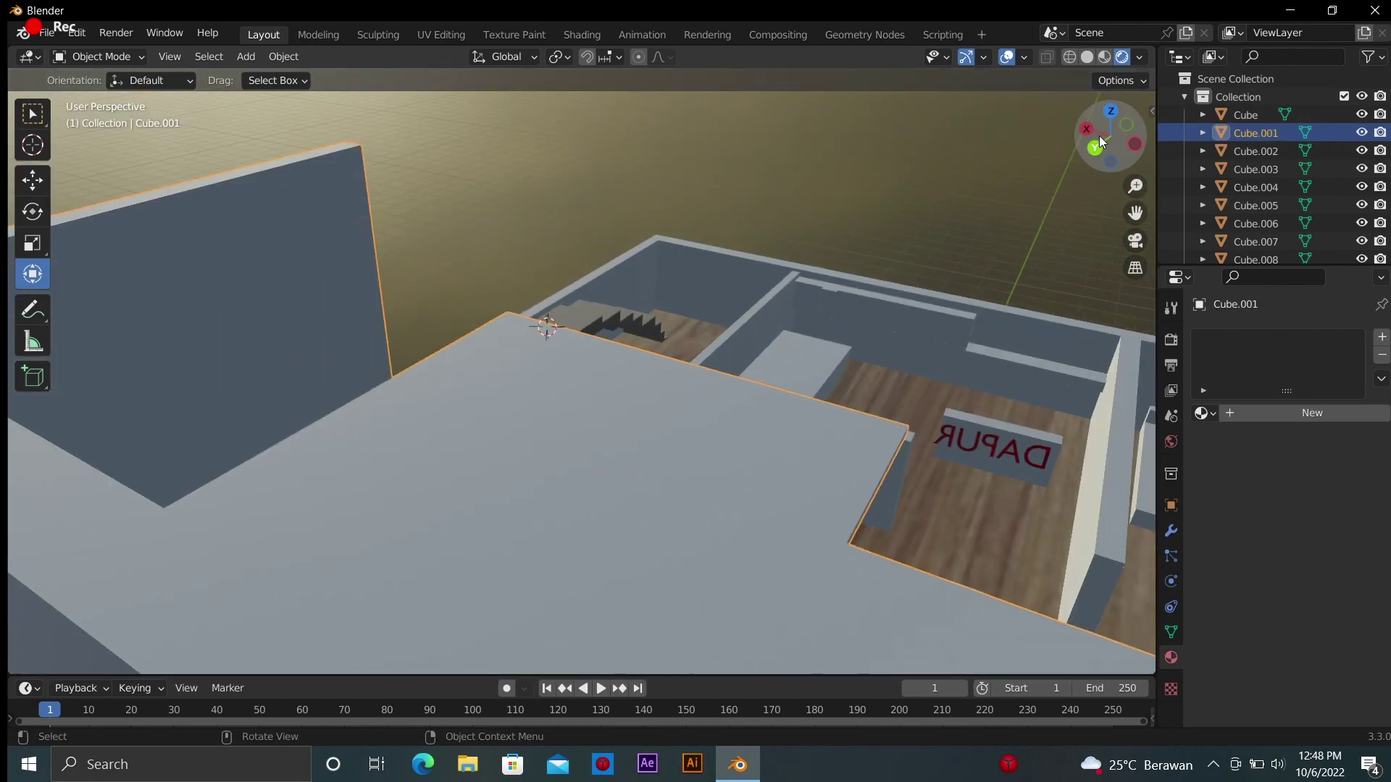
drag(1098, 136, 1106, 102)
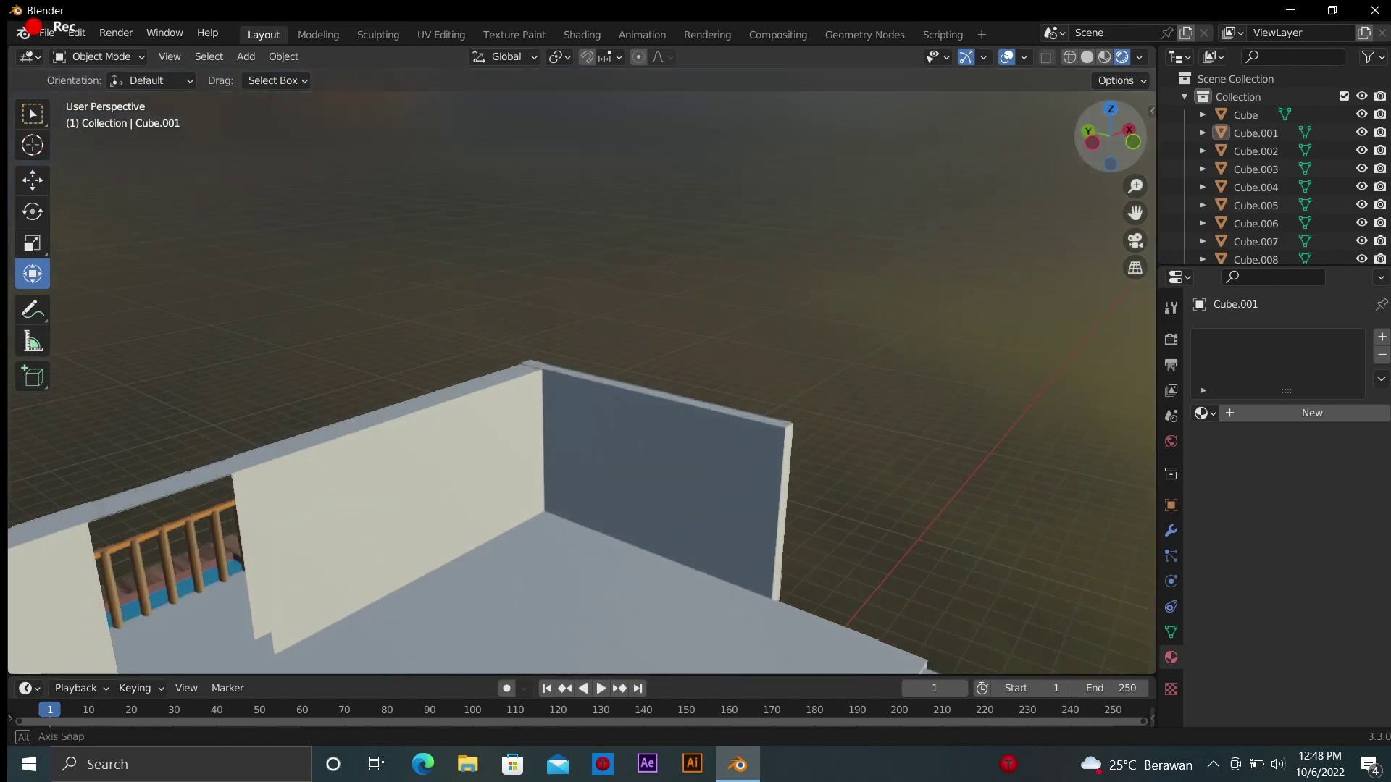
drag(1110, 136, 1110, 136)
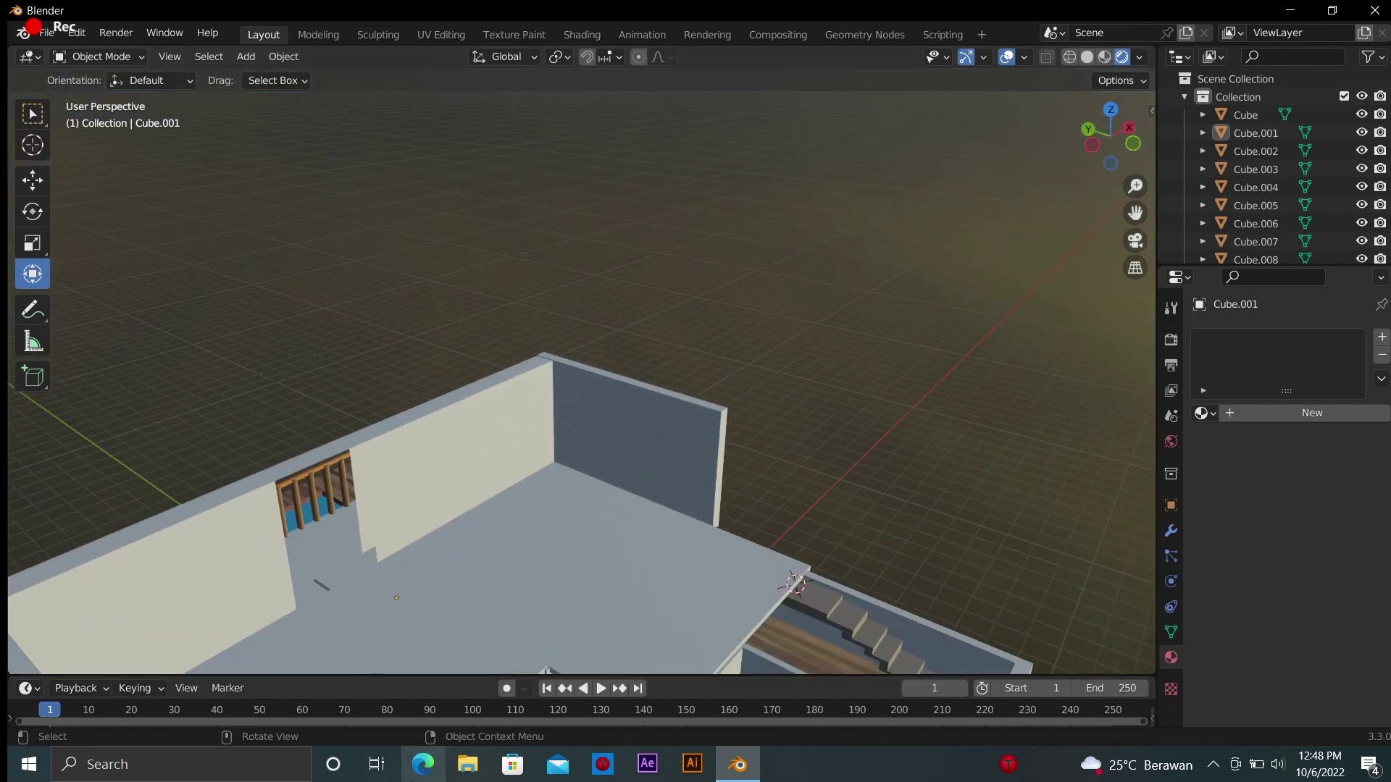
click(511, 564)
scroll(601, 573, down, 3)
key(Tab)
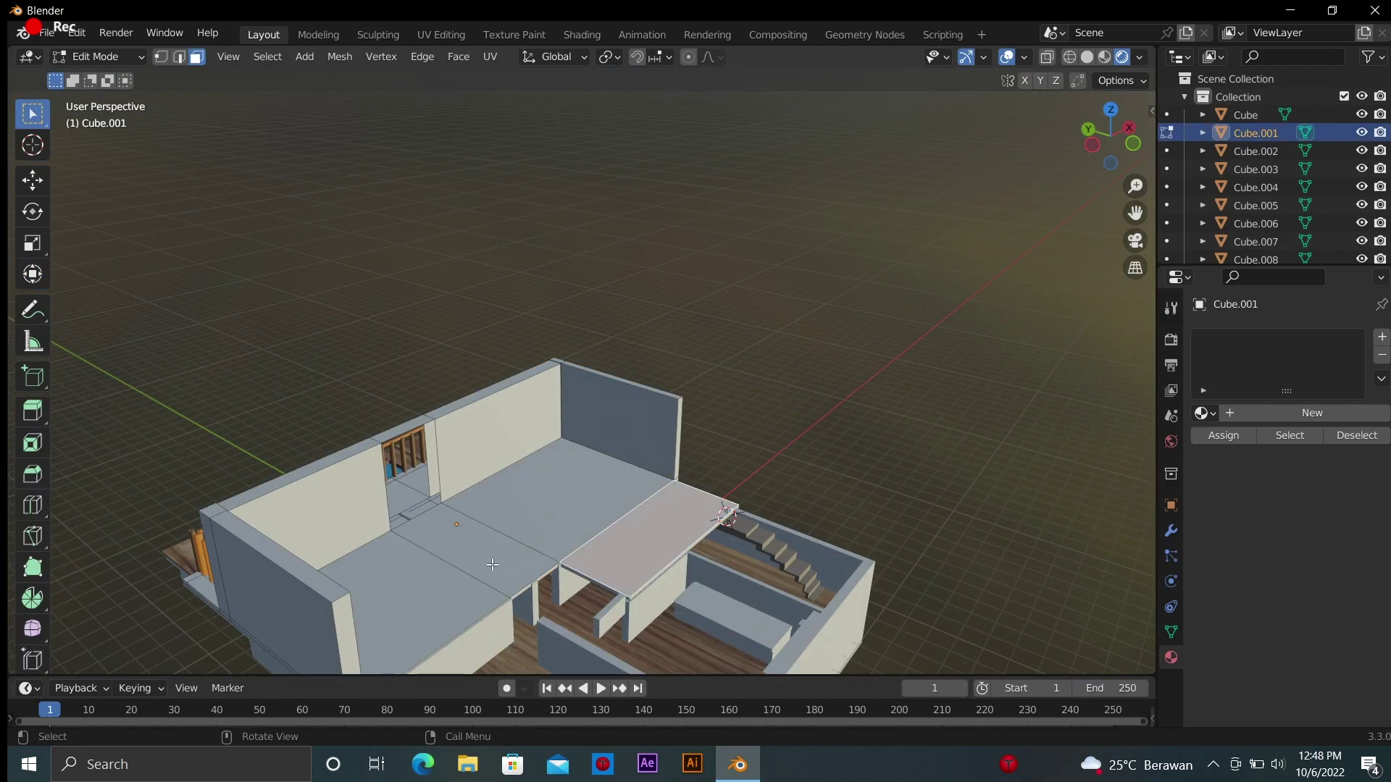
Give the selected upper floor faces a new material with a Glossy BSDF surface
shift+click(494, 566)
shift+click(508, 575)
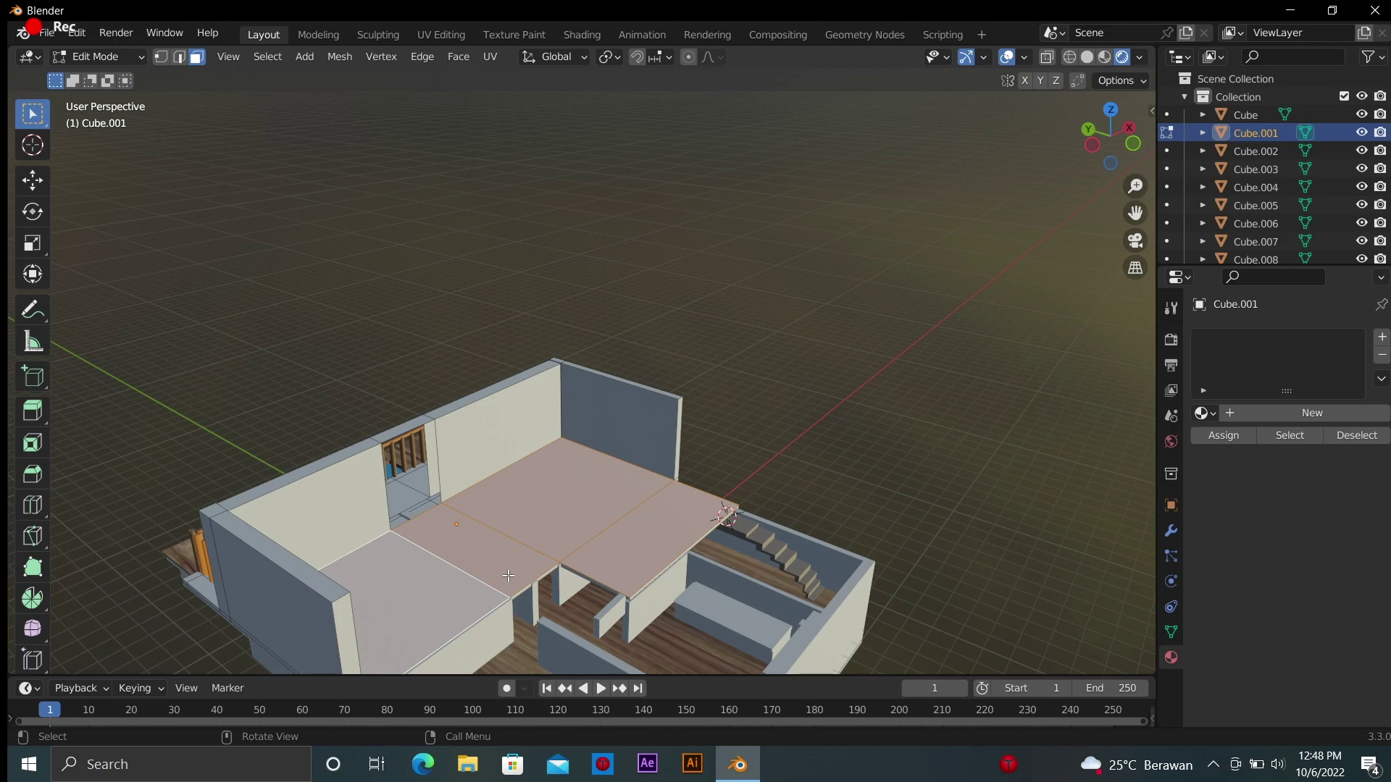
shift+click(408, 502)
click(1313, 413)
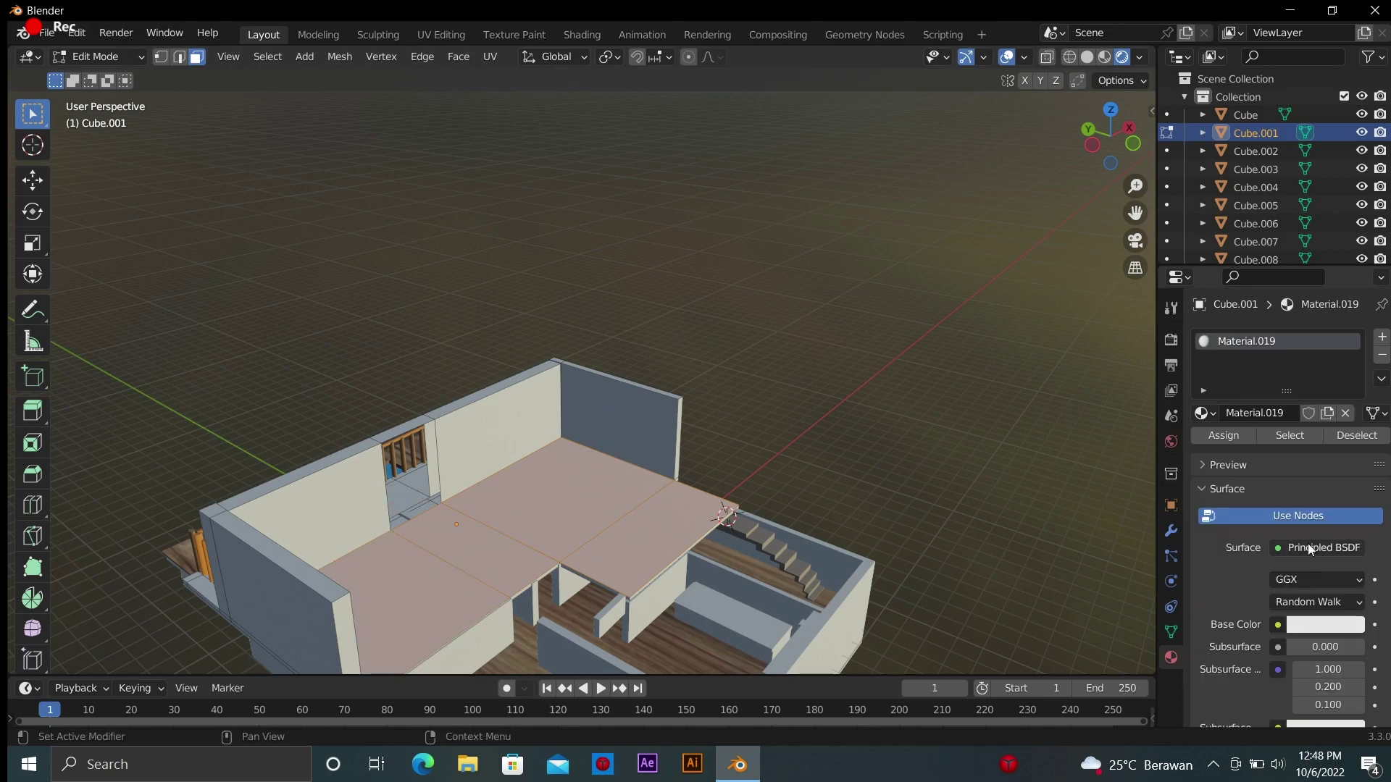
right_click(1307, 543)
click(1289, 548)
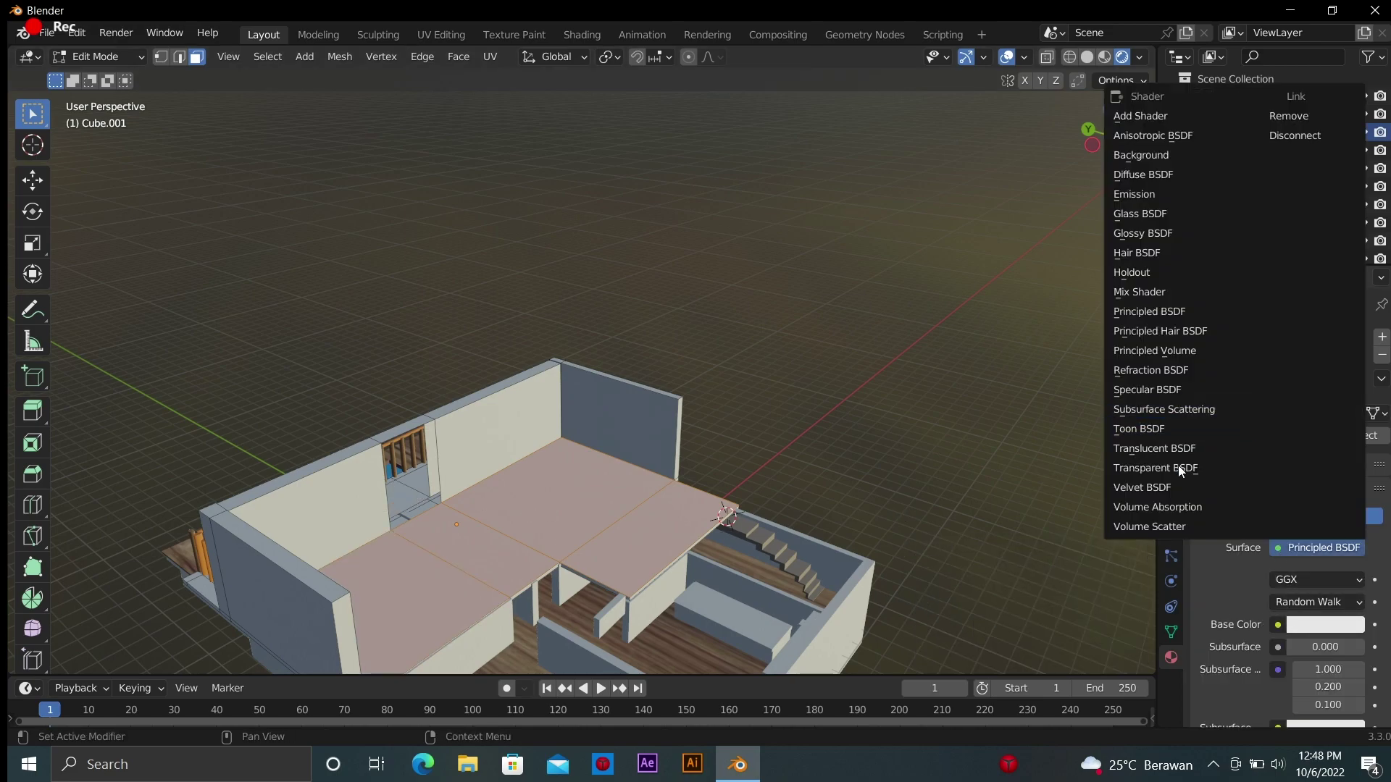
click(1159, 526)
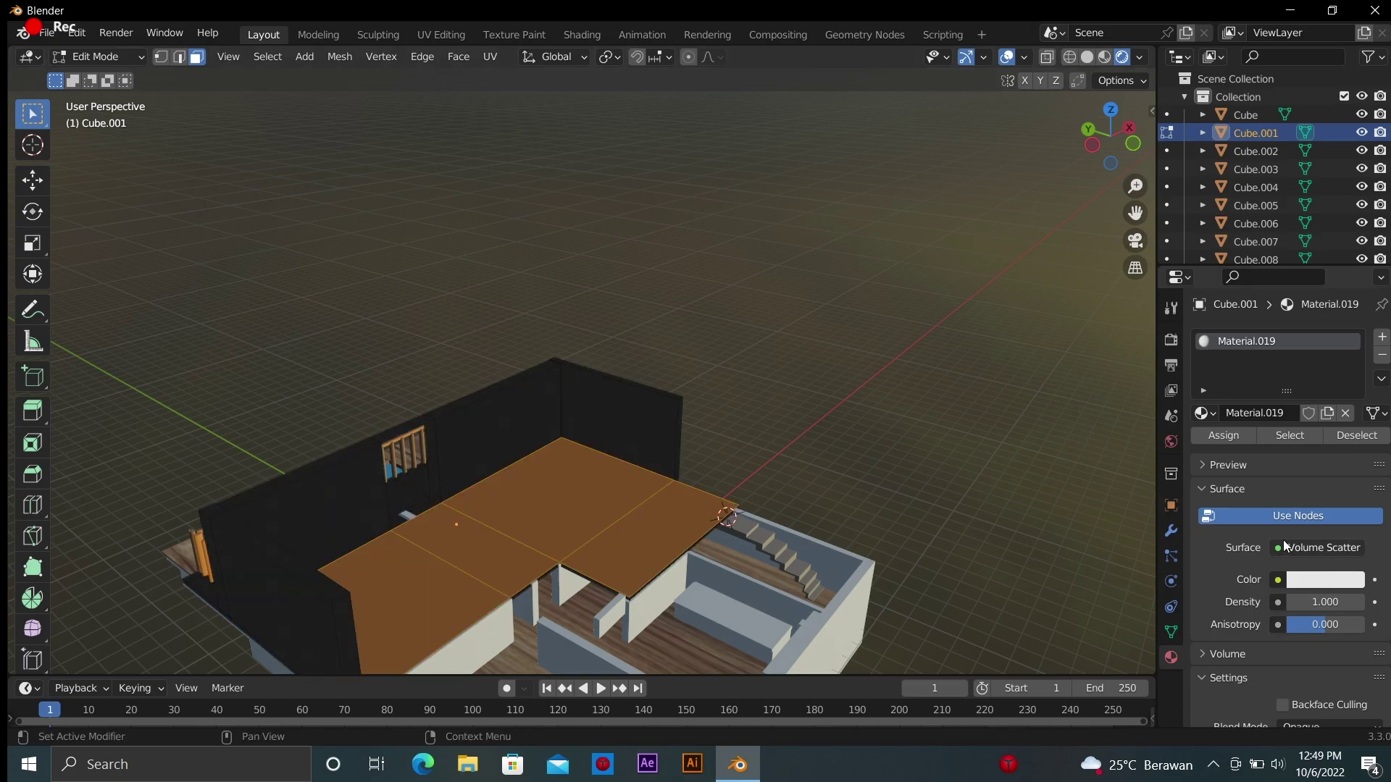
click(1285, 547)
click(1174, 231)
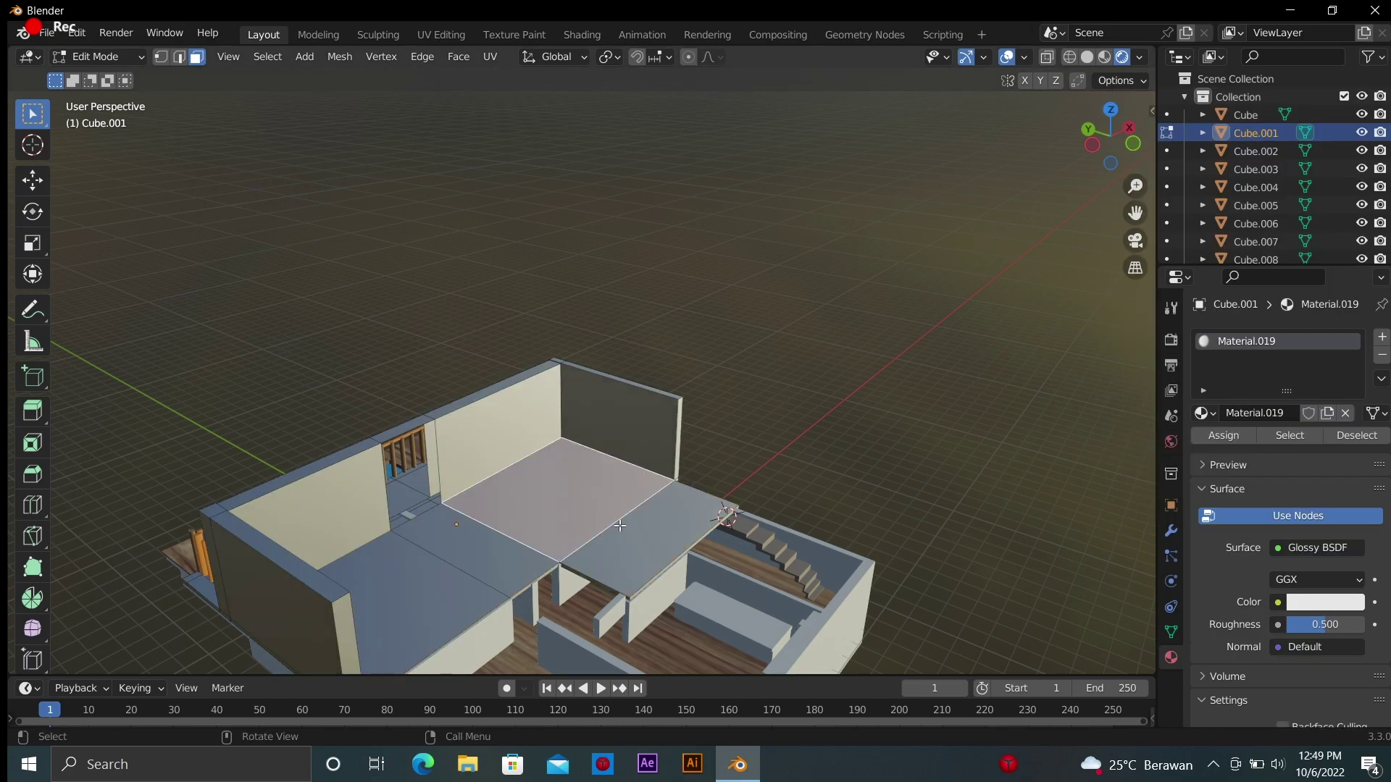
Feed the glossy material's colour from an Image Texture
shift+click(450, 562)
click(1315, 548)
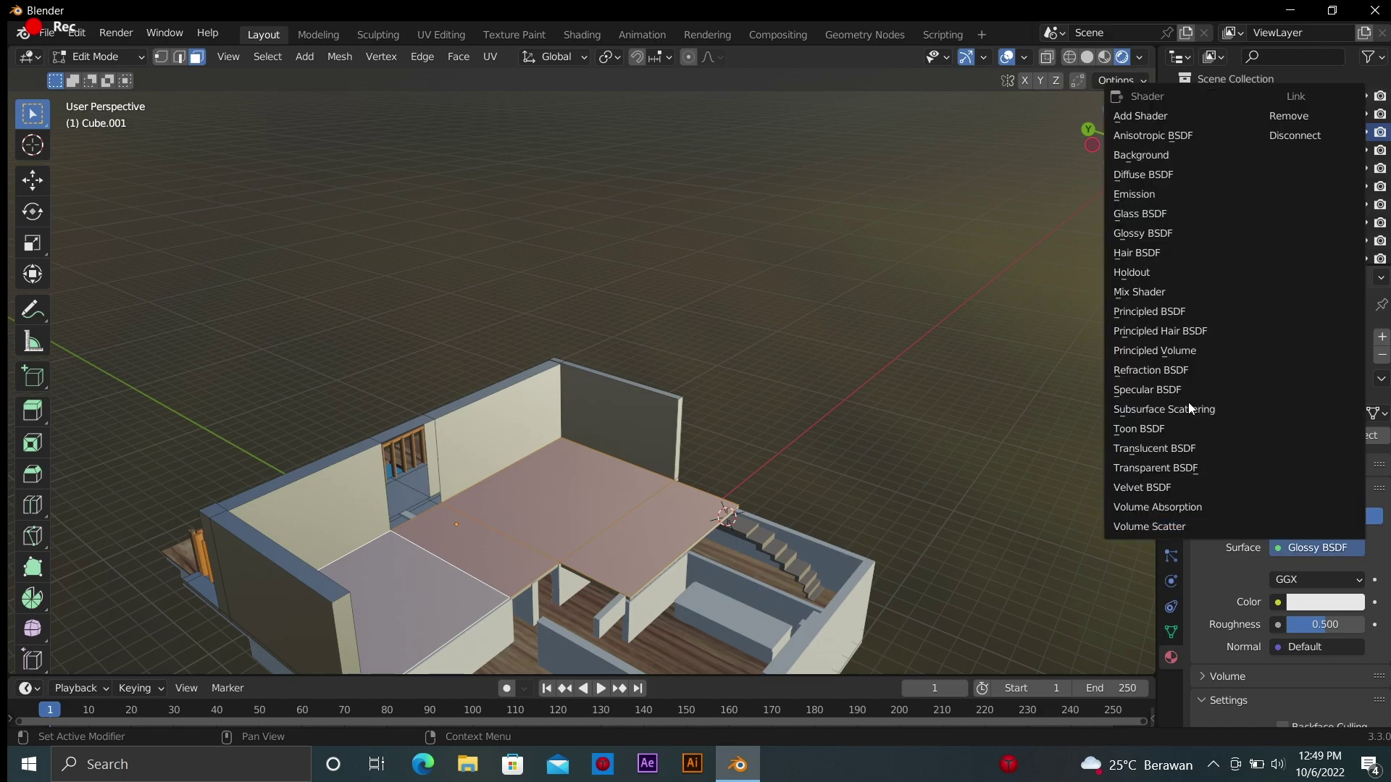
click(1278, 602)
click(1231, 565)
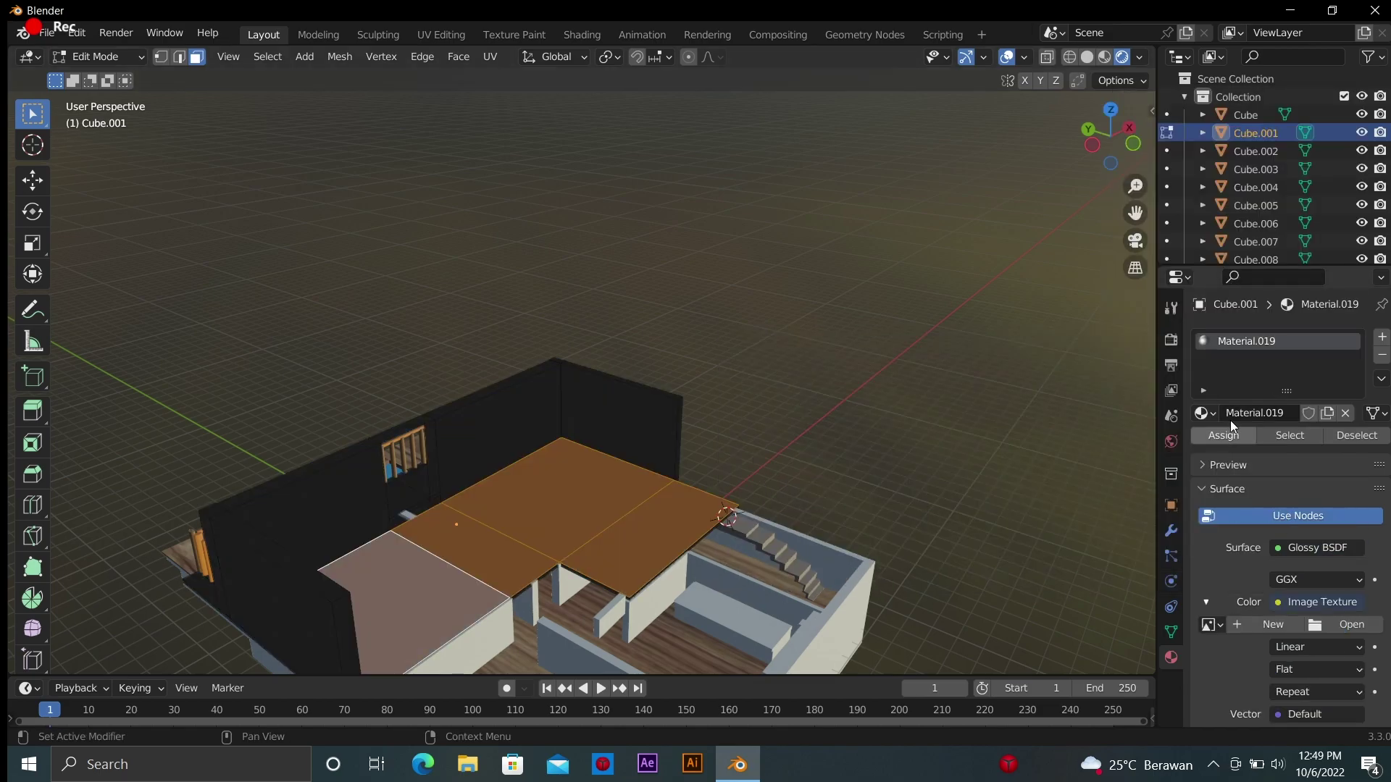
click(1202, 412)
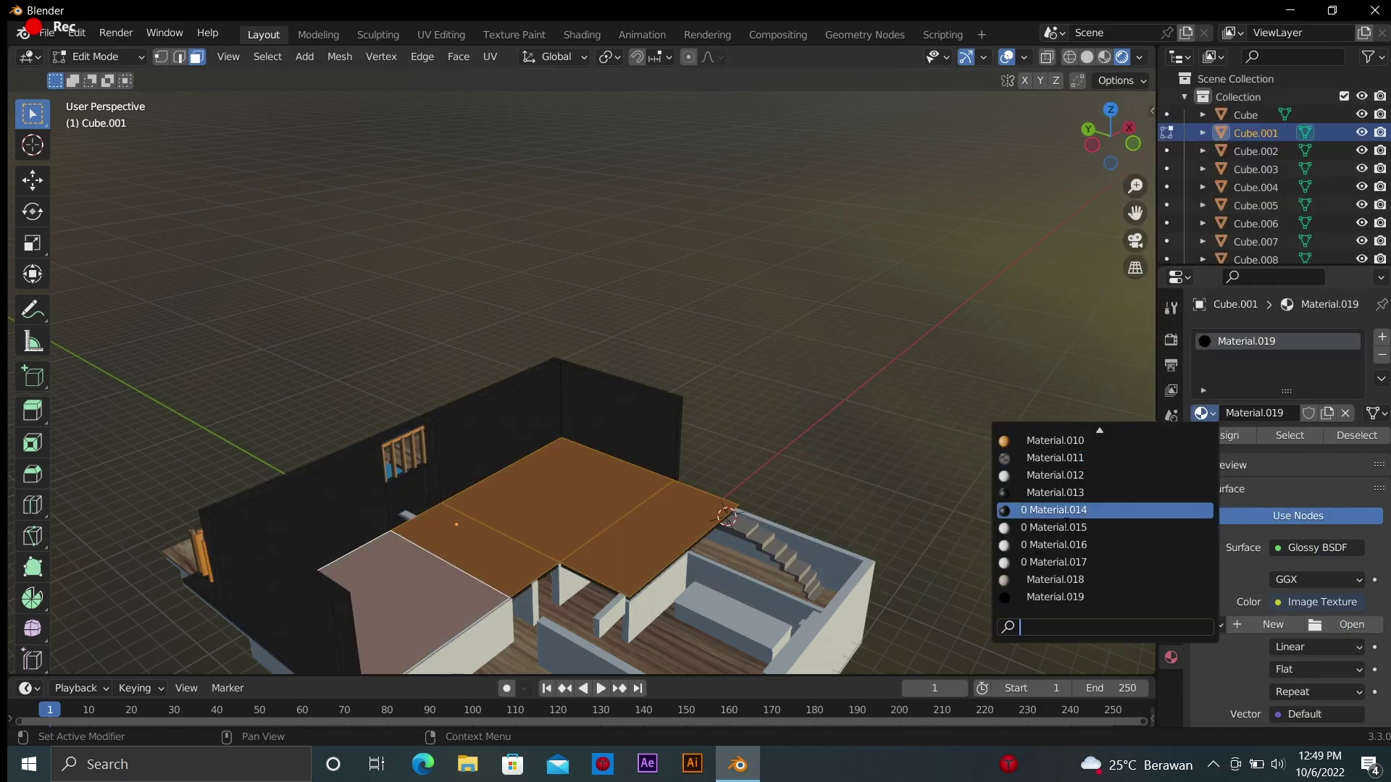
Browse drive D for a texture image, cancel without loading, and return to Object Mode
click(1333, 624)
click(297, 174)
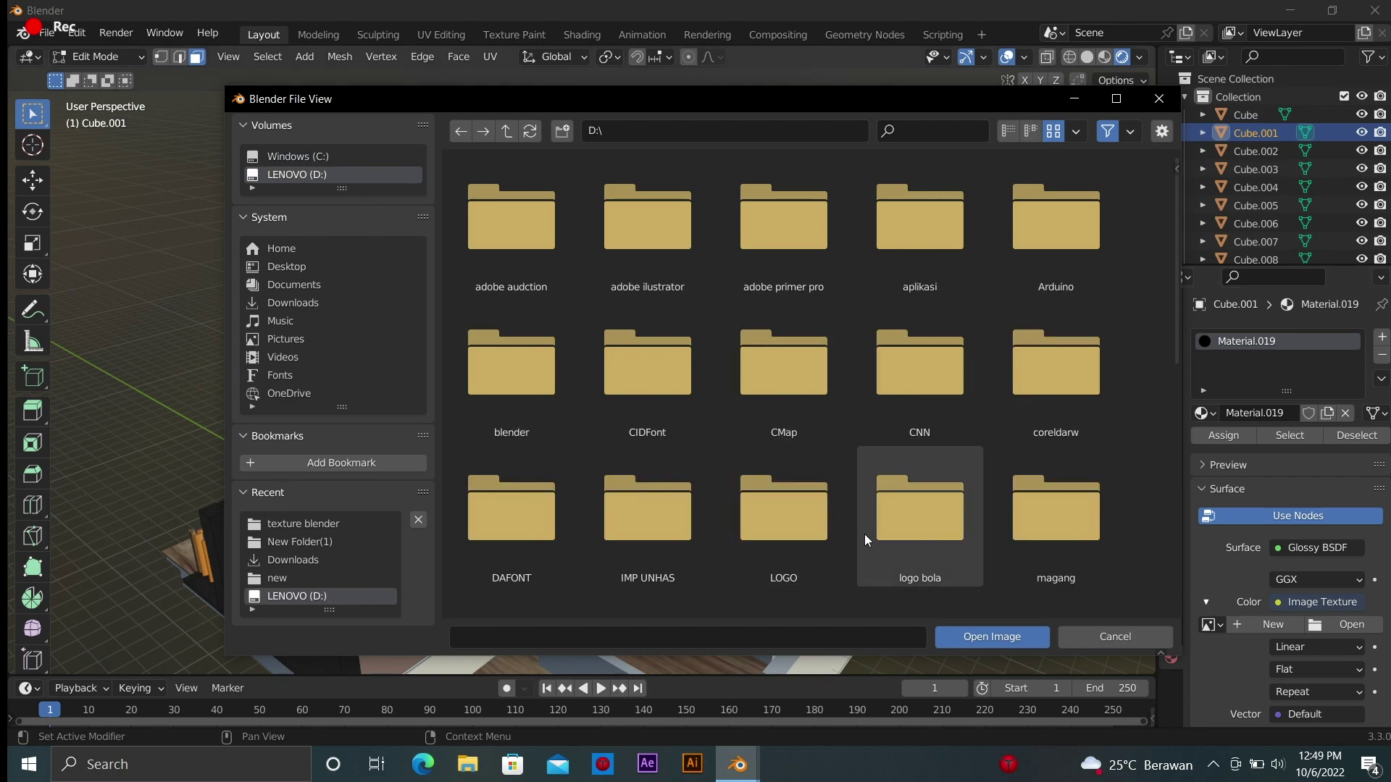
scroll(681, 406, down, 1)
double_click(551, 348)
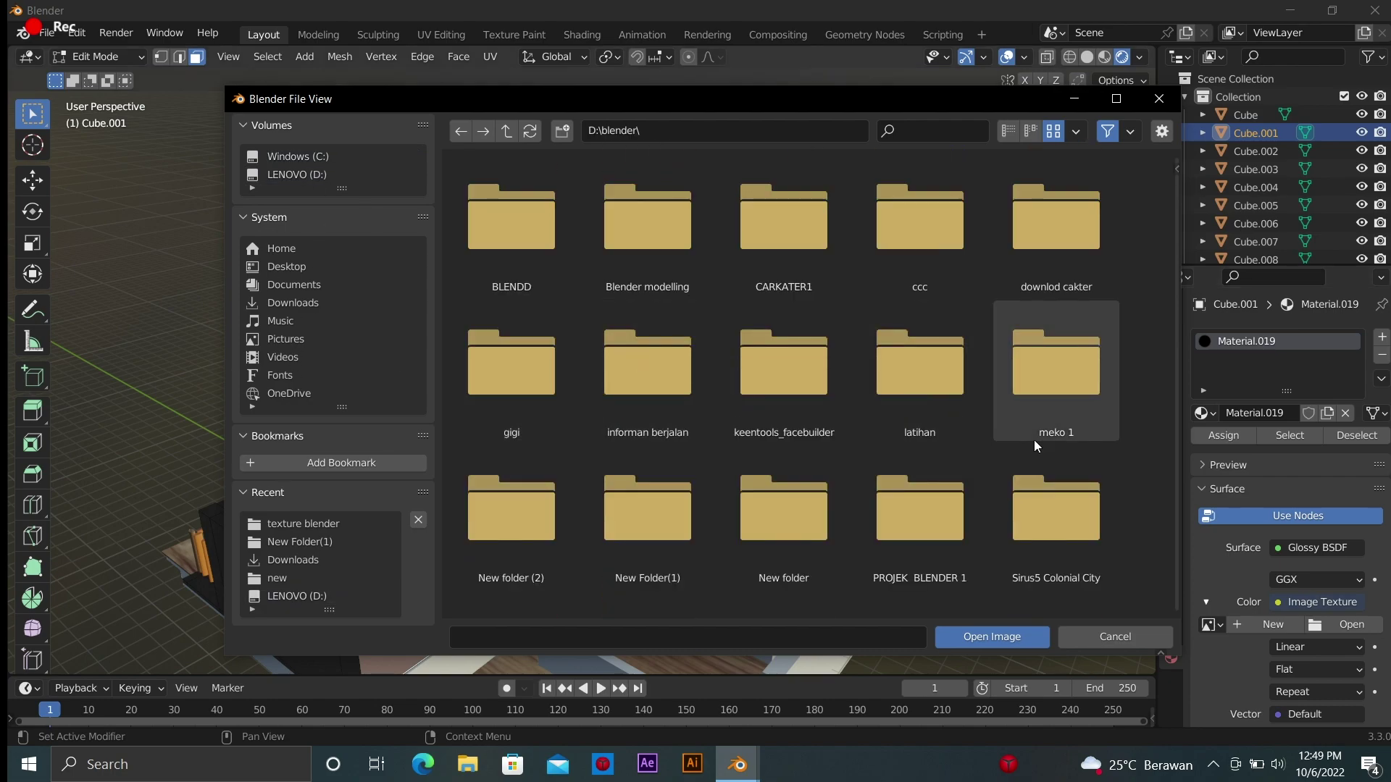
key(BackSpace)
scroll(1007, 489, down, 3)
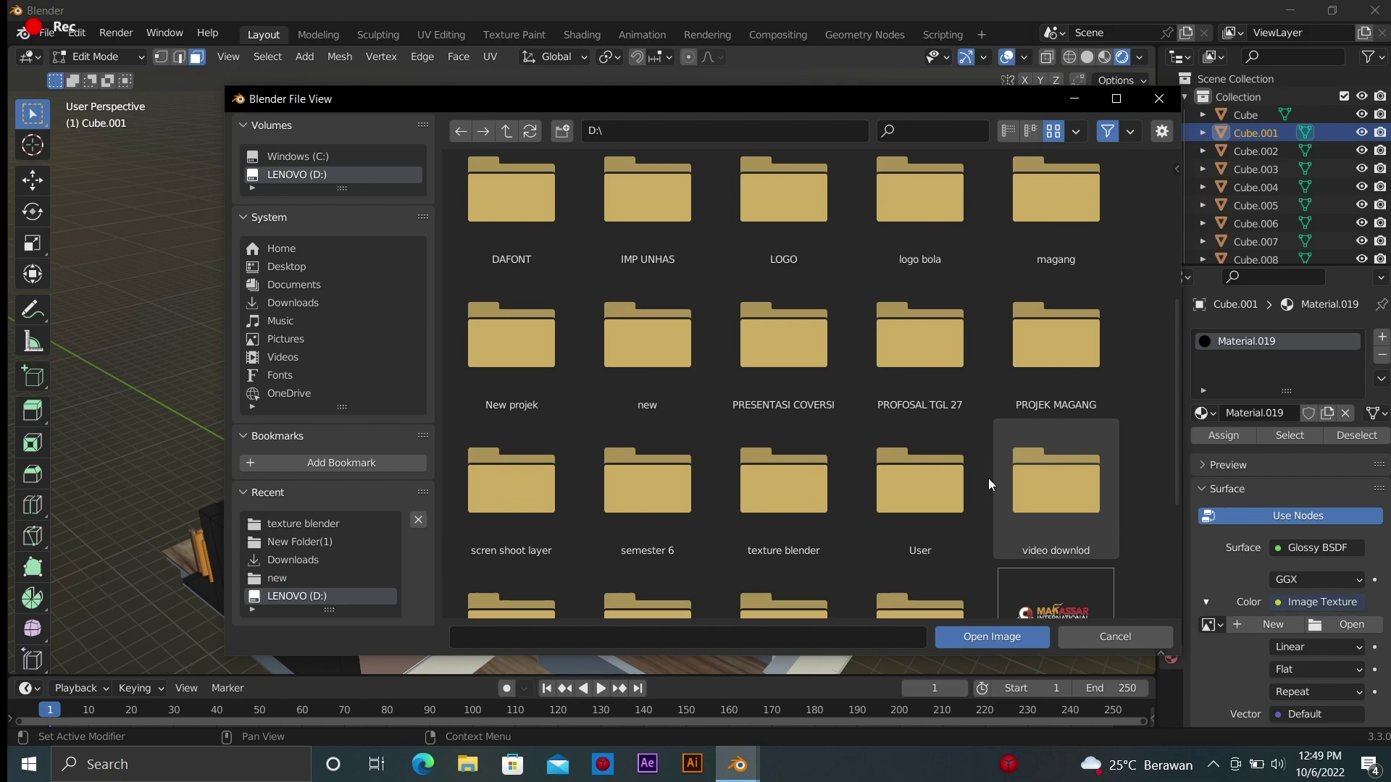
scroll(964, 474, down, 3)
scroll(905, 469, up, 2)
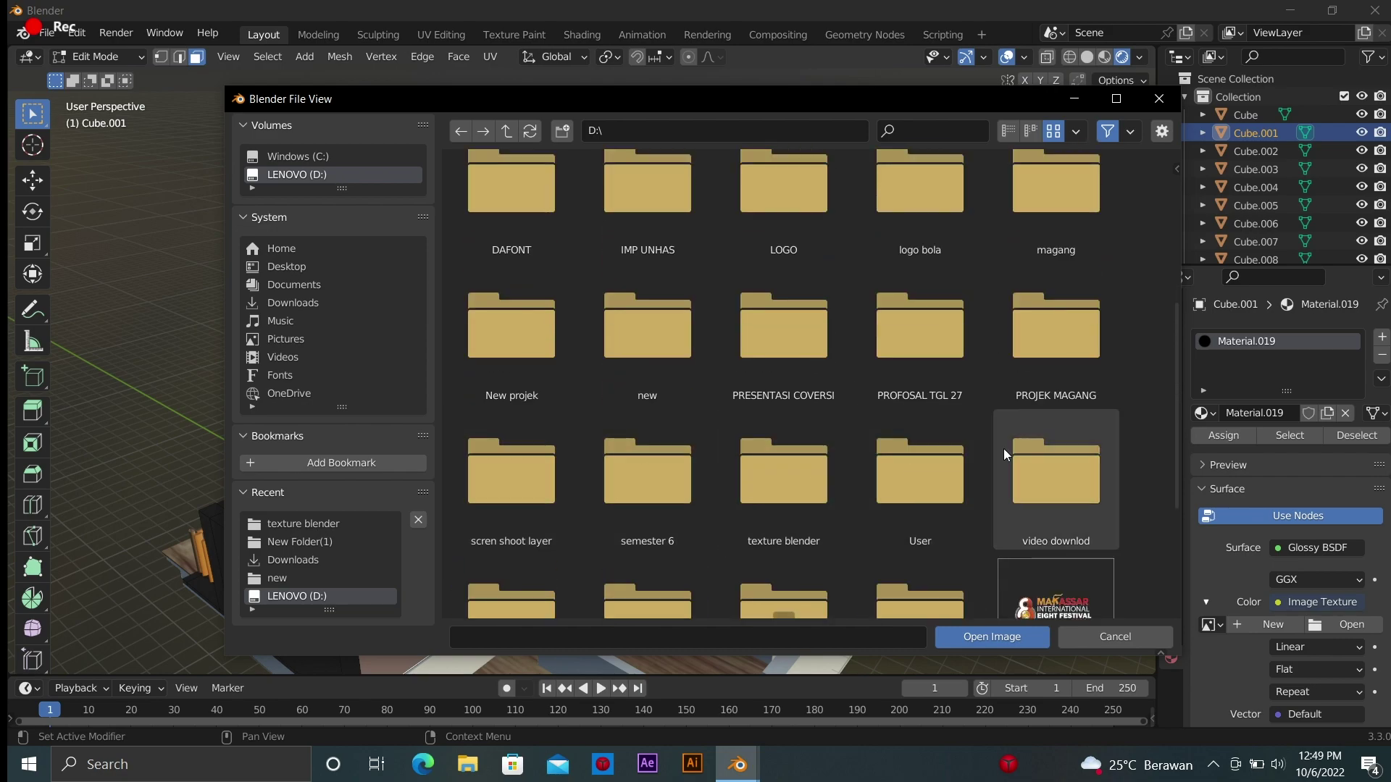
scroll(962, 475, down, 2)
scroll(962, 475, up, 3)
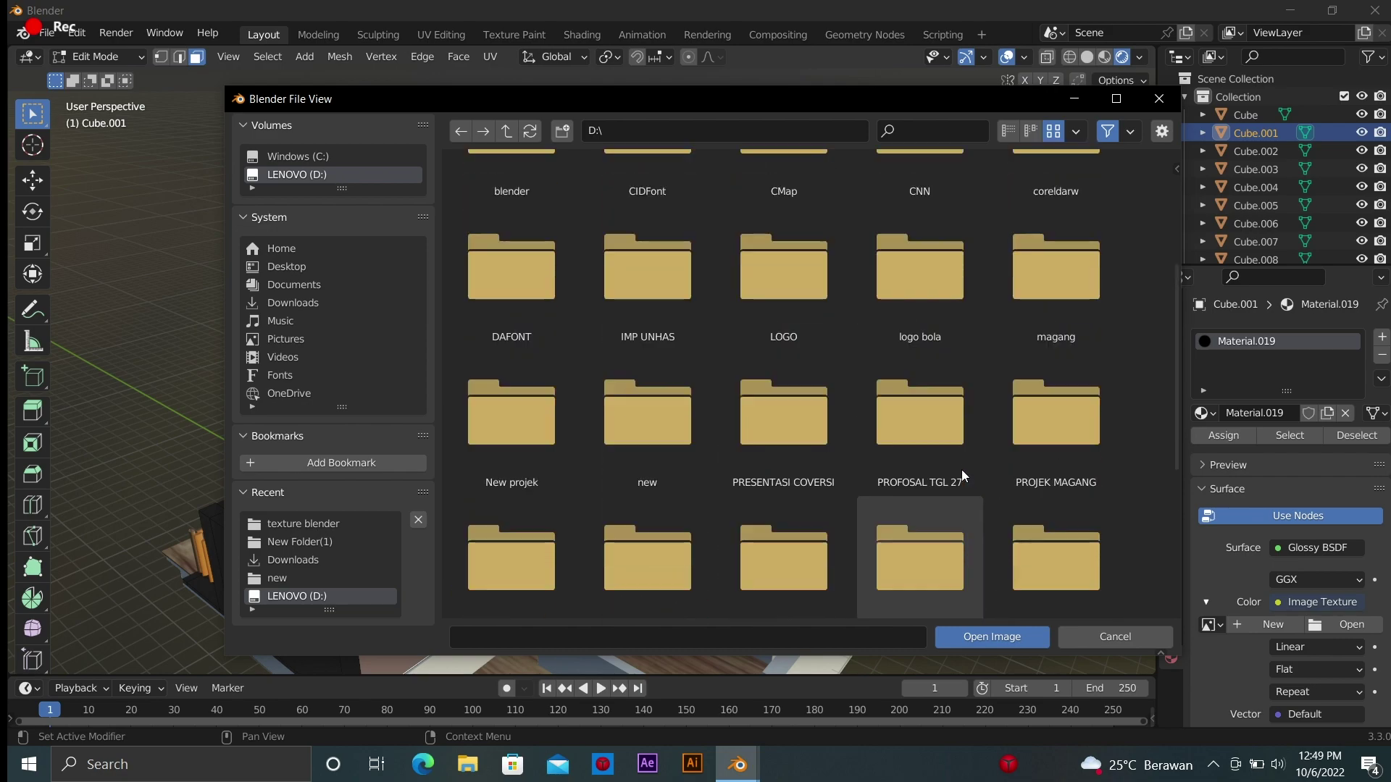
scroll(962, 475, up, 3)
scroll(962, 471, up, 1)
scroll(954, 469, down, 2)
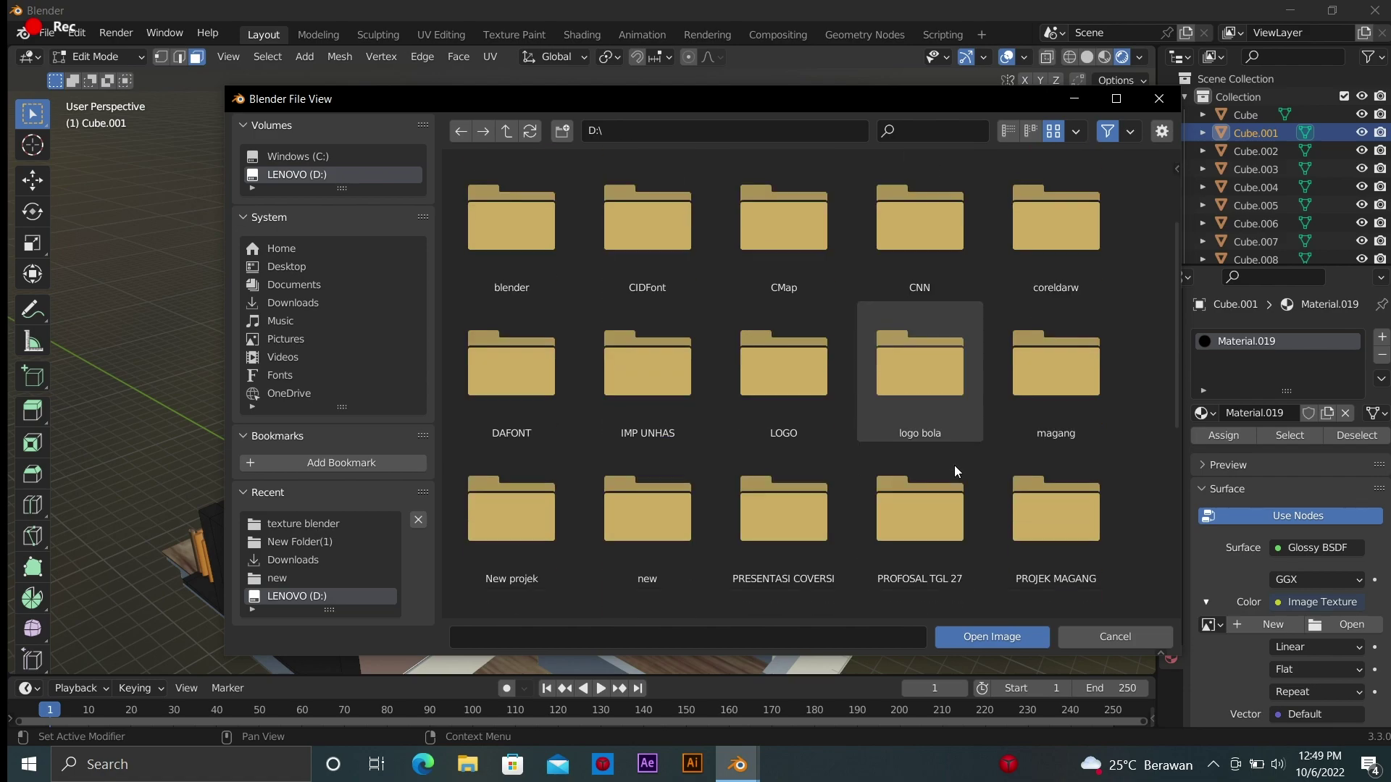
scroll(955, 469, down, 3)
scroll(955, 469, down, 2)
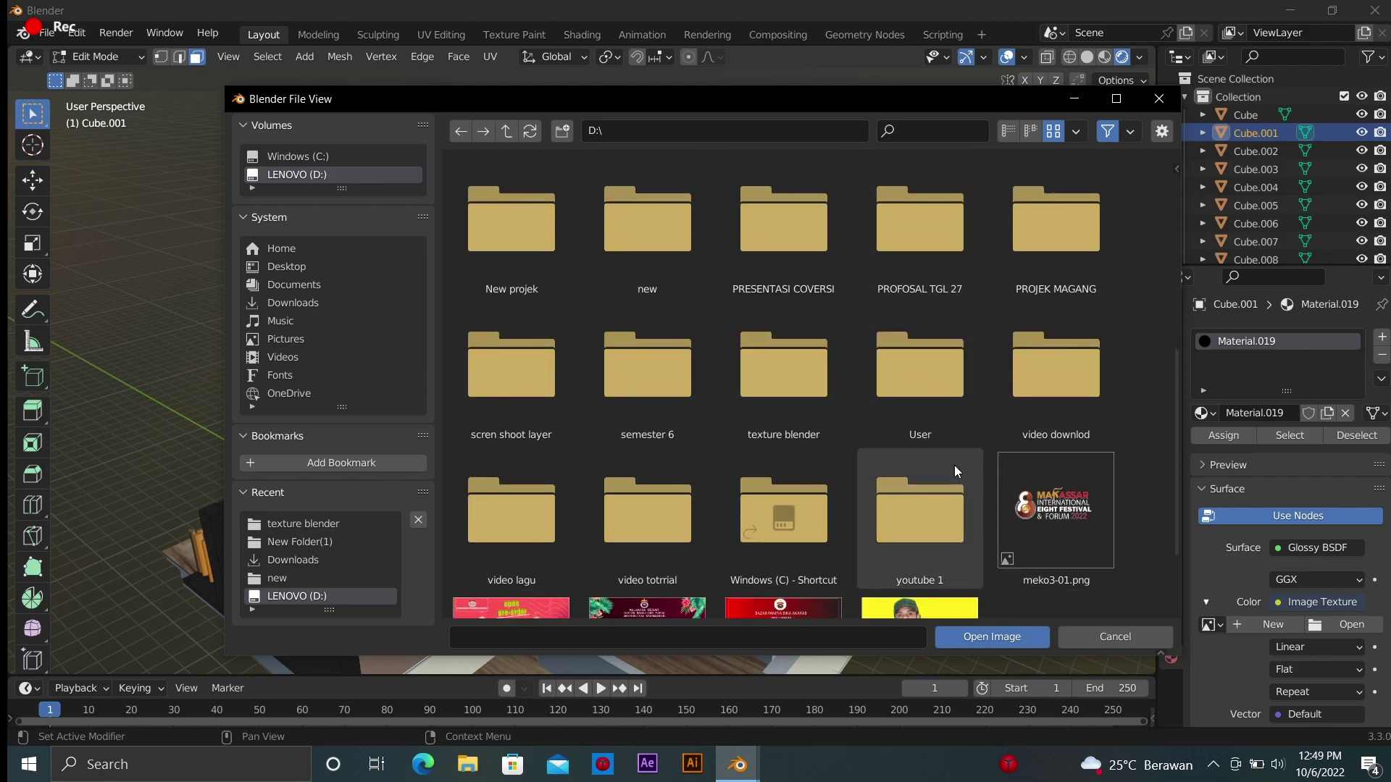
scroll(954, 463, up, 4)
scroll(954, 450, up, 2)
scroll(954, 446, up, 2)
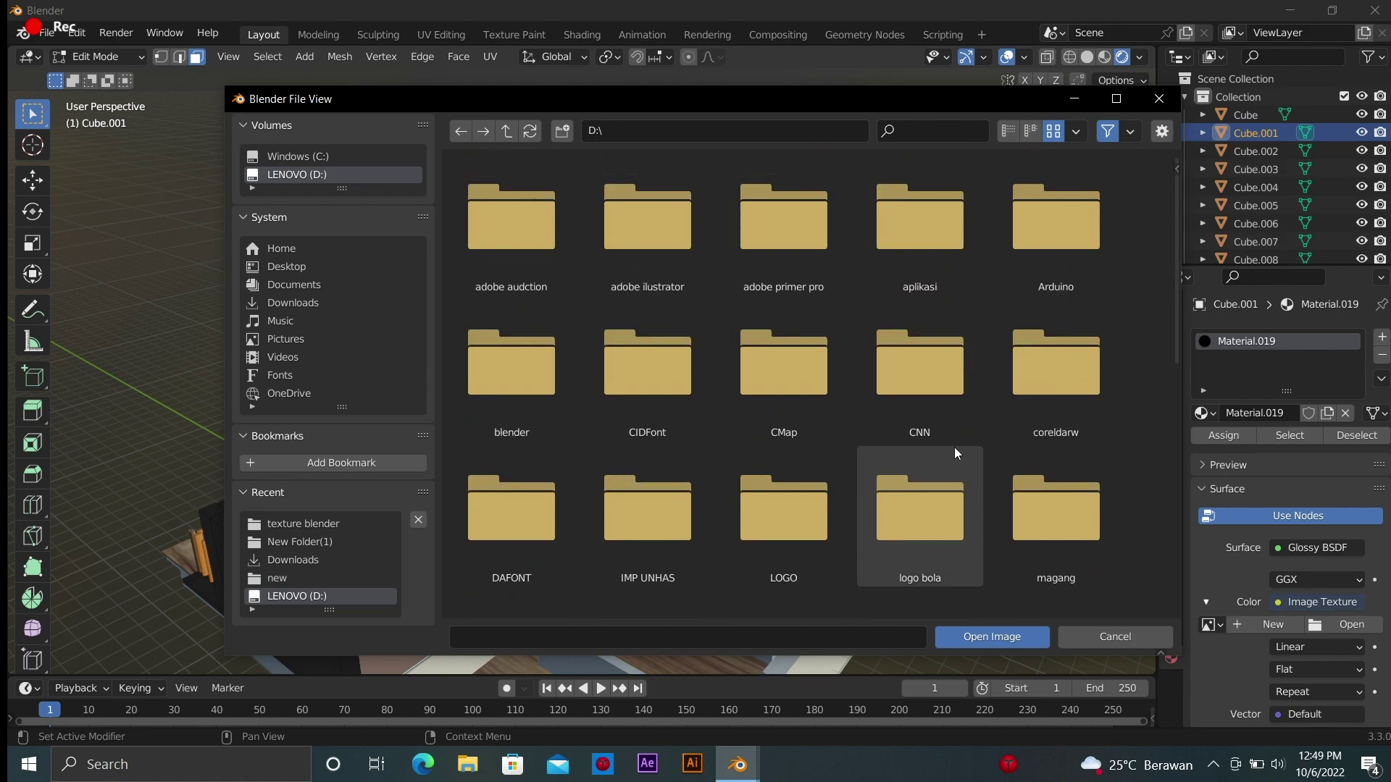
click(1019, 629)
key(Tab)
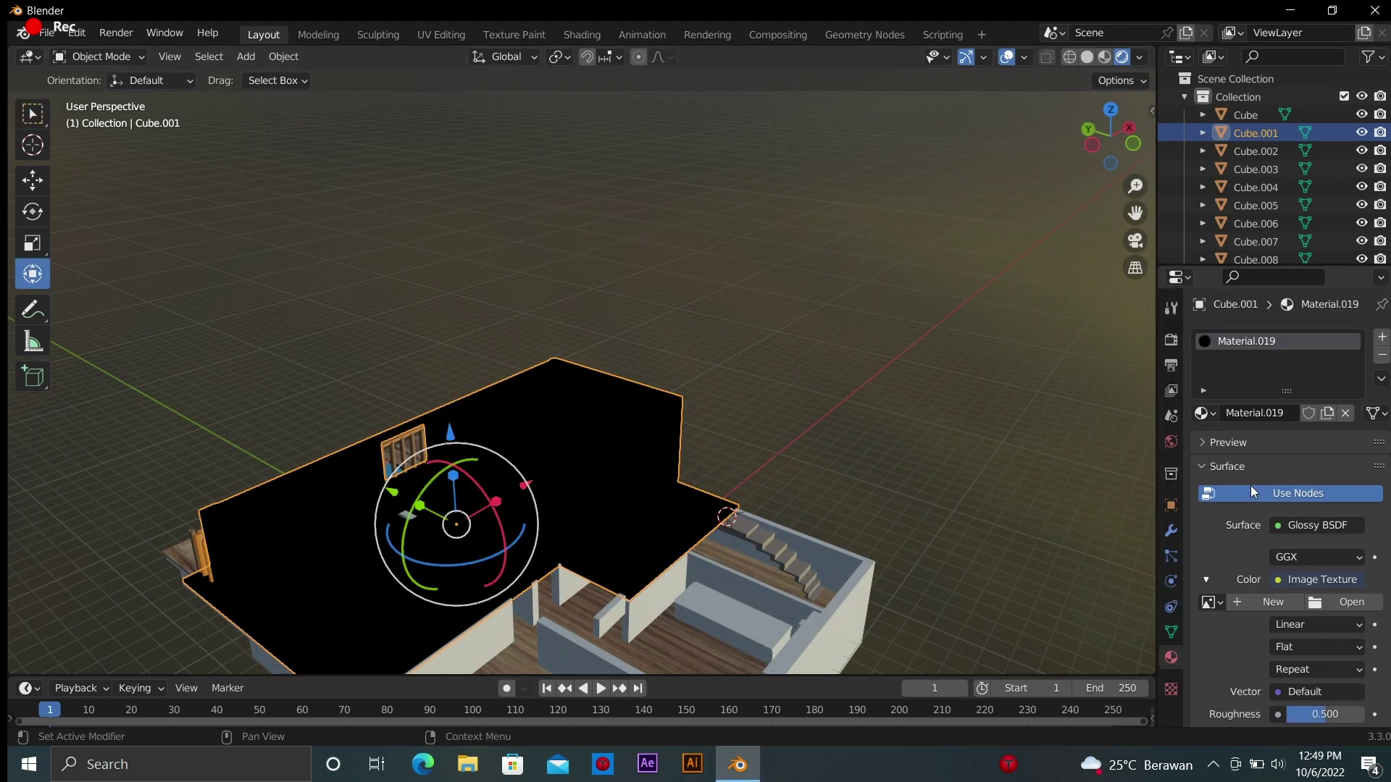
click(1269, 603)
Return to the house view and add a new cube mesh
click(1288, 13)
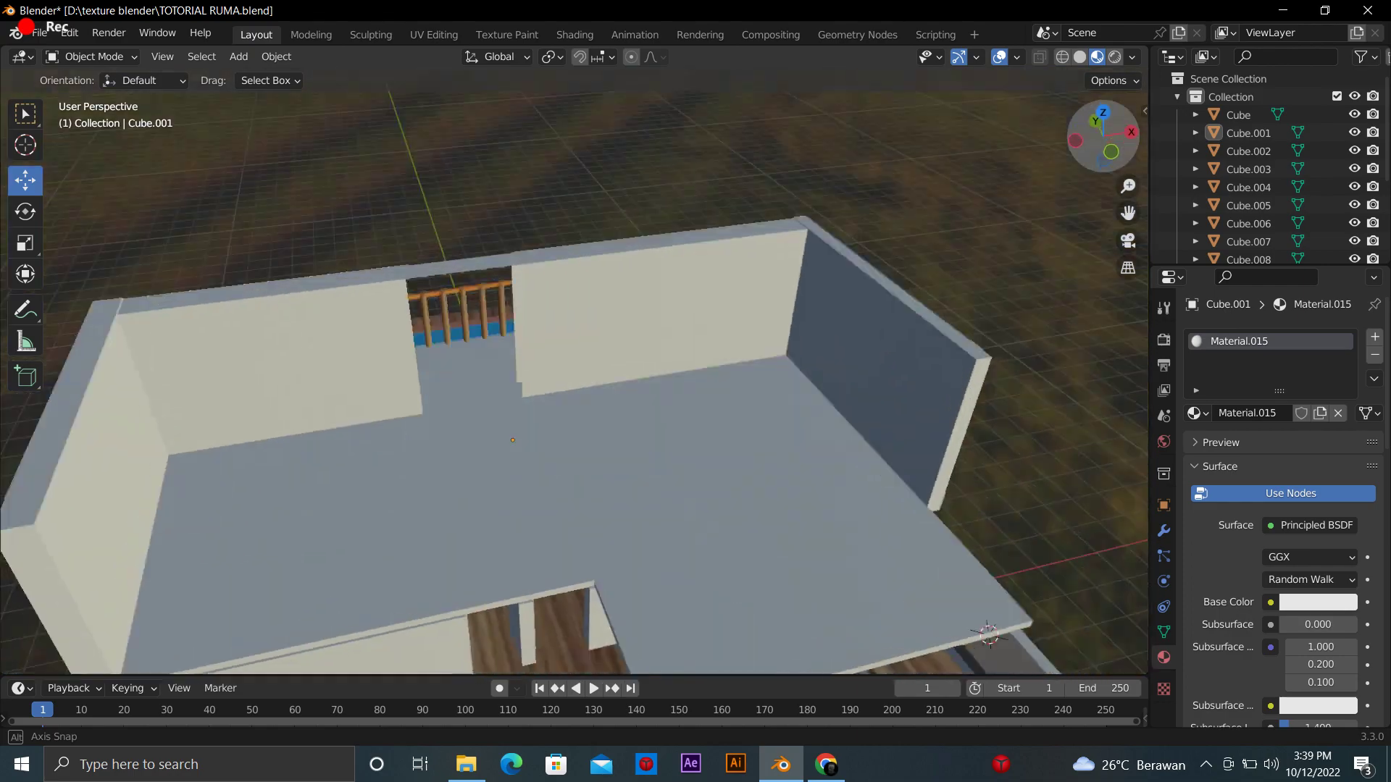
middle_drag(797, 232, 797, 182)
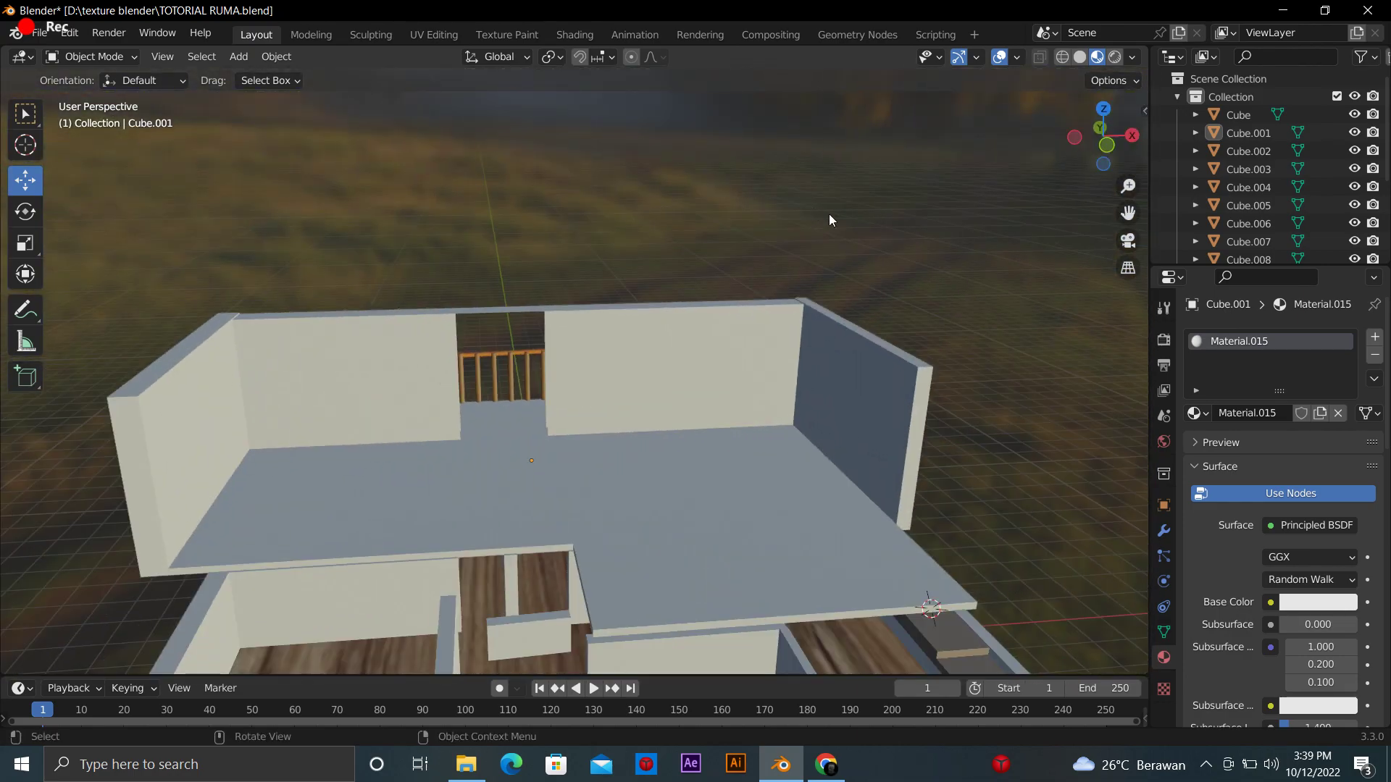
click(822, 306)
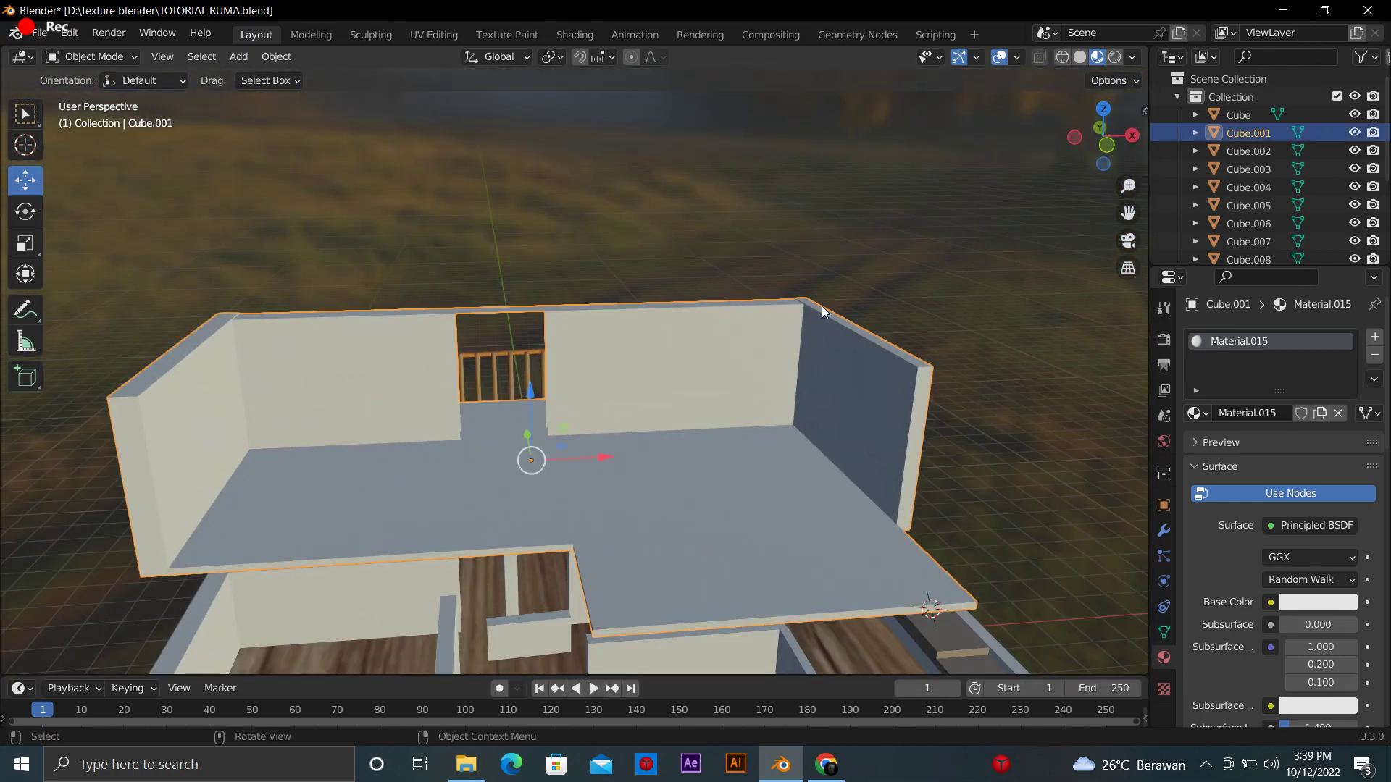
click(880, 257)
key(shift+a)
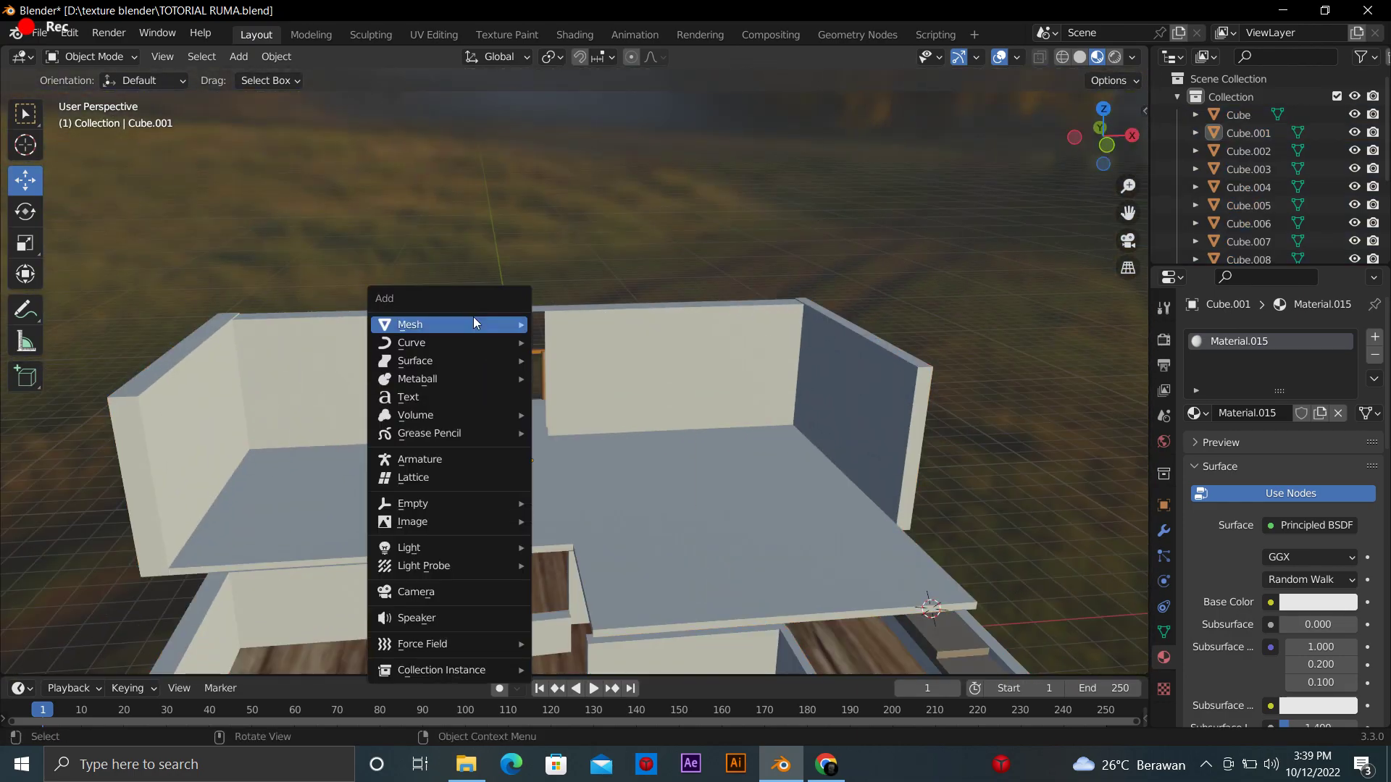
click(24, 149)
key(shift+a)
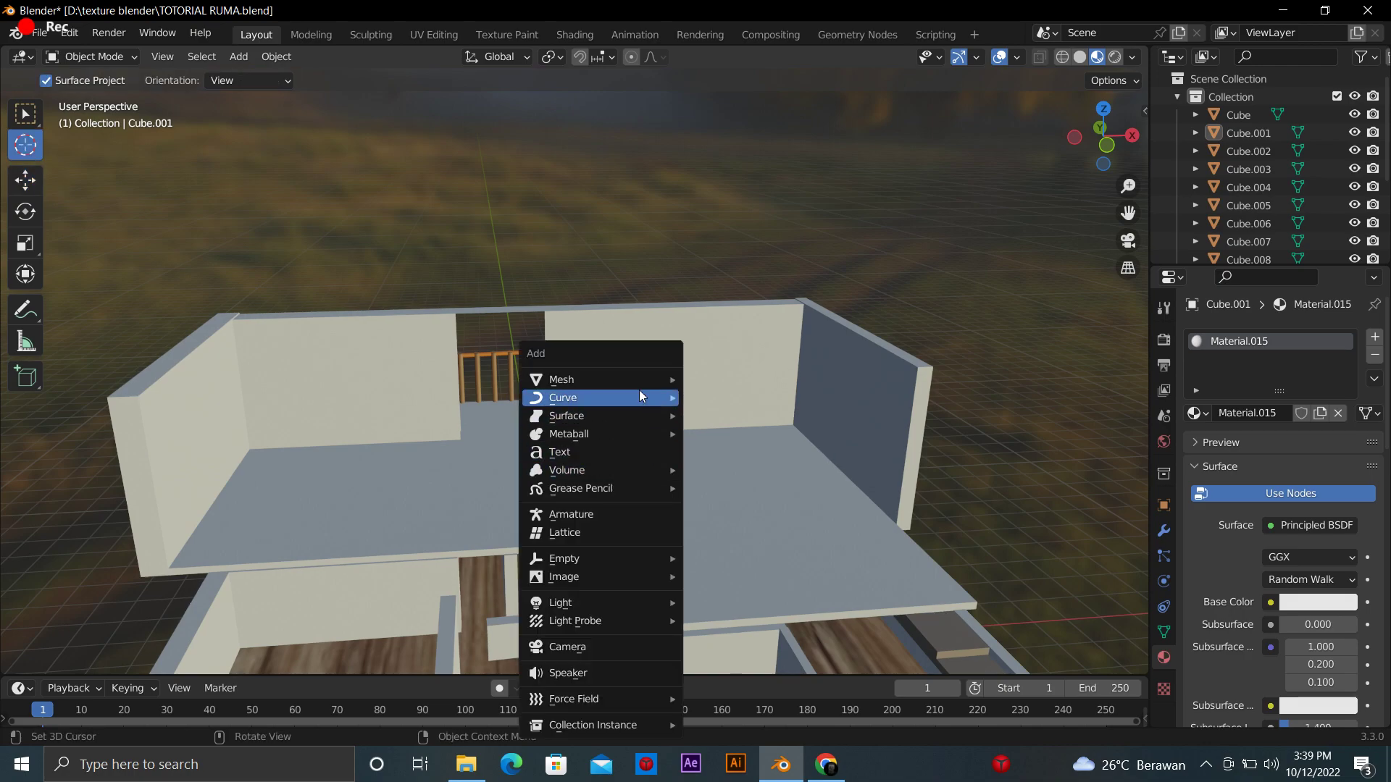
click(682, 395)
Flatten the cube, raise it onto the upper wall top, and stretch it along X
scroll(682, 397, up, 2)
click(24, 274)
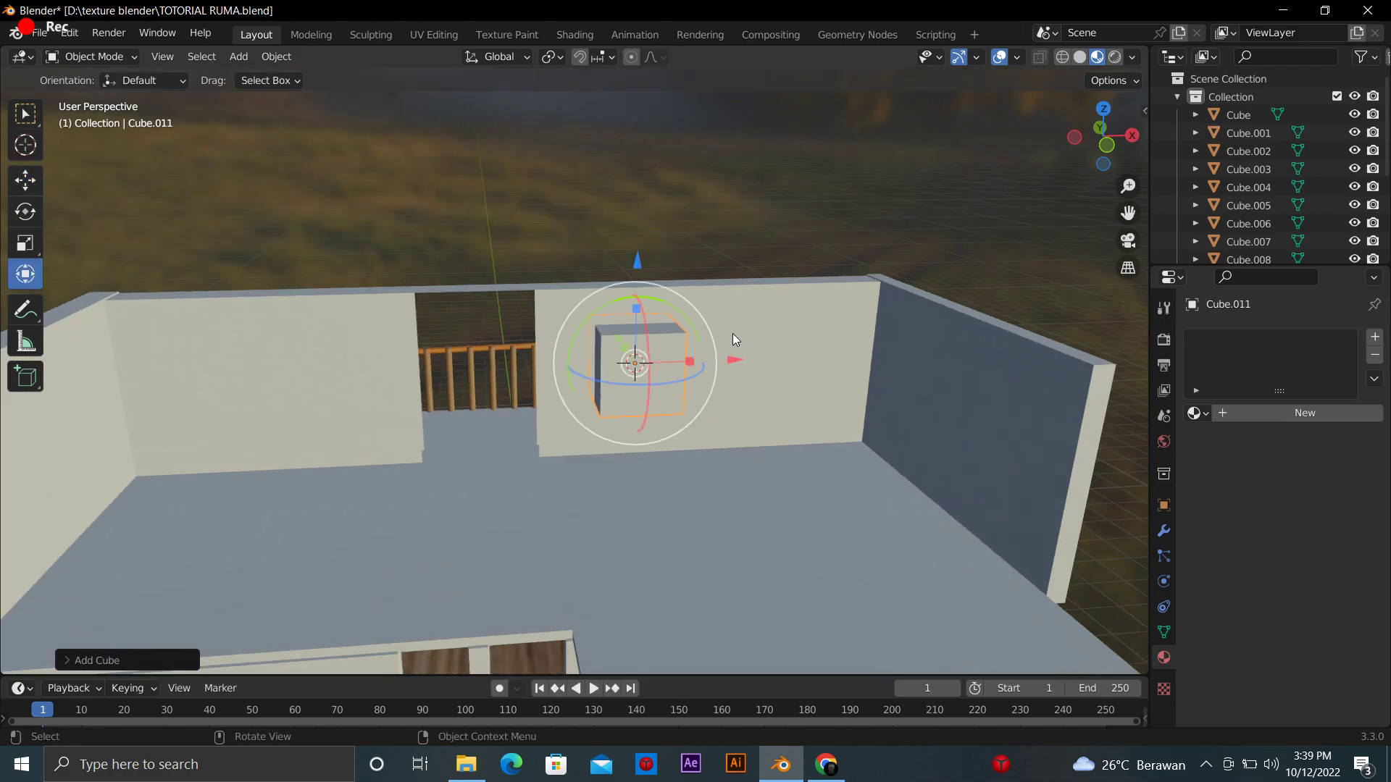
drag(636, 308, 637, 348)
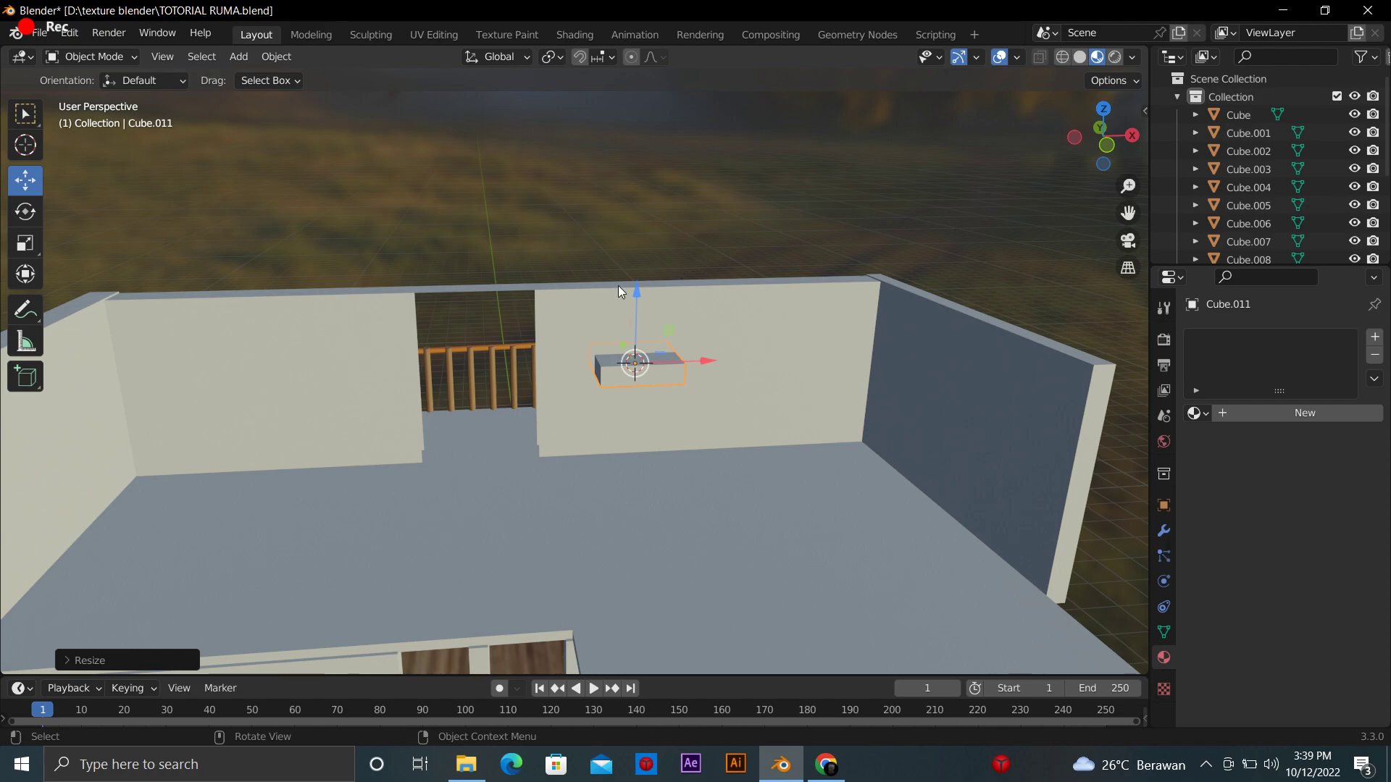
drag(636, 295, 641, 210)
middle_drag(640, 210, 523, 366)
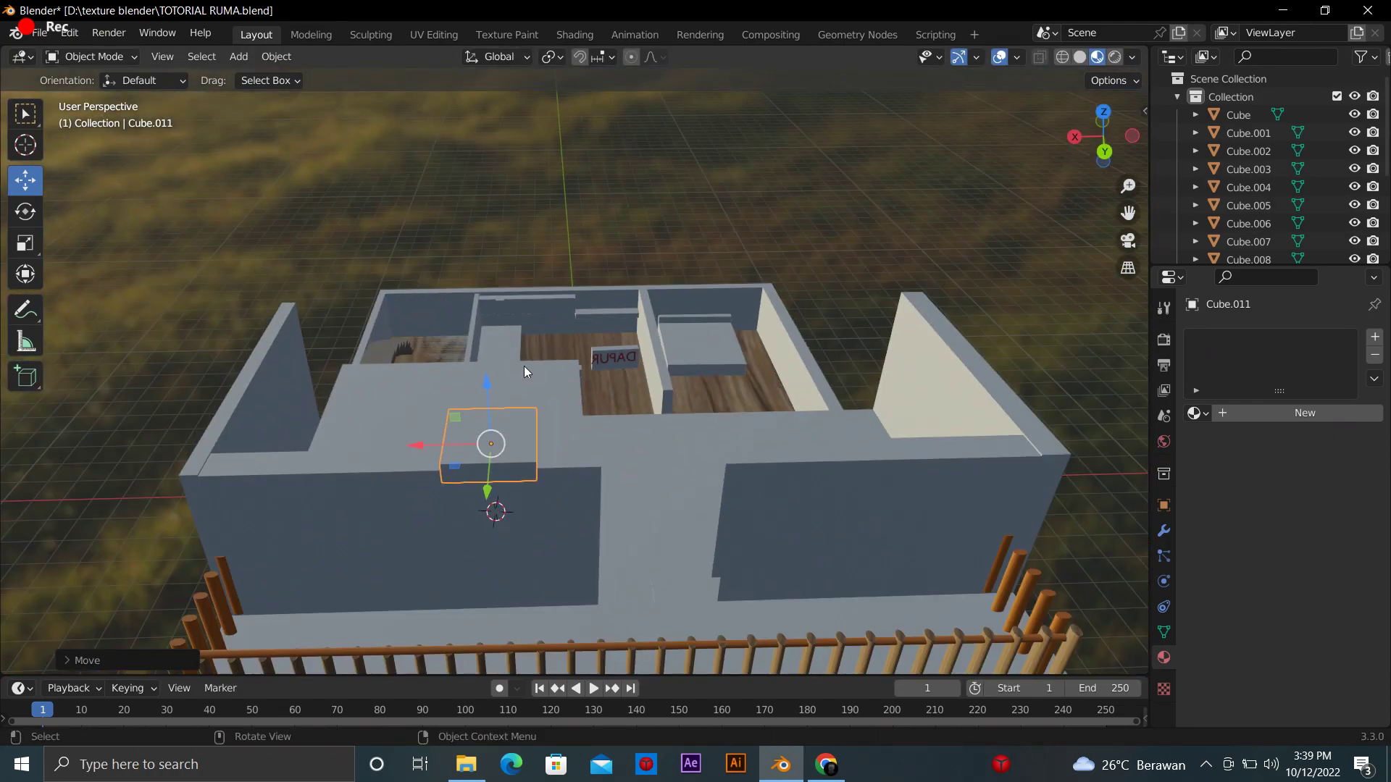
drag(419, 445, 203, 319)
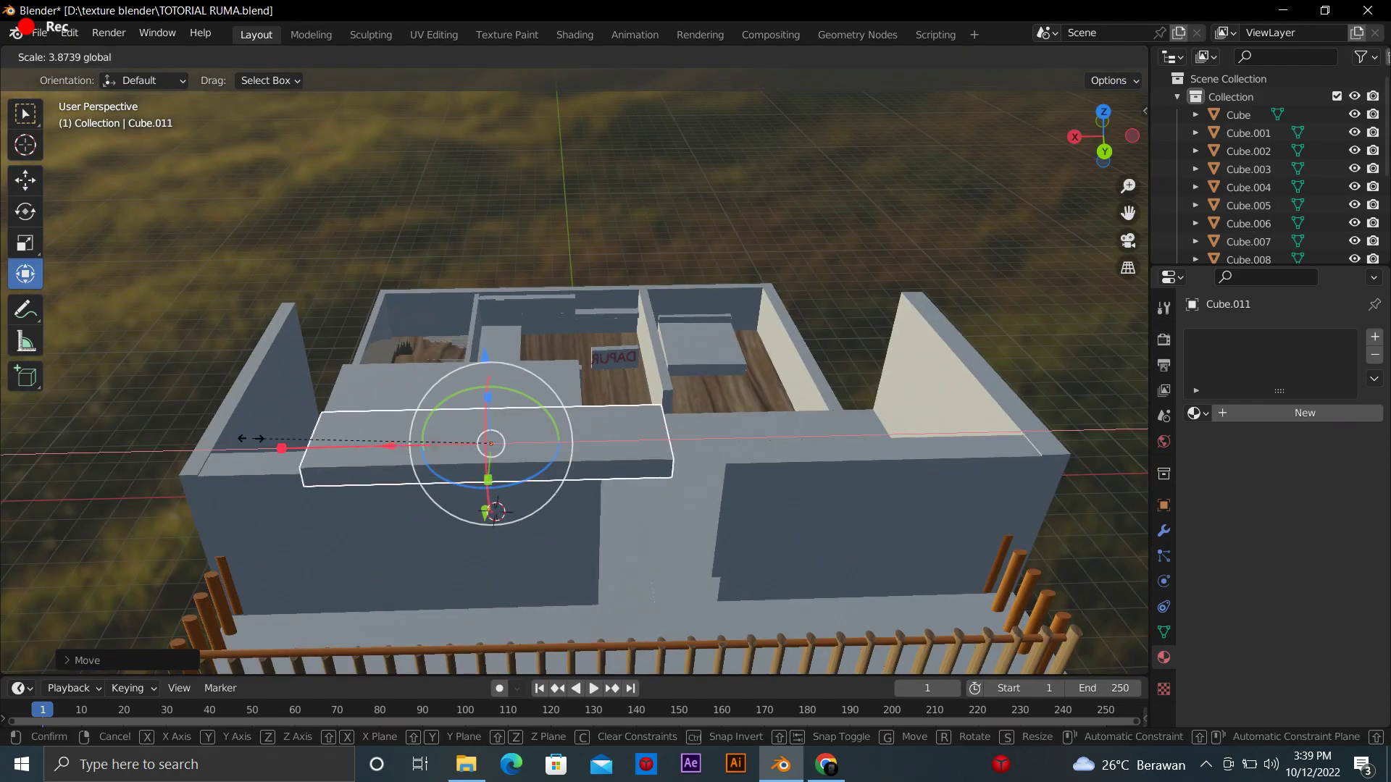
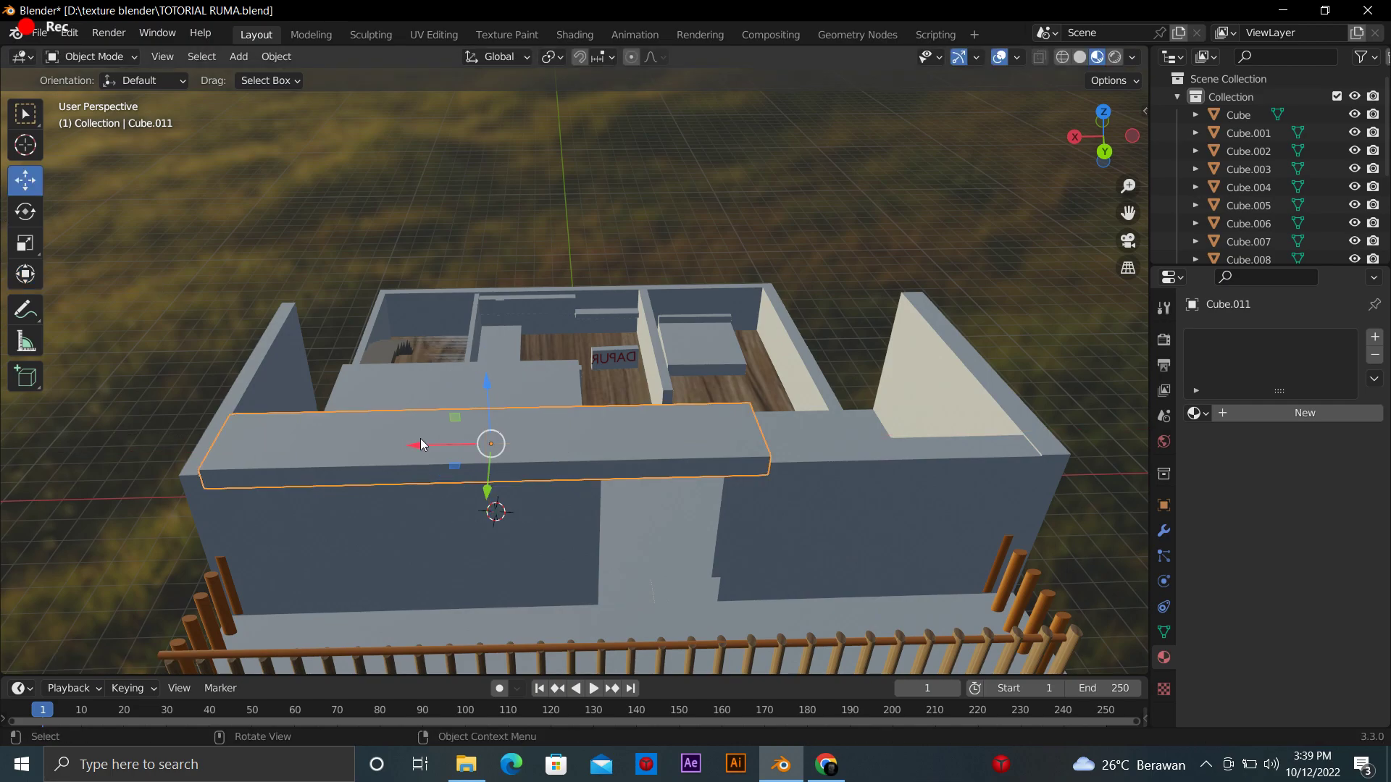
Slide Cube.011 right along X and stretch it wider toward the pool side with the Transform gizmo
drag(420, 444, 772, 441)
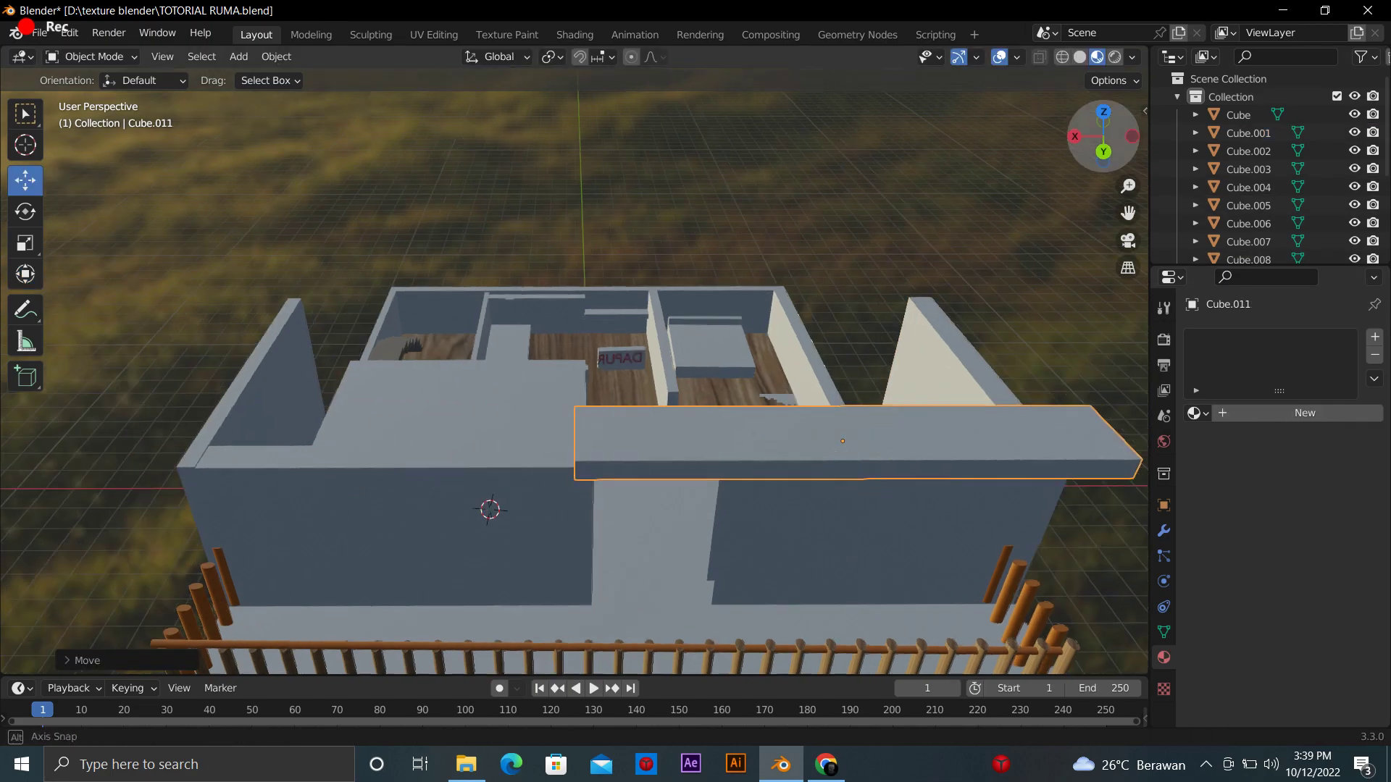
middle_drag(771, 442, 118, 279)
click(25, 276)
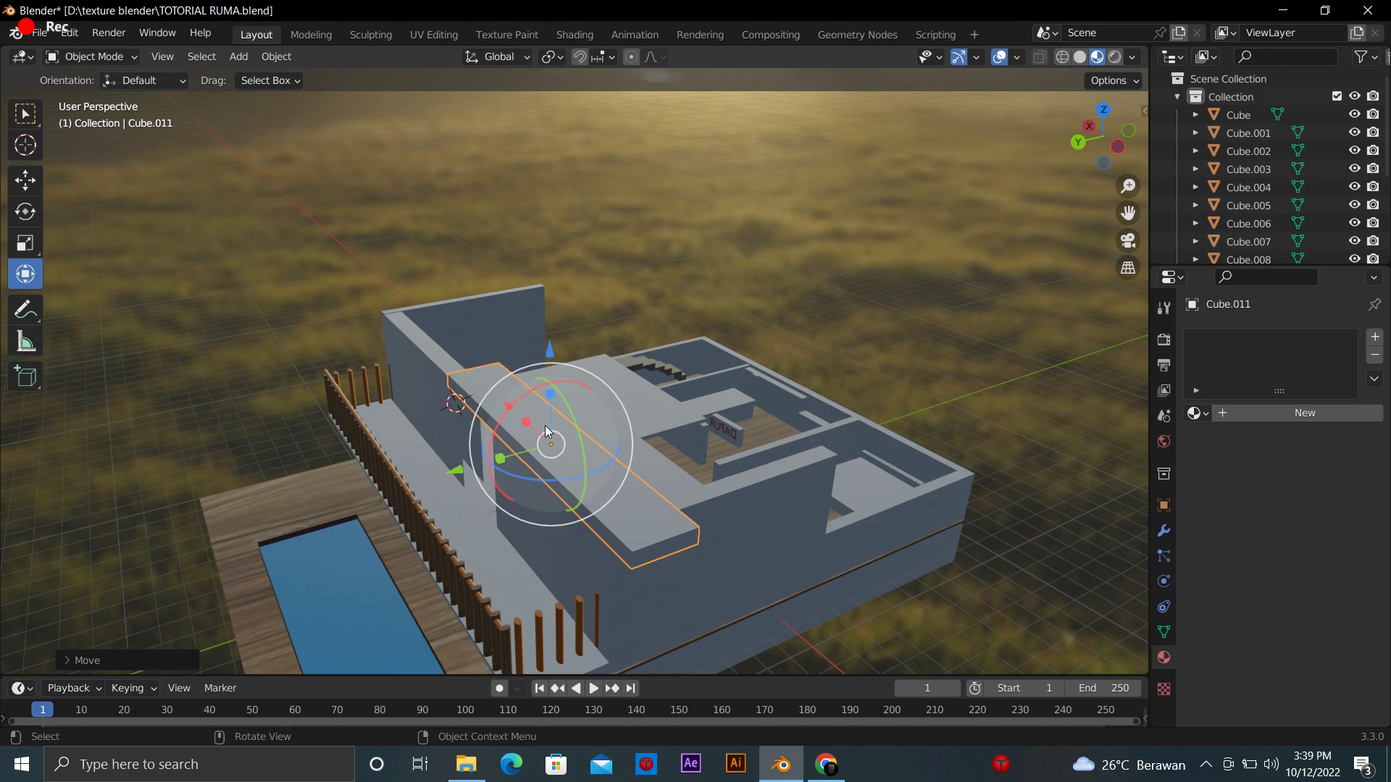
drag(547, 431, 529, 434)
drag(1102, 139, 1072, 145)
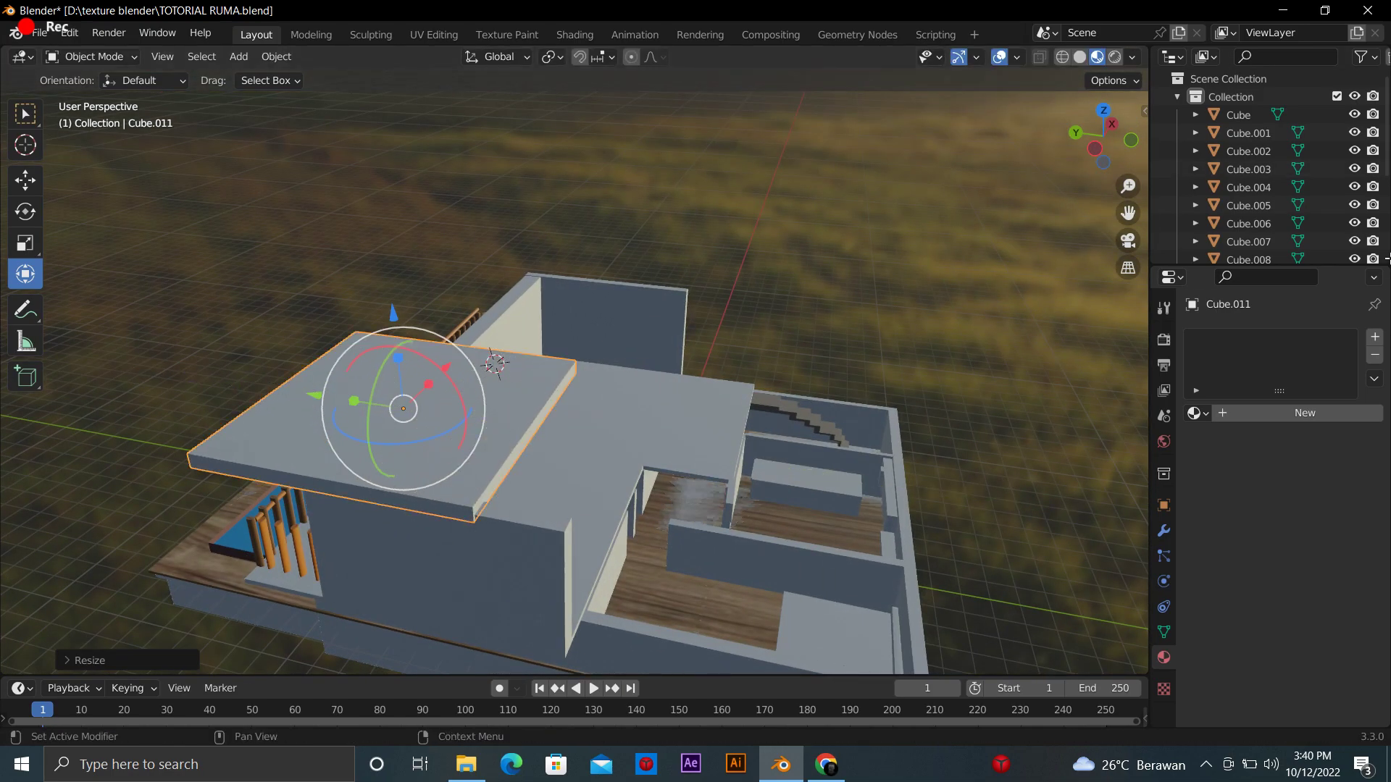
Move the widened slab so it sits over the right half of the house
middle_drag(360, 408, 52, 241)
key(g)
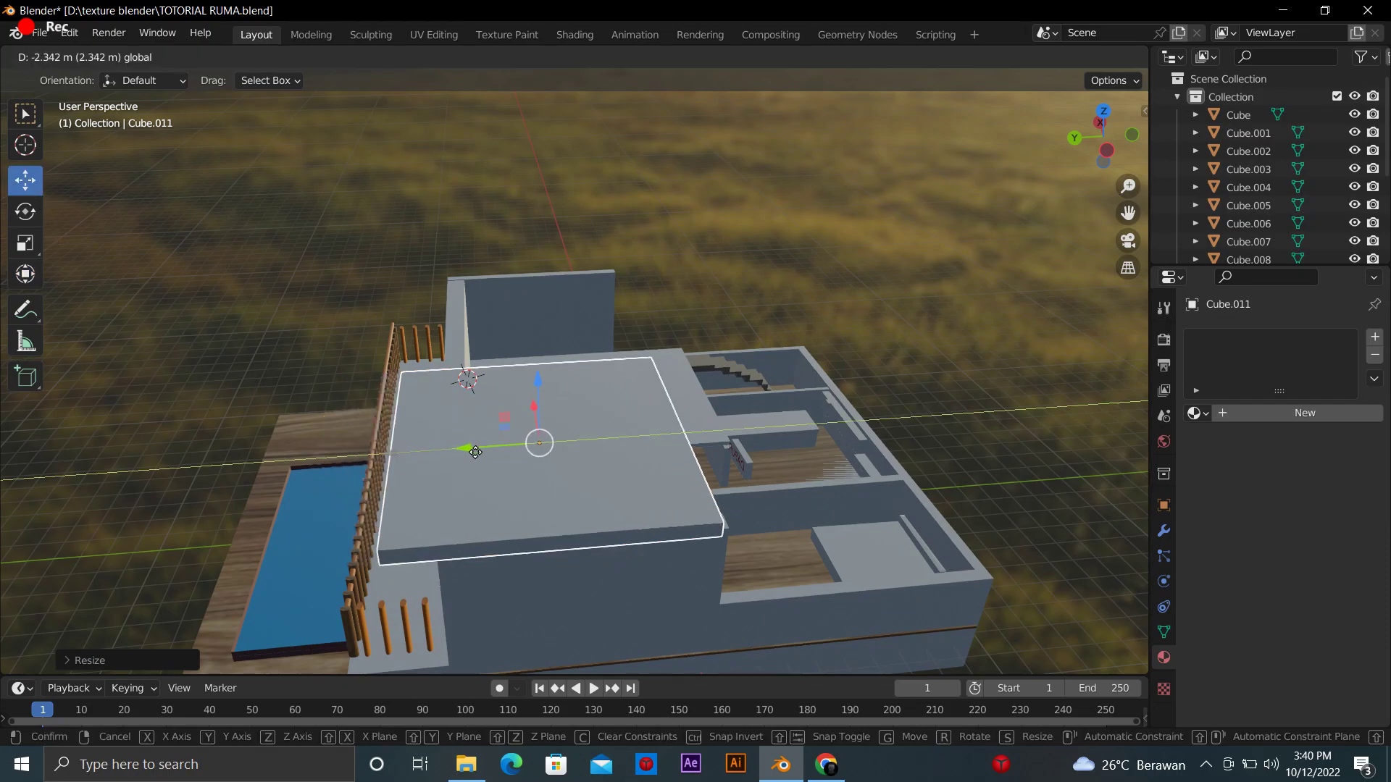
click(652, 217)
drag(1102, 140, 1032, 200)
drag(1102, 138, 1064, 155)
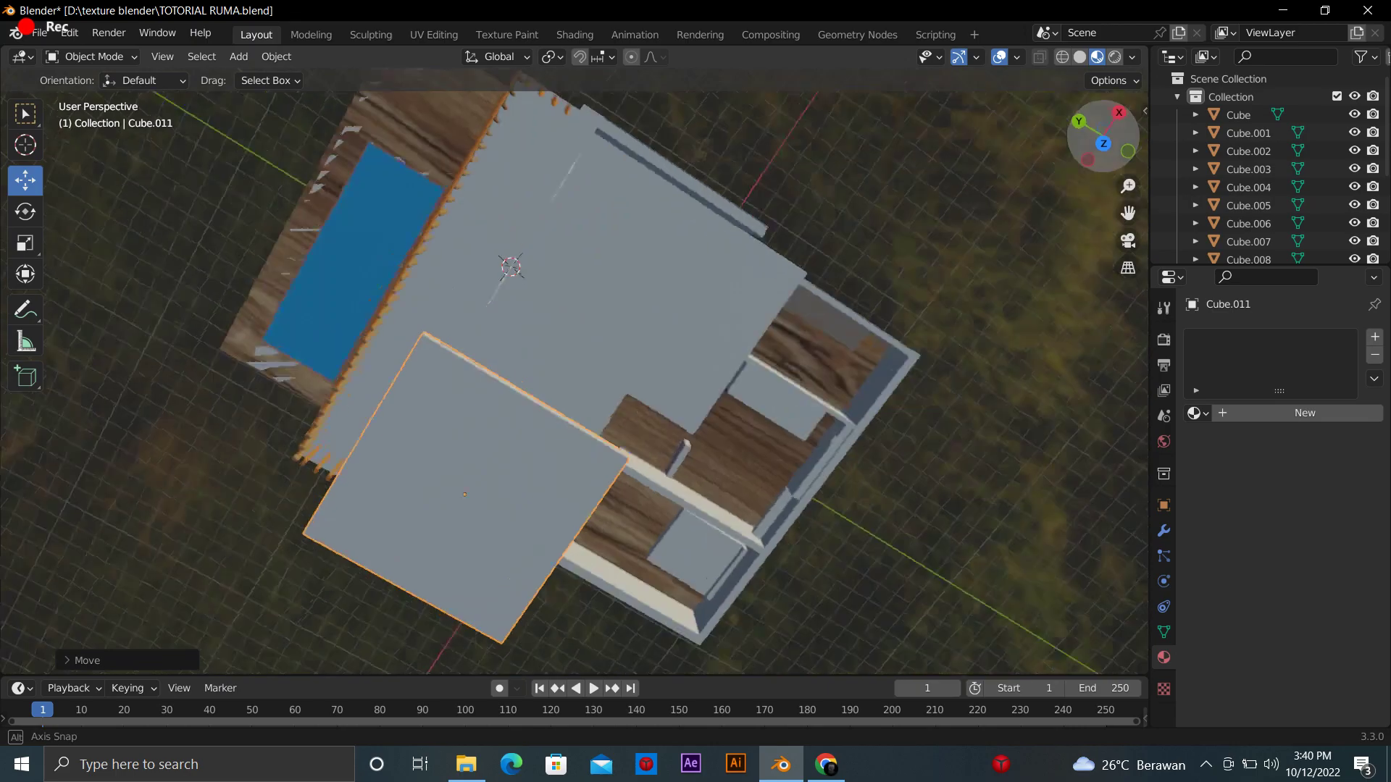
scroll(682, 350, up, 2)
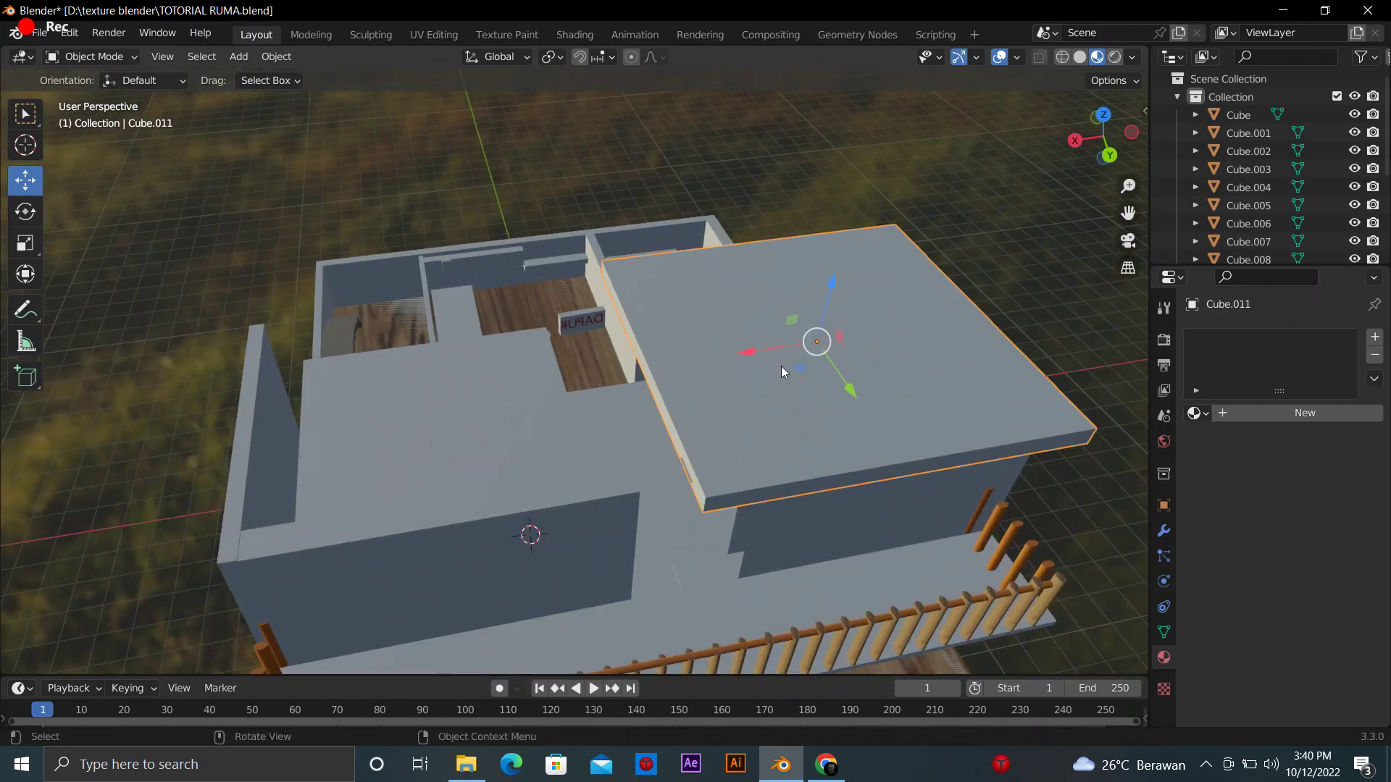
Paste a duplicate roof slab and place it over the left half of the house
key(ctrl+v)
key(g)
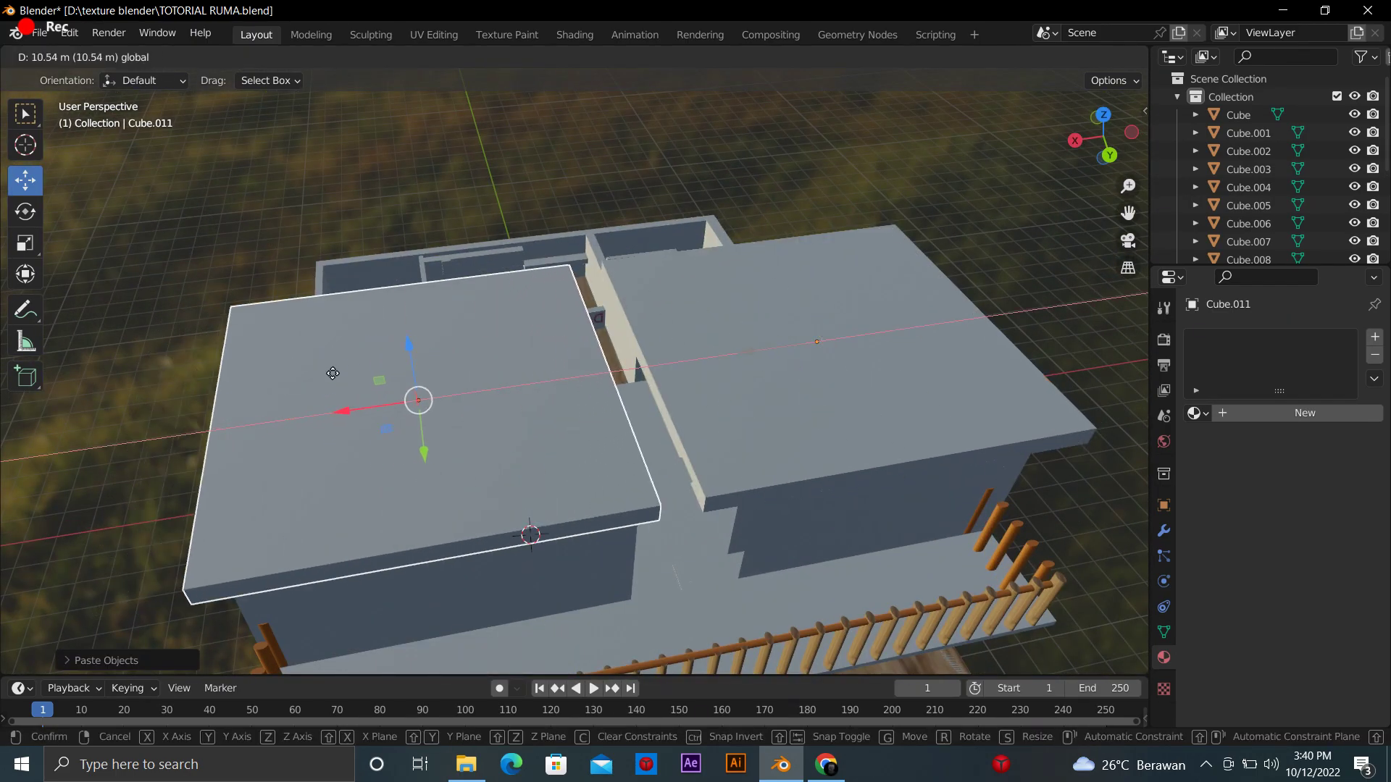
click(363, 376)
drag(1103, 138, 1112, 156)
Make the right roof slab thicker vertically and reposition it
click(858, 414)
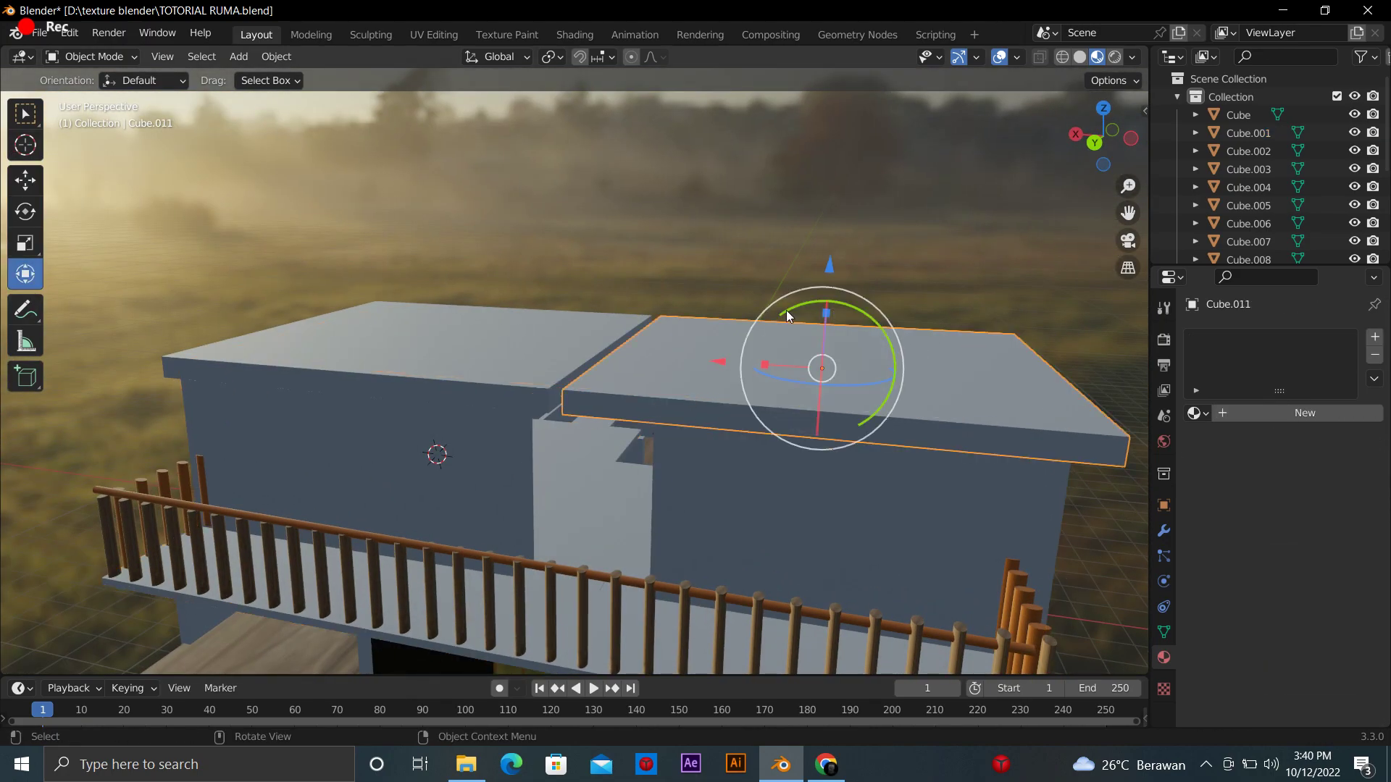
drag(823, 321, 824, 225)
scroll(825, 239, down, 3)
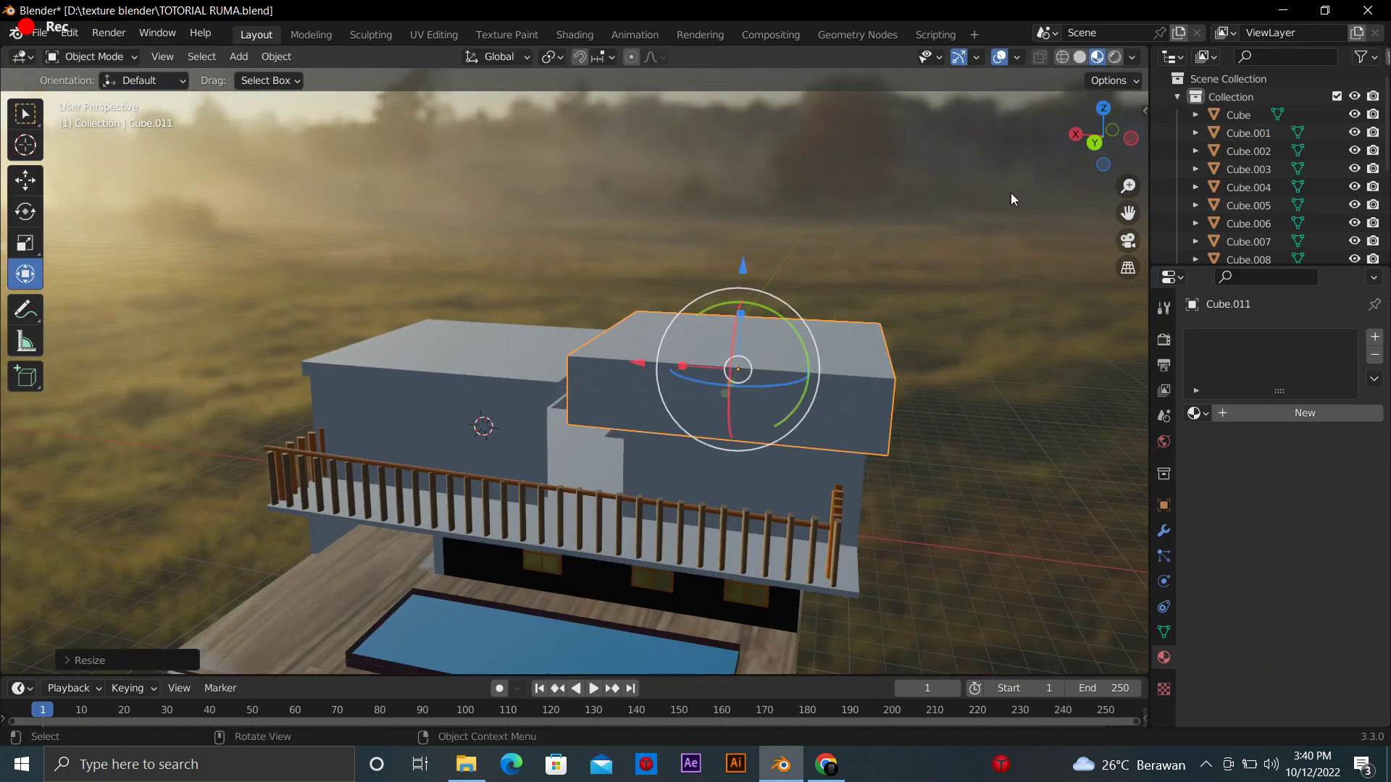
click(29, 183)
key(g)
click(689, 320)
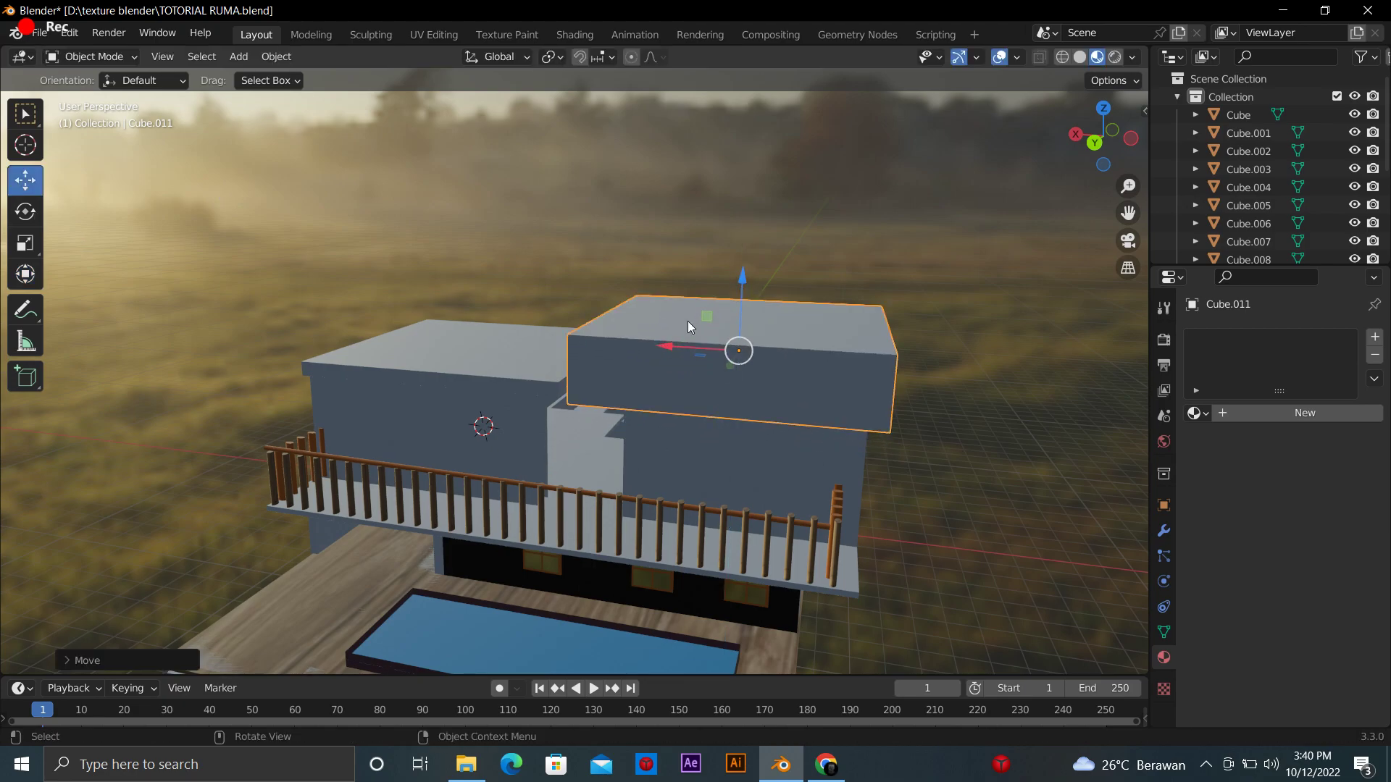
key(g)
click(681, 326)
mouse_move(681, 326)
middle_down()
mouse_move(833, 341)
mouse_move(710, 265)
middle_up()
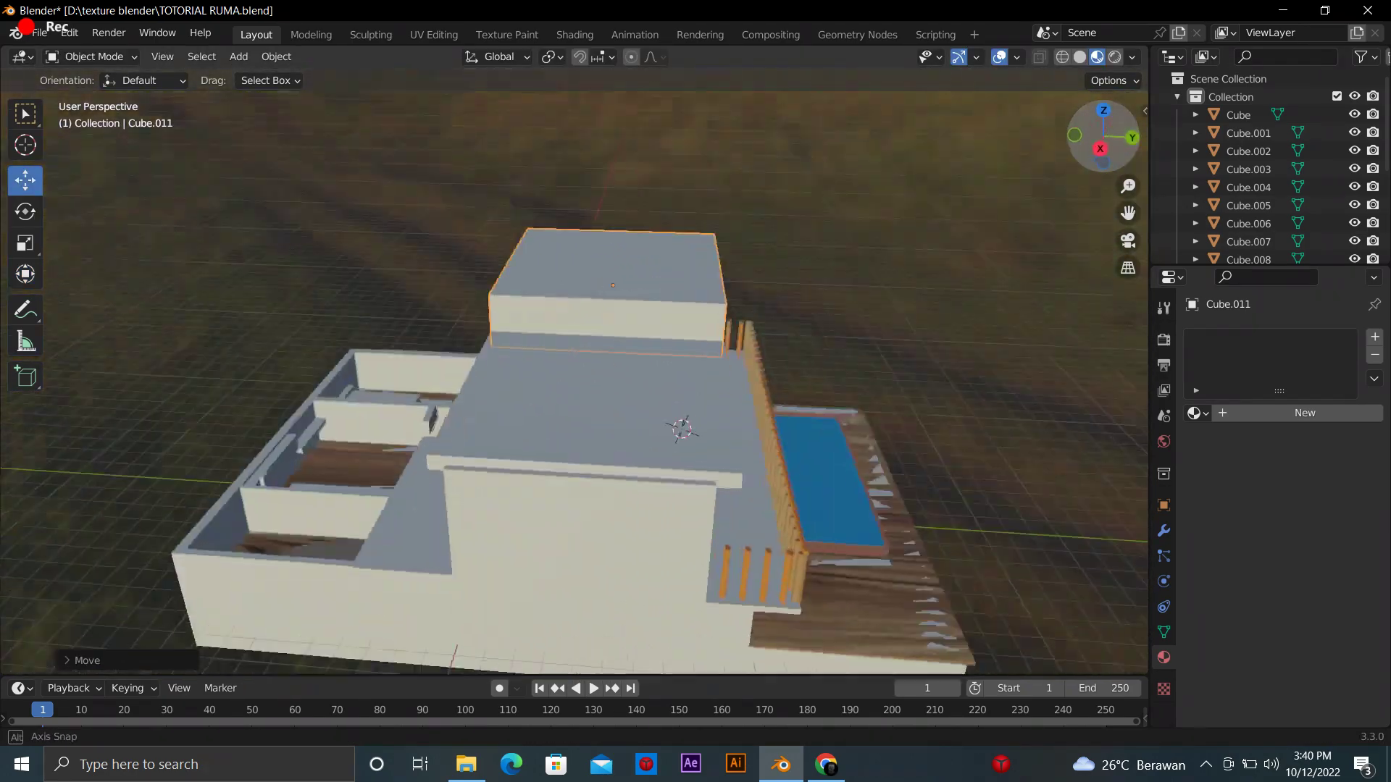
scroll(710, 265, up, 5)
Scale the right slab taller along Z and raise it into an upper-storey block
key(shift+space)
key(t)
key(s)
key(z)
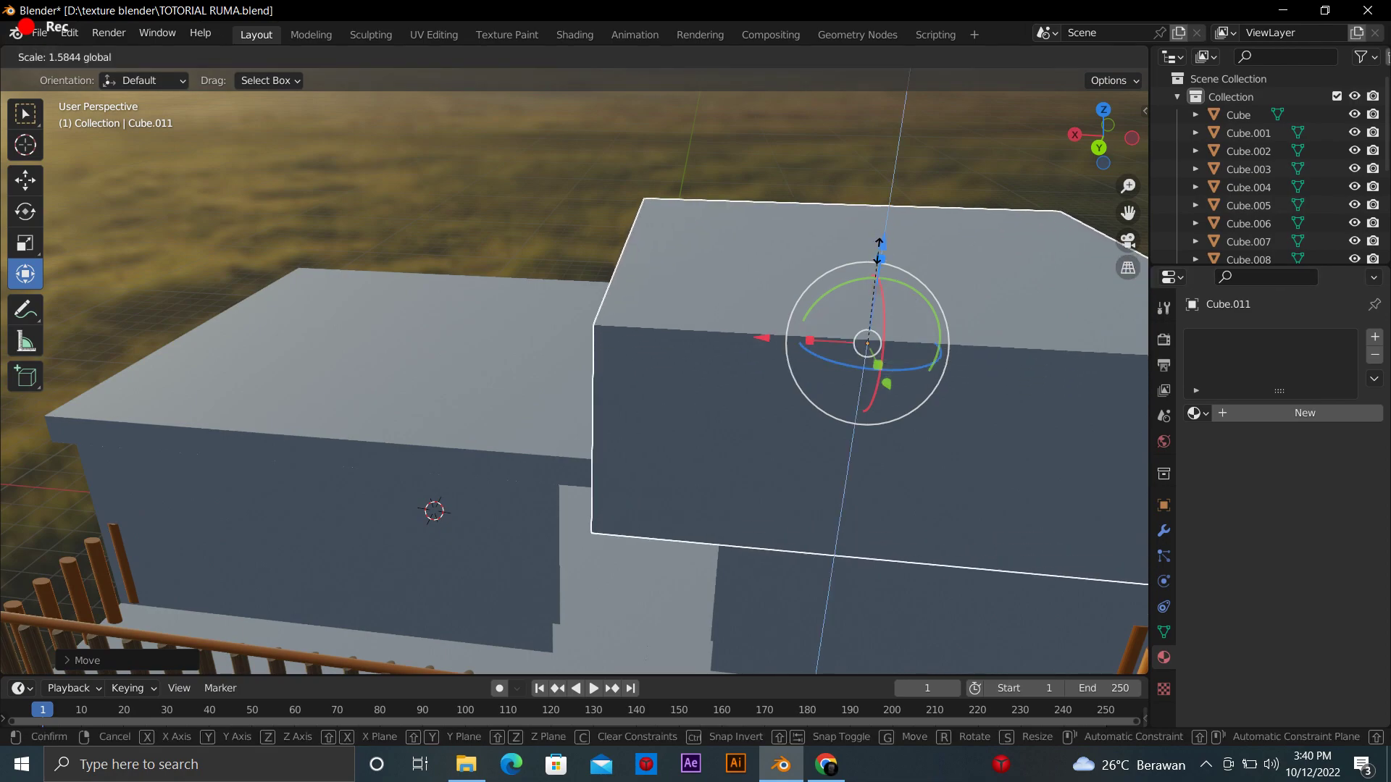
click(849, 267)
scroll(849, 267, down, 3)
click(29, 185)
drag(721, 288, 724, 249)
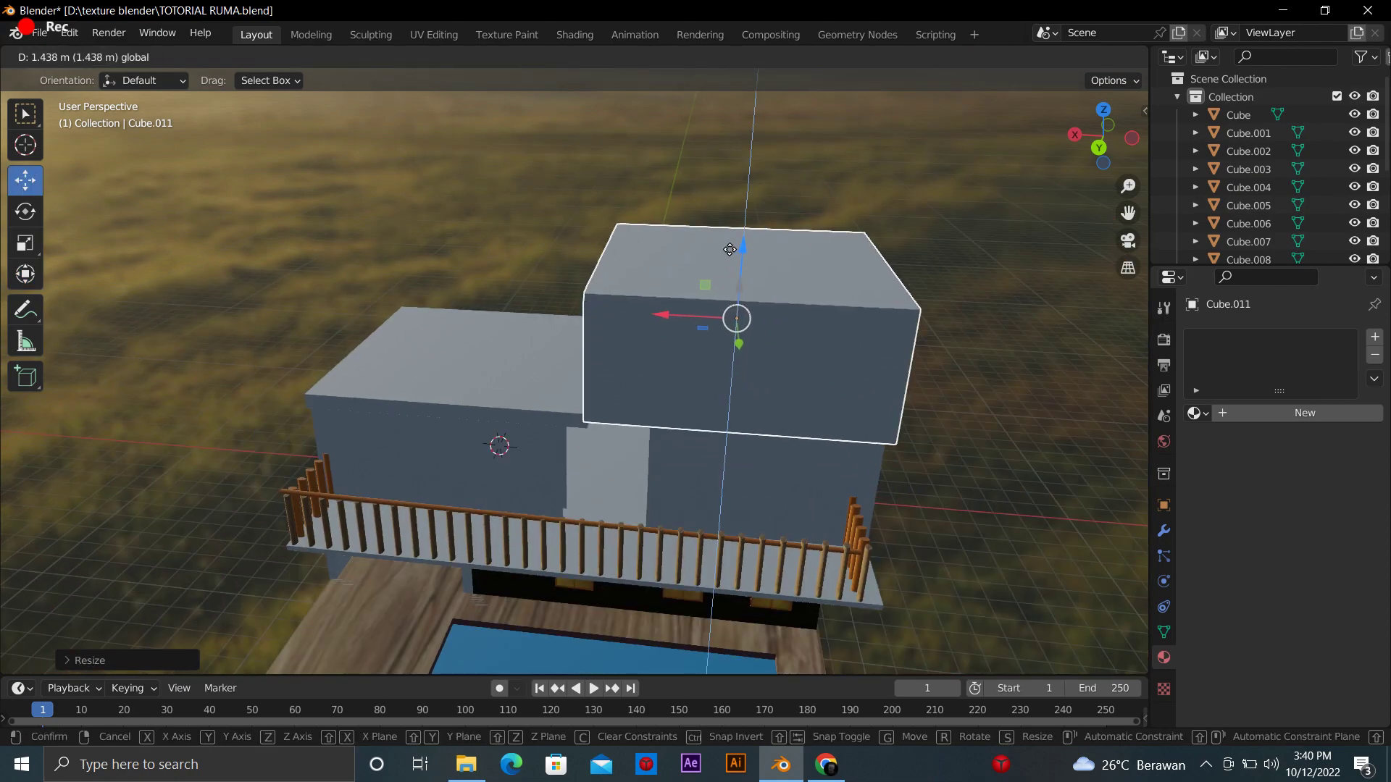
Fine-tune the tall block's height and X position, and select the left slab Cube.012 for editing
key(s)
key(z)
click(761, 217)
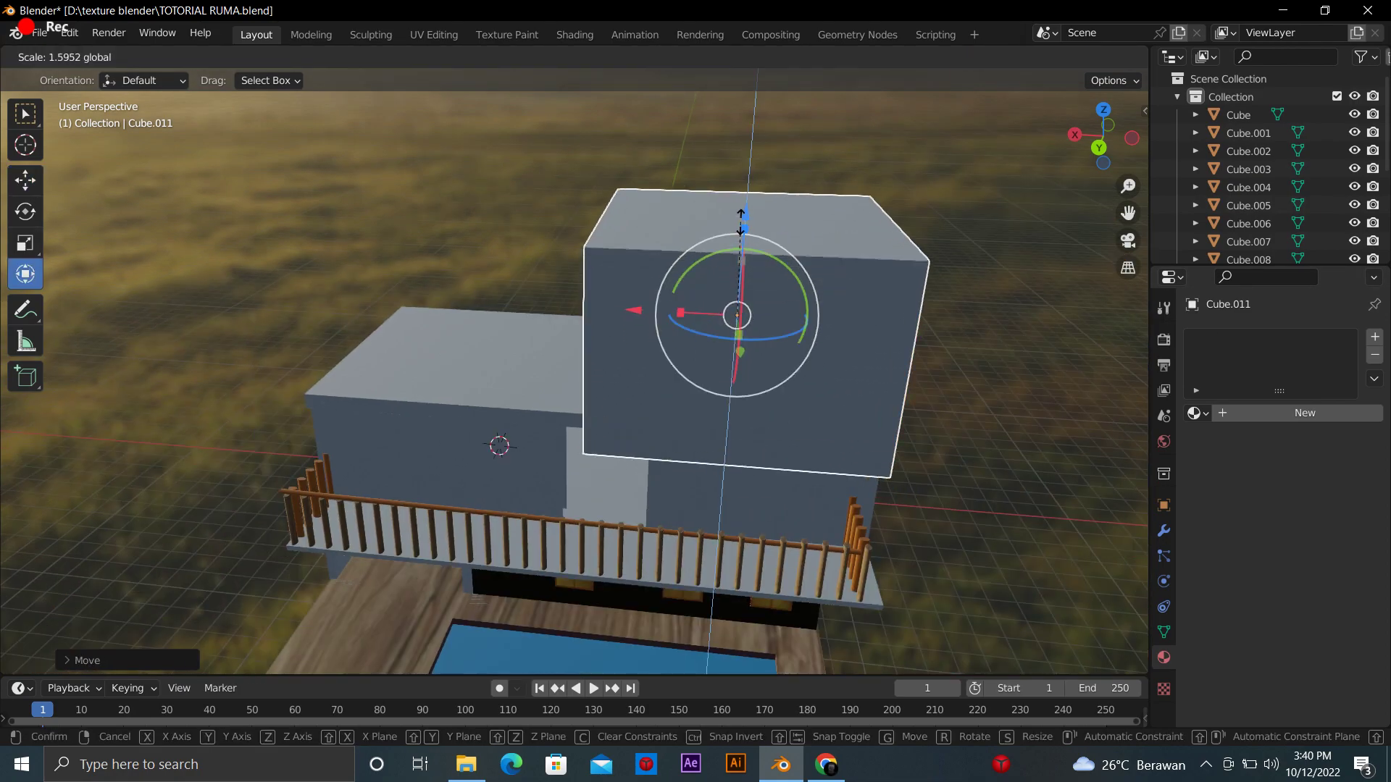
scroll(963, 232, down, 2)
mouse_move(963, 231)
middle_down()
mouse_move(905, 217)
mouse_move(1016, 161)
middle_up()
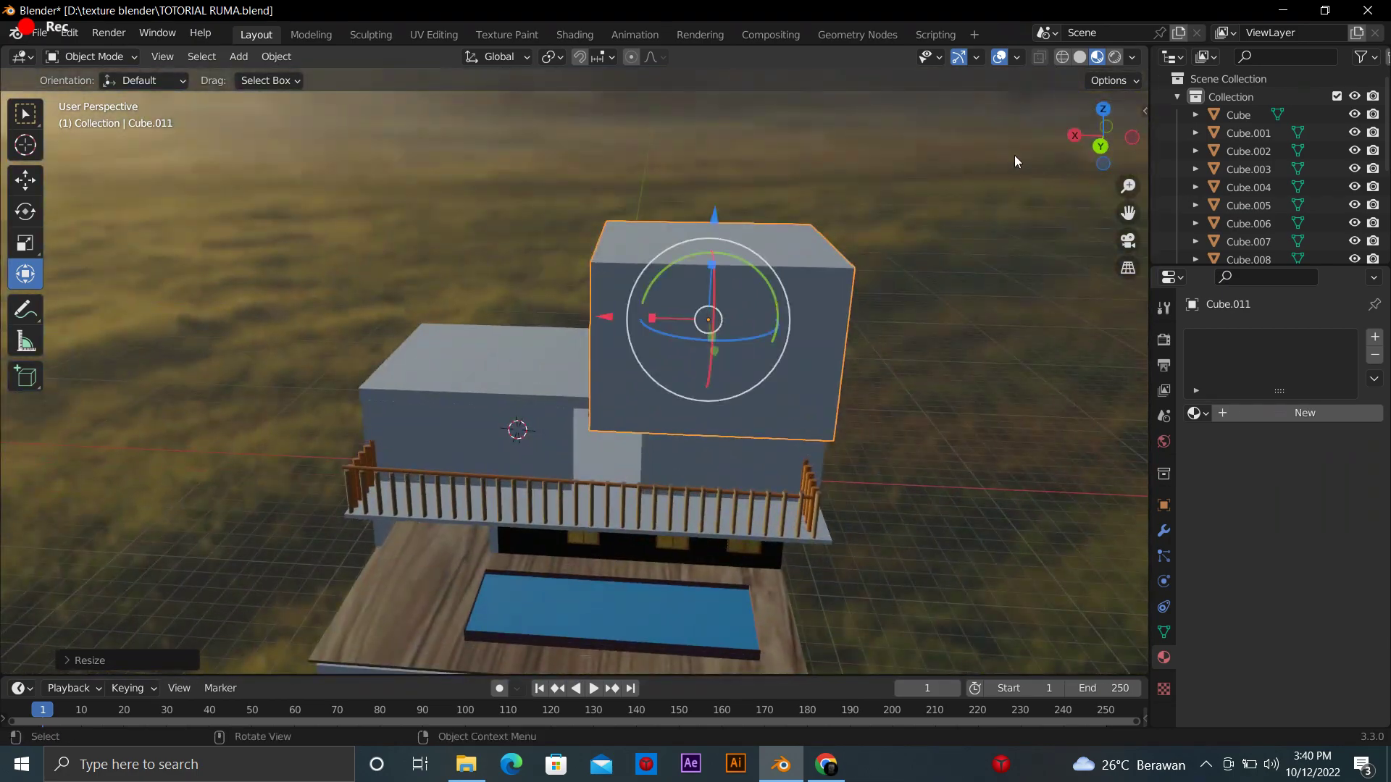
click(21, 187)
drag(637, 316, 638, 291)
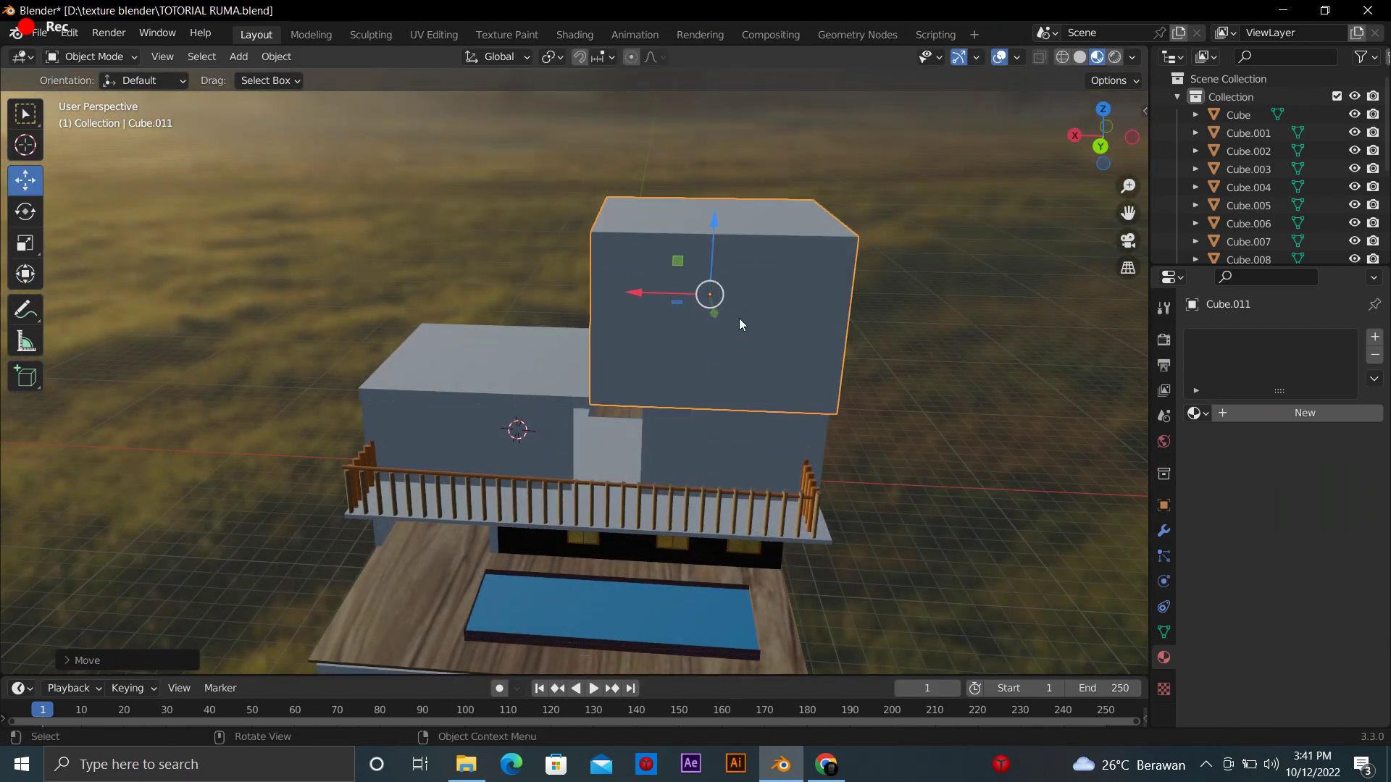
click(464, 364)
scroll(506, 364, up, 2)
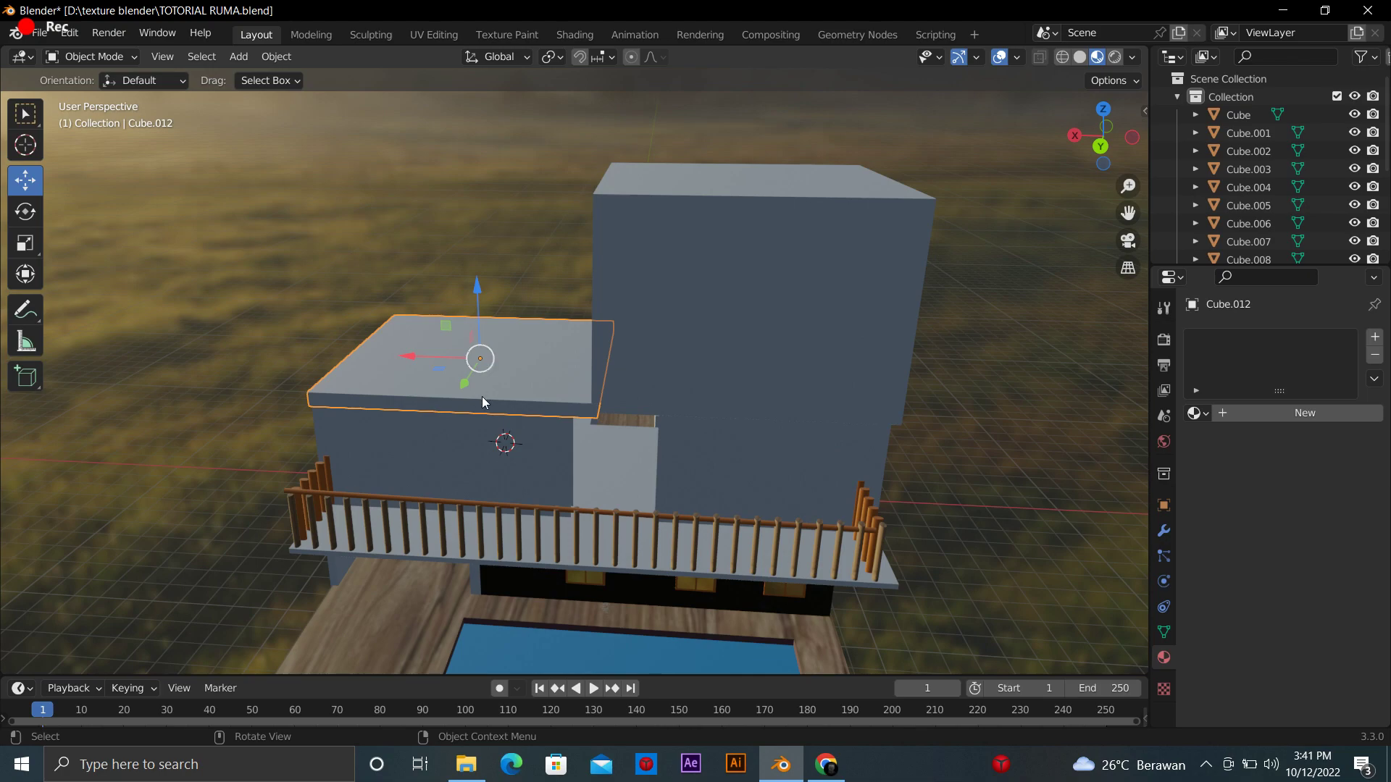
key(Tab)
Try a bevel on Cube.012's top face, undo it, and extrude the top face upward instead
click(25, 473)
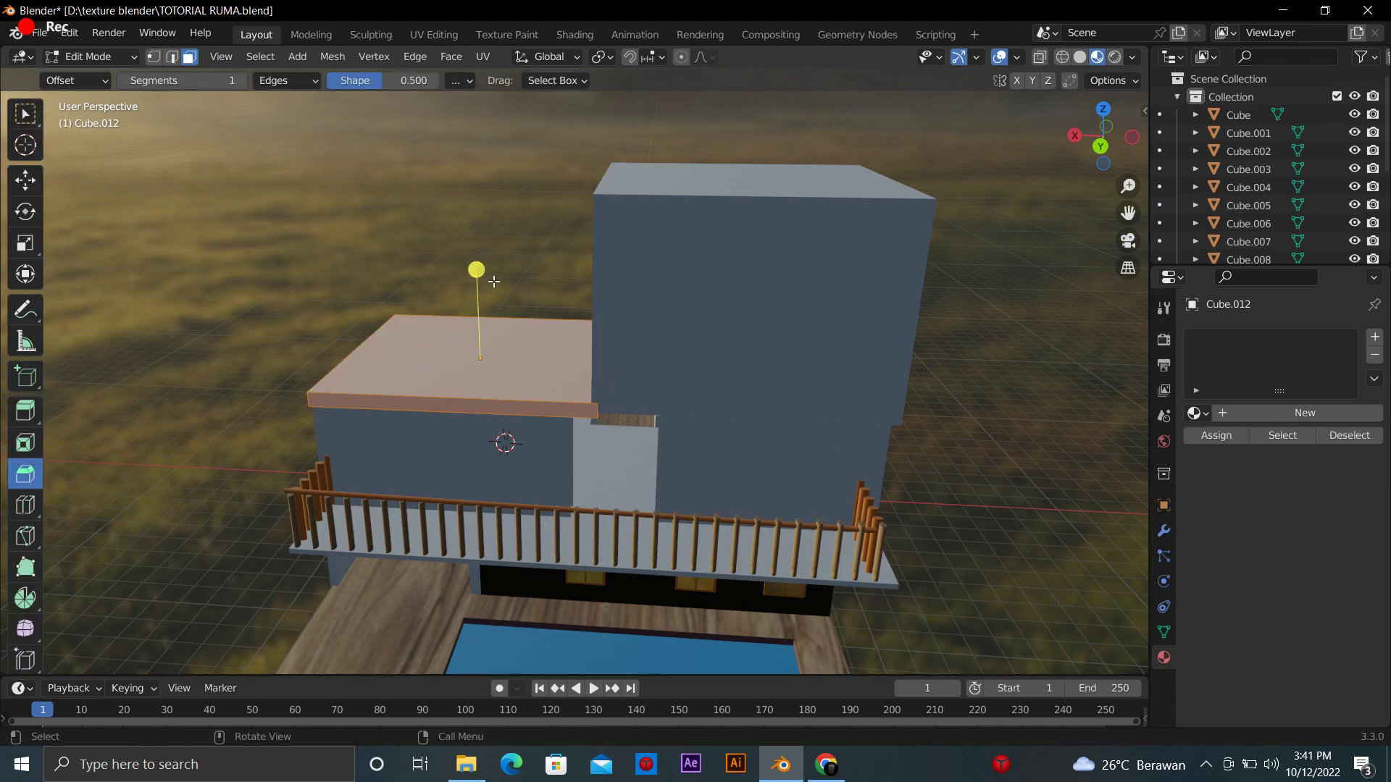
drag(494, 282, 545, 389)
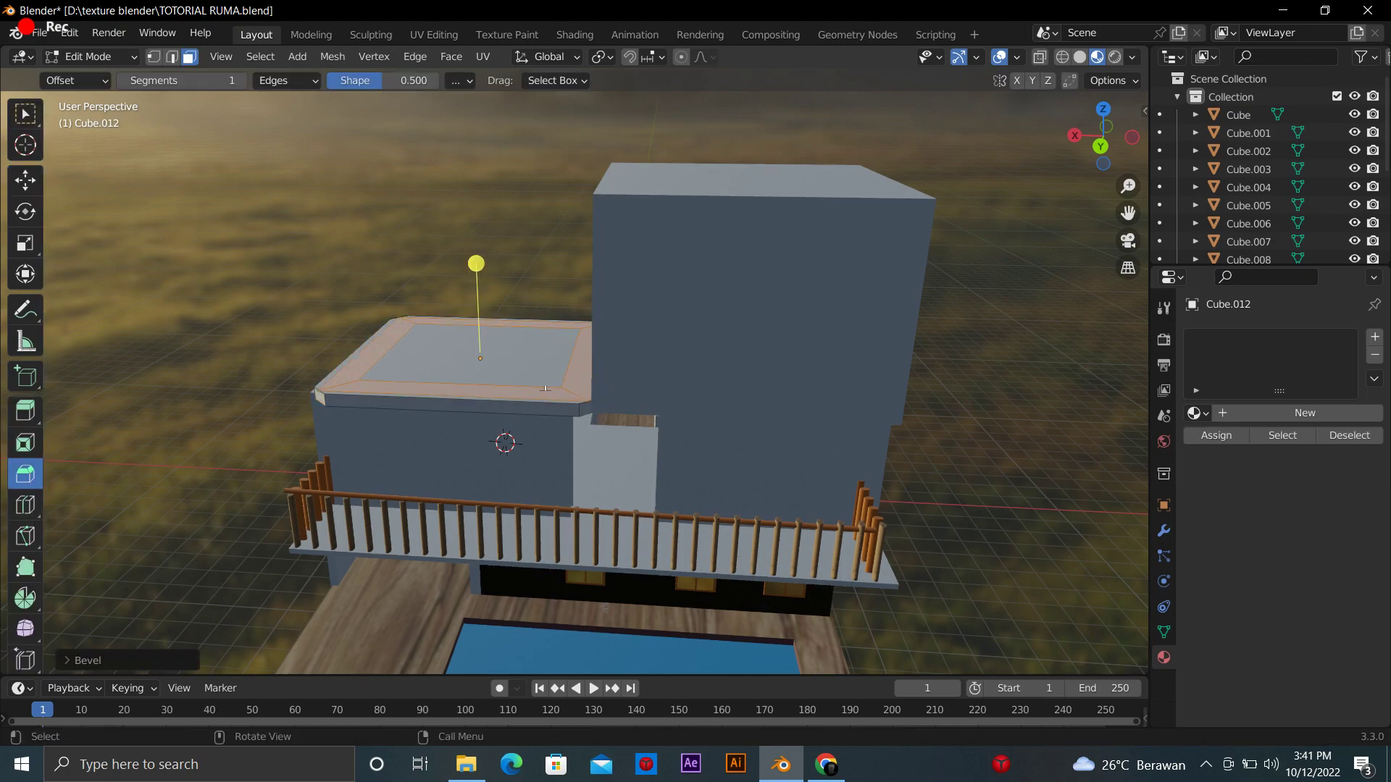
key(ctrl+z)
click(16, 422)
mouse_move(475, 285)
mouse_down()
mouse_move(478, 227)
mouse_move(478, 239)
mouse_up()
key(Tab)
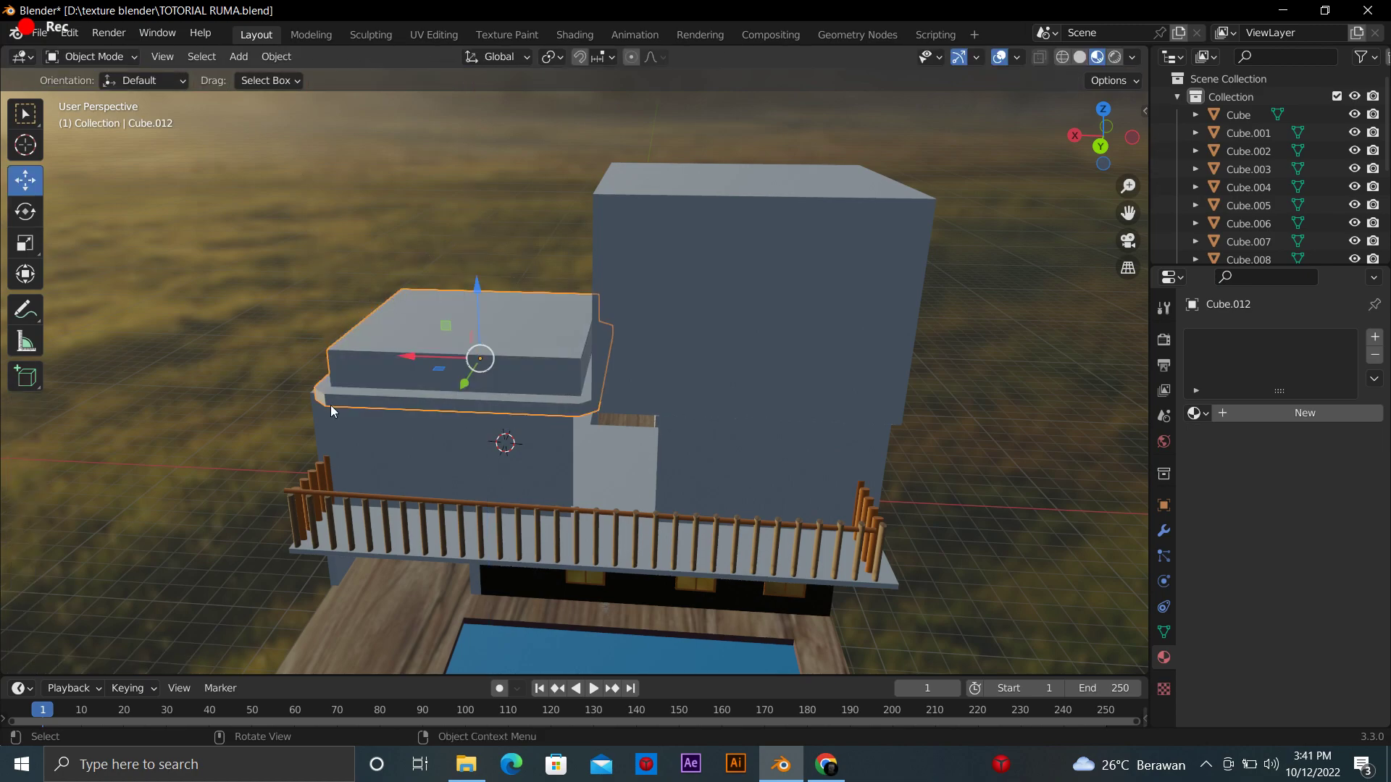
Select the tall upper block and bring its top into view for mesh editing
click(905, 406)
mouse_move(994, 212)
middle_down()
mouse_move(797, 239)
mouse_move(294, 455)
middle_up()
click(15, 270)
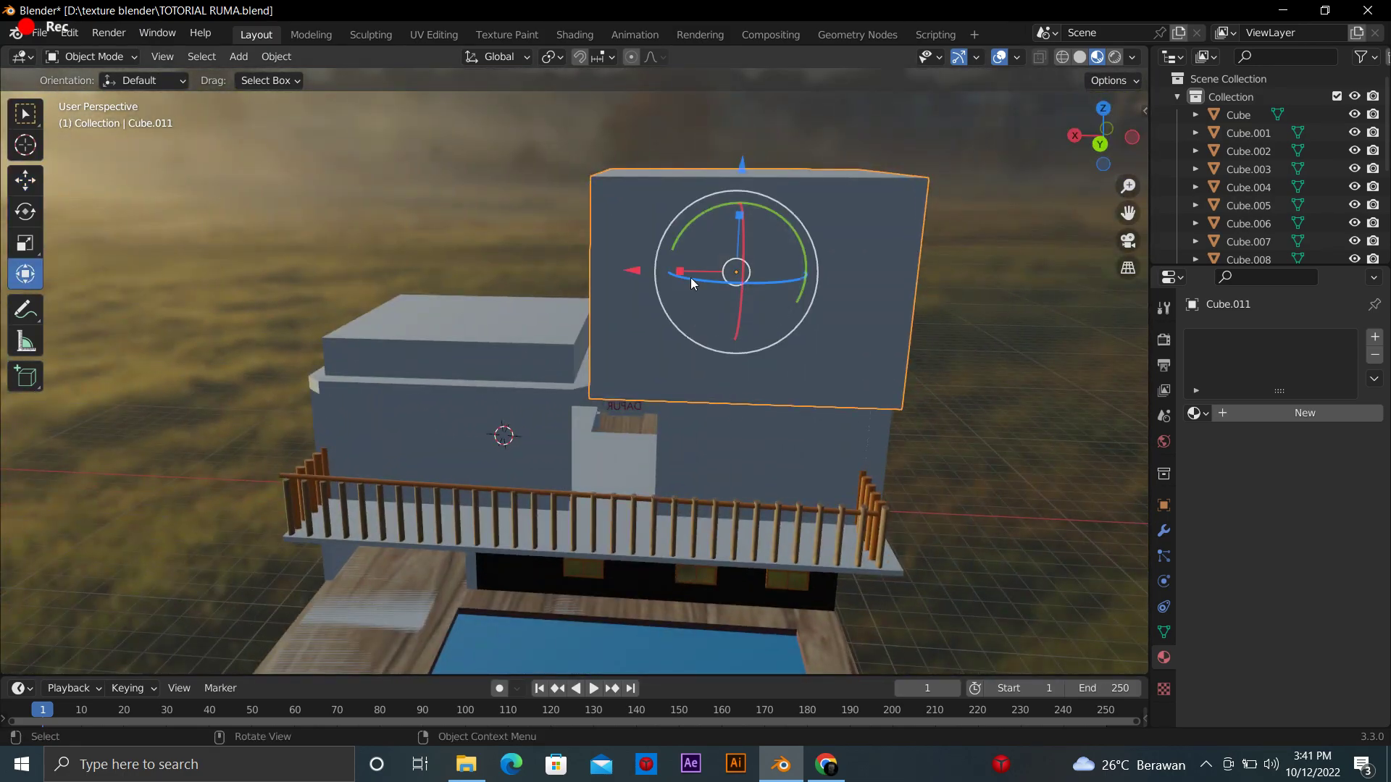
middle_drag(1072, 245, 693, 324)
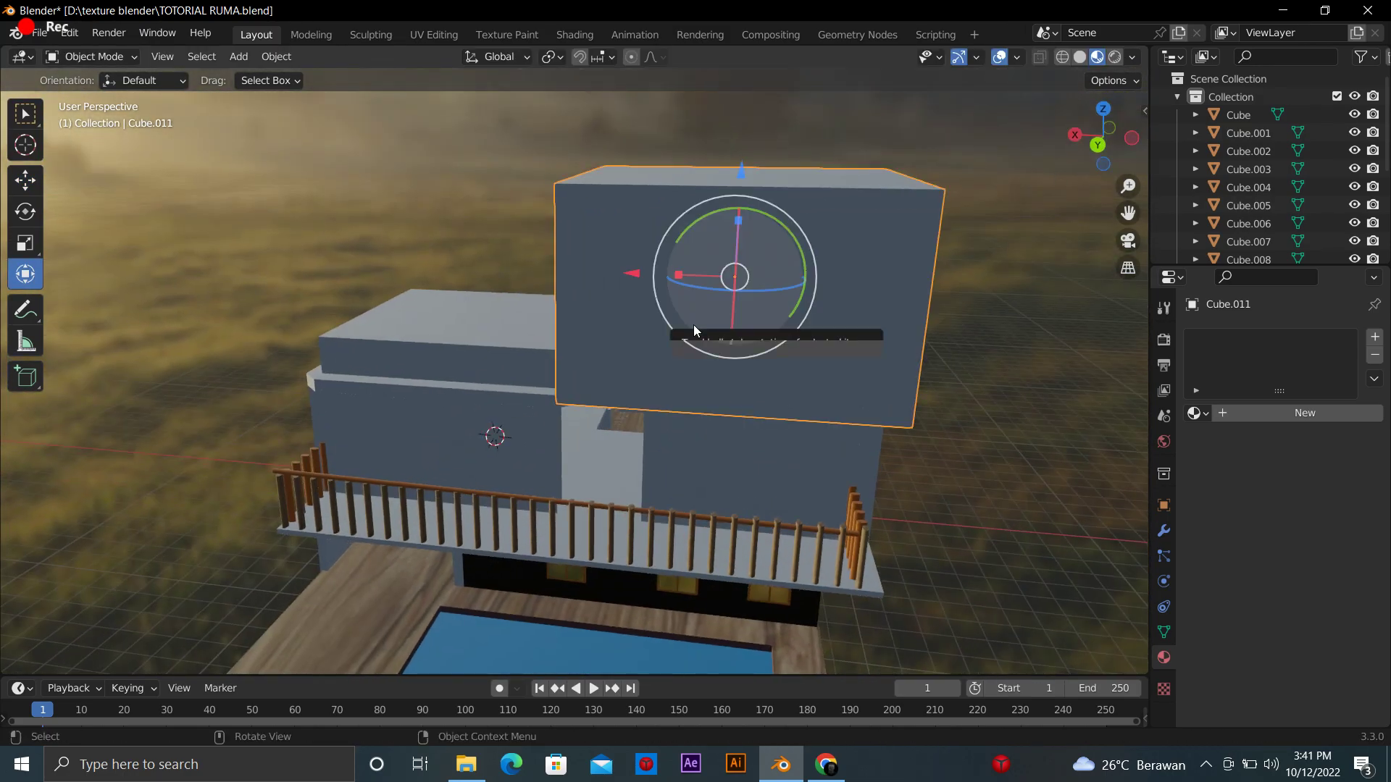
key(Tab)
Add two horizontal loop cuts on the upper block, one slid near the top
click(26, 504)
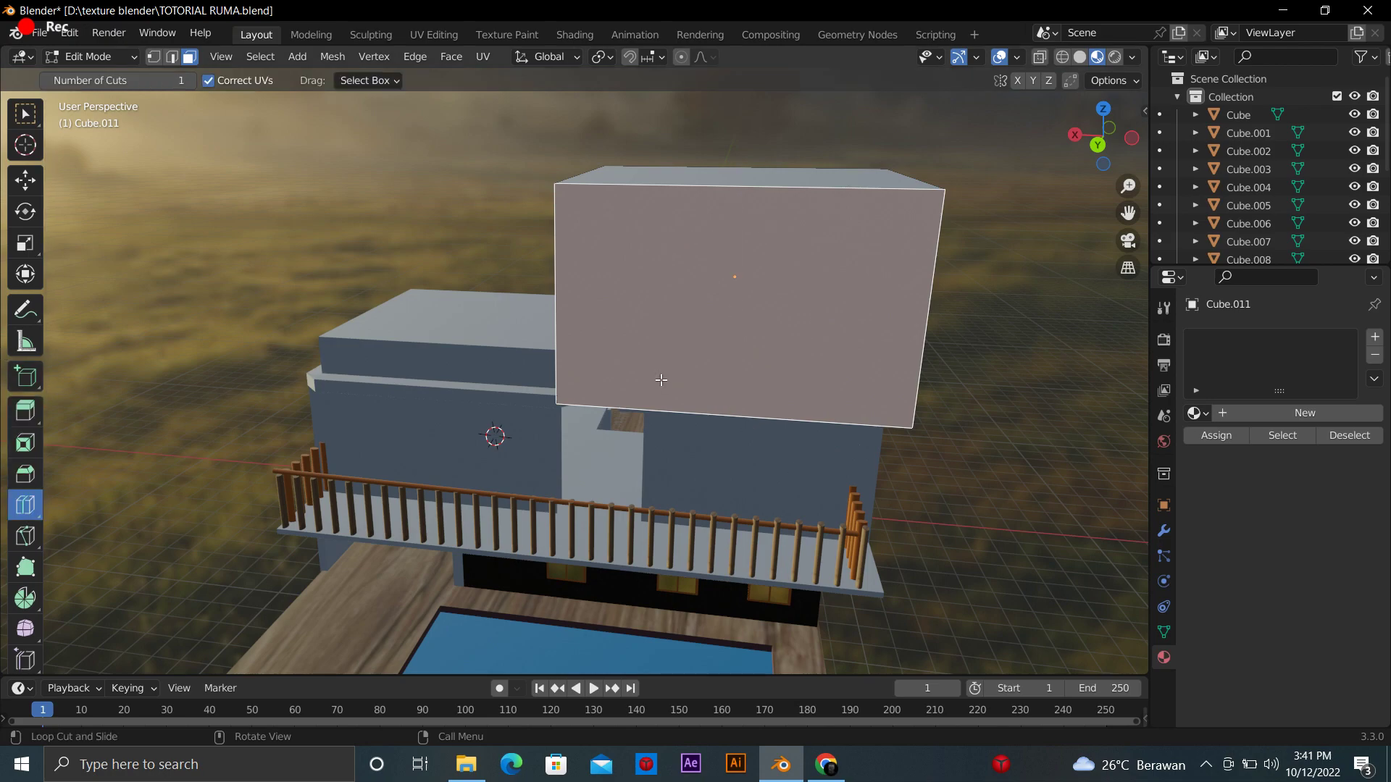
drag(661, 380, 635, 311)
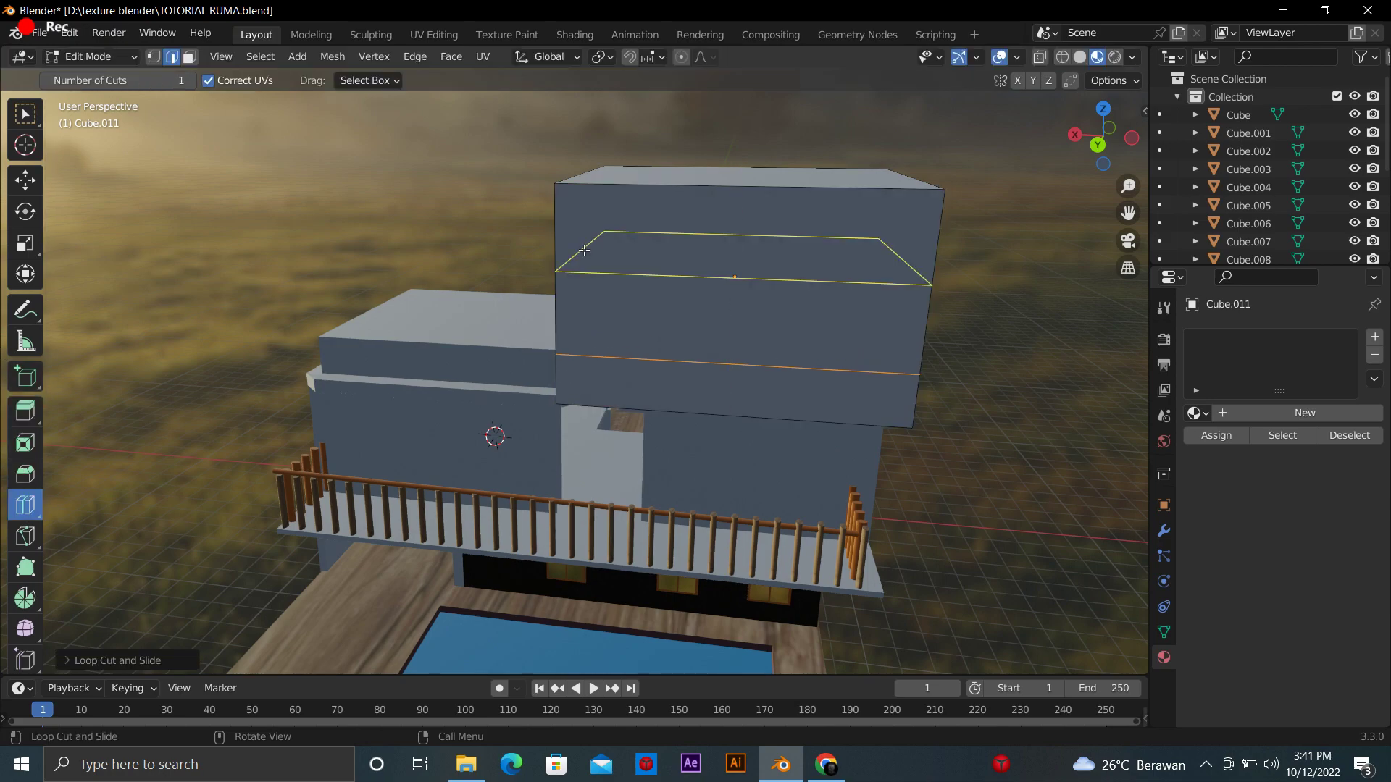
drag(585, 250, 562, 223)
click(26, 411)
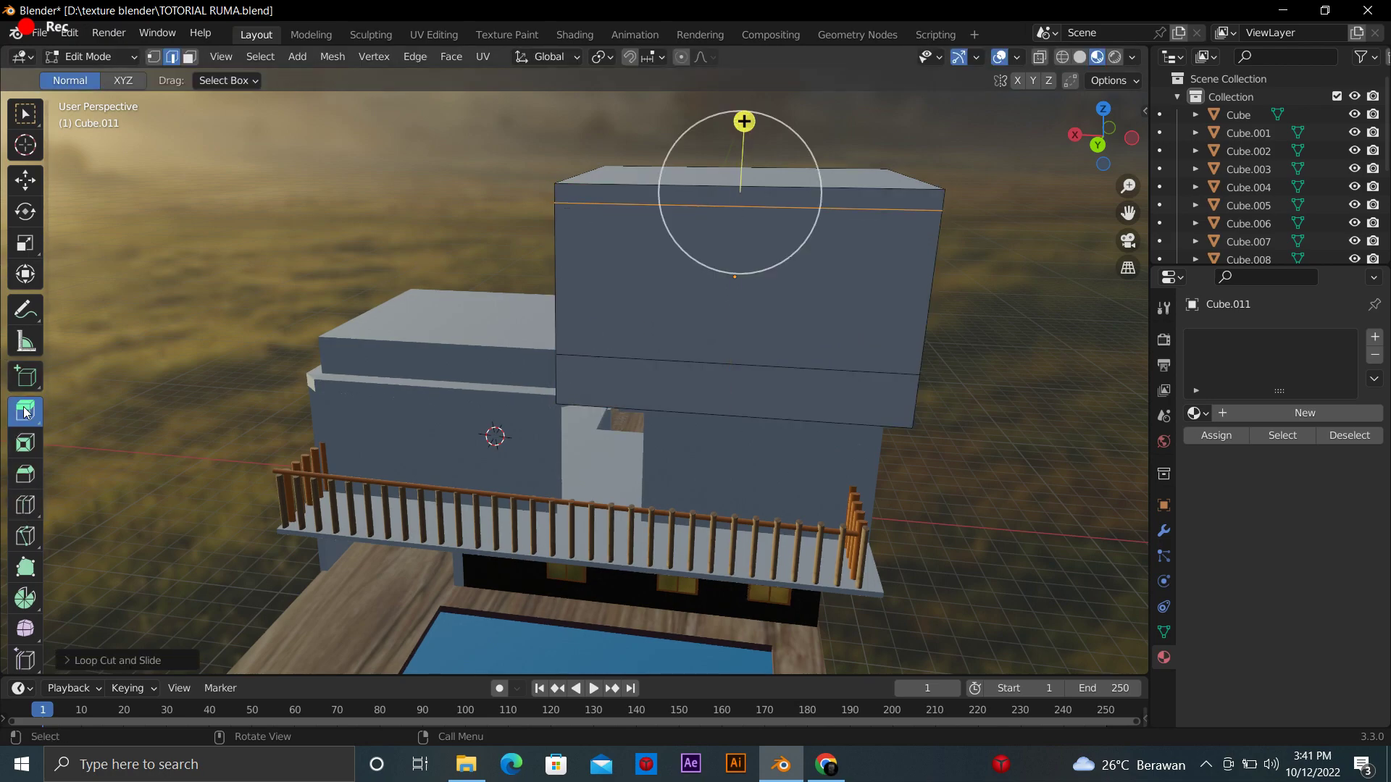
click(189, 57)
Cut a vertical edge loop on the block and slide it toward the right edge
click(25, 505)
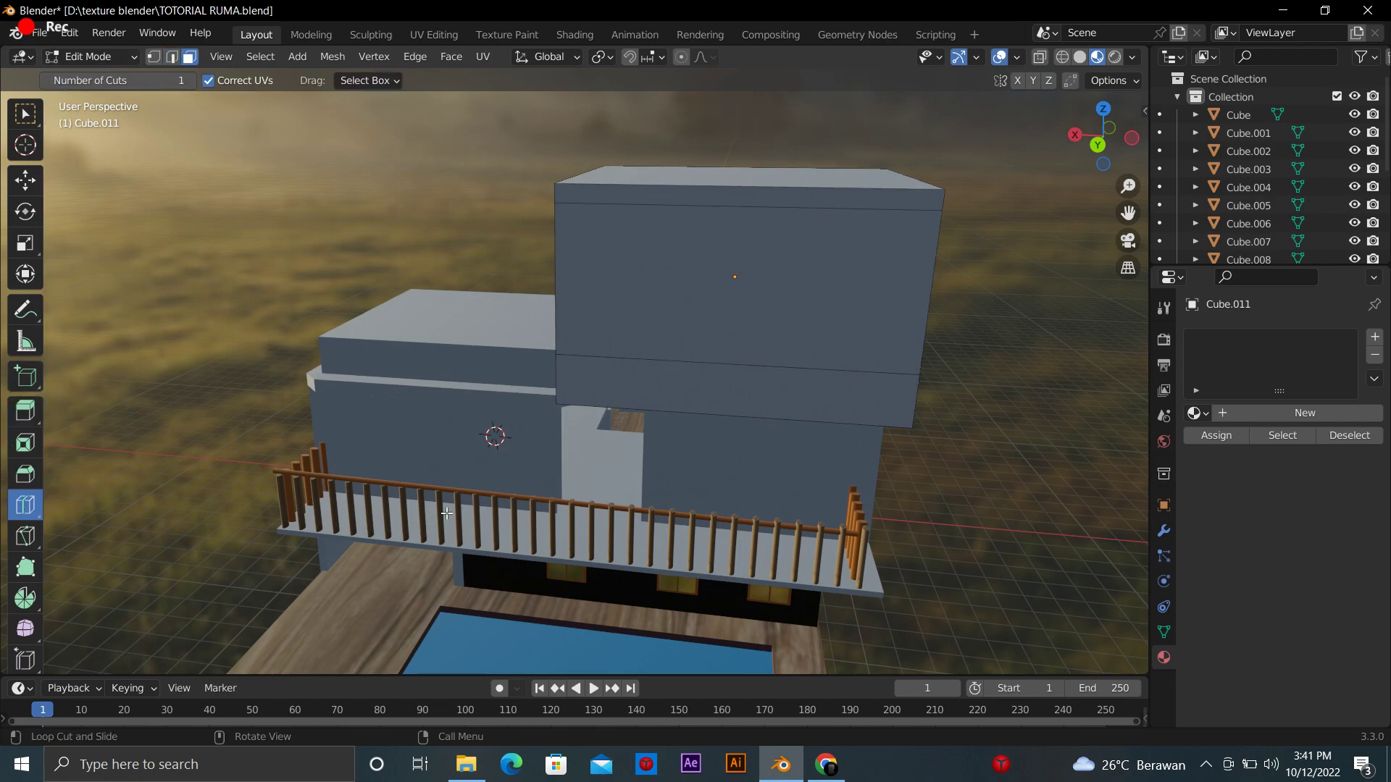
drag(731, 362, 435, 361)
right_click(413, 358)
key(g)
key(g)
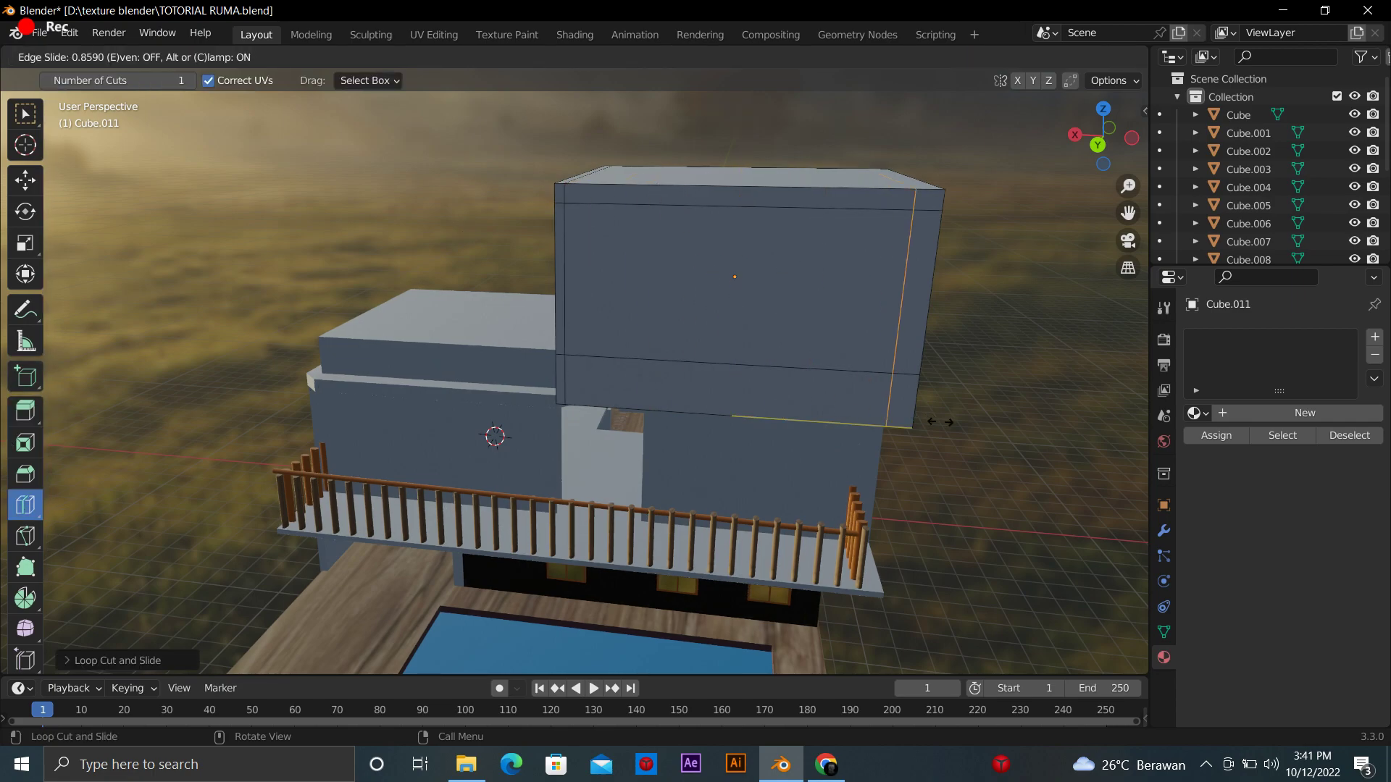
click(954, 427)
Push the upper front face inward to recess it
click(26, 411)
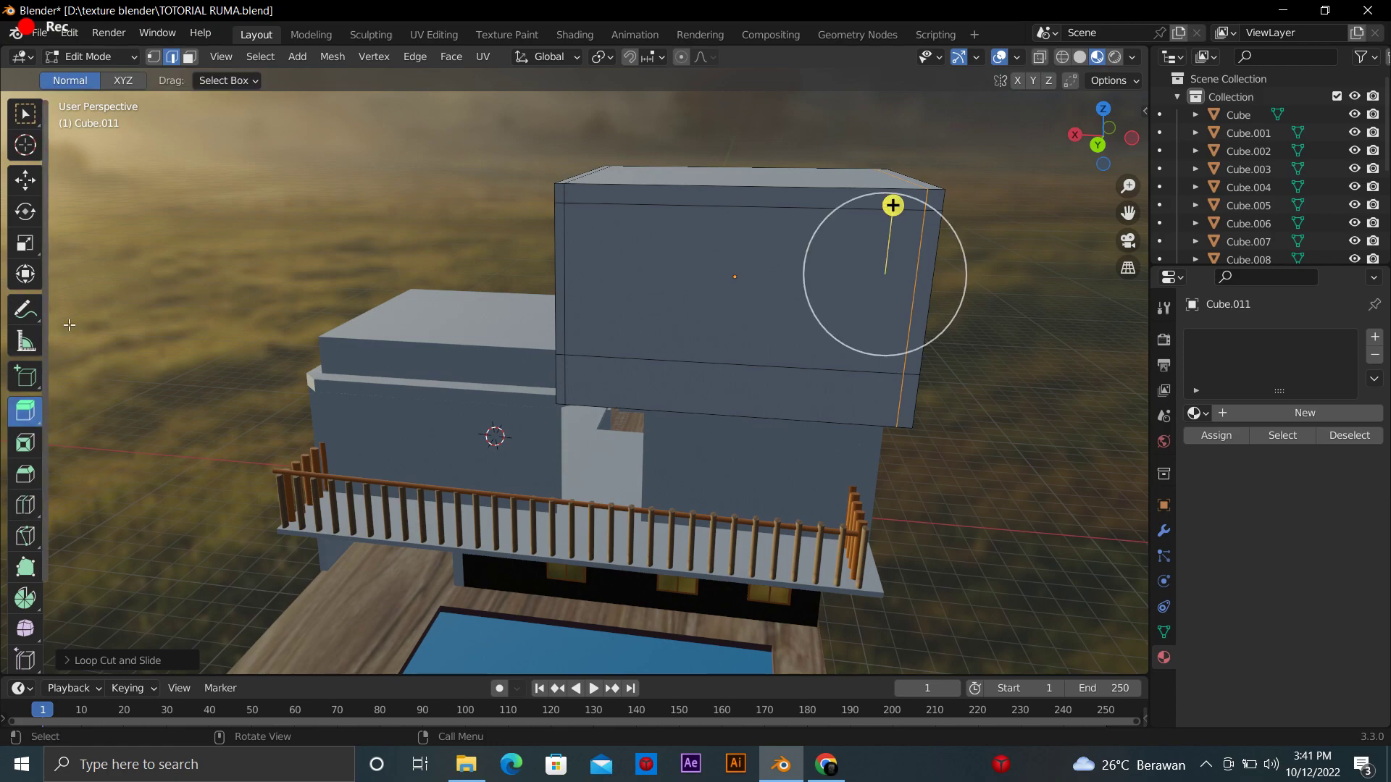
click(732, 302)
drag(732, 302, 749, 285)
scroll(749, 285, up, 3)
middle_drag(652, 507, 718, 519)
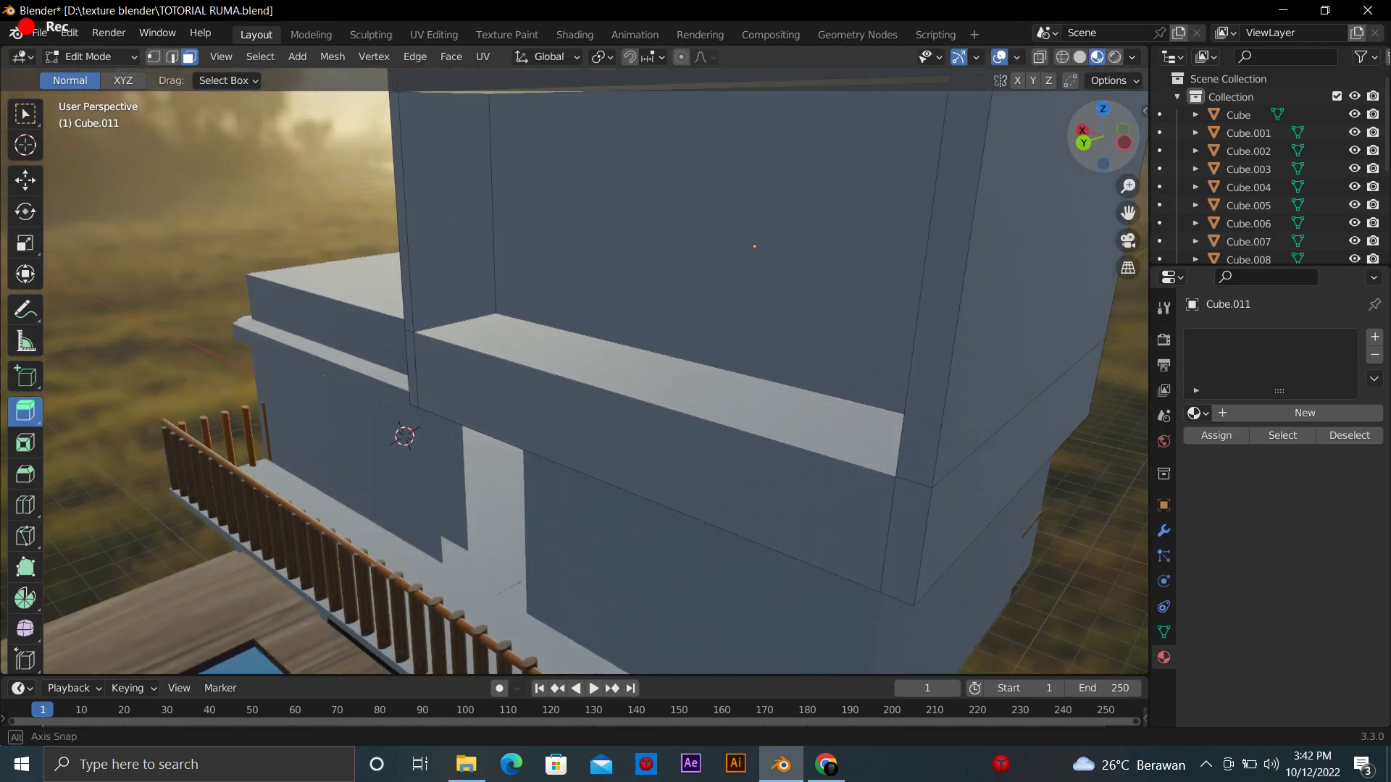
Extrude the front band face and its left end face outward
click(833, 499)
shift+click(462, 389)
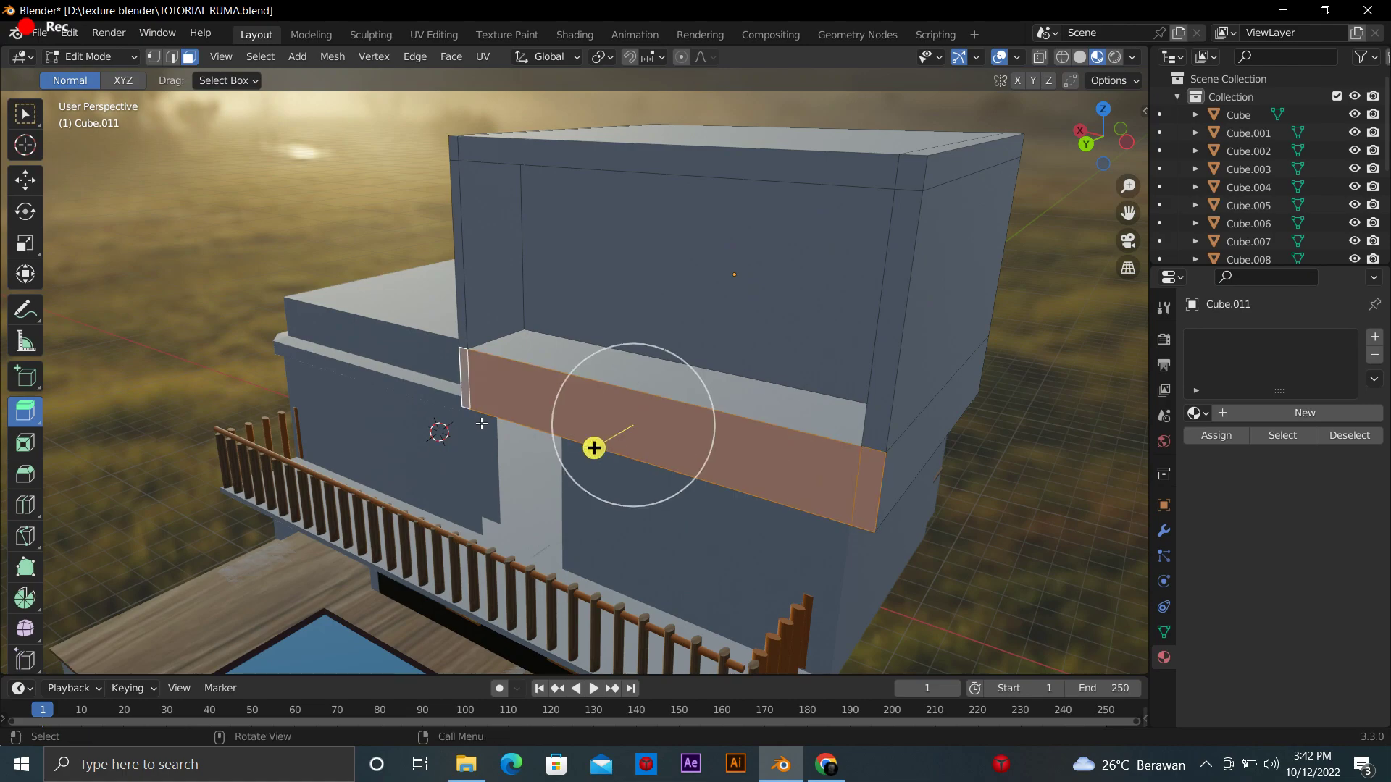
key(e)
click(507, 434)
middle_drag(507, 434, 958, 516)
click(957, 516)
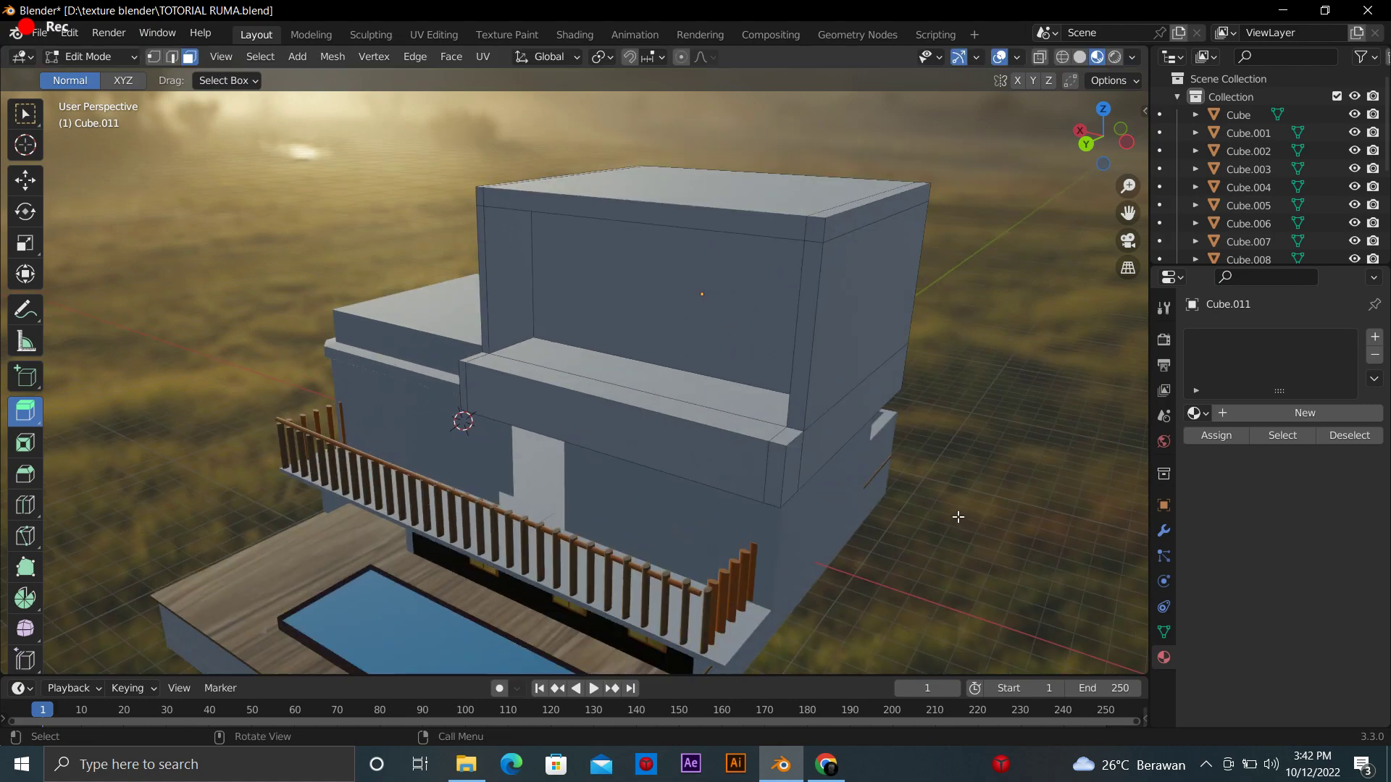
click(464, 388)
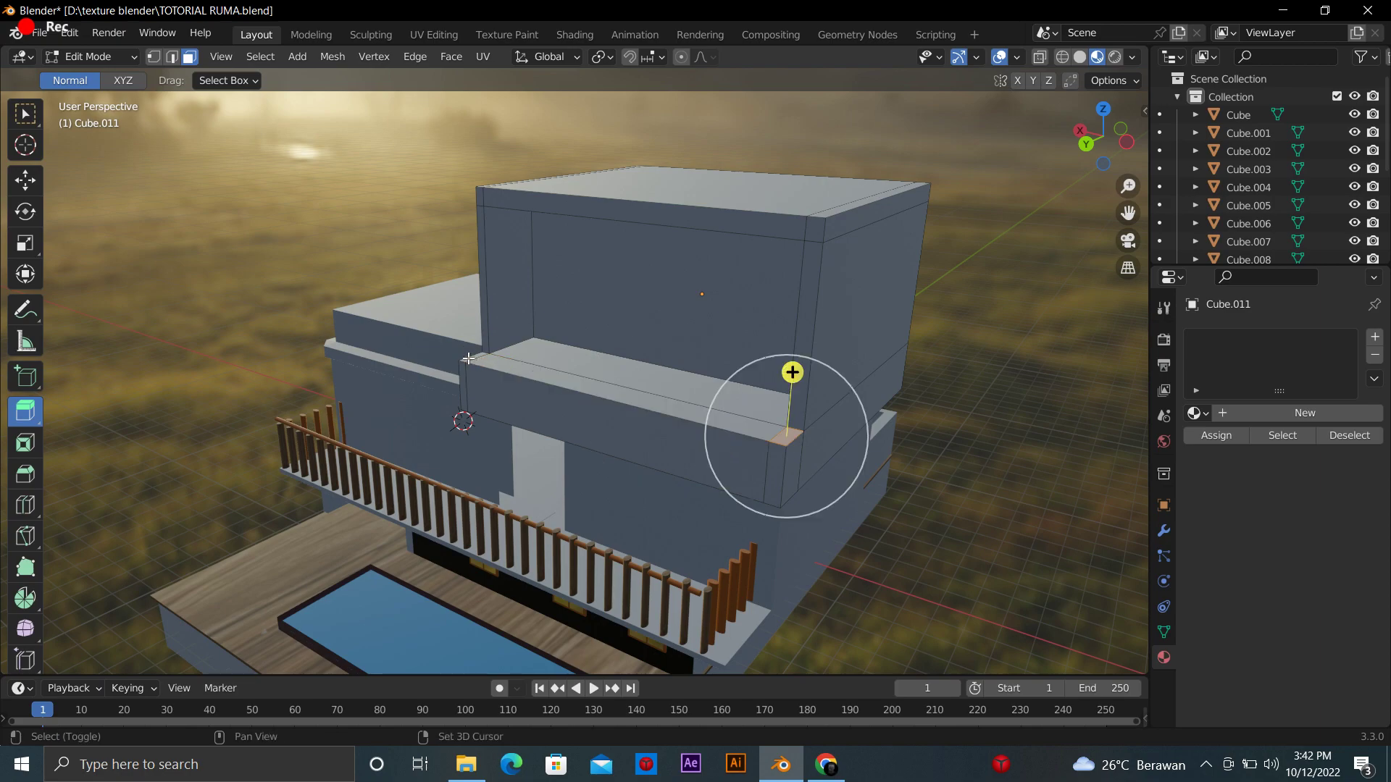
shift+click(703, 408)
key(alt+a)
key(ctrl+z)
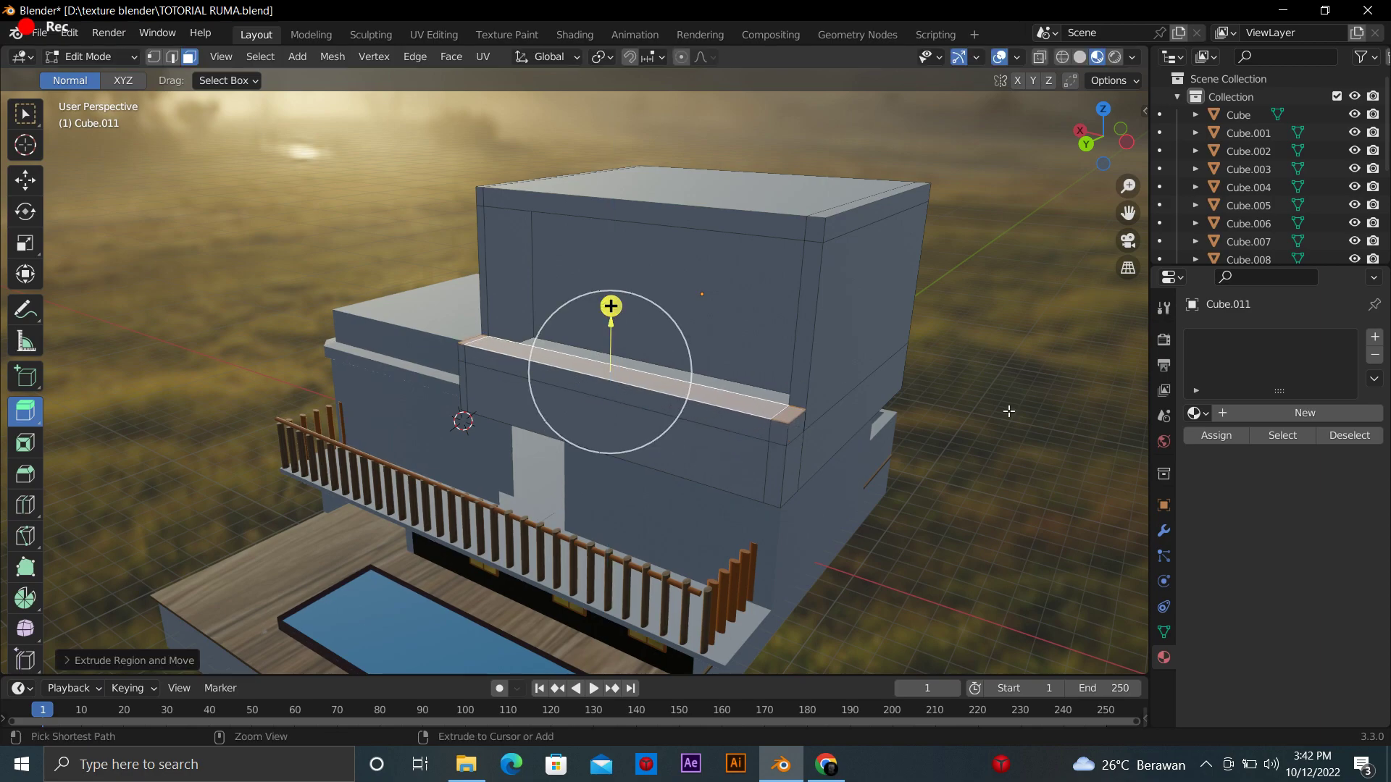
key(alt+a)
Cut another edge loop on the upper block and extrude the front ledge faces outward
mouse_move(669, 362)
middle_down()
mouse_move(717, 341)
mouse_move(742, 495)
middle_up()
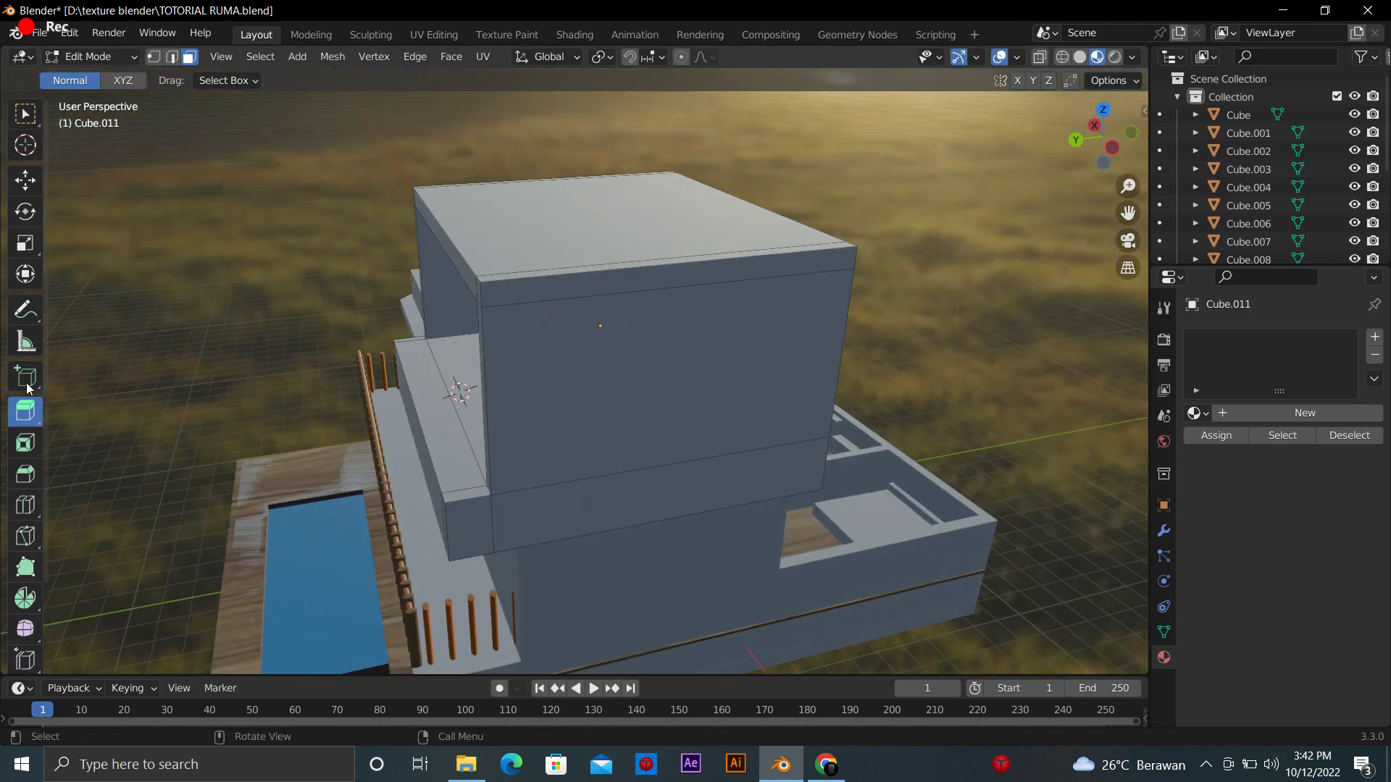
click(26, 505)
click(483, 405)
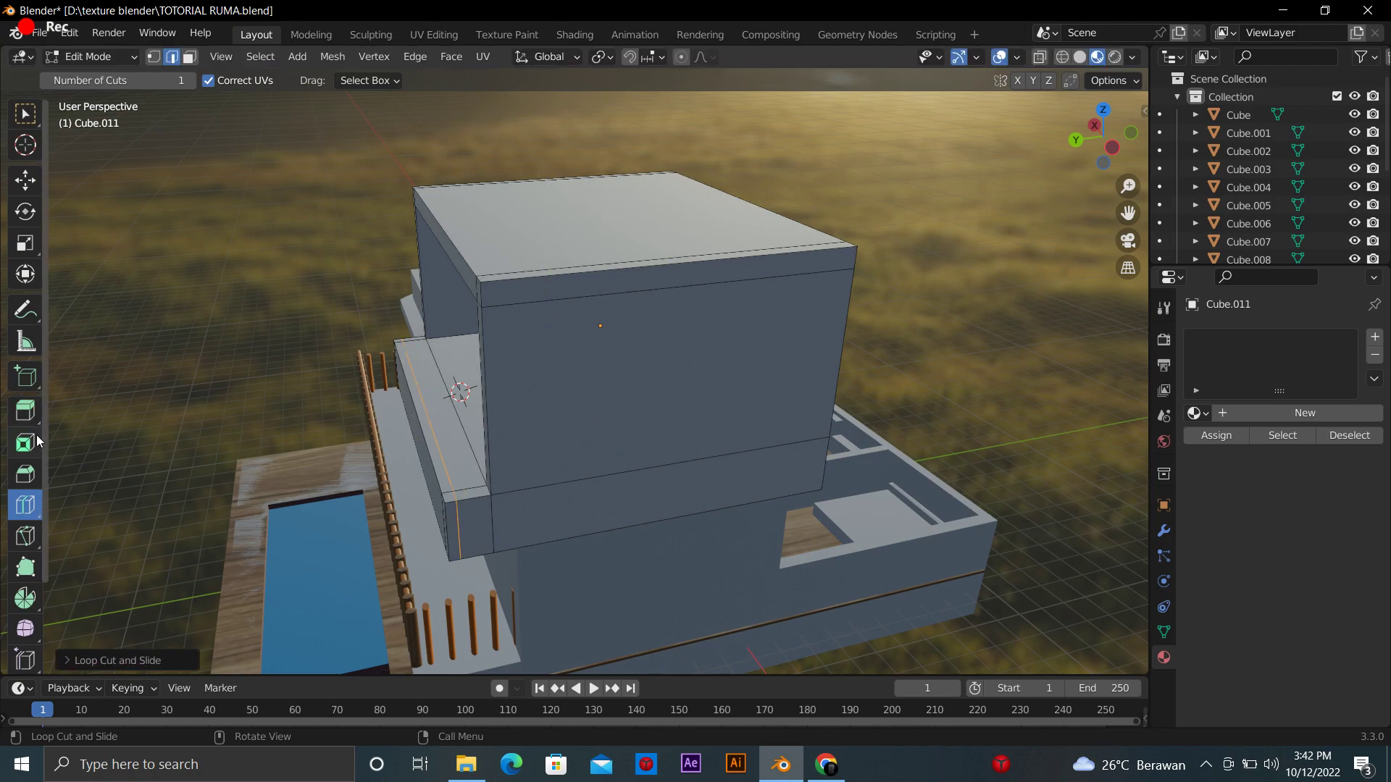
click(26, 411)
key(3)
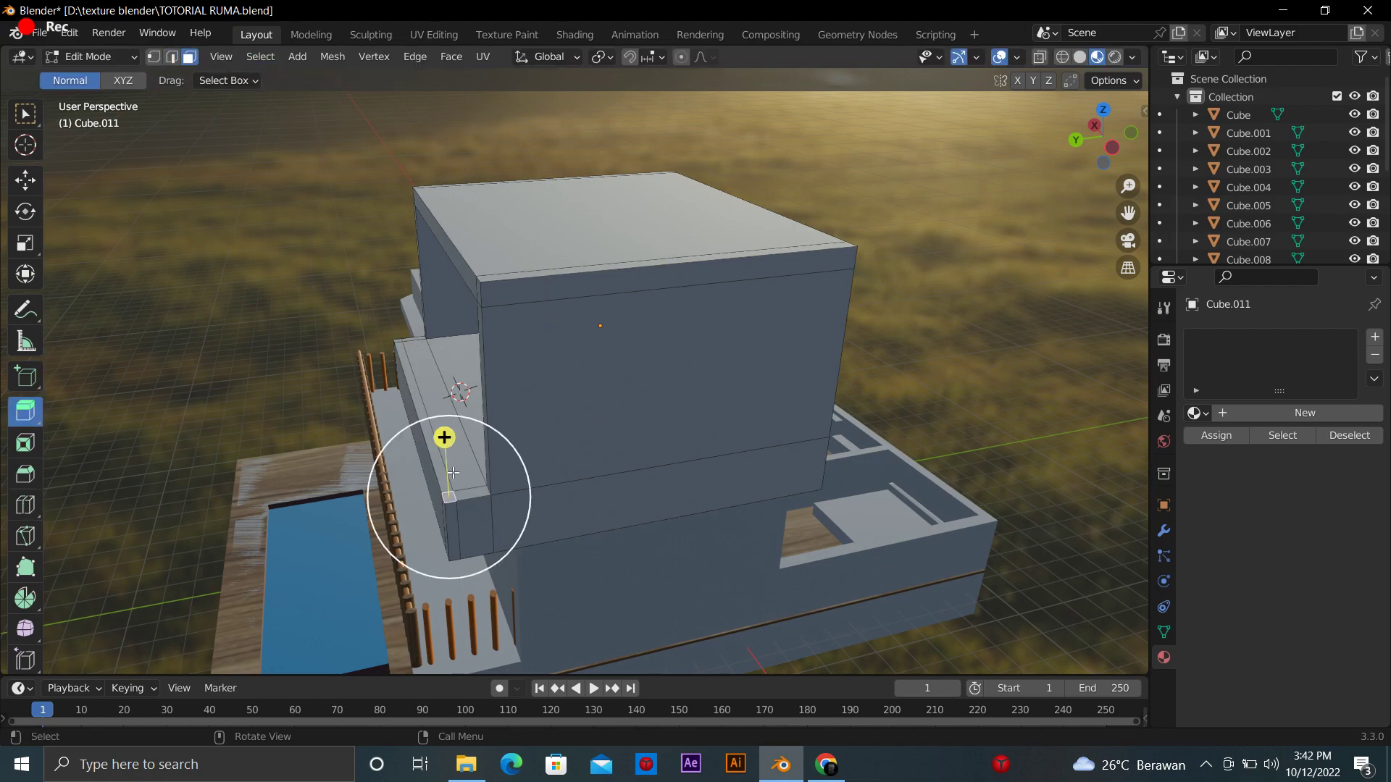
middle_drag(427, 377, 924, 248)
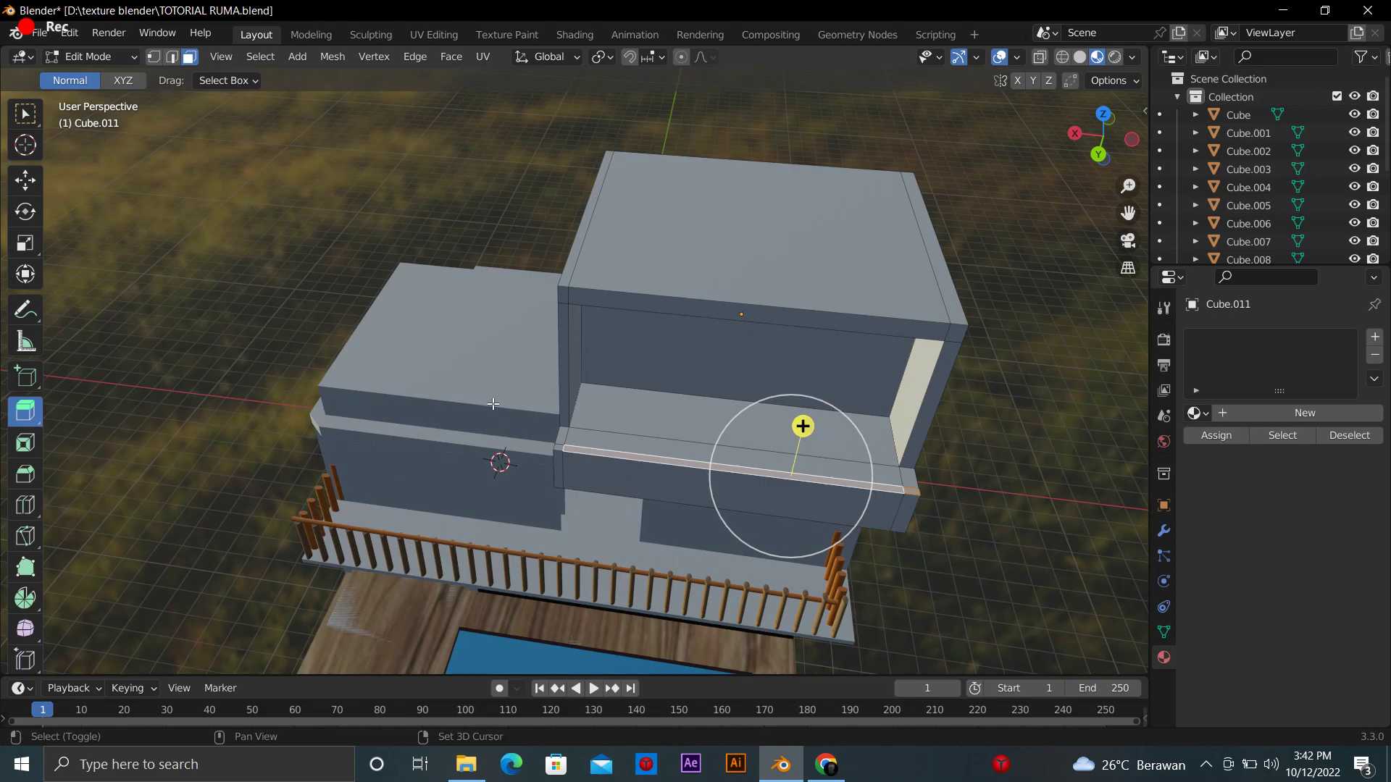
shift+click(565, 429)
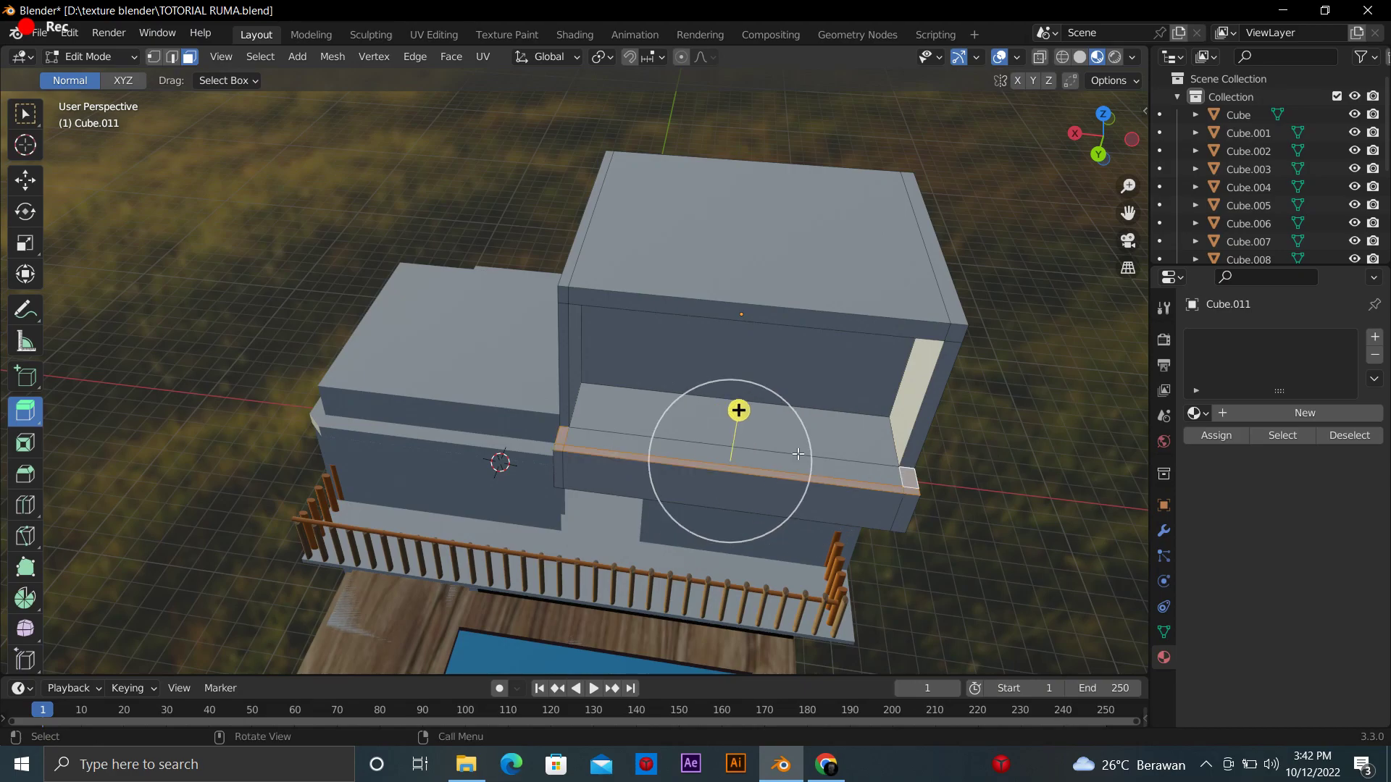
drag(701, 409, 1067, 549)
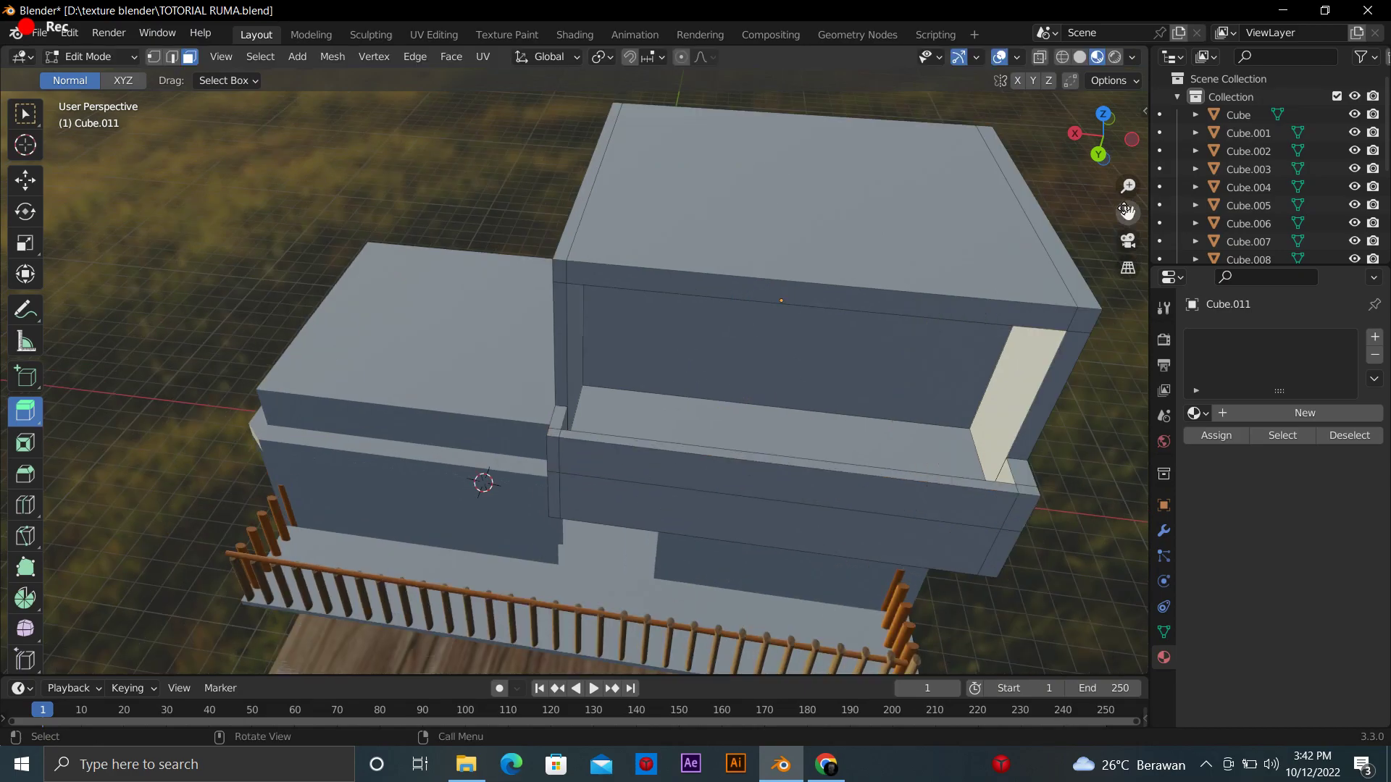
drag(1103, 138, 1072, 123)
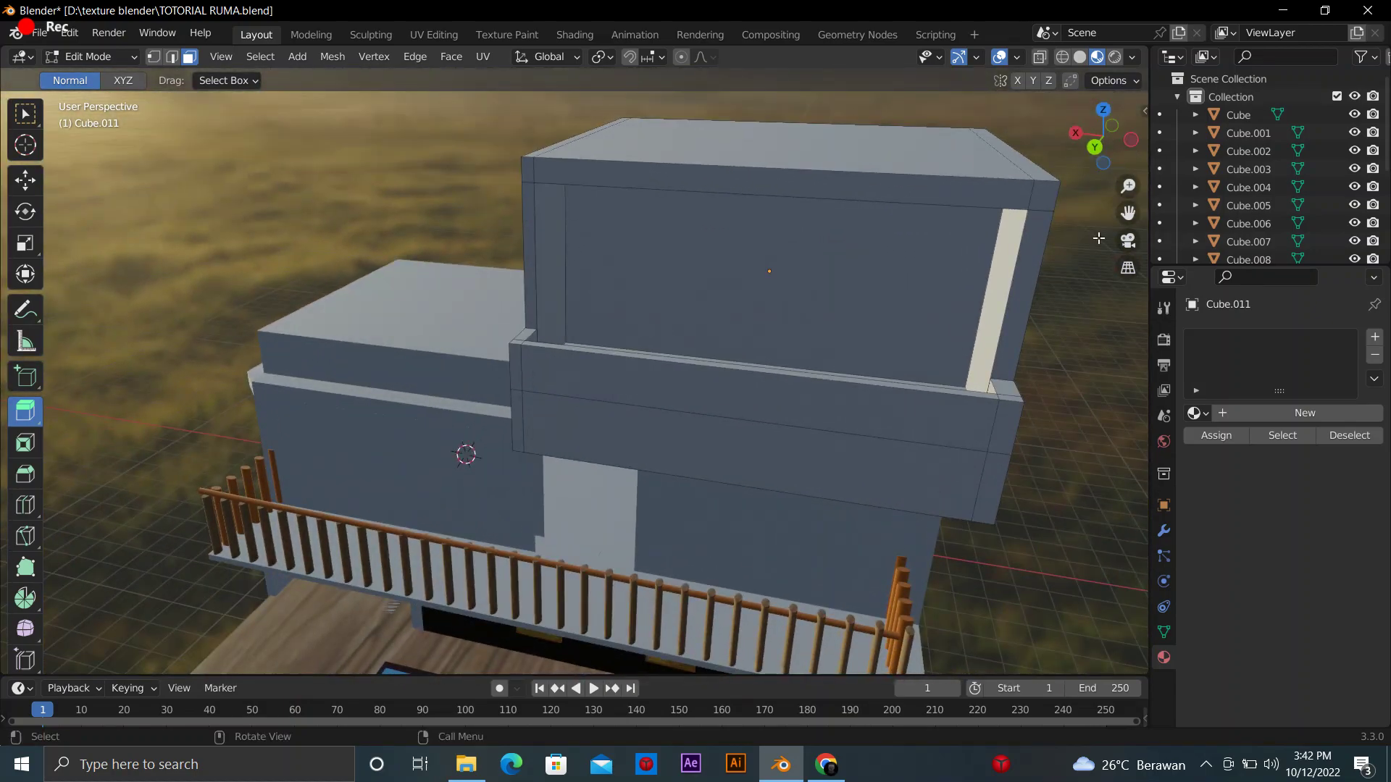
middle_drag(931, 546, 770, 507)
Extrude a front face of Cube.001 by 1.132 m, forming a recessed bay beneath the ledge
key(Tab)
click(558, 532)
key(Tab)
drag(414, 580, 414, 540)
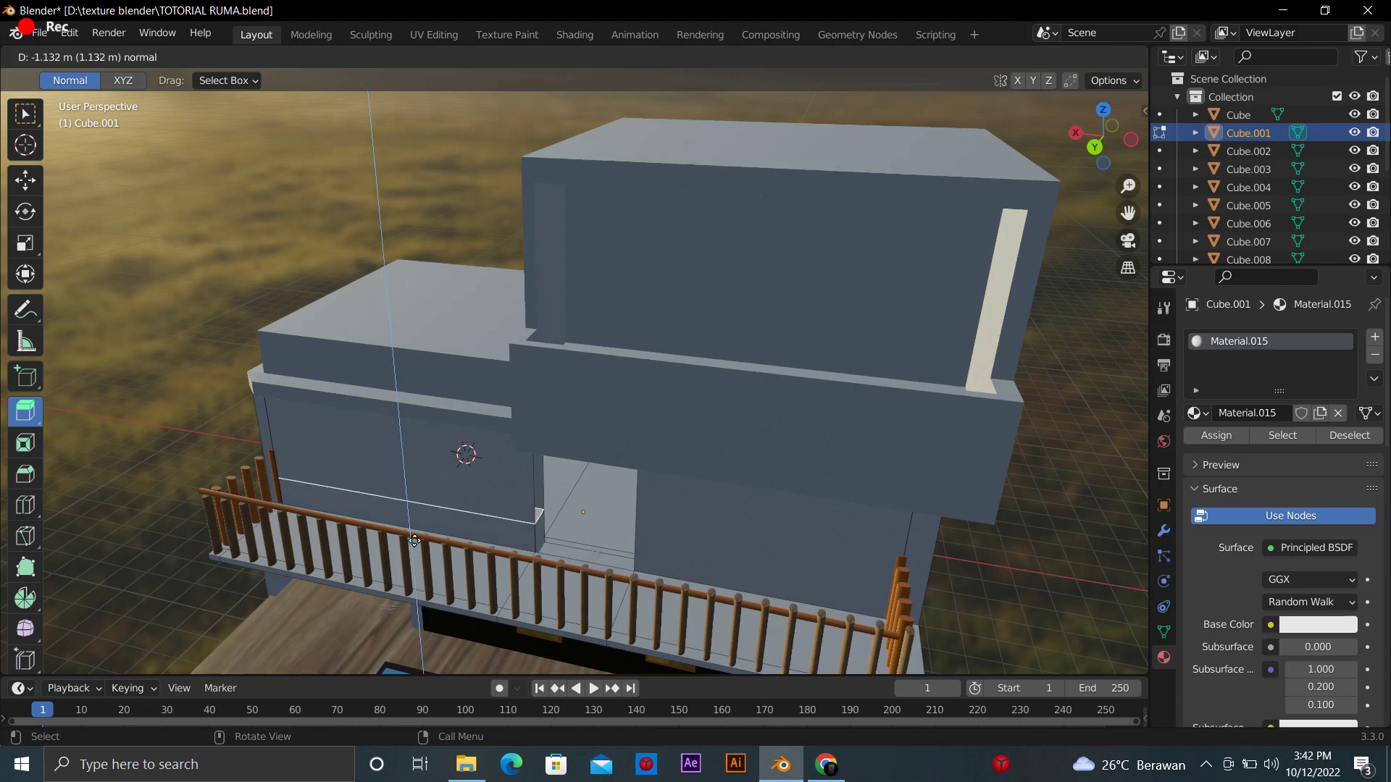
drag(416, 460, 420, 470)
middle_drag(420, 470, 466, 453)
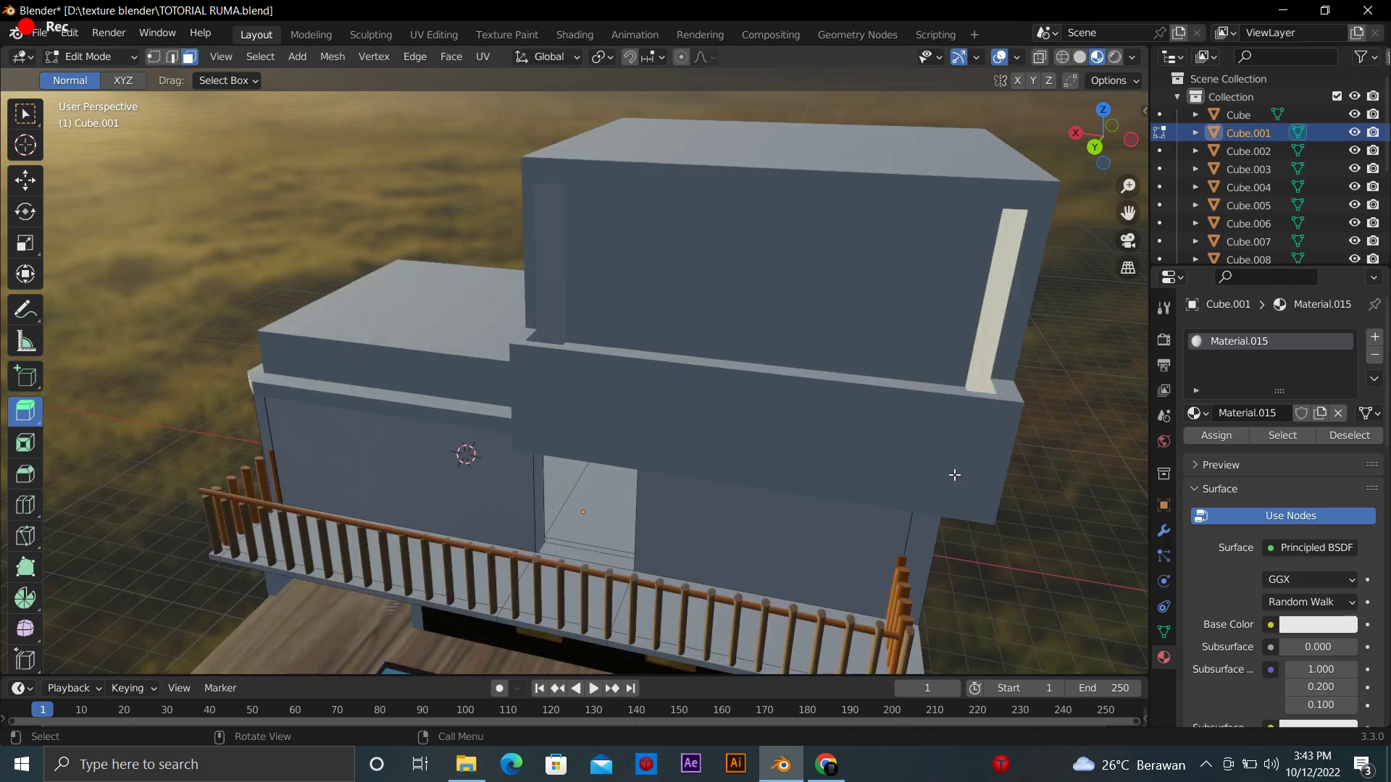
drag(1105, 142, 1127, 144)
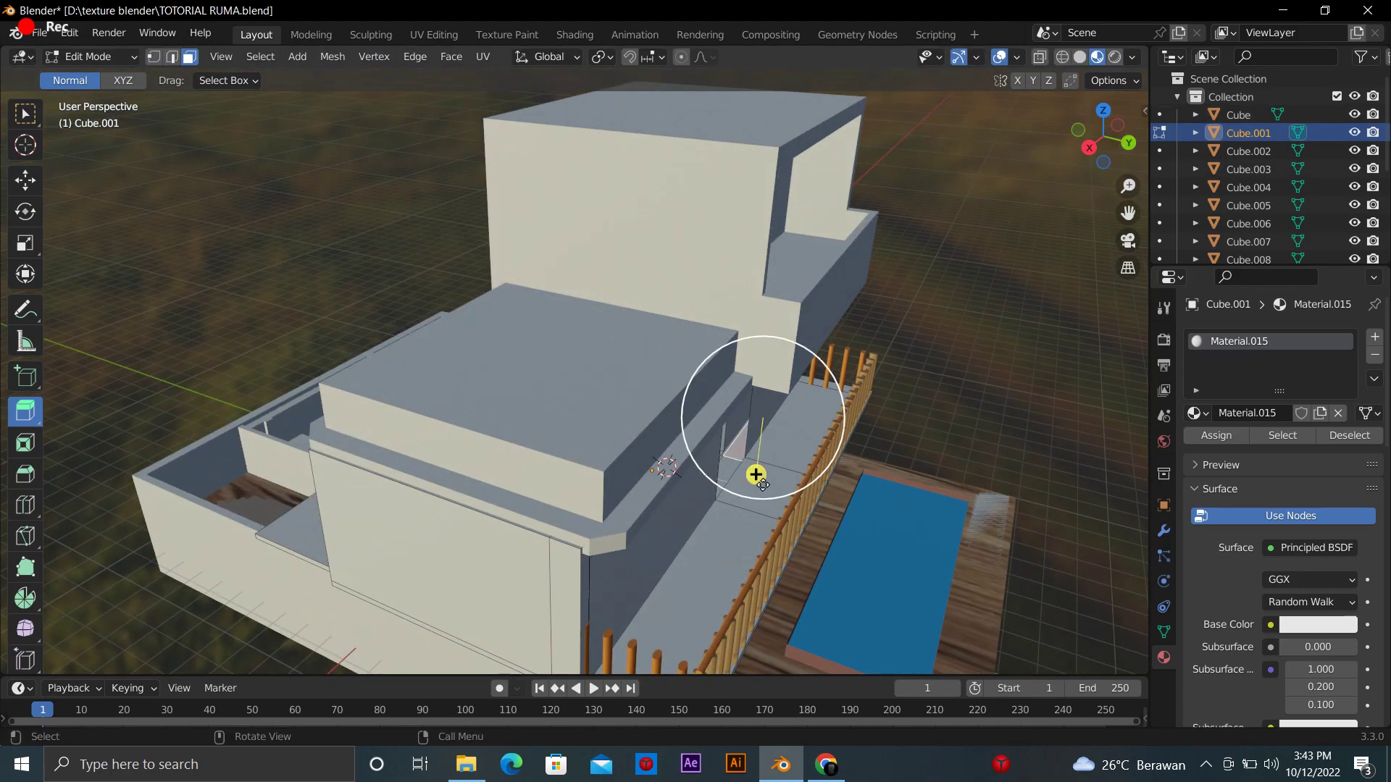
drag(1084, 117, 735, 396)
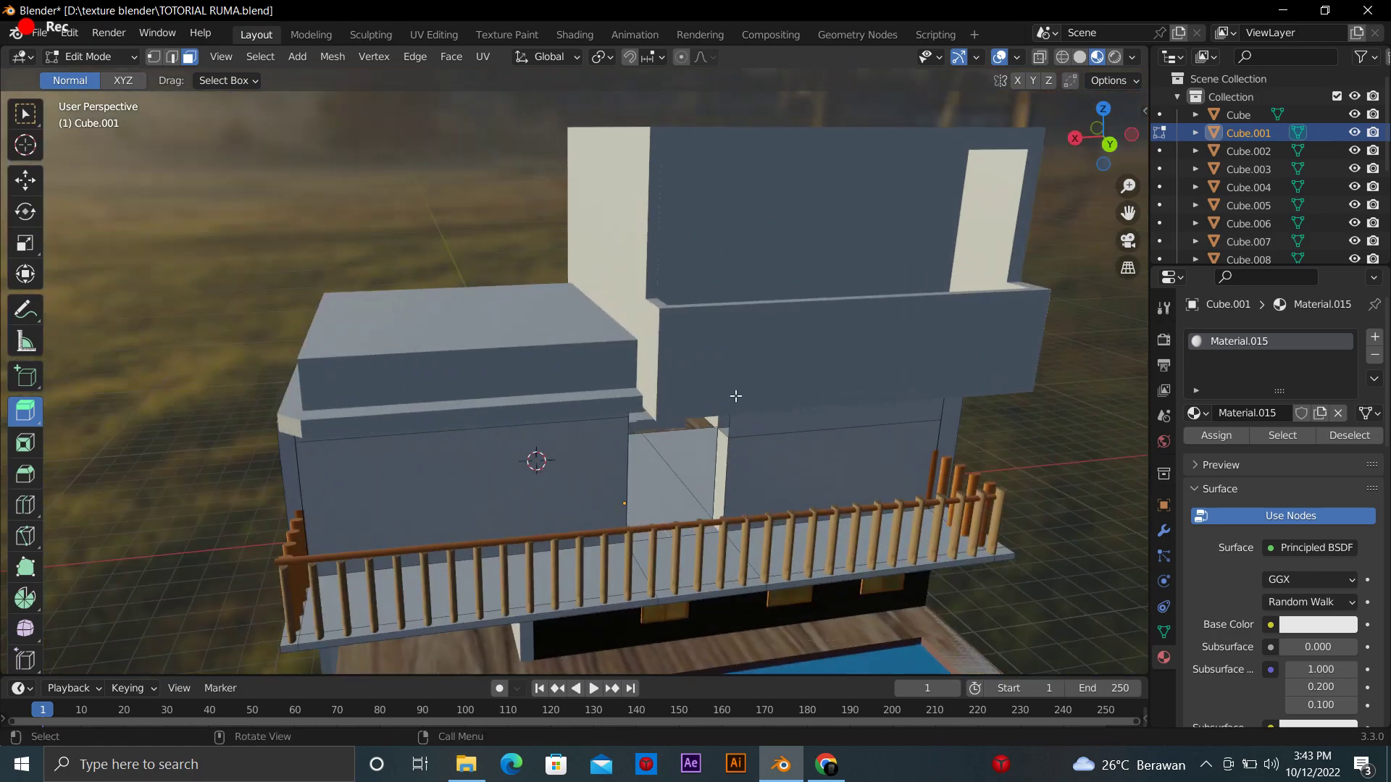
key(Tab)
Lengthen the Cube.011 front strip by extruding its right end cap outward
click(691, 371)
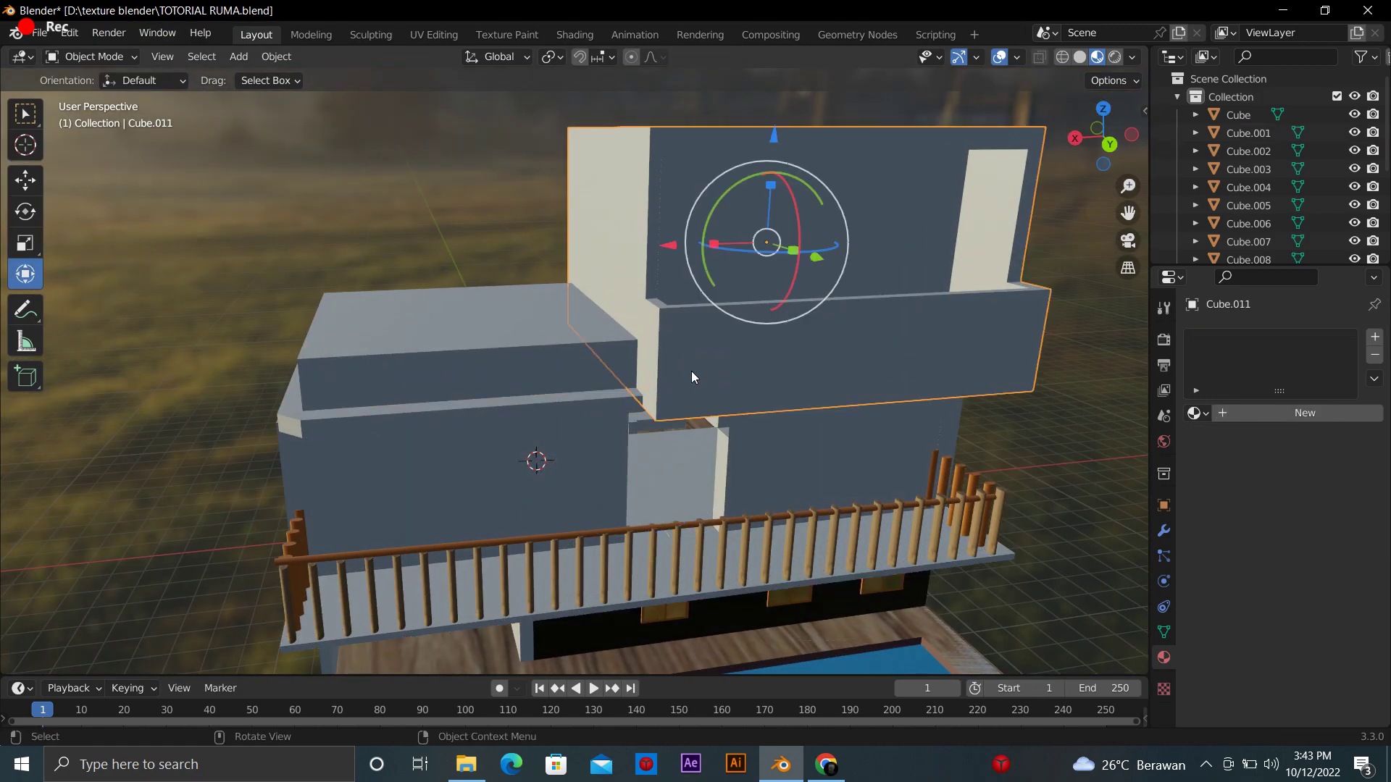
key(Tab)
shift+click(665, 389)
key(a)
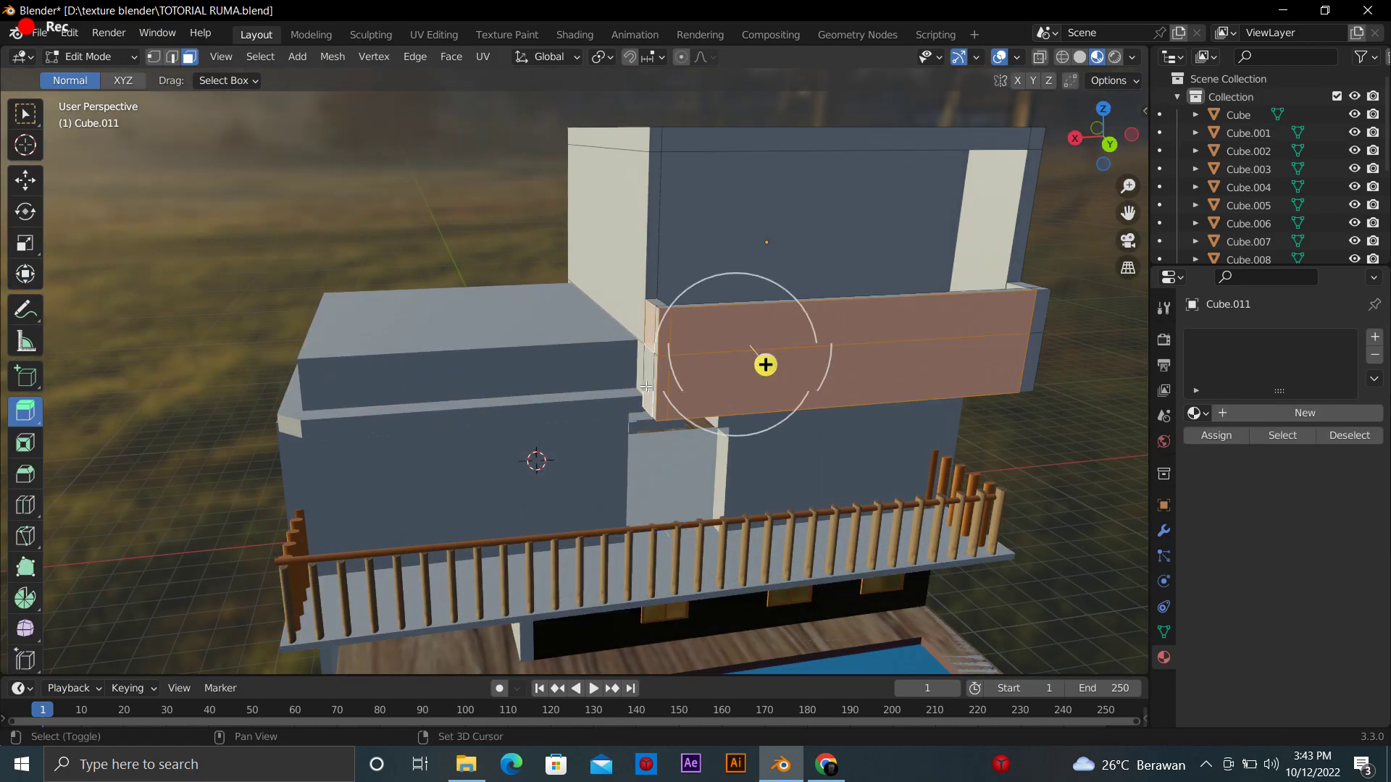
drag(1102, 138, 1014, 167)
shift+click(745, 433)
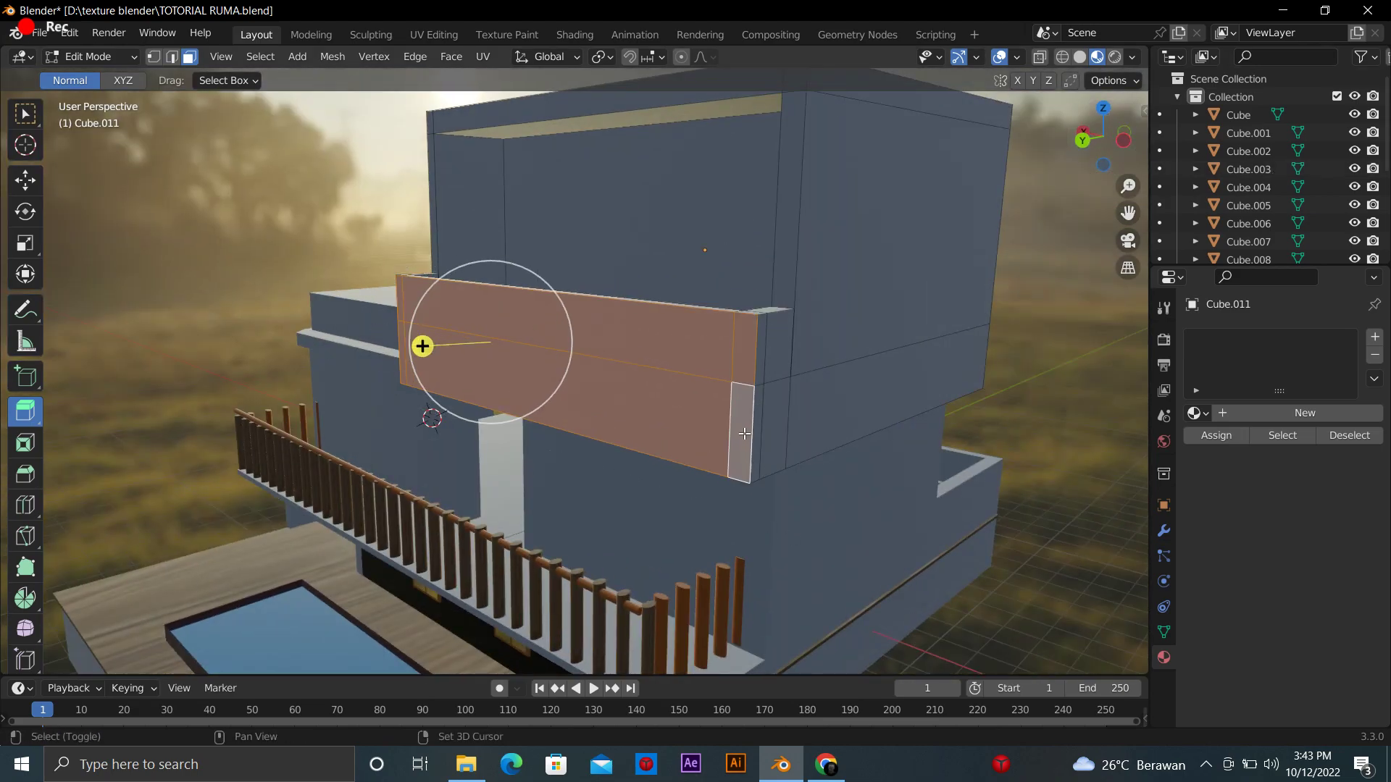
key(e)
click(779, 436)
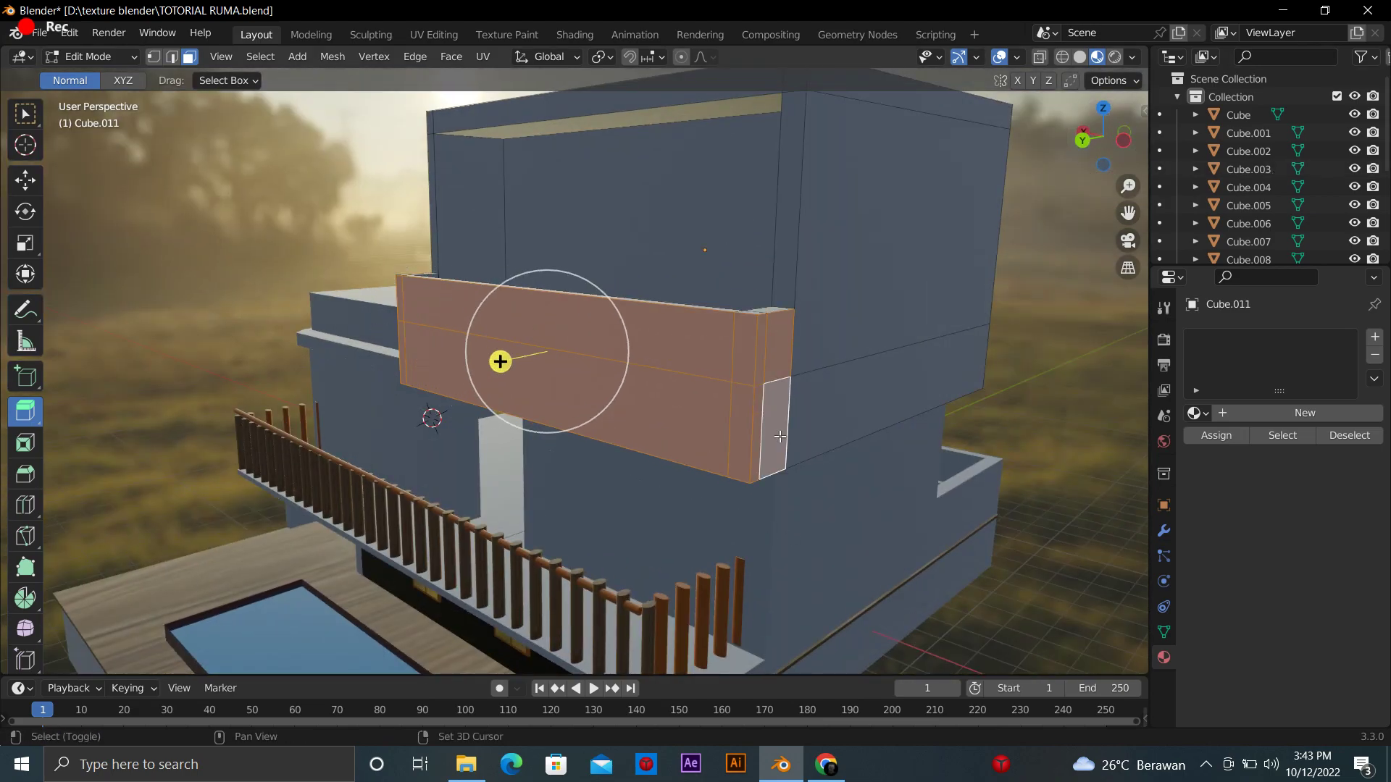
Add Material.016 to the strip with the wsw.jpg wood-plank image as its Base Color
shift+click(769, 308)
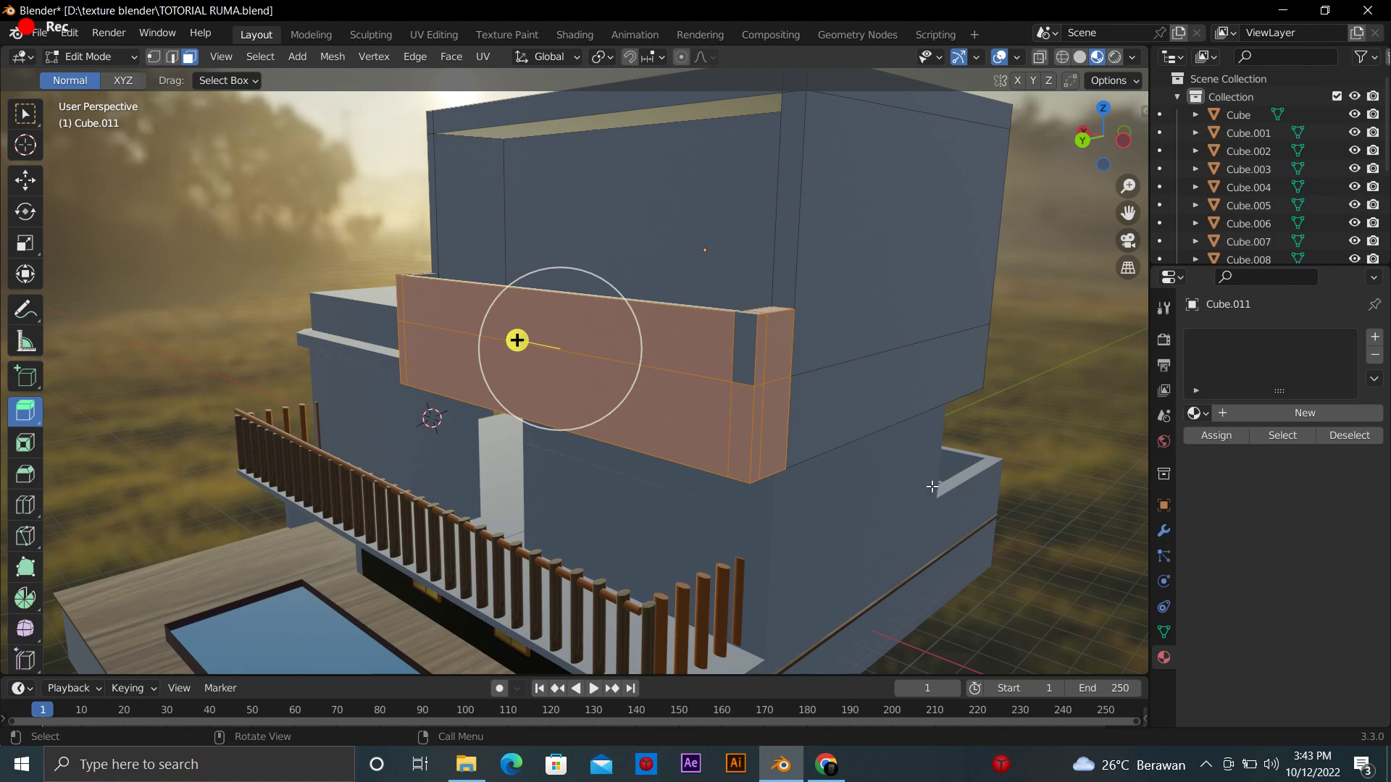
click(1310, 410)
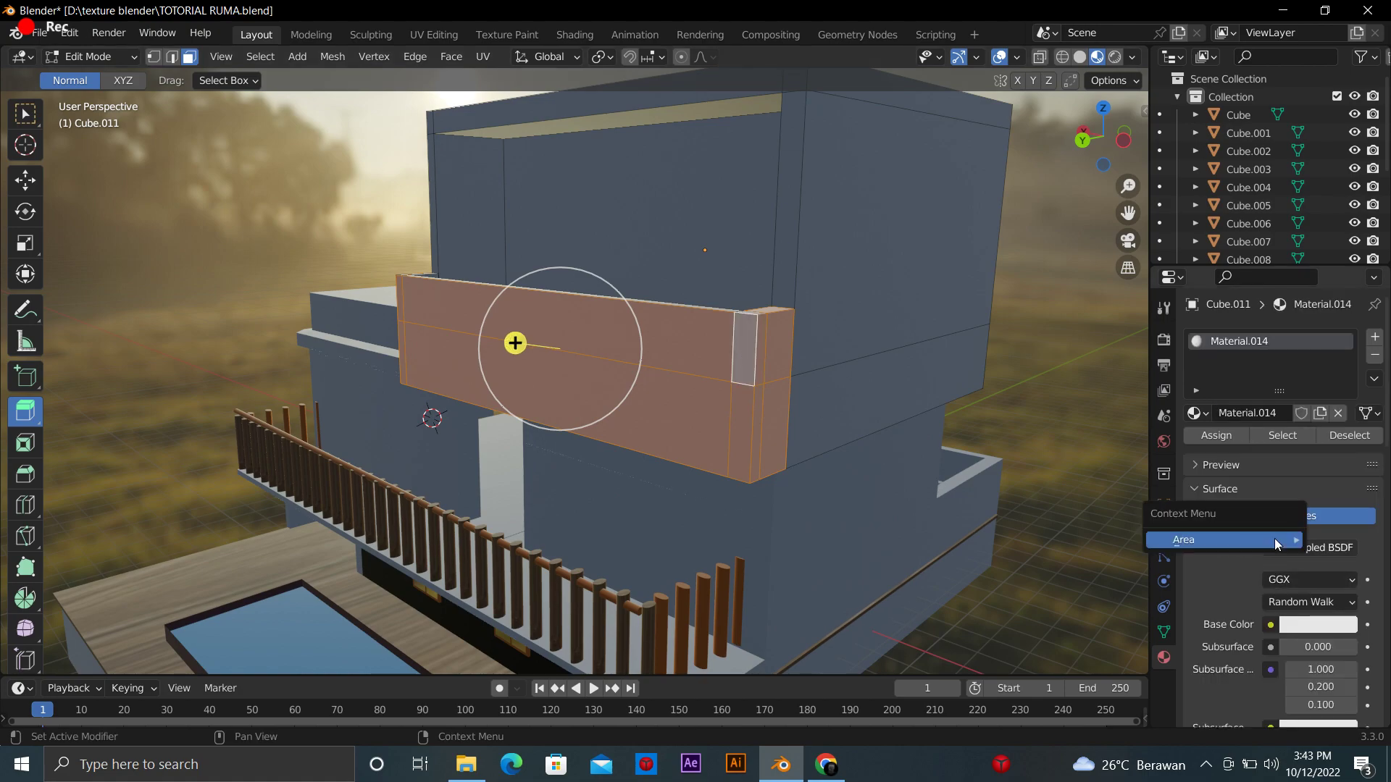
click(1374, 337)
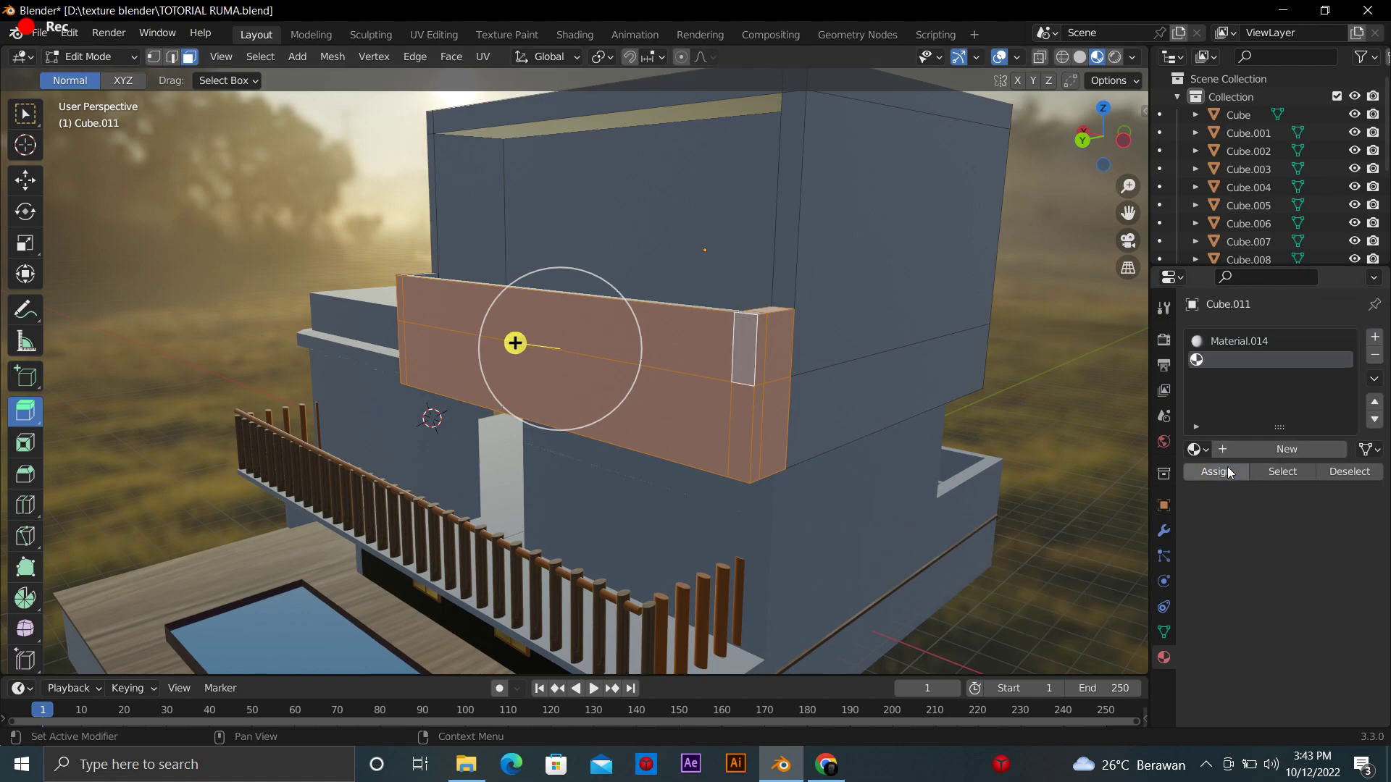
click(1275, 450)
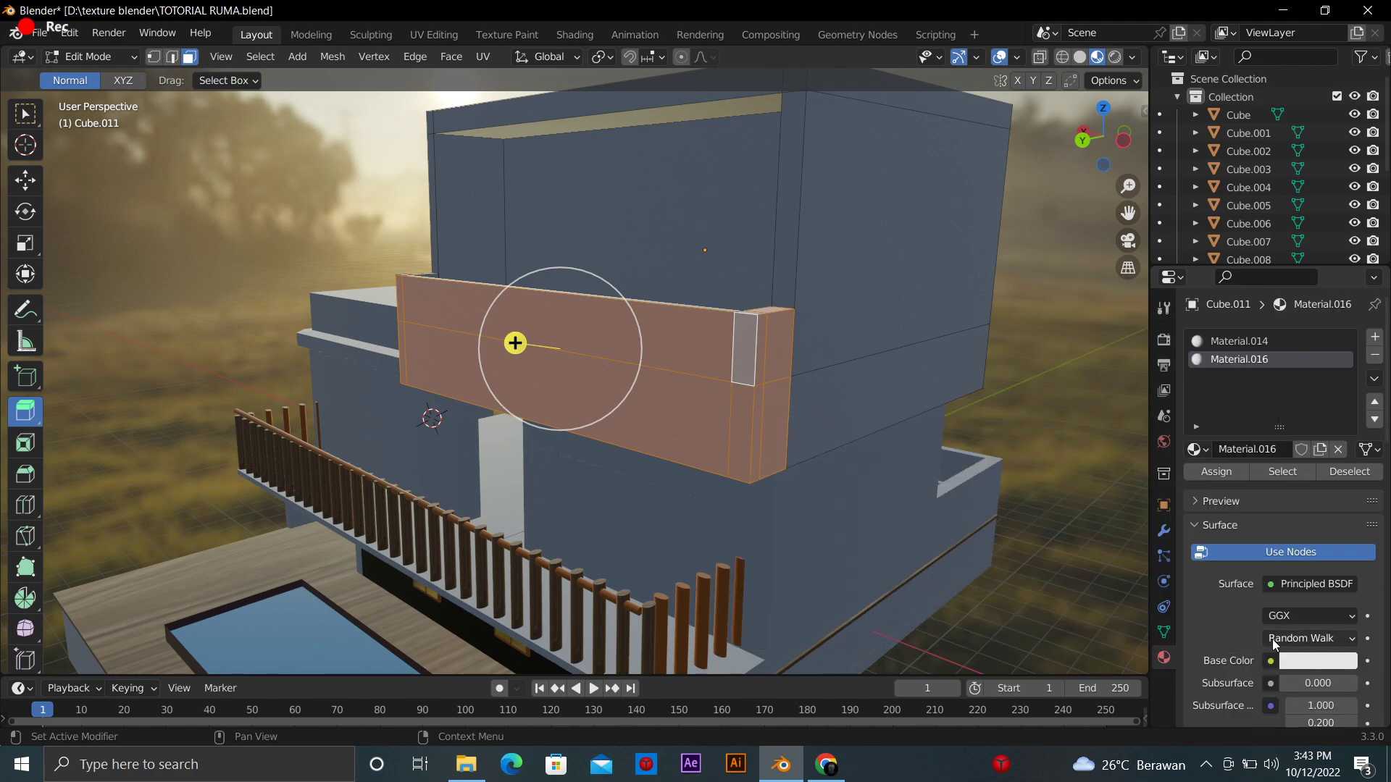
right_click(1271, 582)
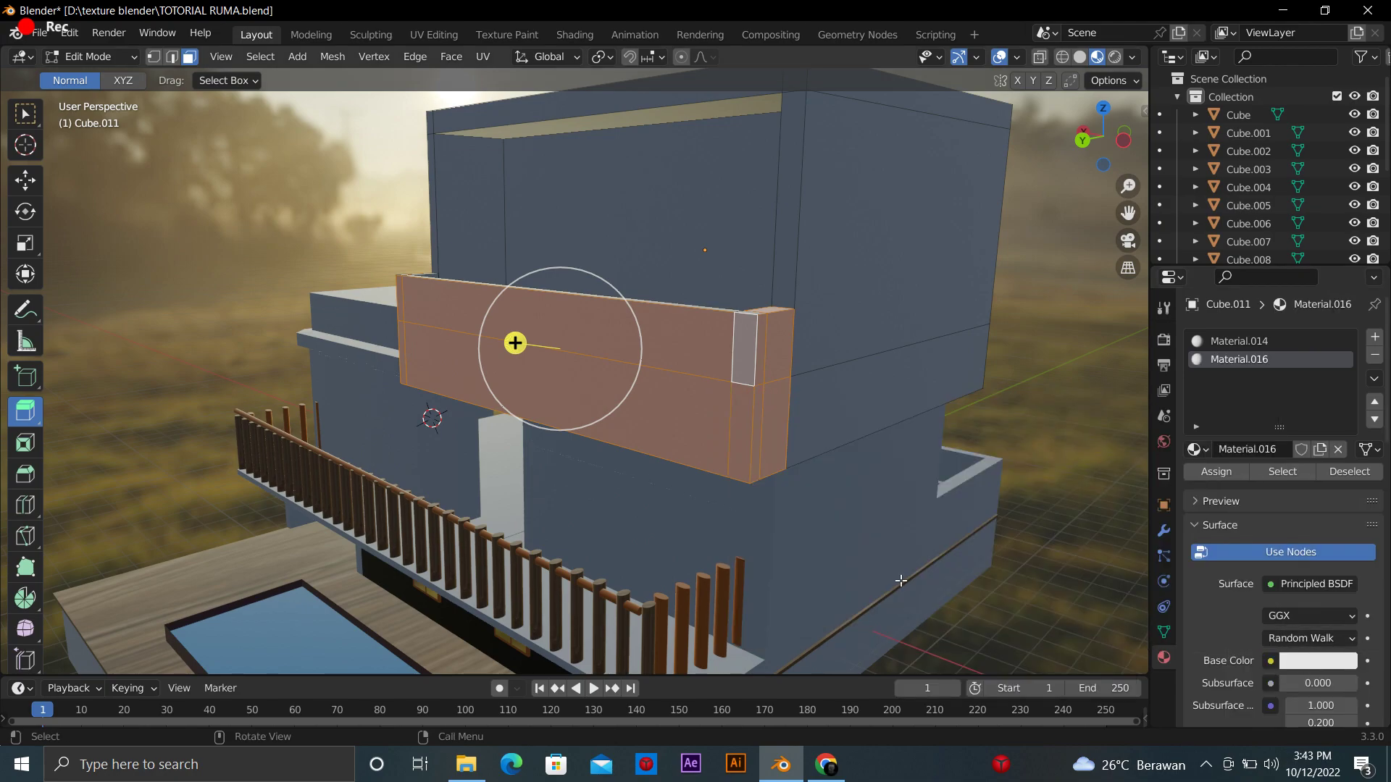
click(1271, 661)
click(898, 517)
click(1344, 694)
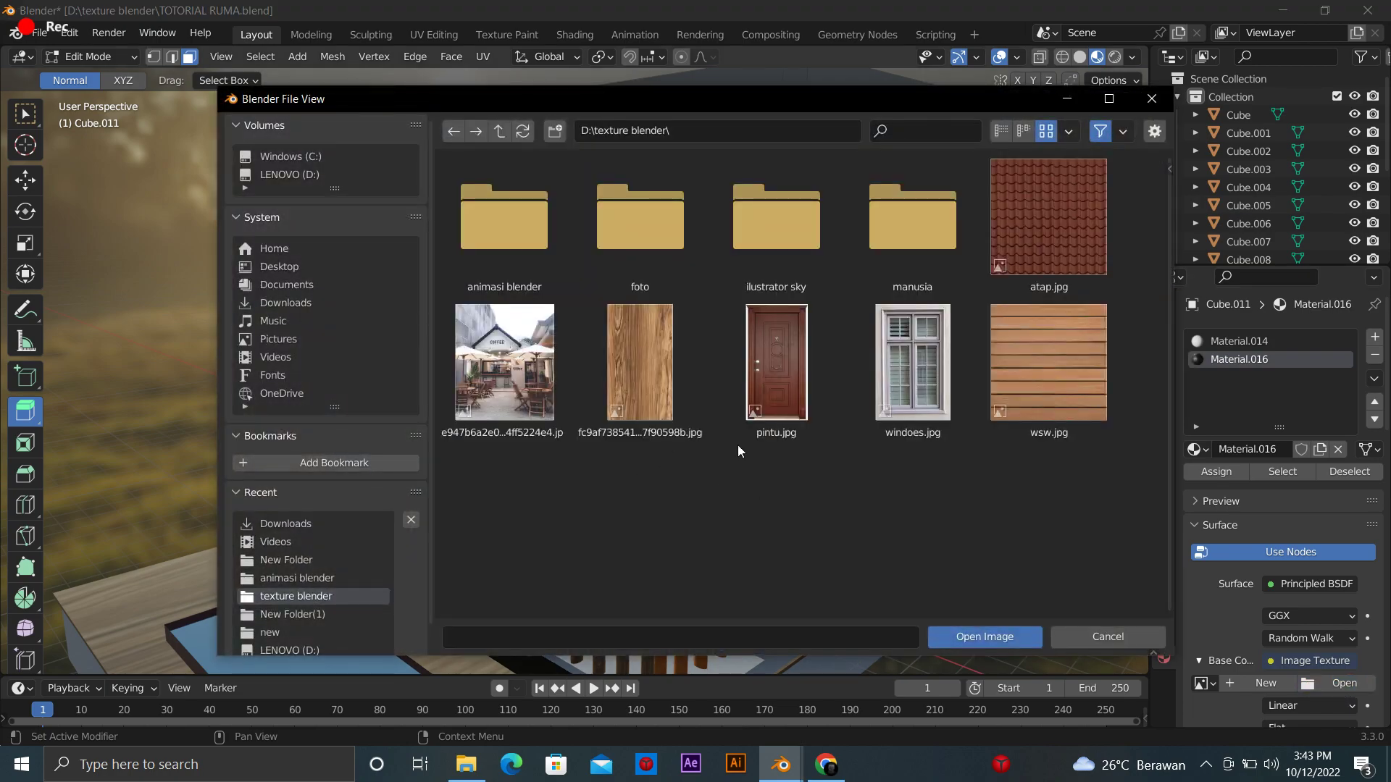
double_click(1006, 418)
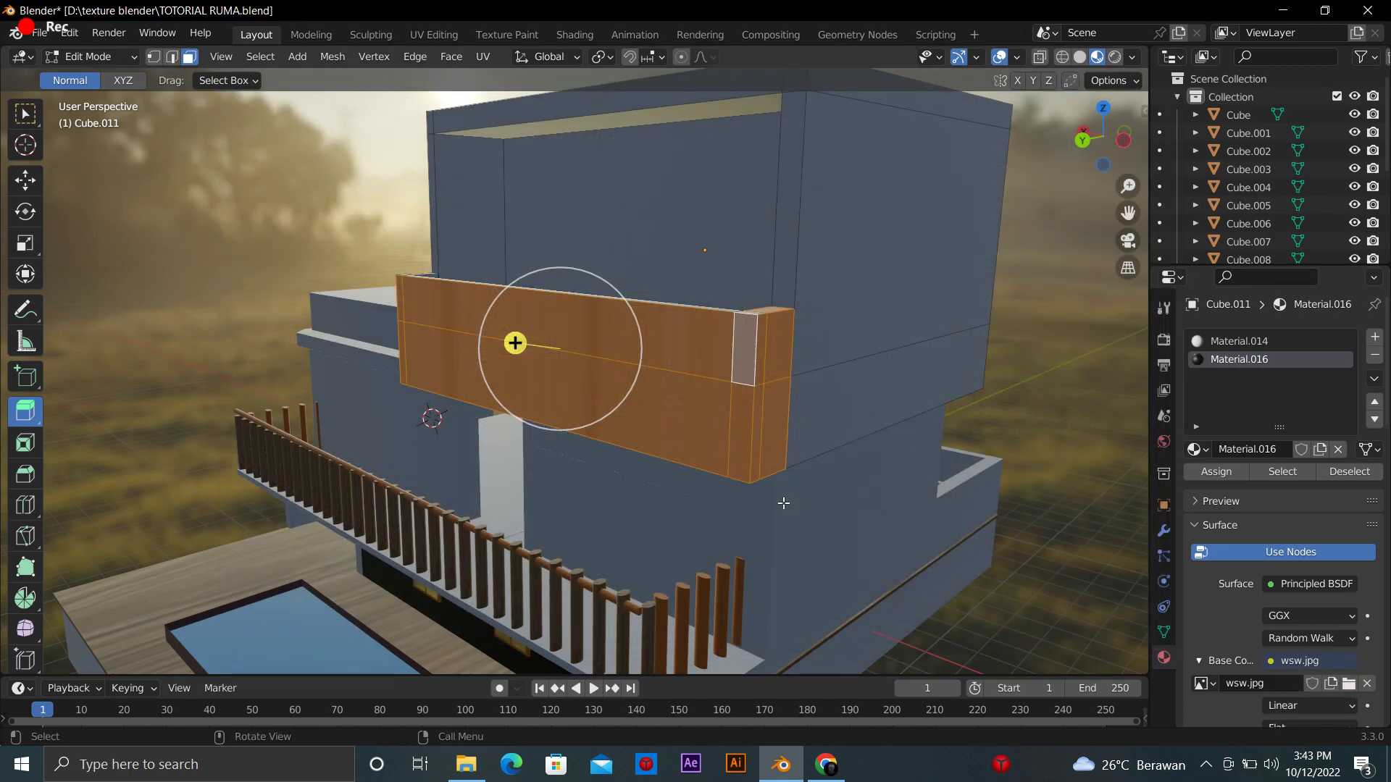
UV-unwrap the strip so the planks display properly, and return to Object Mode
key(u)
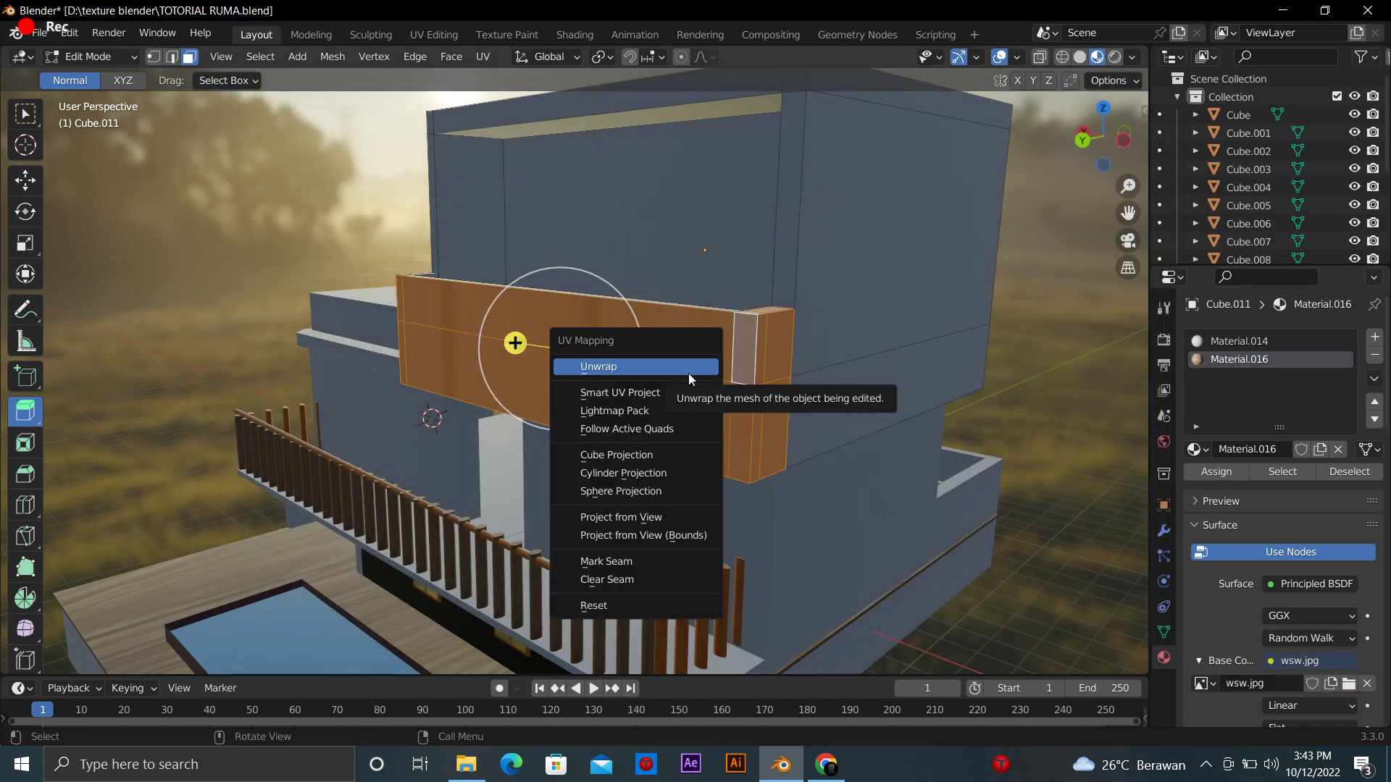
click(689, 364)
scroll(733, 403, down, 2)
click(733, 402)
middle_drag(913, 318, 957, 184)
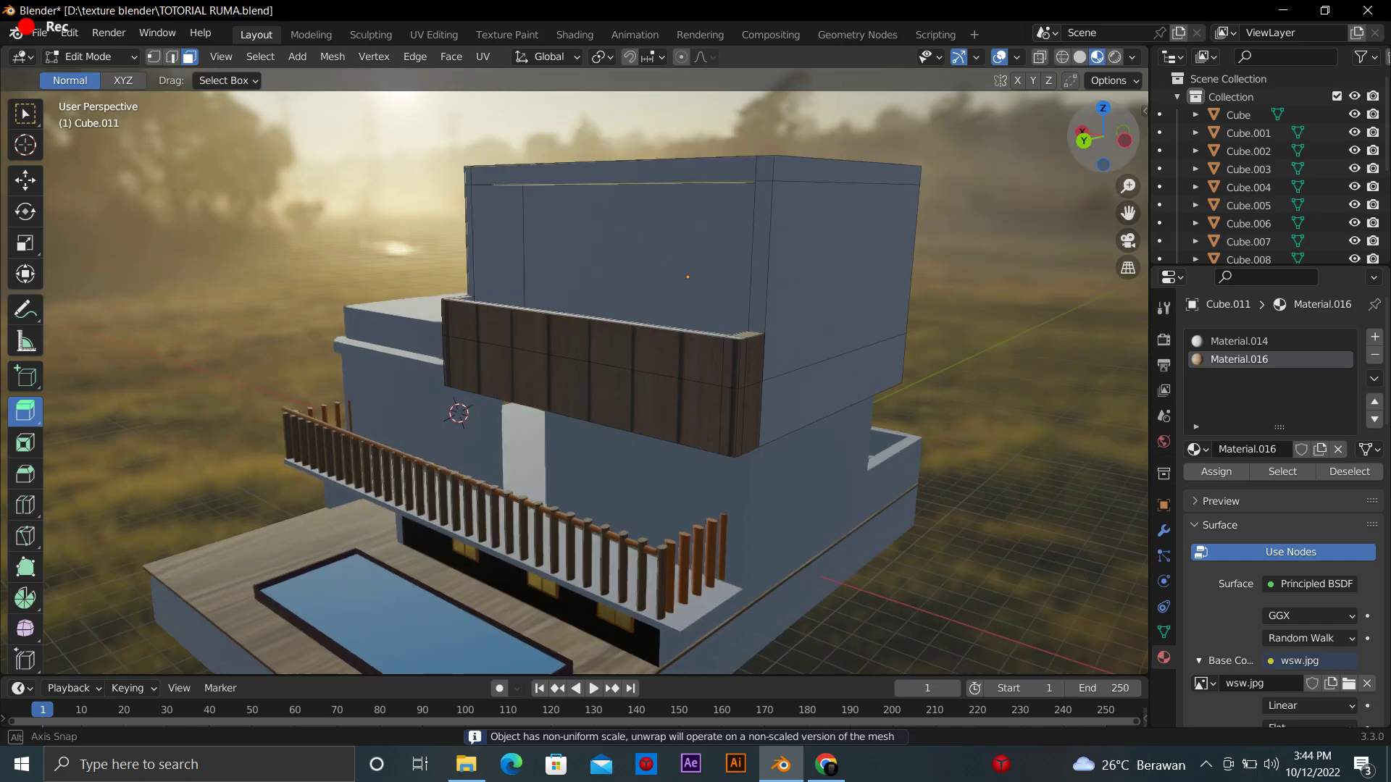
key(ctrl+KP_7)
mouse_move(999, 335)
middle_down()
mouse_move(1010, 318)
mouse_move(1021, 372)
mouse_move(1072, 434)
mouse_move(928, 220)
middle_up()
scroll(1011, 319, down, 4)
key(Tab)
click(1022, 371)
Edit strip Cube.011 with Material.014 active, selecting the lower and upper brown panel faces
click(746, 333)
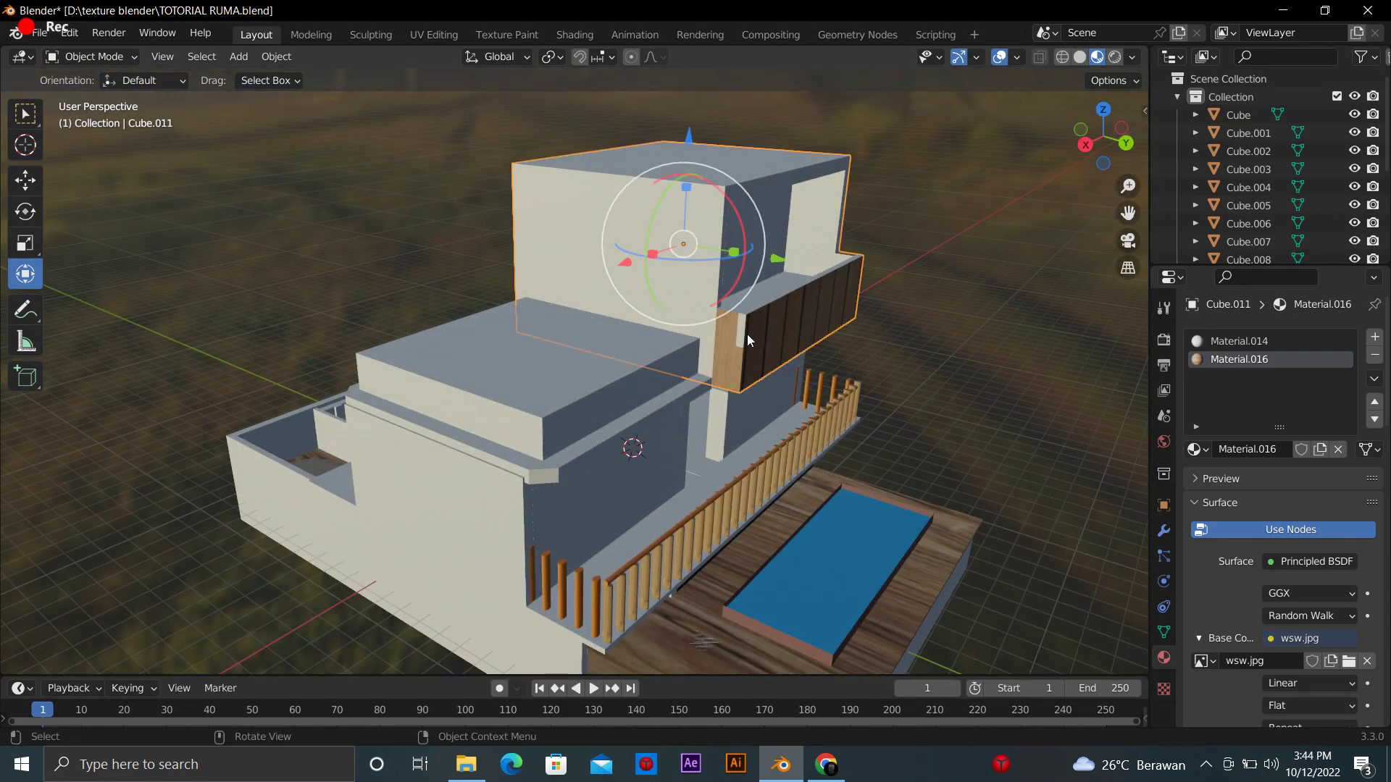
key(Tab)
click(1238, 340)
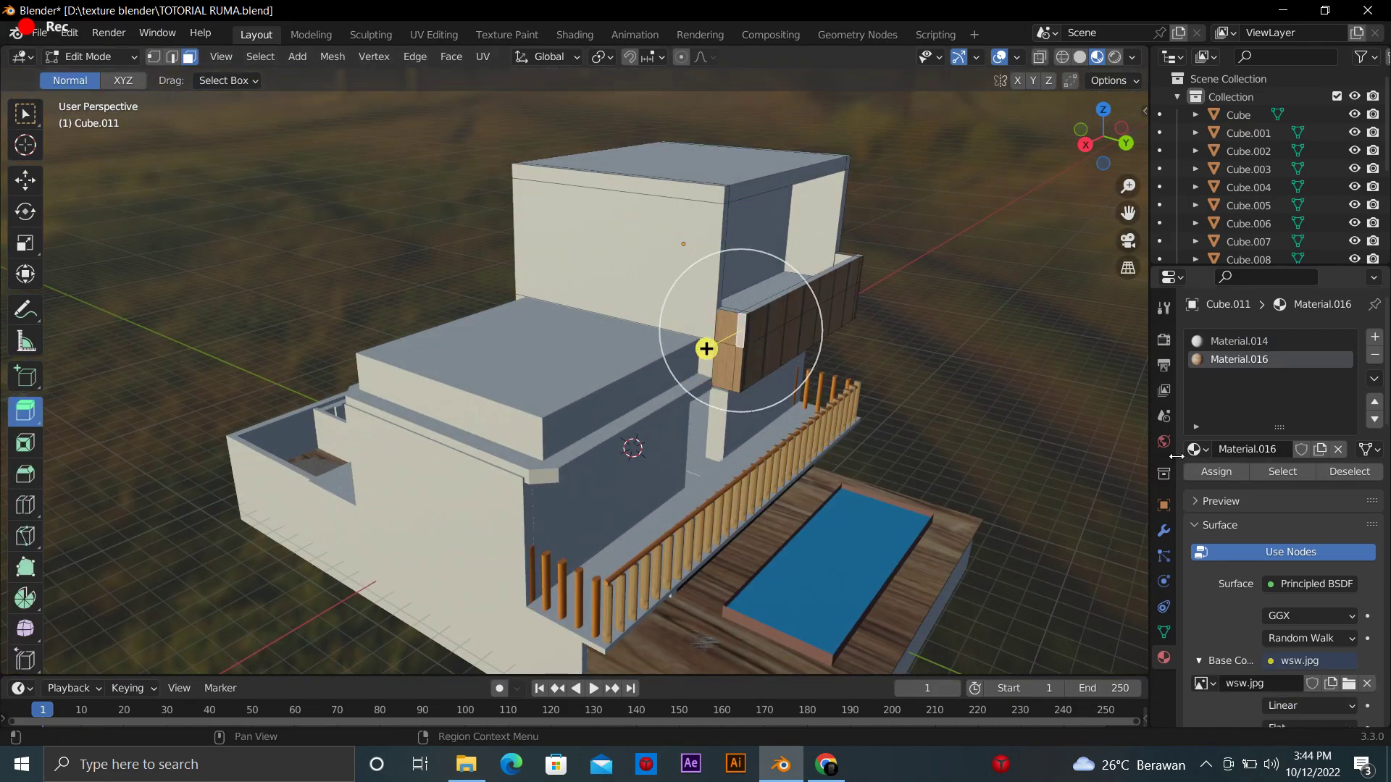
middle_drag(1001, 374, 864, 378)
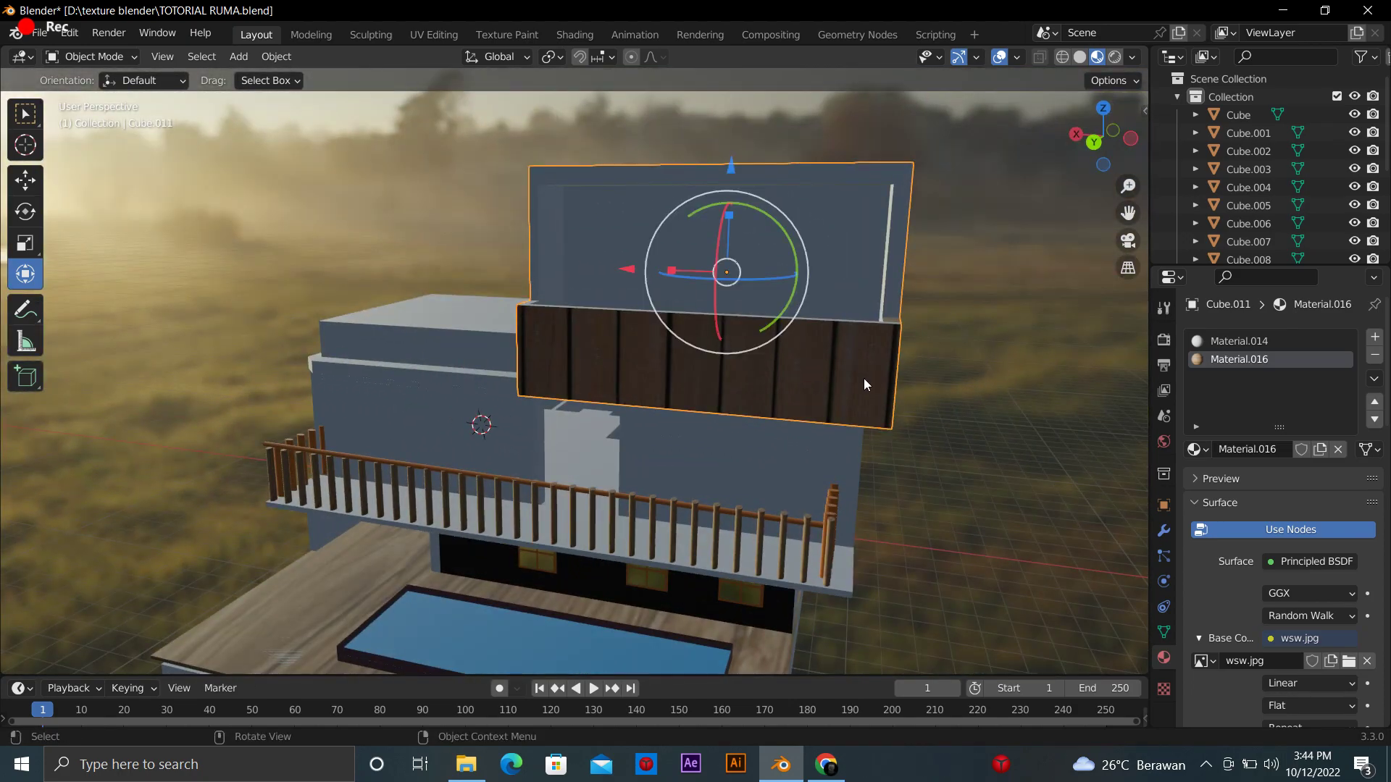
click(866, 393)
shift+click(825, 349)
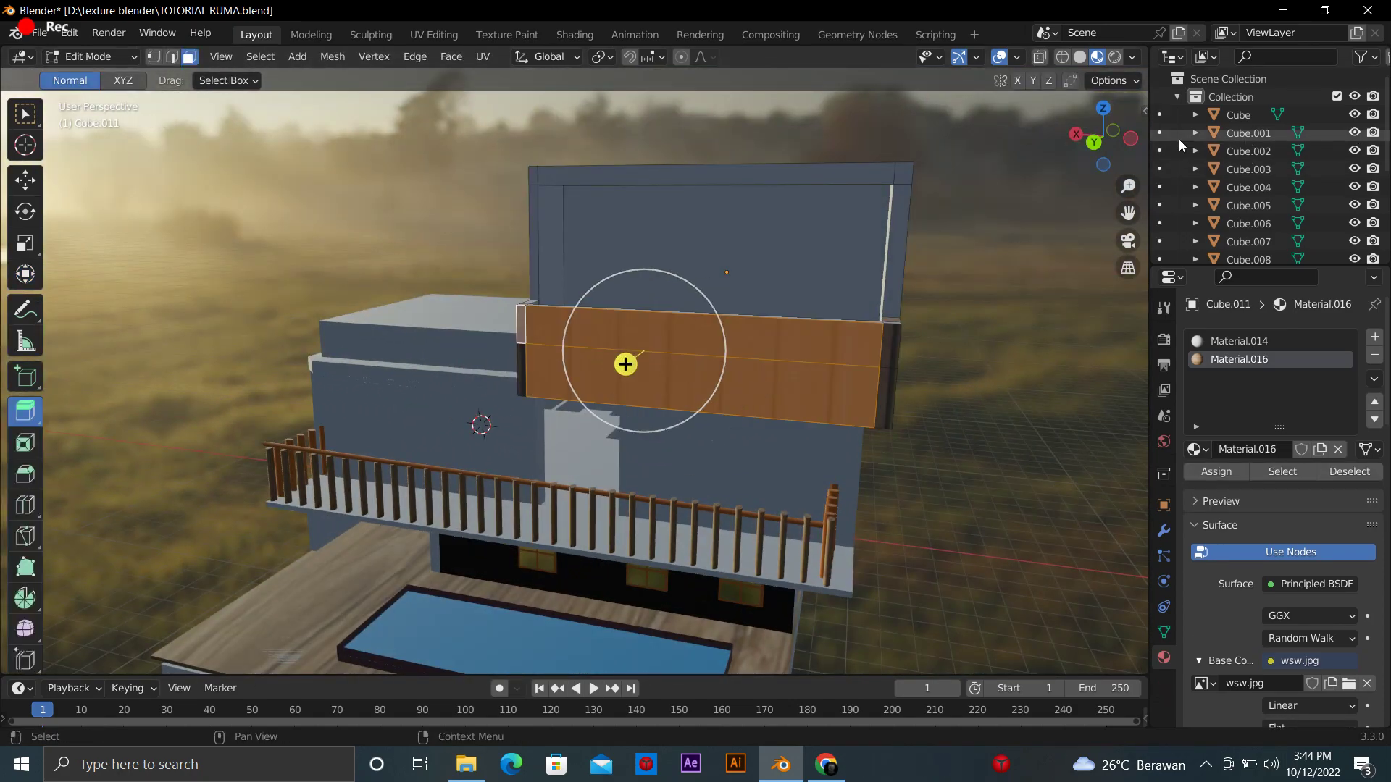
Add the panel's side strip and both end faces to the selection
middle_drag(652, 358, 811, 366)
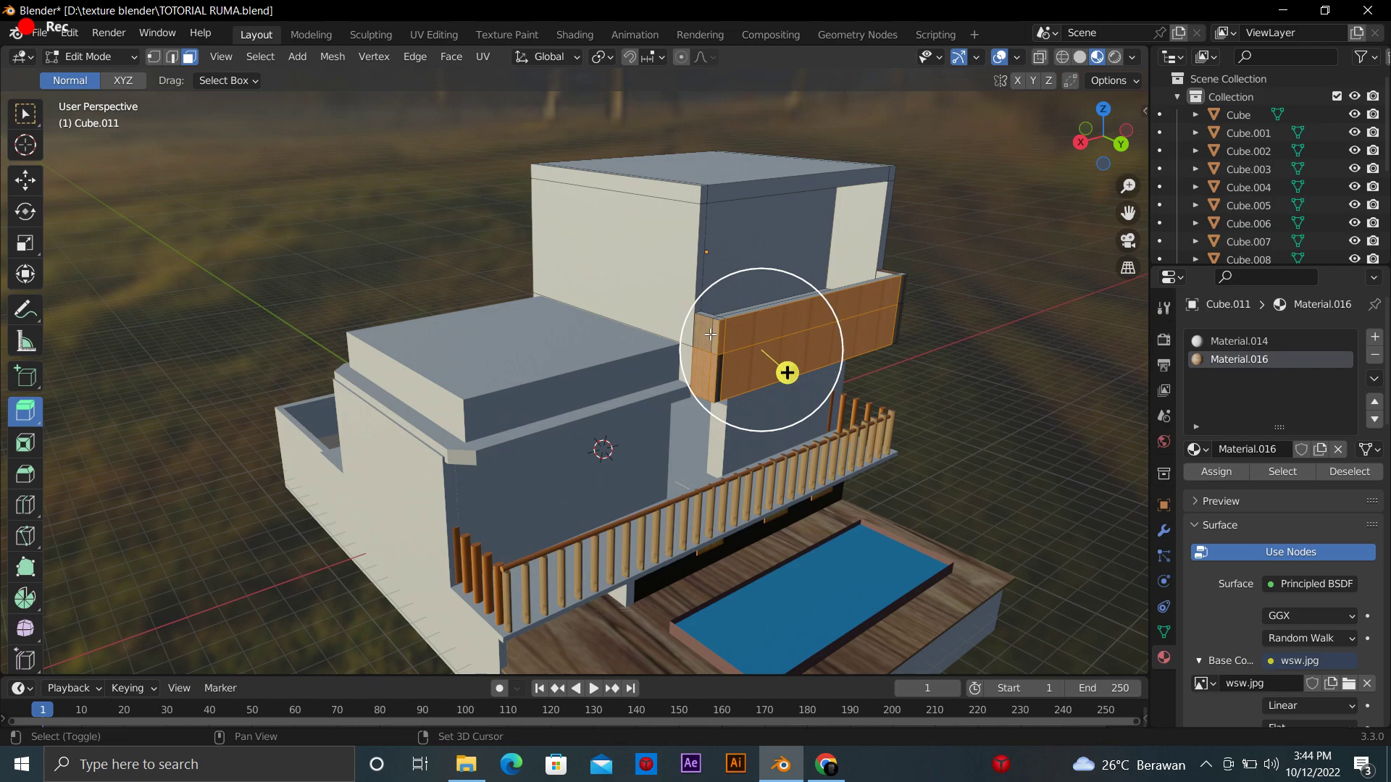
middle_drag(710, 334, 838, 329)
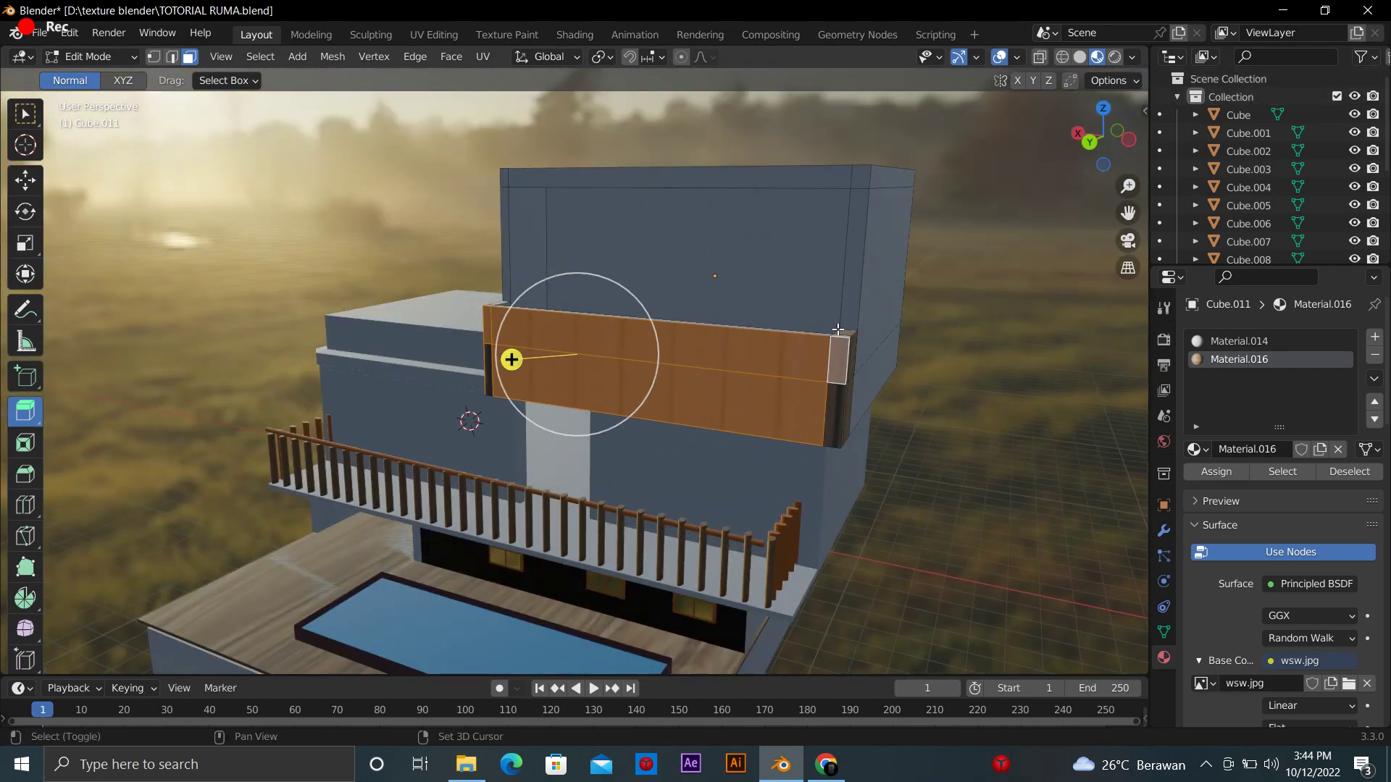
shift+click(838, 341)
shift+click(851, 367)
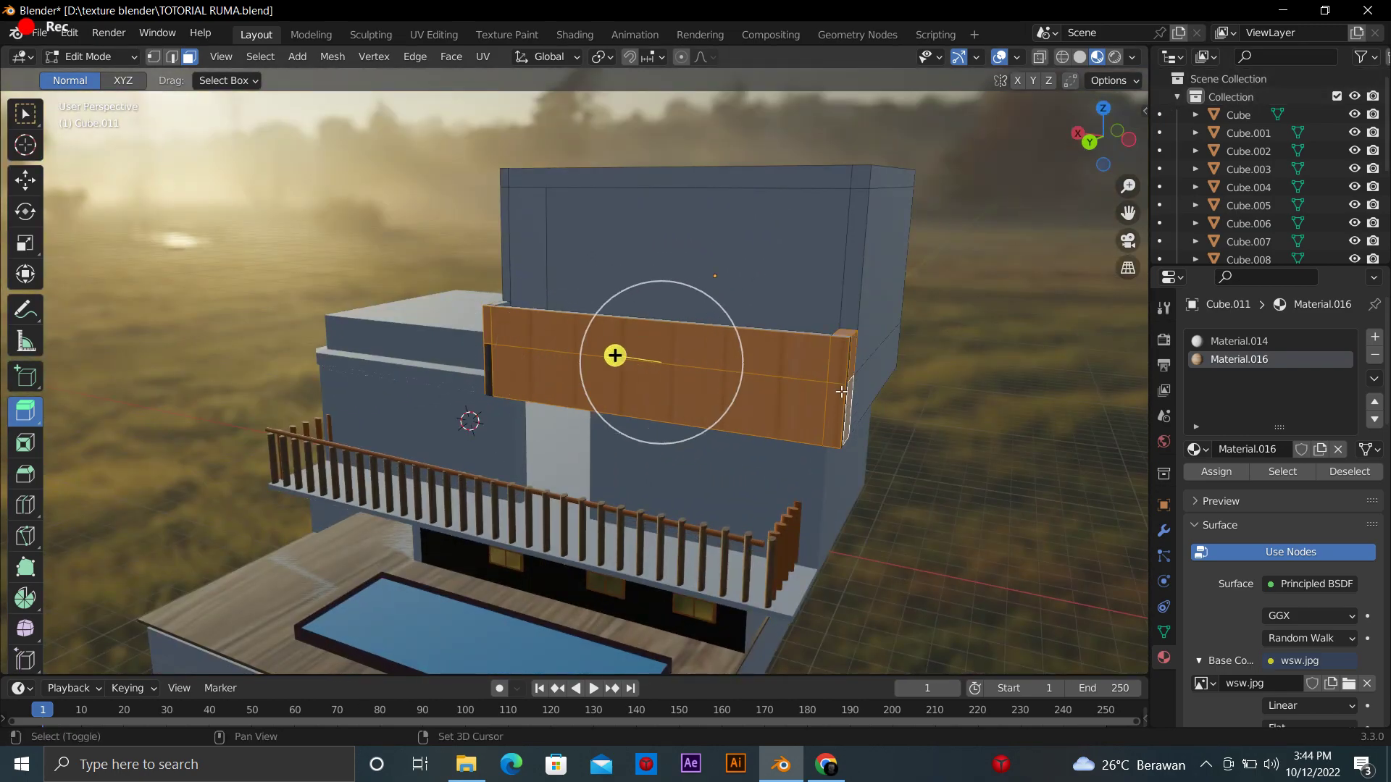
shift+click(496, 305)
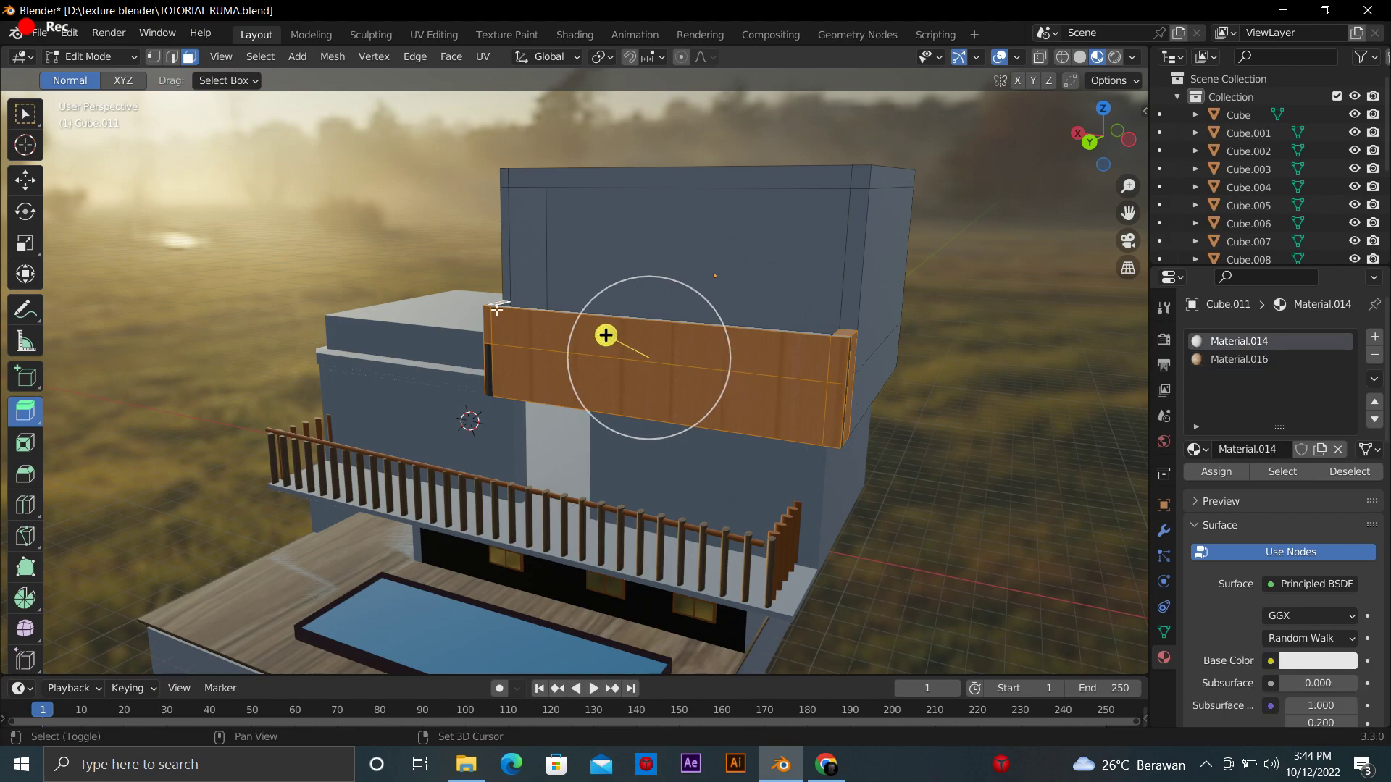
shift+click(490, 373)
Mark the selected faces' edges as a UV seam and clear the selection
key(u)
click(704, 578)
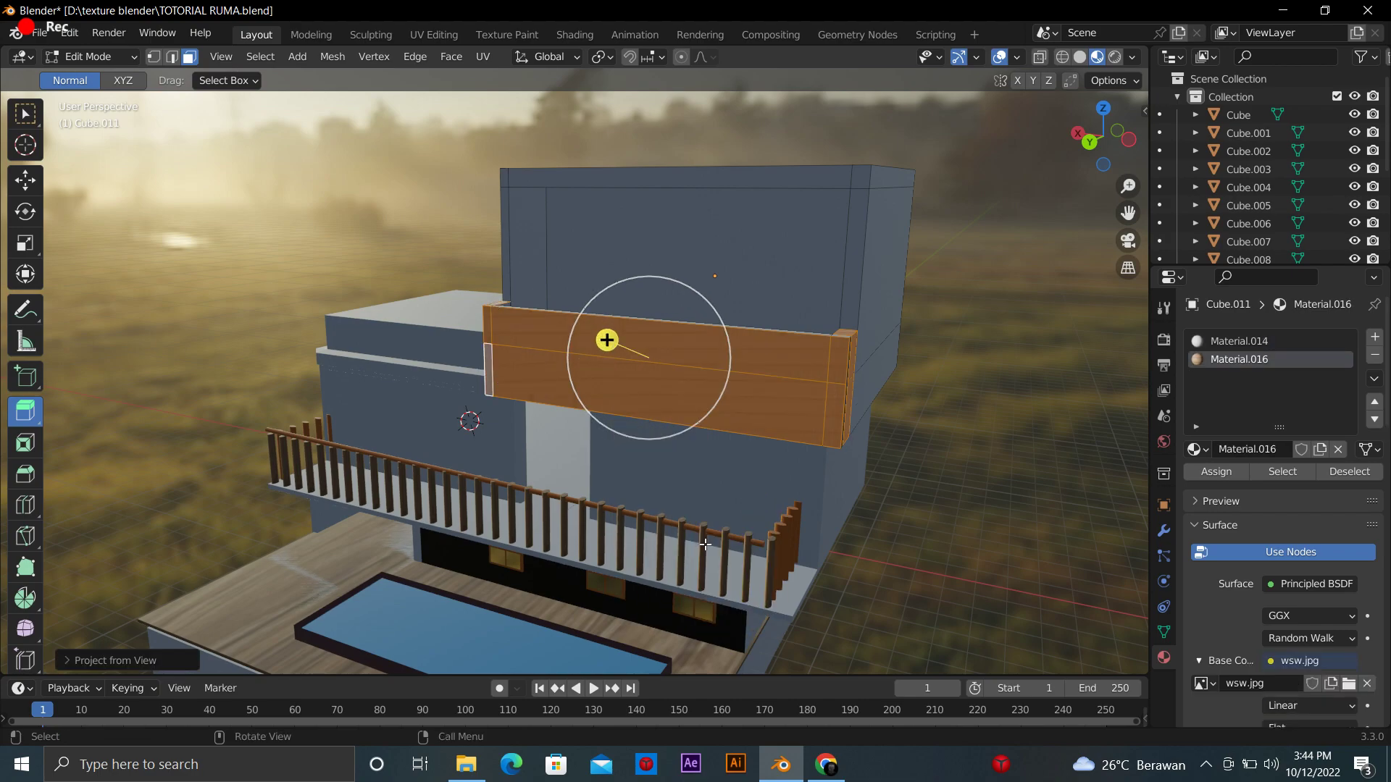
key(alt+a)
scroll(953, 363, down, 3)
key(grave)
Select the second-floor box Cube.012 in Edit Mode, cancelling a stray rotation and extrusion
key(Tab)
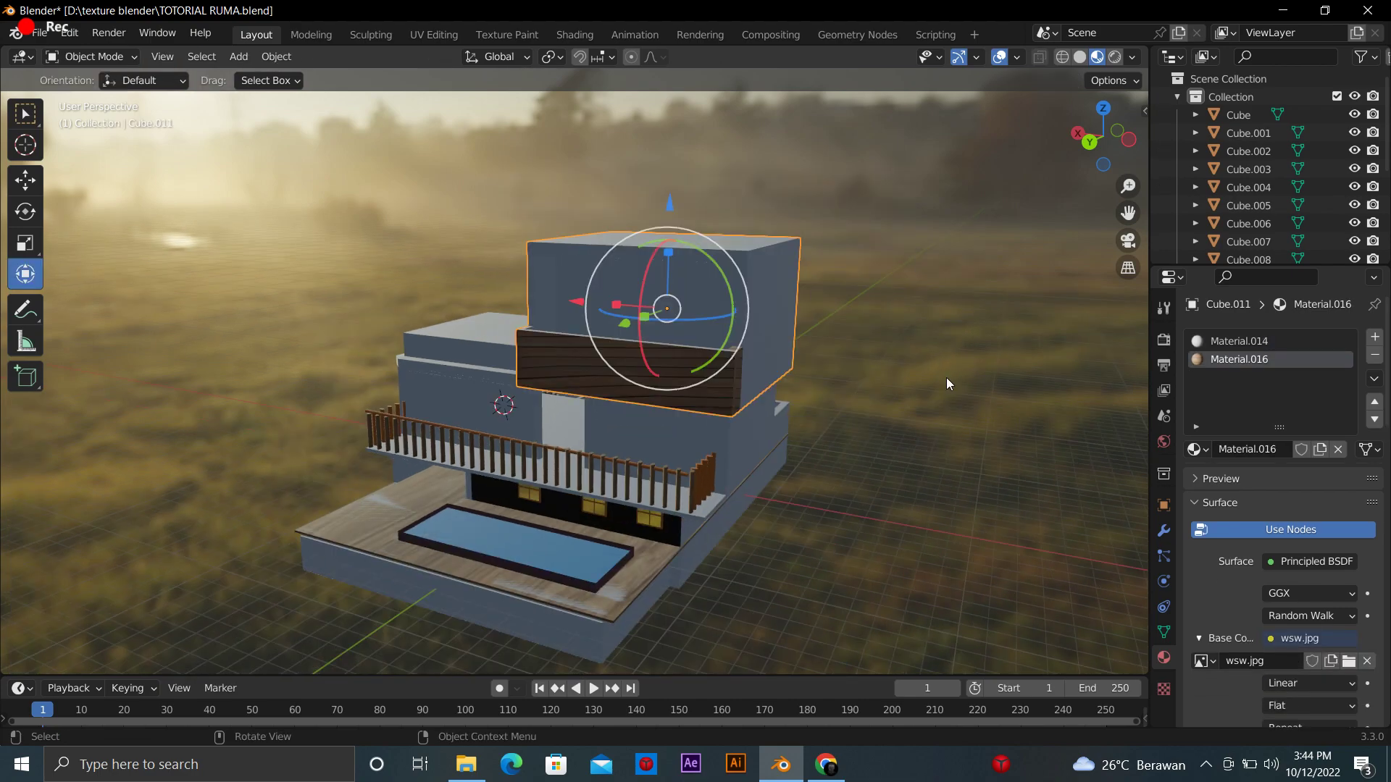
middle_drag(946, 376, 332, 455)
scroll(332, 455, up, 5)
click(476, 350)
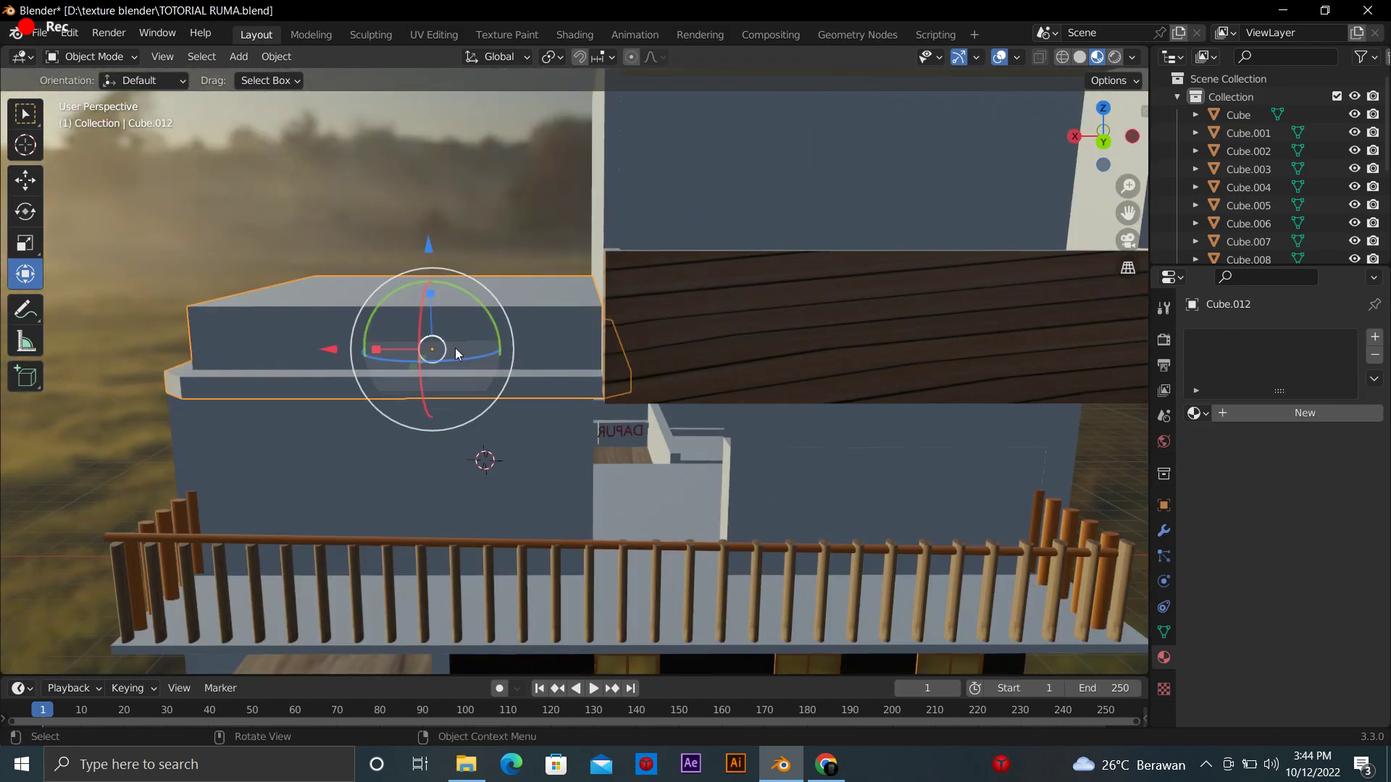
drag(428, 307, 341, 294)
key(Escape)
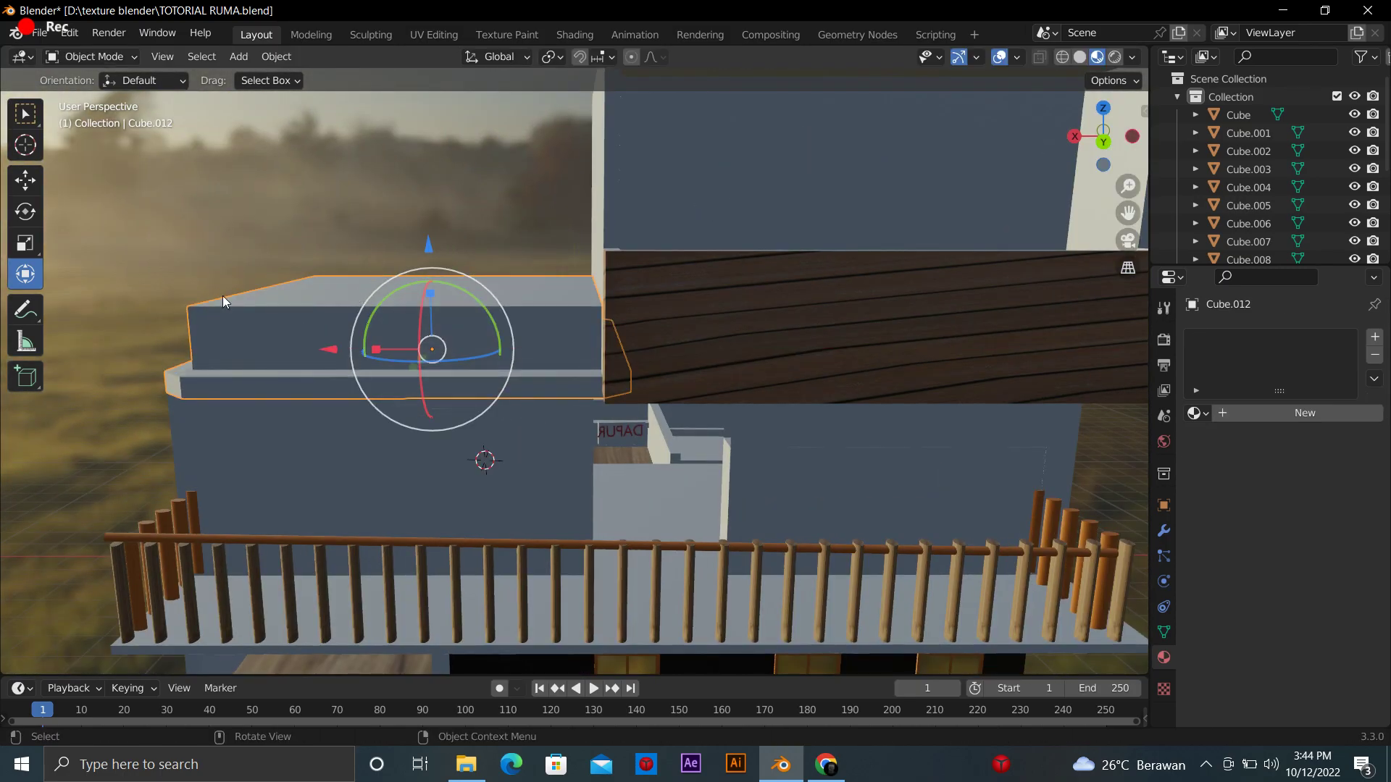
key(Tab)
drag(432, 302, 431, 195)
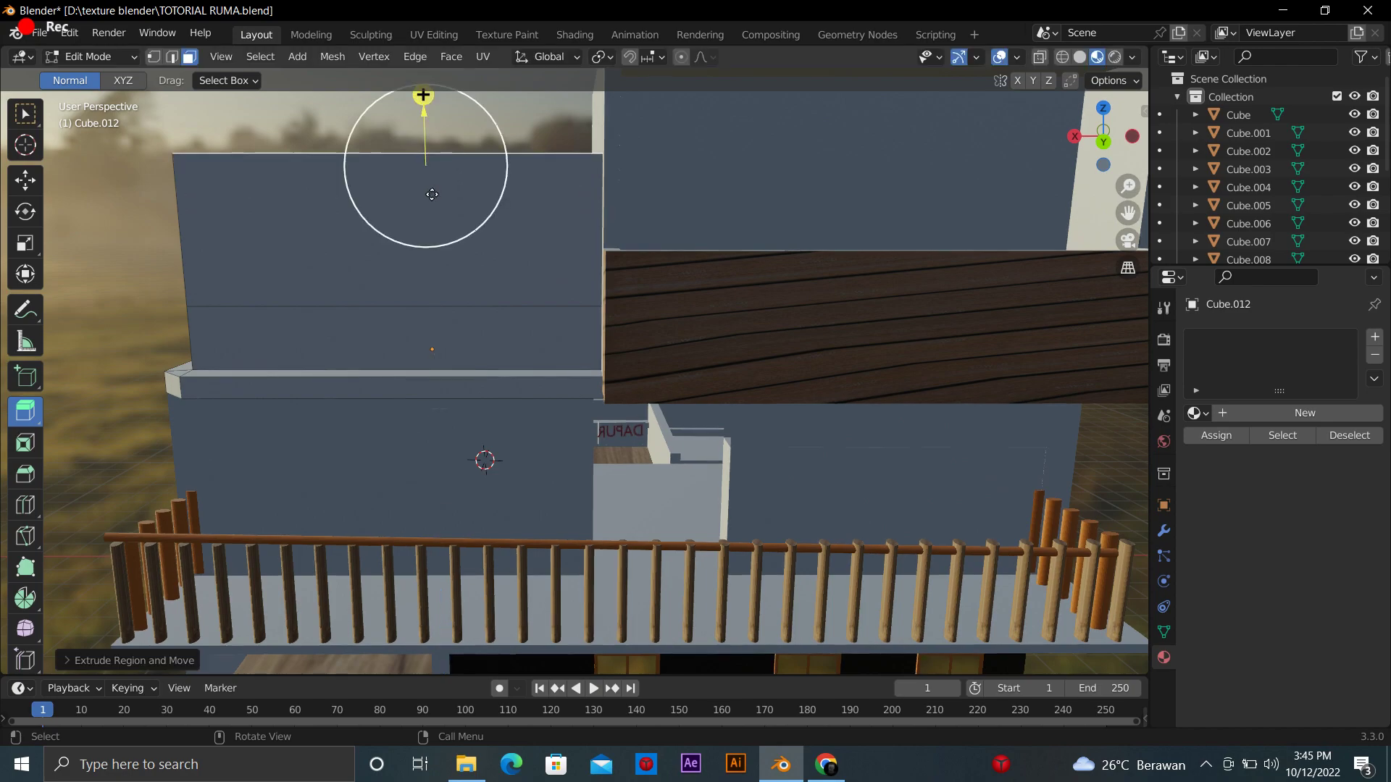
key(ctrl+z)
key(Tab)
Select the lower ledge face and give it a new near-black material in its own slot
click(233, 394)
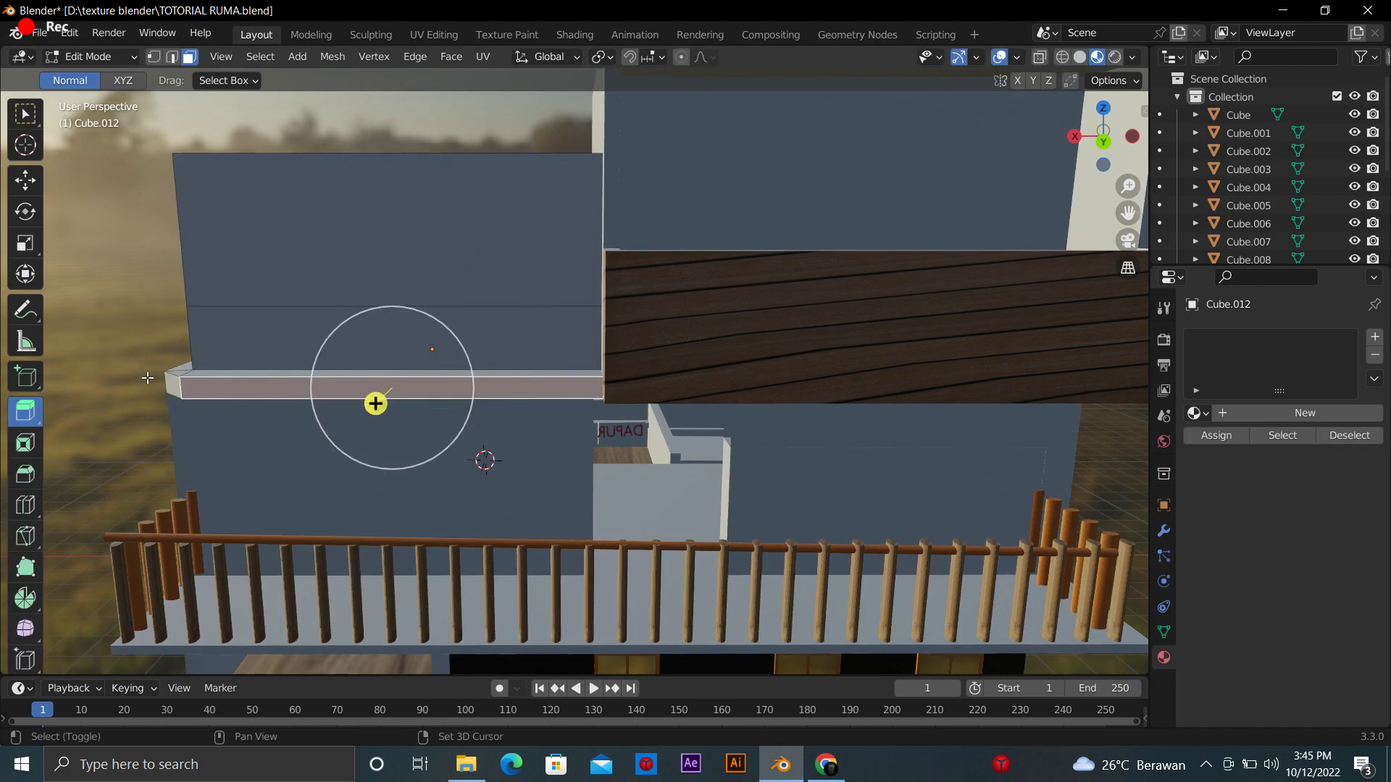
middle_drag(147, 377, 750, 482)
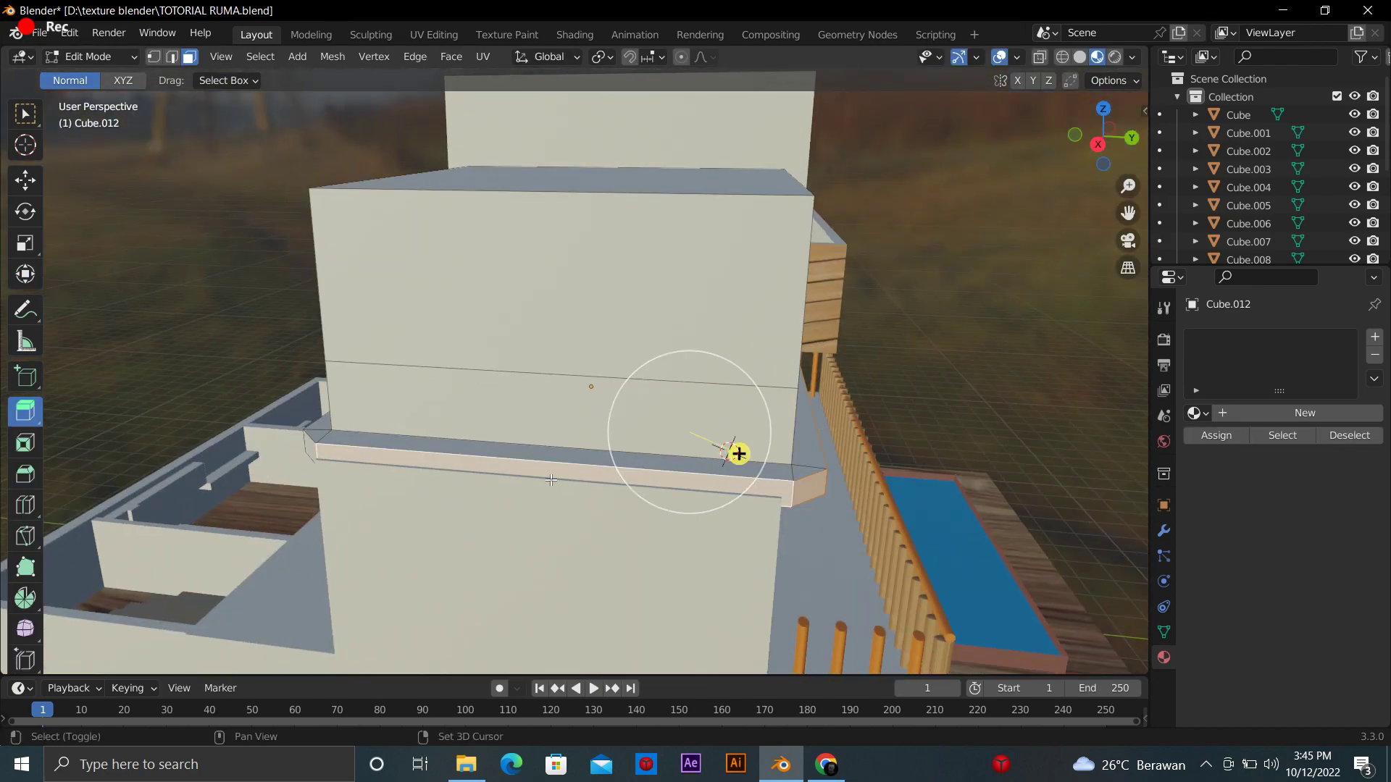
middle_drag(552, 479, 708, 366)
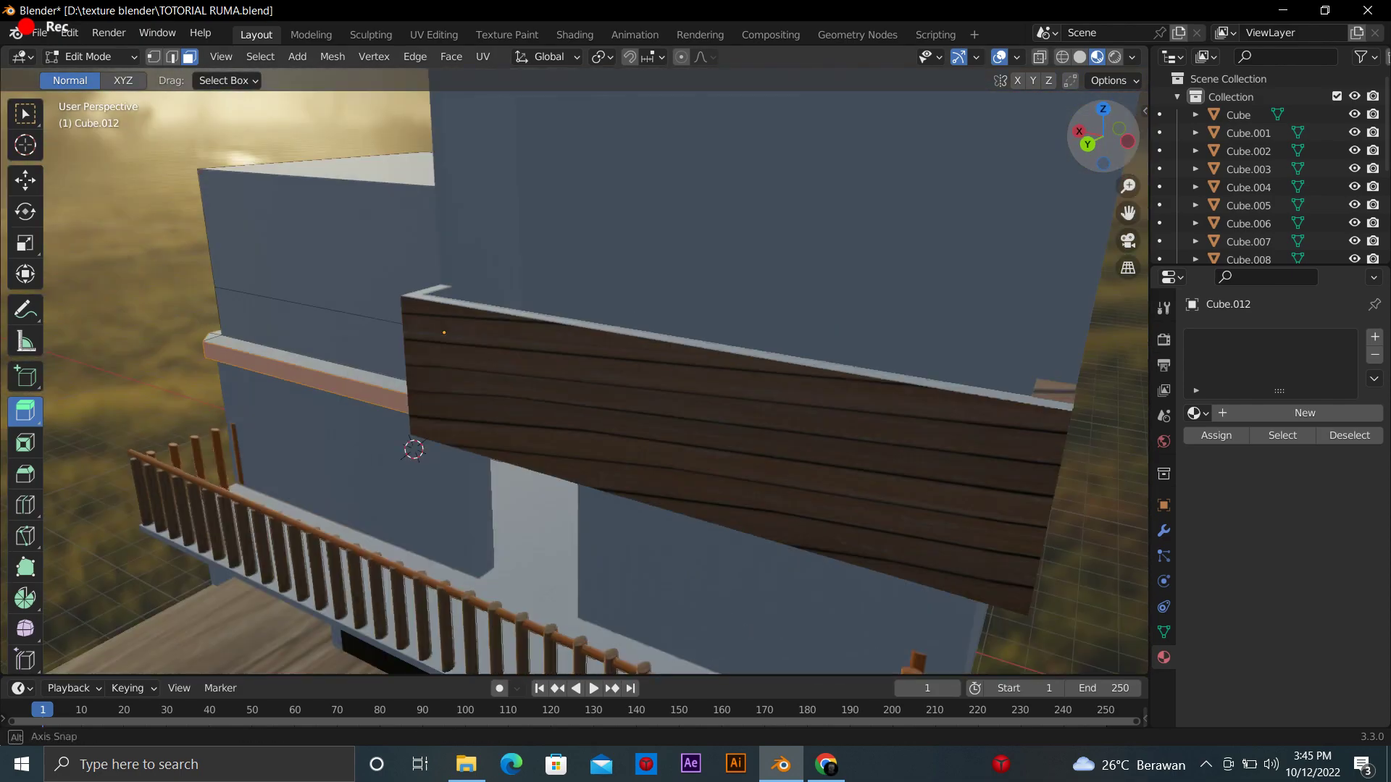
middle_drag(799, 422, 1263, 511)
click(1304, 412)
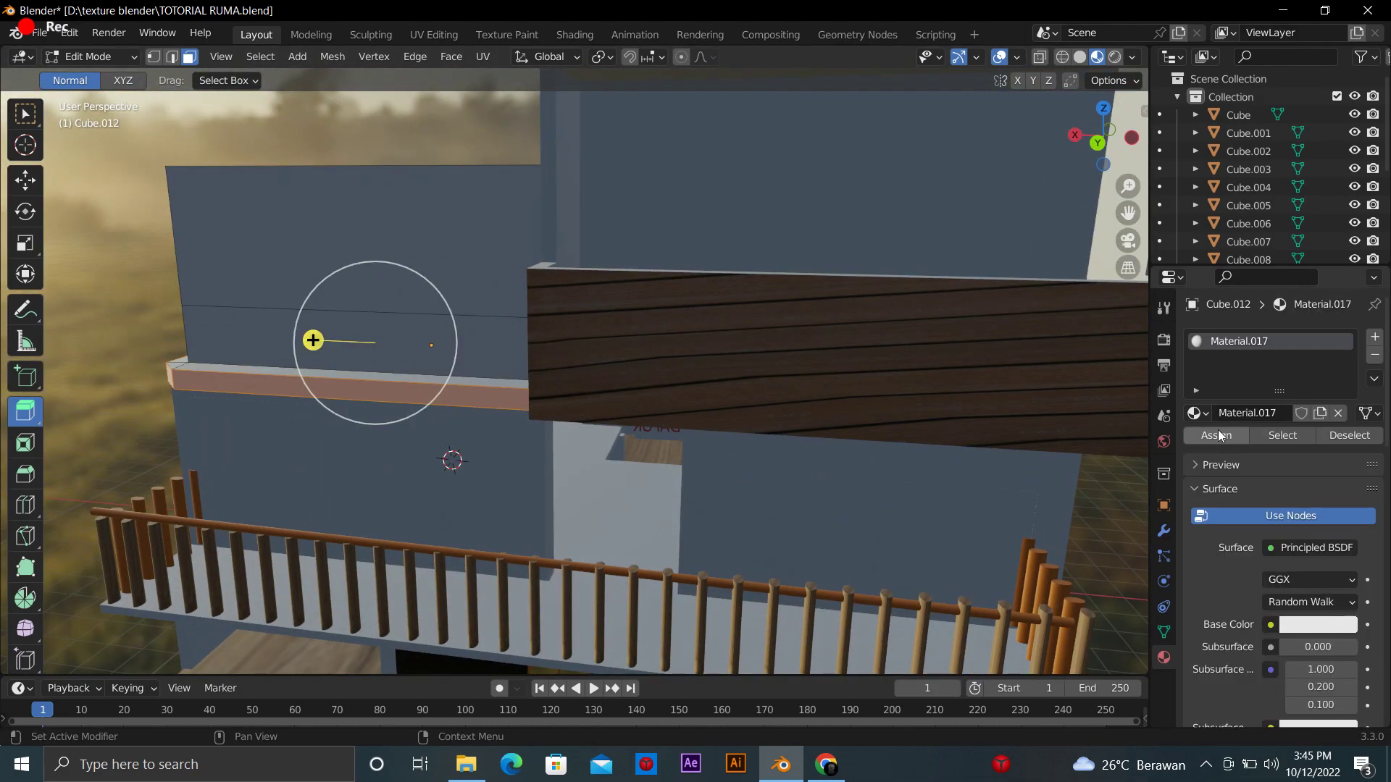
click(1374, 338)
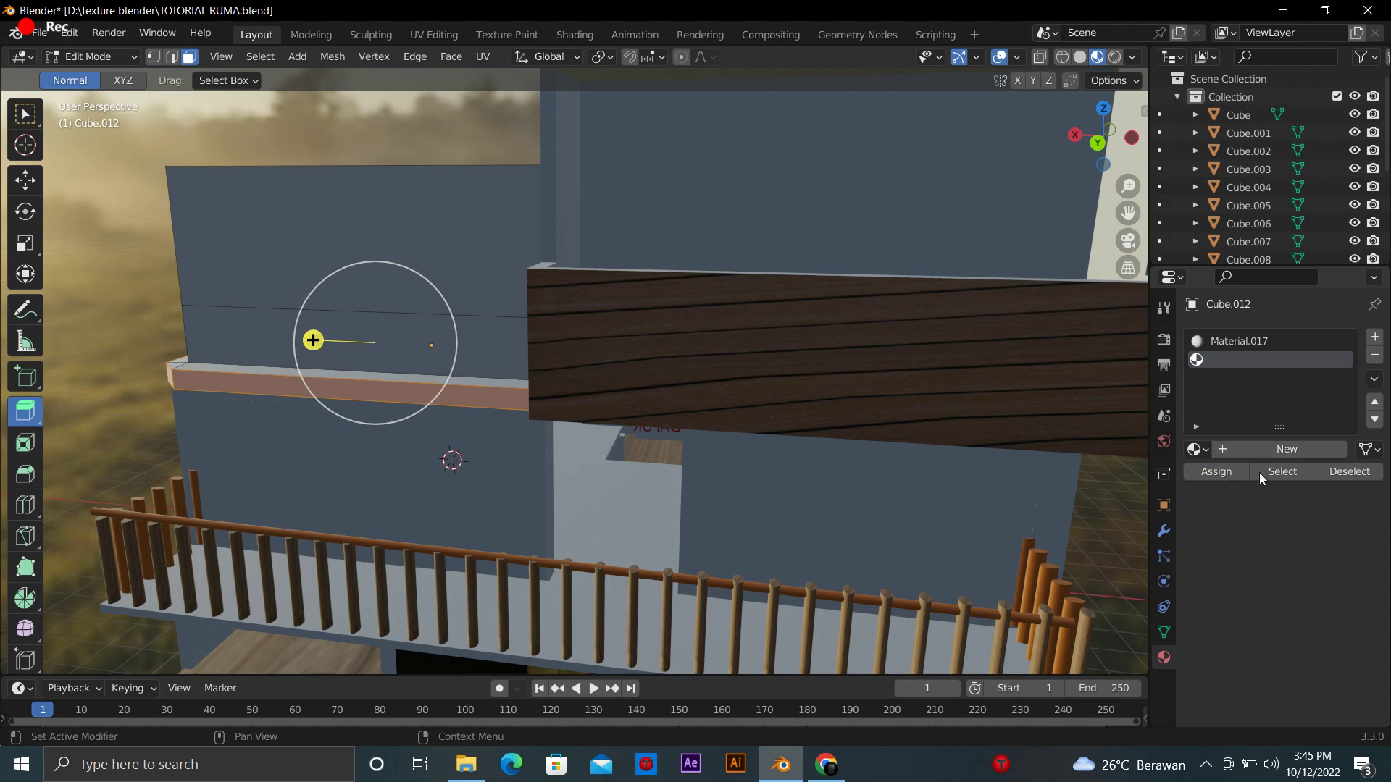
click(1273, 448)
click(1314, 637)
drag(1296, 616, 1260, 616)
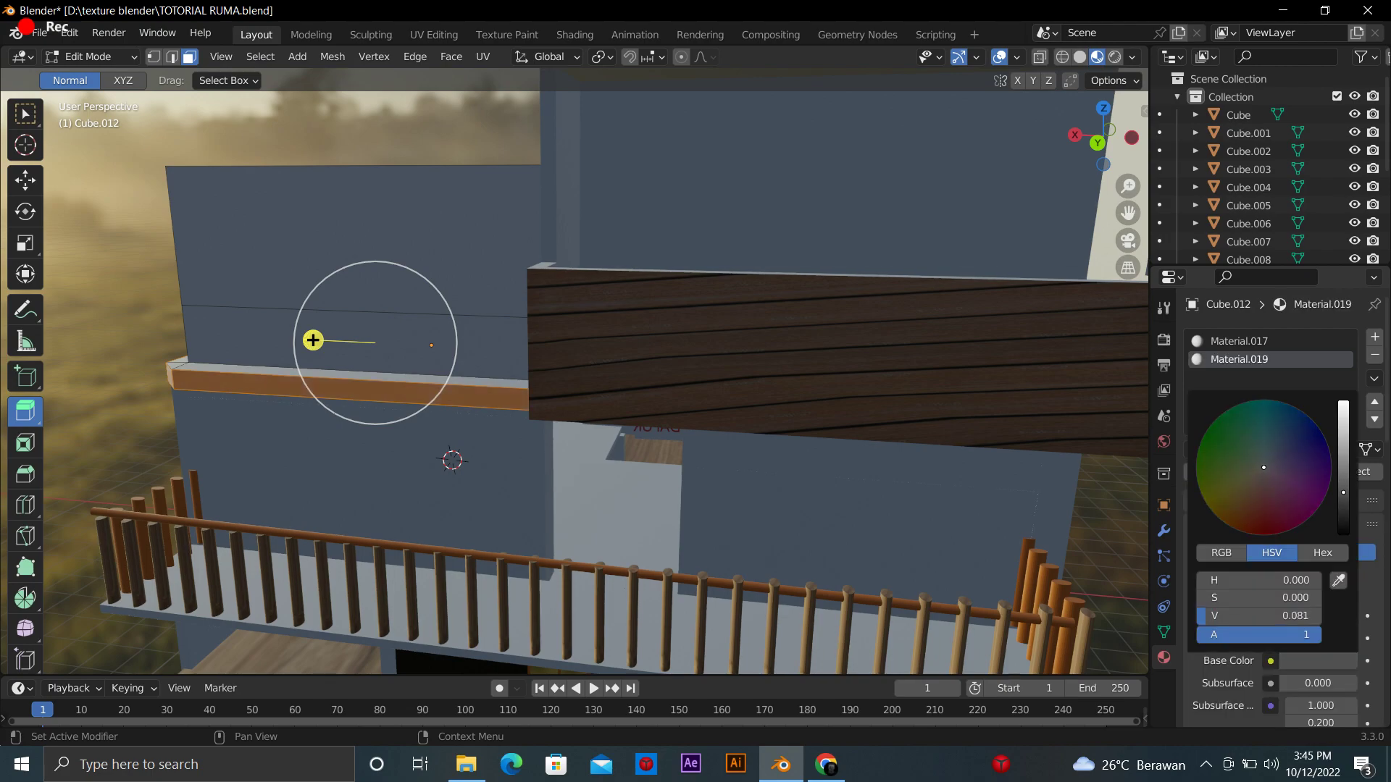
scroll(431, 345, up, 3)
Orbit to the wooden box and switch editing to the wood panel Cube.011
middle_drag(432, 345, 648, 198)
drag(1102, 138, 1112, 156)
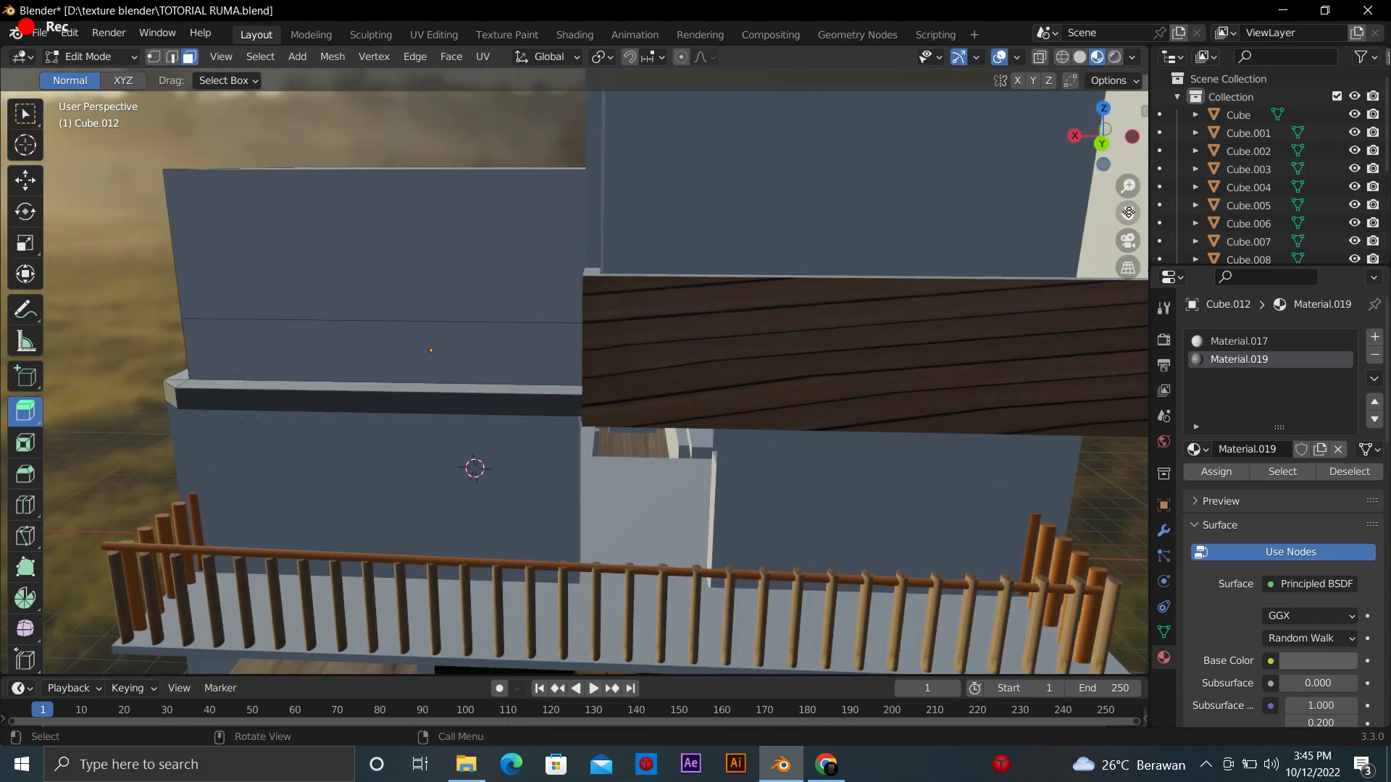
drag(1127, 213, 953, 239)
key(alt+q)
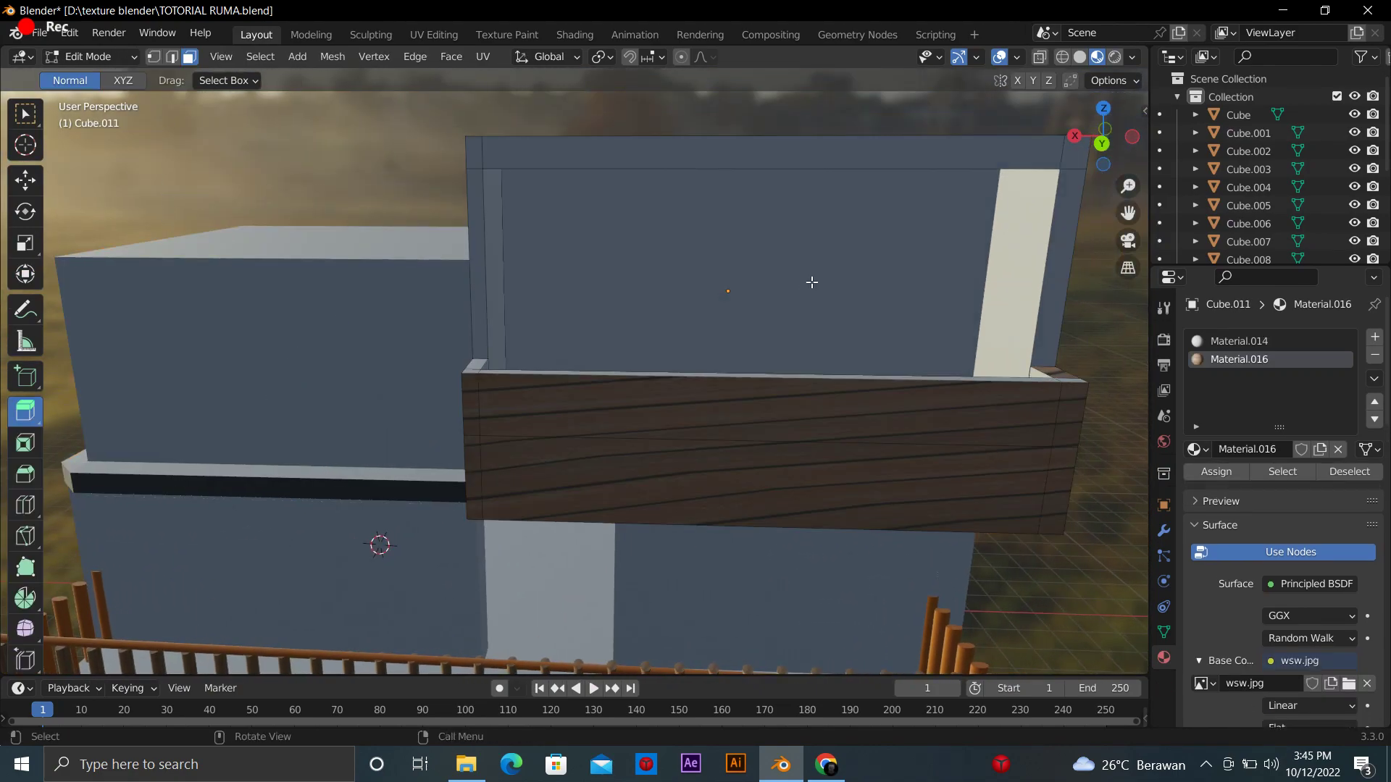
Add vertical and horizontal loop cuts across Cube.011's upper wall to form window panels
click(750, 294)
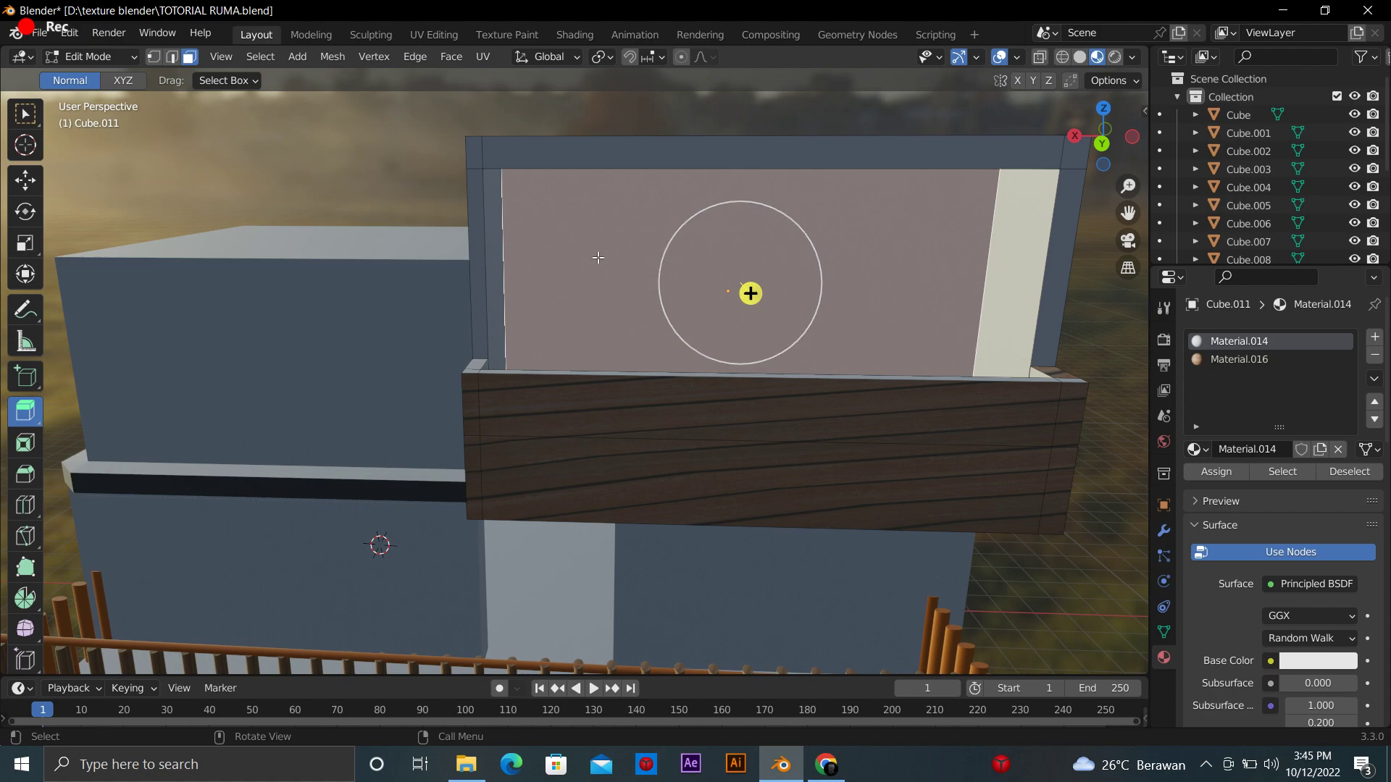
click(26, 505)
drag(876, 403, 624, 361)
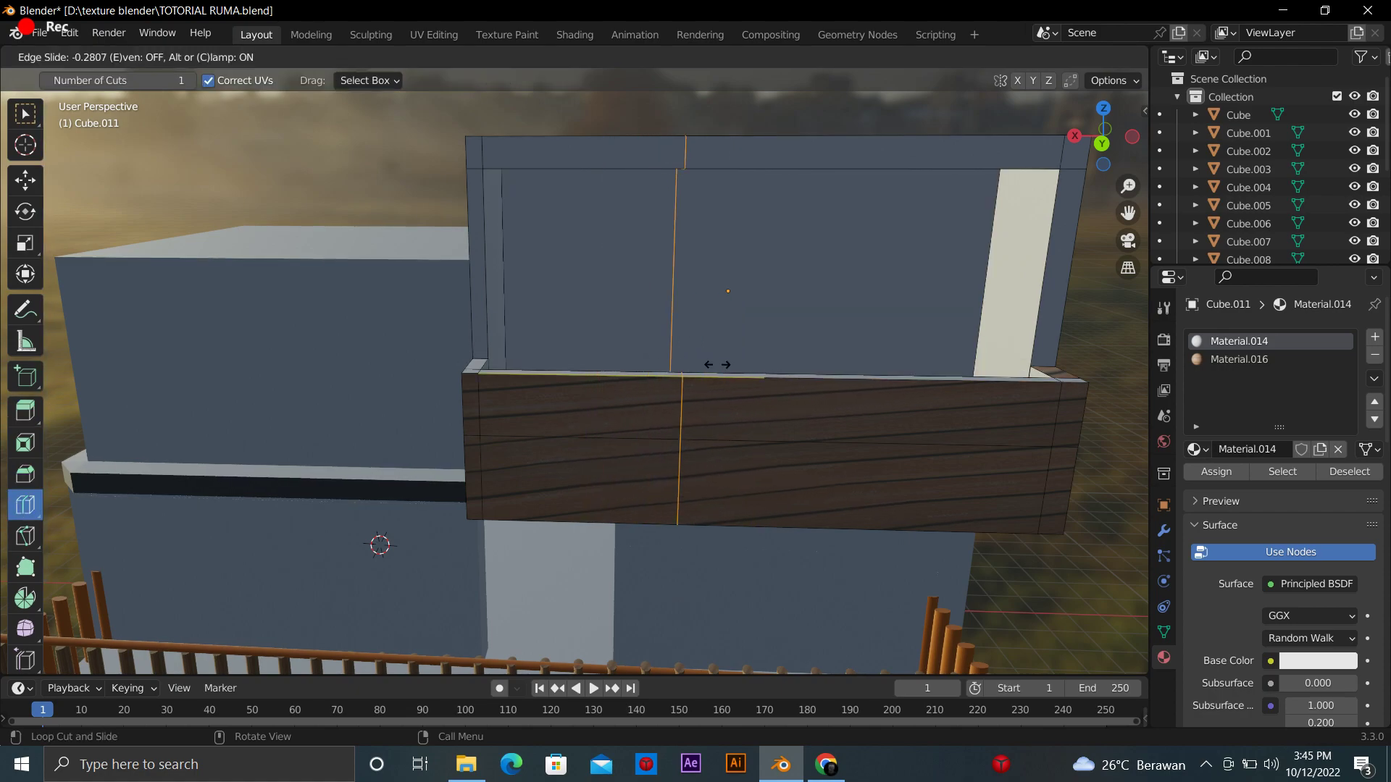
drag(737, 366, 736, 365)
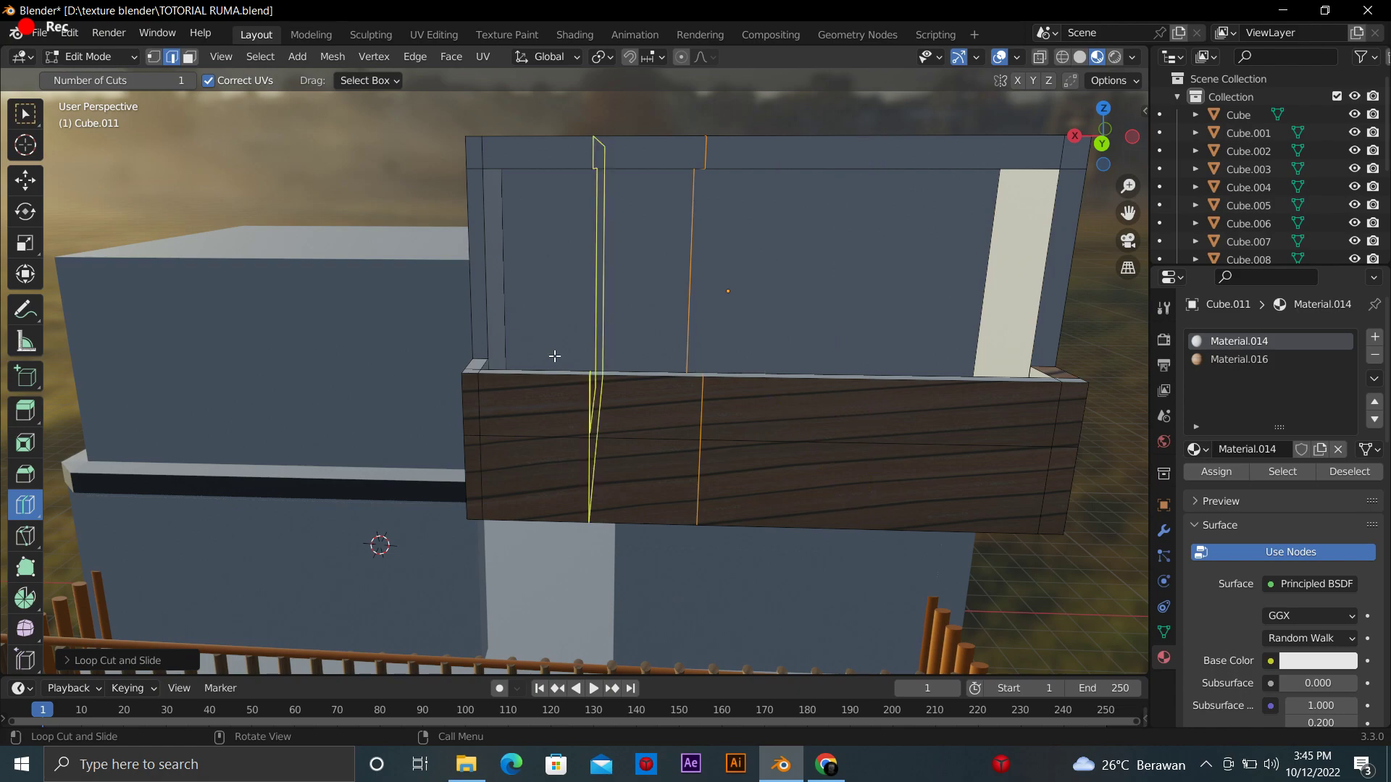
drag(467, 368, 468, 376)
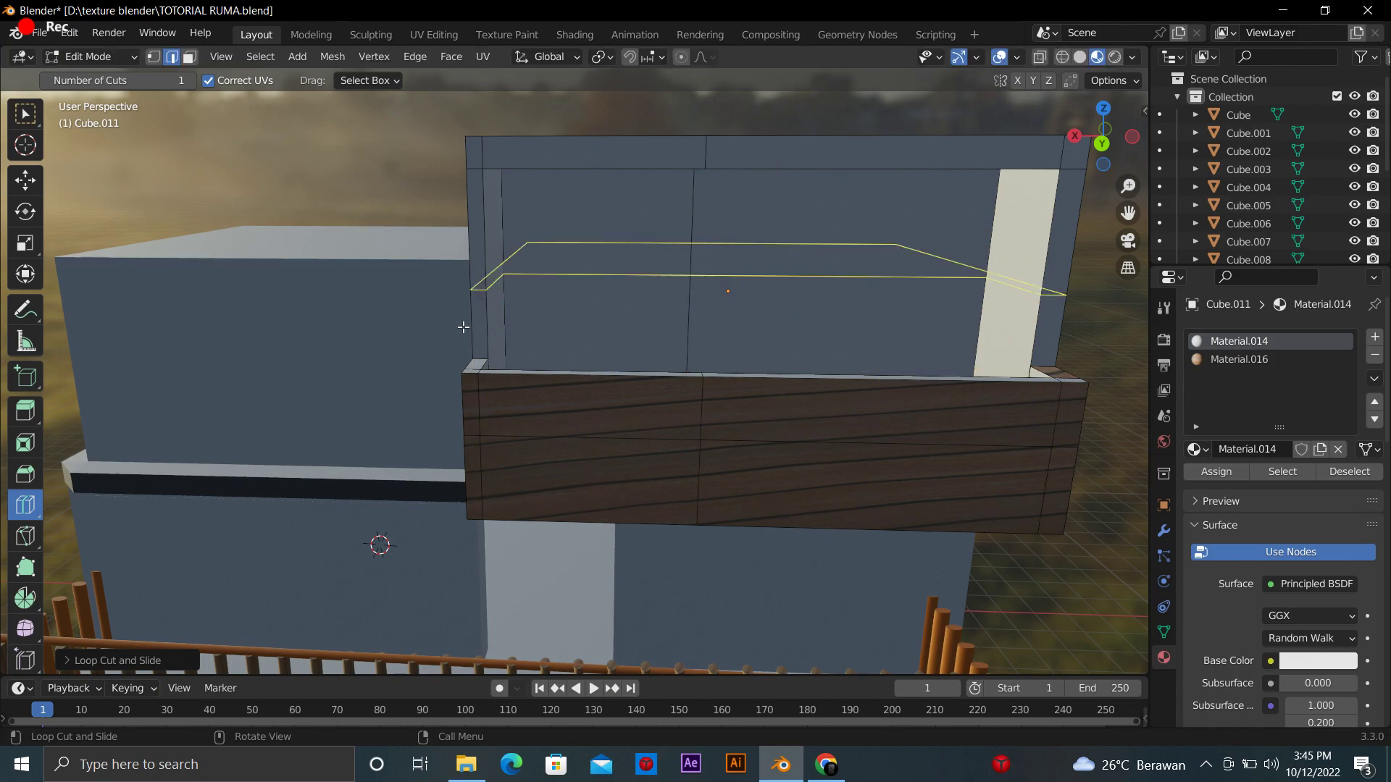
click(461, 158)
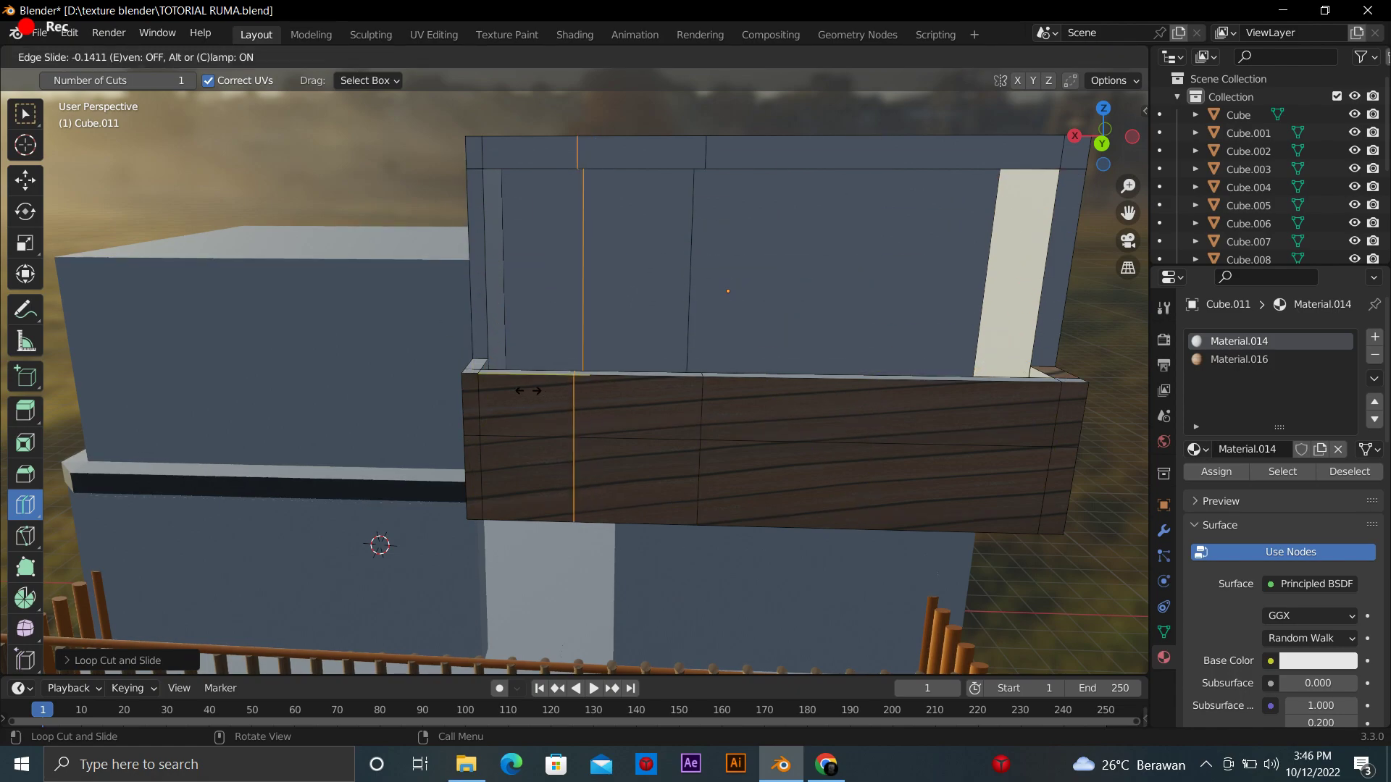
drag(551, 362, 540, 360)
click(572, 373)
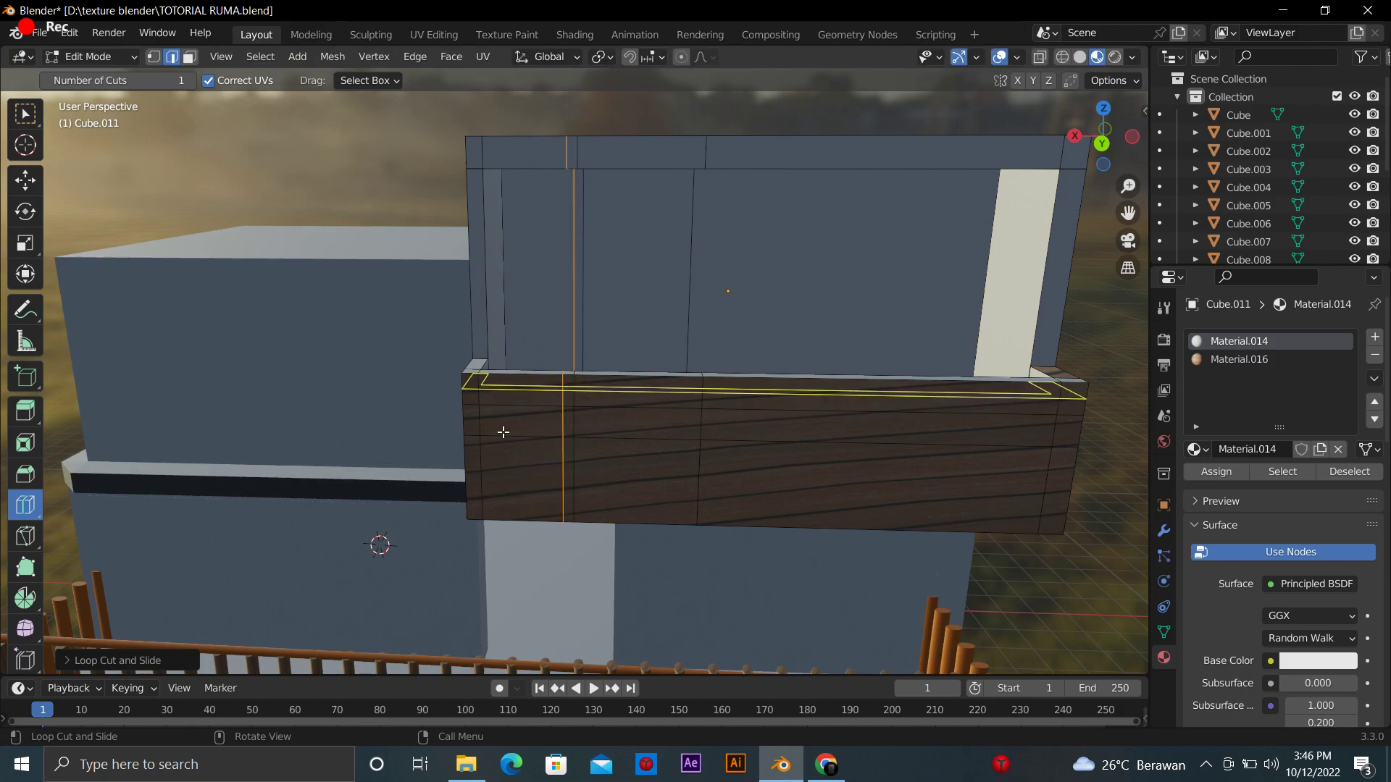
click(24, 410)
key(ctrl+z)
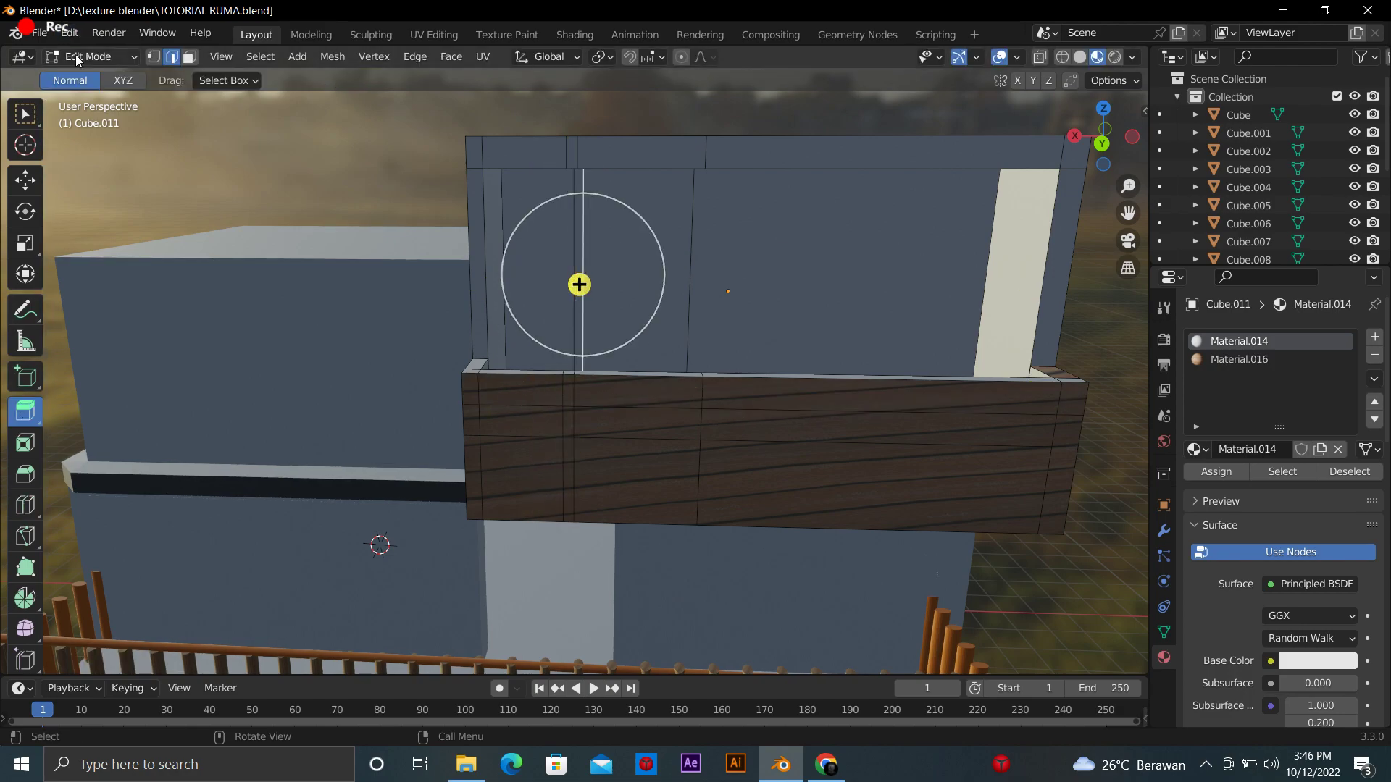
Give both window faces a new Glass BSDF material, Material.020, and adjust its roughness
click(638, 275)
shift+click(540, 276)
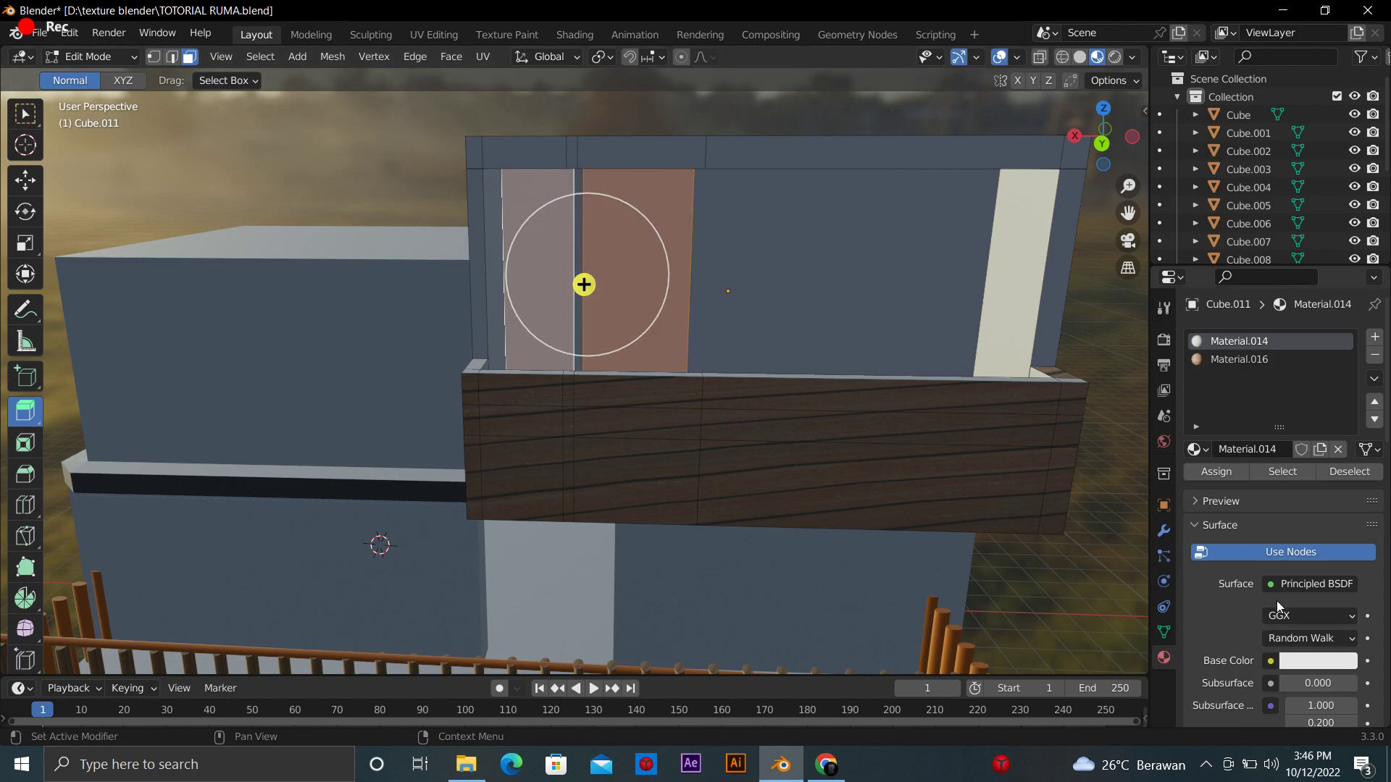
click(1375, 338)
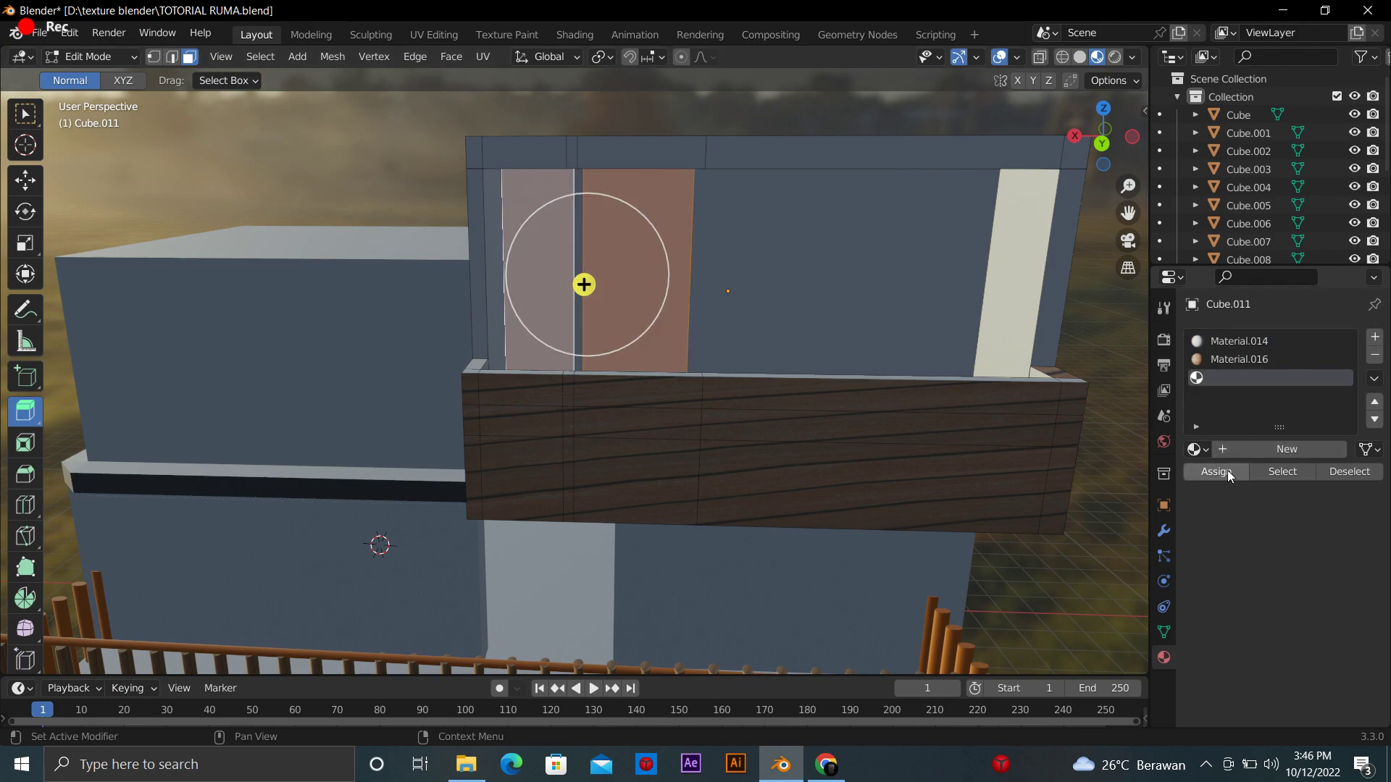
click(1289, 449)
click(1296, 584)
click(1154, 250)
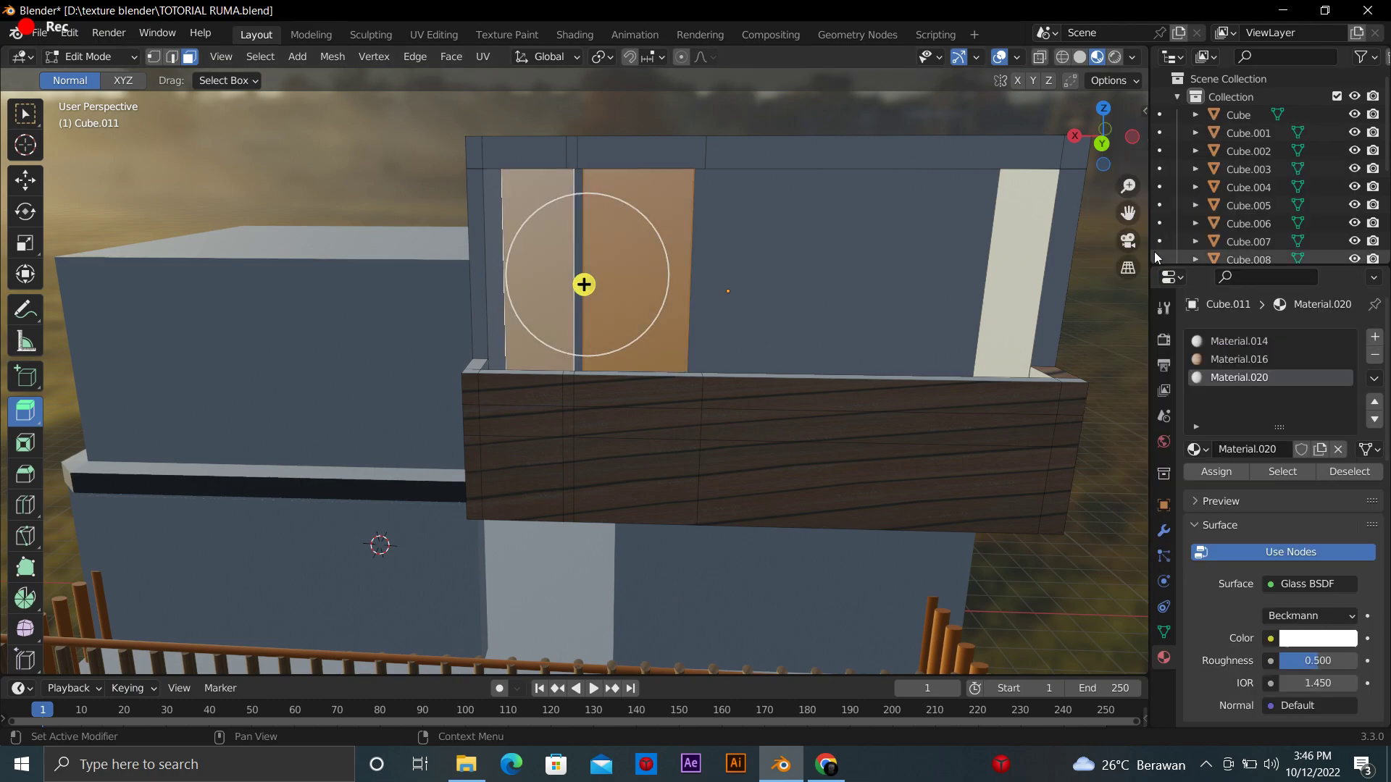
click(851, 283)
click(617, 282)
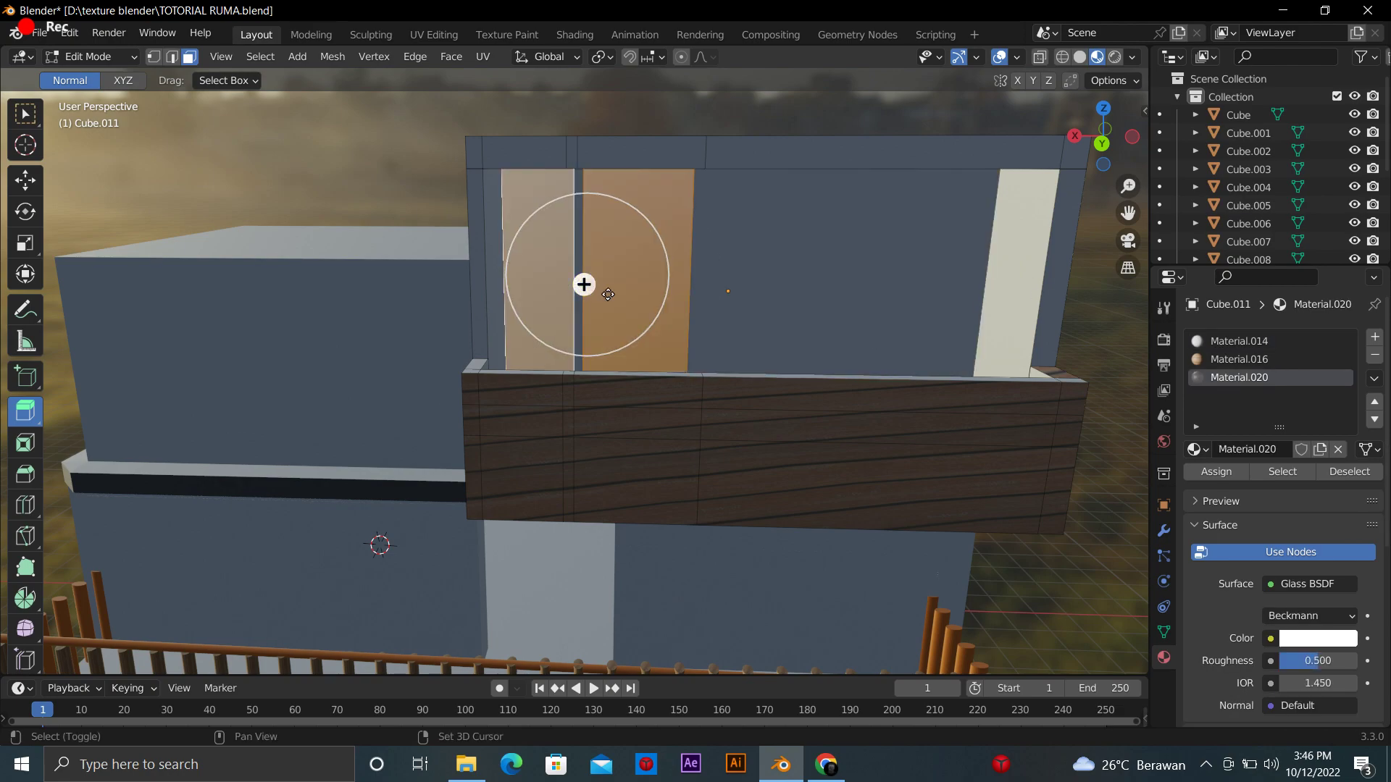
drag(1331, 657, 1289, 659)
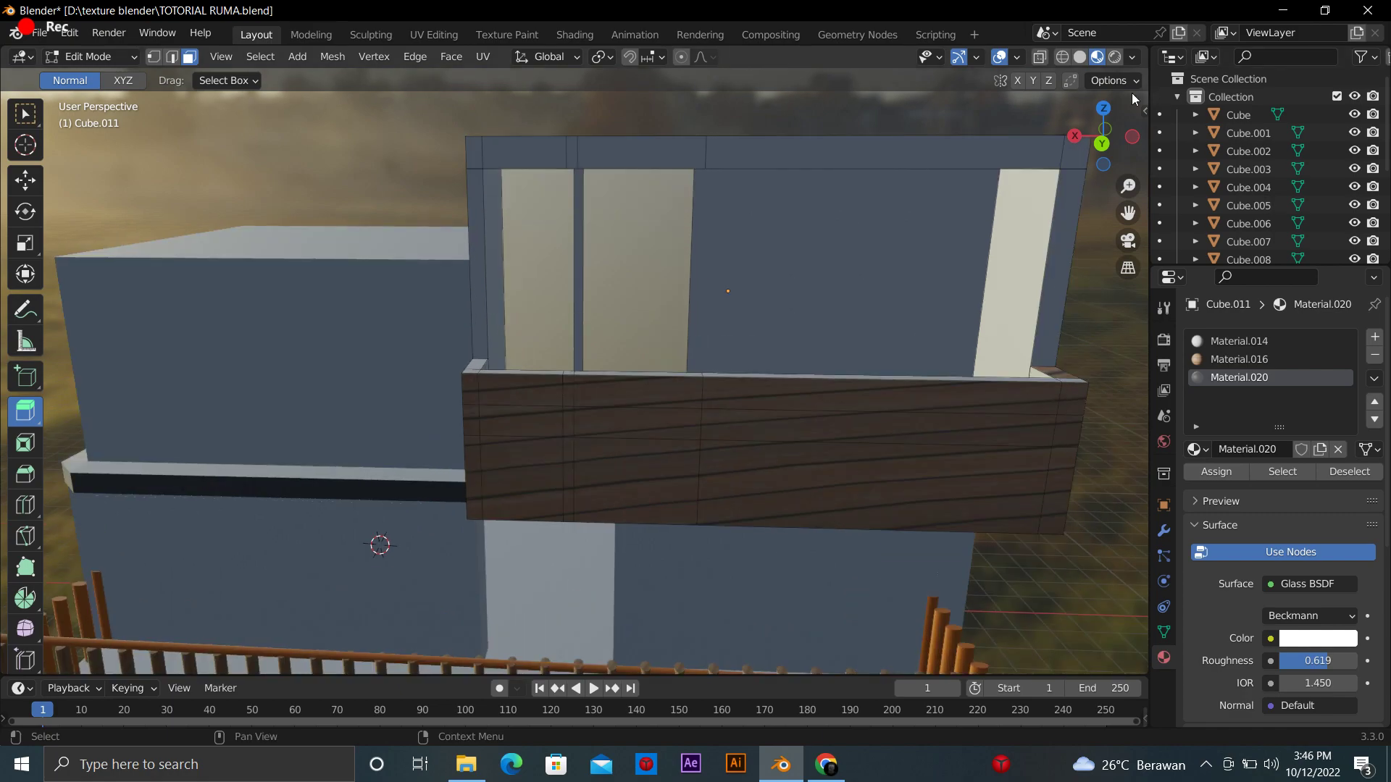
Give the mullion strip a new light-blue Material.021 and return to Object Mode
click(573, 284)
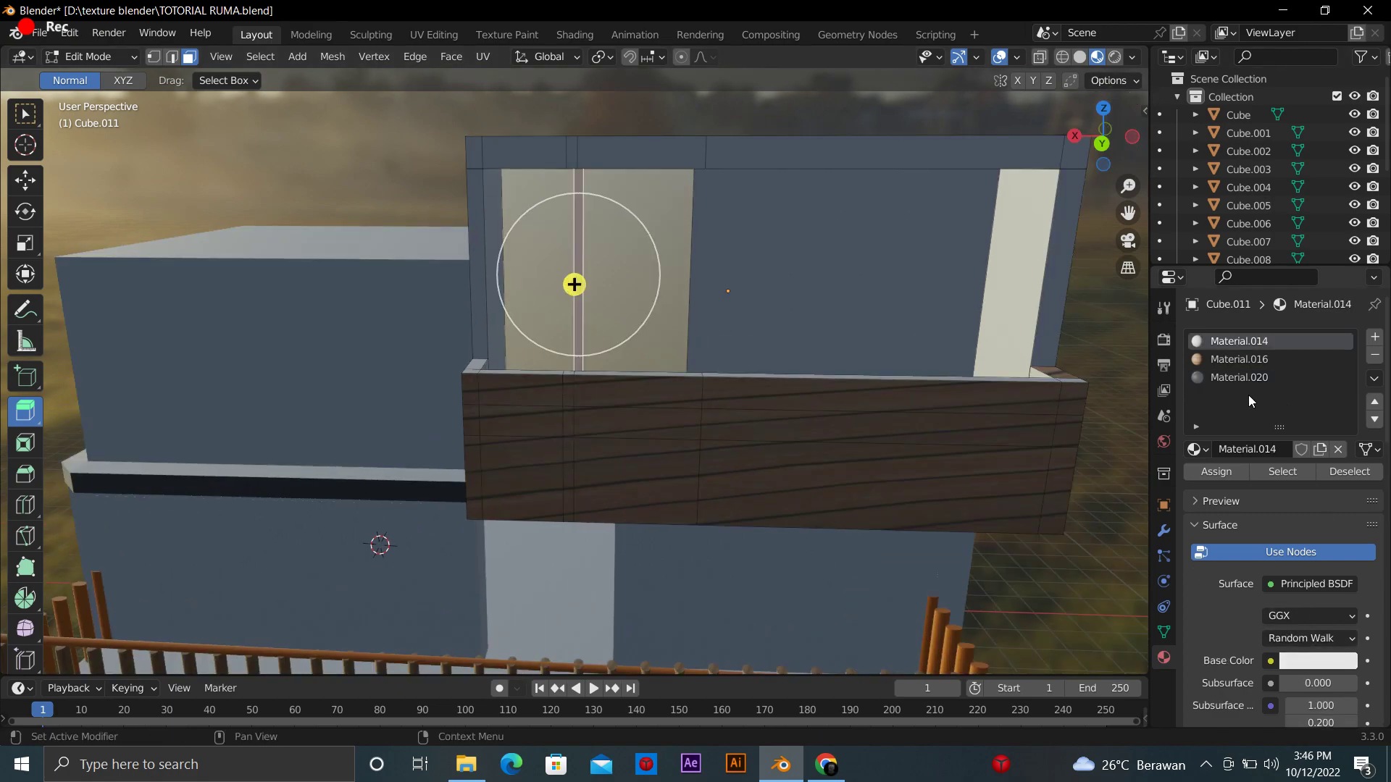
click(1375, 337)
click(1261, 450)
click(1308, 660)
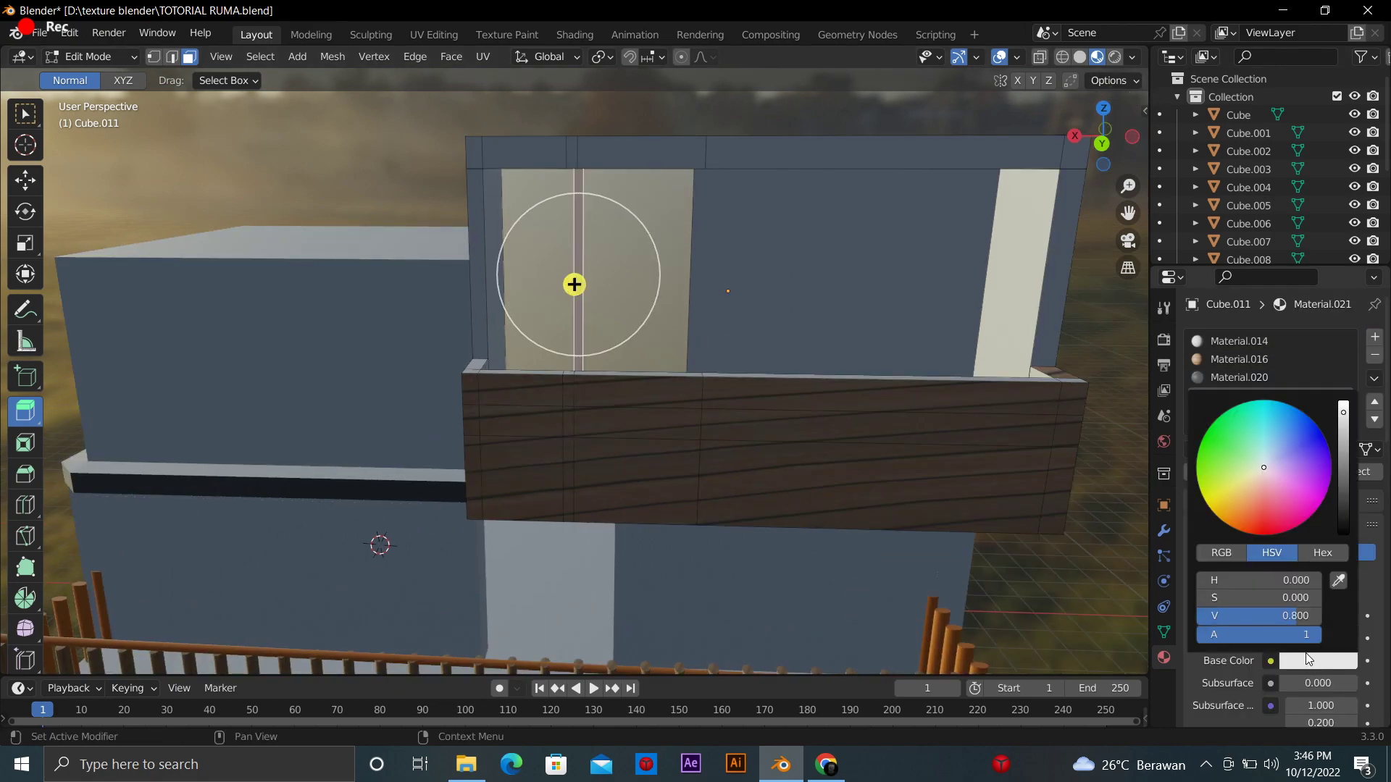
drag(1349, 489, 1343, 402)
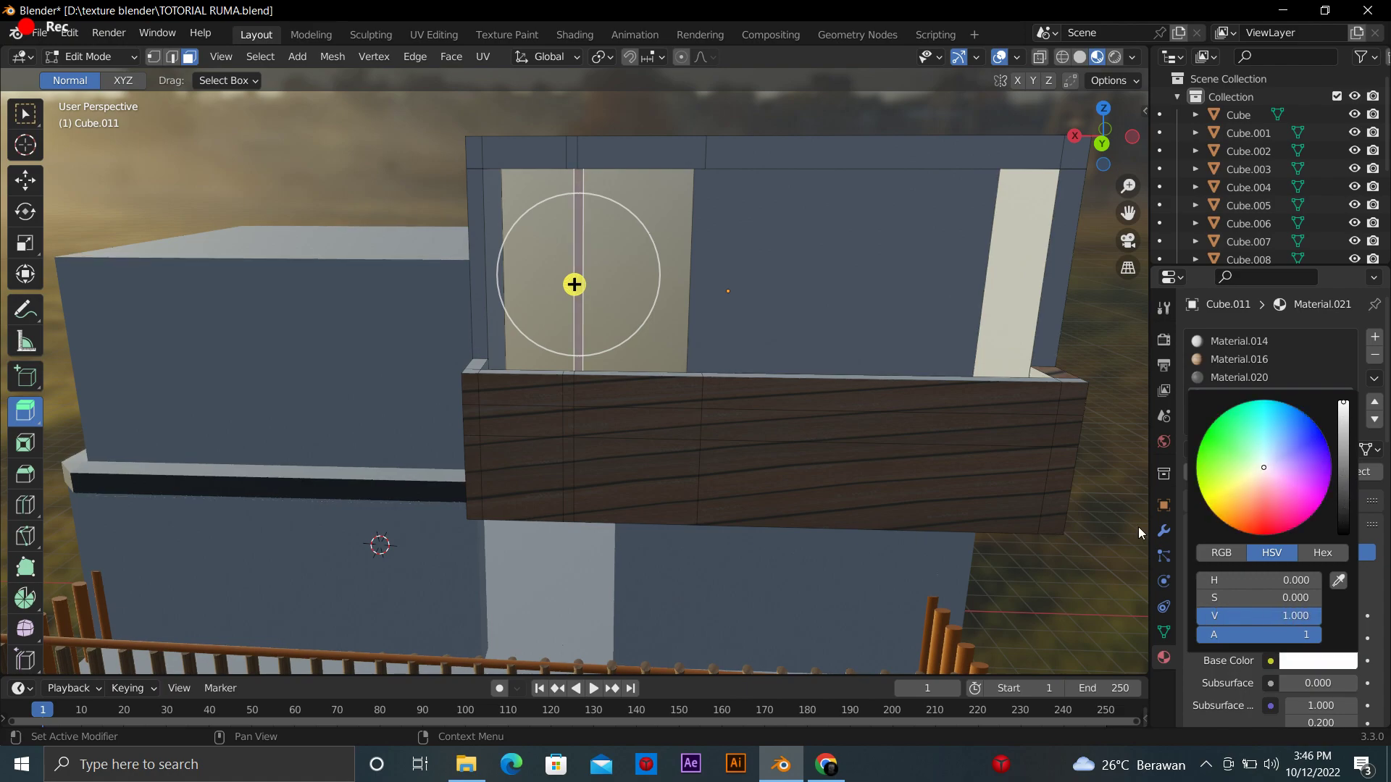
click(1302, 656)
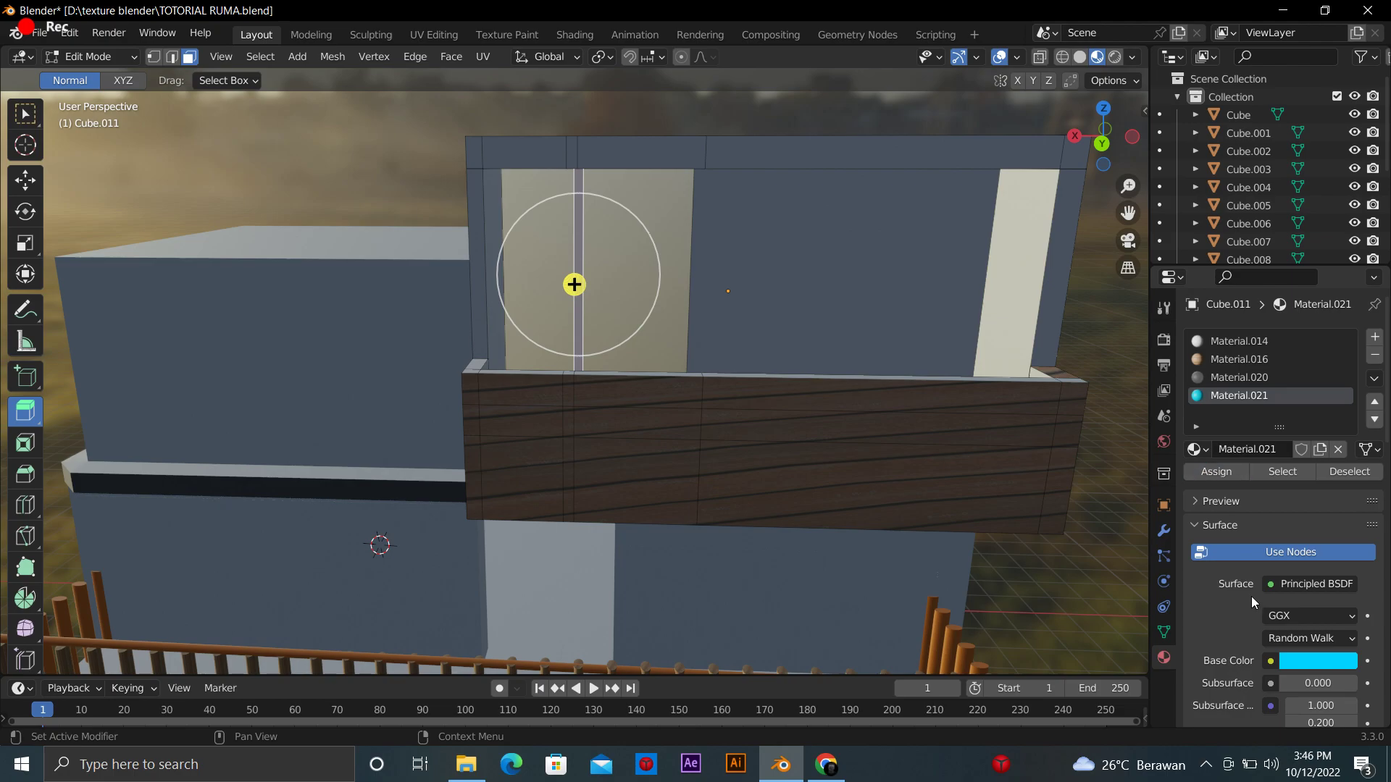
scroll(1043, 574, down, 3)
key(Tab)
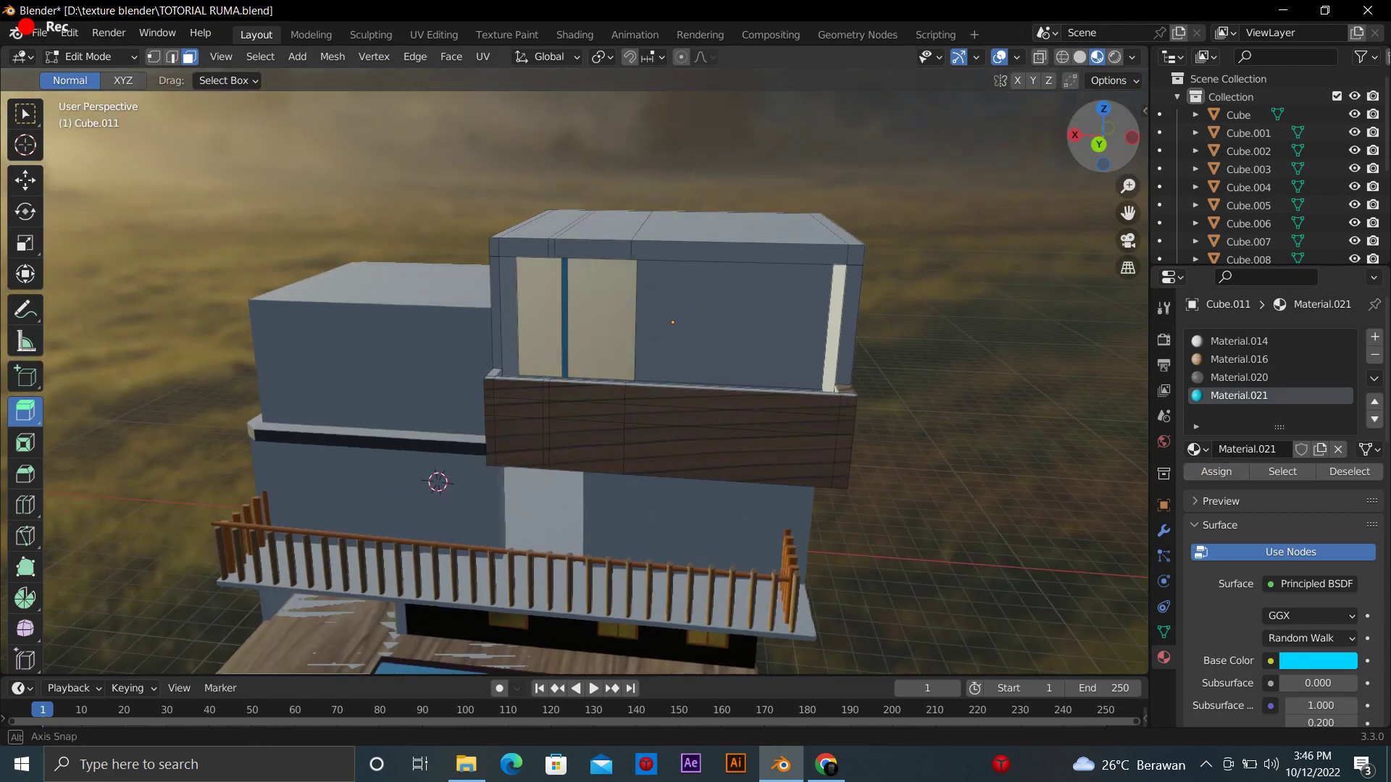
Loop-cut the upper wall vertically and select the new right-hand panel face
drag(1111, 134, 1099, 126)
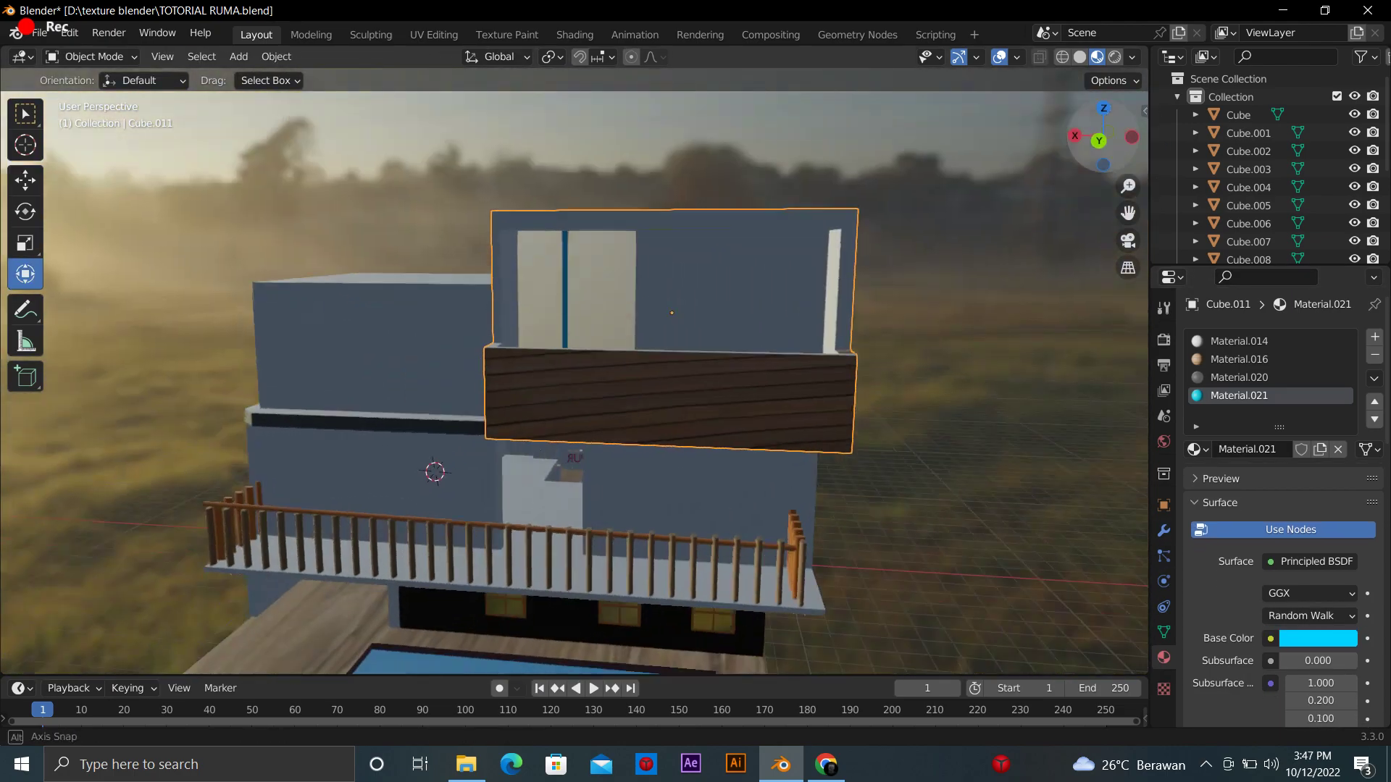
scroll(823, 308, up, 2)
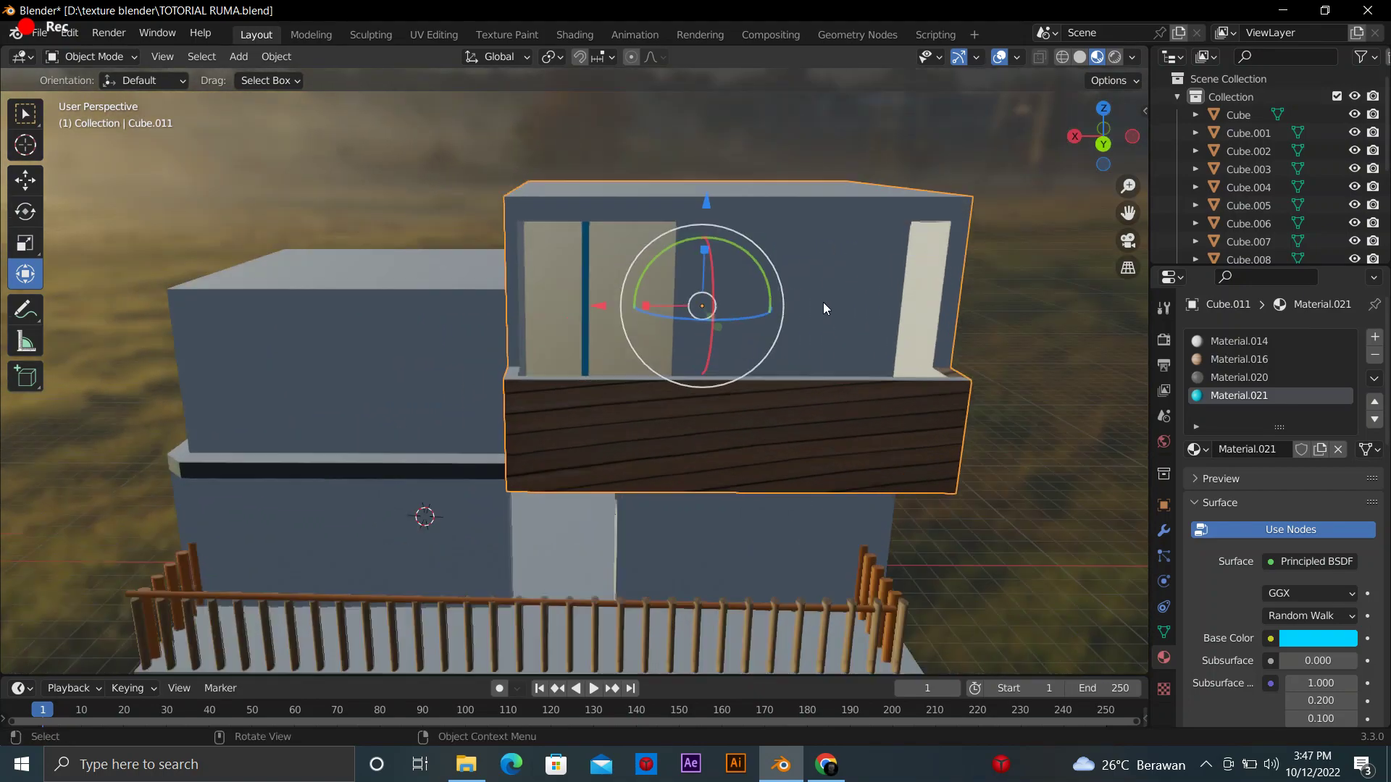
key(Tab)
click(25, 504)
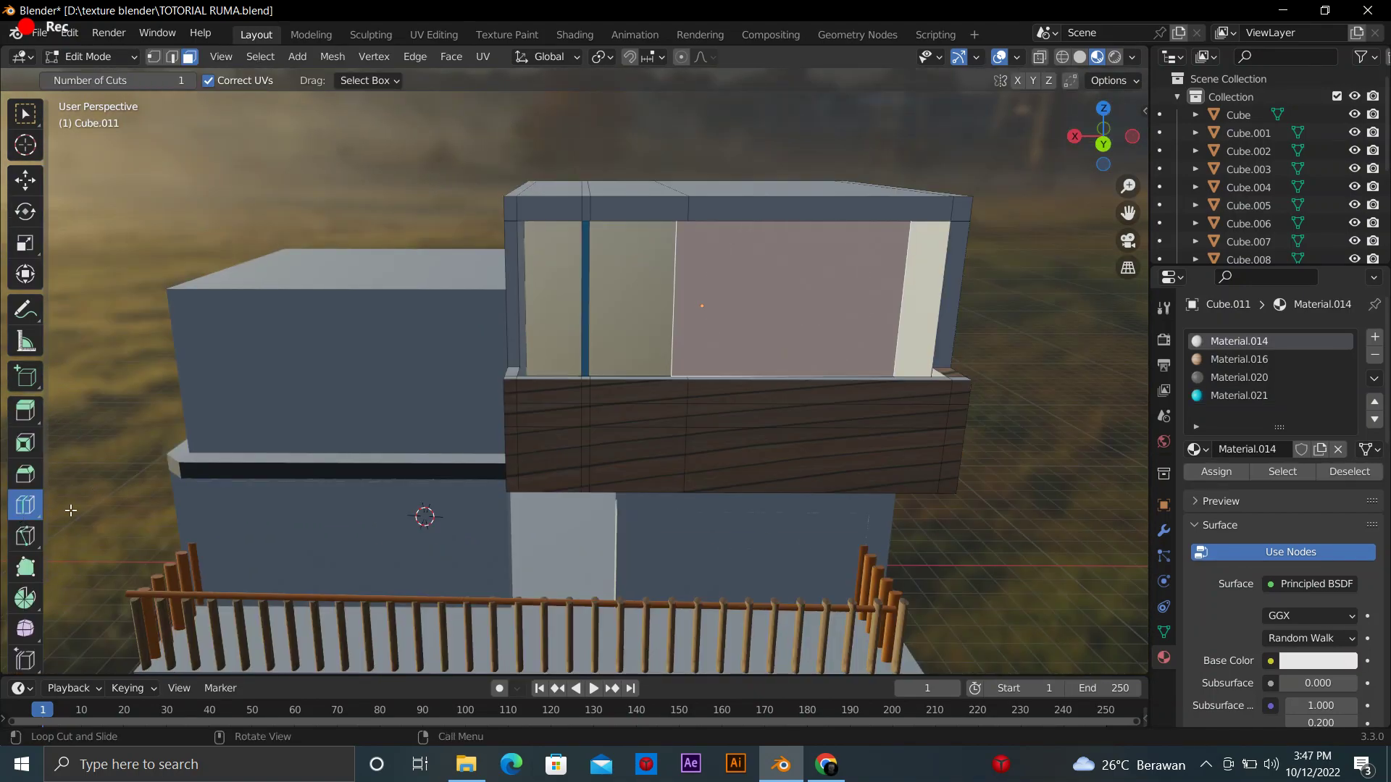
drag(826, 415, 797, 418)
click(25, 411)
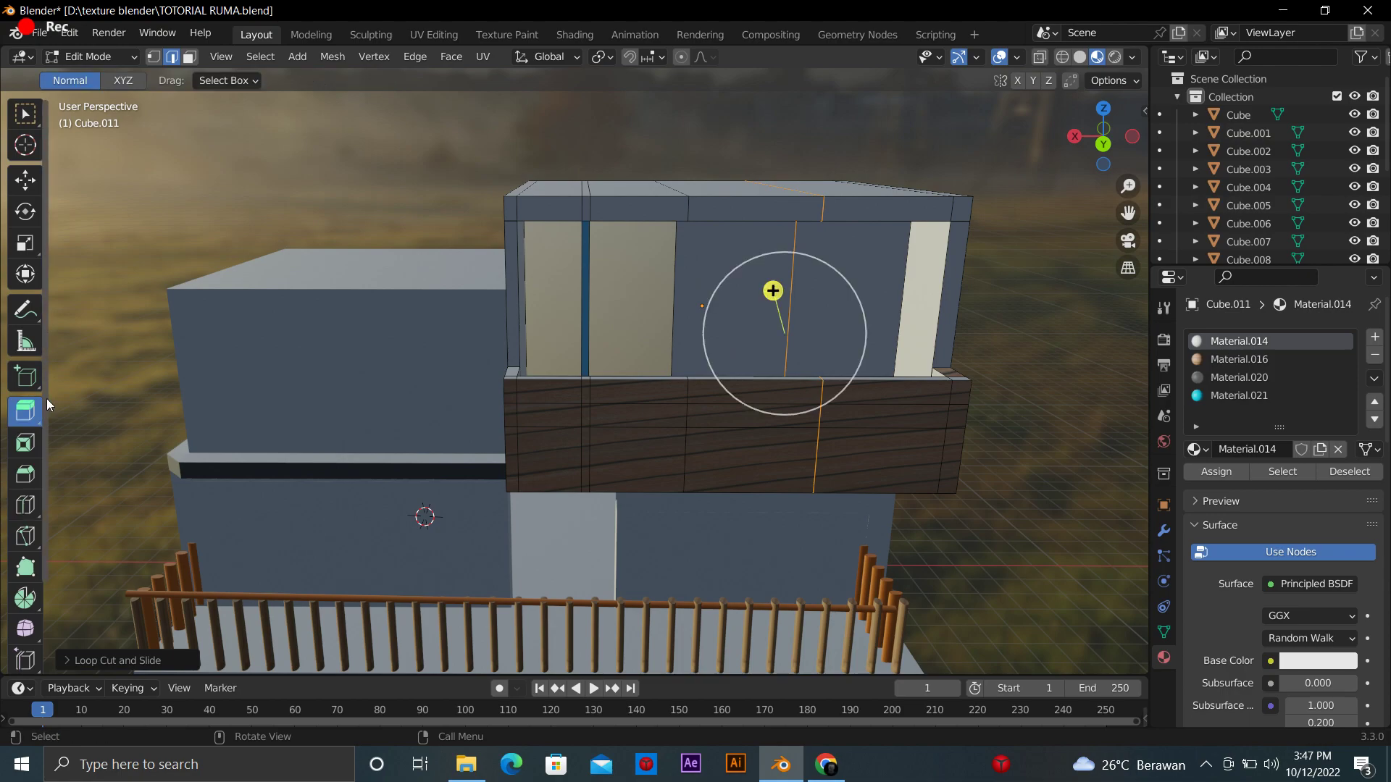
key(3)
click(869, 311)
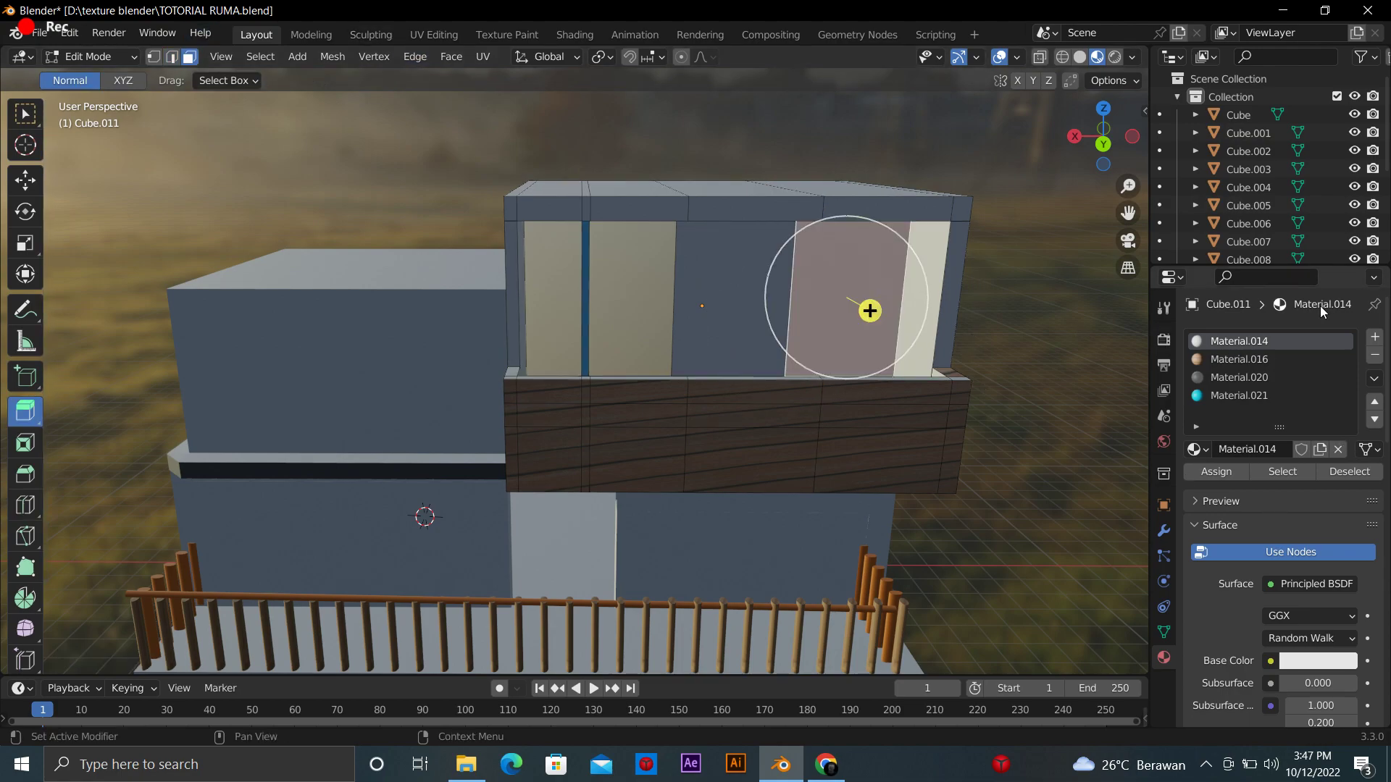
Give the right panel a new Glass BSDF material, Material.022, and return to Object Mode
click(1374, 337)
click(1237, 451)
click(1268, 583)
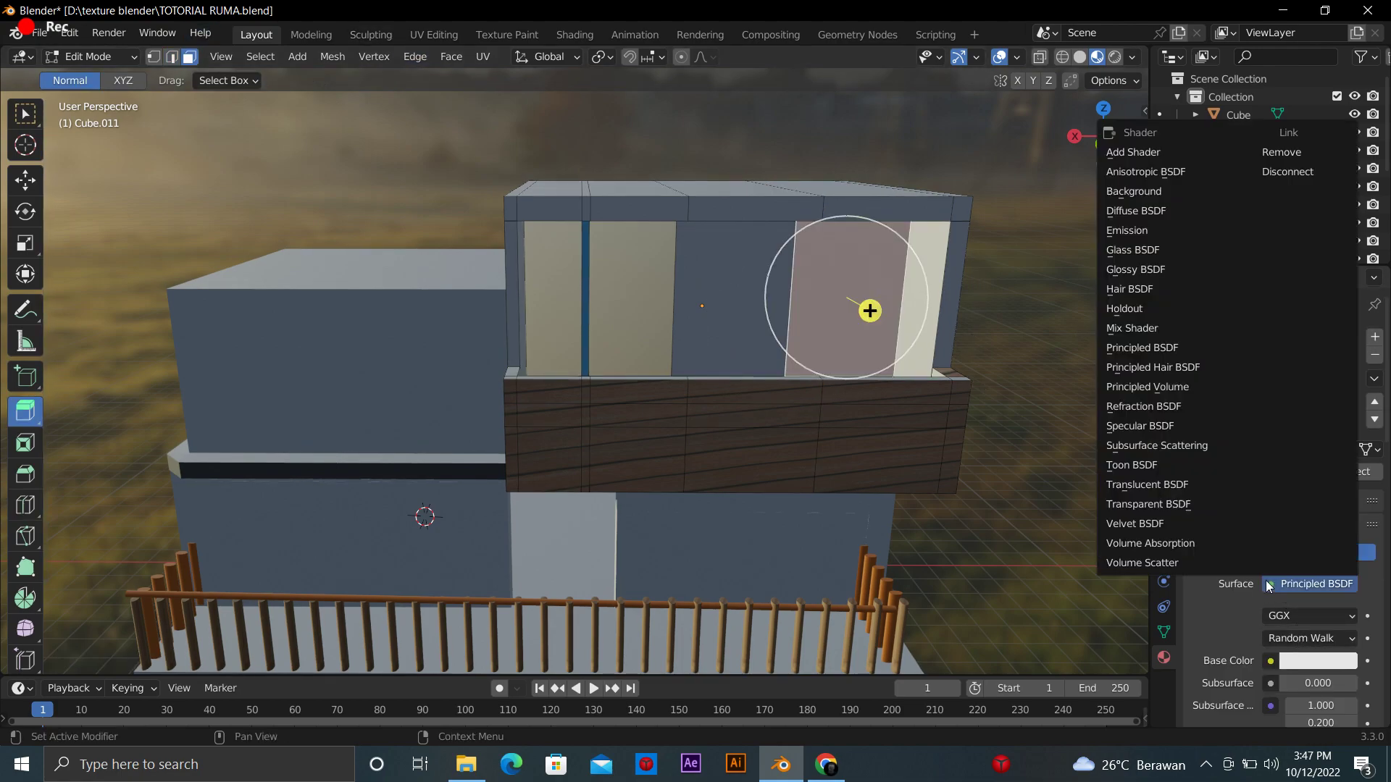
click(1149, 251)
drag(1105, 148, 1134, 141)
key(Tab)
Reselect the upper box and tweak its wall material's base colour, ending on white
click(957, 351)
click(823, 239)
click(1317, 616)
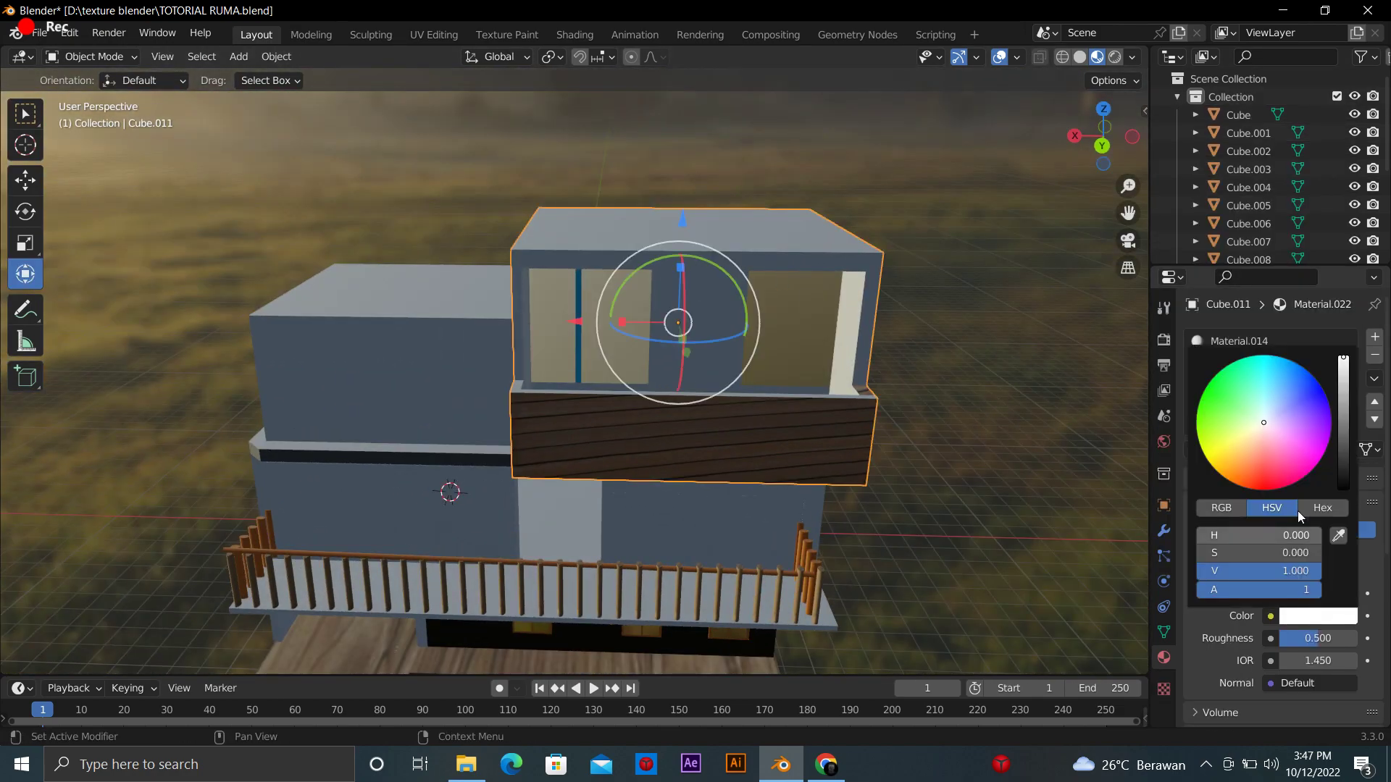
click(939, 319)
key(Tab)
key(Tab)
key(Tab)
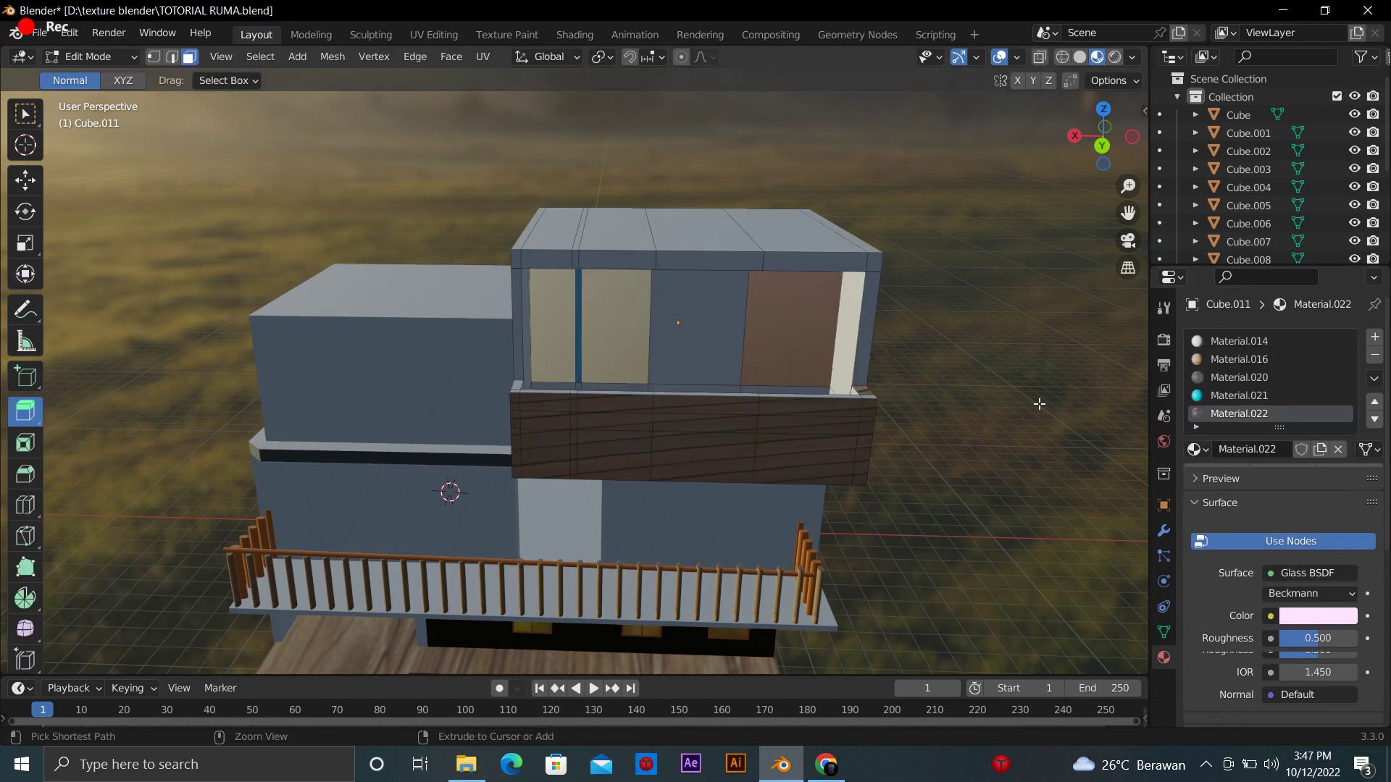
key(Tab)
key(ctrl+z)
key(ctrl+z)
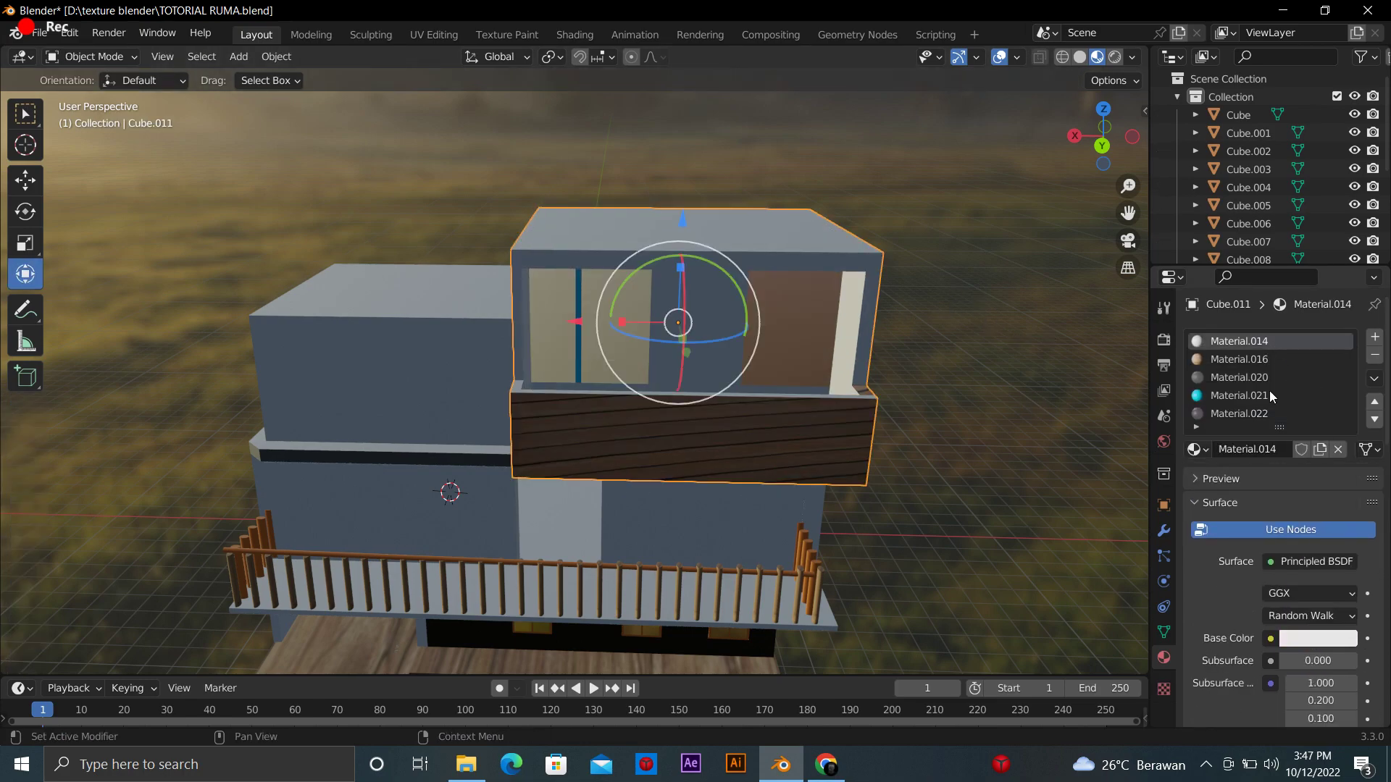
click(1304, 638)
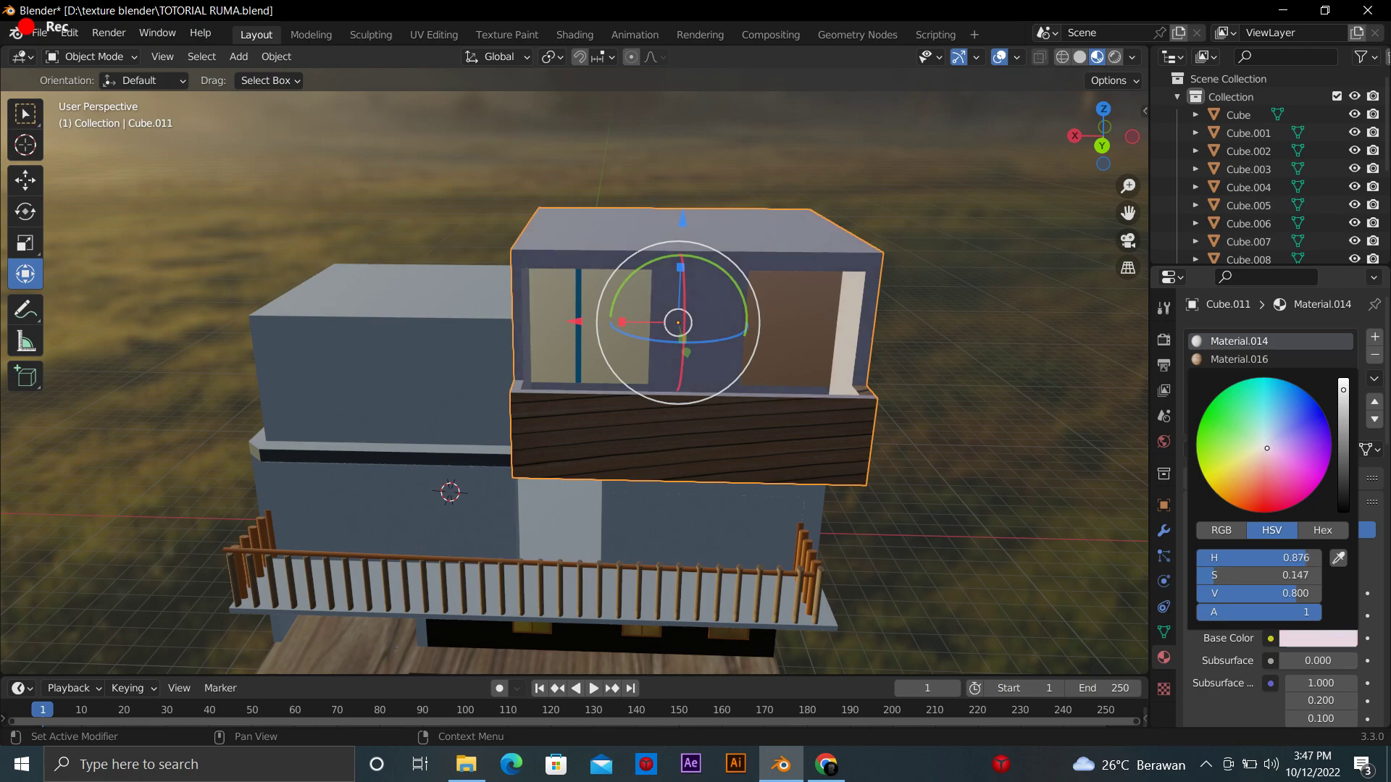
drag(1246, 469, 1252, 463)
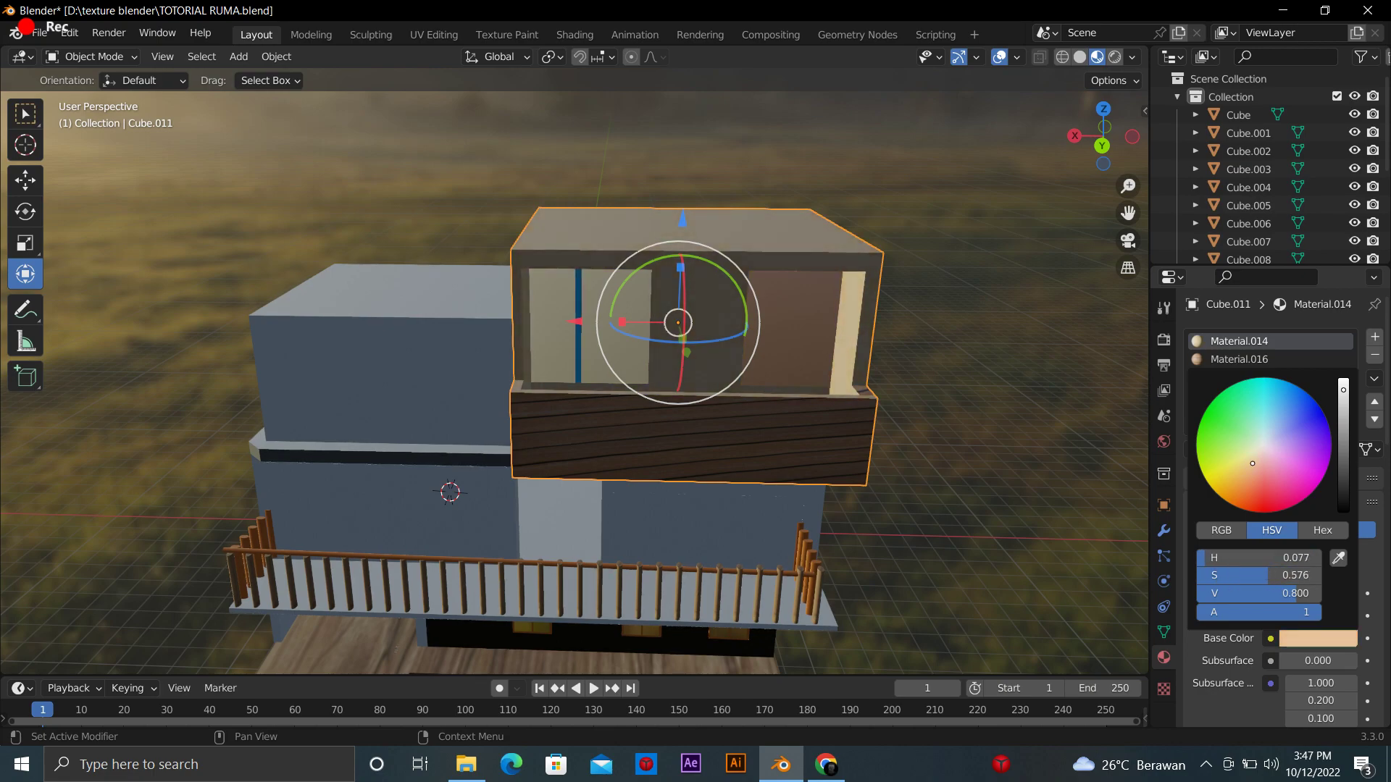
scroll(1330, 450, up, 4)
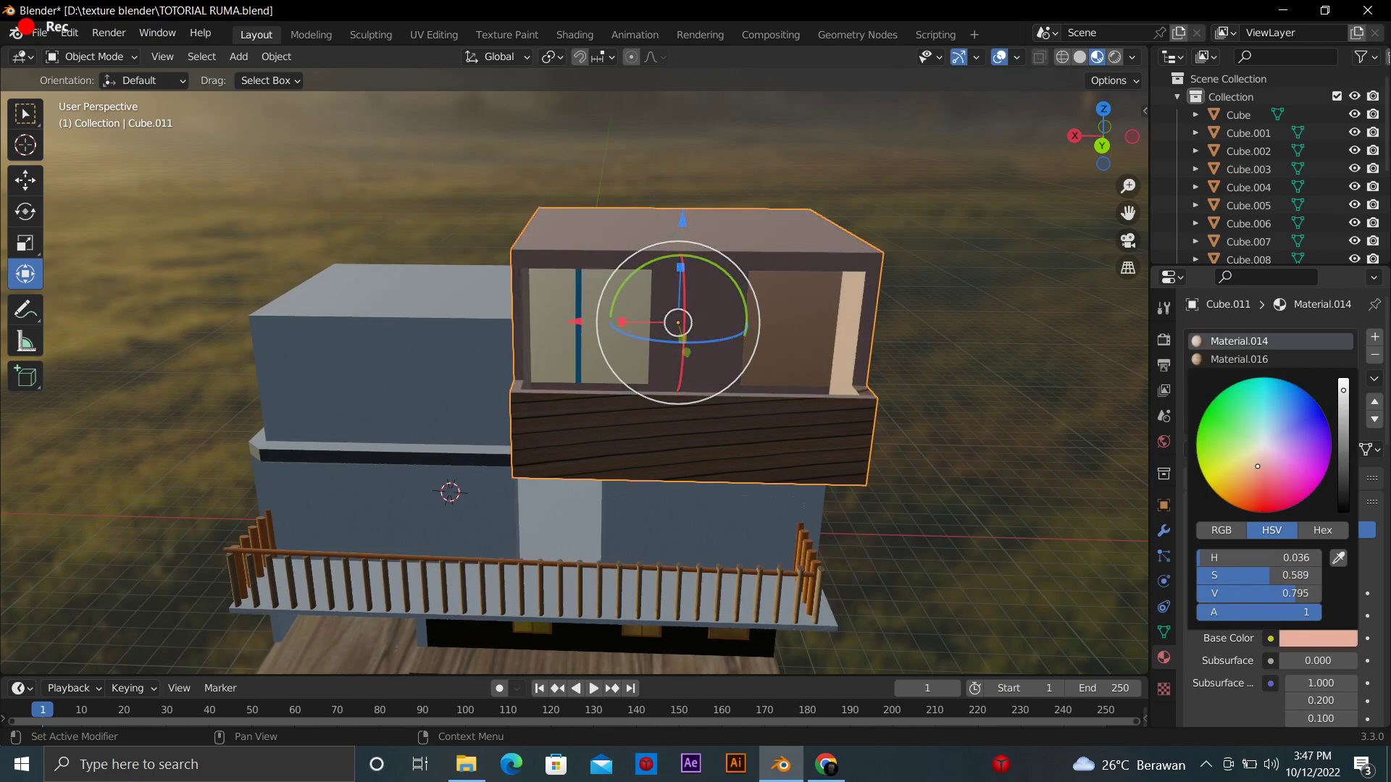
drag(1299, 388, 1264, 445)
Select the left upper block and try selecting its ledge strip and front faces in Edit Mode
scroll(1017, 380, down, 3)
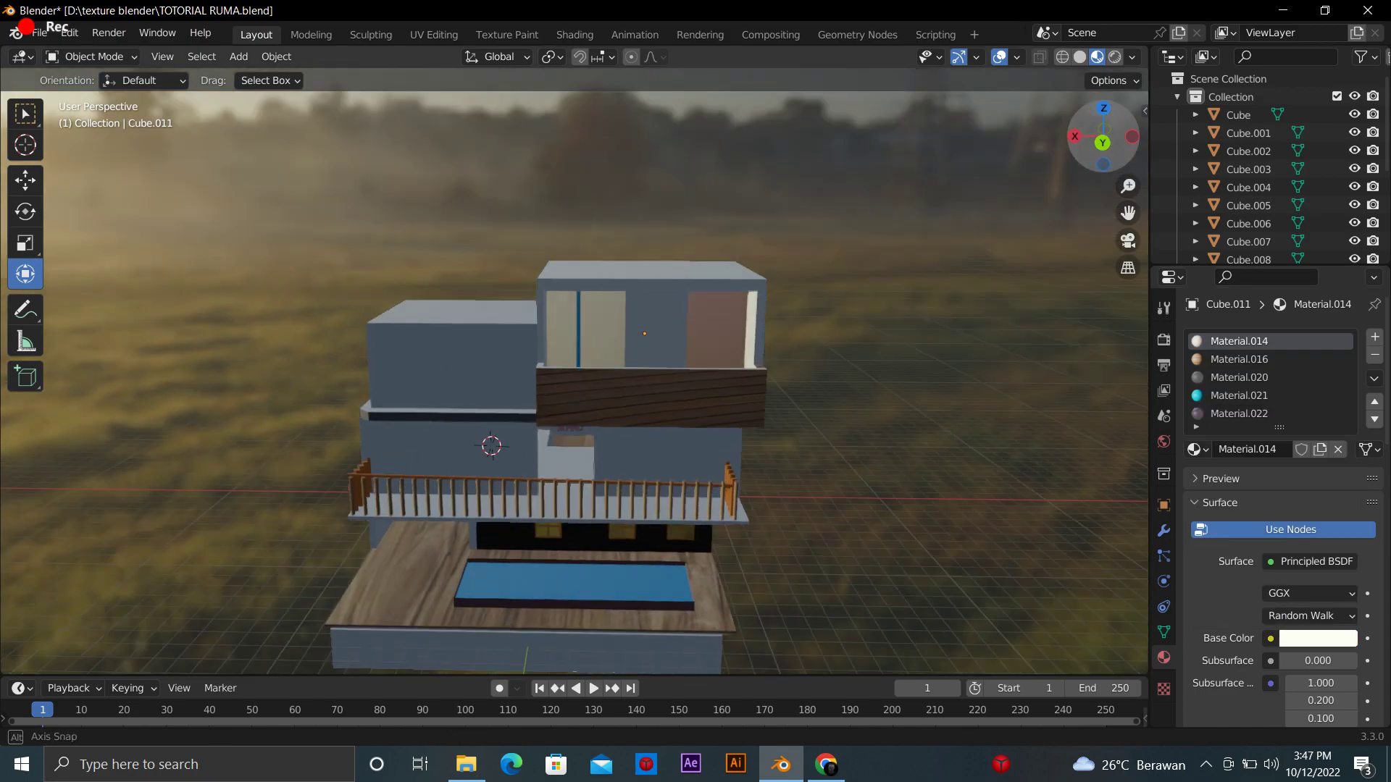
mouse_move(1016, 380)
middle_down()
mouse_move(942, 406)
mouse_move(840, 310)
middle_up()
scroll(840, 310, up, 5)
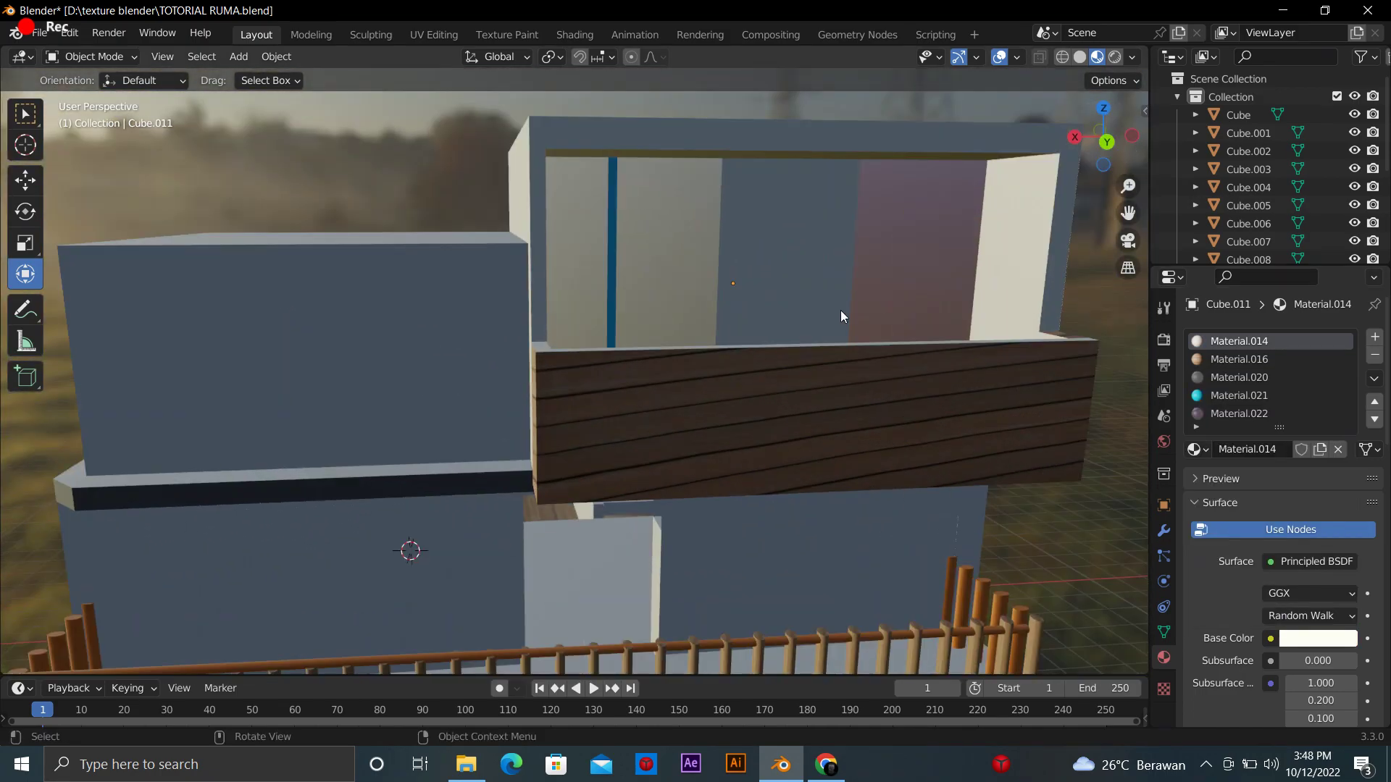
click(368, 450)
key(Tab)
click(357, 347)
click(366, 460)
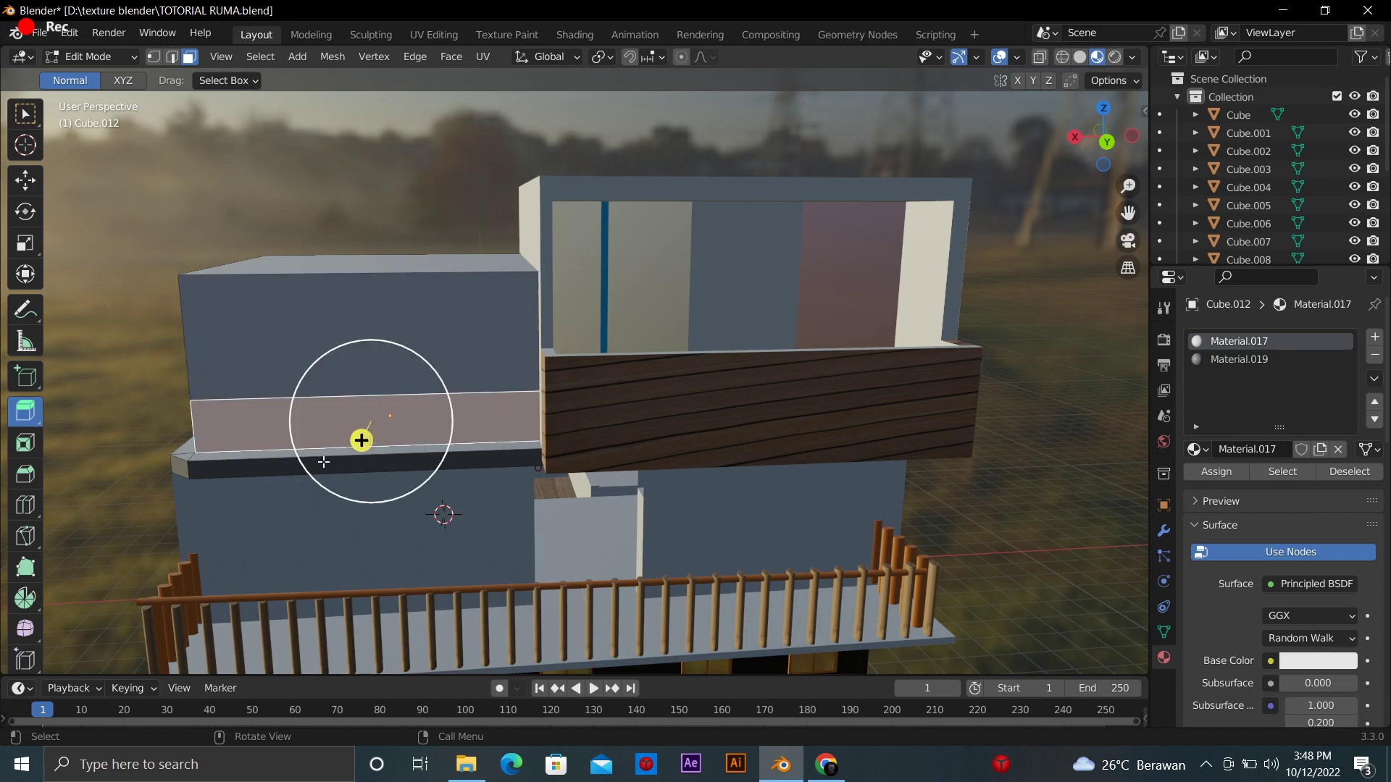
click(357, 347)
click(369, 464)
key(Tab)
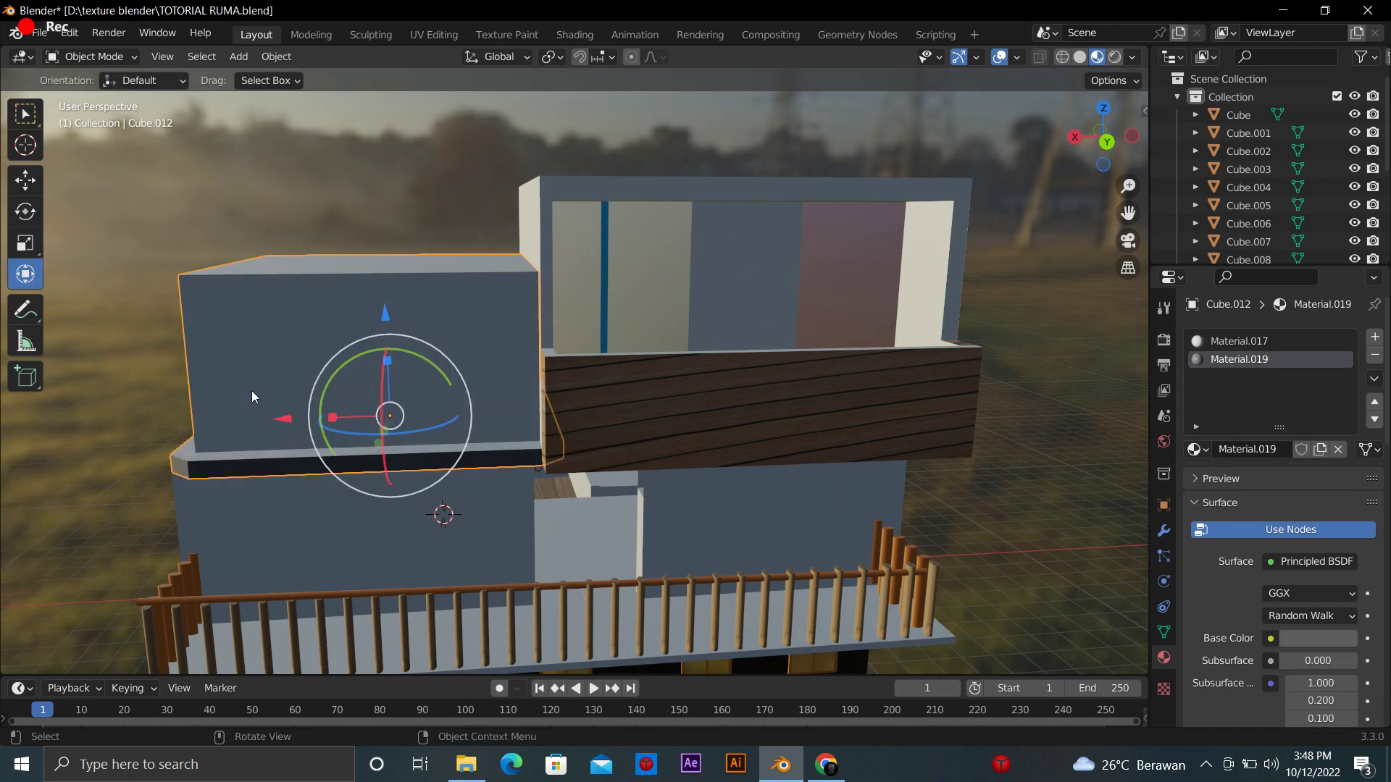
Extrude the ledge beam's end face rightward so it runs beneath the wood panel
scroll(724, 333, up, 4)
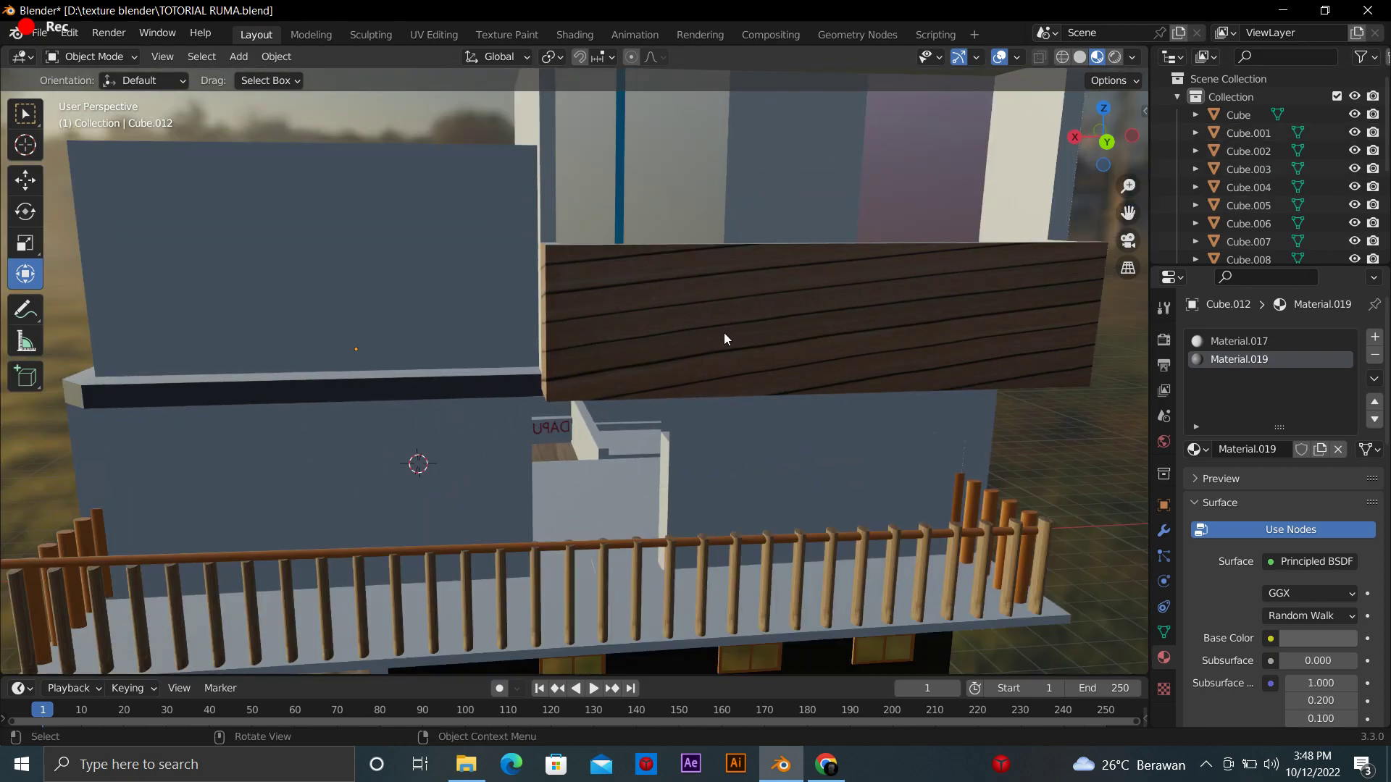
click(666, 432)
scroll(492, 288, up, 3)
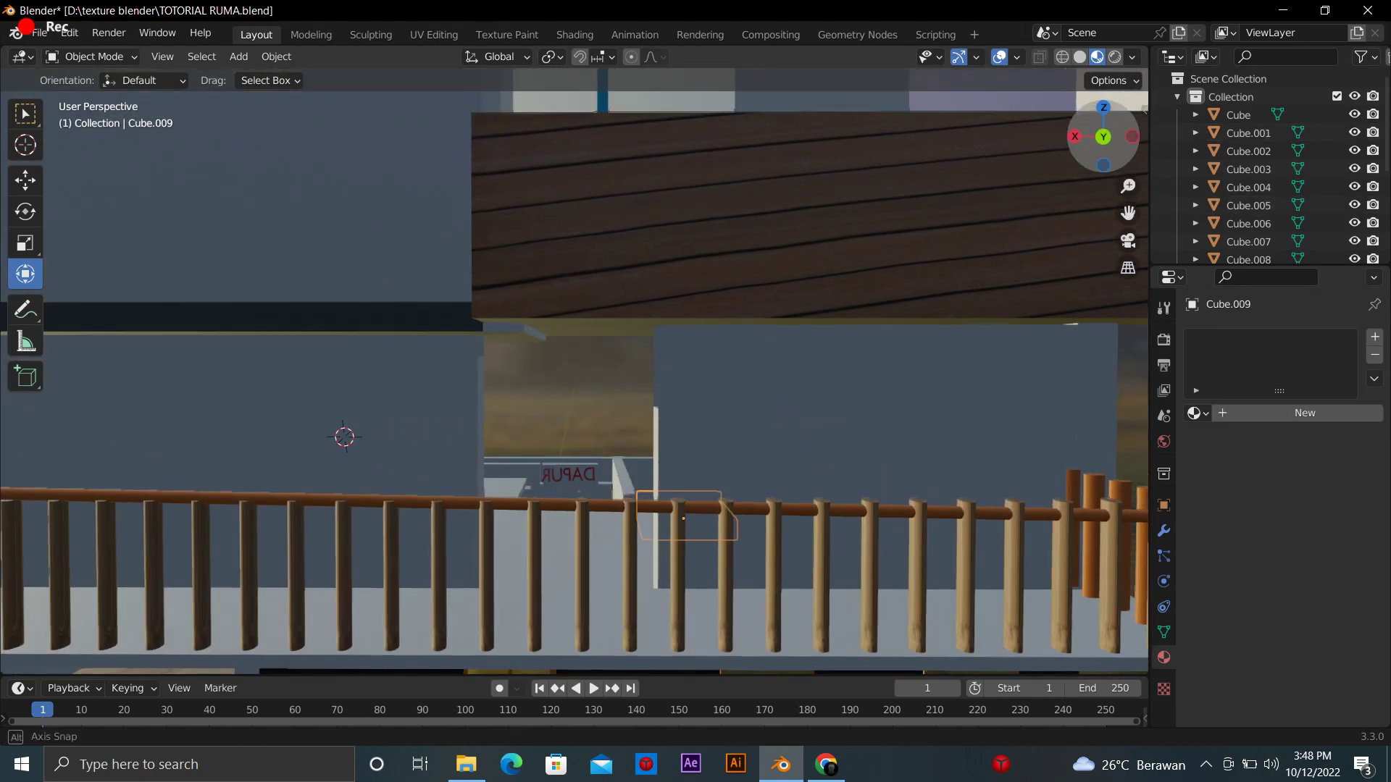
click(487, 325)
key(Tab)
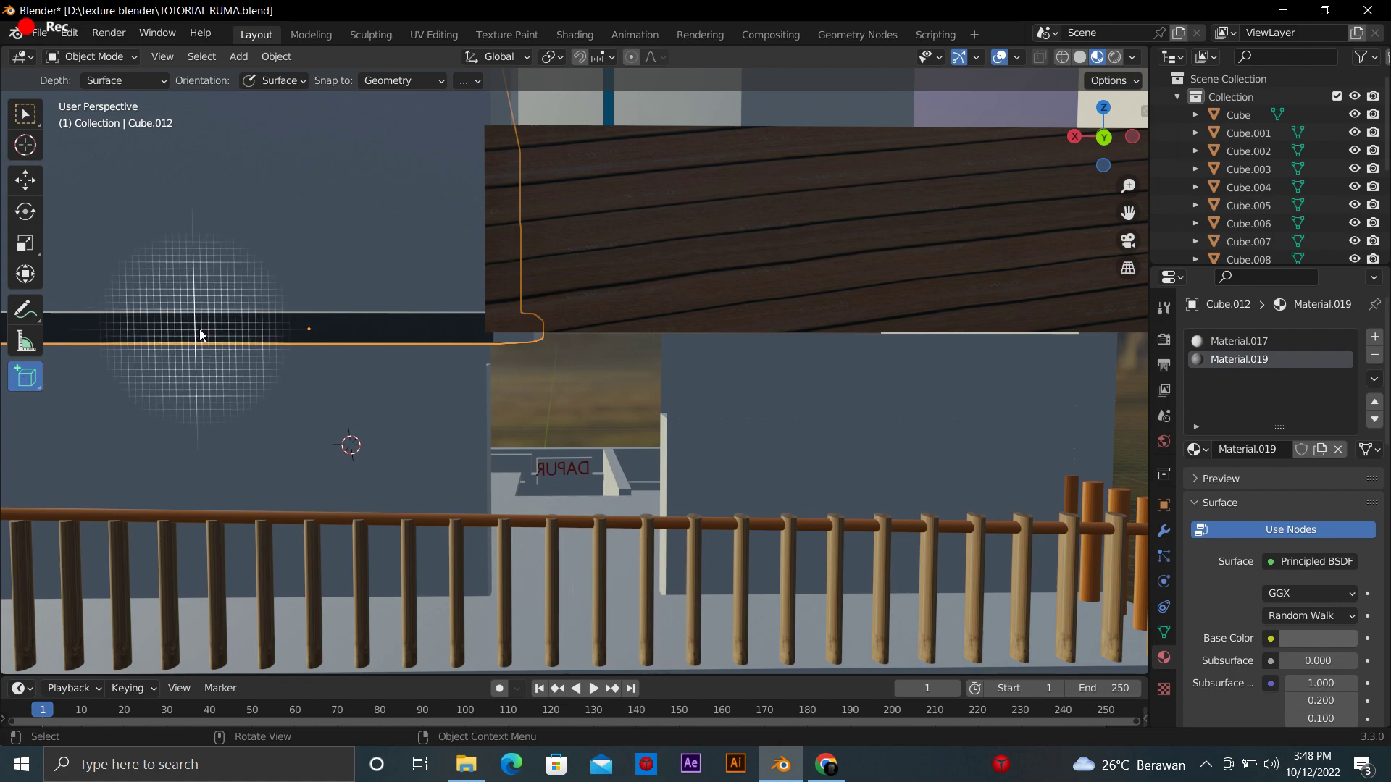
click(493, 329)
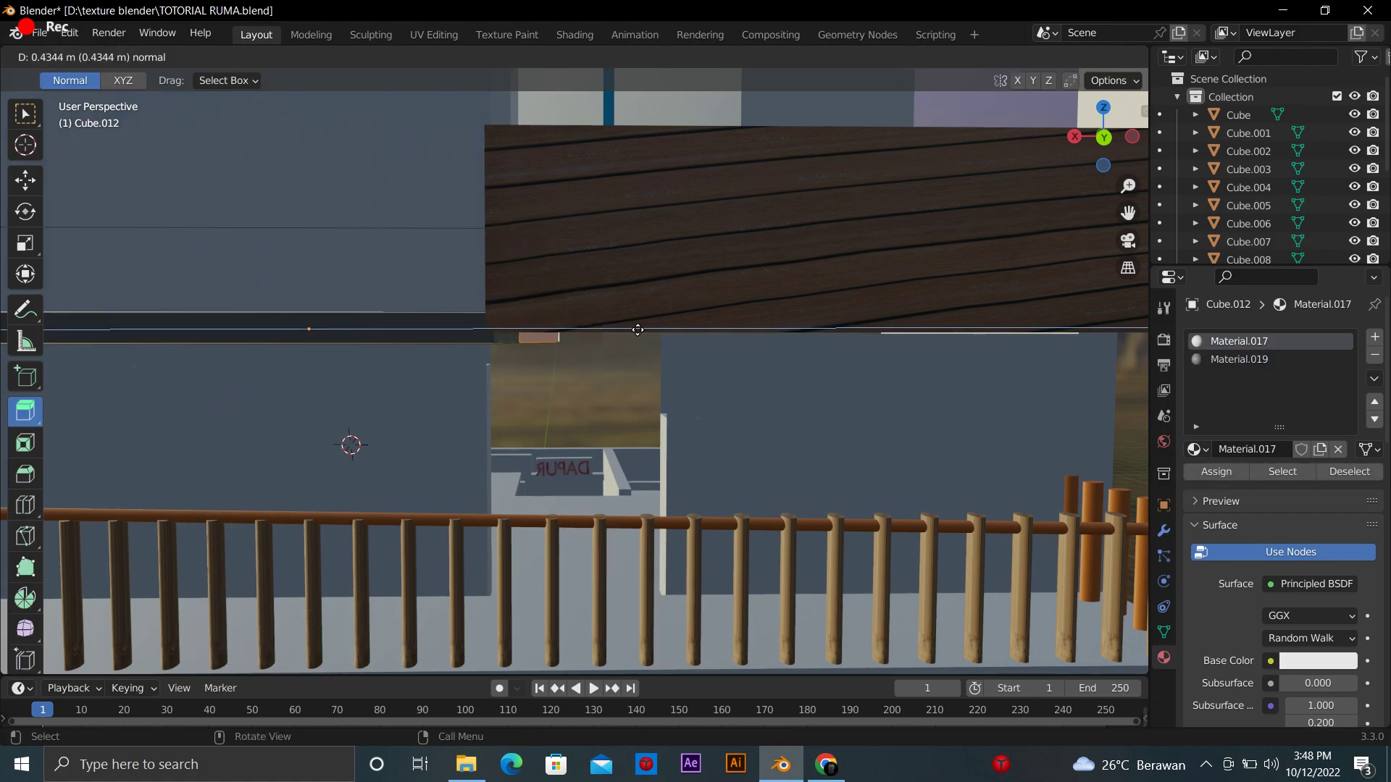
drag(562, 325, 1106, 316)
Inspect the extended beam from several angles, back in Object Mode with box selection
scroll(1106, 316, down, 3)
middle_drag(1105, 316, 818, 516)
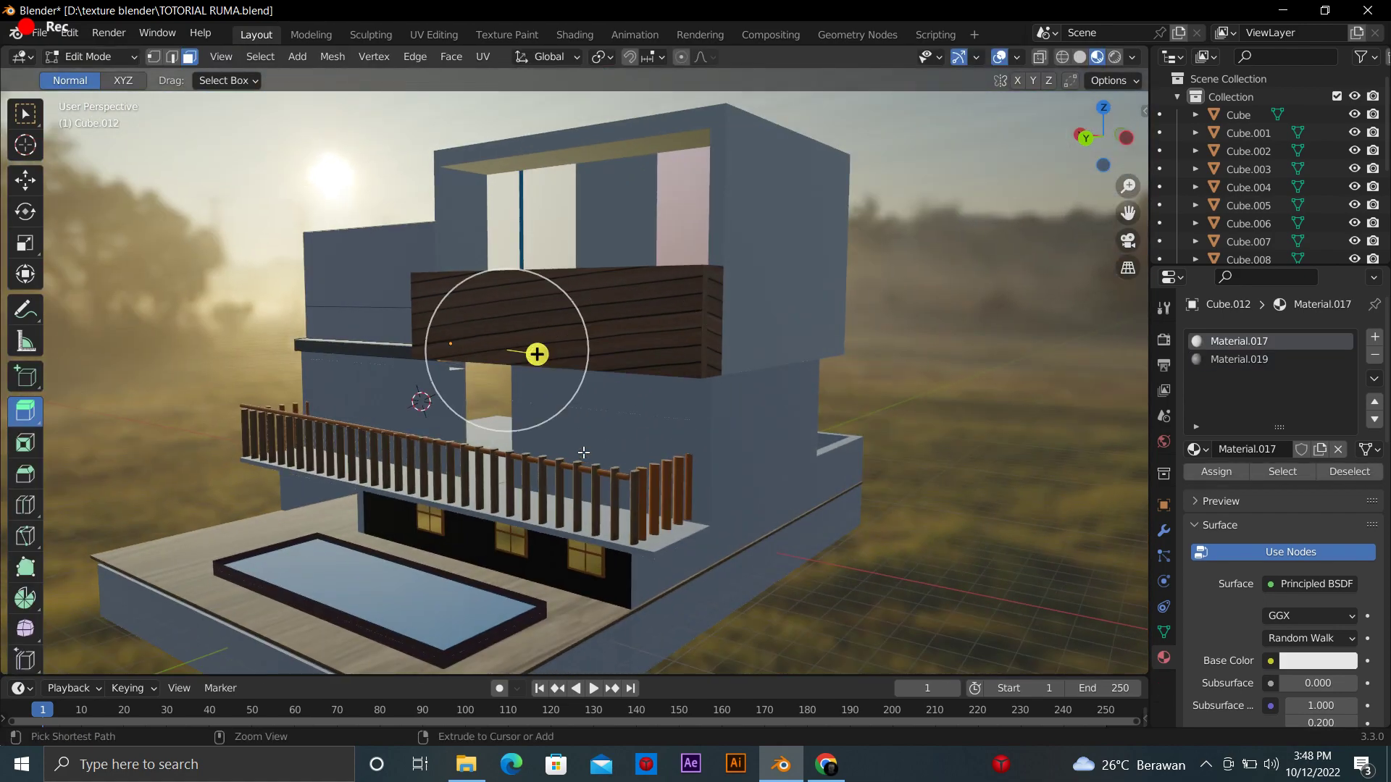
scroll(819, 516, up, 2)
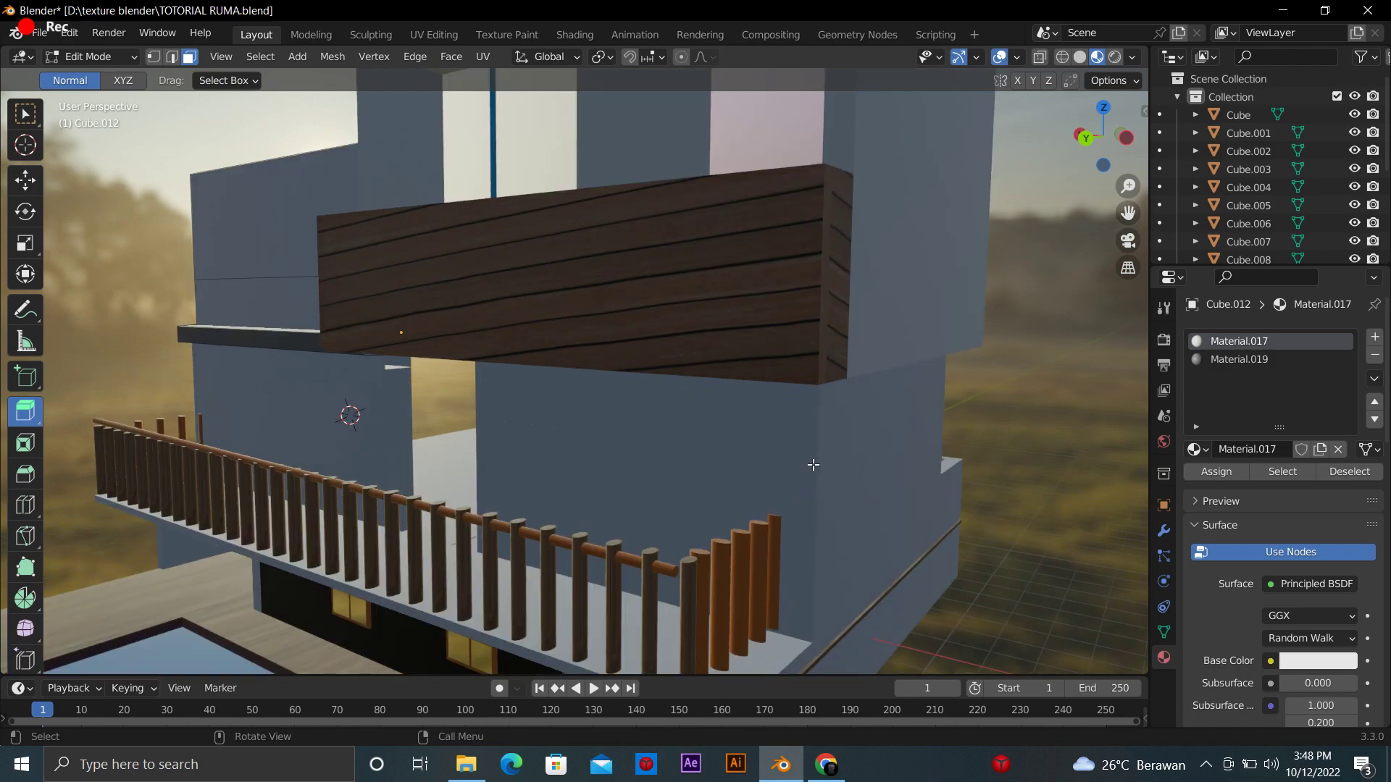
mouse_move(813, 464)
middle_down()
mouse_move(994, 395)
mouse_move(833, 406)
middle_up()
key(Tab)
click(25, 115)
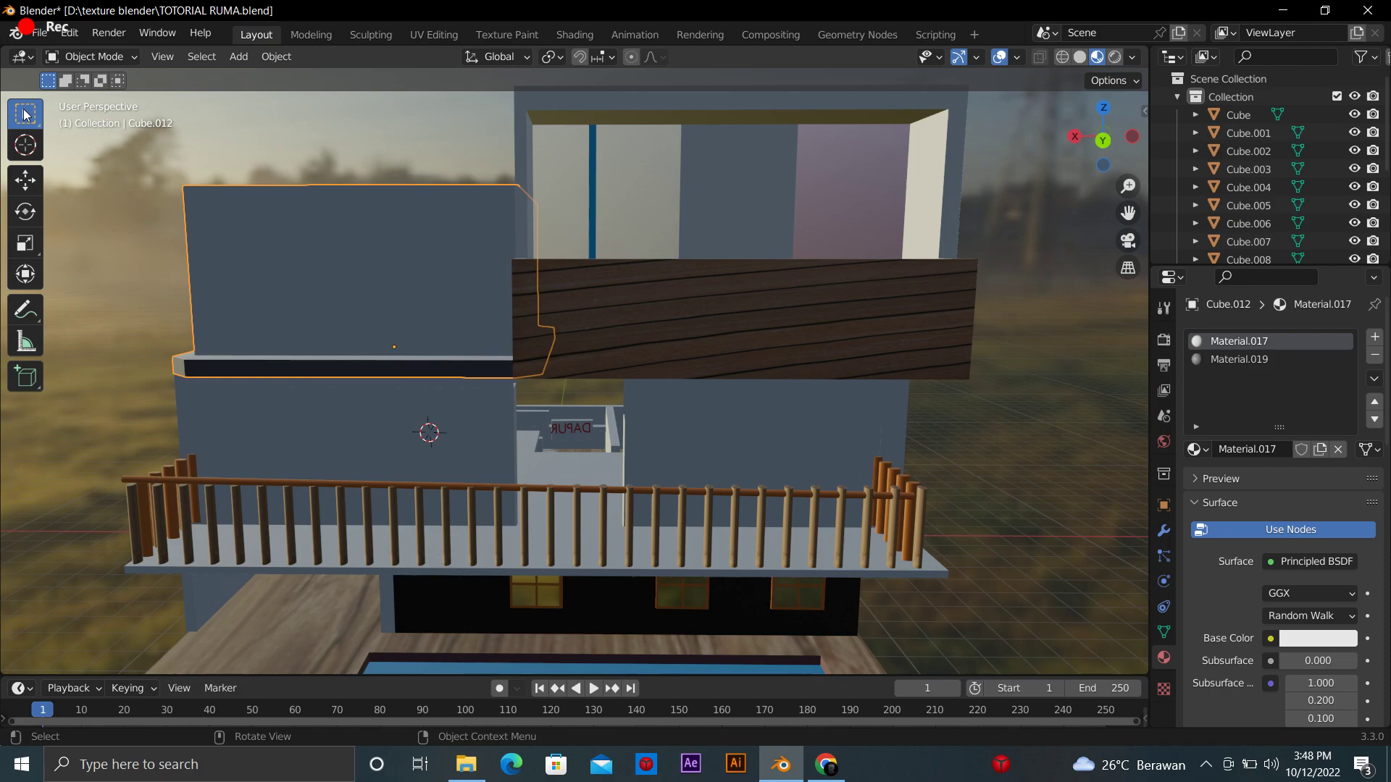
middle_drag(152, 174, 377, 239)
drag(1103, 137, 1119, 145)
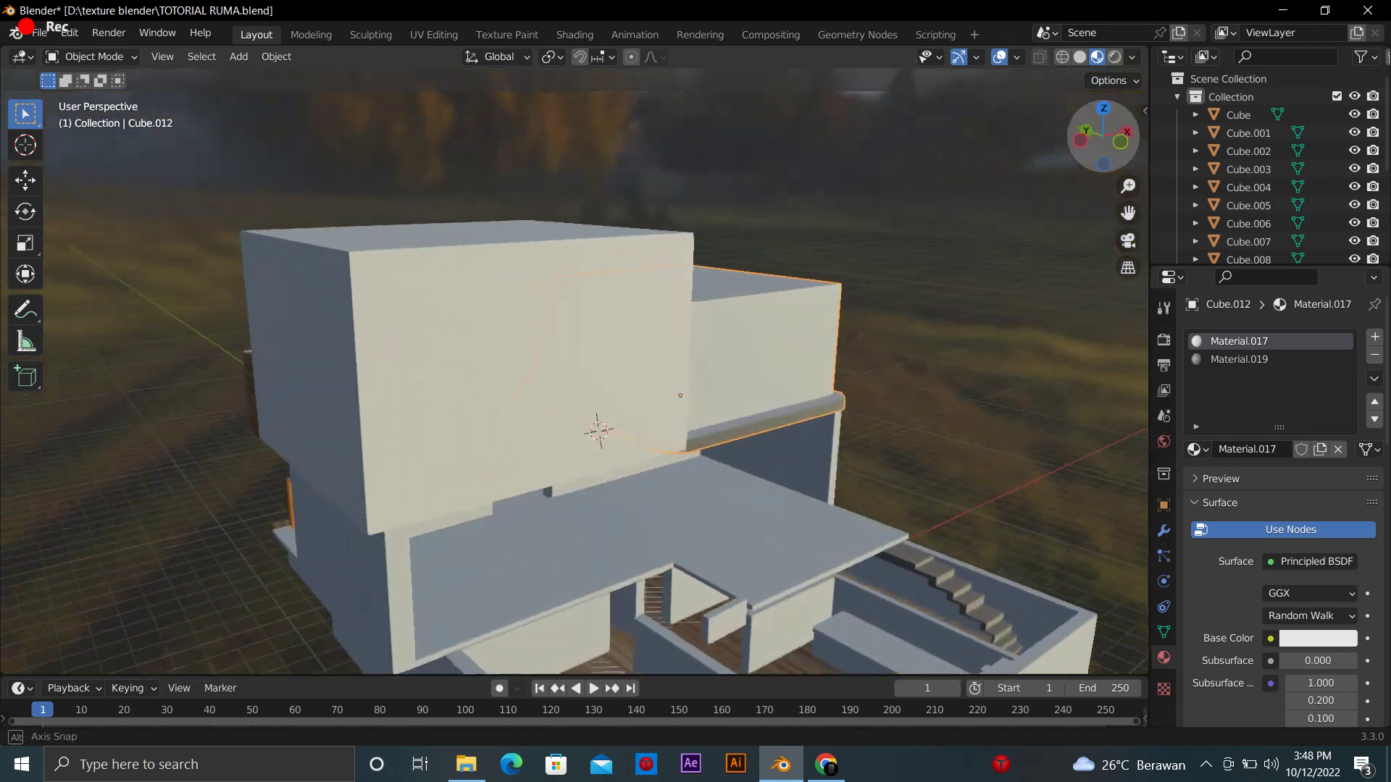
mouse_move(555, 436)
middle_down()
mouse_move(464, 449)
mouse_move(407, 478)
mouse_move(362, 406)
mouse_move(391, 376)
mouse_move(383, 416)
middle_up()
Add two vertical loop cuts and a horizontal cut slid near the block's top edge
key(Tab)
click(22, 511)
drag(323, 500, 267, 498)
drag(383, 501, 395, 502)
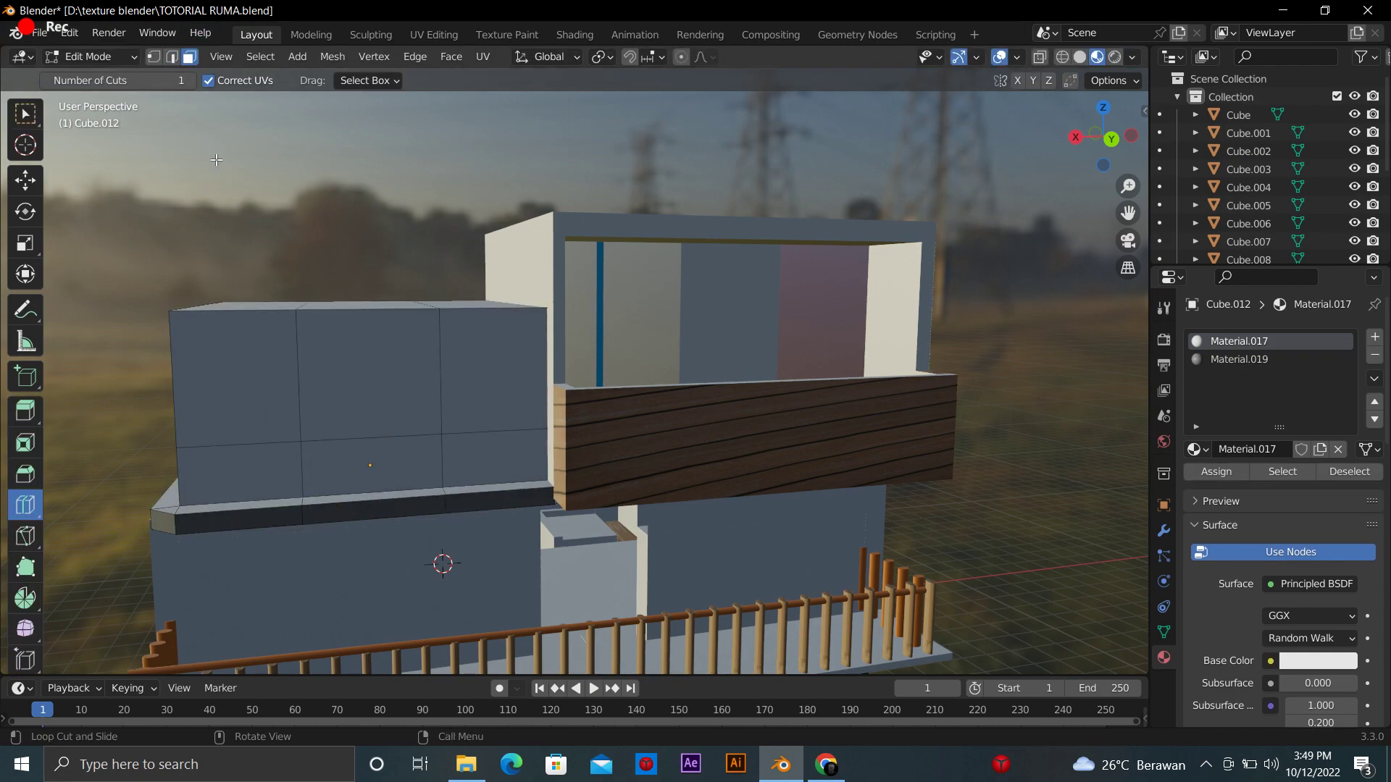
click(326, 376)
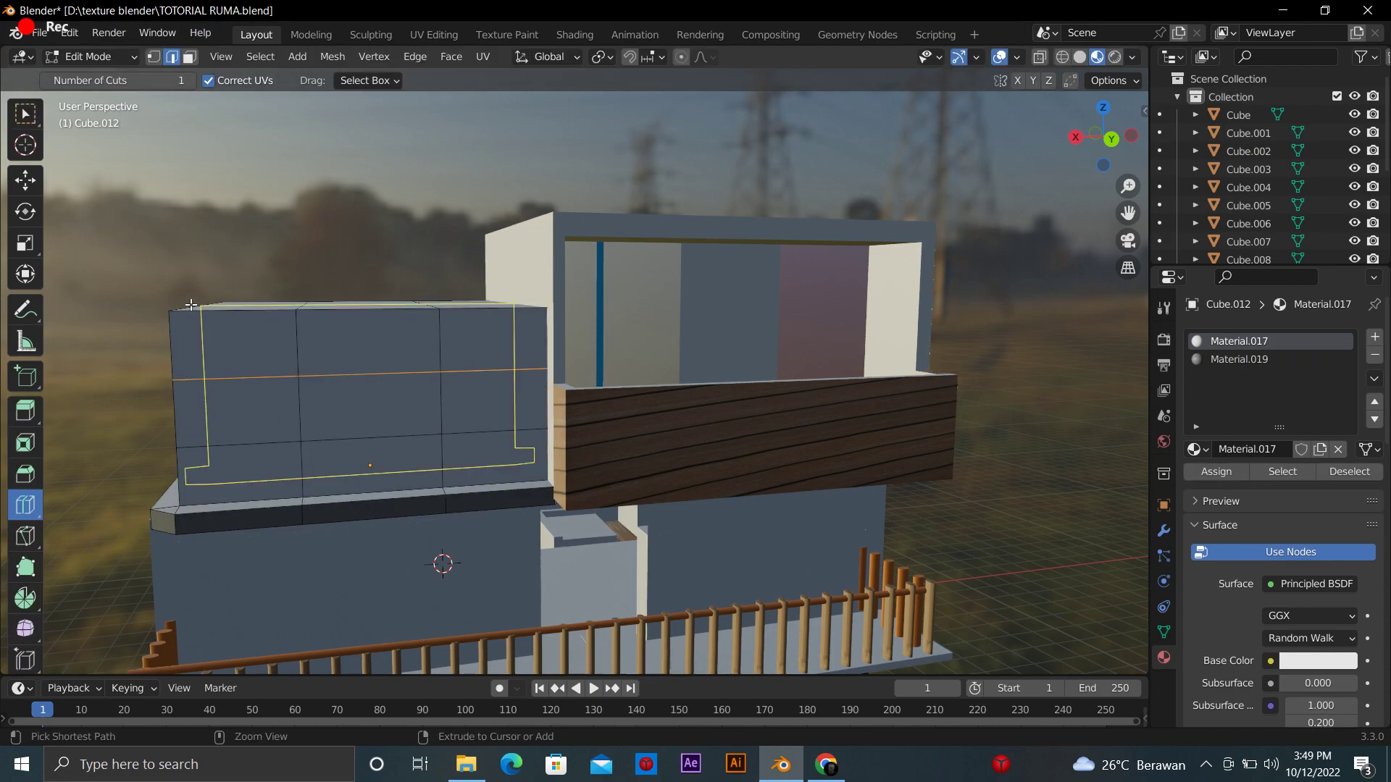
key(g)
key(g)
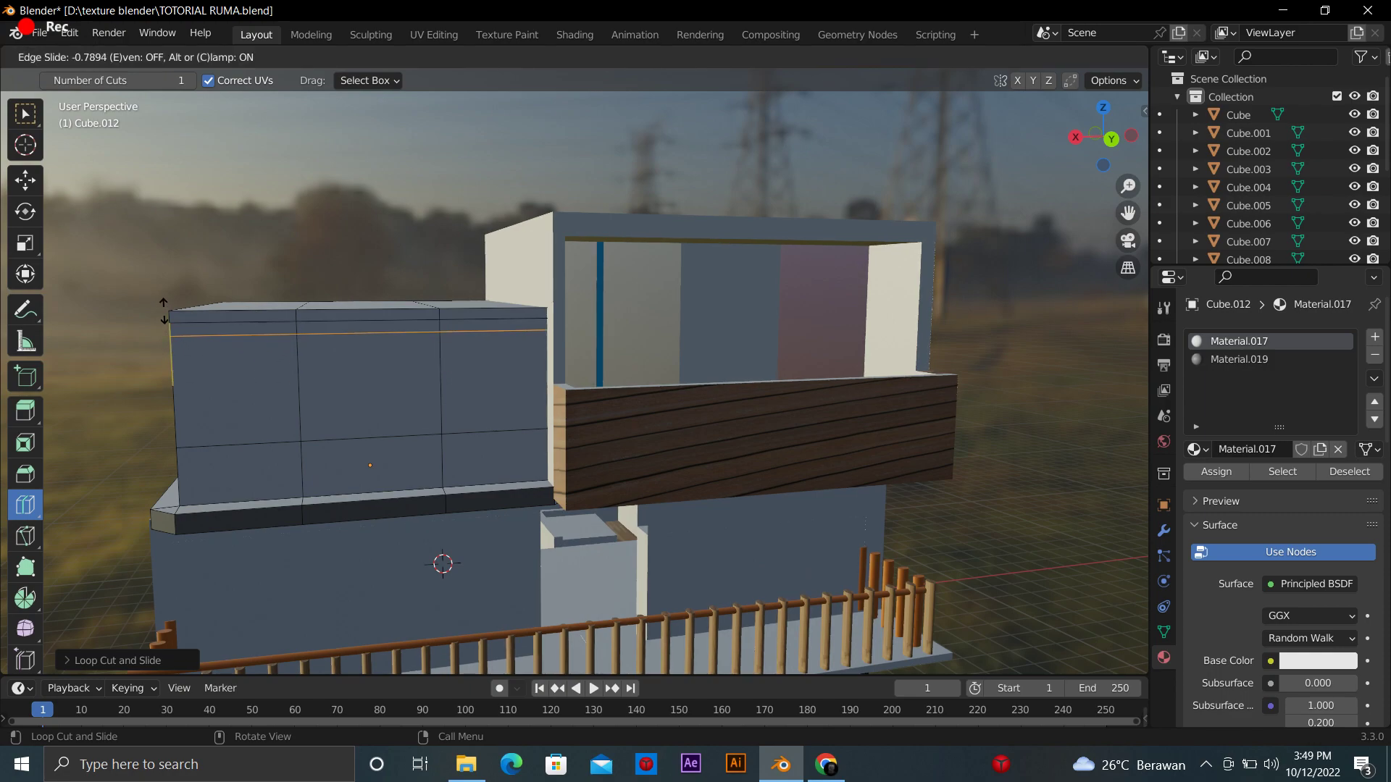
click(163, 311)
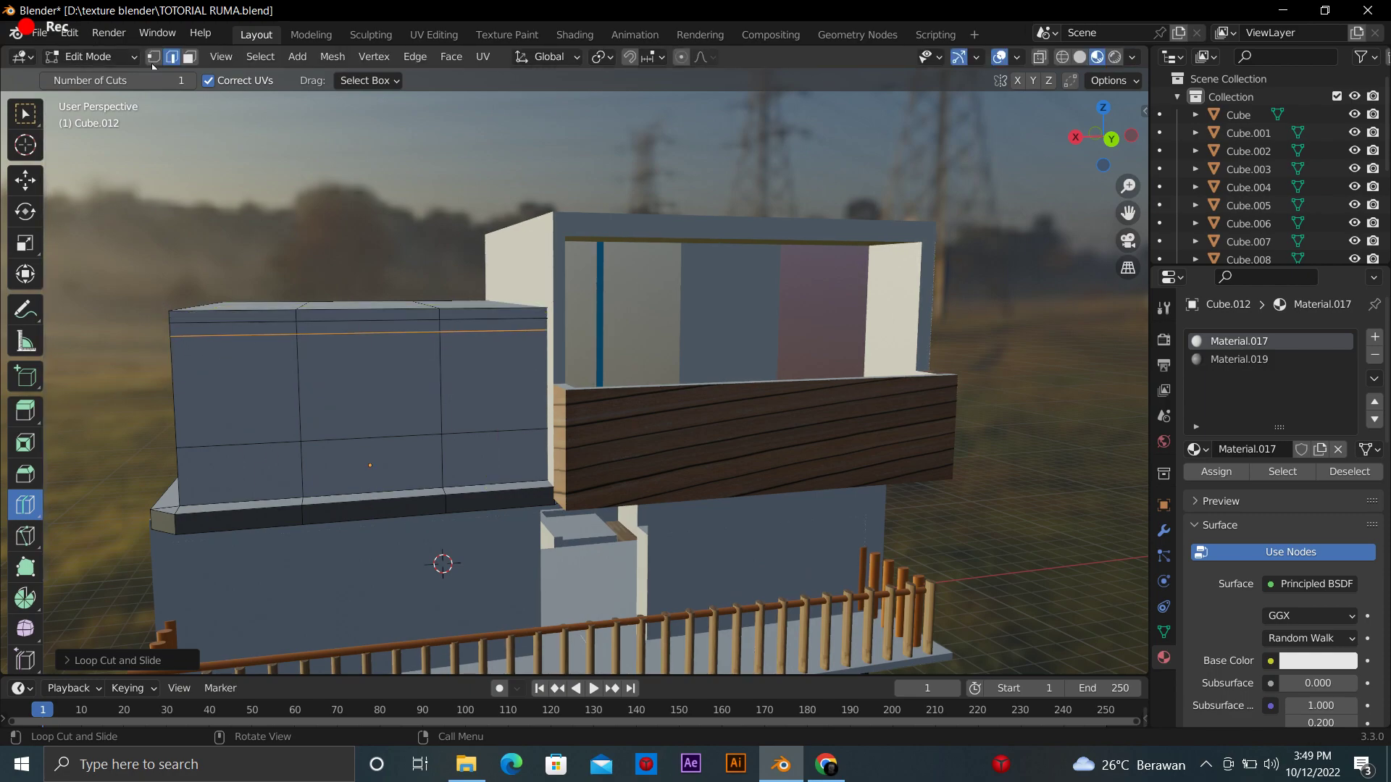
Select the top band loop and give it a new reddish-pink Material.023
click(187, 56)
click(26, 411)
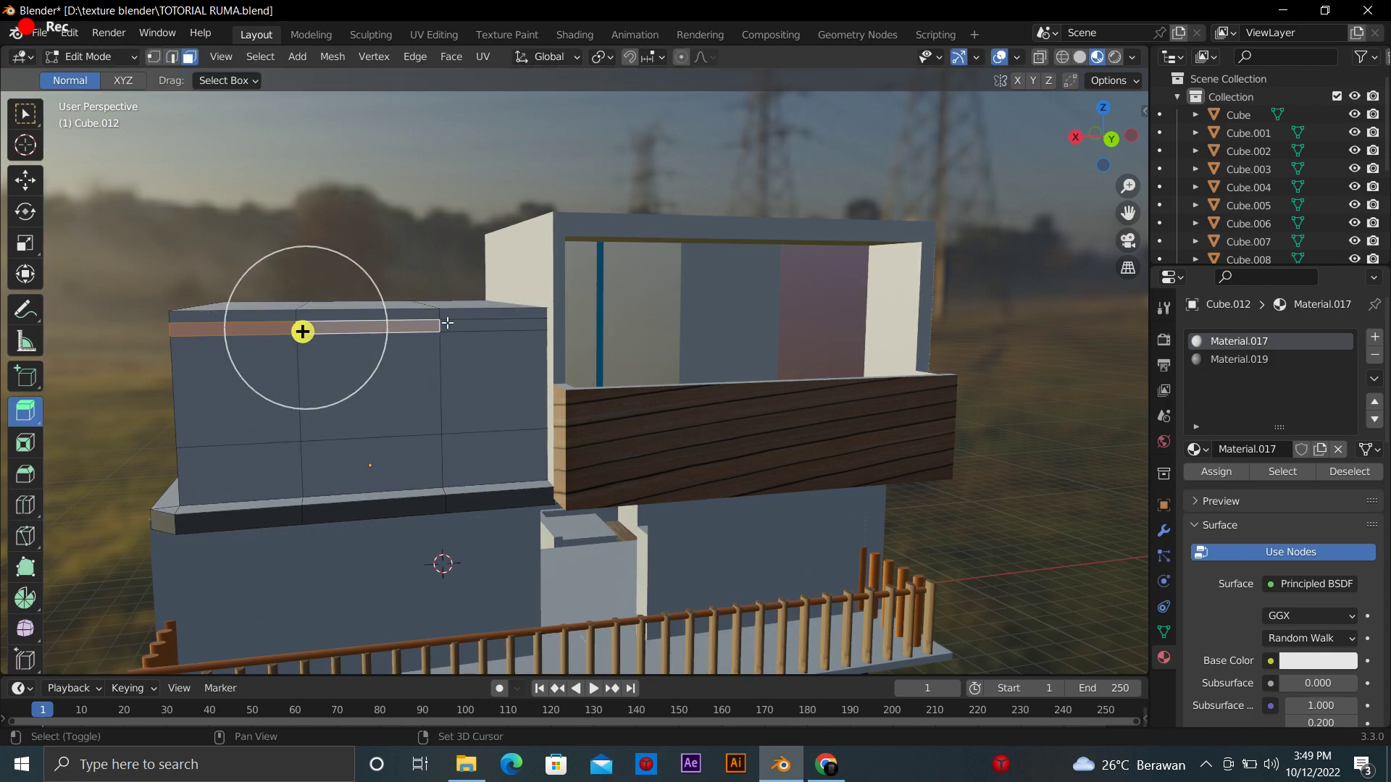
mouse_move(302, 326)
middle_down()
mouse_move(788, 372)
mouse_move(743, 418)
middle_up()
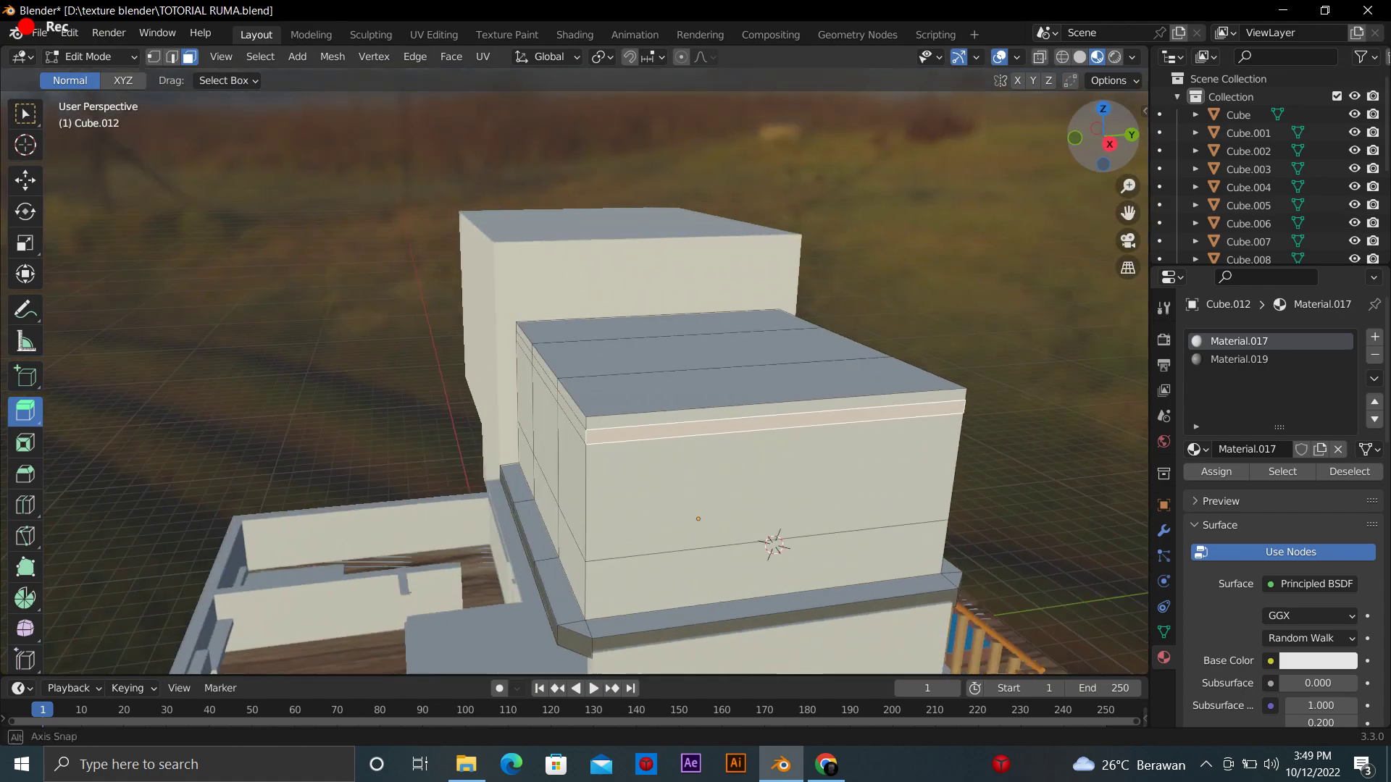
alt+shift+click(624, 379)
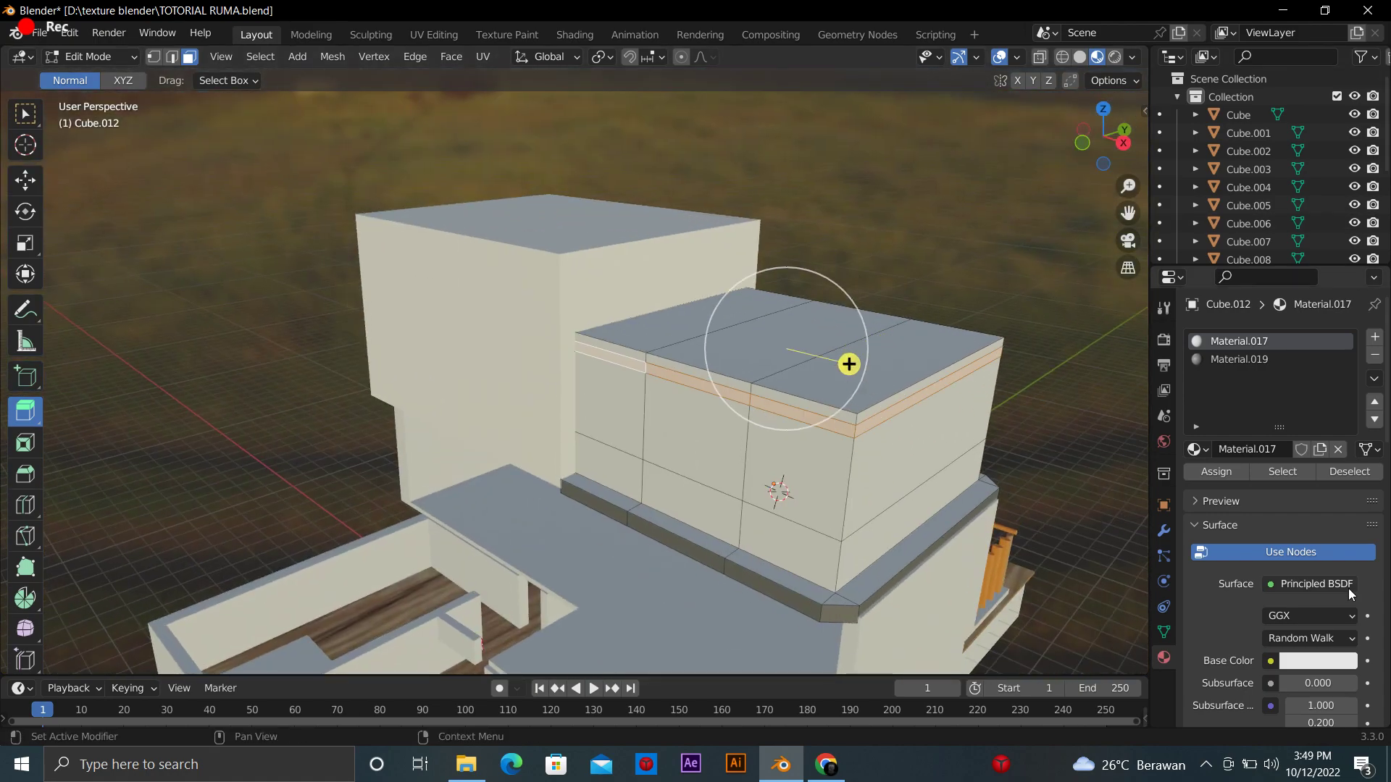
click(1376, 339)
click(1286, 449)
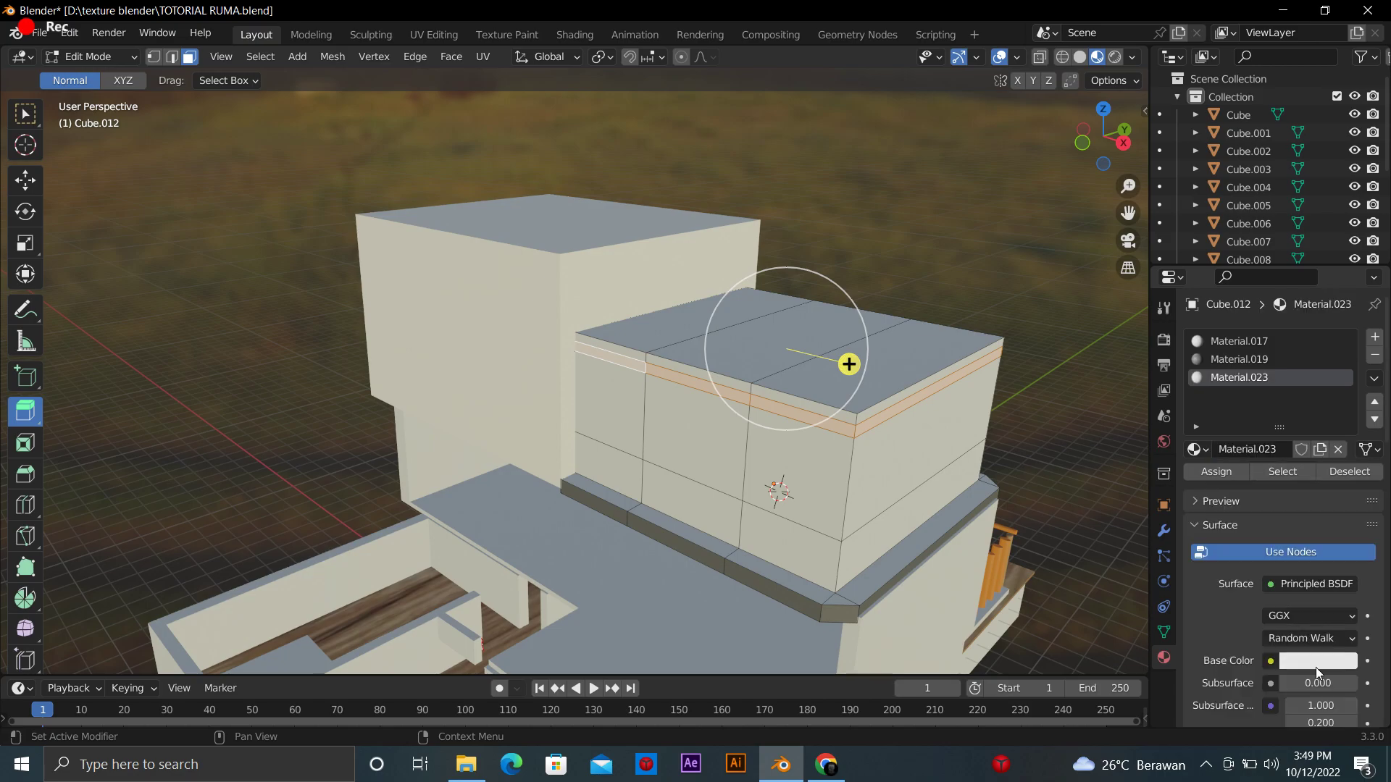
click(1315, 662)
drag(1258, 598, 1264, 597)
drag(1257, 487, 1264, 497)
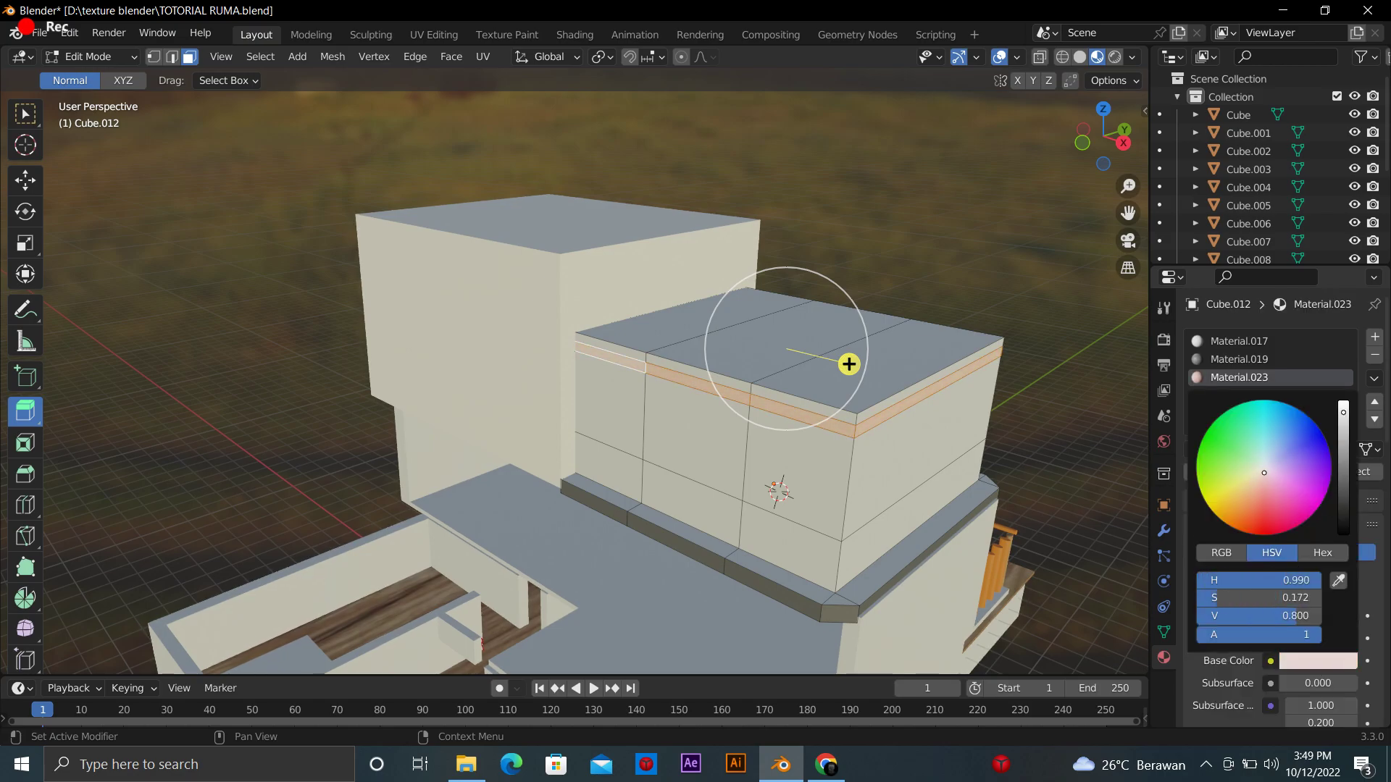
Return to Object Mode and move the view toward the lower floor and balcony
middle_drag(849, 364, 675, 209)
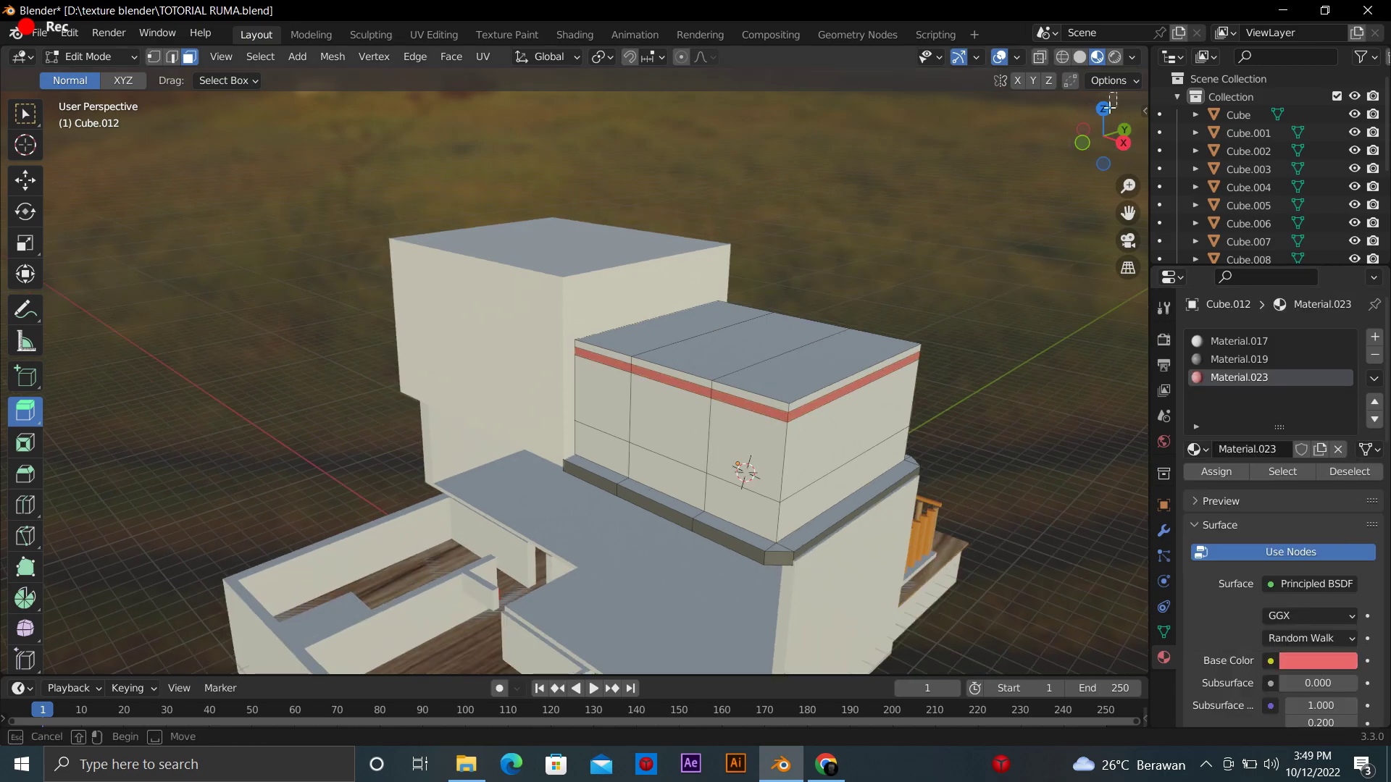
key(Tab)
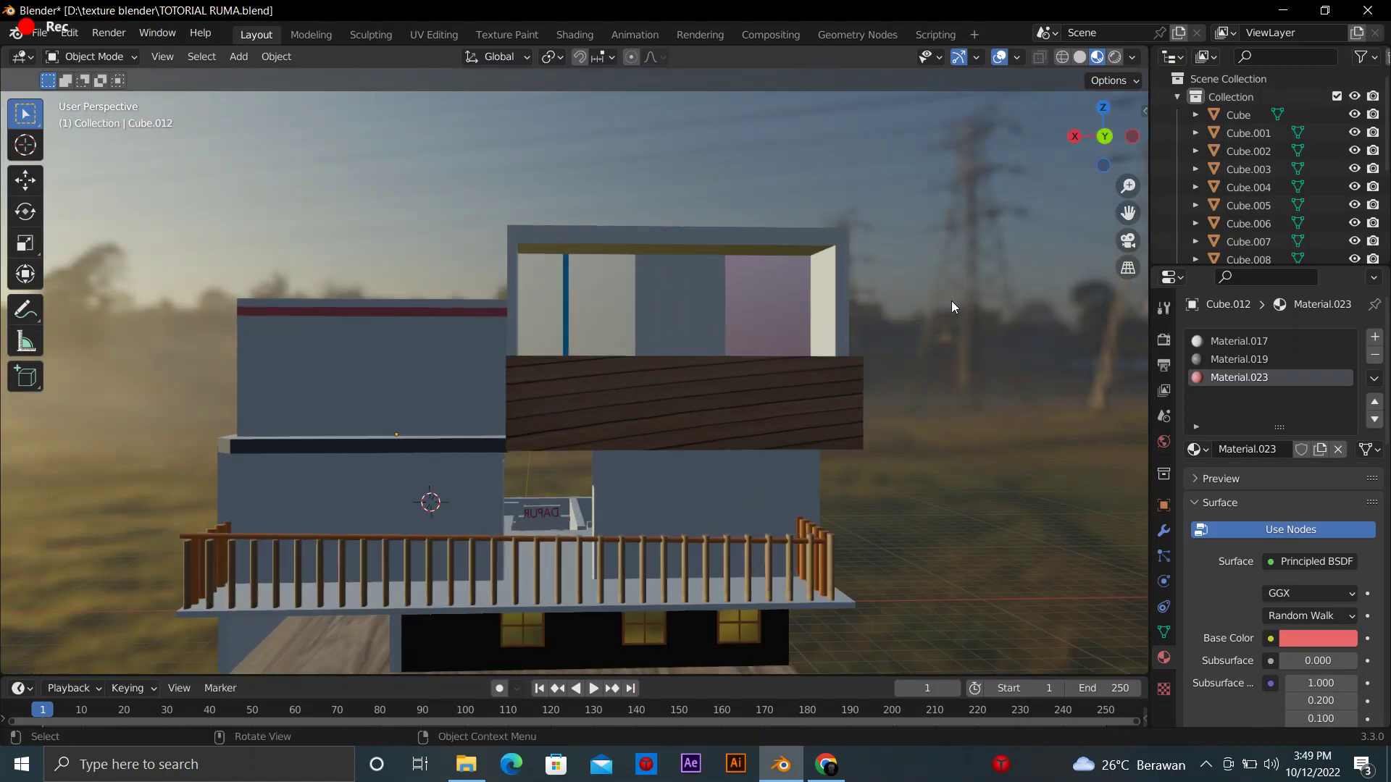
drag(1128, 212, 895, 375)
scroll(895, 375, up, 2)
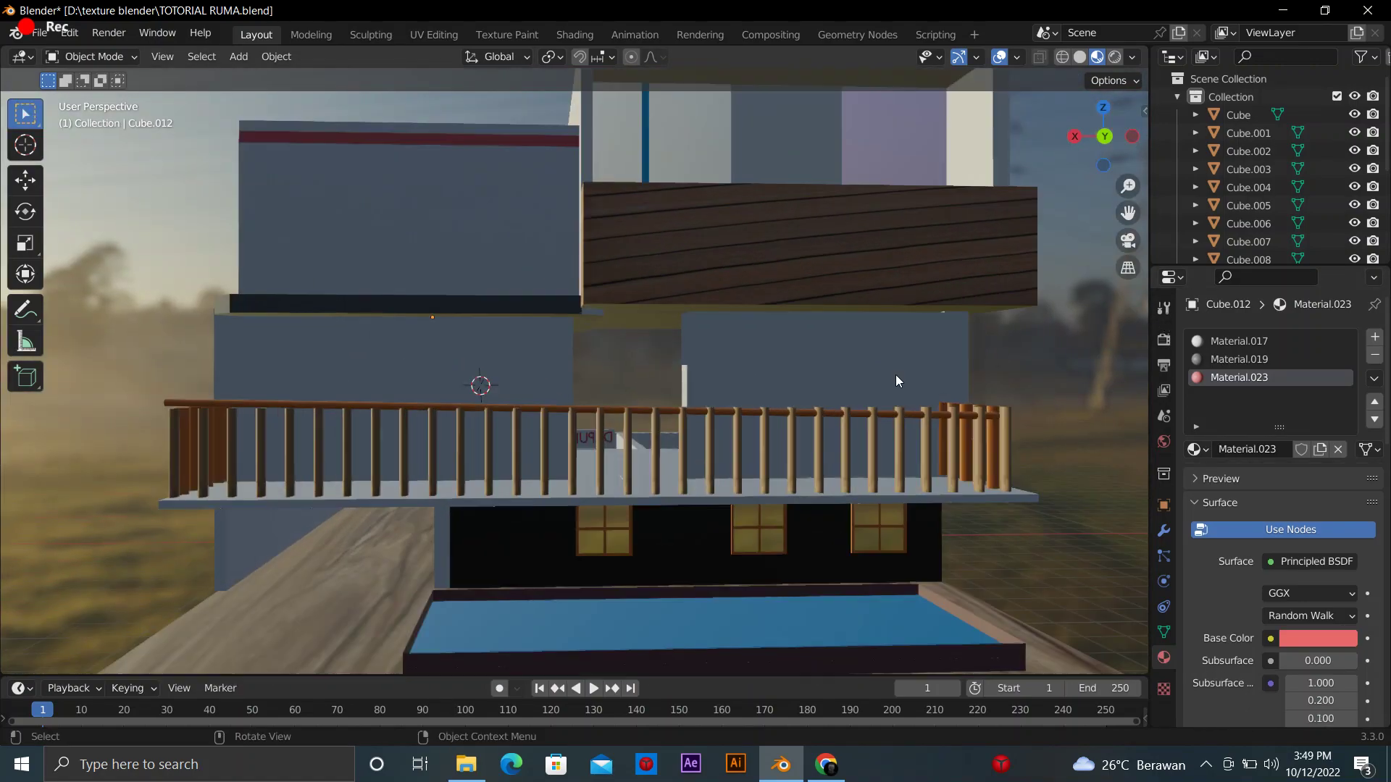
mouse_move(1103, 136)
mouse_down()
mouse_move(1122, 128)
mouse_move(1086, 145)
mouse_up()
Add a new cube at a 3D cursor placed under the balcony
click(440, 628)
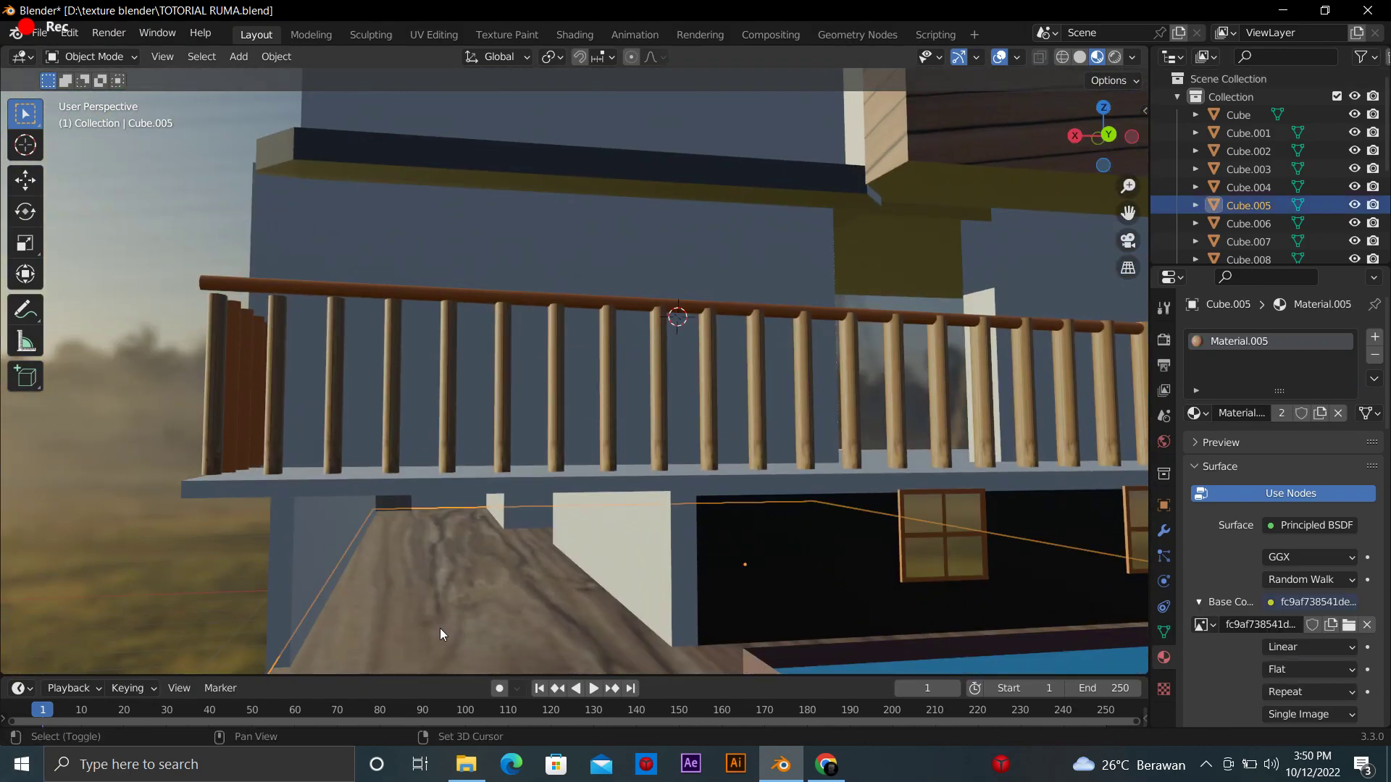
key(shift+a)
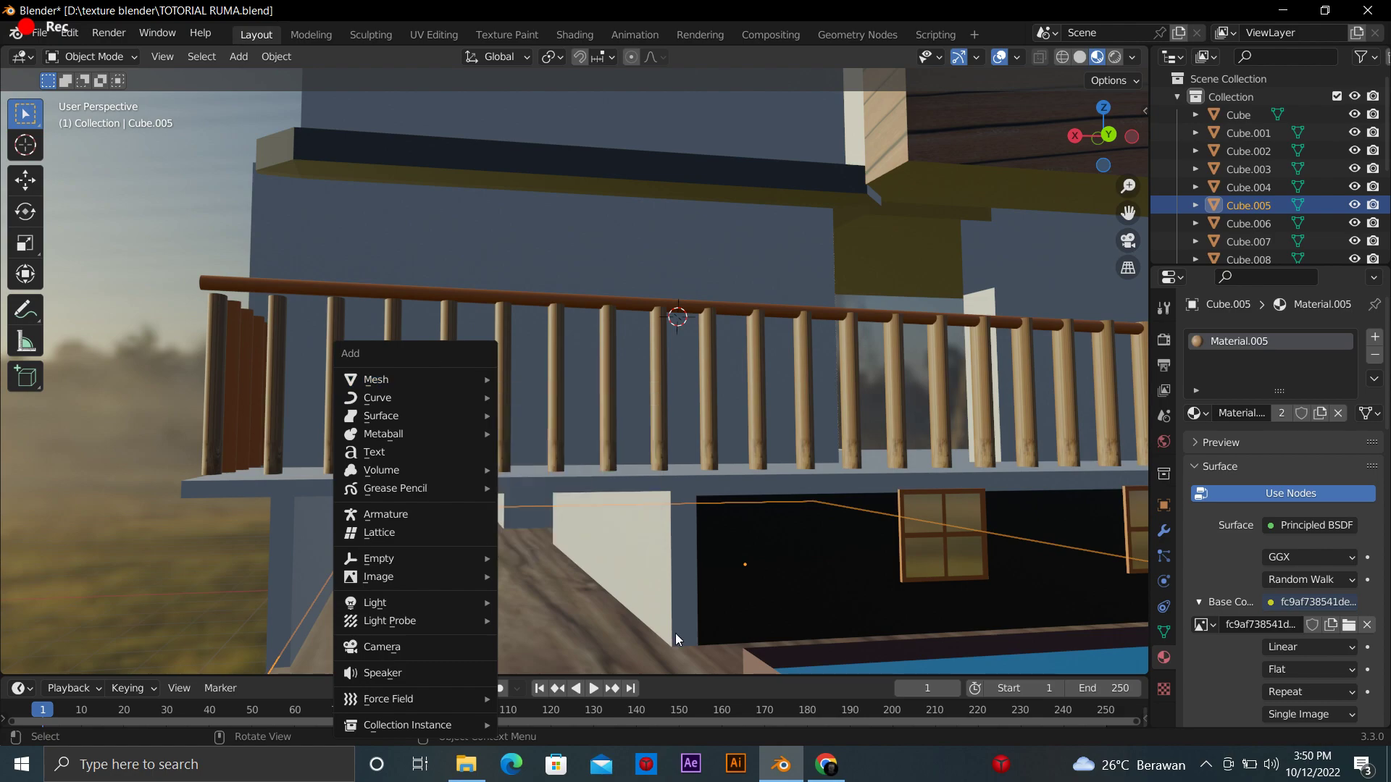
click(560, 634)
key(shift+a)
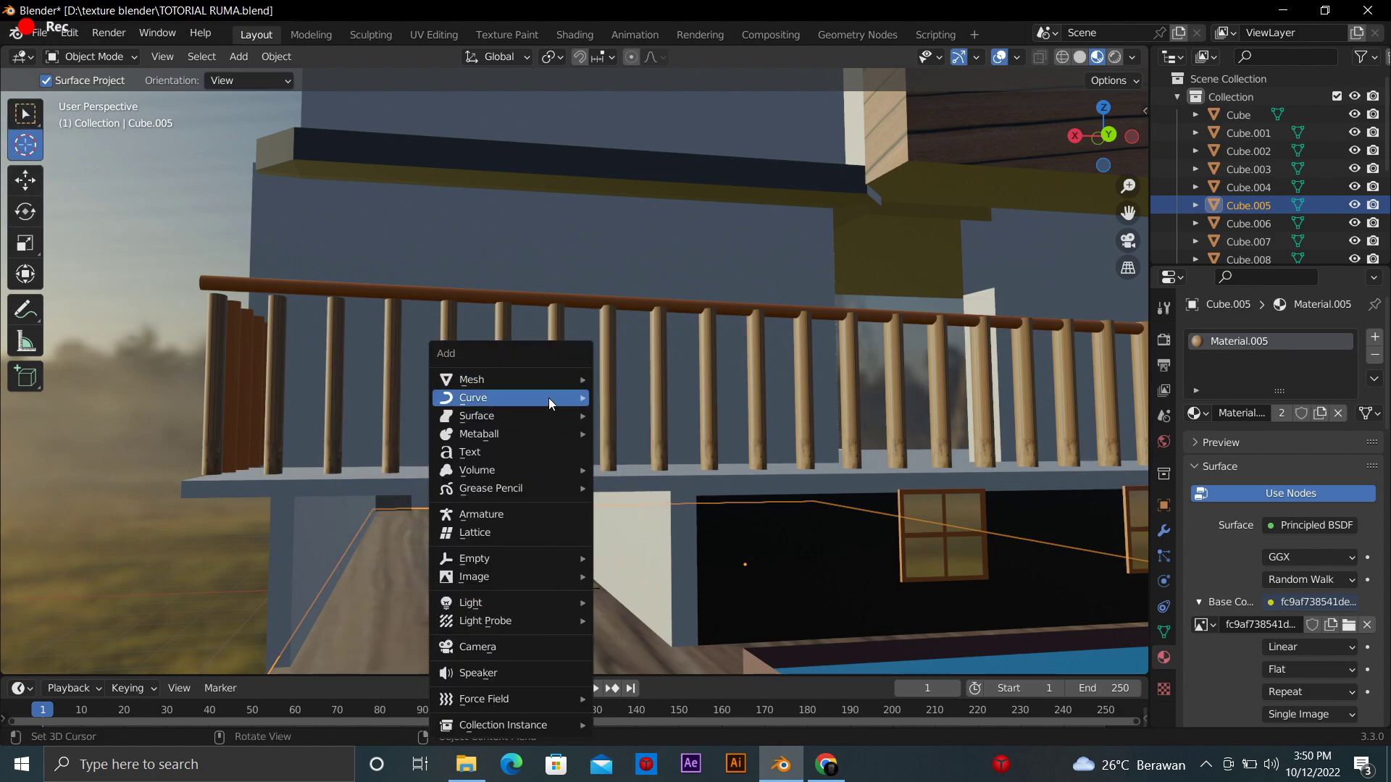
click(630, 398)
Slide, raise and resize the cube into a flat panel along X
key(shift+space)
key(g)
mouse_move(607, 584)
mouse_down()
mouse_move(493, 589)
mouse_move(553, 561)
mouse_up()
click(24, 273)
middle_drag(554, 562, 652, 565)
key(s)
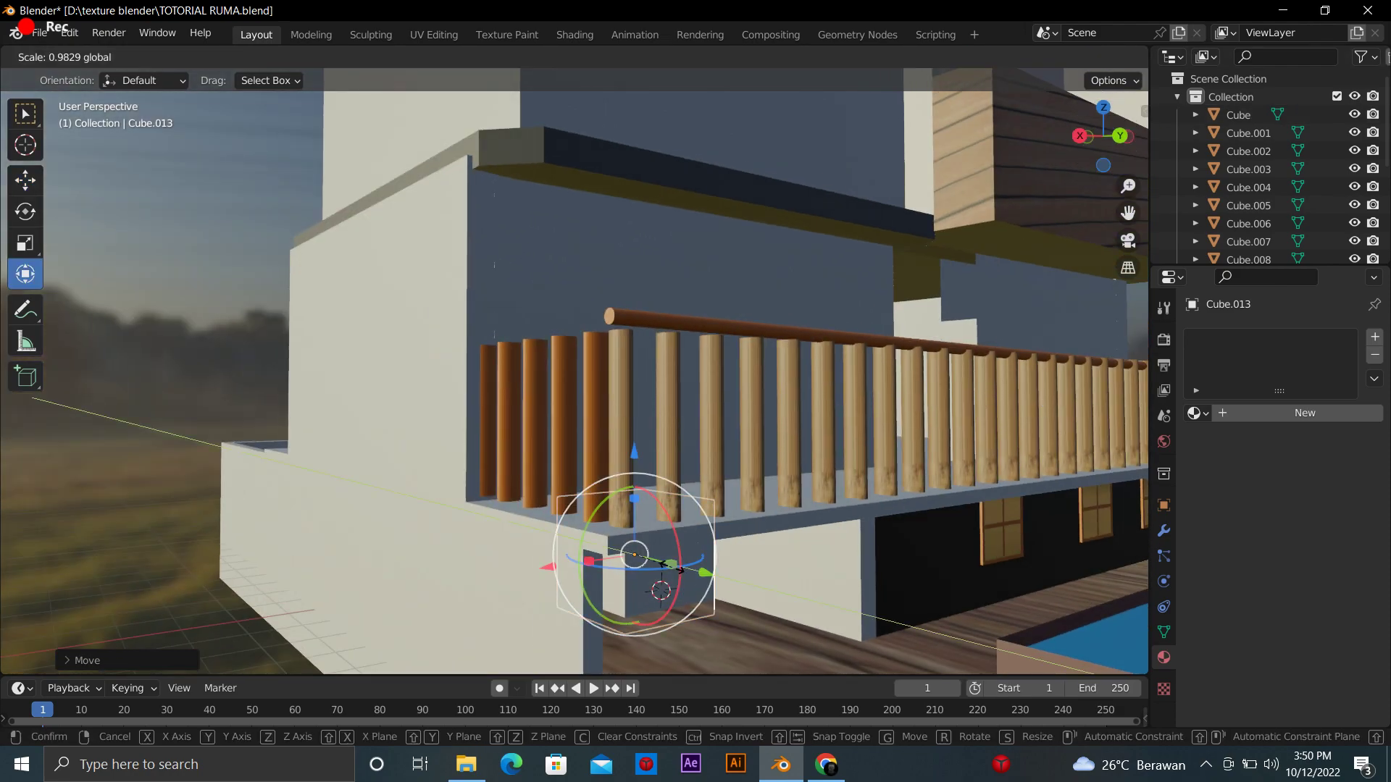
click(1032, 350)
middle_drag(1031, 349, 893, 298)
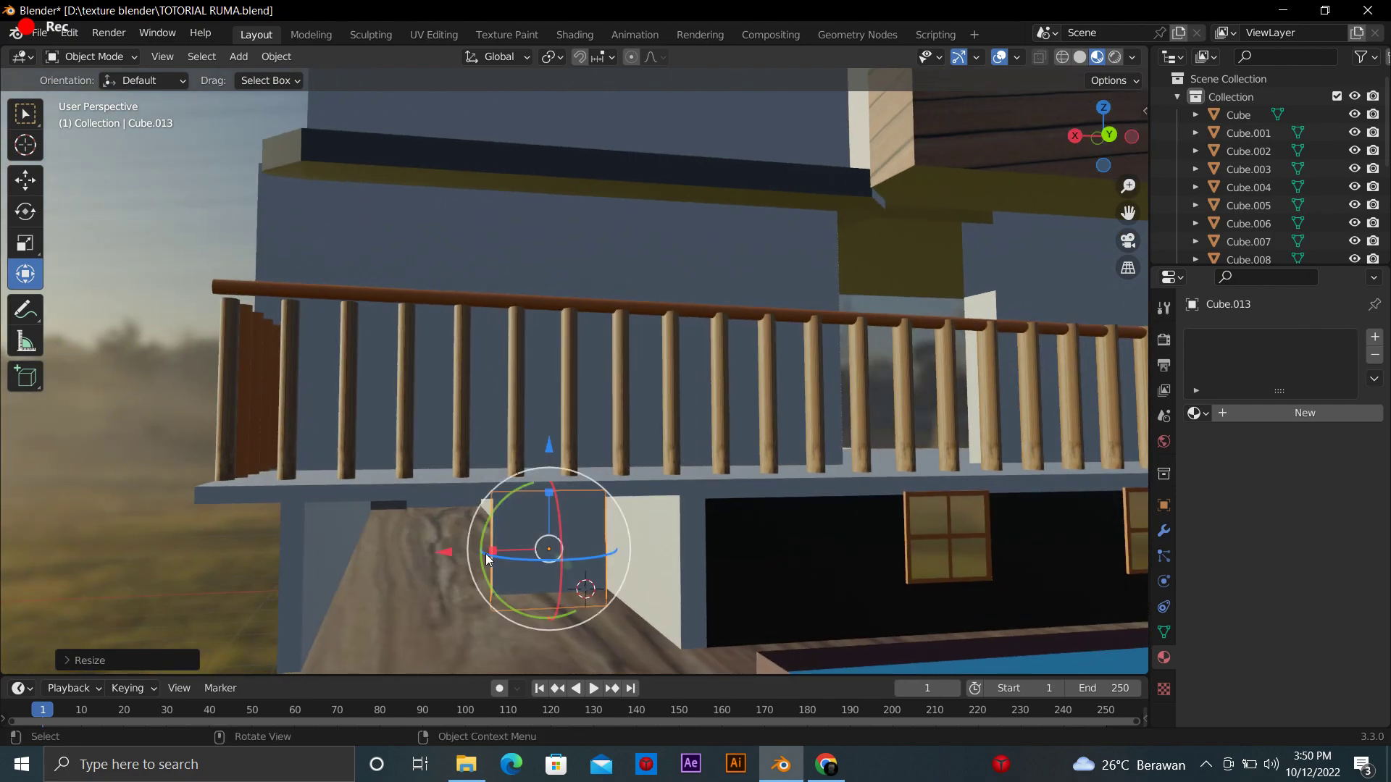
drag(485, 554, 322, 558)
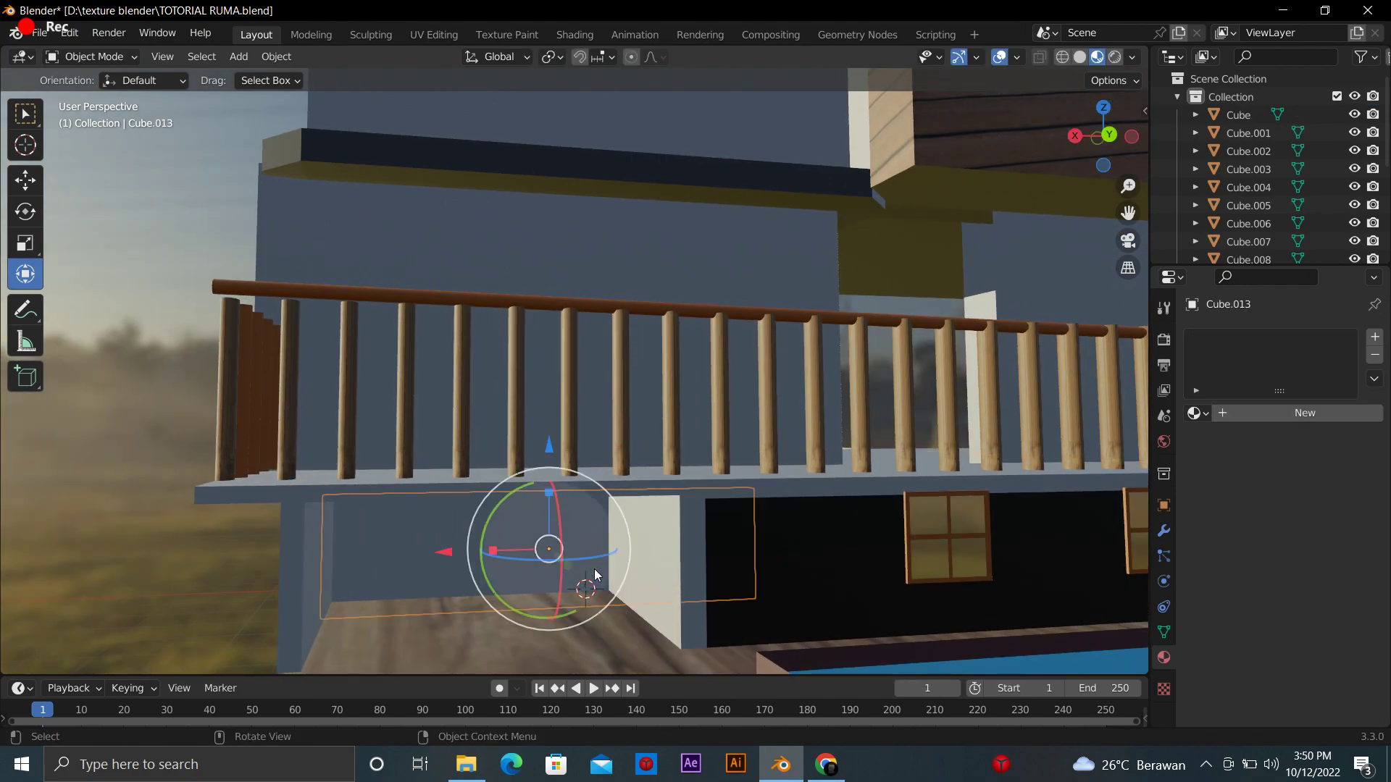
click(554, 558)
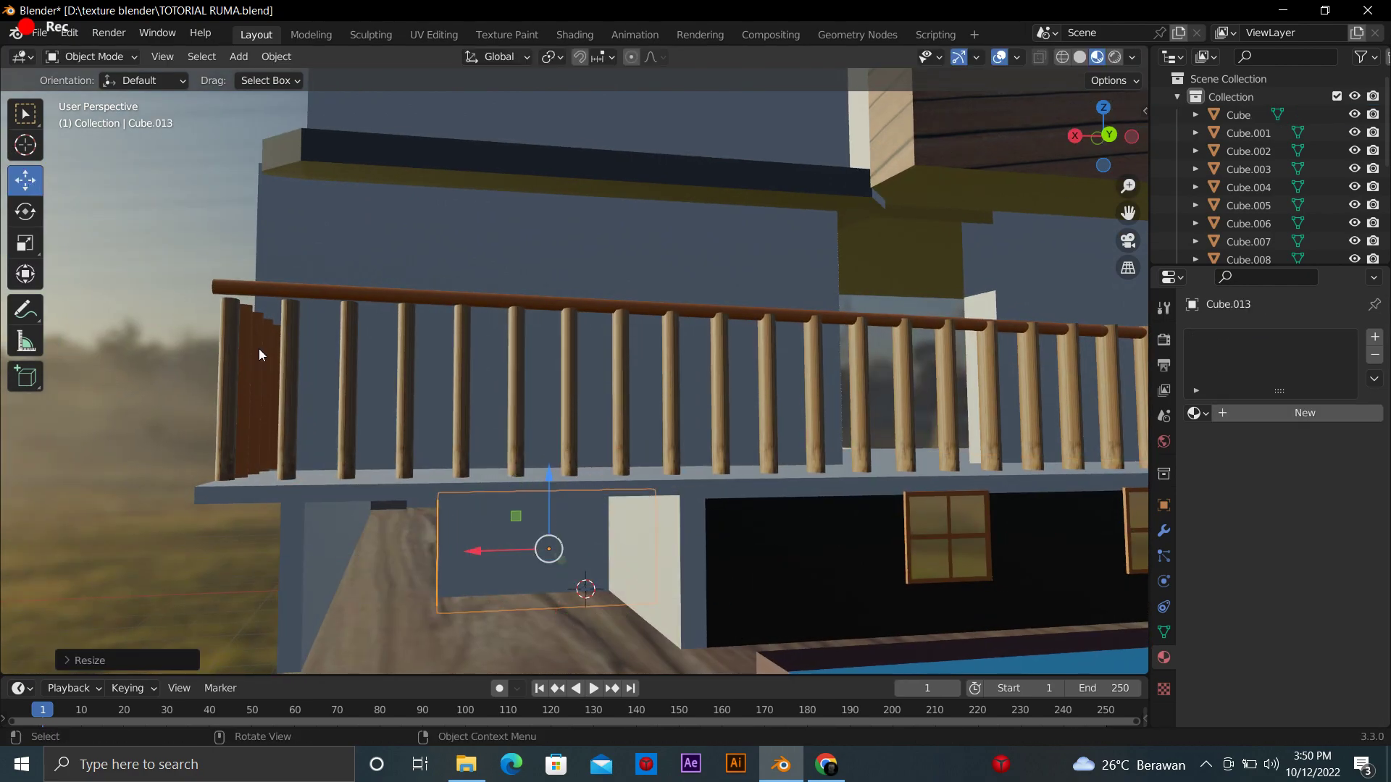
Move the panel left and up so it sits just beneath the balcony railing
key(g)
click(553, 569)
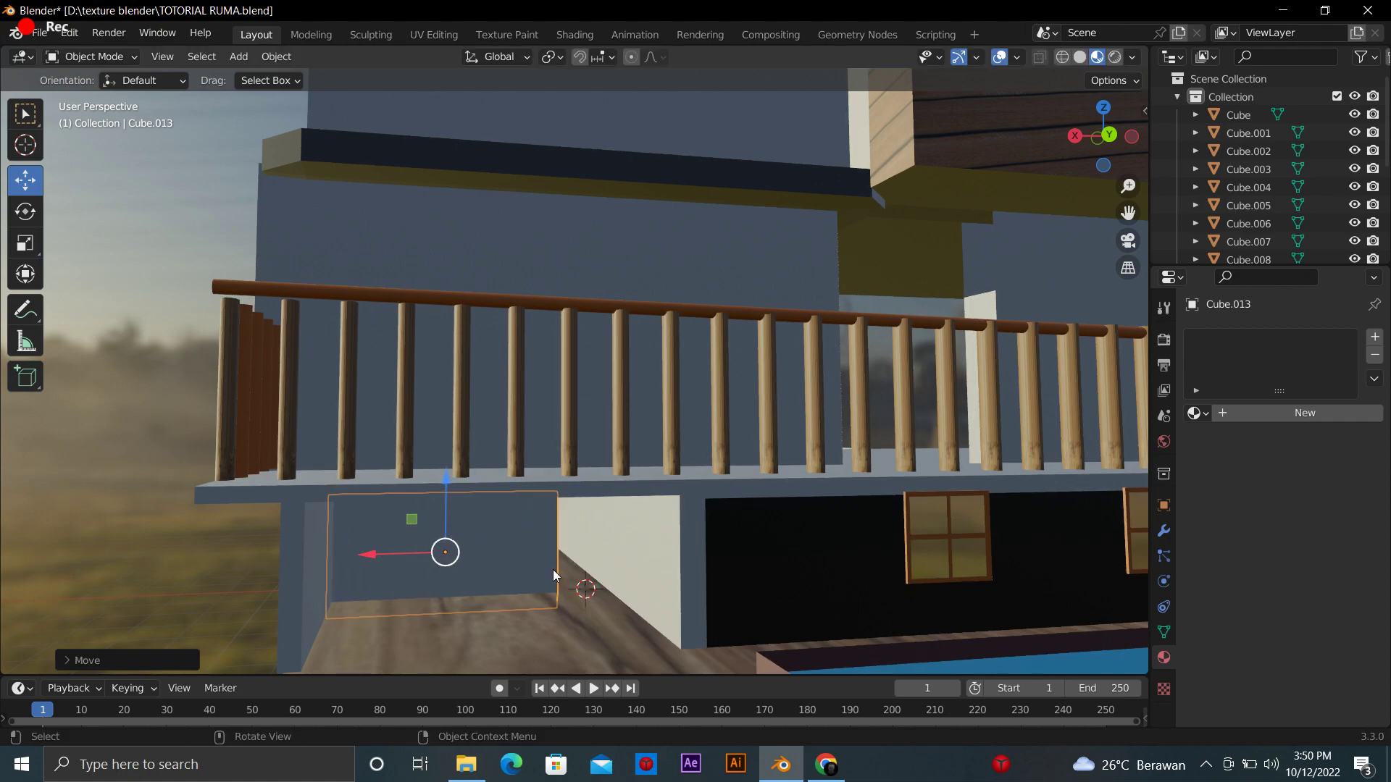
scroll(553, 570, down, 2)
middle_drag(553, 569, 823, 444)
key(g)
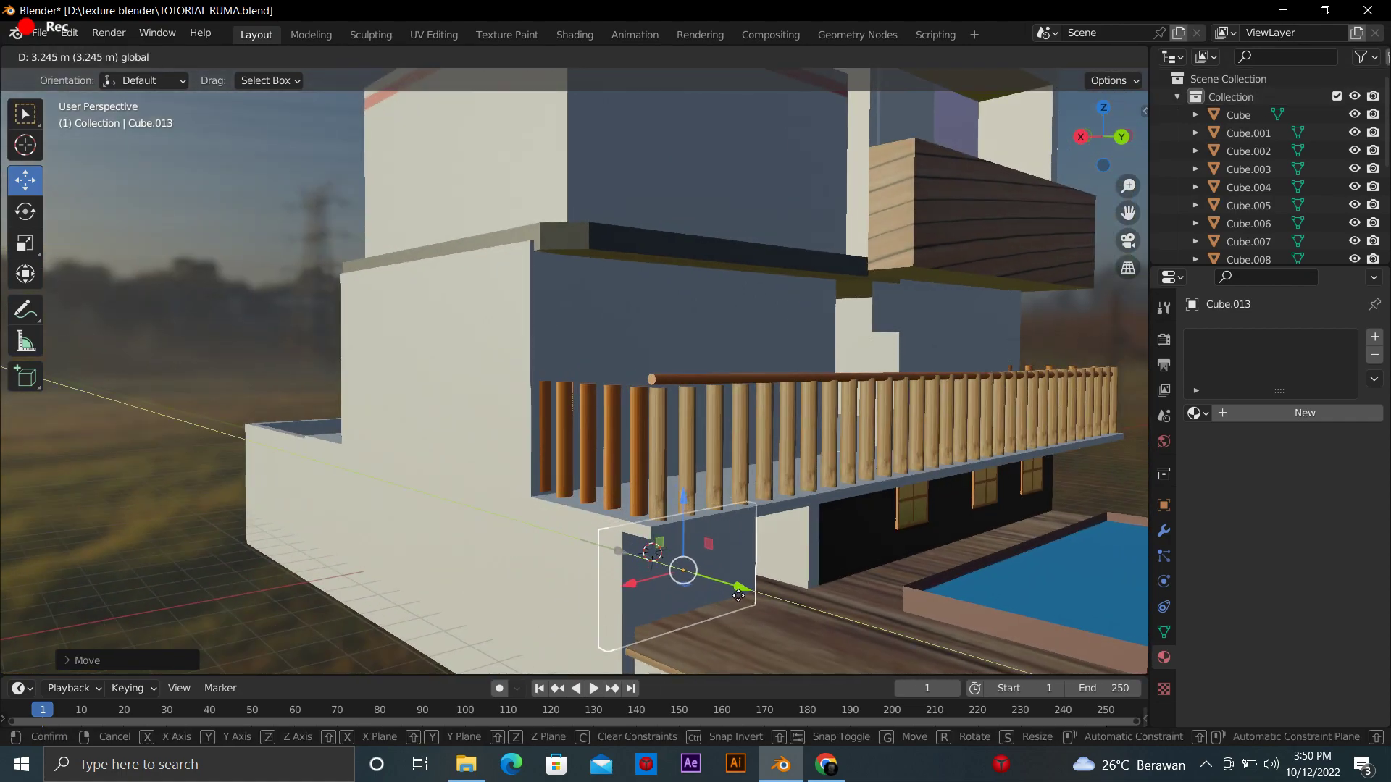
click(760, 587)
middle_drag(760, 587, 449, 580)
drag(479, 481, 482, 469)
Give the panel a new material whose Base Color is the wsw.jpg image texture
key(Tab)
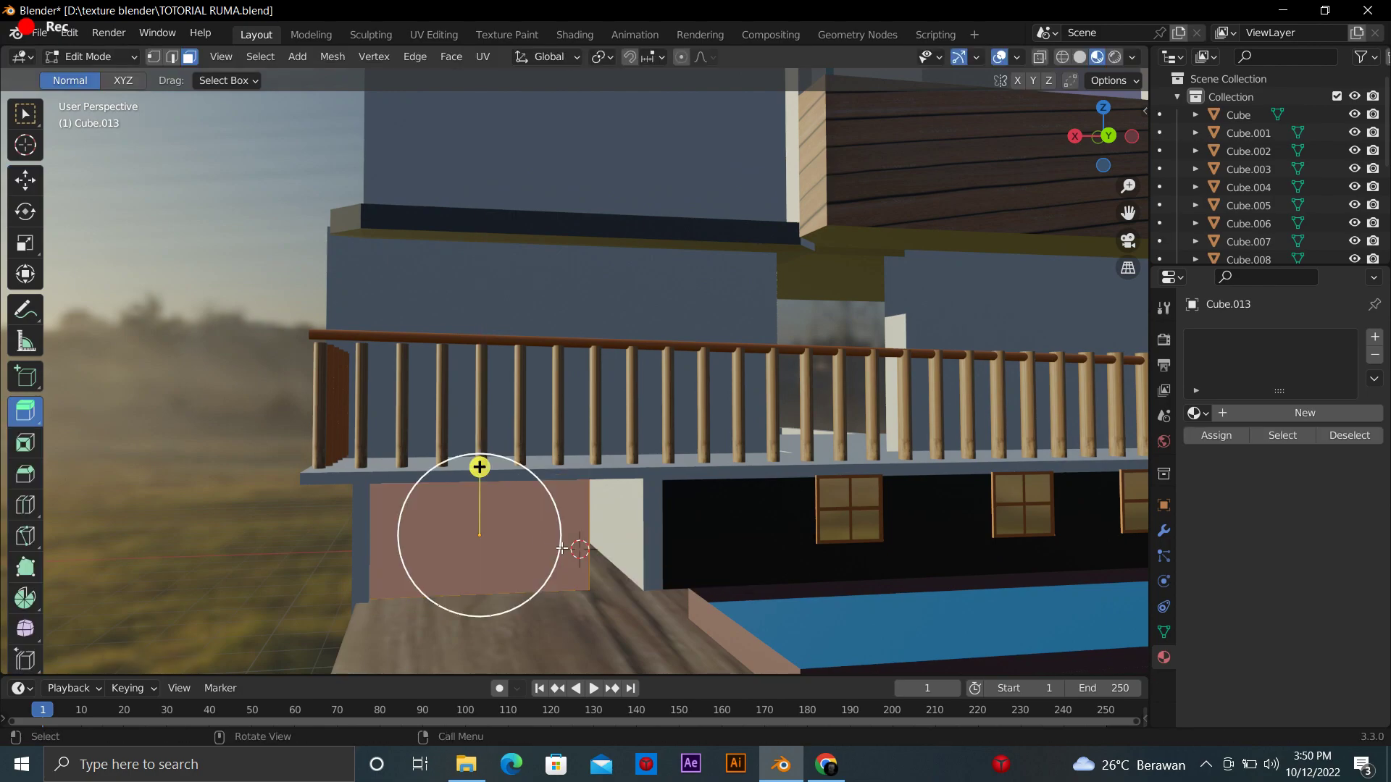
click(1315, 412)
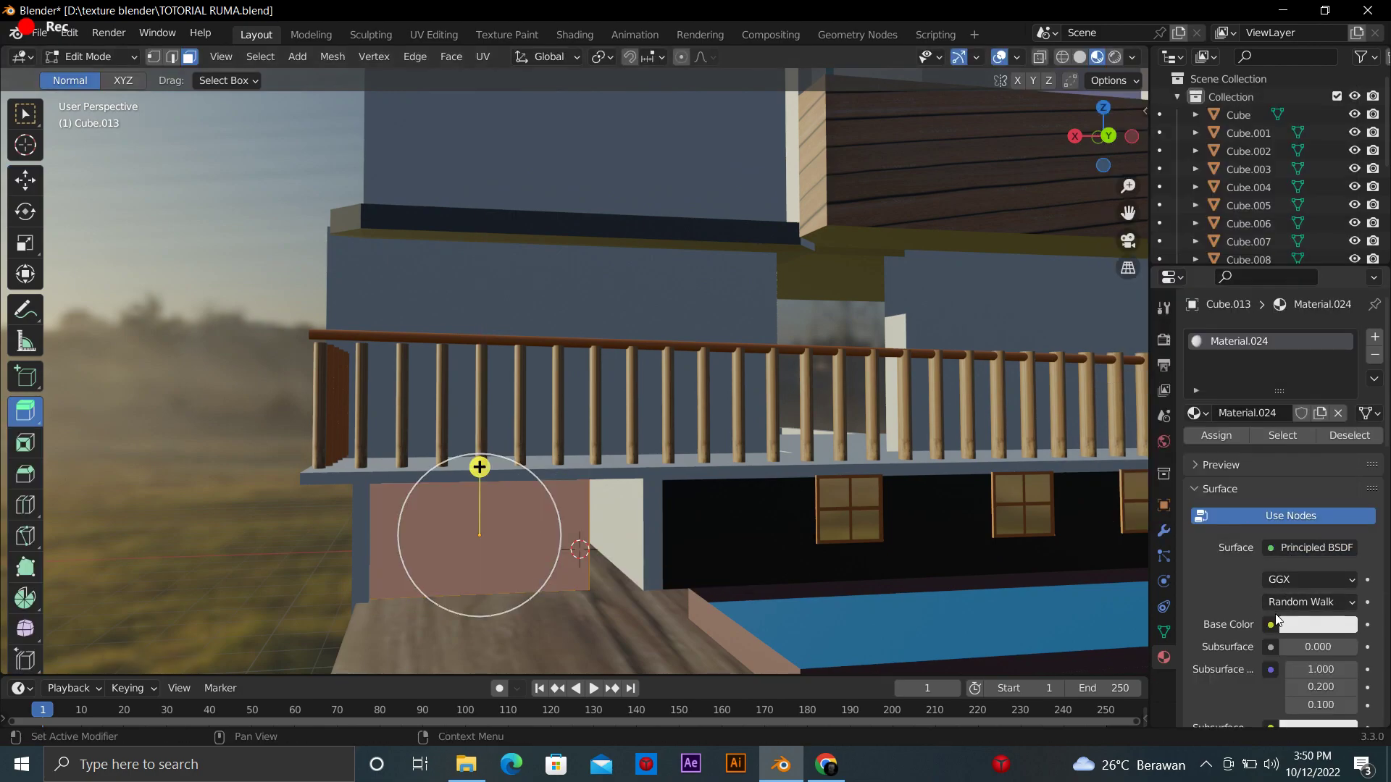
click(1268, 623)
click(896, 467)
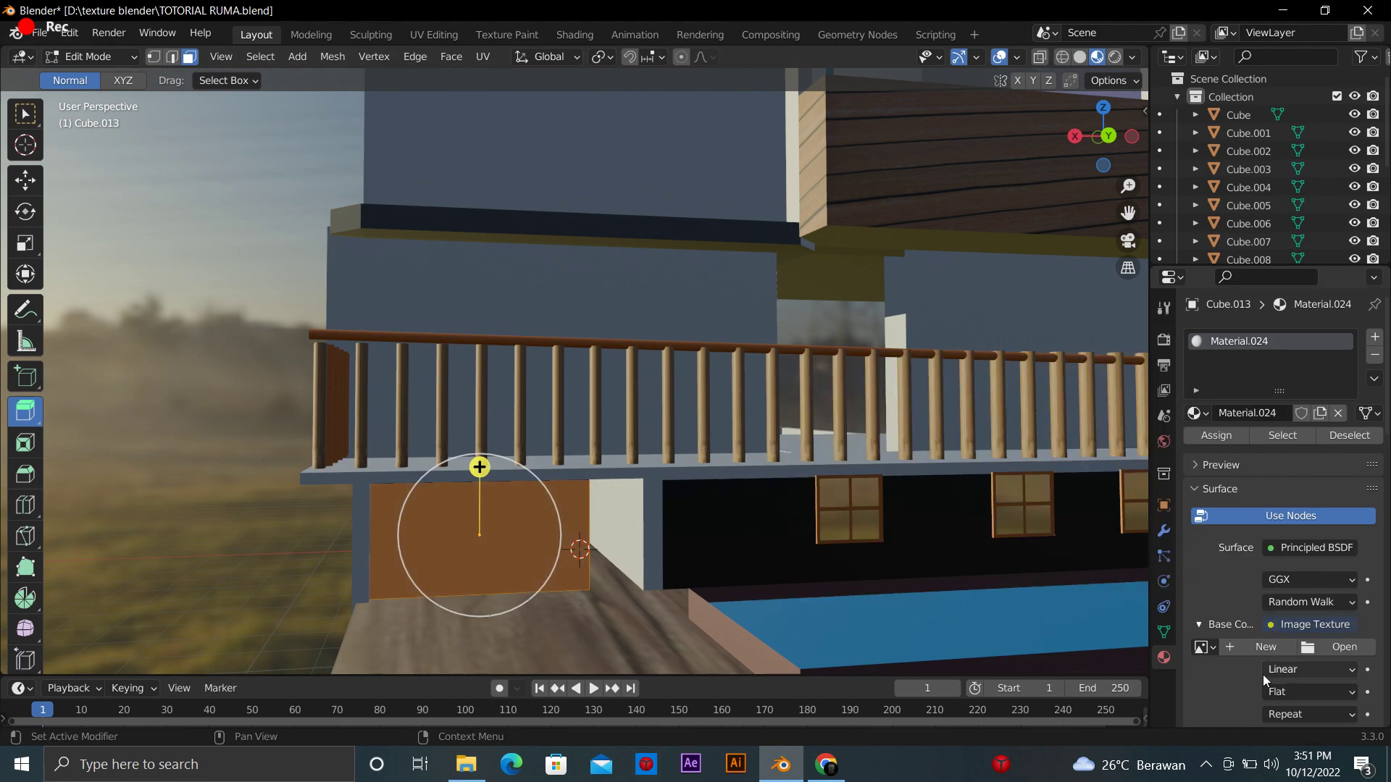
click(1319, 649)
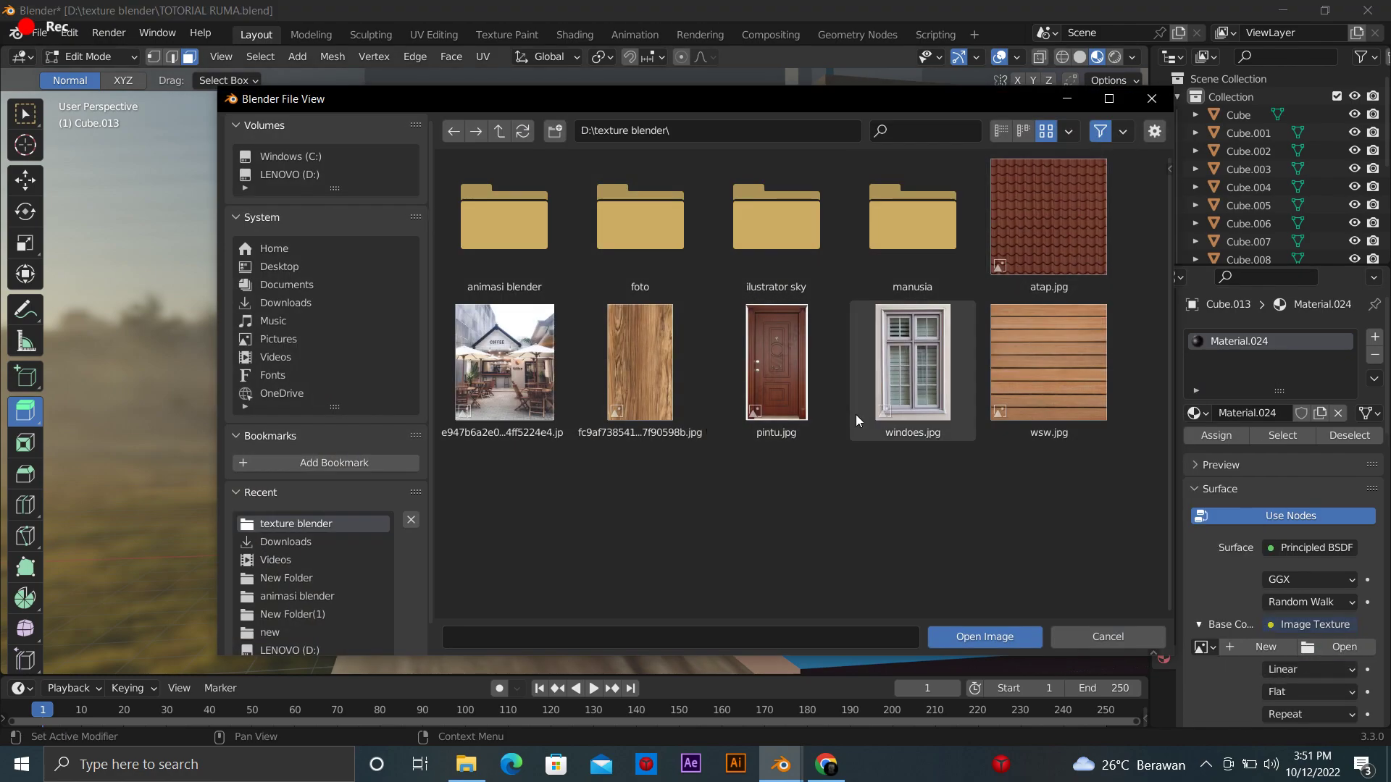
key(Right)
double_click(1086, 341)
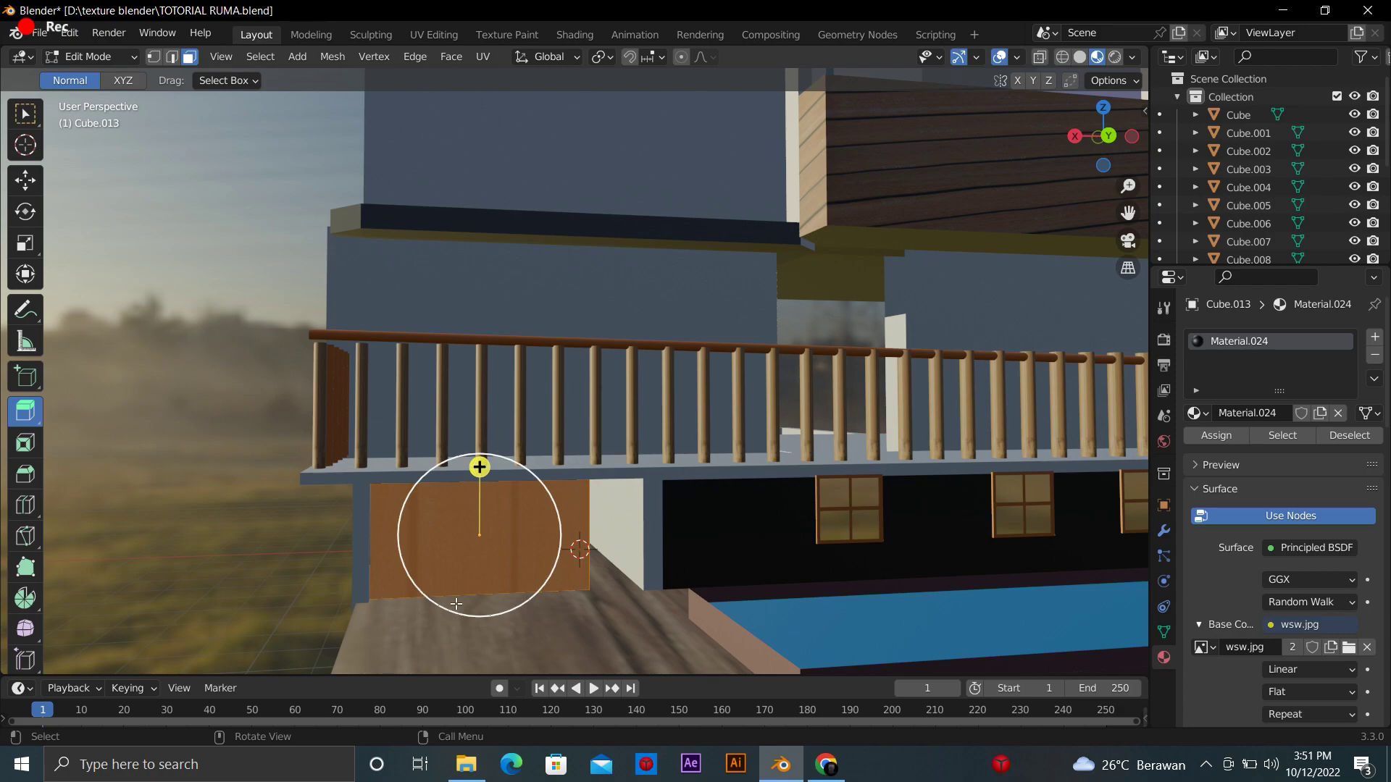
Remap the panel's UVs with Sphere Projection and raise the plank panel slightly
key(u)
click(476, 502)
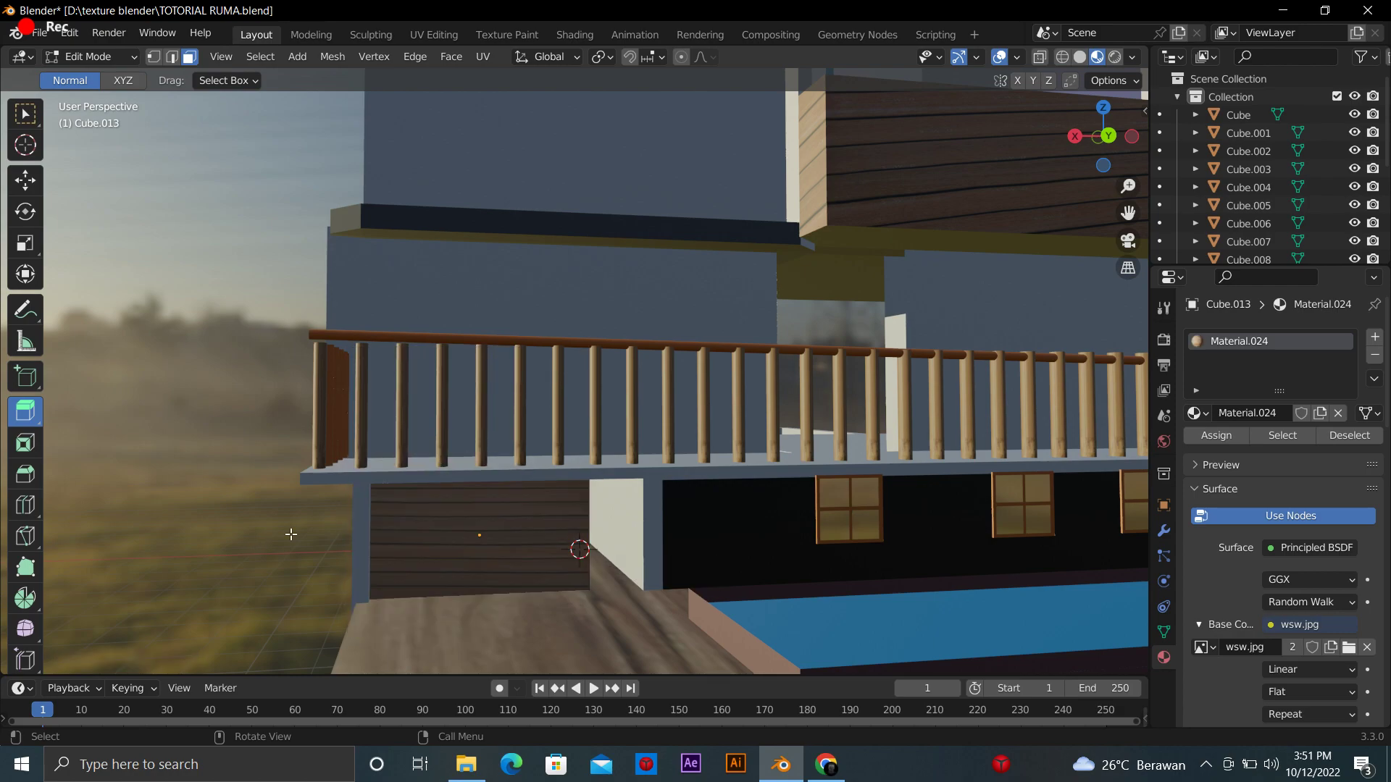
middle_drag(291, 534, 542, 606)
middle_drag(597, 530, 1046, 163)
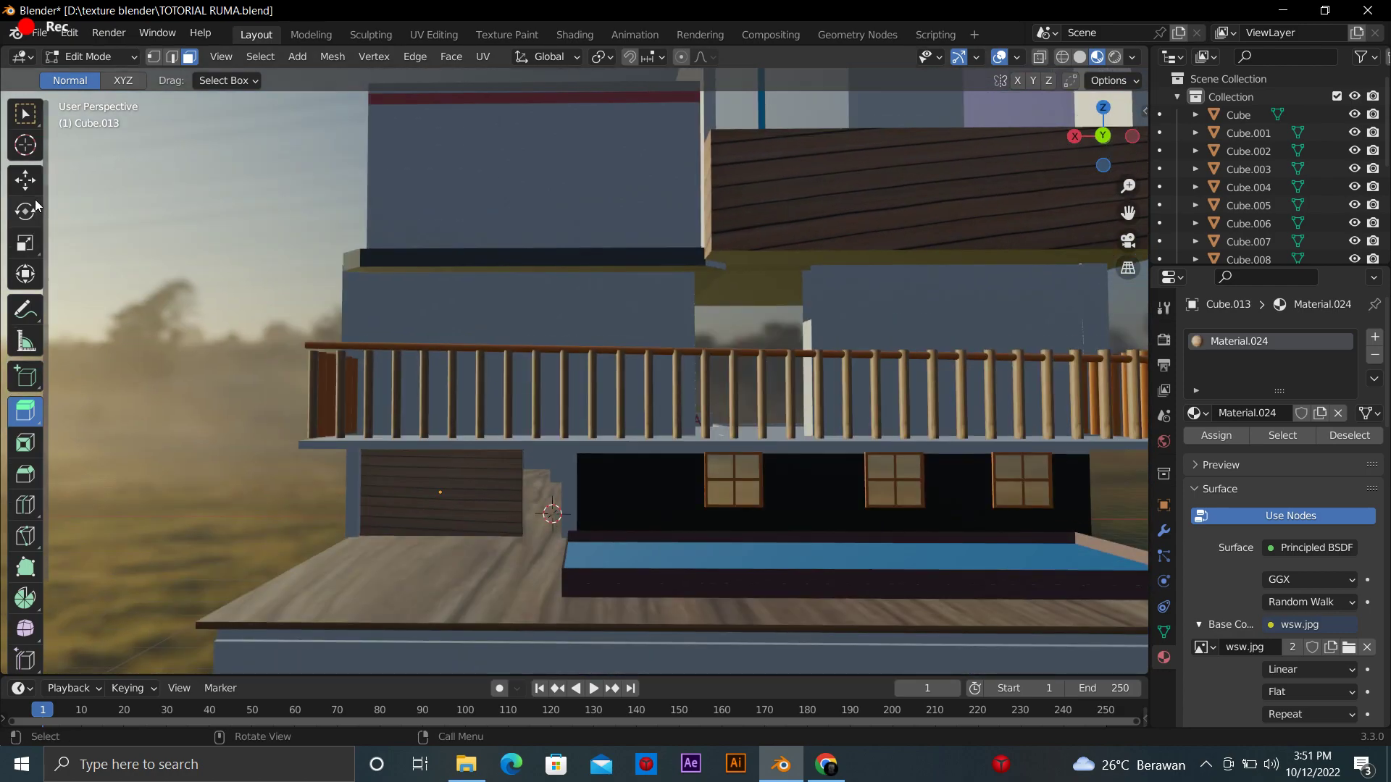
click(25, 180)
key(grave)
key(Tab)
drag(440, 434, 444, 427)
middle_drag(630, 433, 420, 498)
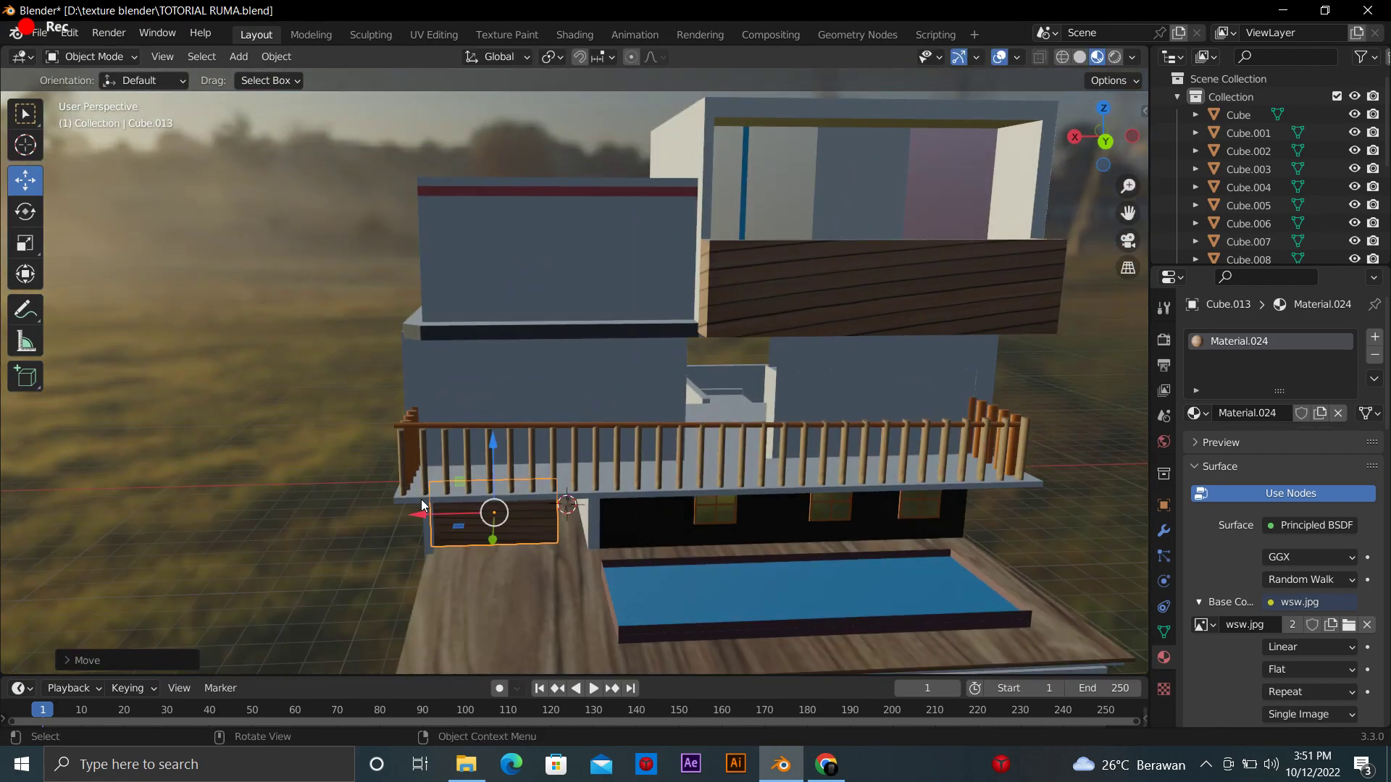
key(shift+space)
key(t)
drag(428, 517, 429, 526)
middle_drag(552, 410, 652, 421)
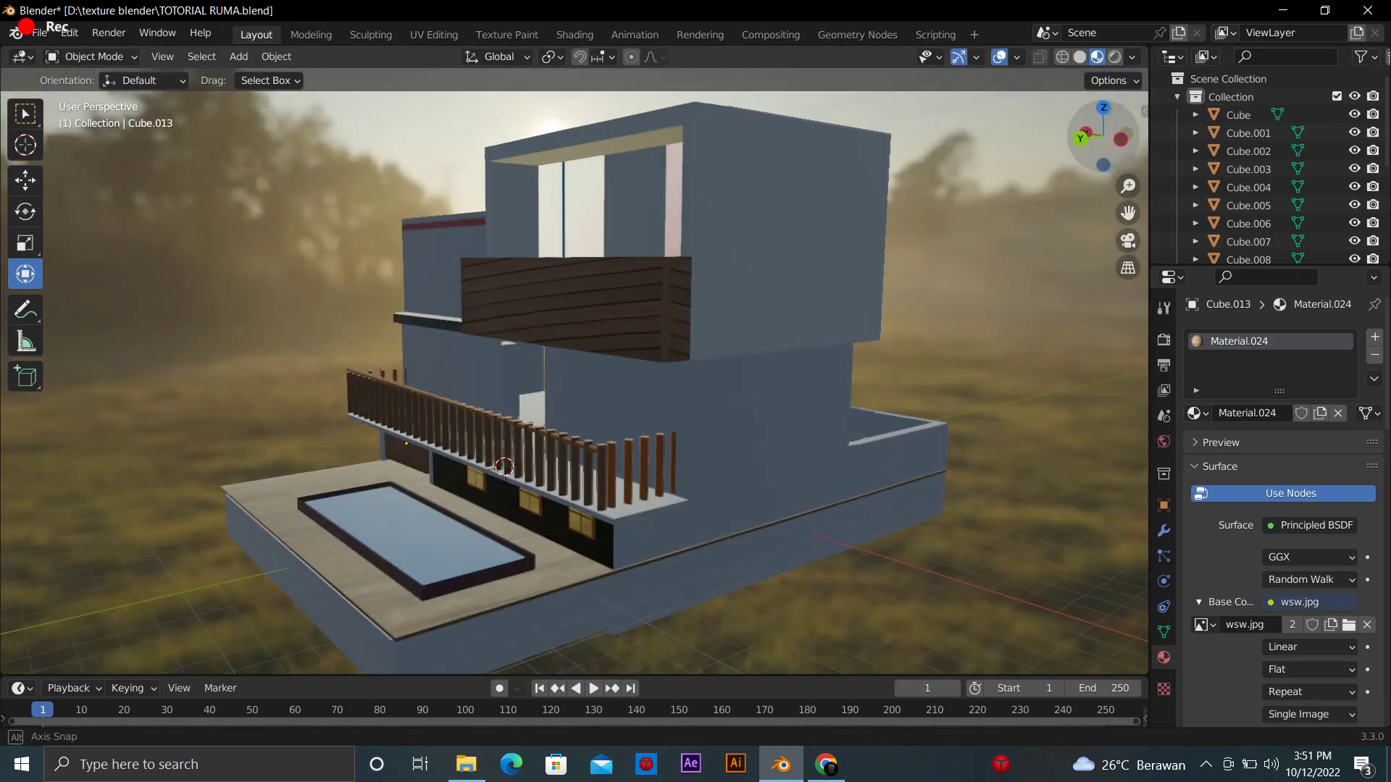
mouse_move(572, 384)
middle_down()
mouse_move(427, 398)
mouse_move(1016, 200)
middle_up()
click(620, 337)
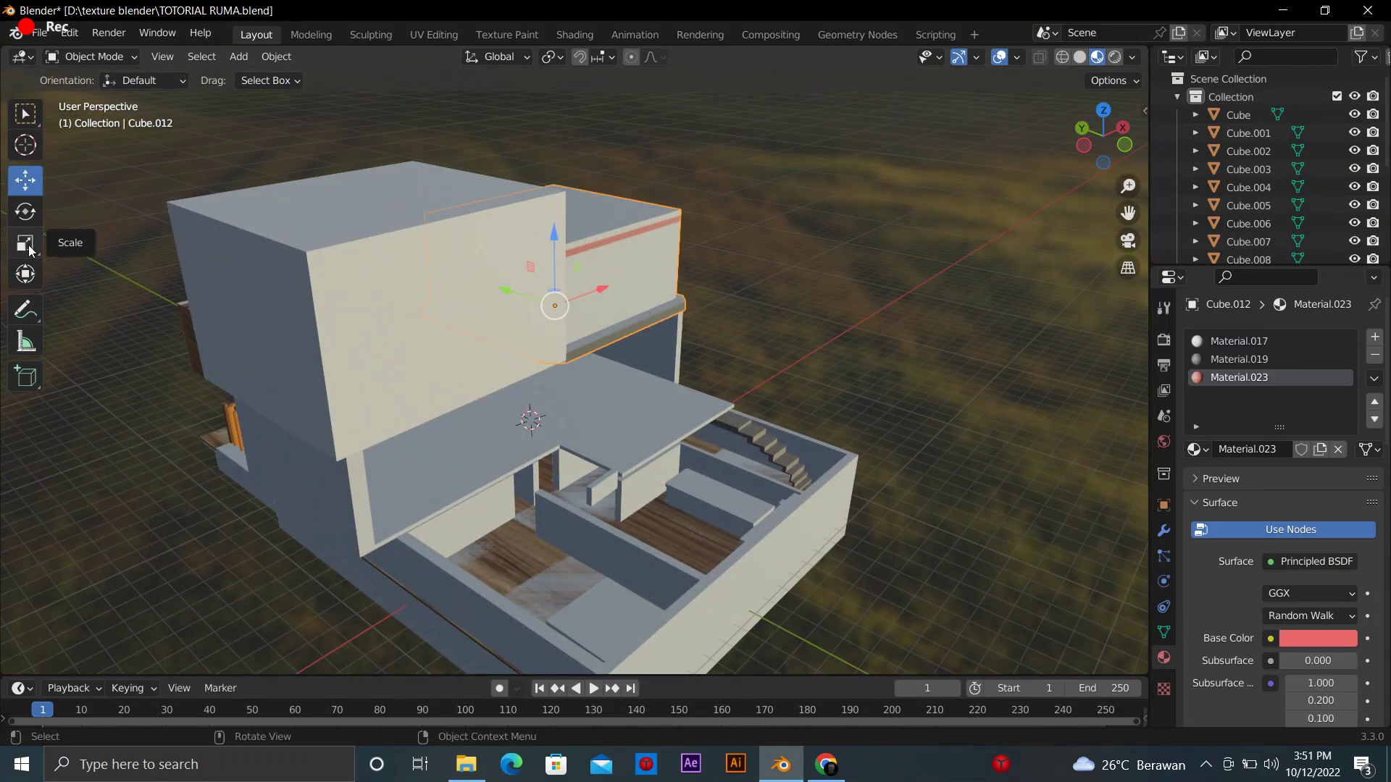
click(906, 427)
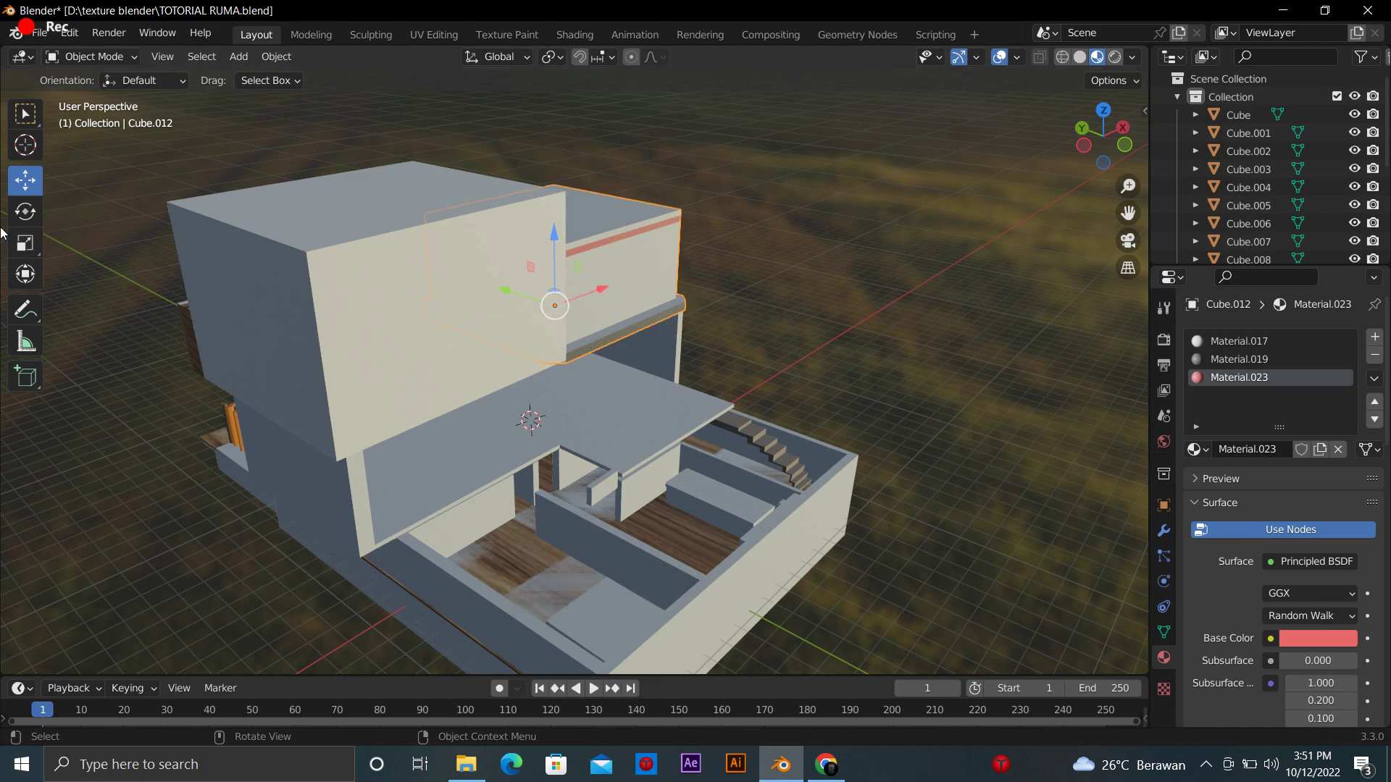
click(25, 273)
drag(589, 311, 637, 341)
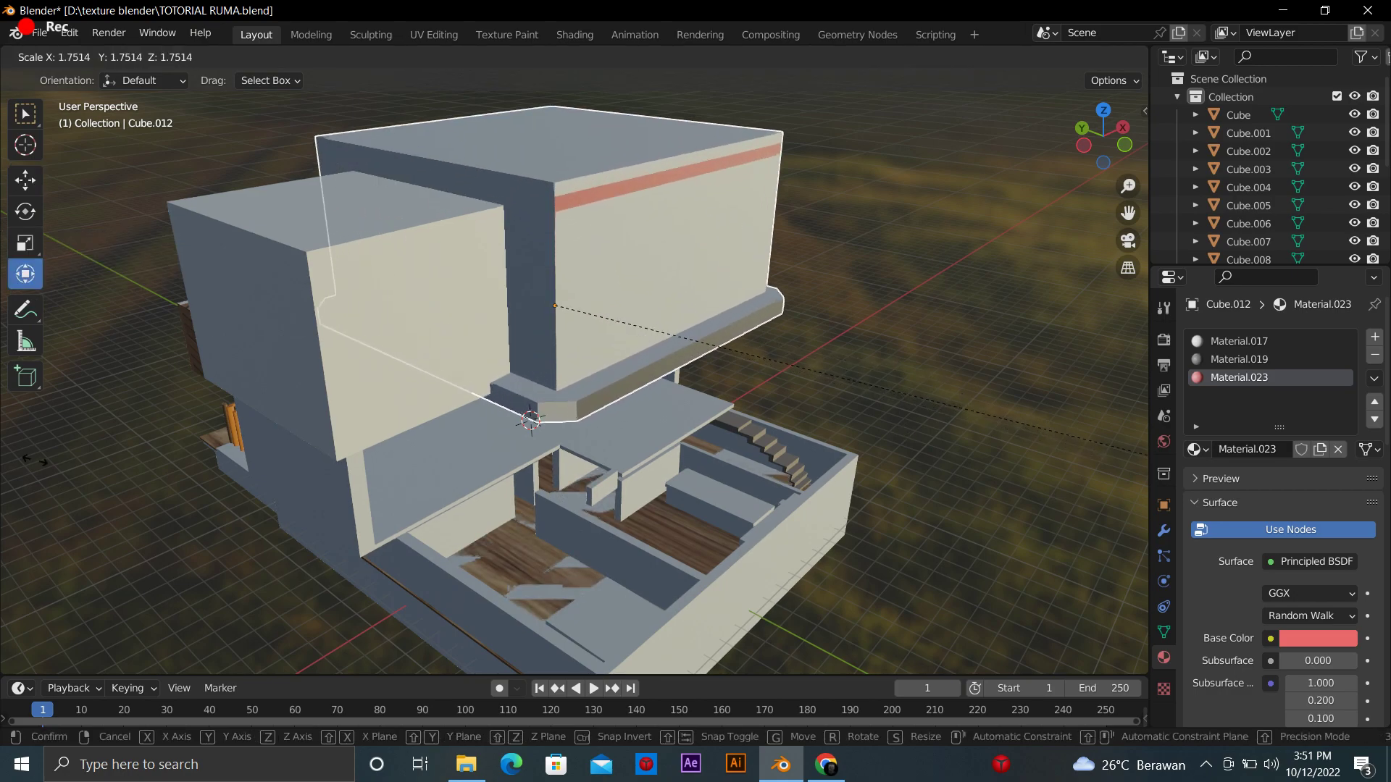
key(ctrl+z)
Add a new cube at a 3D cursor placed beside the upper block
key(shift+a)
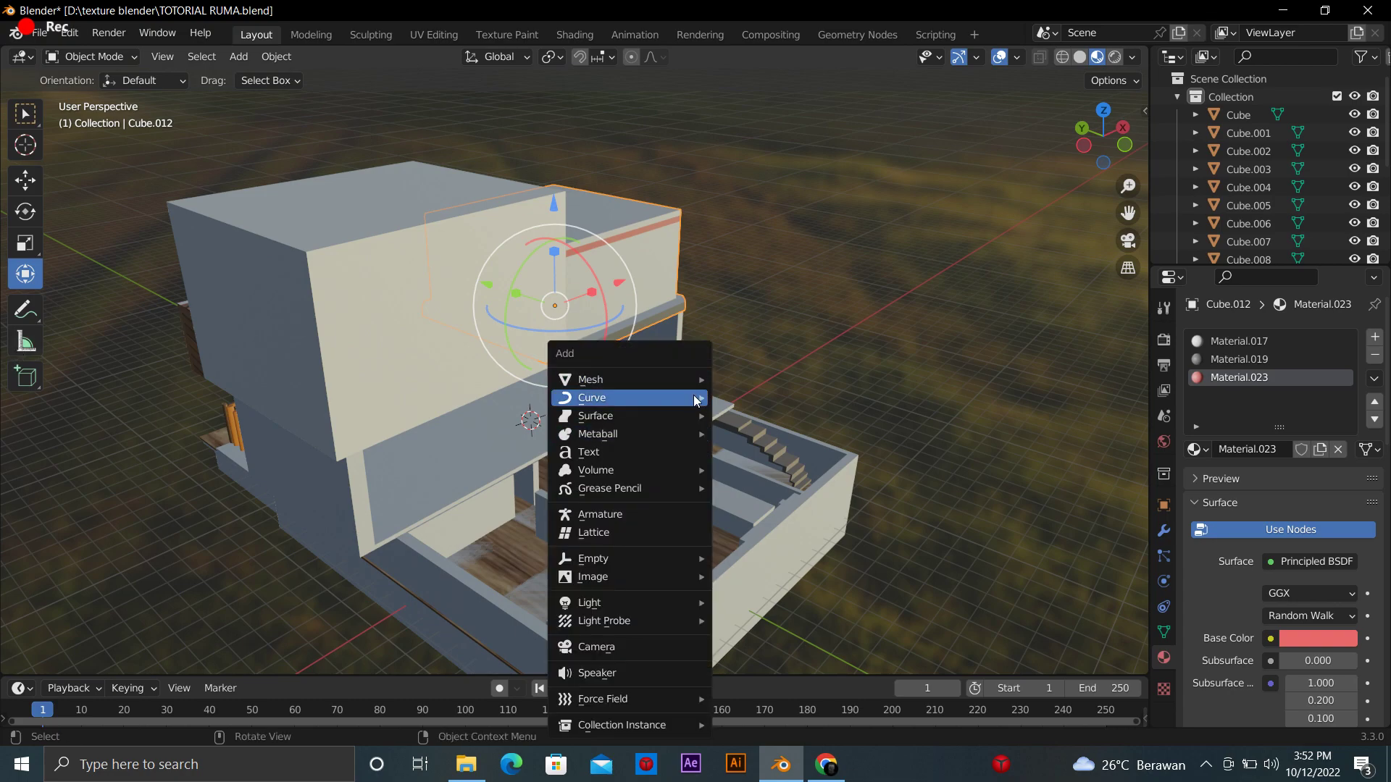
click(25, 144)
click(497, 366)
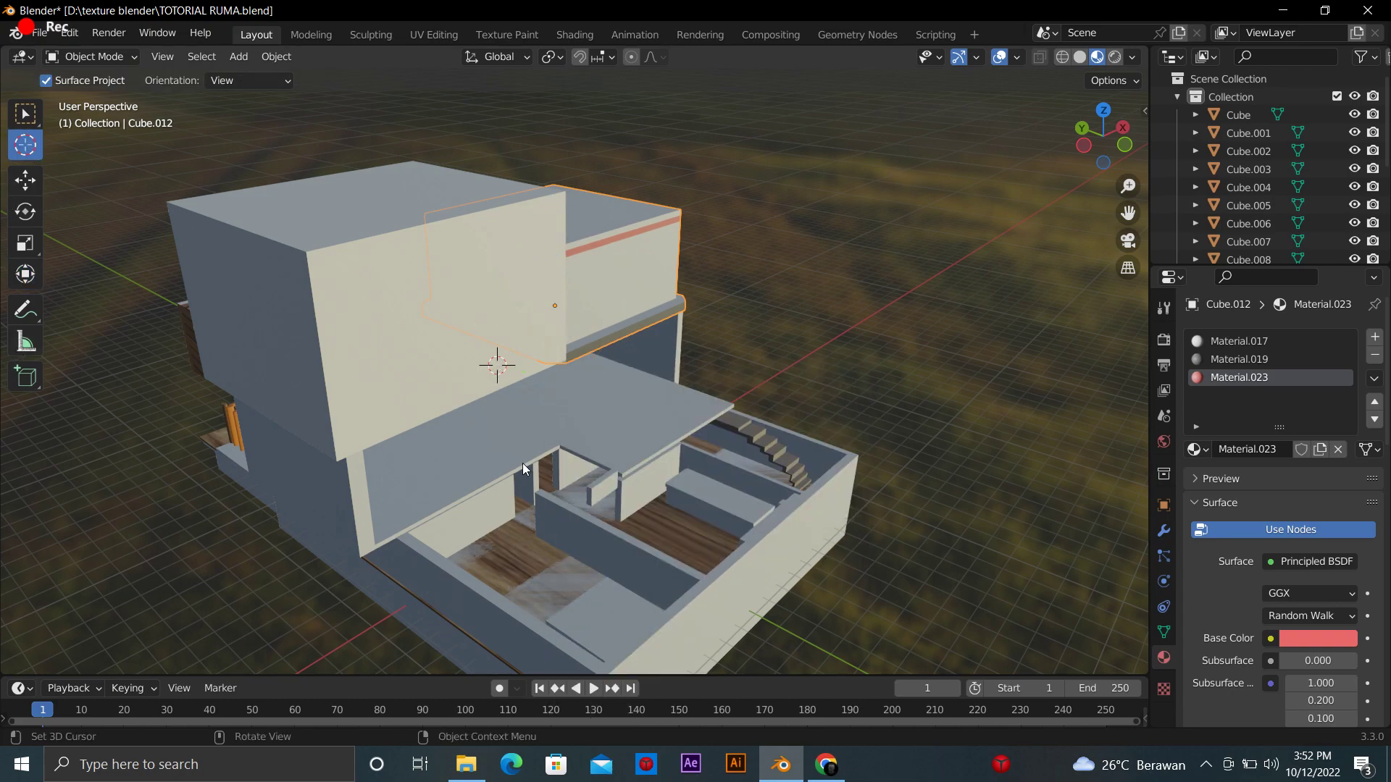
key(shift+a)
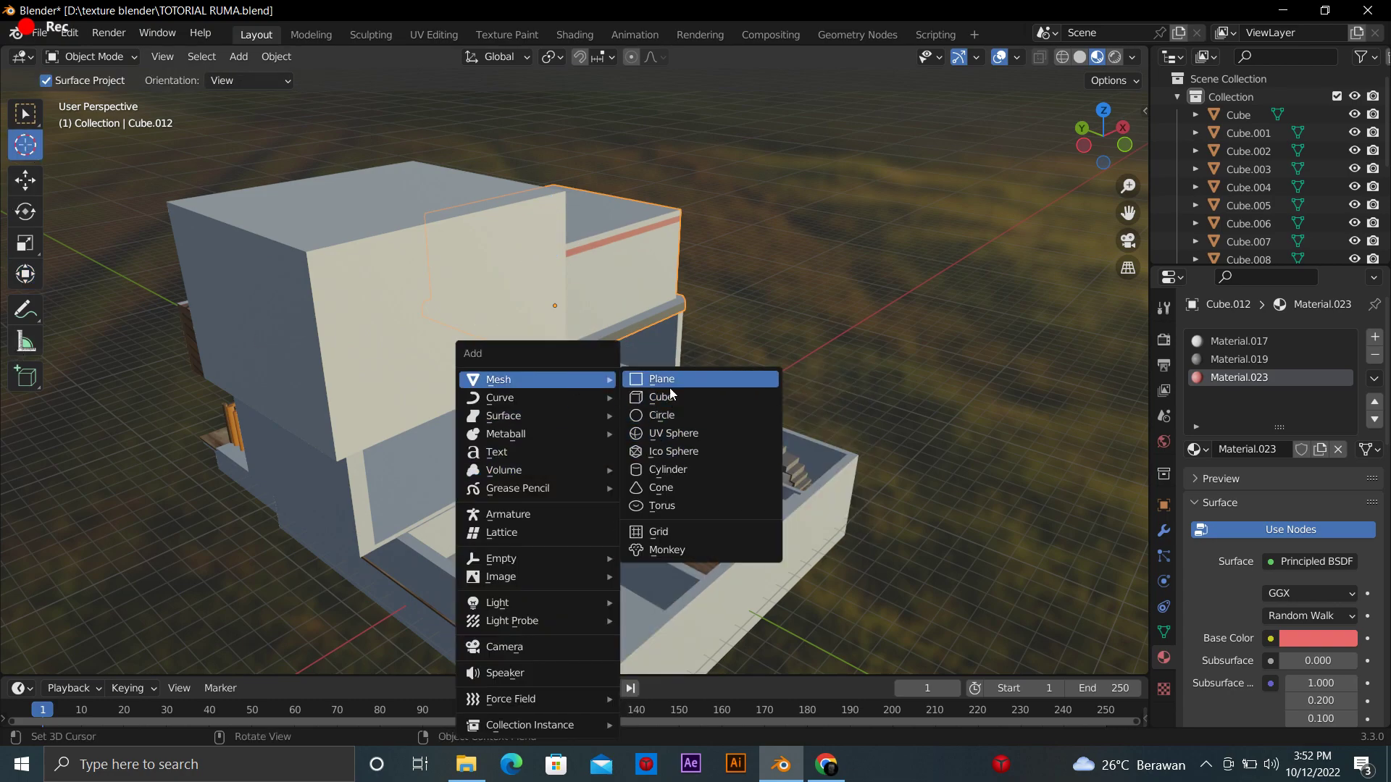
click(660, 397)
Scale the cube up, flatten it into a thin slab and move it over the house
click(25, 275)
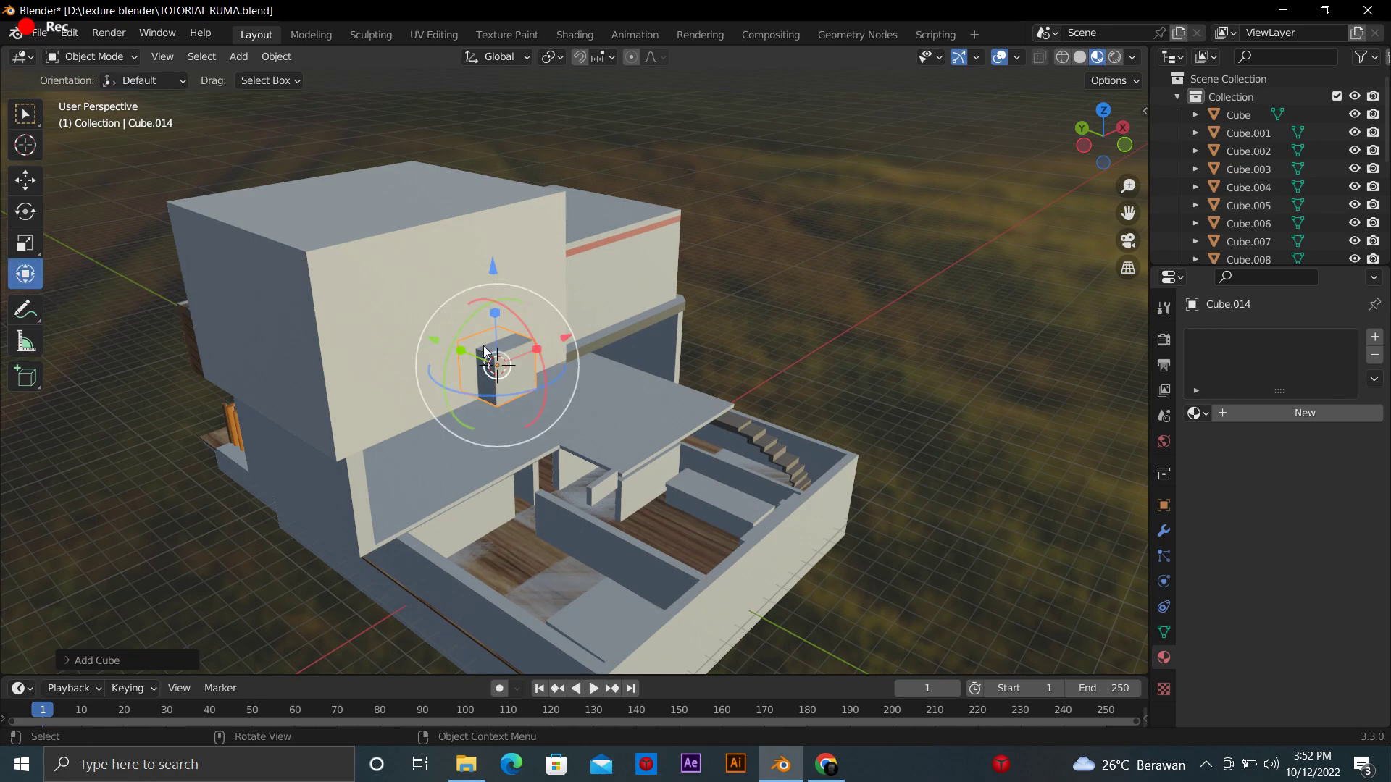
mouse_move(578, 411)
mouse_down()
mouse_move(952, 545)
mouse_move(335, 664)
mouse_up()
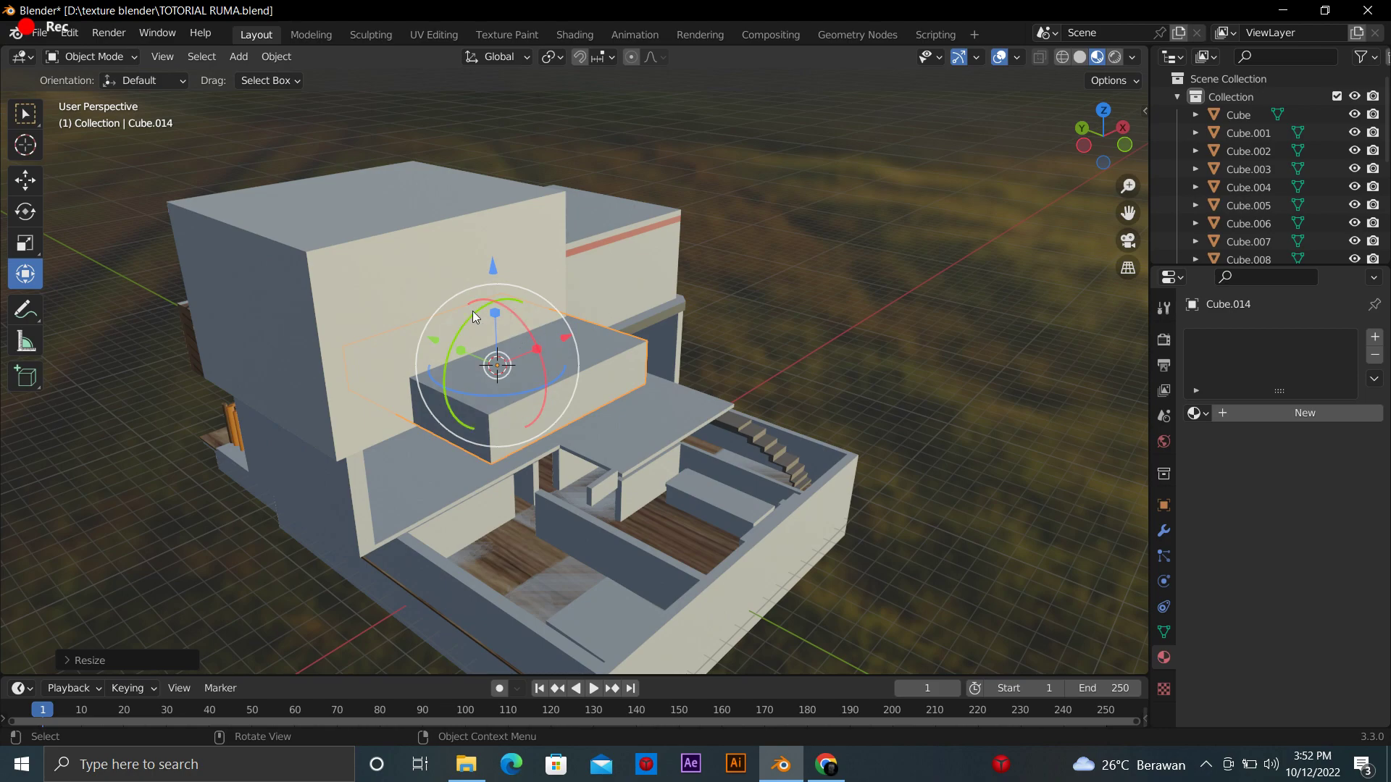
drag(472, 311, 229, 298)
click(26, 179)
drag(453, 347, 507, 434)
drag(1103, 137, 356, 328)
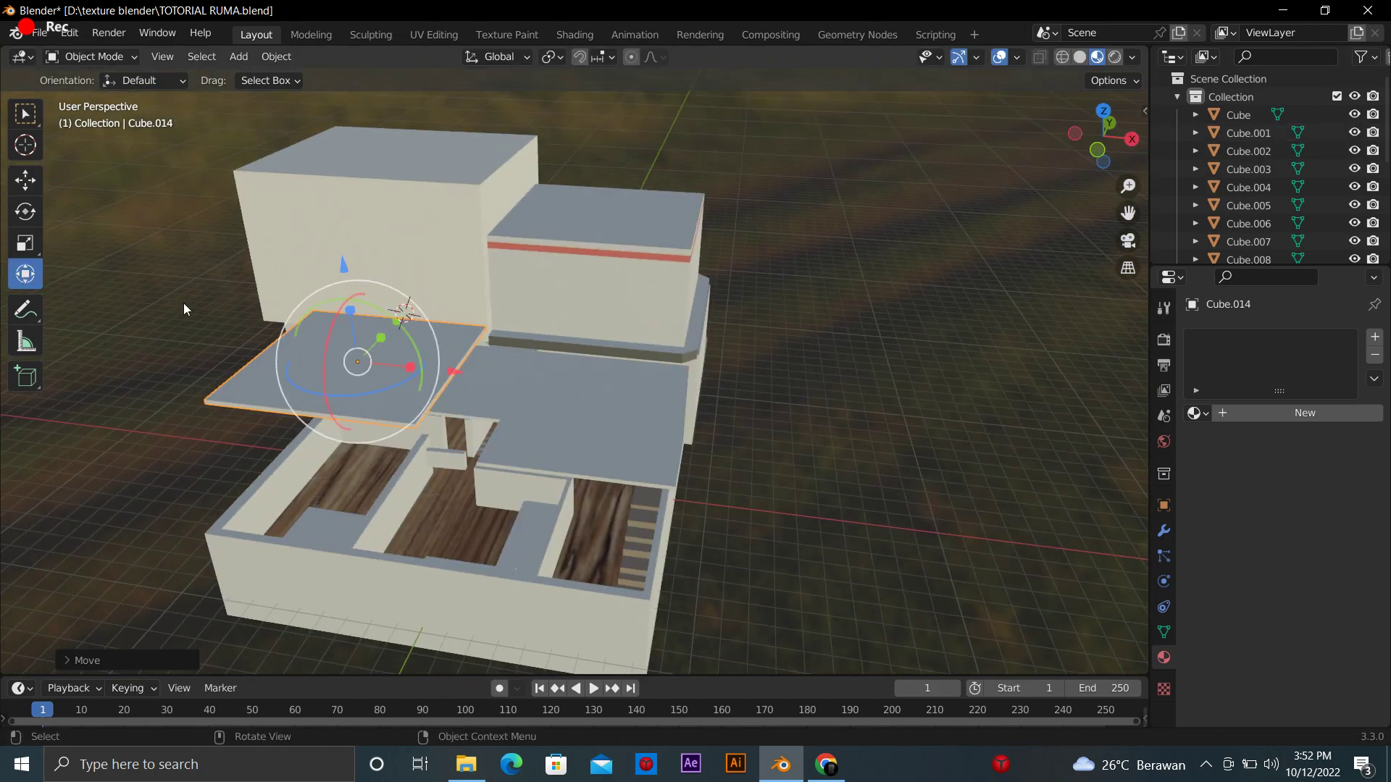
Widen the slab along X and Y and settle it over the ground floor
key(s)
key(x)
click(79, 253)
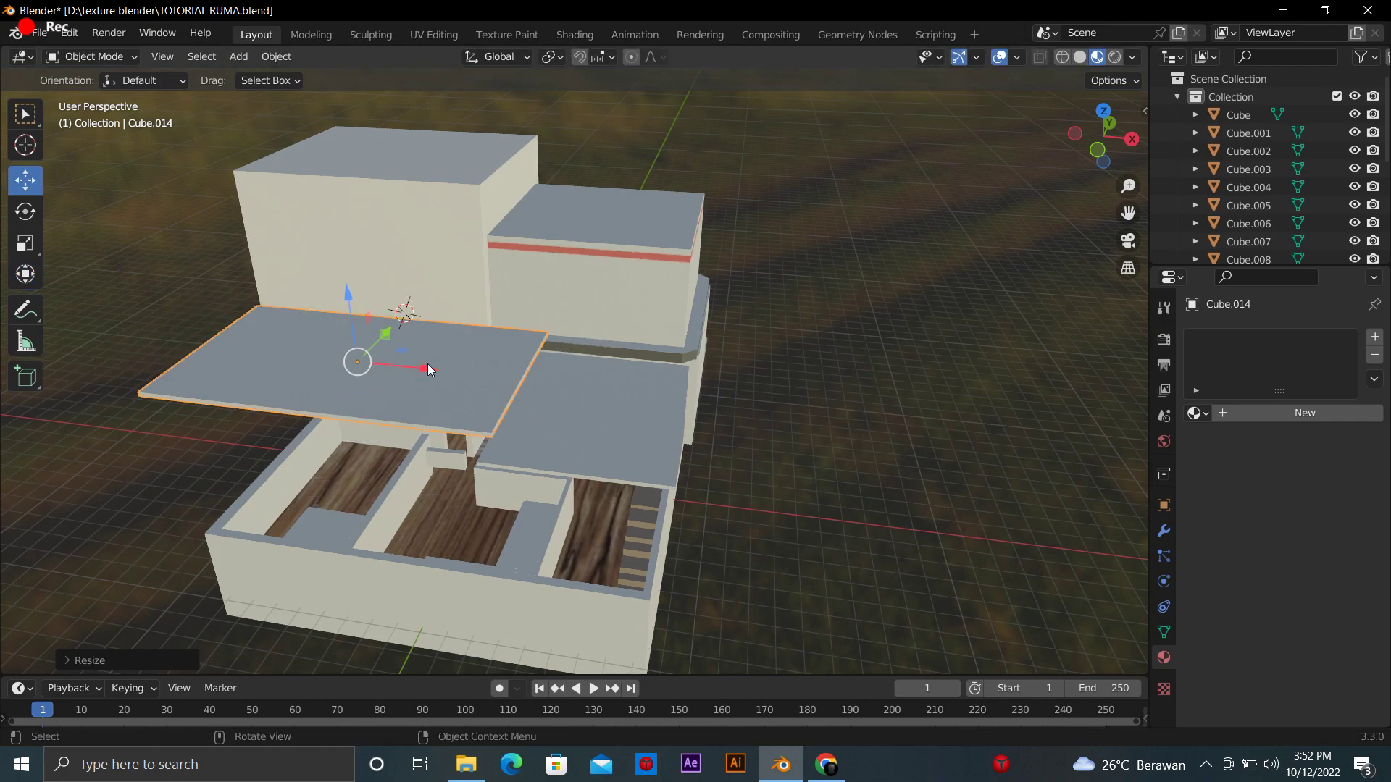
drag(427, 369, 427, 391)
drag(464, 377, 479, 384)
click(25, 180)
middle_drag(480, 384, 538, 181)
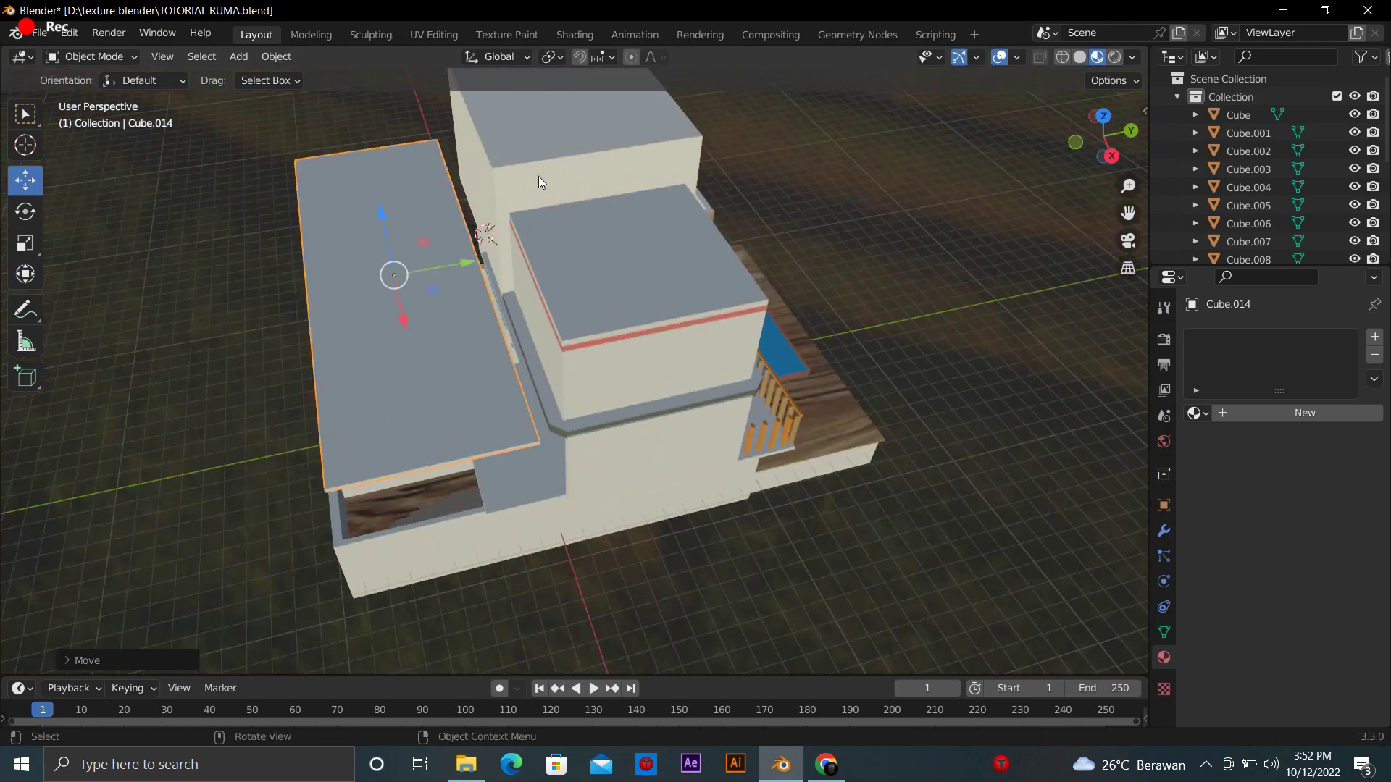
click(25, 274)
mouse_move(455, 267)
mouse_down()
mouse_move(485, 266)
mouse_move(468, 252)
mouse_up()
click(26, 179)
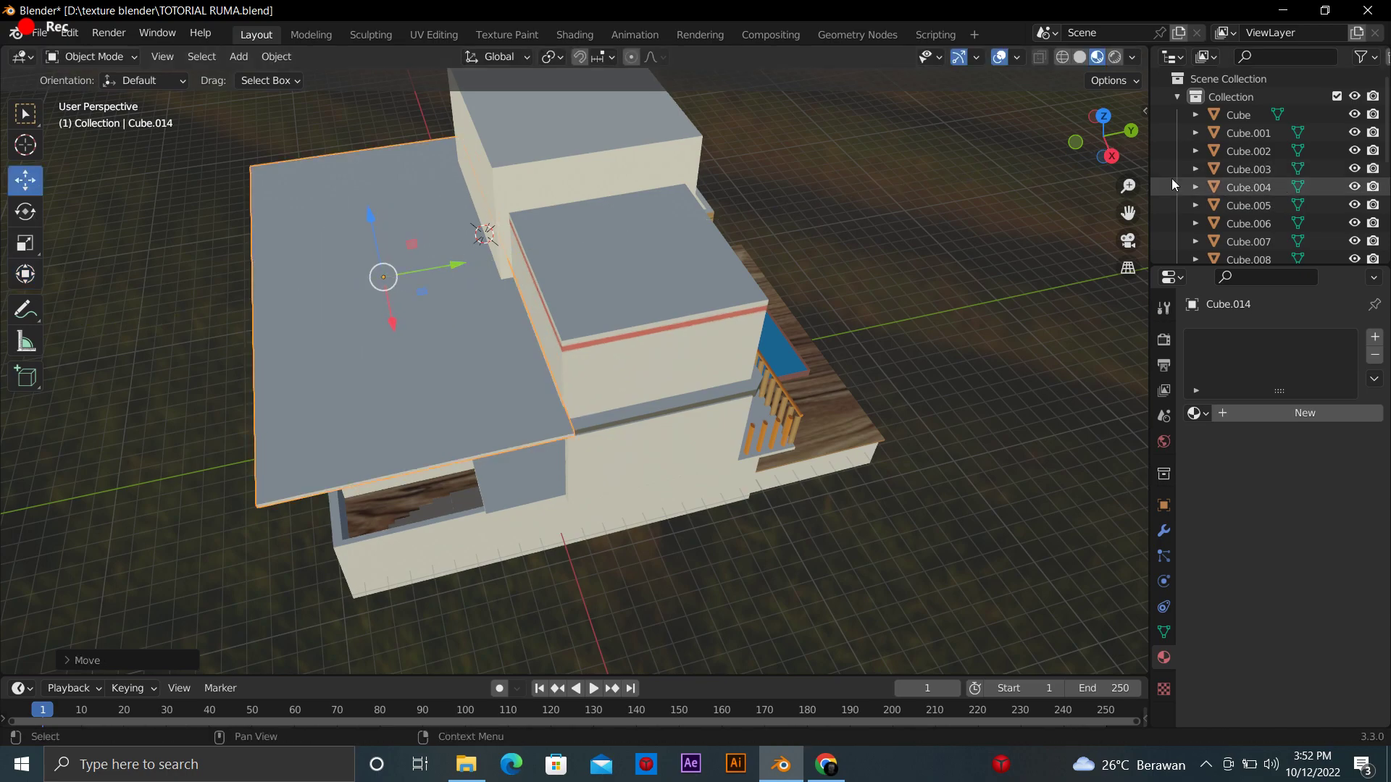
middle_drag(467, 252, 405, 340)
key(Tab)
Add two loop cuts across the slab and select the middle face strip between them
click(25, 505)
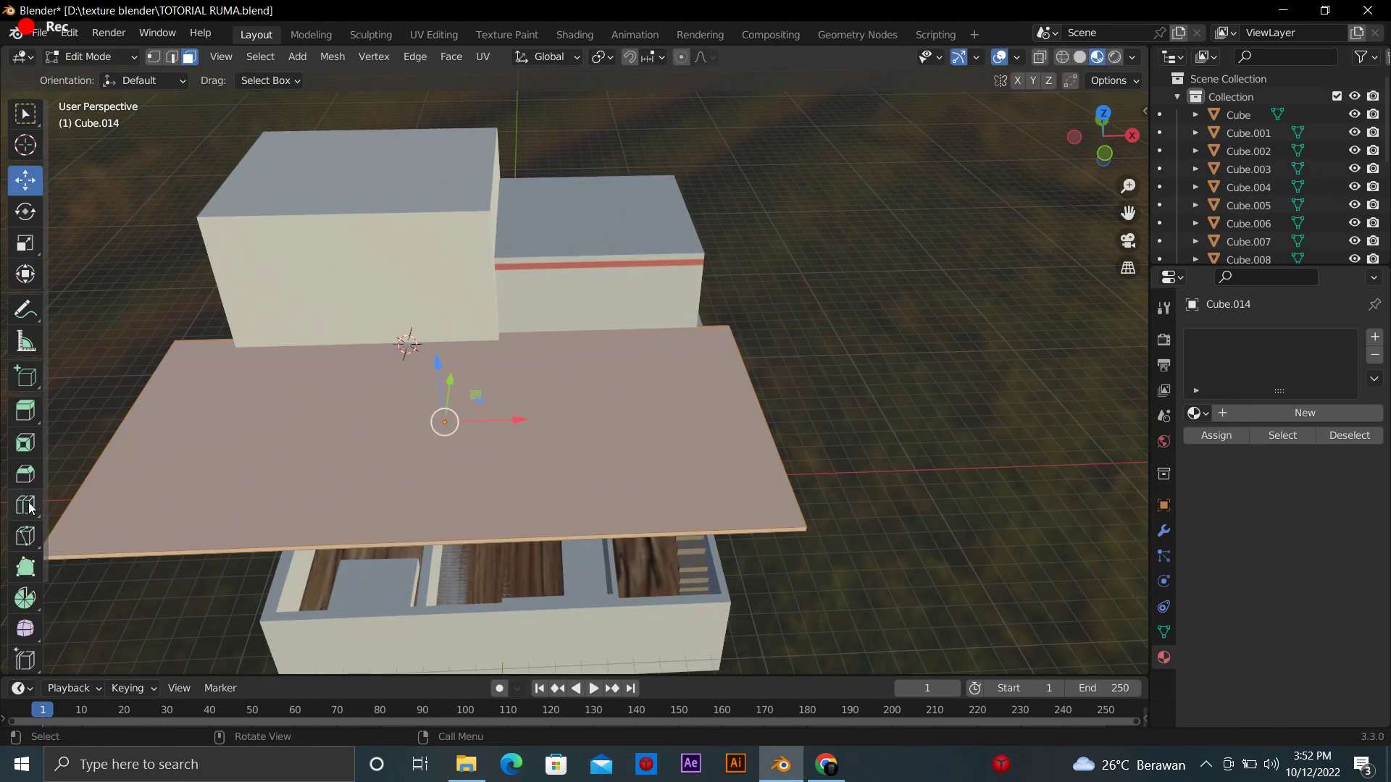
drag(434, 539, 512, 574)
drag(336, 535, 513, 540)
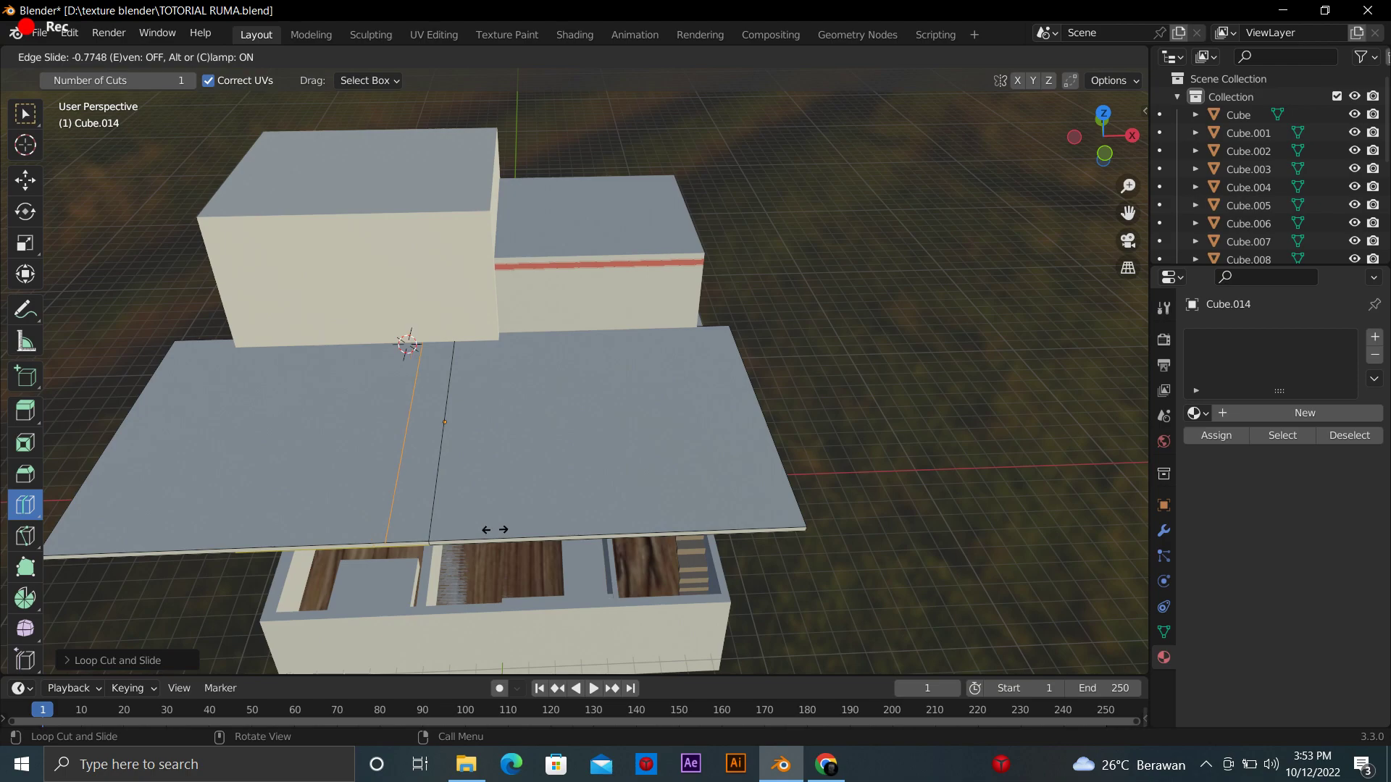
key(shift+space)
key(g)
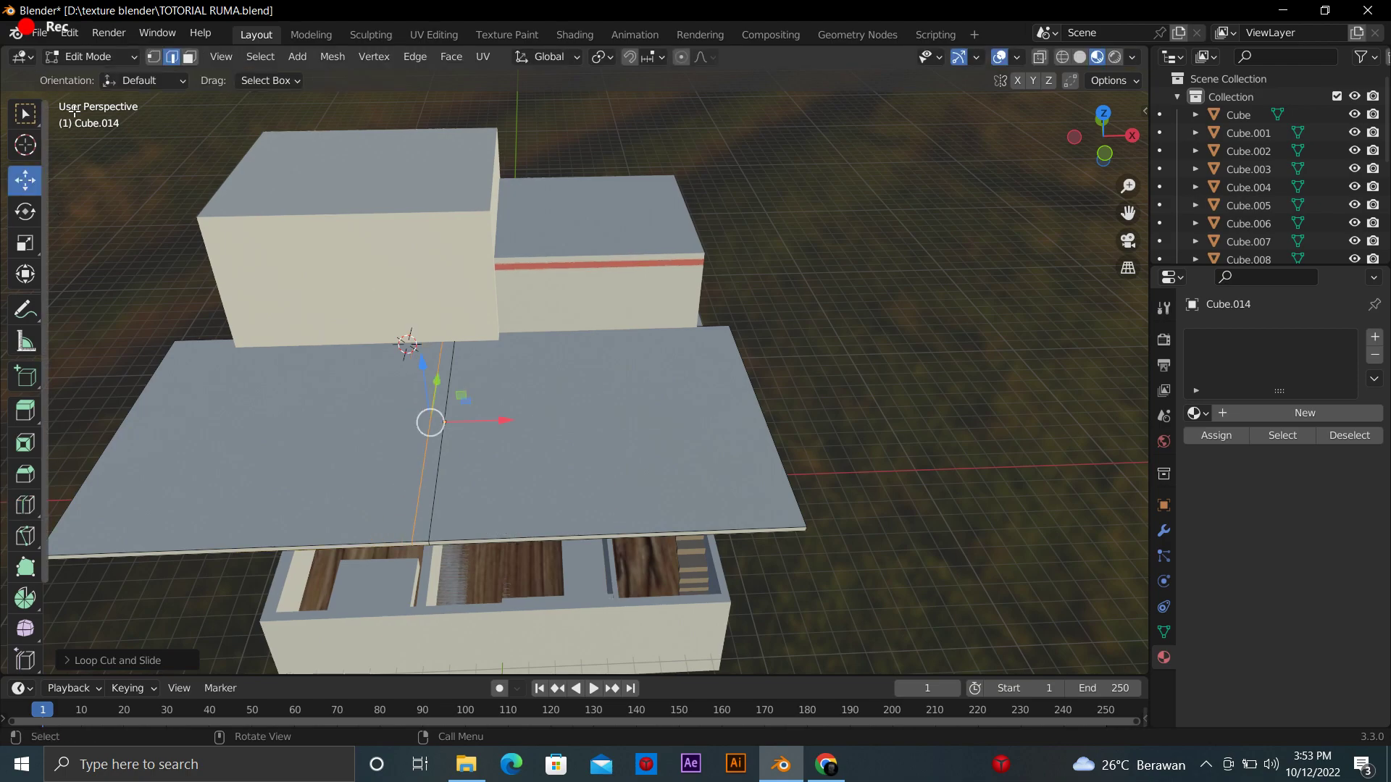
key(3)
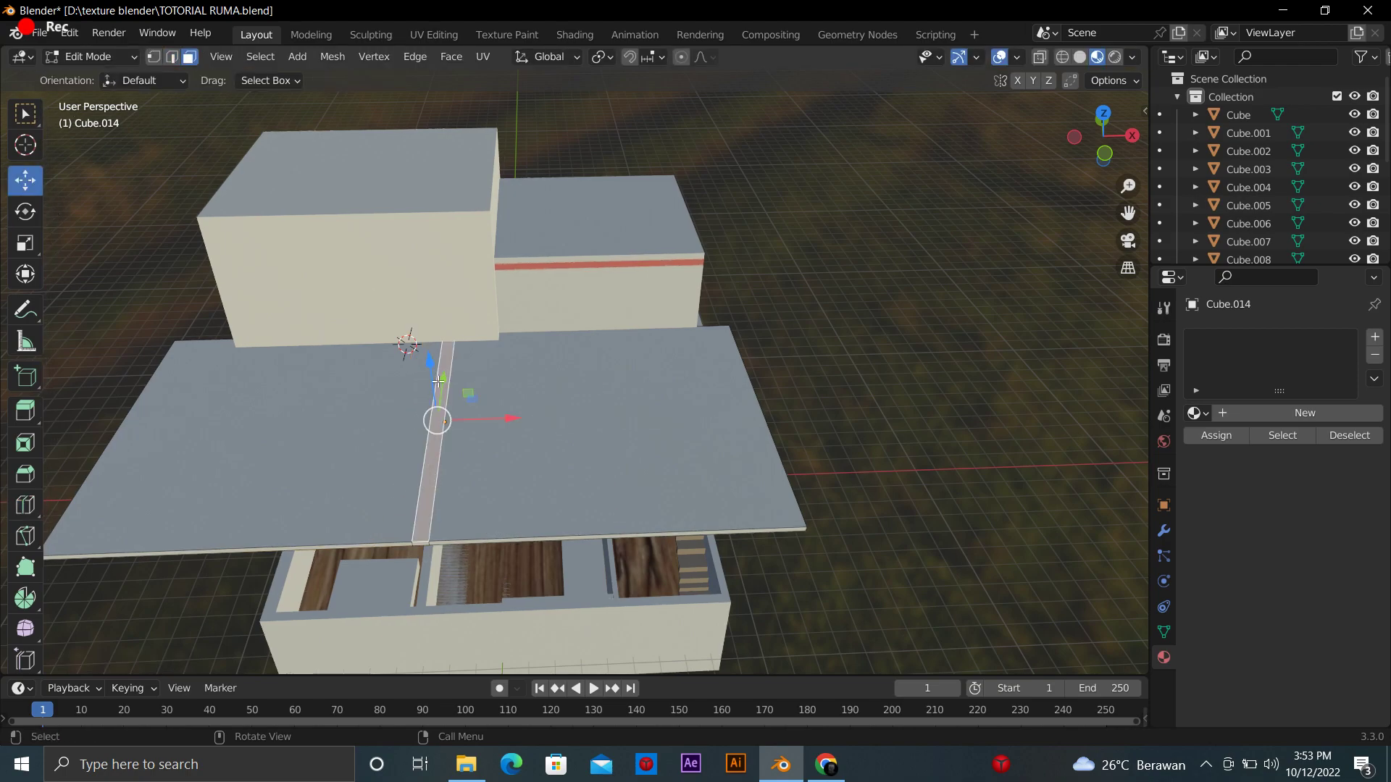
Lift the middle strip along Z to form the gable ridge
key(g)
key(z)
click(657, 482)
drag(1102, 137, 1094, 155)
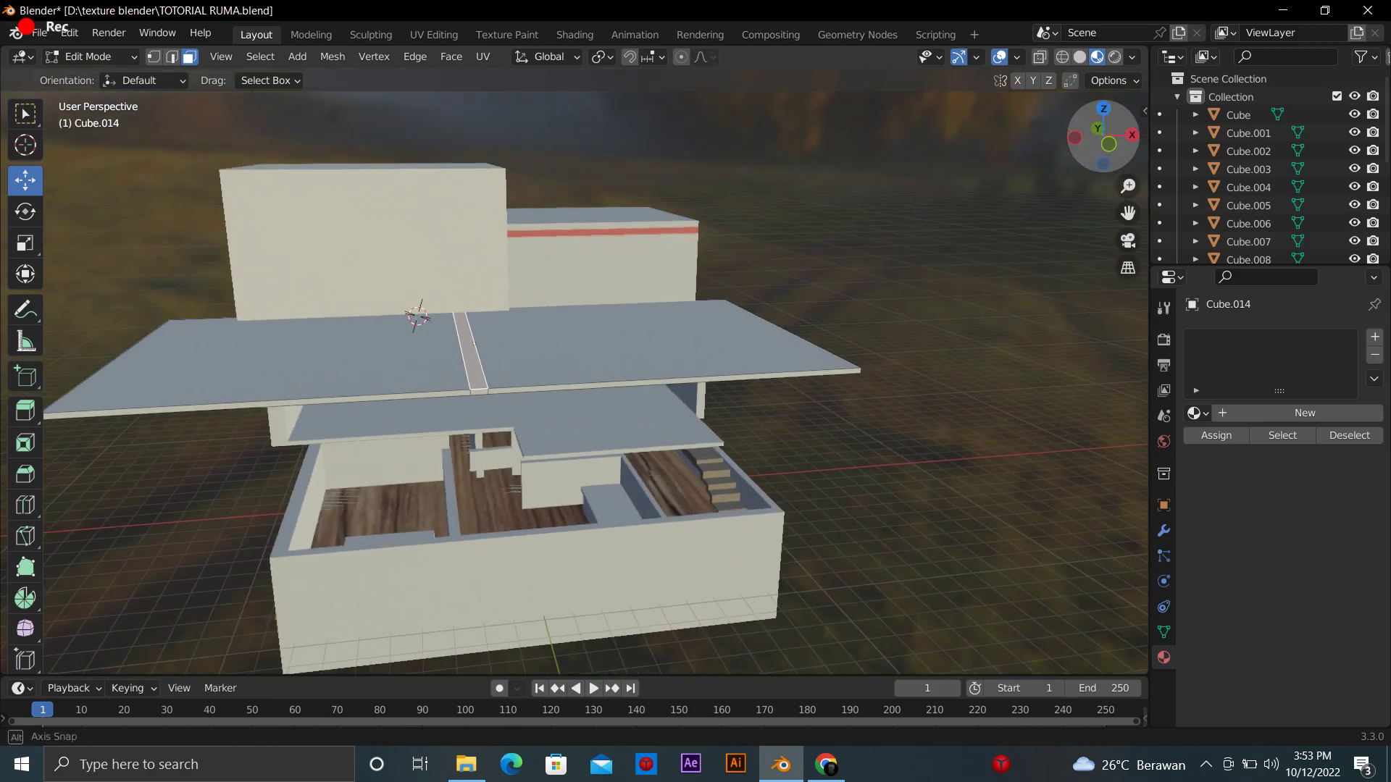
drag(472, 235, 459, 197)
scroll(683, 199, down, 3)
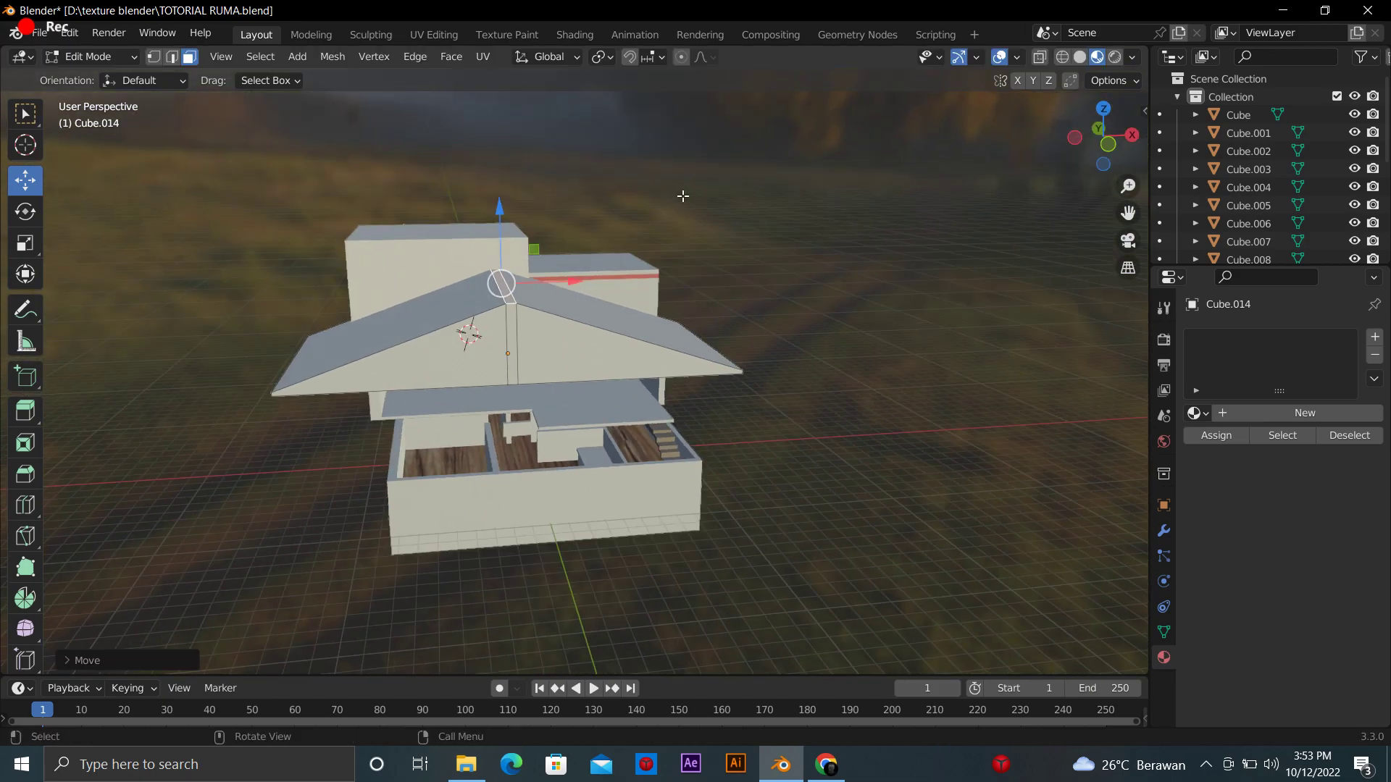
scroll(683, 198, up, 3)
mouse_move(1102, 138)
mouse_down()
mouse_move(1115, 145)
mouse_move(1090, 127)
mouse_up()
Back in Object Mode, select only the roof and move it into position
key(Tab)
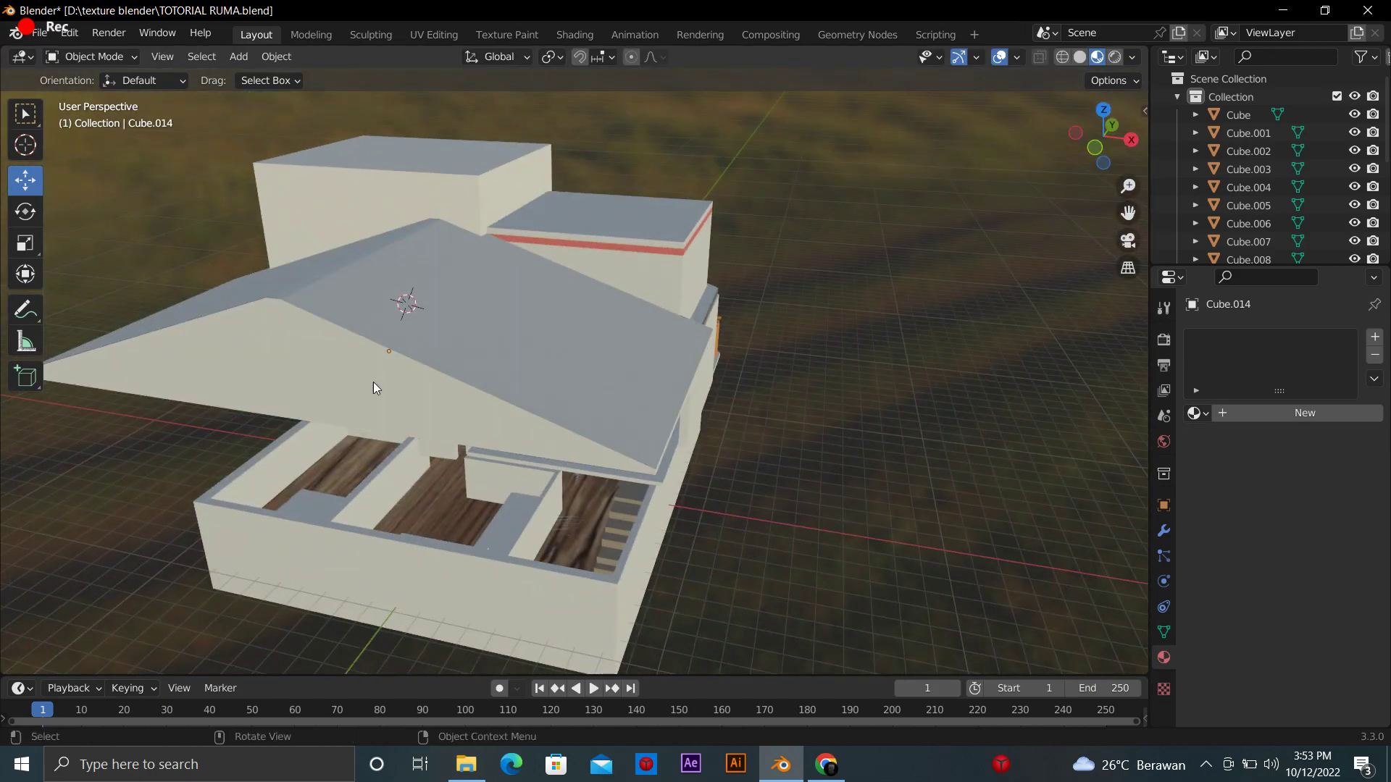
key(a)
click(805, 458)
click(554, 432)
key(g)
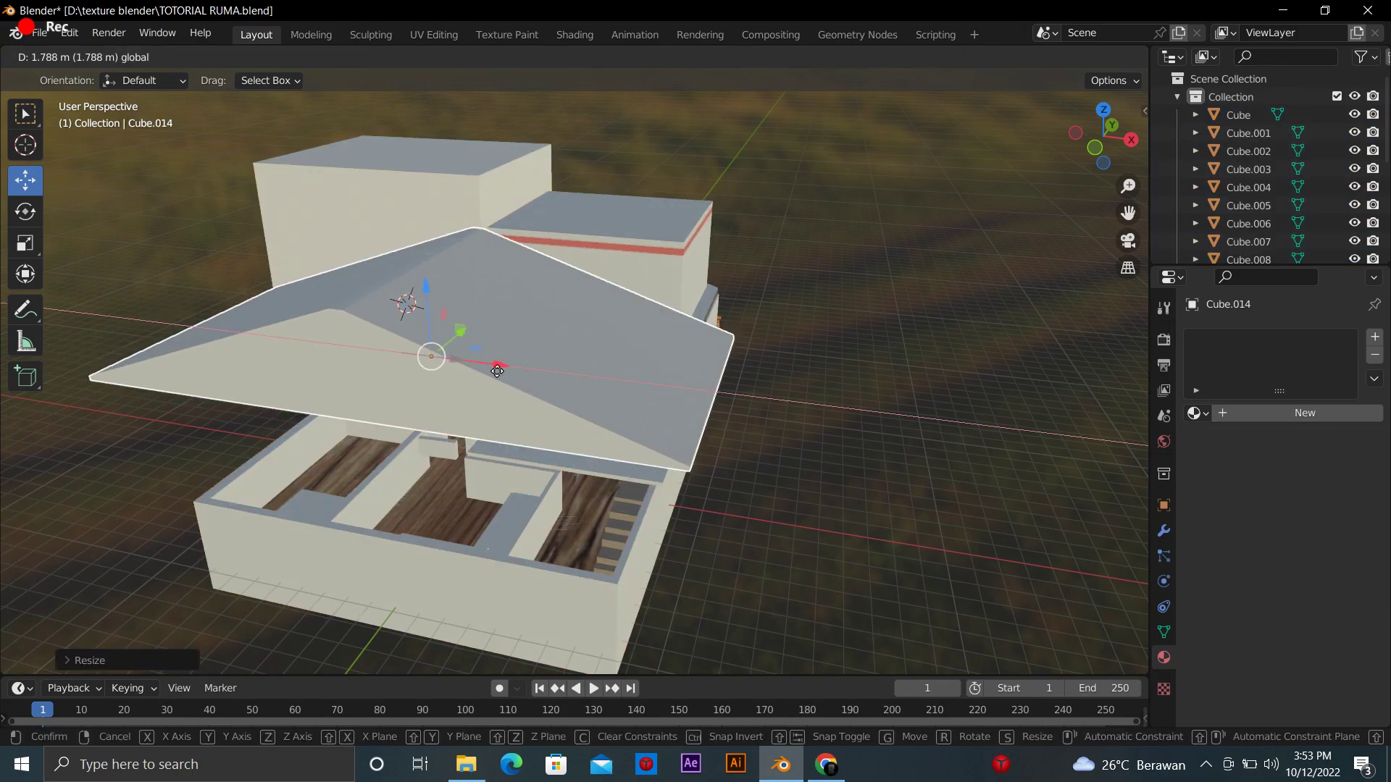
click(265, 341)
drag(1102, 138, 1093, 145)
click(1238, 115)
Extrude one wall-top face of the ground-floor Cube upward
key(Tab)
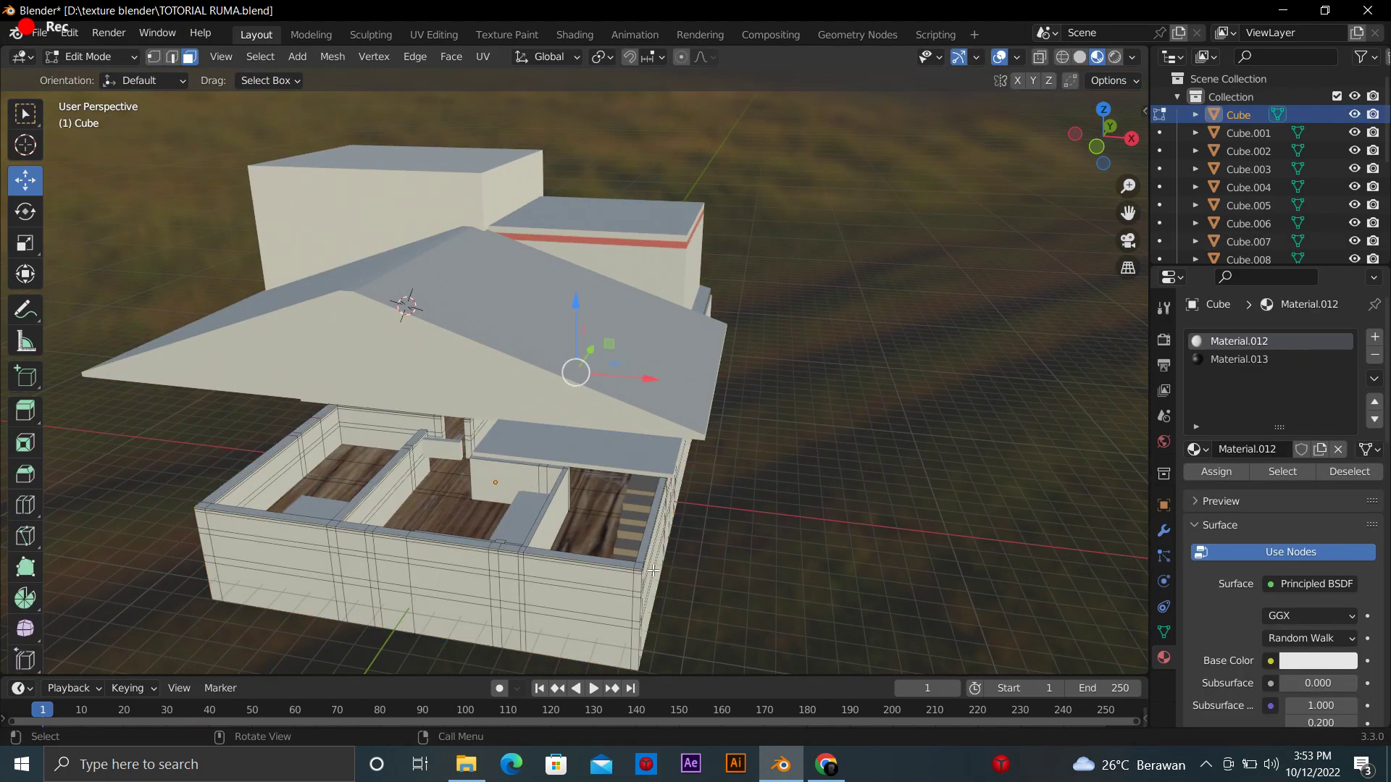
click(652, 570)
click(24, 411)
drag(646, 471, 666, 350)
drag(667, 294, 667, 290)
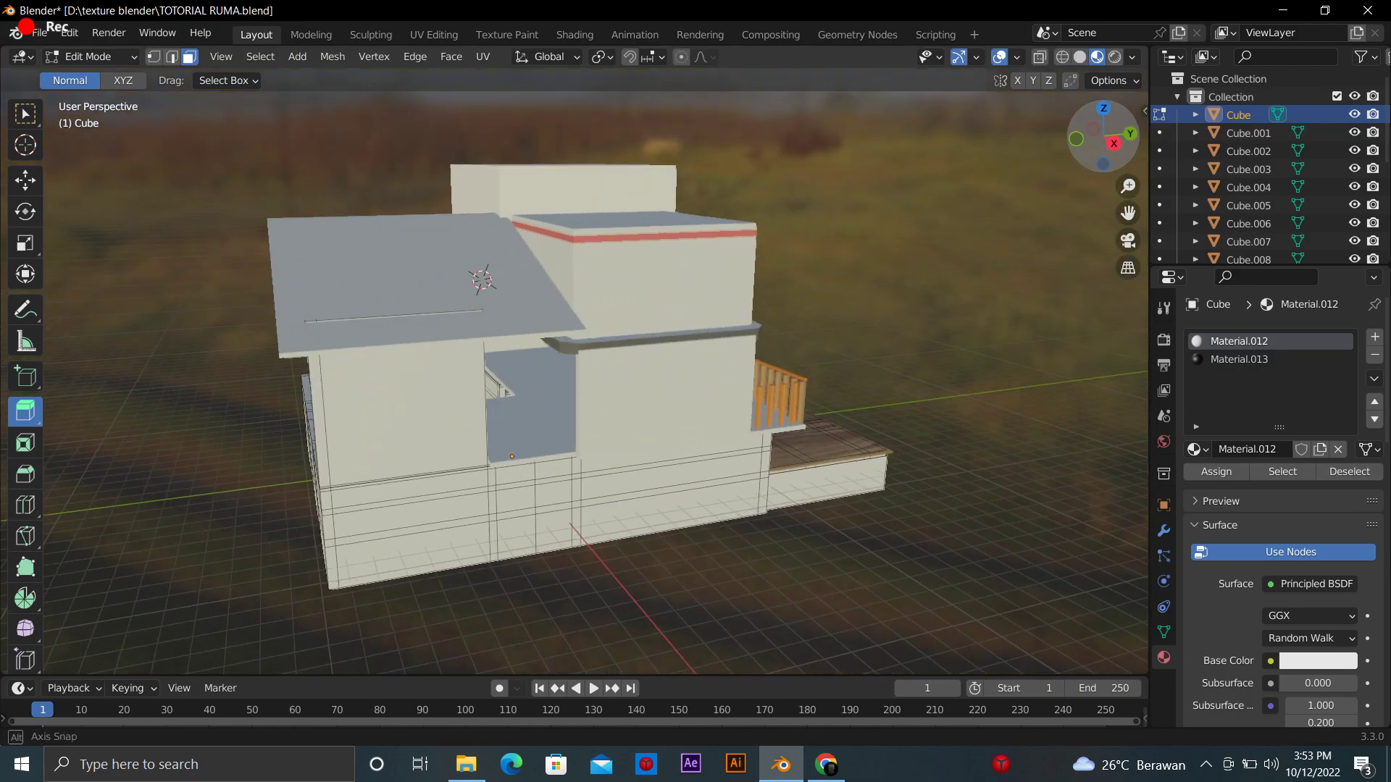
drag(1103, 138, 946, 258)
middle_drag(945, 259, 536, 384)
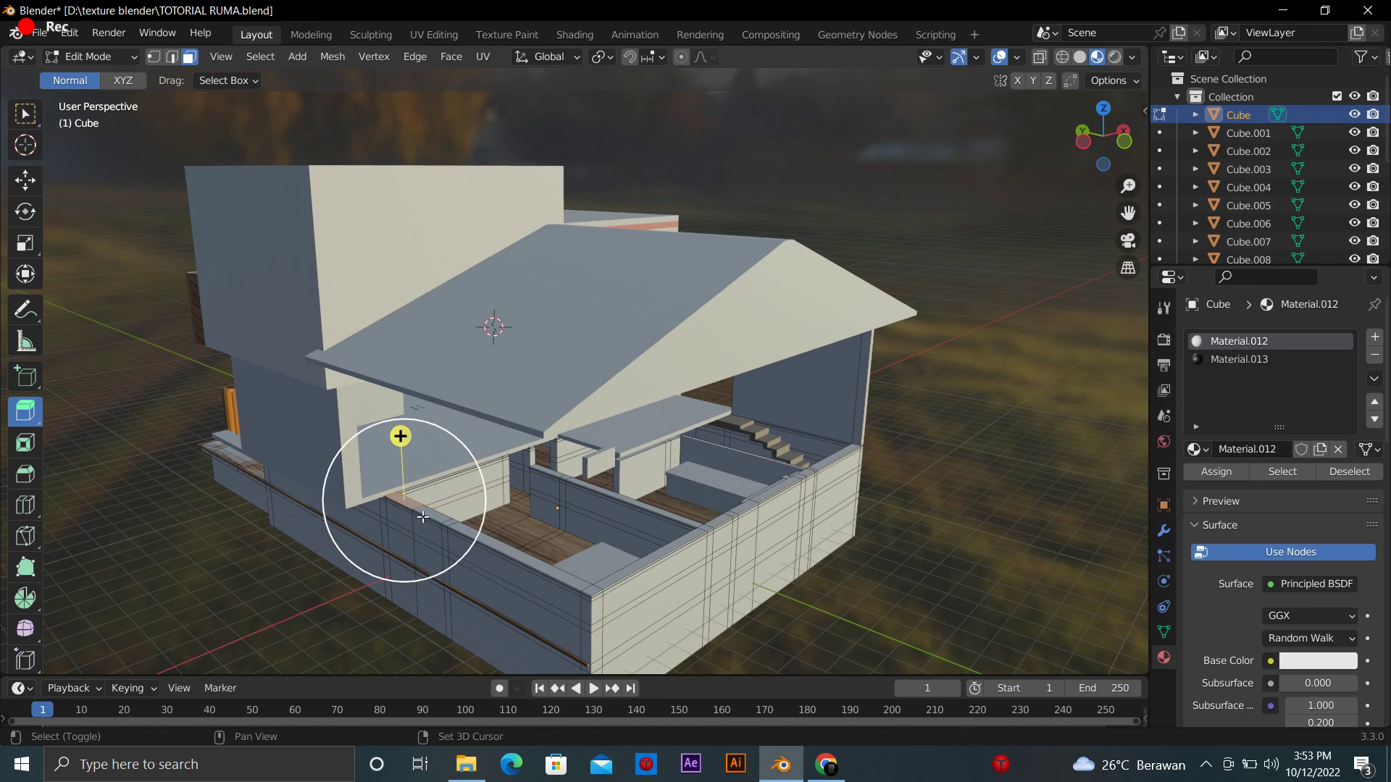
Select the front, right and corner wall-top faces, brush-selecting more with C
shift+click(456, 519)
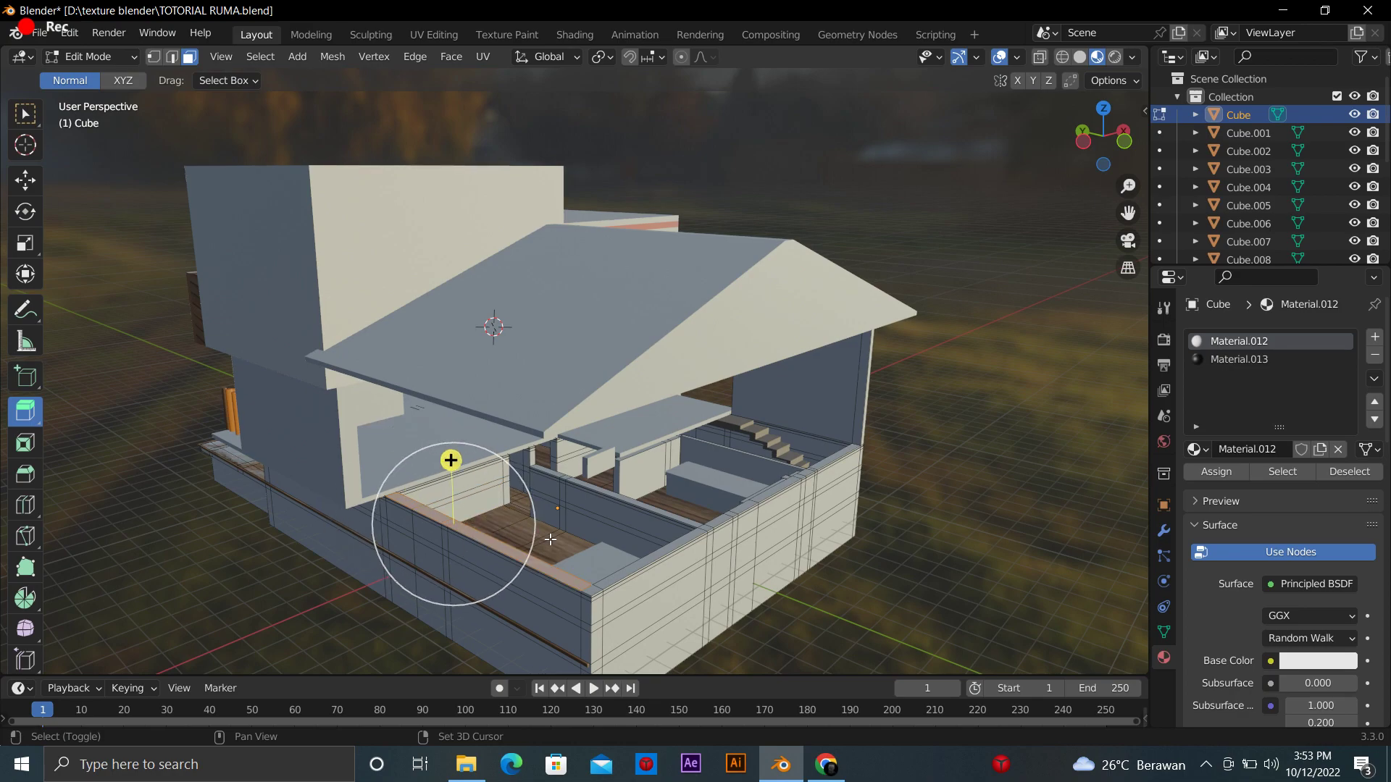
shift+click(615, 567)
shift+click(724, 517)
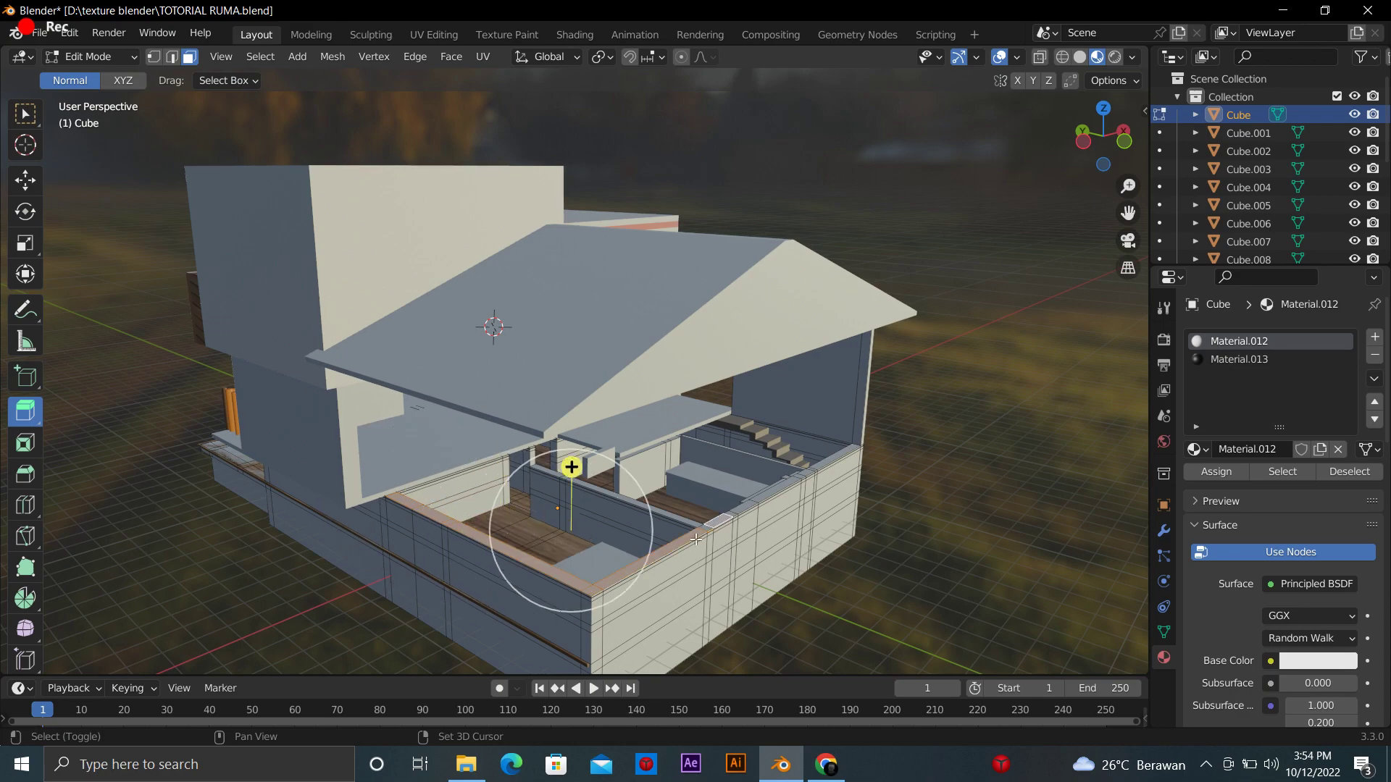
shift+click(710, 530)
shift+click(711, 531)
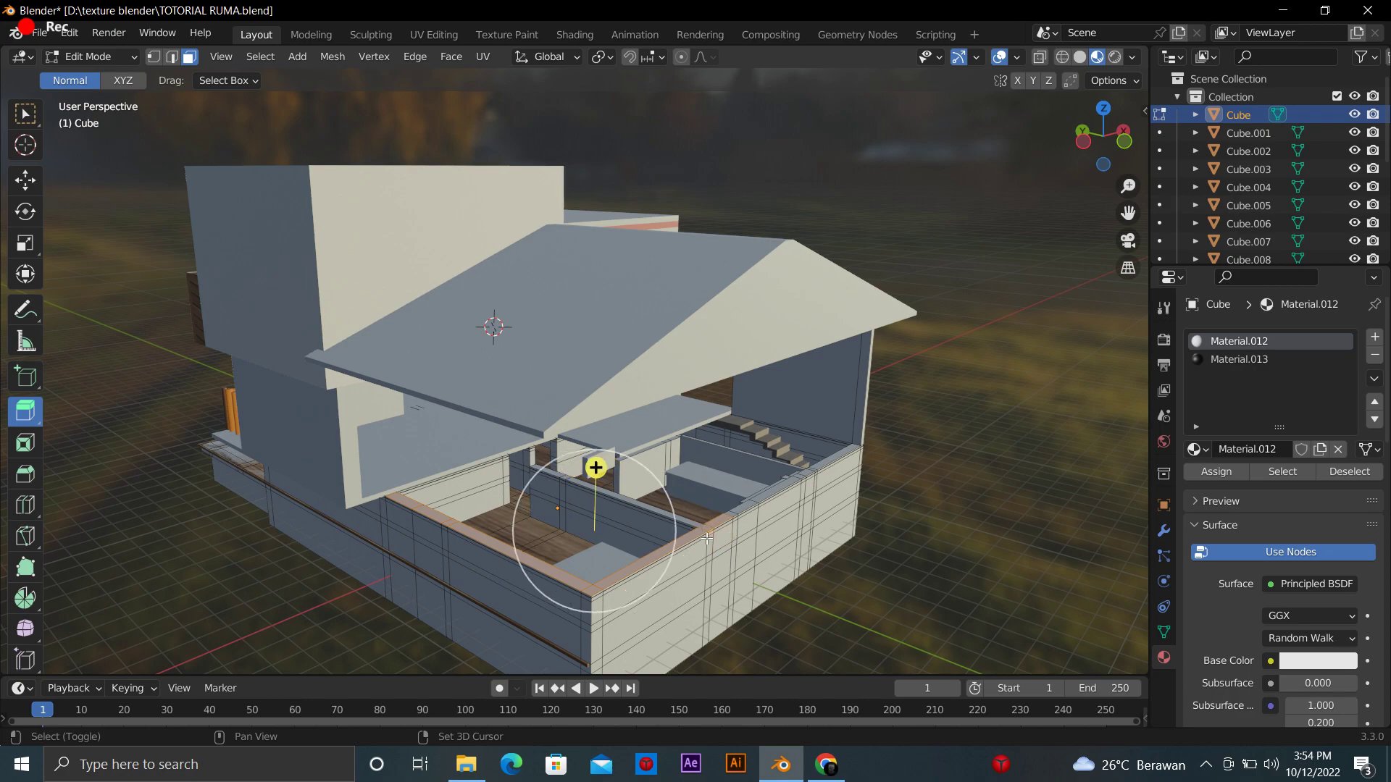
shift+click(713, 533)
scroll(714, 533, up, 1)
key(space)
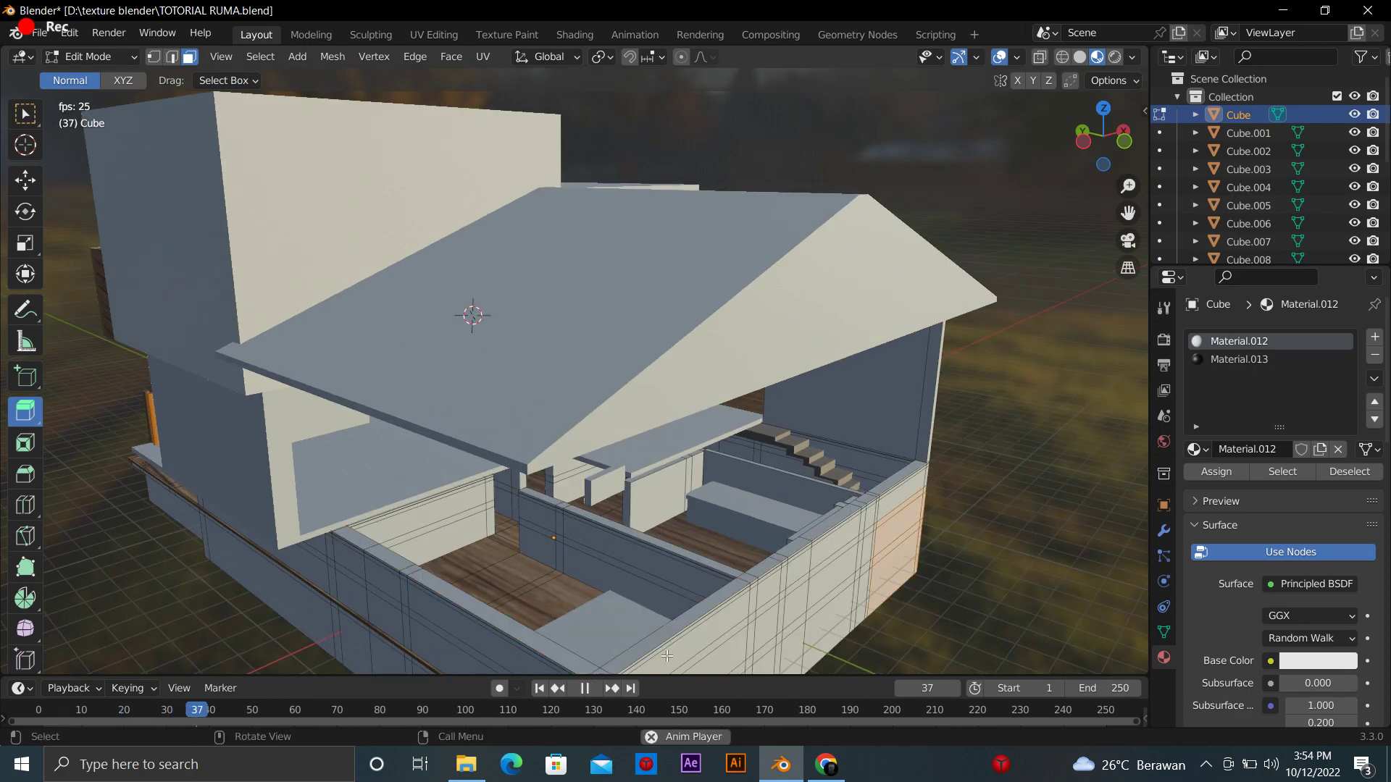
key(c)
key(Escape)
key(w)
key(space)
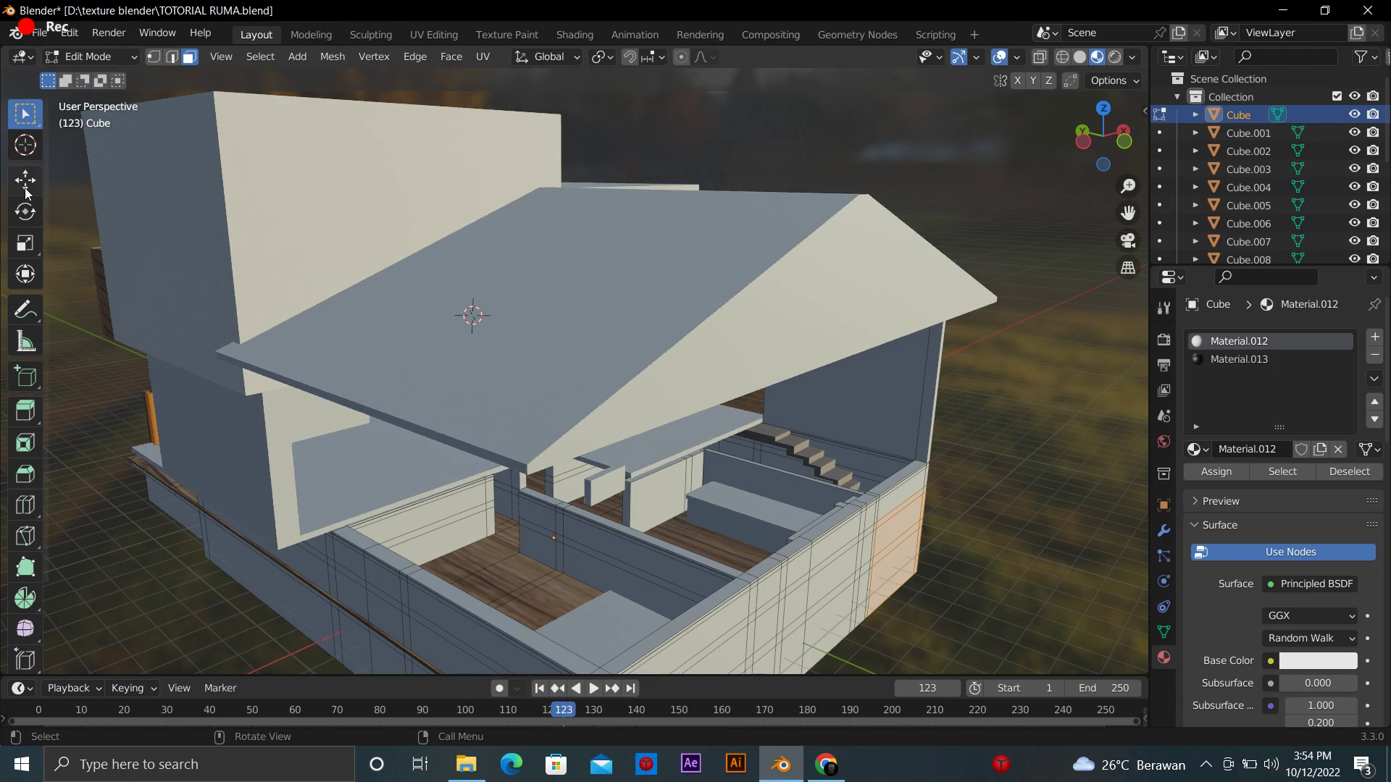
Reselect the wall-top strip from the roof corner around to the right wall
click(330, 548)
shift+click(410, 572)
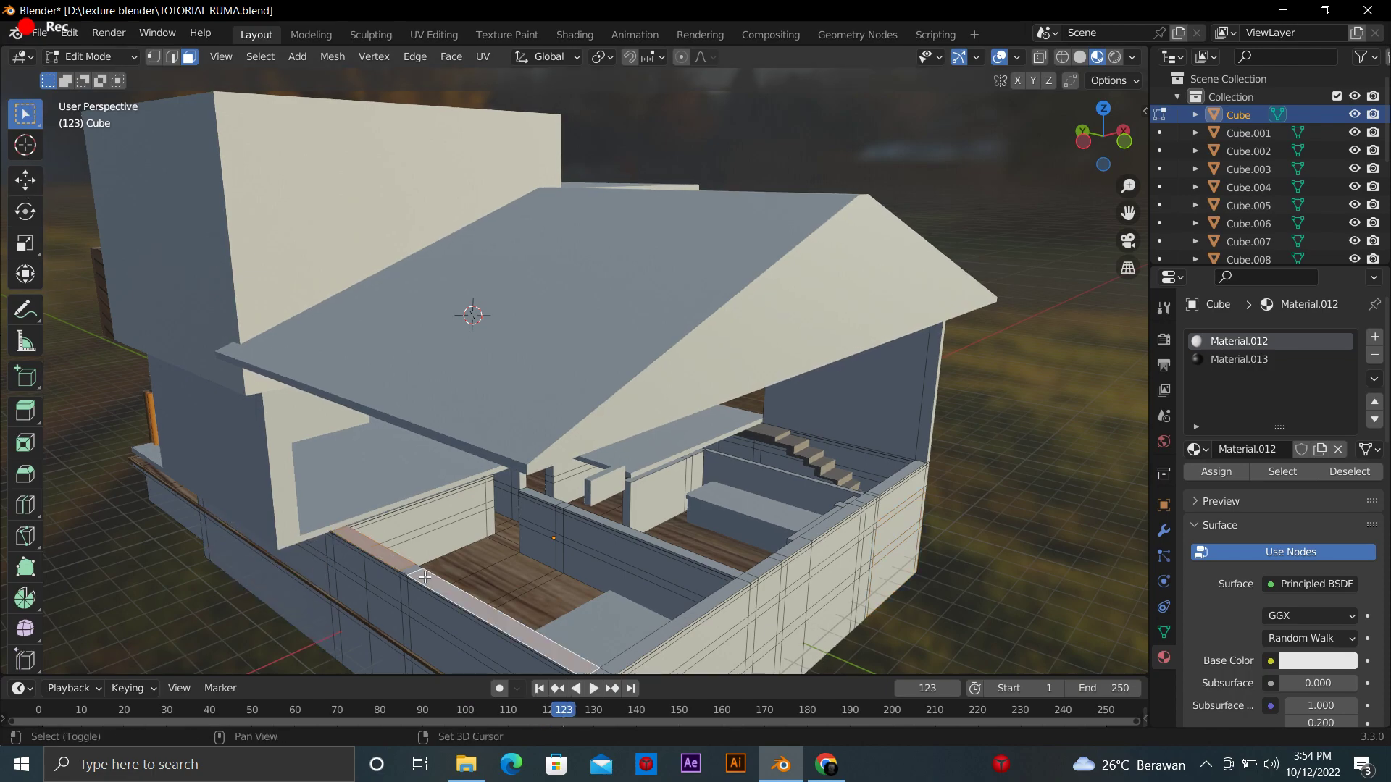
middle_drag(411, 574, 606, 595)
shift+click(606, 596)
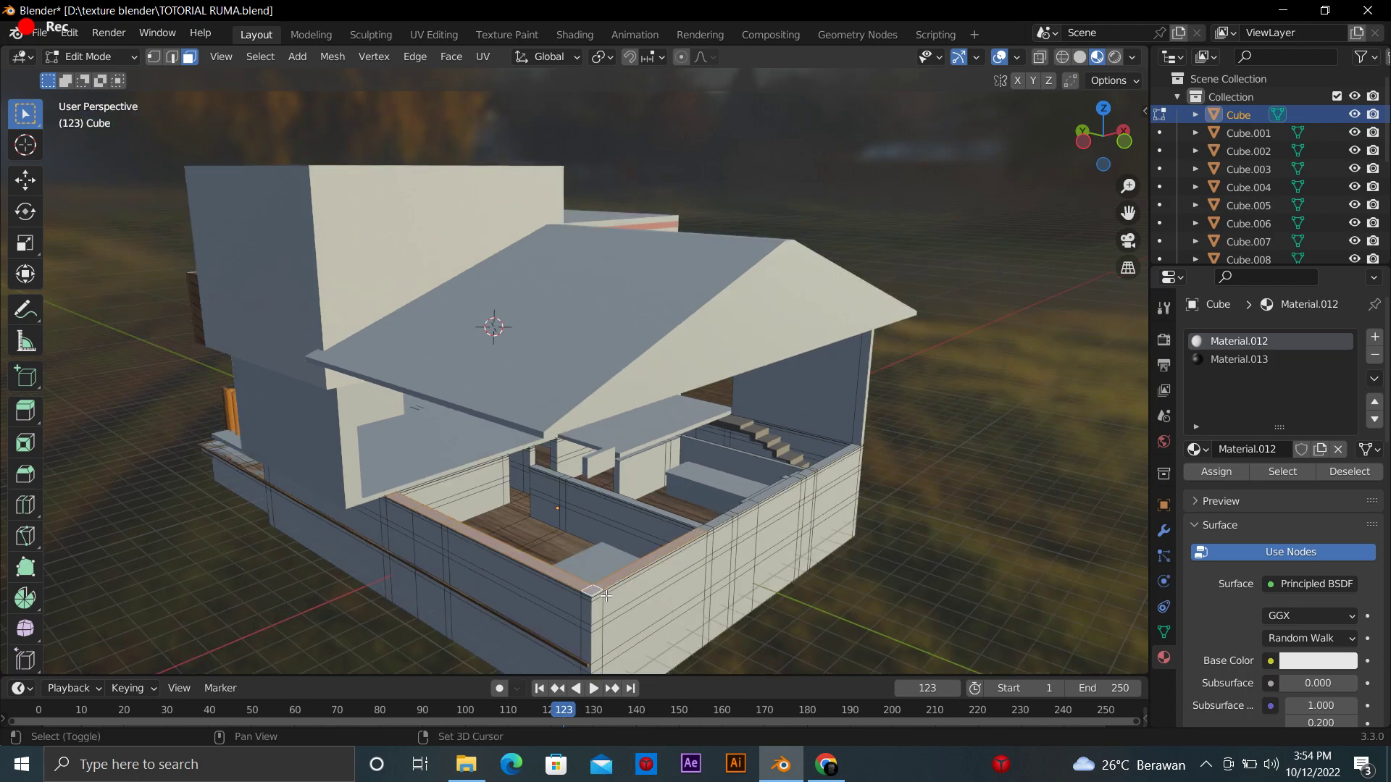
alt+shift+click(709, 528)
alt+shift+click(709, 527)
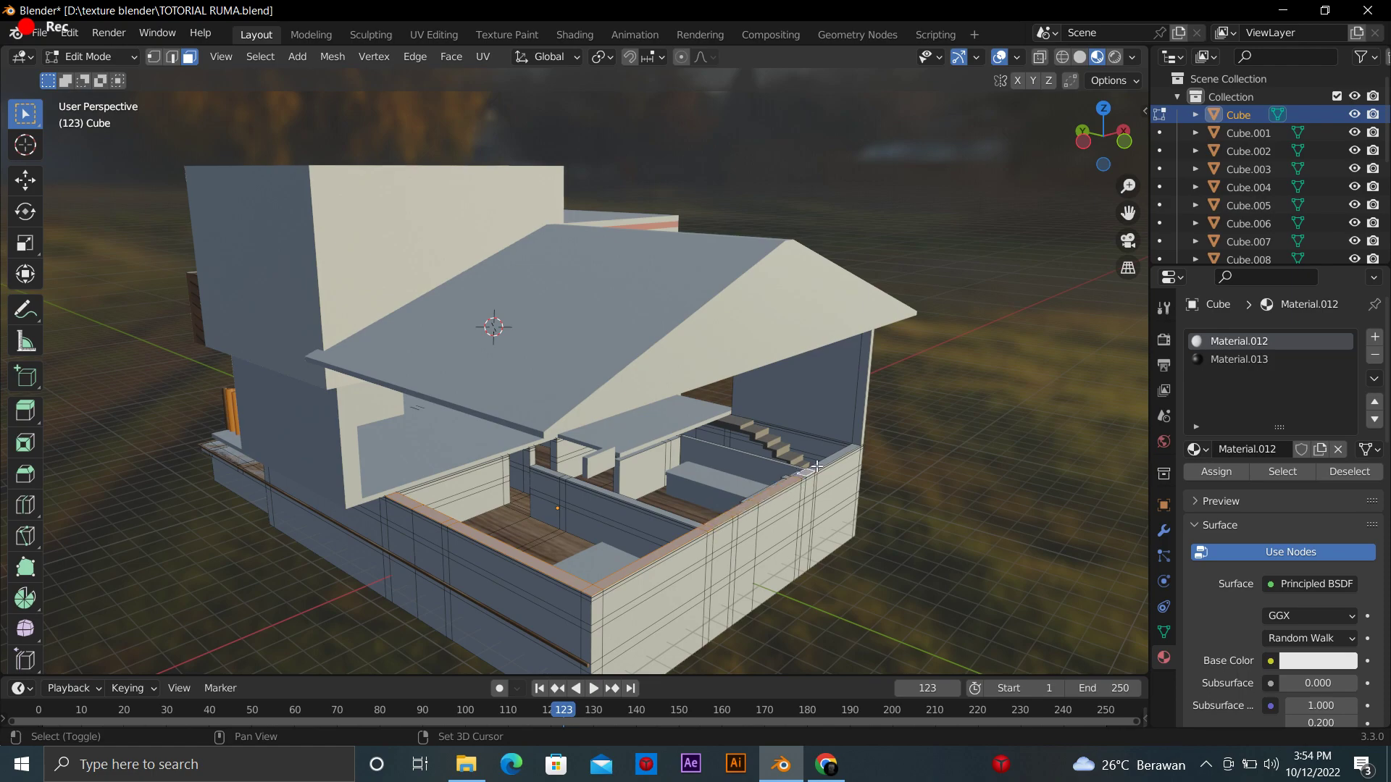
scroll(816, 466, up, 2)
middle_drag(816, 467, 914, 448)
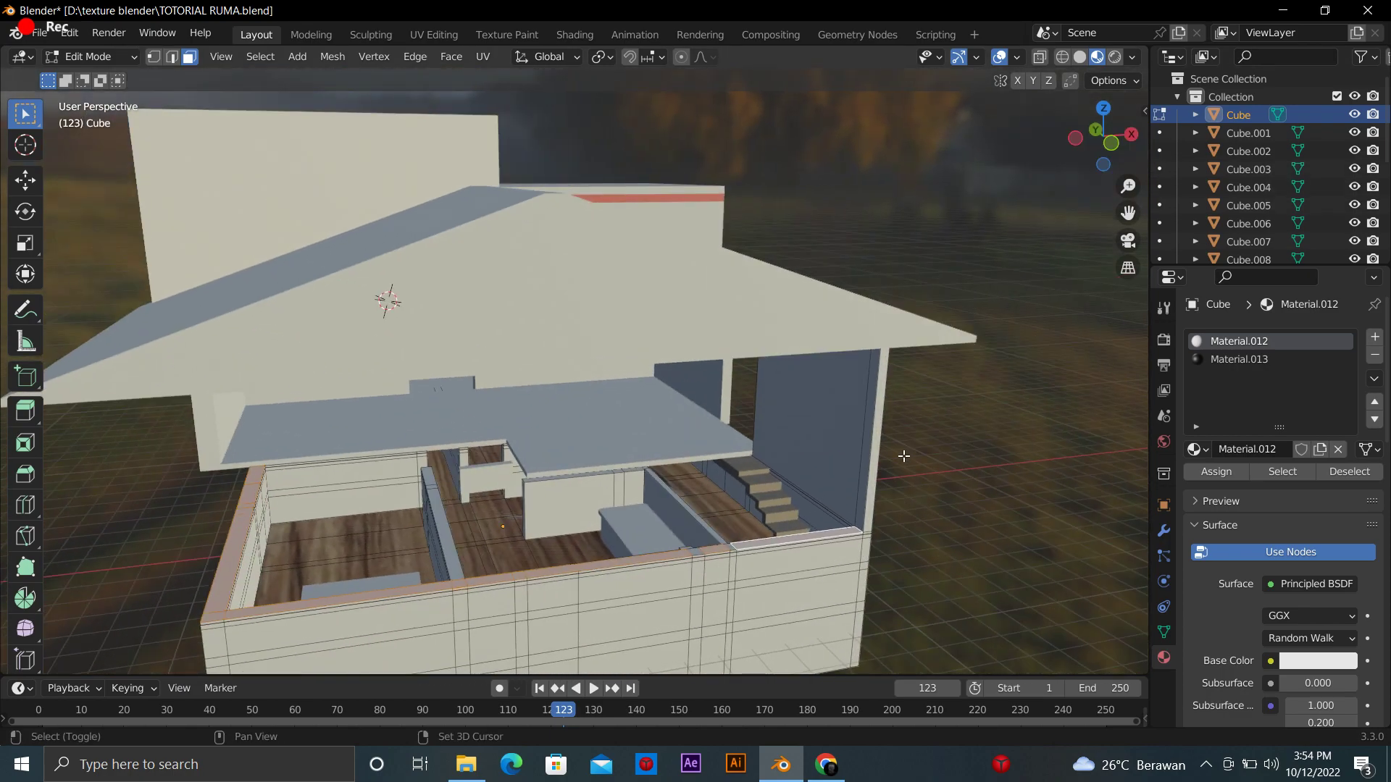
shift+click(722, 551)
Extrude the selected wall tops up to the underside of the roof
click(26, 411)
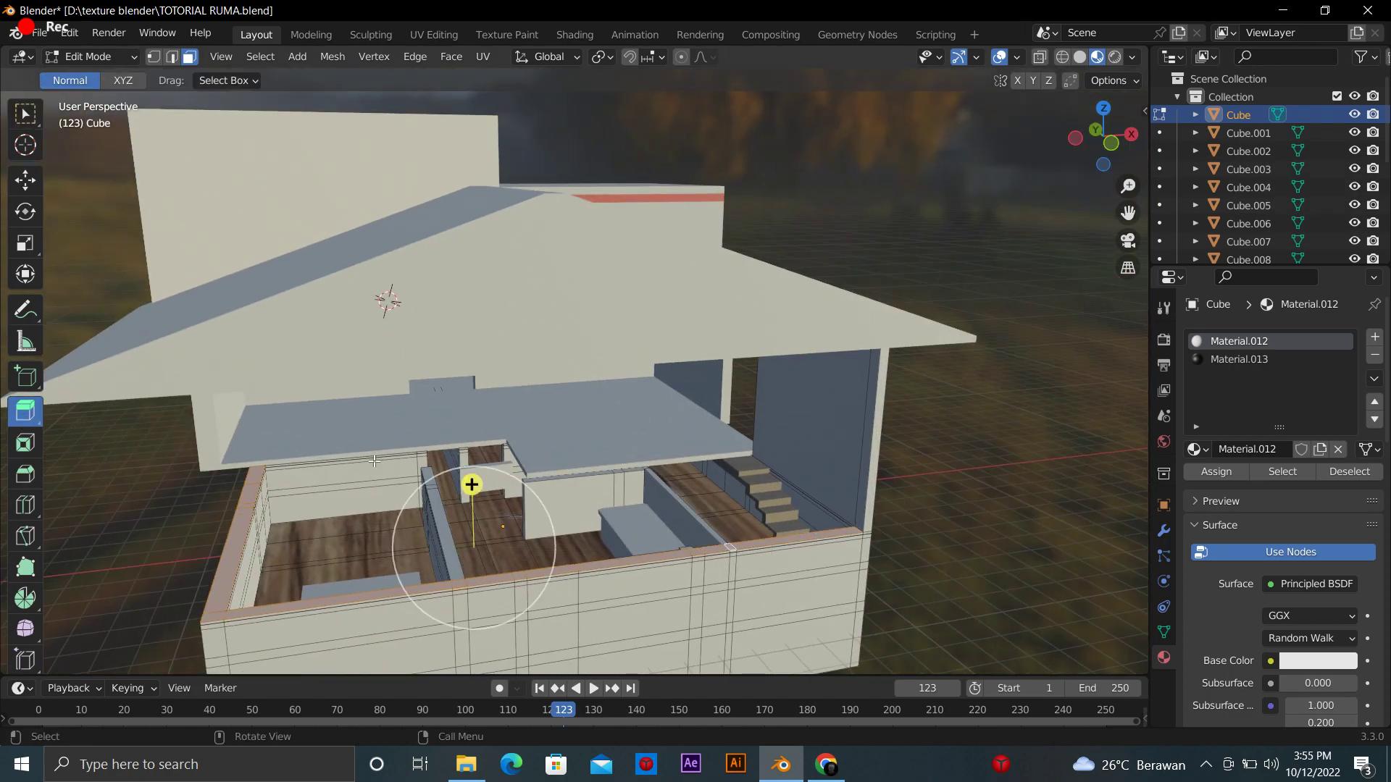
drag(473, 482, 473, 287)
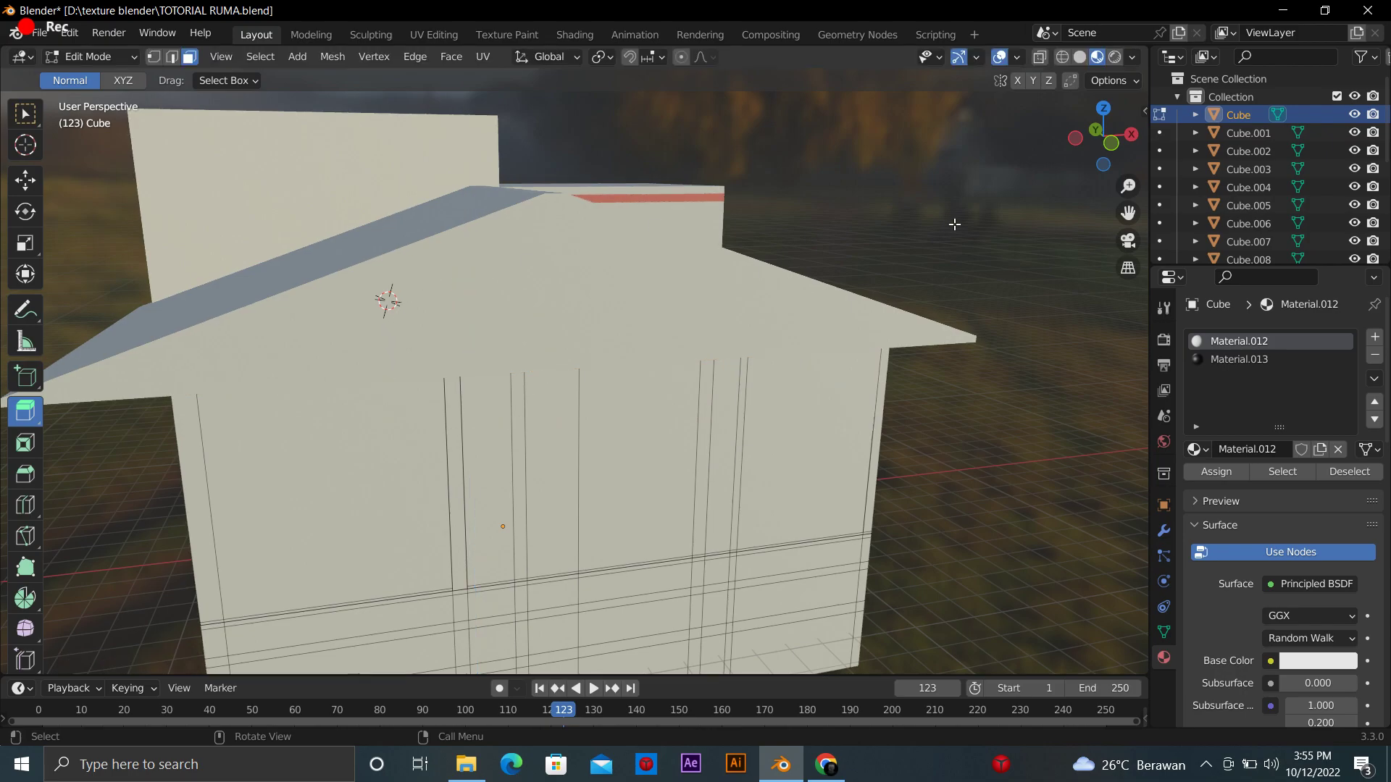
key(Tab)
scroll(473, 287, down, 3)
middle_drag(473, 288, 623, 305)
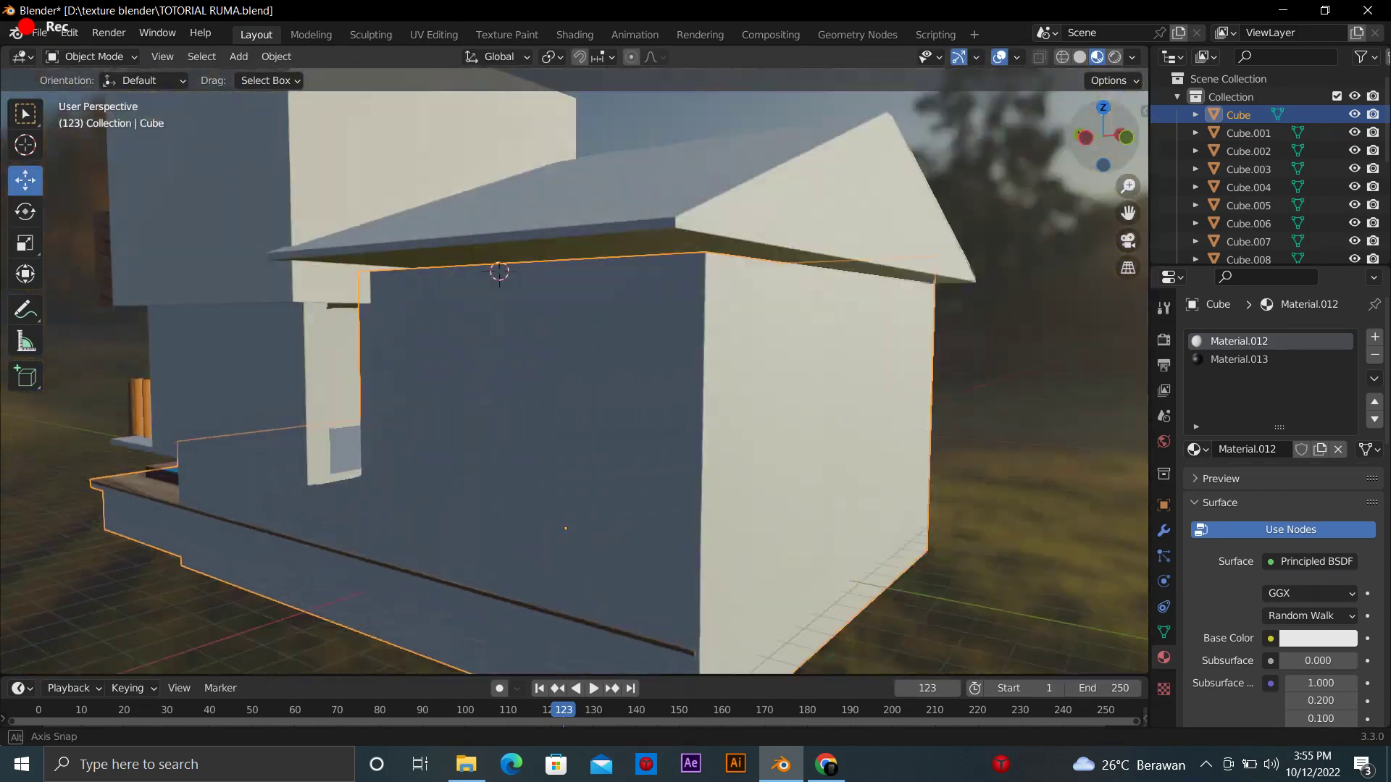
Add a loop cut across the front wall opening of the main wall body
scroll(623, 304, up, 5)
scroll(623, 362, down, 5)
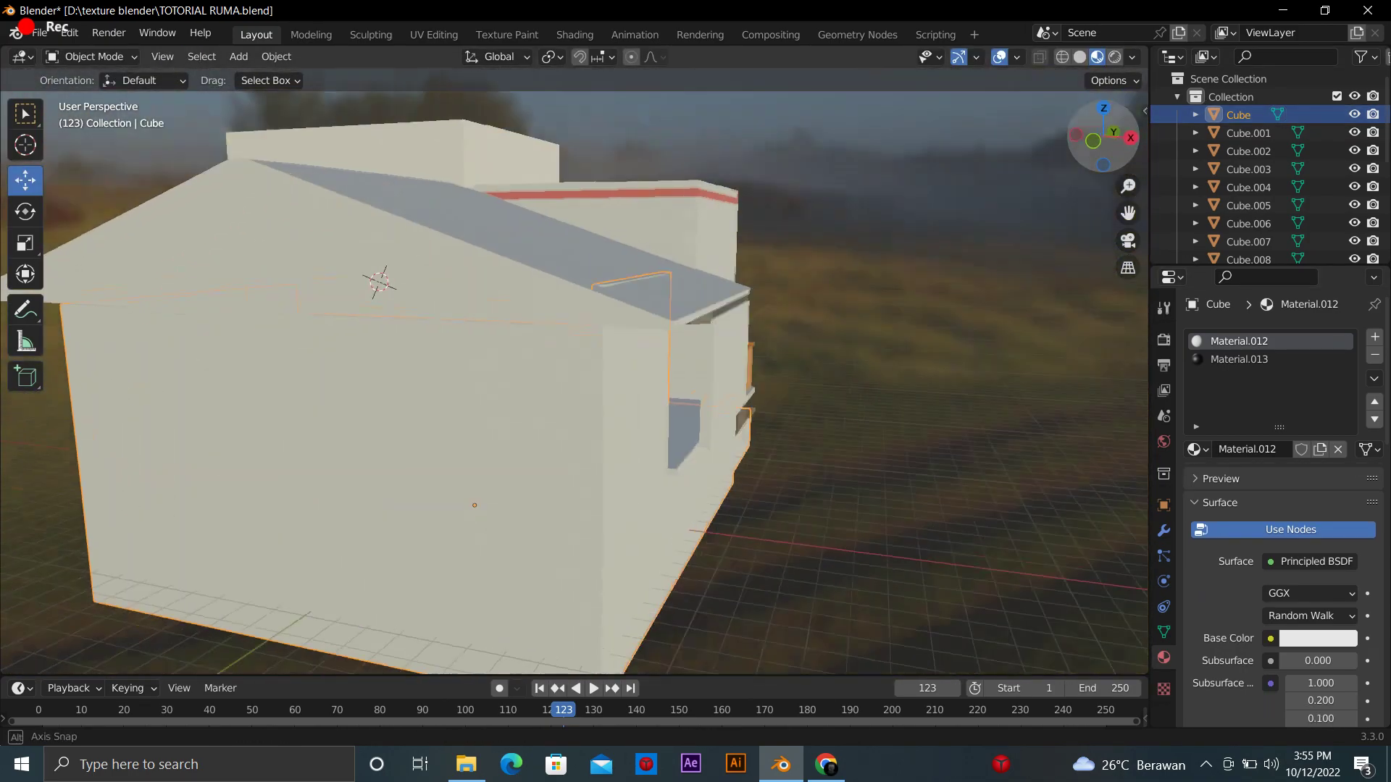
mouse_move(623, 362)
middle_down()
mouse_move(555, 548)
mouse_move(822, 253)
middle_up()
click(556, 548)
key(Tab)
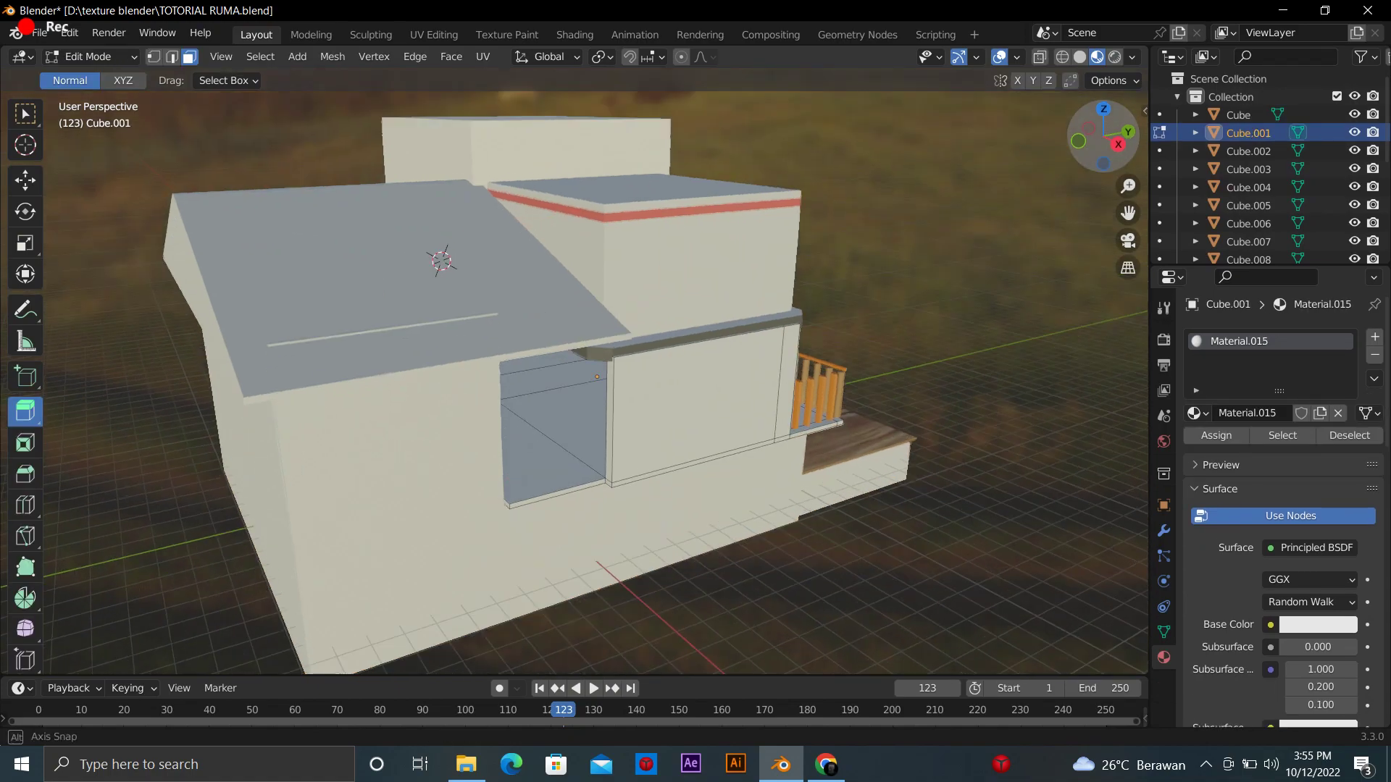
scroll(823, 253, up, 4)
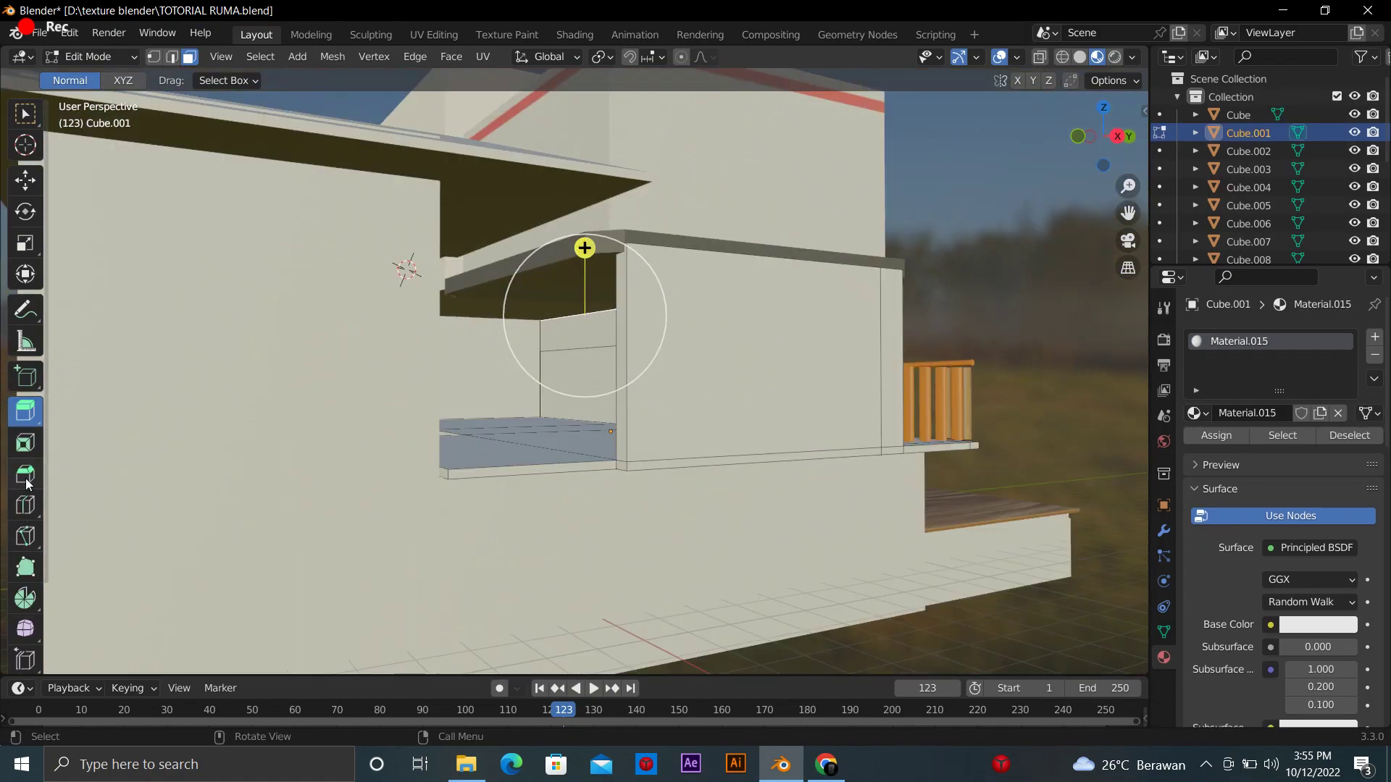
click(26, 505)
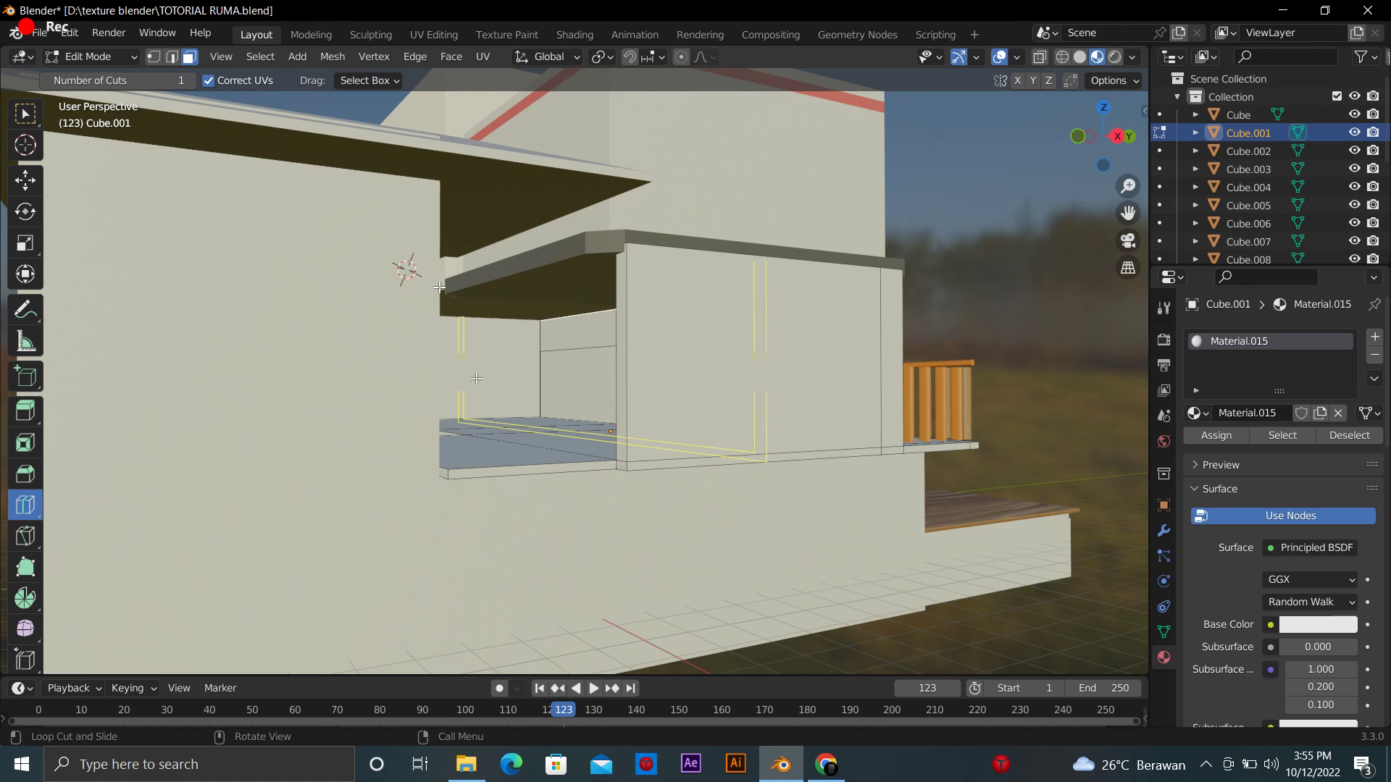
drag(1103, 138, 1072, 167)
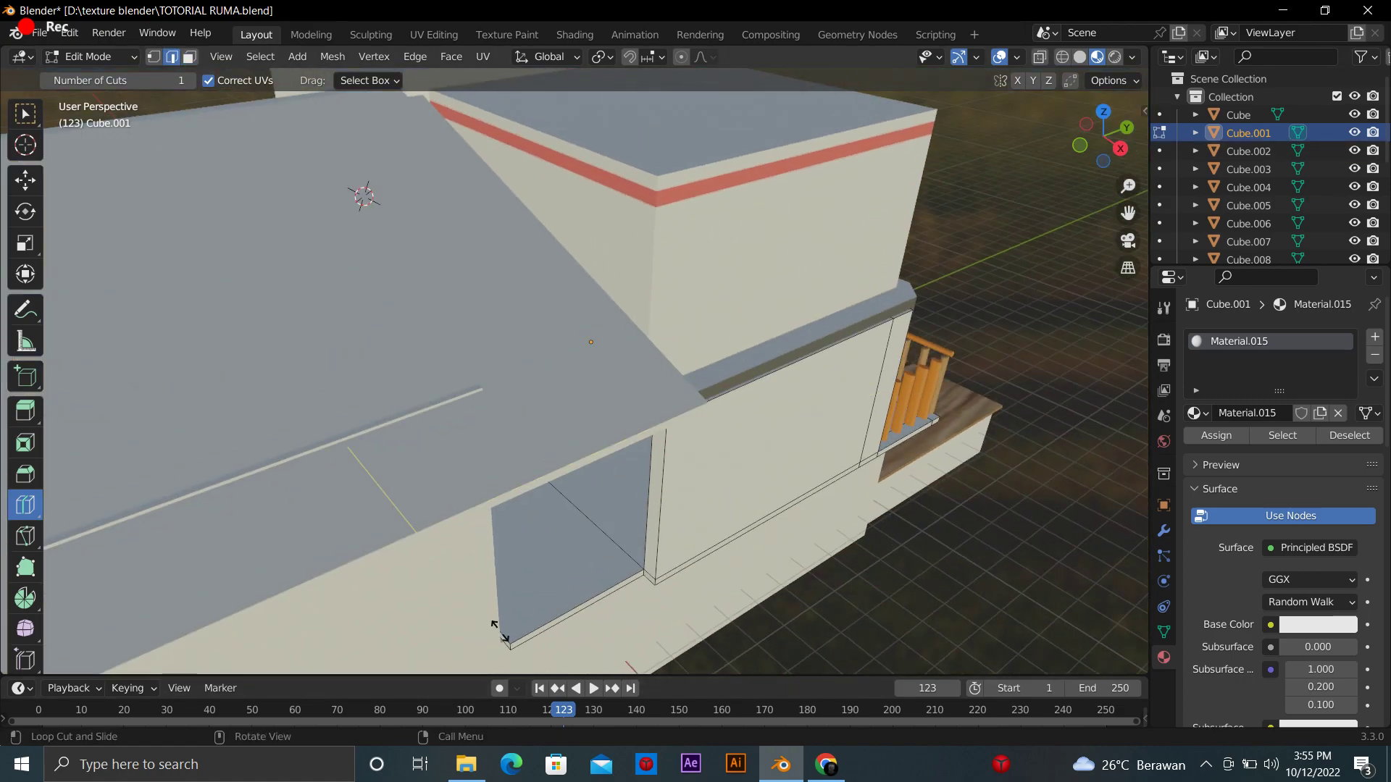
click(500, 617)
click(607, 95)
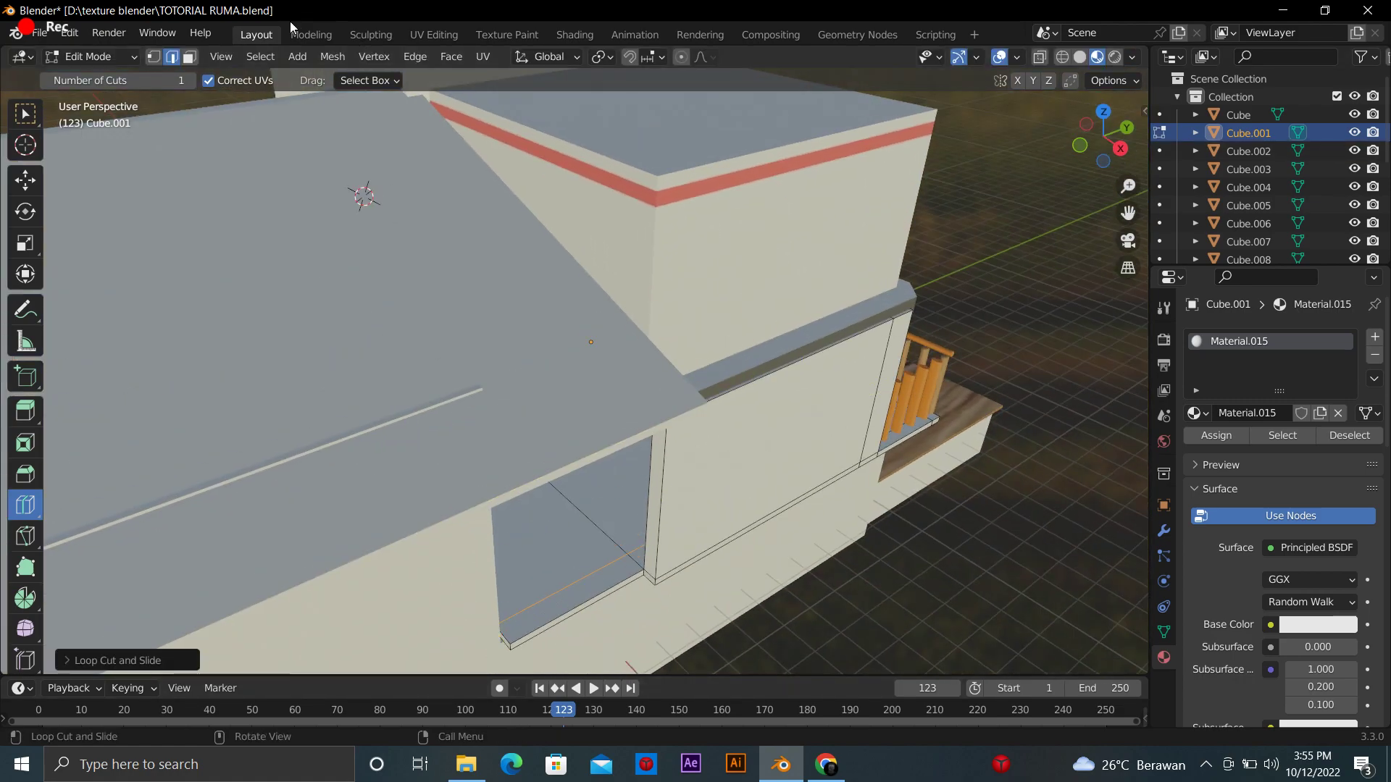
Extrude the opening's lower strip face upward into a low wall
click(25, 411)
key(3)
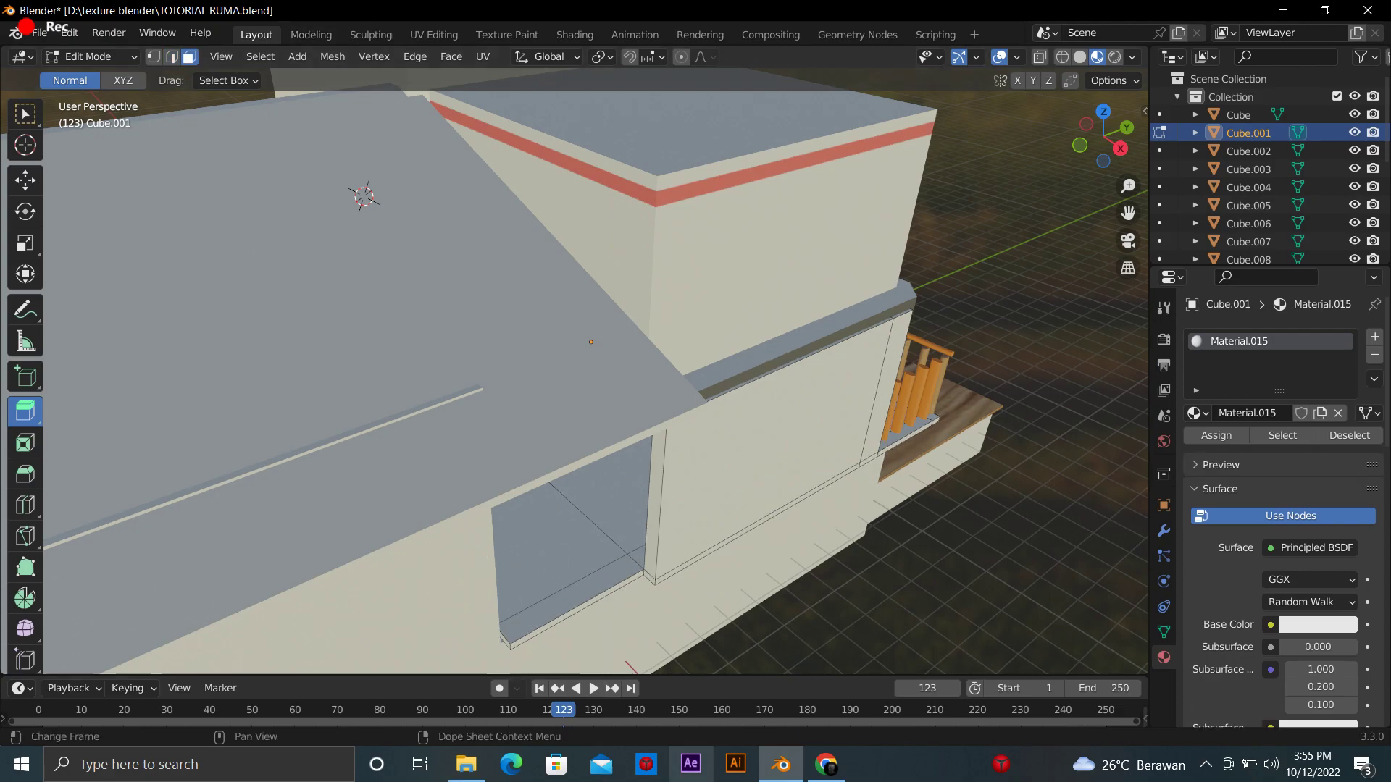
click(551, 612)
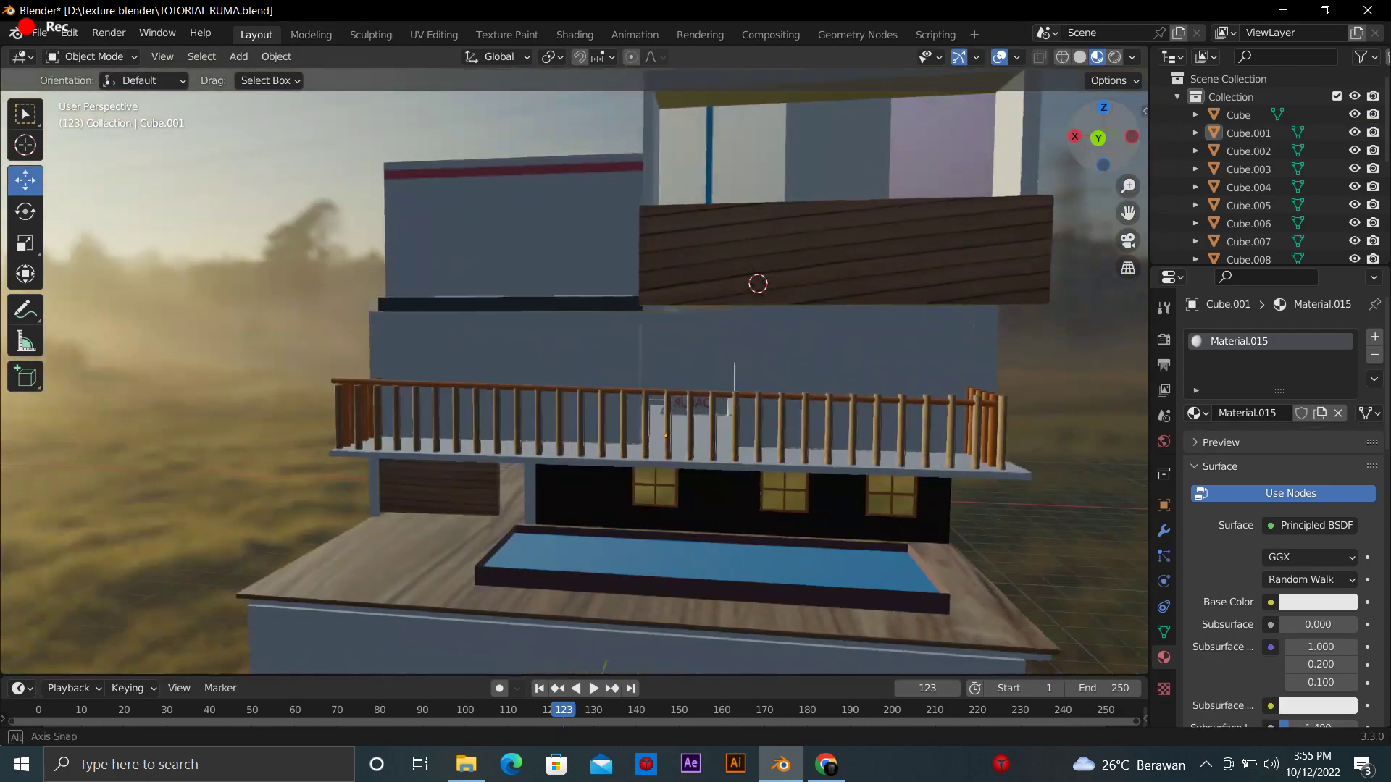
middle_drag(758, 362, 507, 377)
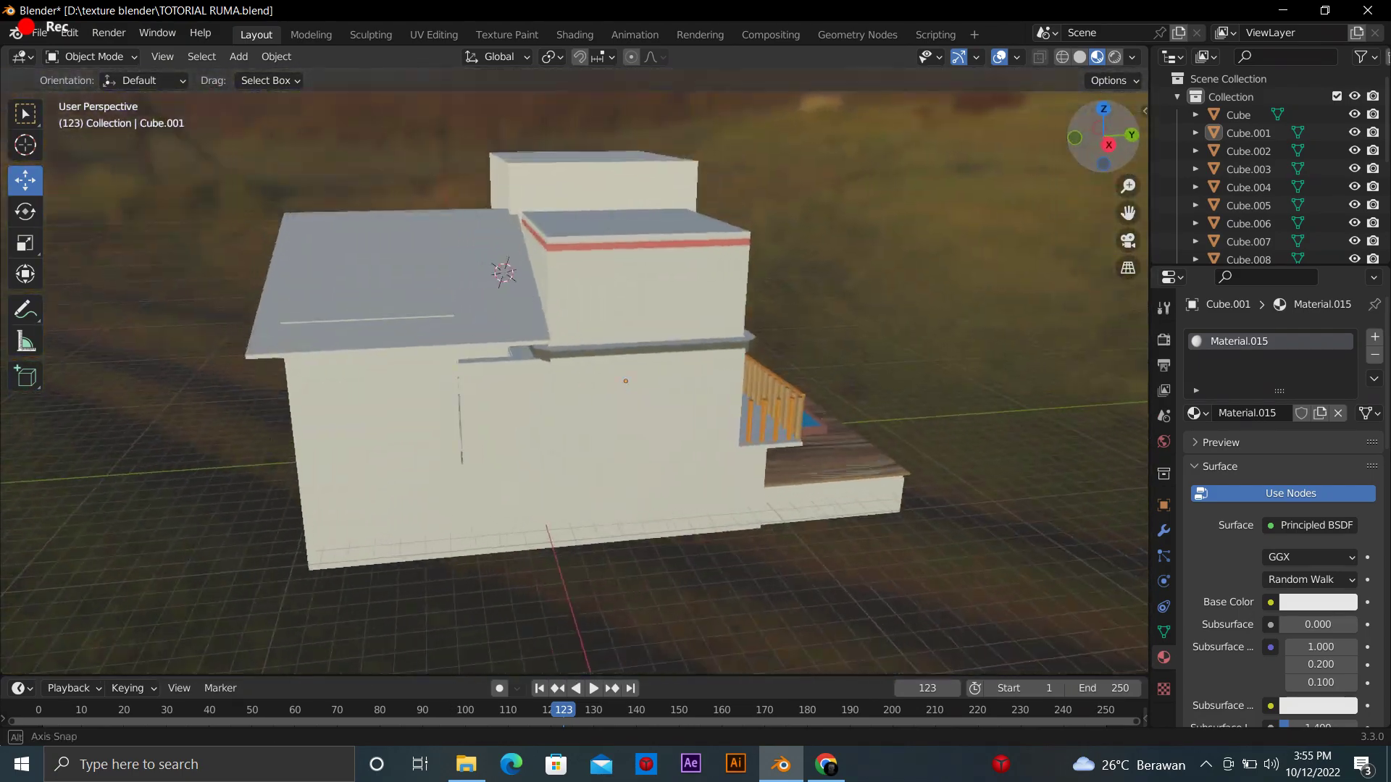
scroll(507, 363, up, 3)
click(507, 464)
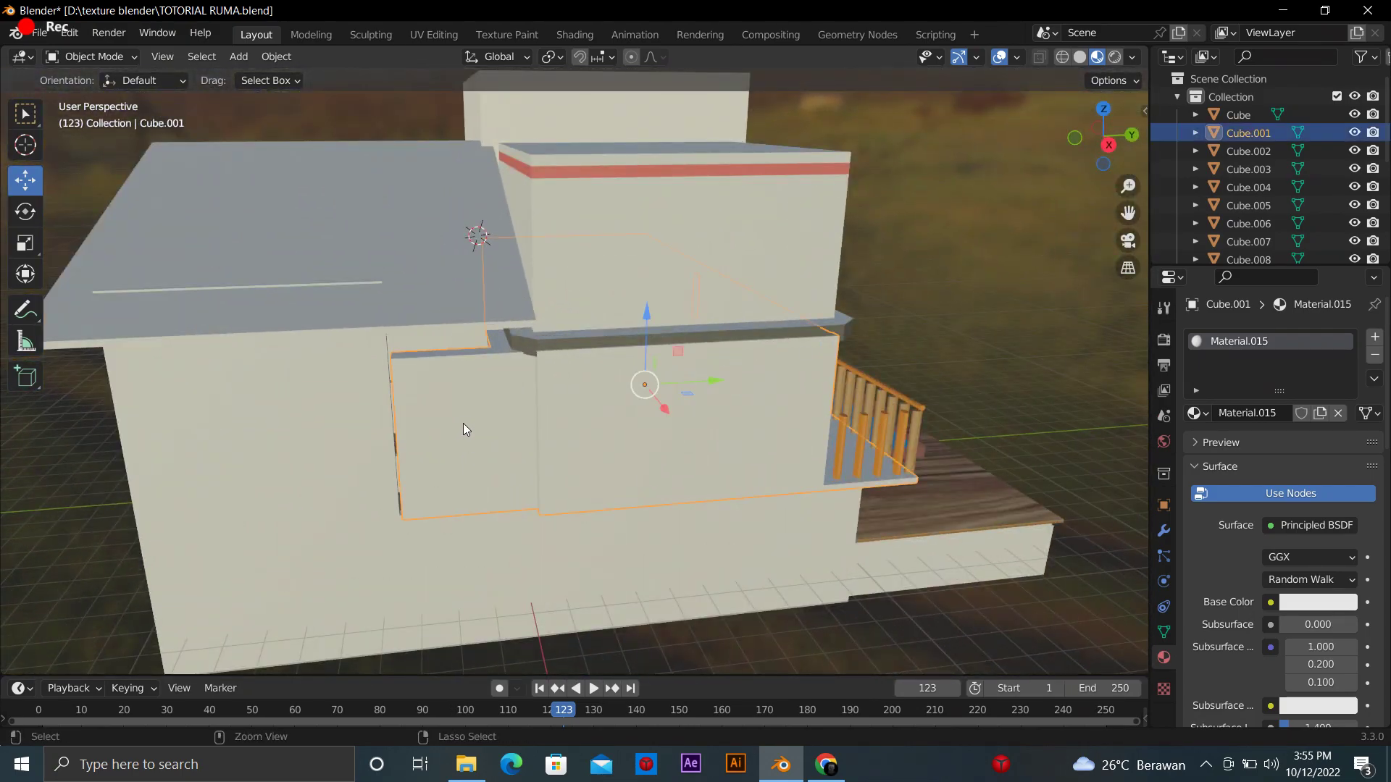
key(Tab)
key(e)
key(ctrl+z)
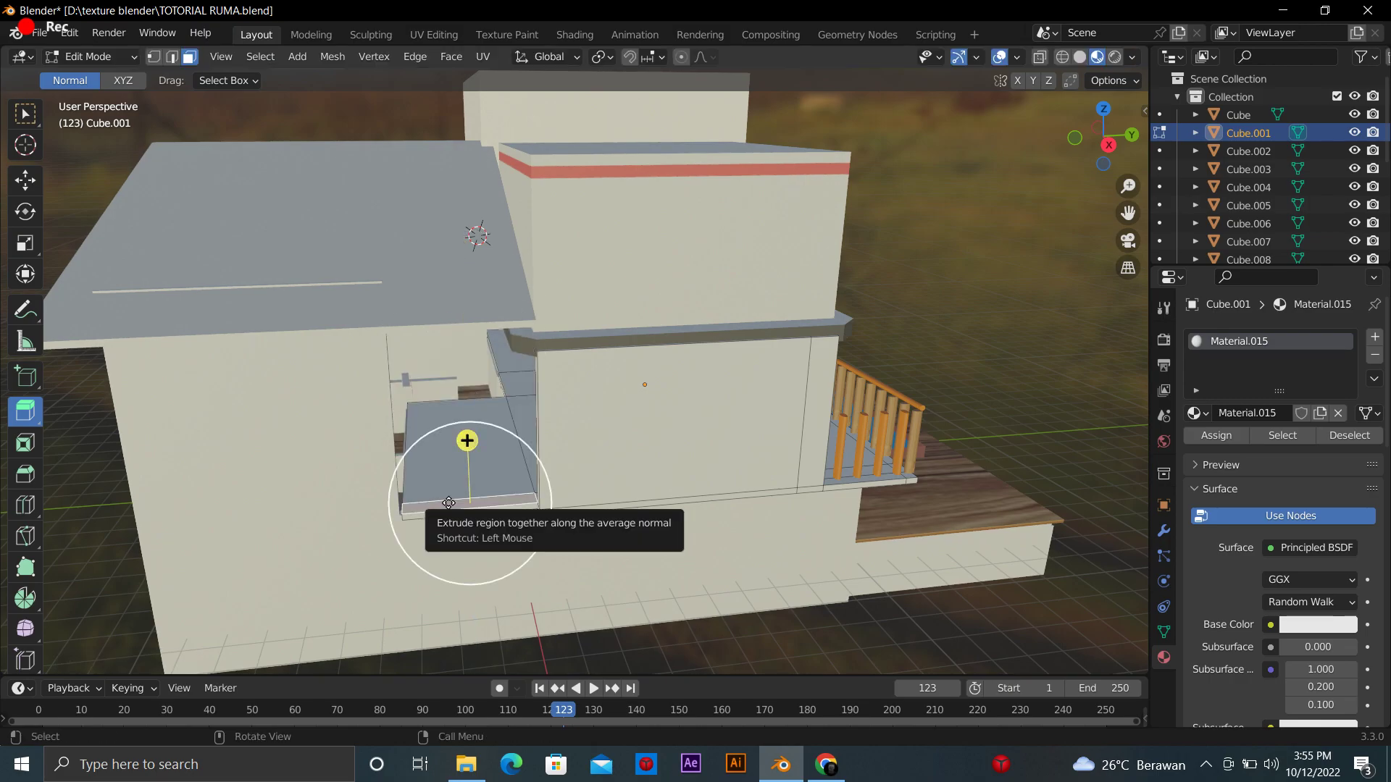
drag(466, 435, 471, 272)
scroll(502, 270, down, 3)
Shift the roof slab Cube.014 slightly upward into a new position
mouse_move(503, 270)
middle_down()
mouse_move(730, 335)
mouse_move(481, 428)
mouse_move(809, 356)
middle_up()
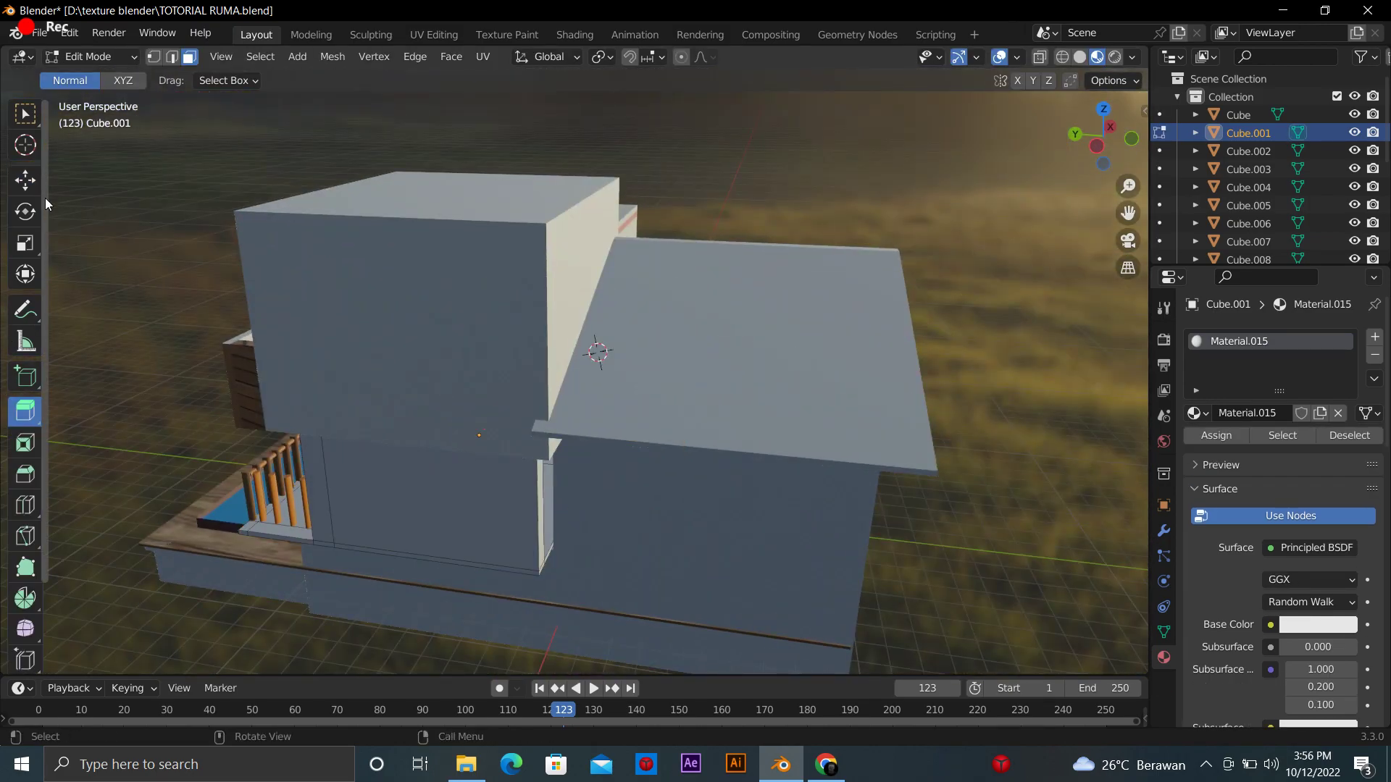
key(Tab)
click(25, 180)
click(804, 378)
drag(739, 330, 745, 248)
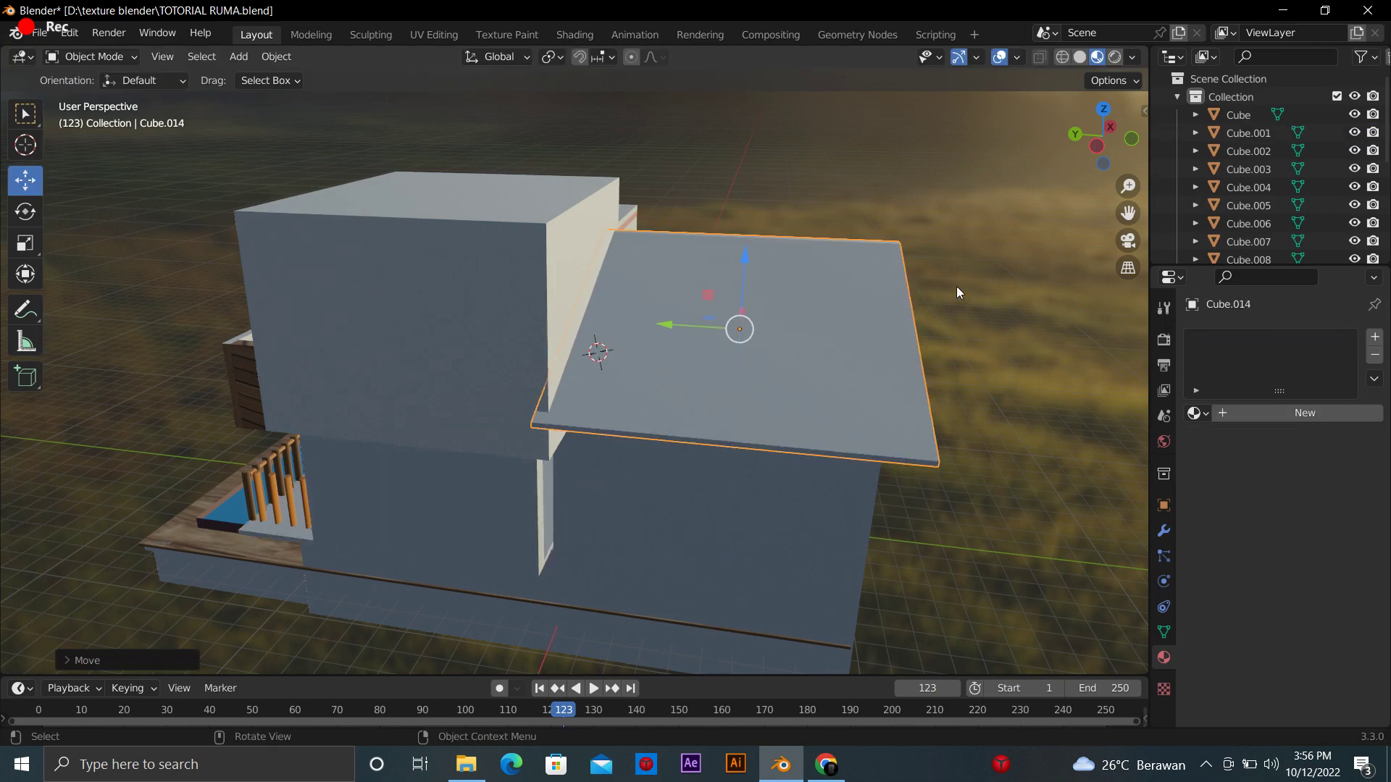
Try a new roof material with atap.jpg as Base Color image texture, then undo it
mouse_move(955, 295)
middle_down()
mouse_move(480, 412)
mouse_move(413, 379)
middle_up()
key(Tab)
shift+click(507, 417)
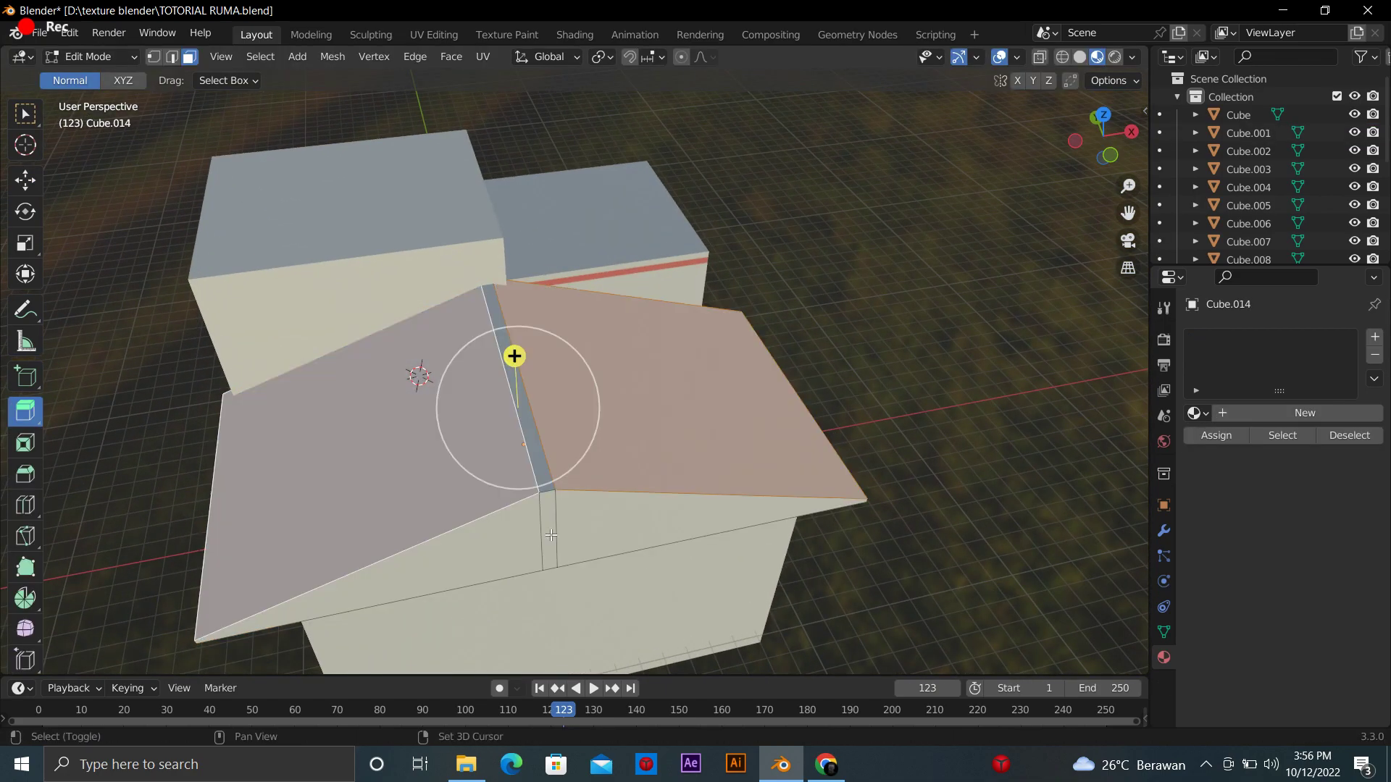
click(1245, 414)
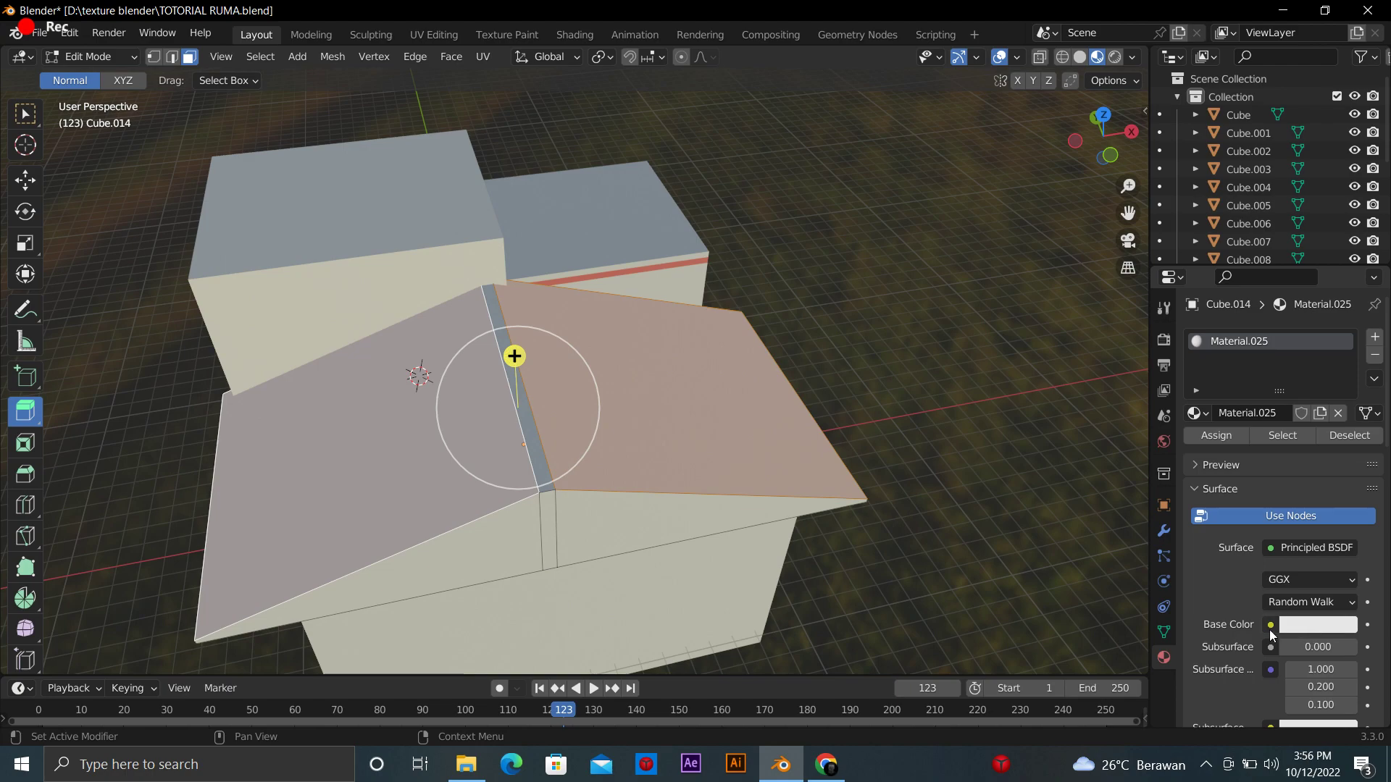
click(1271, 628)
click(901, 553)
click(1318, 642)
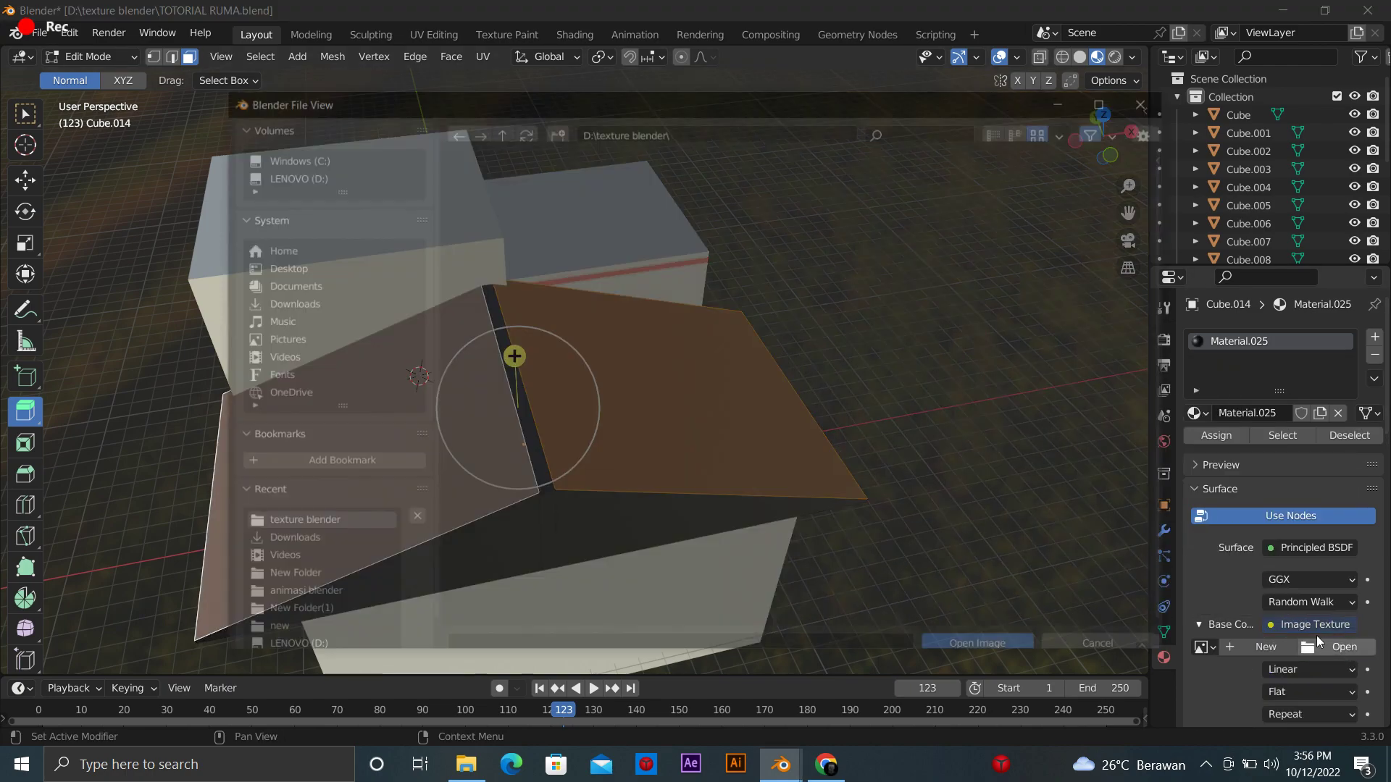
double_click(1048, 225)
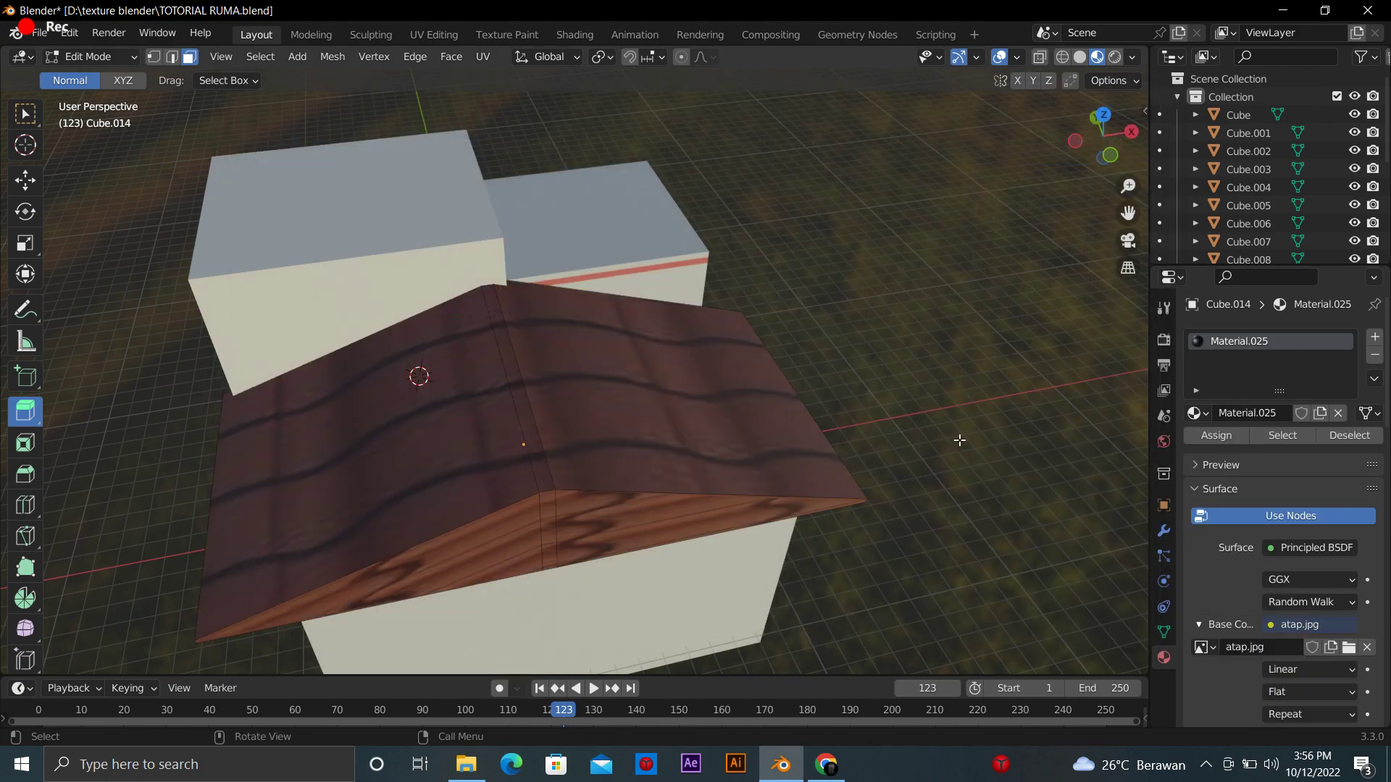
key(ctrl+z)
key(ctrl+z)
key(ctrl+z)
key(ctrl+z)
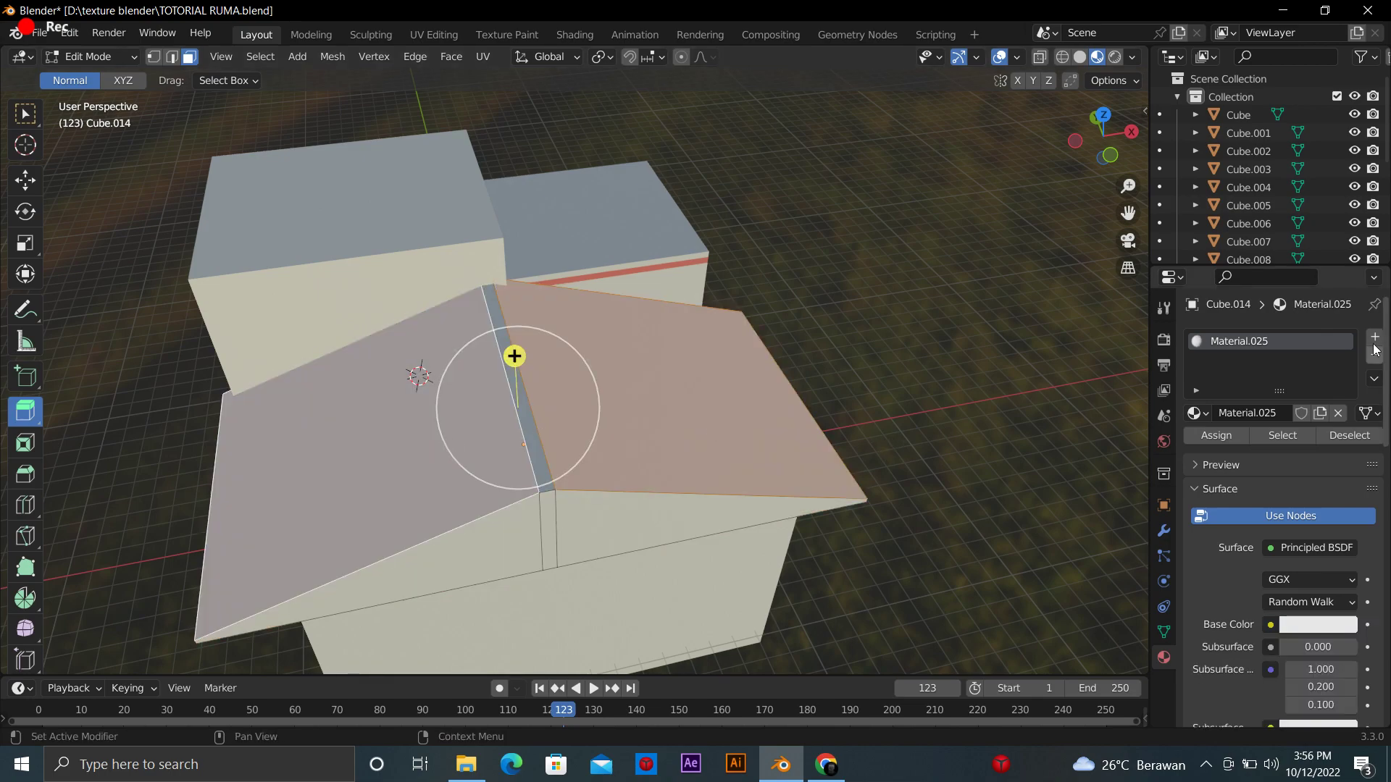
Add a new material slot whose Base Color is an atap.jpg image texture
click(1374, 341)
click(1275, 450)
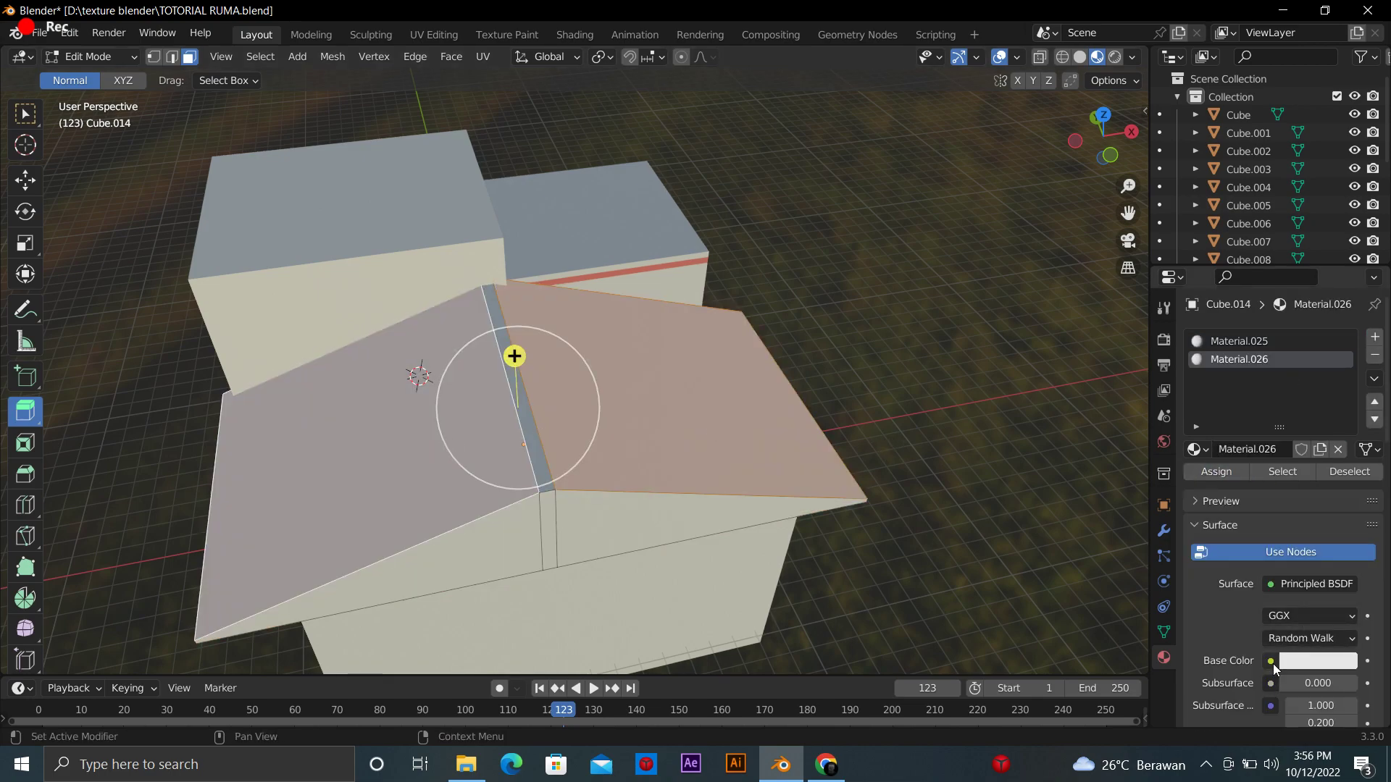
click(1271, 661)
click(927, 507)
click(1336, 684)
double_click(1048, 225)
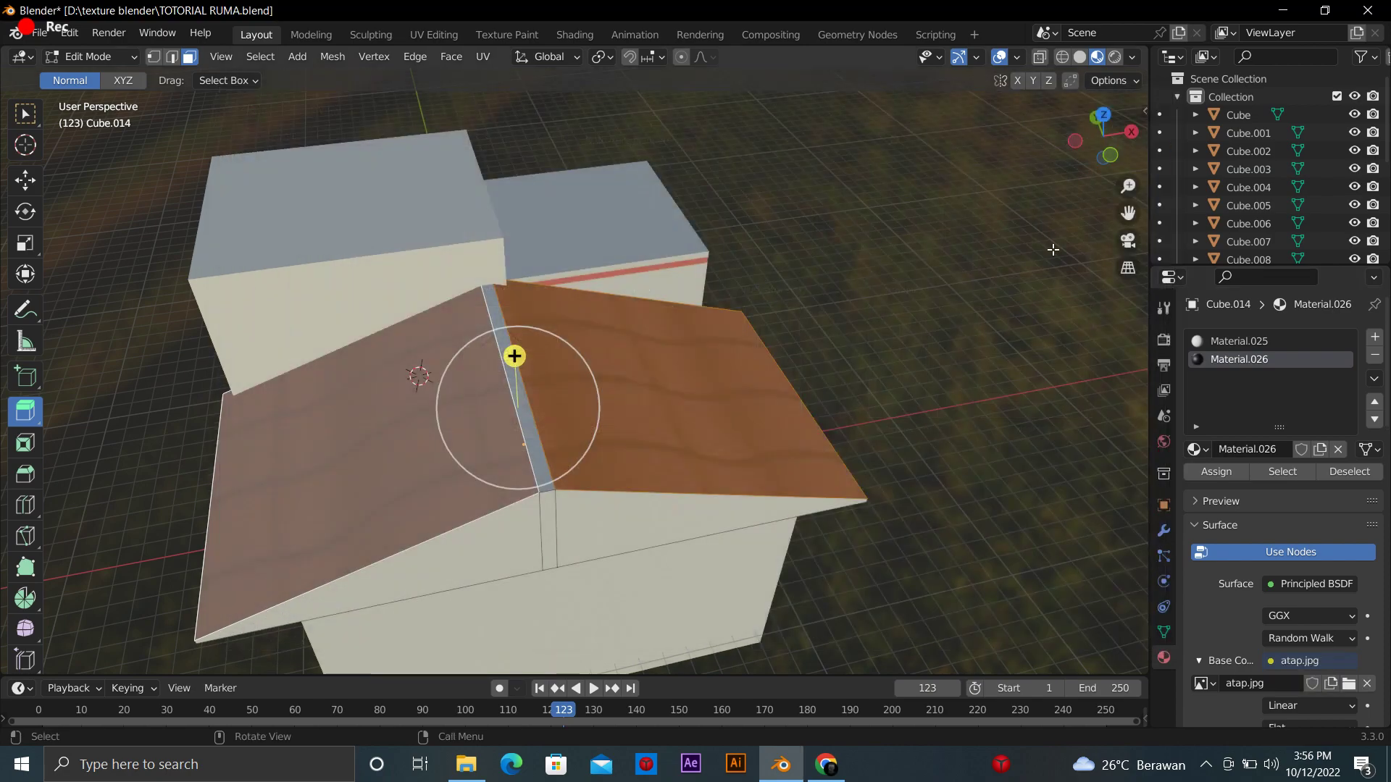
Try sphere, cube and follow-quads UV projections on the roof faces
key(u)
click(709, 342)
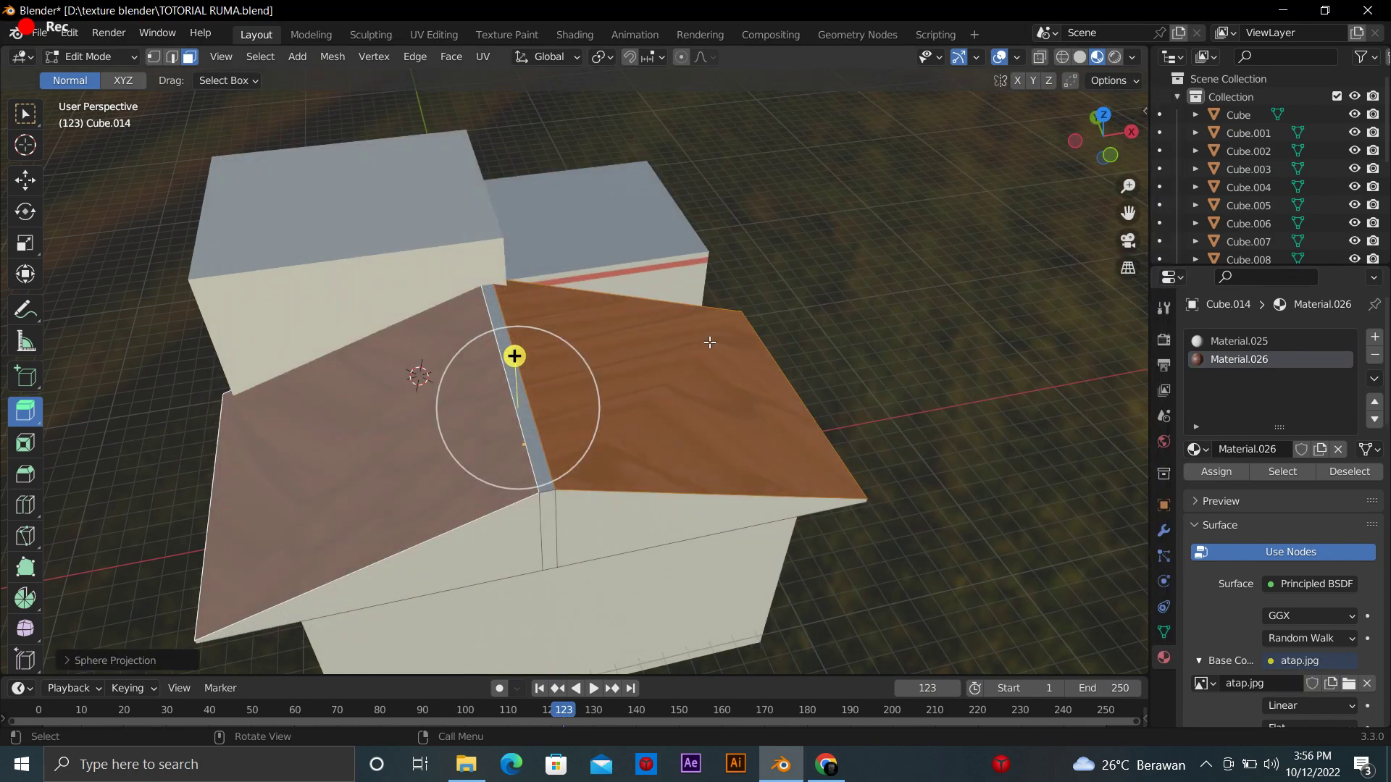
key(u)
click(708, 384)
key(u)
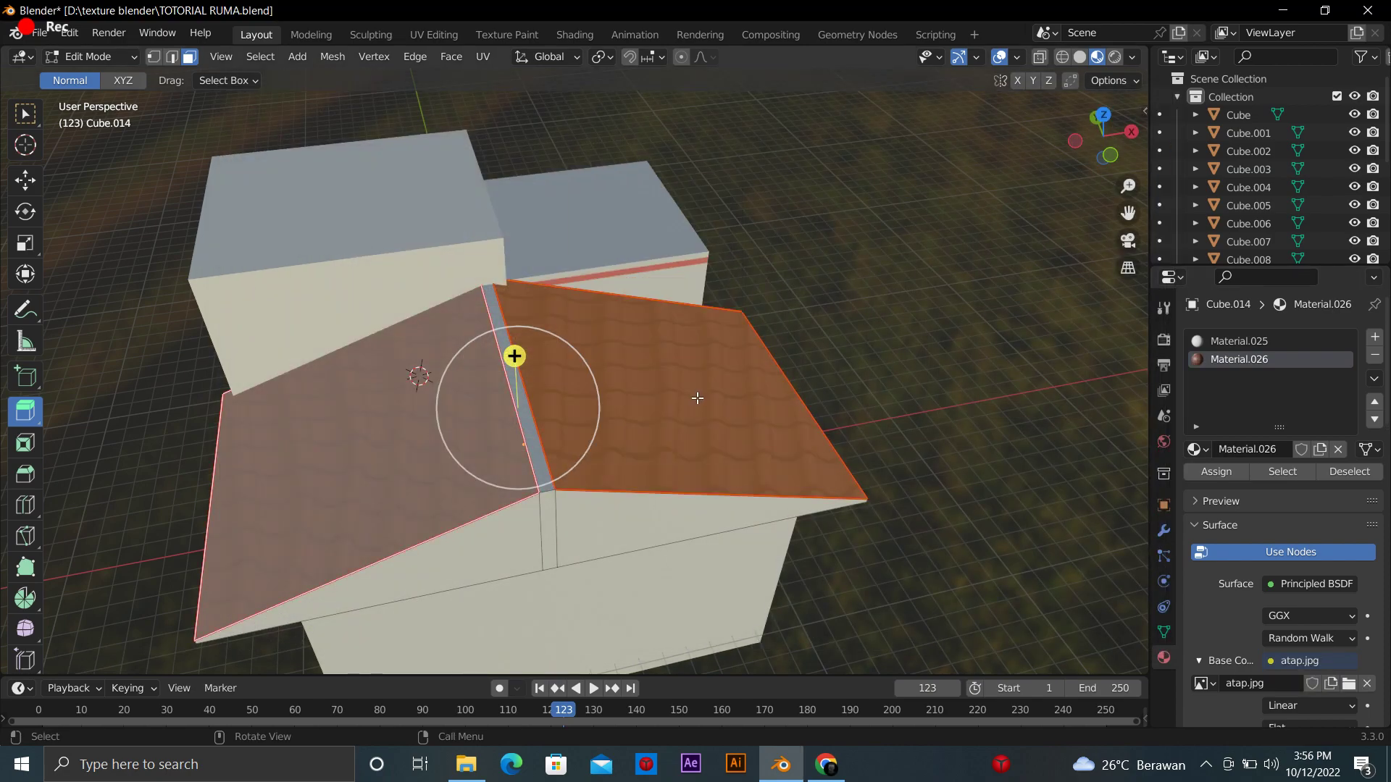
key(u)
click(652, 293)
key(u)
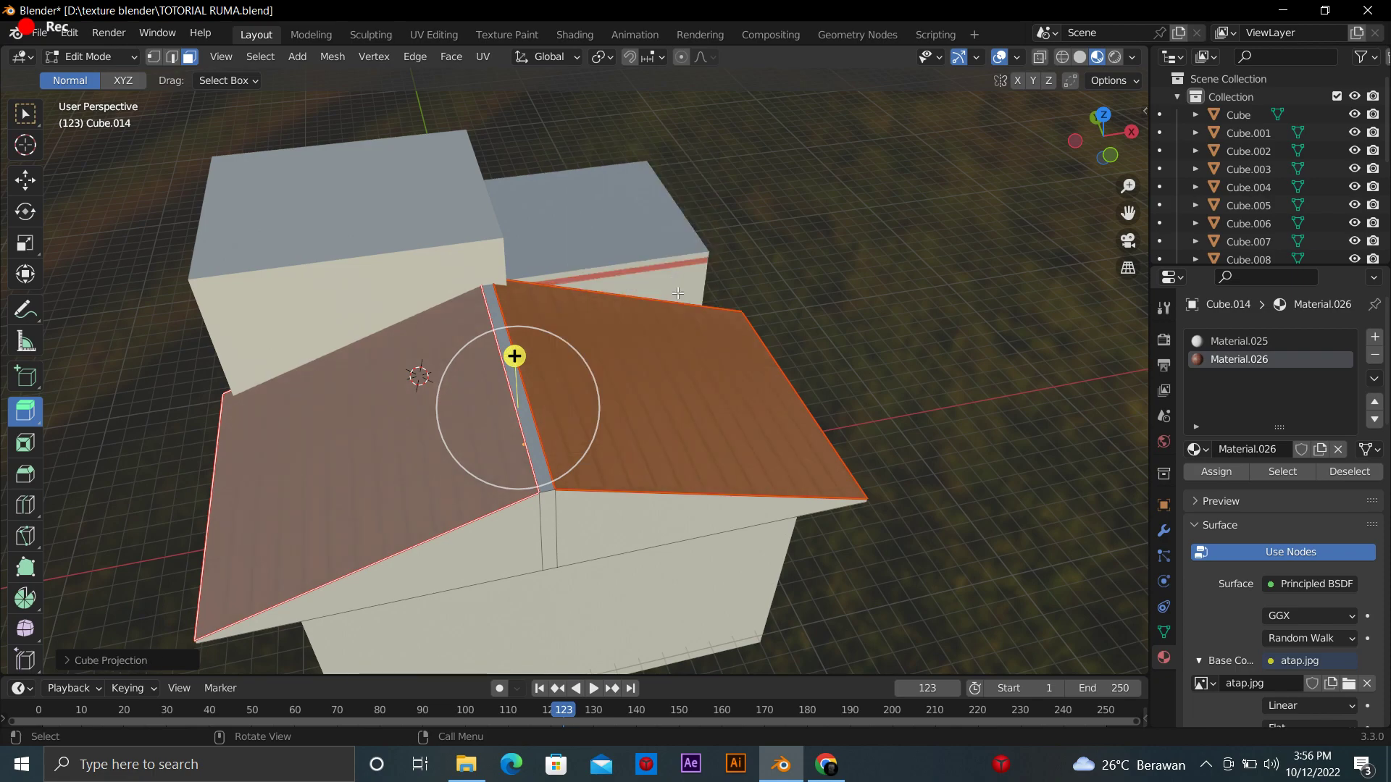
key(u)
click(669, 276)
click(713, 324)
Apply Smart UV Project to the roof with scale-to-bounds and an adjusted island margin
key(u)
click(637, 287)
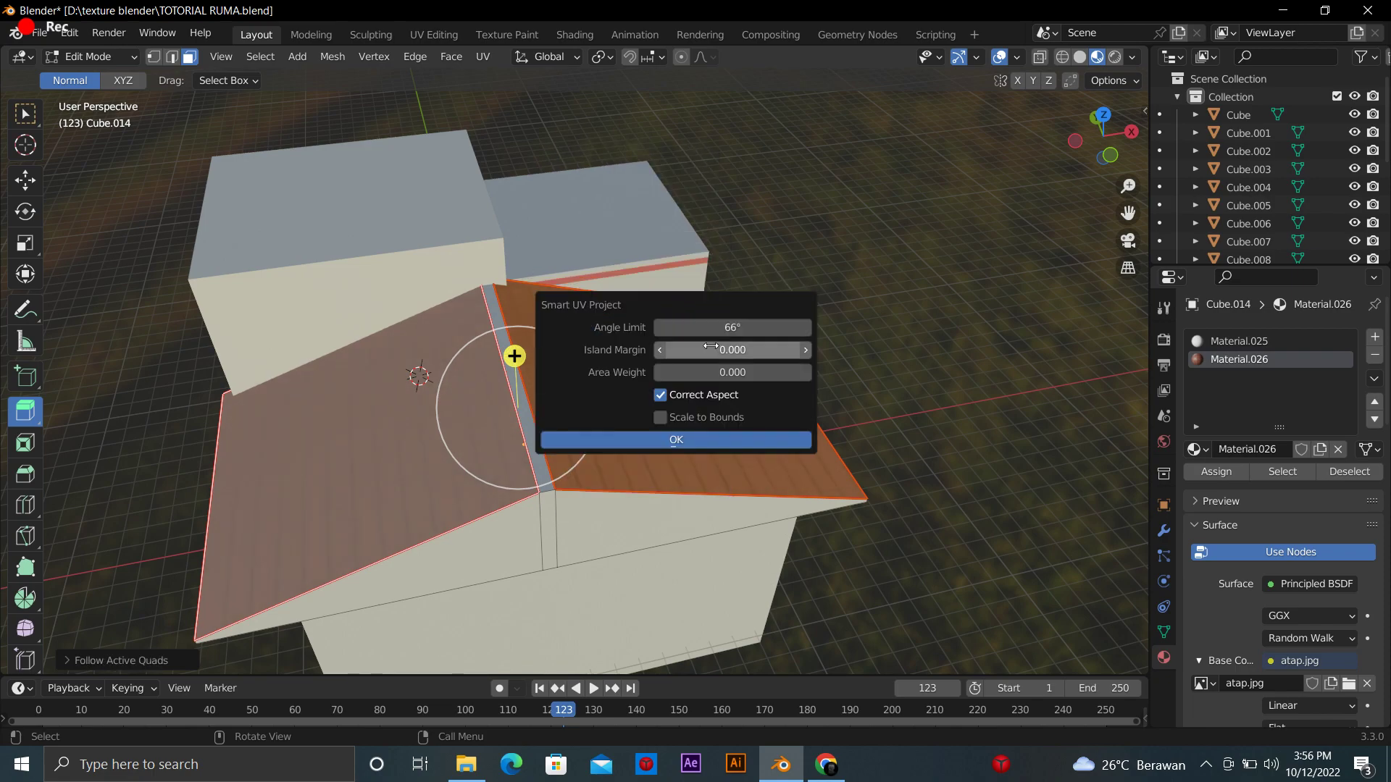
drag(835, 302, 1046, 303)
click(983, 417)
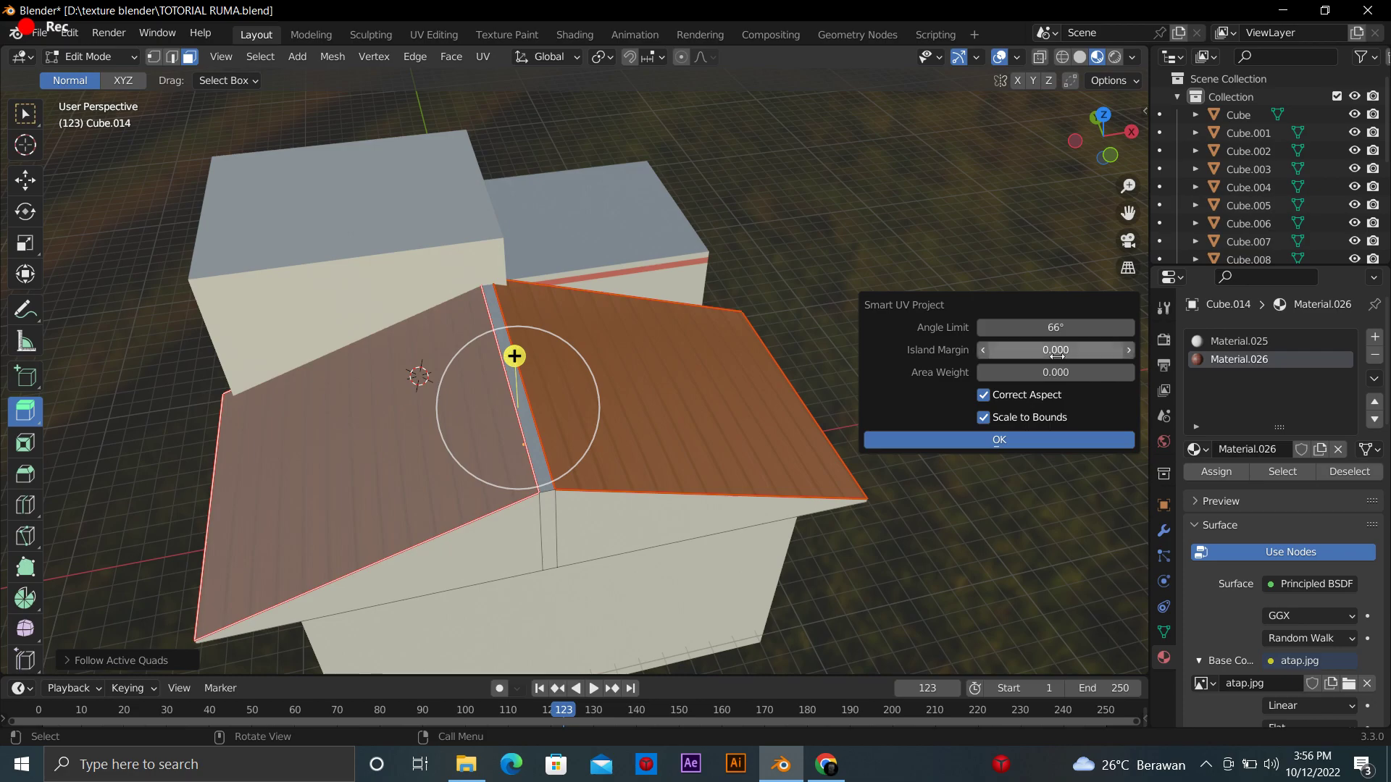
drag(1014, 349, 1101, 350)
click(1002, 439)
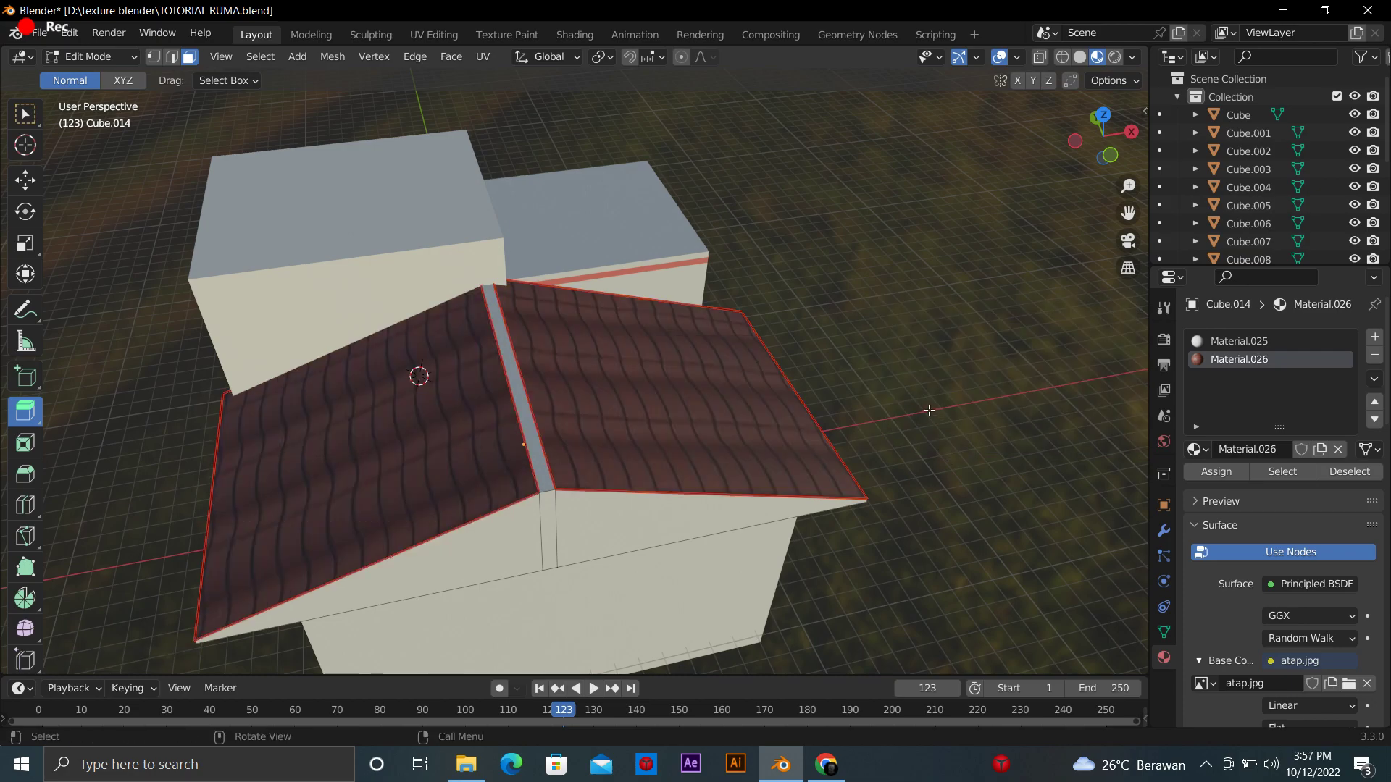
mouse_move(1102, 135)
mouse_down()
mouse_move(1058, 145)
mouse_move(1093, 109)
mouse_move(1086, 87)
mouse_up()
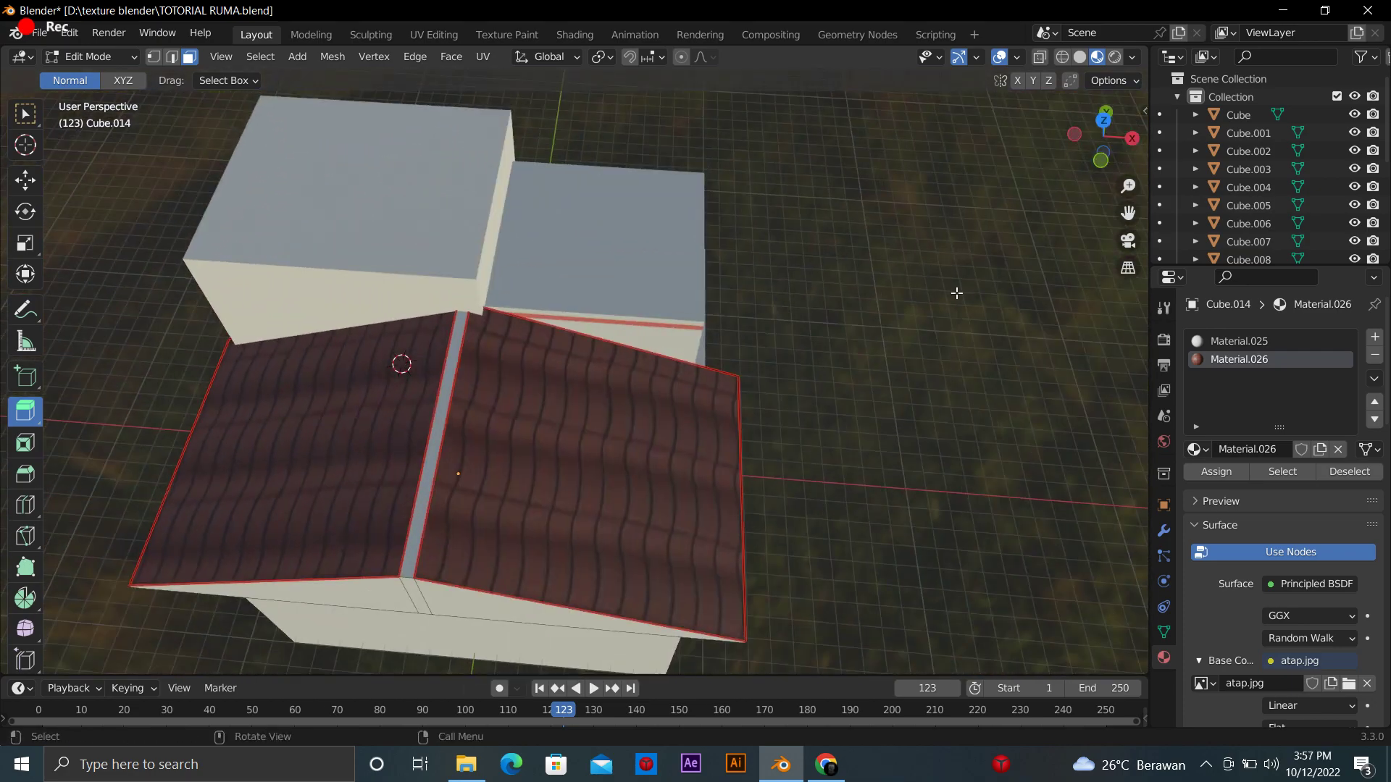
Inspect the tiled roof in Object Mode and save TOTORIAL RUMA.blend
key(Tab)
drag(1102, 135, 1108, 174)
middle_drag(445, 362, 524, 382)
key(g)
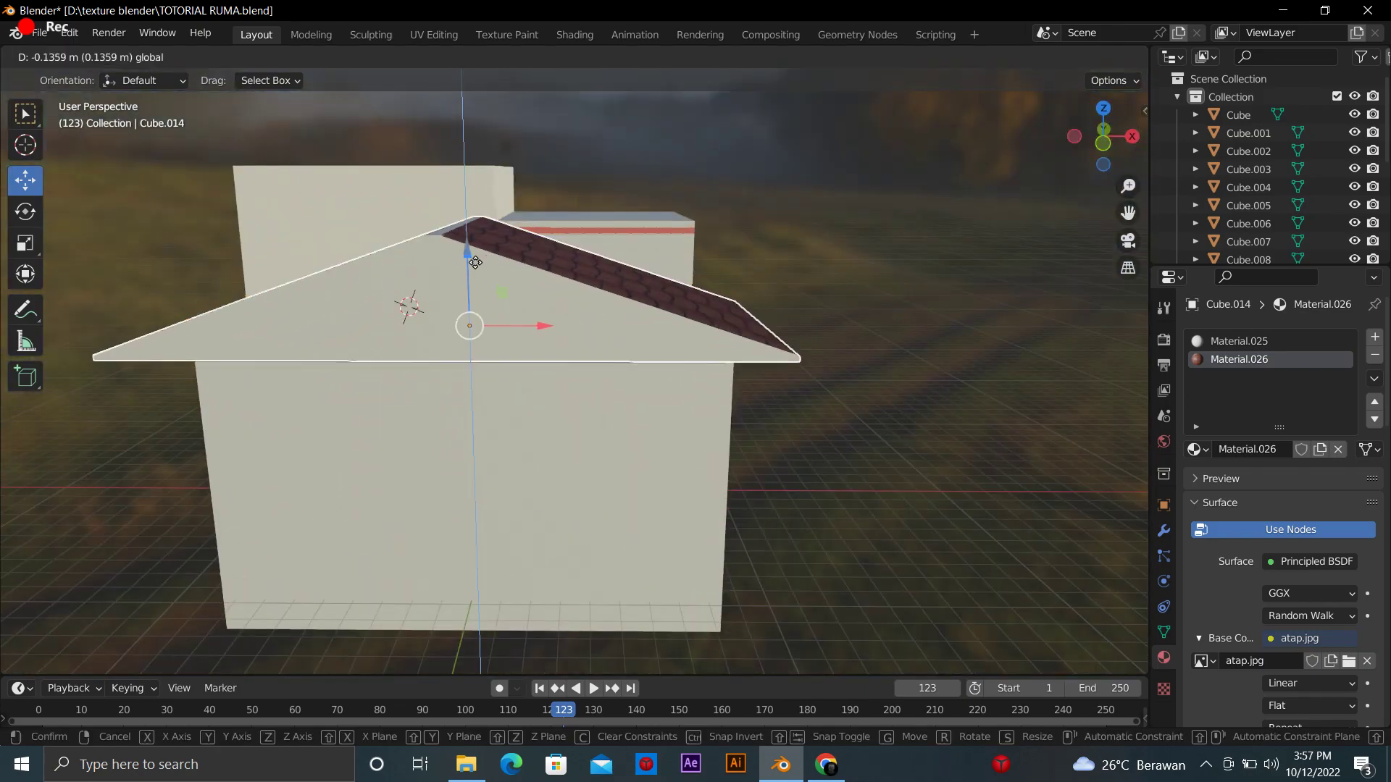
key(Escape)
mouse_move(876, 348)
middle_down()
mouse_move(797, 326)
mouse_move(1088, 353)
middle_up()
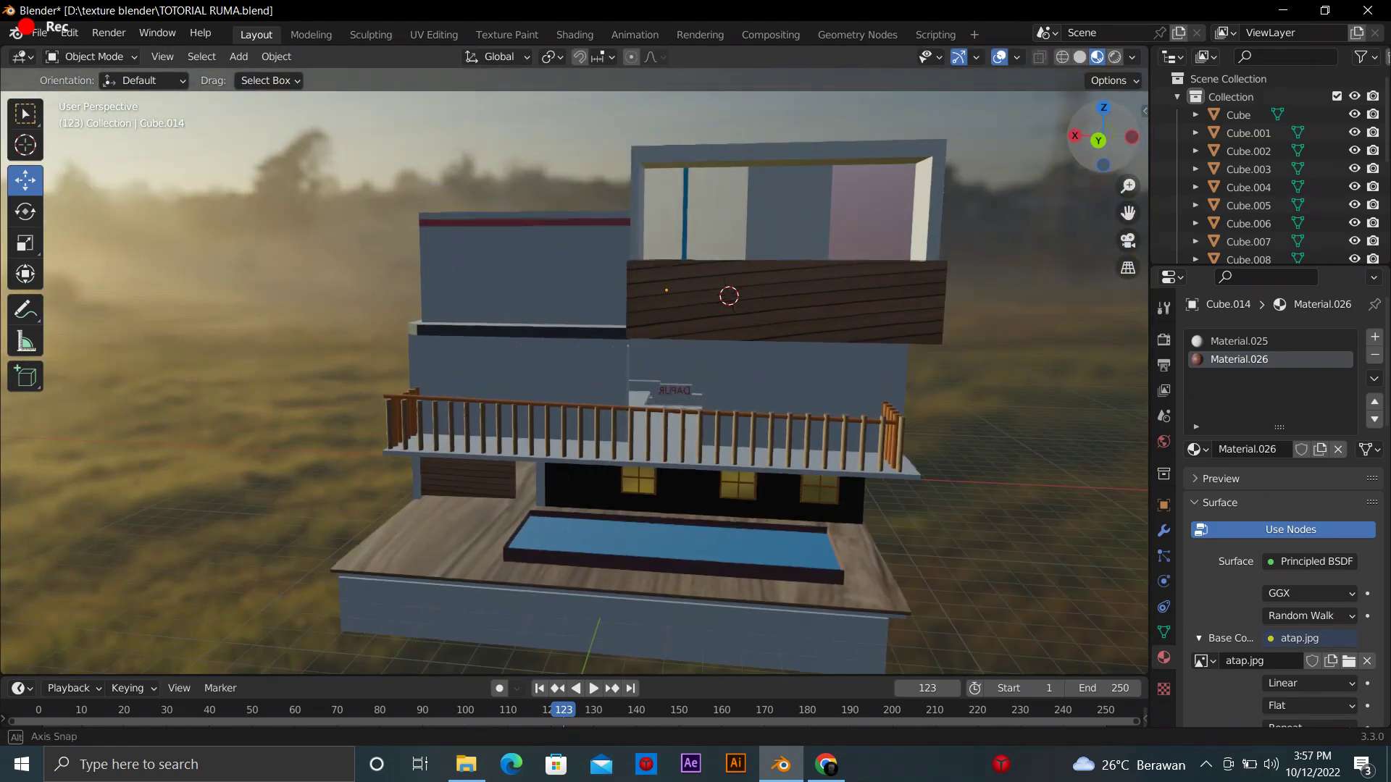
key(ctrl+s)
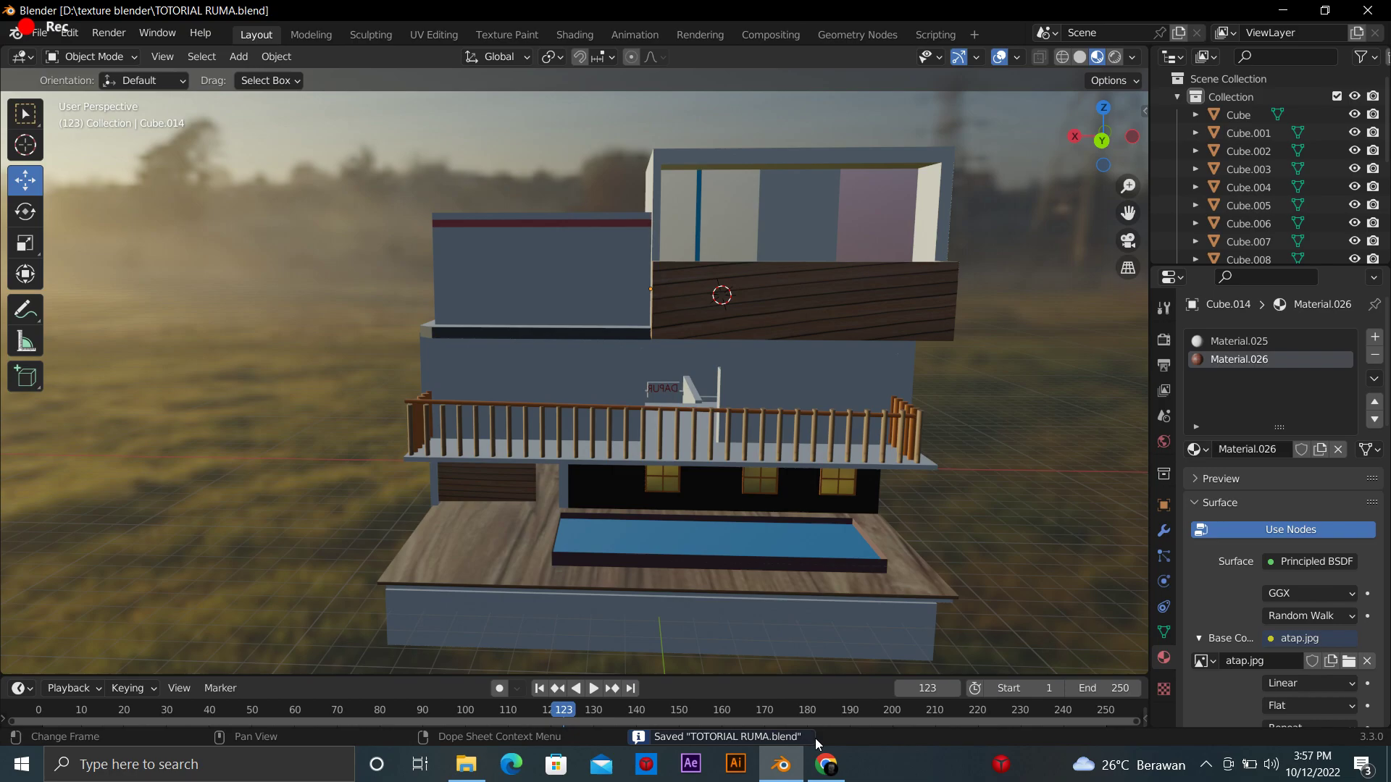
click(33, 37)
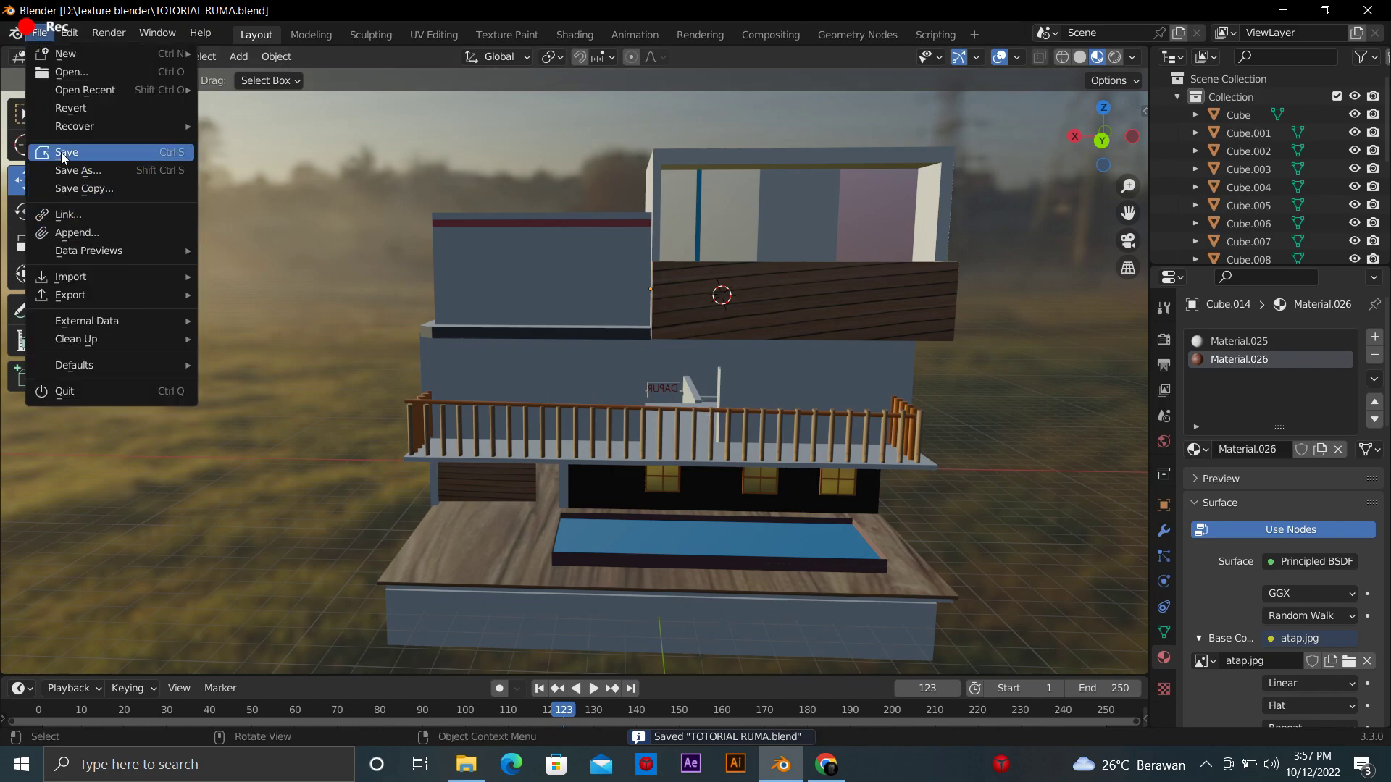